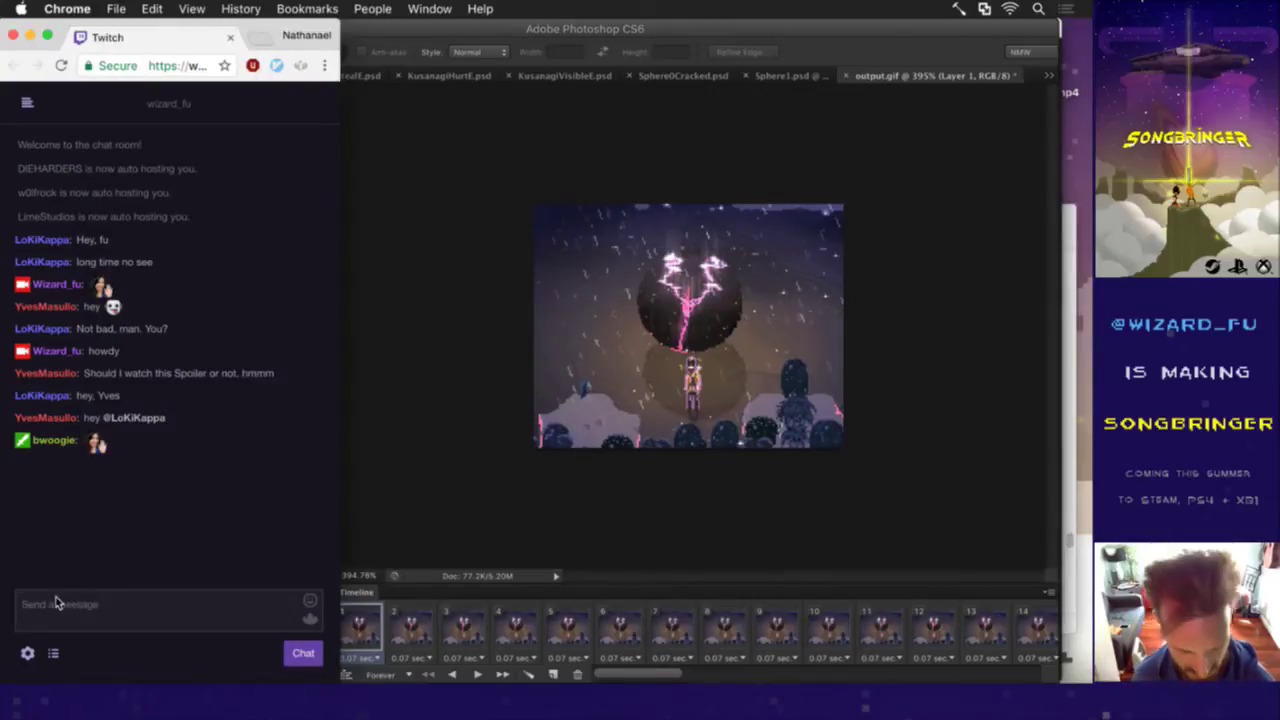
# Step: Send the HeyGuys emote in the Twitch chat
pyautogui.write('HeyG')
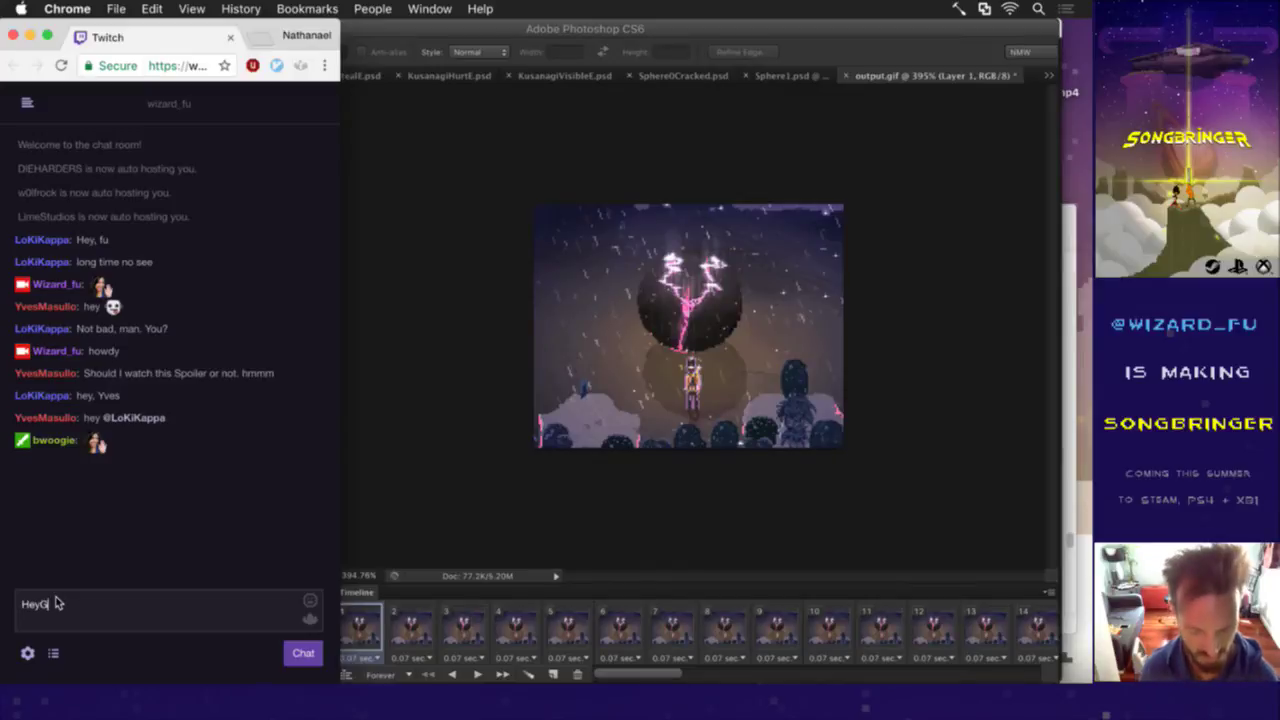
pyautogui.write('uys')
pyautogui.press('Return')
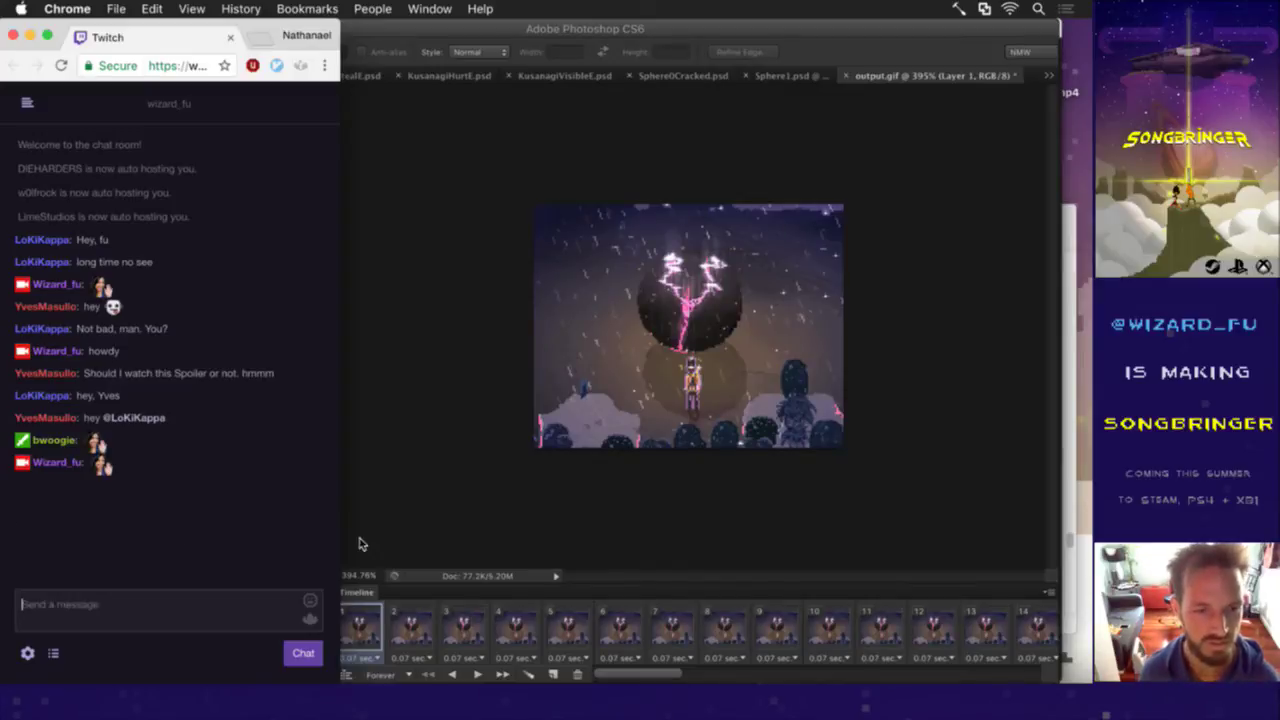
# Step: Switch to Photoshop, start a Save for Web export of output.gif and set its image size to 400 percent
pyautogui.click(422, 523)
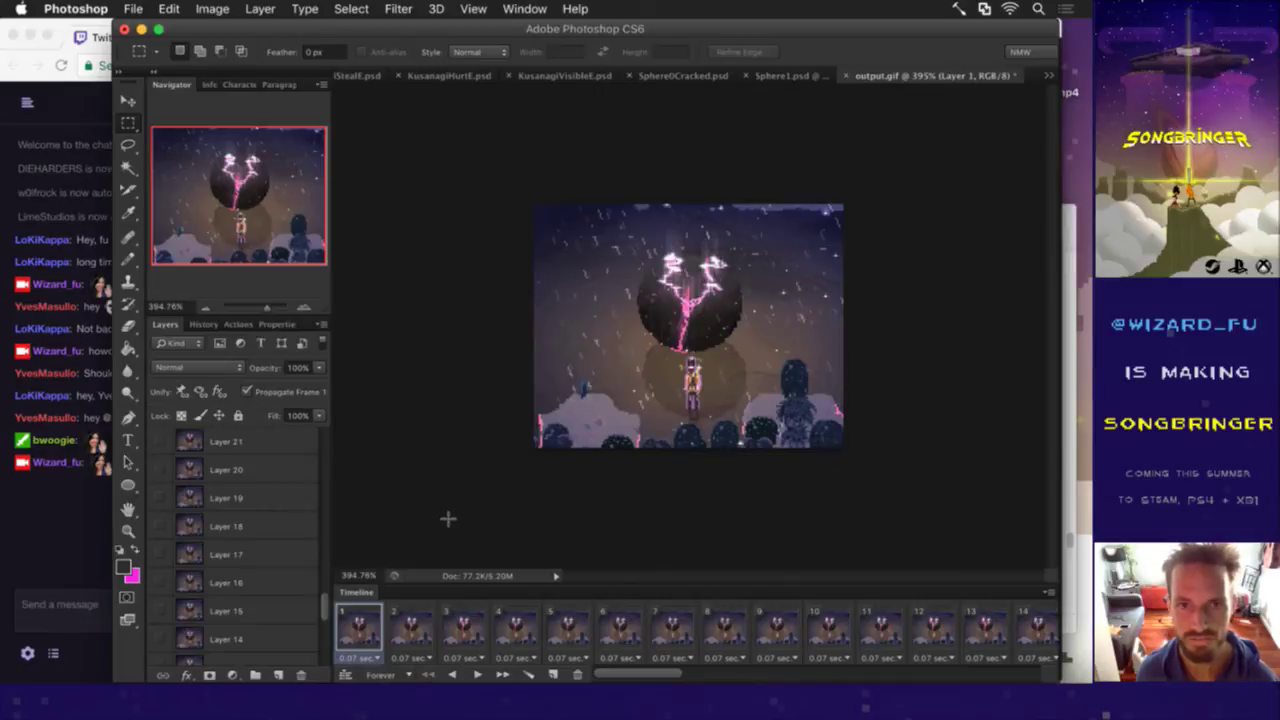
pyautogui.click(132, 8)
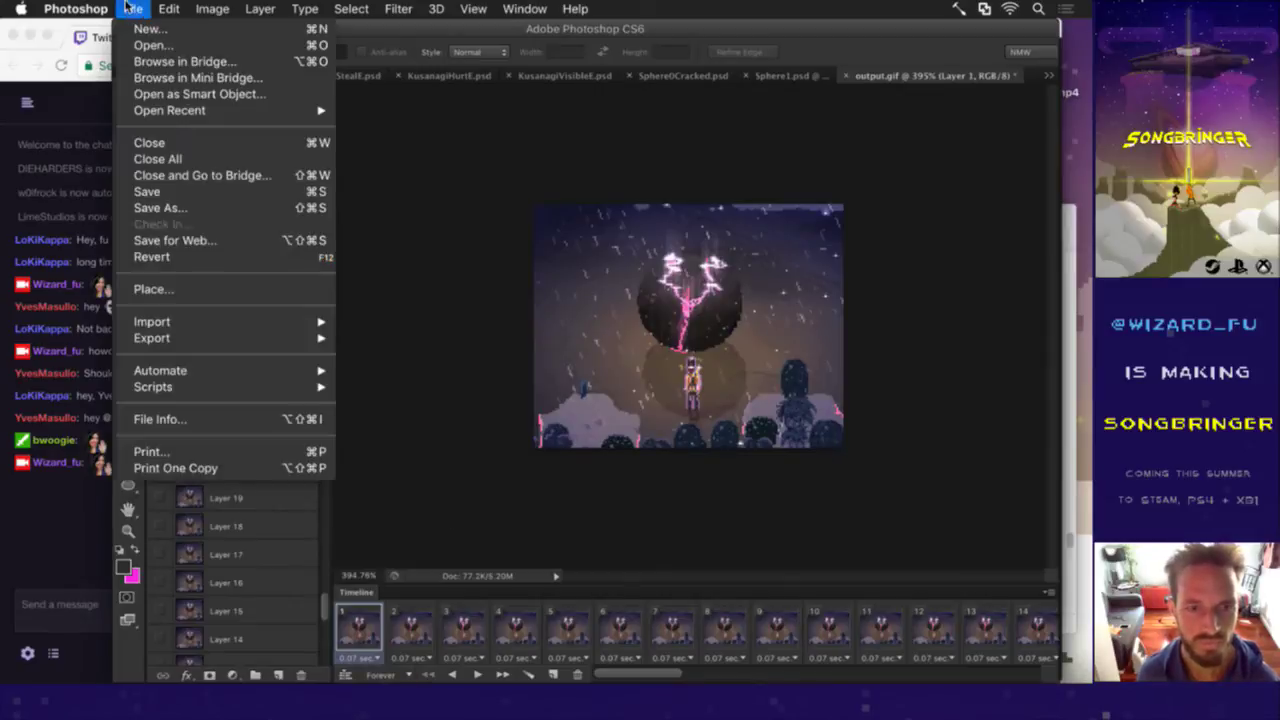
pyautogui.click(149, 254)
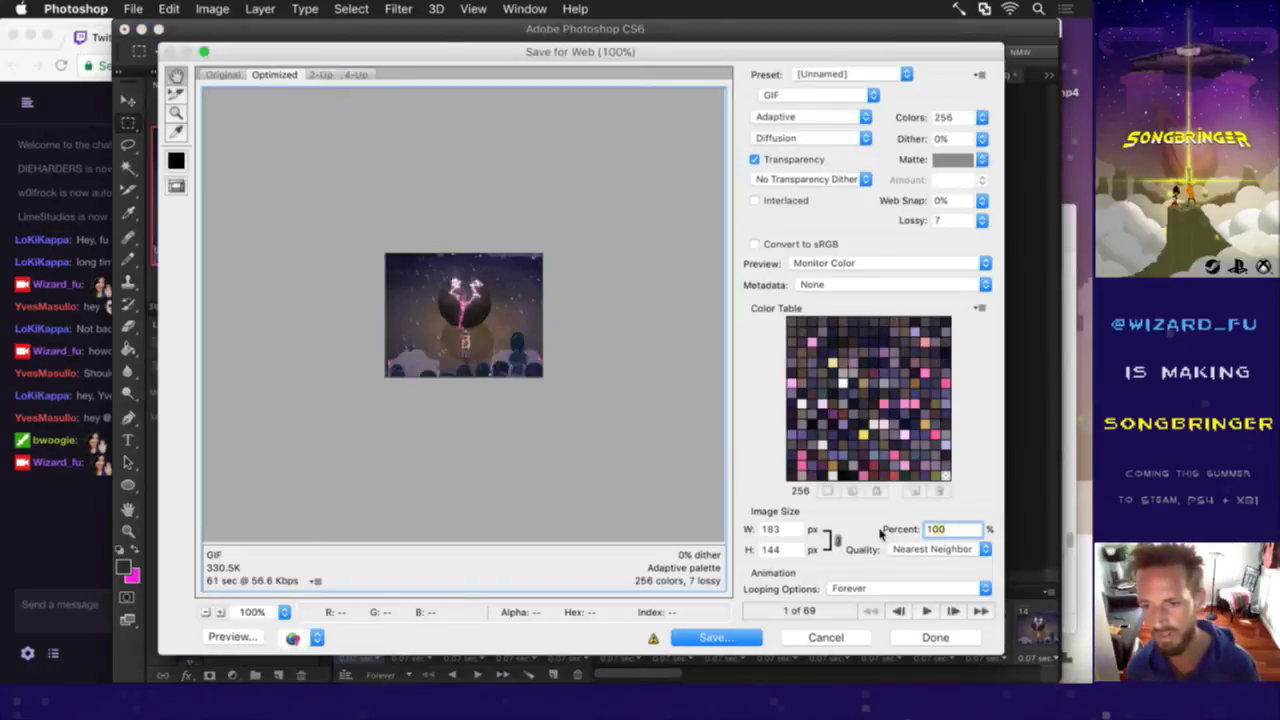
pyautogui.press('BackSpace')
pyautogui.write('200')
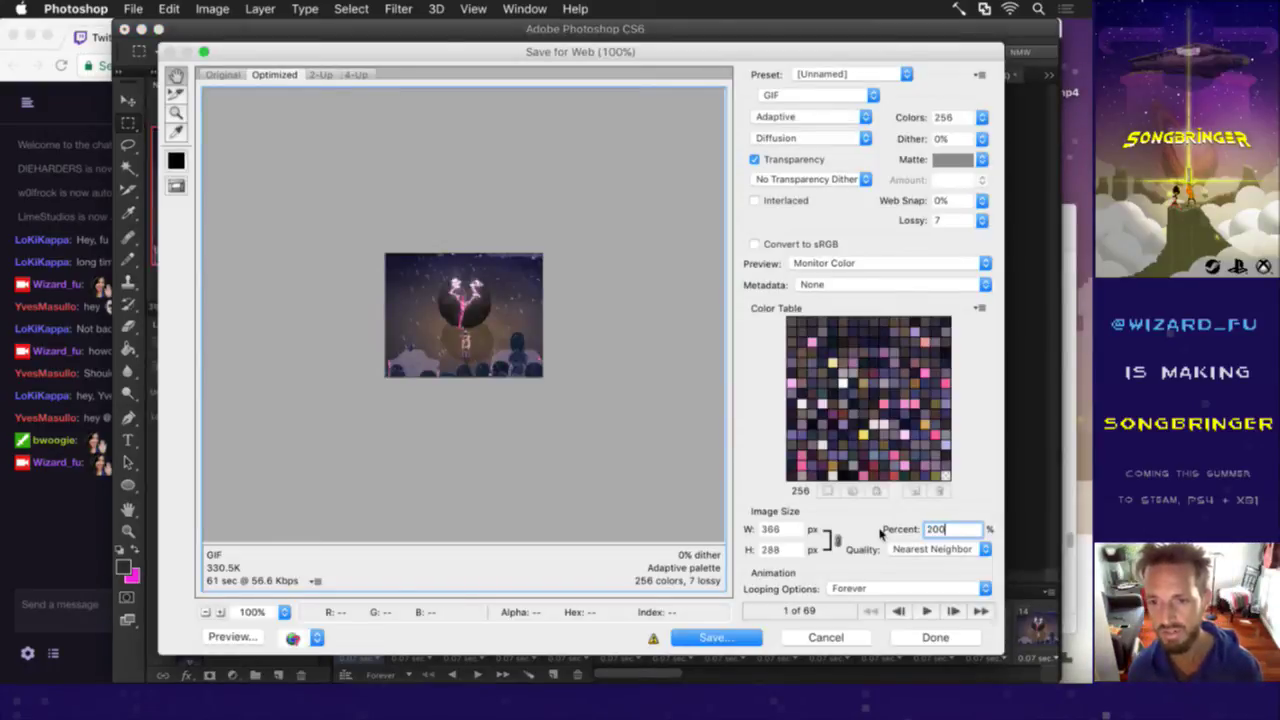
pyautogui.click(785, 553)
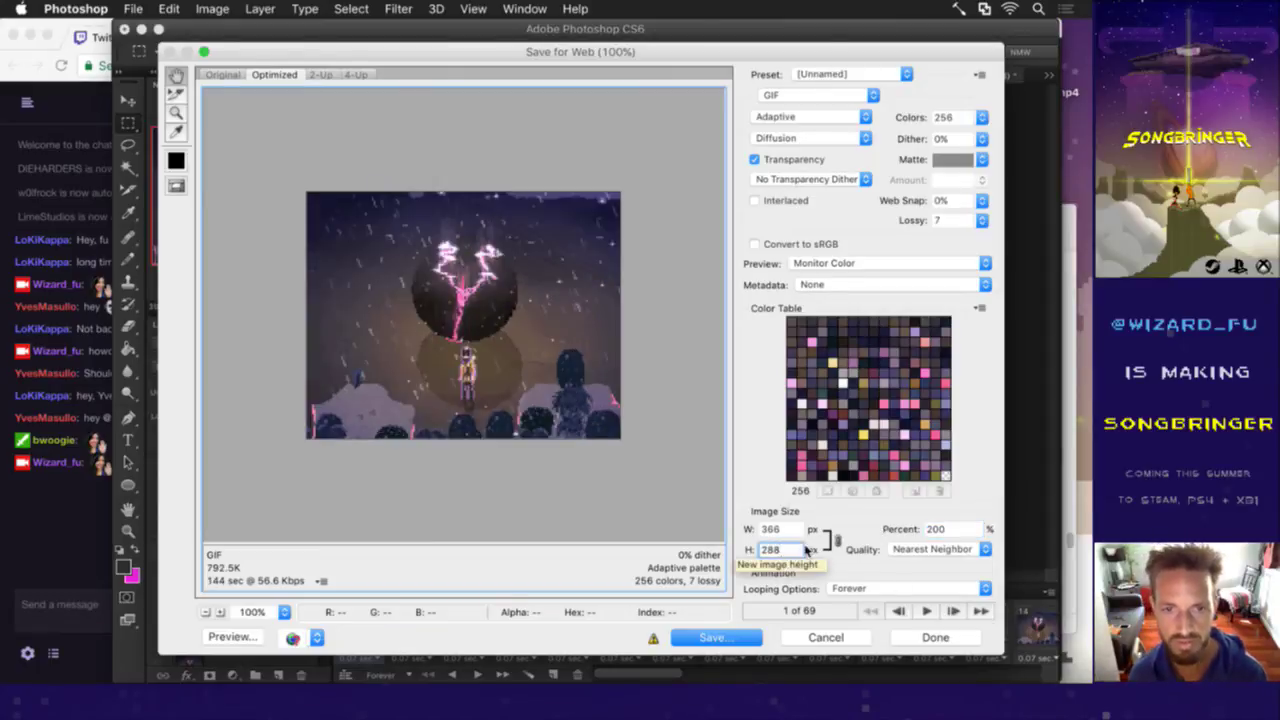
pyautogui.press('Tab')
pyautogui.write('400')
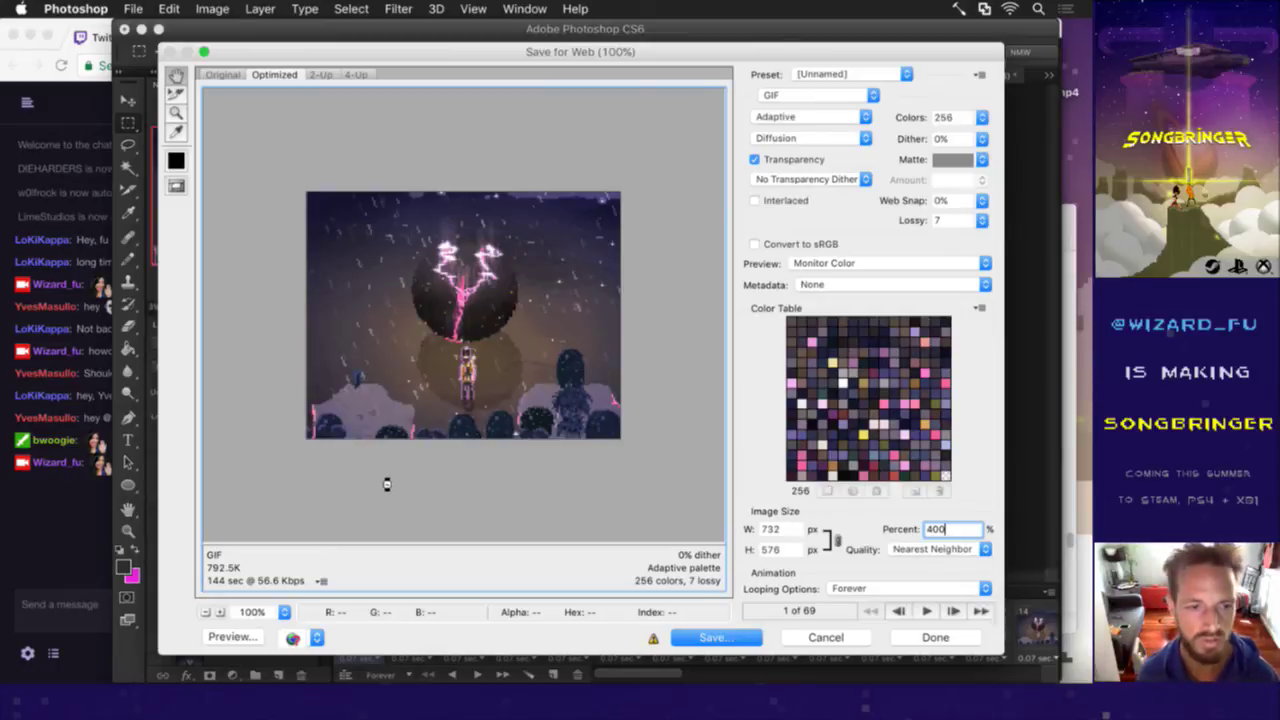
pyautogui.press('Tab')
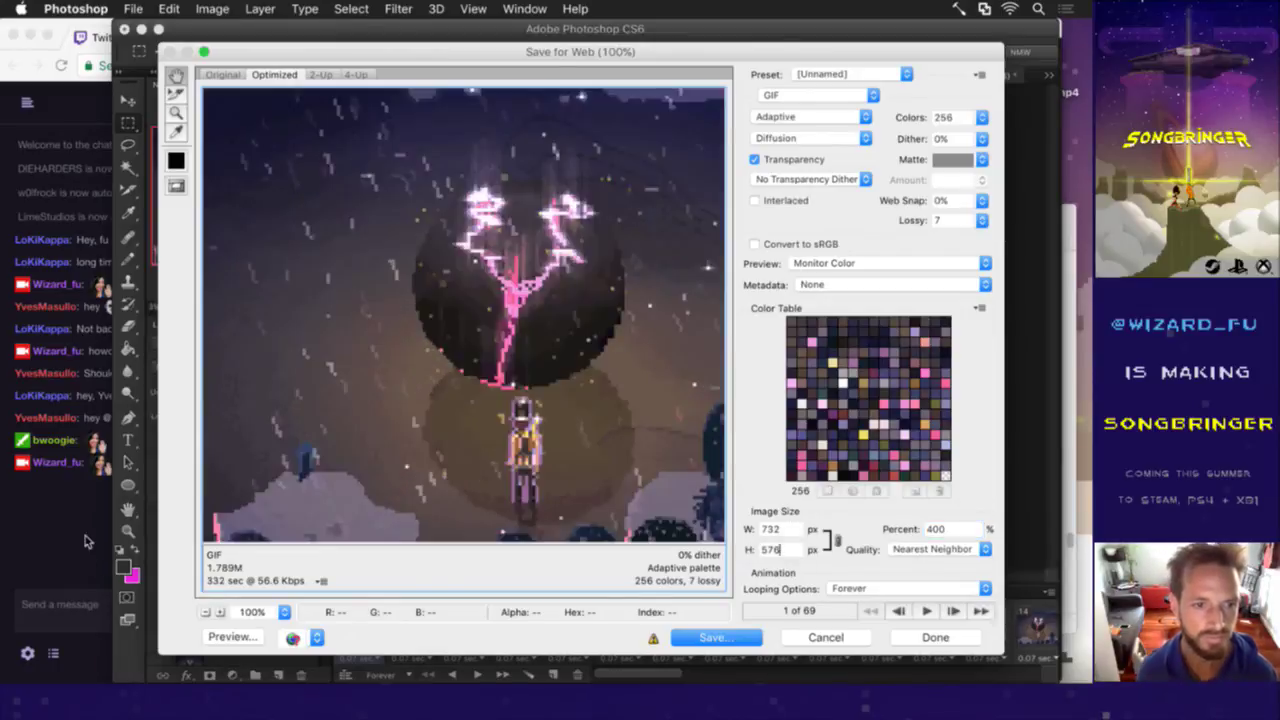
# Step: Save the optimized GIF to the Desktop as SongbringerShere.gif
pyautogui.click(697, 638)
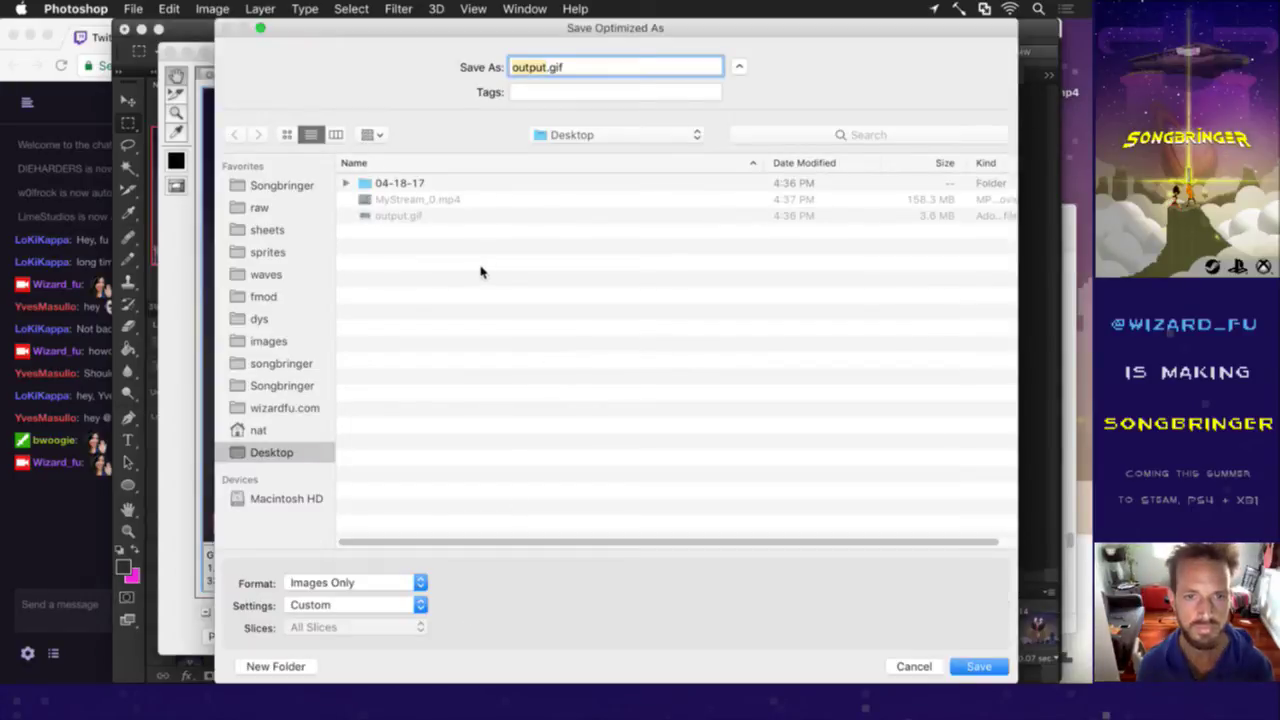
pyautogui.write('SongbringerShere')
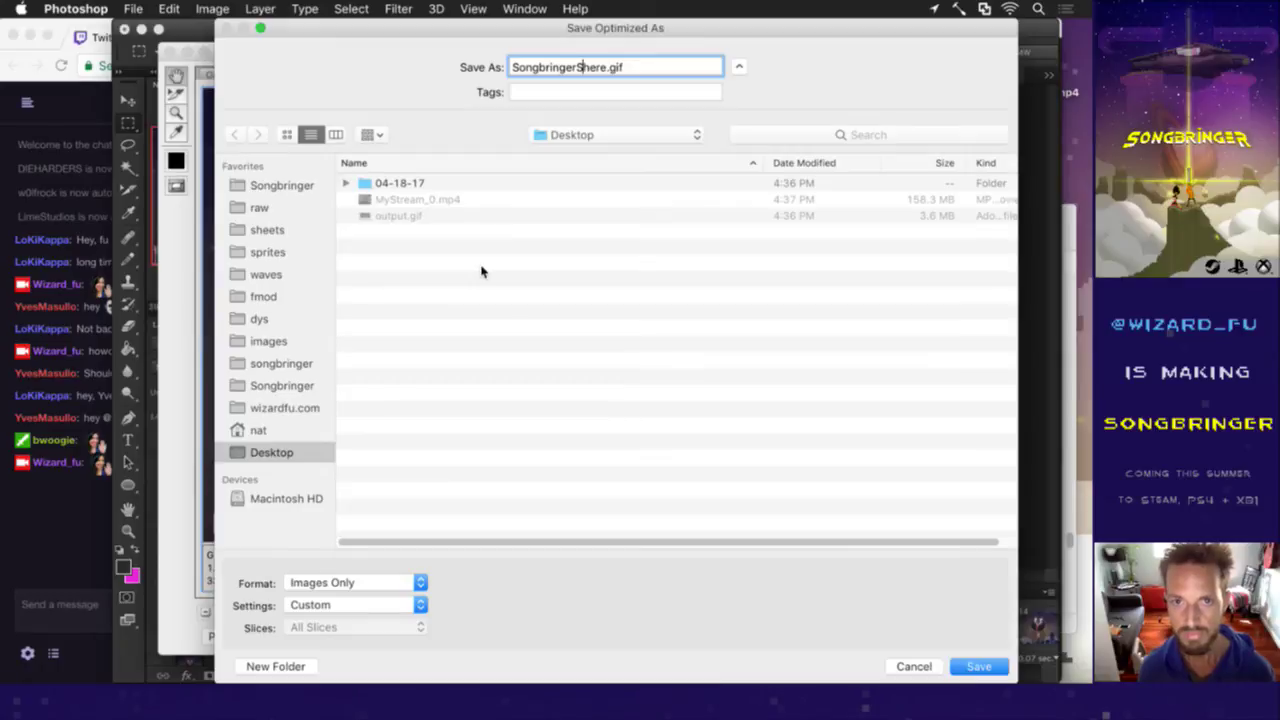
pyautogui.press('Return')
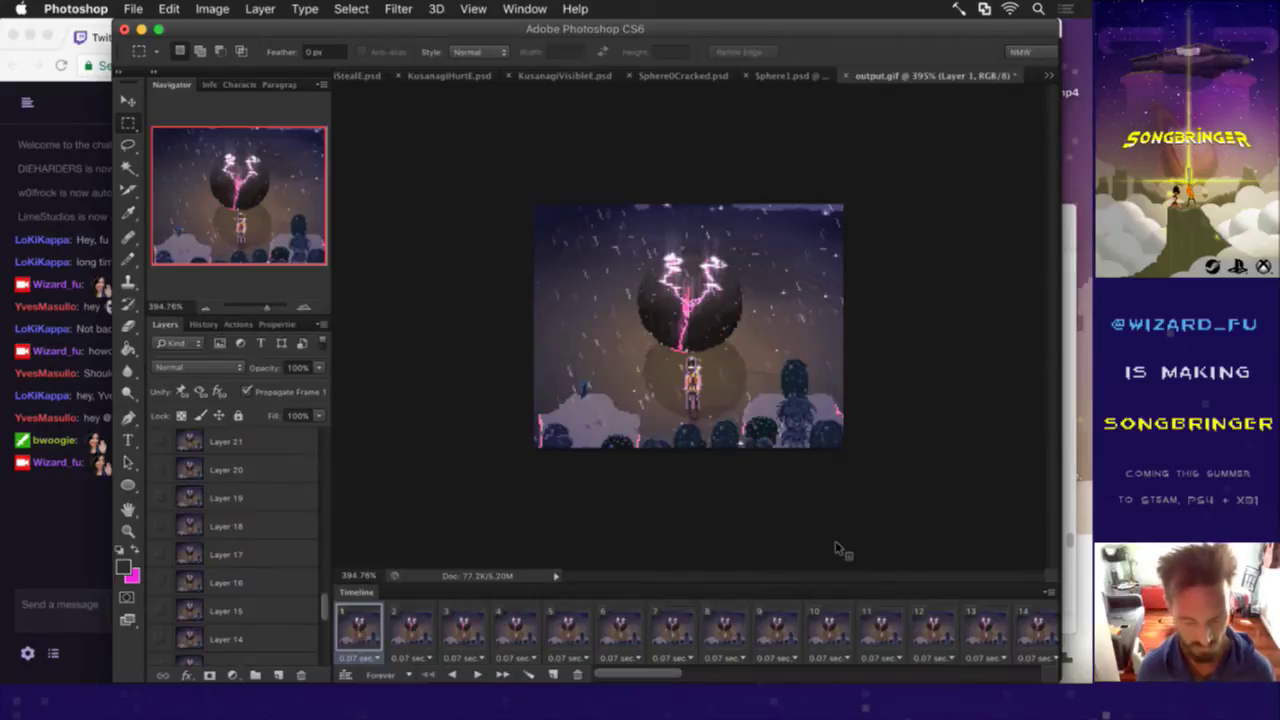
# Step: Switch to Twitter in Chrome, widen its window and start composing a new tweet
pyautogui.press('super+Tab')
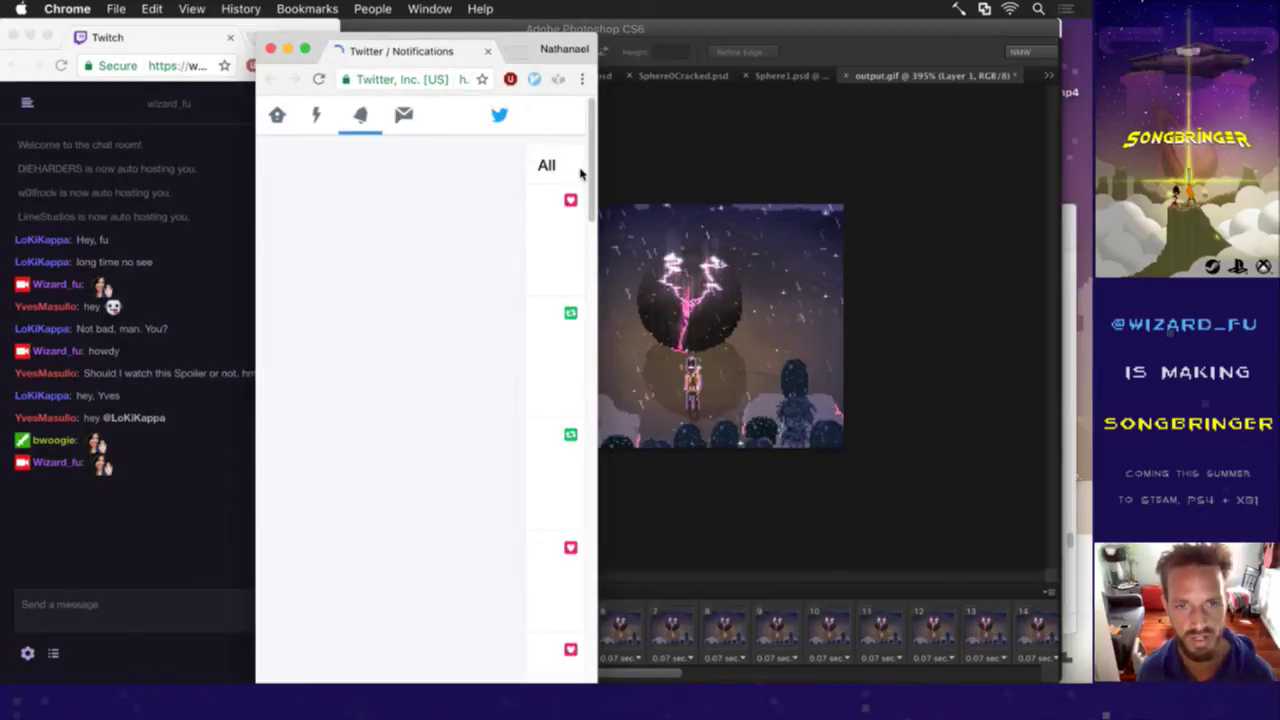
pyautogui.moveTo(597, 165); pyautogui.dragTo(1047, 197)
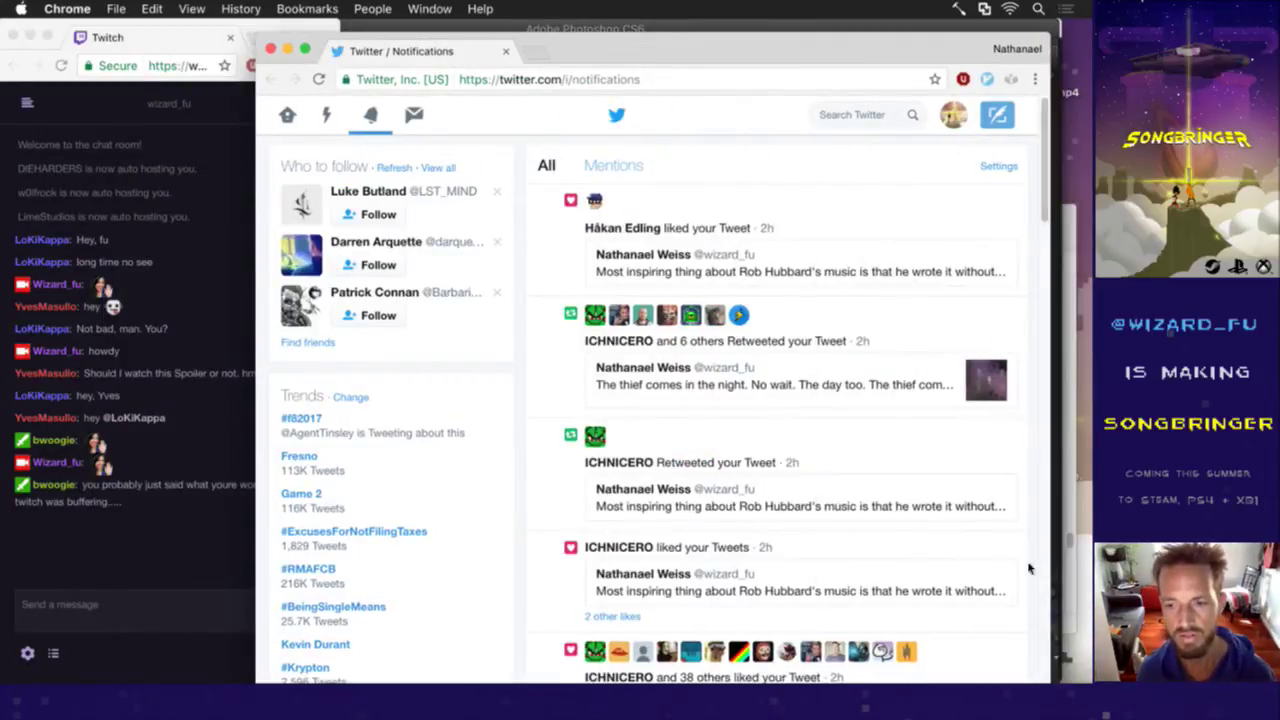
pyautogui.click(997, 115)
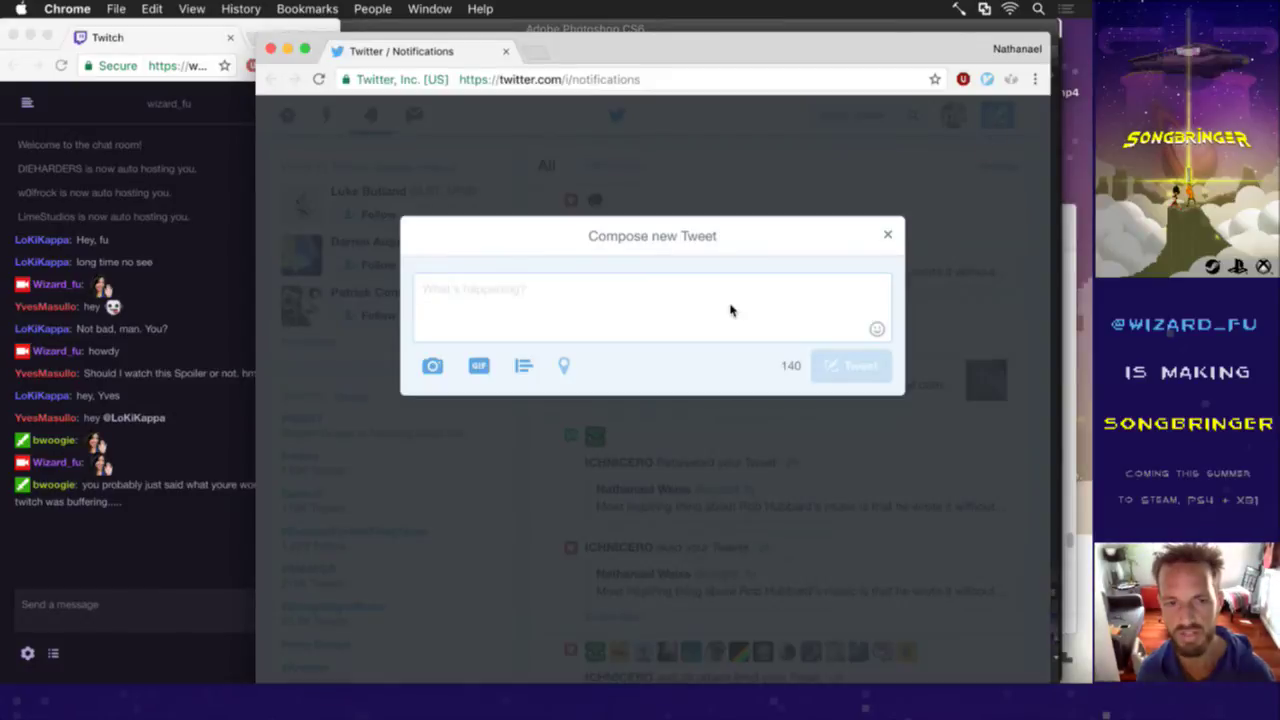
# Step: Read the latest viewer message in the Twitch chat
pyautogui.click(133, 551)
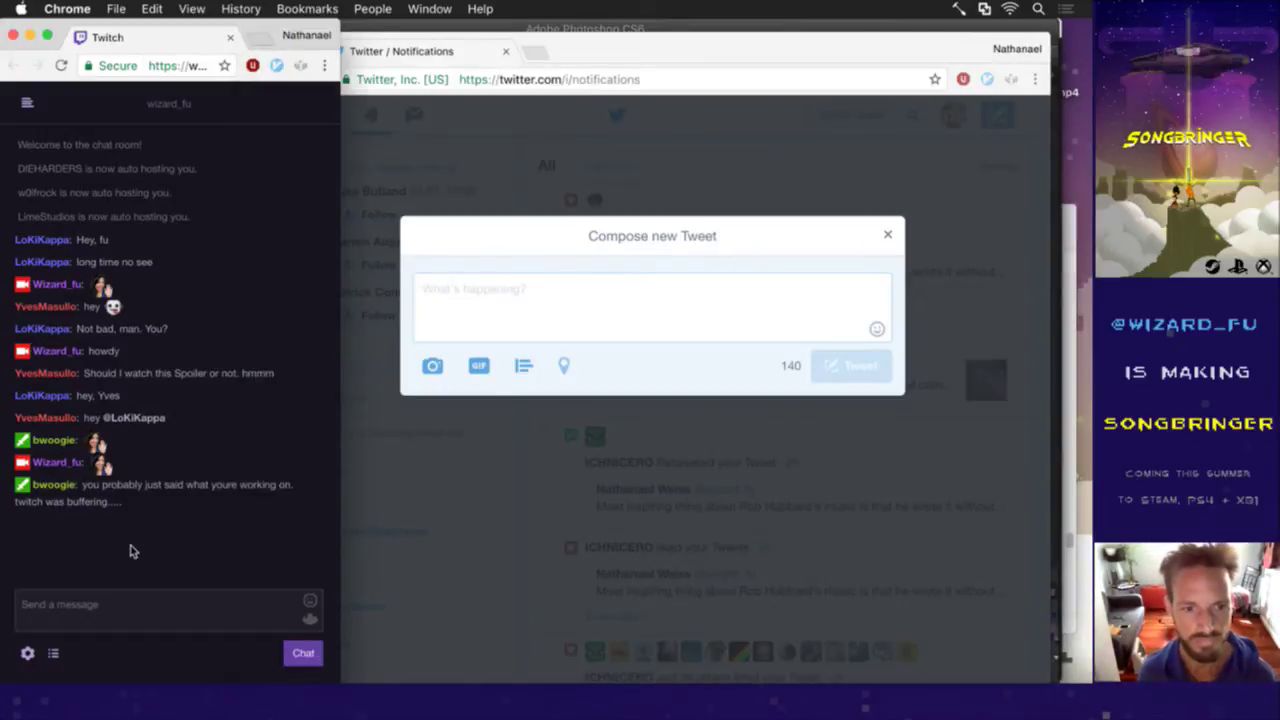
pyautogui.moveTo(86, 485); pyautogui.dragTo(256, 489)
pyautogui.click(252, 502)
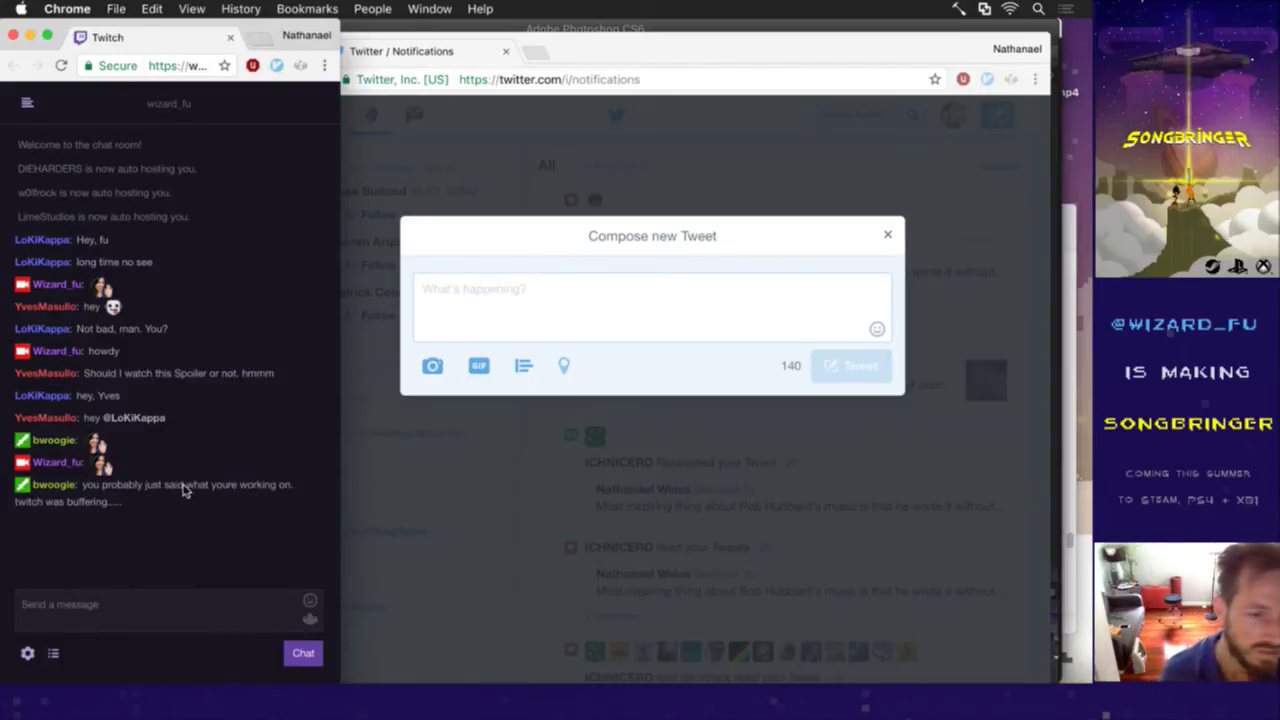
pyautogui.moveTo(118, 487); pyautogui.dragTo(263, 491)
pyautogui.click(268, 511)
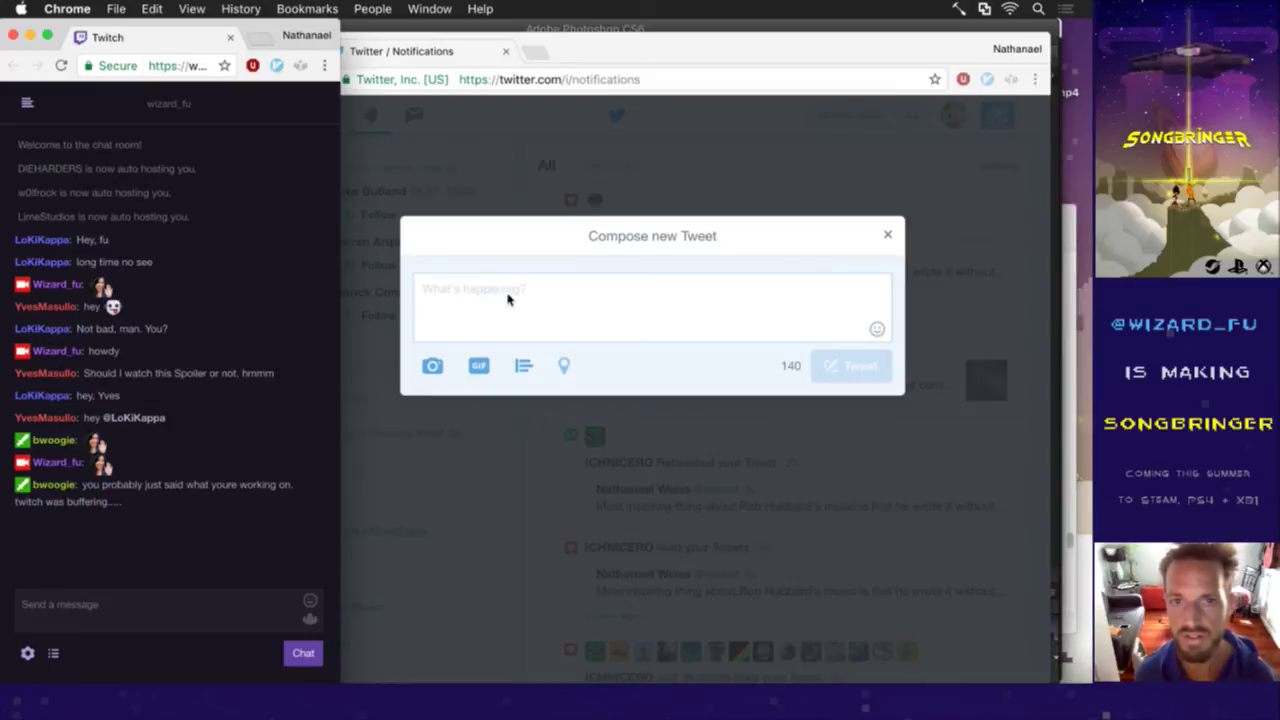
# Step: Write the tweet text "Sphere. #songbringer #pixelart"
pyautogui.click(566, 302)
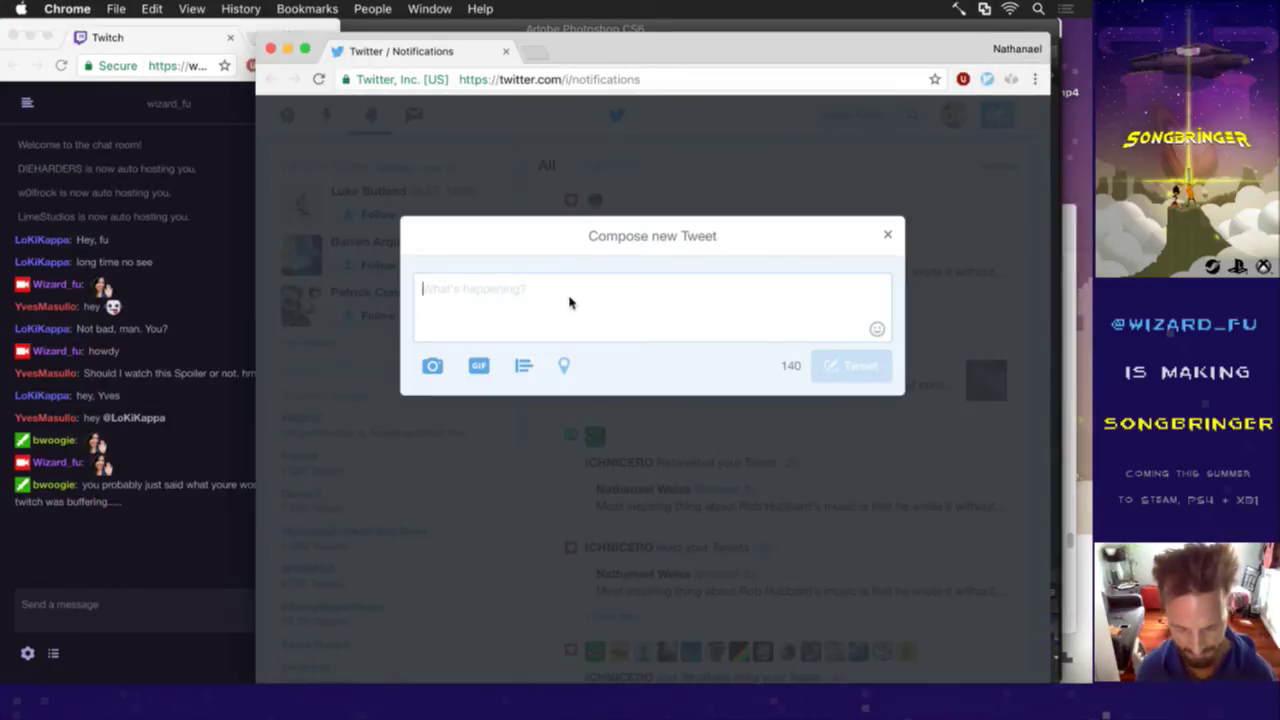
pyautogui.write('Sphere. #songbringer ')
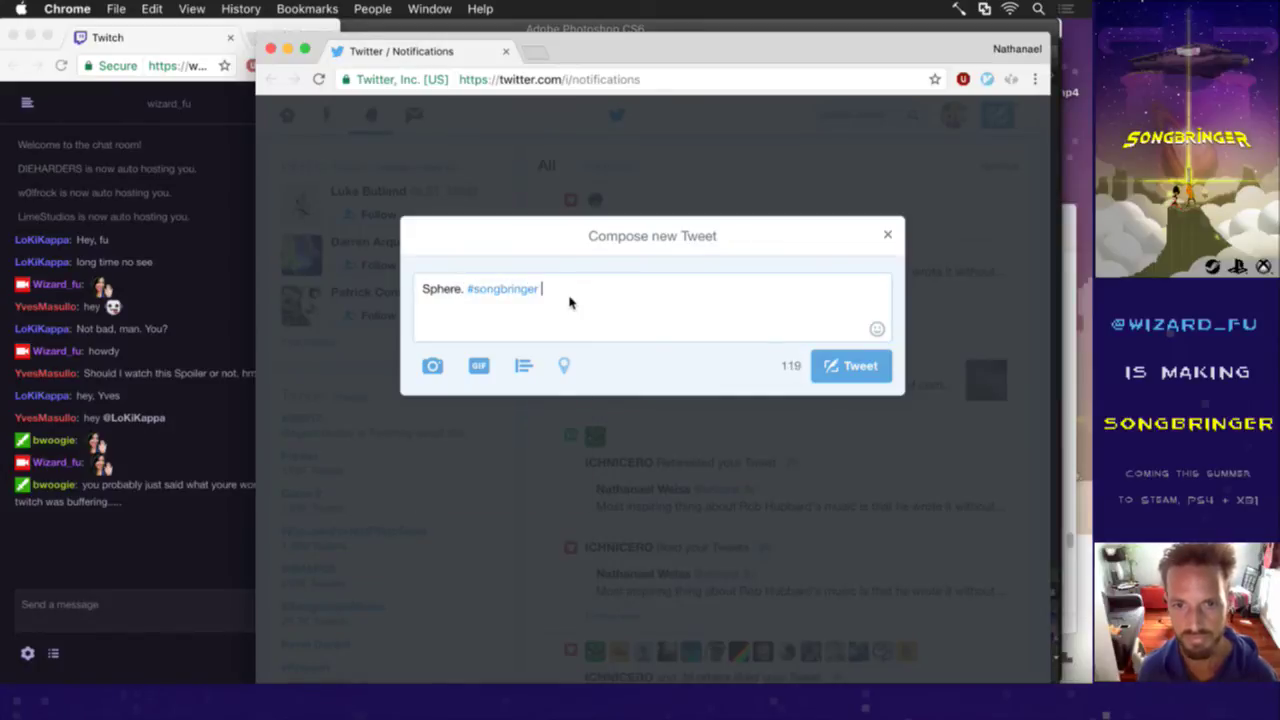
pyautogui.write('#plxelart')
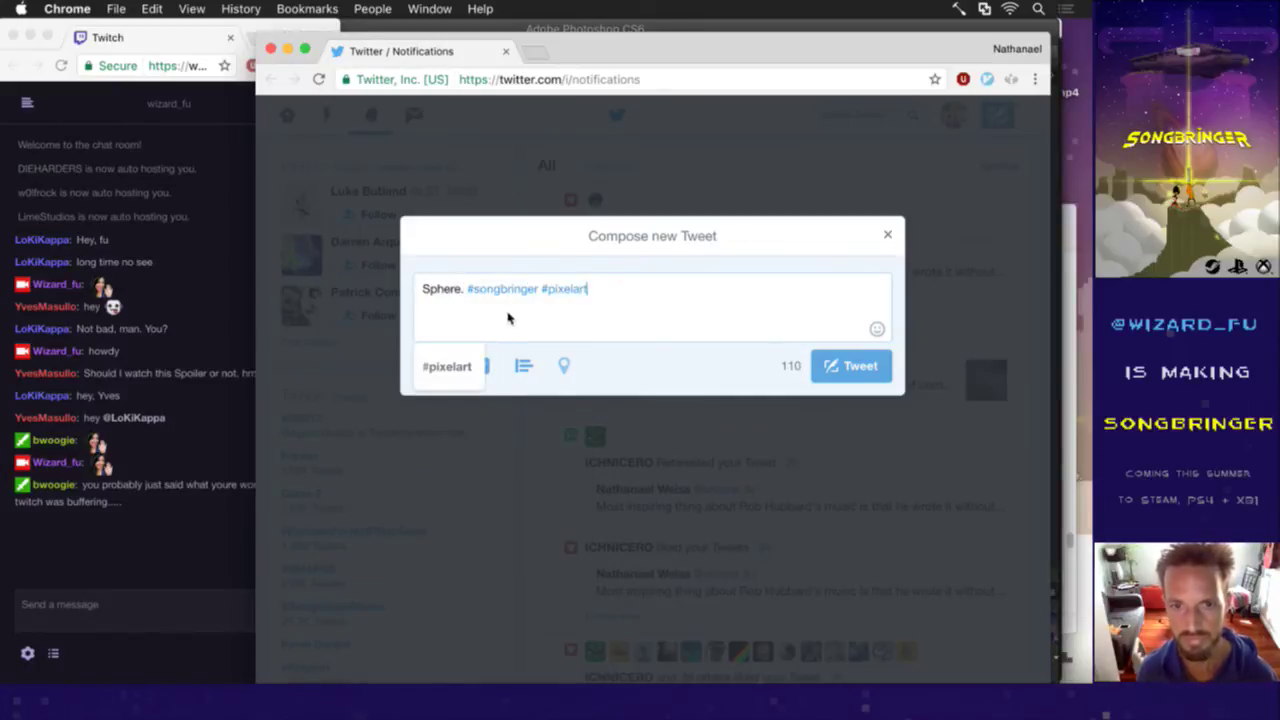
pyautogui.click(453, 370)
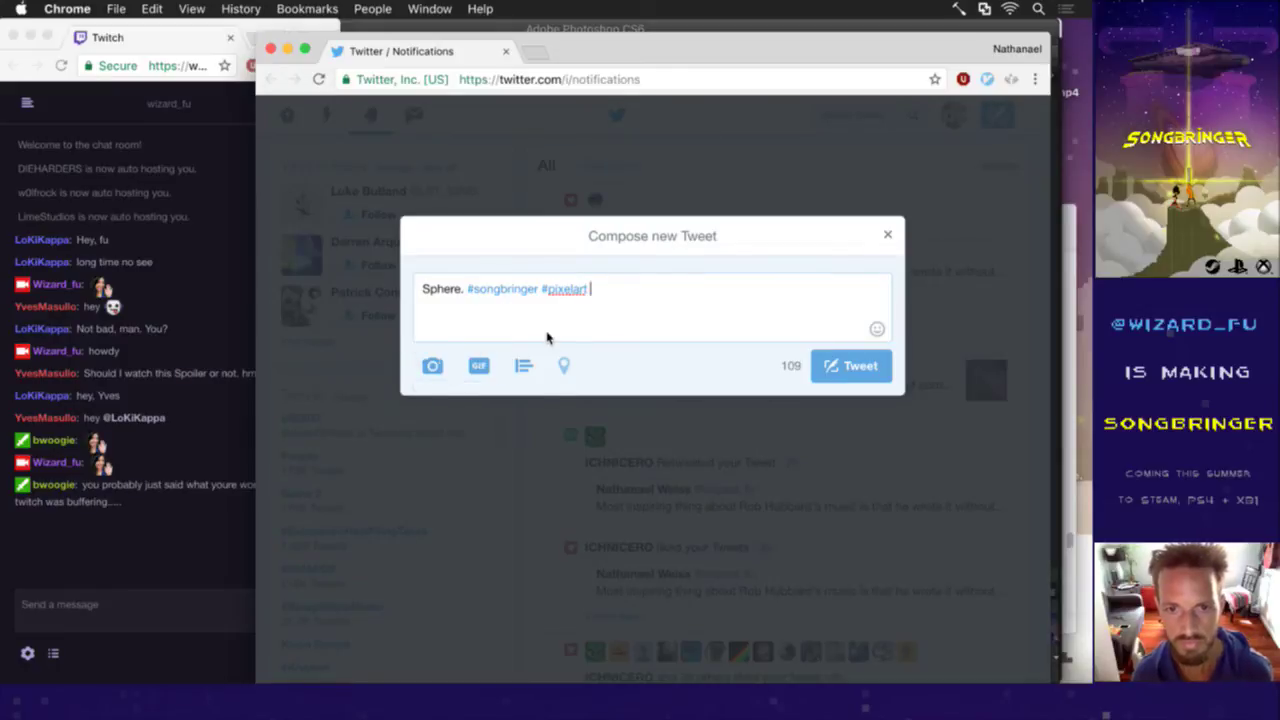
# Step: Post the tweet with SongbringerShere.gif attached from the Desktop and close the Twitter window
pyautogui.click(432, 368)
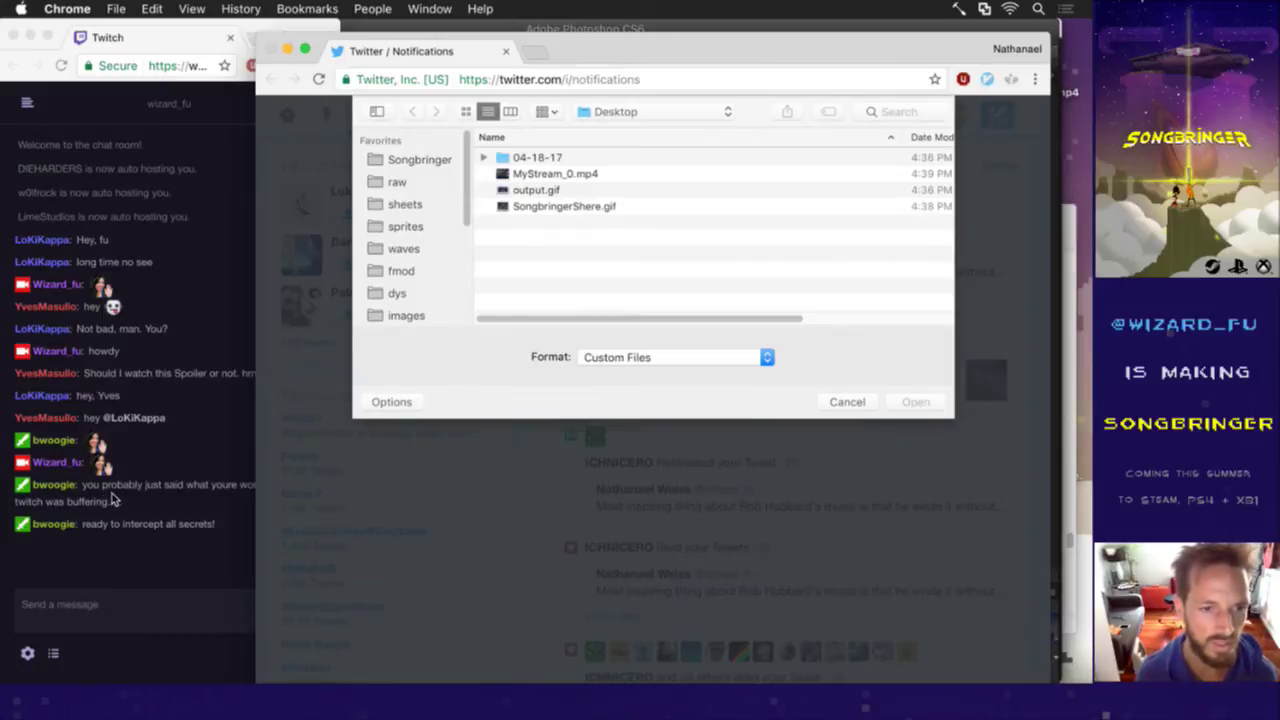
pyautogui.click(117, 537)
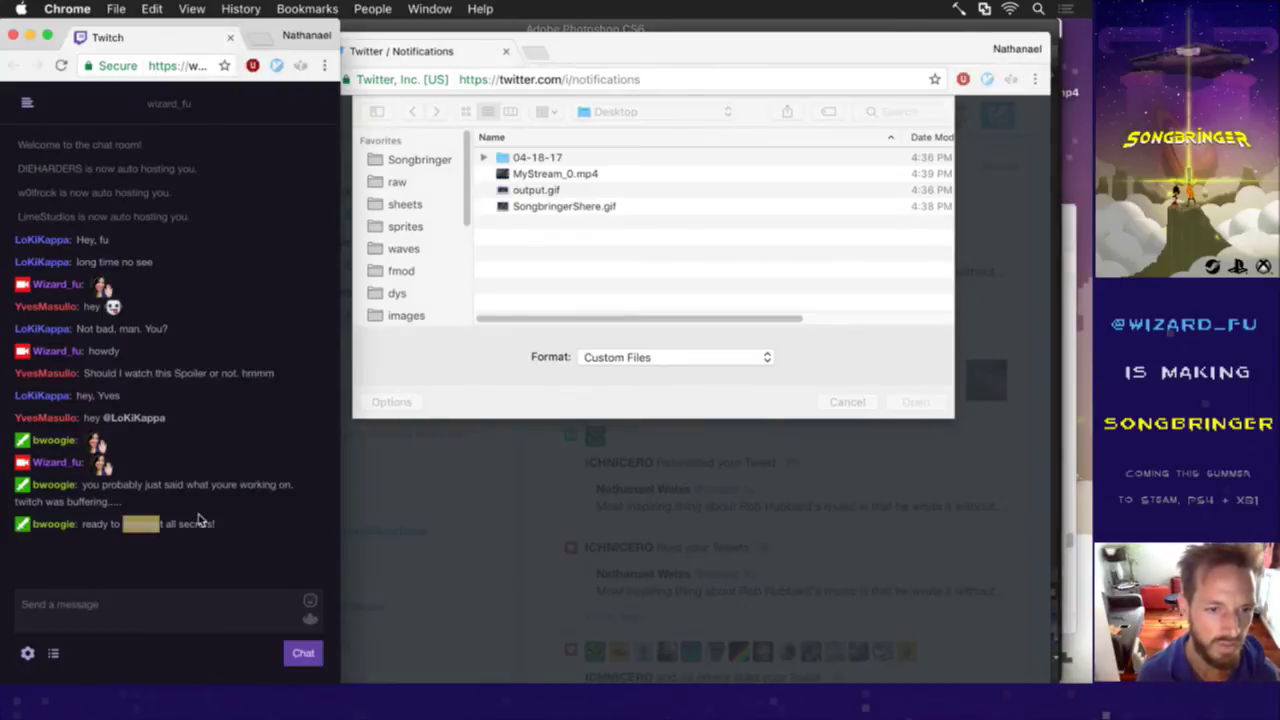
pyautogui.click(461, 350)
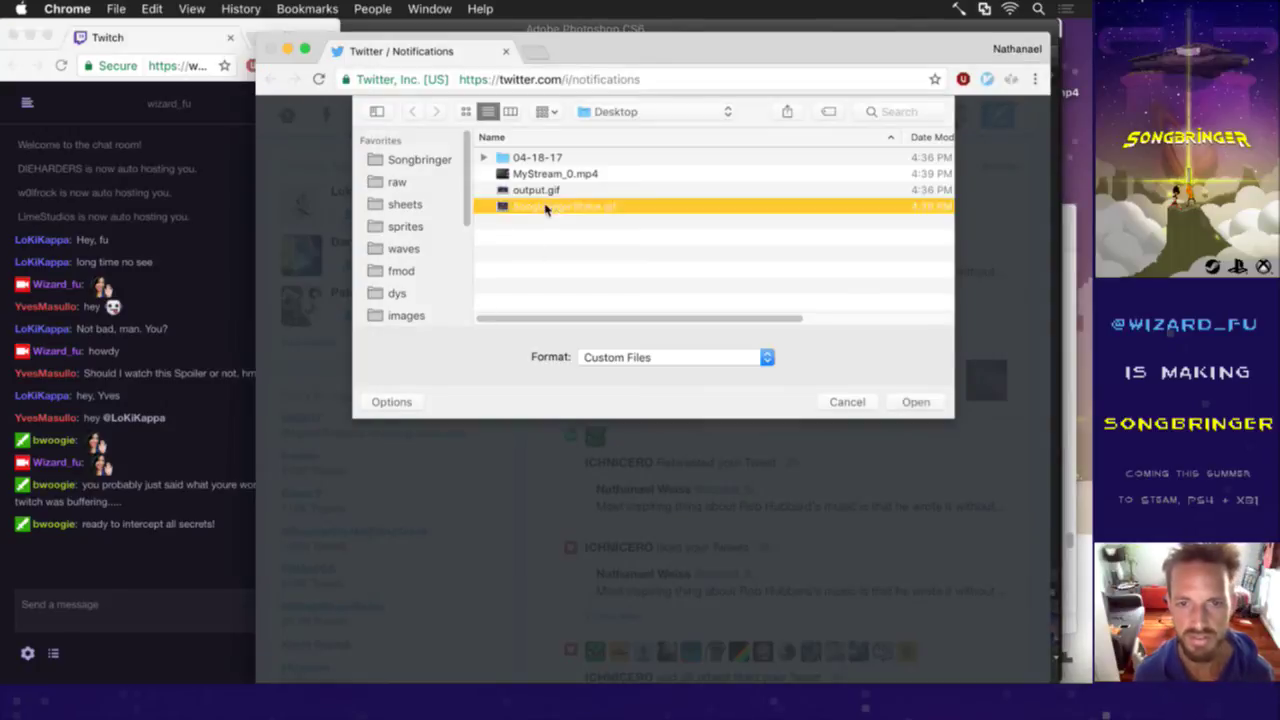
pyautogui.doubleClick(543, 206)
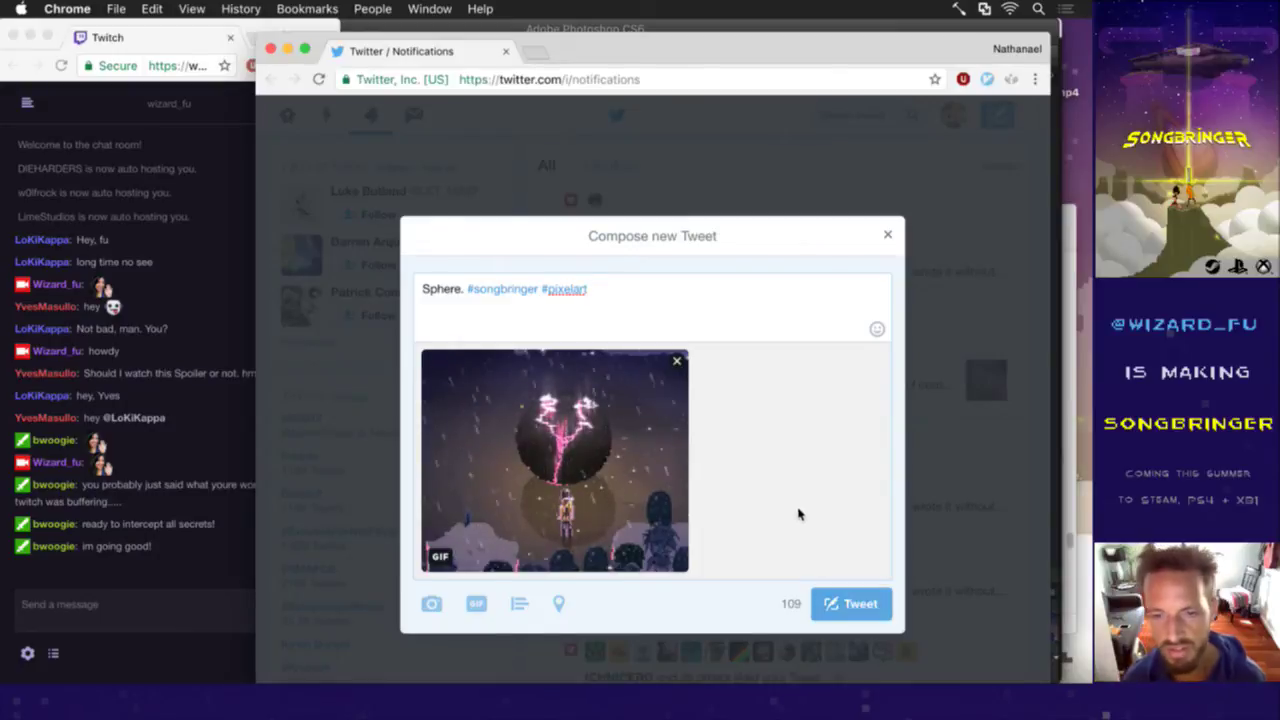
pyautogui.click(834, 604)
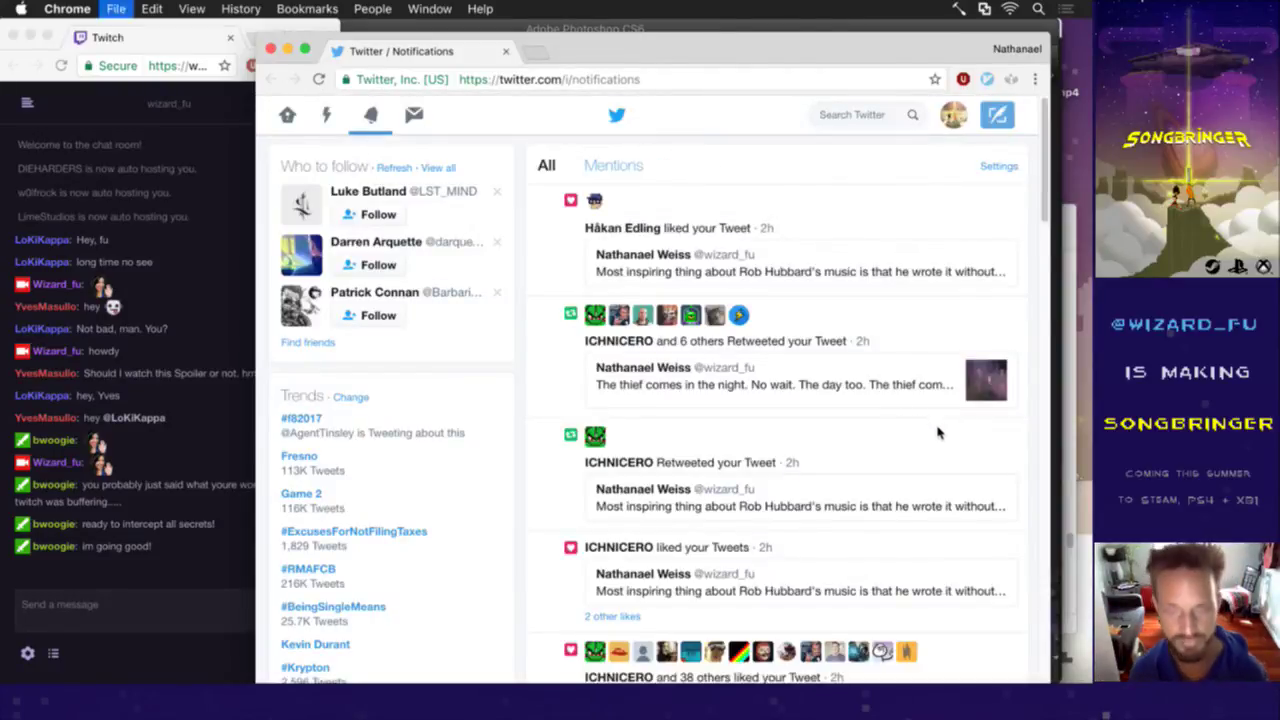
pyautogui.press('super+w')
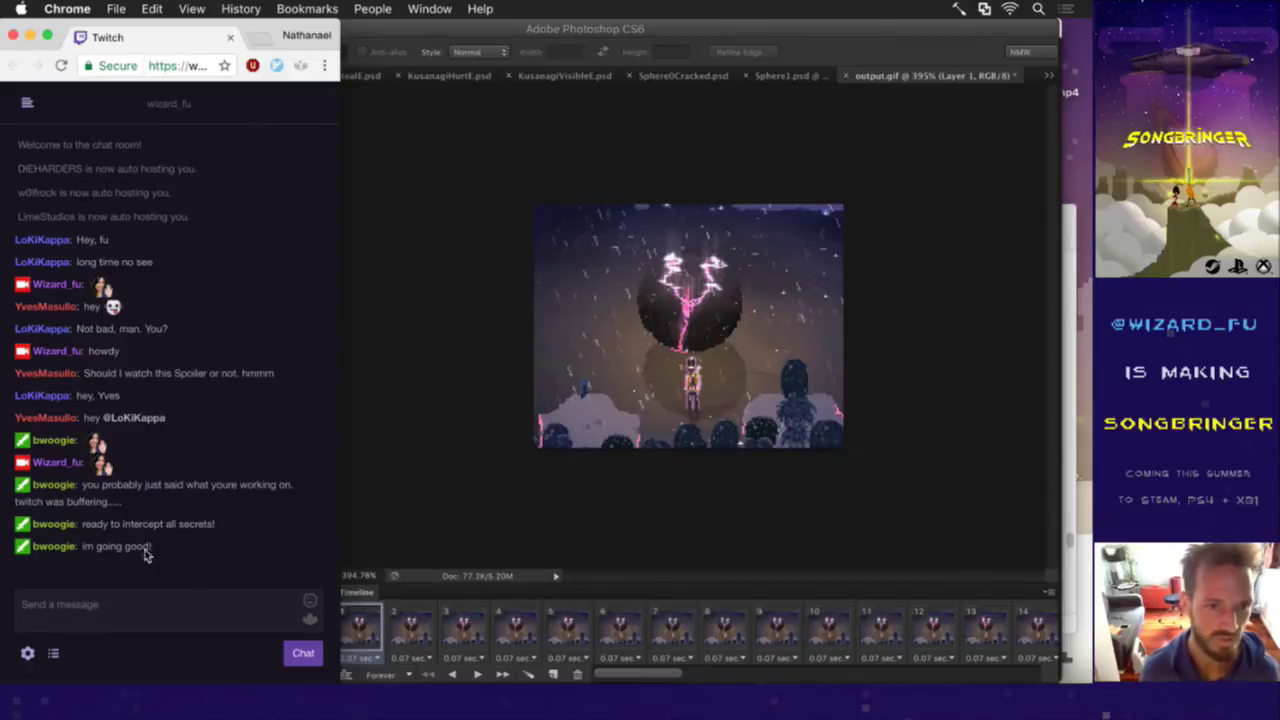
# Step: Read the newest viewer messages at the end of the Twitch chat
pyautogui.moveTo(98, 550); pyautogui.dragTo(132, 550)
pyautogui.click(186, 563)
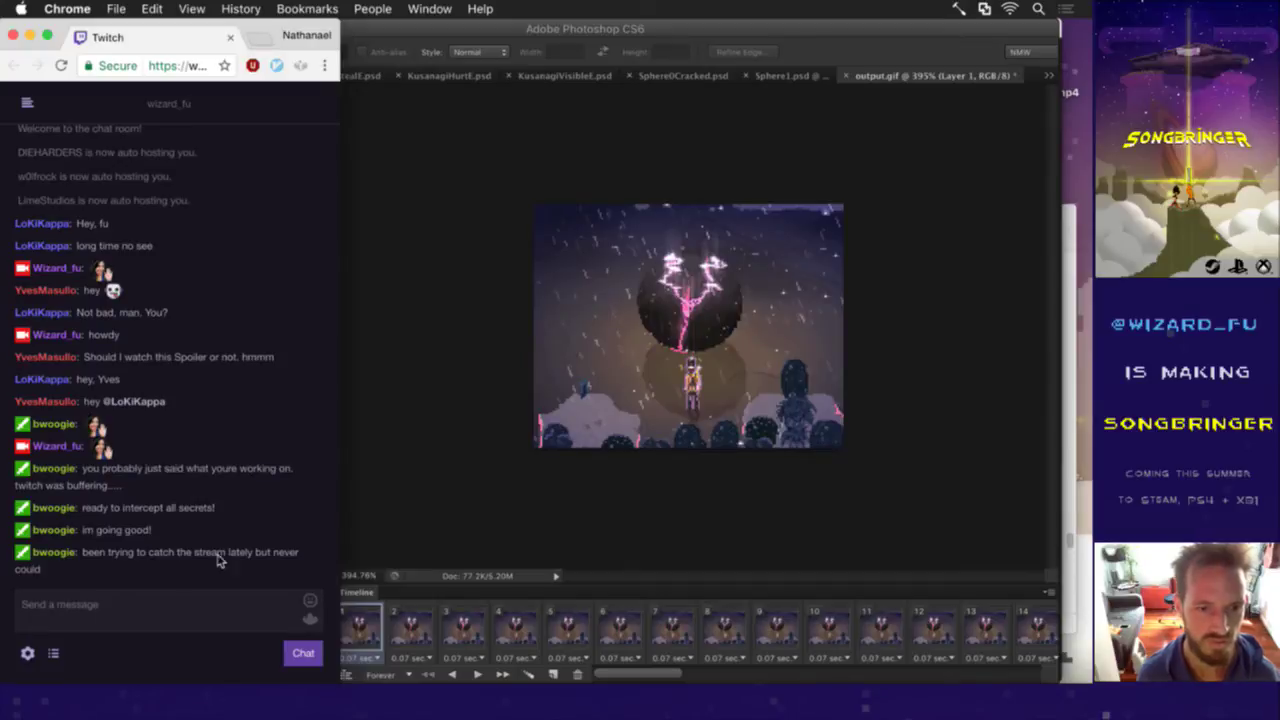
pyautogui.moveTo(100, 553); pyautogui.dragTo(160, 573)
pyautogui.click(160, 573)
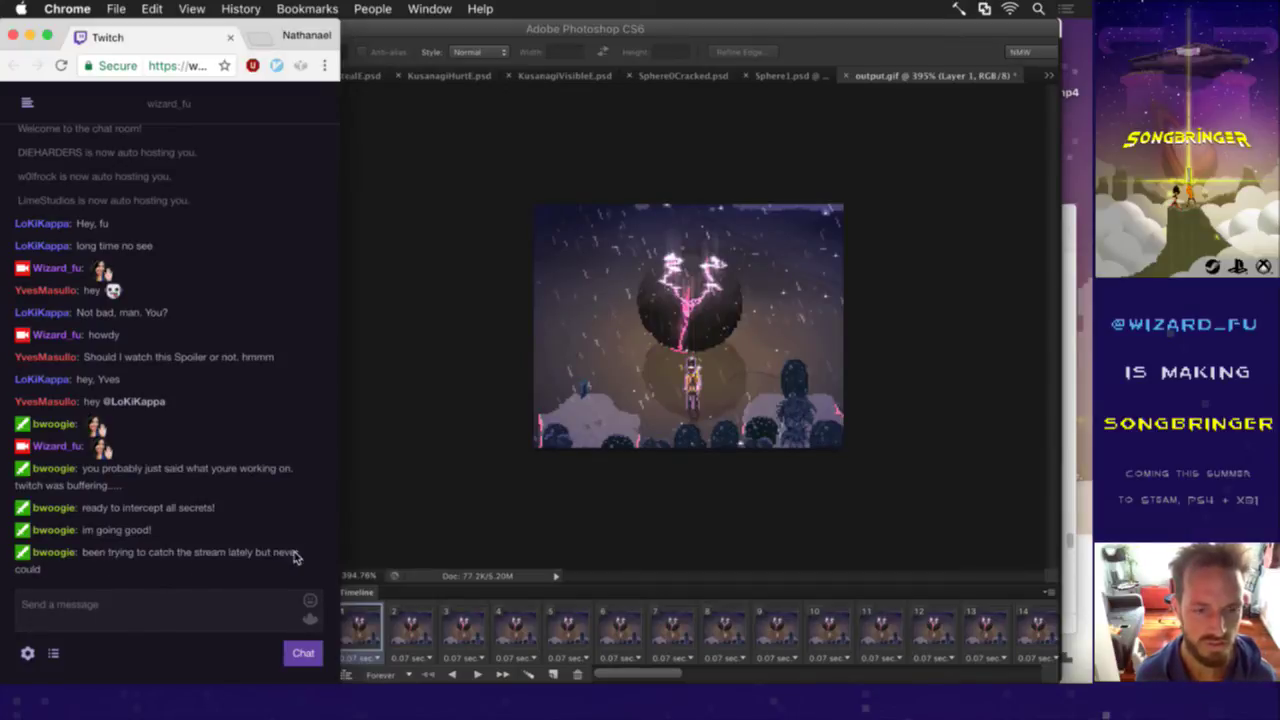
pyautogui.click(430, 526)
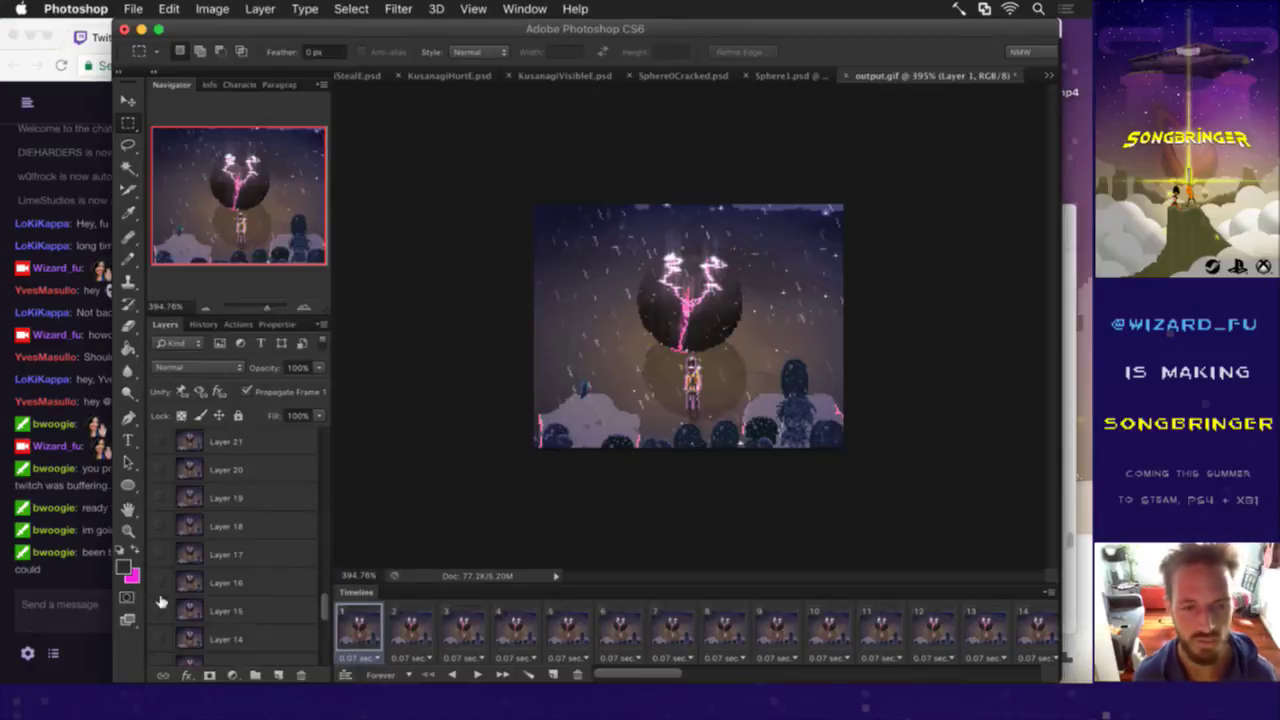
pyautogui.click(65, 582)
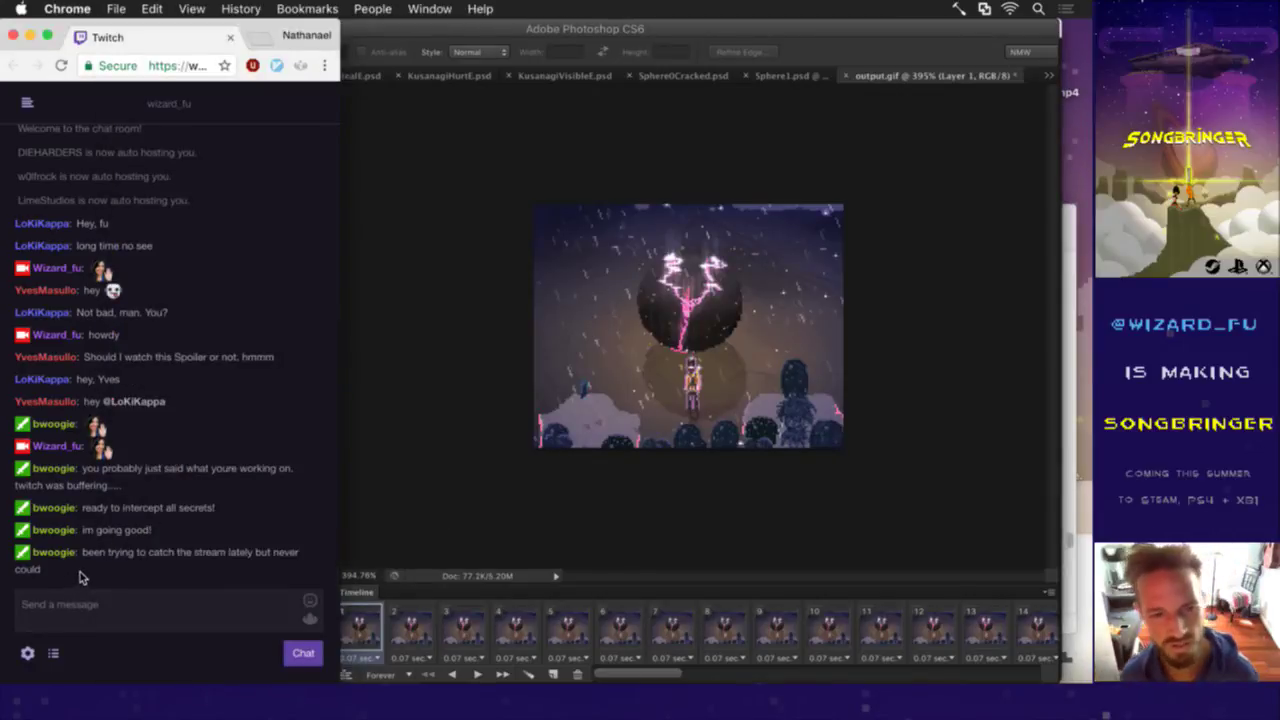
pyautogui.moveTo(103, 556); pyautogui.dragTo(135, 576)
pyautogui.click(163, 574)
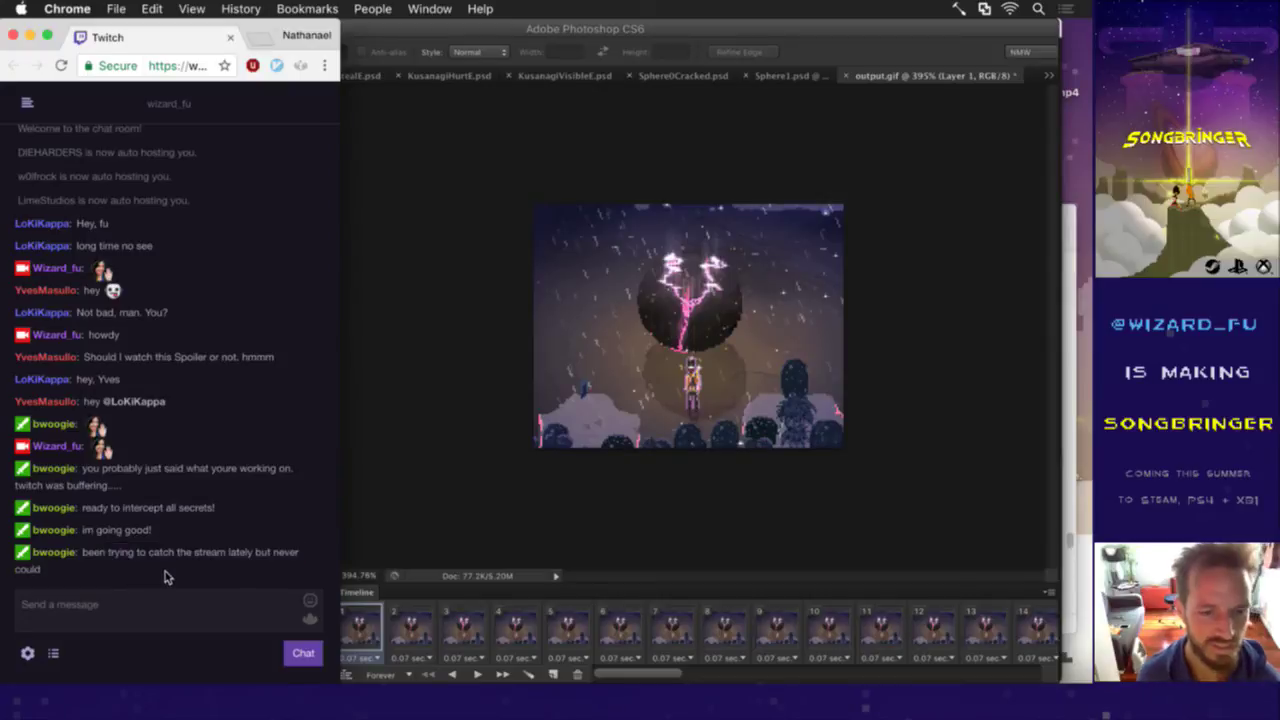
# Step: Close output.gif in Photoshop without saving its changes
pyautogui.click(476, 511)
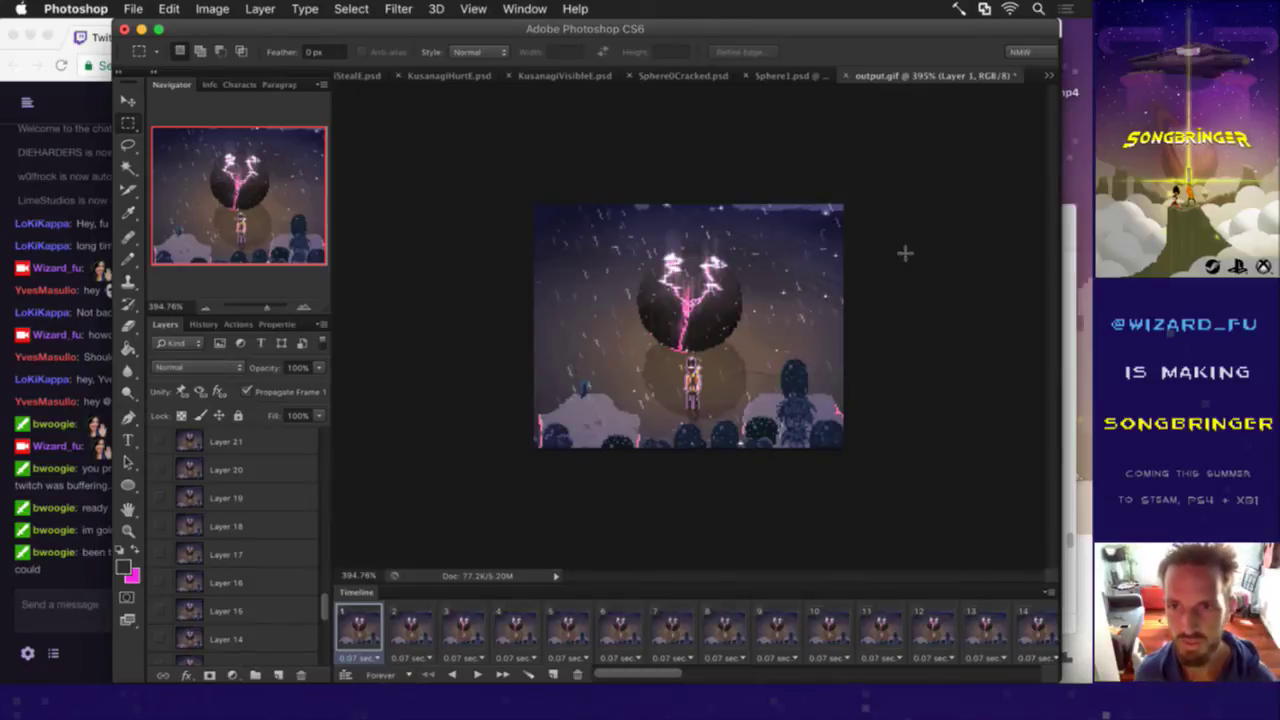
pyautogui.press('super+w')
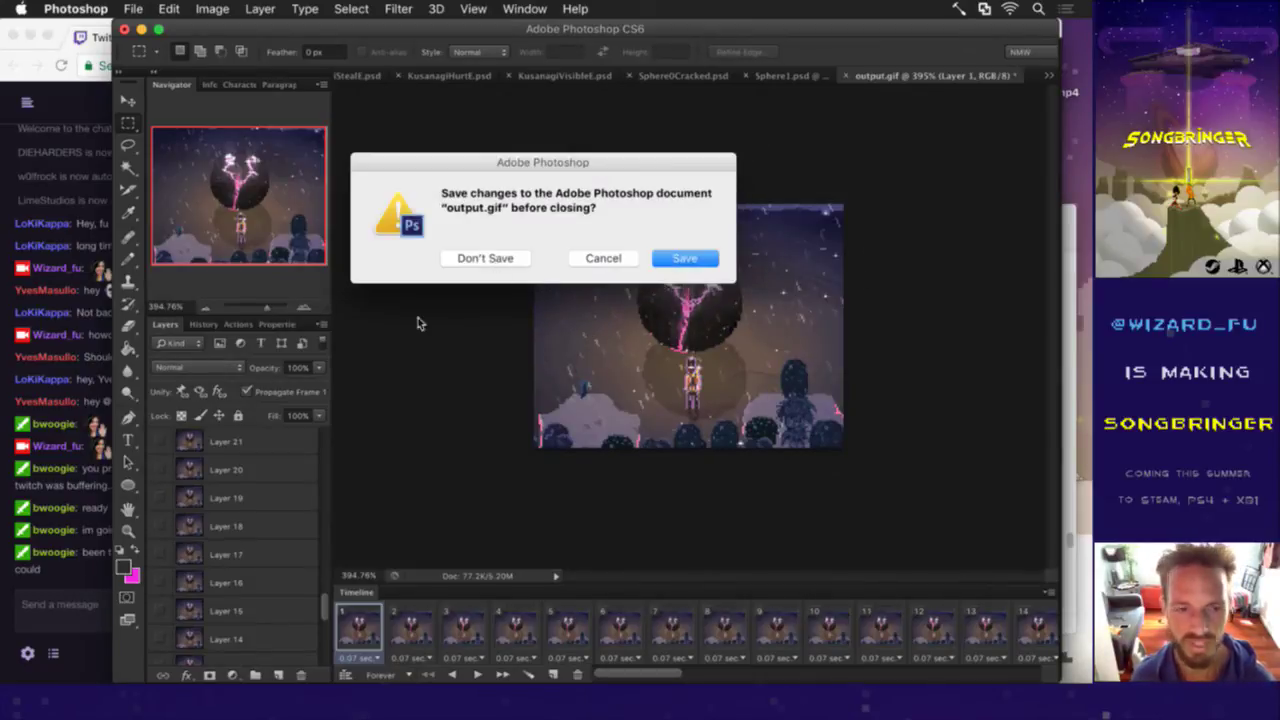
pyautogui.click(96, 574)
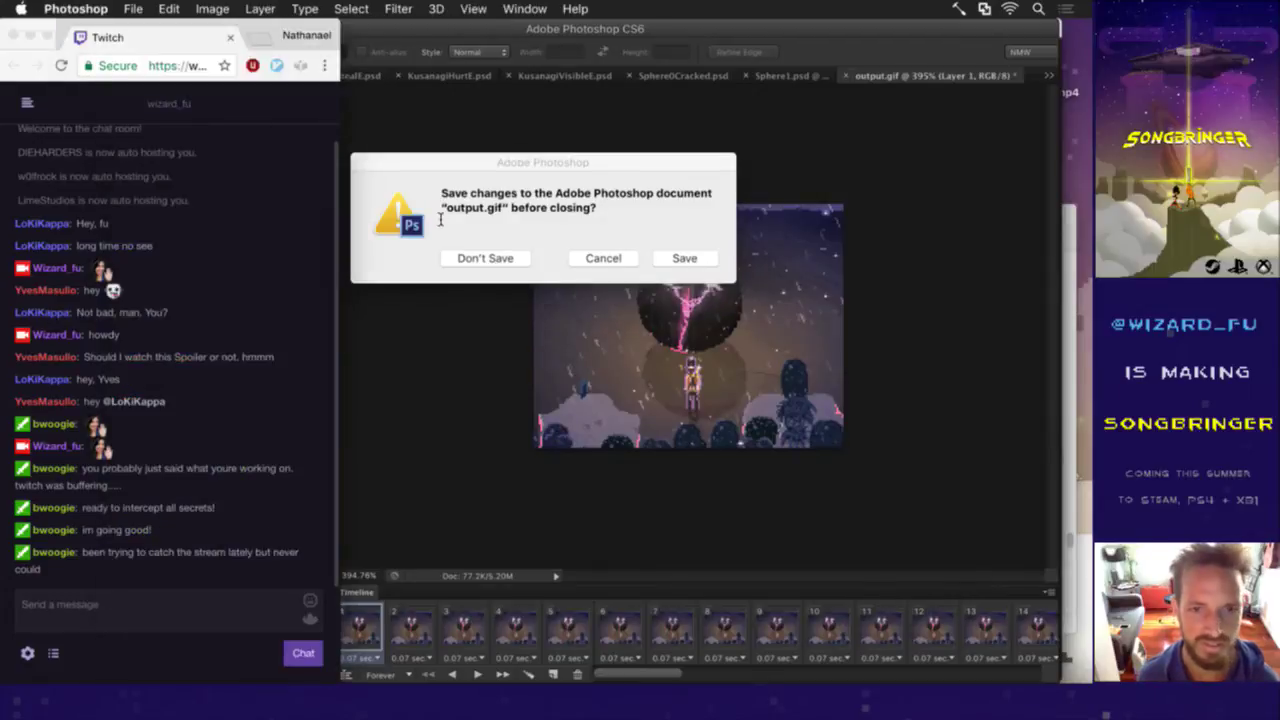
pyautogui.click(452, 282)
pyautogui.click(458, 262)
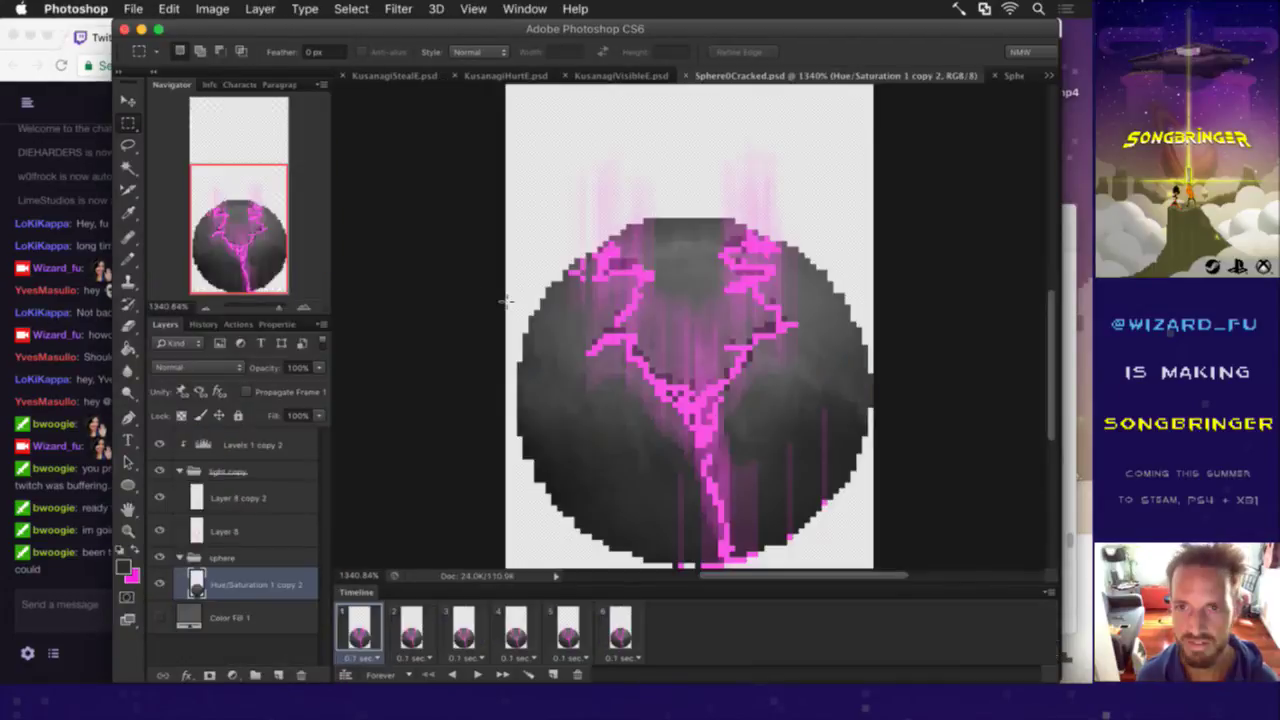
# Step: Switch to iTerm2, save Saves.txt with the Vim command :up, and rebuild and run the Songbringer debug build
pyautogui.press('super+Tab')
pyautogui.press('super+Tab')
pyautogui.press('super+Tab')
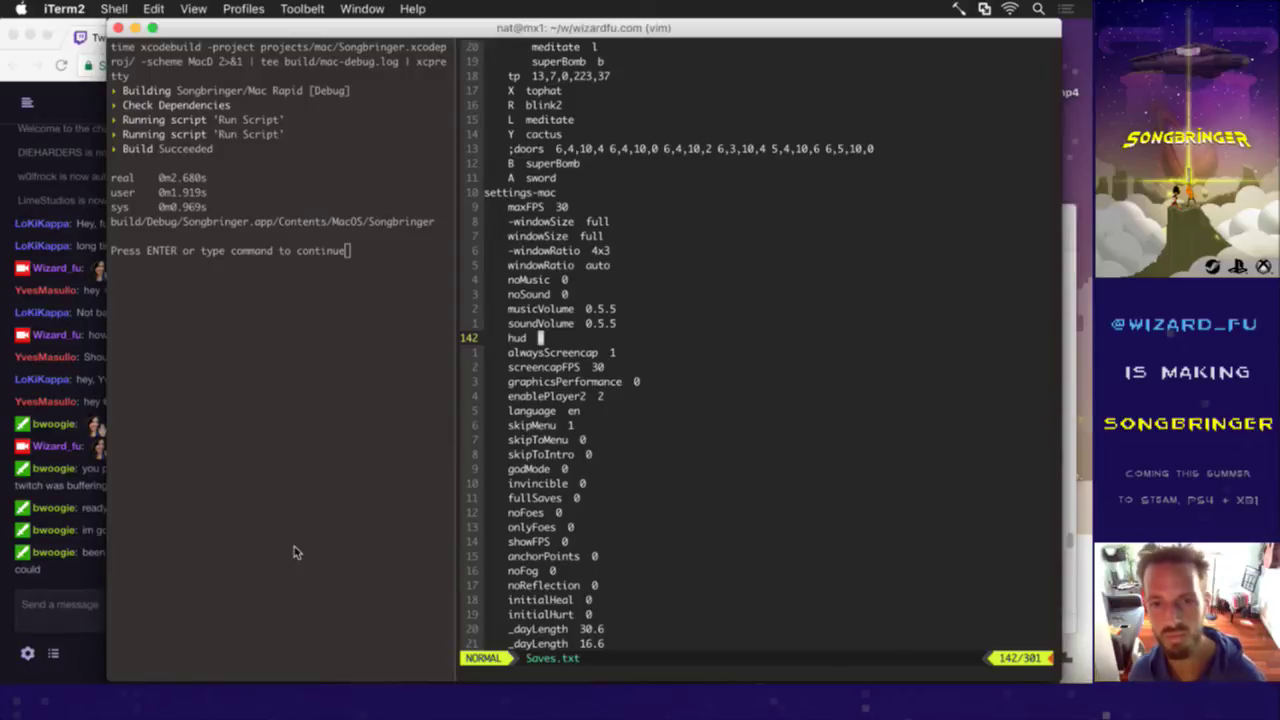
pyautogui.click(86, 594)
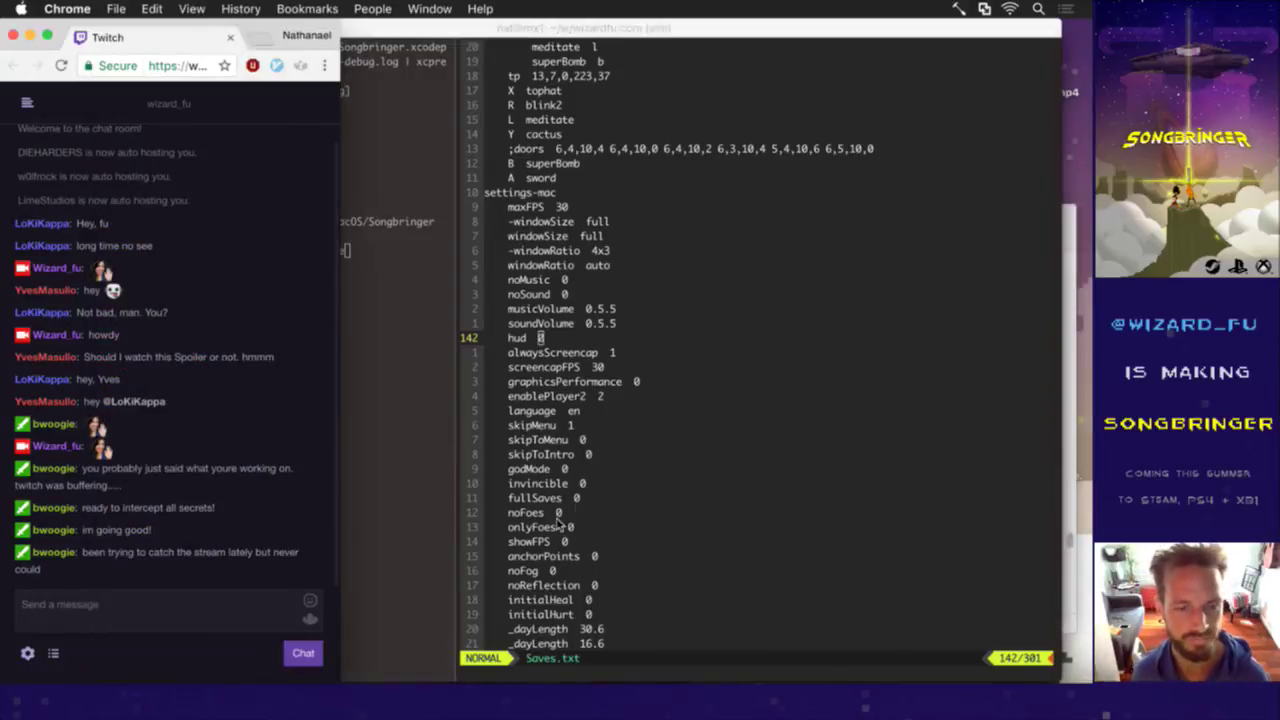
pyautogui.click(599, 471)
pyautogui.write(':up')
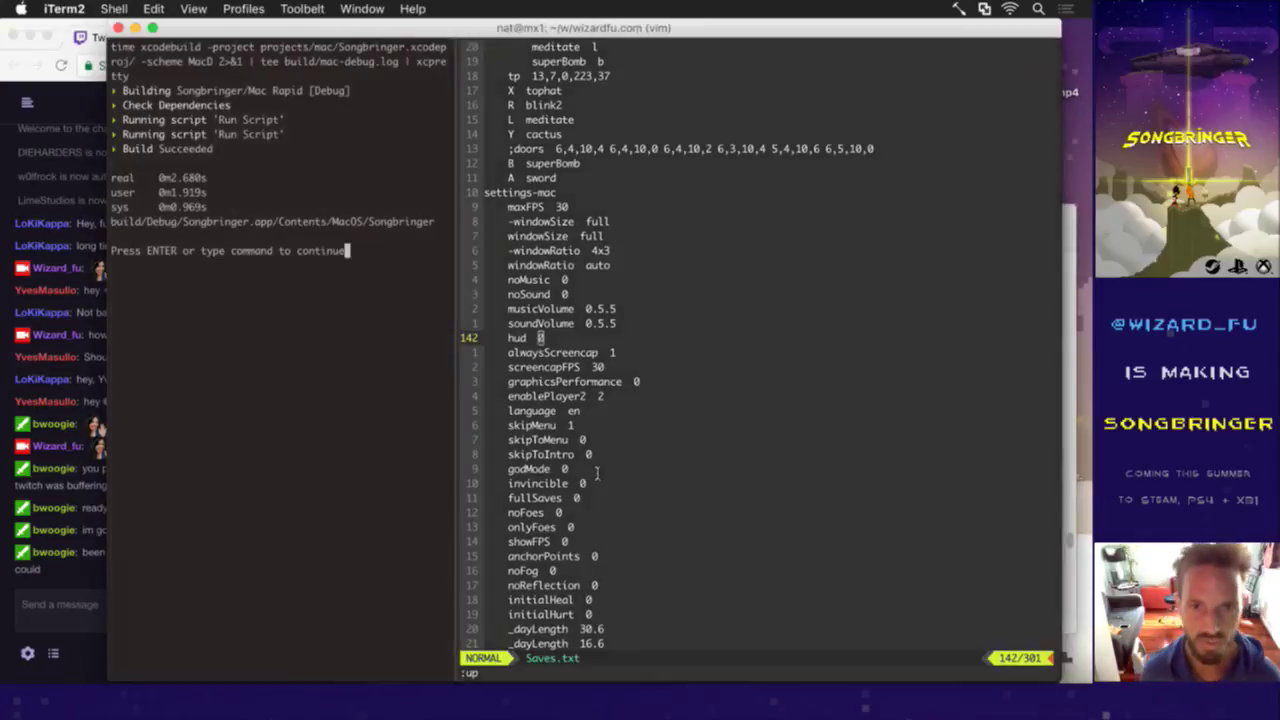
pyautogui.press('Return')
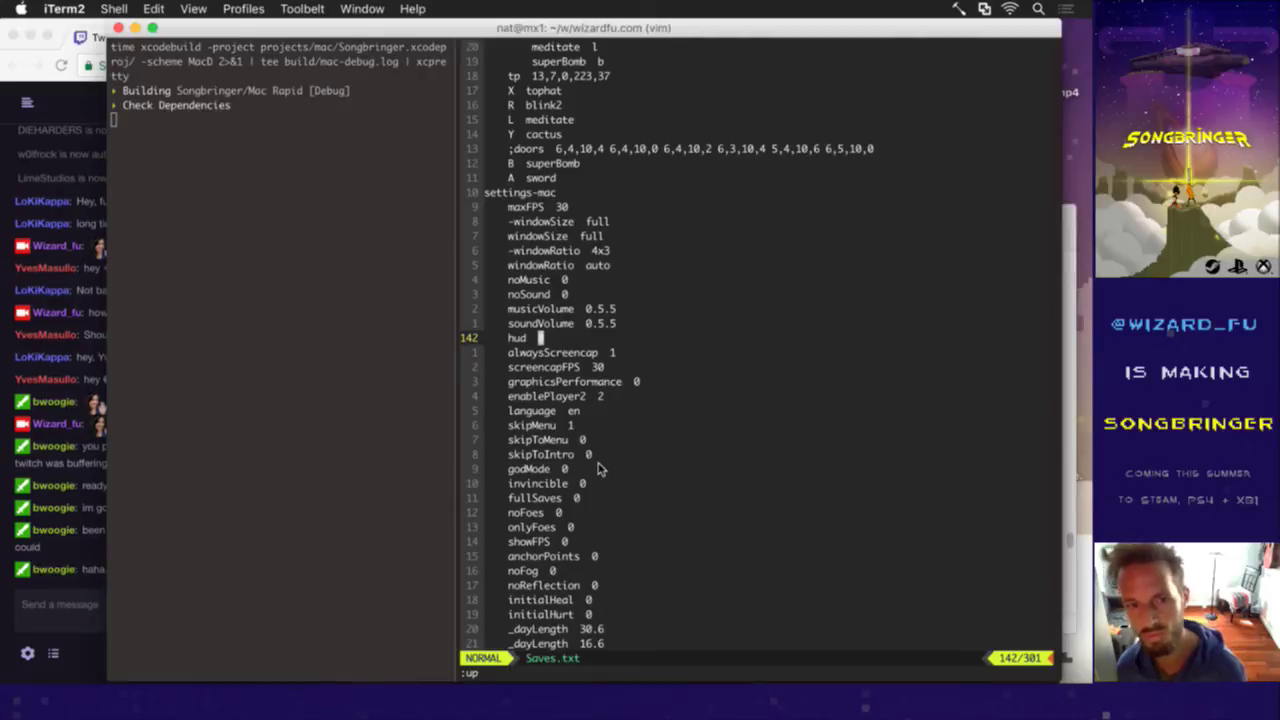
# Step: Read the newest Twitch chat messages and quit the running Songbringer game, returning to the terminal
pyautogui.click(97, 572)
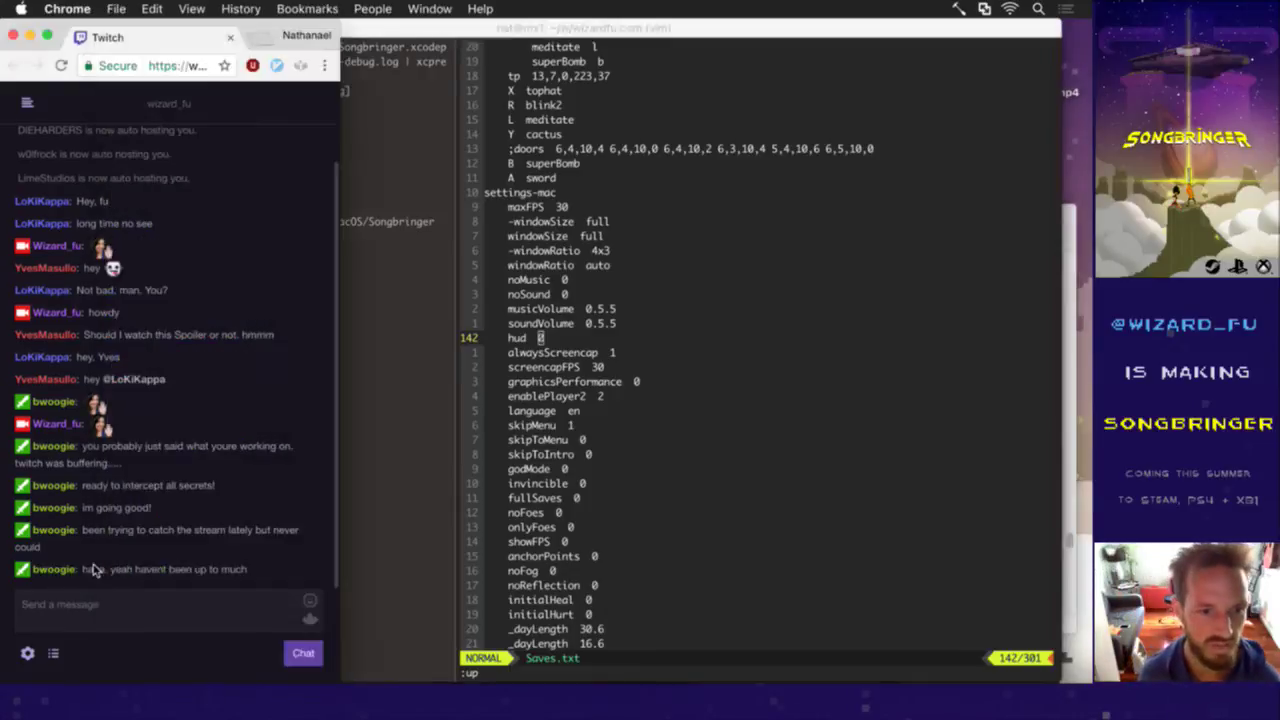
pyautogui.moveTo(94, 569)
pyautogui.mouseDown()
pyautogui.moveTo(172, 571)
pyautogui.moveTo(116, 569)
pyautogui.mouseUp()
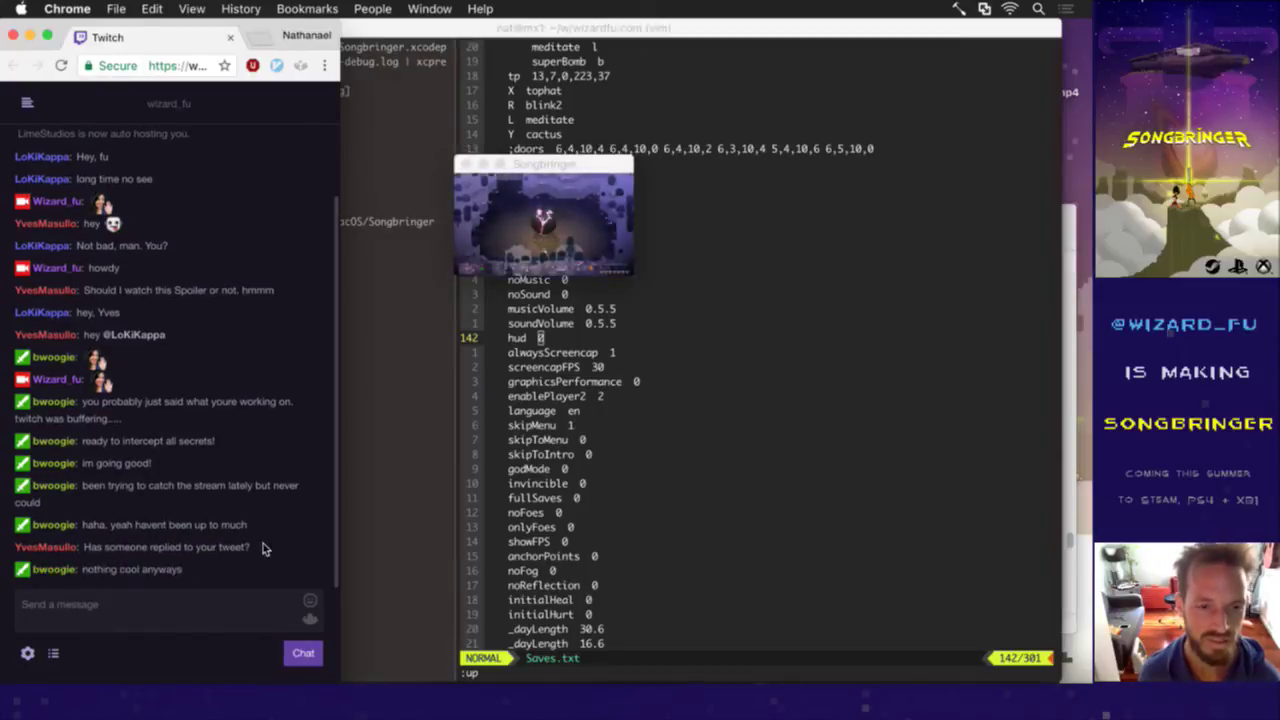
pyautogui.click(538, 157)
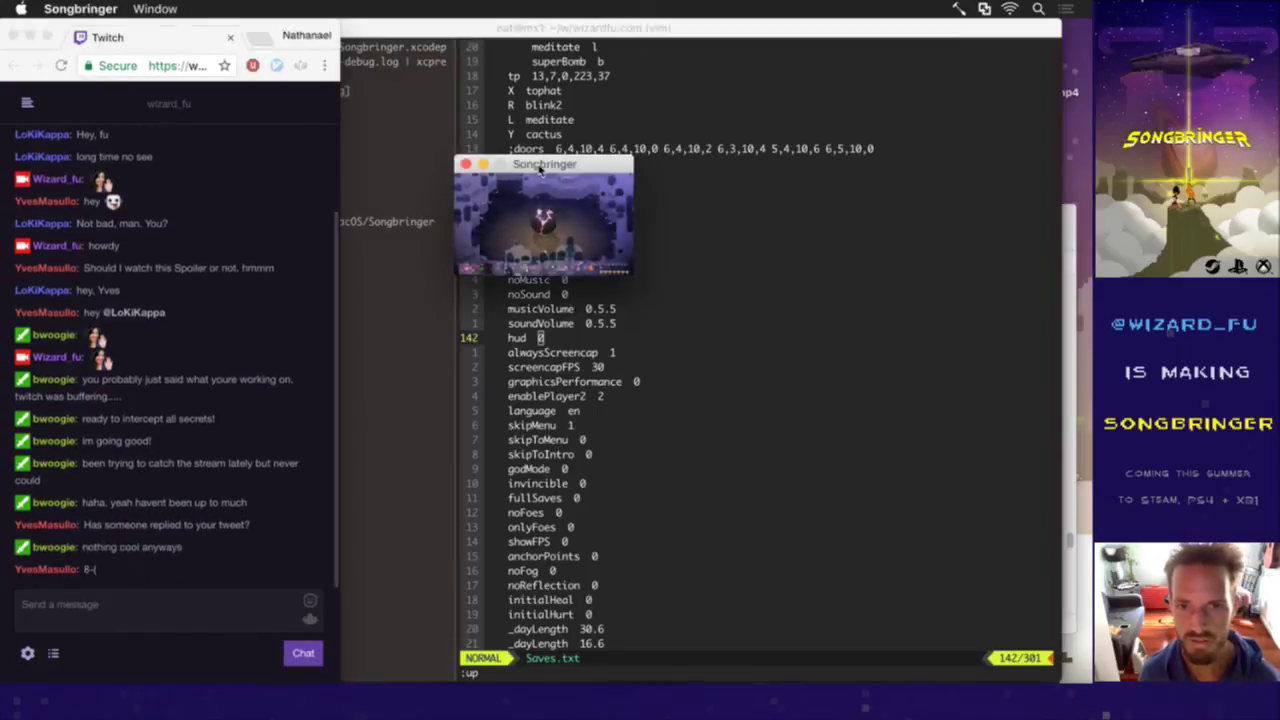
pyautogui.moveTo(538, 161); pyautogui.dragTo(566, 172)
pyautogui.press('super+q')
pyautogui.click(697, 351)
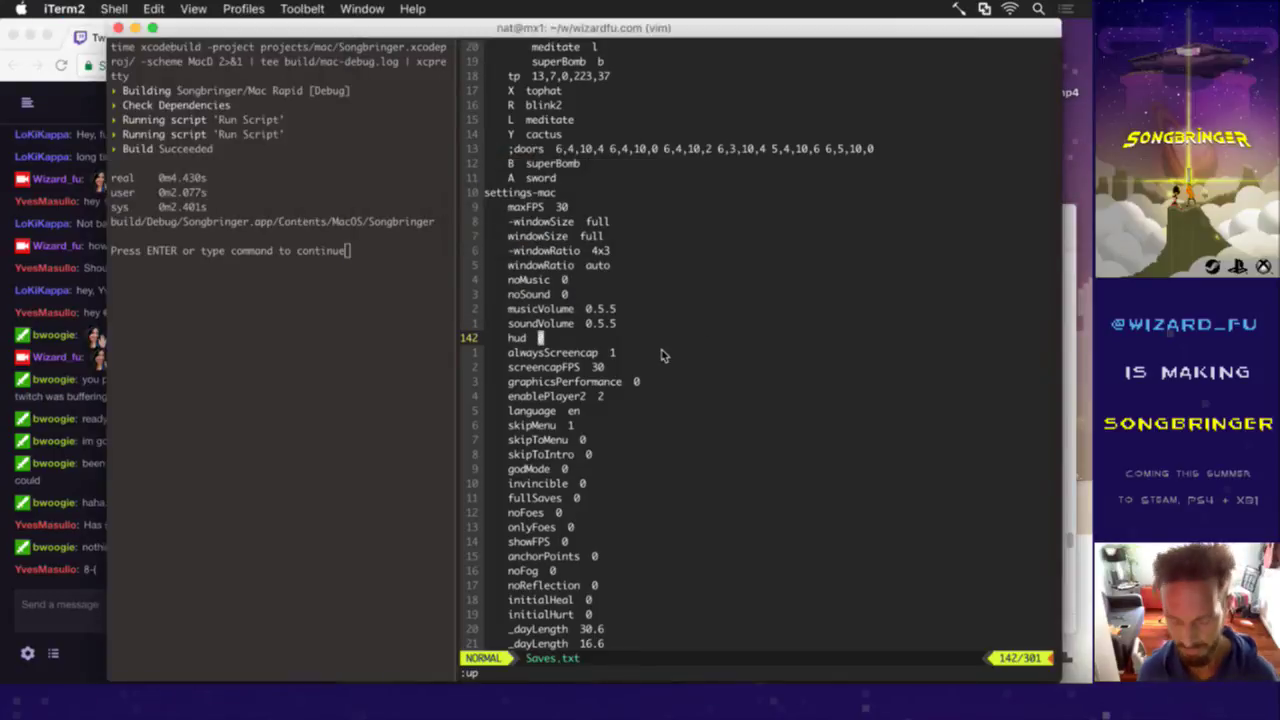
# Step: Set alwaysScreencap to 0 in the settings-mac section and write Saves.txt
pyautogui.press('Return')
pyautogui.press('Return')
pyautogui.press('h')
pyautogui.press('h')
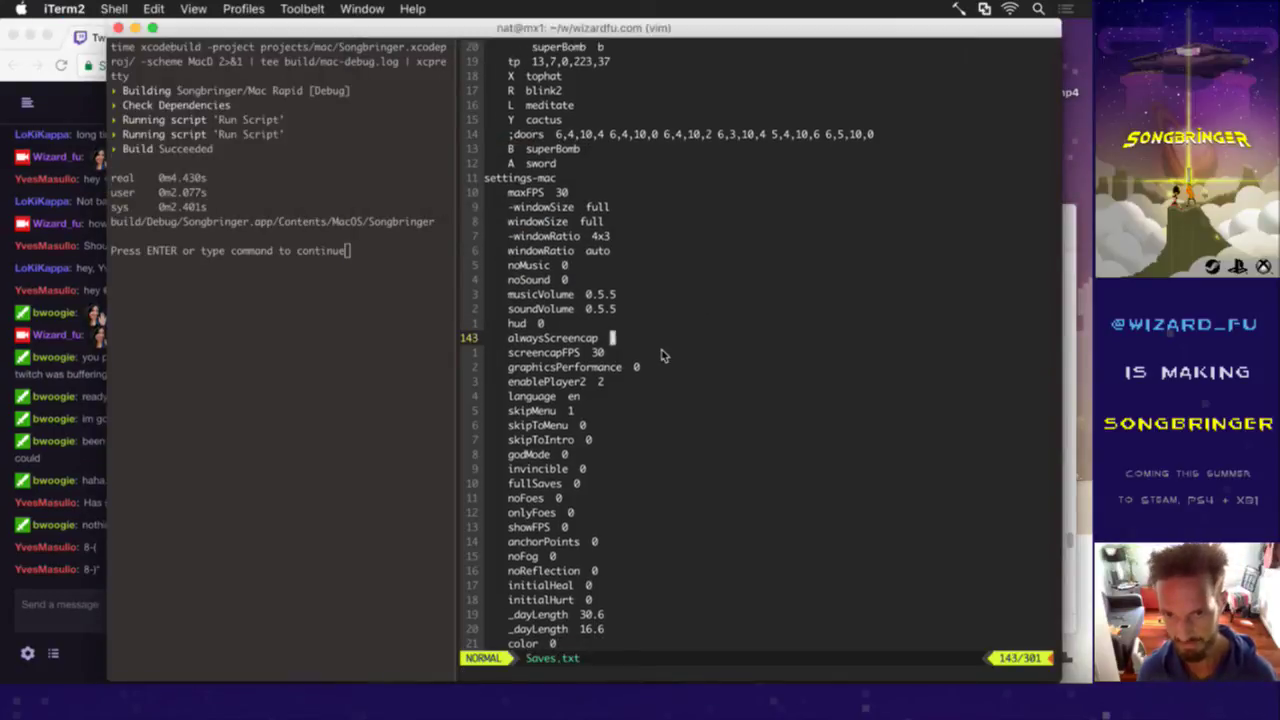
pyautogui.write(':w')
pyautogui.press('Return')
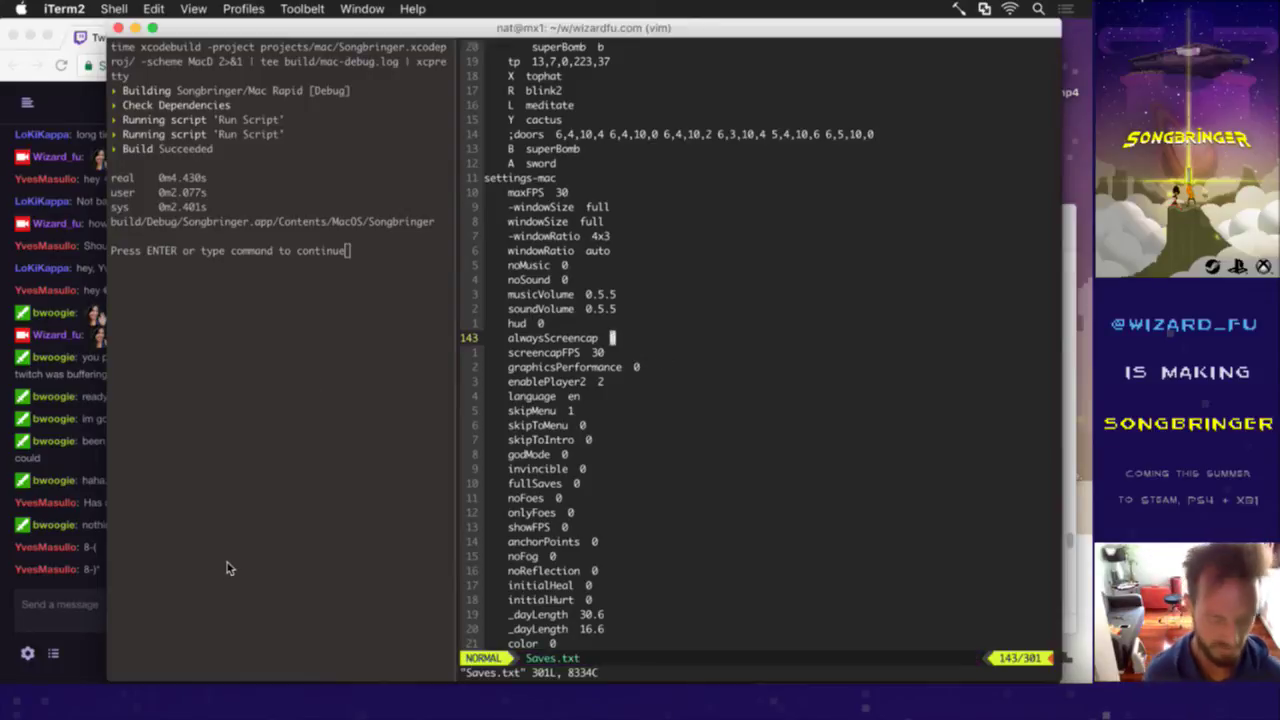
# Step: Open Twitter notifications in a separate Chrome window and widen that window to show the full page
pyautogui.press('super+Tab')
pyautogui.moveTo(202, 34); pyautogui.dragTo(550, 62)
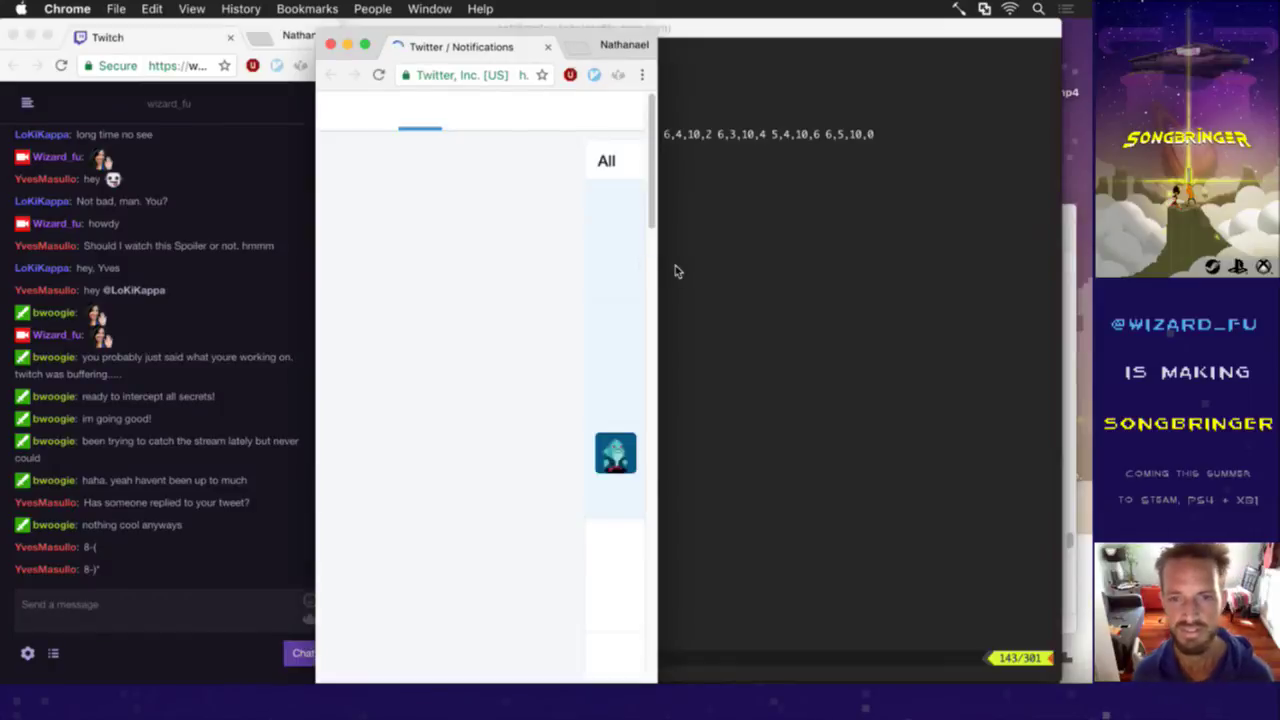
pyautogui.moveTo(658, 275); pyautogui.dragTo(1017, 451)
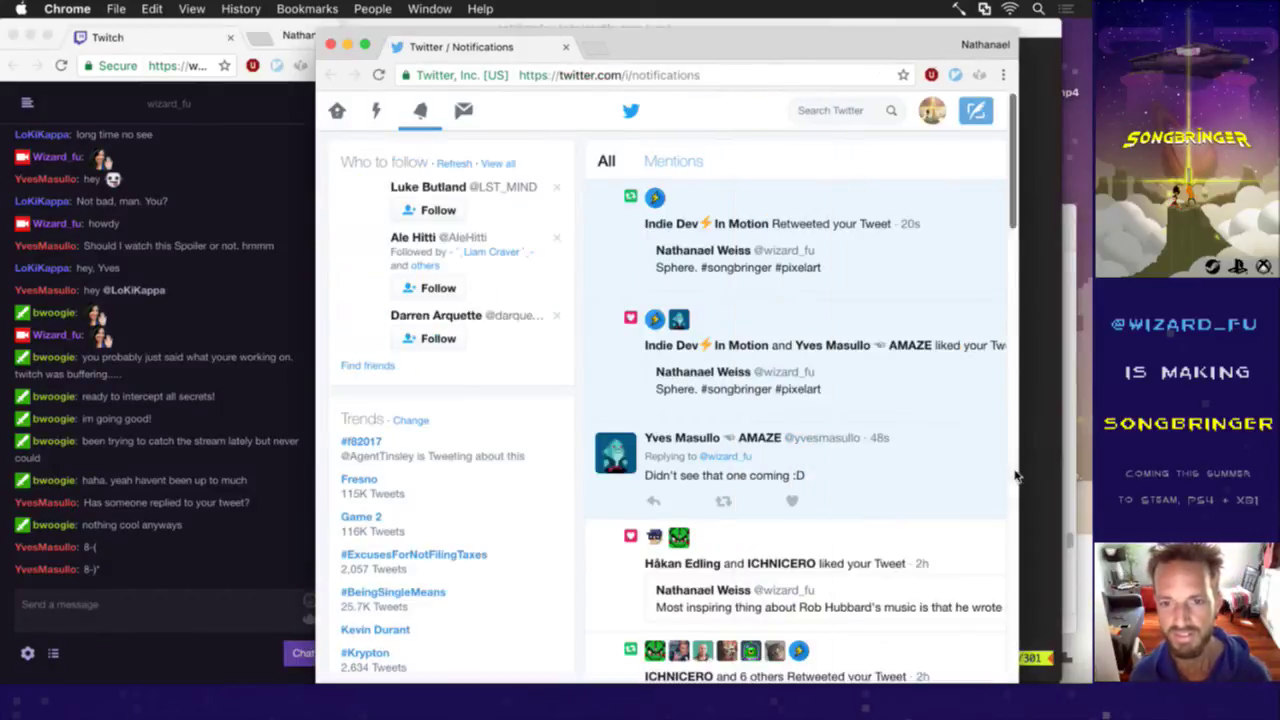
# Step: Like the newest reply to the sphere tweet, answer it with "lol", and close the Twitter window
pyautogui.click(792, 500)
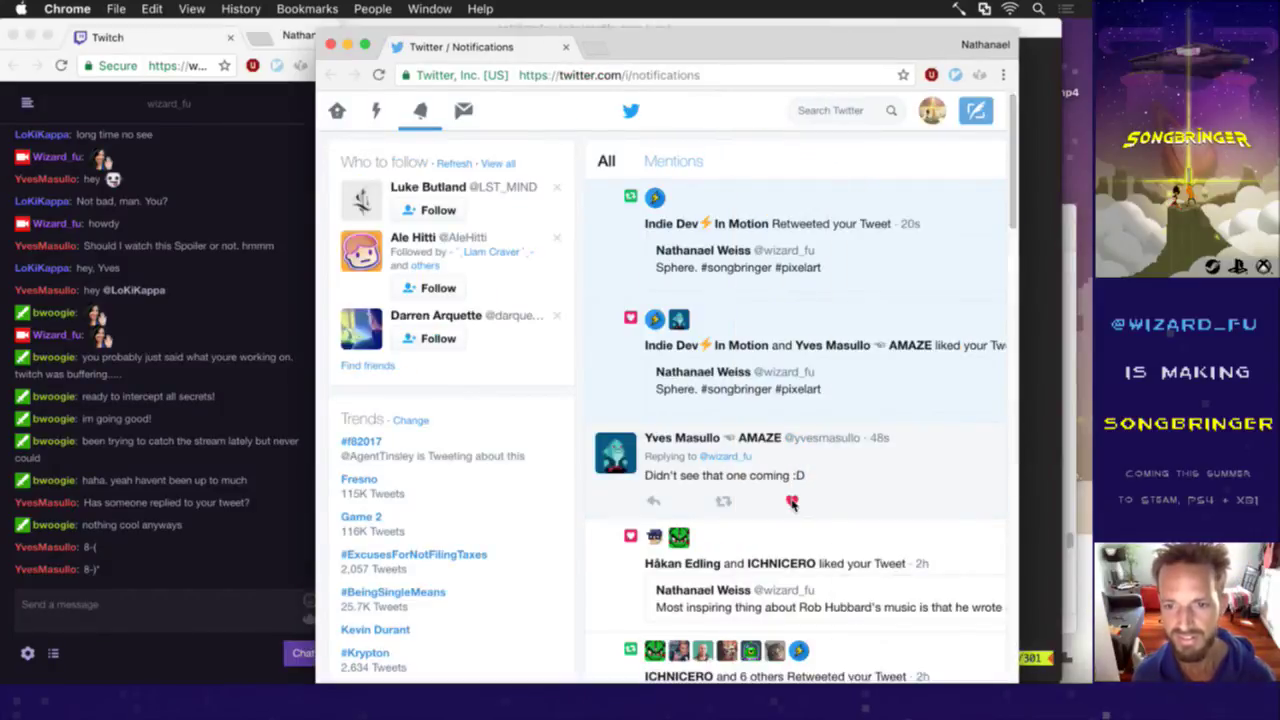
pyautogui.click(656, 501)
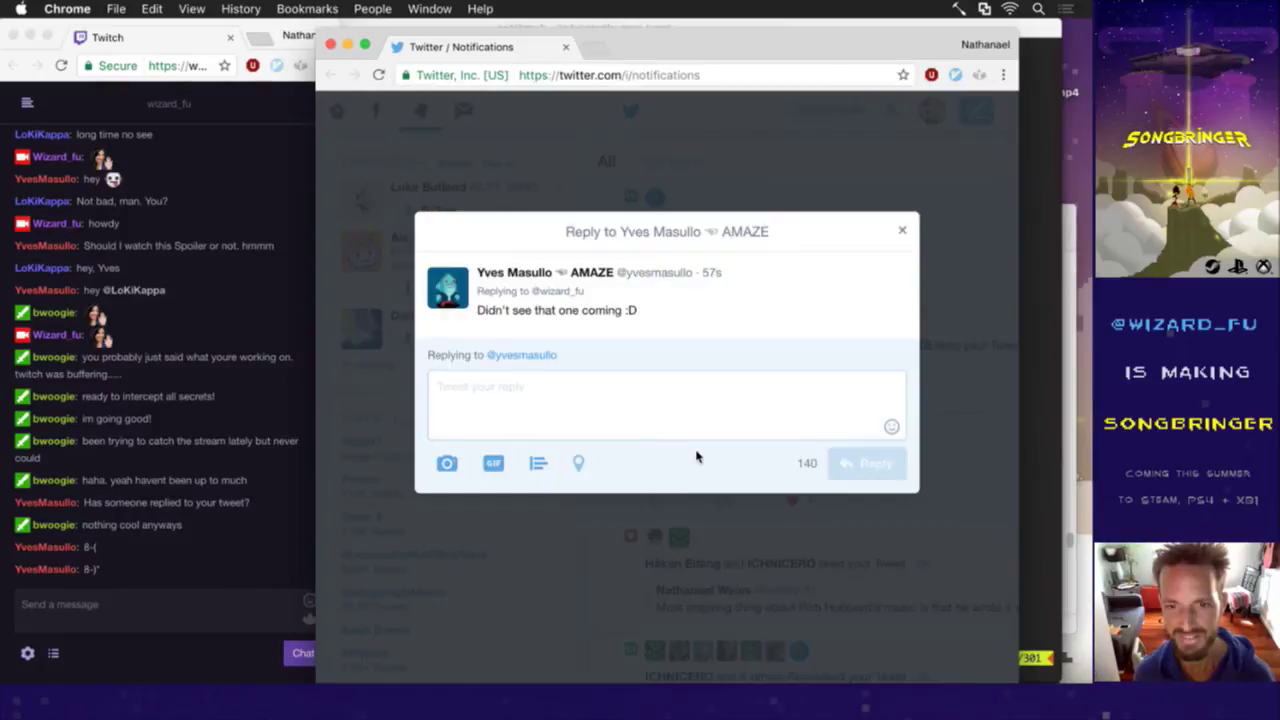
pyautogui.write('lol')
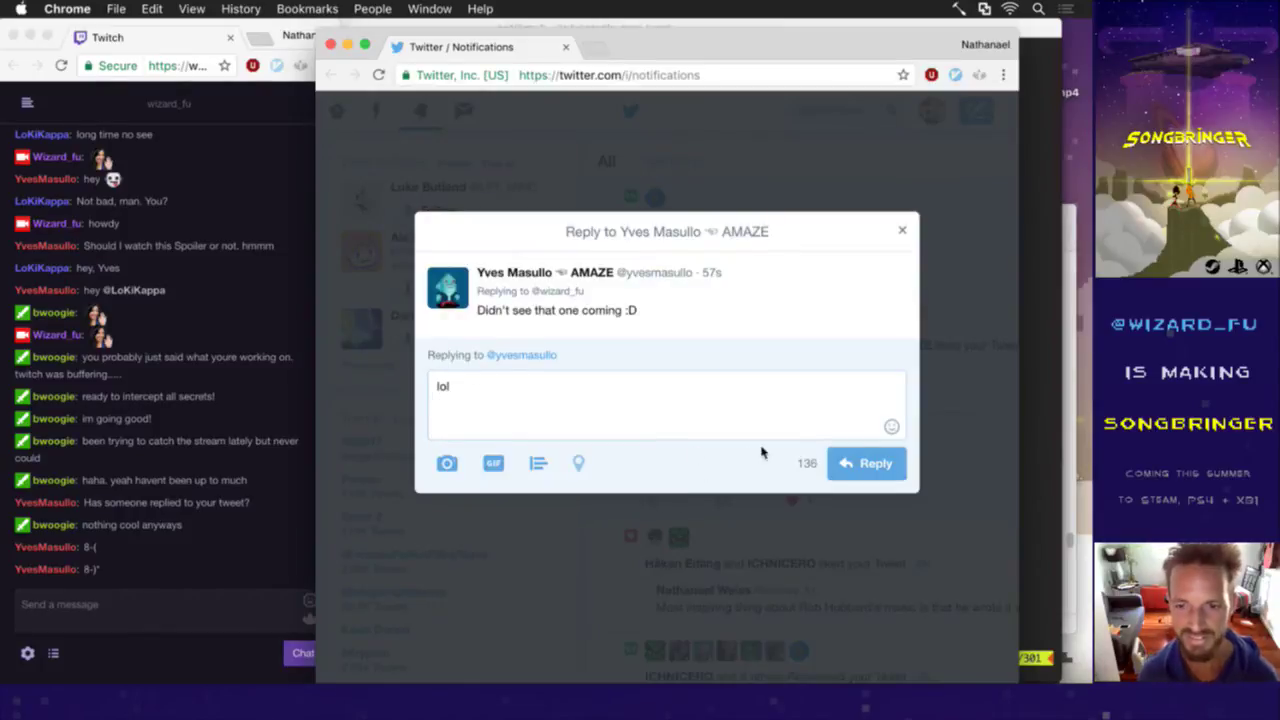
pyautogui.click(862, 463)
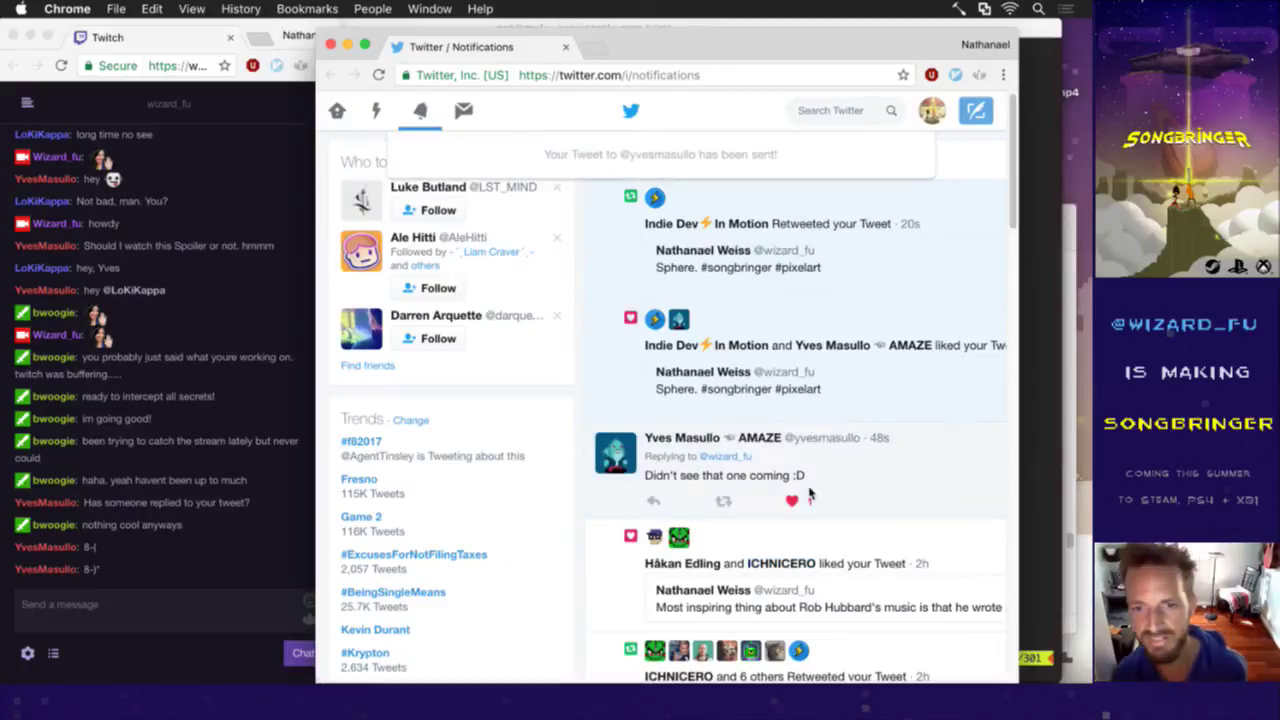
pyautogui.moveTo(838, 344)
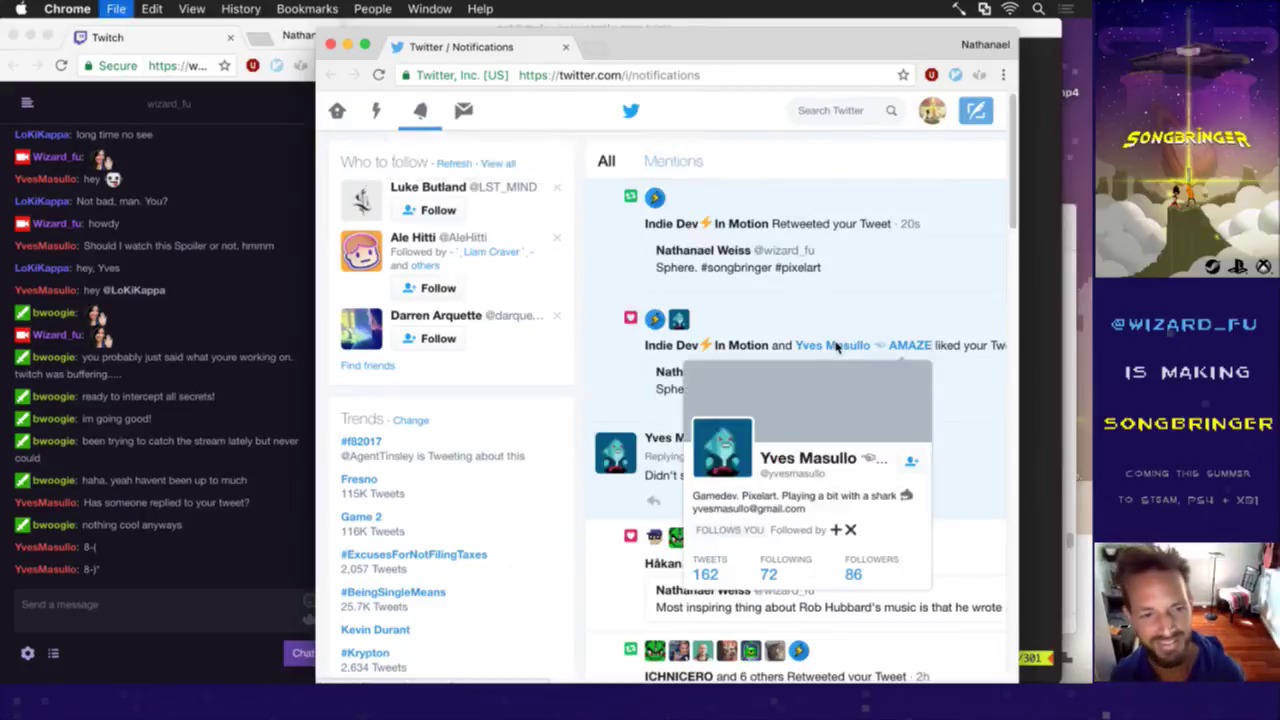
pyautogui.press('super+w')
pyautogui.moveTo(1085, 120)
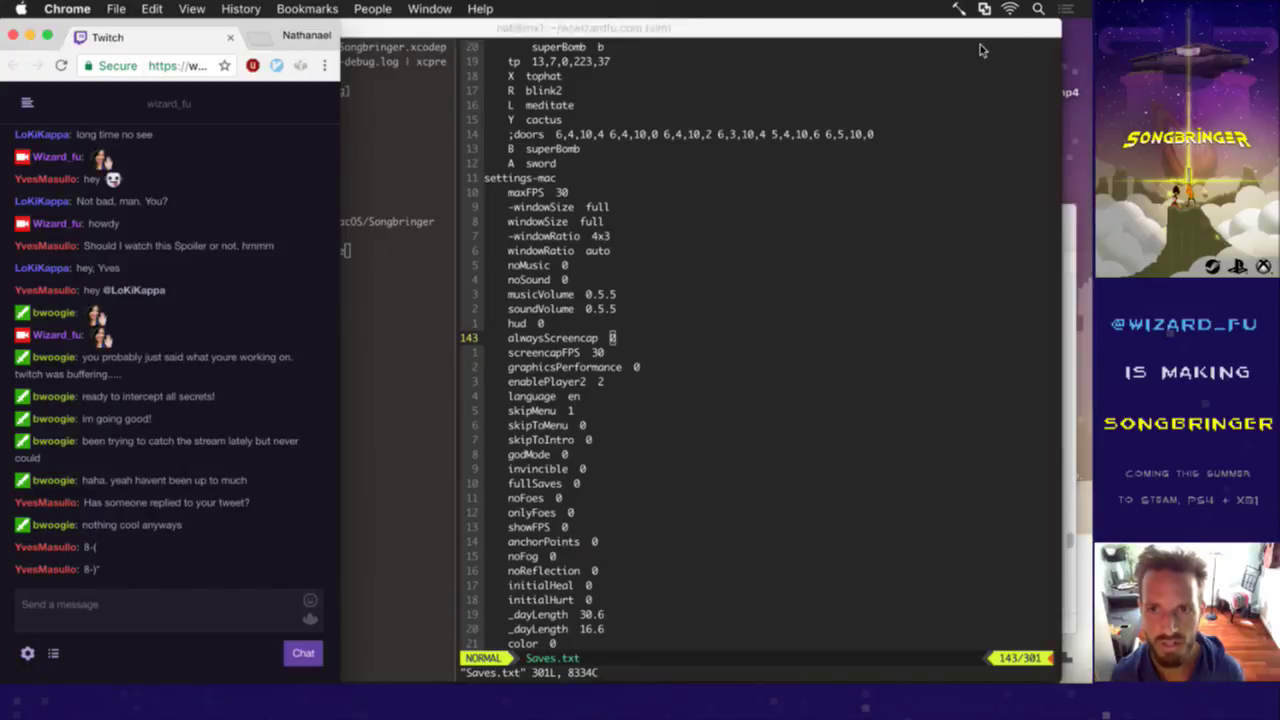
pyautogui.click(905, 290)
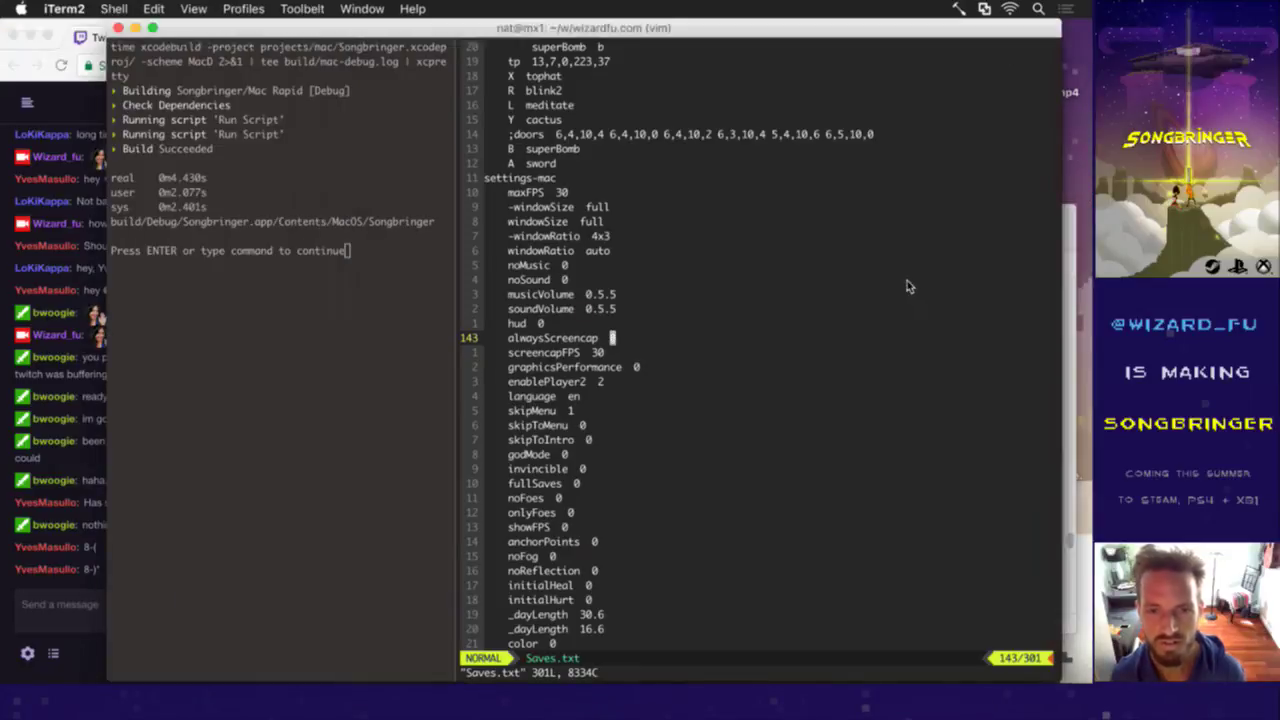
pyautogui.press('j')
pyautogui.press('j')
pyautogui.press('k')
pyautogui.press('j')
pyautogui.press('k')
pyautogui.press('k')
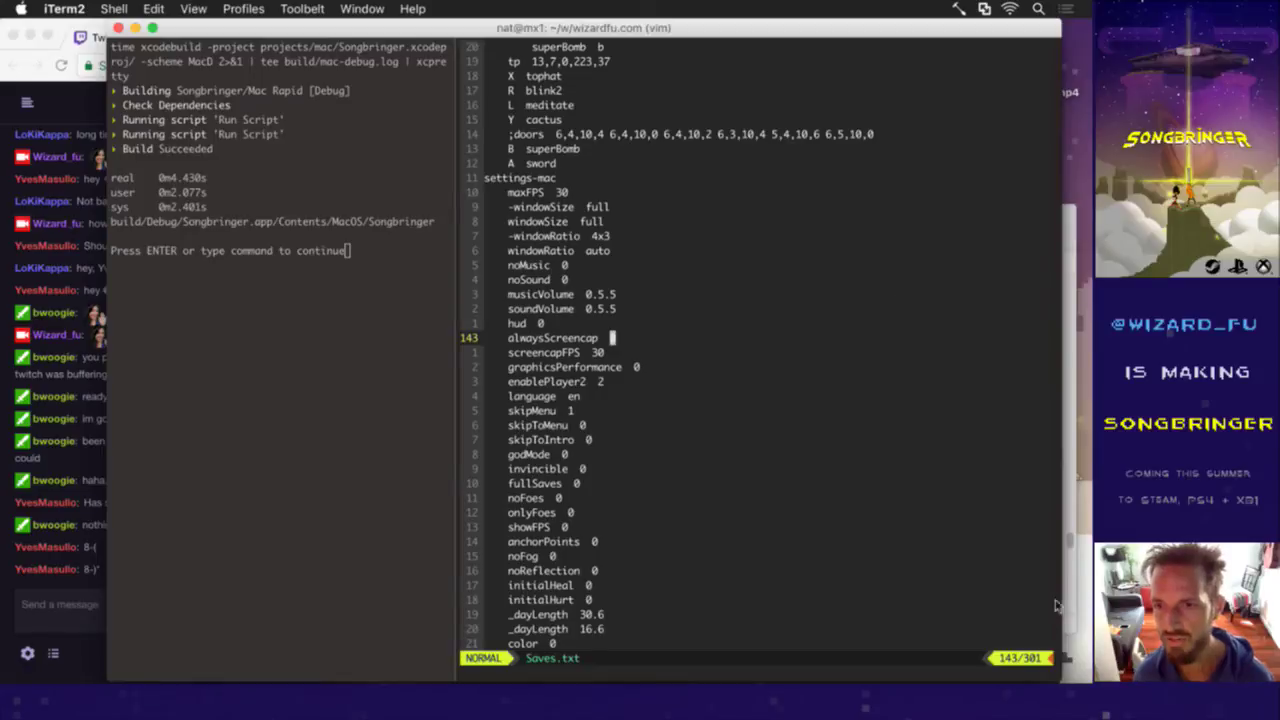
# Step: Move the dated folder and output.gif from the Desktop to the Trash and shift SongbringerShere.gif out of the icon column
pyautogui.press('F11')
pyautogui.moveTo(960, 128); pyautogui.dragTo(1036, 149)
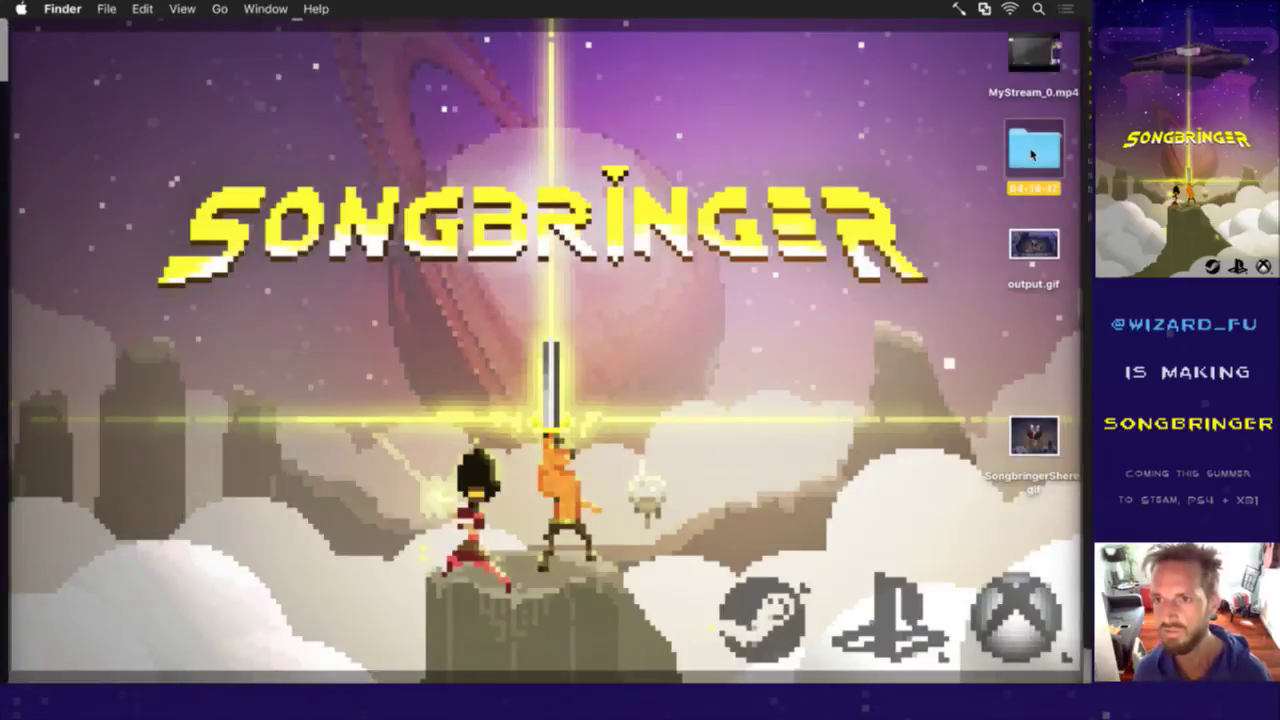
pyautogui.press('super+BackSpace')
pyautogui.click(1034, 248)
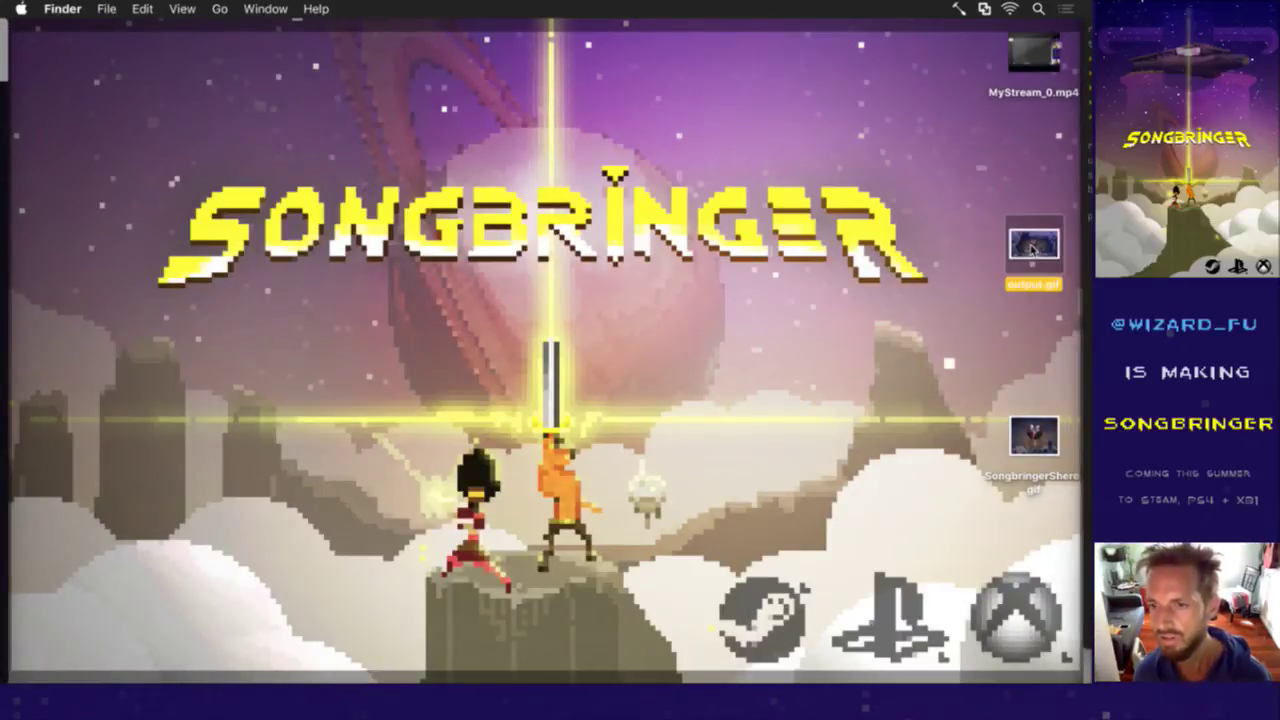
pyautogui.press('super+BackSpace')
pyautogui.moveTo(1034, 436); pyautogui.dragTo(753, 90)
pyautogui.press('F11')
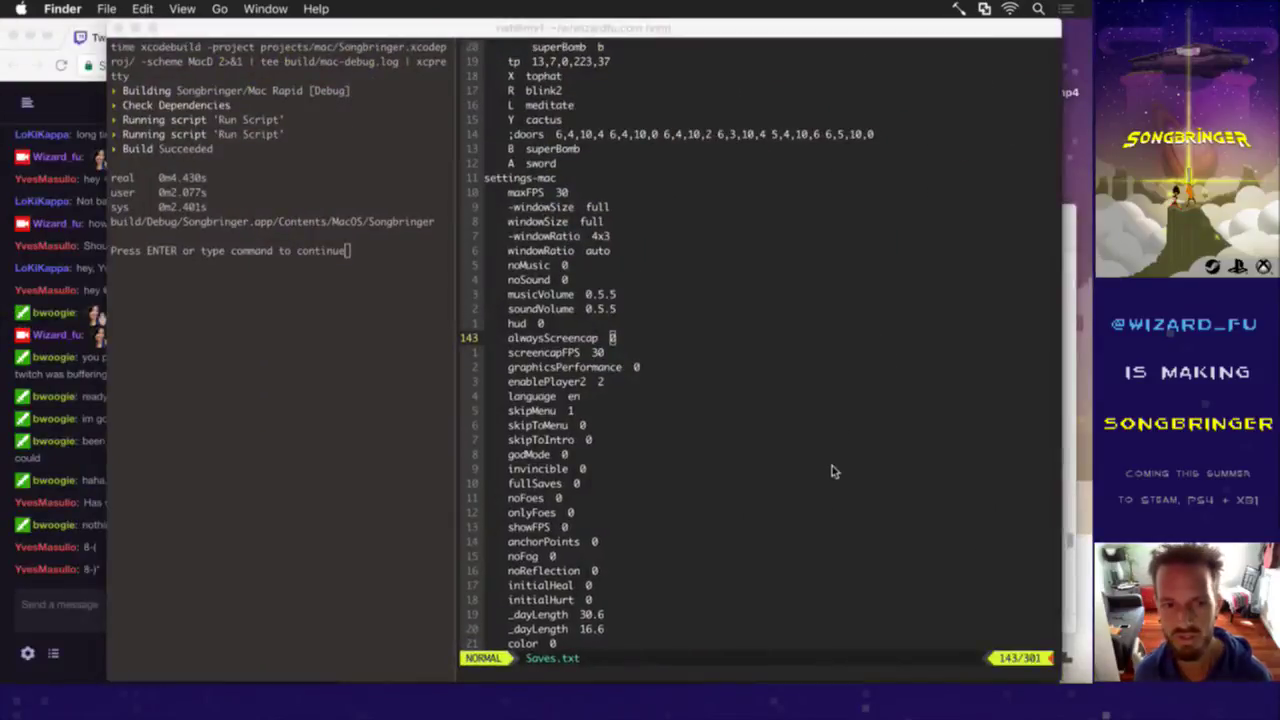
# Step: Return to Vim in iTerm2, update Saves.txt, and build and launch Songbringer full screen
pyautogui.click(780, 323)
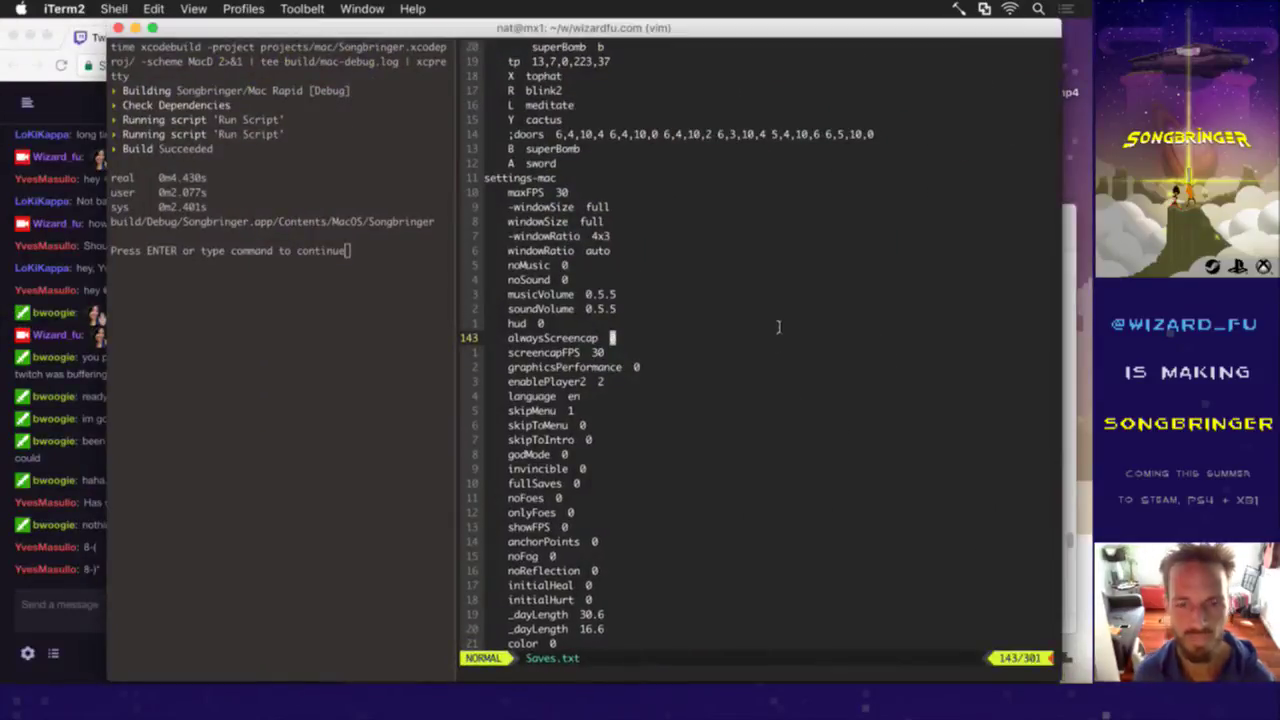
pyautogui.write(':up')
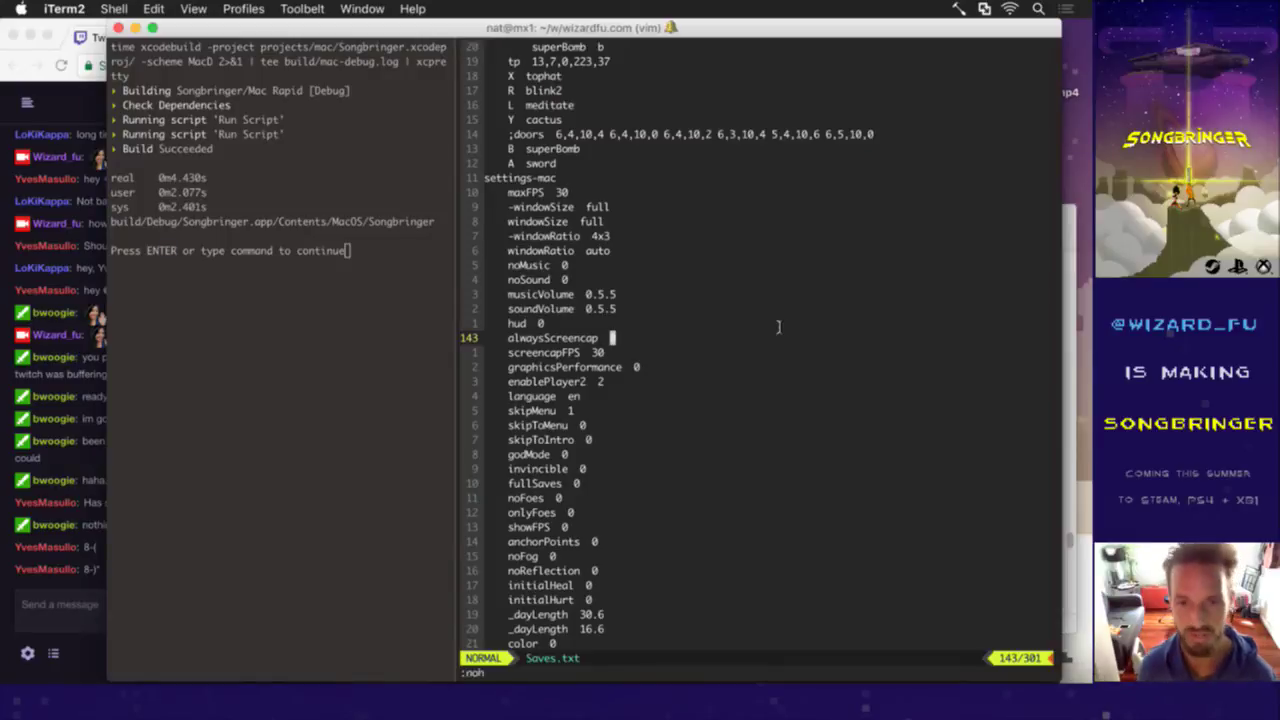
pyautogui.press('Return')
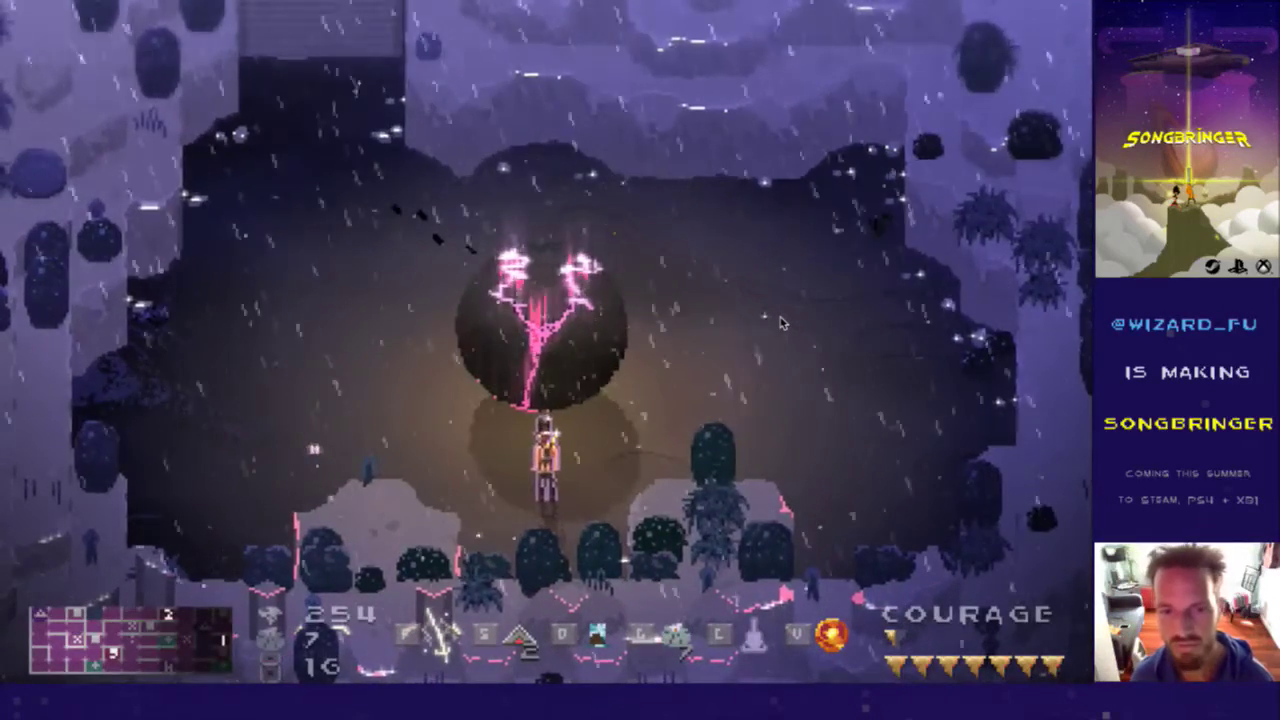
# Step: Drop a bomb at the base of the glowing sphere and move the hero clear of the blast
pyautogui.press('s')
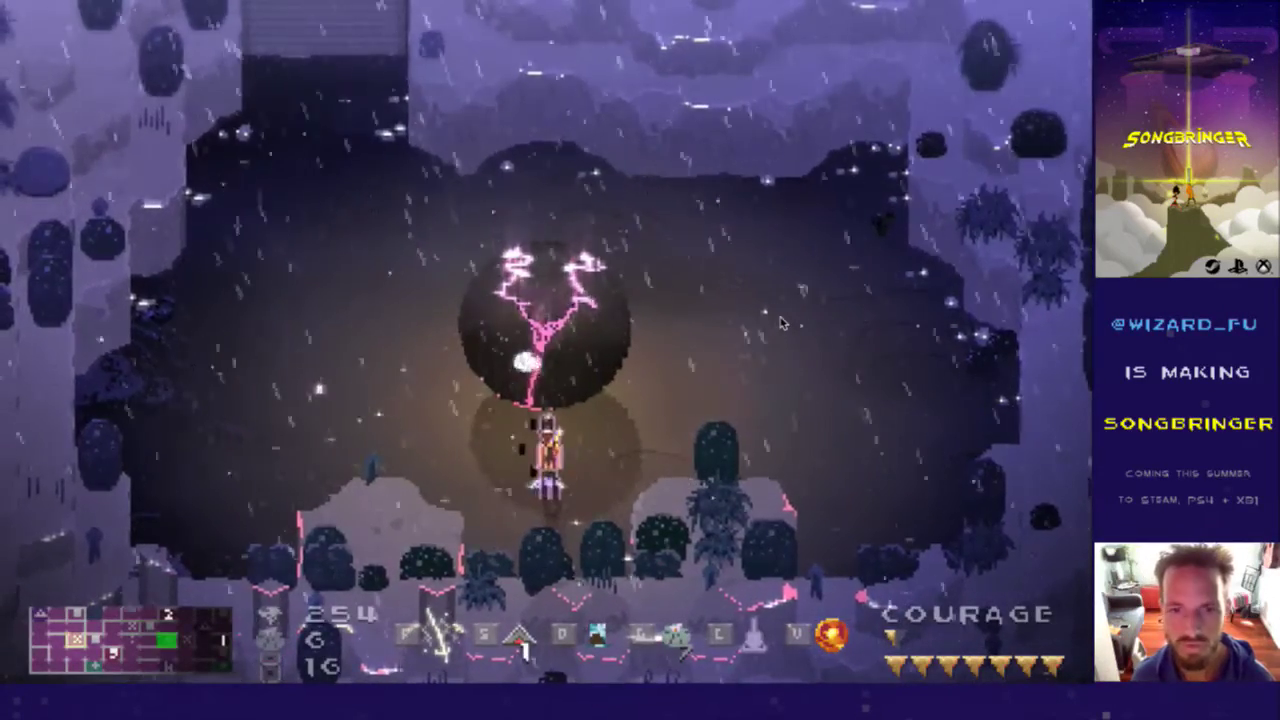
pyautogui.press('Left')
pyautogui.press('Up')
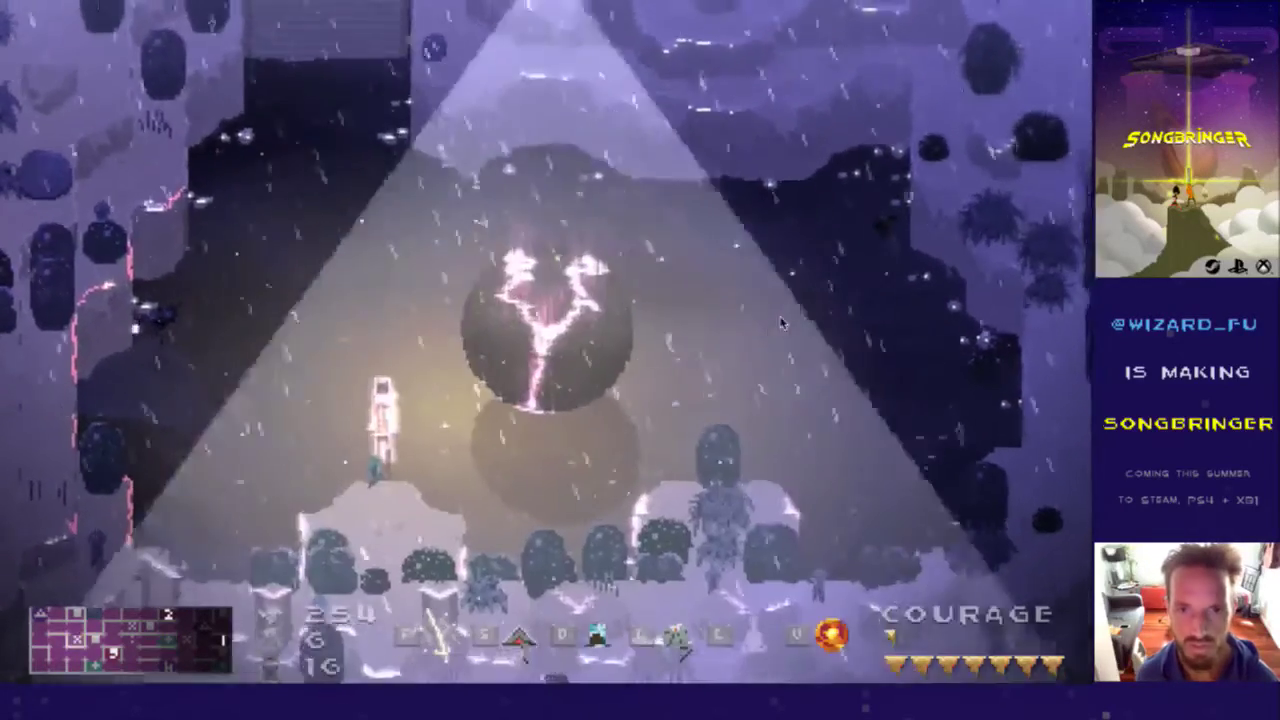
pyautogui.press('Left')
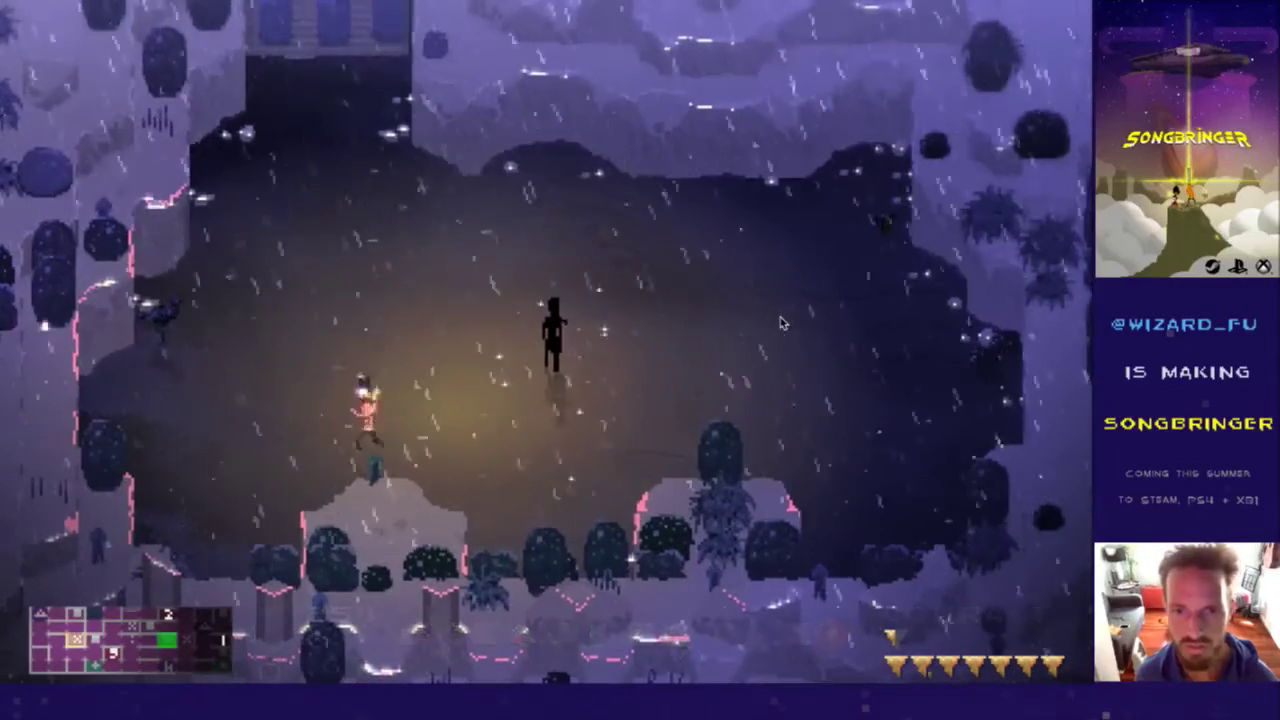
# Step: Fight the dark figure released from the sphere, attacking it and dodging around the room
pyautogui.press('d')
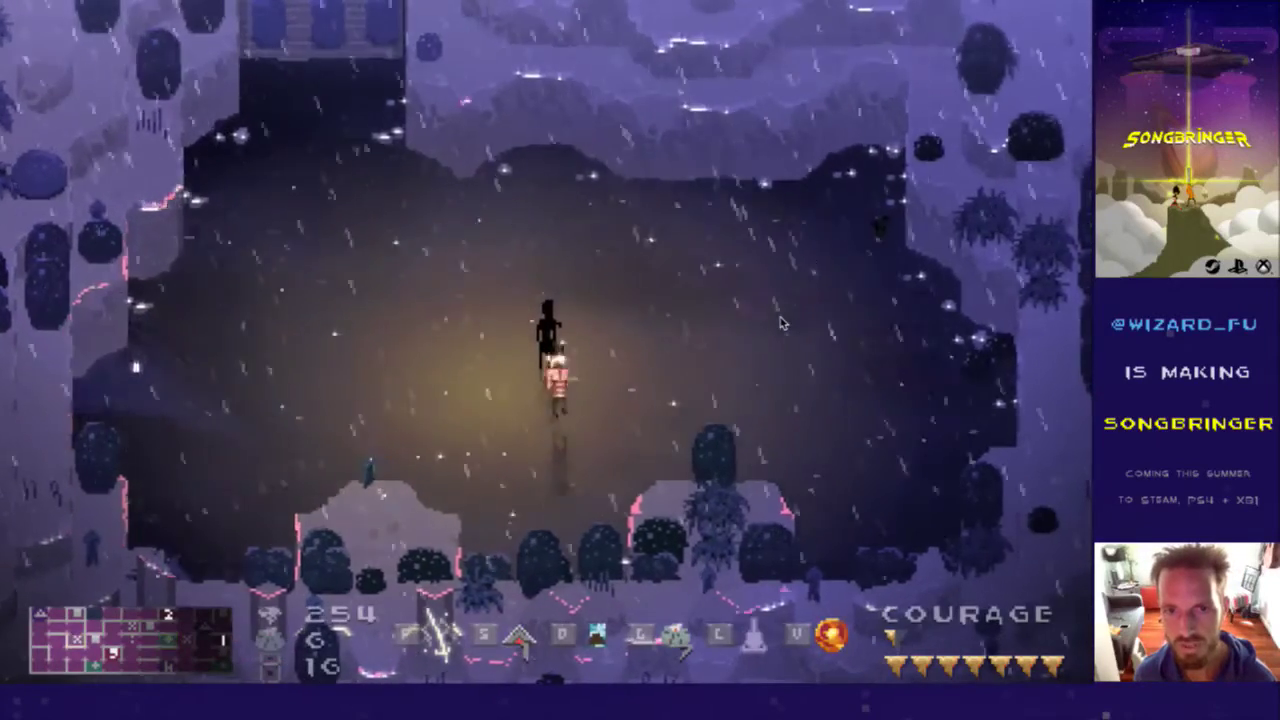
pyautogui.press('Up')
pyautogui.press('Left')
pyautogui.press('Right')
pyautogui.press('f')
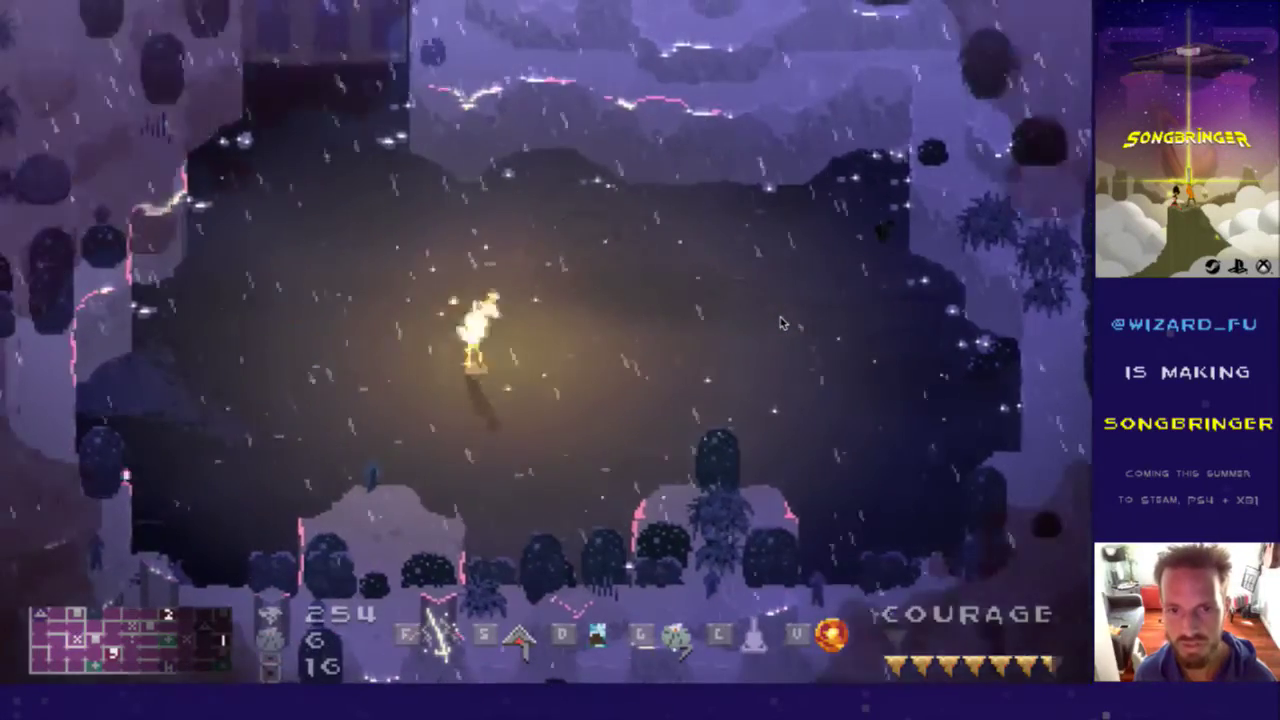
pyautogui.press('Left')
pyautogui.press('Down')
pyautogui.press('Left')
pyautogui.press('Right')
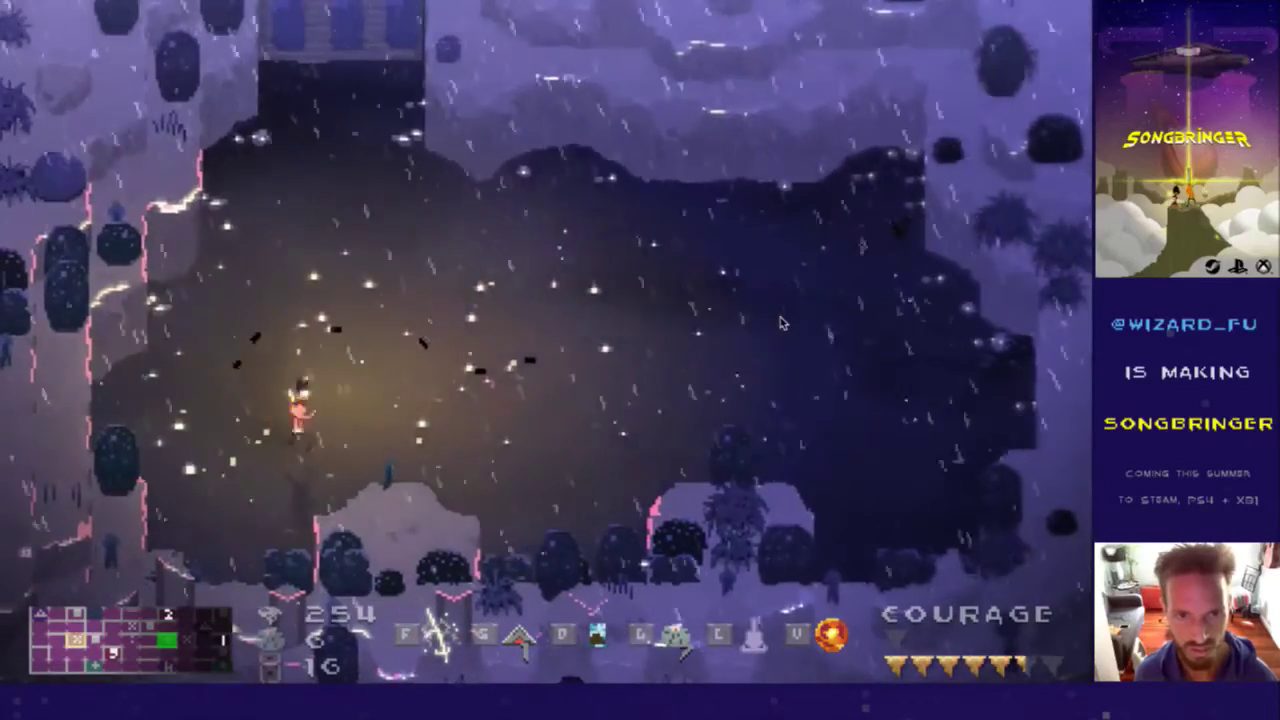
pyautogui.press('Right')
pyautogui.press('Up')
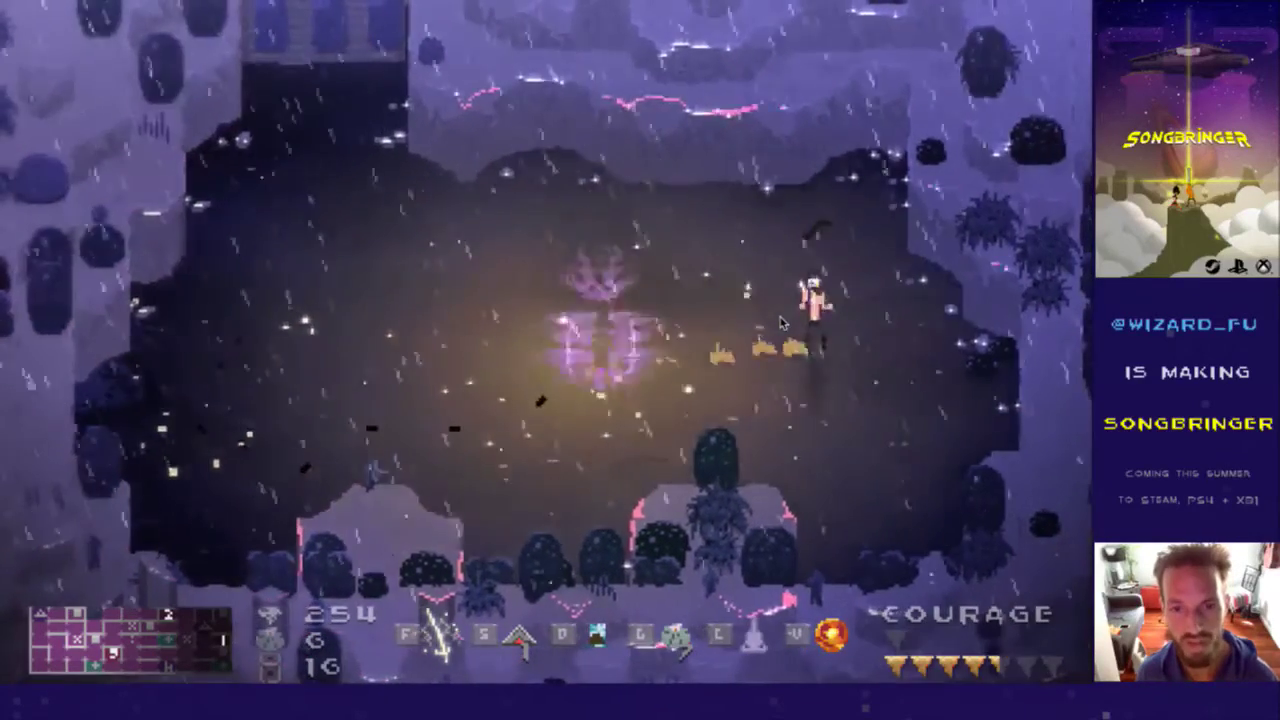
# Step: Pause the playtest and leave the game with the save and exit option
pyautogui.press('Escape')
pyautogui.press('Down')
pyautogui.press('Down')
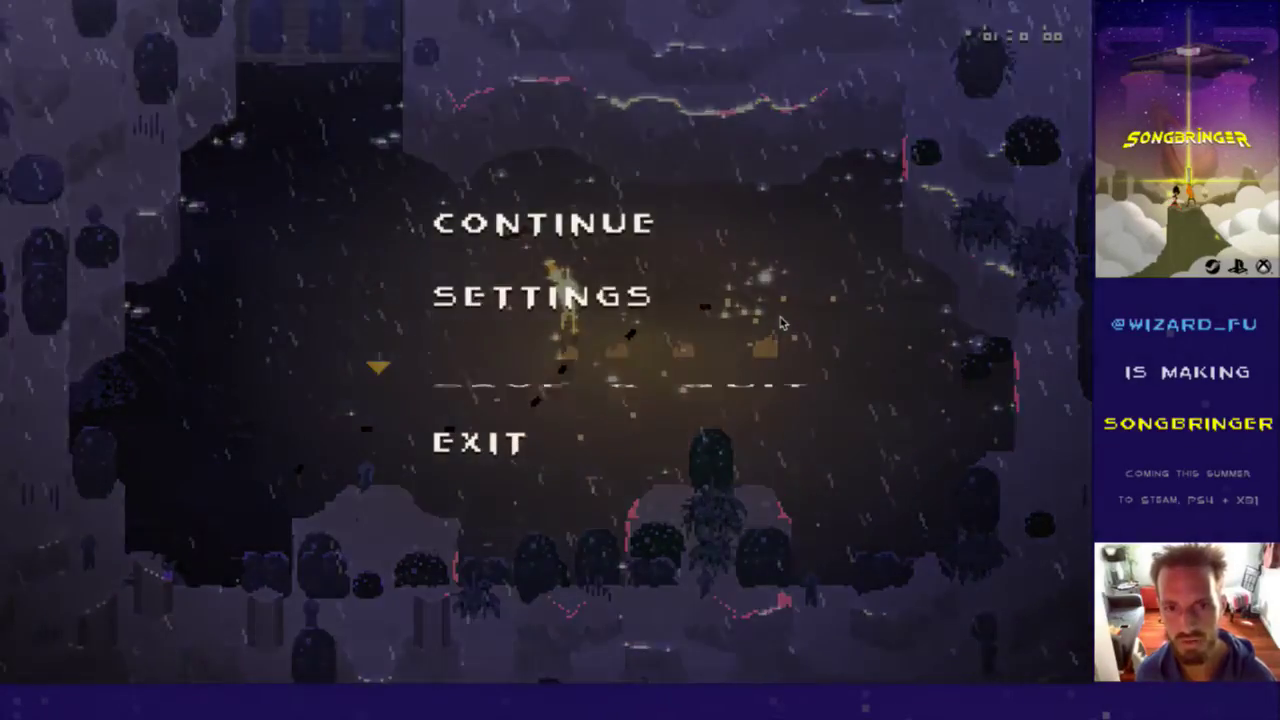
pyautogui.press('Return')
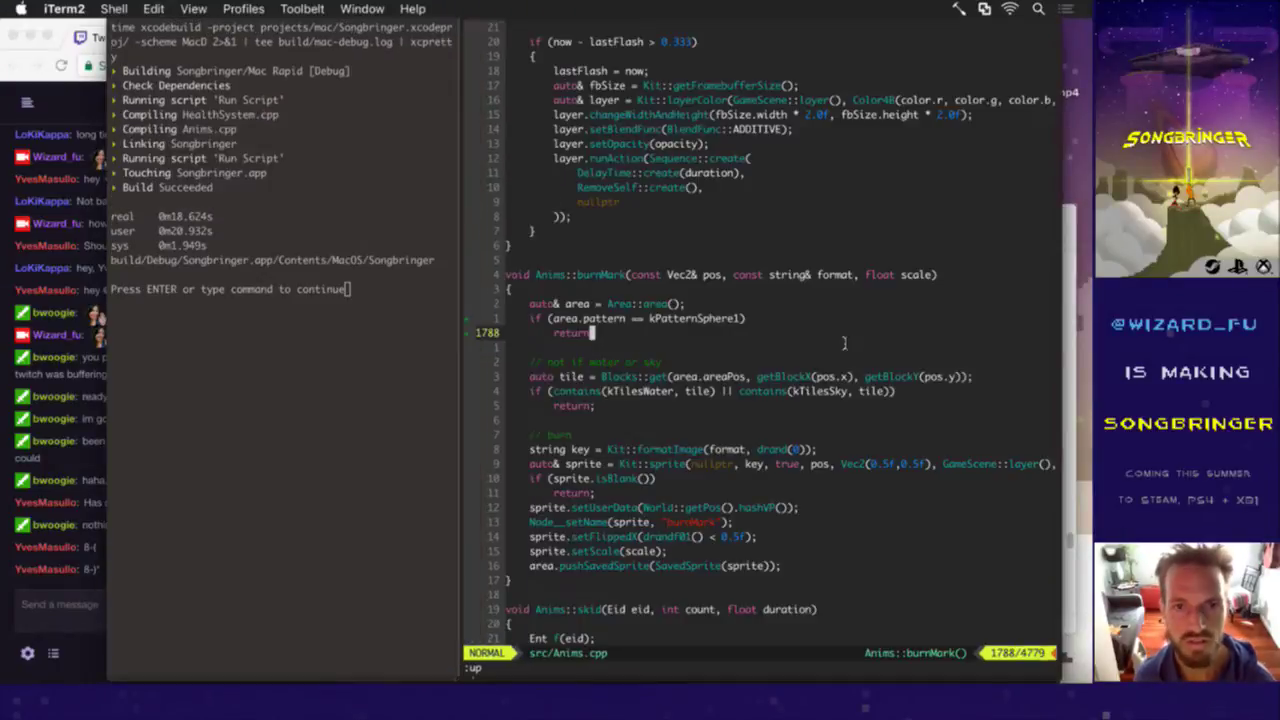
# Step: Find the thief entry in Saves.txt, set its value to 0, and save the file
pyautogui.scroll(-1, 846, 338)
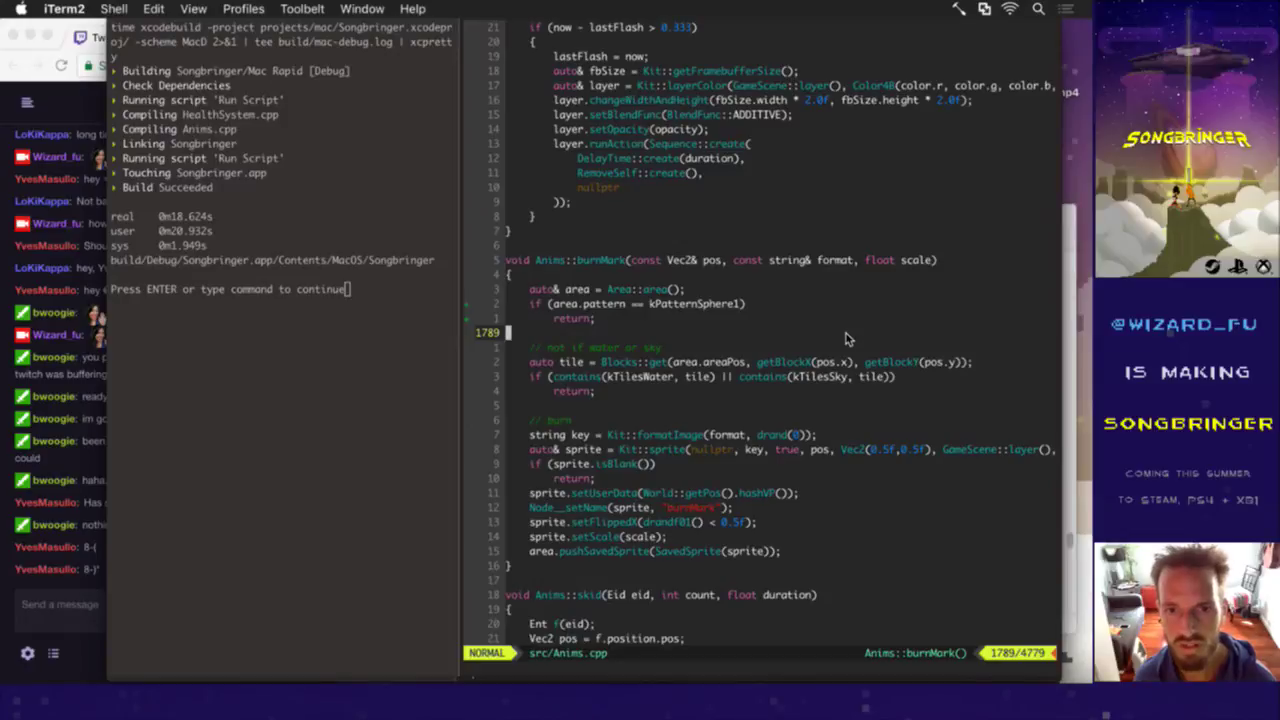
pyautogui.write(':up')
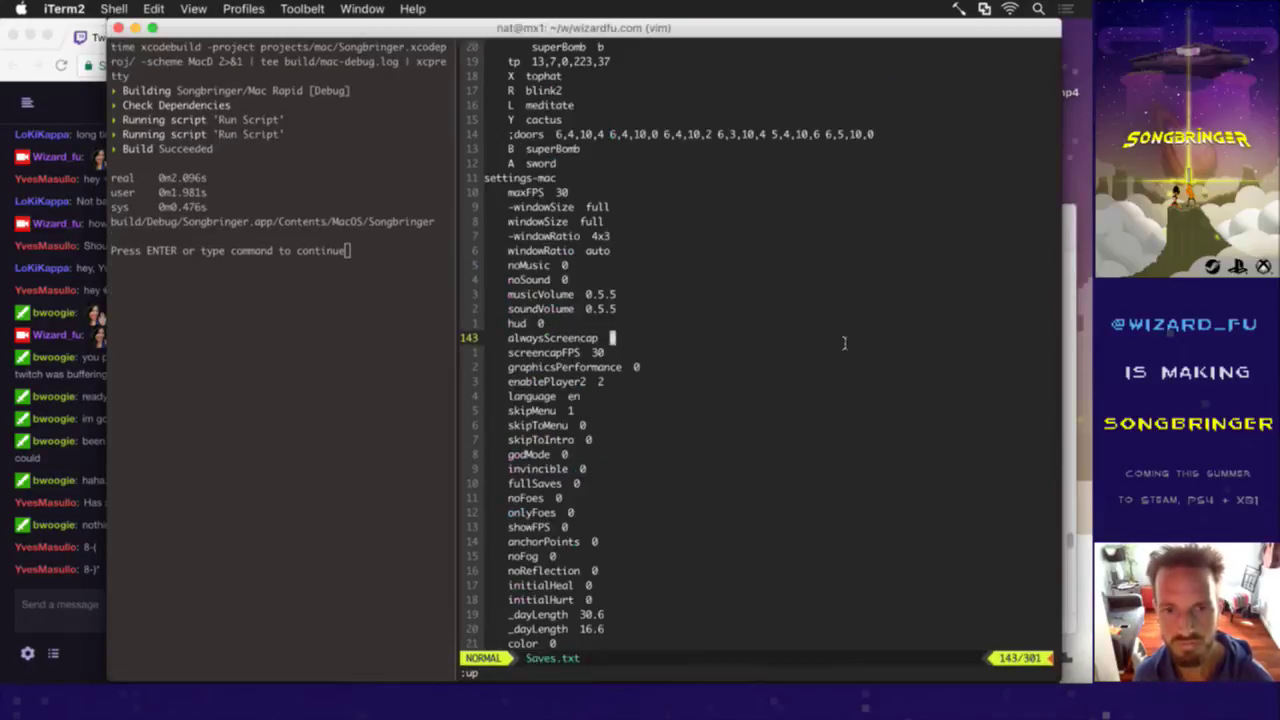
pyautogui.scroll(-1, 846, 338)
pyautogui.scroll(5, 846, 338)
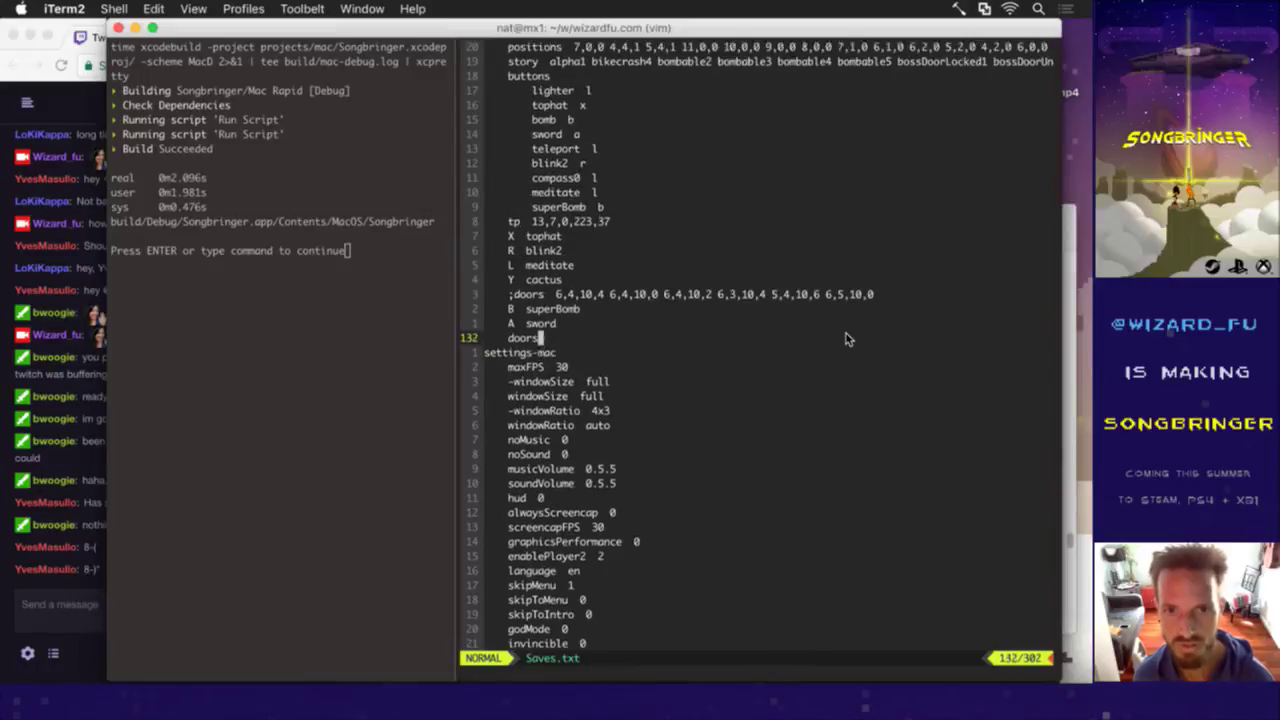
pyautogui.scroll(-3, 846, 338)
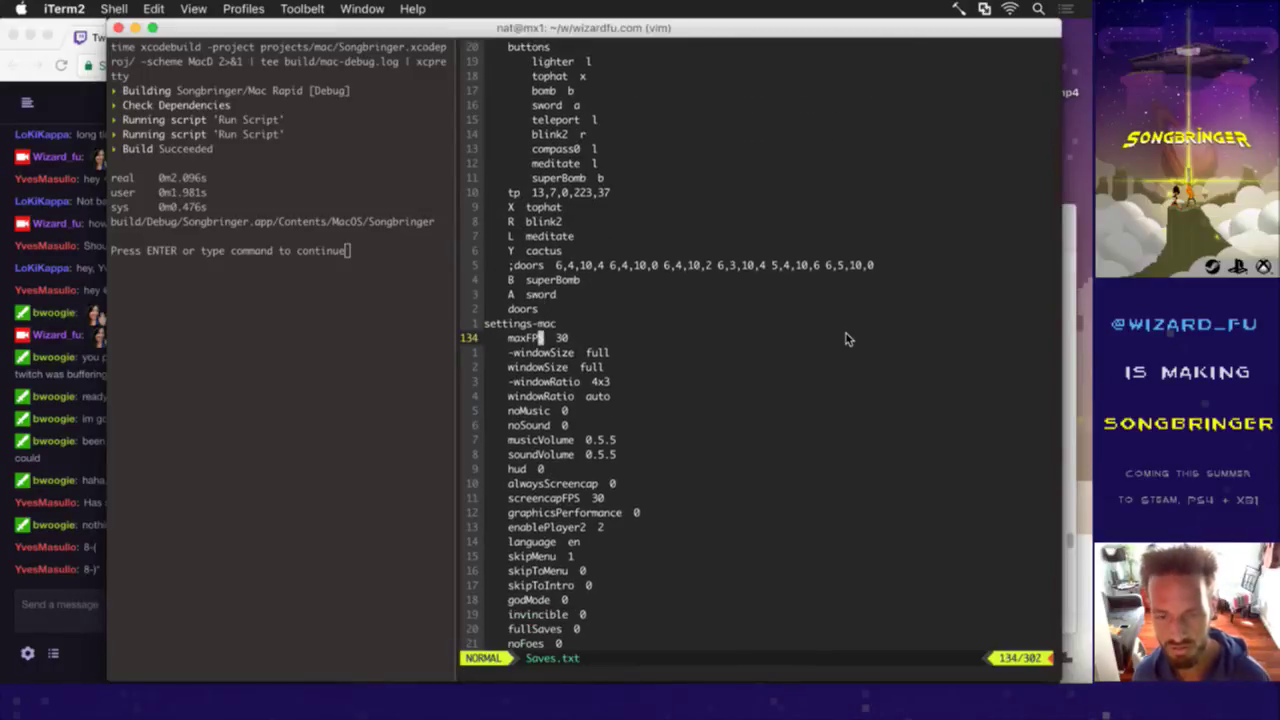
pyautogui.press('g')
pyautogui.press('g')
pyautogui.write(':111')
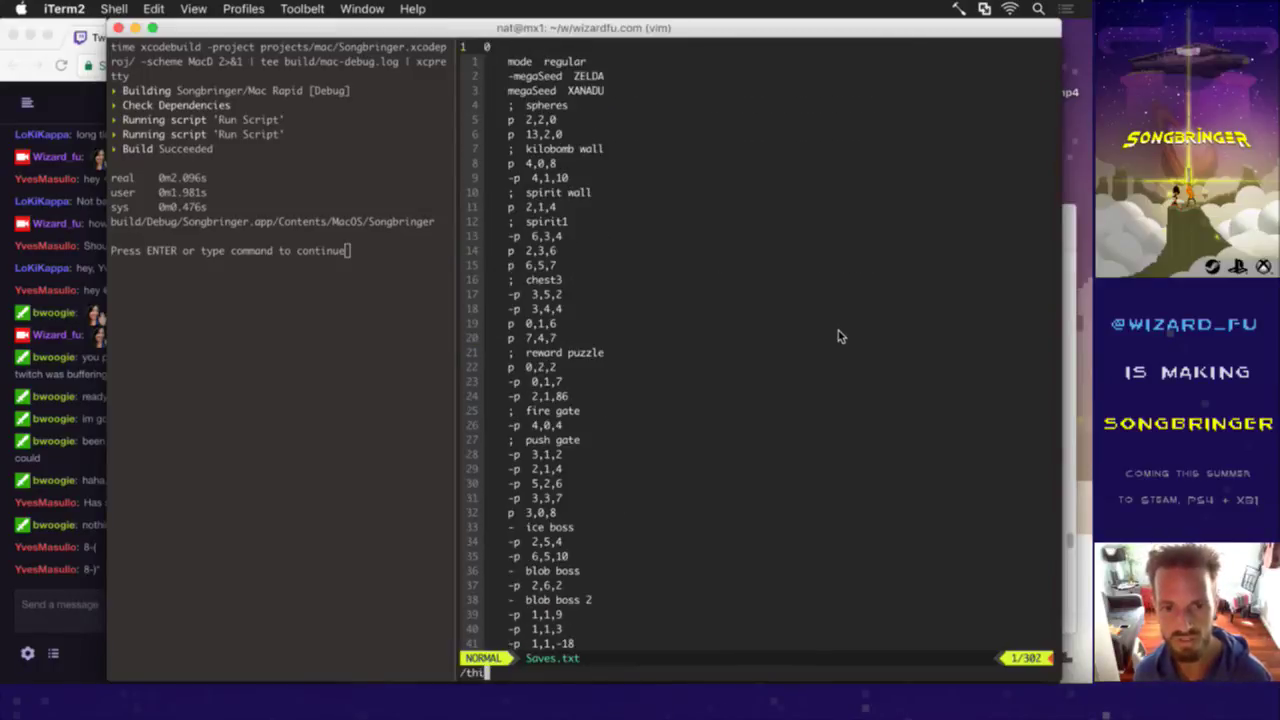
pyautogui.press('Return')
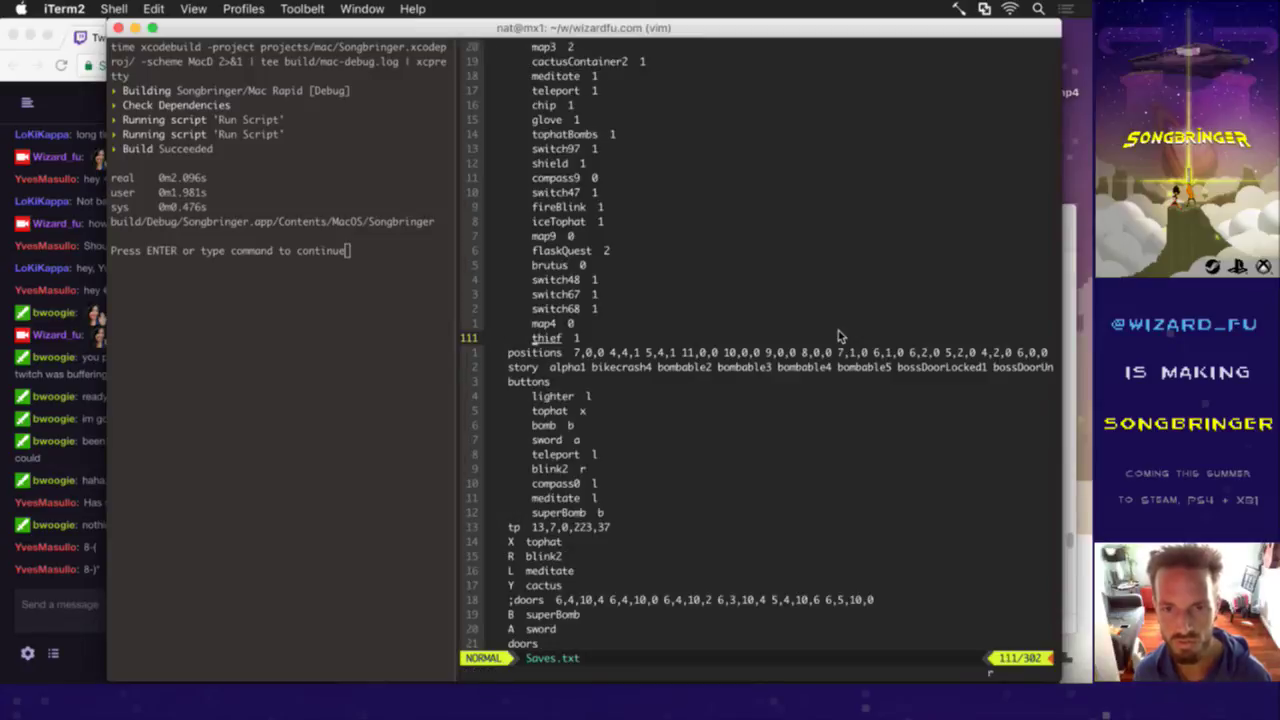
pyautogui.write('wr0:w')
pyautogui.press('Return')
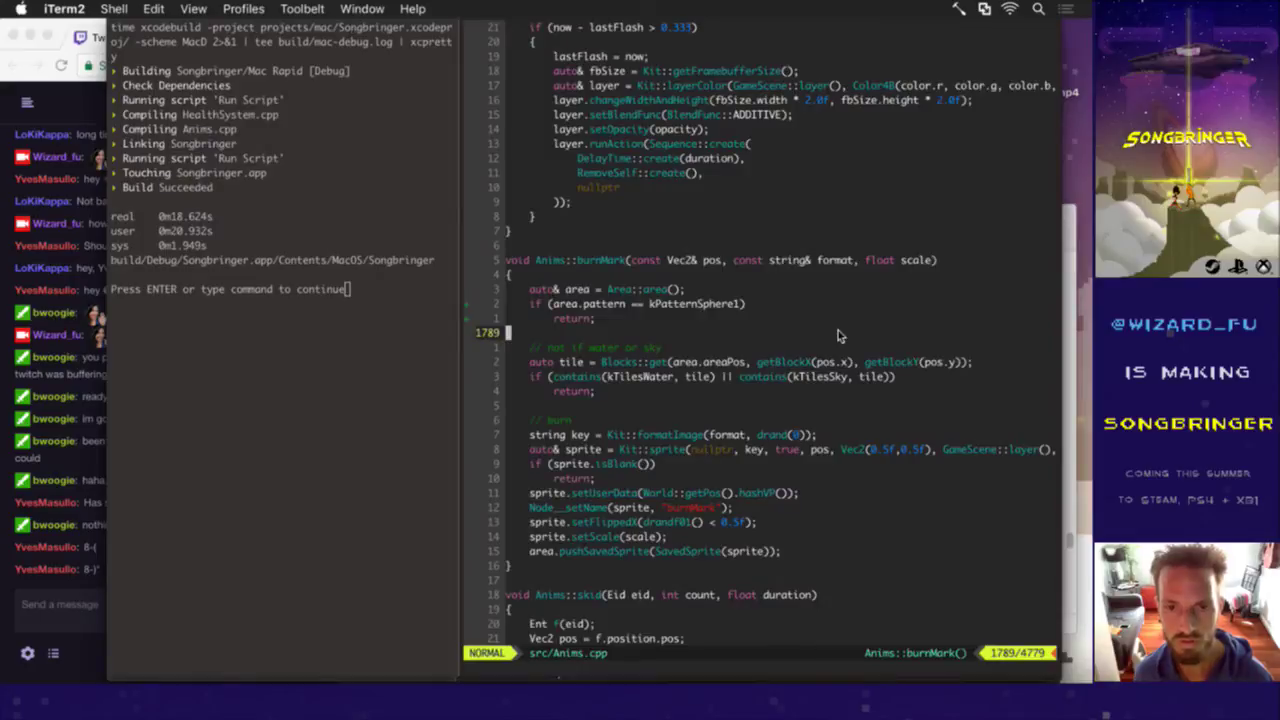
# Step: Jump to the definition of createSphereTile in AreaCreation.cpp and go to its big orb branch
pyautogui.write(':fin')
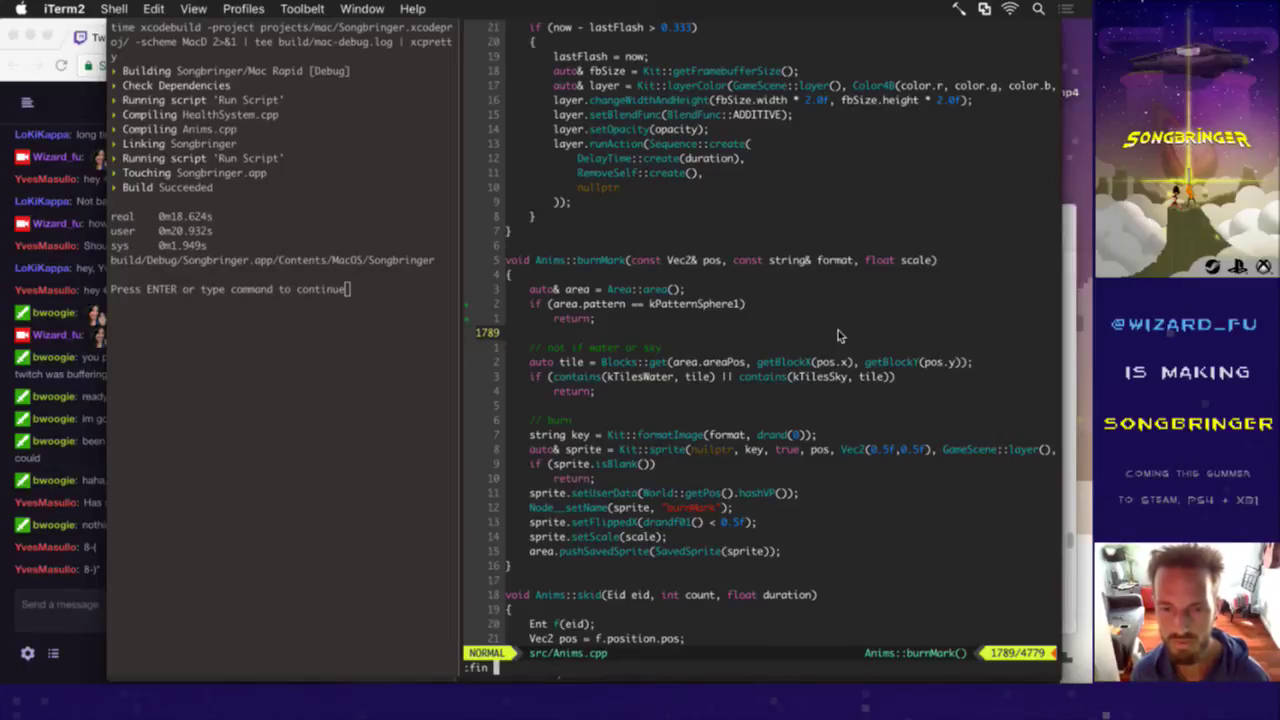
pyautogui.press('BackSpace')
pyautogui.press('BackSpace')
pyautogui.press('BackSpace')
pyautogui.write('tjump!')
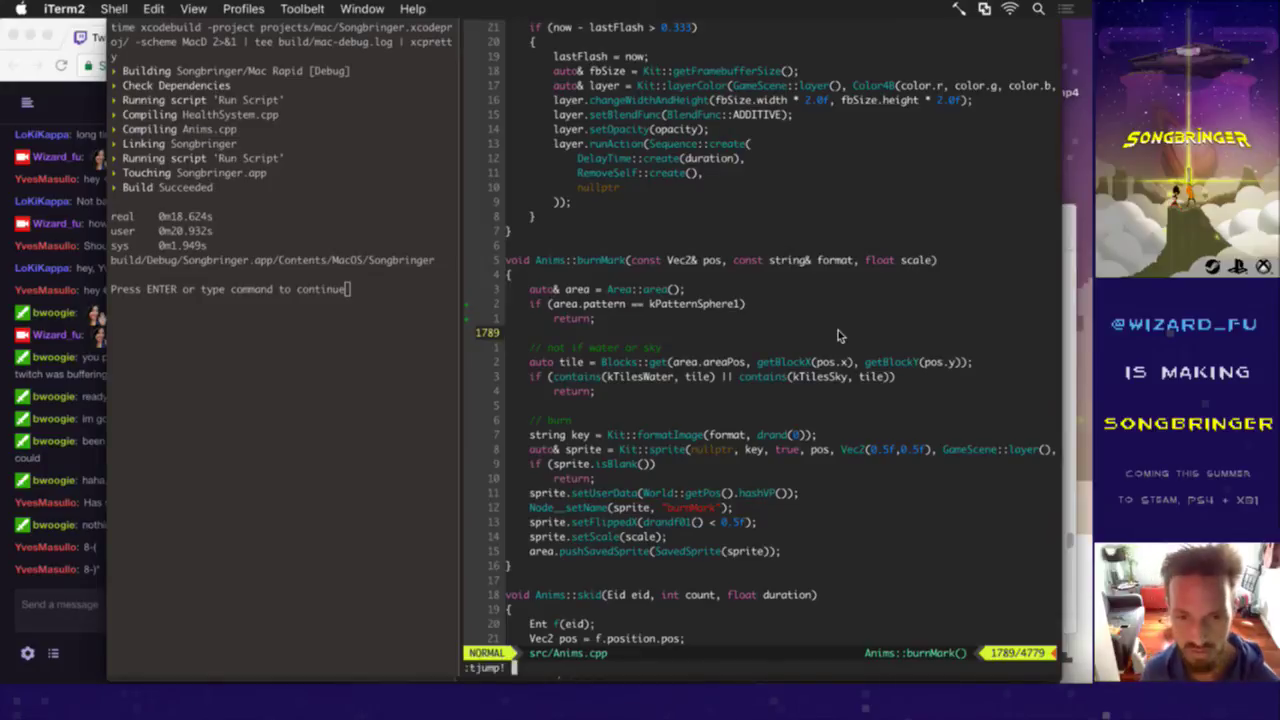
pyautogui.write(' createSphereTile')
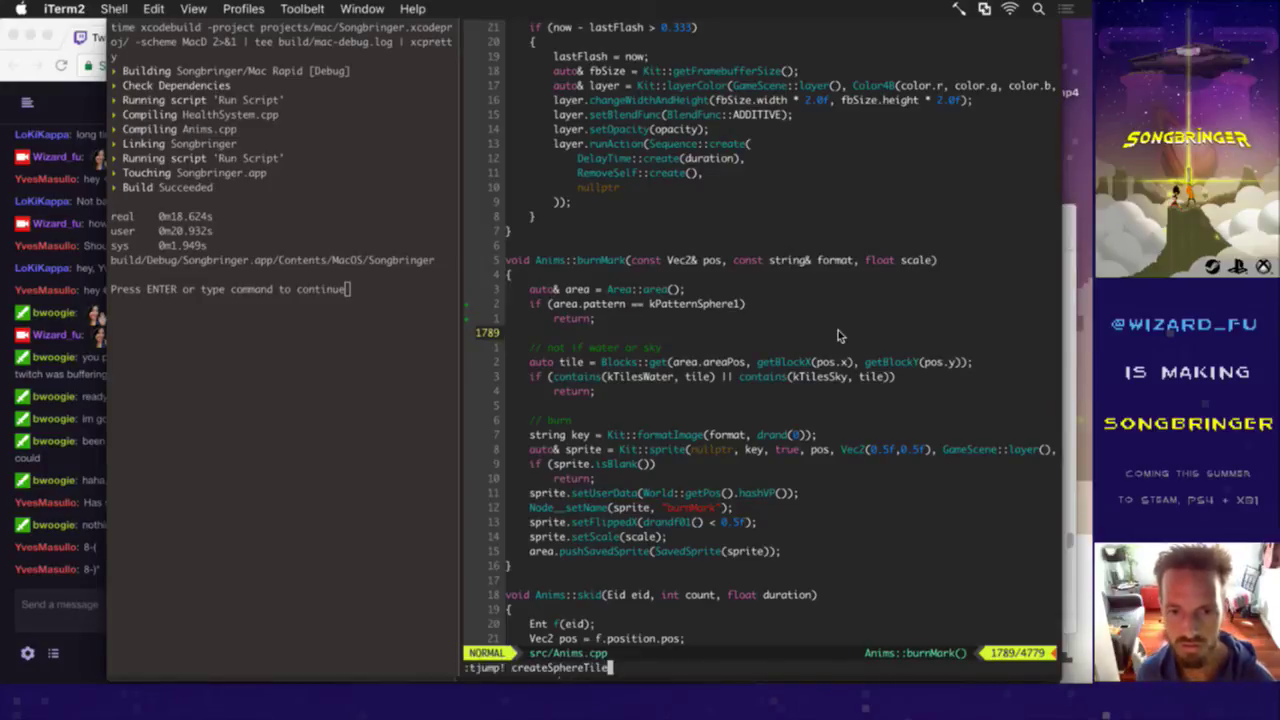
pyautogui.press('Return')
pyautogui.scroll(-5, 816, 330)
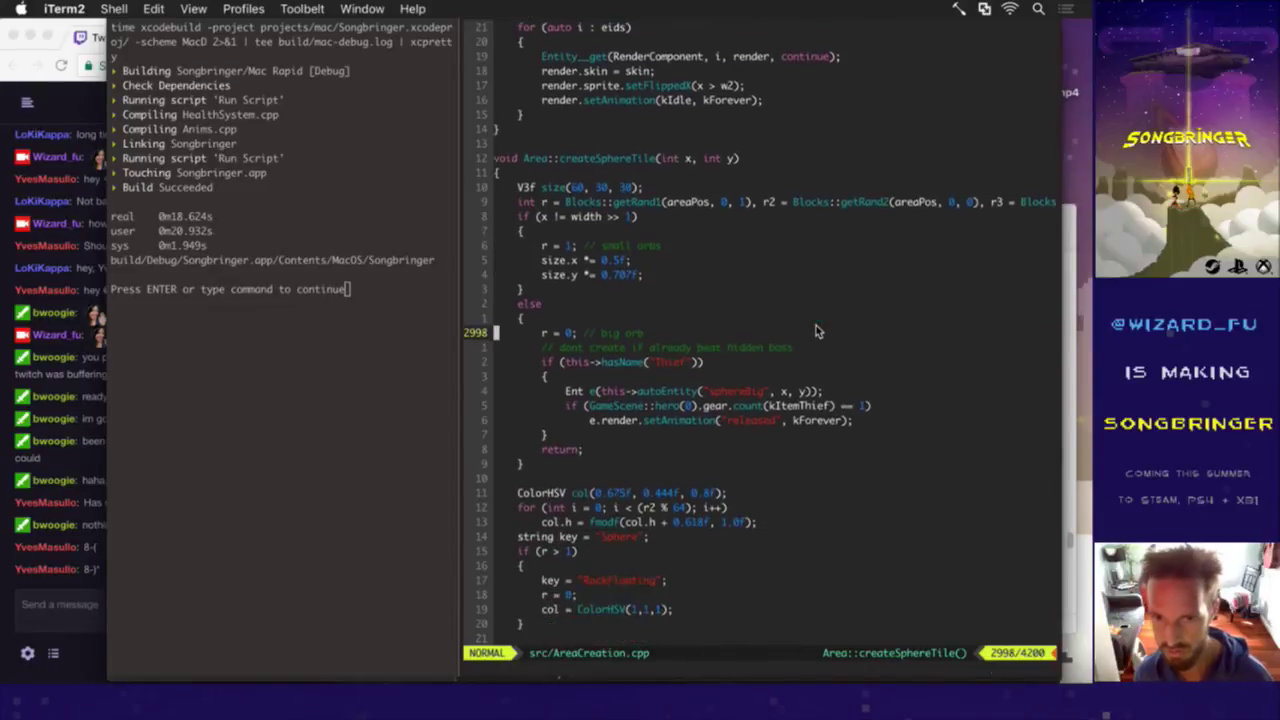
# Step: Cut GameScene::hero(0).gear.count(kItemThief) out of the if condition below the sphereBig entity in createSphereTile
pyautogui.press('j')
pyautogui.press('j')
pyautogui.press('l')
pyautogui.press('l')
pyautogui.press('l')
pyautogui.press('l')
pyautogui.press('l')
pyautogui.press('l')
pyautogui.press('l')
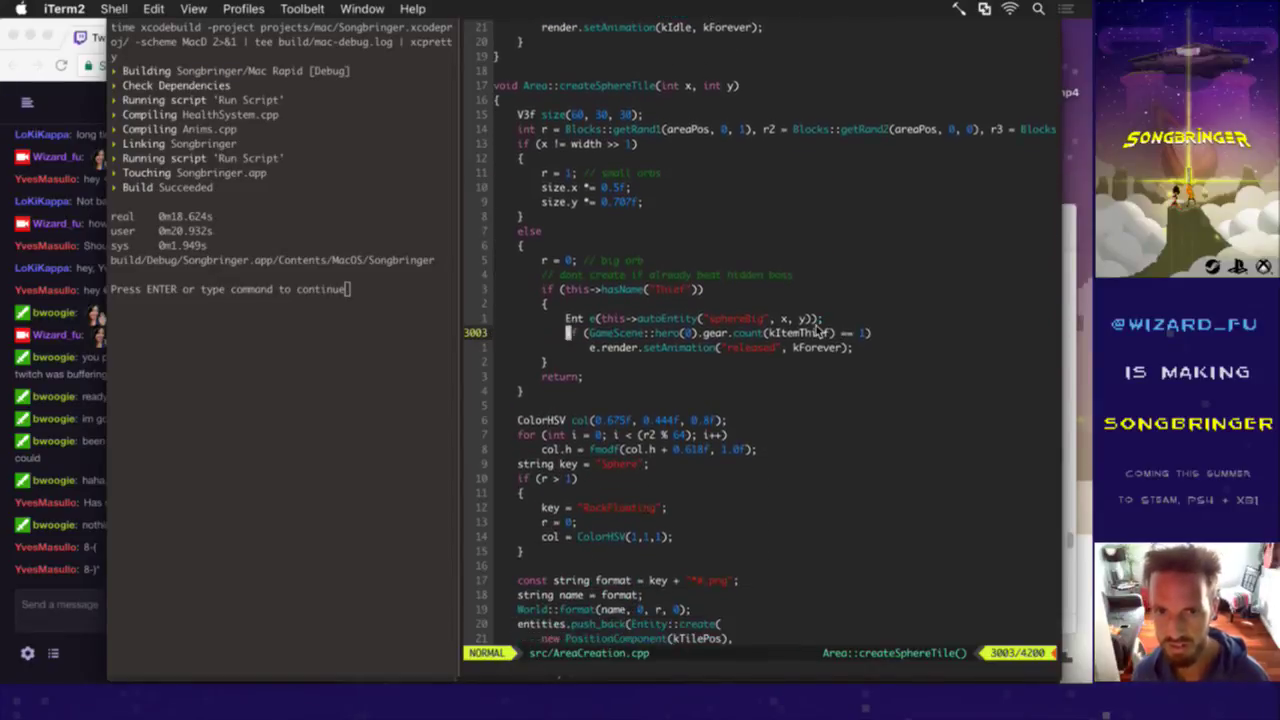
pyautogui.press('v')
pyautogui.press('e')
pyautogui.press('e')
pyautogui.press('e')
pyautogui.press('e')
pyautogui.press('e')
pyautogui.press('e')
pyautogui.press('e')
pyautogui.press('e')
pyautogui.press('e')
pyautogui.press('e')
pyautogui.press('e')
pyautogui.press('e')
pyautogui.press('super+c')
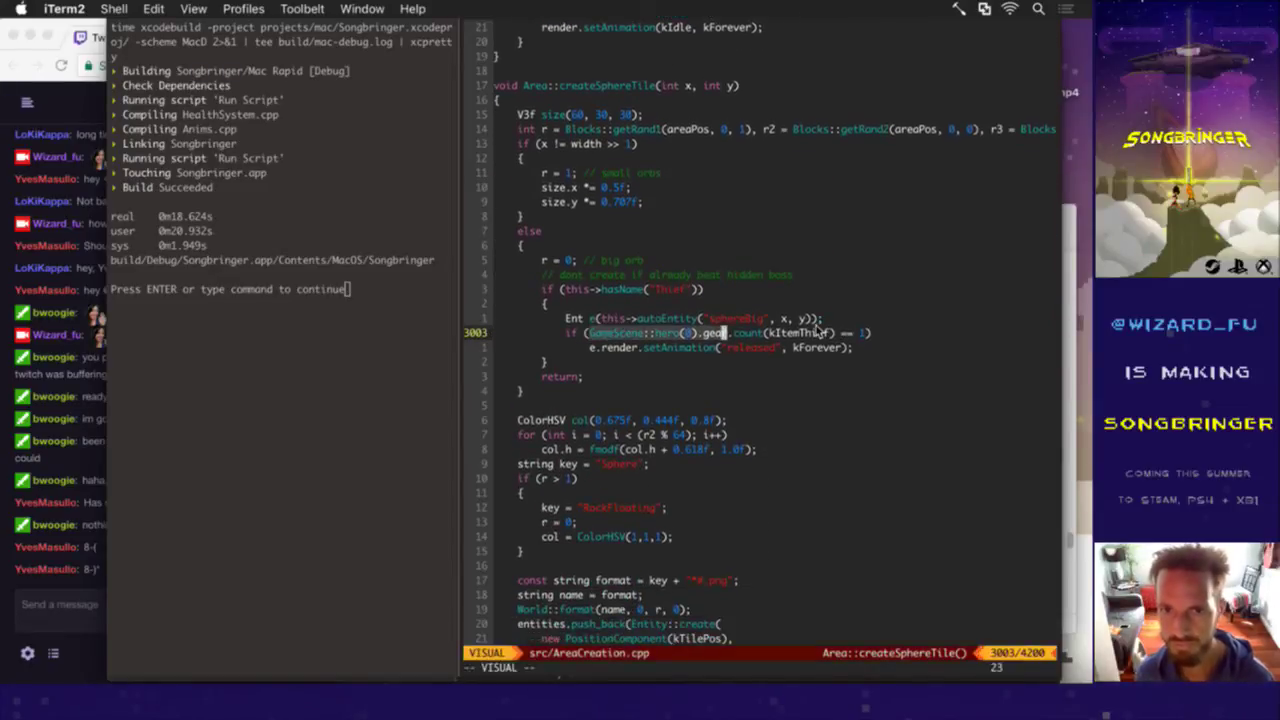
pyautogui.press('d')
# Step: Paste the cut gear.count expression as its own statement, ending in a semicolon, above the sphereBig entity line
pyautogui.press('k')
pyautogui.press('P')
pyautogui.press('u')
pyautogui.press('O')
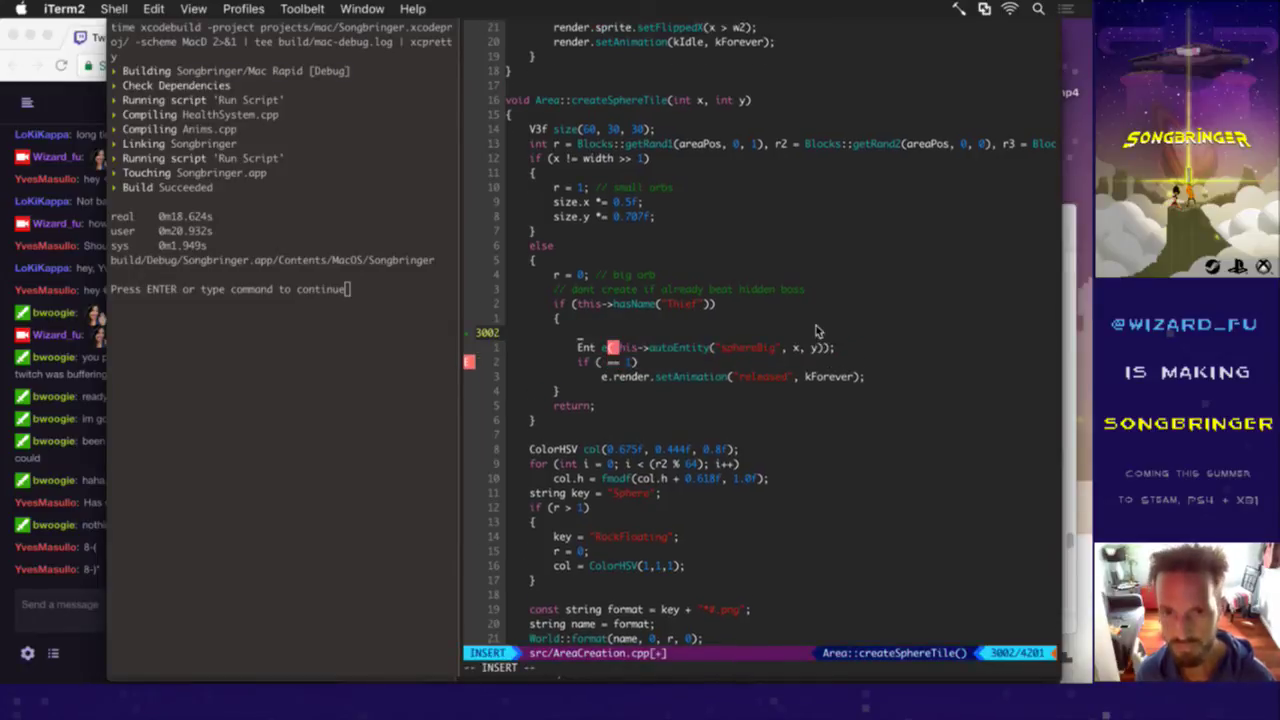
pyautogui.press('super+v')
pyautogui.write(';')
pyautogui.press('Escape')
pyautogui.press('k')
pyautogui.press('j')
pyautogui.hotkey('shift', '6')
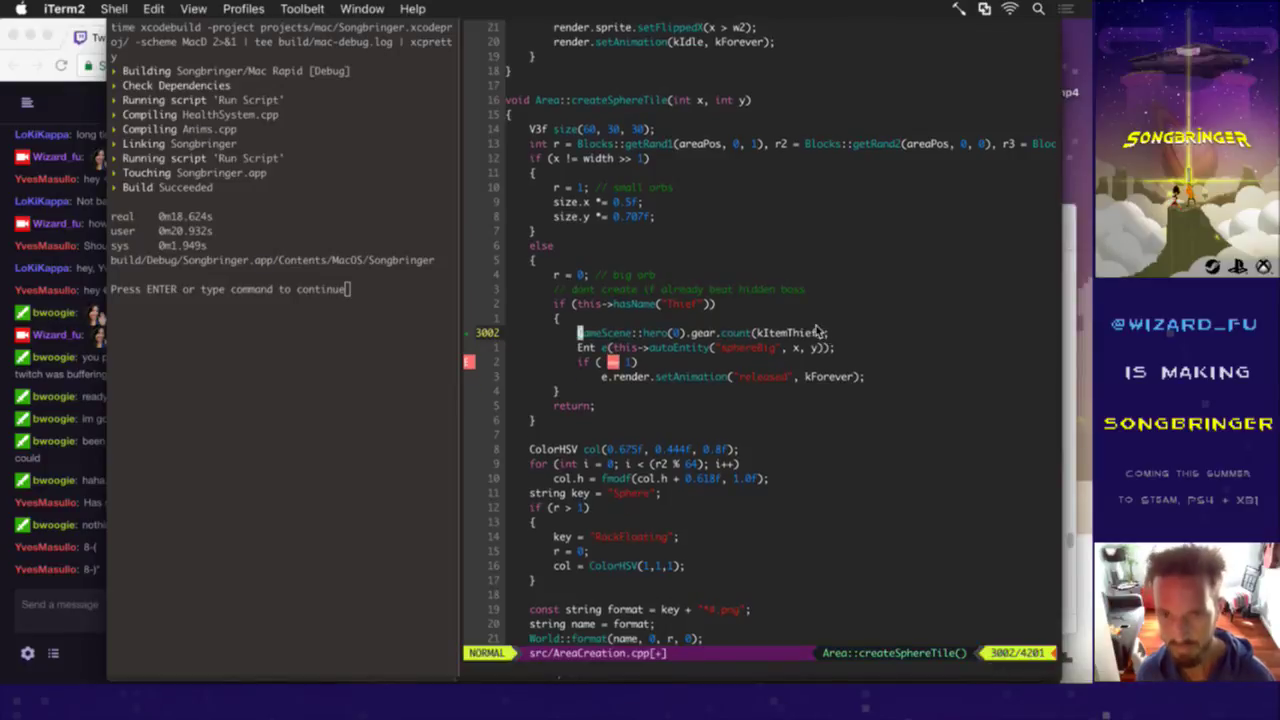
# Step: Assign the pasted count to auto qtyThief and start a new condition below it with if (qtyThief == 2 &&
pyautogui.write('iauto qtyThief =')
pyautogui.press('Escape')
pyautogui.press('j')
pyautogui.write('Oif (qtyThi')
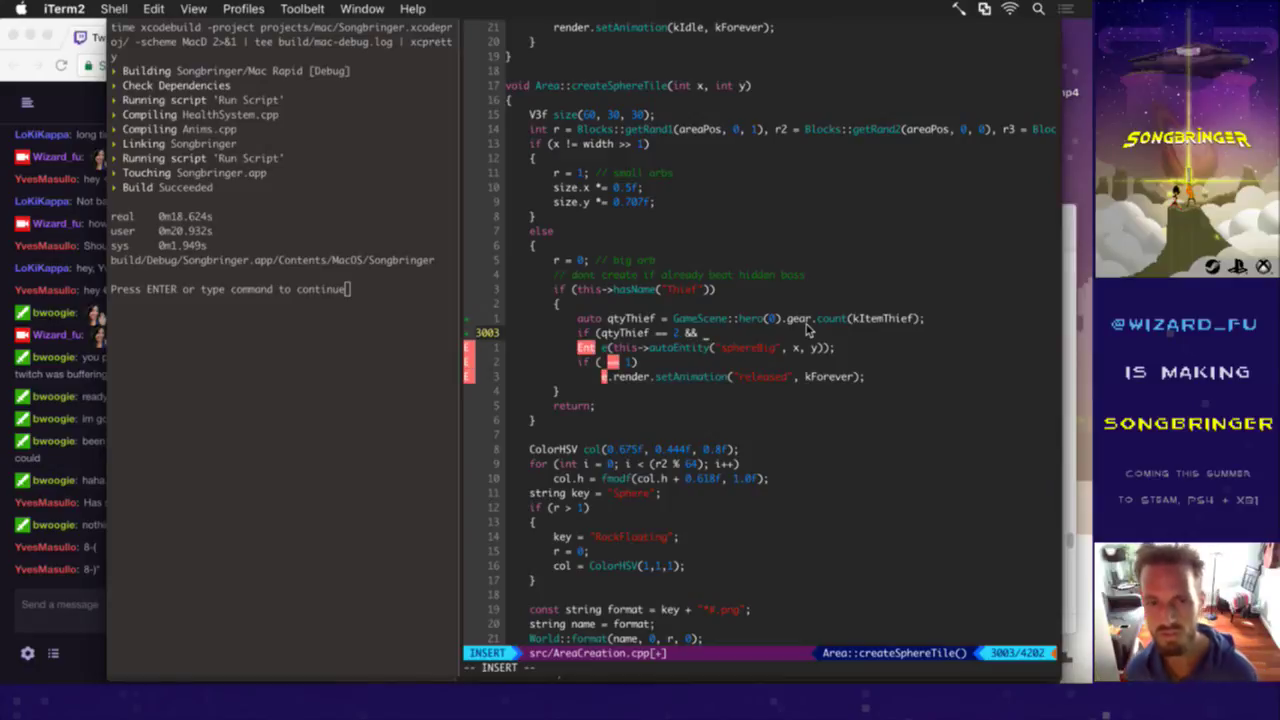
pyautogui.moveTo(606, 333); pyautogui.dragTo(640, 334)
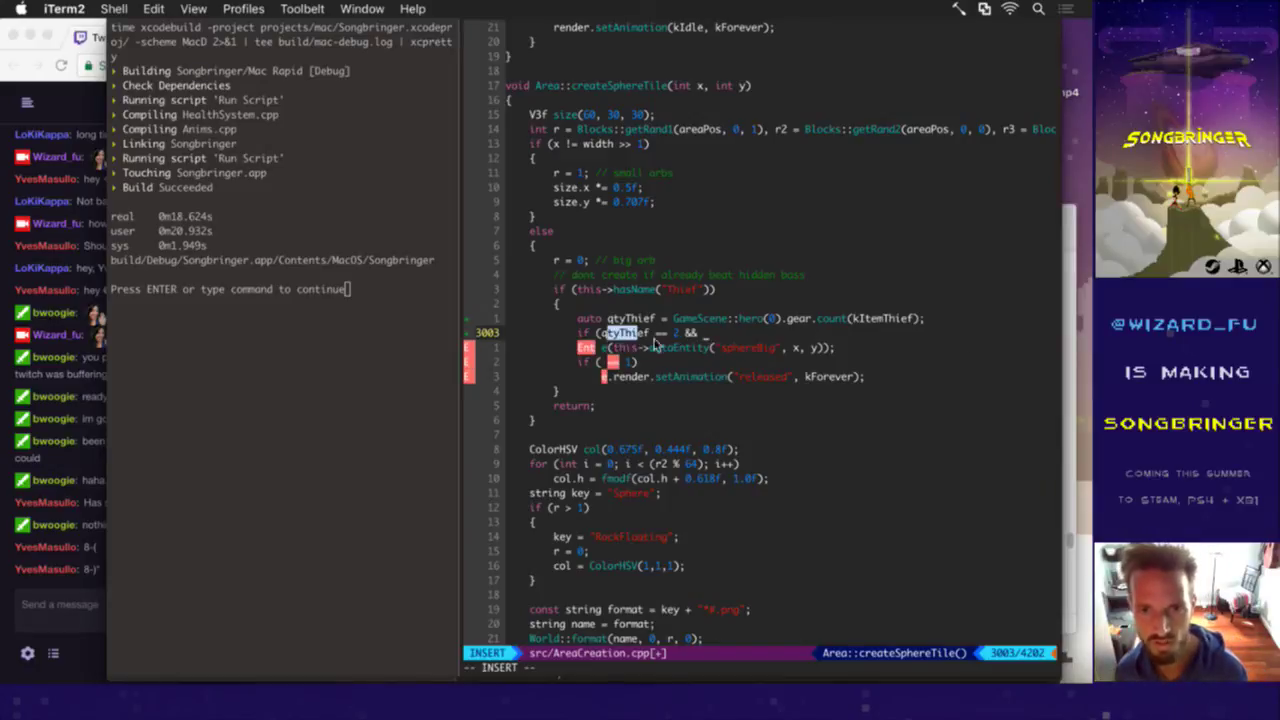
# Step: Move GameScene::hero(0) out of the qtyThief assignment into a new line above it, auto& hero = GameScene::hero(0);
pyautogui.press('Escape')
pyautogui.press('k')
pyautogui.press('h')
pyautogui.press('h')
pyautogui.press('h')
pyautogui.press('h')
pyautogui.press('v')
pyautogui.press('l')
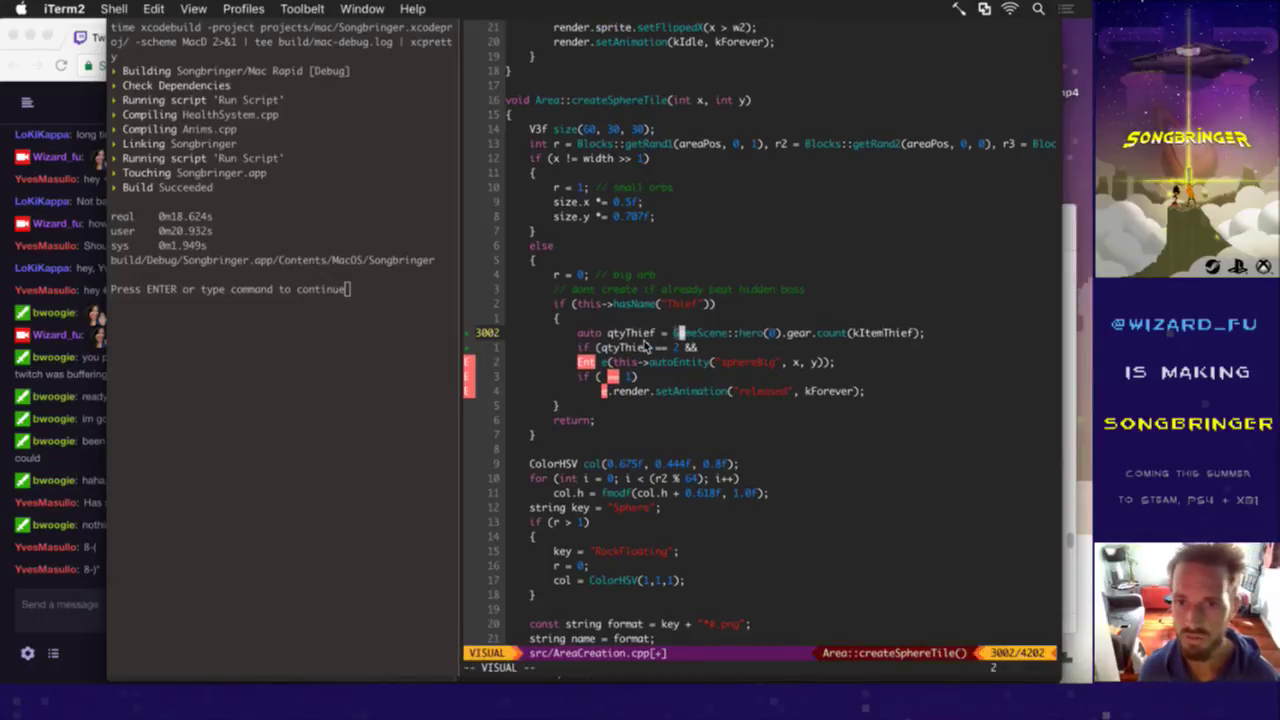
pyautogui.press('w')
pyautogui.press('w')
pyautogui.press('w')
pyautogui.press('w')
pyautogui.press('w')
pyautogui.press('w')
pyautogui.press('h')
pyautogui.press('h')
pyautogui.press('d')
pyautogui.hotkey('shift', 'o')
pyautogui.write('auto& her')
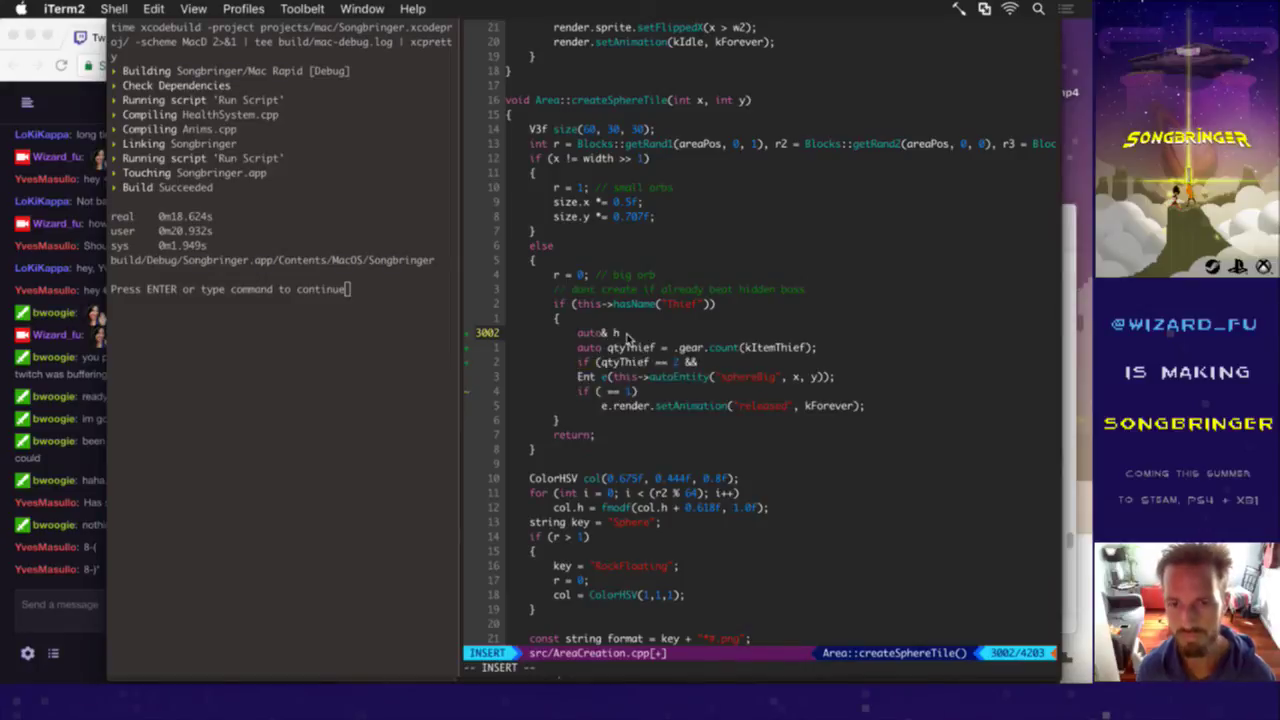
pyautogui.write('o =')
pyautogui.hotkey('ctrl', 'r')
pyautogui.hotkey('shift', "'")
pyautogui.write(';')
pyautogui.press('Escape')
# Step: Complete the qtyThief assignment with the hero reference so it reads hero.gear.count(kItemThief)
pyautogui.press('j')
pyautogui.press('h')
pyautogui.press('h')
pyautogui.press('h')
pyautogui.press('h')
pyautogui.press('h')
pyautogui.press('h')
pyautogui.press('h')
pyautogui.press('h')
pyautogui.press('h')
pyautogui.press('h')
pyautogui.press('h')
pyautogui.press('h')
pyautogui.press('h')
pyautogui.press('h')
pyautogui.press('h')
pyautogui.press('h')
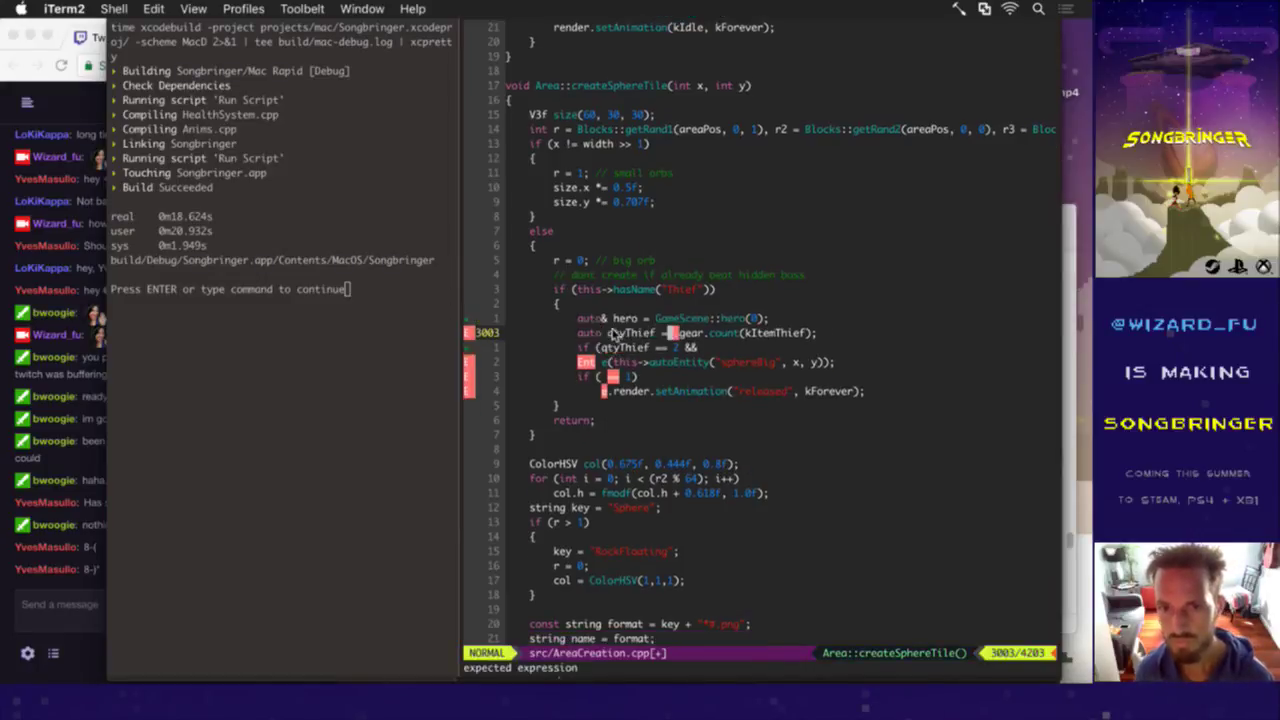
pyautogui.write('auto& hero')
pyautogui.press('Escape')
pyautogui.press('j')
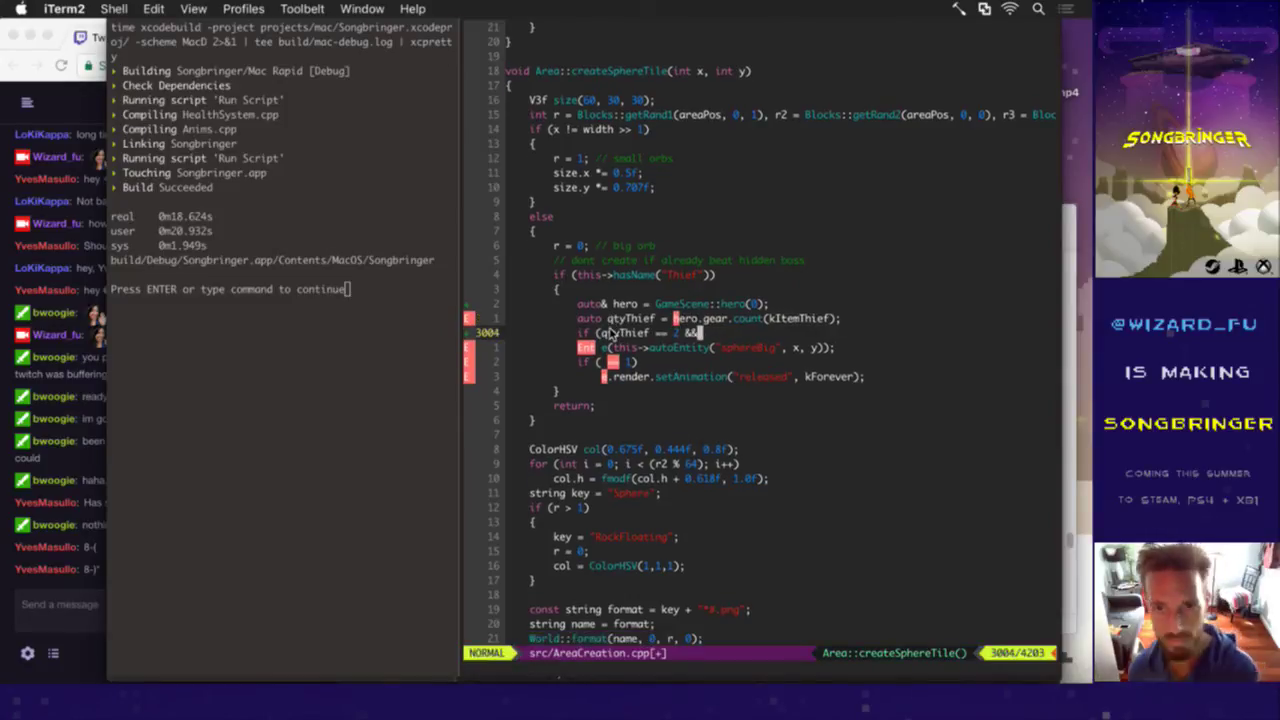
# Step: Extend the open if (qtyThief == 2 && condition with hero.gear.count
pyautogui.press('A')
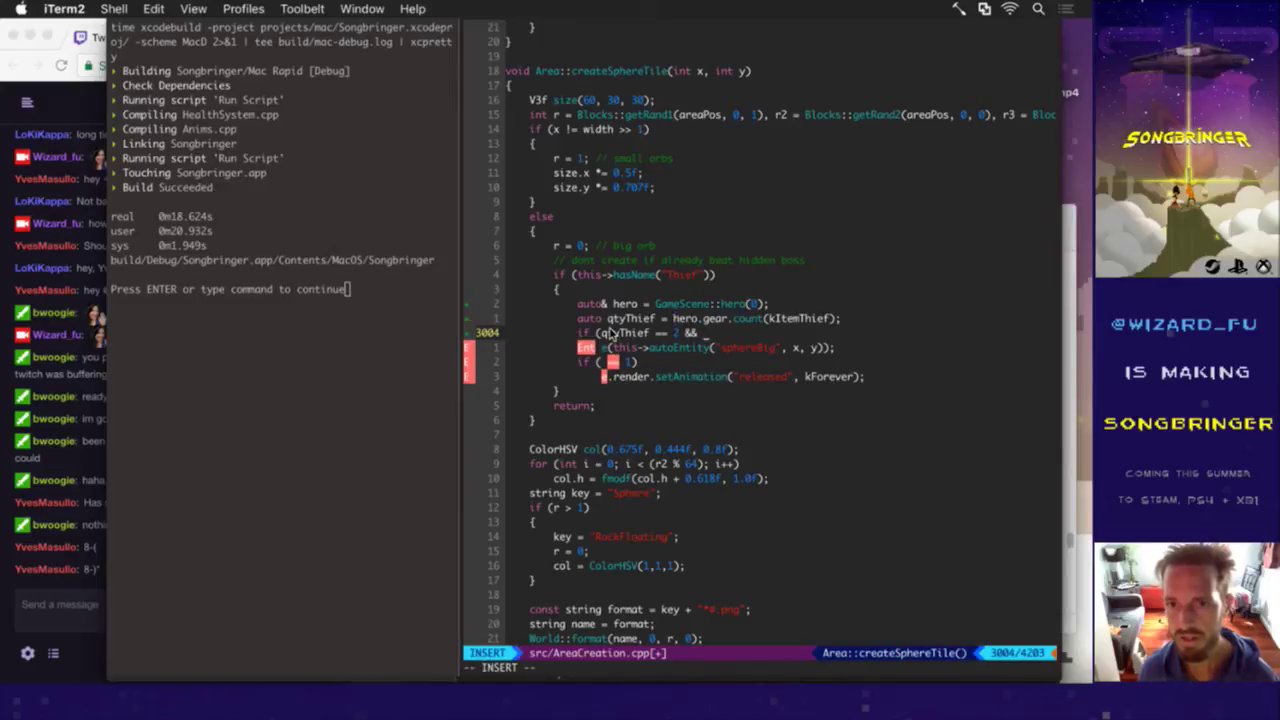
pyautogui.write('hero.gear')
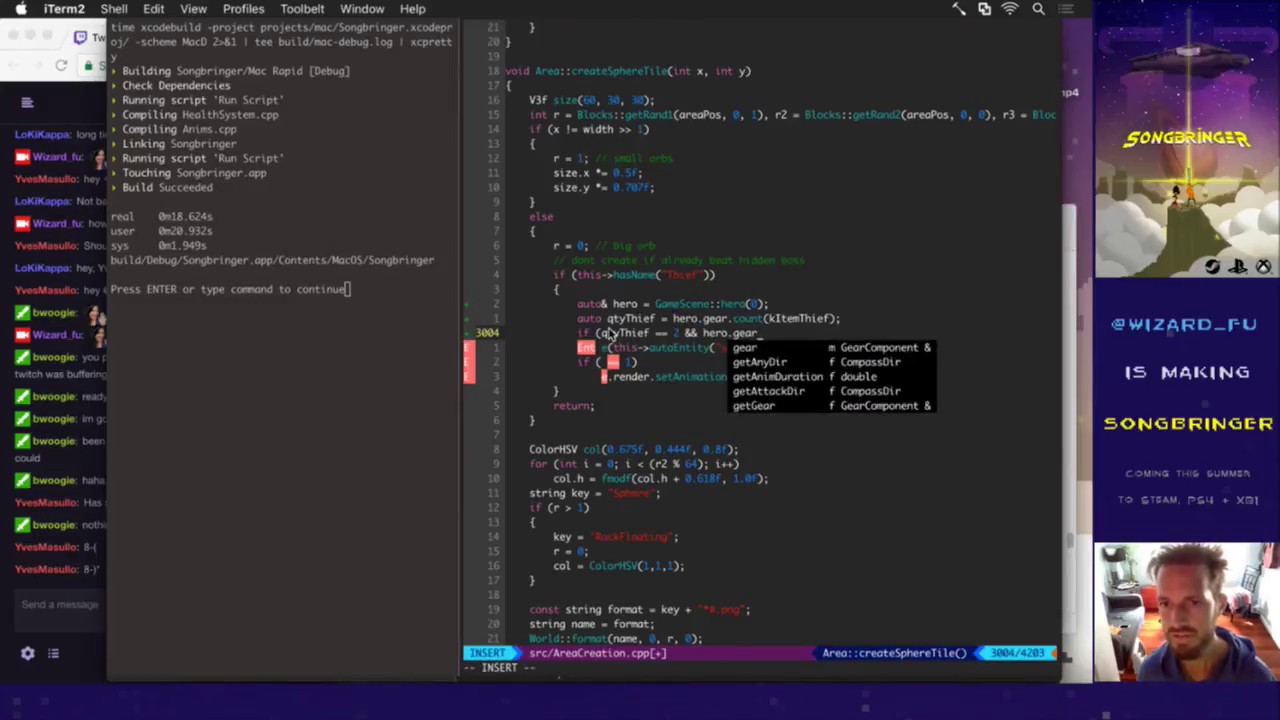
pyautogui.write('.cou')
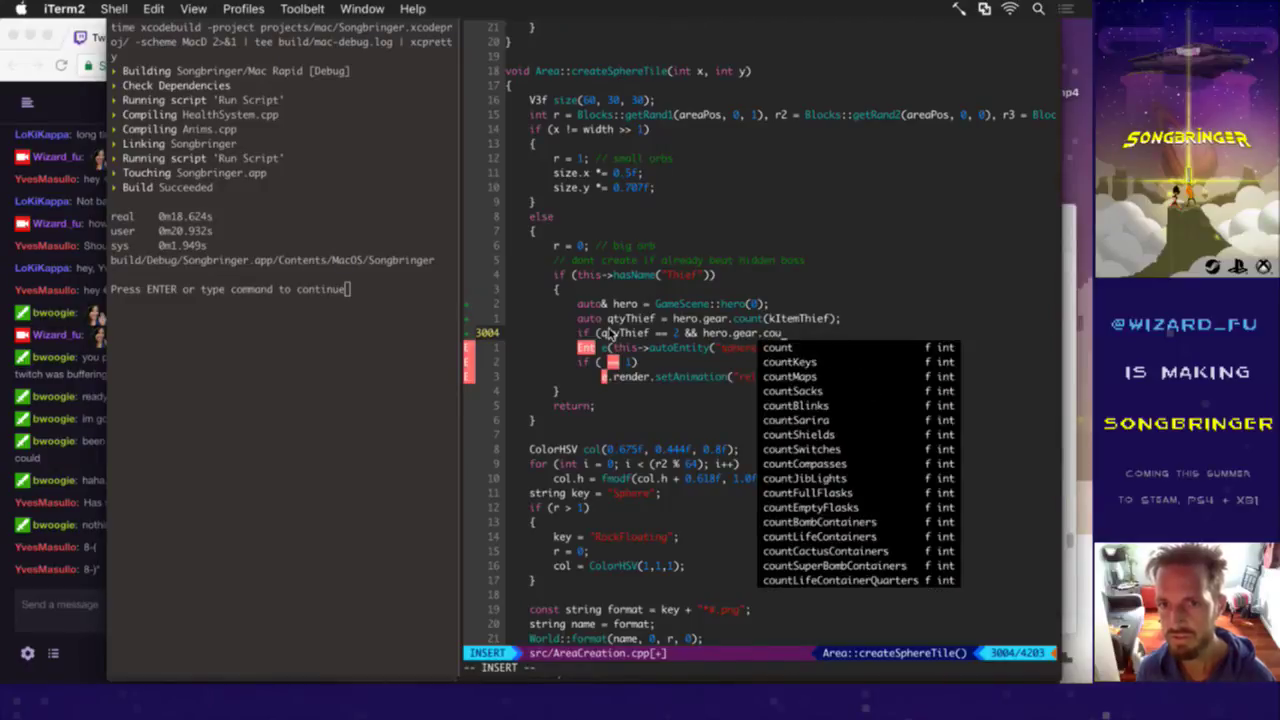
pyautogui.write('nt')
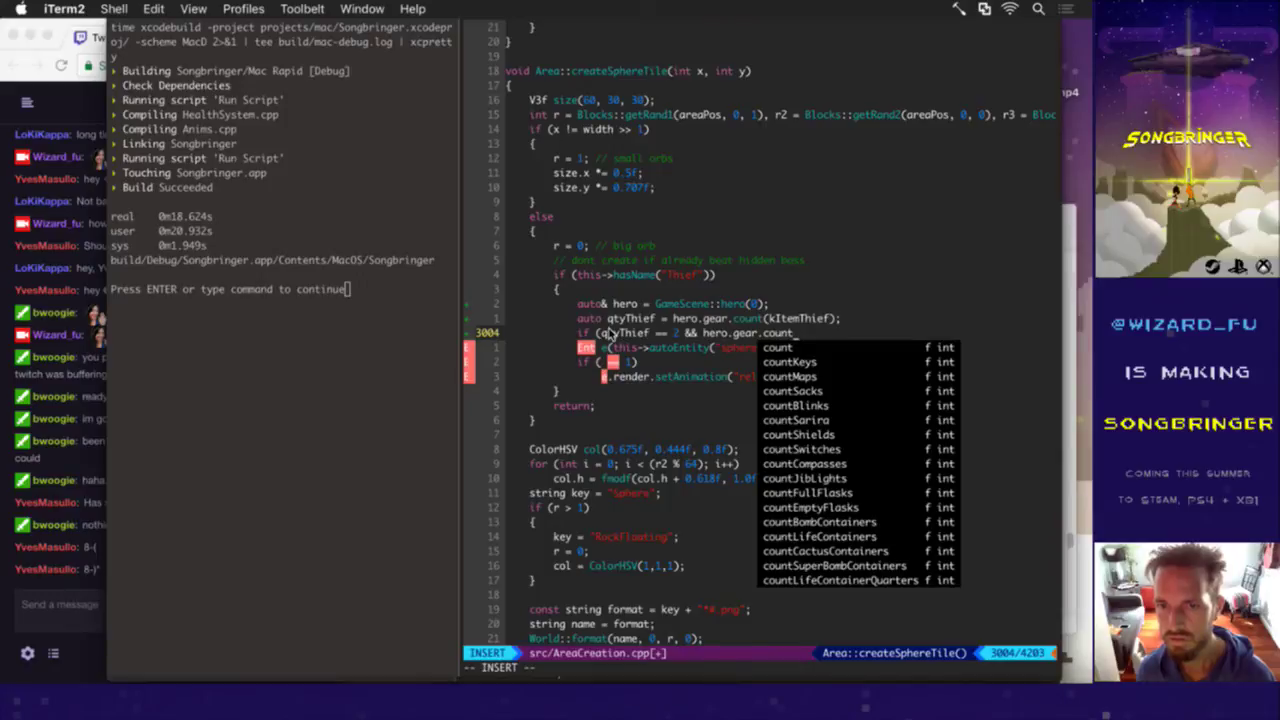
pyautogui.press('Escape')
pyautogui.press('b')
pyautogui.press('b')
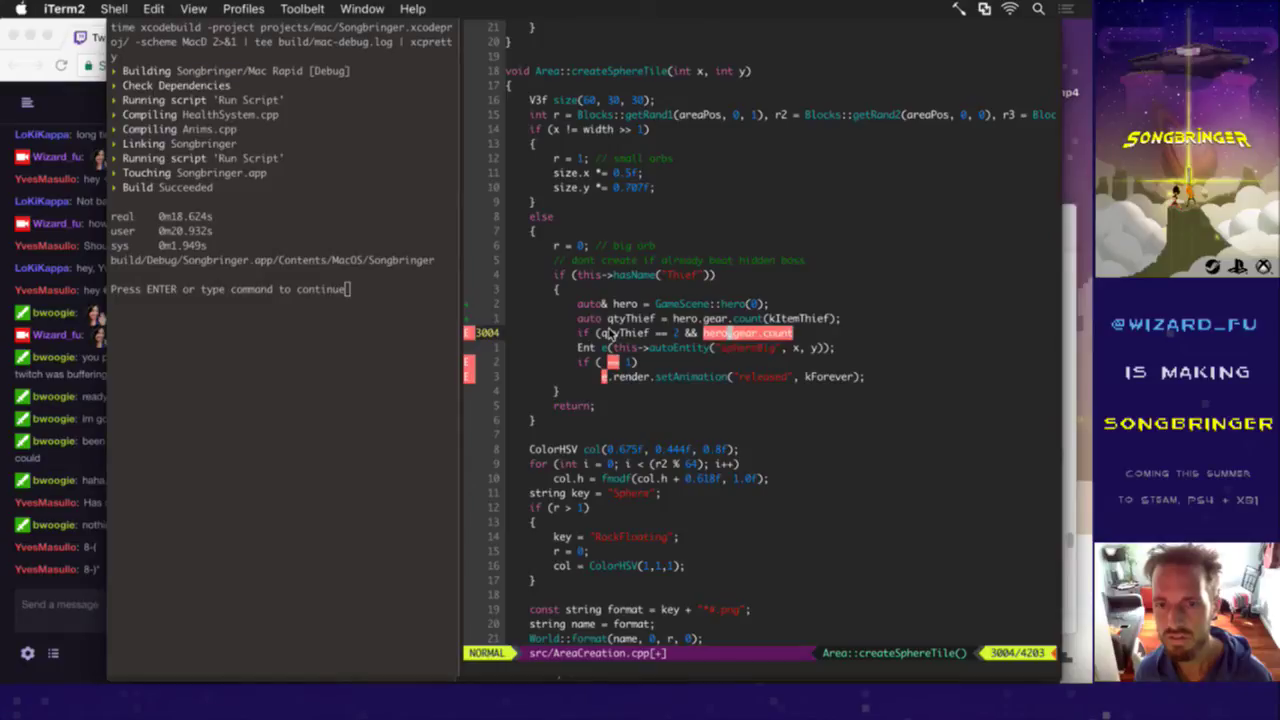
pyautogui.press('h')
pyautogui.press('h')
# Step: Move the auto& hero and auto qtyThief lines above the if (this->hasName("Thief")) check
pyautogui.press('k')
pyautogui.press('k')
pyautogui.press('k')
pyautogui.press('k')
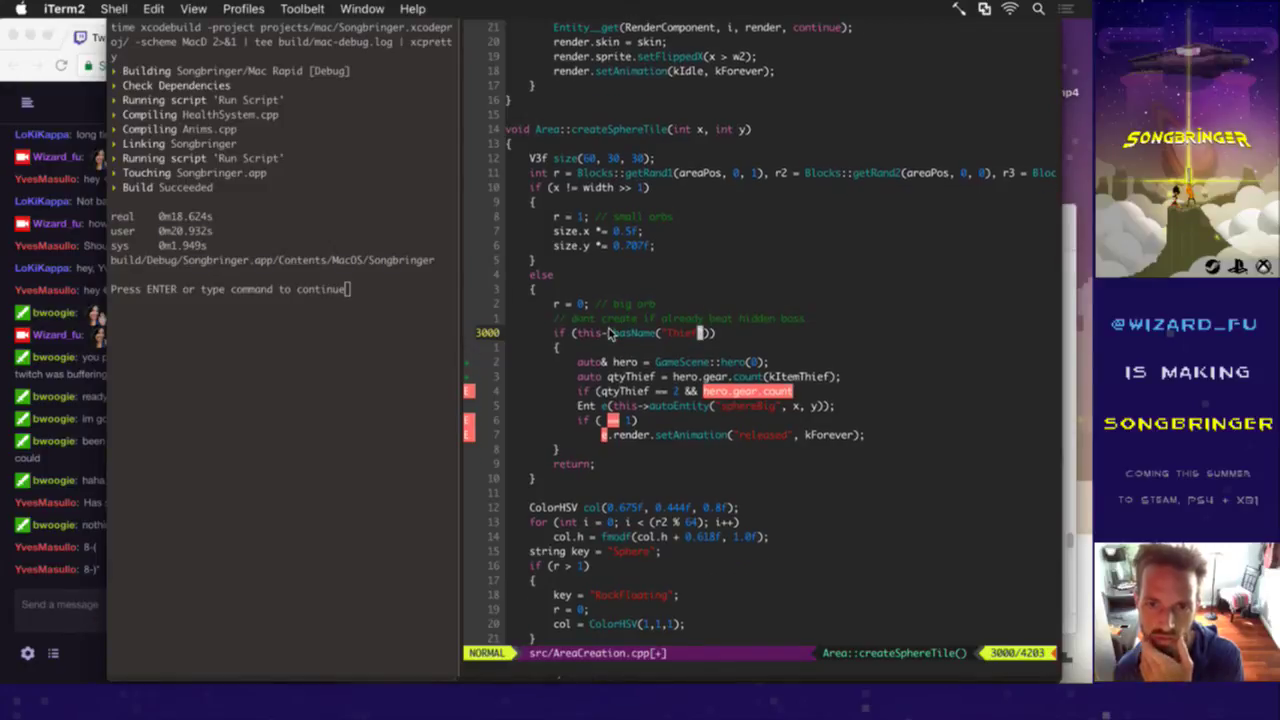
pyautogui.press('j')
pyautogui.press('j')
pyautogui.press('j')
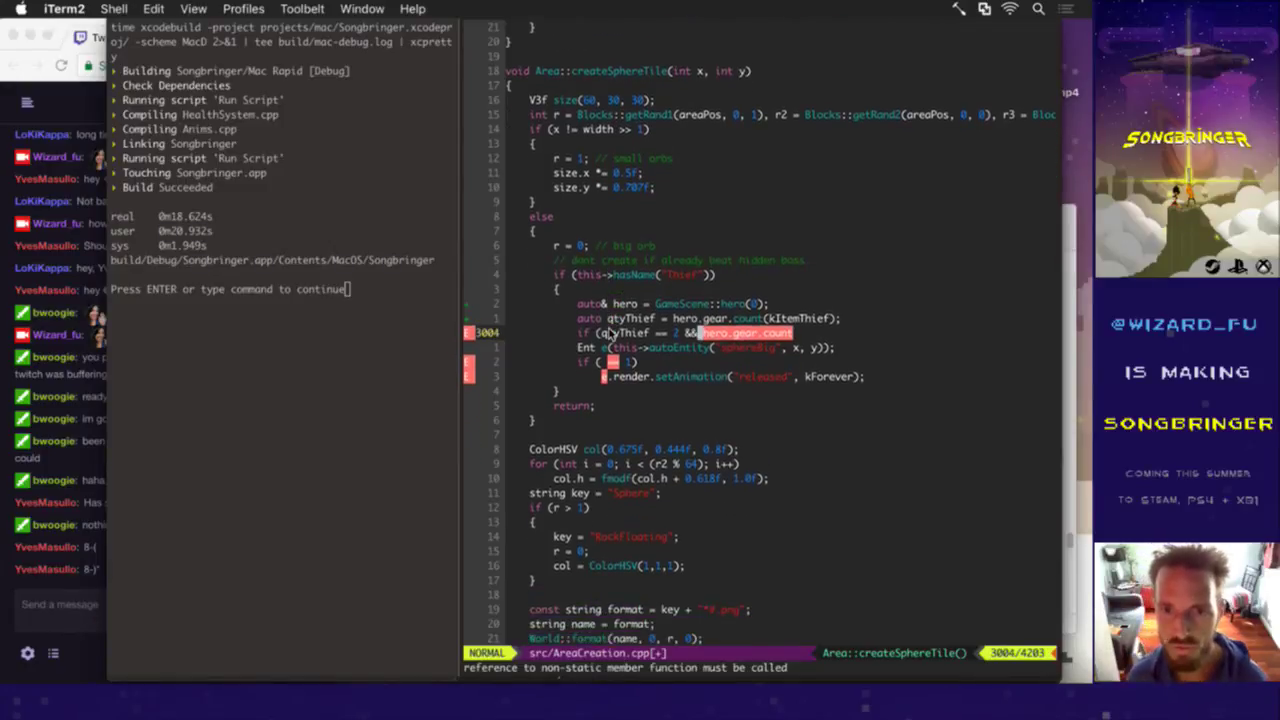
pyautogui.press('k')
pyautogui.press('k')
pyautogui.press('d')
pyautogui.press('j')
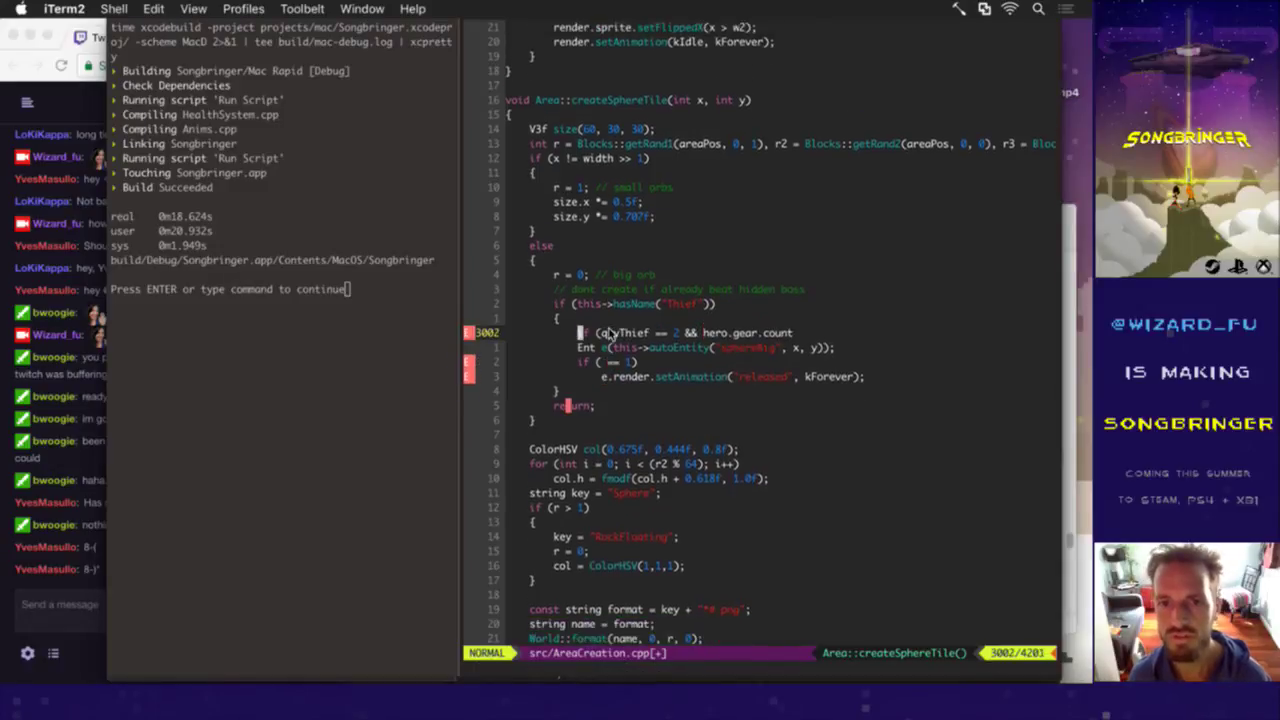
pyautogui.press('k')
pyautogui.press('u')
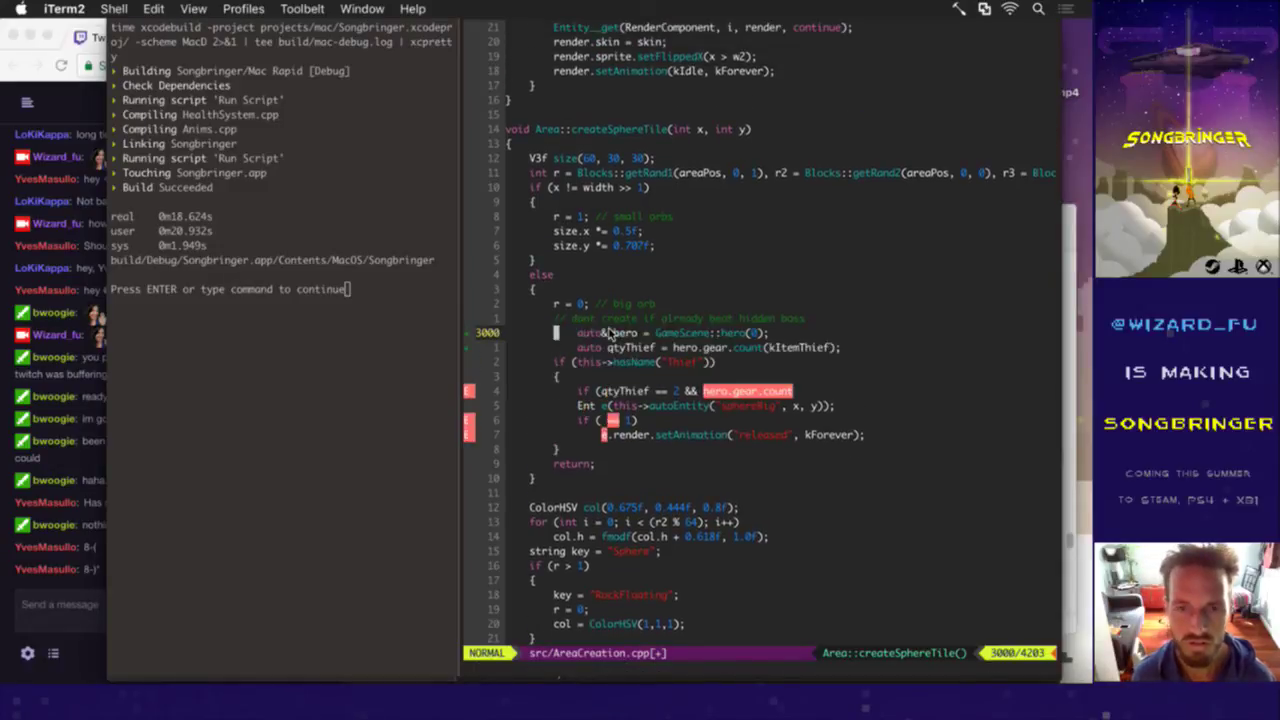
# Step: Outdent the moved hero and qtyThief lines one level to align with the hasName("Thief") check
pyautogui.press('j')
pyautogui.press('w')
pyautogui.press('l')
pyautogui.press('i')
pyautogui.press('Escape')
pyautogui.press('Escape')
# Step: Delete gear.count from the end of the if (qtyThief == 2 && hero condition
pyautogui.hotkey('shift', 'a')
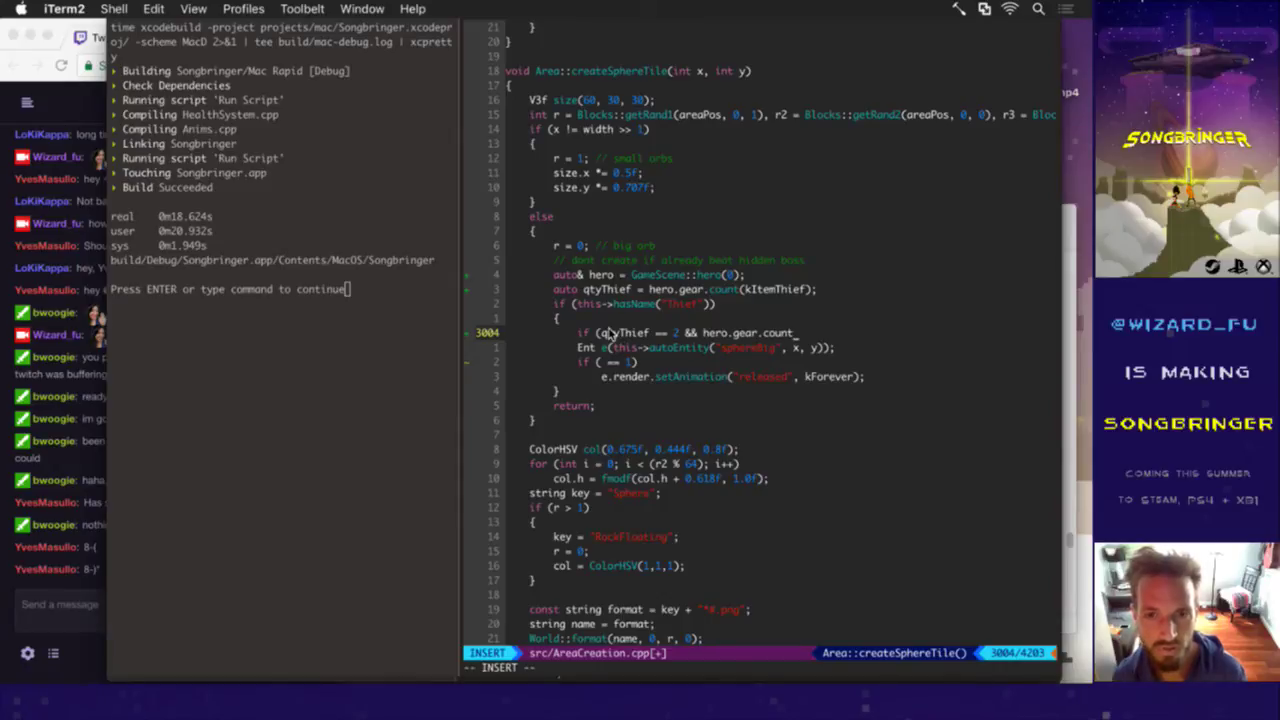
pyautogui.write(')')
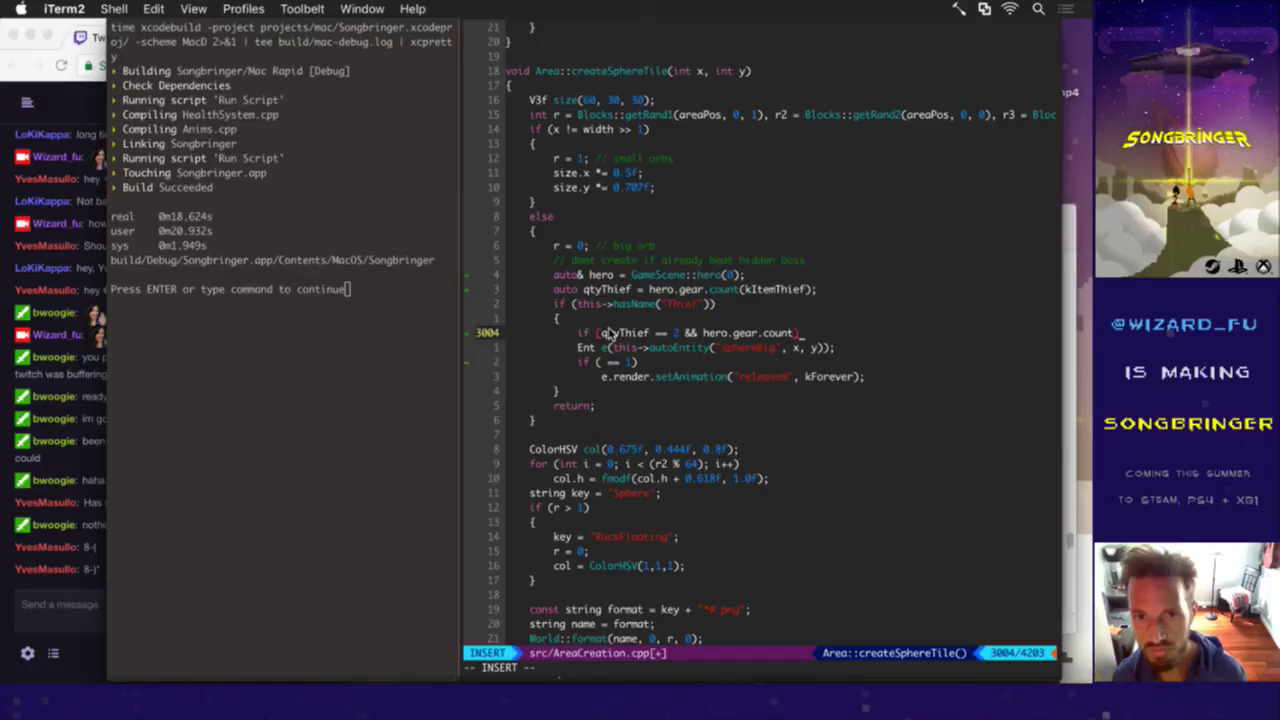
pyautogui.press('BackSpace')
pyautogui.press('BackSpace')
pyautogui.press('BackSpace')
pyautogui.press('BackSpace')
pyautogui.press('BackSpace')
pyautogui.press('BackSpace')
pyautogui.press('BackSpace')
pyautogui.press('BackSpace')
pyautogui.press('BackSpace')
pyautogui.press('BackSpace')
pyautogui.press('BackSpace')
pyautogui.press('Escape')
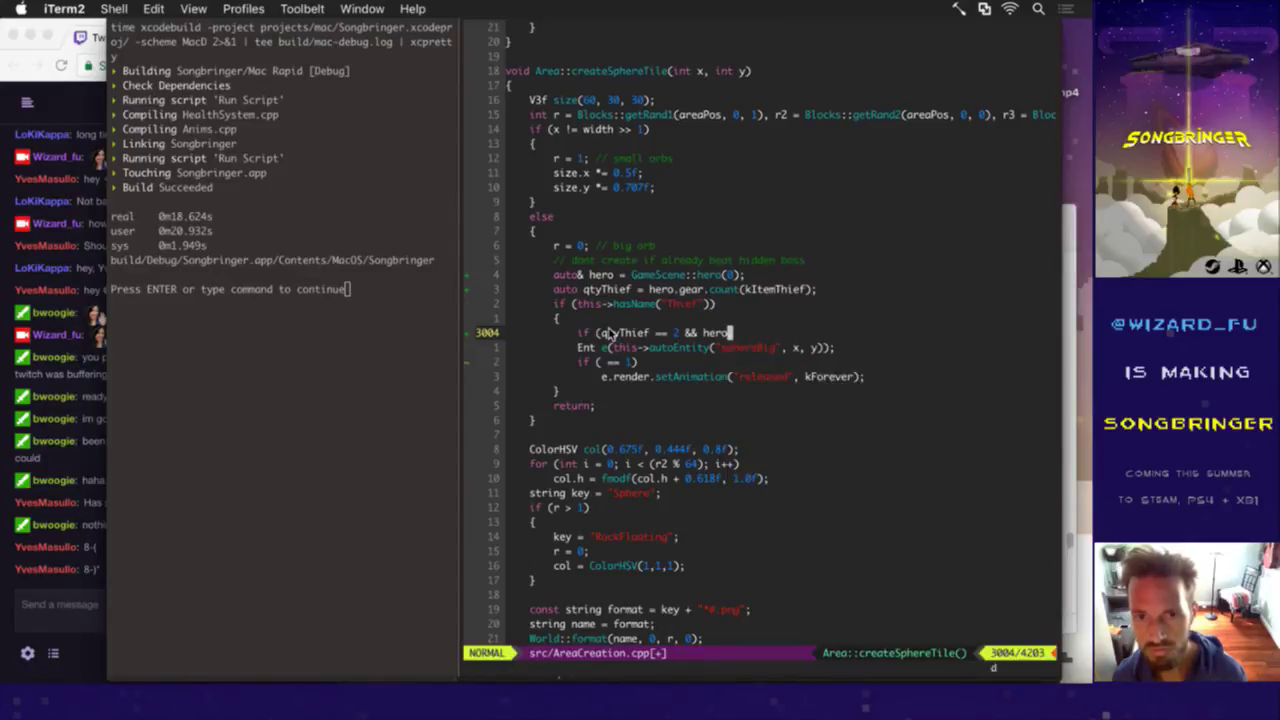
# Step: Move the qtyThief == 2 condition line below the closing brace of the hasName("Thief") block and turn it into an else branch
pyautogui.press('d')
pyautogui.press('d')
pyautogui.press('j')
pyautogui.press('j')
pyautogui.press('j')
pyautogui.press('j')
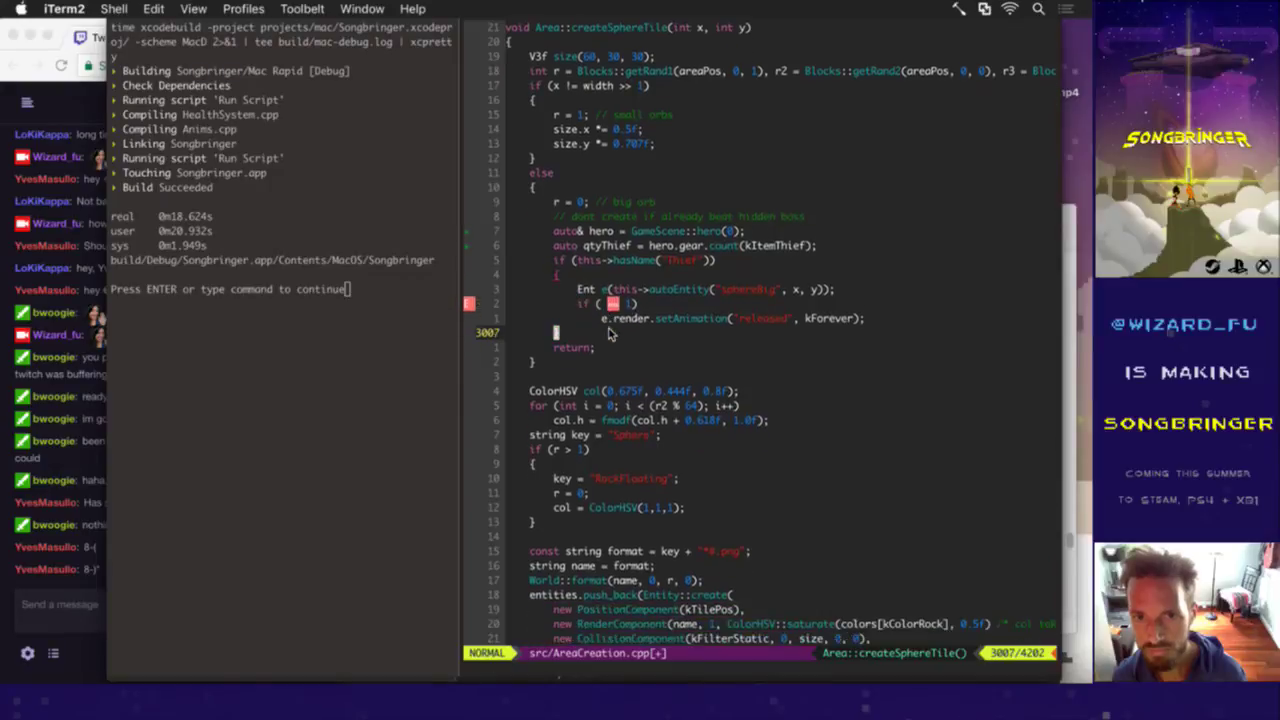
pyautogui.write('Pielse')
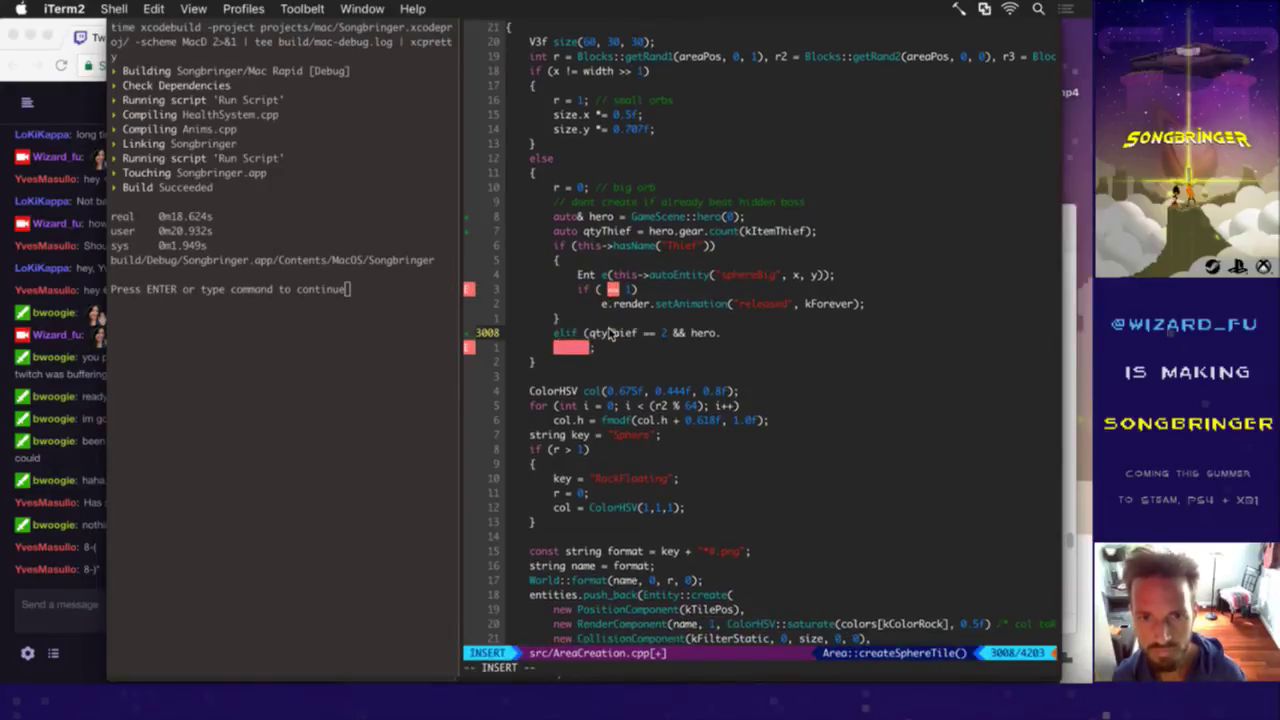
# Step: Remove the && hero part so the branch condition reads else if (qtyThief == 2)
pyautogui.press('Escape')
pyautogui.press('BackSpace')
pyautogui.press('BackSpace')
pyautogui.press('BackSpace')
pyautogui.press('BackSpace')
pyautogui.press('BackSpace')
pyautogui.press('BackSpace')
pyautogui.press('BackSpace')
pyautogui.press('BackSpace')
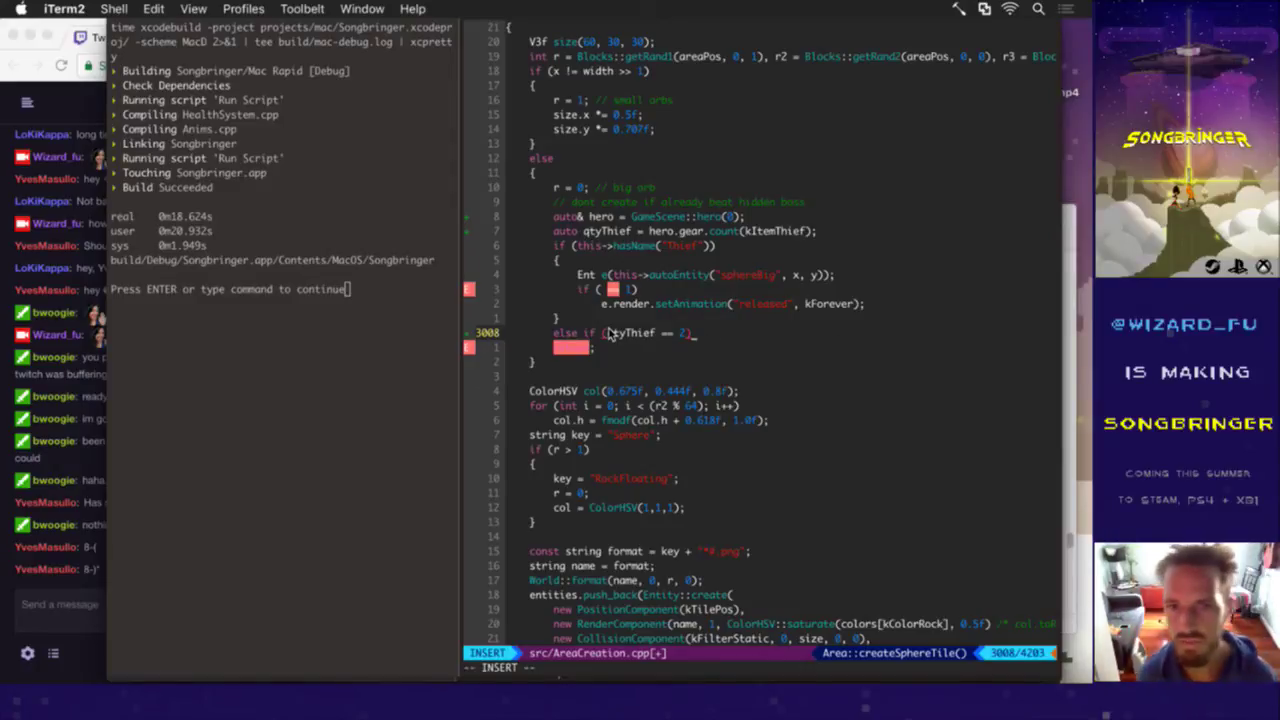
pyautogui.press('BackSpace')
pyautogui.write(')')
# Step: Add an empty brace block under else if (qtyThief == 2) and save AreaCreation.cpp
pyautogui.press('Return')
pyautogui.write('{')
pyautogui.press('Return')
pyautogui.write('}')
pyautogui.press('Escape')
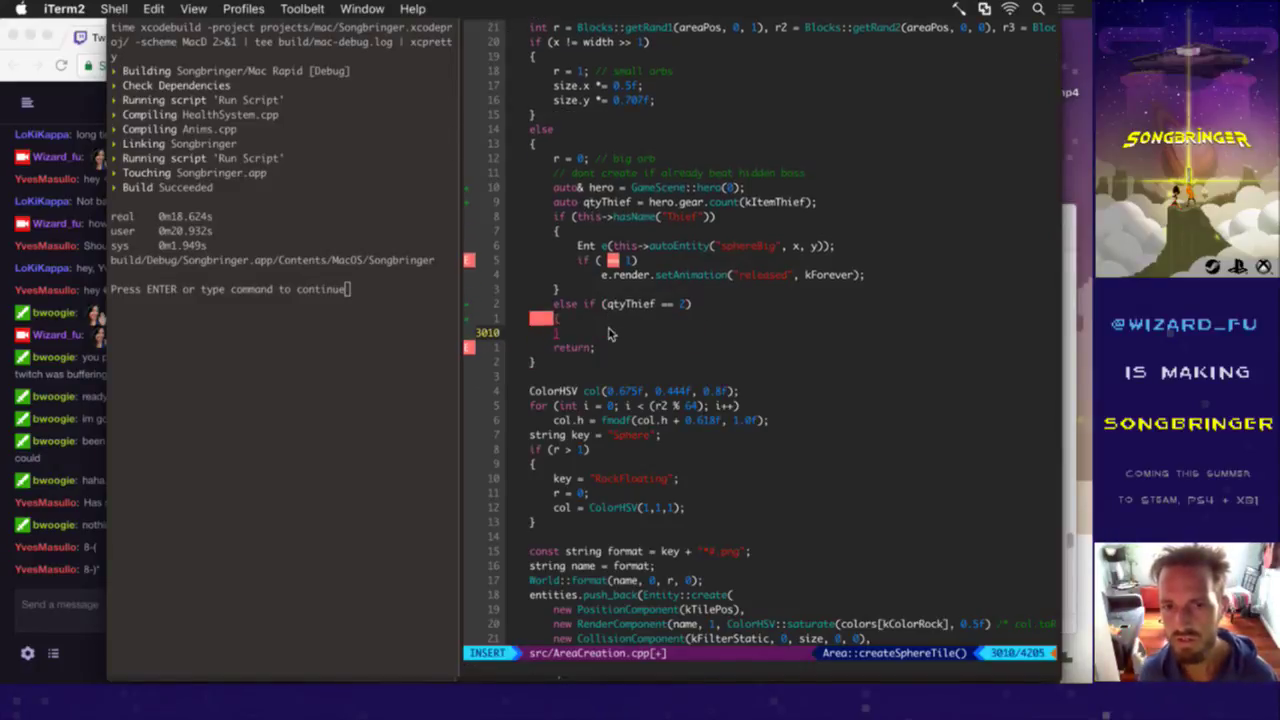
pyautogui.write(':w')
pyautogui.press('Return')
# Step: Fill in the missing operand below the sphereBig entity line so it reads if (qtyThief == 1)
pyautogui.press('k')
pyautogui.press('k')
pyautogui.press('k')
pyautogui.press('k')
pyautogui.press('k')
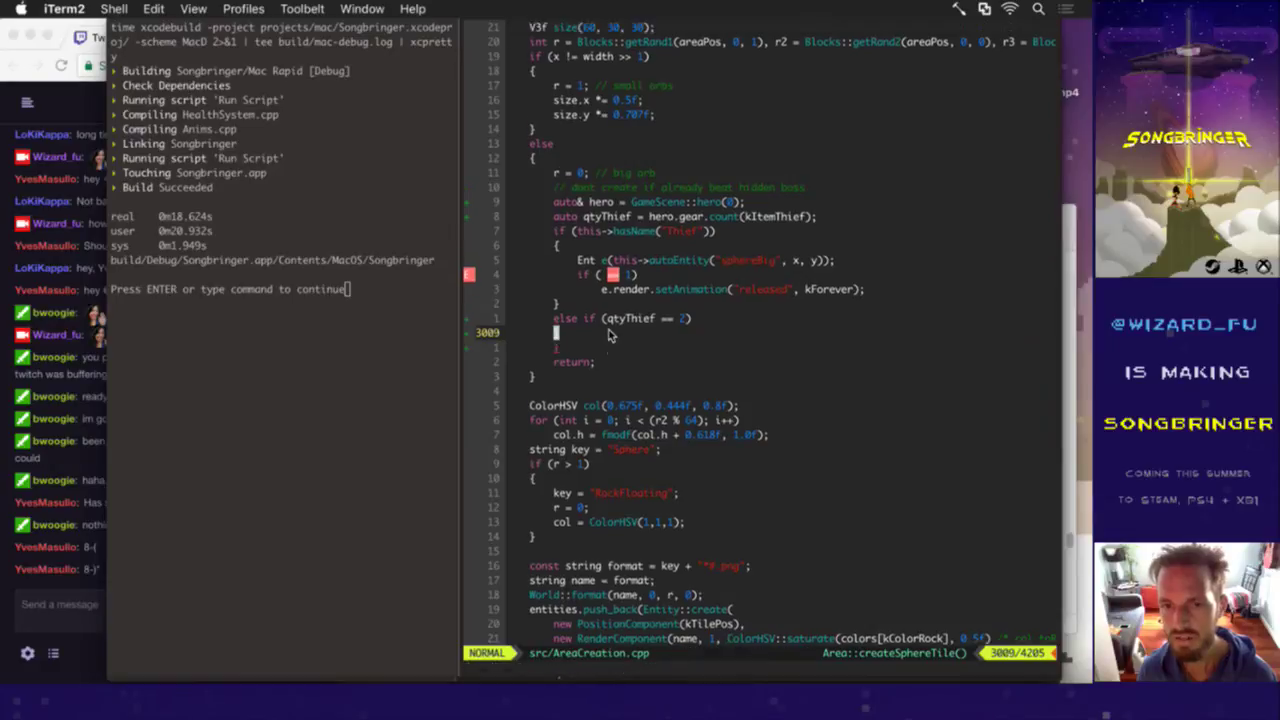
pyautogui.press('w')
pyautogui.press('w')
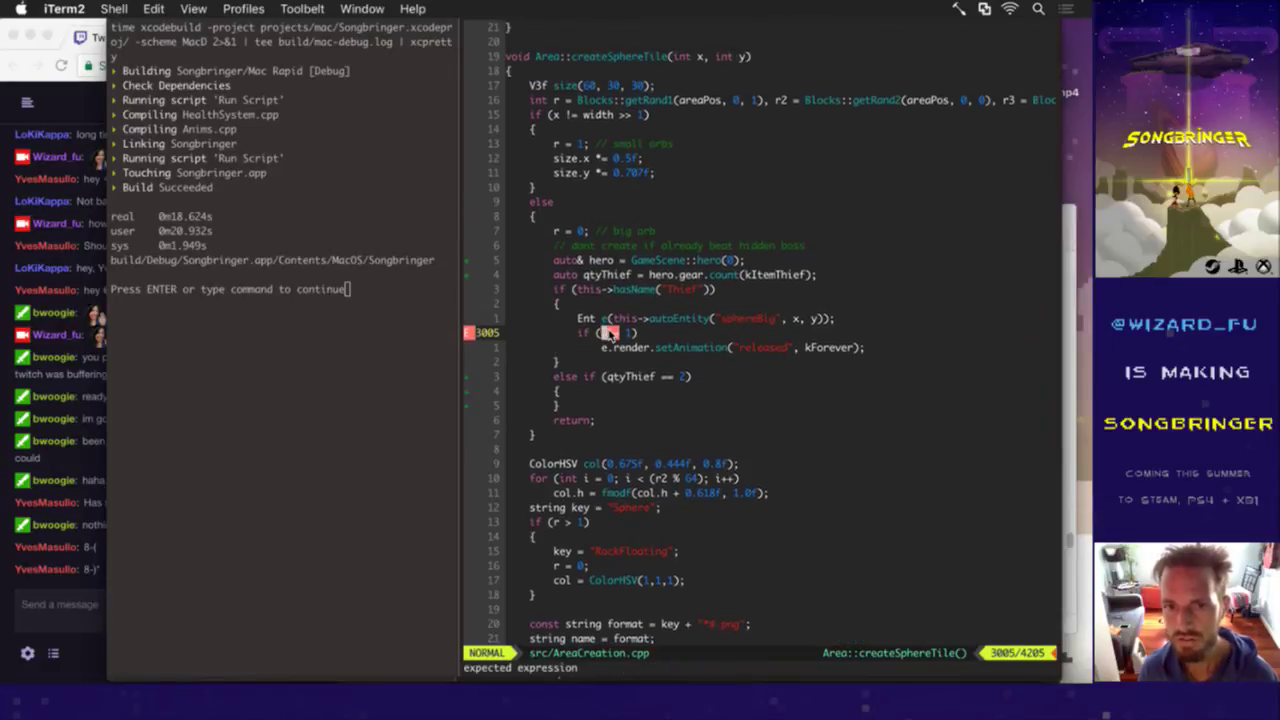
pyautogui.write('if (qtyThief')
pyautogui.press('Escape')
pyautogui.write('uqtyThief')
pyautogui.press('Escape')
# Step: Extend the qtyThief == 1 condition with && !e.render.empty()
pyautogui.press('j')
pyautogui.press('j')
pyautogui.press('j')
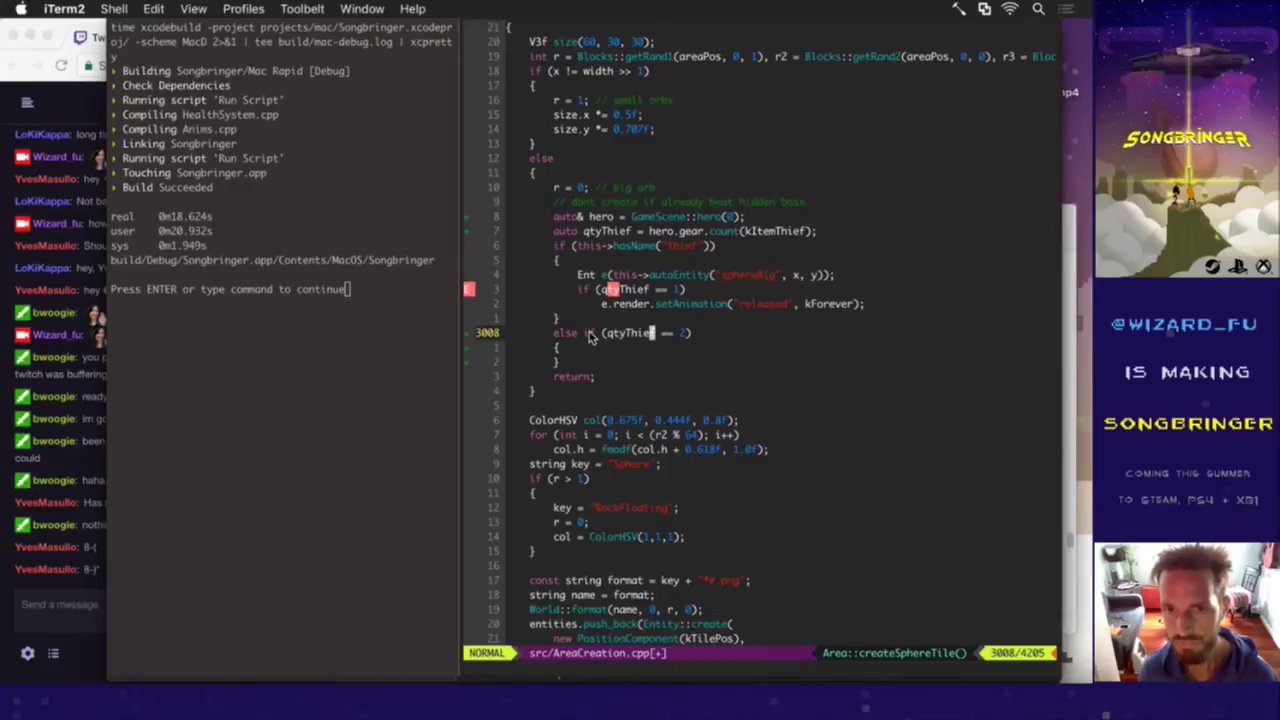
pyautogui.press('k')
pyautogui.press('k')
pyautogui.press('k')
pyautogui.write('wwa && !e.')
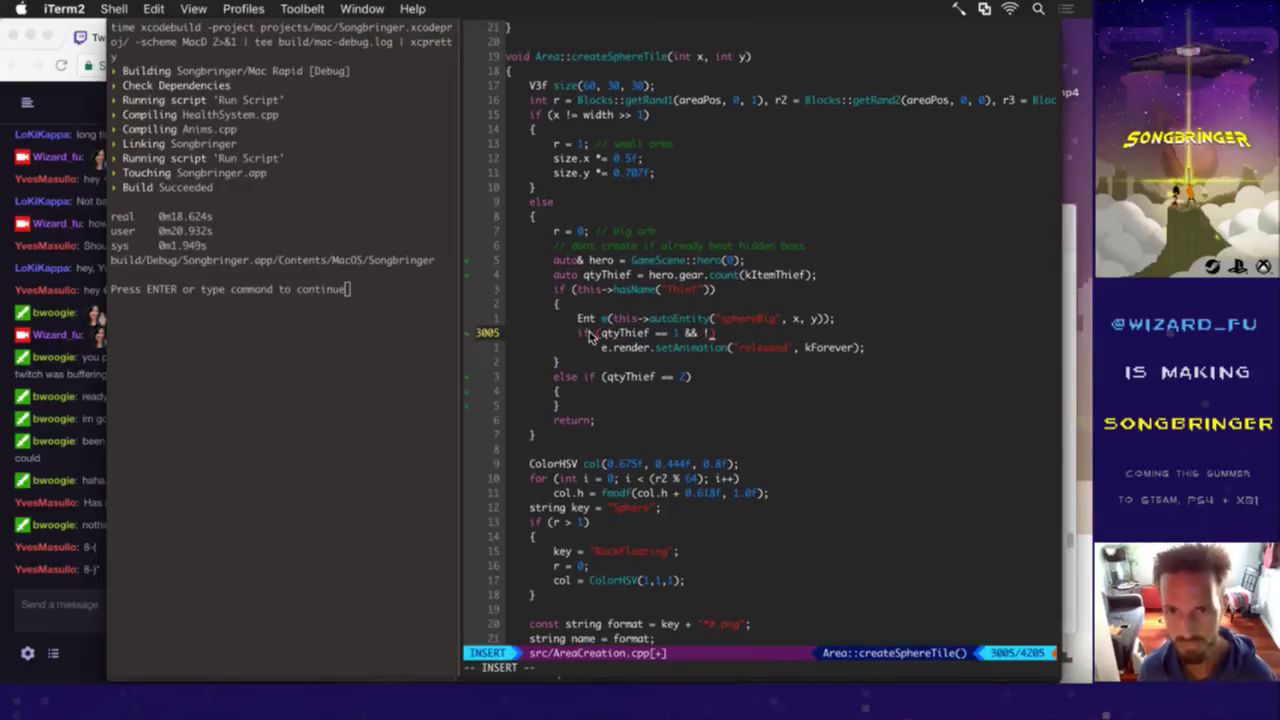
pyautogui.write('render.em')
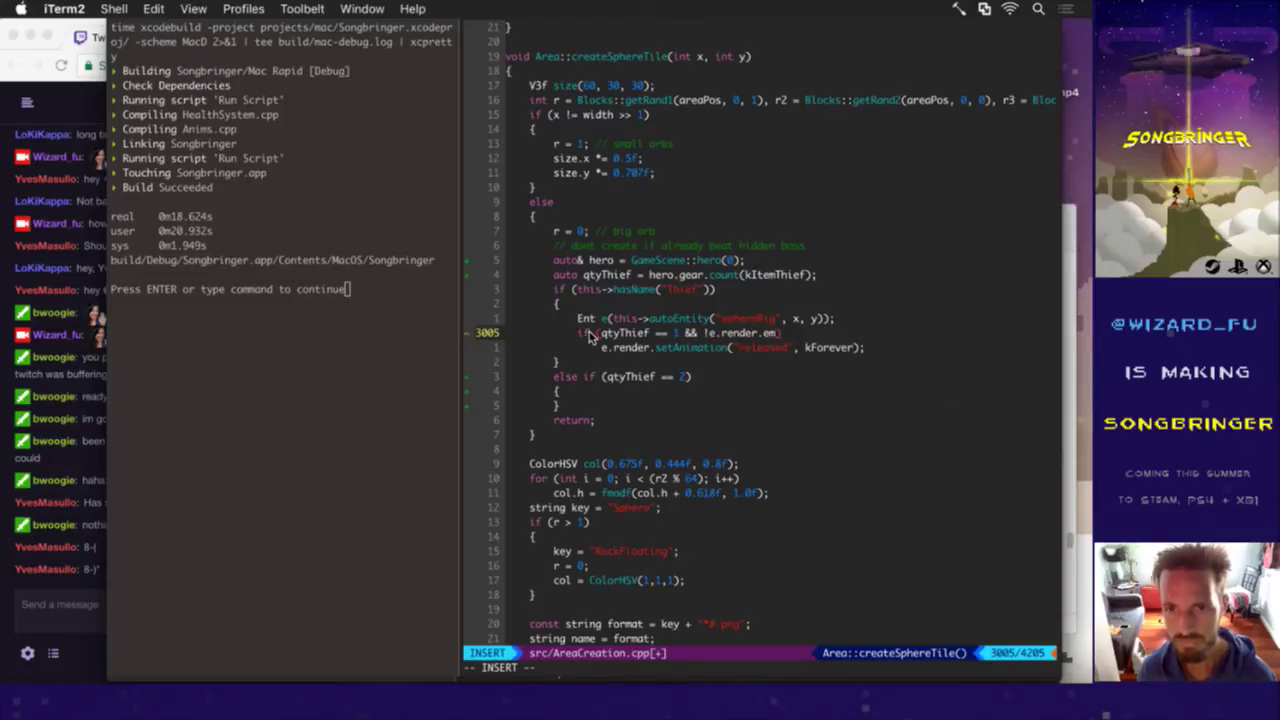
pyautogui.write('pty())')
pyautogui.press('Escape')
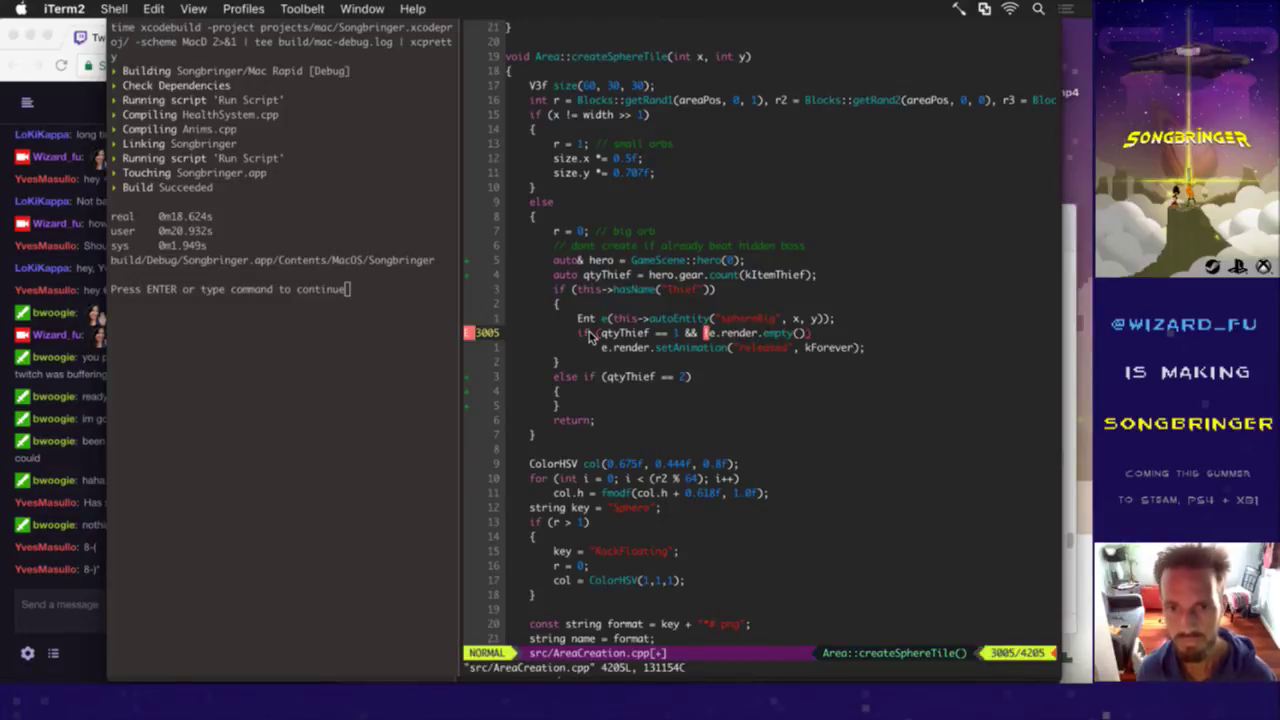
# Step: Add the check if (!this->hasName("ThiefBoss")) inside the else if (qtyThief == 2) block
pyautogui.press('j')
pyautogui.press('j')
pyautogui.press('j')
pyautogui.press('j')
pyautogui.press('j')
pyautogui.press('O')
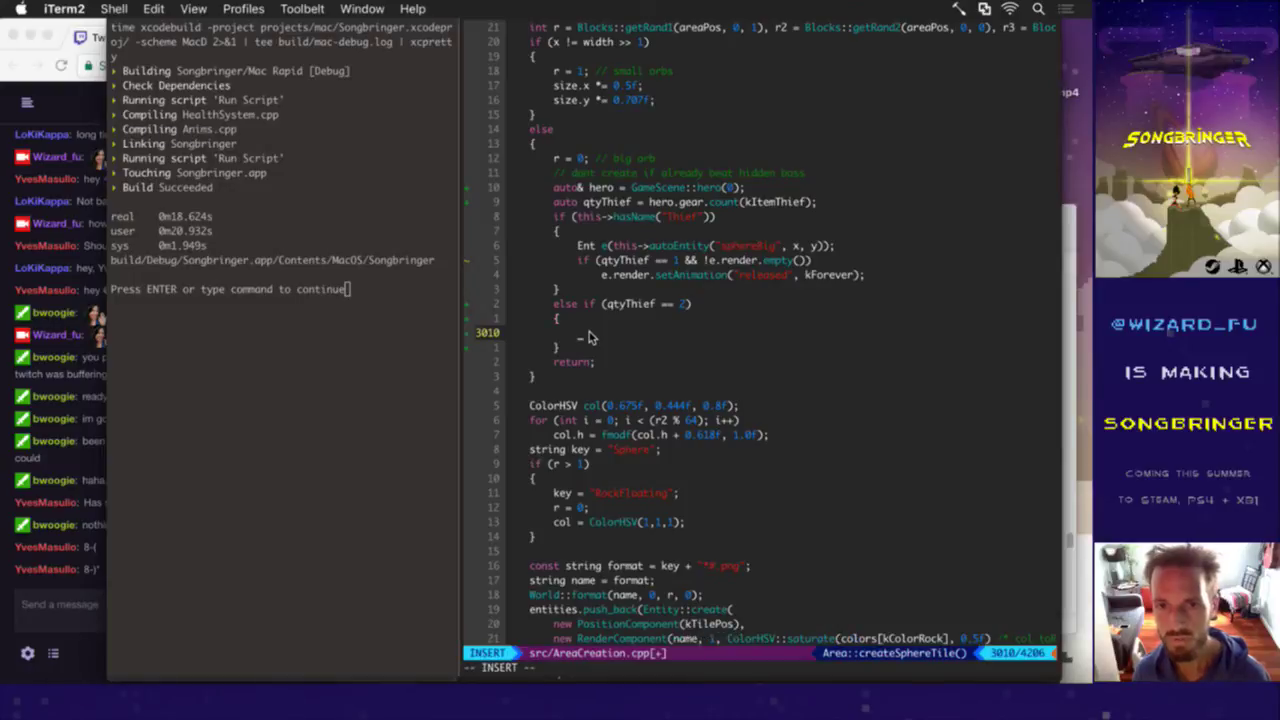
pyautogui.write('t')
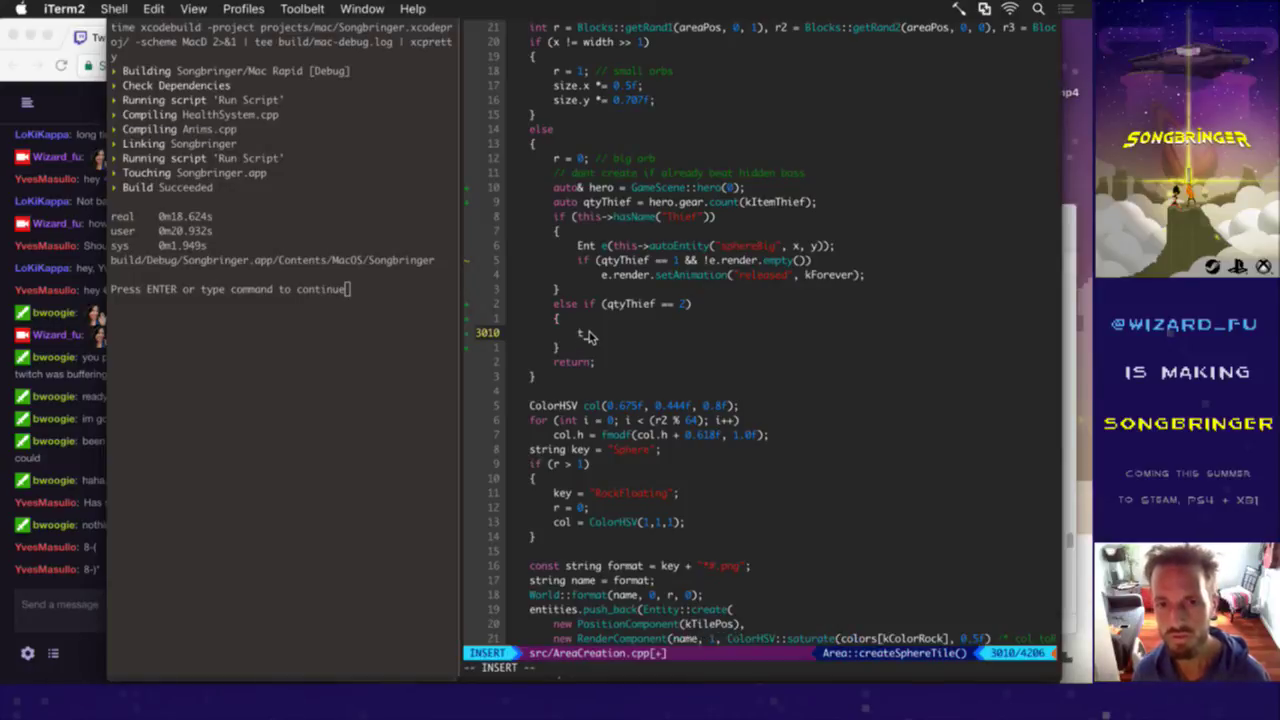
pyautogui.press('BackSpace')
pyautogui.write('if (!this->hasName')
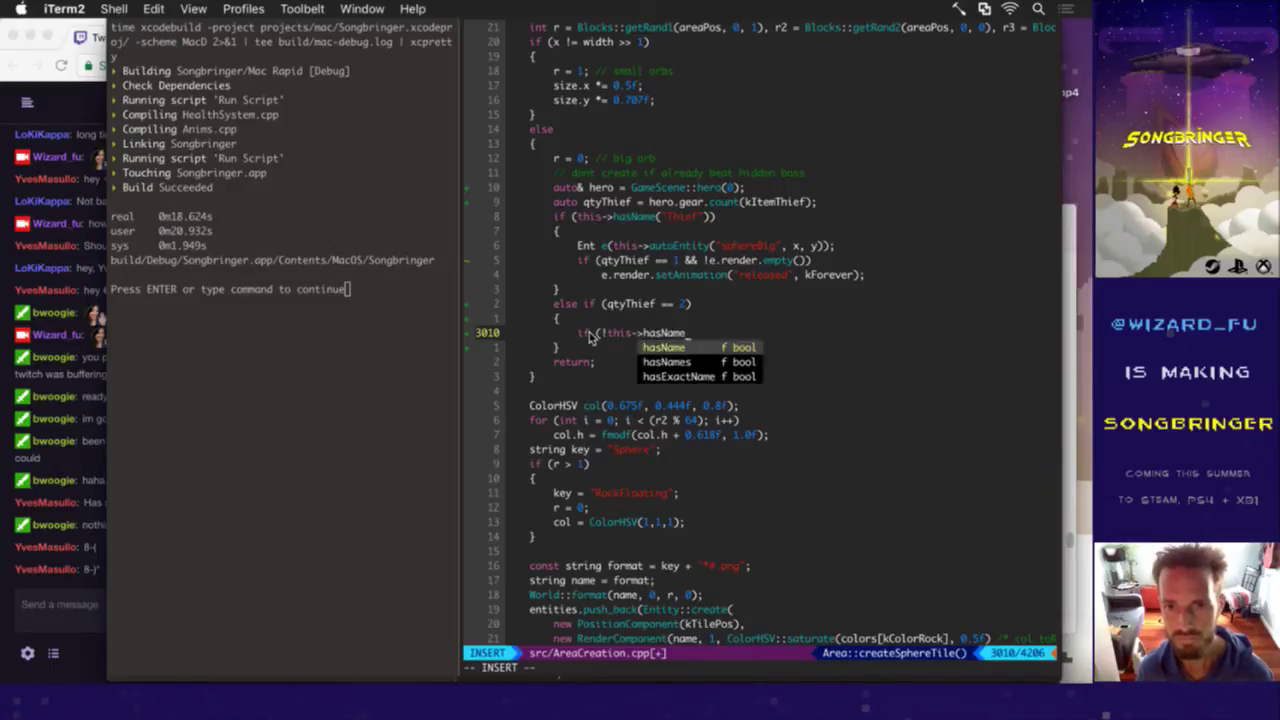
pyautogui.write('("ThiefBoss"))')
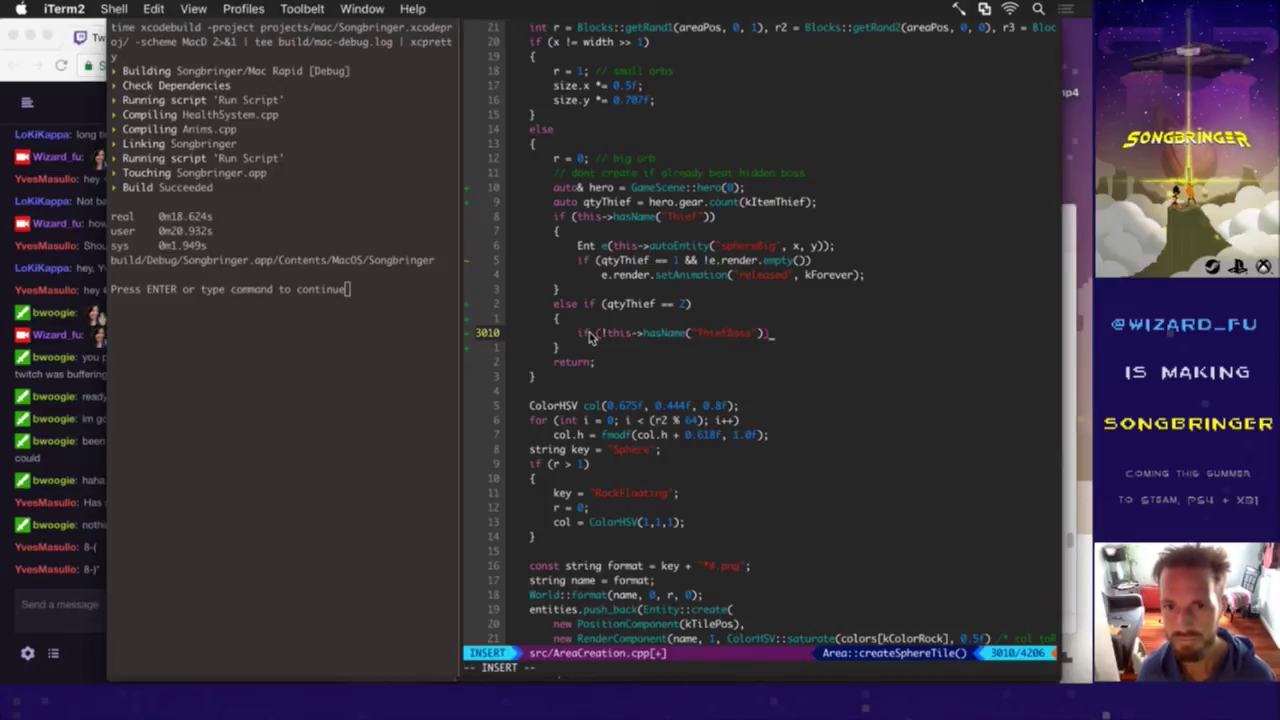
# Step: Add this->addName("ThiefBoss"); under the hasName("ThiefBoss") check and save the file
pyautogui.press('Return')
pyautogui.write('this-')
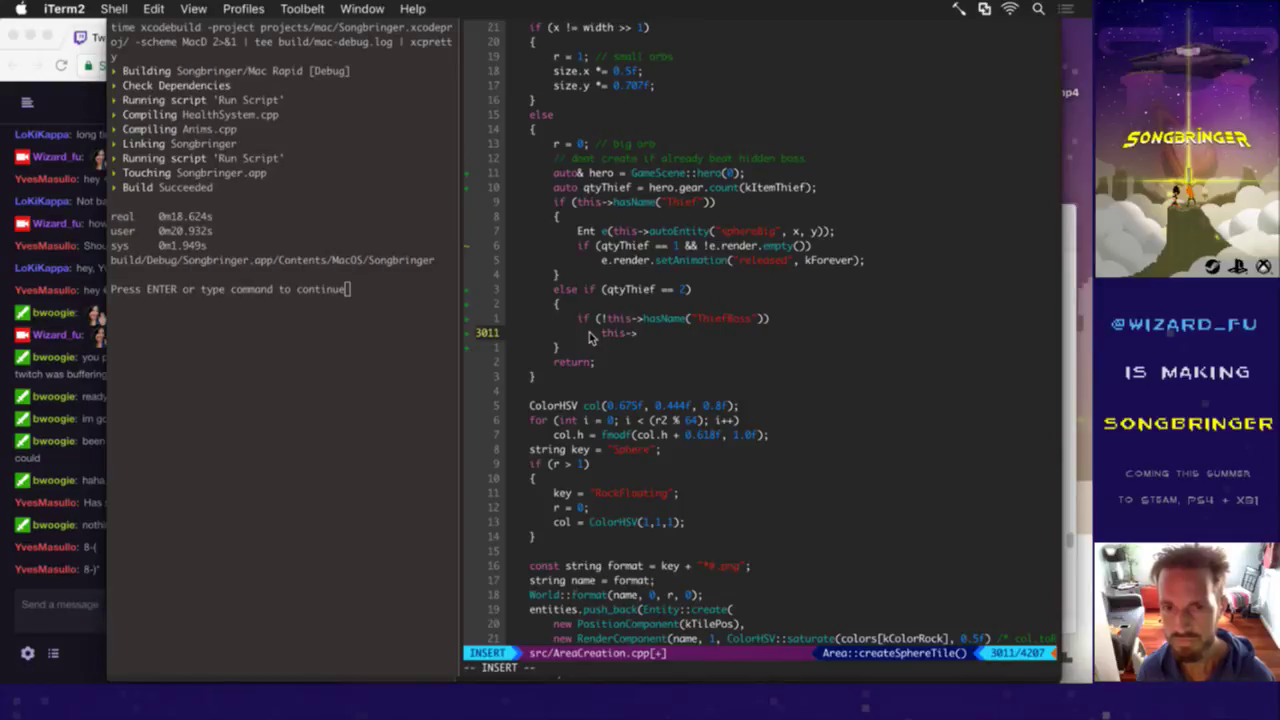
pyautogui.write('>addName')
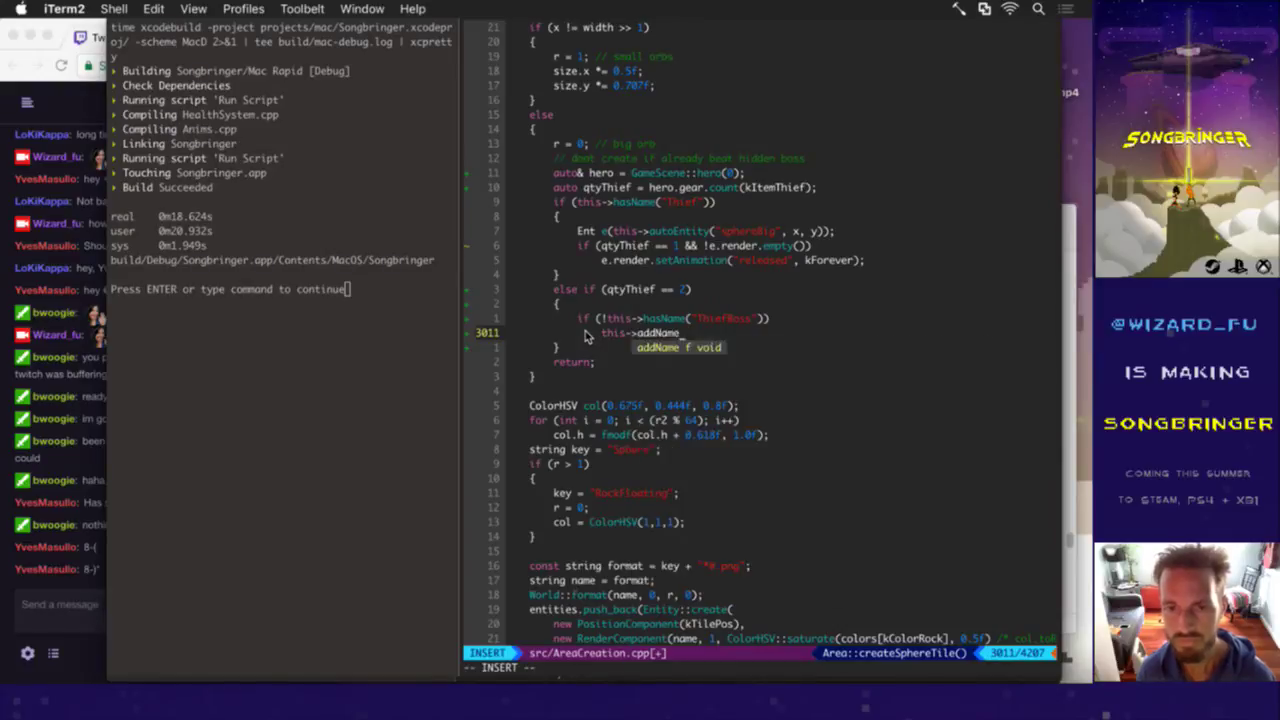
pyautogui.write('("')
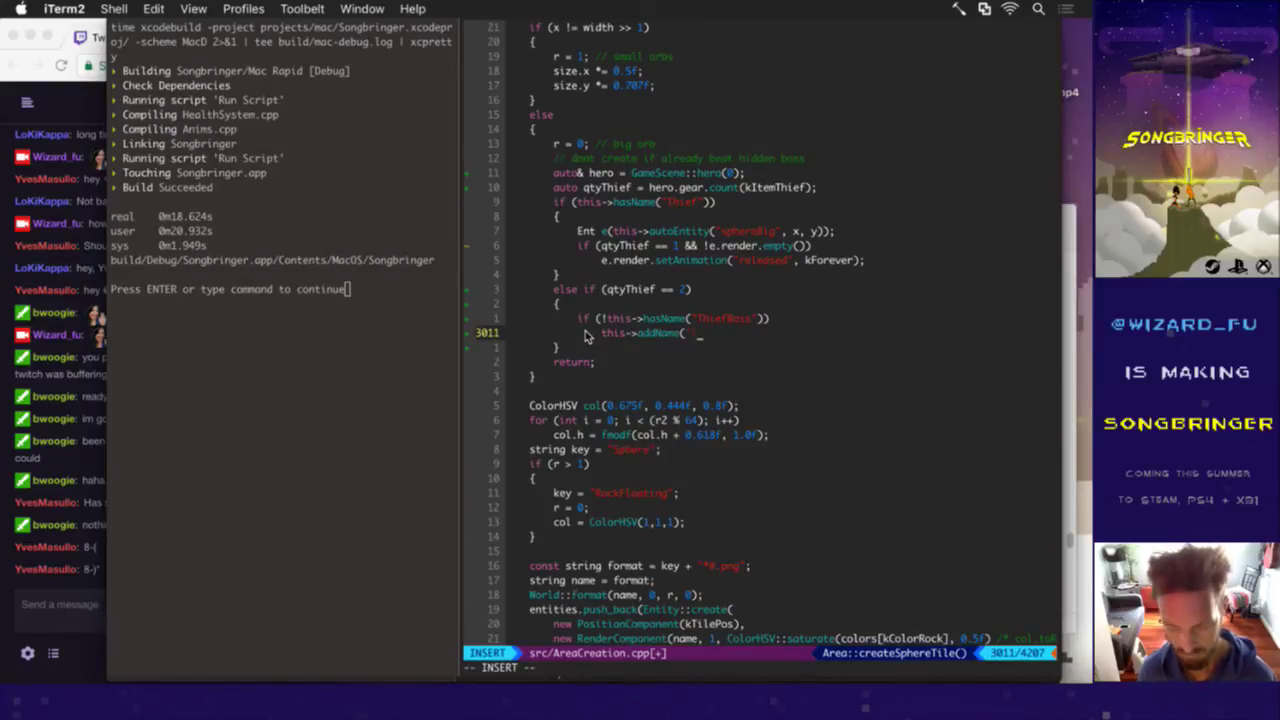
pyautogui.write('Thief')
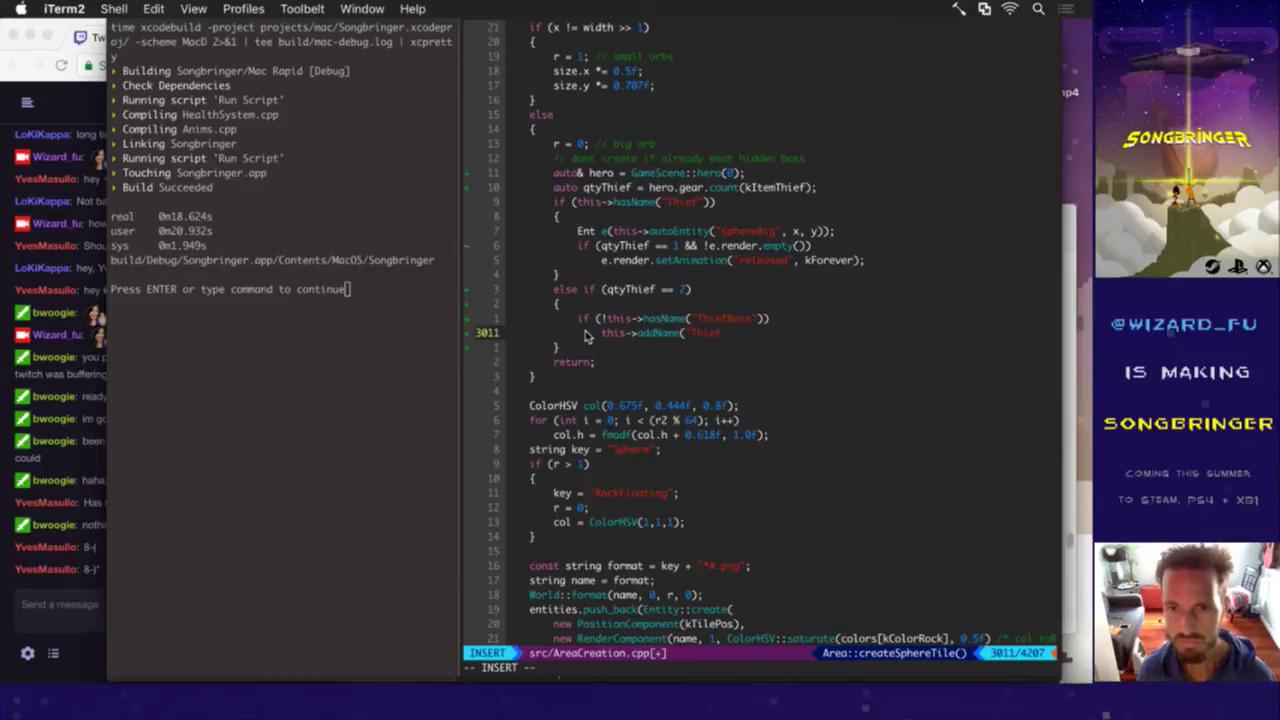
pyautogui.write('Boss");')
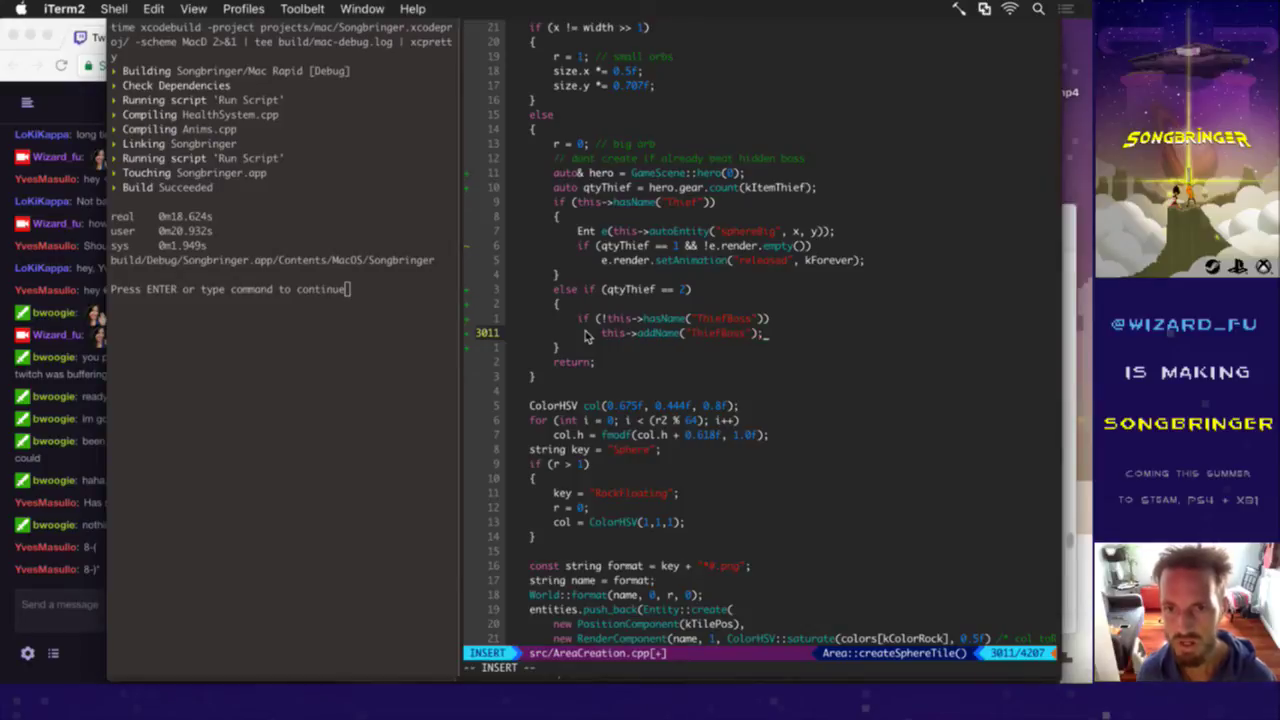
pyautogui.press('Escape')
pyautogui.write(':w')
pyautogui.press('Return')
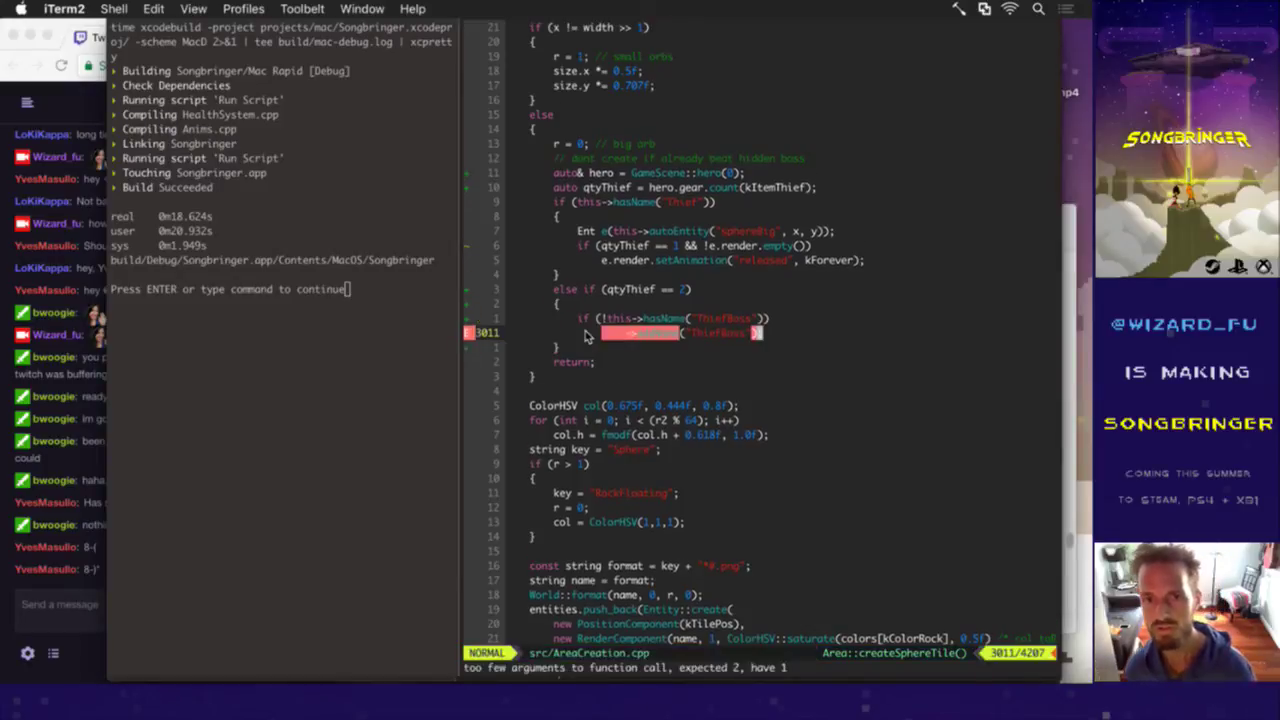
# Step: Examine the error on the addName("ThiefBoss") call and review the qtyThief branches in createSphereTile
pyautogui.press('h')
pyautogui.press('h')
pyautogui.press('h')
pyautogui.press('h')
pyautogui.press('h')
pyautogui.press('h')
pyautogui.press('h')
pyautogui.press('h')
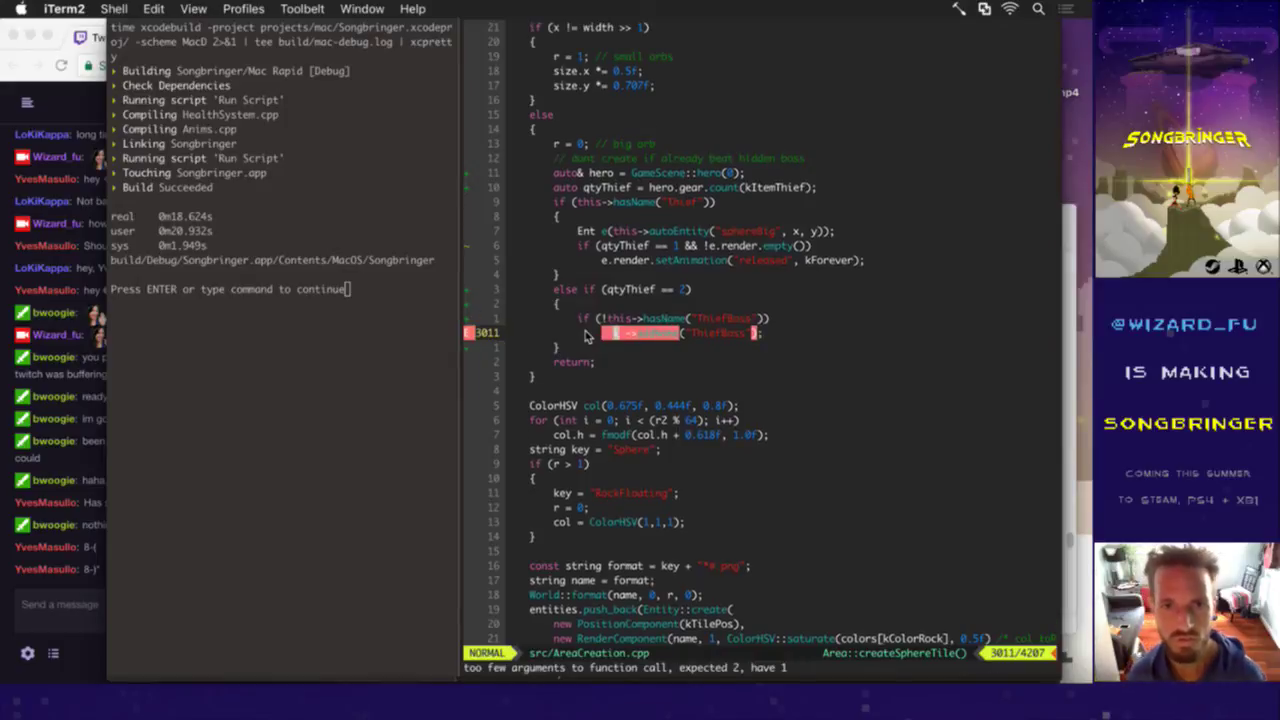
pyautogui.press('k')
pyautogui.press('k')
pyautogui.press('k')
pyautogui.press('k')
pyautogui.press('k')
pyautogui.press('k')
pyautogui.press('k')
pyautogui.press('j')
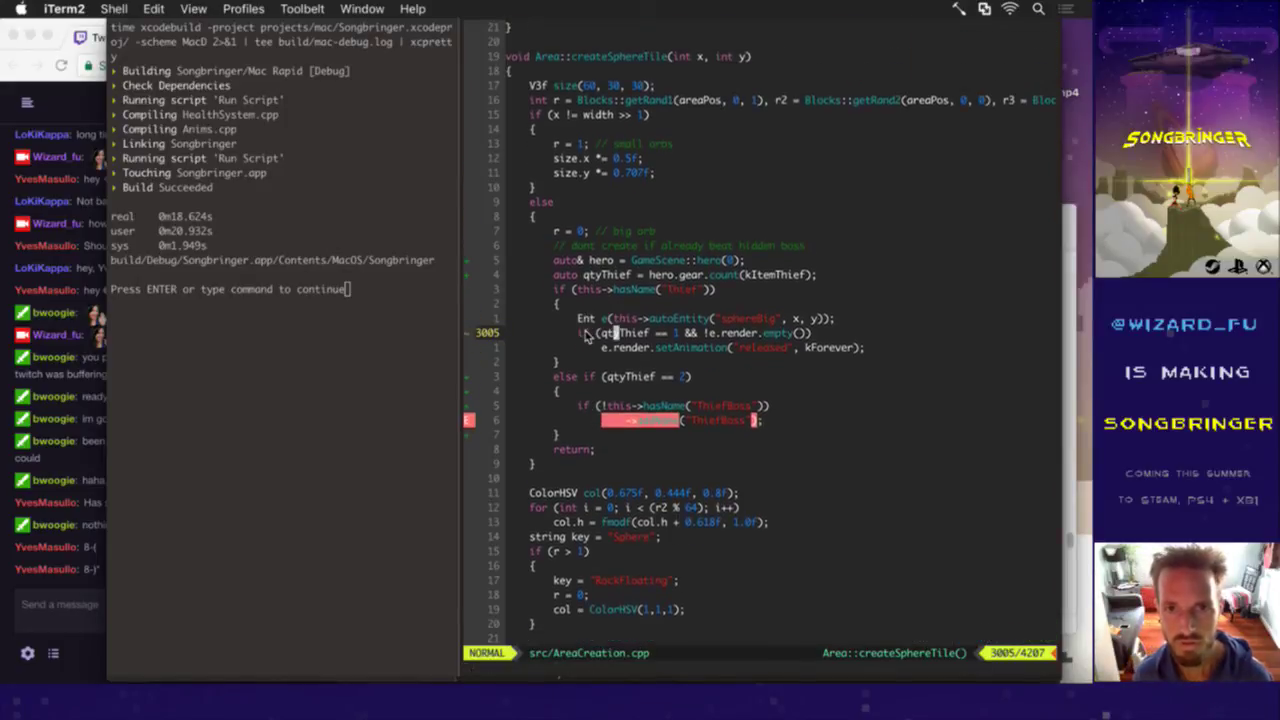
pyautogui.press('j')
pyautogui.press('j')
pyautogui.press('j')
pyautogui.press('j')
pyautogui.press('j')
pyautogui.press('j')
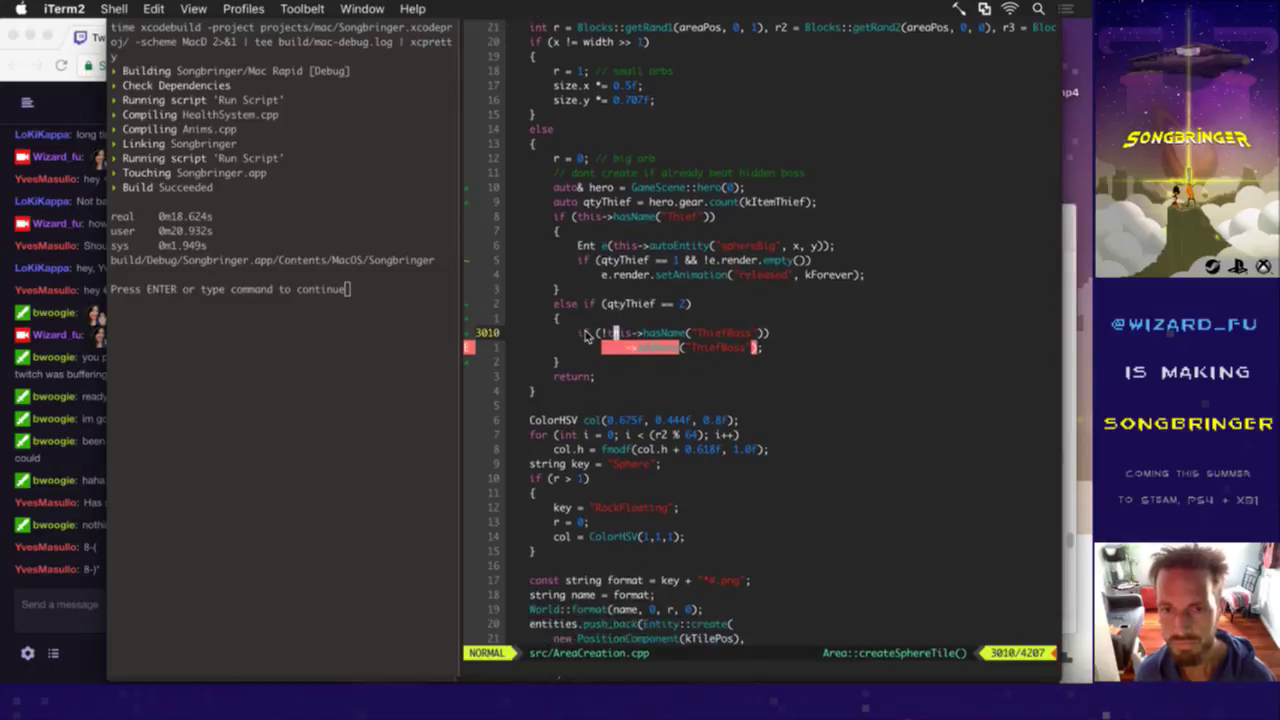
# Step: Add 1 as the second argument of the addName("ThiefBoss") call and save the file
pyautogui.press('h')
pyautogui.press('k')
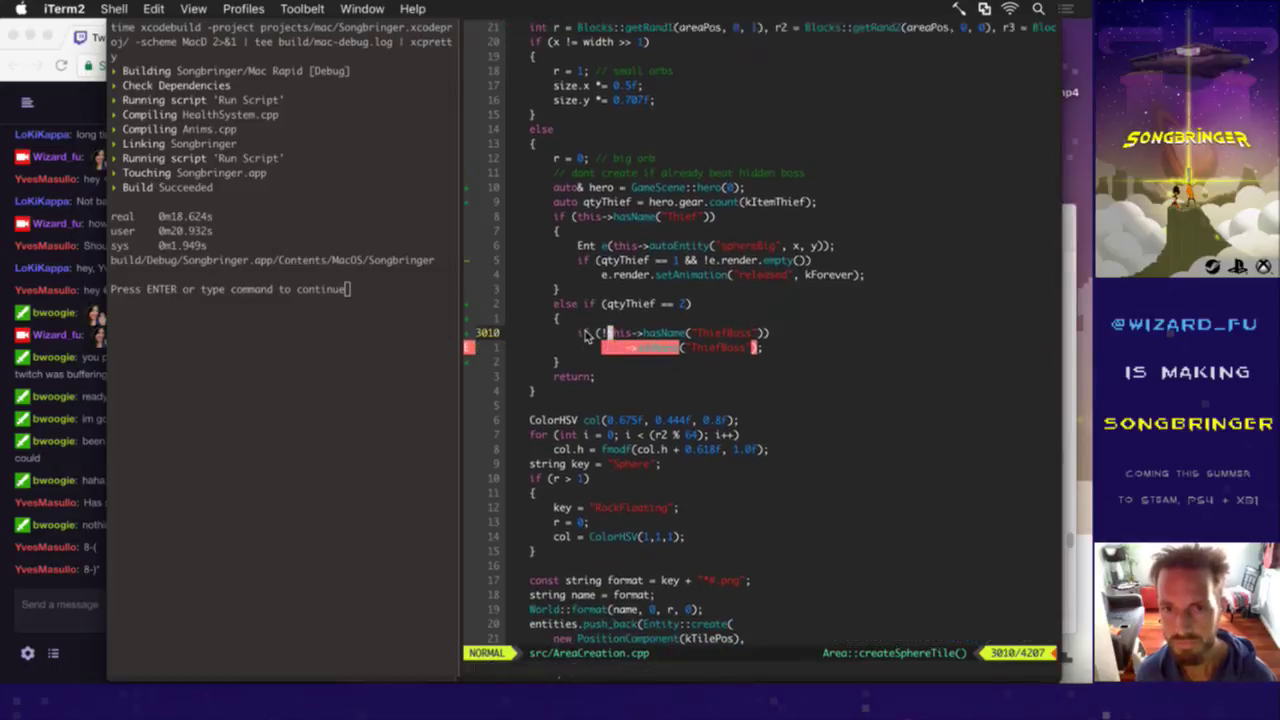
pyautogui.press('j')
pyautogui.press('l')
pyautogui.press('l')
pyautogui.press('l')
pyautogui.press('l')
pyautogui.press('l')
pyautogui.press('l')
pyautogui.press('l')
pyautogui.press('l')
pyautogui.press('l')
pyautogui.press('l')
pyautogui.press('l')
pyautogui.press('l')
pyautogui.press('l')
pyautogui.press('l')
pyautogui.press('l')
pyautogui.press('l')
pyautogui.press('l')
pyautogui.press('l')
pyautogui.press('l')
pyautogui.press('l')
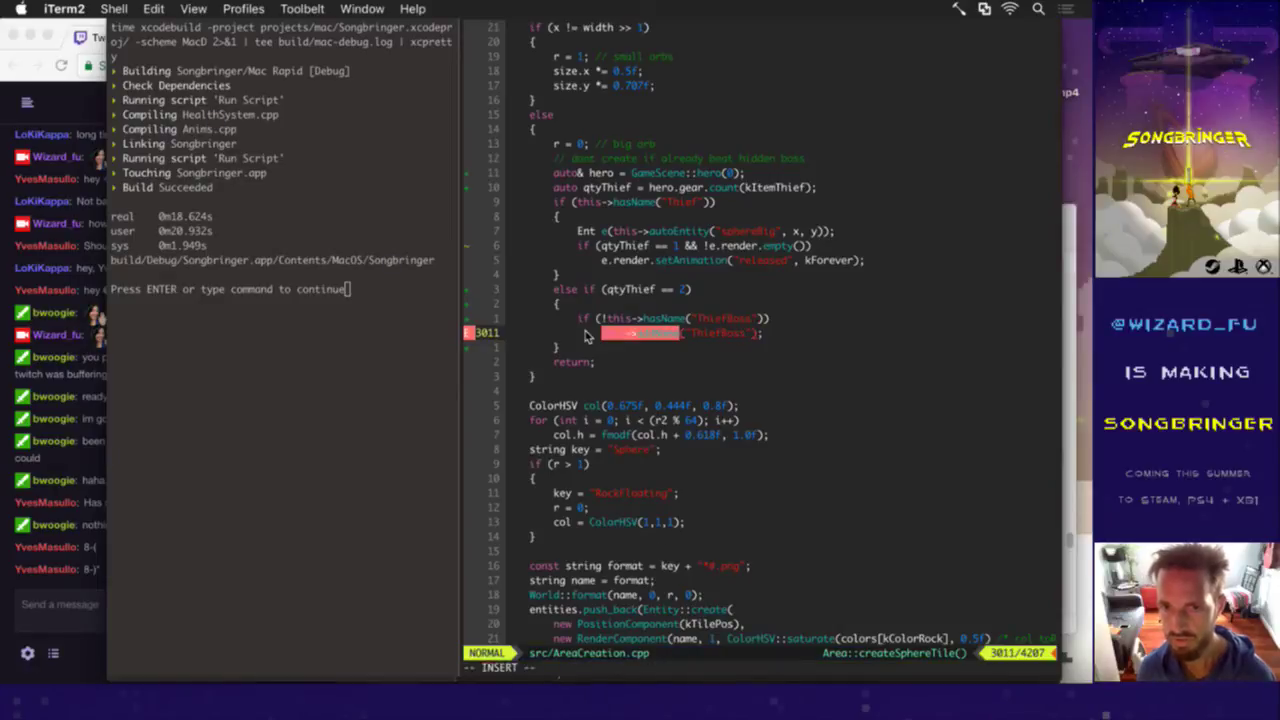
pyautogui.write('i, 1')
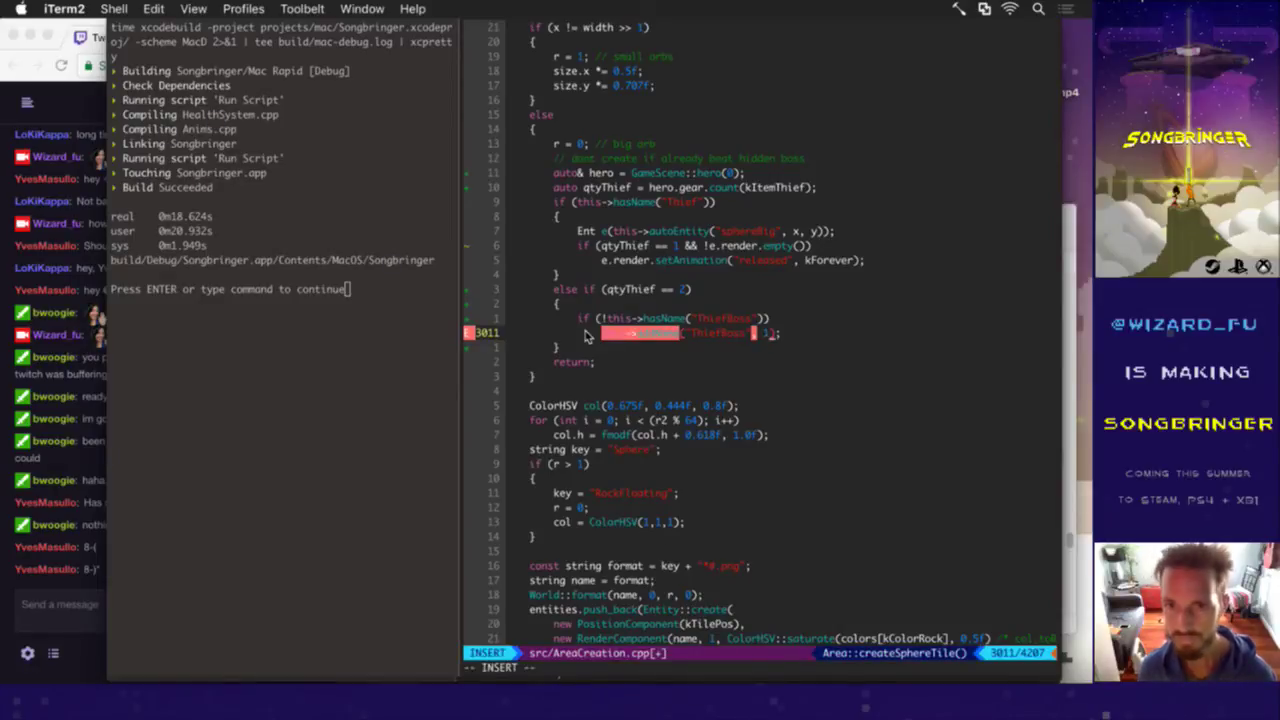
pyautogui.press('Escape')
pyautogui.write(':w')
pyautogui.press('Return')
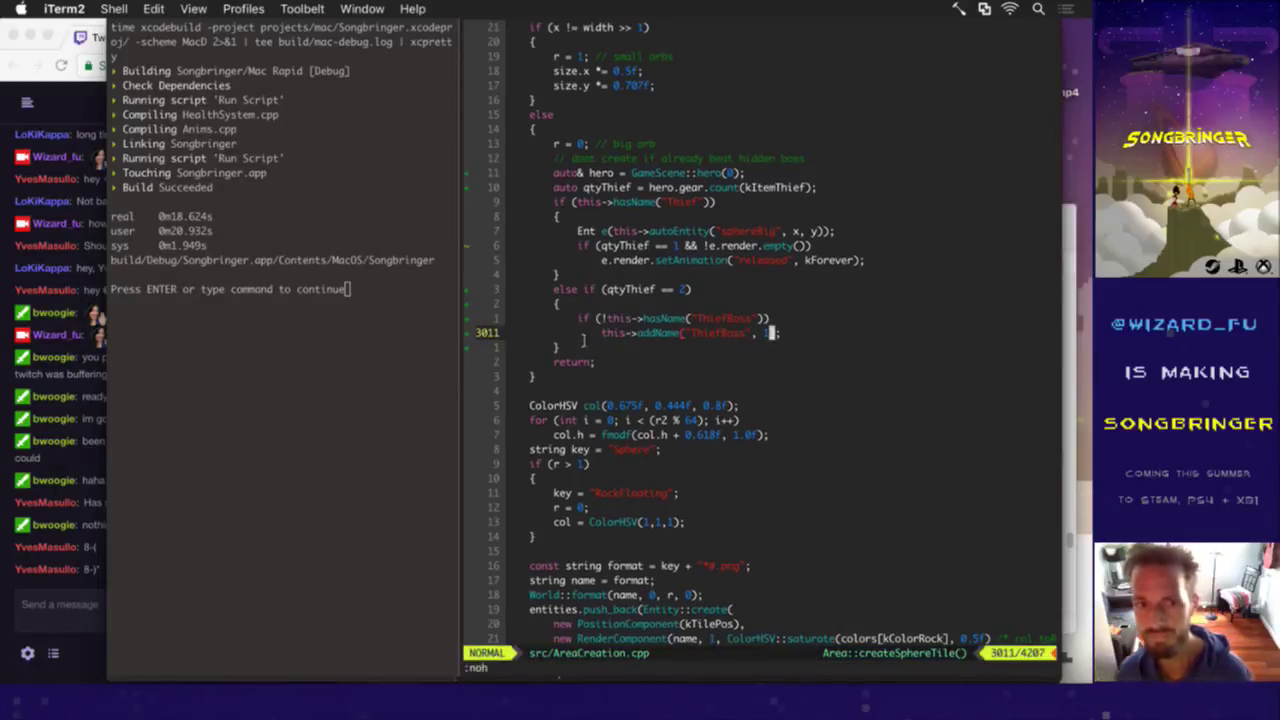
# Step: Build and run the game to playtest the sphere room, and quit it
pyautogui.press('super+b')
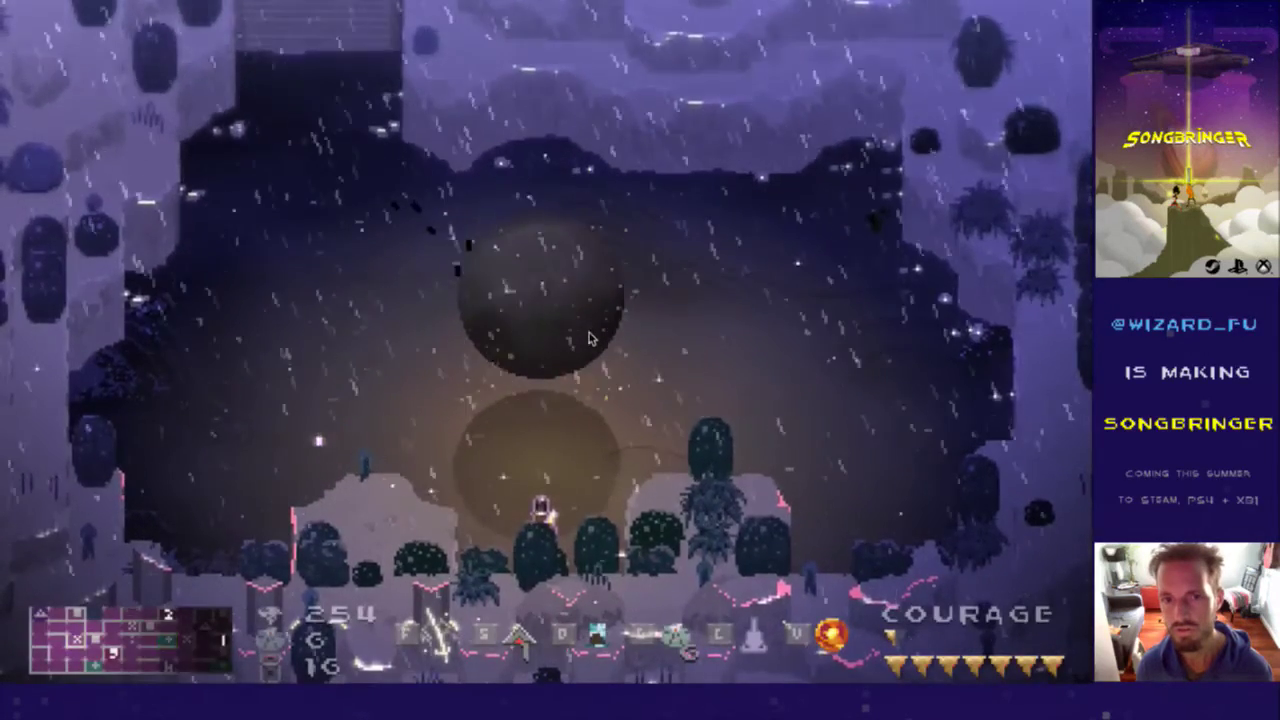
pyautogui.press('super+q')
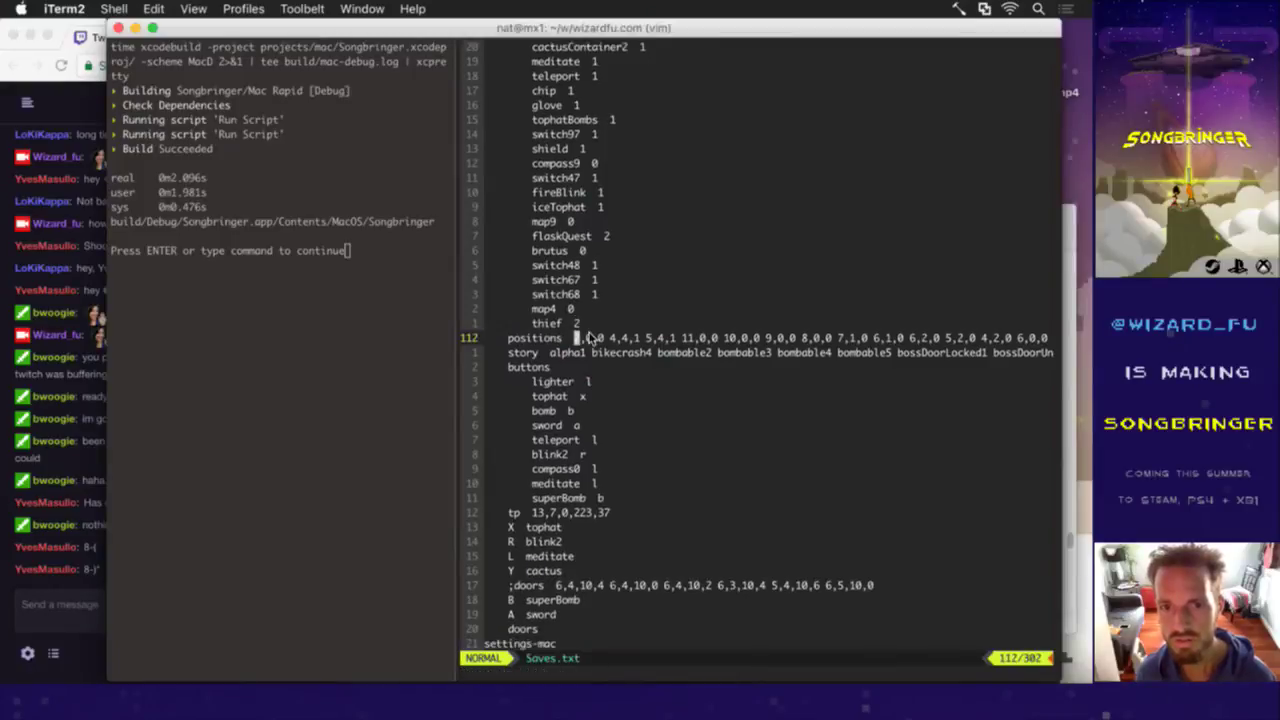
# Step: Open a new line below the thief entry in Saves.txt and return to AreaCreation.cpp with search highlighting cleared
pyautogui.write('Of')
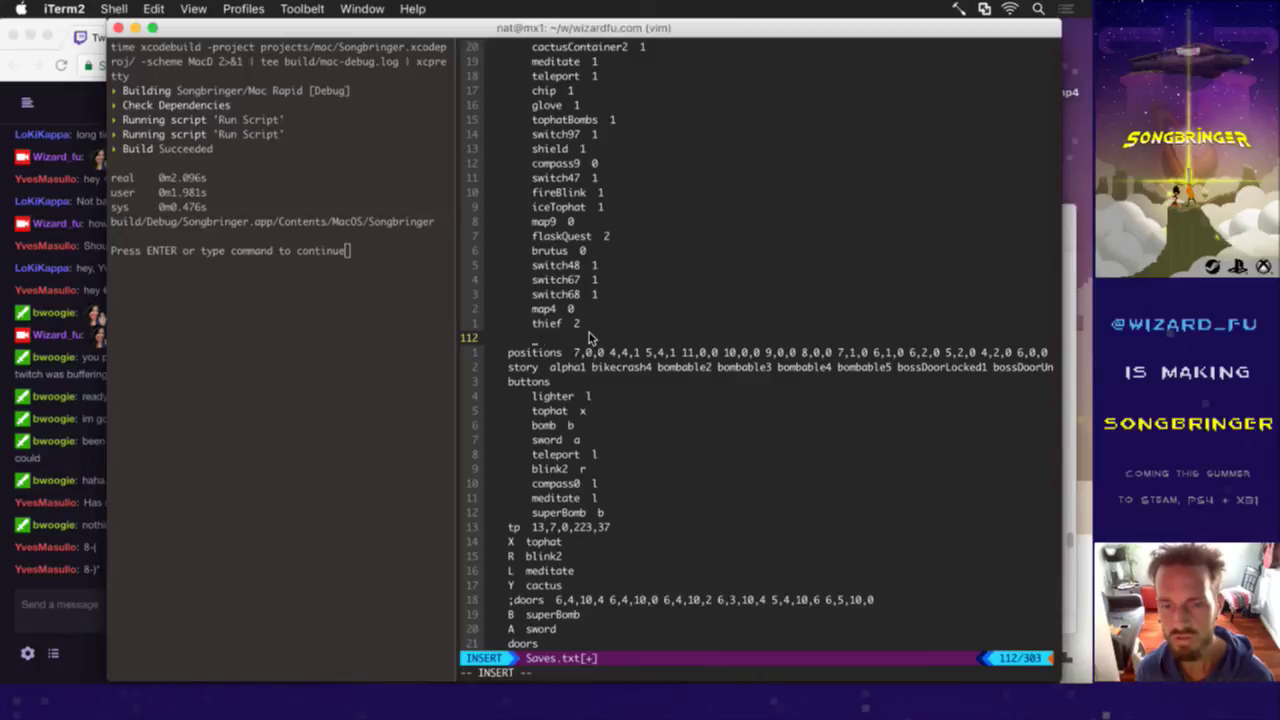
pyautogui.press('BackSpace')
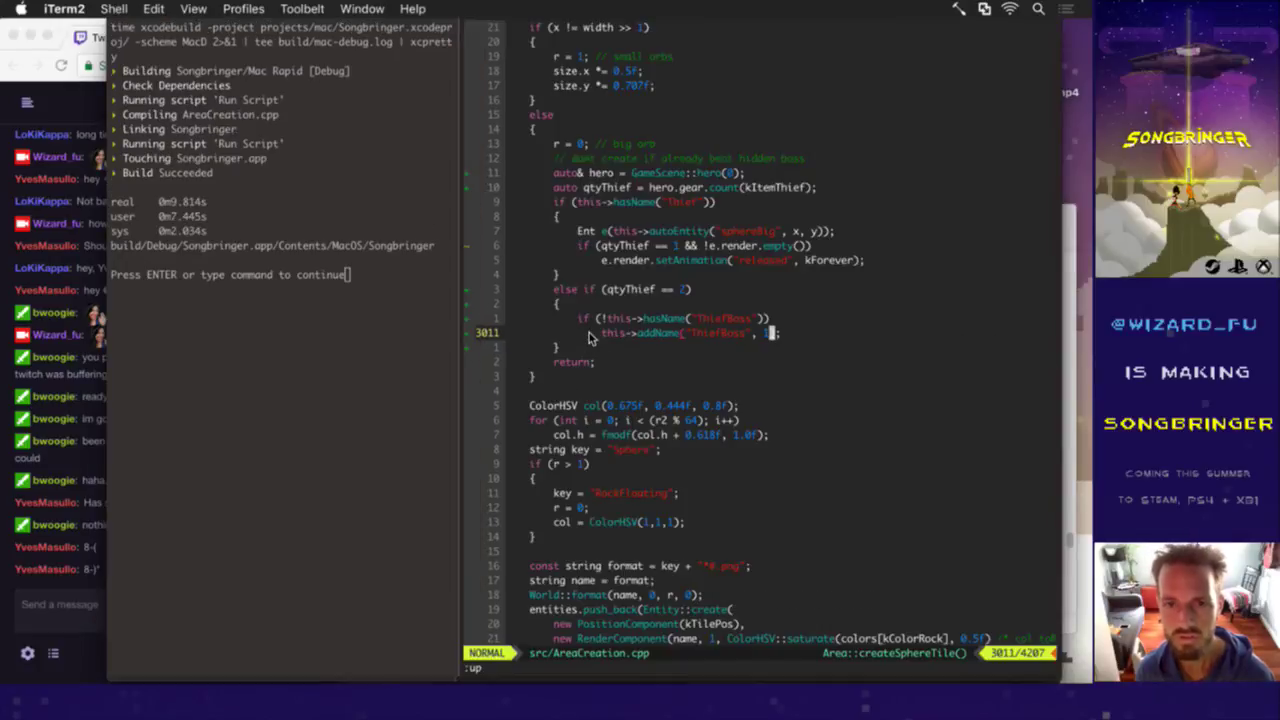
pyautogui.write(':noh')
pyautogui.press('Return')
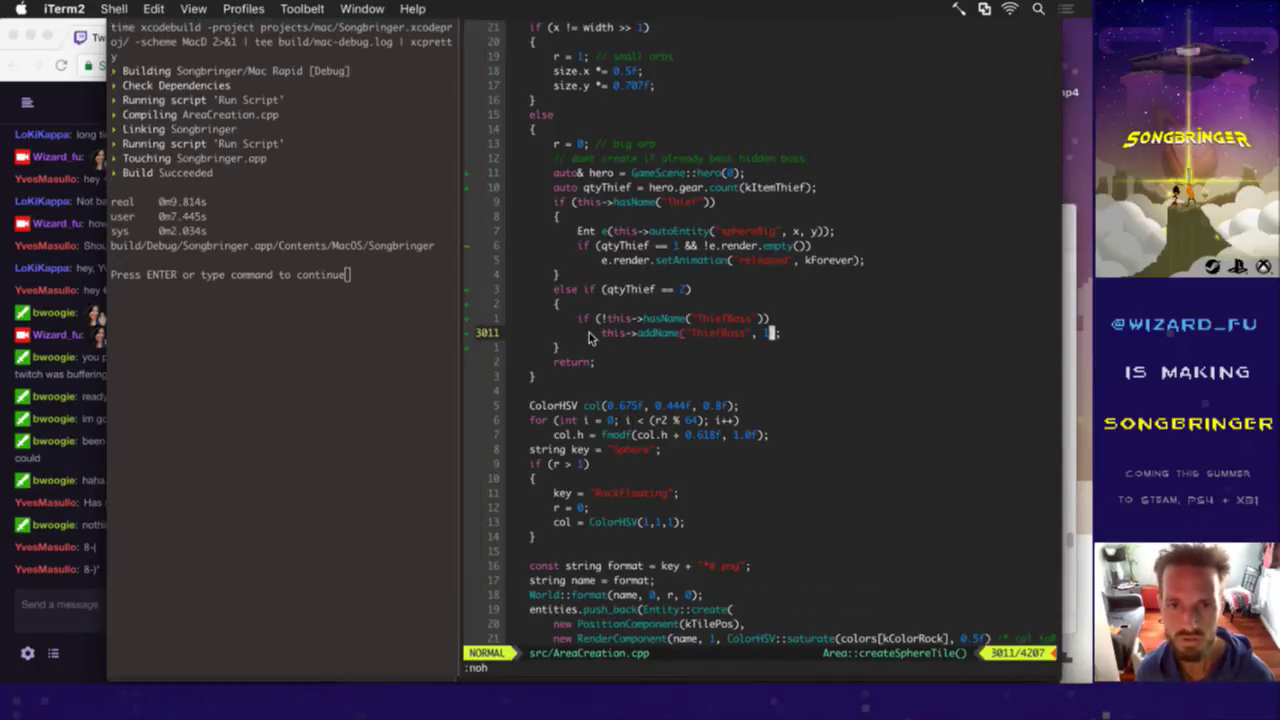
# Step: Search the src and data folders for flaskempty2, ignoring case
pyautogui.press('k')
pyautogui.press('k')
pyautogui.press('k')
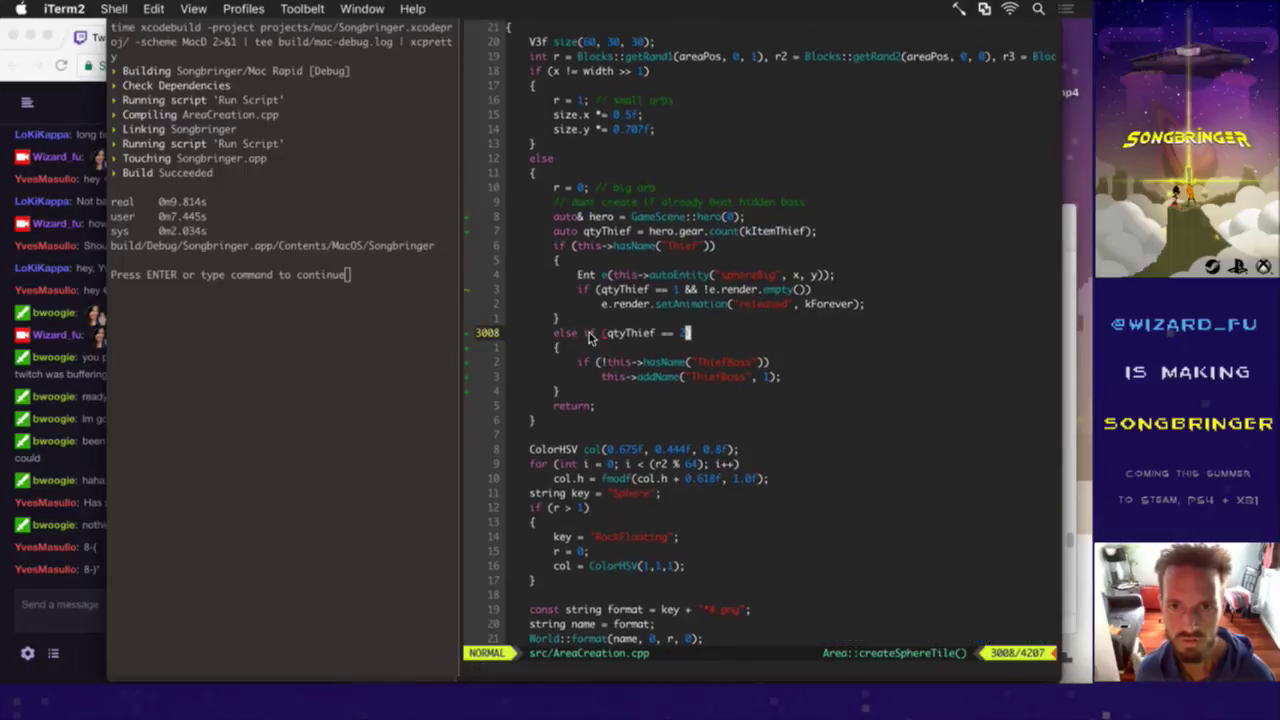
pyautogui.press('k')
pyautogui.press('k')
pyautogui.press('k')
pyautogui.press('k')
pyautogui.write(':MyGrep flaskempty')
pyautogui.press('Return')
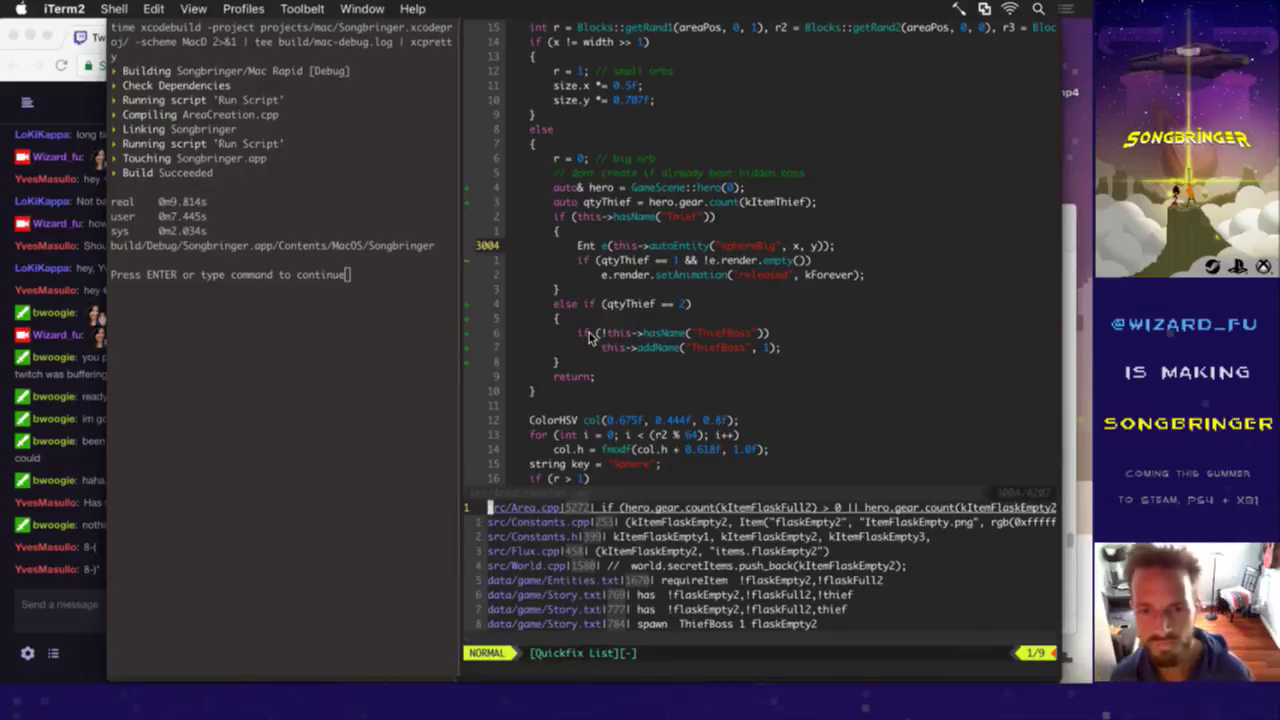
# Step: Review the flaskempty2 matches and open the one in src/Area.cpp that checks the hero's flask counts
pyautogui.press('j')
pyautogui.press('j')
pyautogui.press('j')
pyautogui.press('j')
pyautogui.press('j')
pyautogui.press('j')
pyautogui.press('j')
pyautogui.press('j')
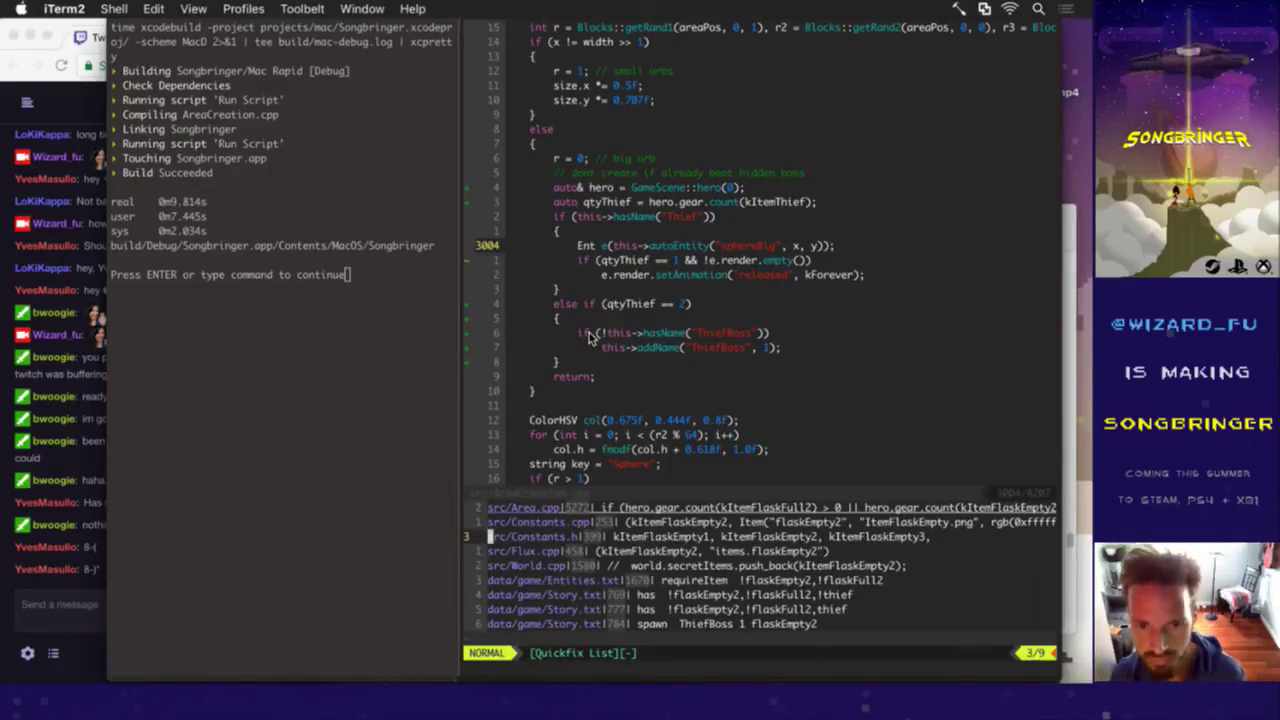
pyautogui.press('k')
pyautogui.press('k')
pyautogui.press('k')
pyautogui.press('k')
pyautogui.press('k')
pyautogui.press('k')
pyautogui.press('k')
pyautogui.press('k')
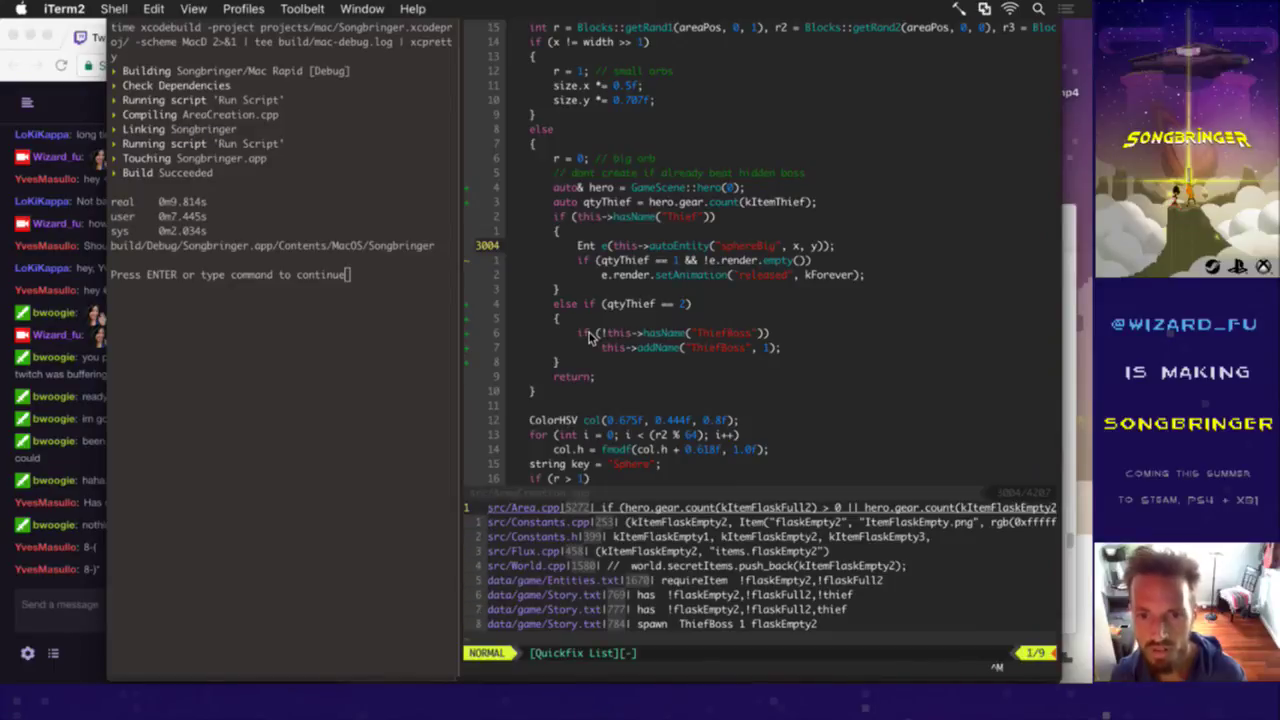
pyautogui.press('Return')
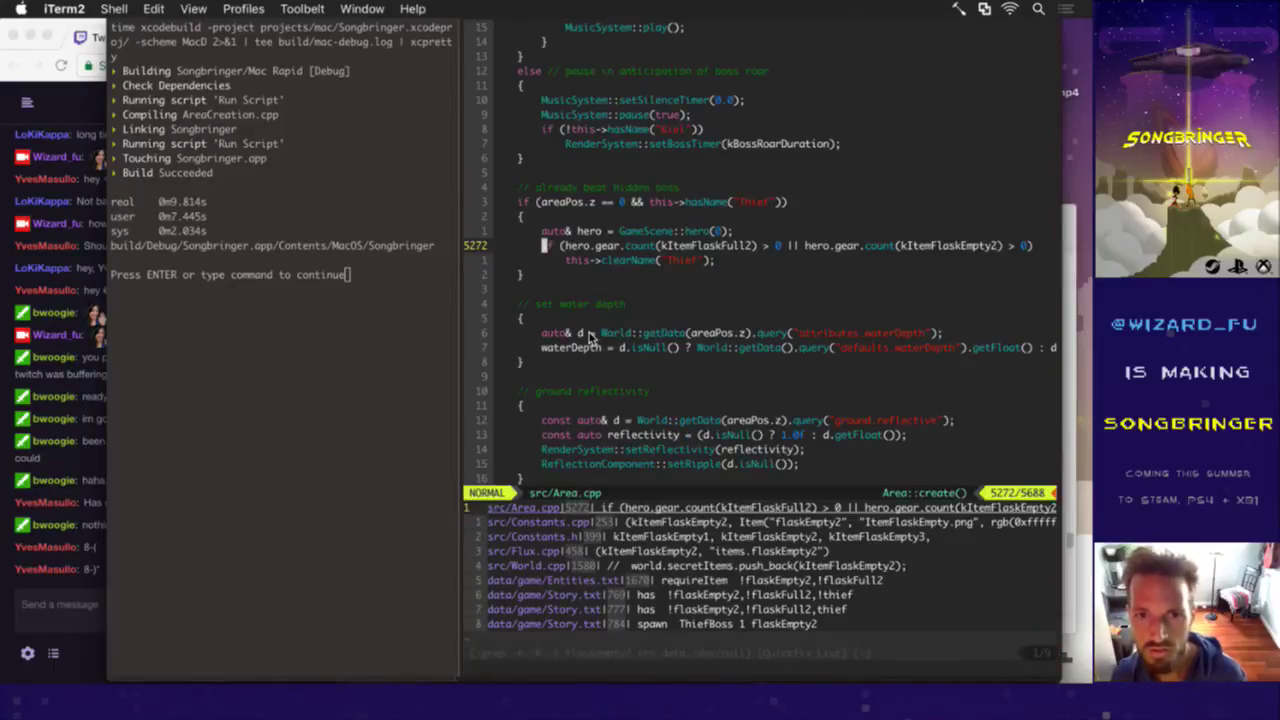
# Step: Examine the "already beat hidden boss" block and the surrounding code in Area::create
pyautogui.press('k')
pyautogui.press('k')
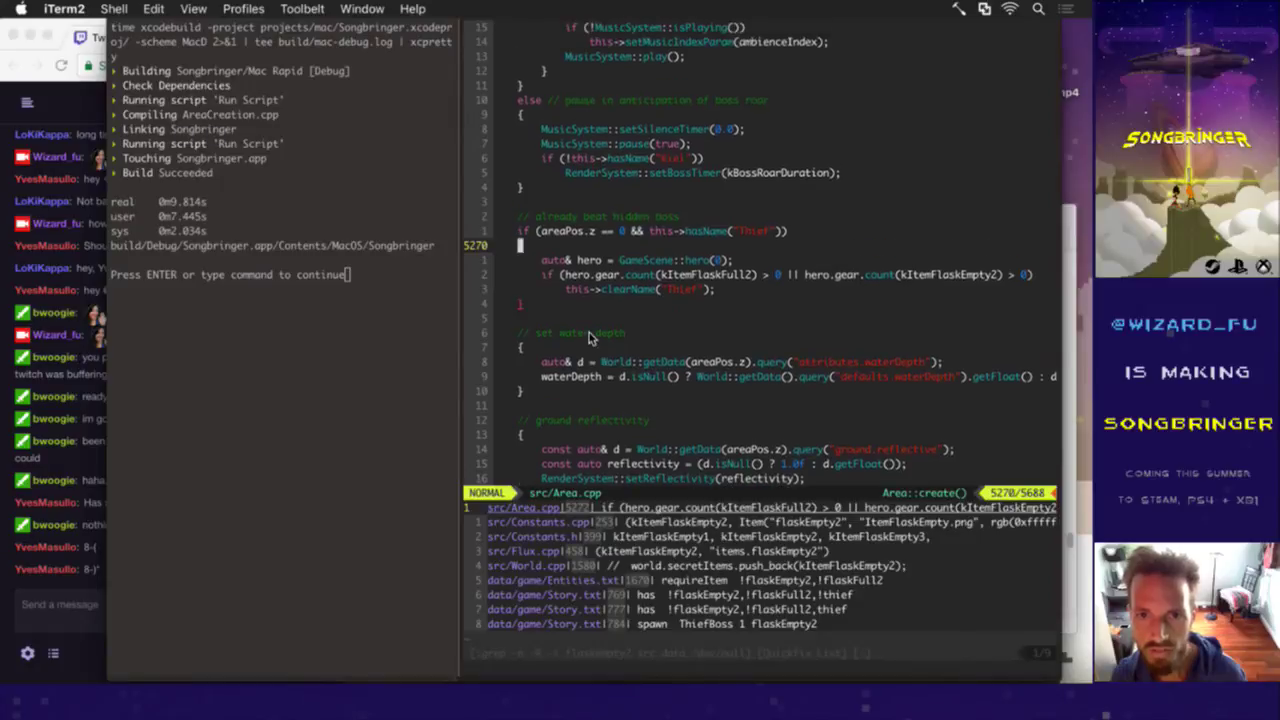
pyautogui.press('k')
pyautogui.press('k')
pyautogui.press('k')
pyautogui.press('k')
pyautogui.press('k')
pyautogui.press('k')
pyautogui.press('k')
pyautogui.press('k')
pyautogui.press('k')
pyautogui.press('k')
pyautogui.press('k')
pyautogui.press('k')
pyautogui.press('k')
pyautogui.press('k')
pyautogui.press('k')
pyautogui.press('k')
pyautogui.press('k')
pyautogui.press('k')
pyautogui.press('k')
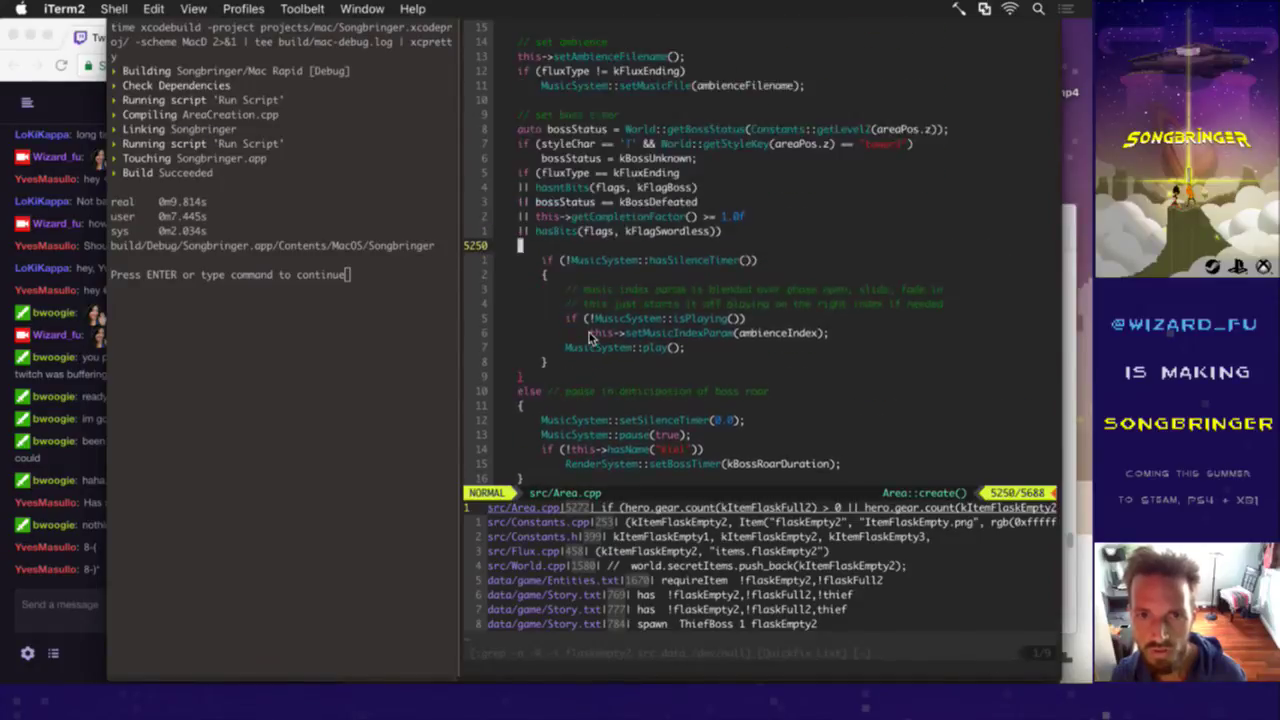
pyautogui.press('j')
pyautogui.press('j')
pyautogui.press('j')
pyautogui.press('j')
pyautogui.press('j')
pyautogui.press('j')
pyautogui.press('j')
pyautogui.press('j')
pyautogui.press('j')
pyautogui.press('j')
pyautogui.press('j')
pyautogui.press('j')
pyautogui.press('j')
pyautogui.press('j')
pyautogui.press('j')
pyautogui.press('j')
pyautogui.press('j')
pyautogui.press('j')
pyautogui.press('j')
pyautogui.press('j')
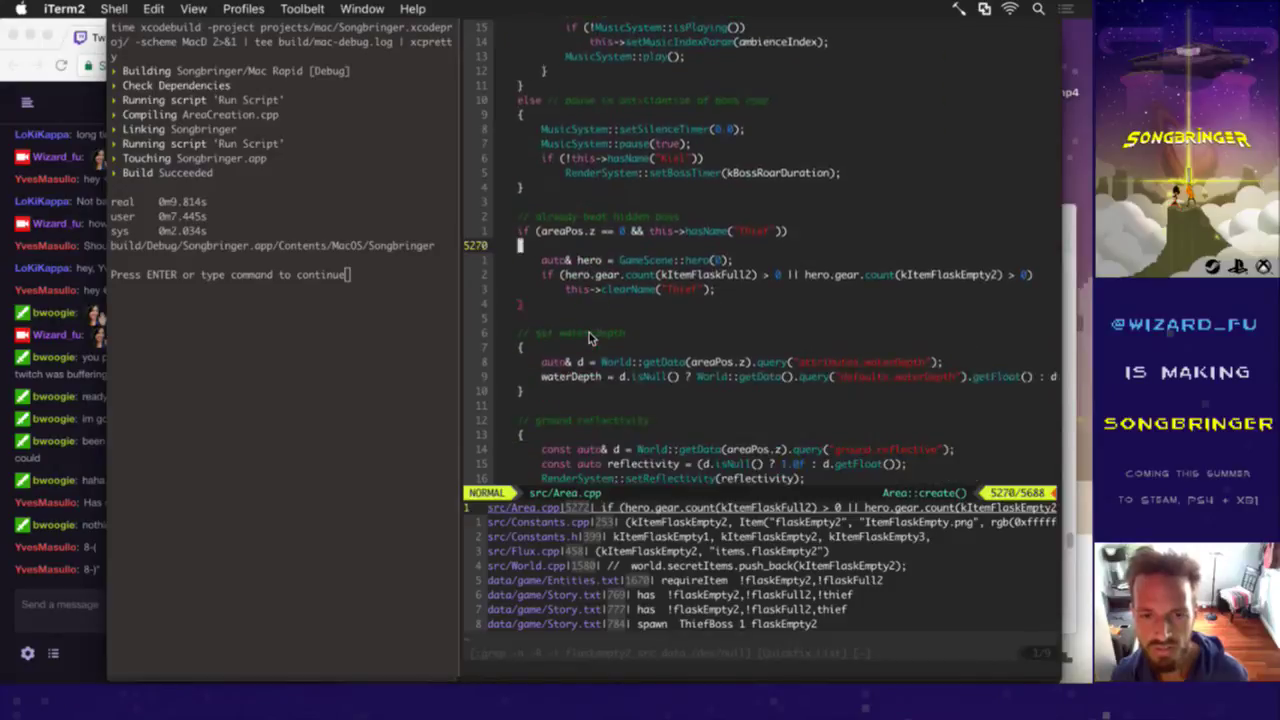
pyautogui.press('j')
pyautogui.press('j')
pyautogui.press('j')
pyautogui.press('j')
pyautogui.press('j')
pyautogui.press('j')
pyautogui.press('j')
pyautogui.press('j')
pyautogui.press('j')
pyautogui.press('j')
pyautogui.press('j')
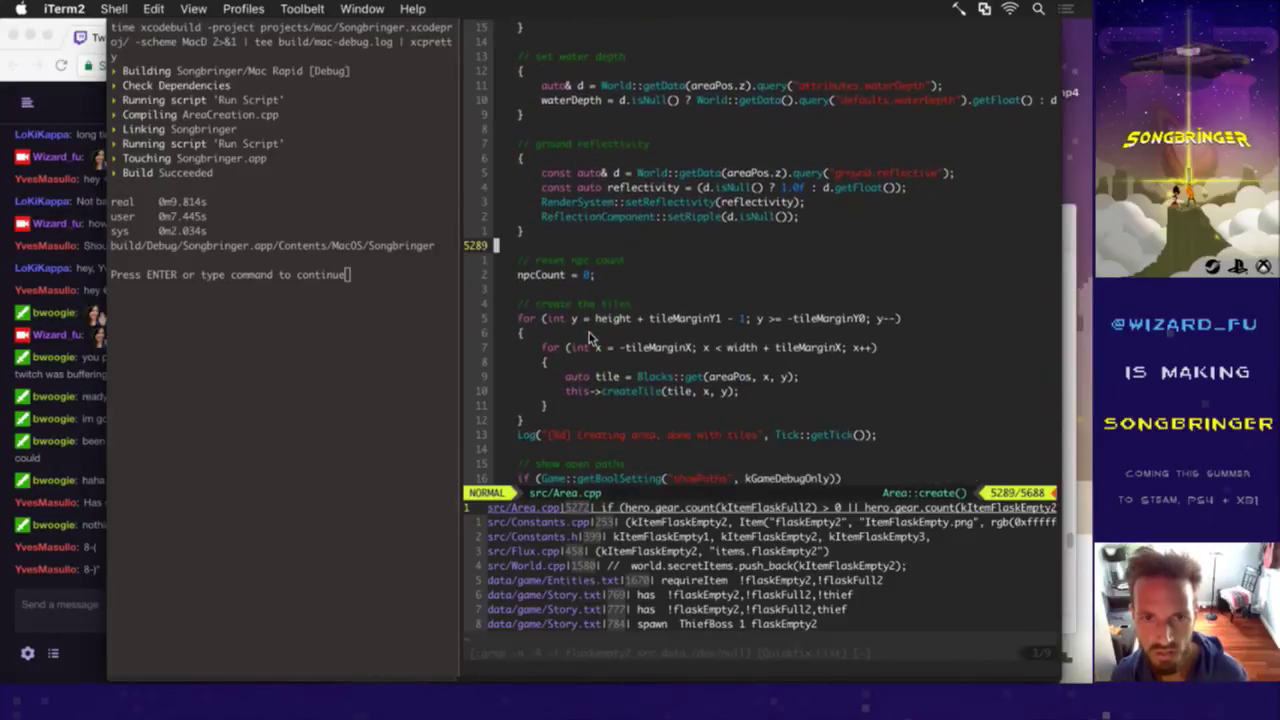
pyautogui.press('k')
pyautogui.press('k')
pyautogui.press('k')
pyautogui.press('k')
pyautogui.press('k')
pyautogui.press('k')
pyautogui.press('k')
pyautogui.press('k')
pyautogui.press('k')
pyautogui.press('k')
pyautogui.press('k')
pyautogui.press('k')
pyautogui.press('k')
pyautogui.press('k')
pyautogui.press('k')
pyautogui.press('k')
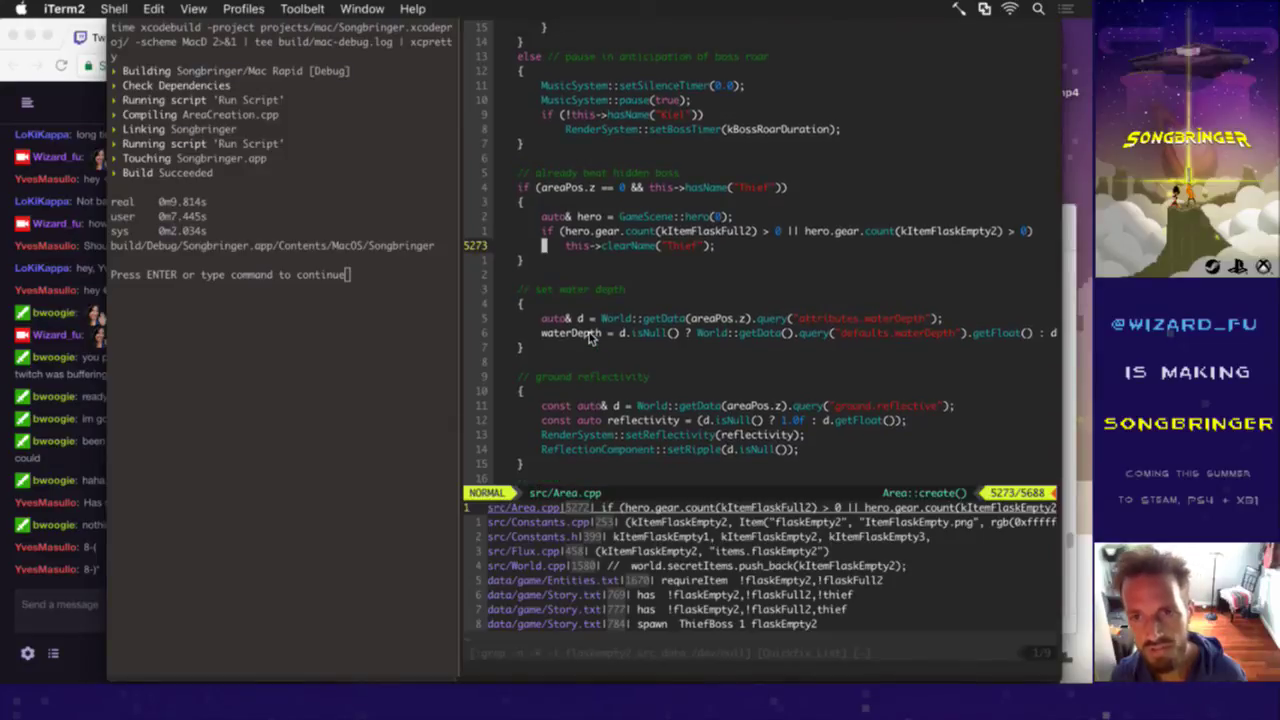
# Step: Close Area.cpp and the search results and return to the hasName("Thief") condition in createSphereTile
pyautogui.write(':bd')
pyautogui.press('Return')
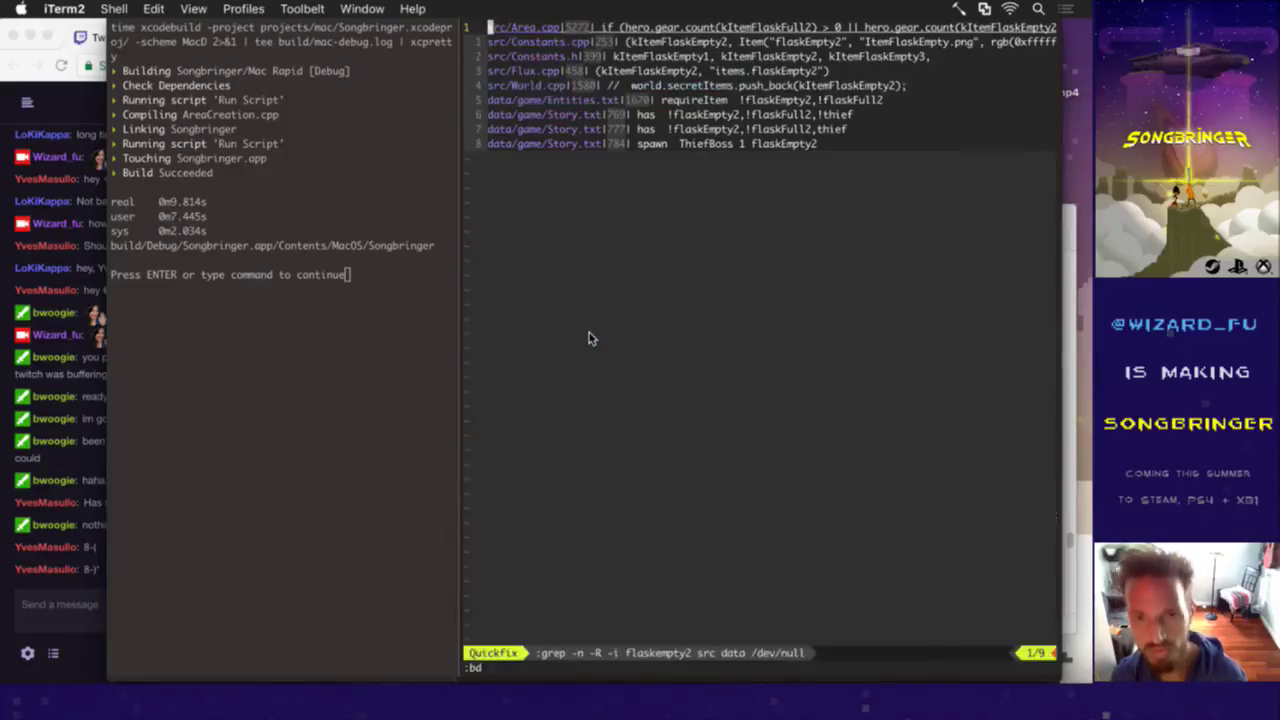
pyautogui.press('Return')
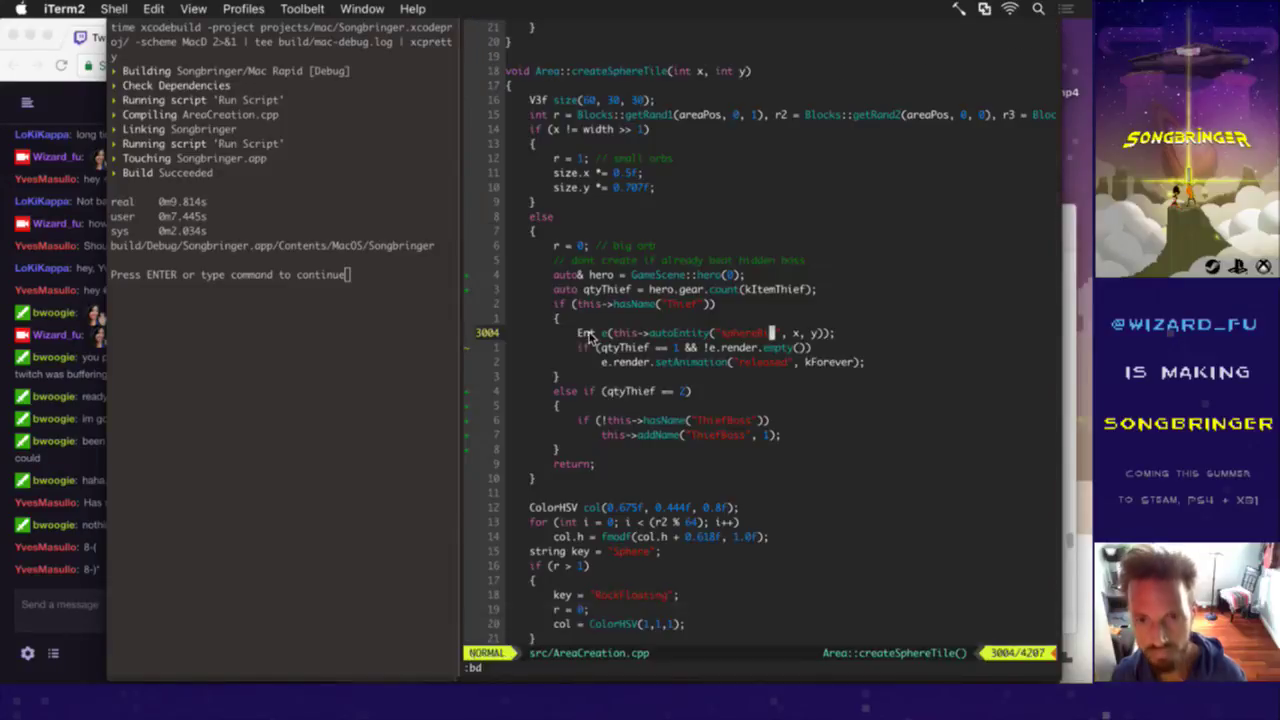
pyautogui.press('j')
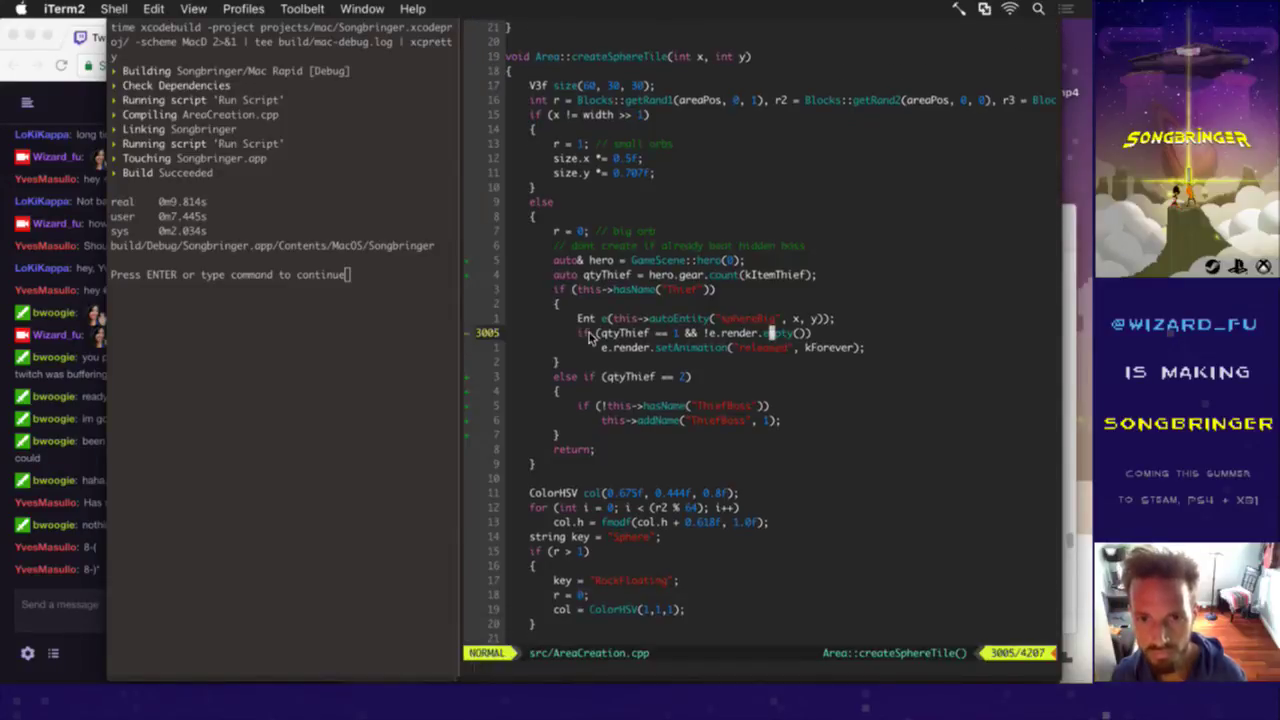
pyautogui.press('k')
pyautogui.press('k')
pyautogui.press('k')
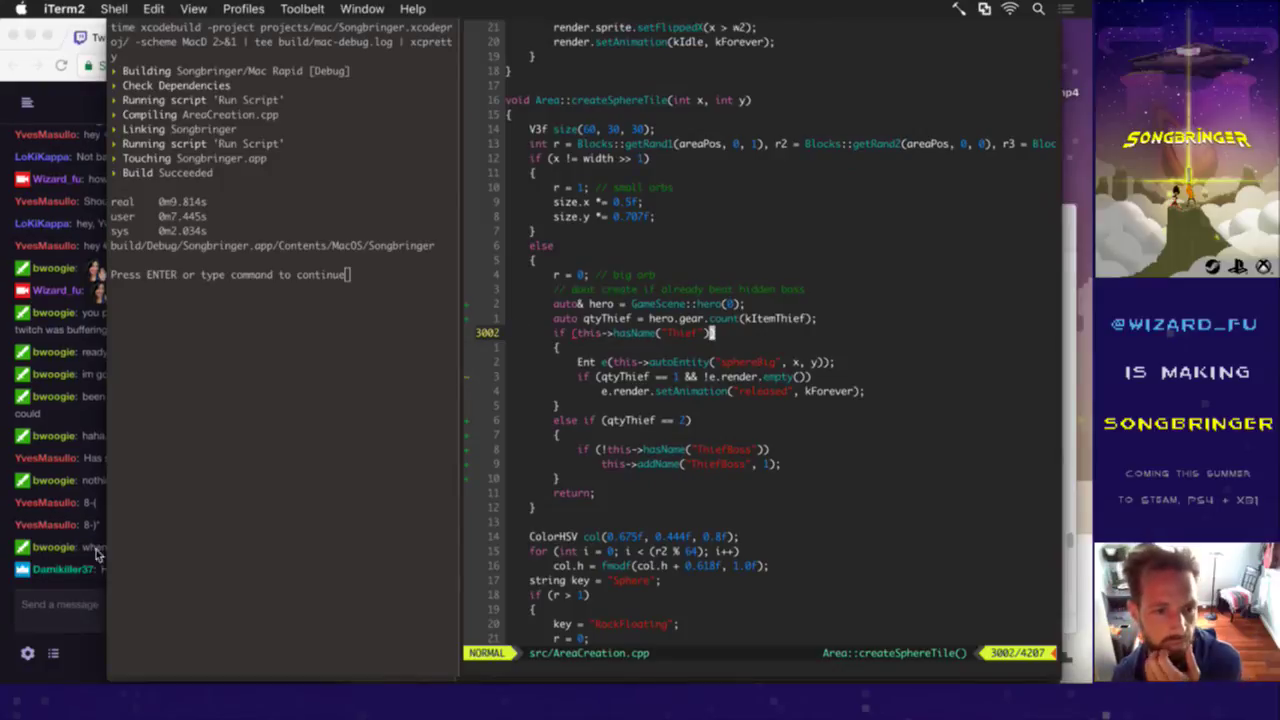
# Step: Switch to the Twitch chat in Chrome, read the latest messages, and return to the code in iTerm2
pyautogui.click(100, 563)
pyautogui.moveTo(97, 548); pyautogui.dragTo(150, 546)
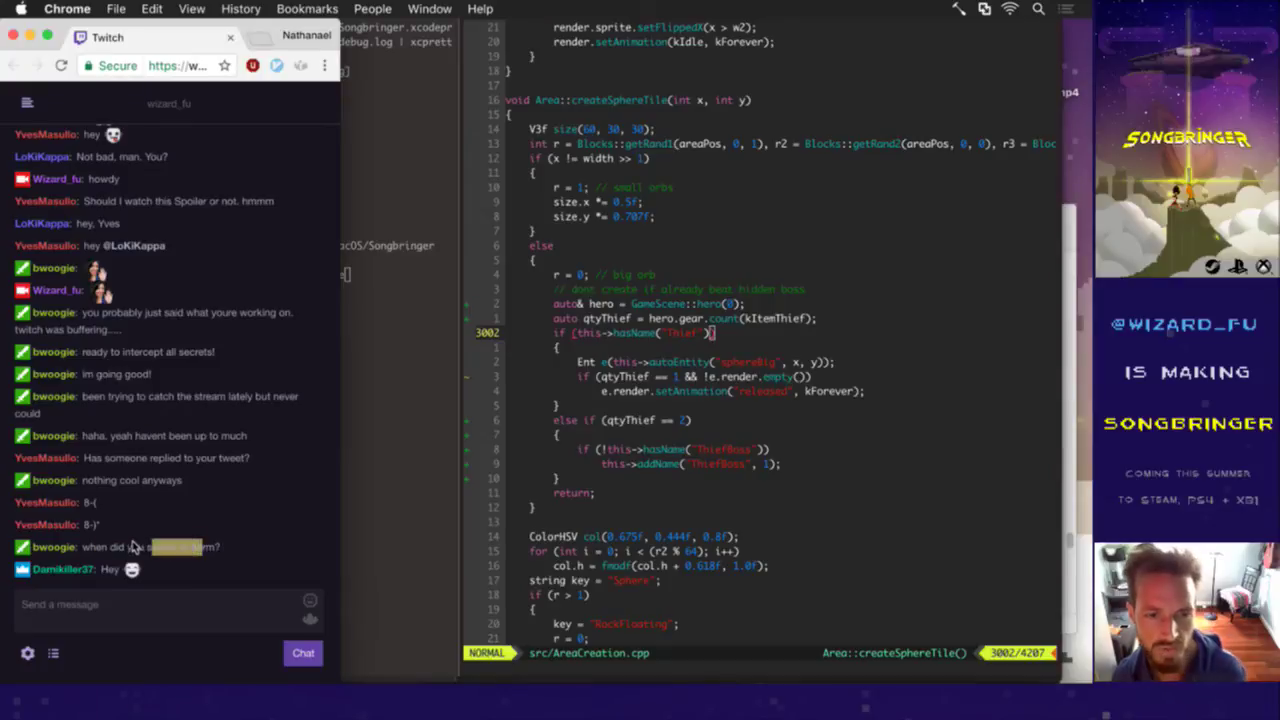
pyautogui.click(152, 508)
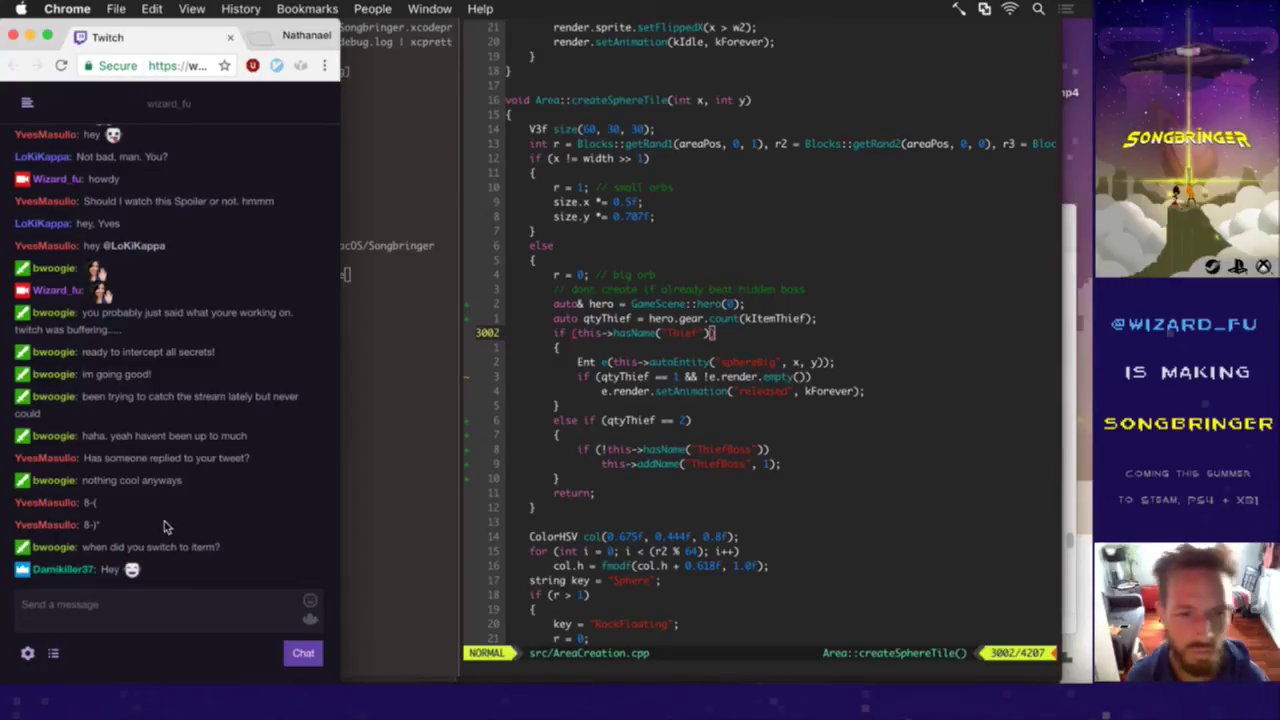
pyautogui.click(718, 440)
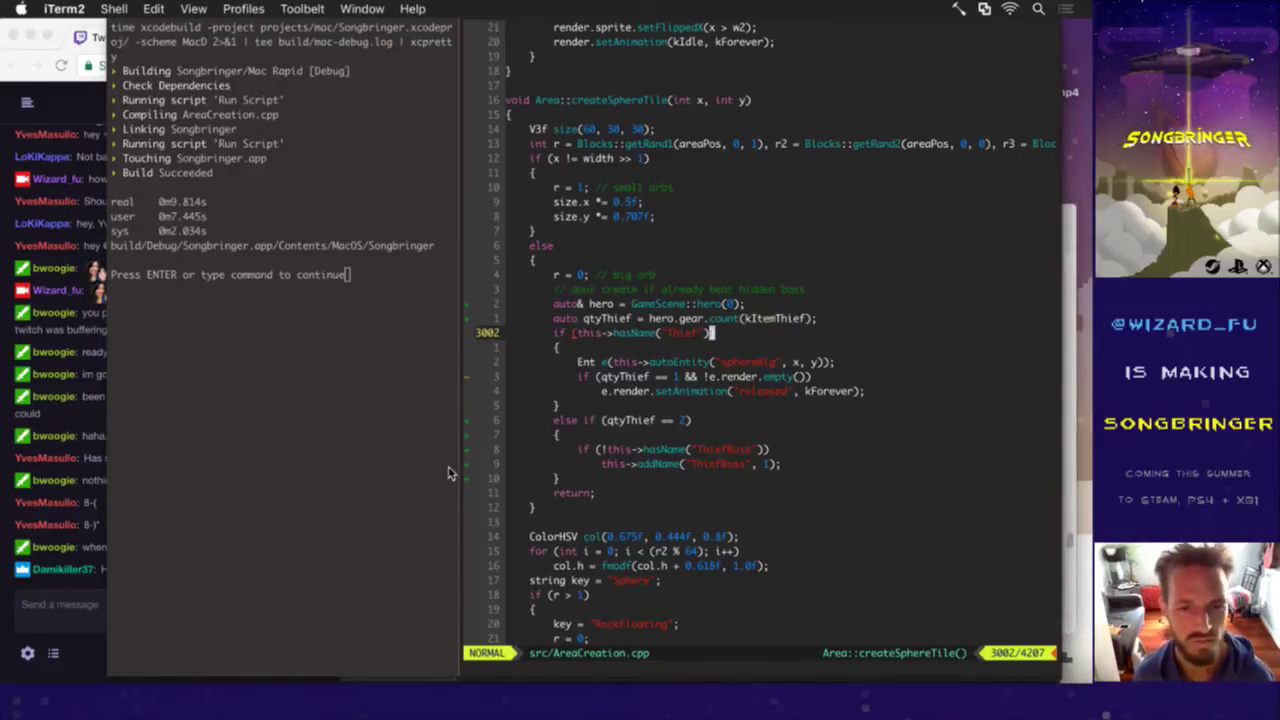
pyautogui.click(102, 550)
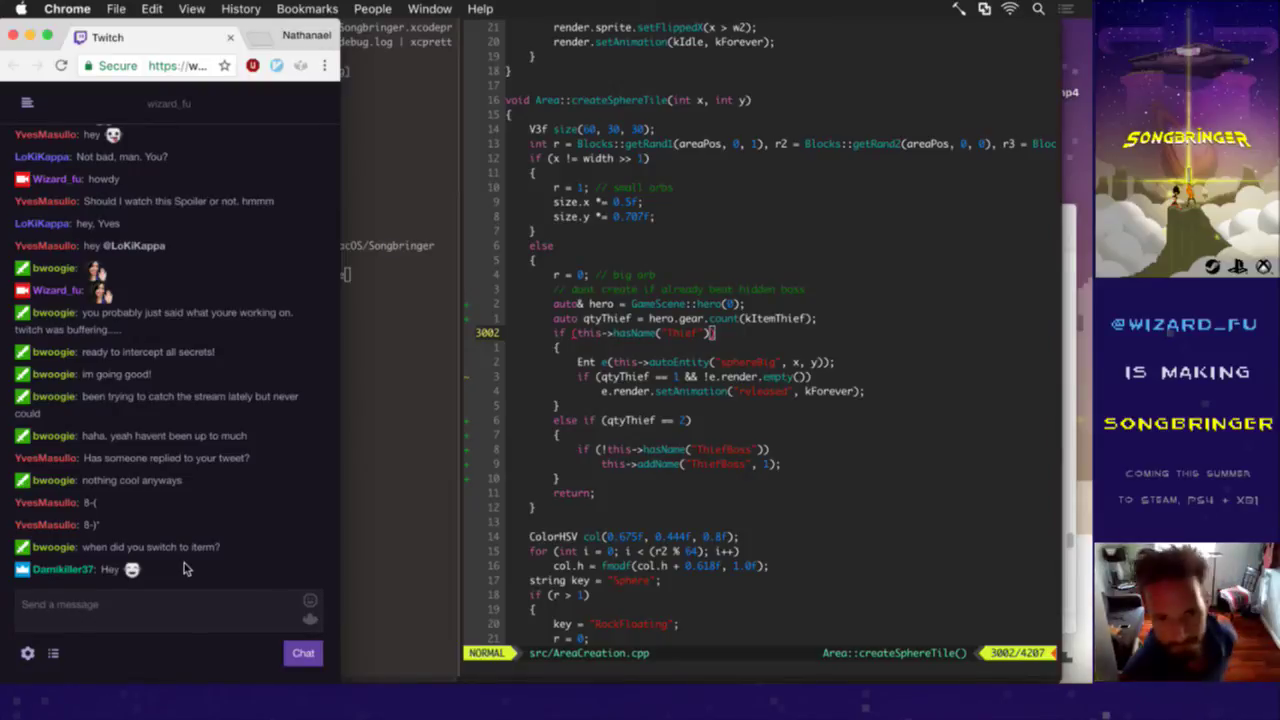
pyautogui.click(537, 484)
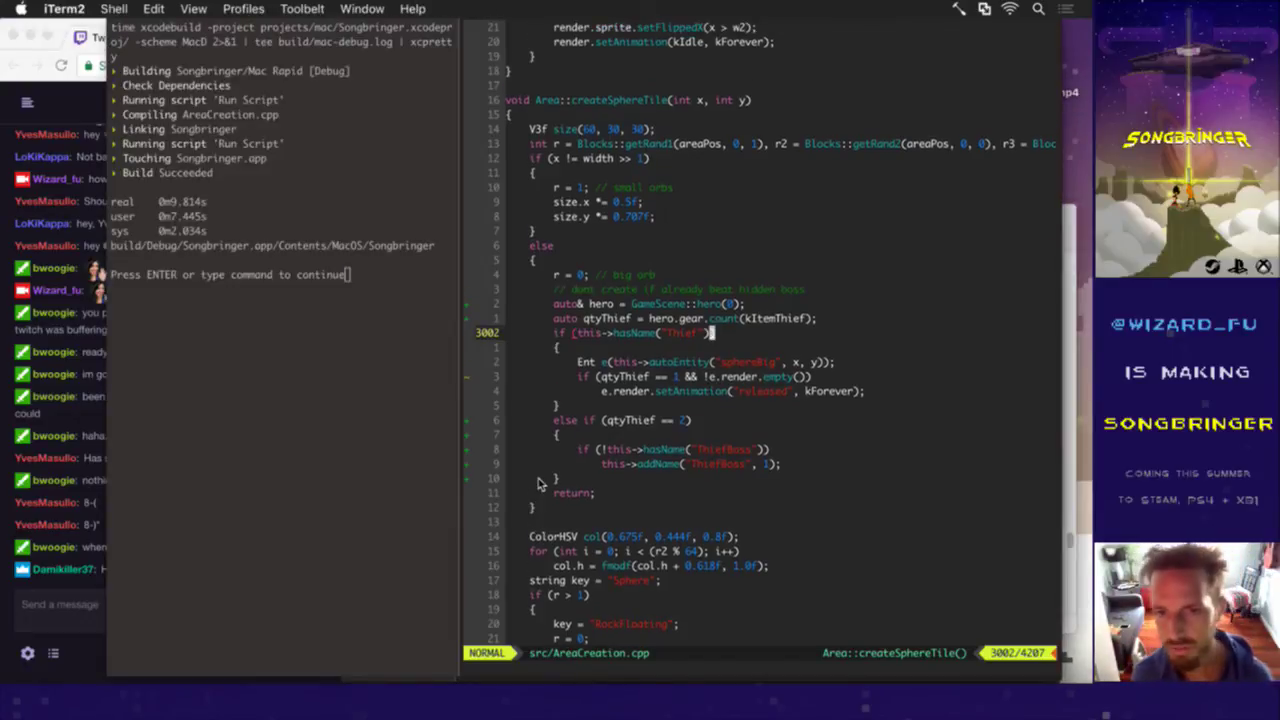
# Step: Review the hasName("Thief") block and the qtyThief == 2 branch in createSphereTile
pyautogui.press('j')
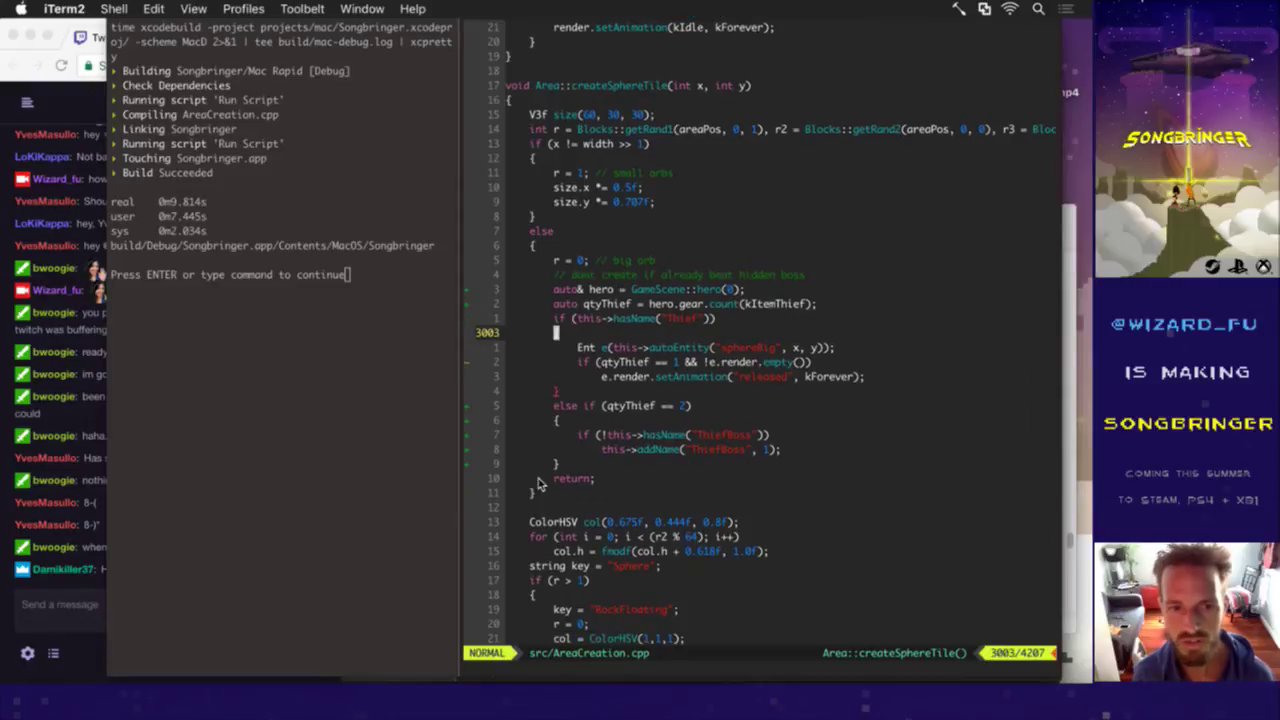
pyautogui.press('k')
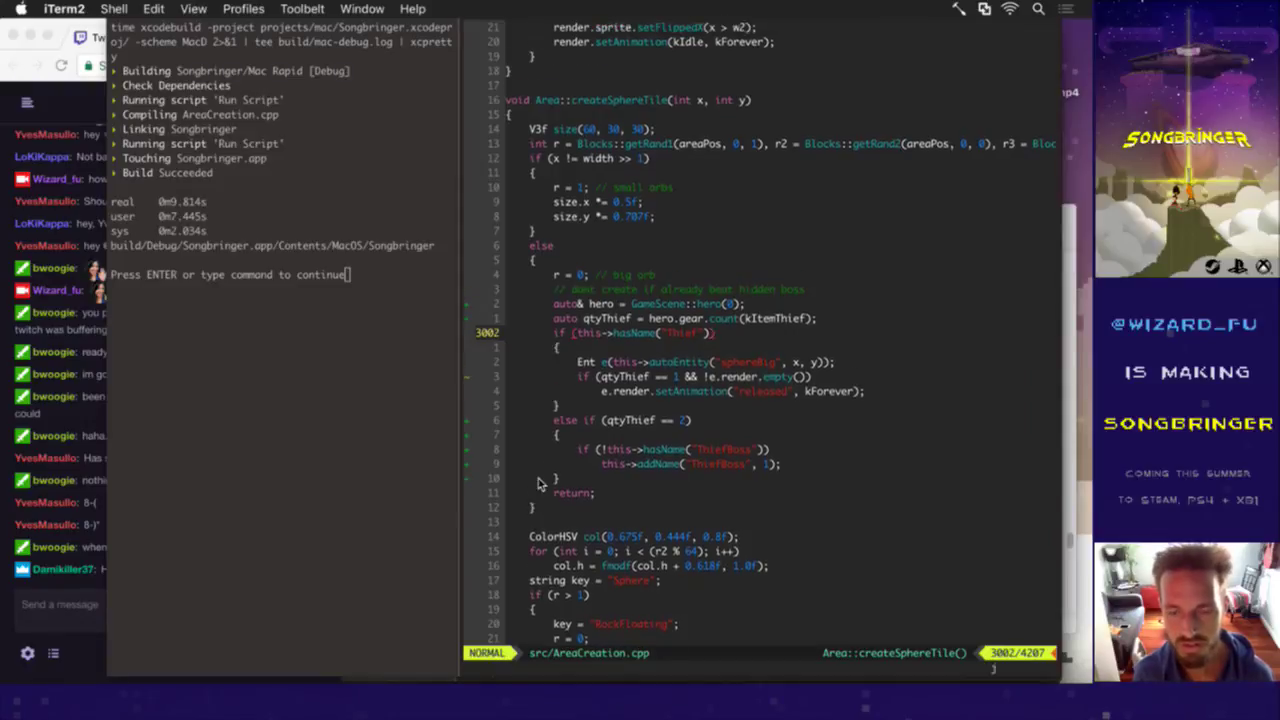
pyautogui.press('j')
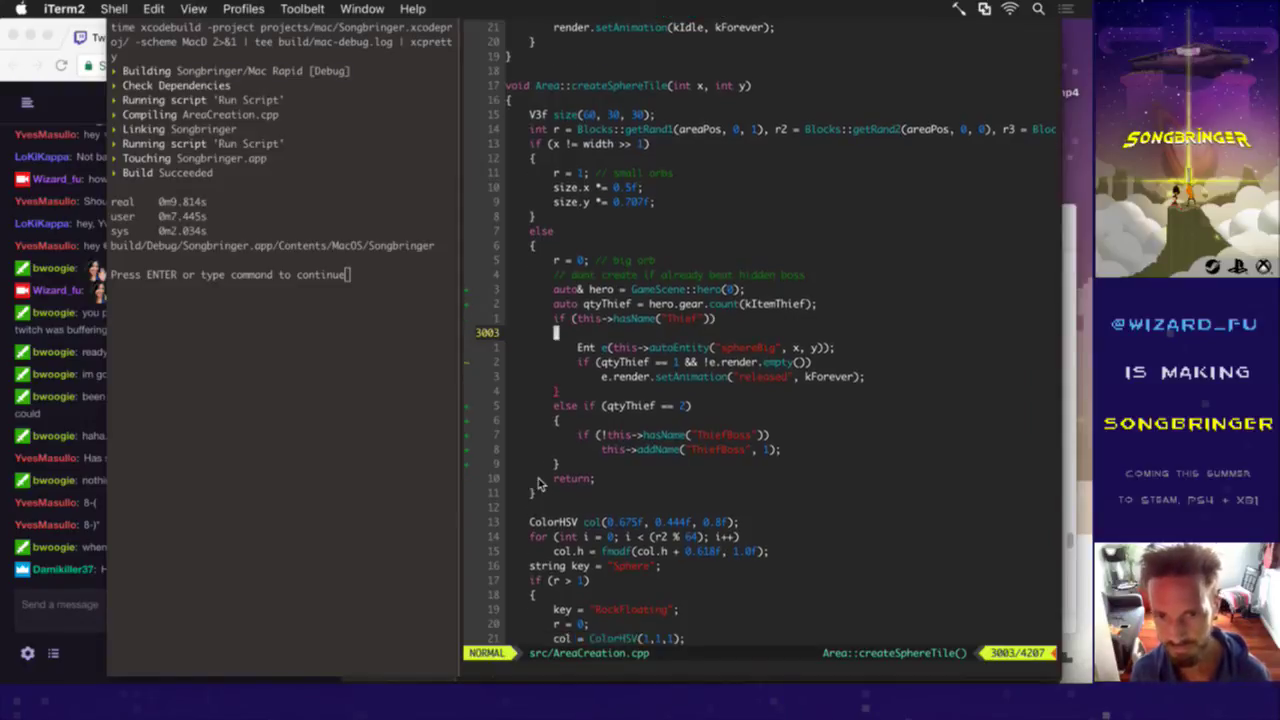
pyautogui.press('j')
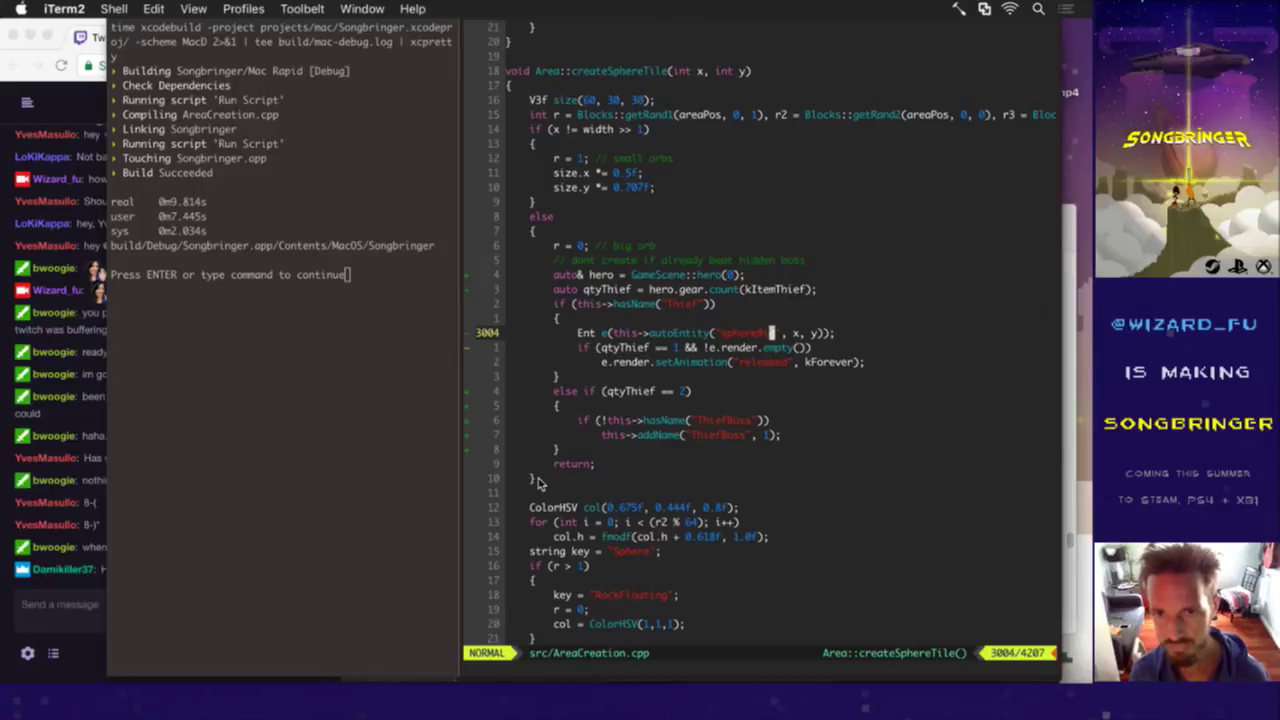
pyautogui.press('j')
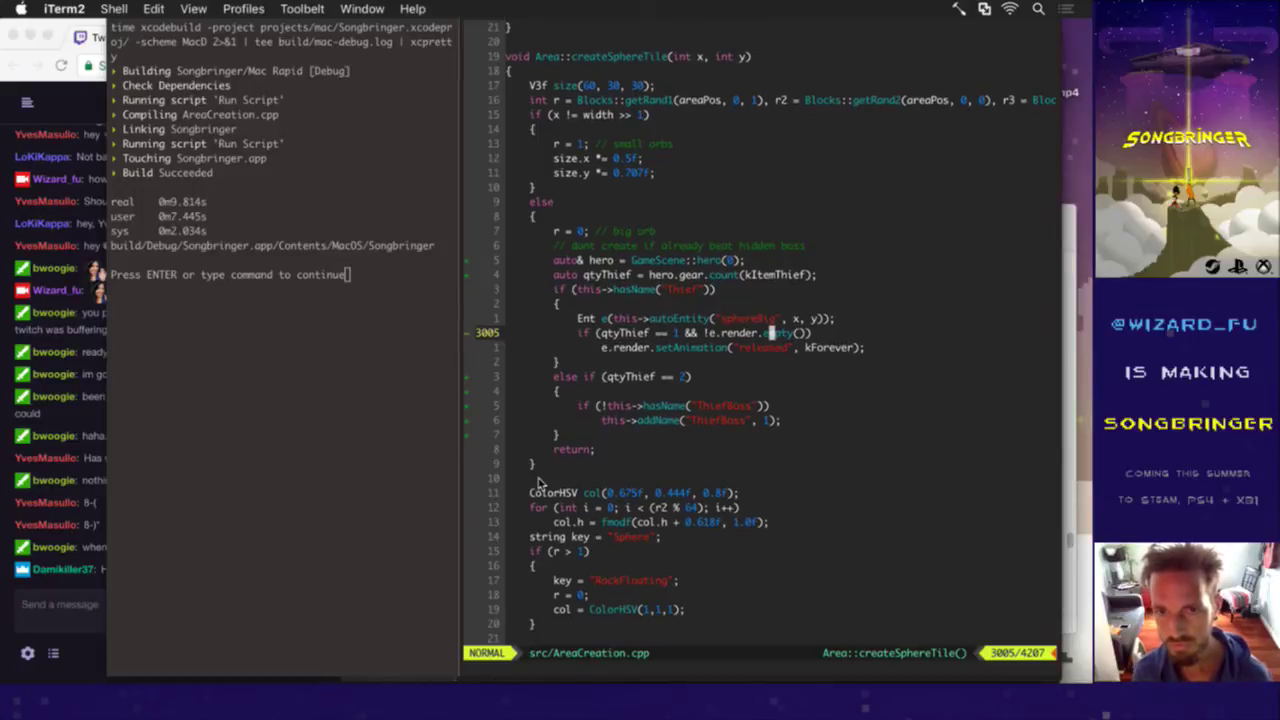
pyautogui.press('j')
pyautogui.press('j')
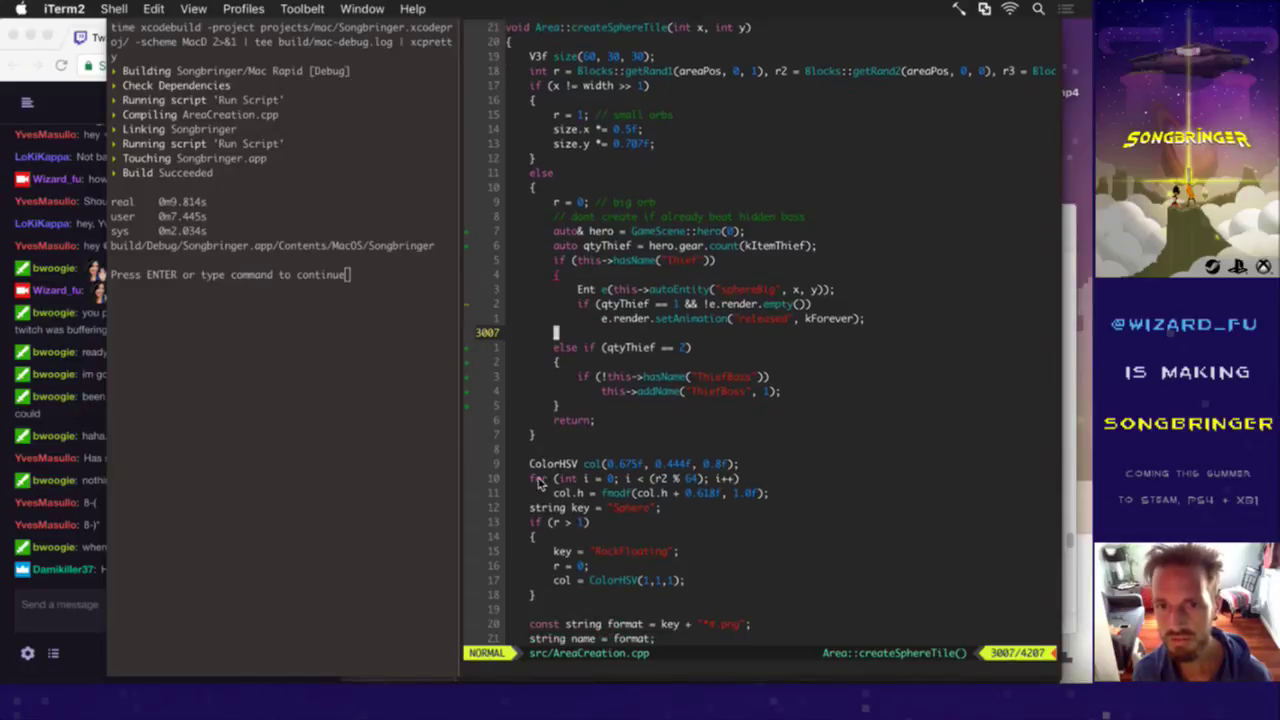
pyautogui.press('j')
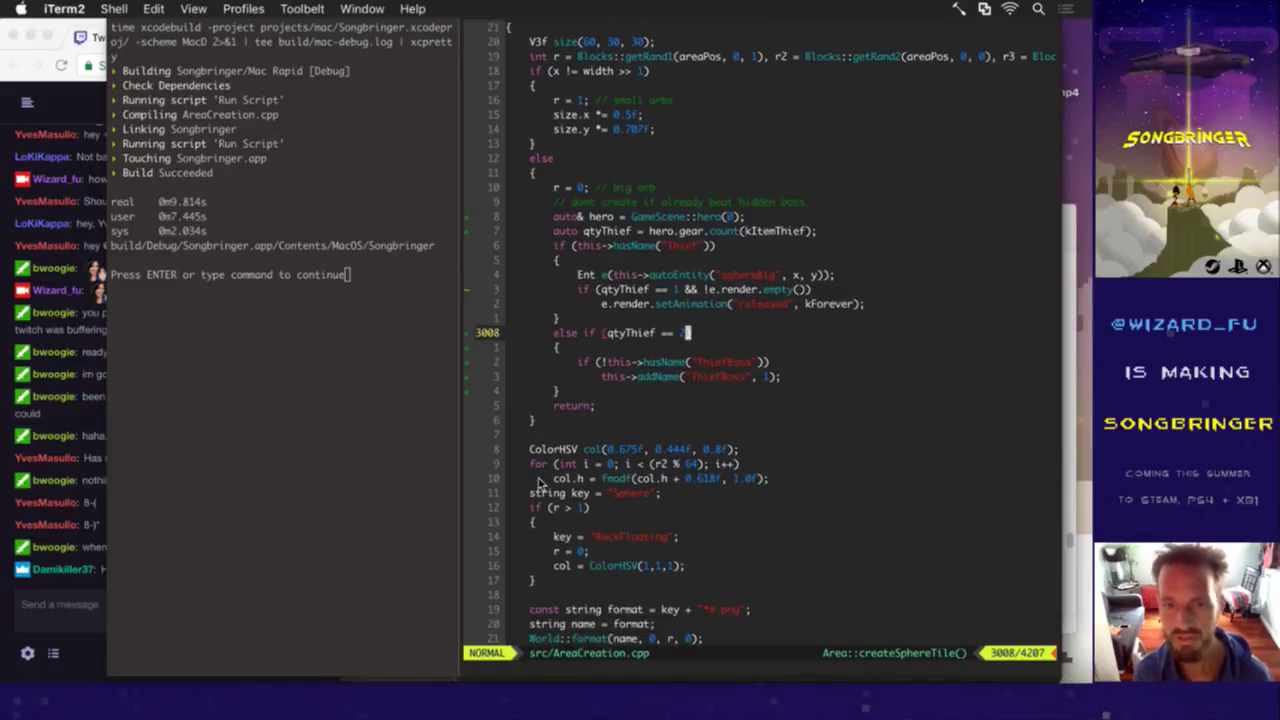
# Step: Move the else-if (qtyThief == 2) block inside the hasName("Thief") block, directly after the sphereBig entity line
pyautogui.hotkey('shift', 'v')
pyautogui.press('j')
pyautogui.press('j')
pyautogui.press('j')
pyautogui.press('j')
pyautogui.press('d')
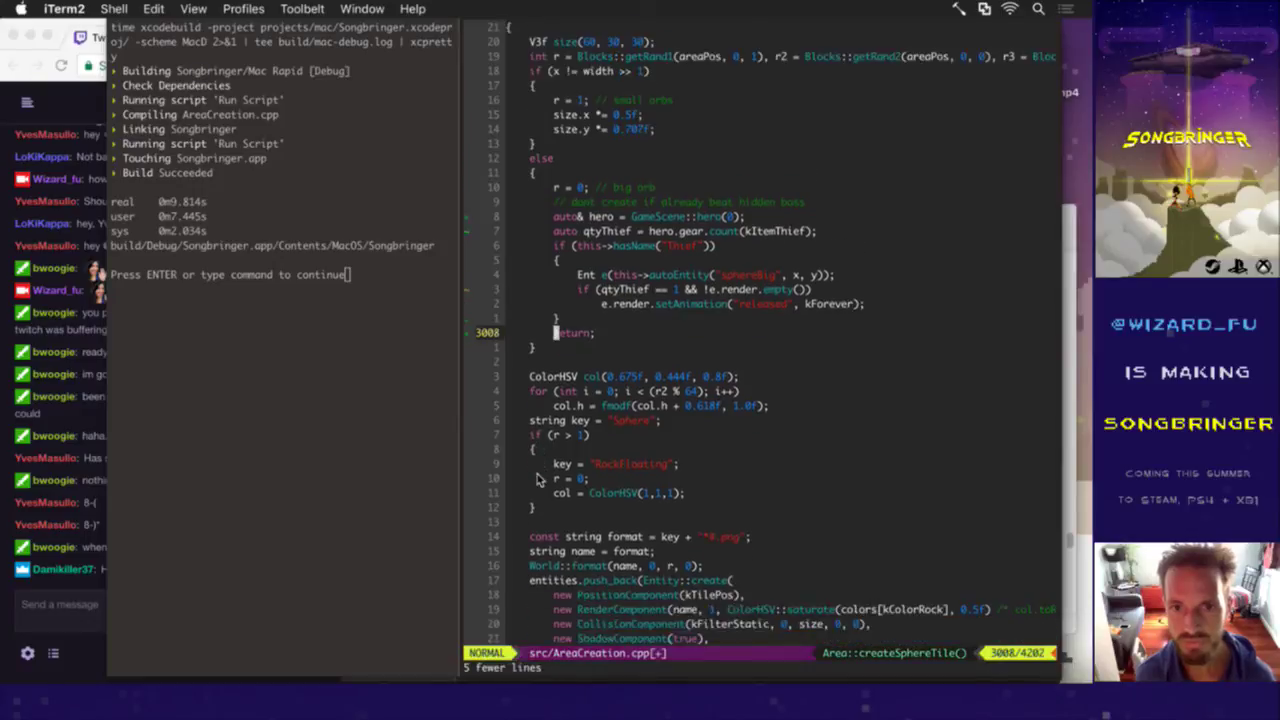
pyautogui.press('u')
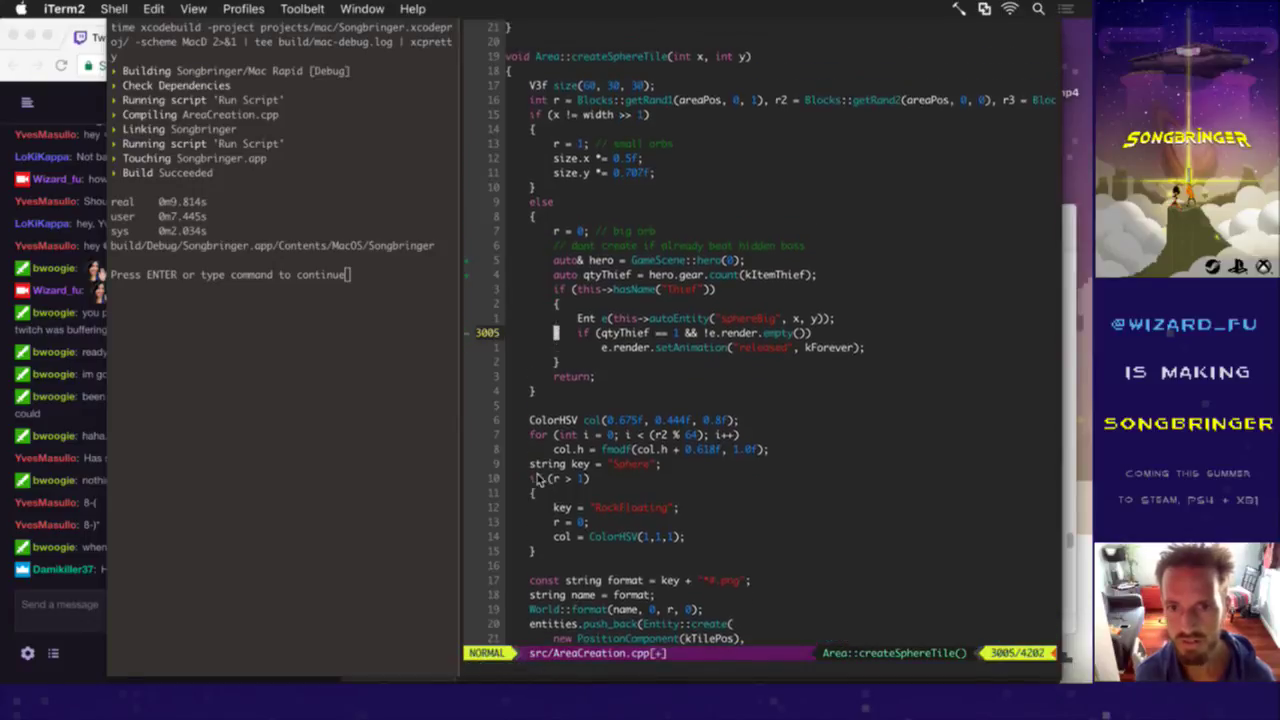
pyautogui.press('i')
pyautogui.press('Tab')
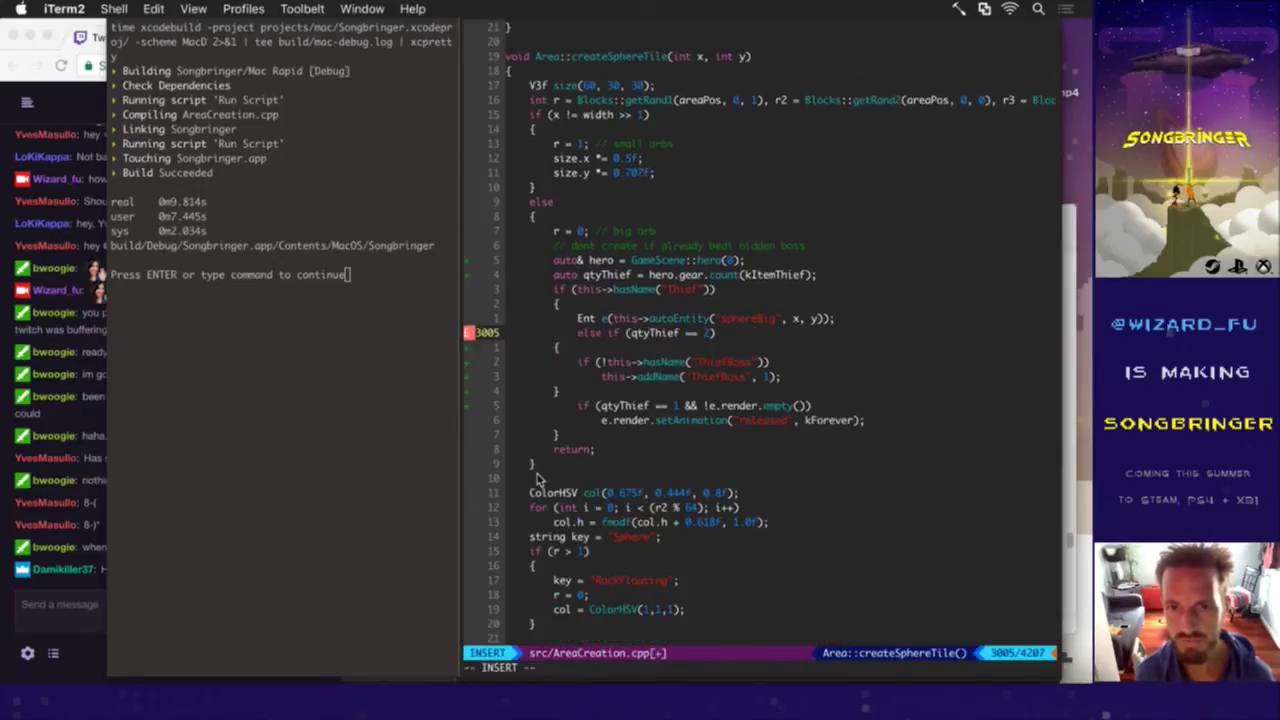
# Step: Remove the else before the moved qtyThief == 2 condition so it is a plain if
pyautogui.press('Escape')
pyautogui.press('x')
pyautogui.press('x')
pyautogui.press('x')
pyautogui.press('x')
pyautogui.press('x')
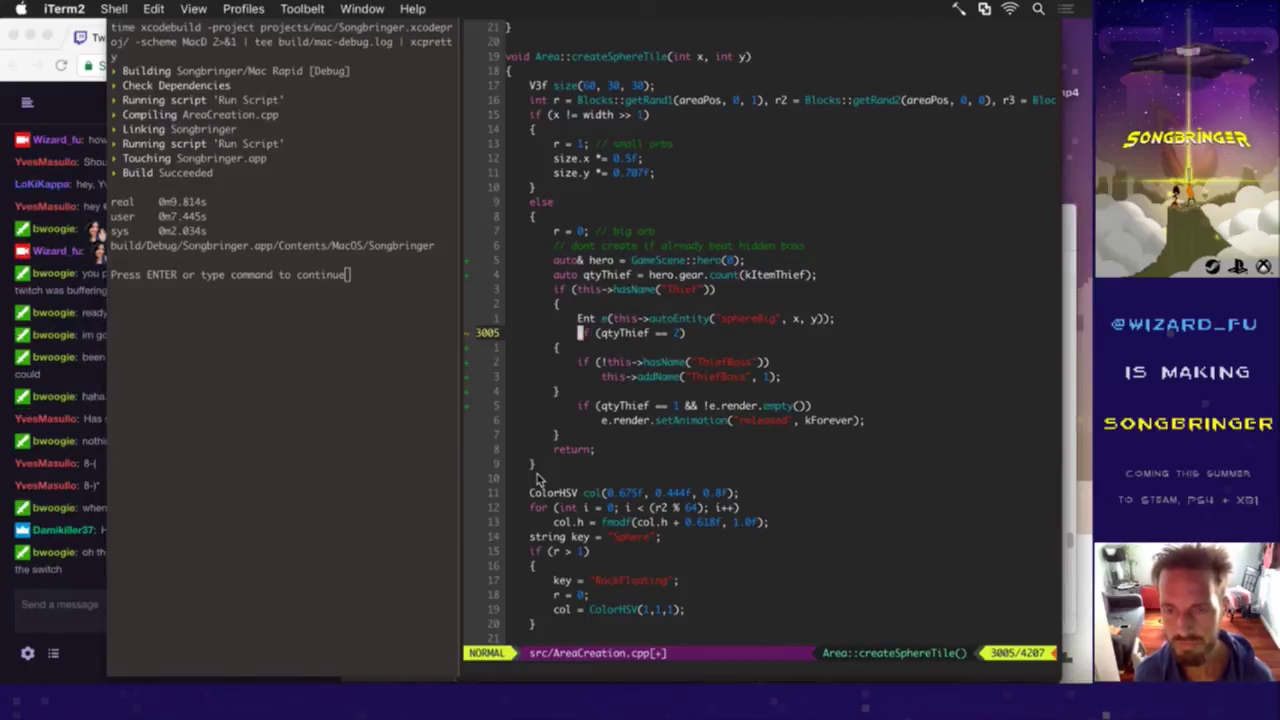
# Step: Indent the braces and contents of the qtyThief == 2 block by one level
pyautogui.press('j')
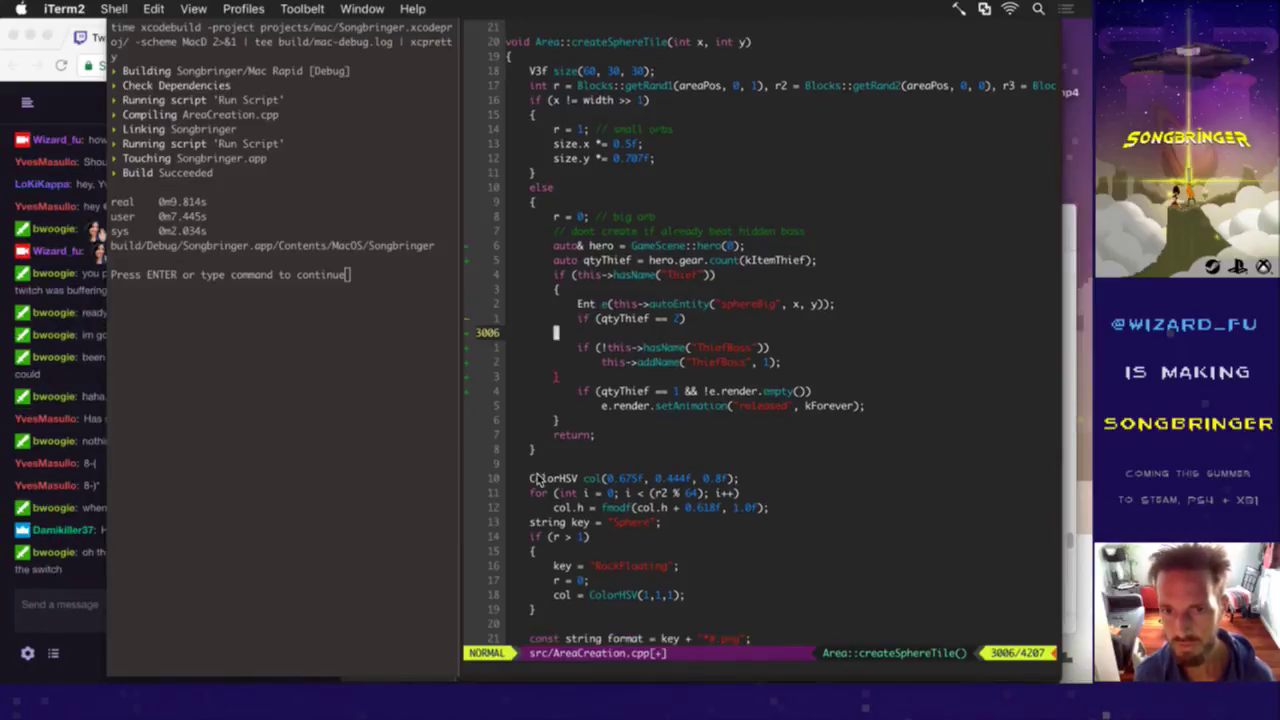
pyautogui.hotkey('shift', 'v')
pyautogui.press('j')
pyautogui.press('j')
pyautogui.press('j')
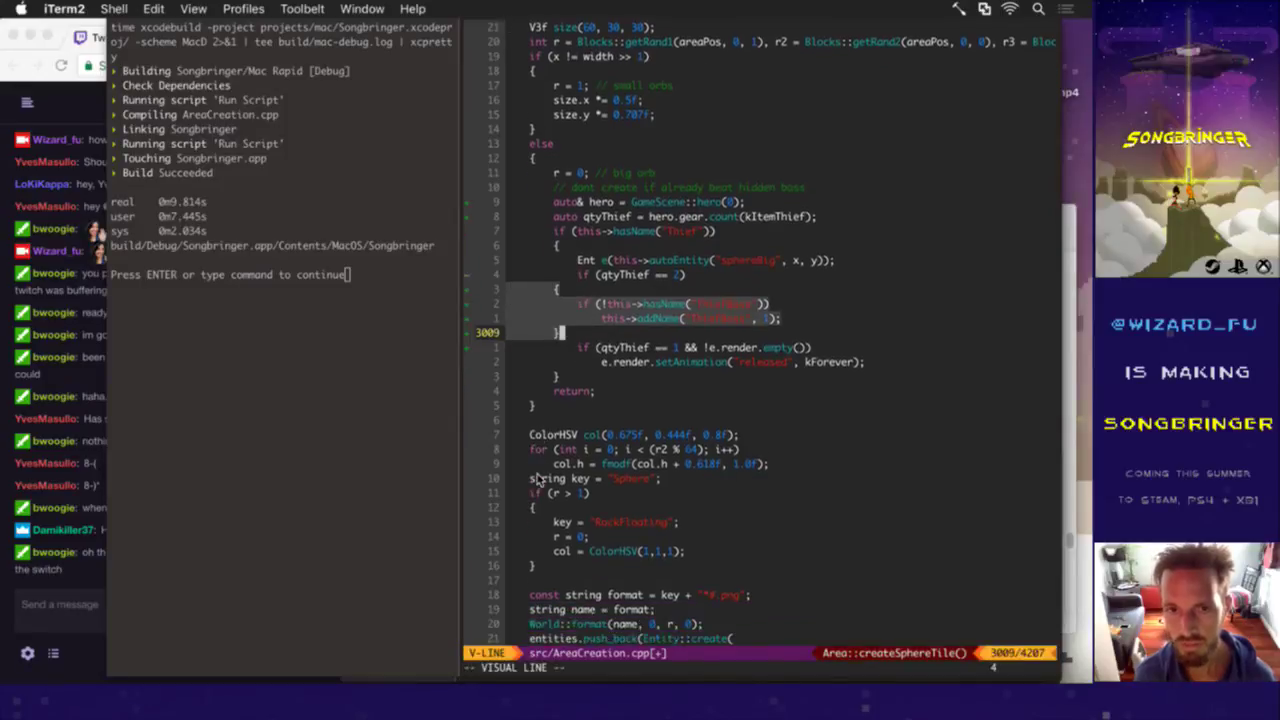
pyautogui.hotkey('shift', '.')
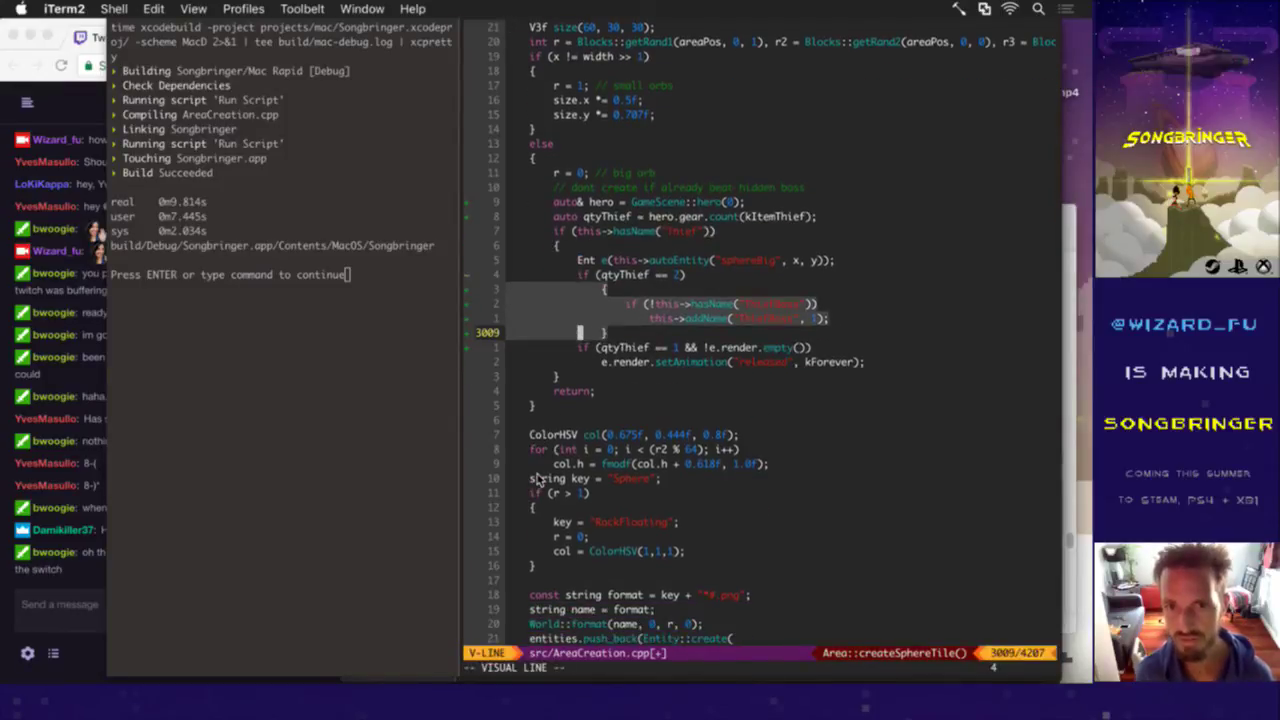
pyautogui.press('Escape')
pyautogui.write('u:')
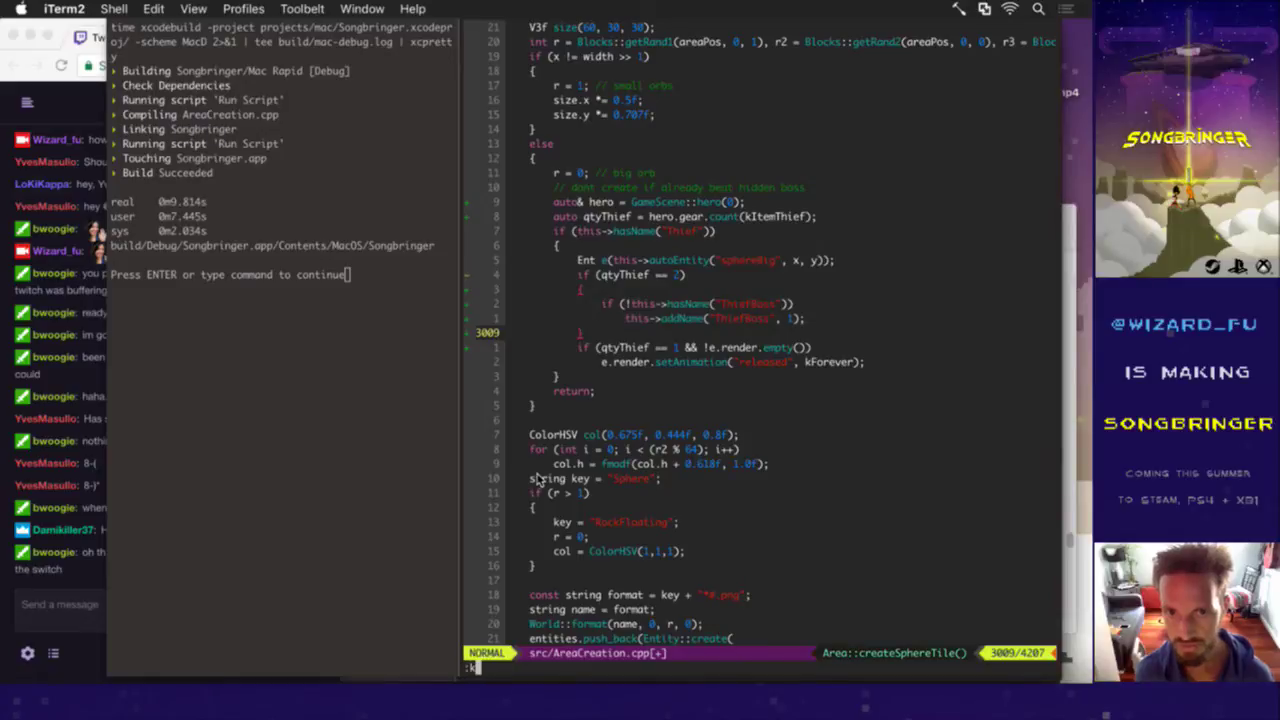
# Step: Remove the !hasName("ThiefBoss") check and the braces around it, leaving only the addName call under the qtyThief == 2 condition
pyautogui.press('Escape')
pyautogui.press('k')
pyautogui.press('k')
pyautogui.press('j')
pyautogui.press('l')
pyautogui.press('k')
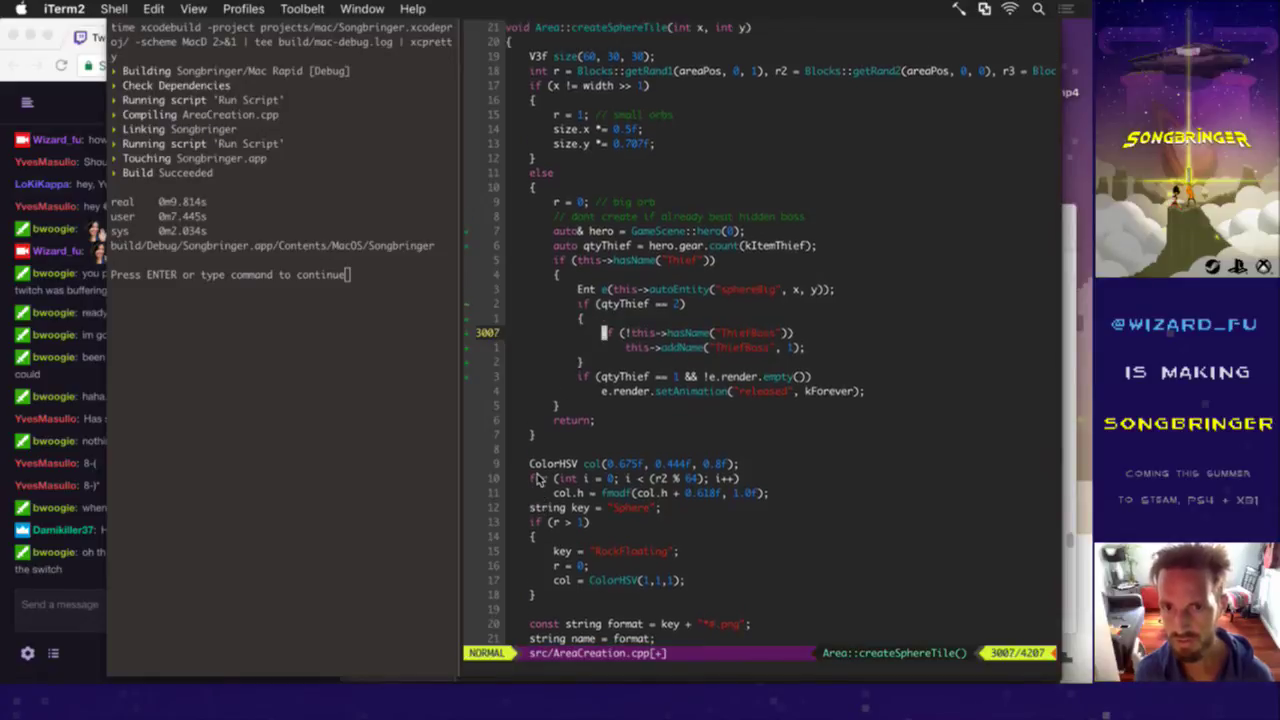
pyautogui.press('l')
pyautogui.press('l')
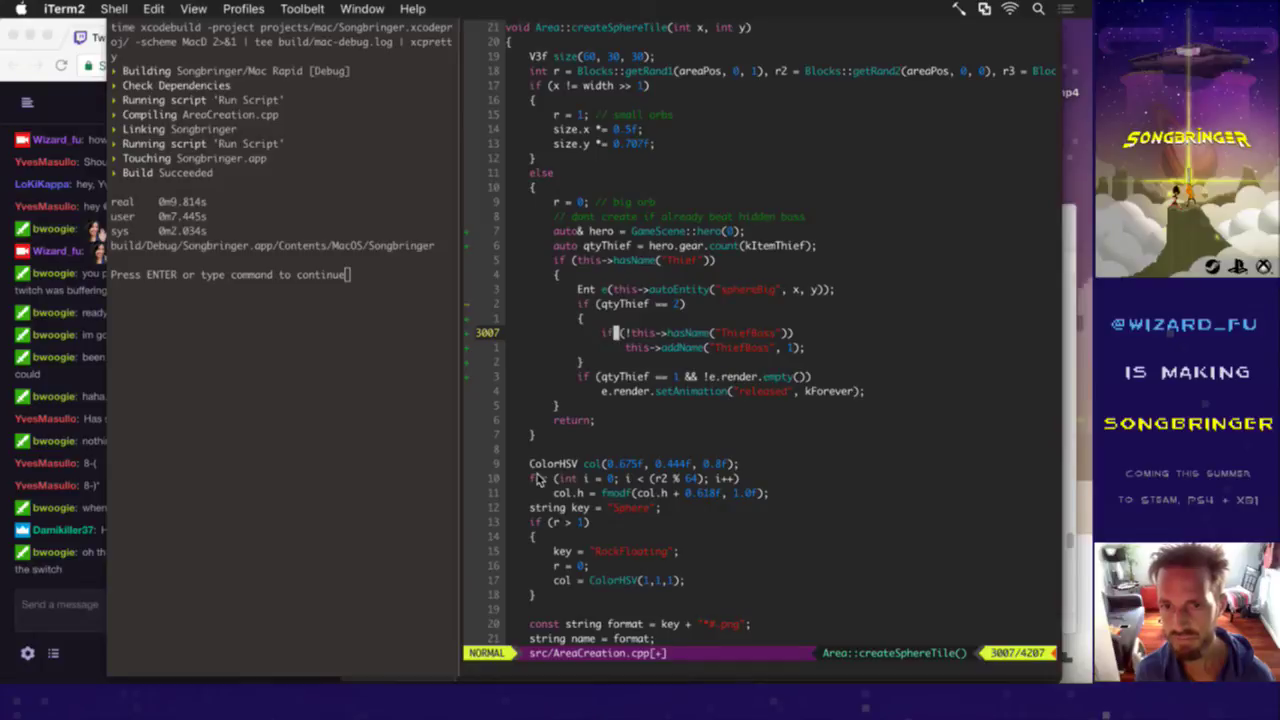
pyautogui.press('k')
pyautogui.press('d')
pyautogui.press('j')
pyautogui.hotkey('shift', ',')
pyautogui.hotkey('shift', ',')
pyautogui.press('j')
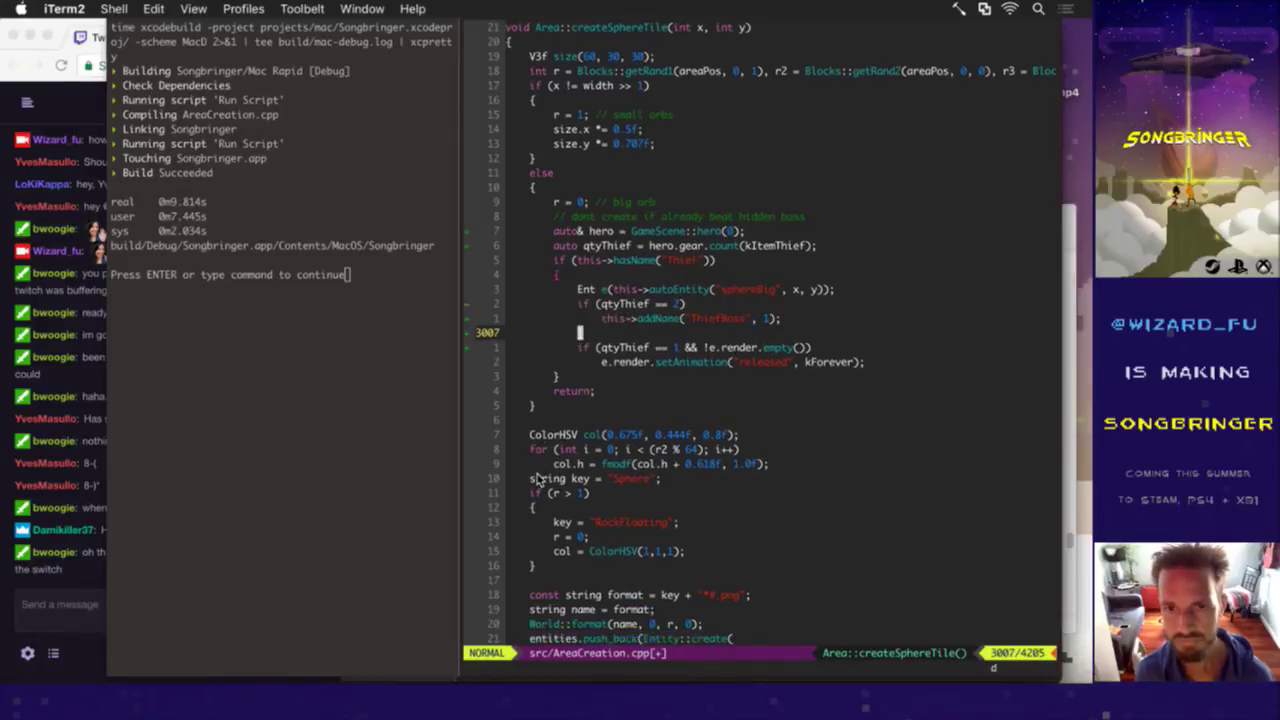
pyautogui.press('d')
pyautogui.press('d')
# Step: Enclose the addName("ThiefBoss", 1) line in braces and open a new line above it
pyautogui.hotkey('shift', 'o')
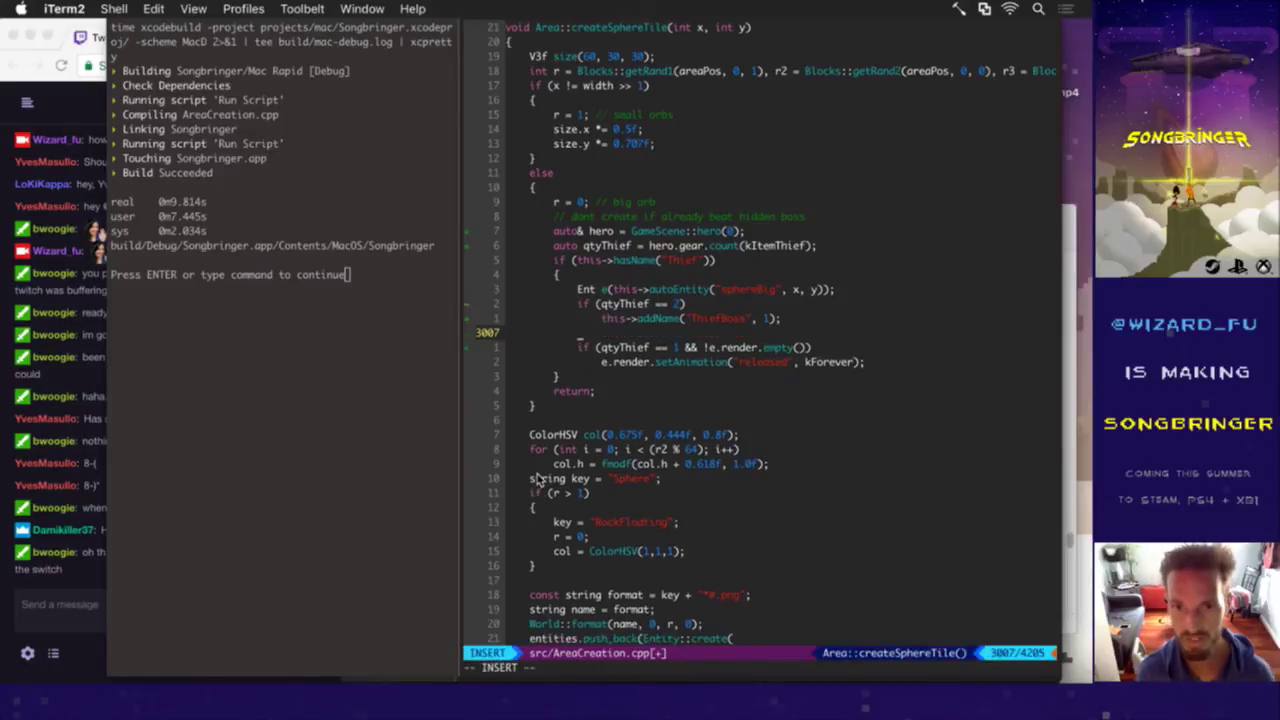
pyautogui.press('Escape')
pyautogui.press('d')
pyautogui.press('d')
pyautogui.hotkey('shift', 'o')
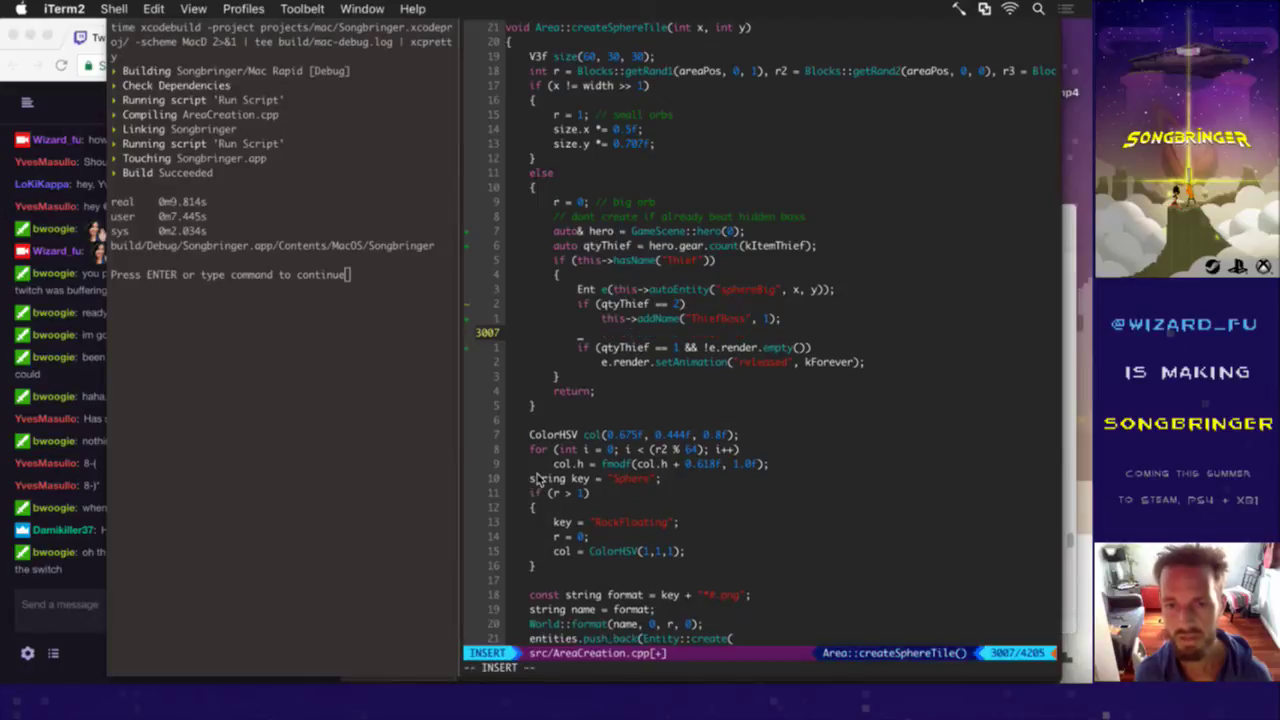
pyautogui.write('}')
pyautogui.press('Escape')
pyautogui.press('k')
pyautogui.hotkey('shift', 'o')
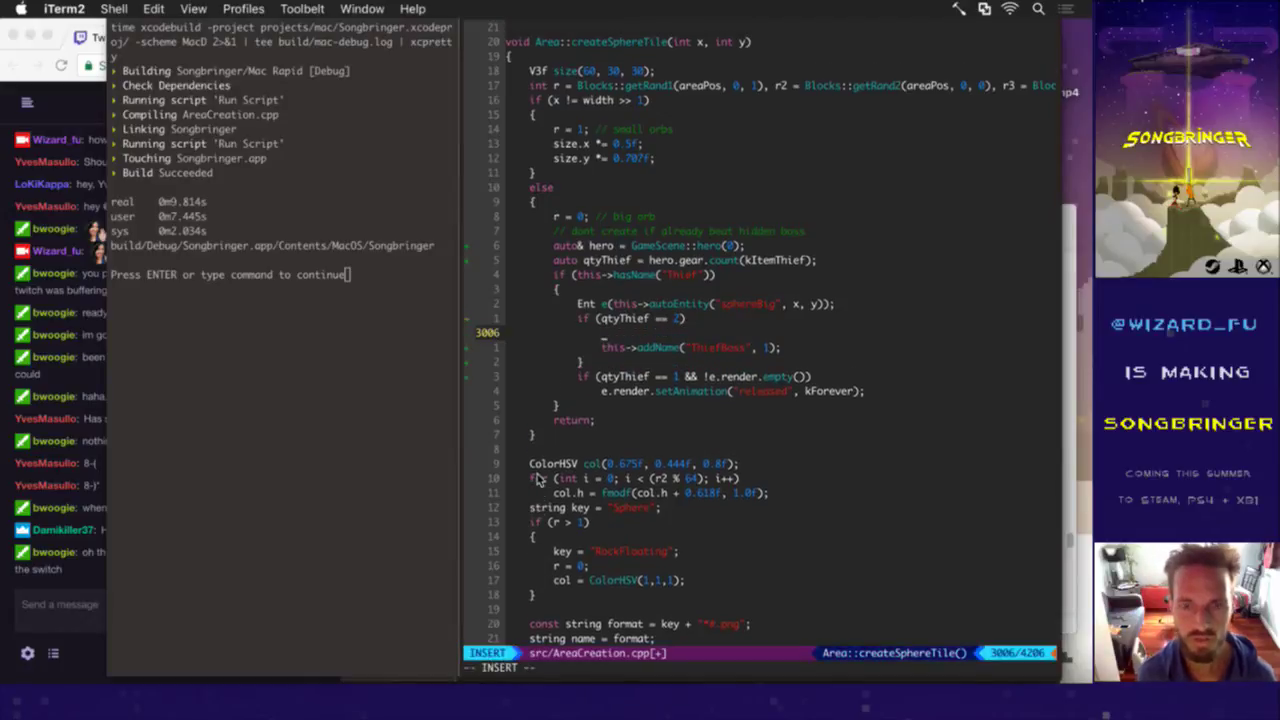
pyautogui.write('{')
pyautogui.press('Return')
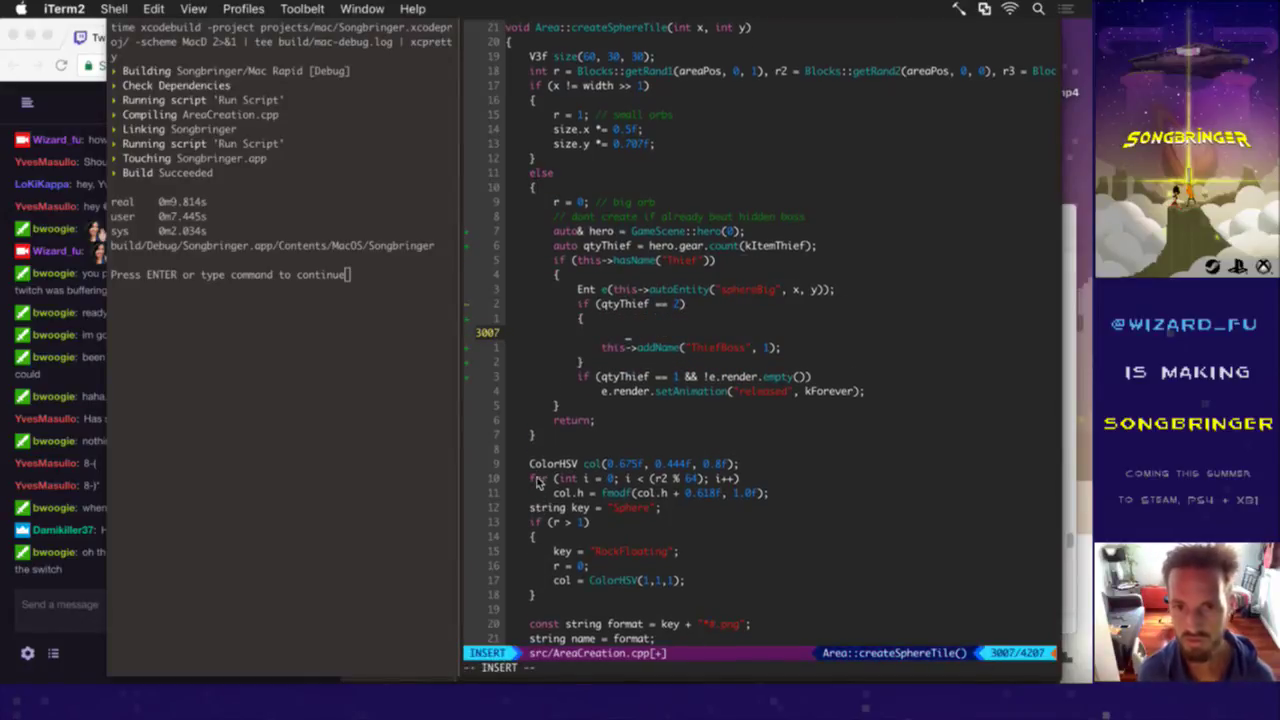
# Step: Add this->clearName("Thief"); before the addName call and save the file
pyautogui.write('this')
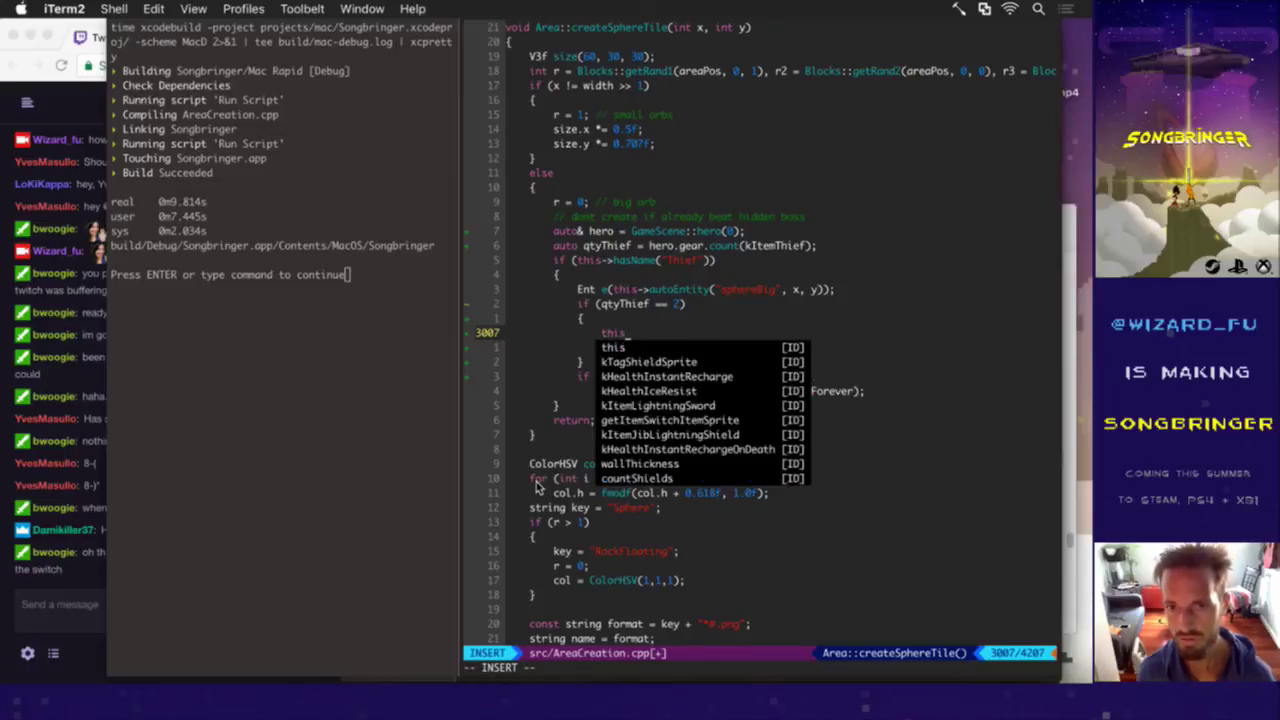
pyautogui.write('->clearN')
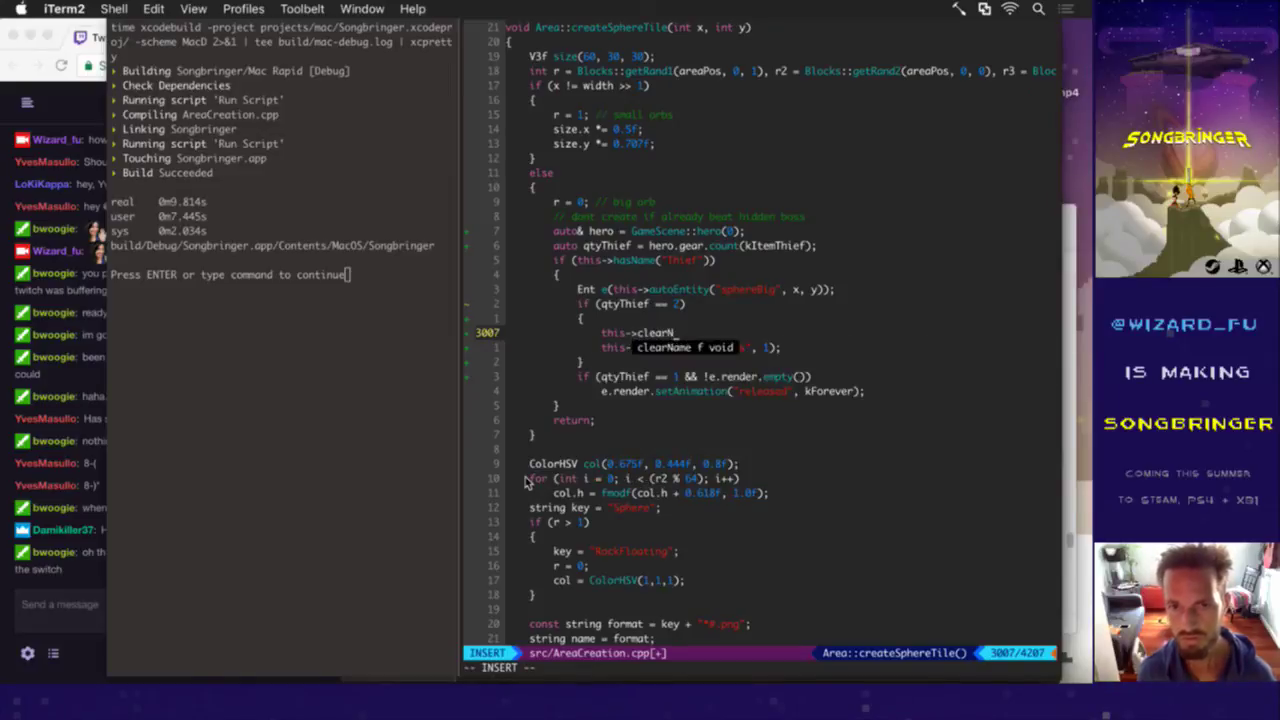
pyautogui.write('ame("Th')
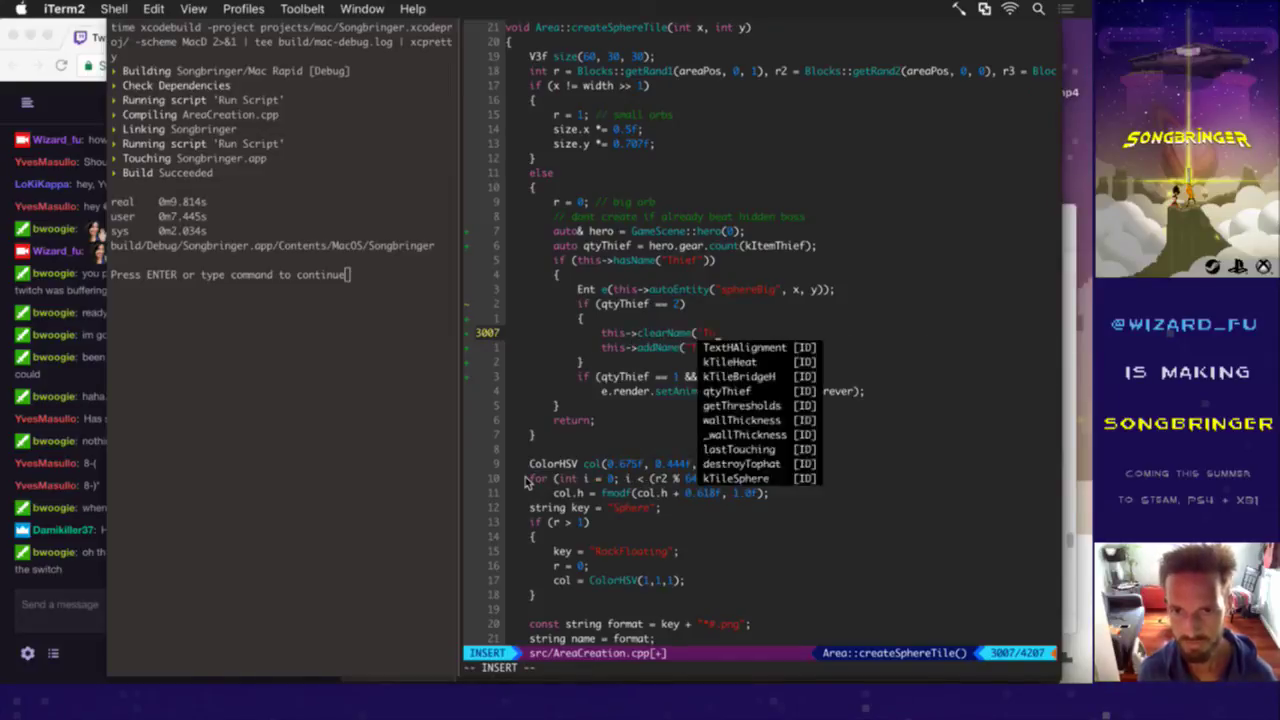
pyautogui.write('ief");')
pyautogui.press('Escape')
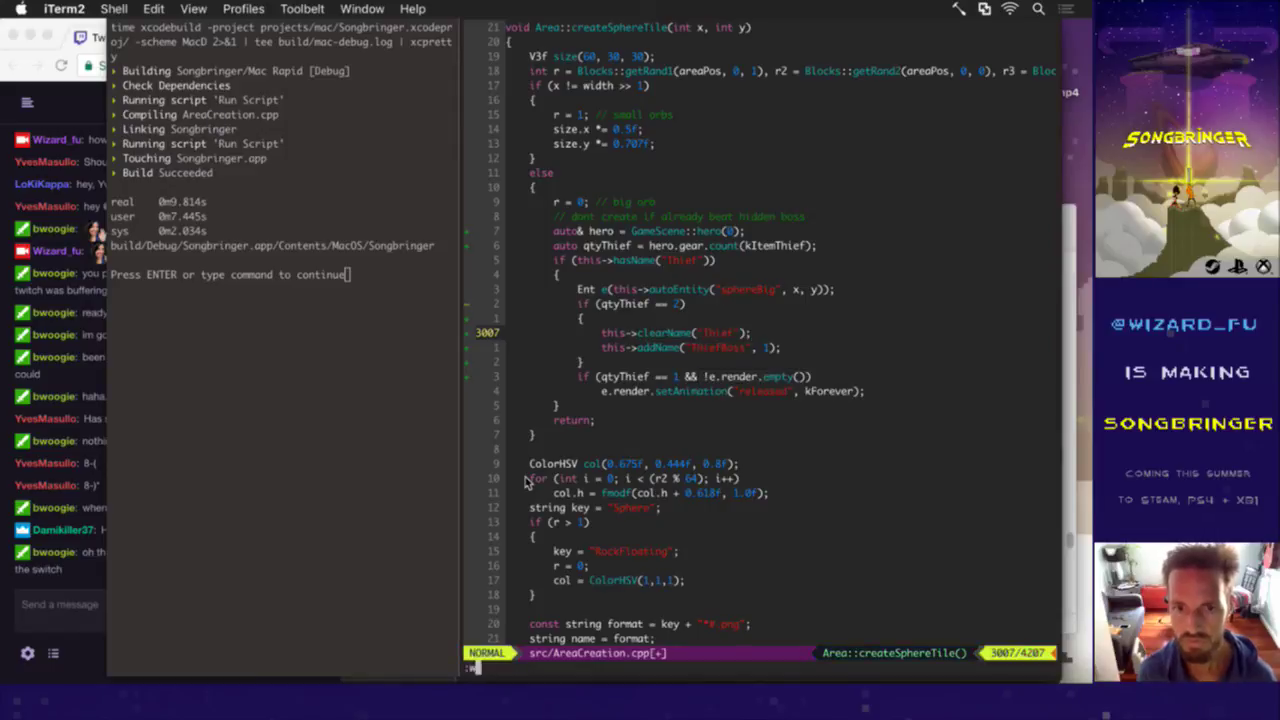
pyautogui.write(':w')
pyautogui.press('Return')
# Step: Switch to the Twitch chat in Chrome to read the newest message, and return to the code in iTerm2
pyautogui.press('super+Tab')
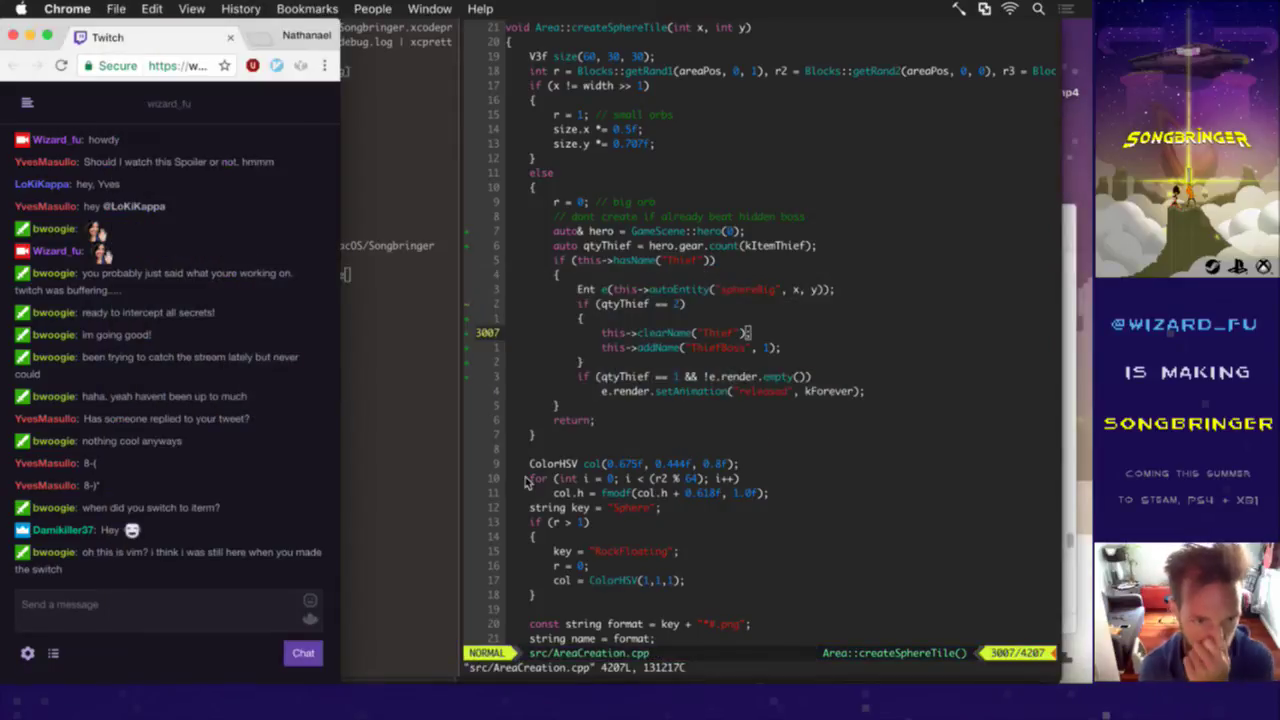
pyautogui.moveTo(105, 554); pyautogui.dragTo(287, 560)
pyautogui.click(268, 572)
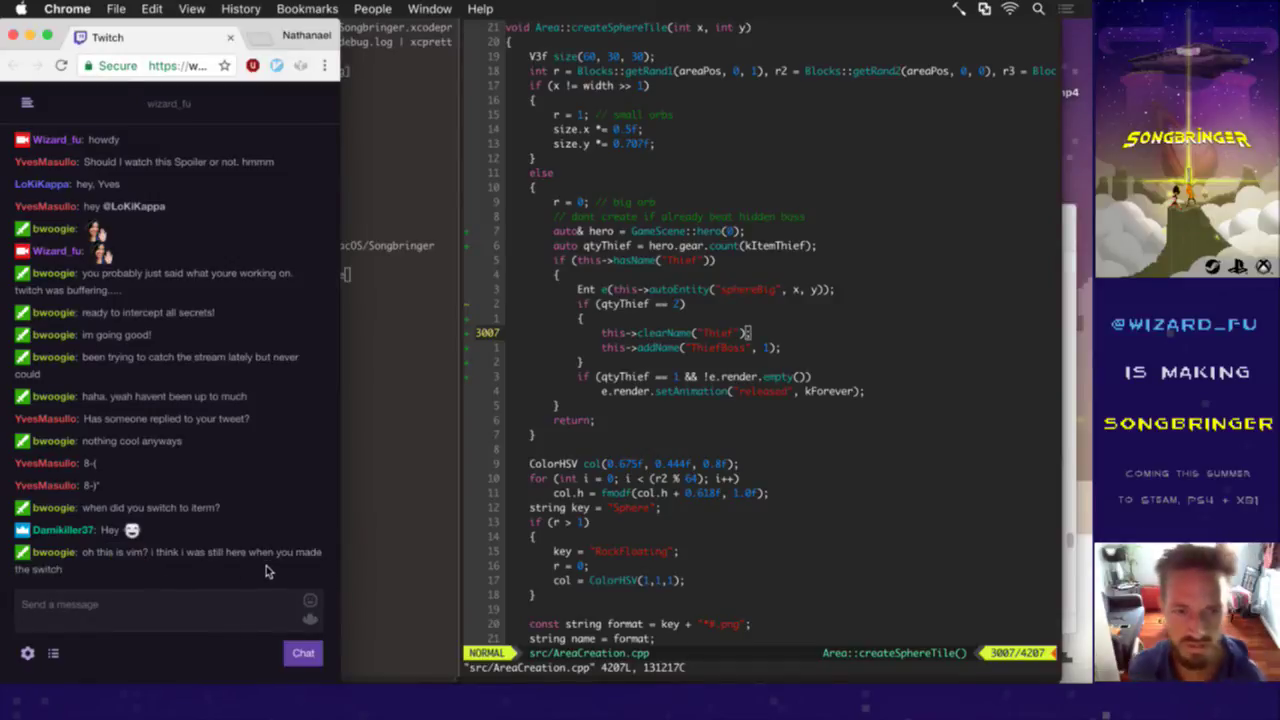
pyautogui.click(655, 376)
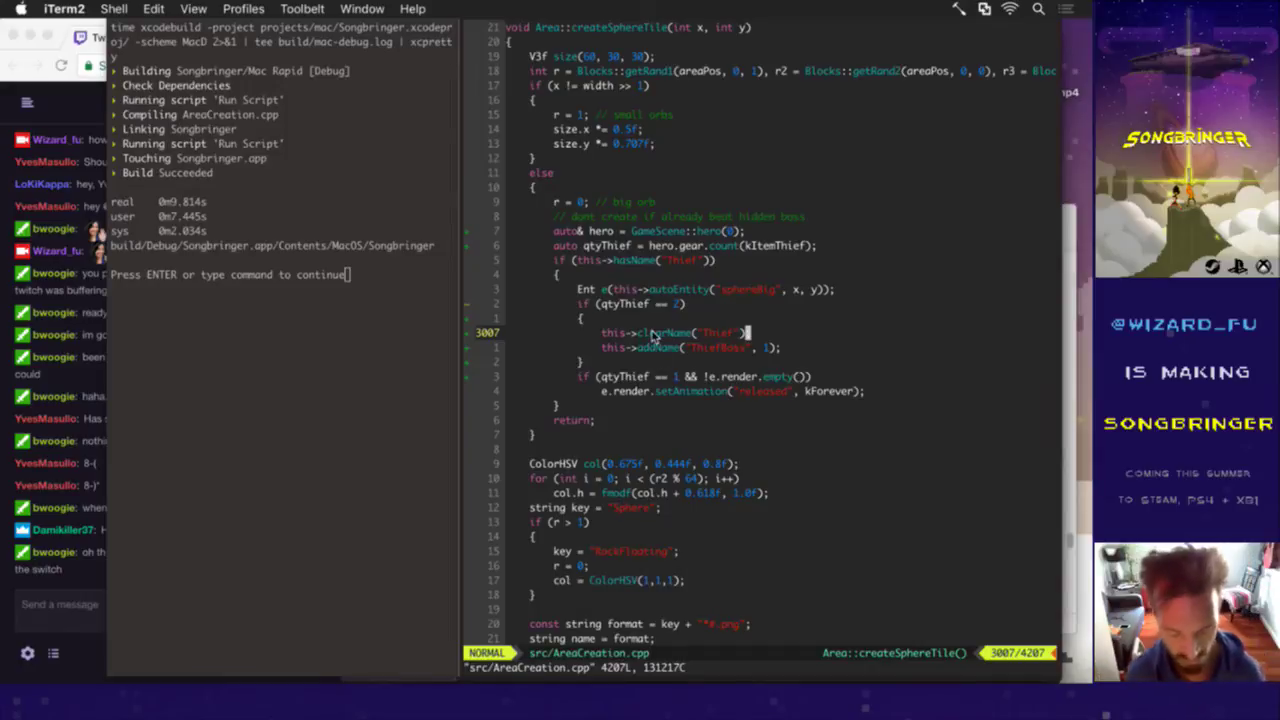
# Step: Review the clearName and addName calls in the qtyThief == 2 block and the lines around them
pyautogui.press('h')
pyautogui.press('h')
pyautogui.press('l')
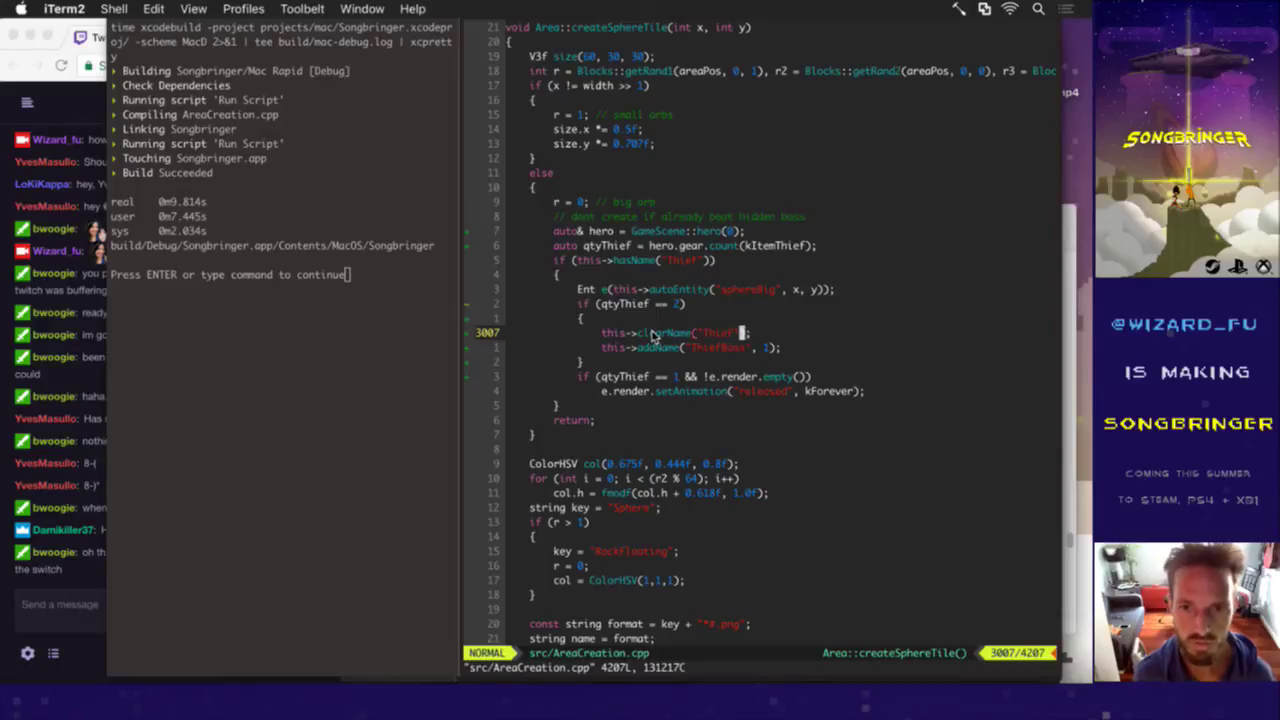
pyautogui.press('k')
pyautogui.press('h')
pyautogui.press('k')
pyautogui.press('h')
pyautogui.press('j')
pyautogui.press('j')
pyautogui.press('j')
pyautogui.press('w')
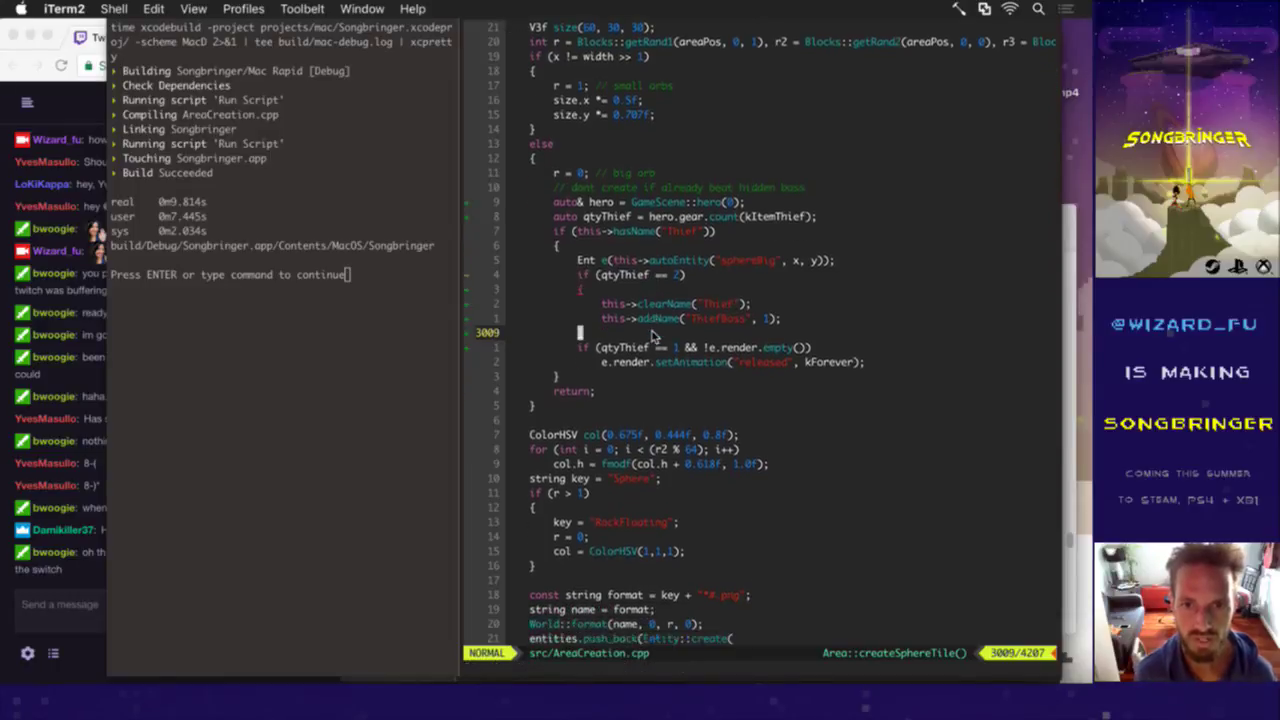
pyautogui.press('0')
pyautogui.press('k')
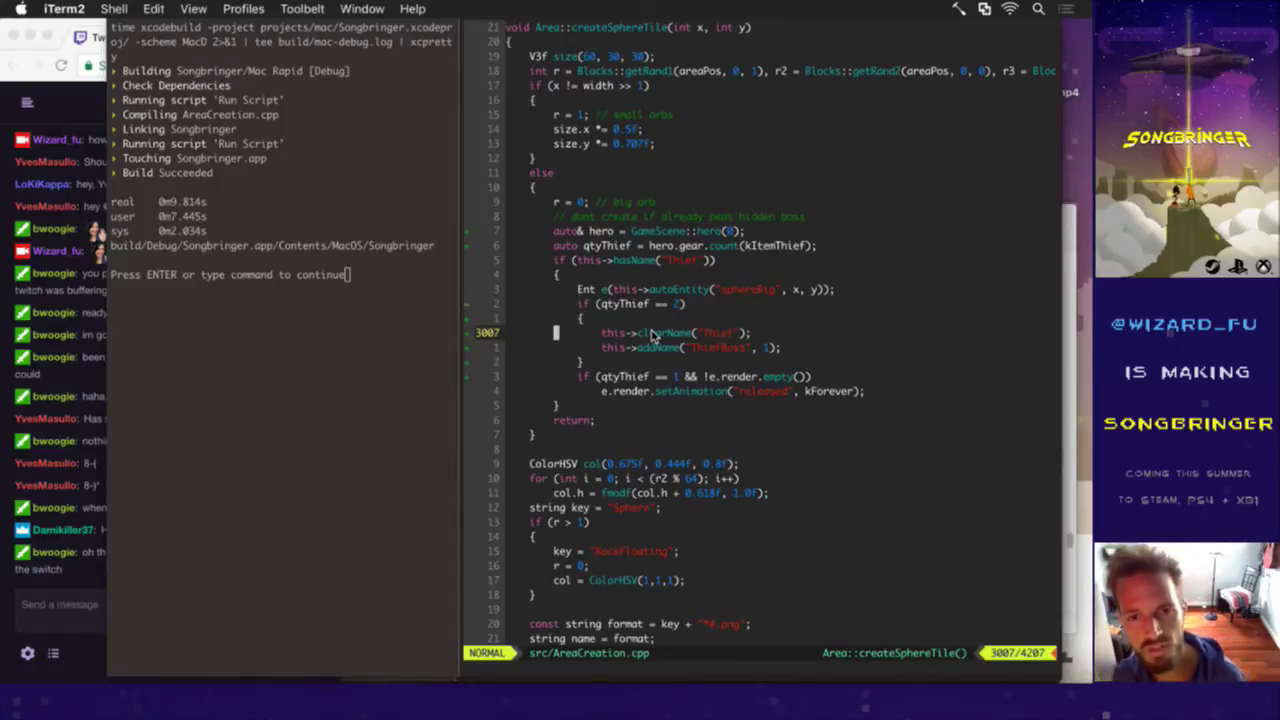
pyautogui.press('j')
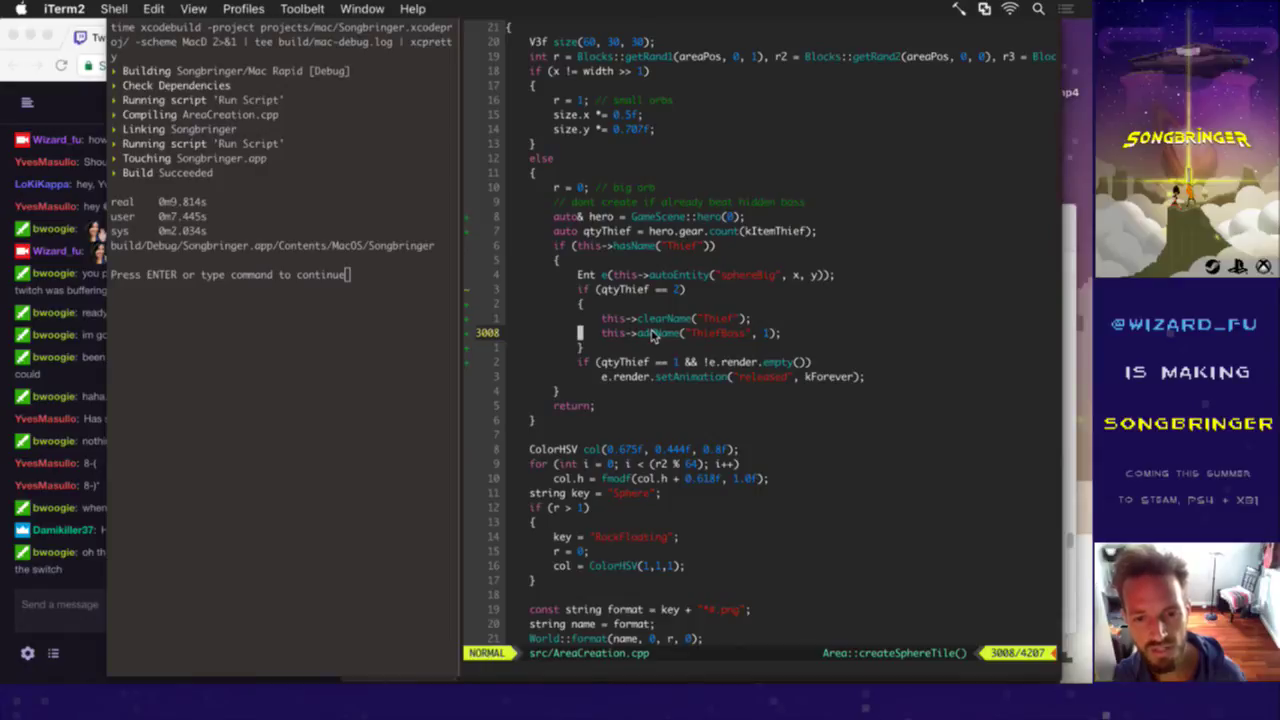
pyautogui.press('j')
pyautogui.press('k')
pyautogui.press('k')
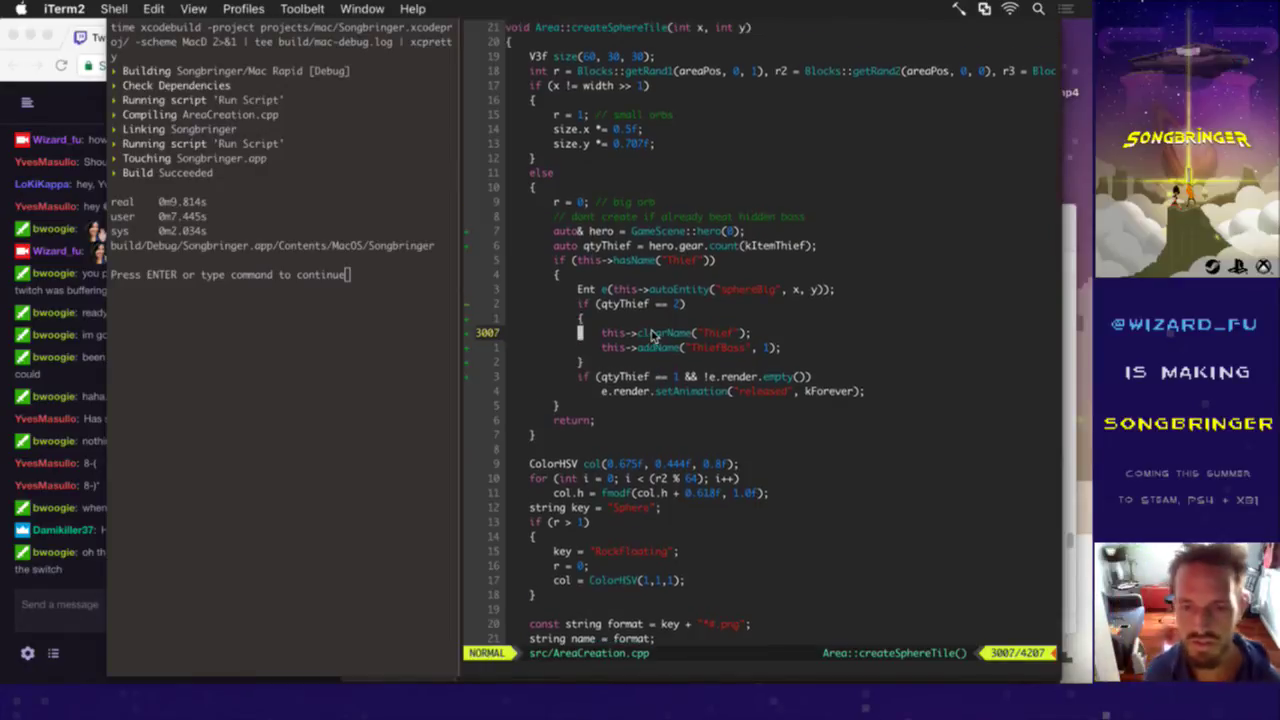
# Step: Save the file, rebuild and run Songbringer to check the big sphere area, and quit the game
pyautogui.write(':up')
pyautogui.press('Return')
pyautogui.press('super+[')
pyautogui.press('Return')
pyautogui.press('super+]')
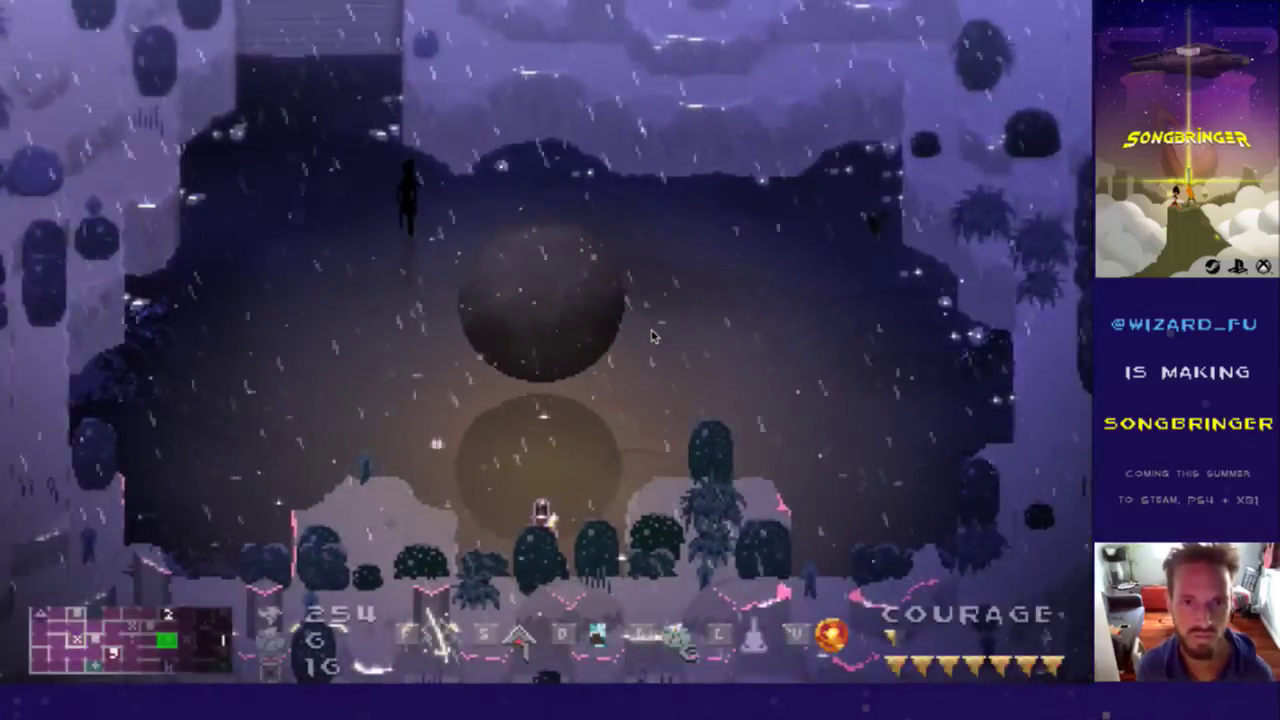
pyautogui.press('super+q')
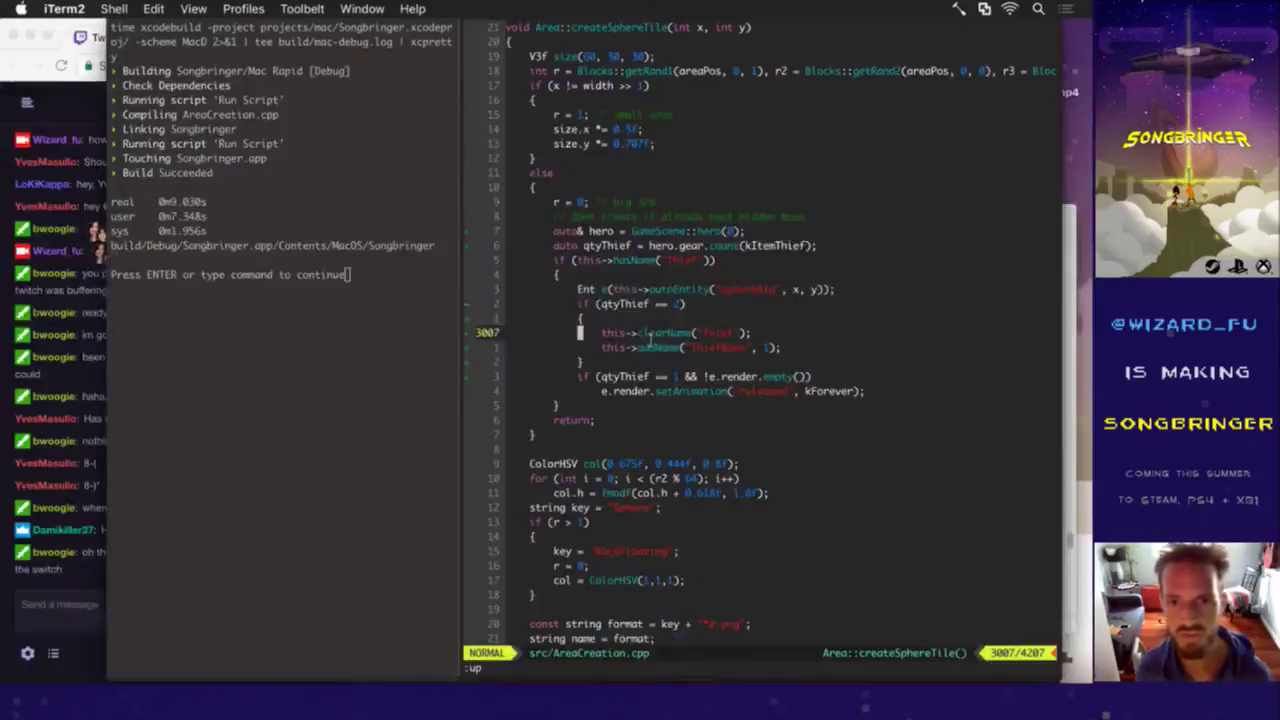
# Step: Add a return; statement after the addName("ThiefBoss", 1) call and save the file
pyautogui.write('jore')
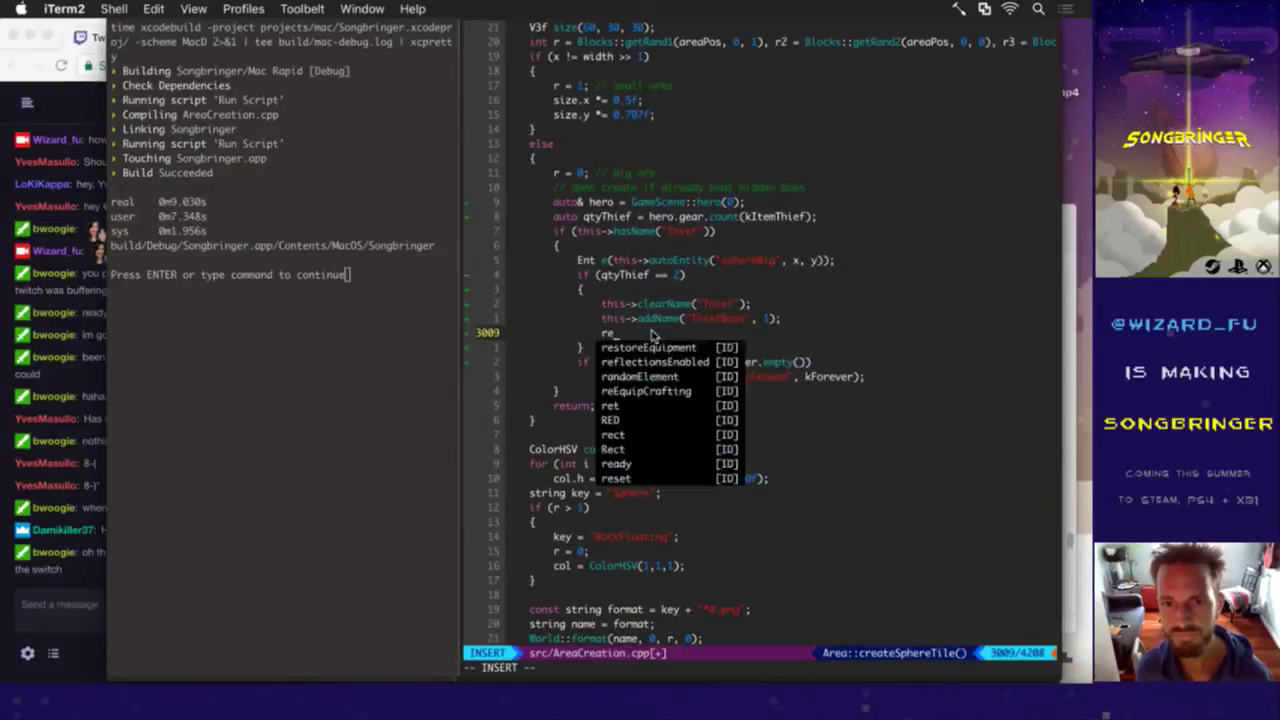
pyautogui.write('turn;')
pyautogui.press('Escape')
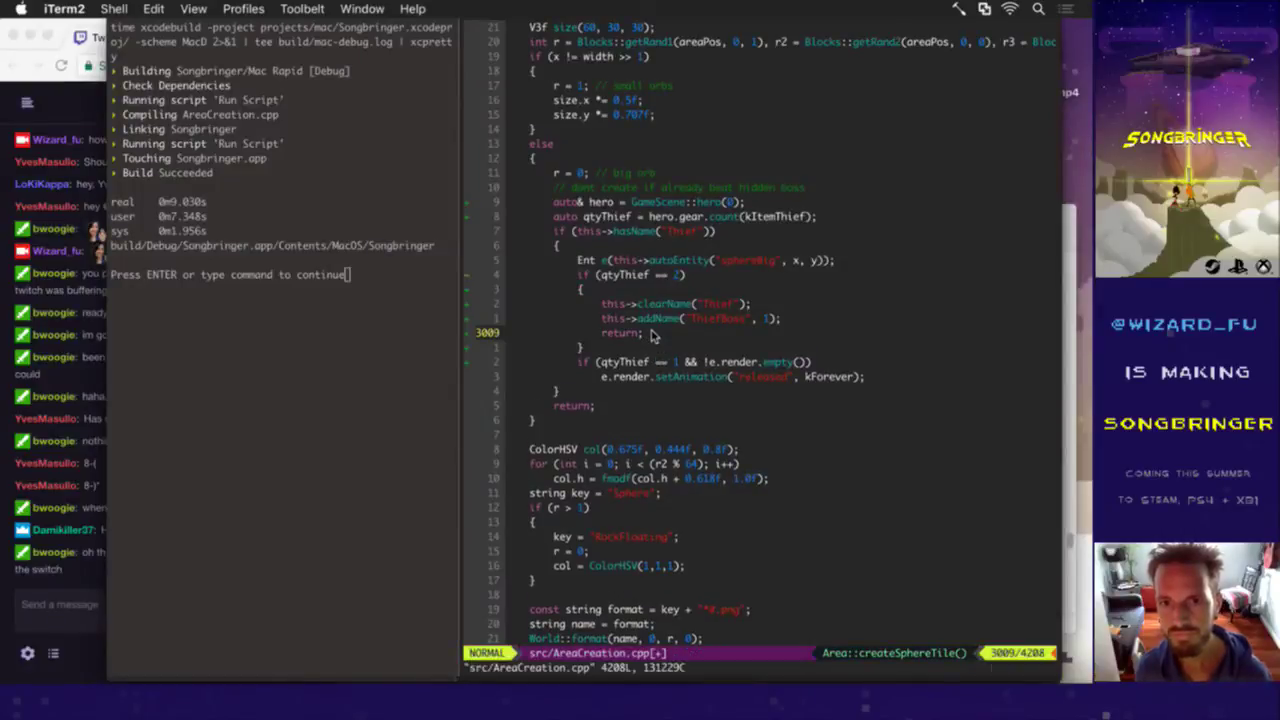
# Step: Move the whole qtyThief == 2 block above the line that creates the sphereBig entity
pyautogui.press('k')
pyautogui.press('k')
pyautogui.press('k')
pyautogui.press('k')
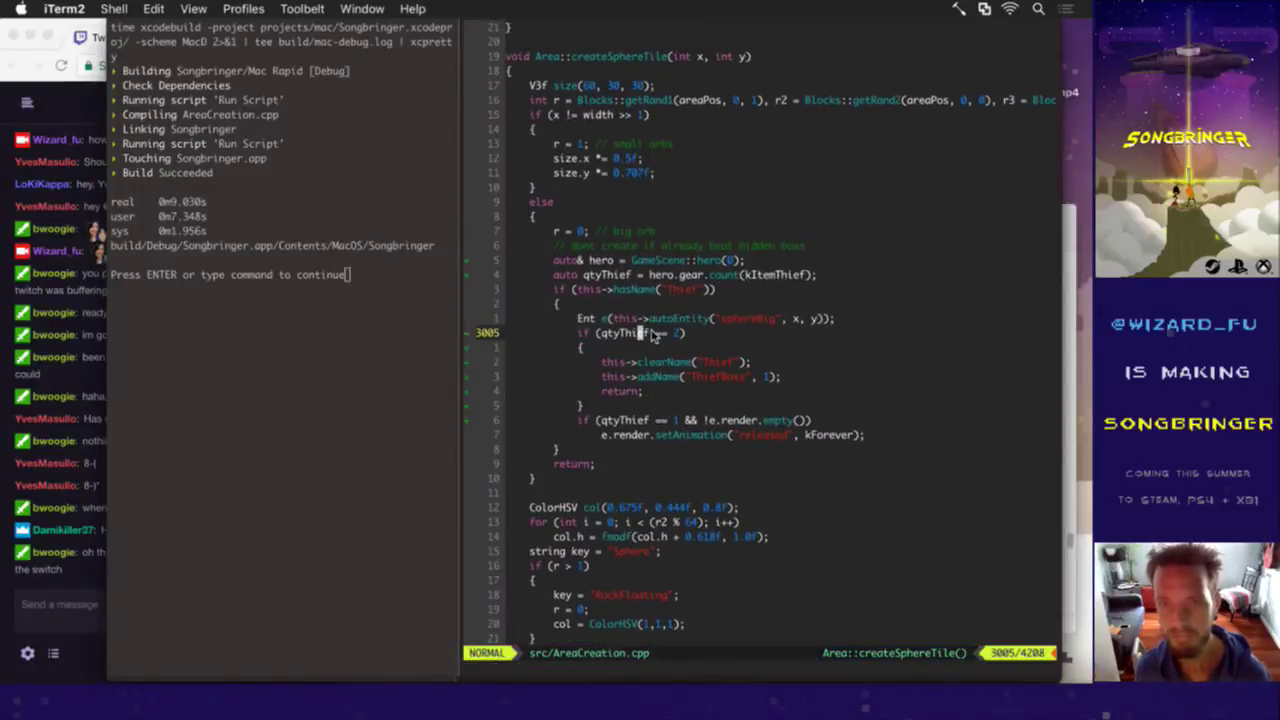
pyautogui.hotkey('shift', 'v')
pyautogui.press('j')
pyautogui.press('j')
pyautogui.press('j')
pyautogui.press('j')
pyautogui.press('j')
pyautogui.press('d')
pyautogui.press('k')
pyautogui.hotkey('shift', 'p')
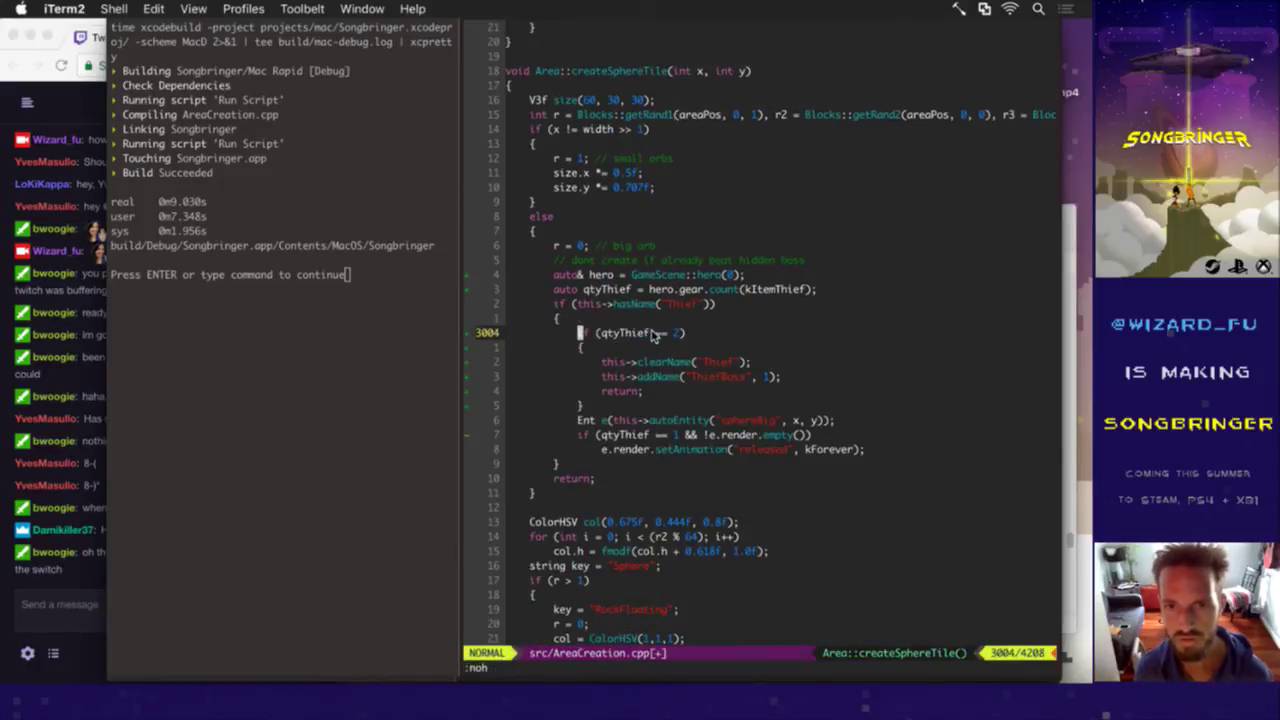
# Step: Delete the return; statement from the end of the qtyThief == 2 block
pyautogui.press('j')
pyautogui.press('j')
pyautogui.press('j')
pyautogui.press('j')
pyautogui.press('d')
pyautogui.press('d')
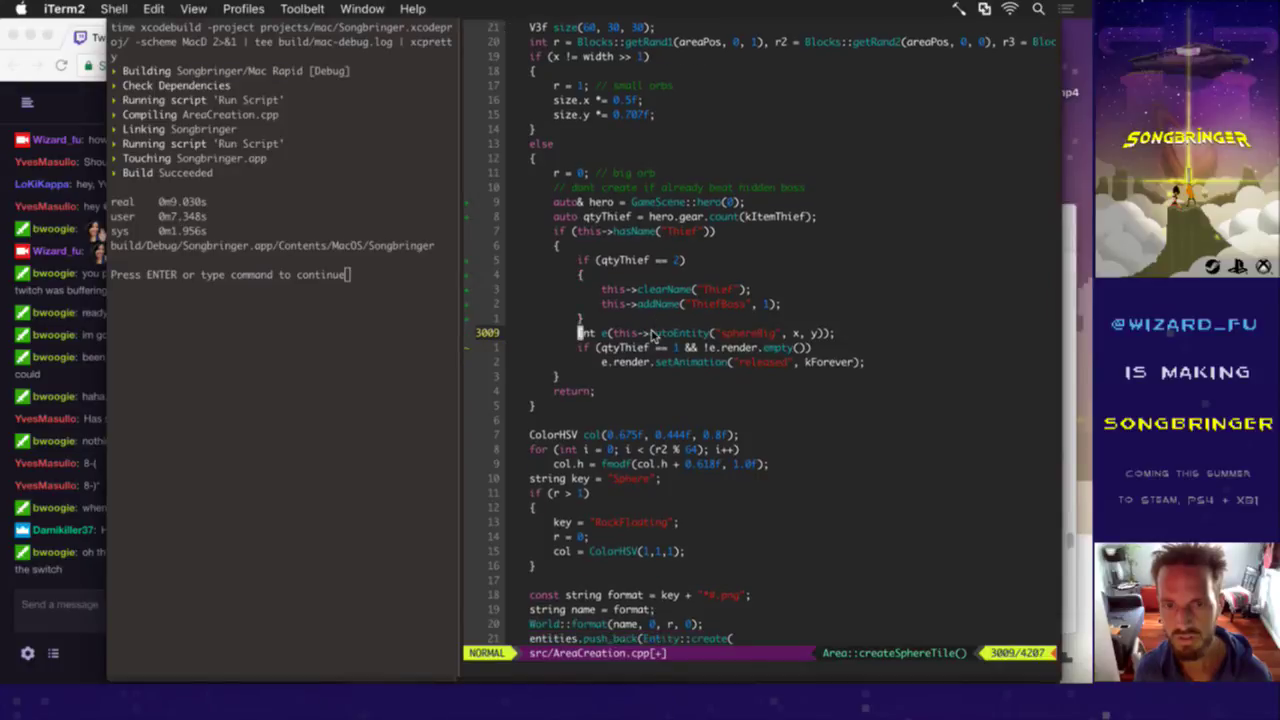
# Step: Wrap the sphereBig entity creation and its "released" animation condition in a braced else block
pyautogui.write('i}')
pyautogui.press('Return')
pyautogui.write('else')
pyautogui.press('Return')
pyautogui.write('{')
pyautogui.press('Escape')
pyautogui.press('j')
pyautogui.press('j')
pyautogui.press('j')
pyautogui.press('j')
pyautogui.write('O}')
pyautogui.press('Escape')
# Step: Indent the contents of the else block by one level and save the file
pyautogui.press('k')
pyautogui.press('V')
pyautogui.press('k')
pyautogui.press('k')
pyautogui.press('>')
pyautogui.press('Escape')
pyautogui.write(':w')
pyautogui.press('Return')
pyautogui.press('k')
pyautogui.press('k')
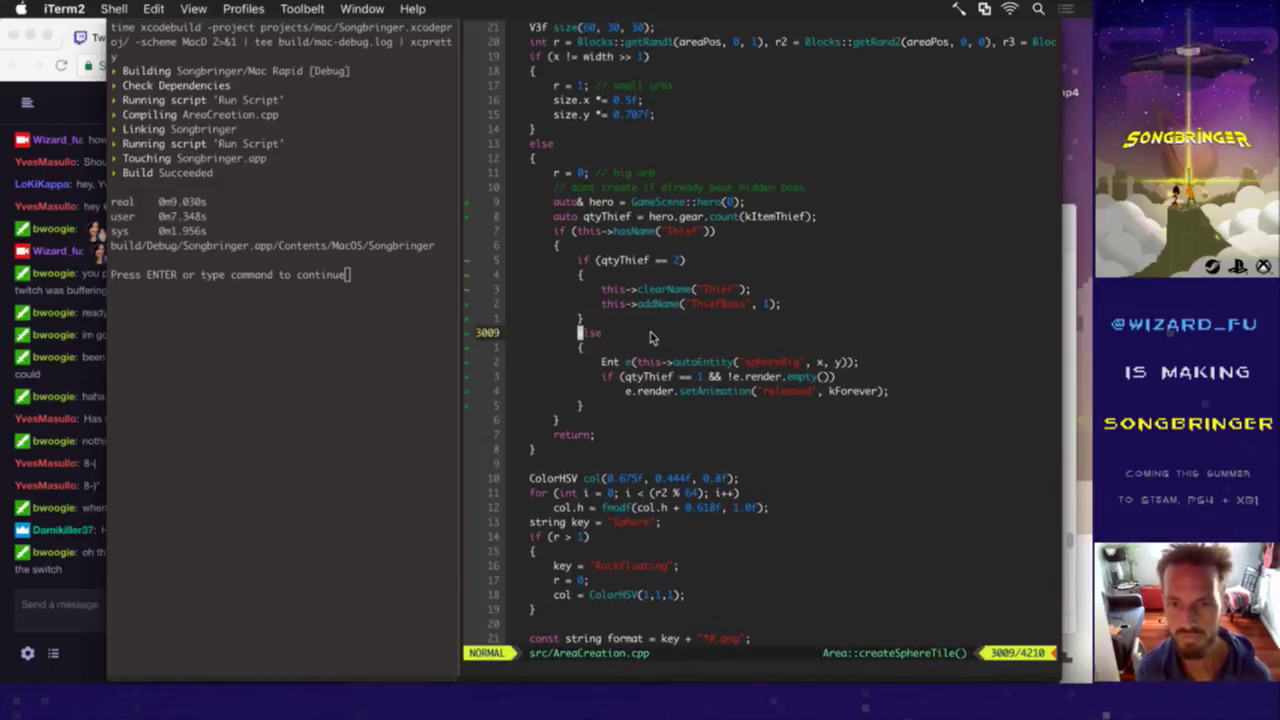
# Step: Add the comment // sphere after the else that follows the qtyThief == 2 block
pyautogui.write('A // regular')
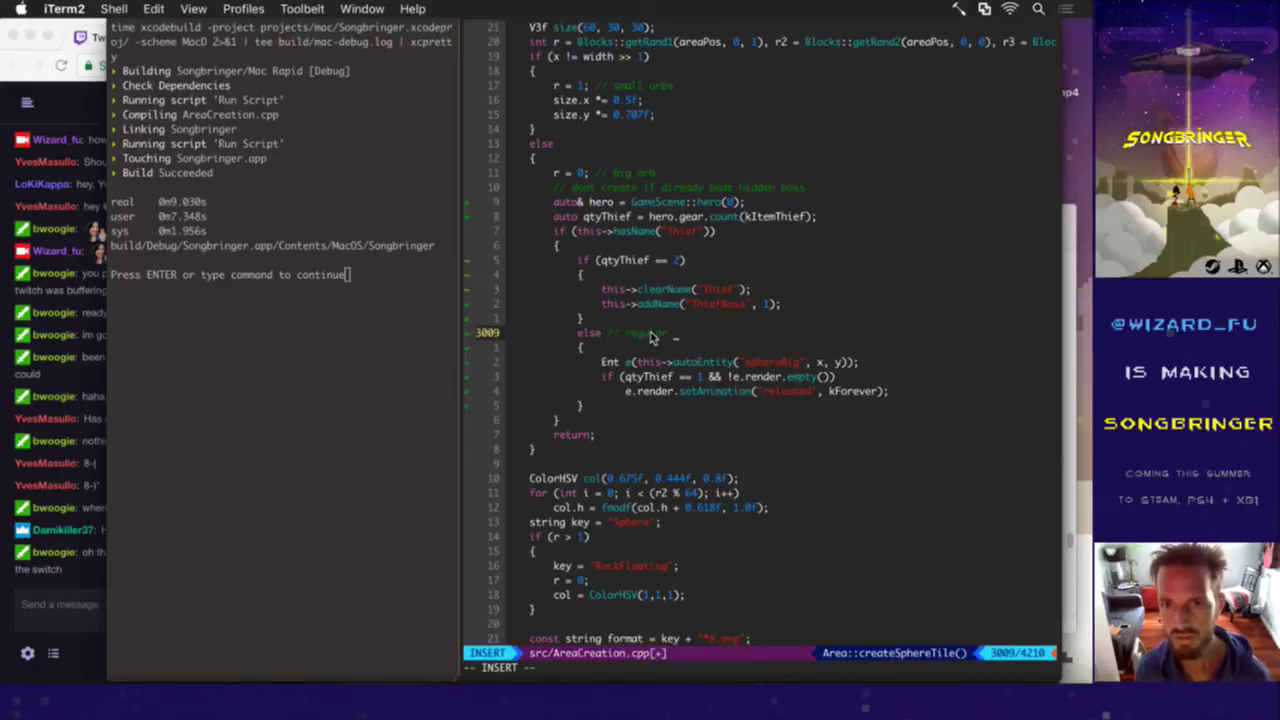
pyautogui.write(' sph')
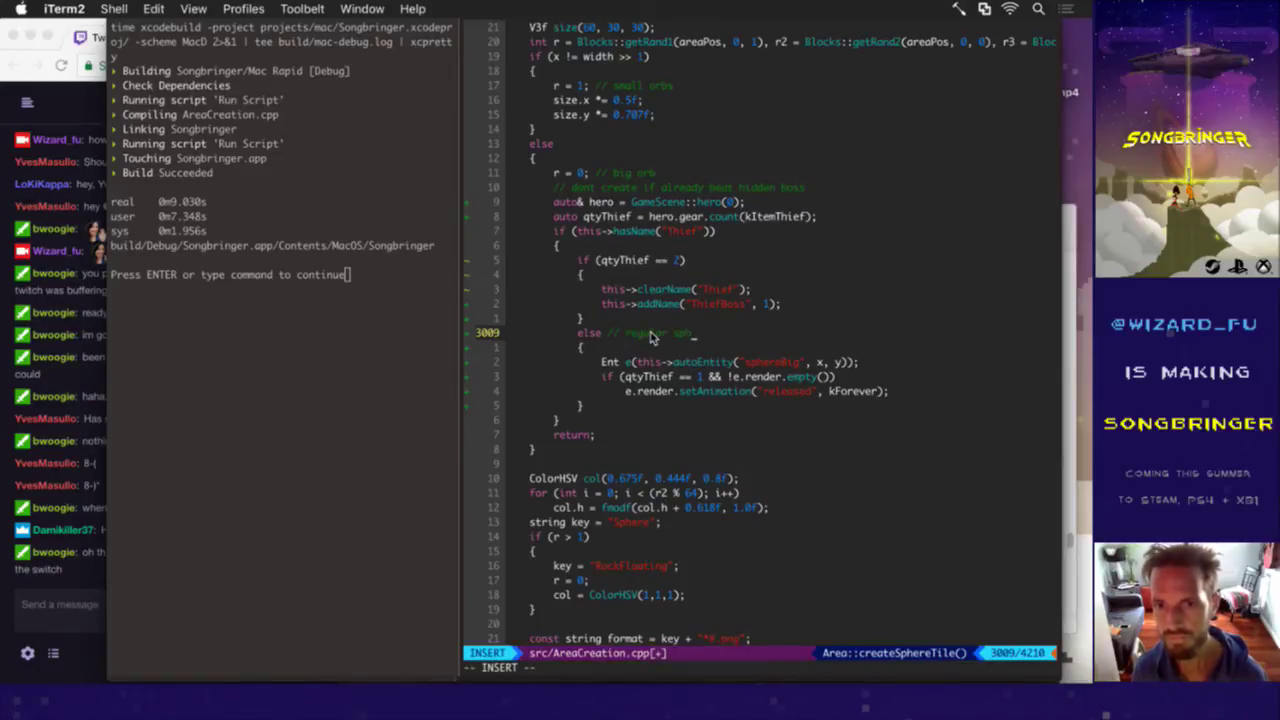
pyautogui.press('BackSpace')
pyautogui.press('BackSpace')
pyautogui.press('BackSpace')
pyautogui.press('BackSpace')
pyautogui.press('BackSpace')
pyautogui.press('BackSpace')
pyautogui.press('BackSpace')
pyautogui.press('BackSpace')
pyautogui.press('BackSpace')
pyautogui.press('BackSpace')
pyautogui.press('BackSpace')
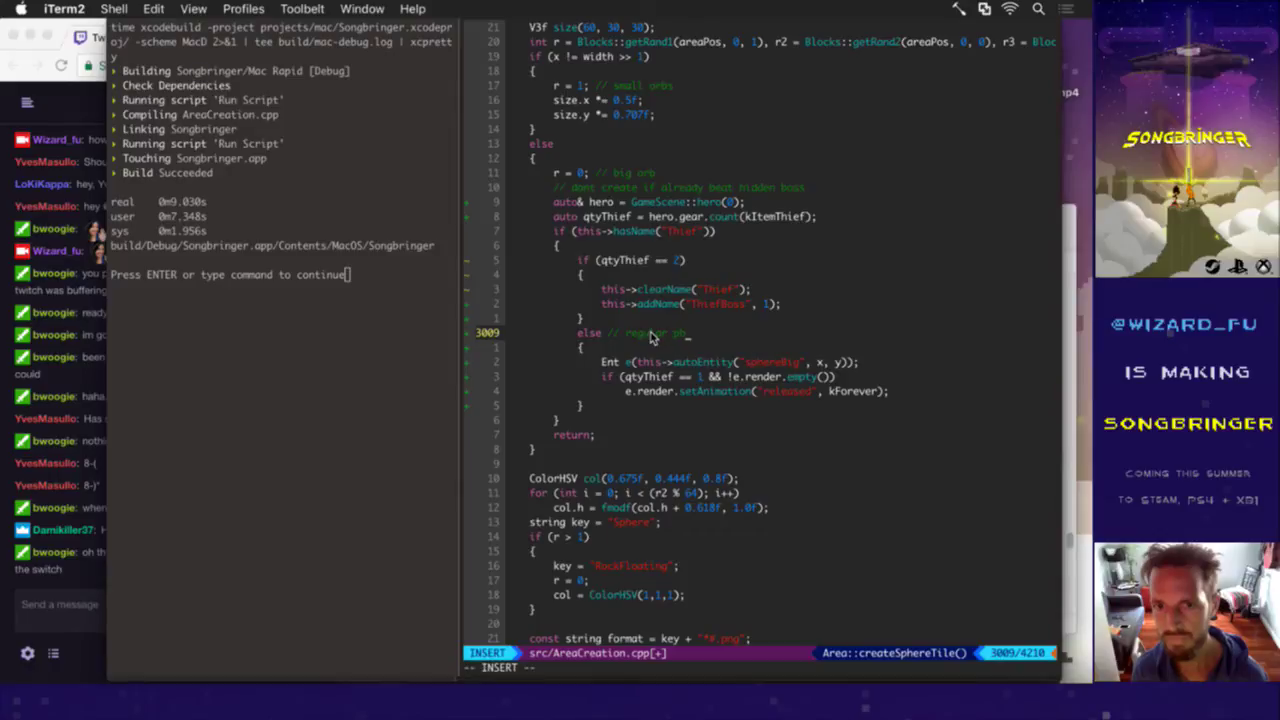
pyautogui.write('sphere')
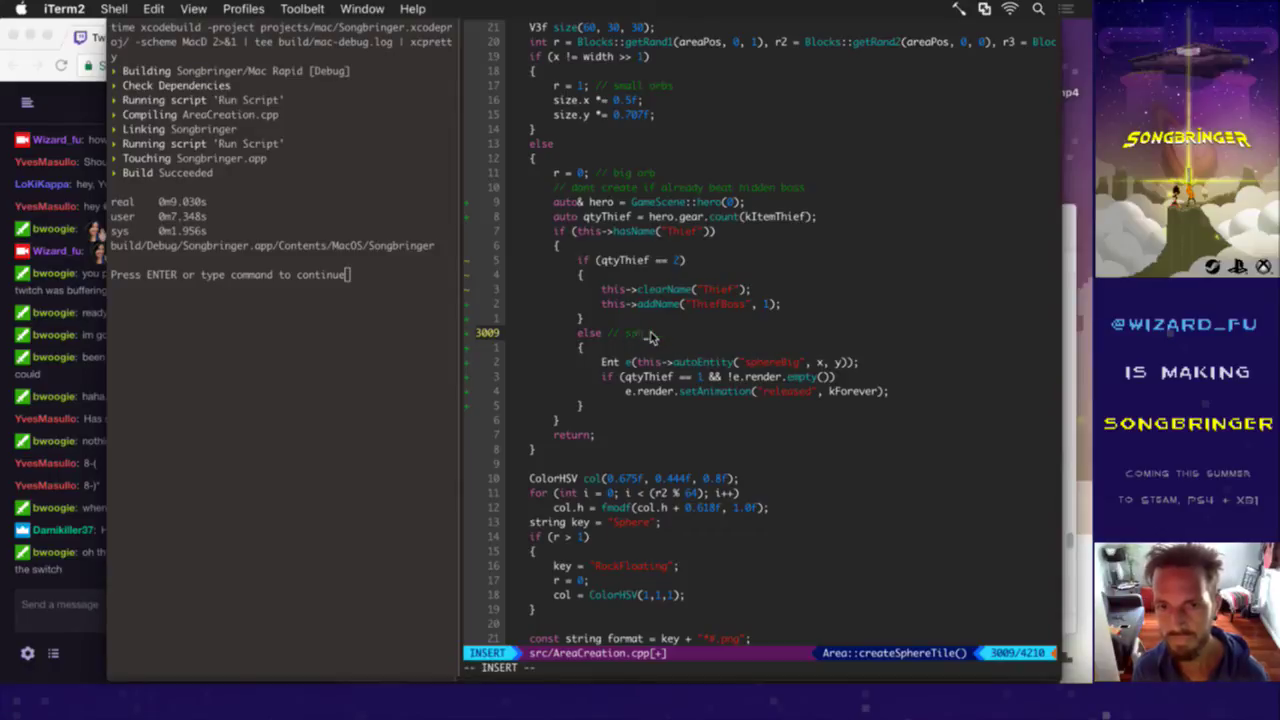
pyautogui.press('Escape')
# Step: Add the comment // no sphere, add thief boss above the qtyThief == 2 condition and save the file
pyautogui.press('k')
pyautogui.press('k')
pyautogui.press('k')
pyautogui.press('k')
pyautogui.press('k')
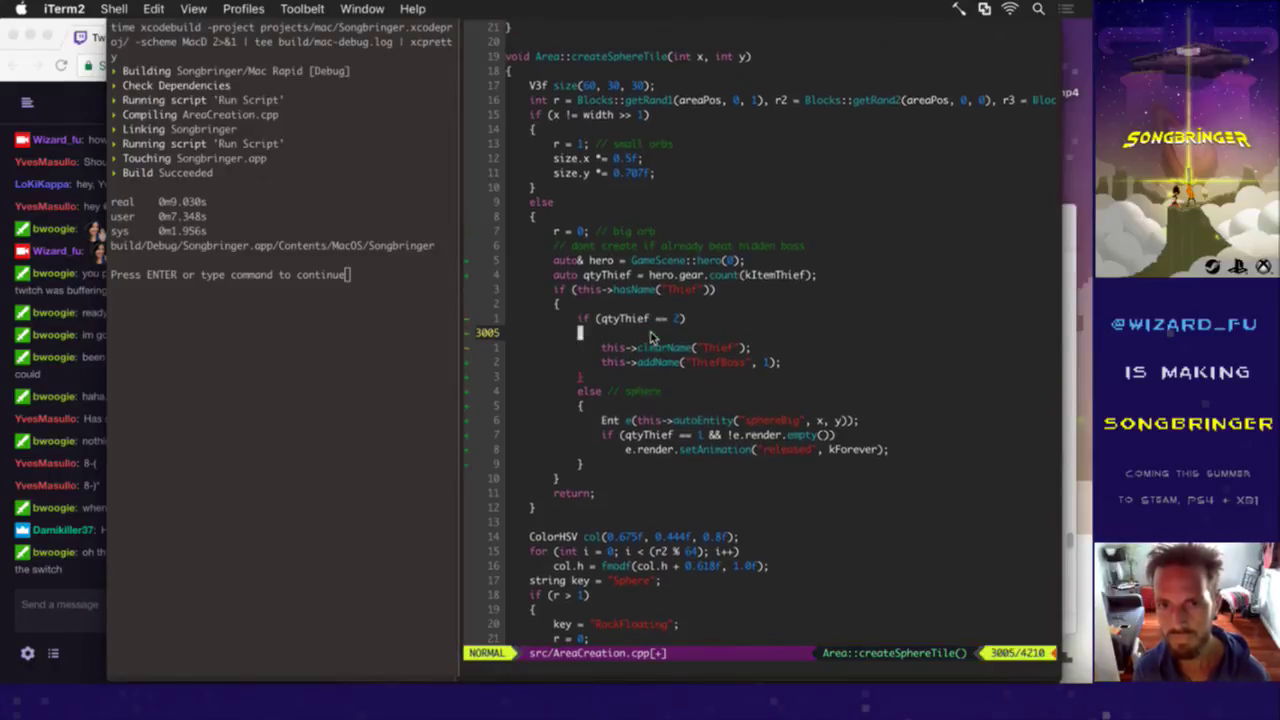
pyautogui.hotkey('shift', 'o')
pyautogui.write('// ')
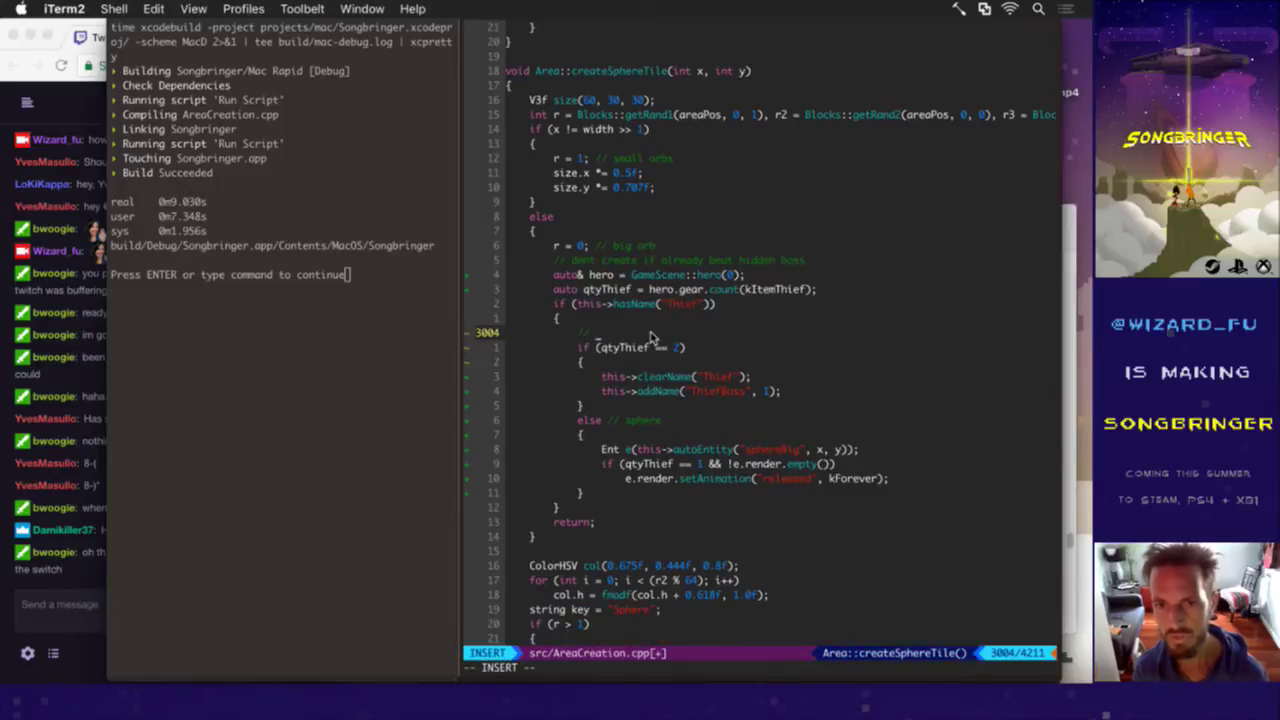
pyautogui.write('no ')
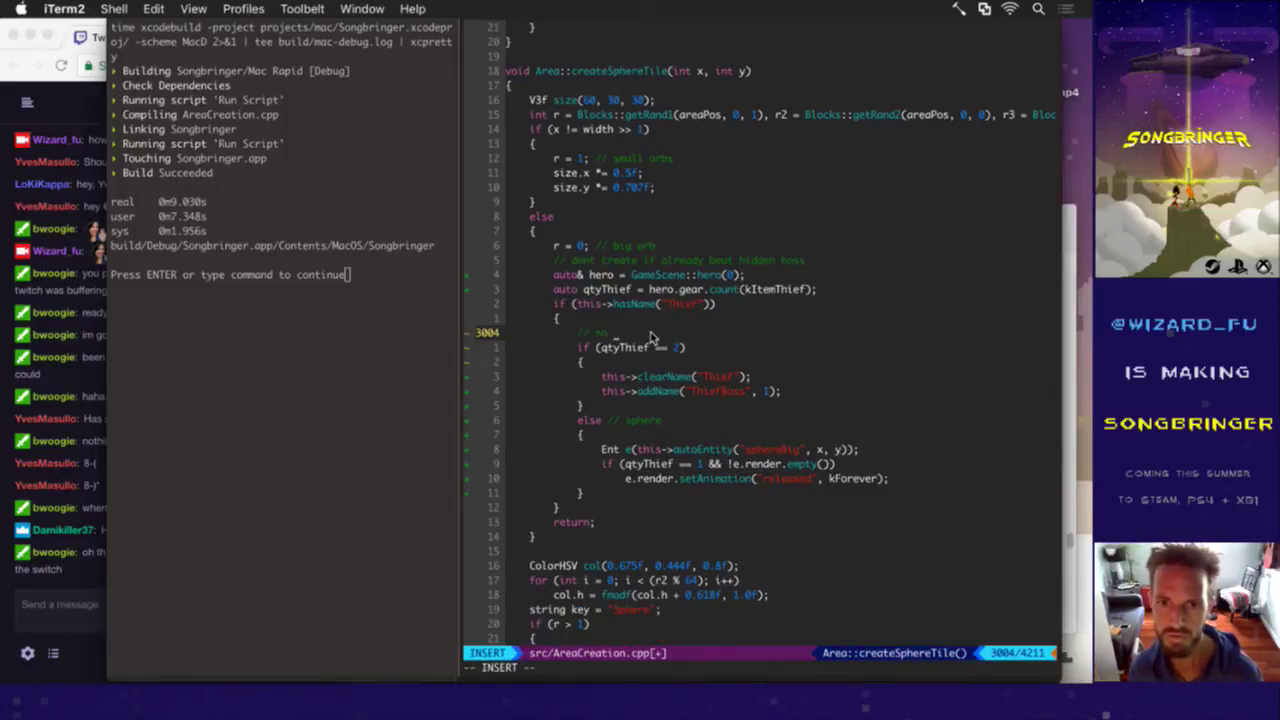
pyautogui.write('sphere, add thief boss')
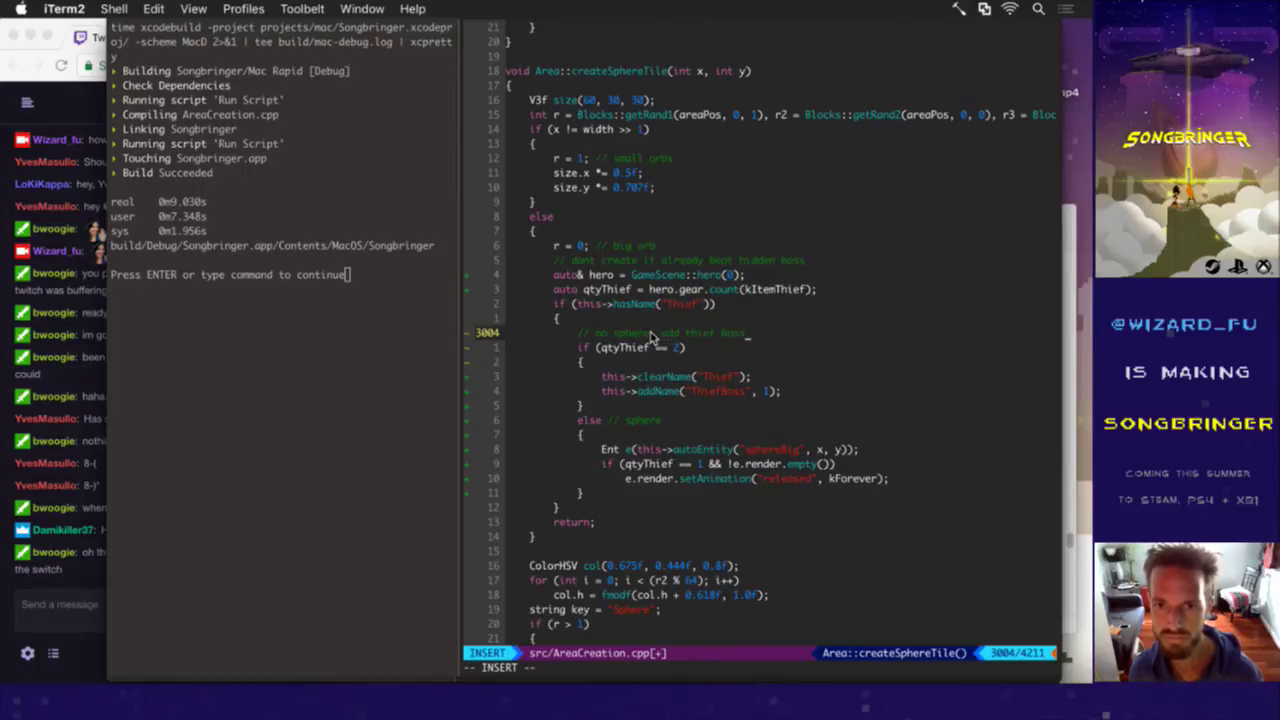
pyautogui.press('Escape')
pyautogui.write(':w')
pyautogui.press('Return')
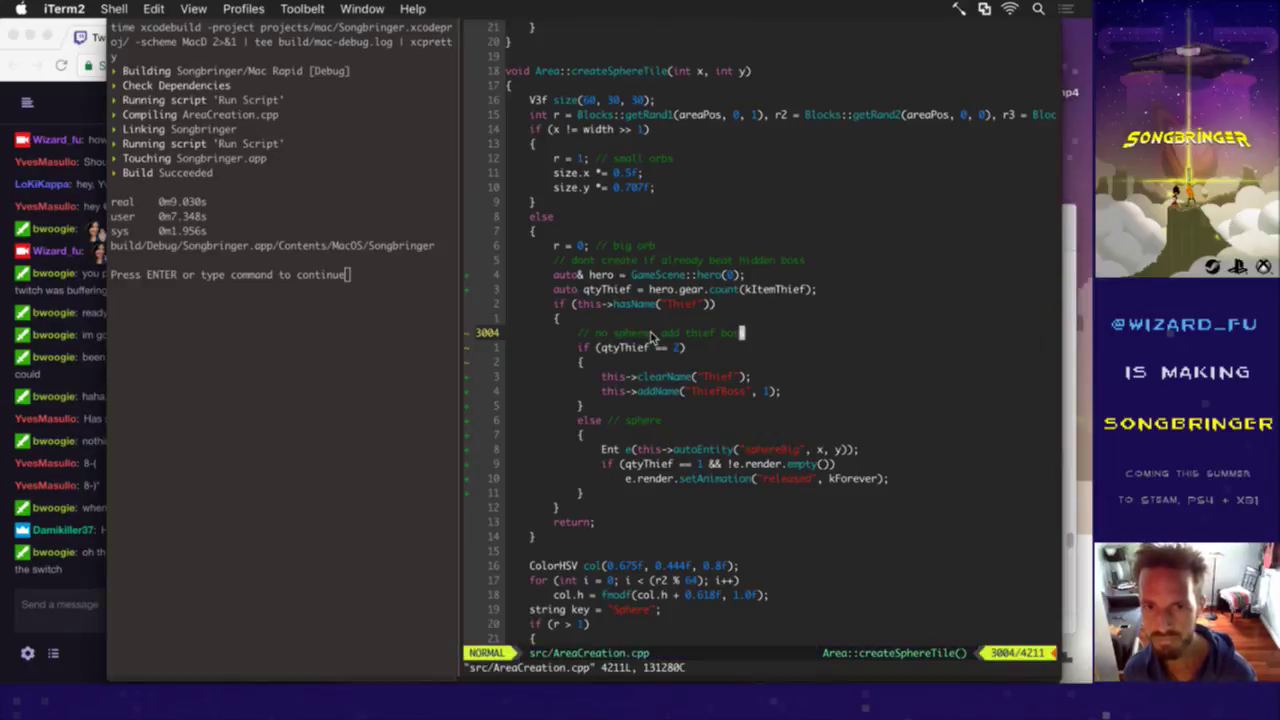
# Step: Rebuild and launch the game, walk the hero toward the thief boss to check its placement, and quit
pyautogui.write(':up')
pyautogui.press('Return')
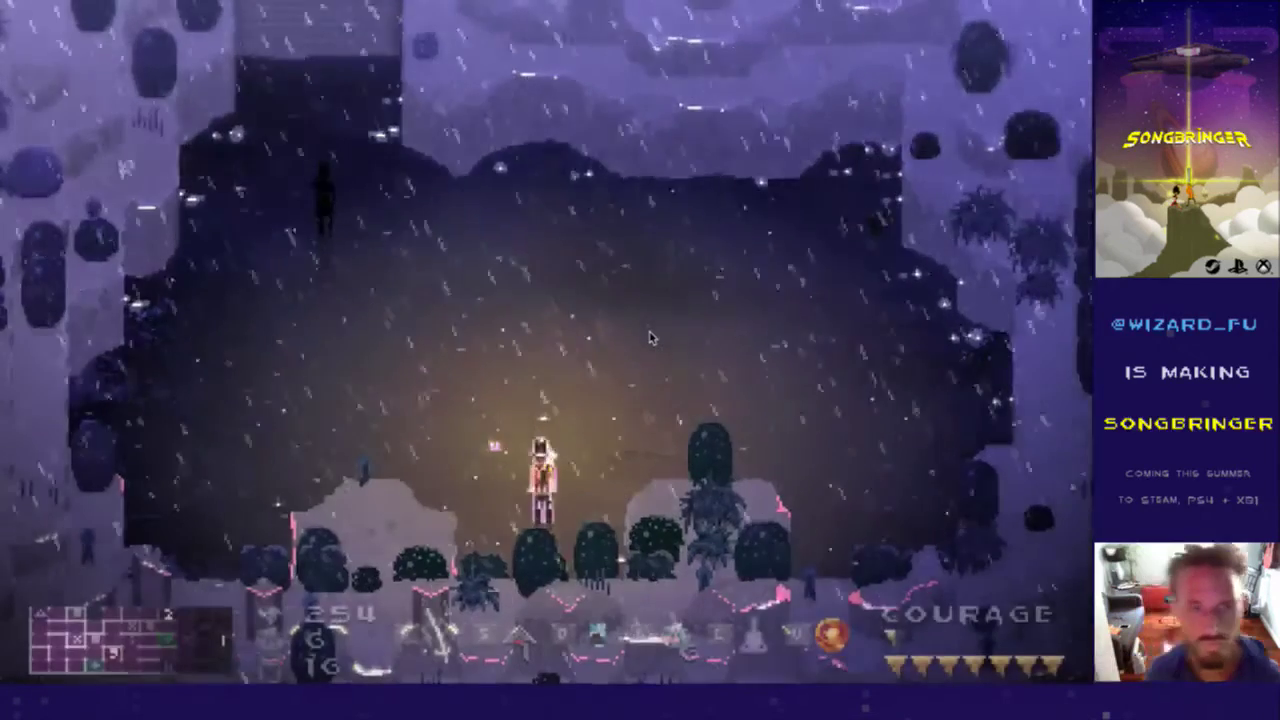
pyautogui.press('Left')
pyautogui.press('Up')
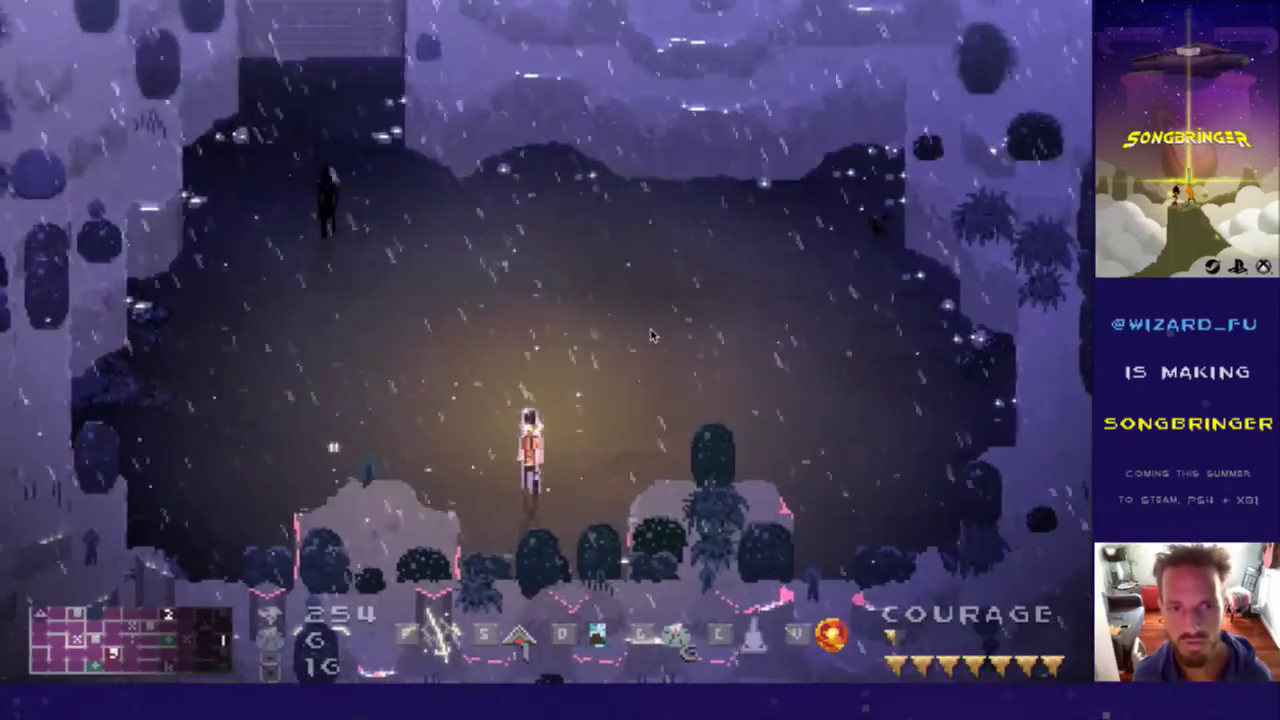
pyautogui.press('super+q')
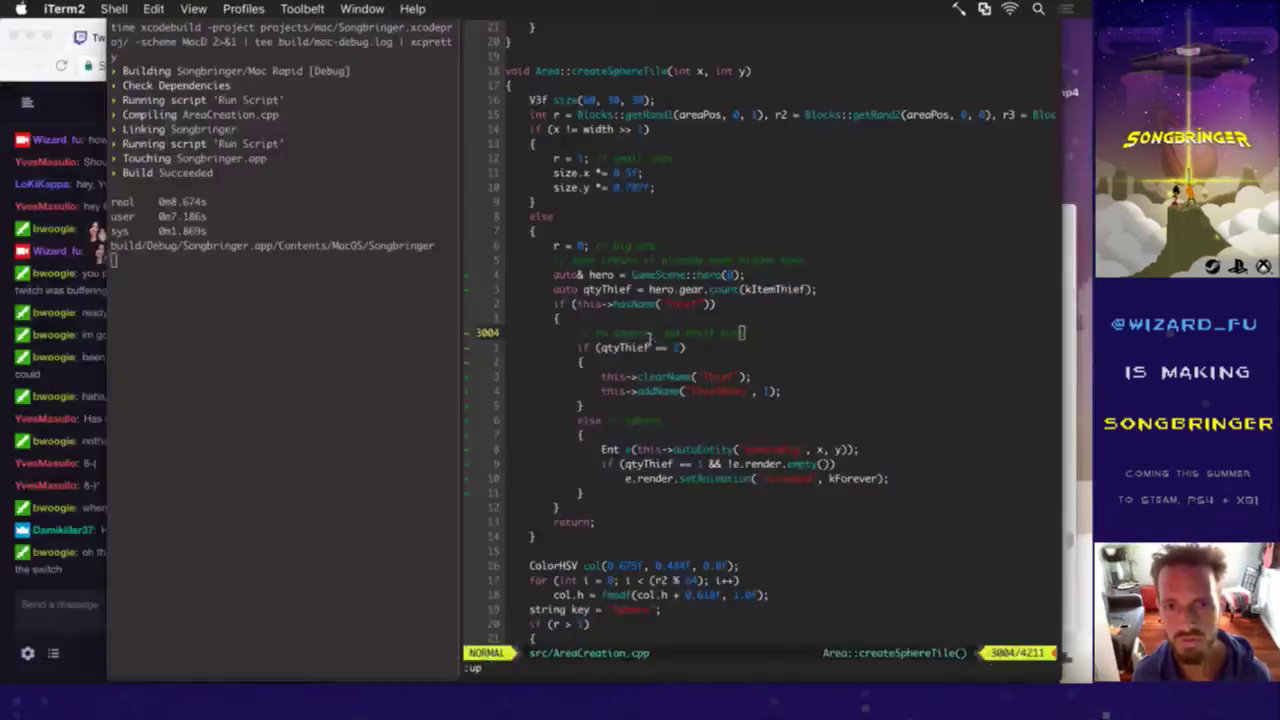
# Step: Jump to the first createAI definition in AreaCreation.cpp, the overload that takes a V3f position
pyautogui.press('j')
pyautogui.press('j')
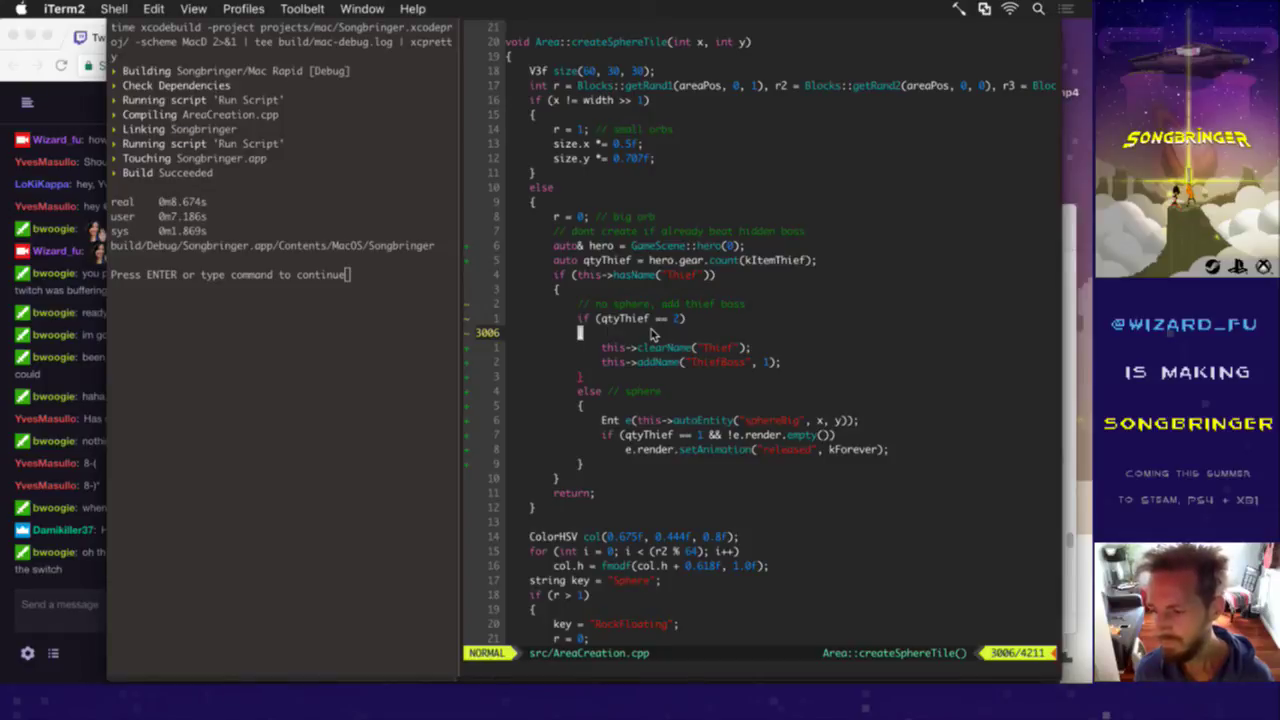
pyautogui.write(':fin createai')
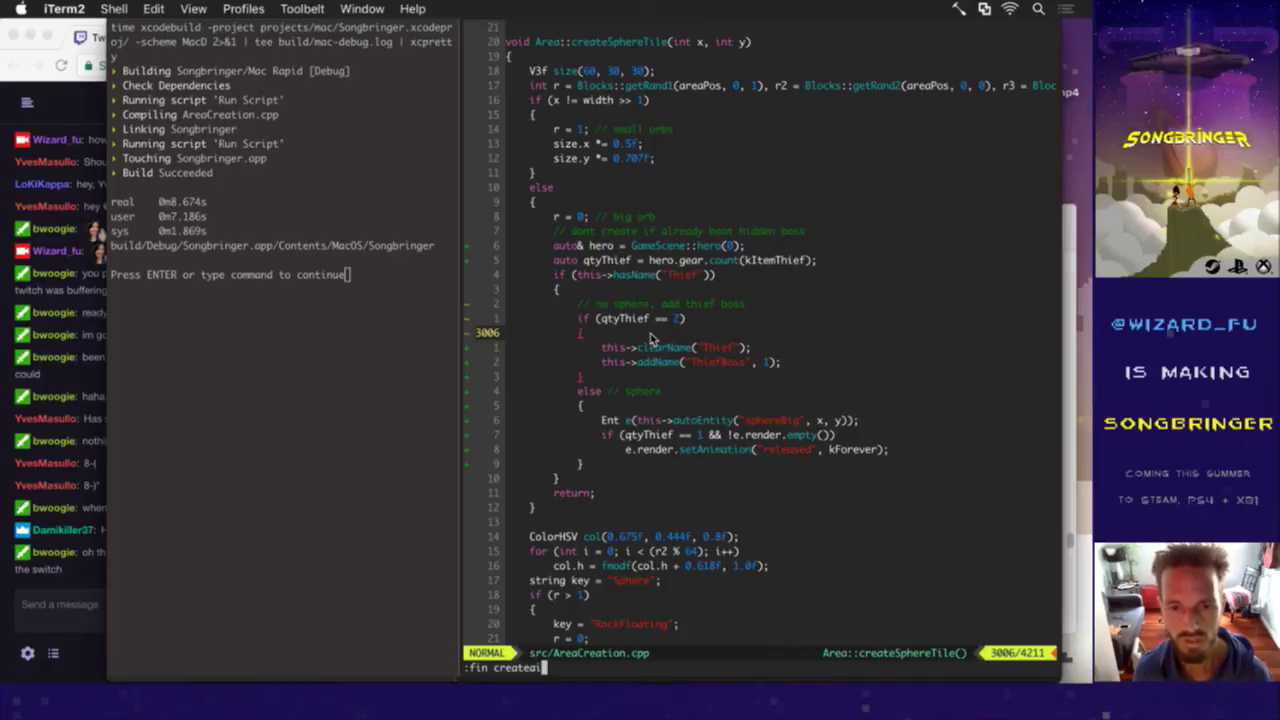
pyautogui.hotkey('ctrl', 'u')
pyautogui.write('tjump createai')
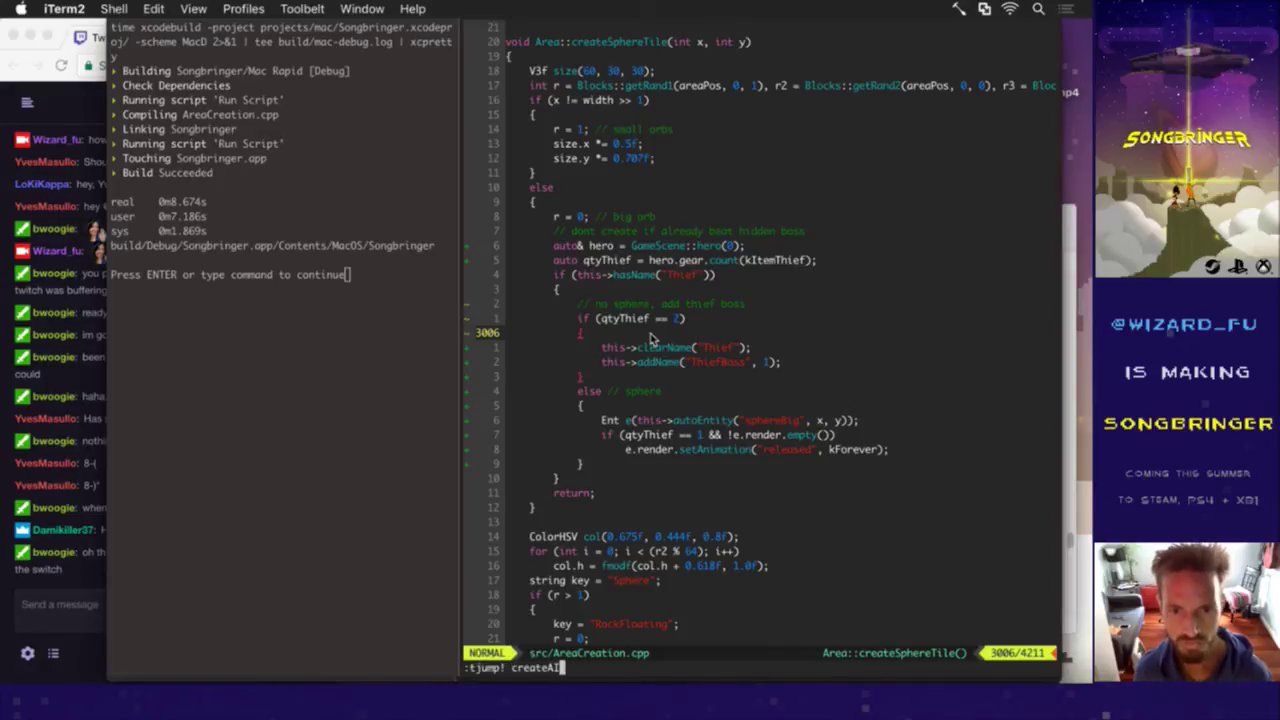
pyautogui.press('Return')
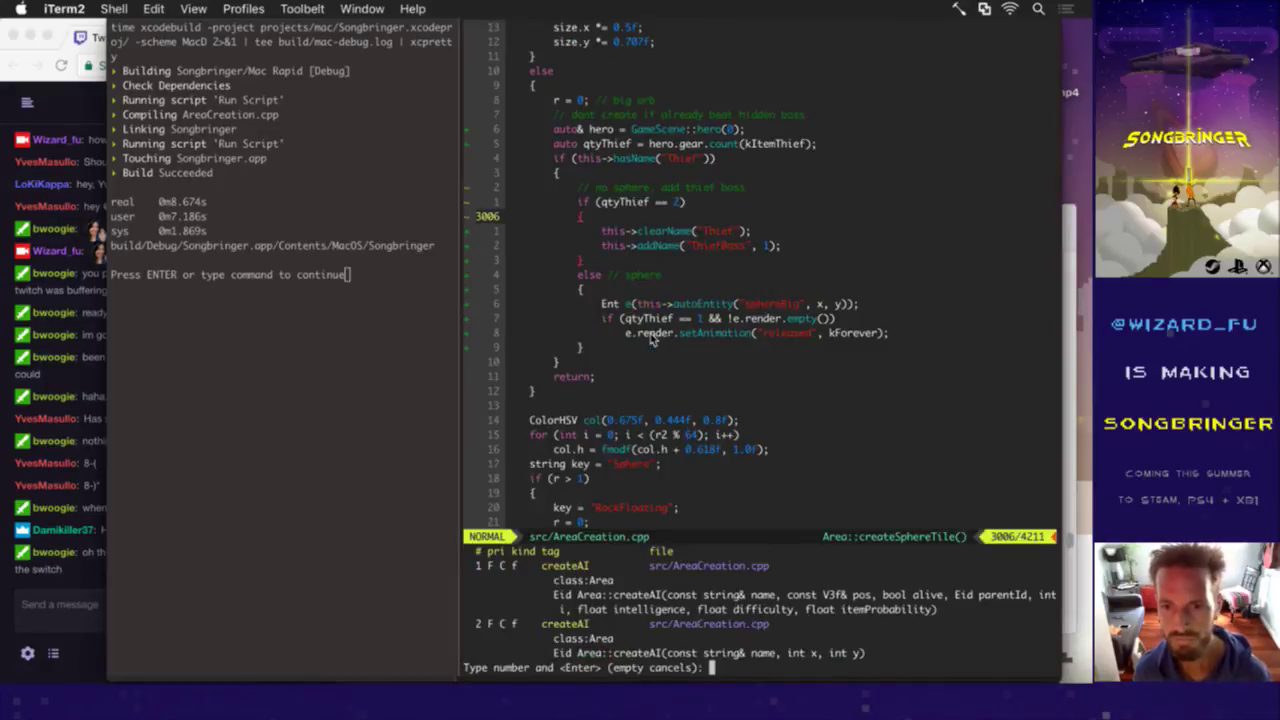
pyautogui.write('1')
pyautogui.press('Return')
pyautogui.scroll(-3, 651, 338)
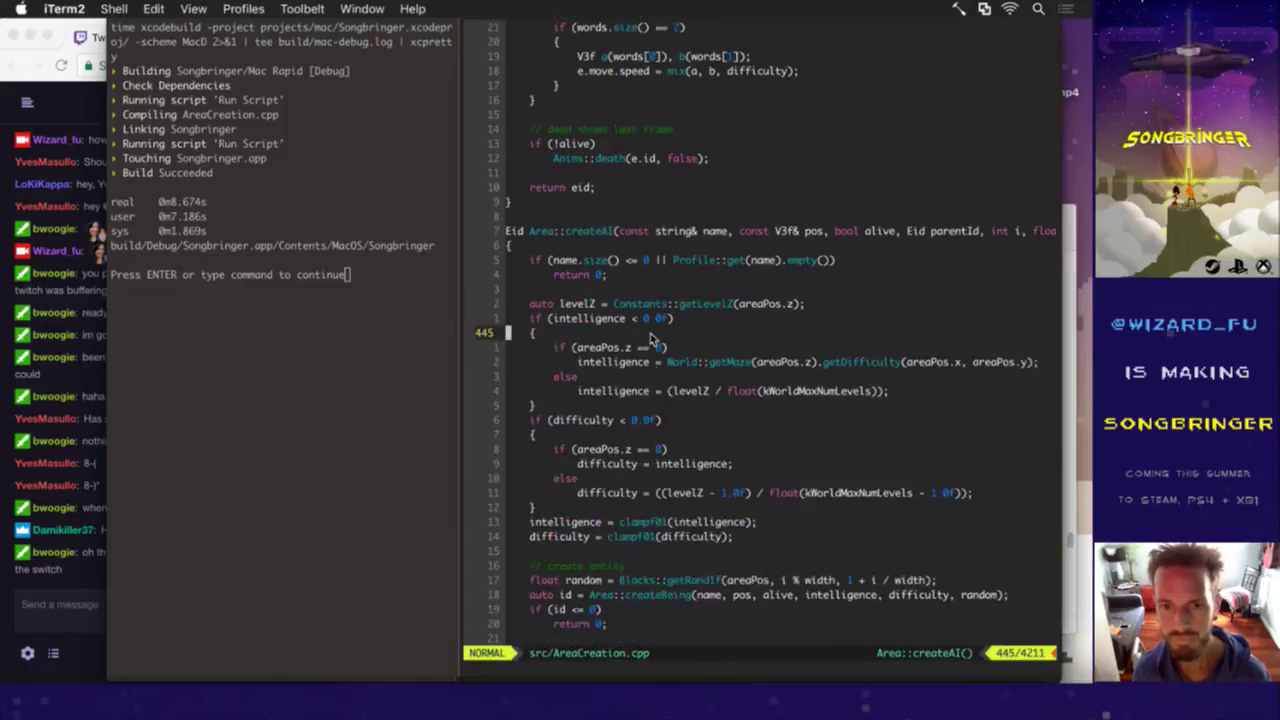
# Step: Find the FearBoss position branch in createAI and duplicate it directly below itself
pyautogui.write('"tome')
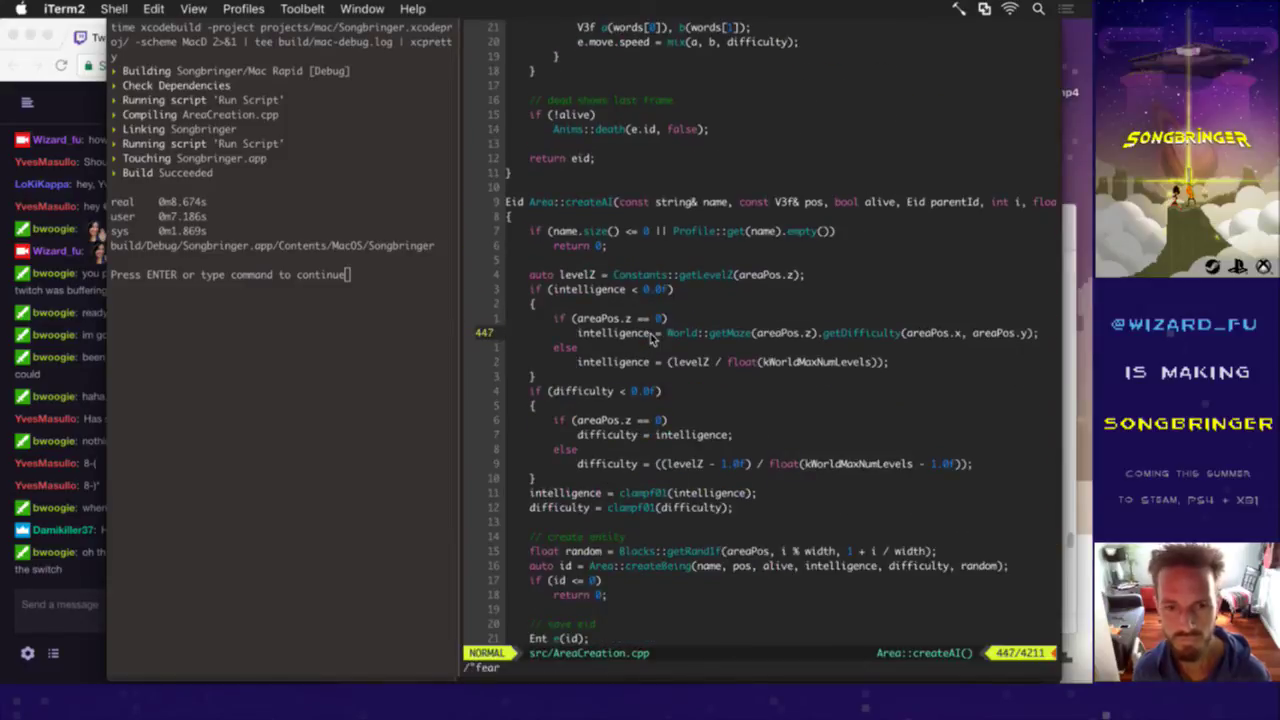
pyautogui.press('Return')
pyautogui.press('Return')
pyautogui.press('j')
pyautogui.press('j')
pyautogui.press('j')
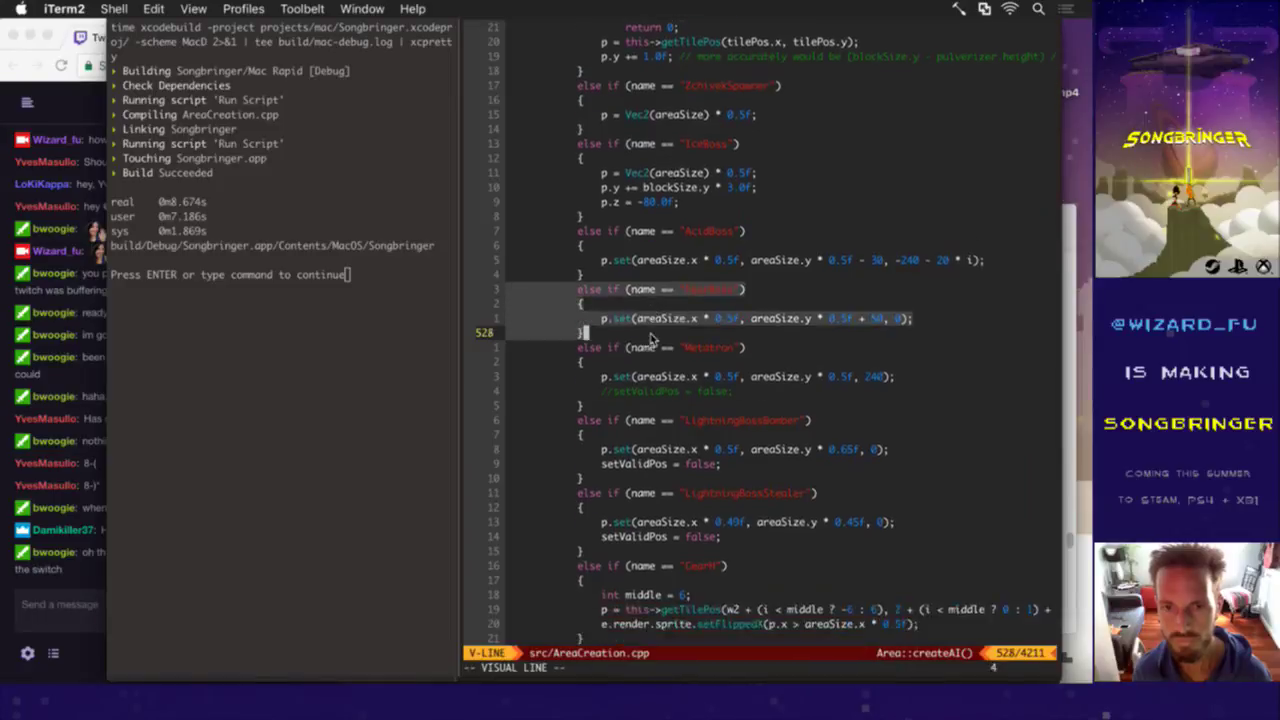
pyautogui.press('y')
pyautogui.press('j')
pyautogui.press('j')
pyautogui.press('j')
pyautogui.press('j')
pyautogui.write('P')
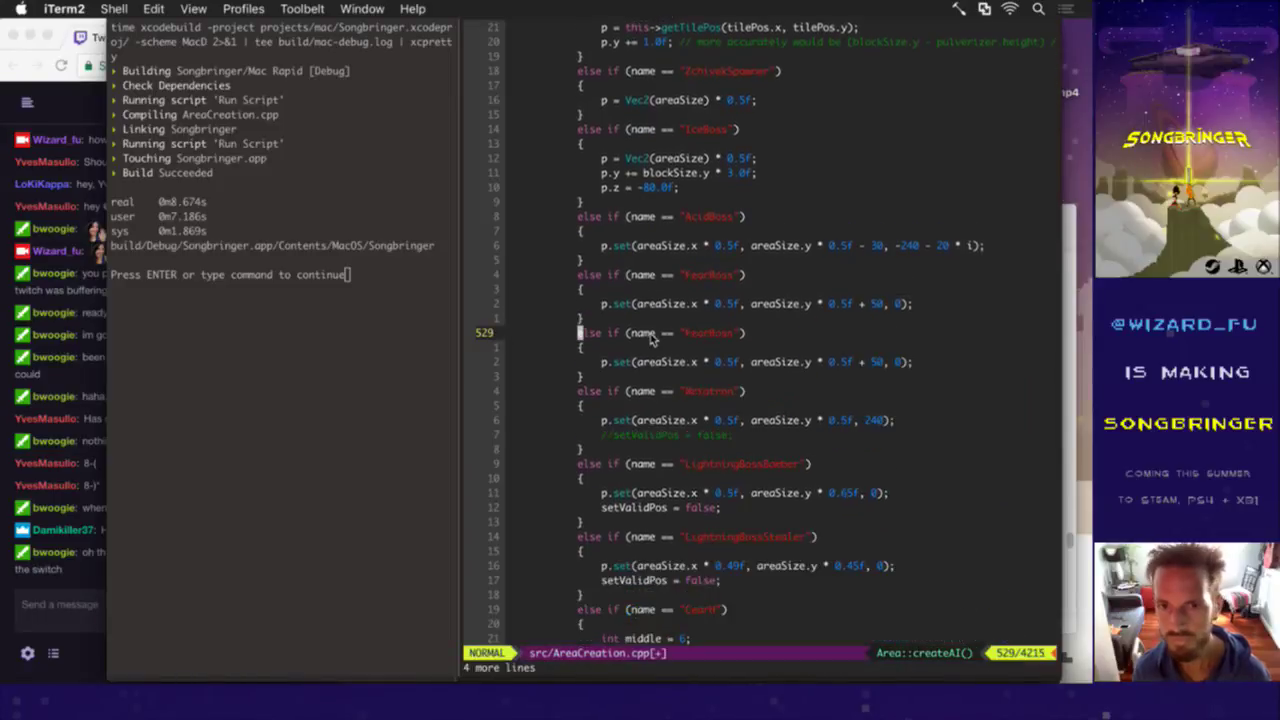
# Step: Change the boss name in the duplicated branch to ThiefBoss and save the file
pyautogui.write(':noh')
pyautogui.press('Return')
pyautogui.press('w')
pyautogui.press('w')
pyautogui.press('w')
pyautogui.press('w')
pyautogui.press('w')
pyautogui.press('w')
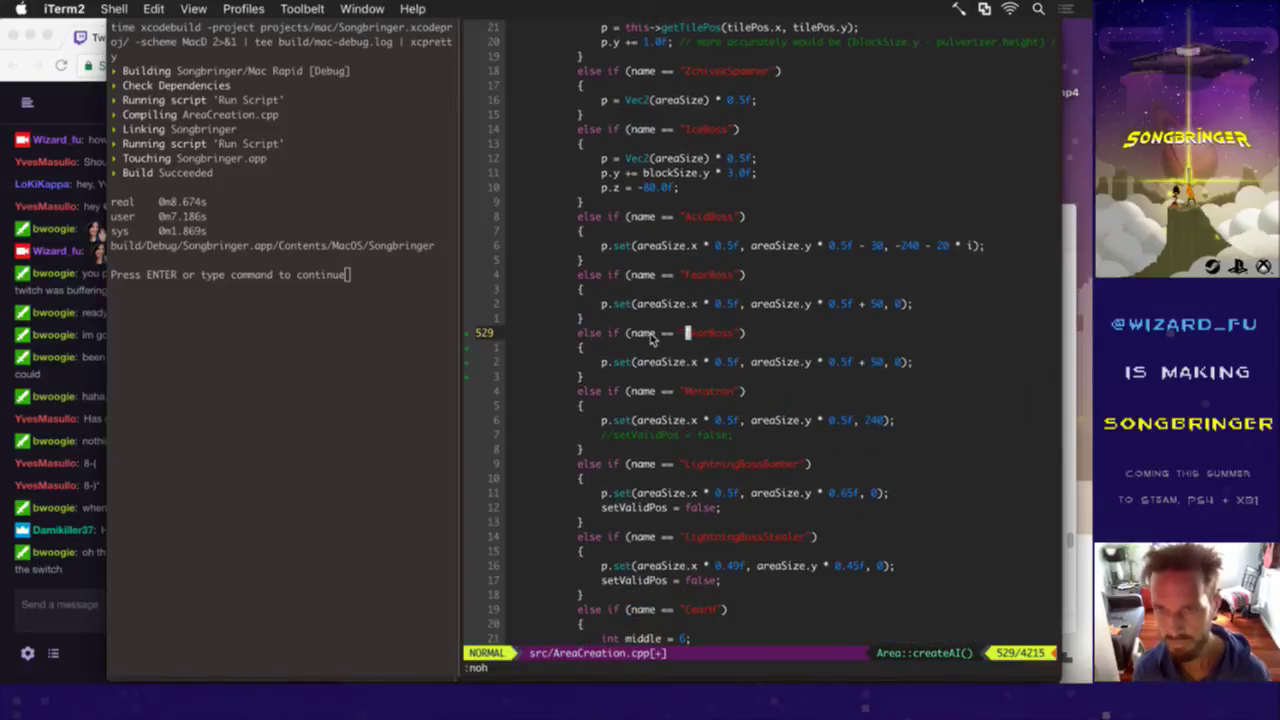
pyautogui.write('cwThiefBoss')
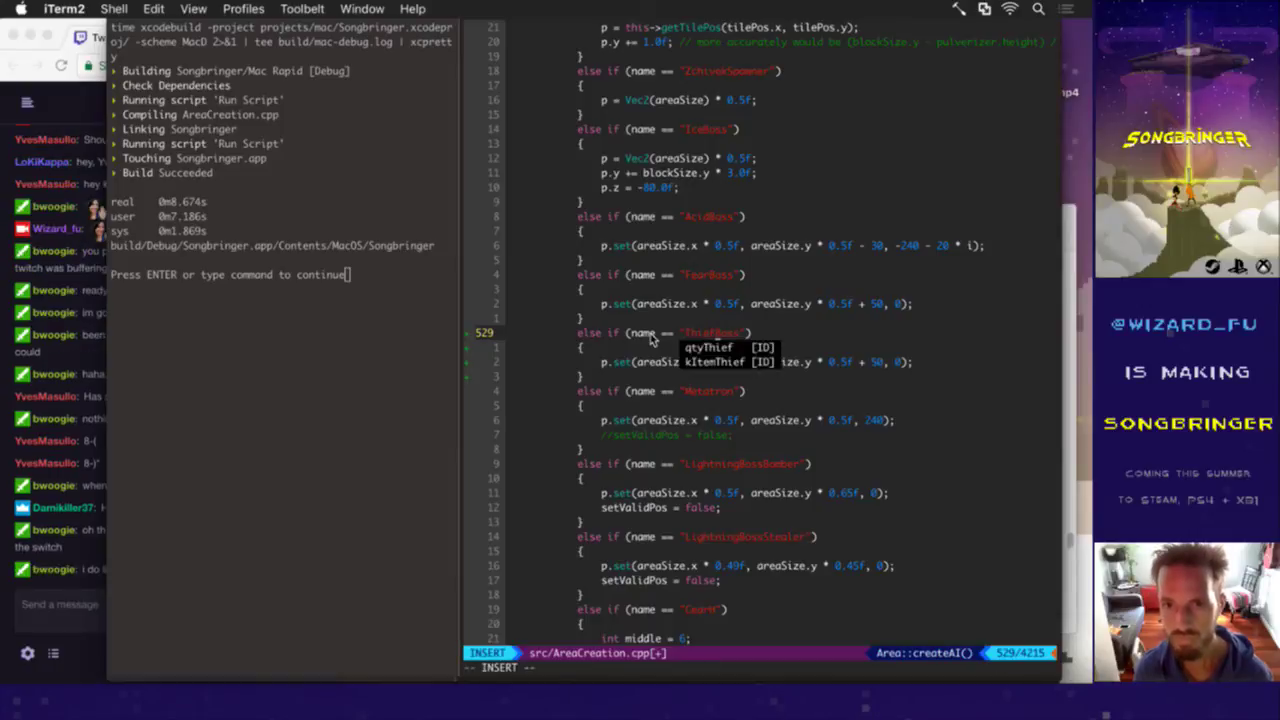
pyautogui.press('Escape')
pyautogui.write(':w')
pyautogui.press('Return')
# Step: Remove the + 50 offset from the y position in the ThiefBoss branch's p.set call and save the file
pyautogui.press('j')
pyautogui.press('j')
pyautogui.press('j')
pyautogui.press('0')
pyautogui.press('k')
pyautogui.press('l')
pyautogui.press('l')
pyautogui.press('l')
pyautogui.press('l')
pyautogui.press('l')
pyautogui.press('l')
pyautogui.press('l')
pyautogui.press('l')
pyautogui.press('l')
pyautogui.press('l')
pyautogui.press('l')
pyautogui.press('l')
pyautogui.press('l')
pyautogui.press('l')
pyautogui.press('l')
pyautogui.press('l')
pyautogui.press('l')
pyautogui.press('l')
pyautogui.press('l')
pyautogui.press('l')
pyautogui.press('l')
pyautogui.press('l')
pyautogui.press('l')
pyautogui.press('l')
pyautogui.press('l')
pyautogui.press('l')
pyautogui.press('l')
pyautogui.press('l')
pyautogui.press('l')
pyautogui.press('l')
pyautogui.press('l')
pyautogui.press('l')
pyautogui.press('l')
pyautogui.press('l')
pyautogui.press('l')
pyautogui.press('l')
pyautogui.press('l')
pyautogui.press('l')
pyautogui.press('l')
pyautogui.press('l')
pyautogui.press('l')
pyautogui.press('h')
pyautogui.press('c')
pyautogui.press('Escape')
pyautogui.press('d')
pyautogui.press('t')
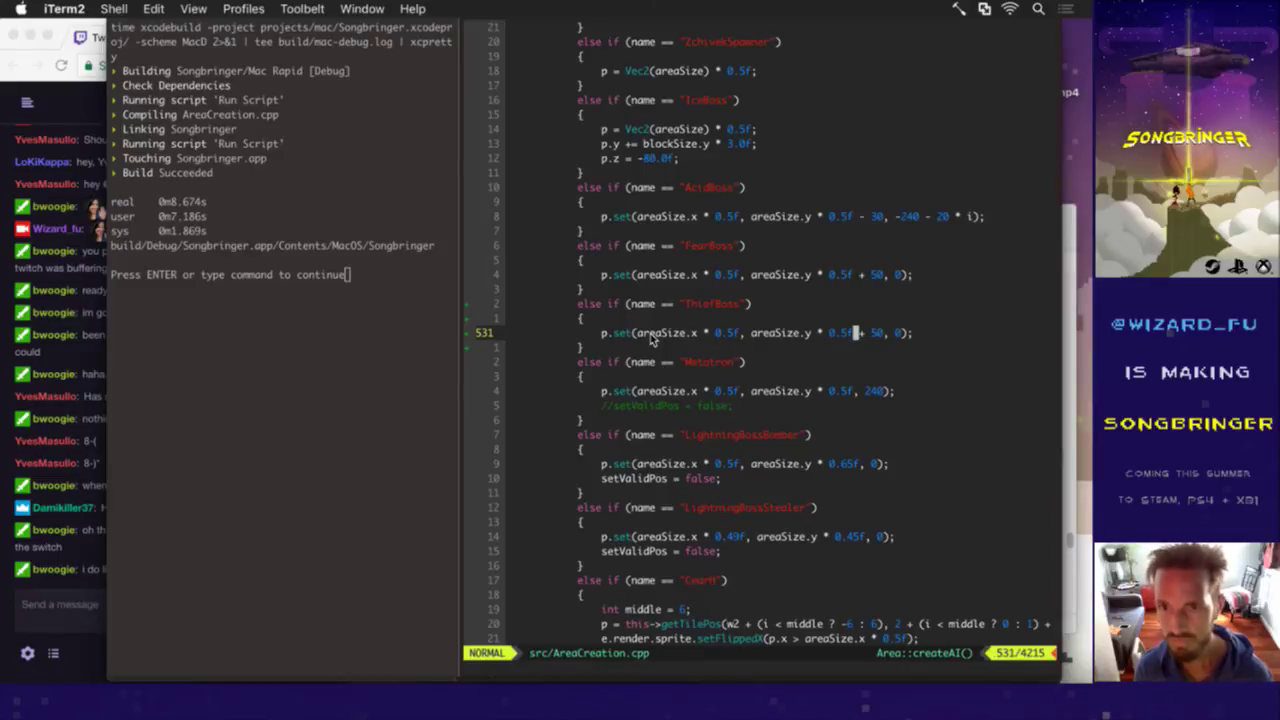
pyautogui.press(',')
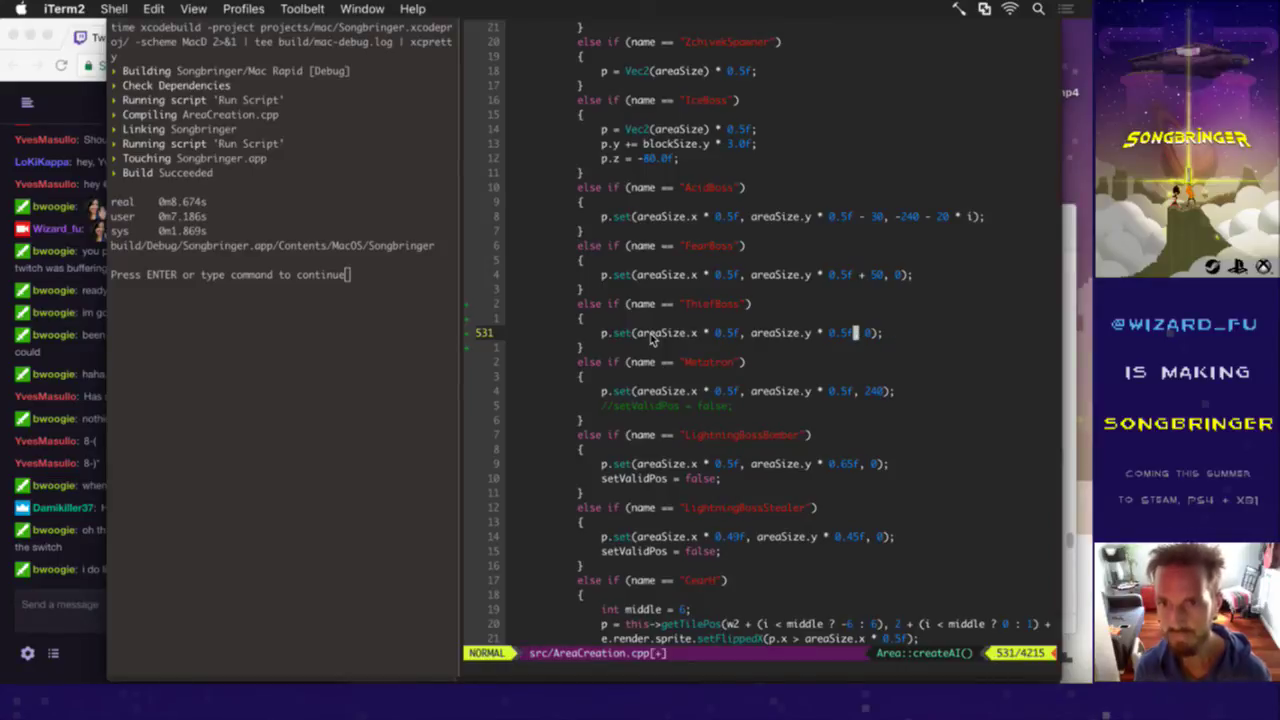
pyautogui.write(':w')
pyautogui.press('Return')
# Step: Switch to the Twitch chat in Chrome and read the latest messages
pyautogui.click(86, 562)
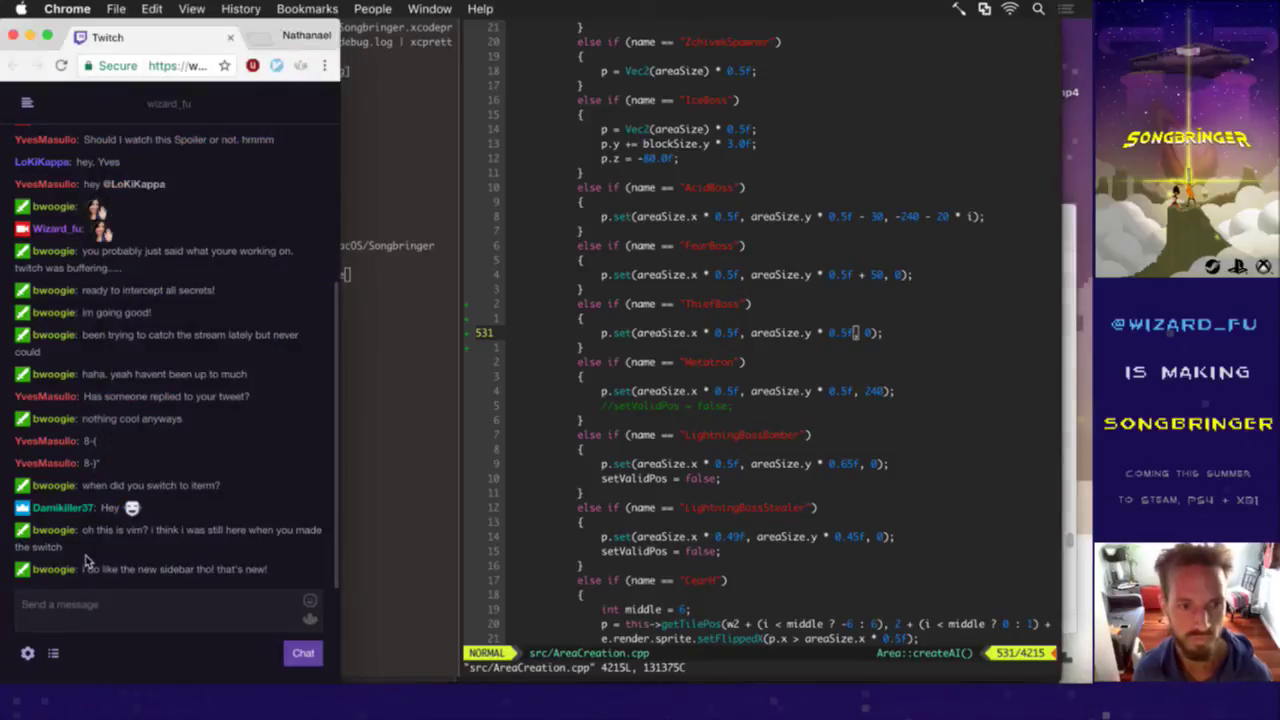
pyautogui.moveTo(88, 568); pyautogui.dragTo(149, 571)
pyautogui.click(183, 566)
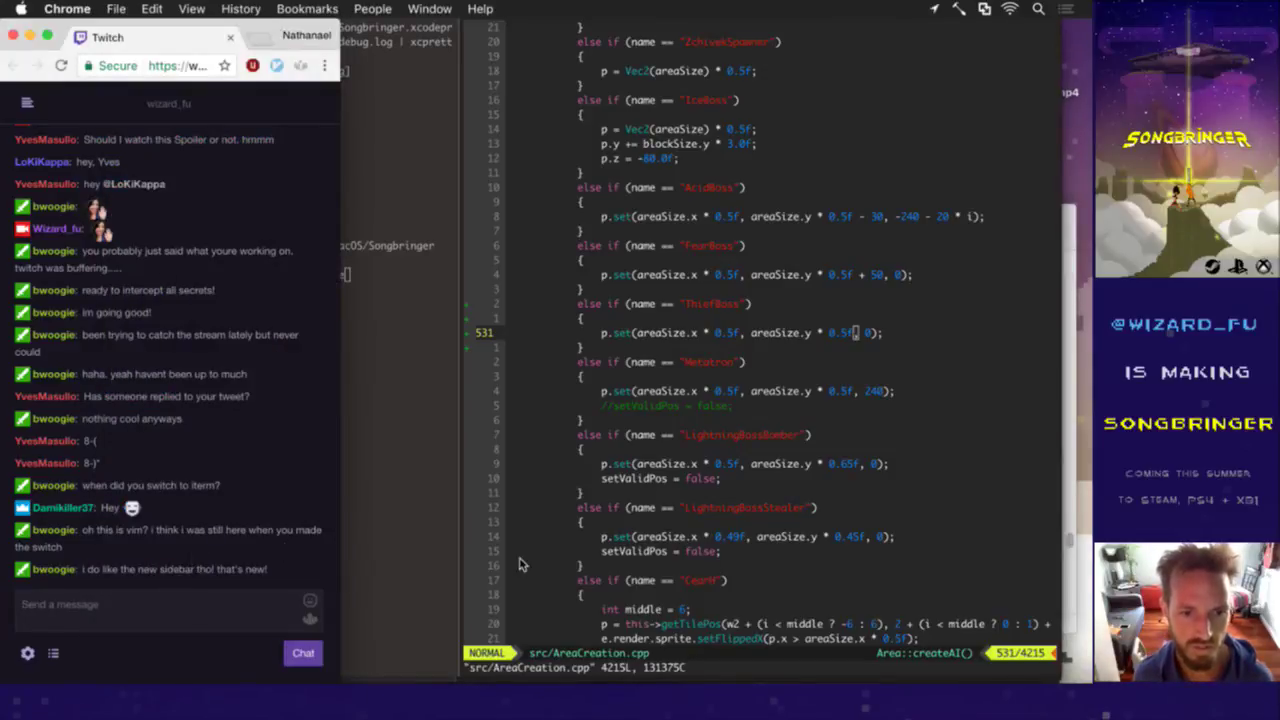
# Step: Return to iTerm2, rebuild and run the game to check the thief boss's position, adjust the sound volume, and quit
pyautogui.click(730, 515)
pyautogui.write(':up')
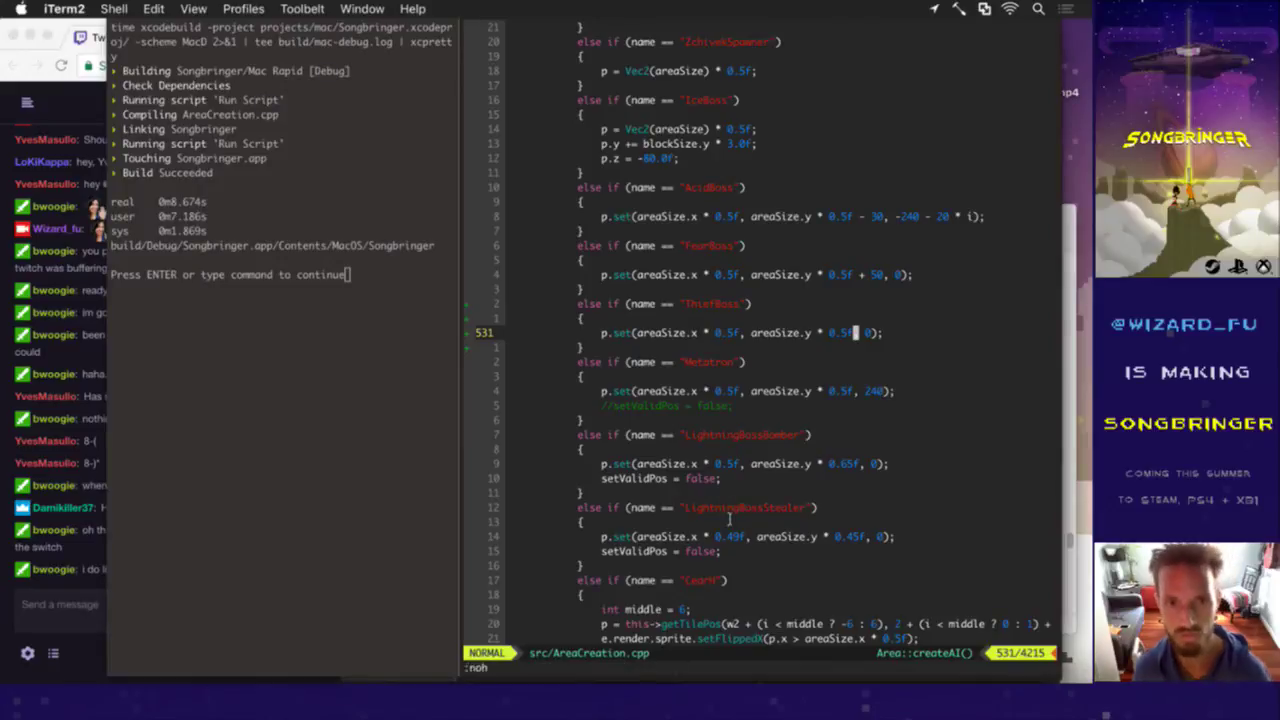
pyautogui.press('Return')
pyautogui.click(730, 515)
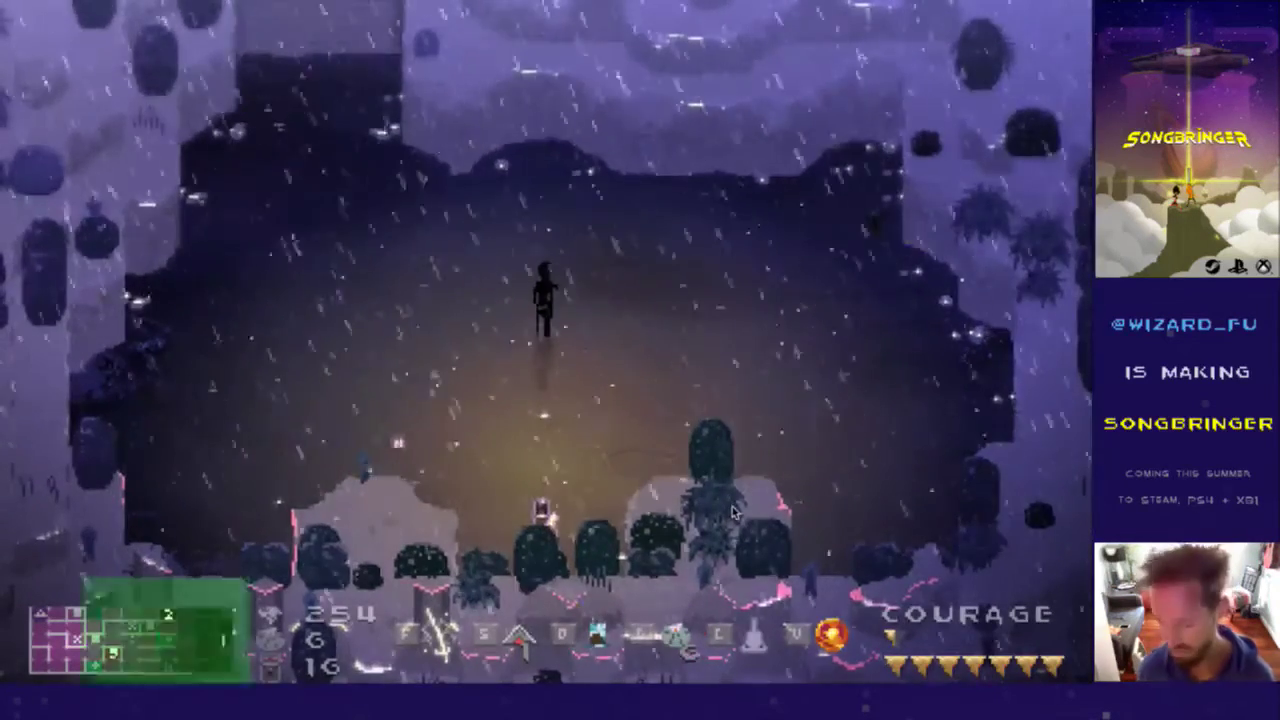
pyautogui.press('XF86AudioRaiseVolume')
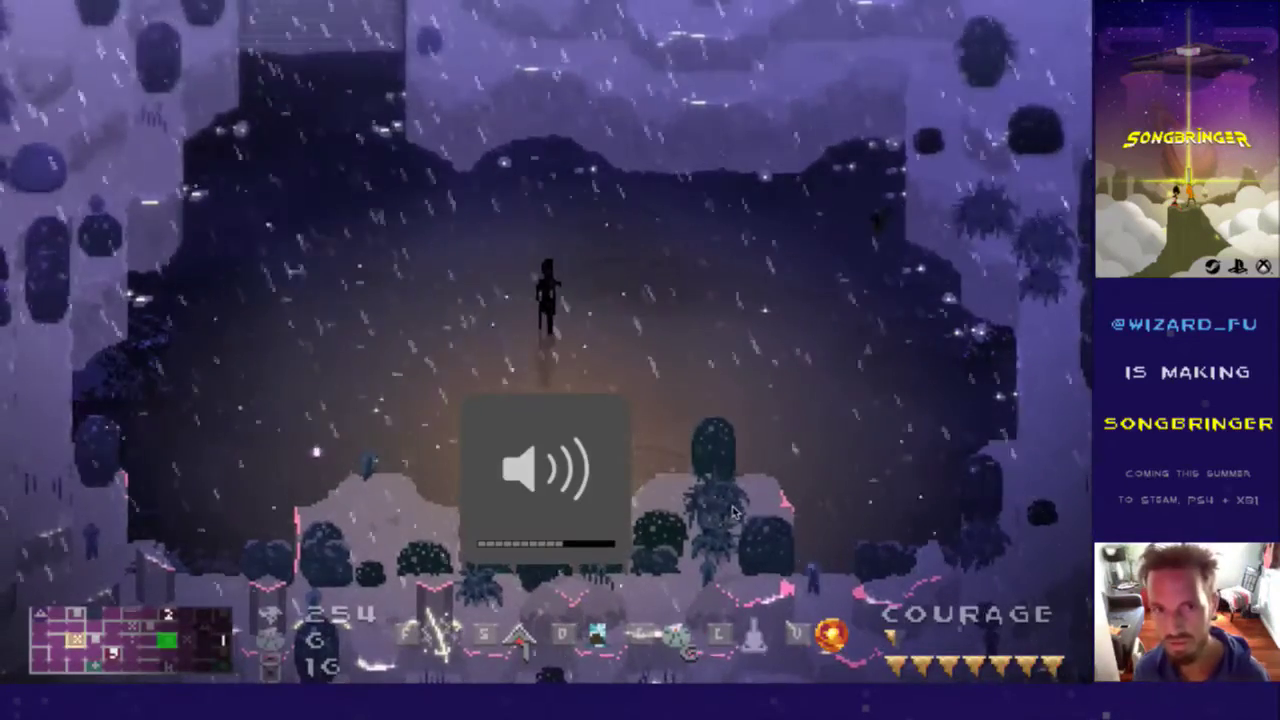
pyautogui.press('XF86AudioLowerVolume')
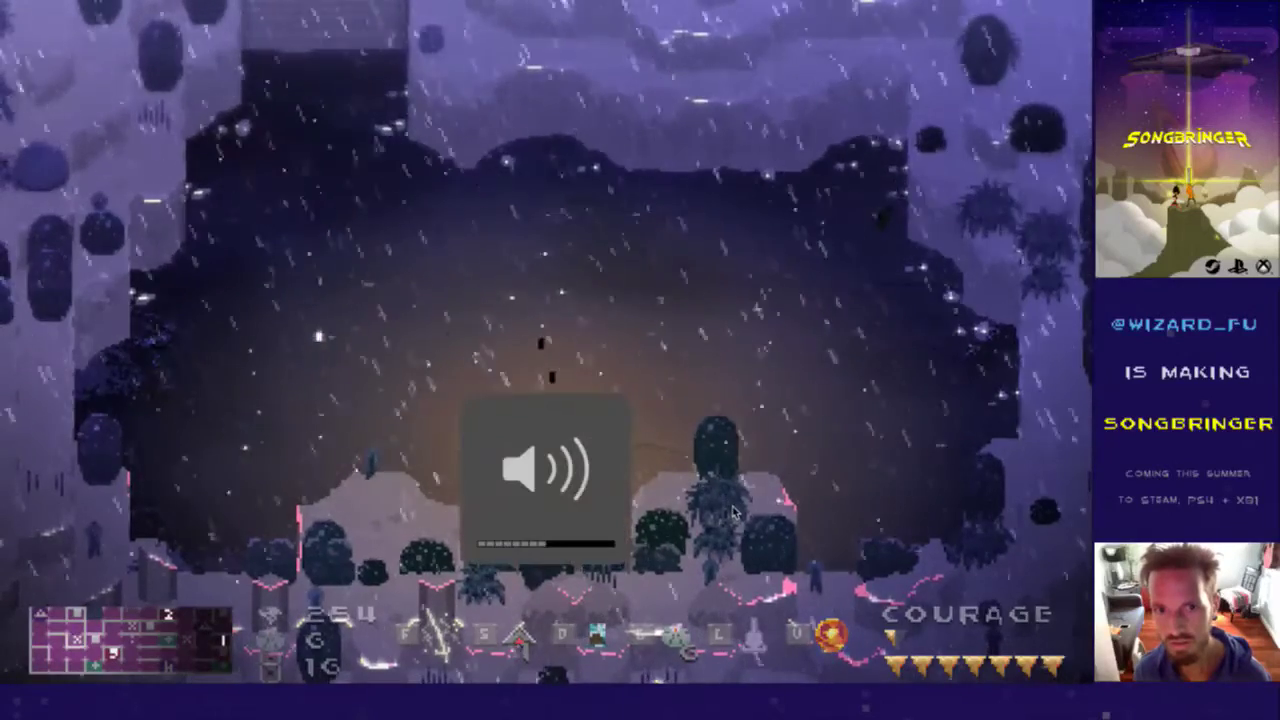
pyautogui.press('XF86AudioLowerVolume')
pyautogui.press('super+q')
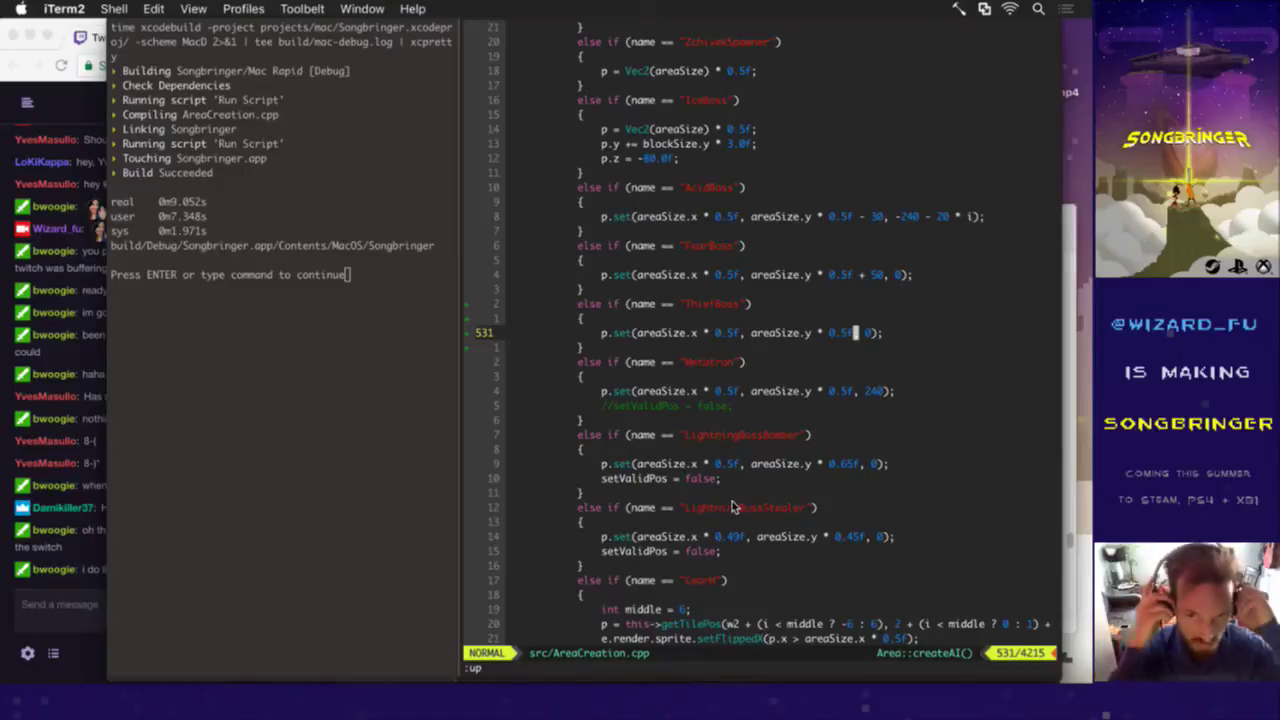
# Step: Rebuild and run the game, and fight the thief boss in the arena to check its starting position and combat behaviour
pyautogui.press('Return')
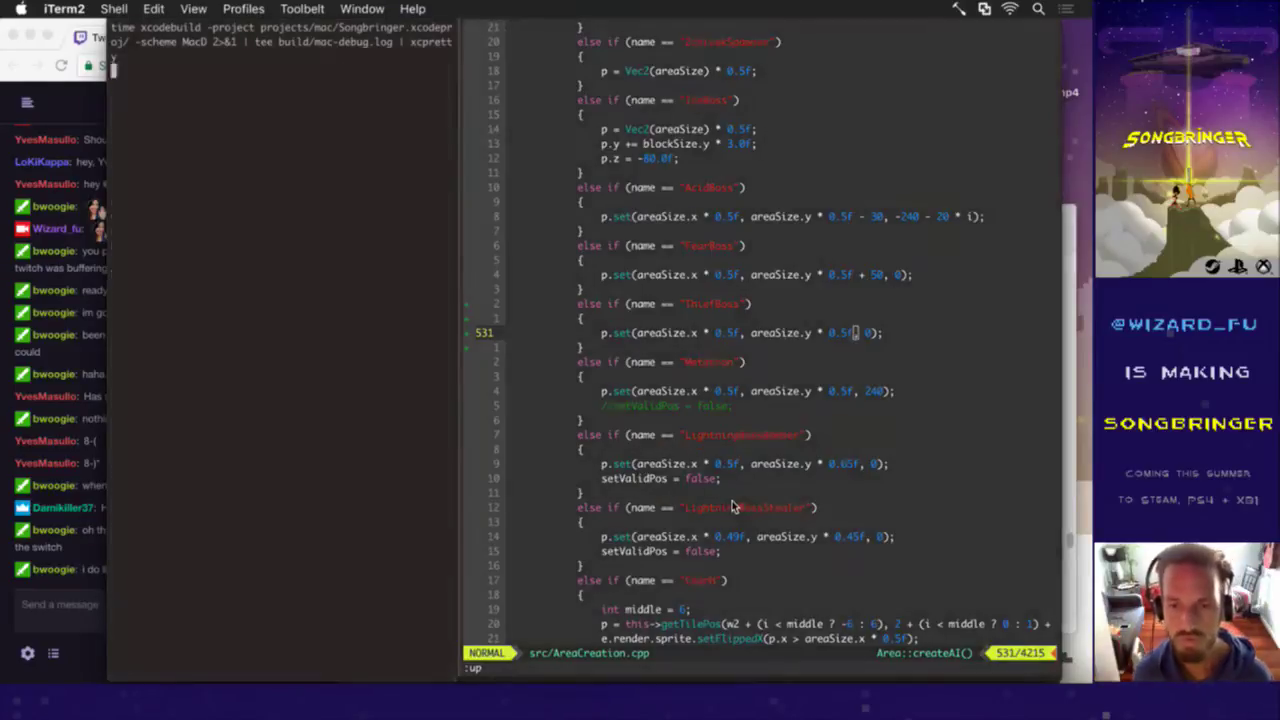
pyautogui.press('super+alt+Right')
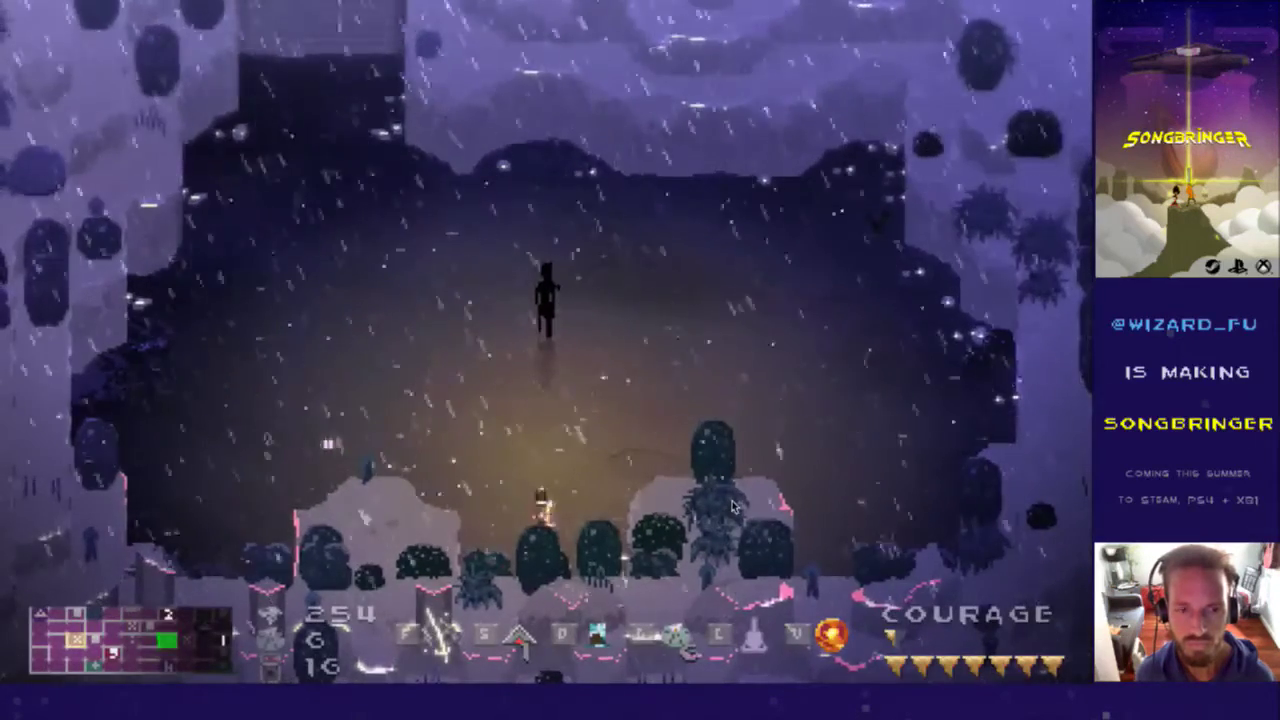
pyautogui.press('Left')
pyautogui.press('f')
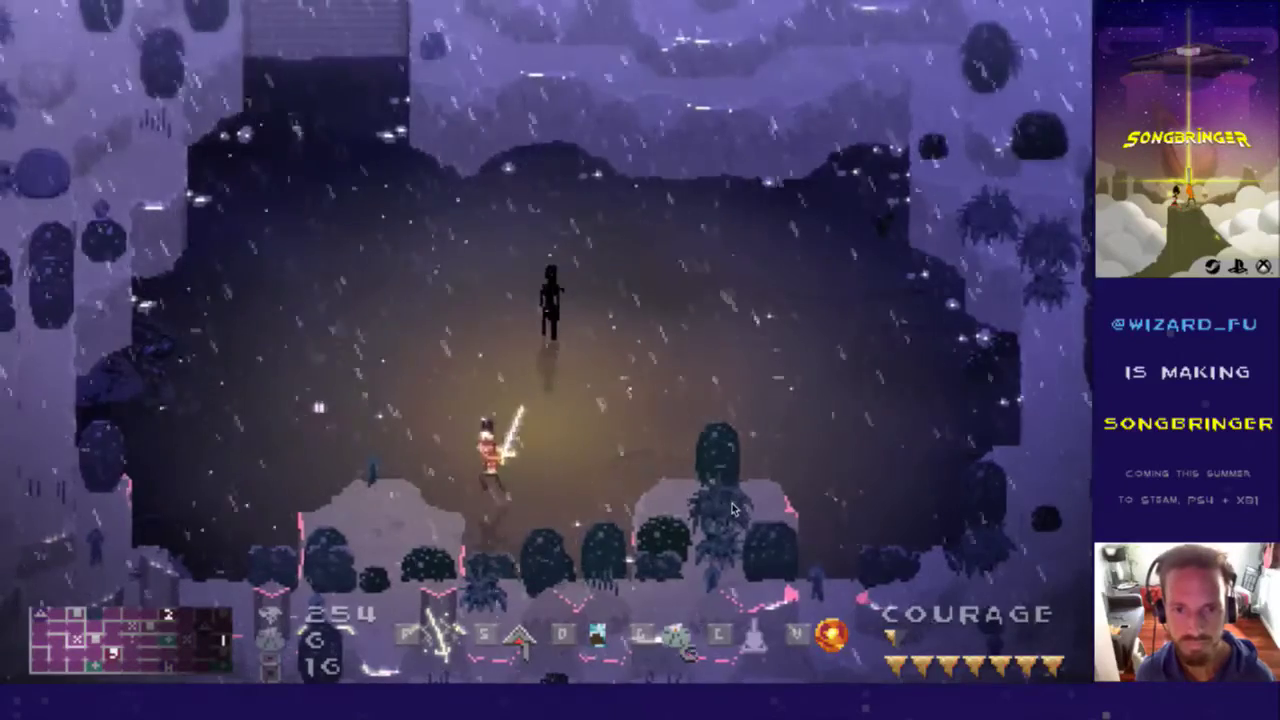
pyautogui.press('Up')
pyautogui.press('Right')
pyautogui.press('f')
pyautogui.press('f')
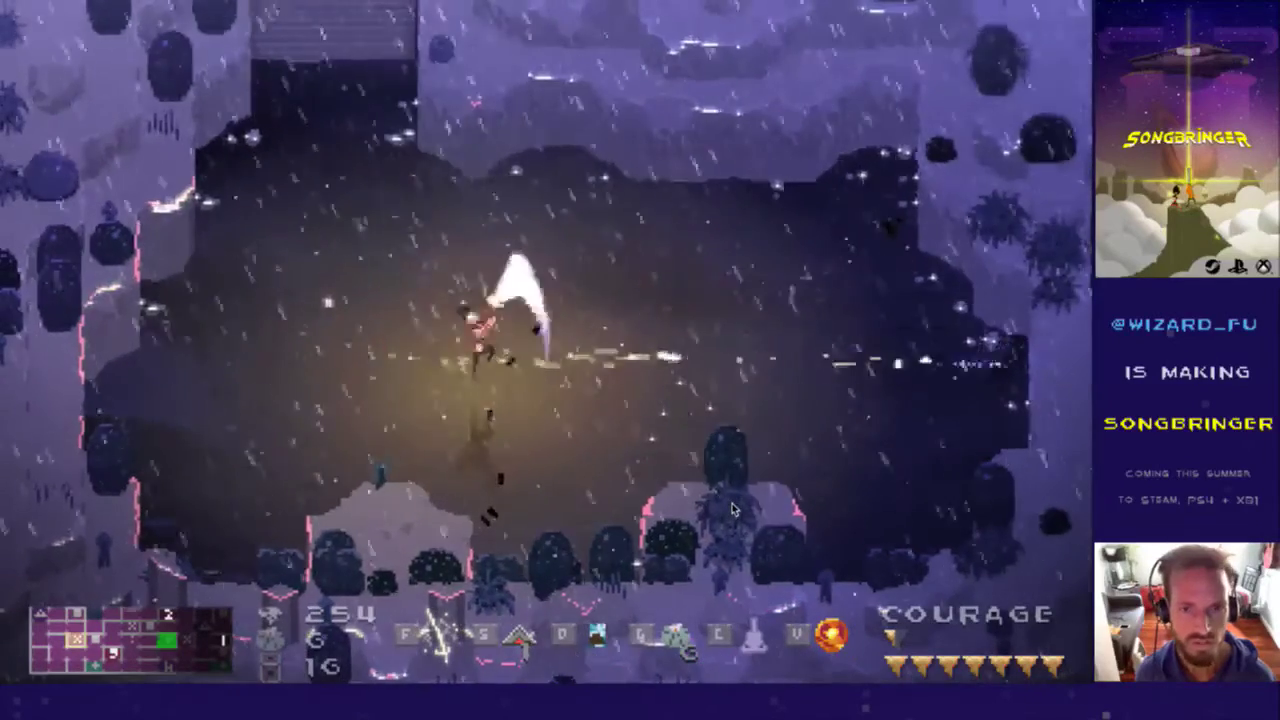
pyautogui.press('v')
pyautogui.press('Up')
pyautogui.press('Left')
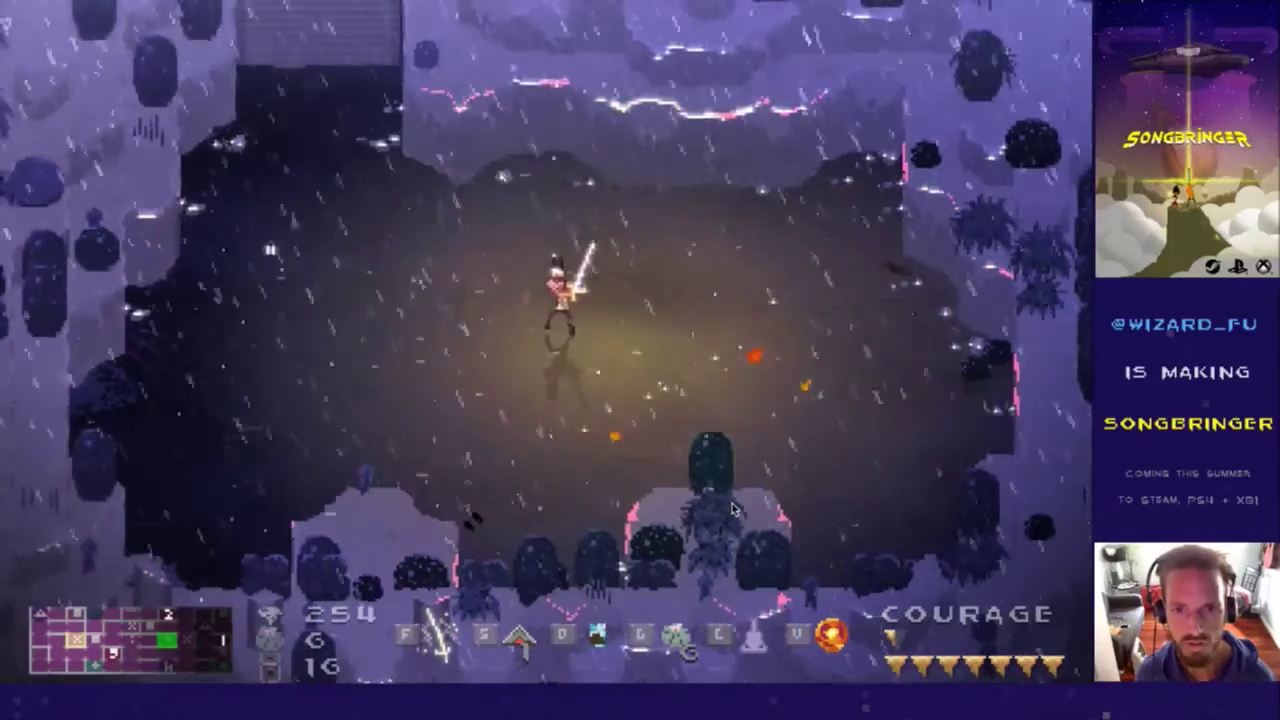
pyautogui.press('Left')
pyautogui.press('Down')
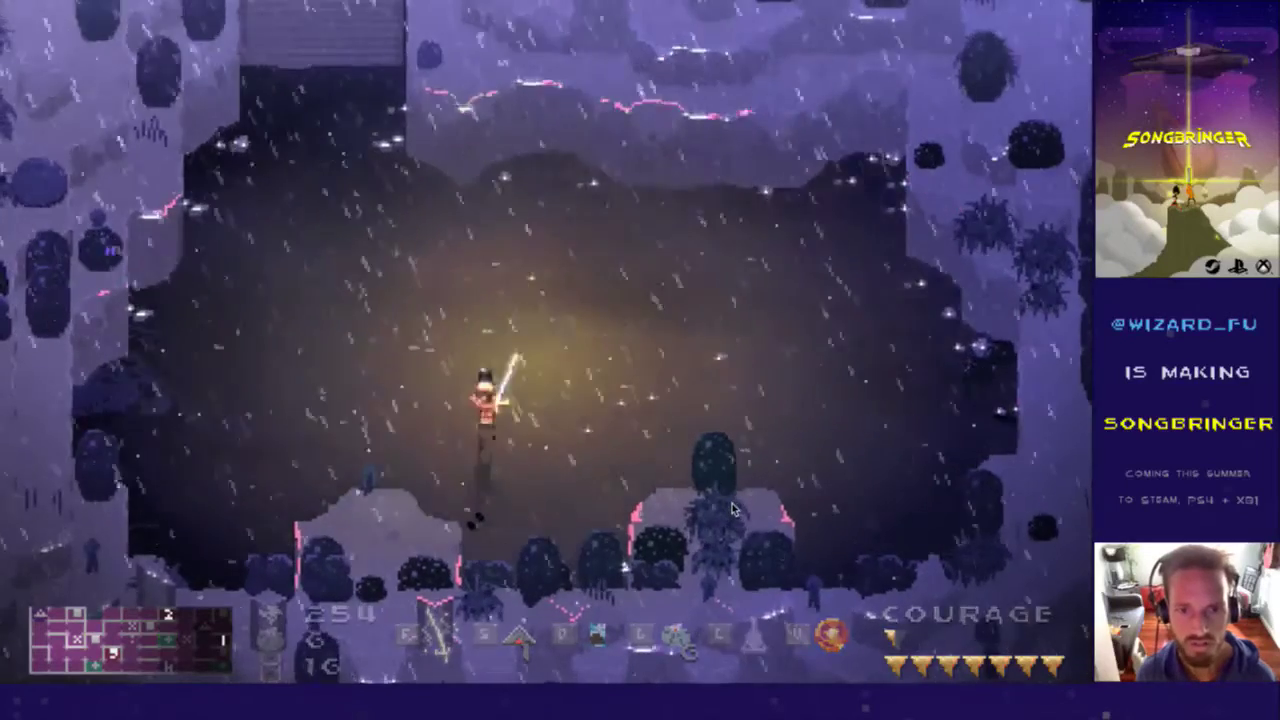
pyautogui.press('f')
pyautogui.press('Up')
pyautogui.press('Right')
pyautogui.press('Right')
pyautogui.press('Down')
pyautogui.press('Up')
pyautogui.press('v')
pyautogui.press('Left')
pyautogui.press('f')
pyautogui.press('Left')
pyautogui.press('f')
pyautogui.press('f')
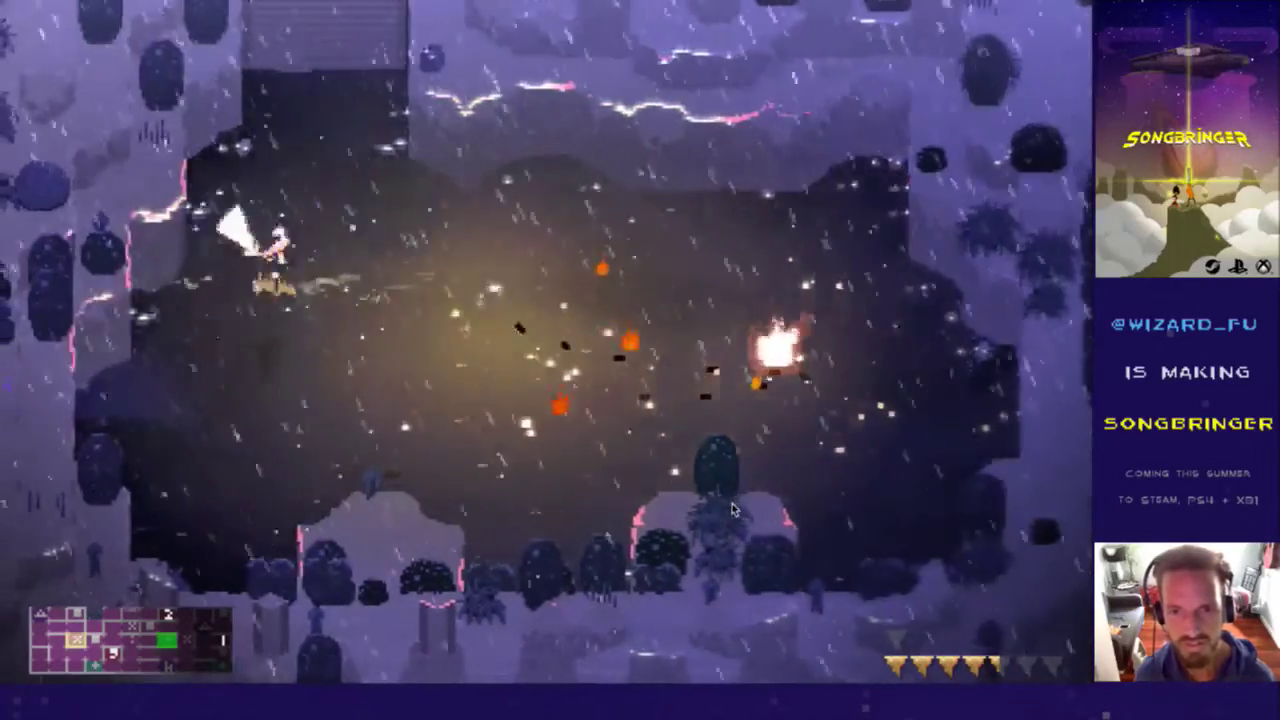
pyautogui.press('Down')
pyautogui.press('v')
pyautogui.press('Right')
pyautogui.press('f')
pyautogui.press('Right')
pyautogui.press('f')
pyautogui.press('f')
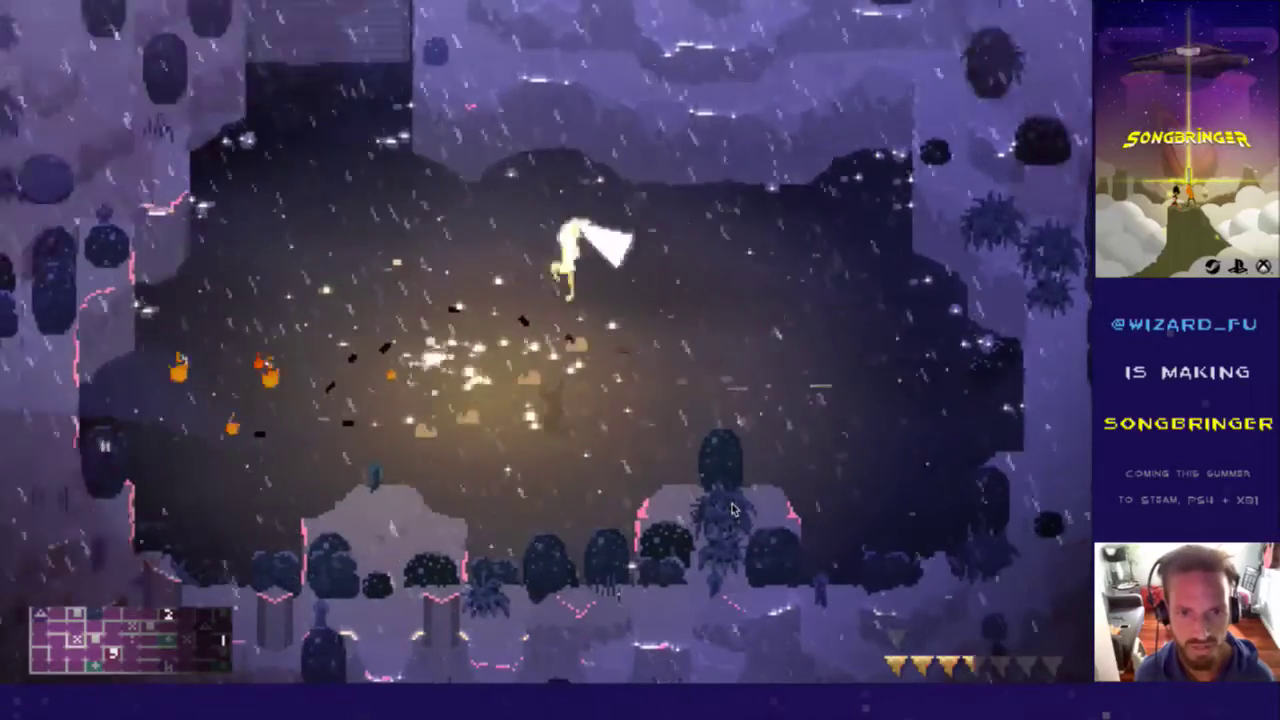
pyautogui.press('Up')
pyautogui.press('Down')
pyautogui.press('Right')
pyautogui.press('Up')
pyautogui.press('f')
pyautogui.press('Left')
pyautogui.press('v')
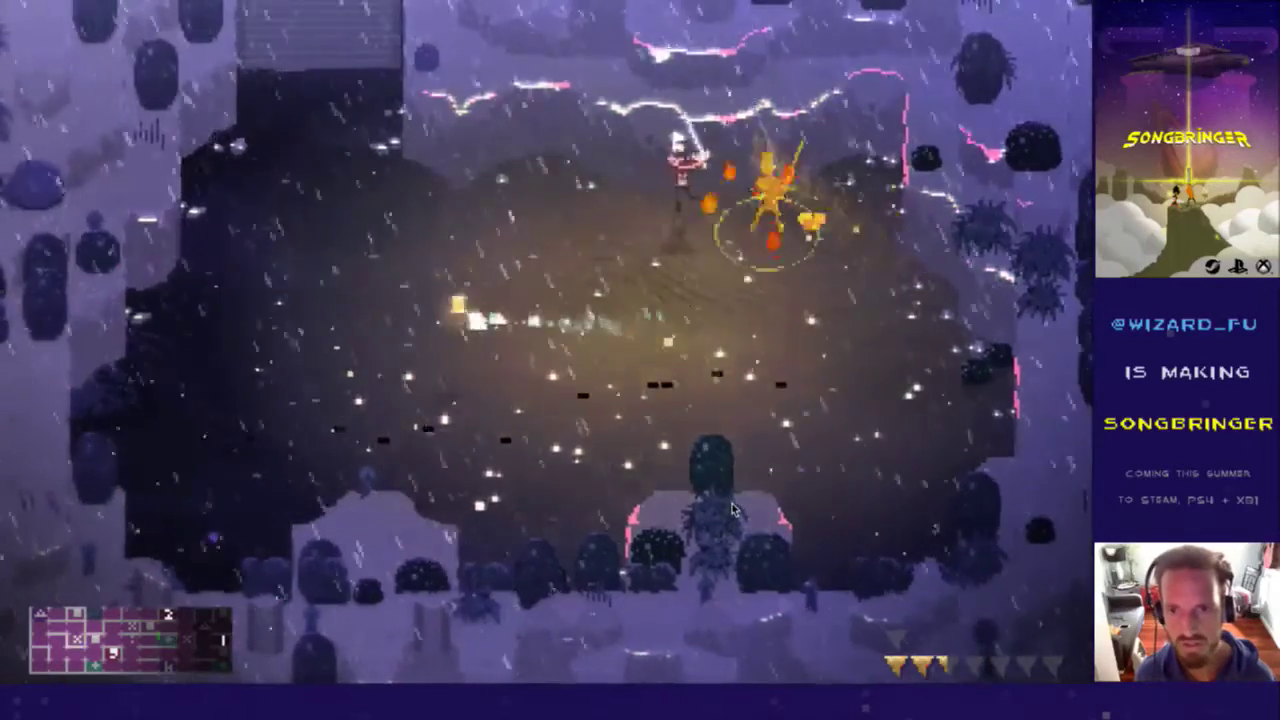
pyautogui.press('Down')
pyautogui.press('Down')
pyautogui.press('Right')
pyautogui.press('Up')
pyautogui.press('f')
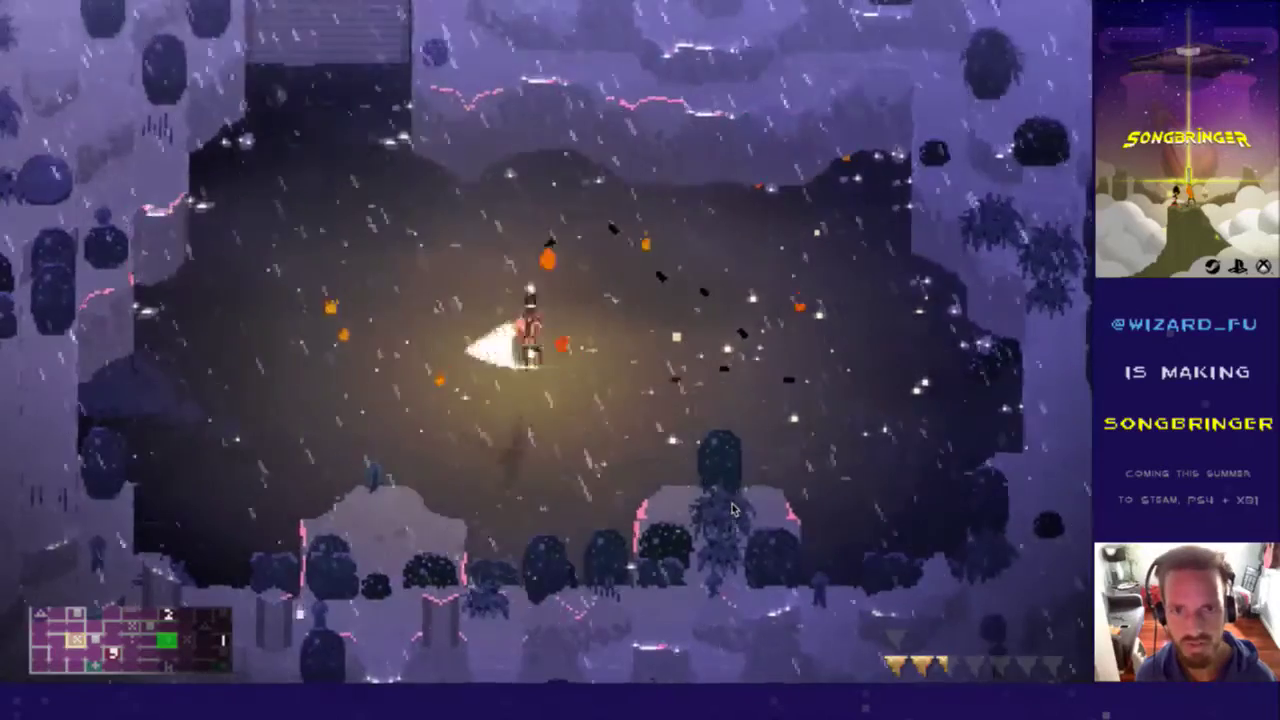
pyautogui.press('v')
pyautogui.press('Right')
pyautogui.press('Left')
pyautogui.press('v')
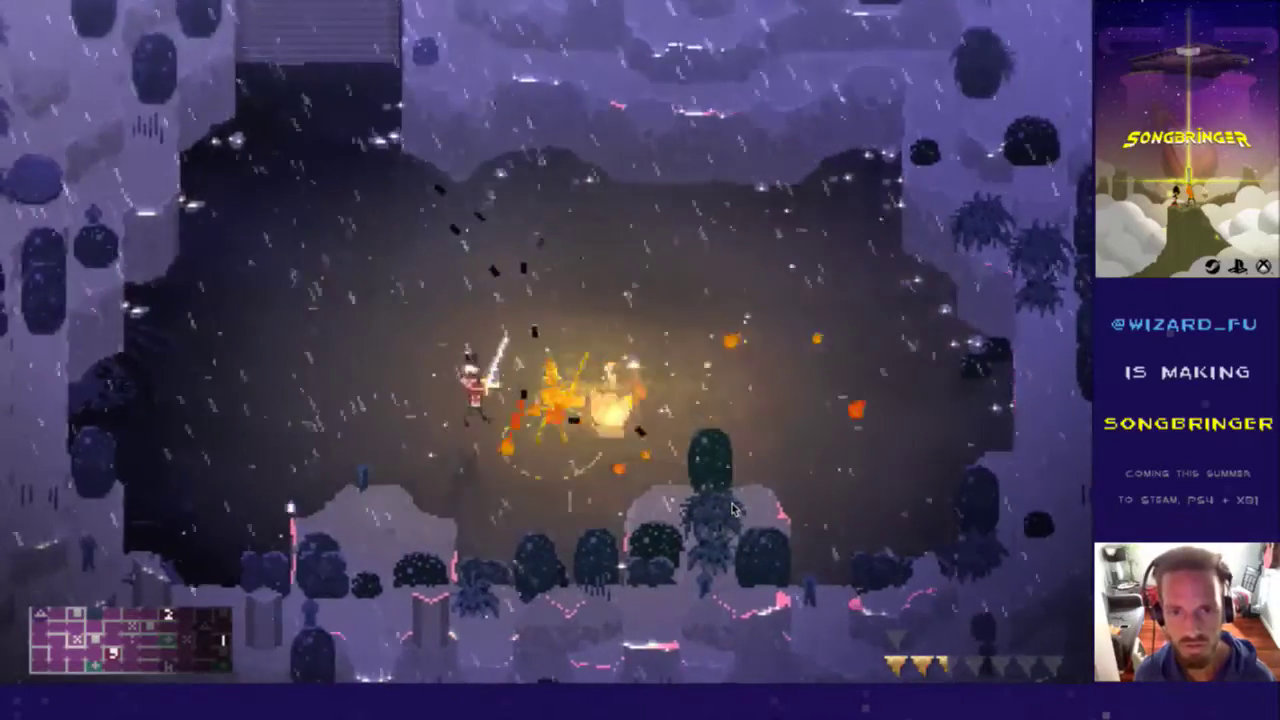
pyautogui.press('Left')
pyautogui.press('v')
pyautogui.press('Up')
pyautogui.press('f')
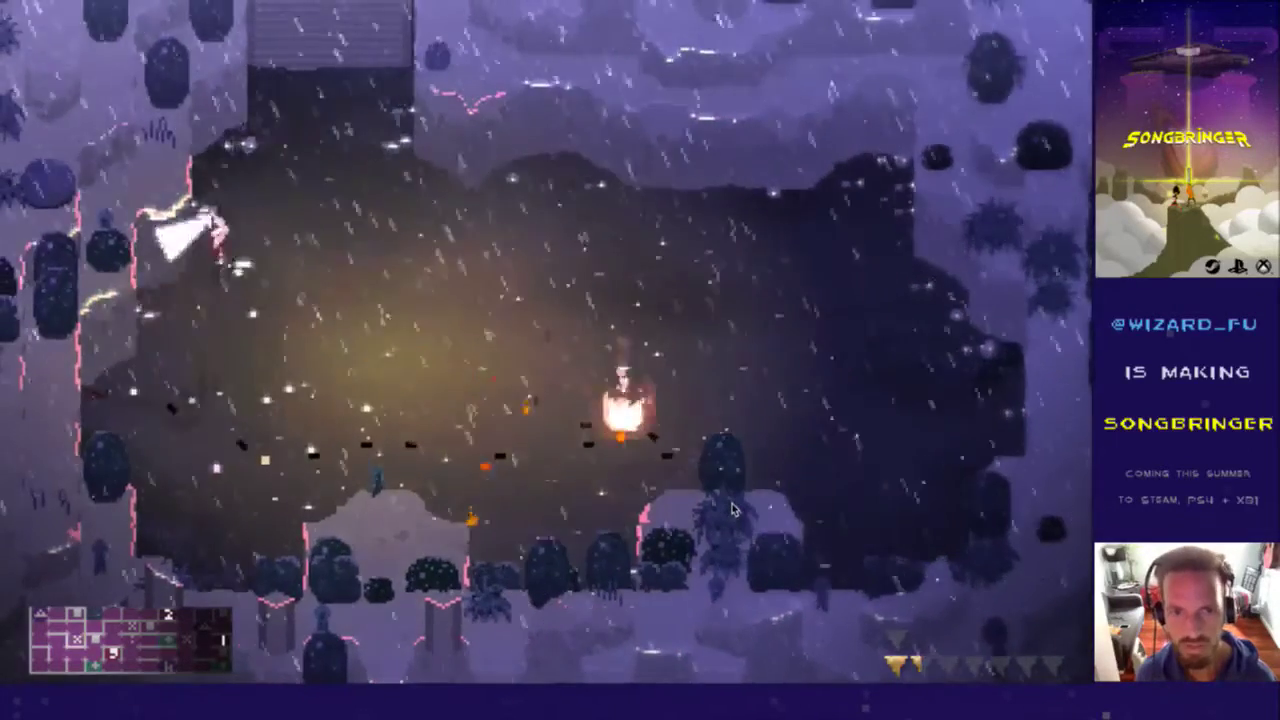
pyautogui.press('Right')
pyautogui.press('v')
pyautogui.press('Right')
pyautogui.press('Down')
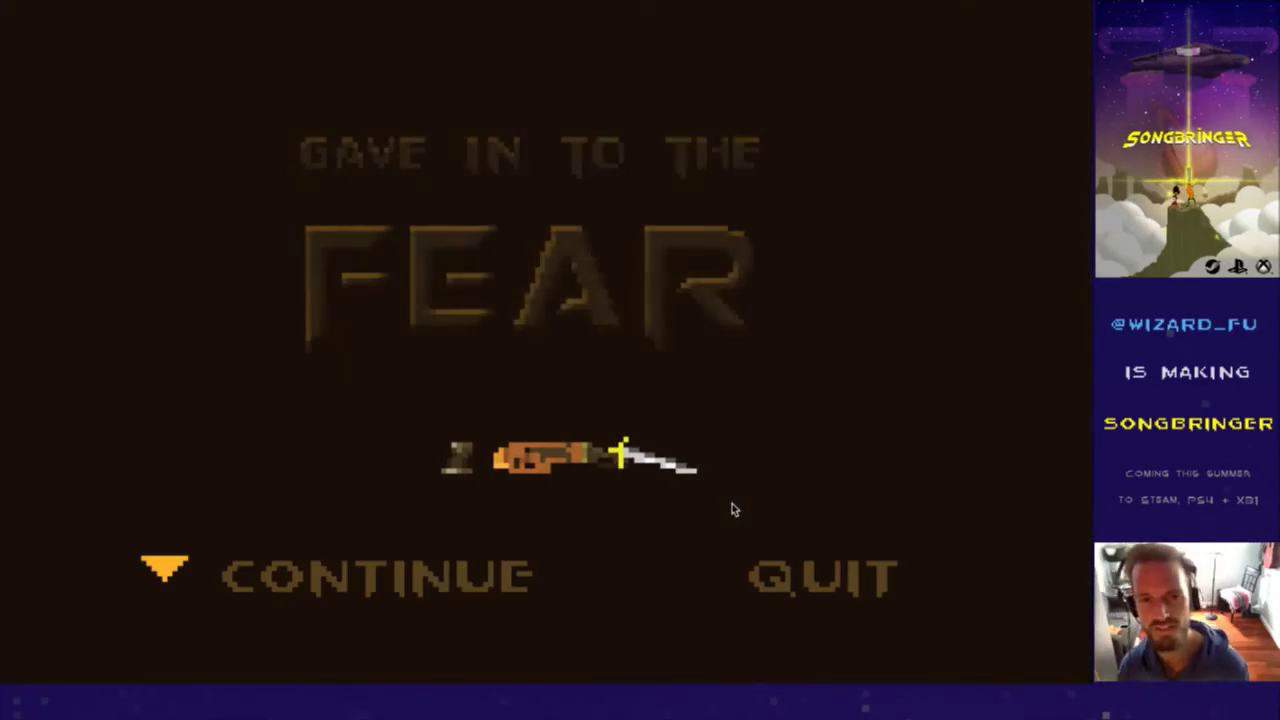
# Step: Continue from the game-over screen, fight the thief boss again until it is defeated, and quit the game
pyautogui.press('Return')
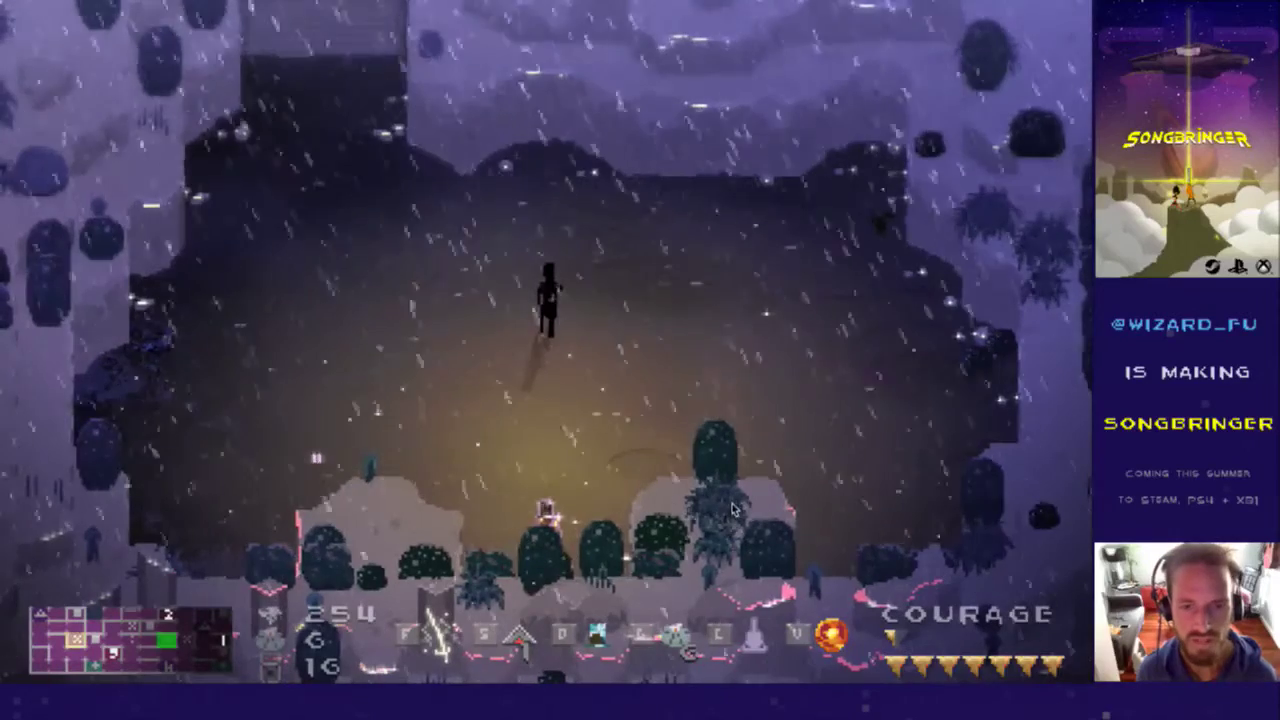
pyautogui.press('Up')
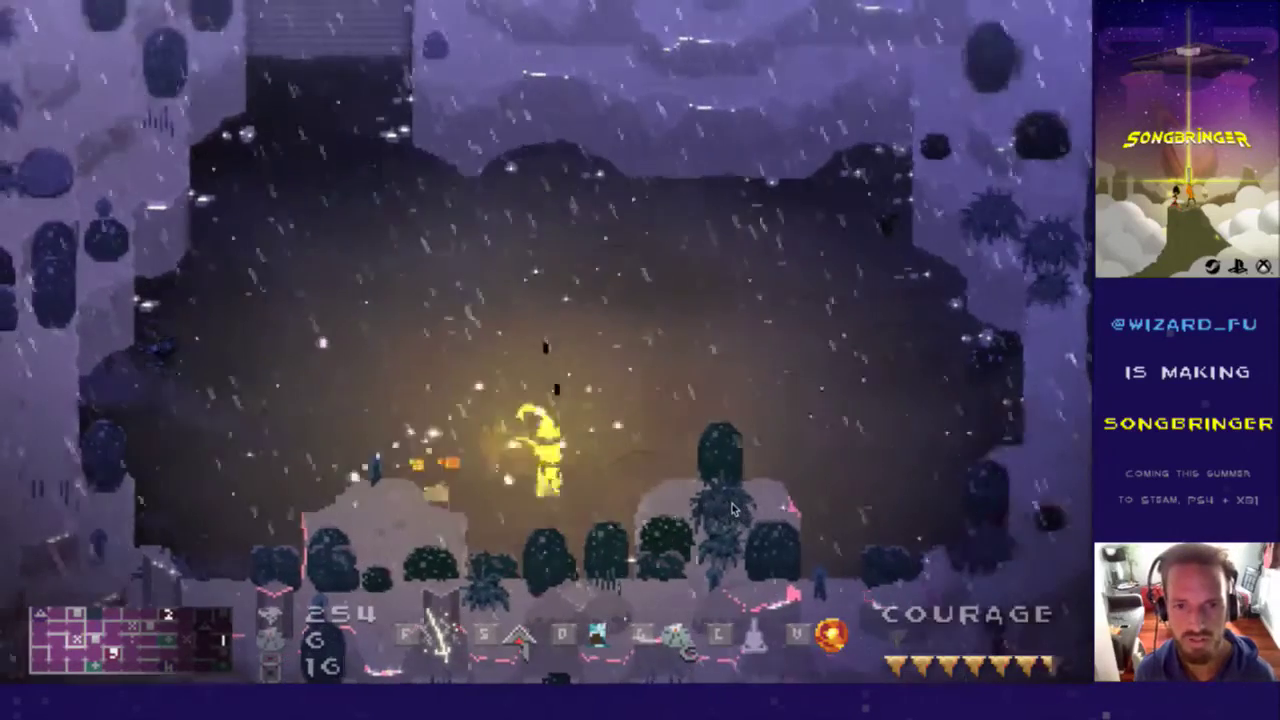
pyautogui.press('Left')
pyautogui.press('f')
pyautogui.press('Right')
pyautogui.press('Up')
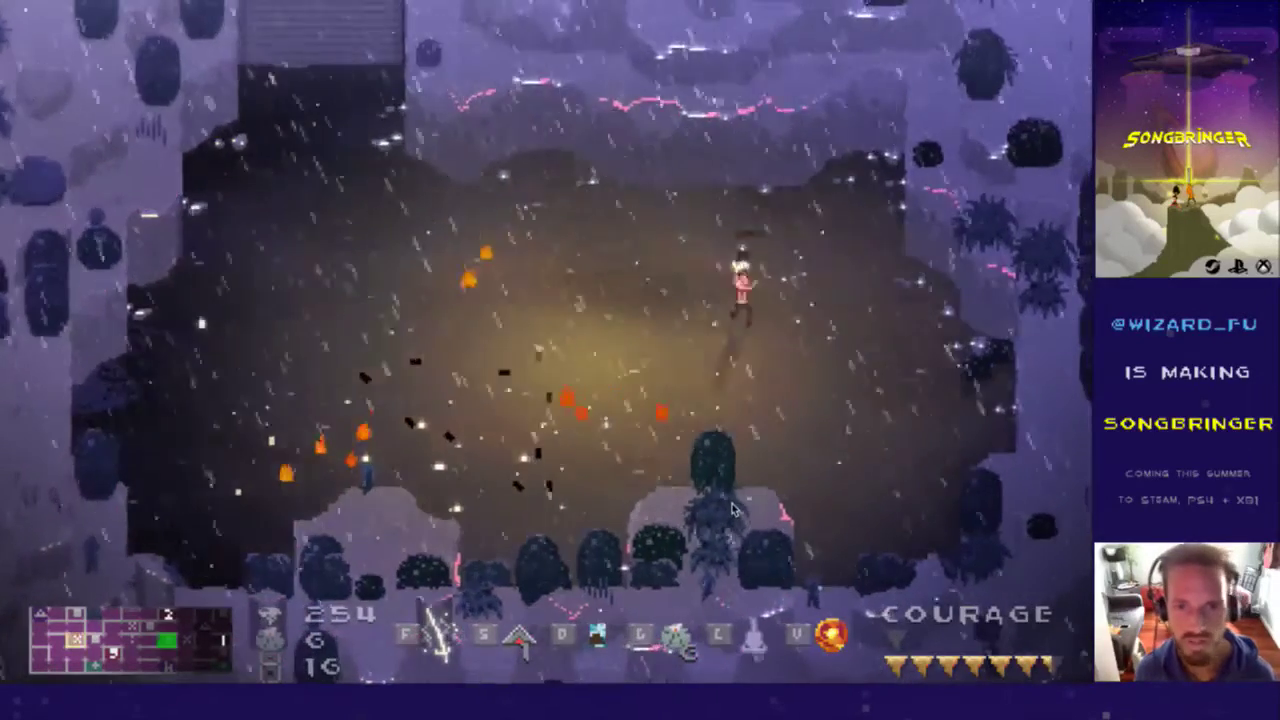
pyautogui.press('Left')
pyautogui.press('Left')
pyautogui.press('Down')
pyautogui.press('f')
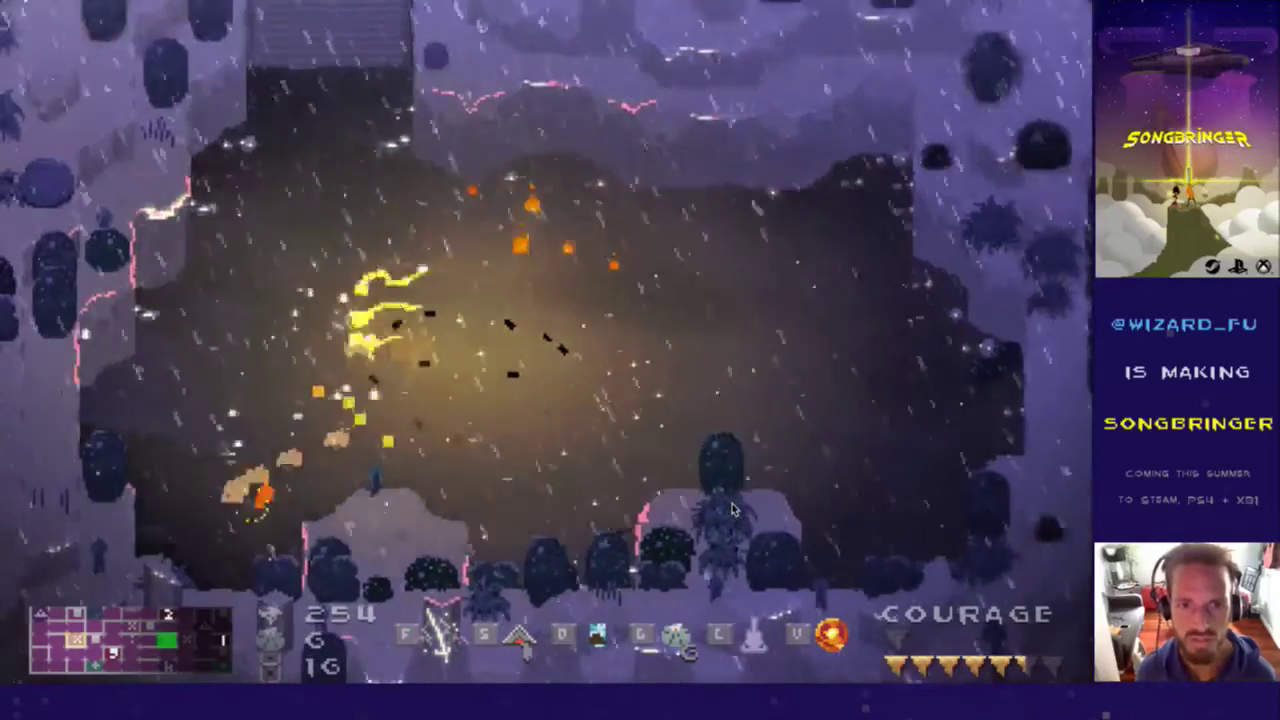
pyautogui.press('Right')
pyautogui.press('Right')
pyautogui.press('Up')
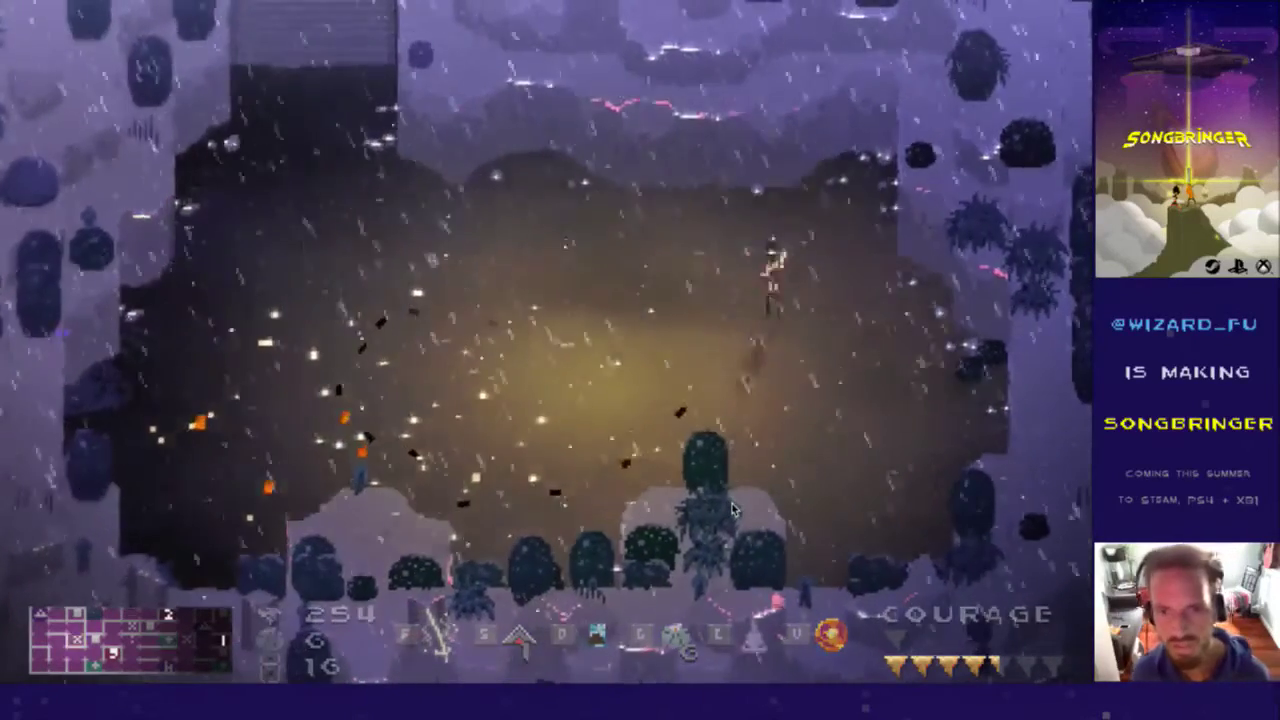
pyautogui.press('Left')
pyautogui.press('Left')
pyautogui.press('Down')
pyautogui.press('Right')
pyautogui.press('f')
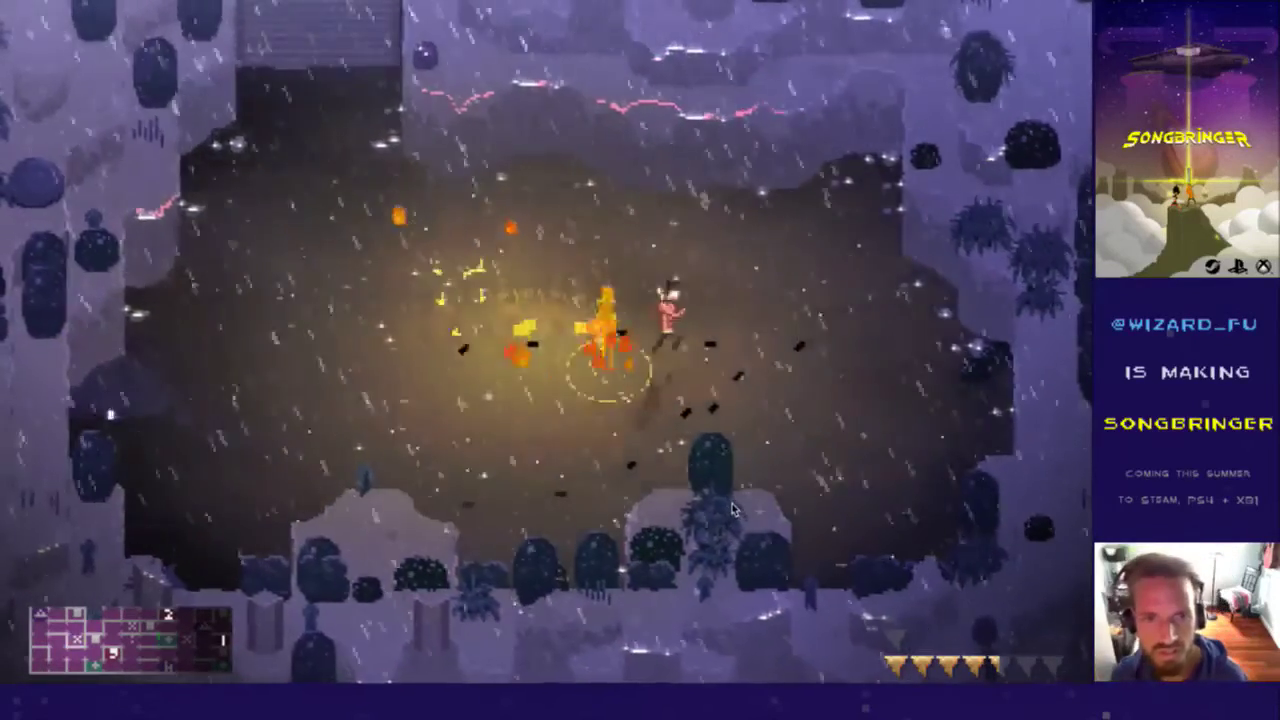
pyautogui.press('Up')
pyautogui.press('Left')
pyautogui.press('f')
pyautogui.press('Down')
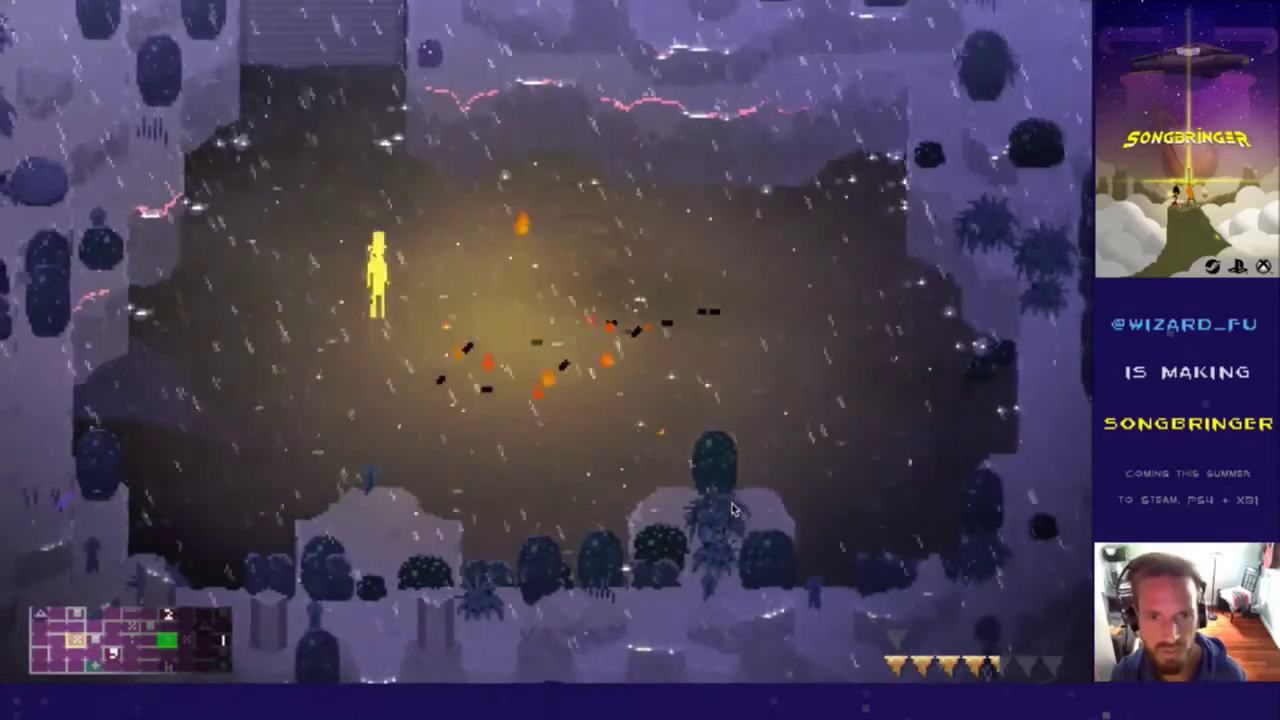
pyautogui.press('Right')
pyautogui.press('f')
pyautogui.press('Right')
pyautogui.press('f')
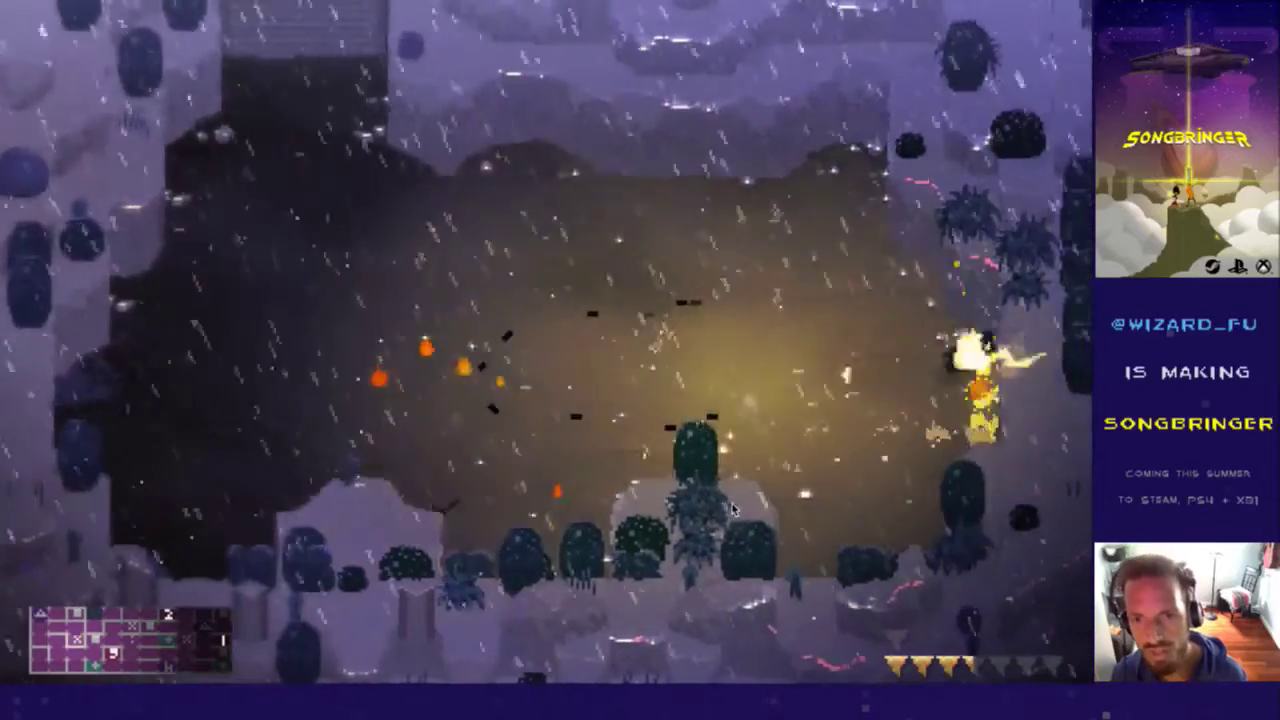
pyautogui.press('Up')
pyautogui.press('Left')
pyautogui.press('Up')
pyautogui.press('f')
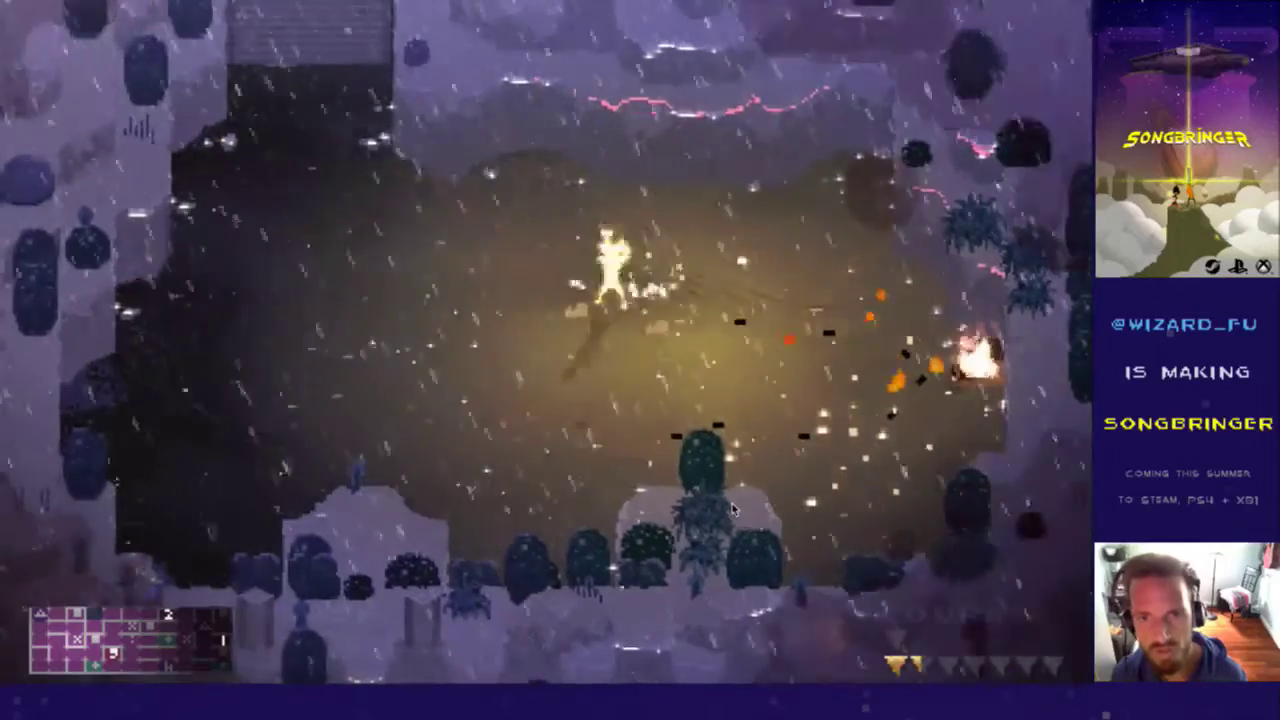
pyautogui.press('Down')
pyautogui.press('Right')
pyautogui.press('Left')
pyautogui.press('Down')
pyautogui.press('Right')
pyautogui.press('f')
pyautogui.press('Right')
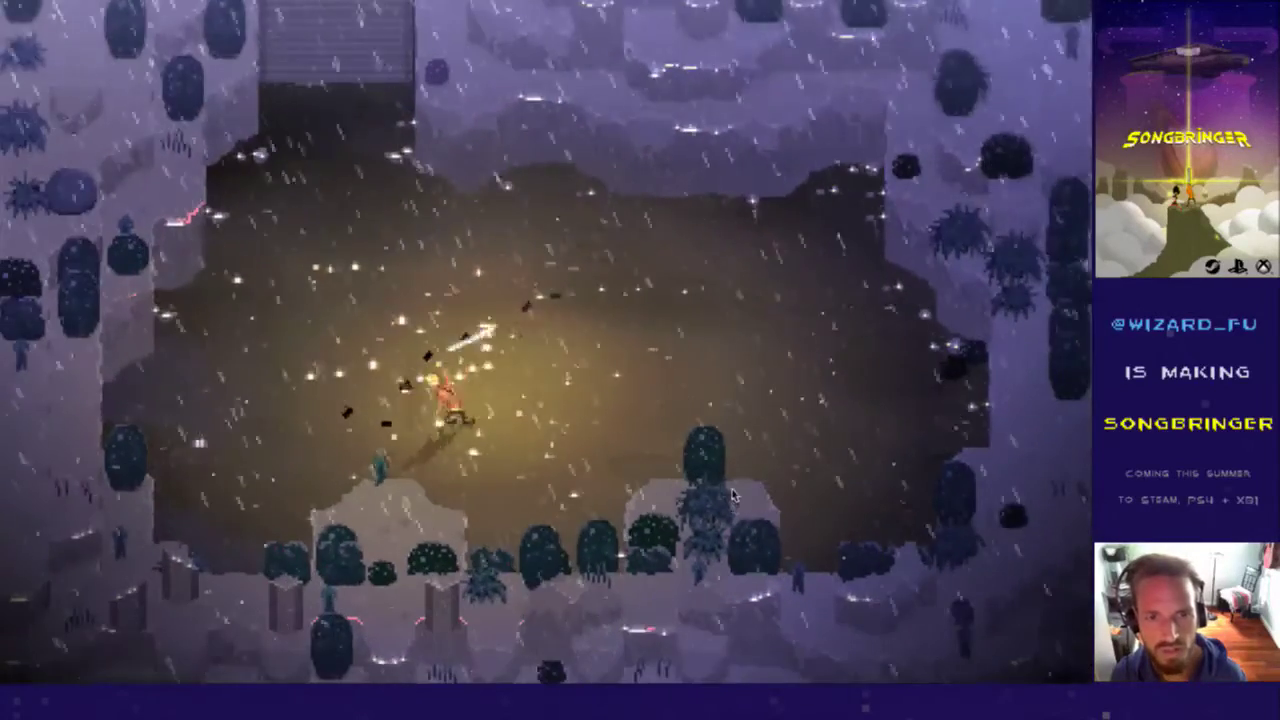
pyautogui.press('super+q')
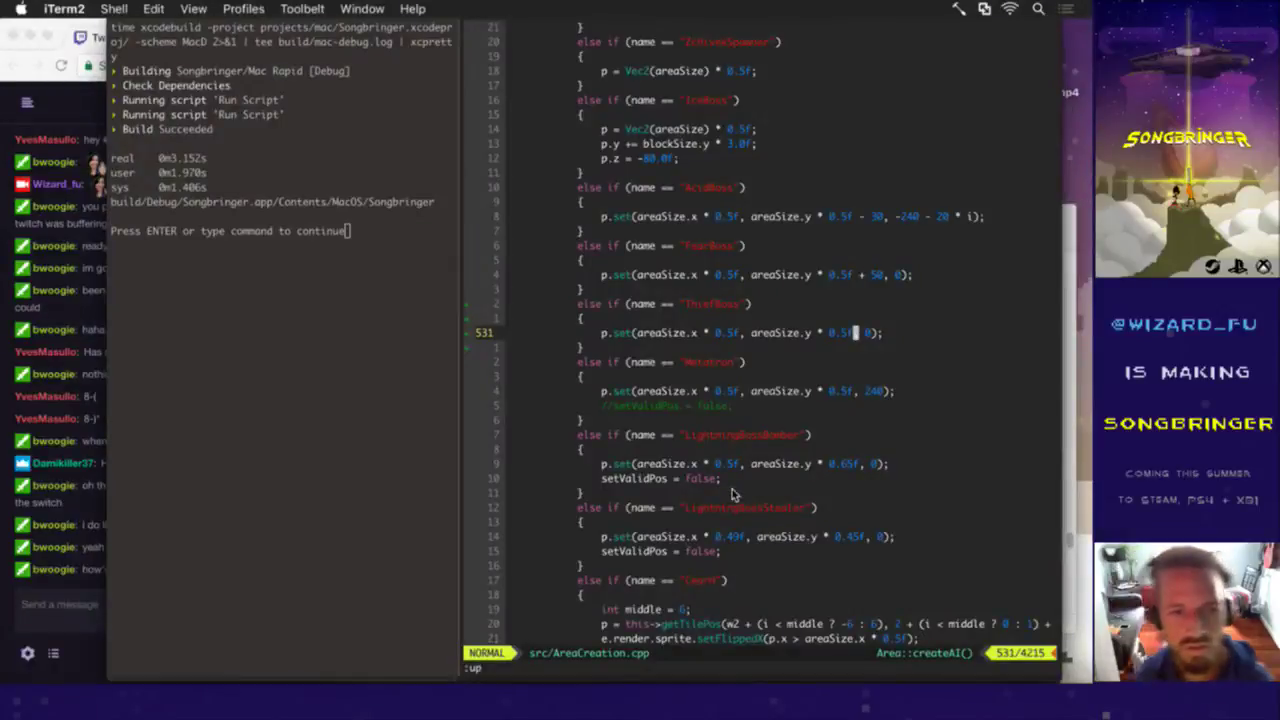
# Step: Switch to the Twitch chat in Chrome and read the viewers' new messages about the publisher and GDC
pyautogui.click(90, 588)
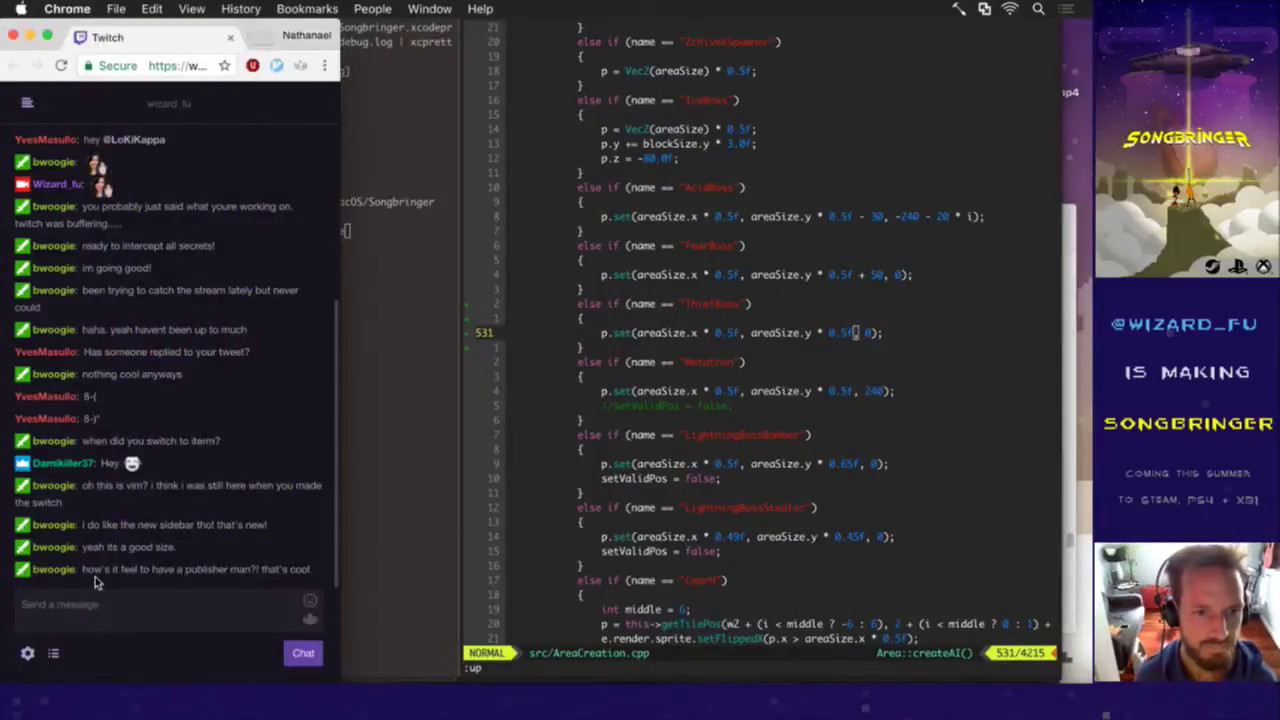
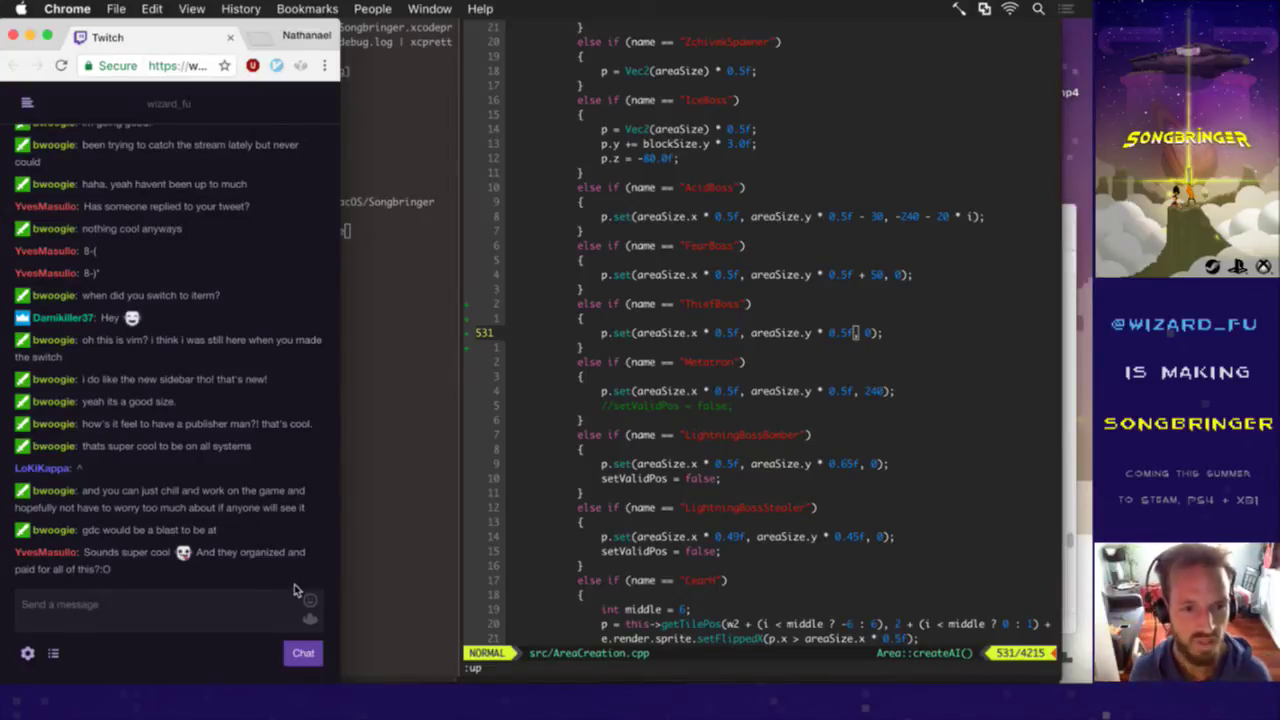
pyautogui.rightClick(293, 588)
pyautogui.click(262, 576)
pyautogui.moveTo(218, 556); pyautogui.dragTo(243, 569)
pyautogui.click(258, 576)
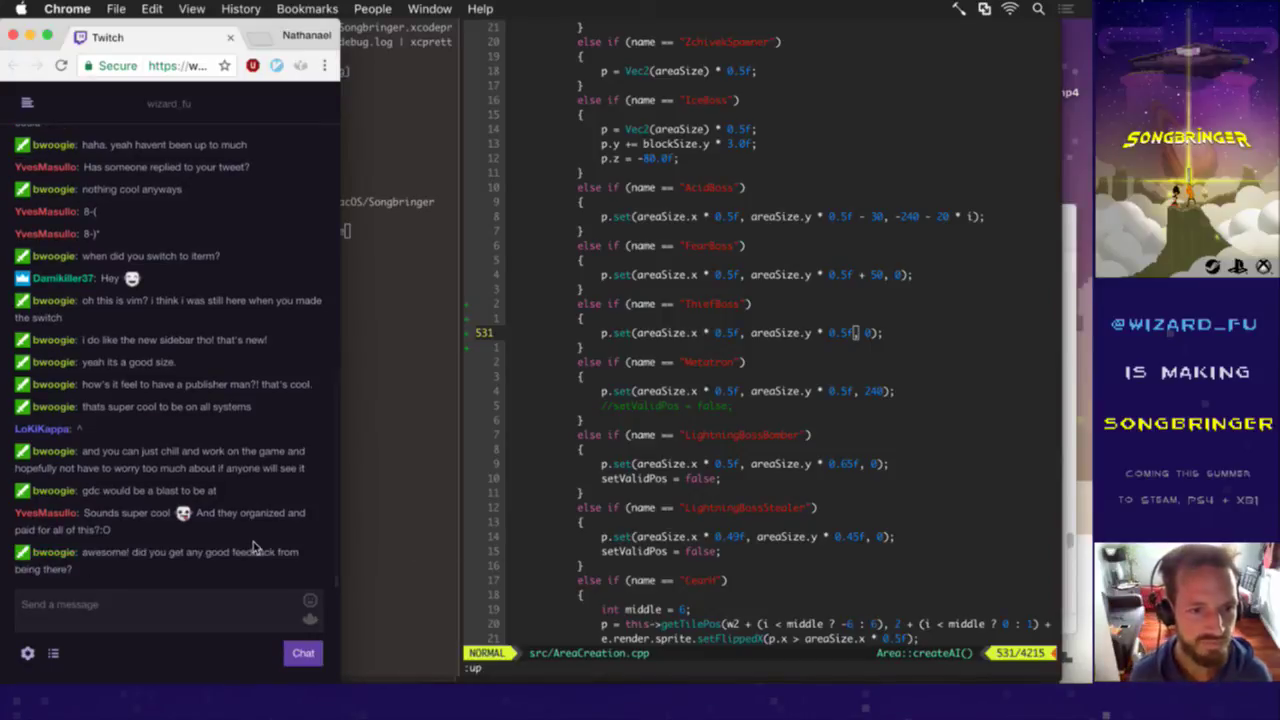
pyautogui.moveTo(141, 556); pyautogui.dragTo(178, 578)
pyautogui.click(178, 578)
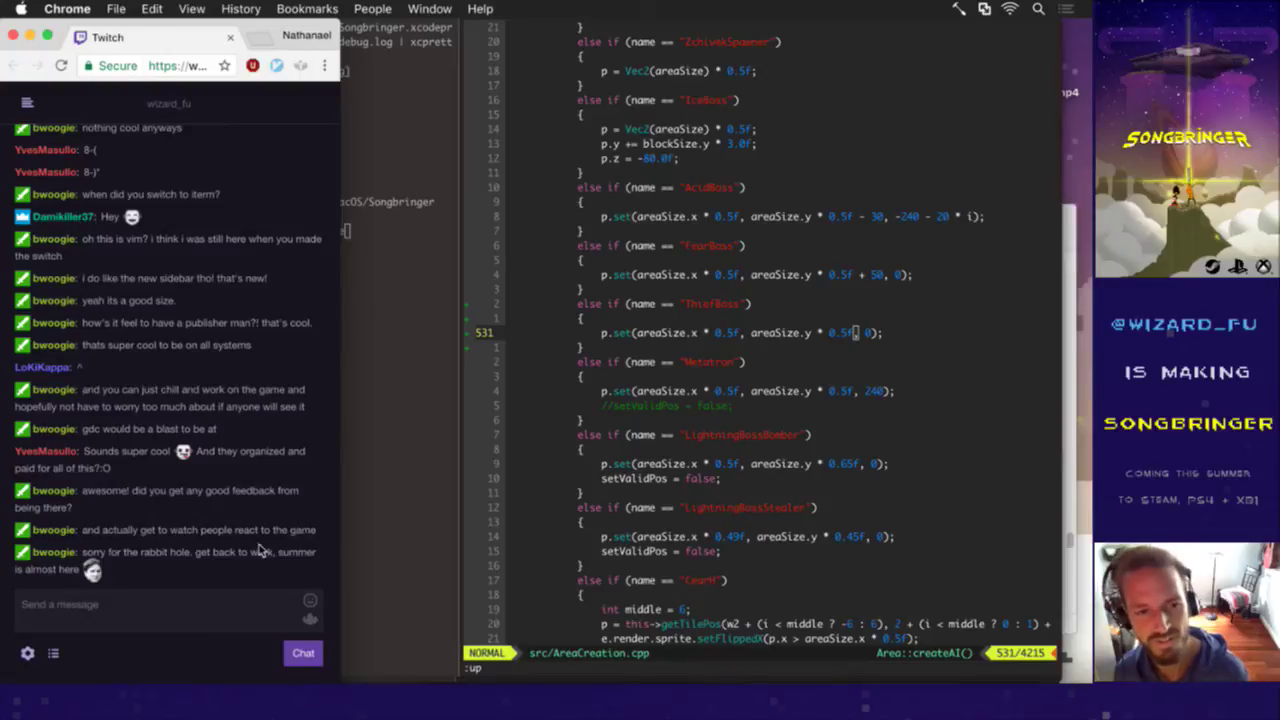
pyautogui.moveTo(120, 552); pyautogui.dragTo(146, 565)
pyautogui.click(157, 572)
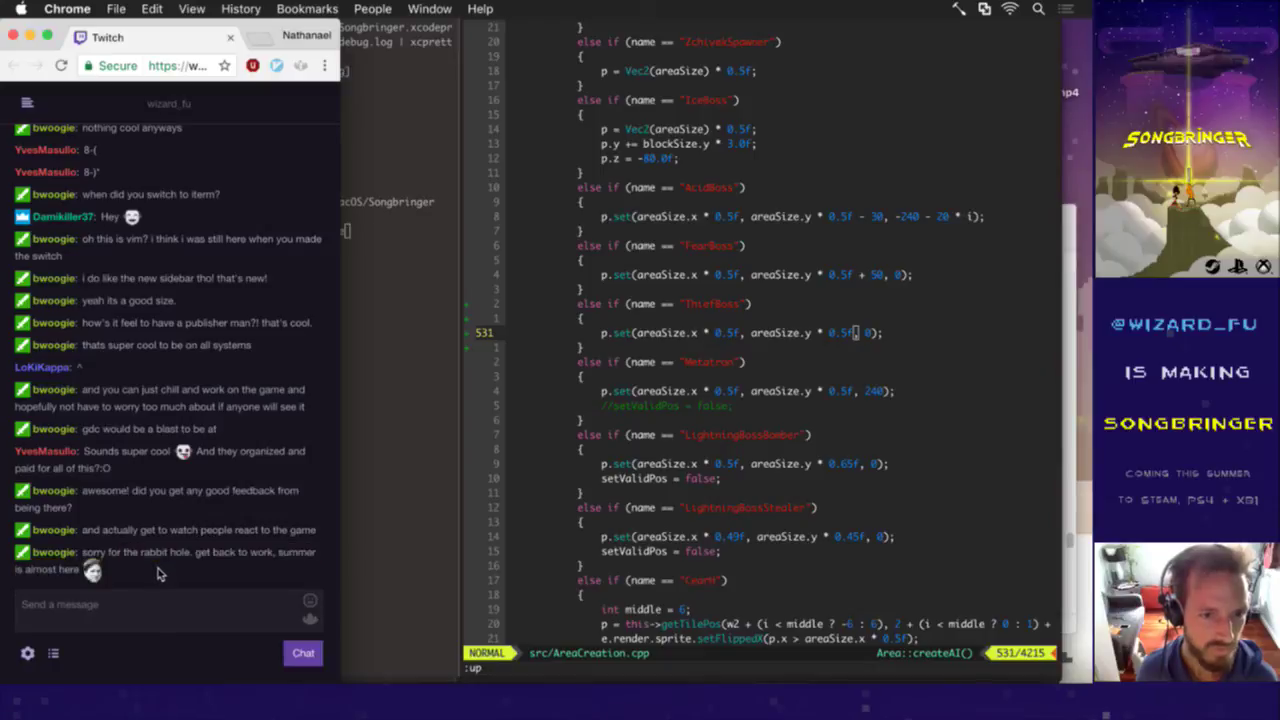
pyautogui.moveTo(122, 532); pyautogui.dragTo(252, 532)
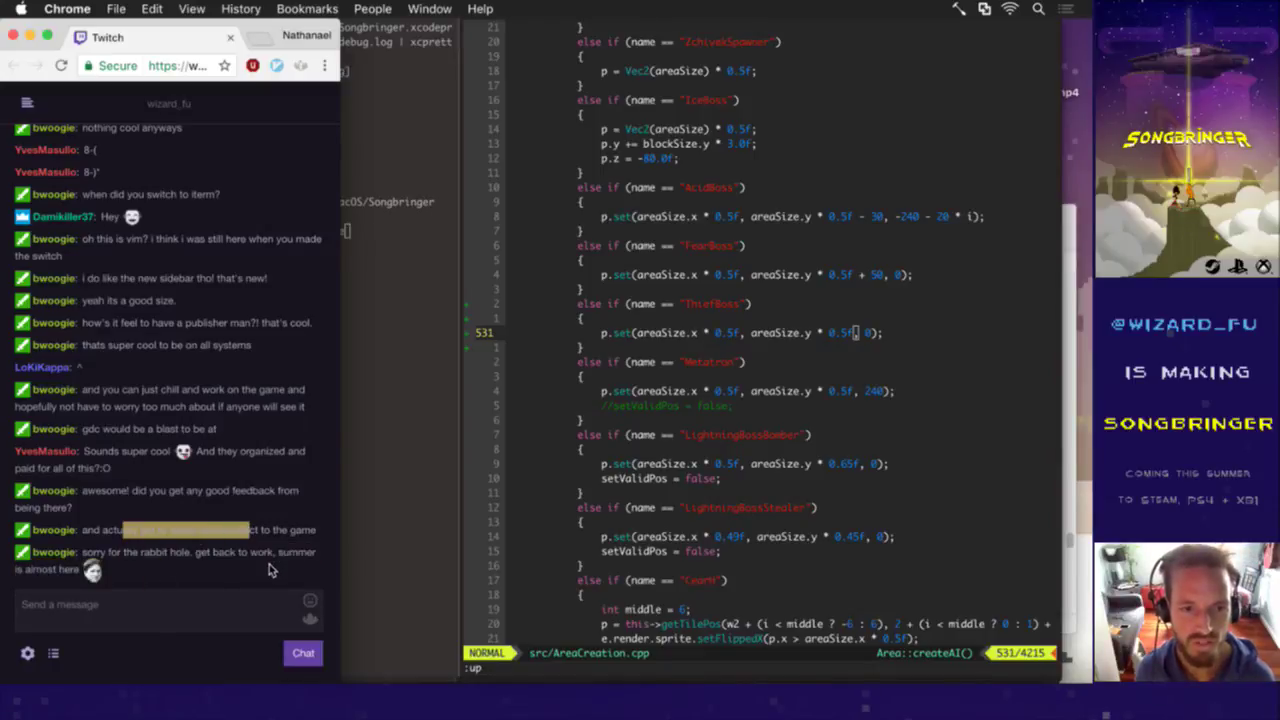
pyautogui.doubleClick(150, 553)
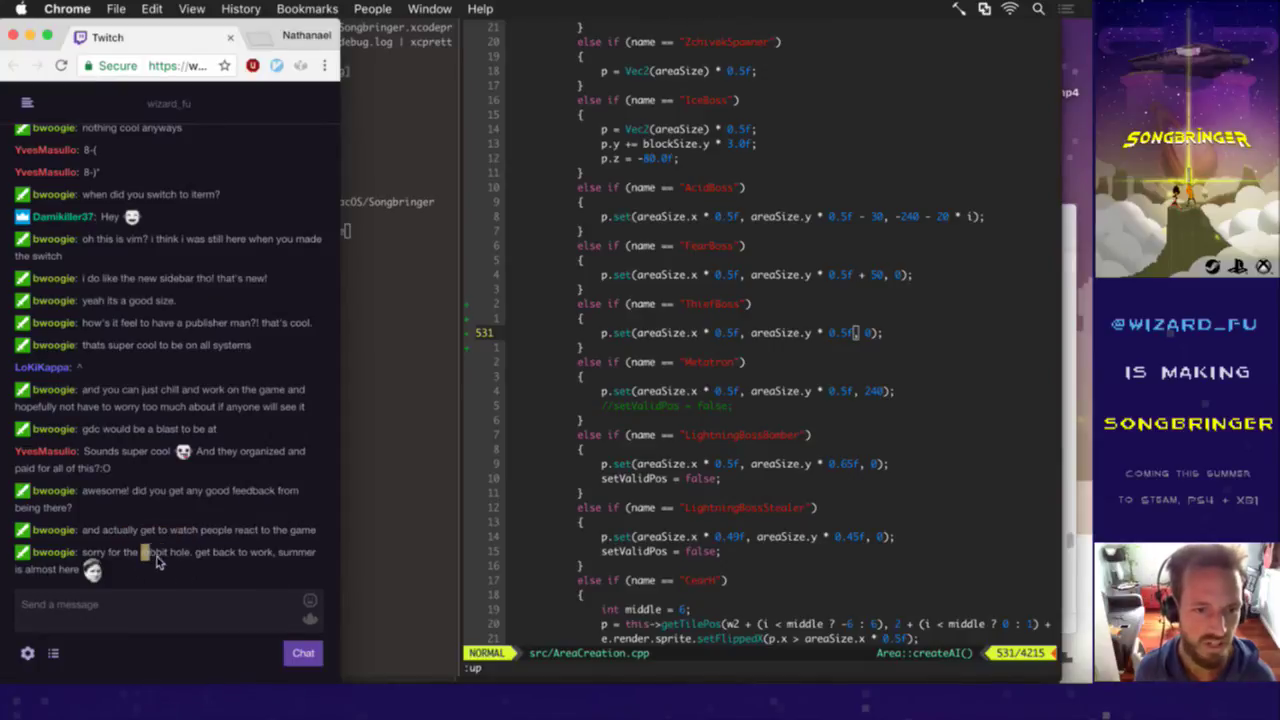
pyautogui.click(177, 582)
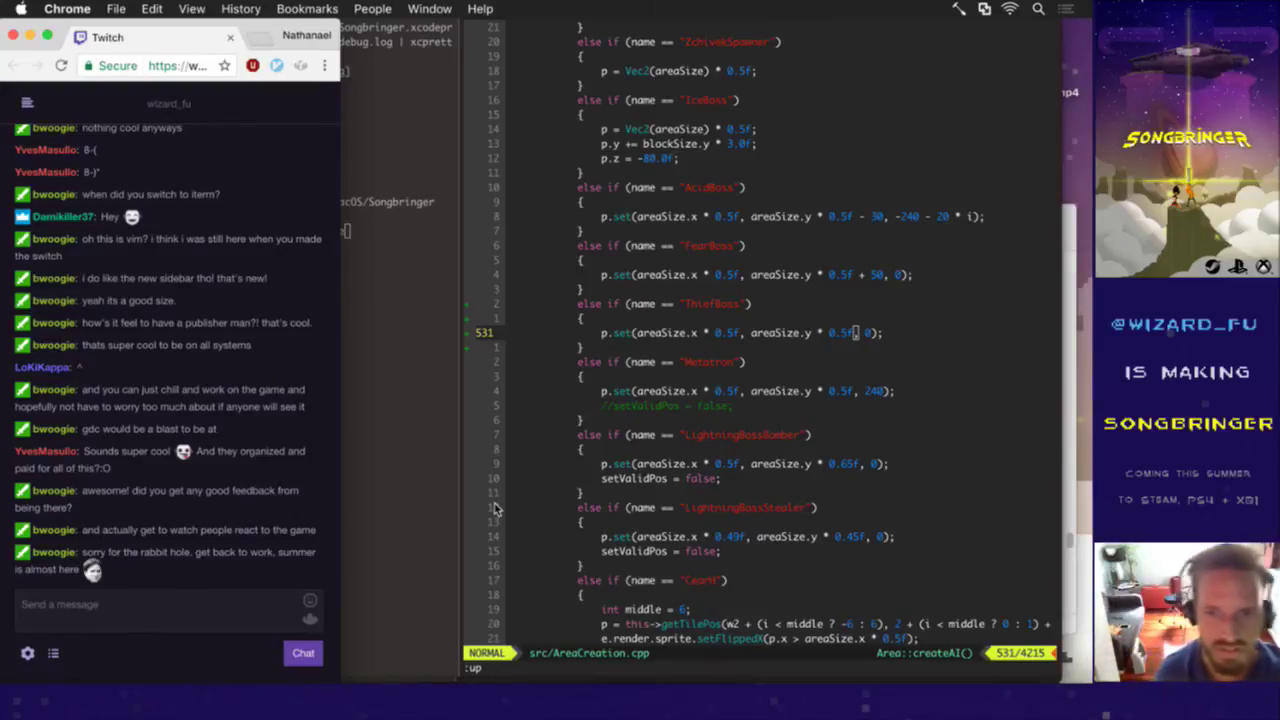
# Step: Switch back to iTerm2 and review the last edit in the ThiefBoss branch of AreaCreation.cpp by undoing and redoing it
pyautogui.click(698, 406)
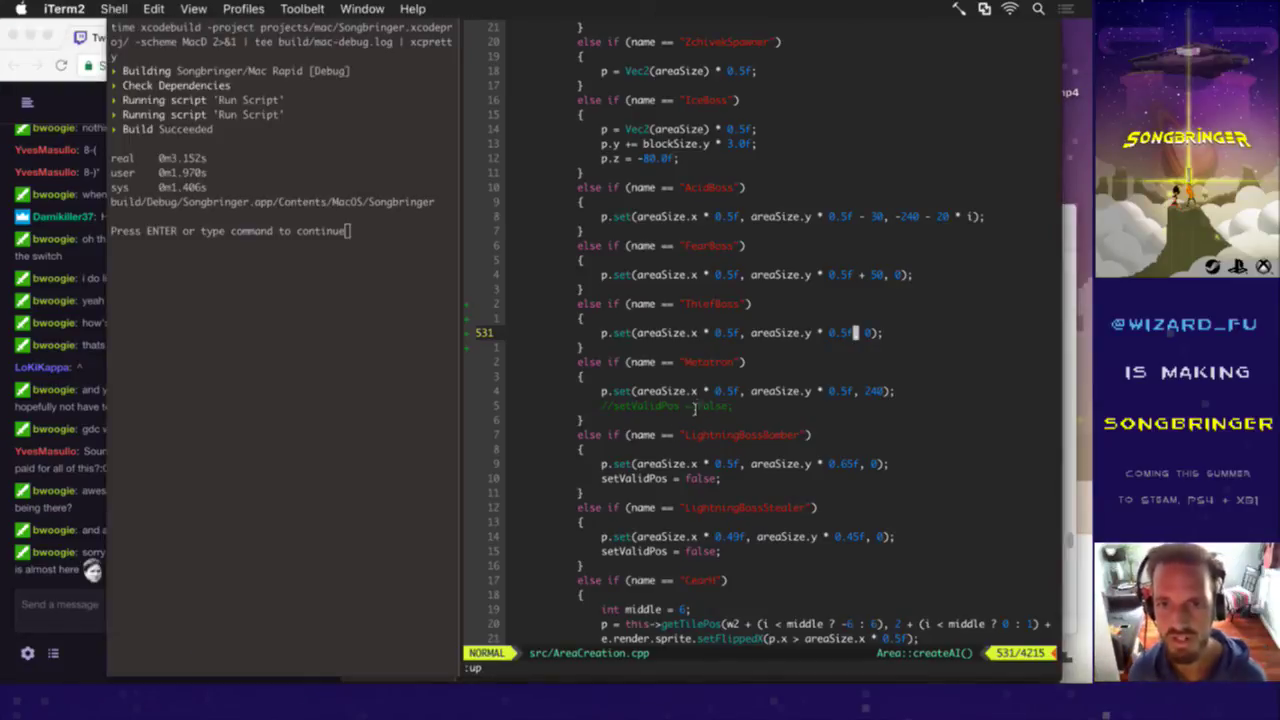
pyautogui.press('j')
pyautogui.press('k')
pyautogui.press('o')
pyautogui.press('Escape')
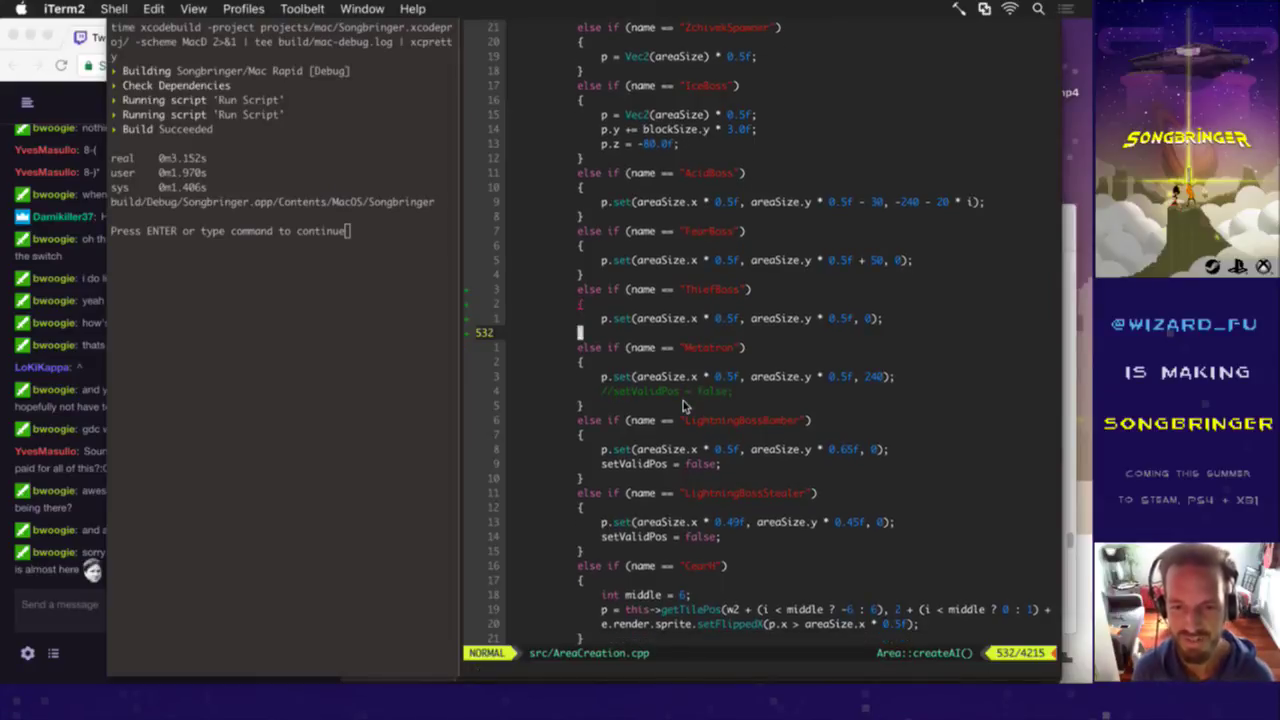
pyautogui.press('u')
pyautogui.hotkey('ctrl', 'r')
pyautogui.press('u')
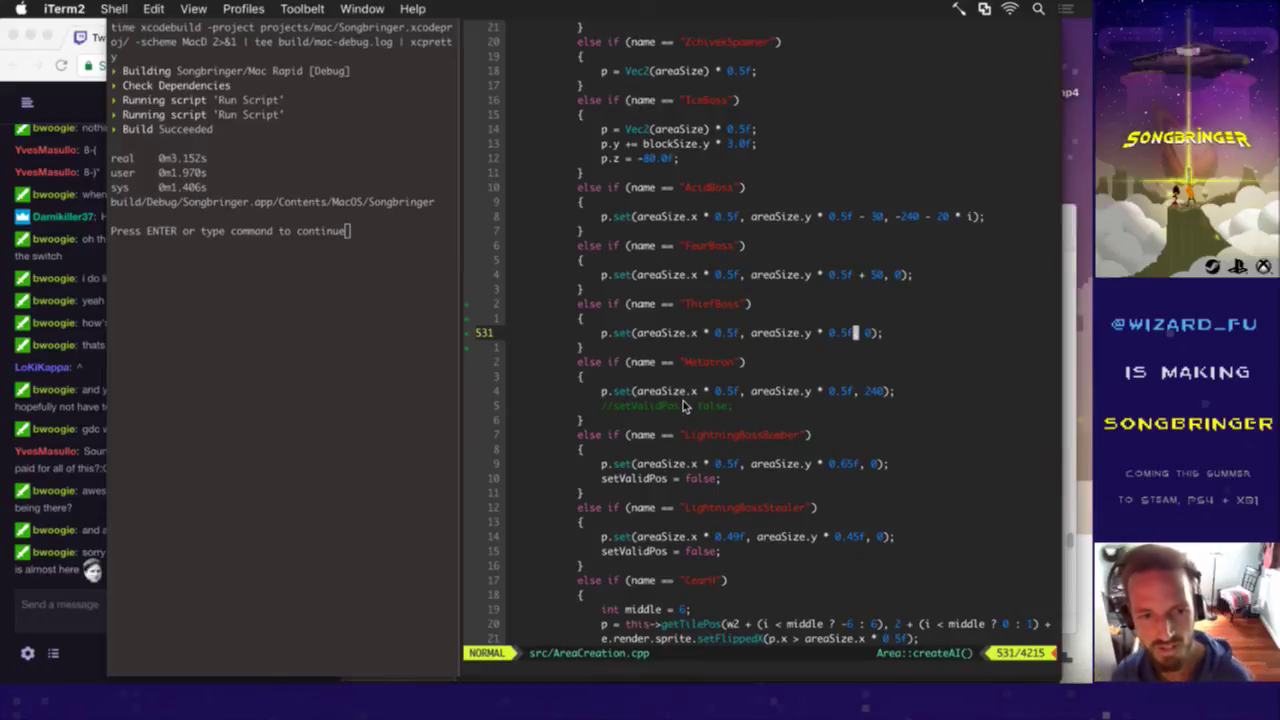
pyautogui.press('j')
pyautogui.press('k')
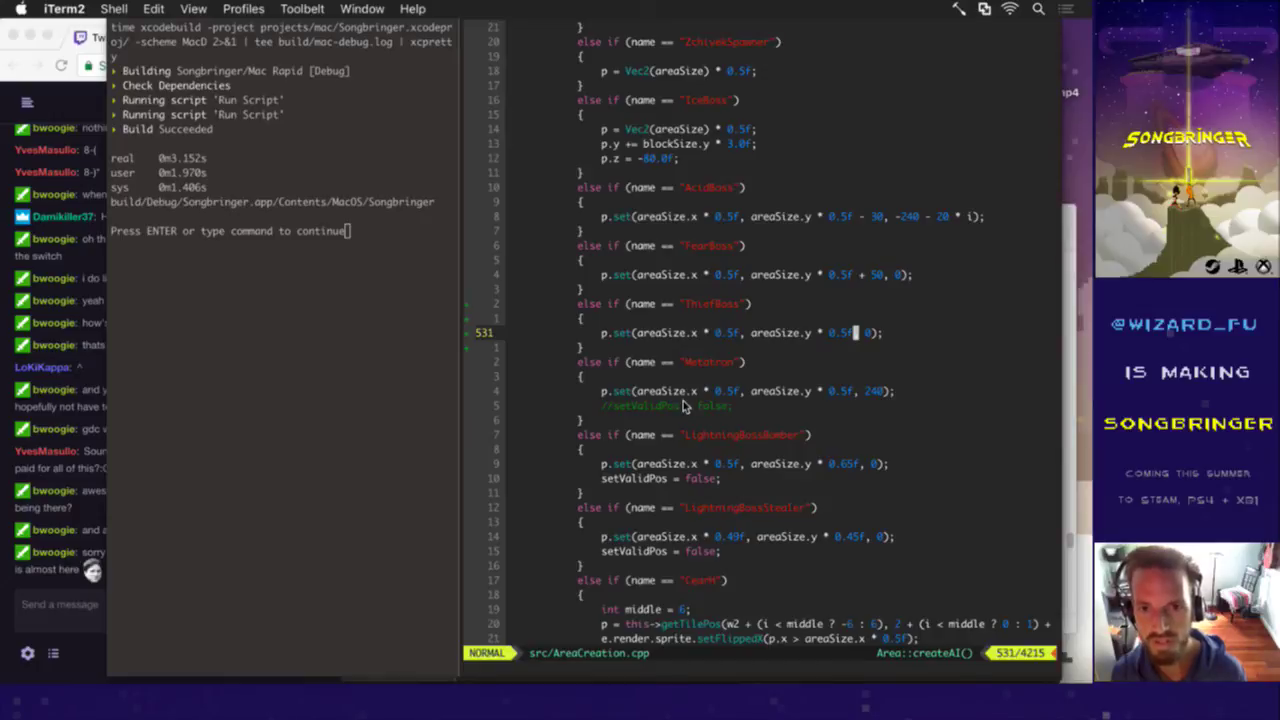
# Step: Switch to Photoshop and close Sphere0Cracked.psd and the other open sphere document
pyautogui.press('super+Tab')
pyautogui.press('super+Tab')
pyautogui.press('super+Tab')
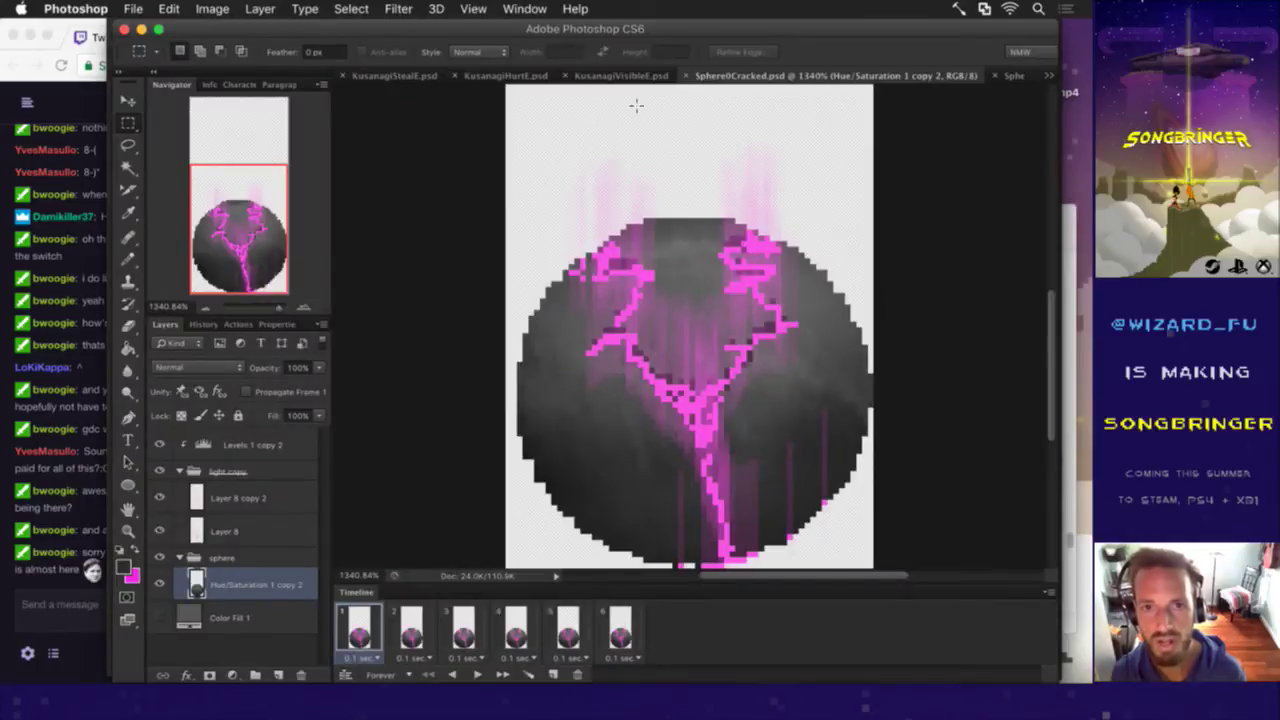
pyautogui.press('super+w')
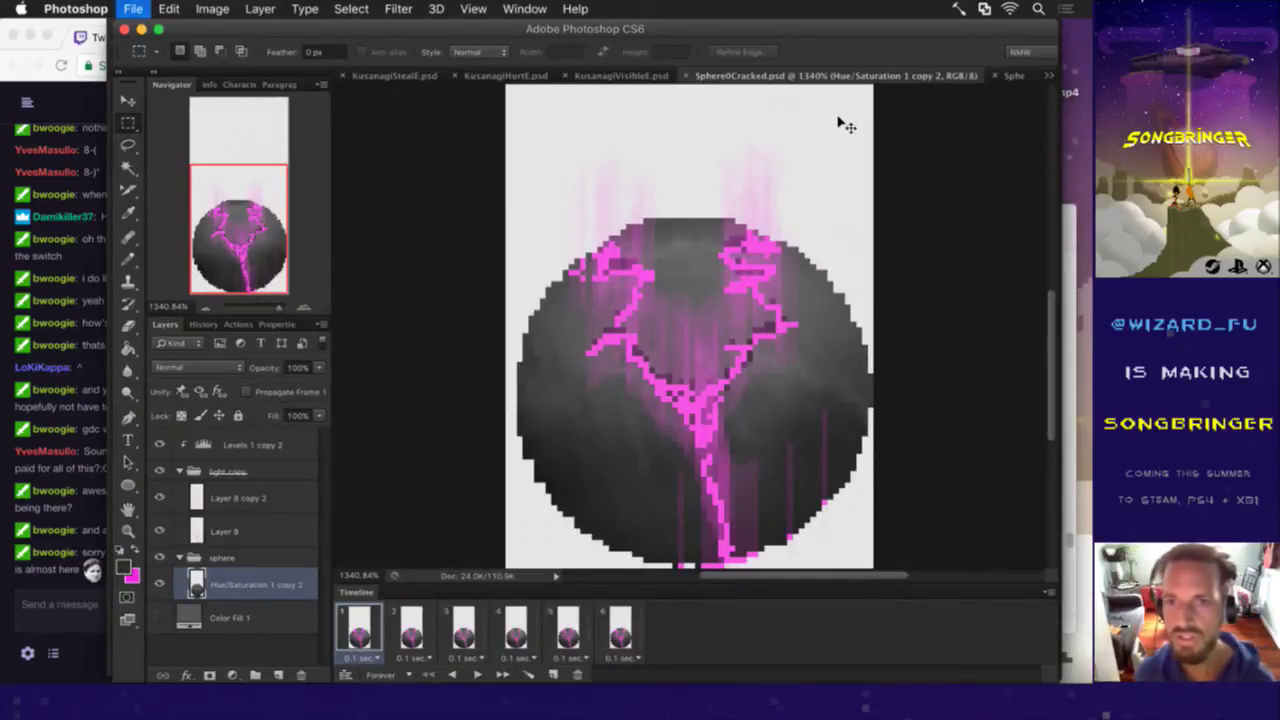
pyautogui.press('super+w')
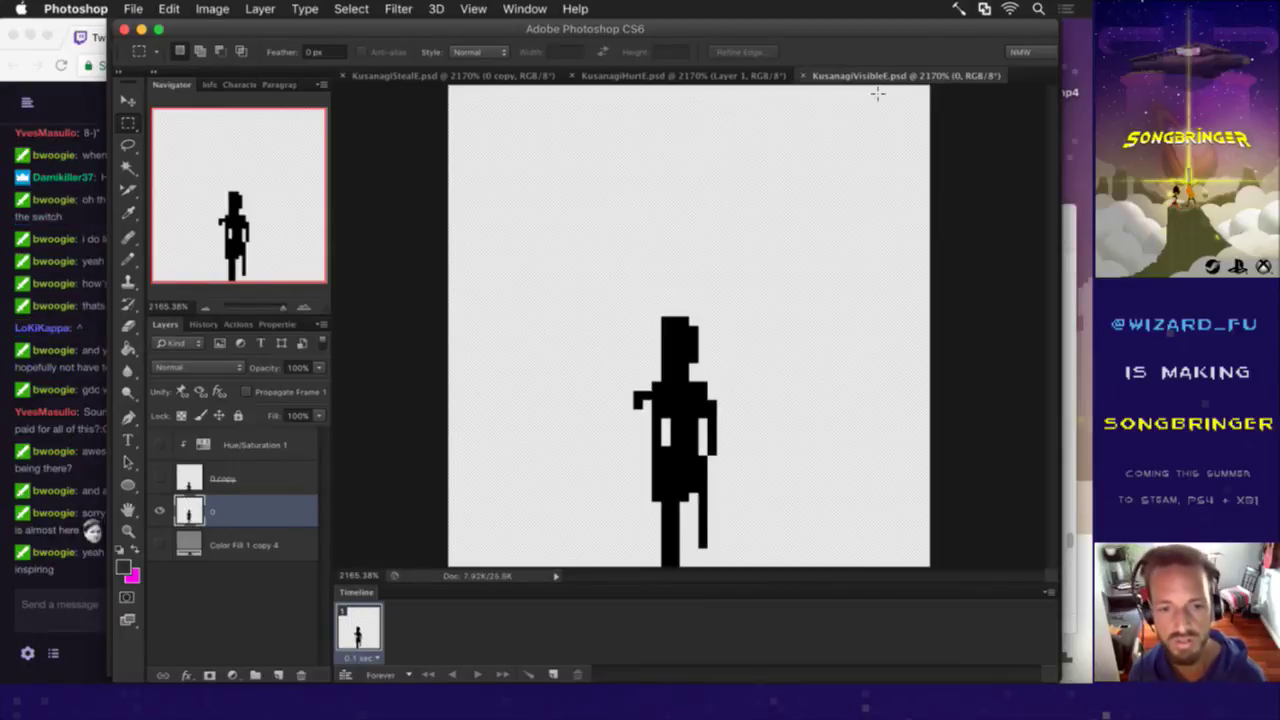
# Step: Switch to the Twitch chat in Chrome and read the newest viewer message
pyautogui.click(82, 574)
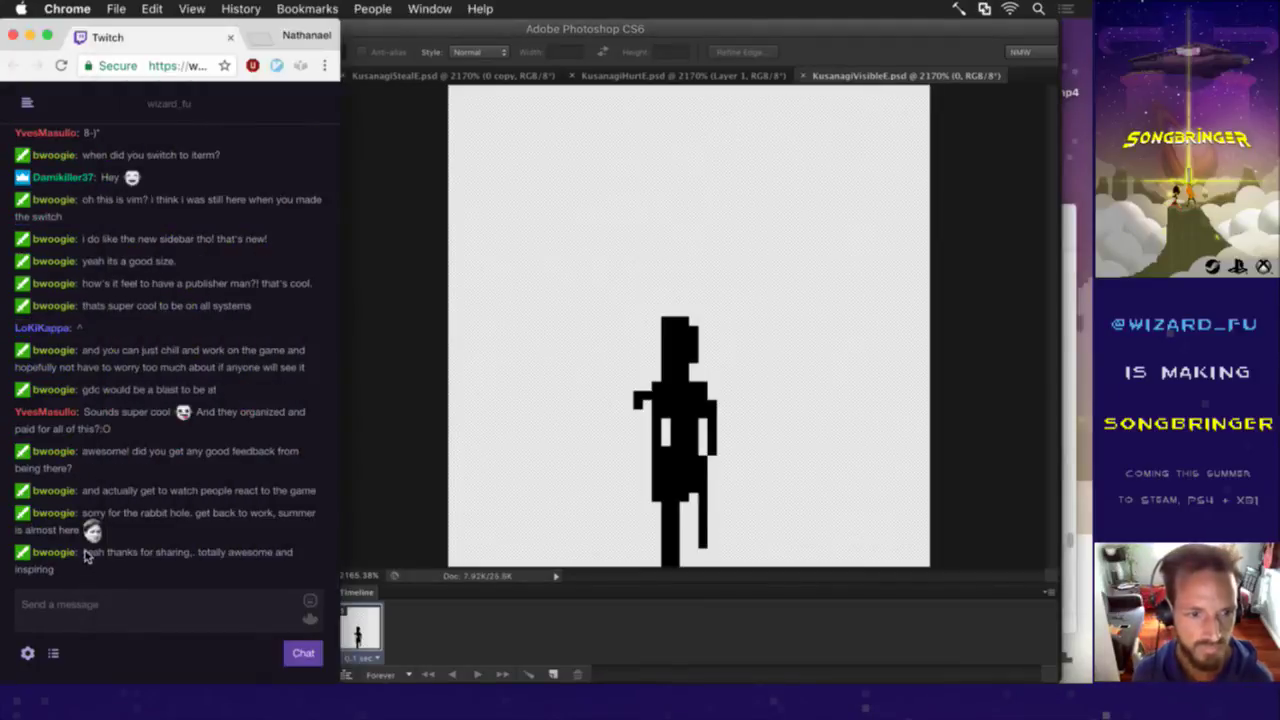
pyautogui.moveTo(126, 552); pyautogui.dragTo(161, 569)
pyautogui.click(162, 569)
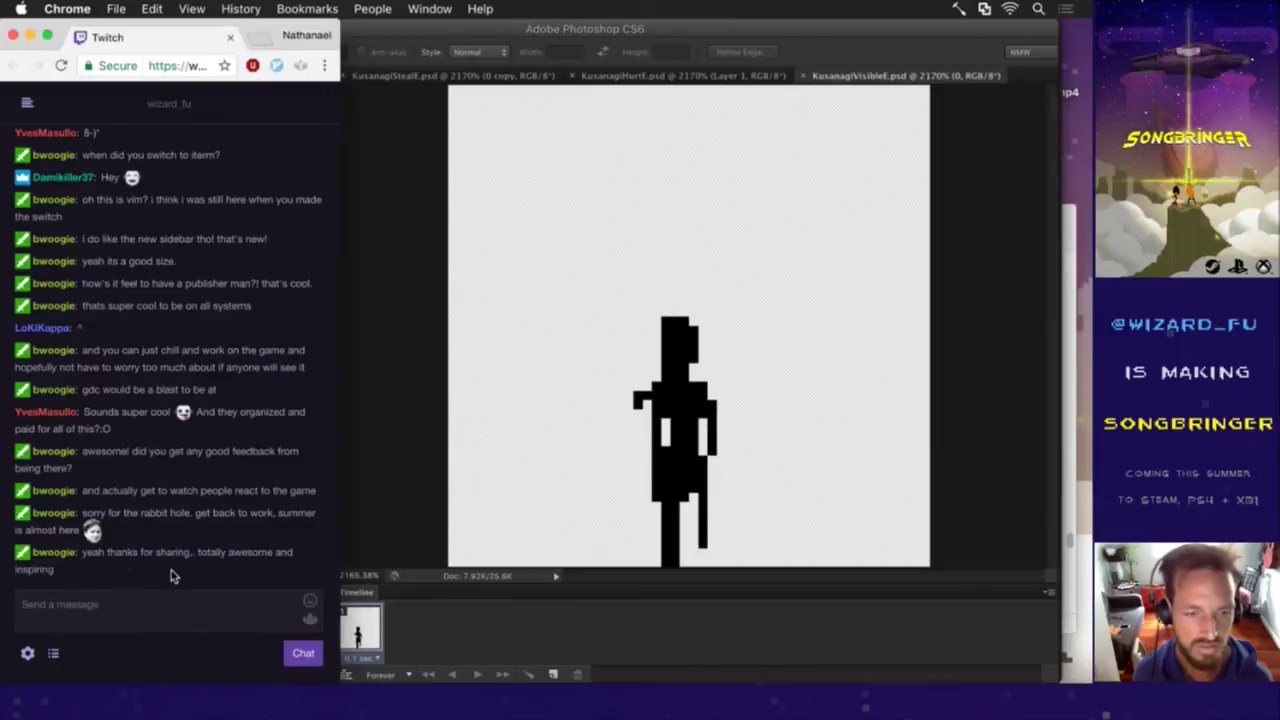
# Step: Return to Photoshop, show the Color Fill 1 copy 4 layer of KusanagiVisibleE.psd, and set its fill colour to #575757
pyautogui.click(380, 525)
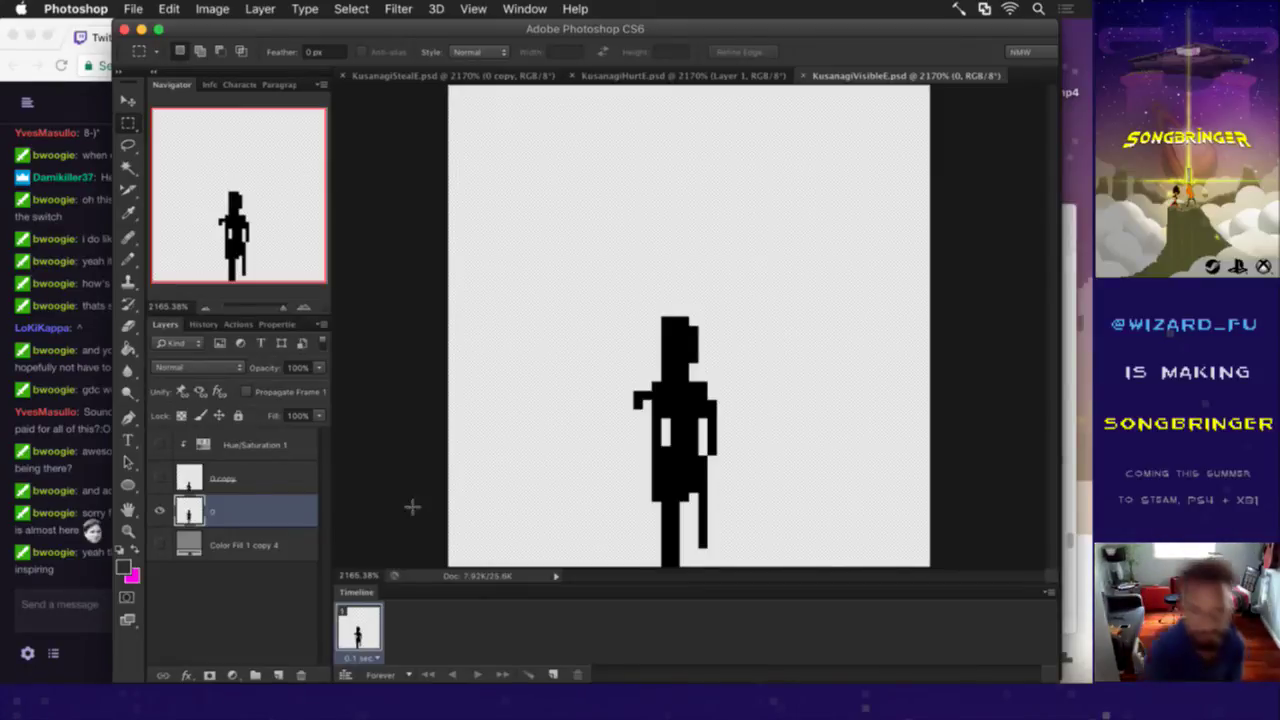
pyautogui.click(186, 540)
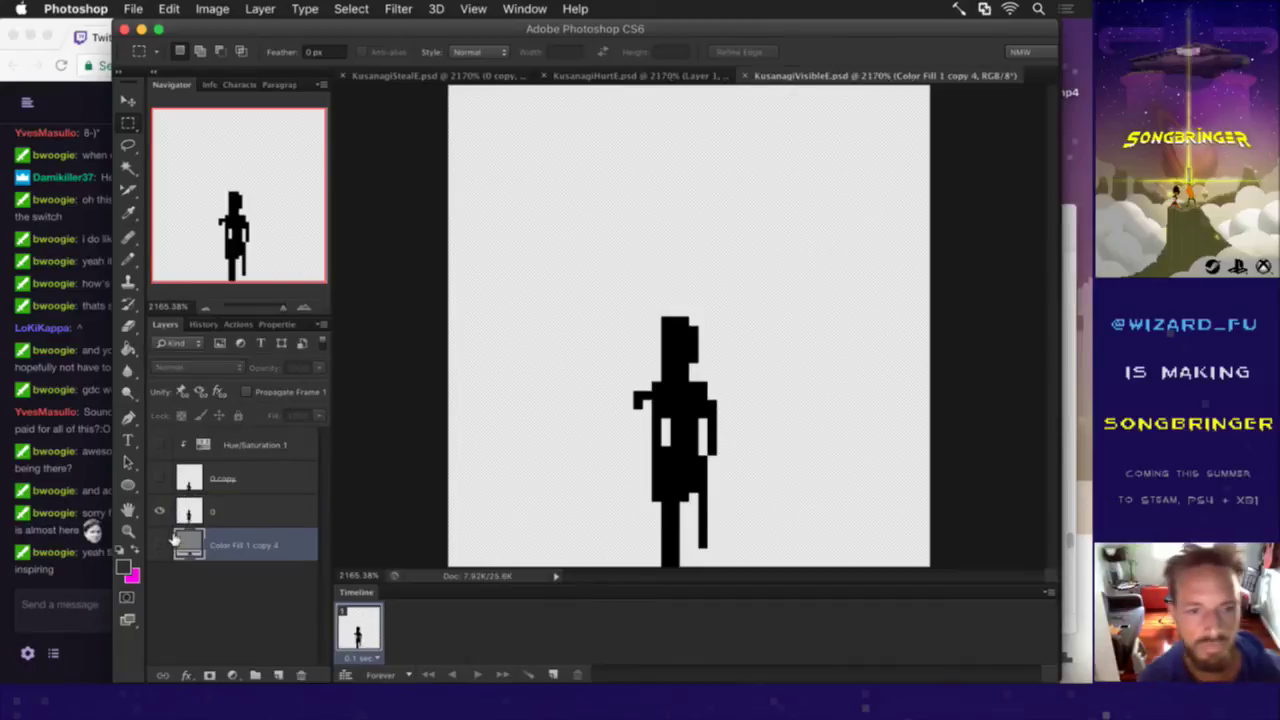
pyautogui.click(159, 543)
pyautogui.doubleClick(188, 540)
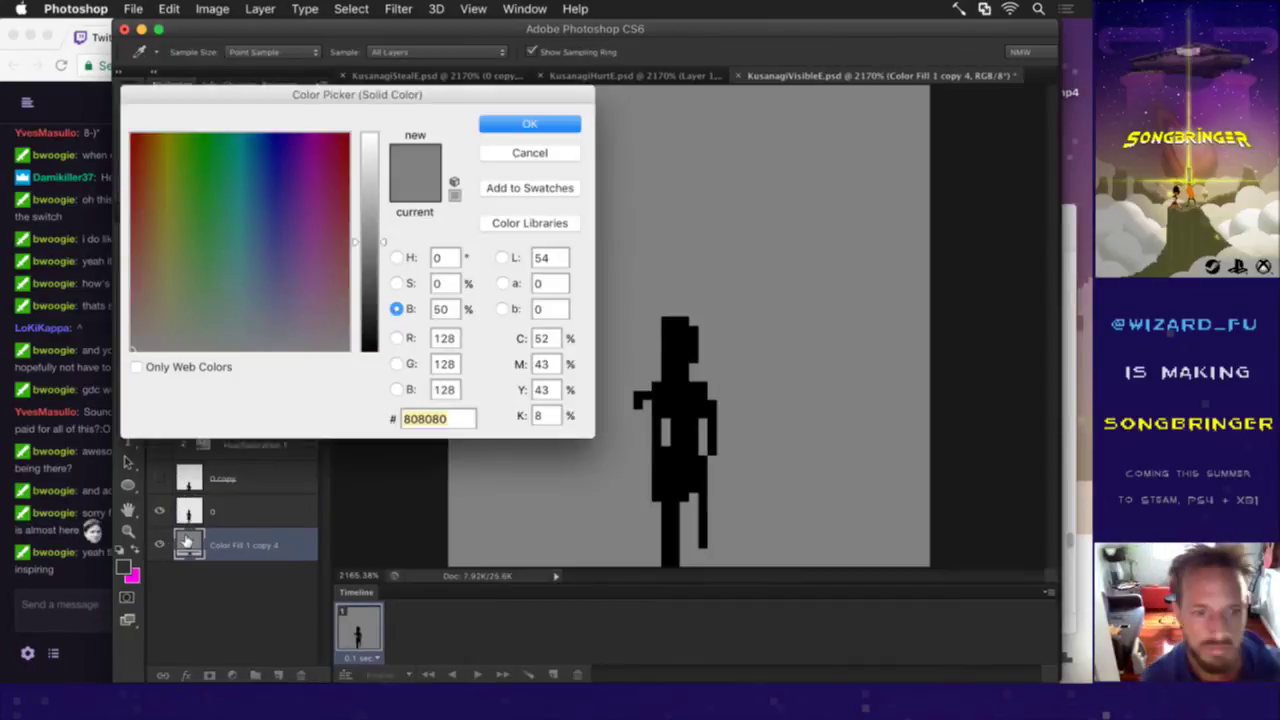
pyautogui.click(371, 287)
pyautogui.moveTo(371, 287); pyautogui.dragTo(375, 280)
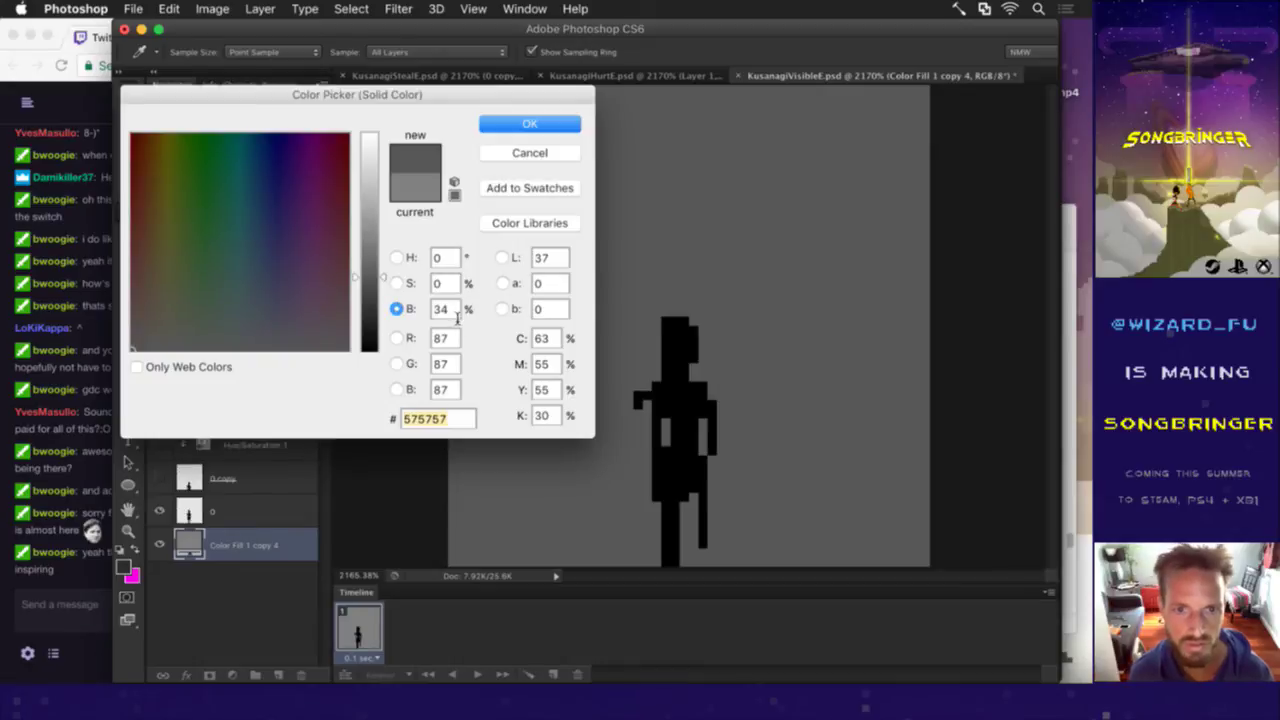
pyautogui.click(520, 126)
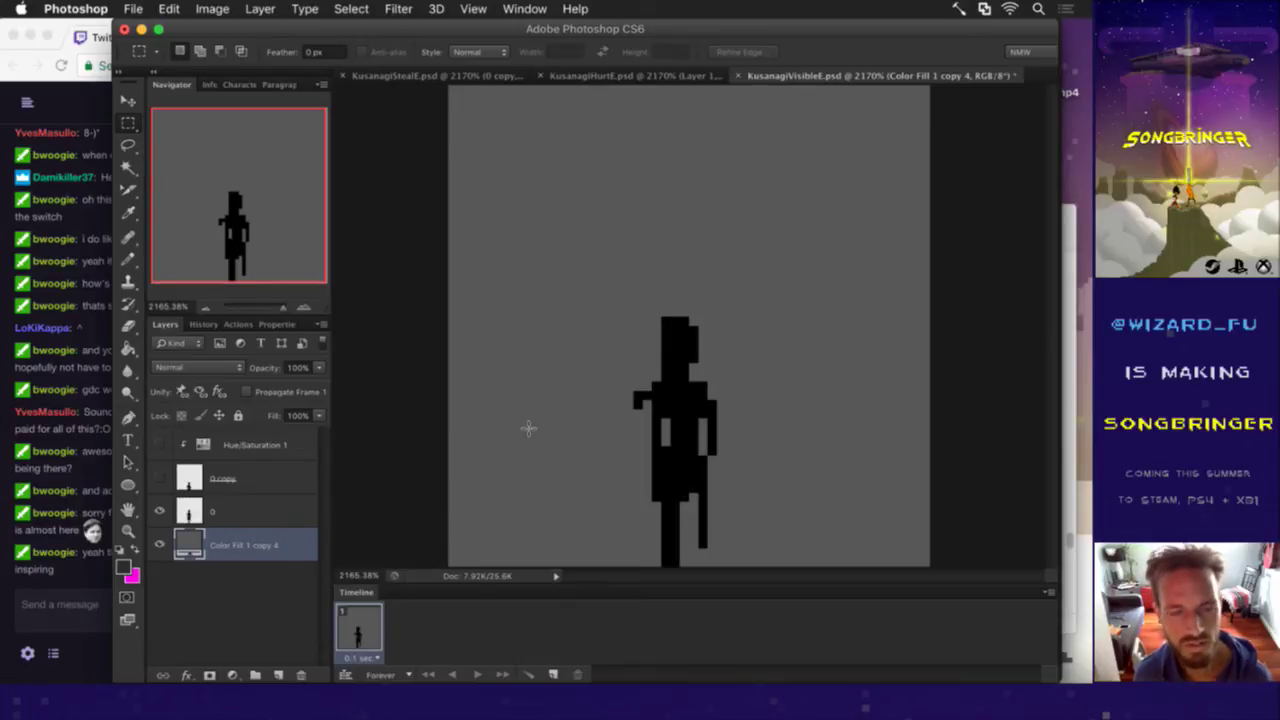
# Step: Delete the Hue/Saturation 1 adjustment layer from KusanagiVisibleE.psd
pyautogui.click(259, 480)
pyautogui.click(256, 449)
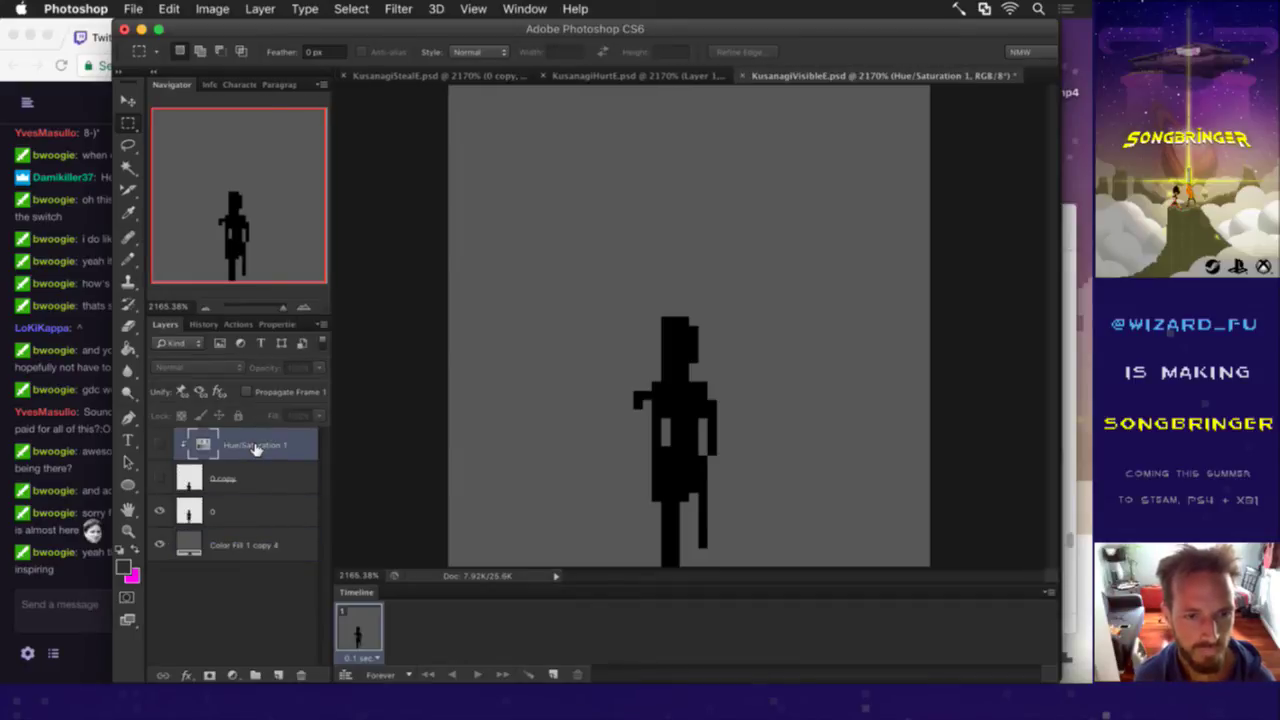
pyautogui.click(300, 675)
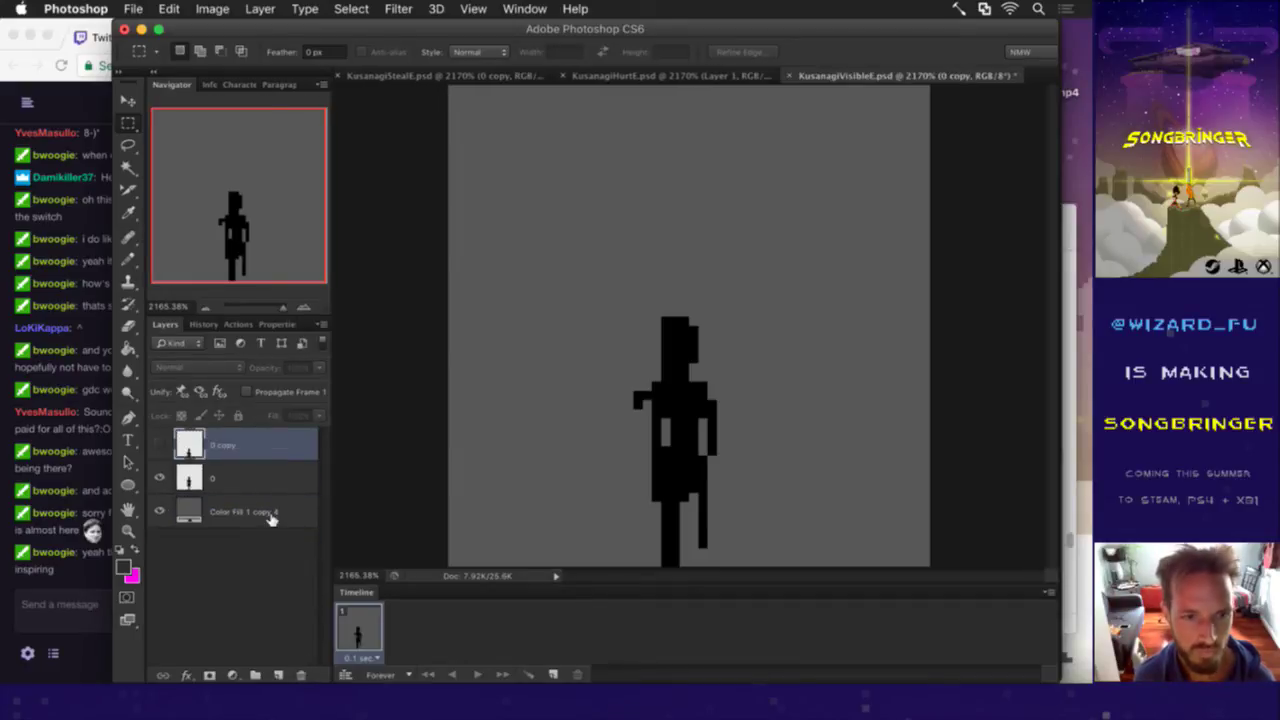
# Step: Switch to iTerm2 and close the open source-file buffers in Vim, including AreaCreation.cpp, Anims.cpp and HealthSystem.cpp
pyautogui.press('super+Tab')
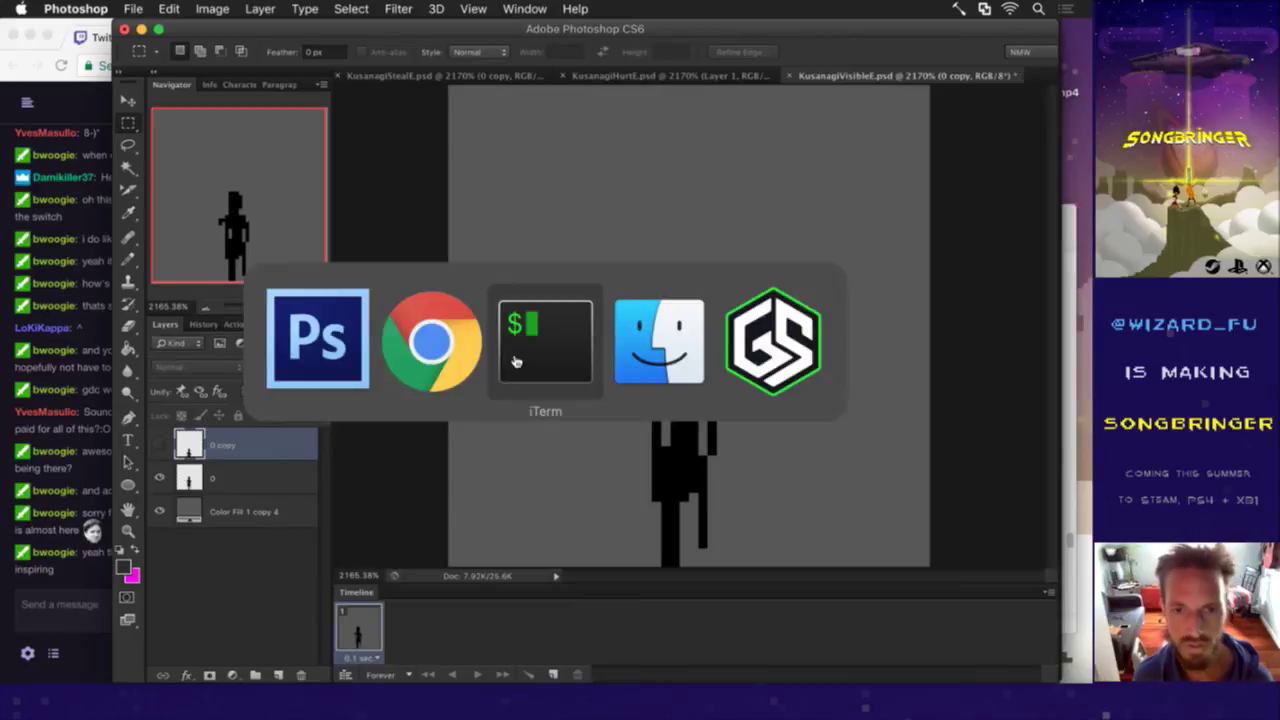
pyautogui.click(562, 350)
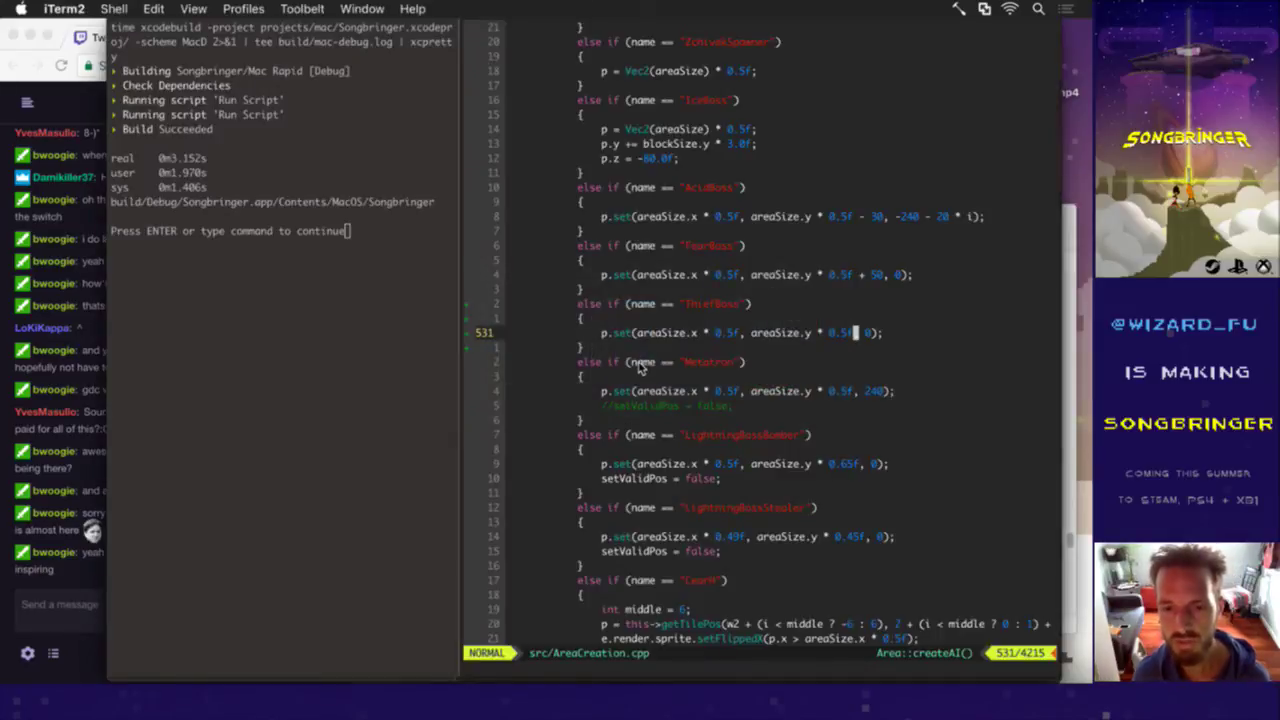
pyautogui.write(':bd')
pyautogui.press('Return')
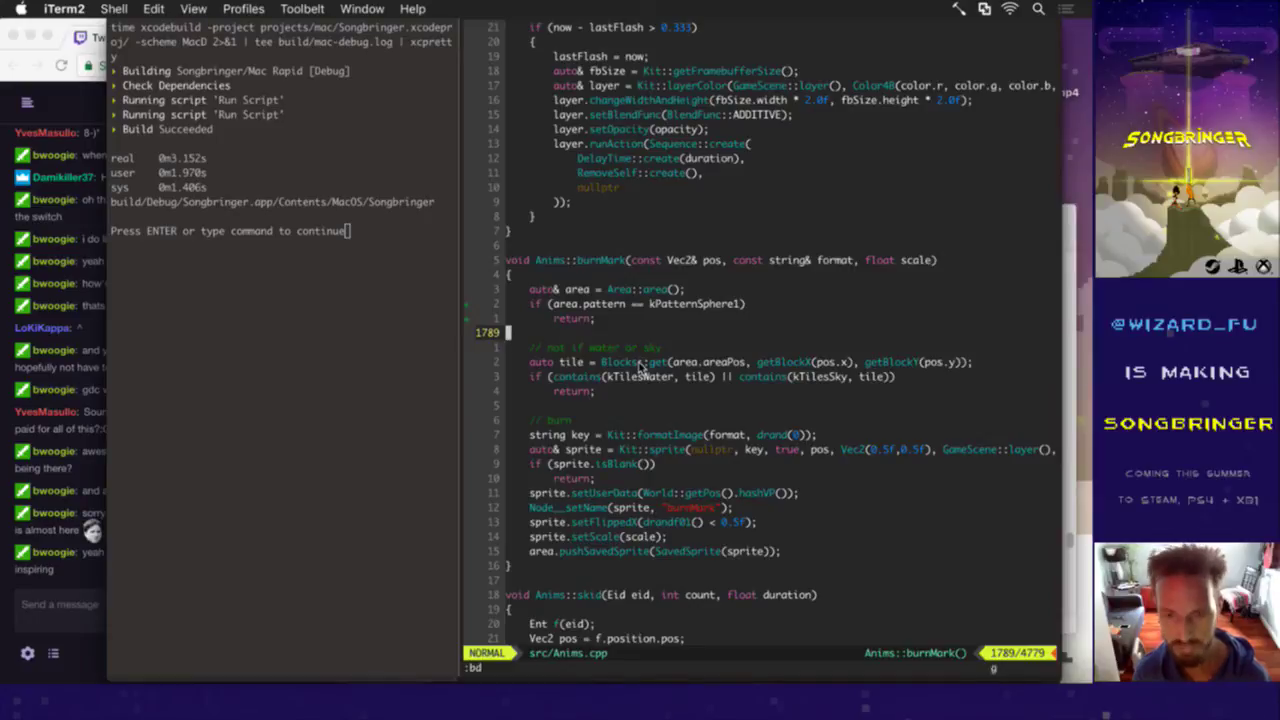
pyautogui.write(':bd')
pyautogui.press('Return')
pyautogui.write(':bd')
pyautogui.press('Return')
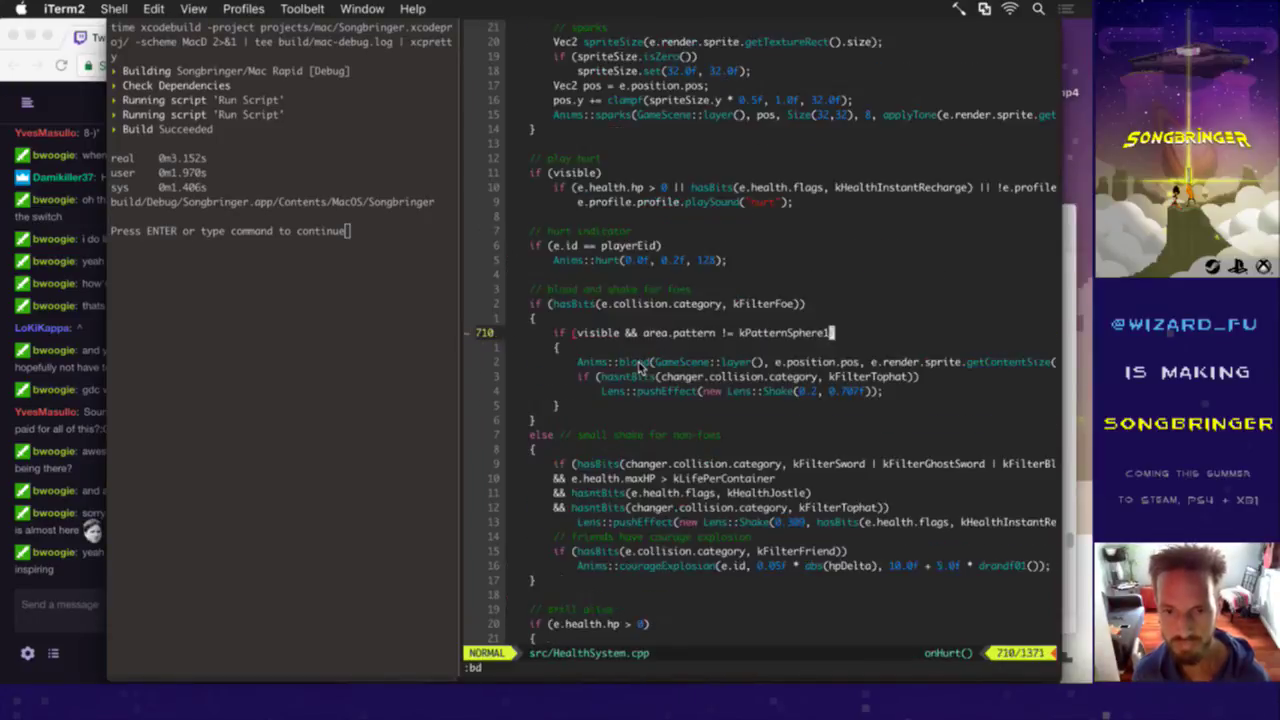
pyautogui.write(':bd')
pyautogui.press('Return')
# Step: Quit and restart Vim, and find and open the boss data file ThiefBoss.txt
pyautogui.write(':q')
pyautogui.press('Return')
pyautogui.write('vim')
pyautogui.press('Return')
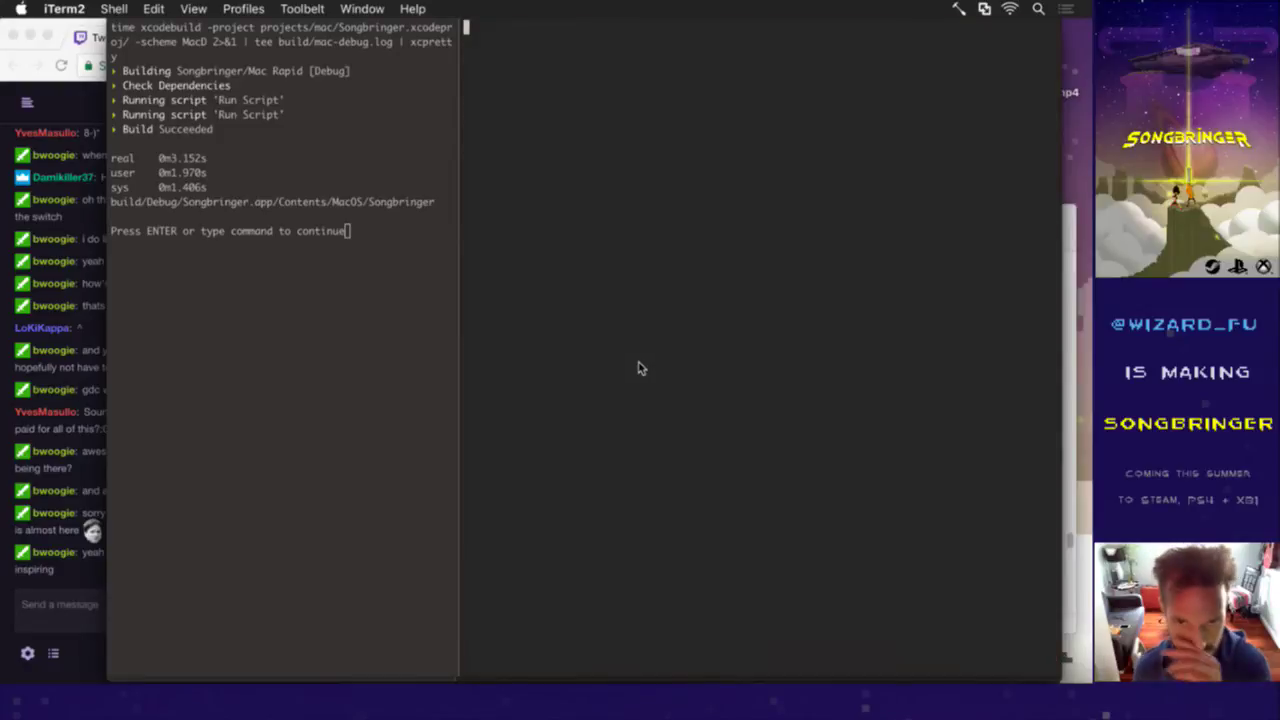
pyautogui.write(':fin Thi')
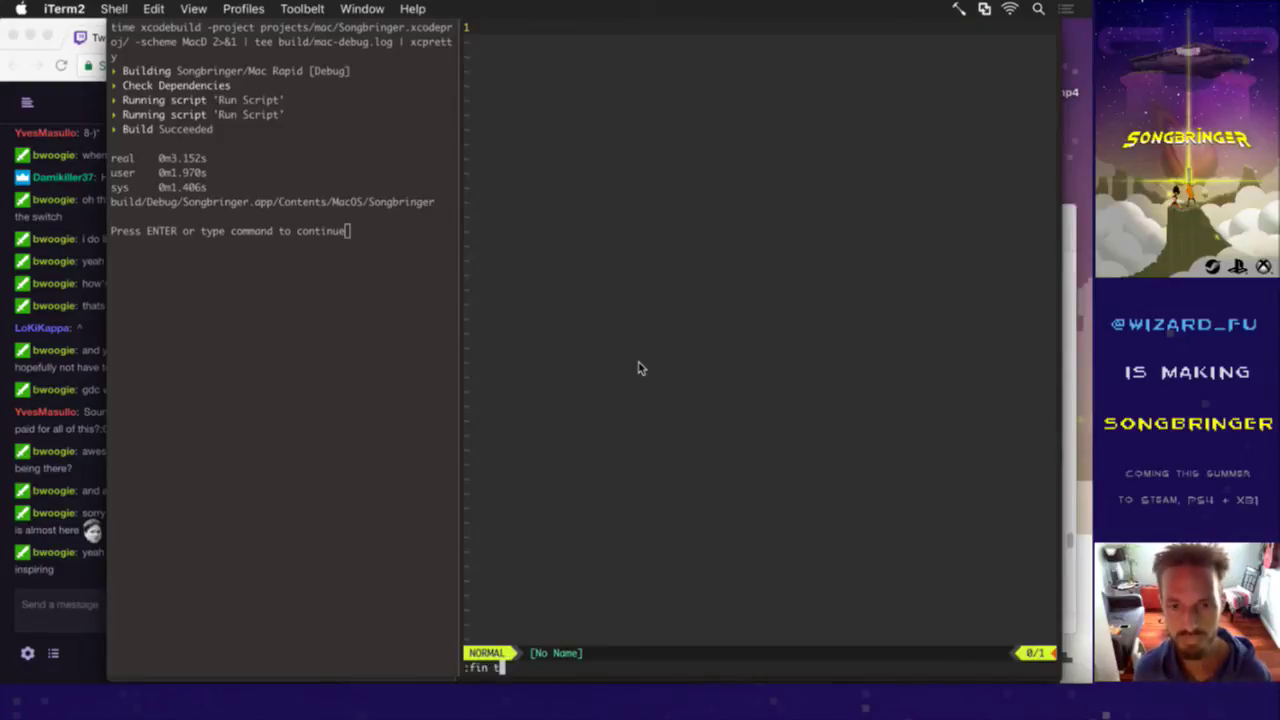
pyautogui.press('Tab')
pyautogui.press('Tab')
pyautogui.press('Return')
# Step: Read through ThiefBoss.txt to its animations section and examine the sprite formats and delays, down to the hurt animation
pyautogui.press('j')
pyautogui.press('j')
pyautogui.press('j')
pyautogui.press('j')
pyautogui.press('j')
pyautogui.press('j')
pyautogui.press('j')
pyautogui.press('j')
pyautogui.press('j')
pyautogui.press('j')
pyautogui.press('j')
pyautogui.press('j')
pyautogui.press('j')
pyautogui.press('j')
pyautogui.press('j')
pyautogui.press('j')
pyautogui.press('j')
pyautogui.press('j')
pyautogui.press('j')
pyautogui.press('j')
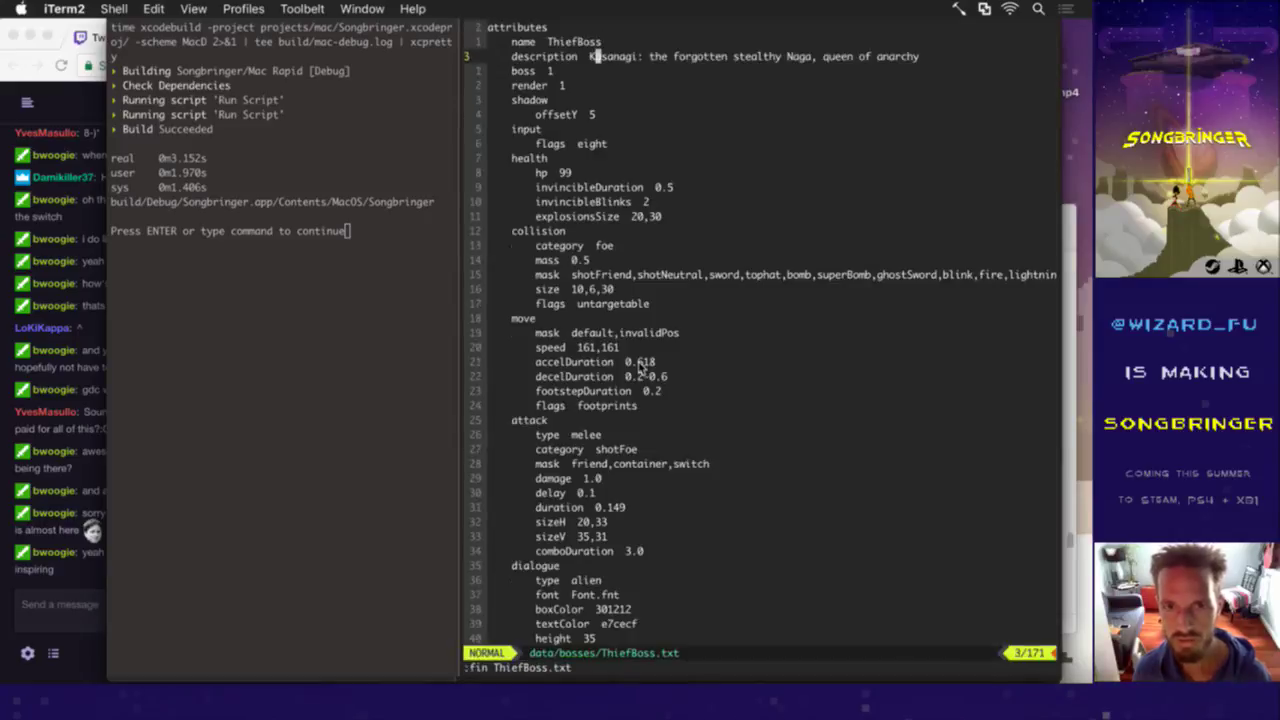
pyautogui.press('j')
pyautogui.press('j')
pyautogui.press('j')
pyautogui.press('j')
pyautogui.press('j')
pyautogui.press('j')
pyautogui.press('j')
pyautogui.press('j')
pyautogui.press('j')
pyautogui.press('j')
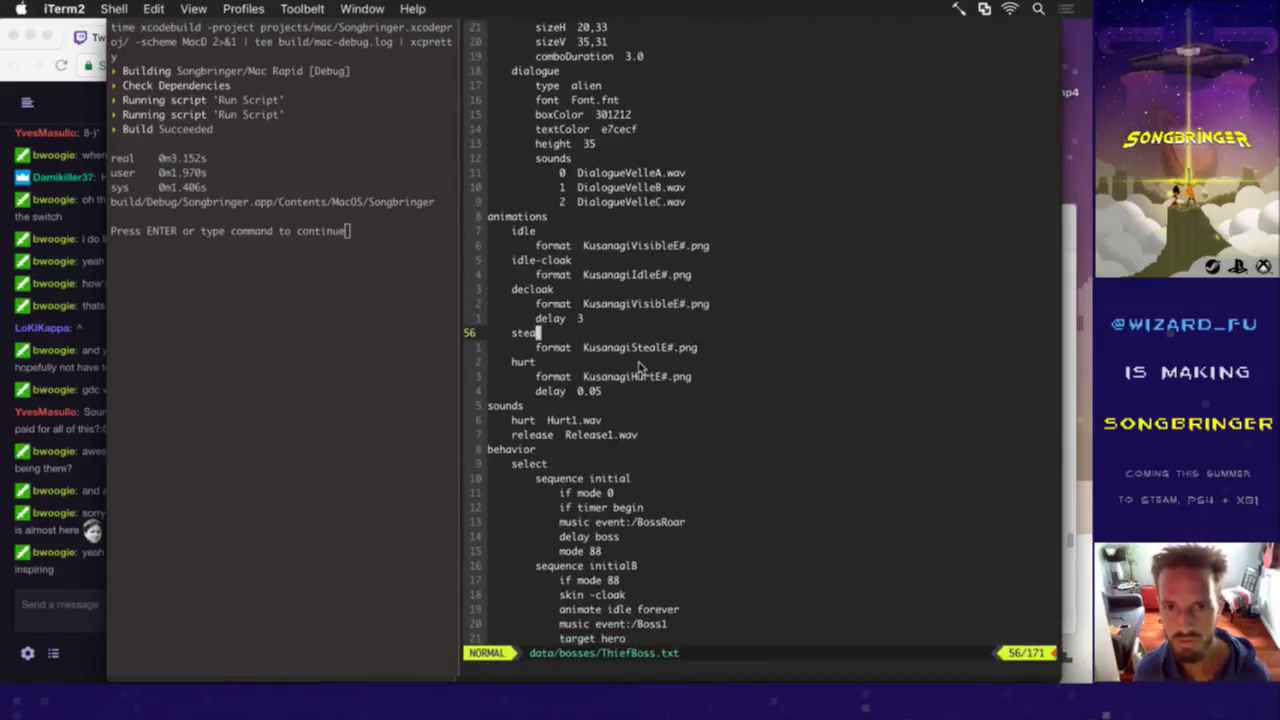
pyautogui.press('j')
pyautogui.press('j')
pyautogui.press('j')
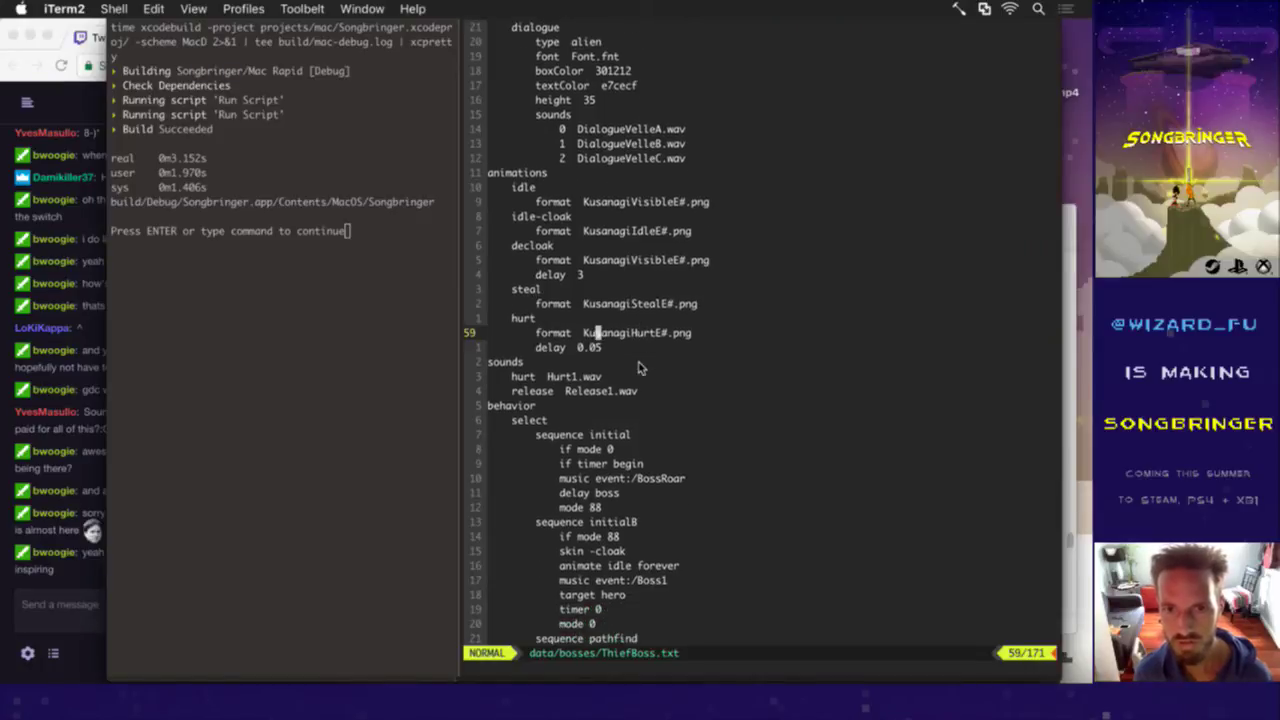
pyautogui.press('j')
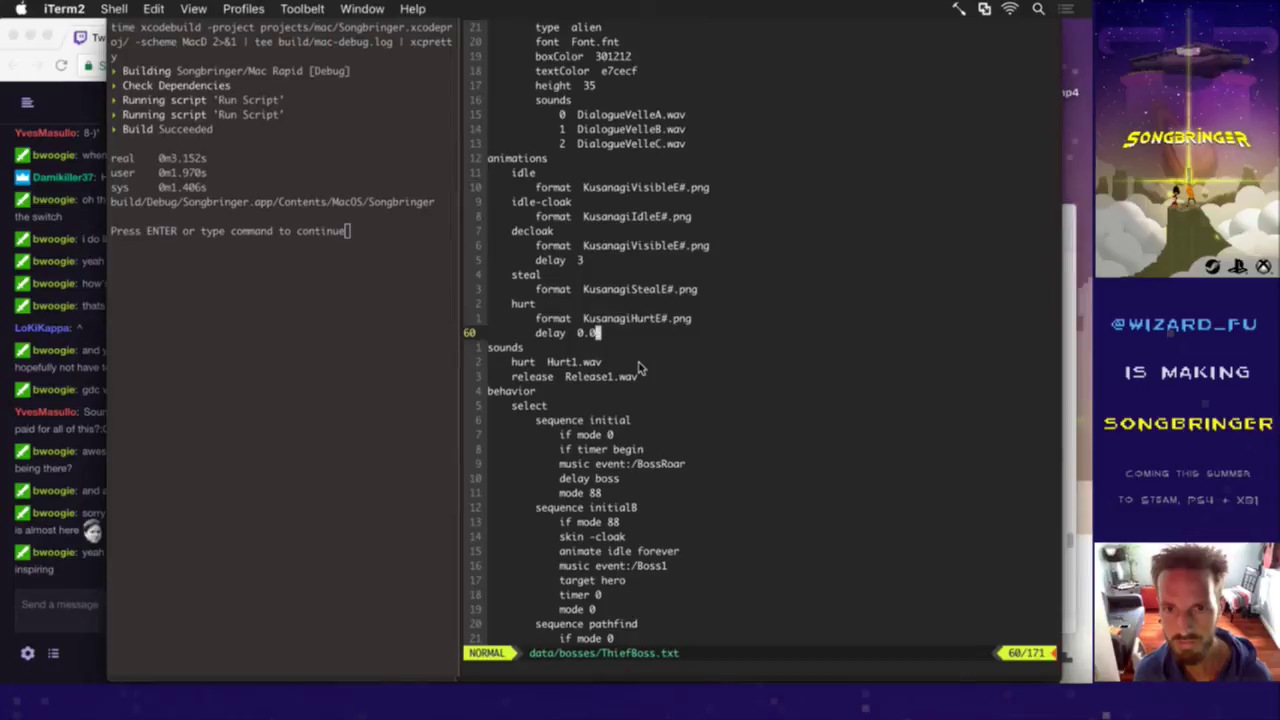
# Step: Switch to Finder, close the Backgrounds folder window, and move the Shadow folder window slightly up
pyautogui.press('super+Tab')
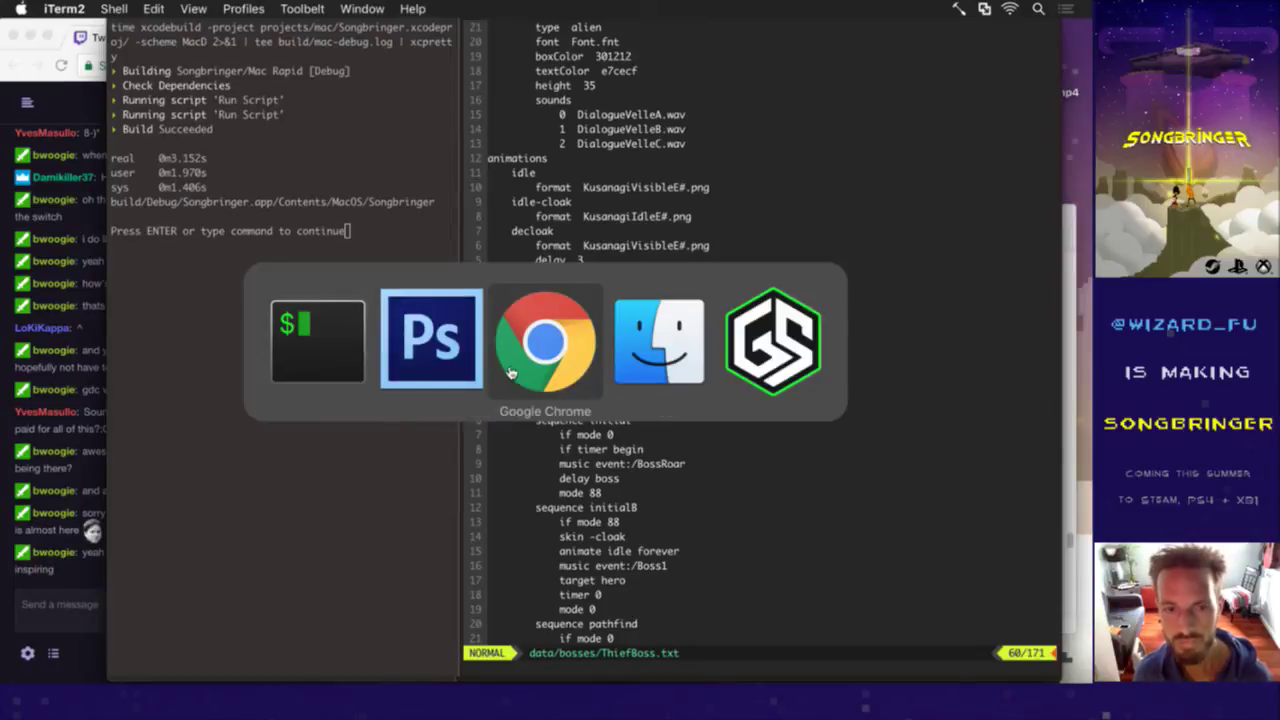
pyautogui.click(660, 340)
pyautogui.moveTo(725, 232); pyautogui.dragTo(679, 212)
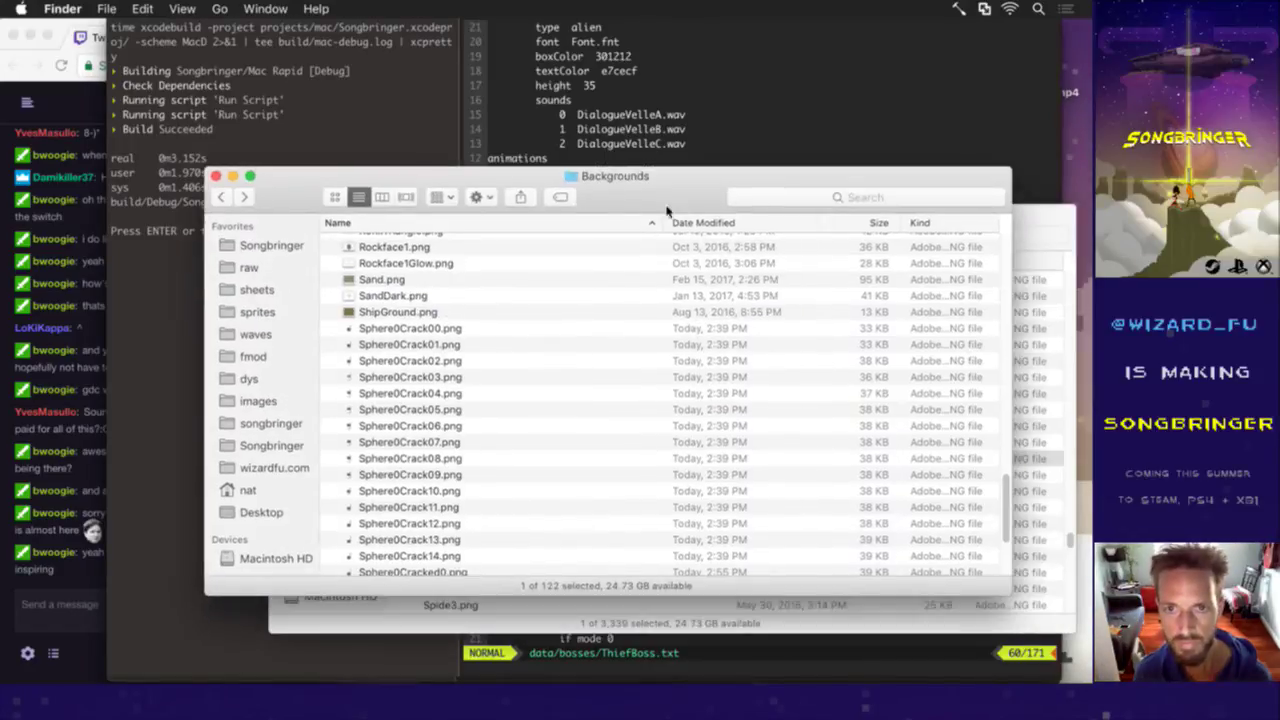
pyautogui.press('super+w')
pyautogui.moveTo(990, 220); pyautogui.dragTo(954, 162)
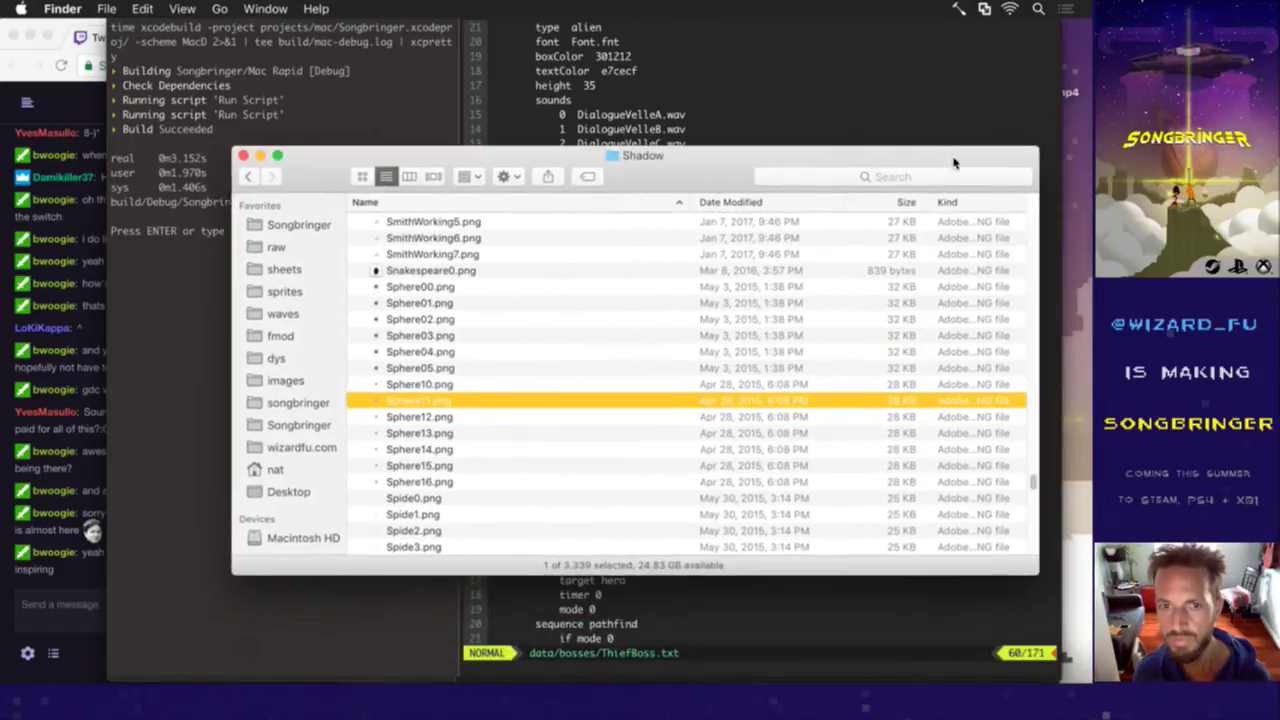
# Step: Find the KusanagiHurtE frames in the Shadow folder and preview them one after another
pyautogui.write('ku')
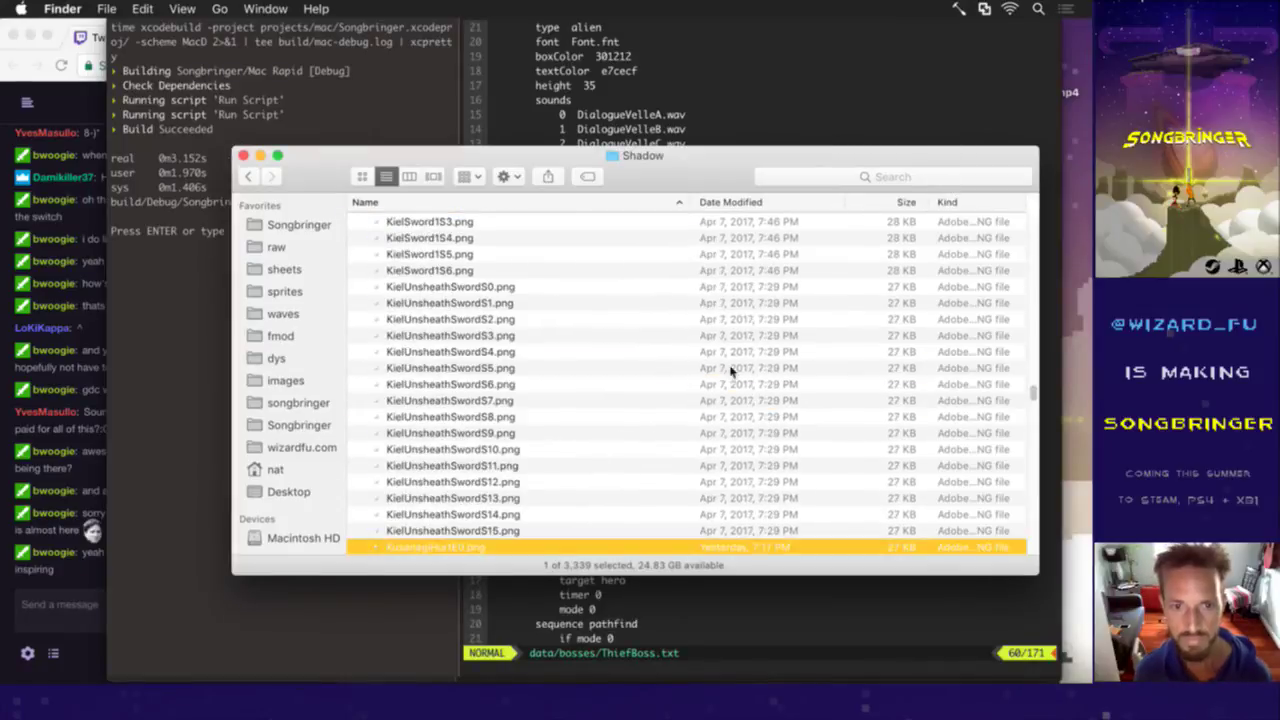
pyautogui.press('Down')
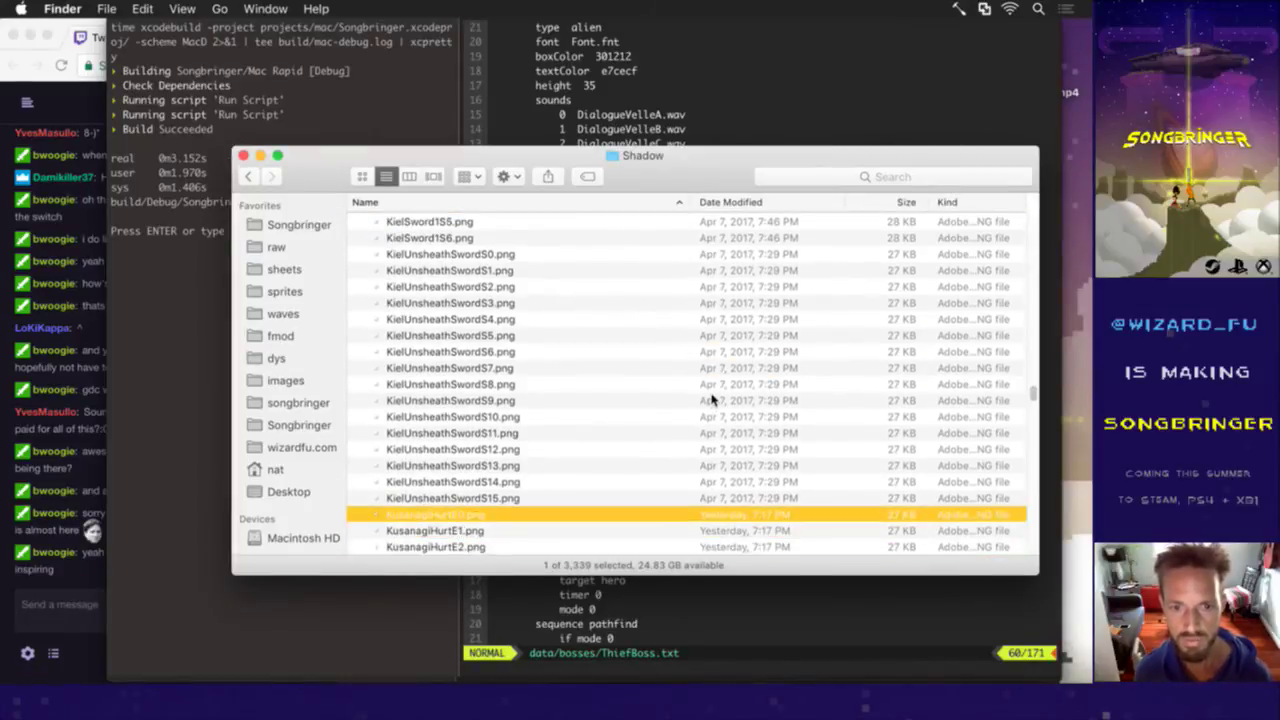
pyautogui.press('space')
pyautogui.press('Down')
pyautogui.press('Down')
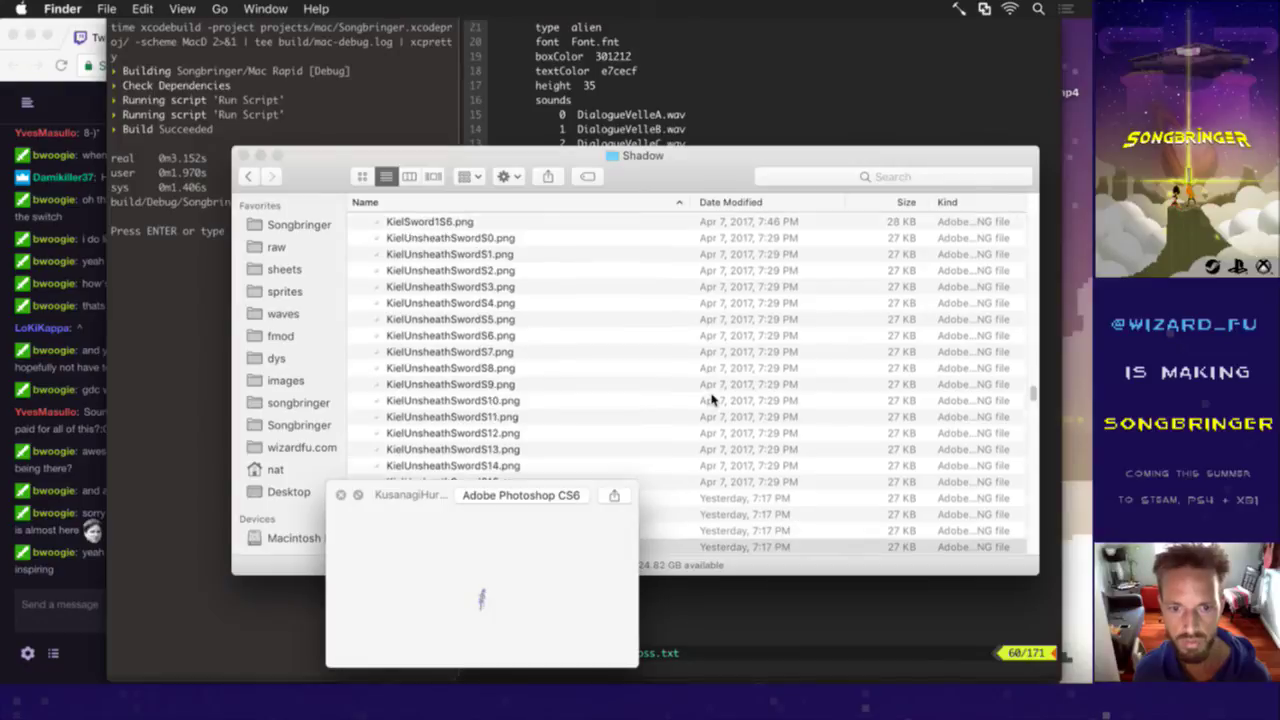
pyautogui.press('Up')
pyautogui.press('Up')
pyautogui.press('Up')
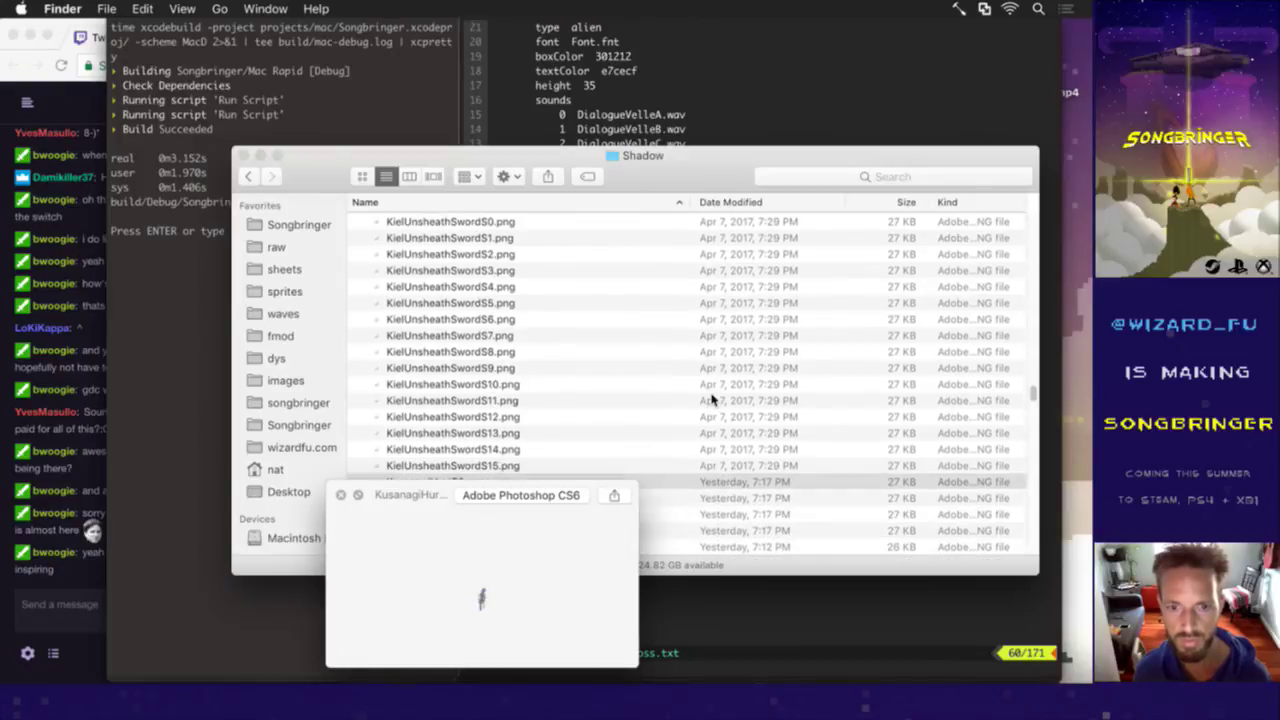
# Step: Switch to Photoshop and add a new empty layer above the 0 copy layer in KusanagiVisibleE.psd
pyautogui.press('space')
pyautogui.press('super+Tab')
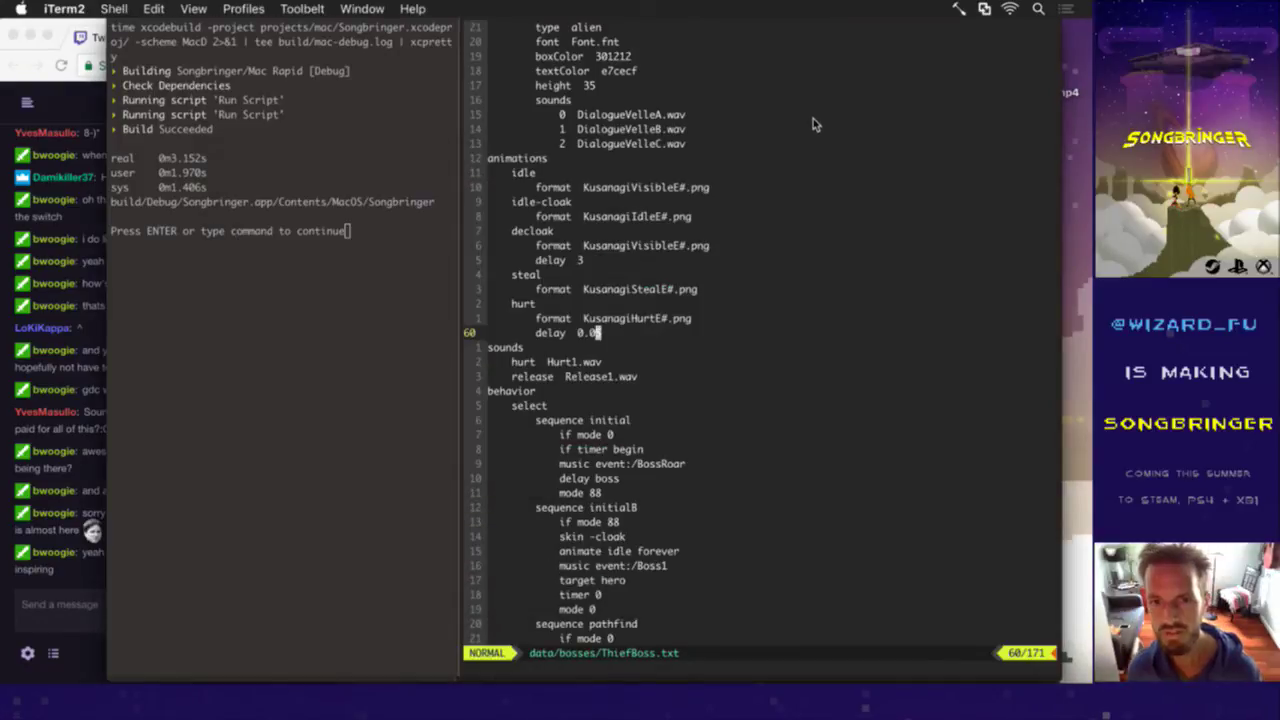
pyautogui.press('super+Tab')
pyautogui.press('super+Tab')
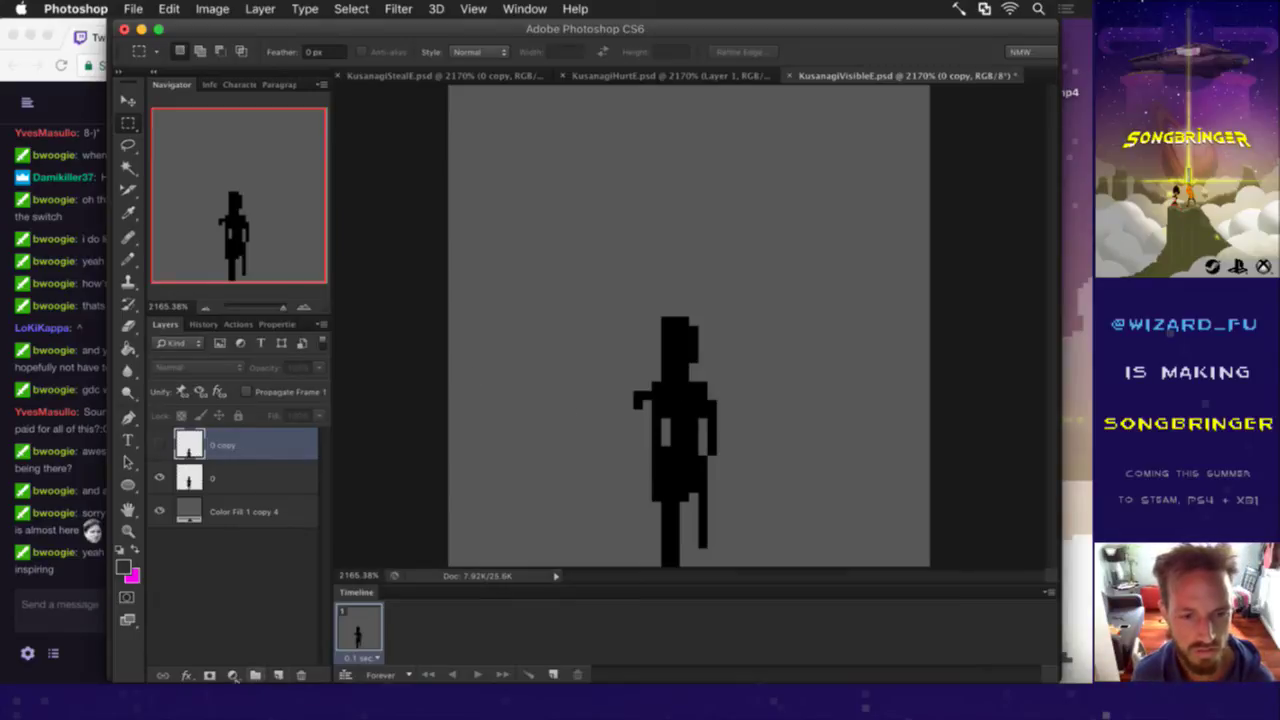
pyautogui.click(278, 675)
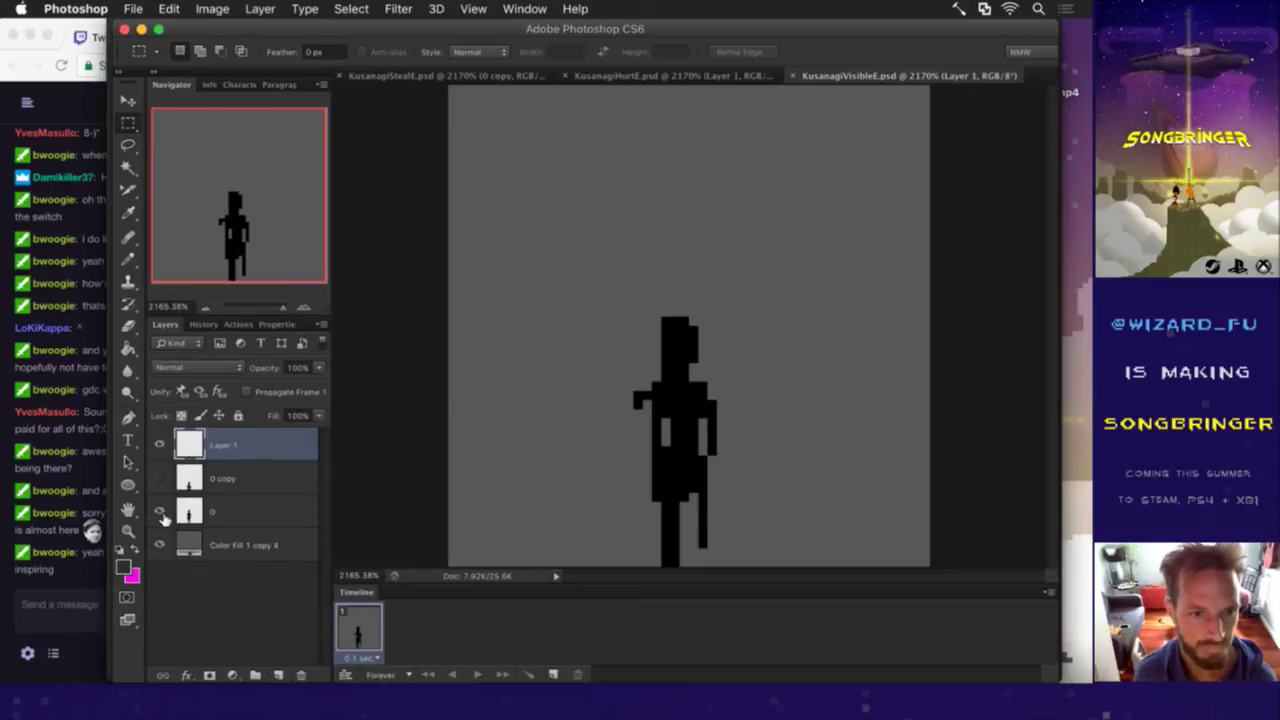
# Step: Set the foreground colour to dark red 371416 by adjusting its hue, saturation and brightness
pyautogui.click(127, 569)
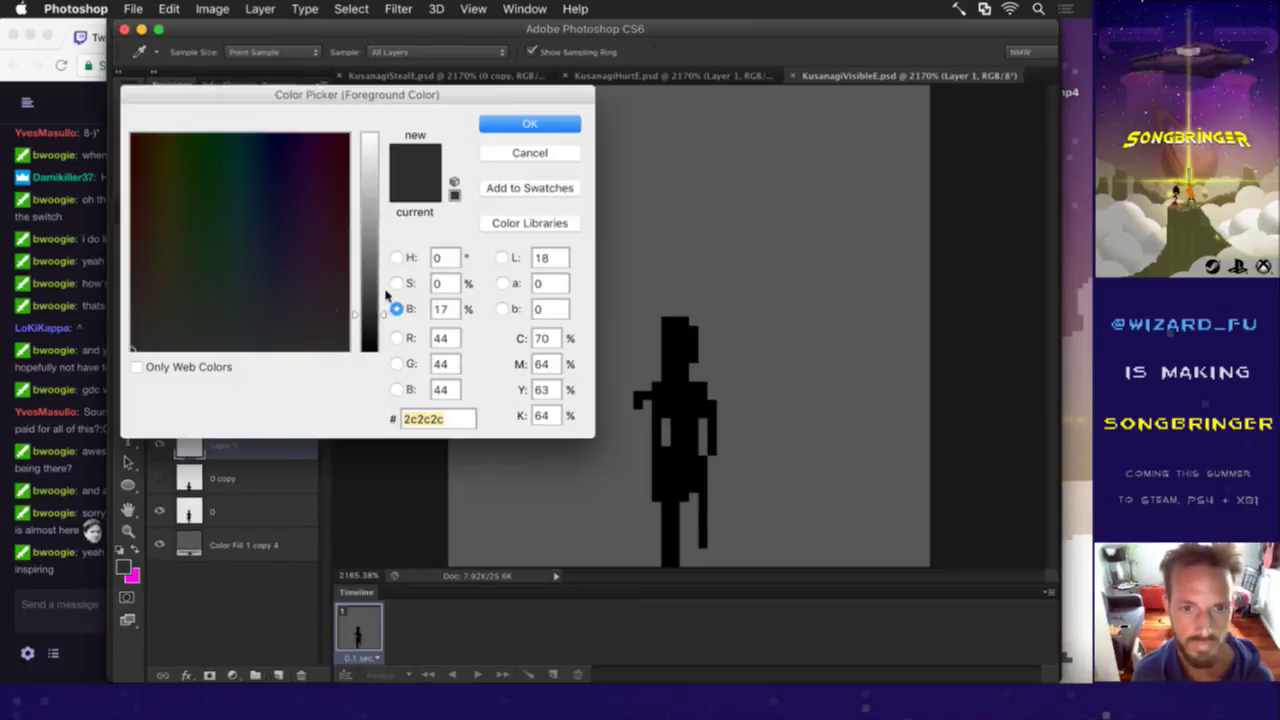
pyautogui.click(396, 258)
pyautogui.click(368, 142)
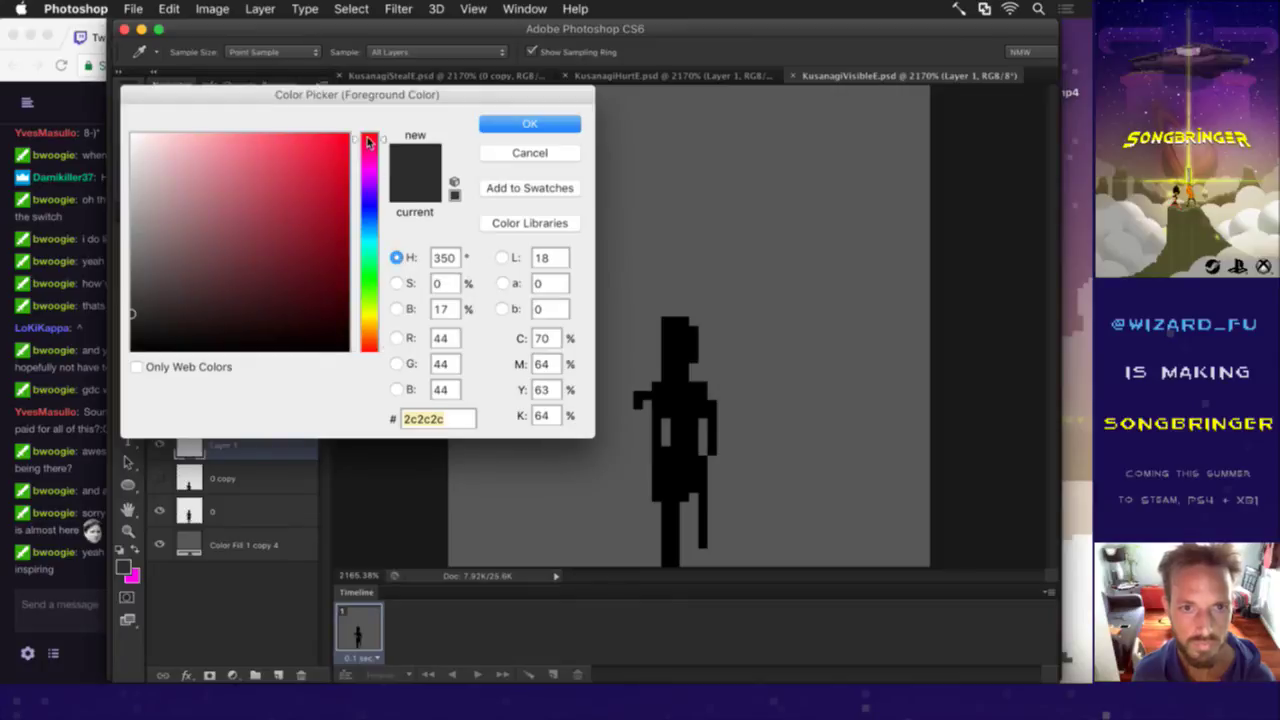
pyautogui.moveTo(370, 140)
pyautogui.mouseDown()
pyautogui.moveTo(358, 340)
pyautogui.moveTo(376, 348)
pyautogui.mouseUp()
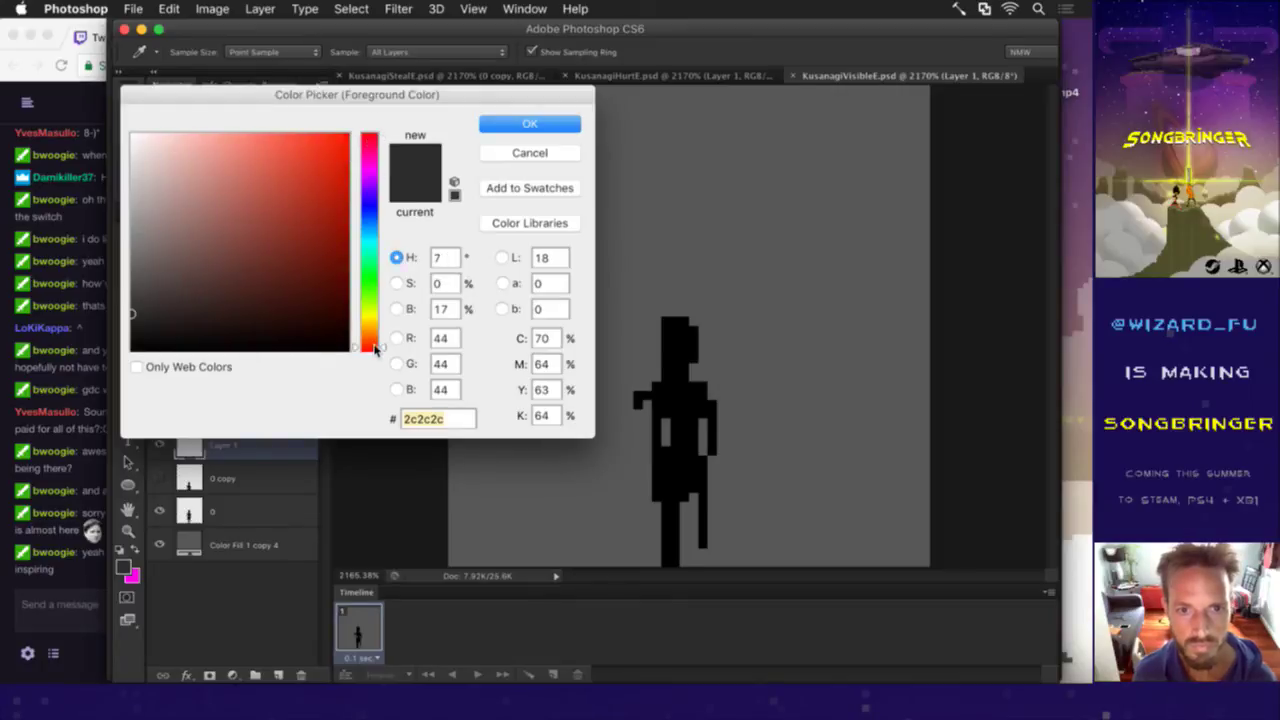
pyautogui.click(396, 283)
pyautogui.click(372, 190)
pyautogui.moveTo(372, 200); pyautogui.dragTo(372, 212)
pyautogui.click(396, 308)
pyautogui.moveTo(376, 310); pyautogui.dragTo(369, 356)
pyautogui.click(397, 257)
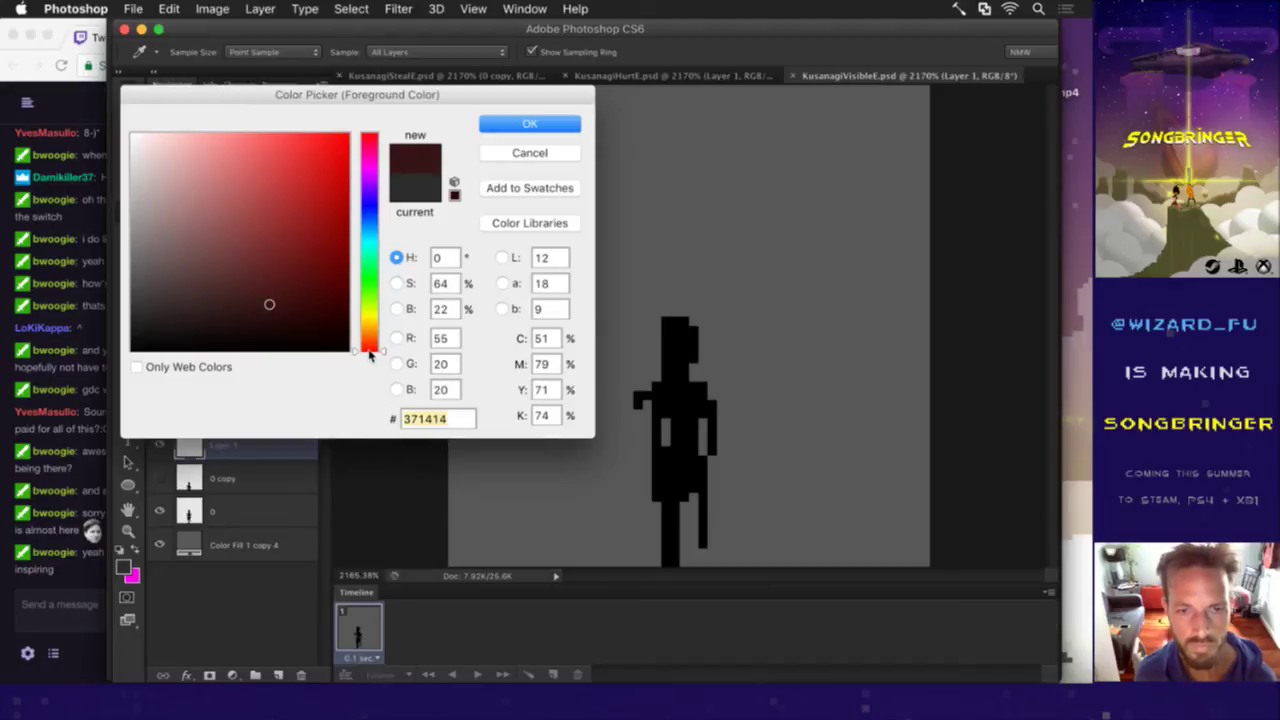
pyautogui.moveTo(380, 138); pyautogui.dragTo(386, 139)
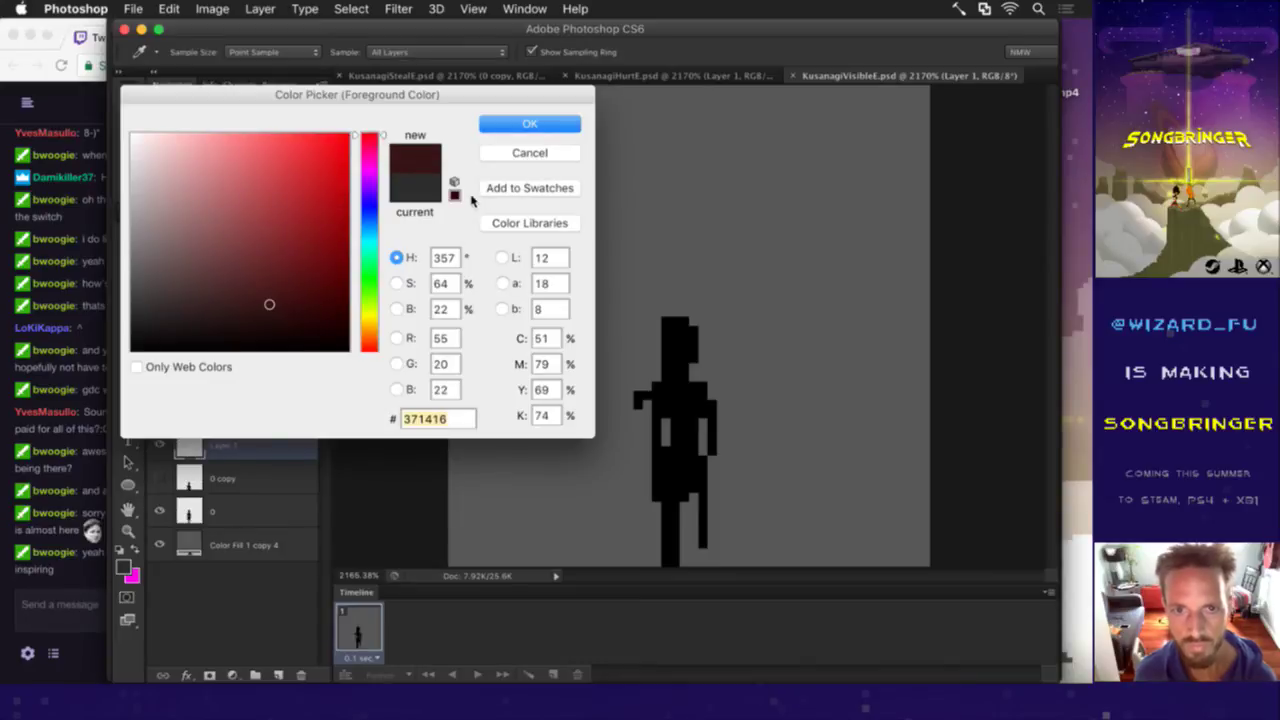
pyautogui.click(518, 128)
# Step: Paint a small dark red palette swatch on Layer 1 in the empty area beside the figure and save the file
pyautogui.click(503, 316)
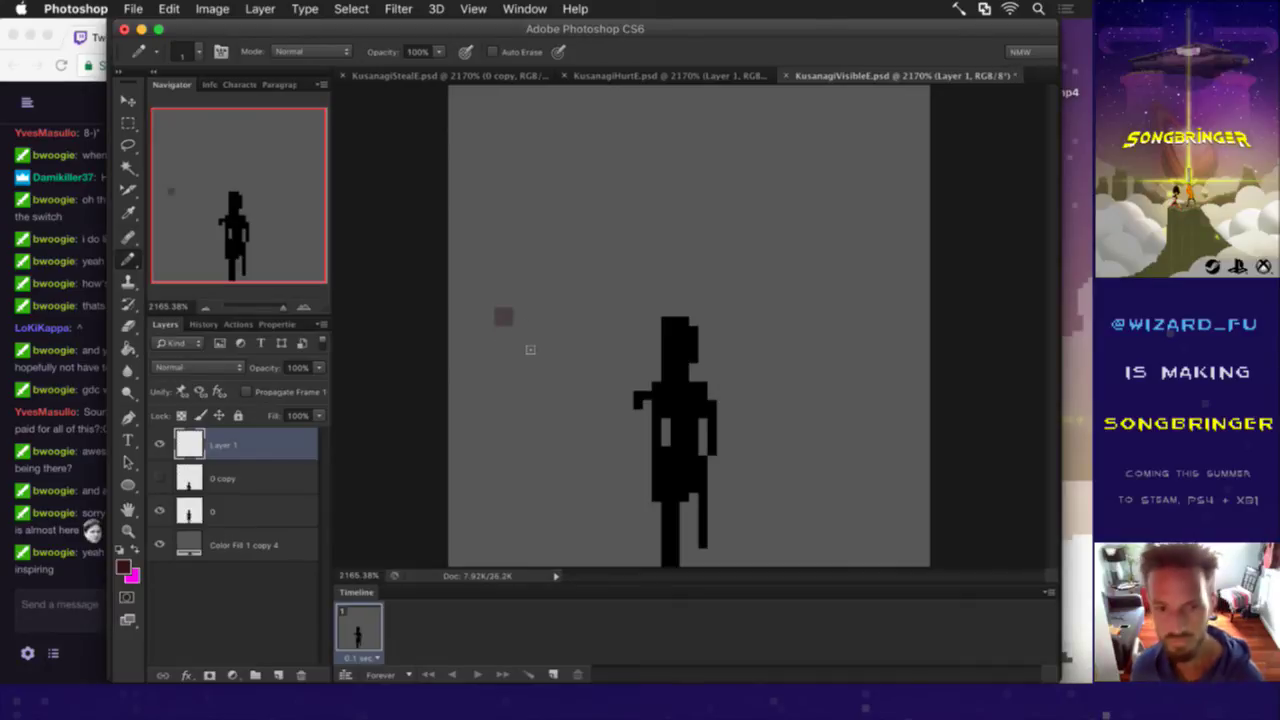
pyautogui.click(499, 312)
pyautogui.moveTo(499, 321); pyautogui.dragTo(508, 316)
pyautogui.press('super+s')
# Step: Mix the lighter red-brown 4e2b28 as foreground colour and paint a swatch directly above the dark red one
pyautogui.click(124, 568)
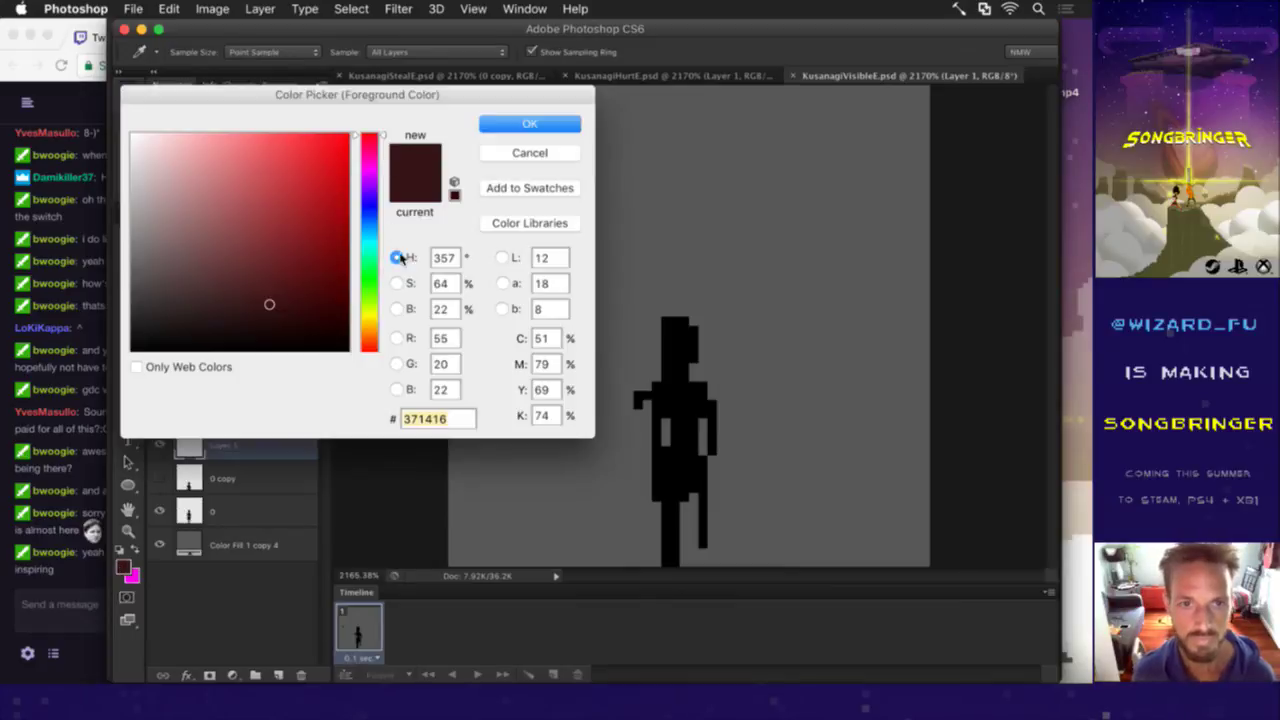
pyautogui.click(372, 349)
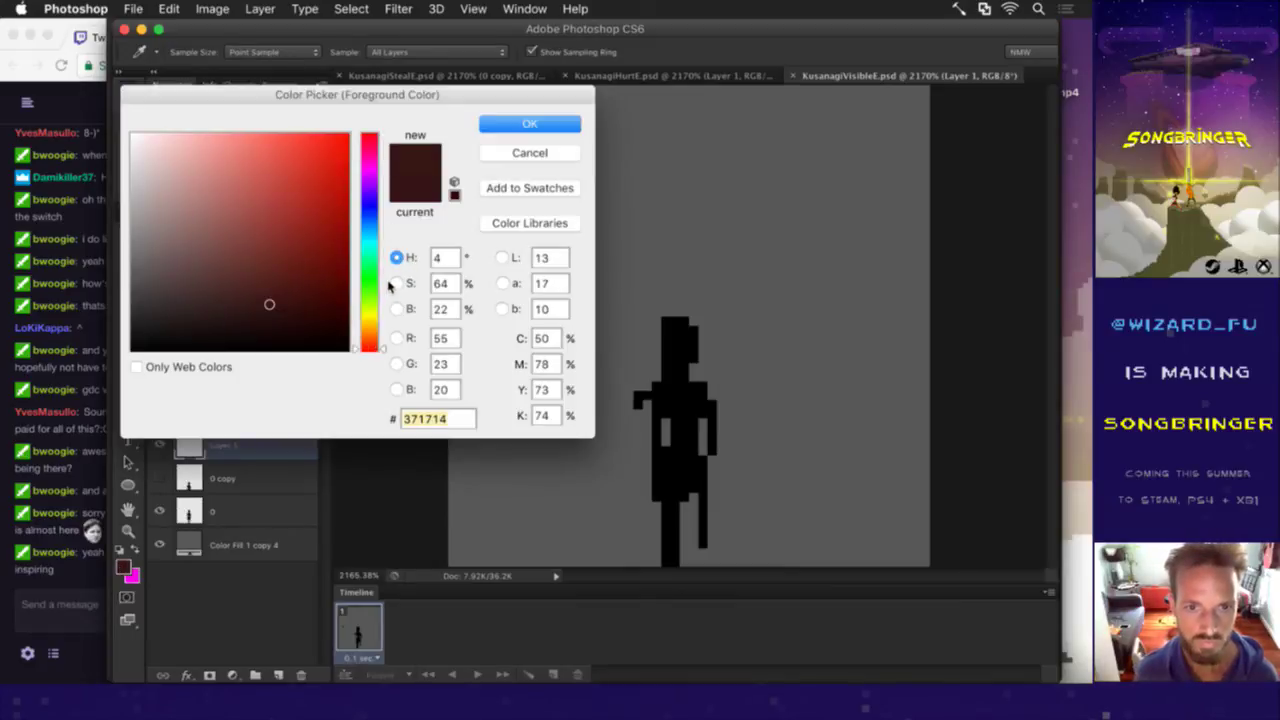
pyautogui.click(389, 282)
pyautogui.click(399, 283)
pyautogui.click(397, 257)
pyautogui.moveTo(374, 348); pyautogui.dragTo(374, 350)
pyautogui.click(397, 284)
pyautogui.click(379, 170)
pyautogui.moveTo(379, 170); pyautogui.dragTo(369, 245)
pyautogui.click(397, 309)
pyautogui.click(397, 284)
pyautogui.click(368, 265)
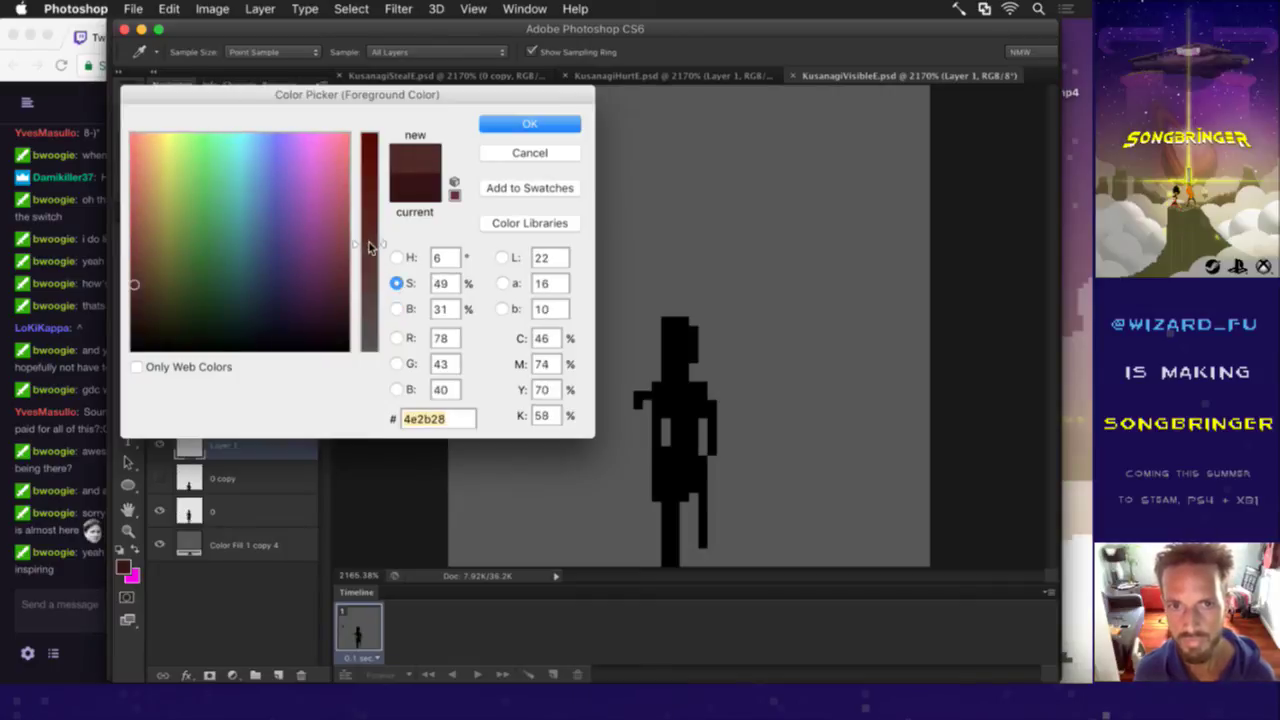
pyautogui.click(526, 128)
pyautogui.moveTo(502, 316); pyautogui.dragTo(503, 298)
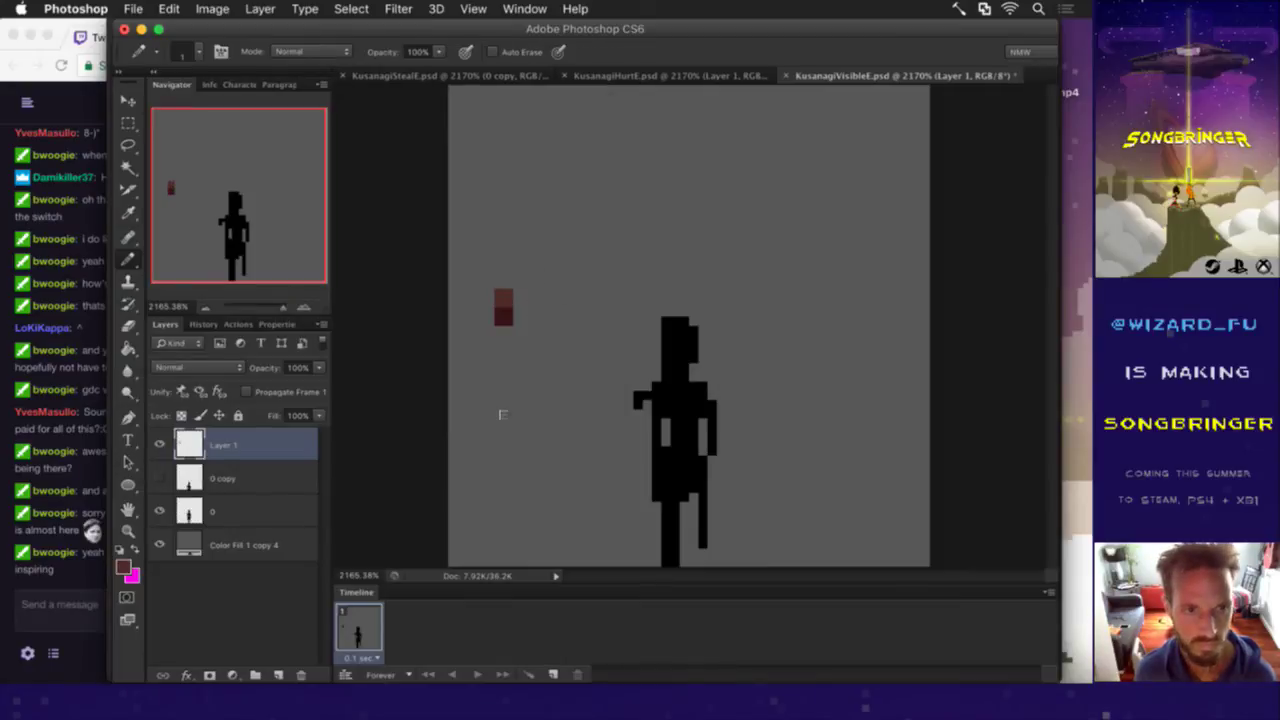
# Step: Mix the pale skin tone a0746a as foreground colour and paint a swatch on top of the red-brown one
pyautogui.click(125, 567)
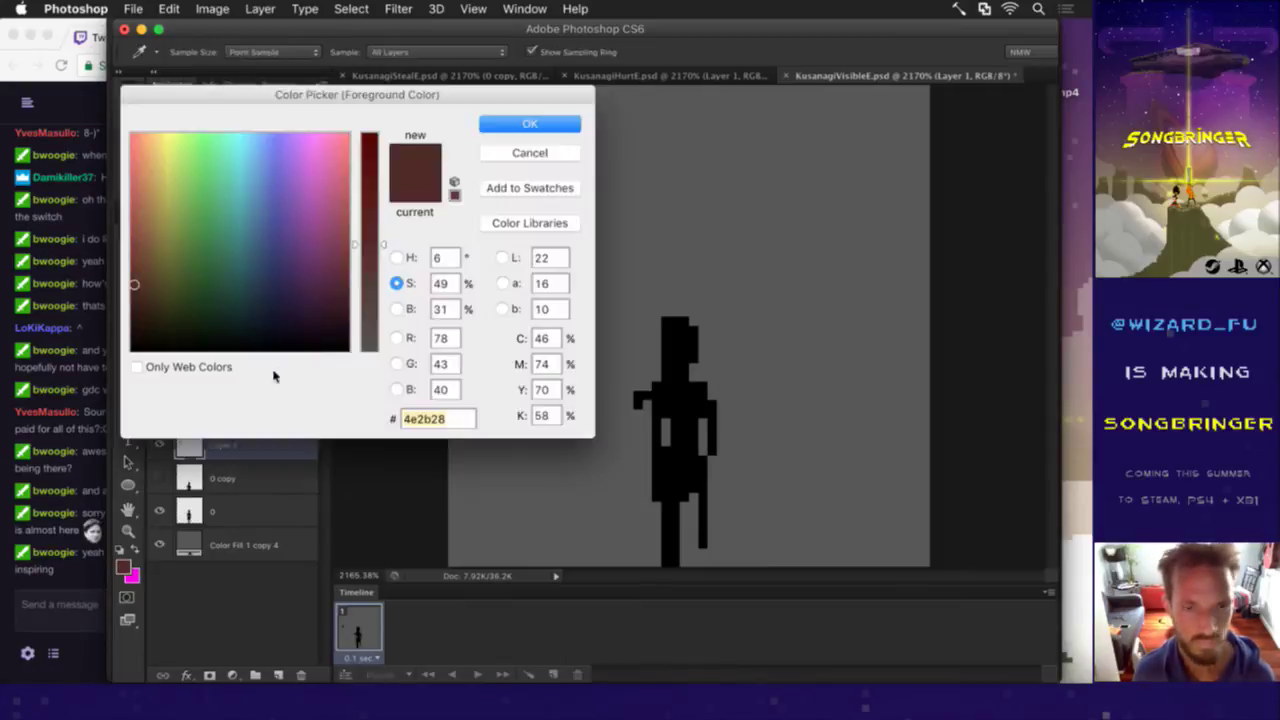
pyautogui.click(397, 258)
pyautogui.moveTo(375, 347); pyautogui.dragTo(383, 343)
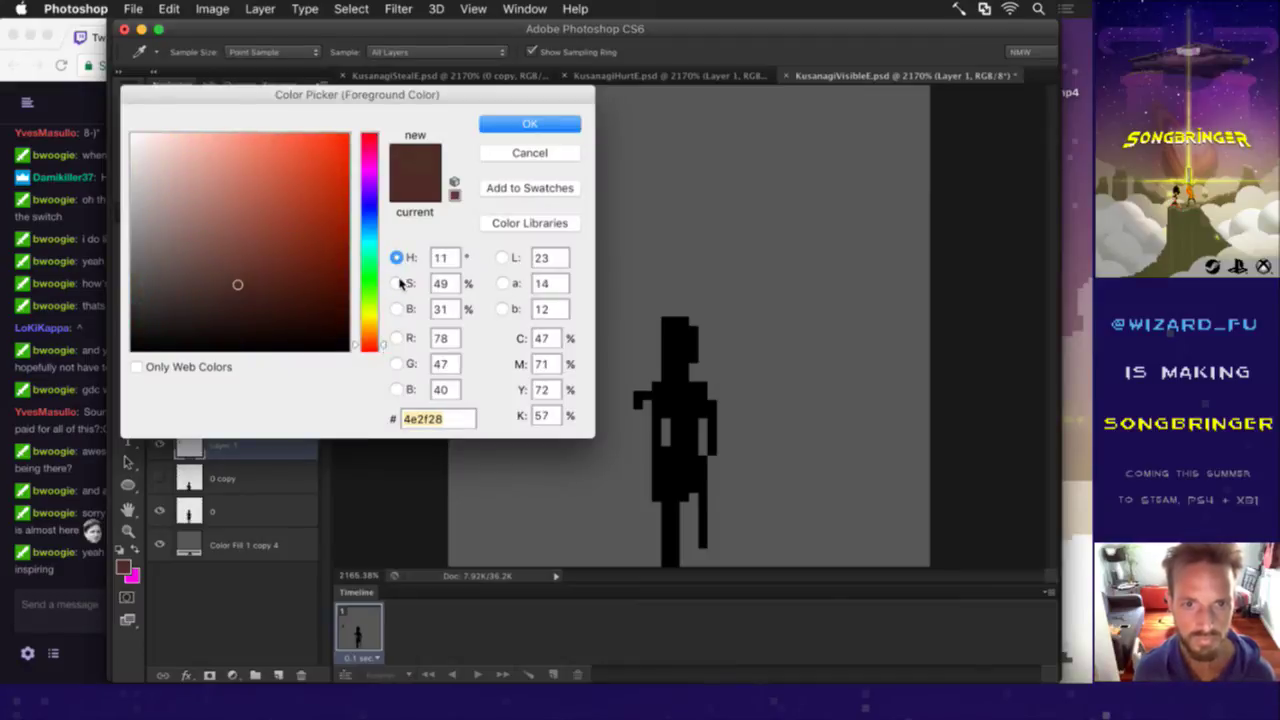
pyautogui.click(397, 283)
pyautogui.moveTo(381, 262); pyautogui.dragTo(373, 216)
pyautogui.click(396, 309)
pyautogui.click(495, 128)
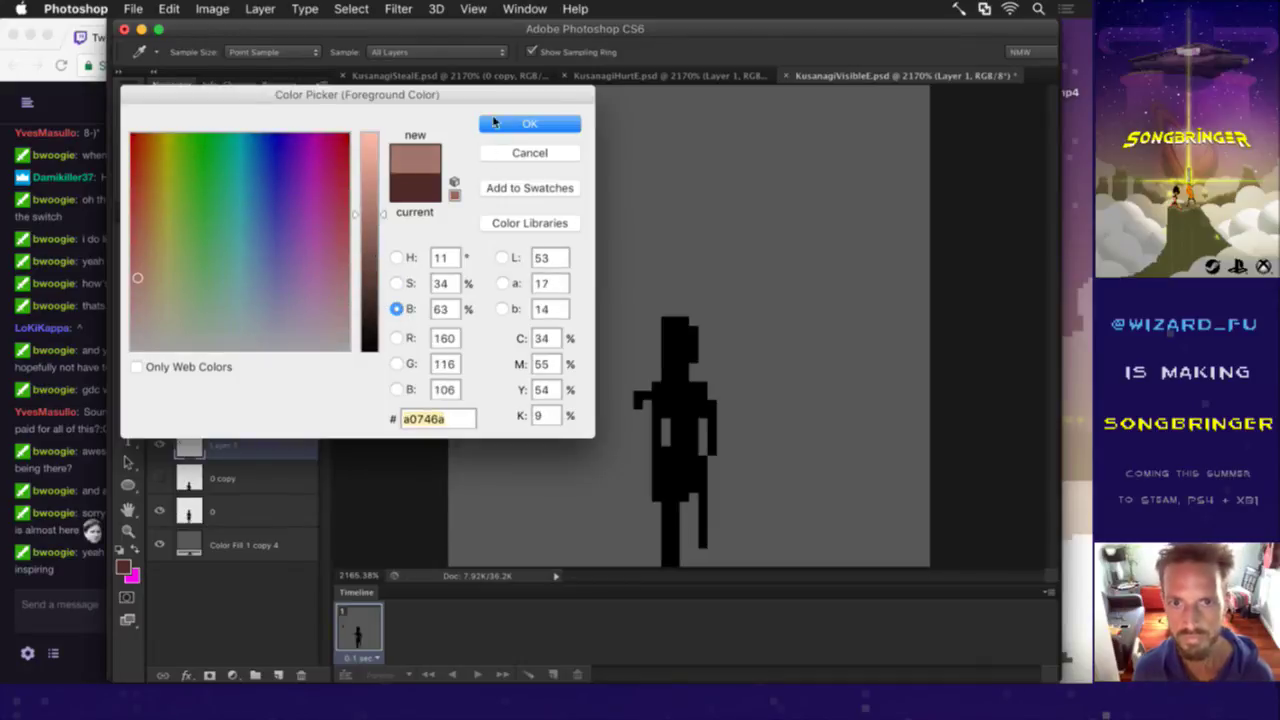
pyautogui.click(499, 275)
pyautogui.click(502, 296)
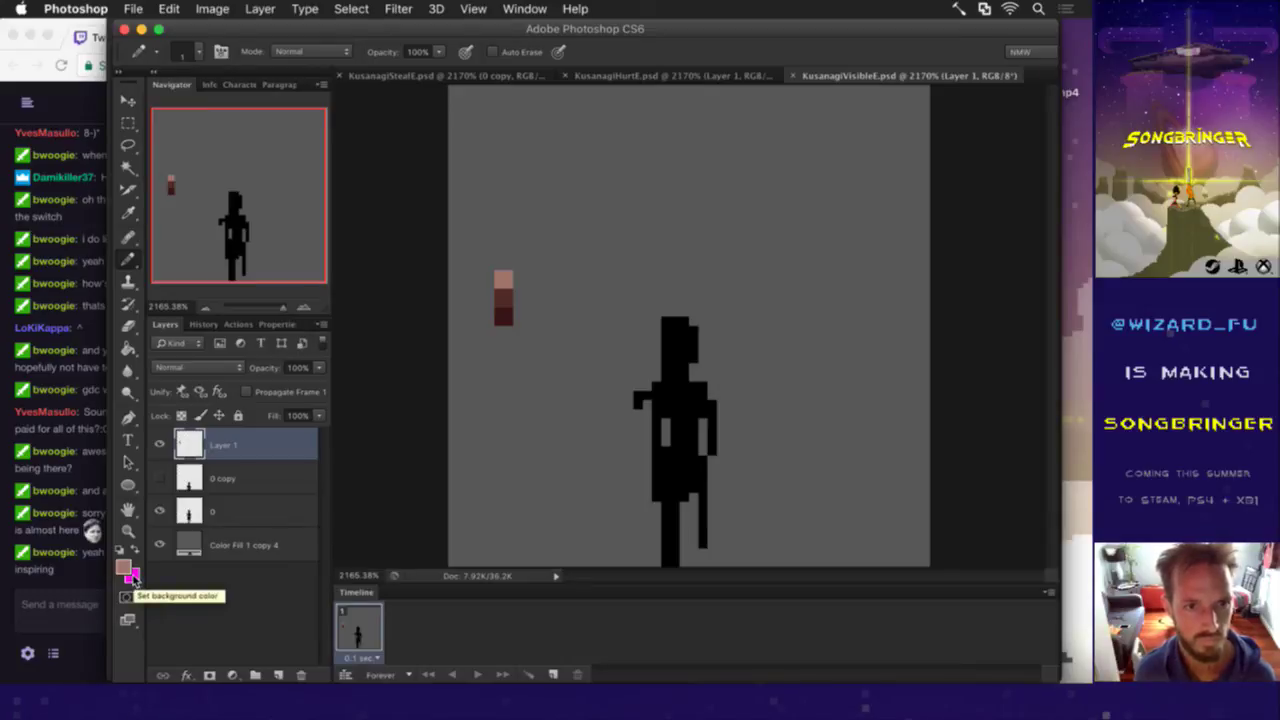
# Step: Shift the foreground colour's hue to 119° to get the green 6ba06a
pyautogui.click(124, 567)
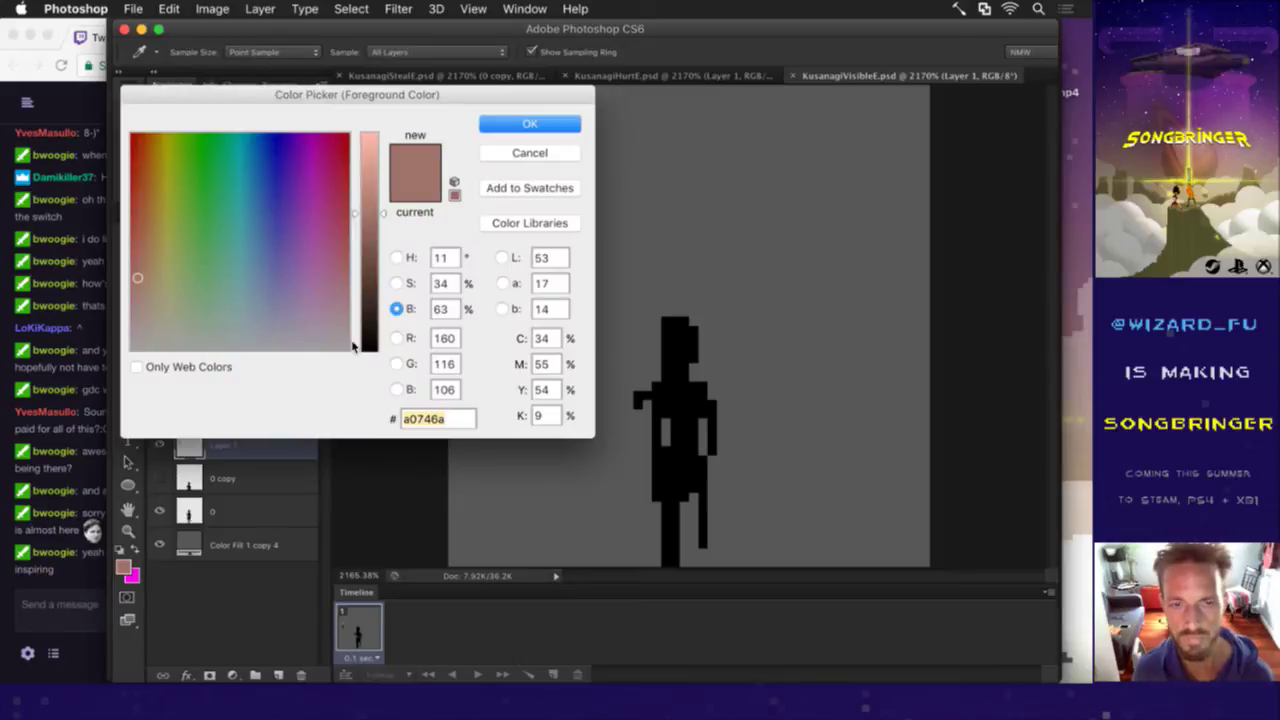
pyautogui.click(396, 258)
pyautogui.moveTo(372, 286)
pyautogui.mouseDown()
pyautogui.moveTo(375, 270)
pyautogui.moveTo(374, 283)
pyautogui.mouseUp()
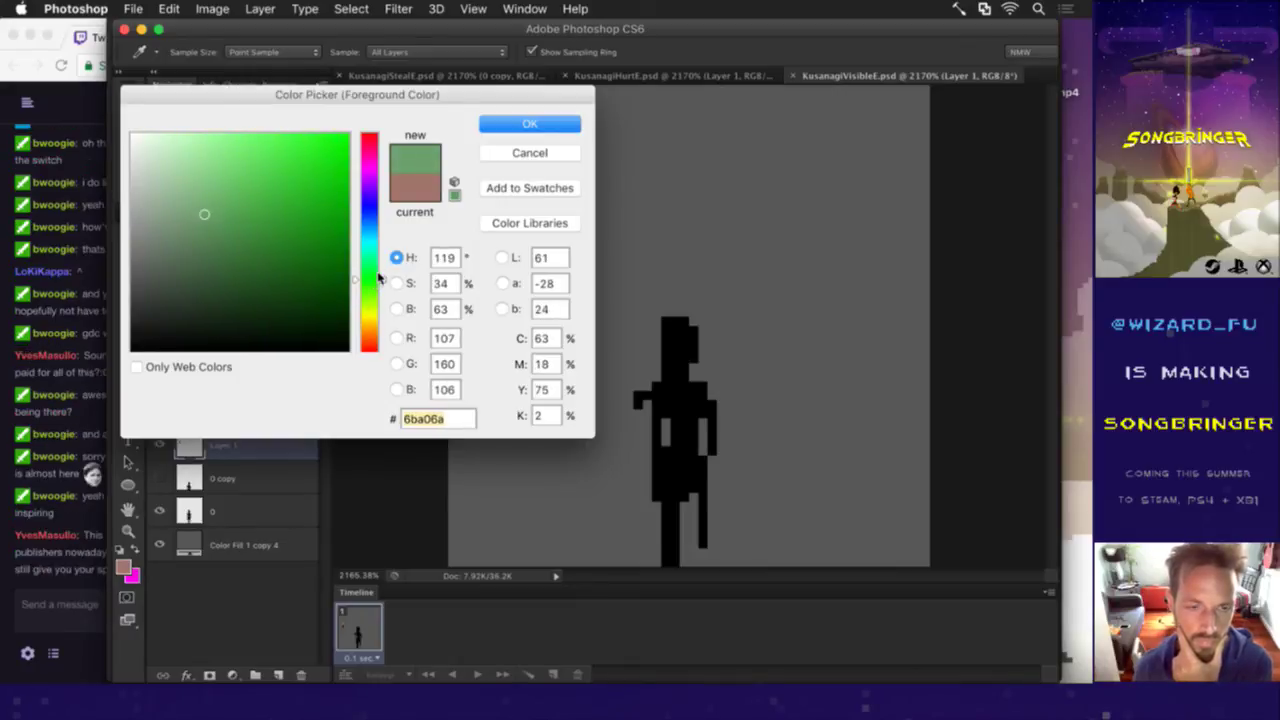
# Step: Switch to the Twitch chat in Chrome and read the newest viewer message
pyautogui.click(70, 565)
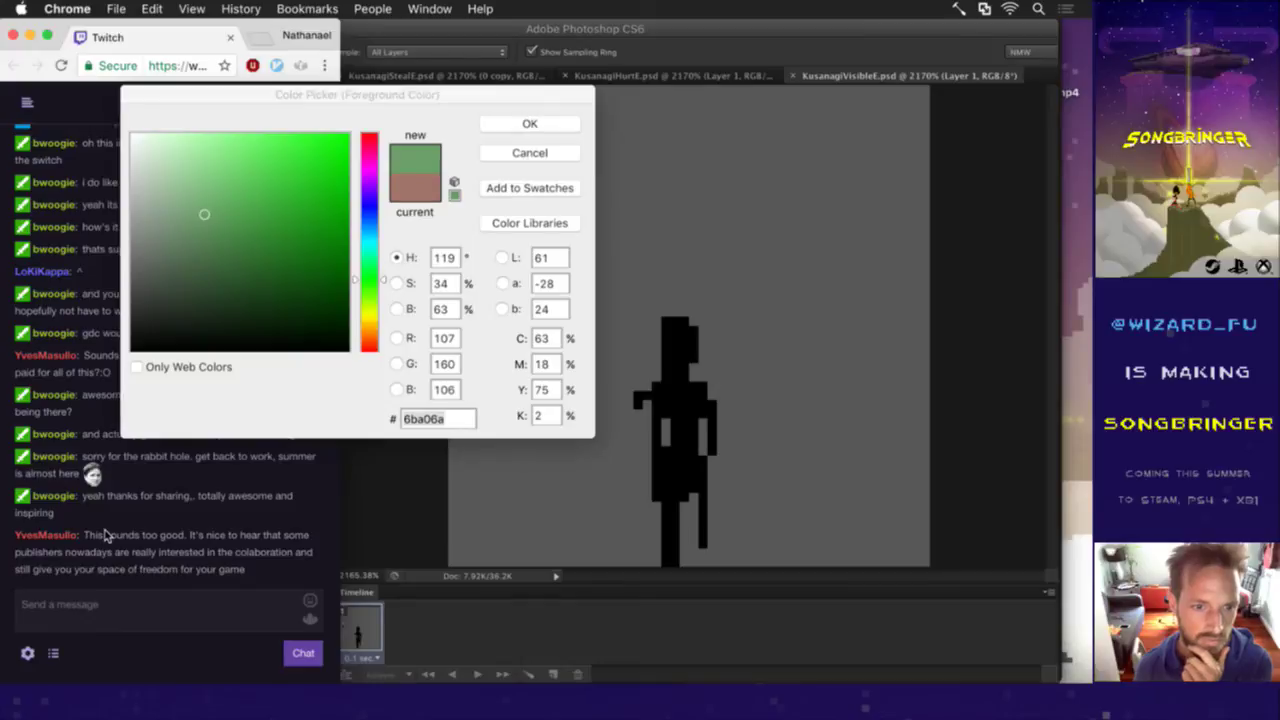
pyautogui.click(104, 535)
pyautogui.moveTo(153, 534); pyautogui.dragTo(214, 569)
pyautogui.click(275, 574)
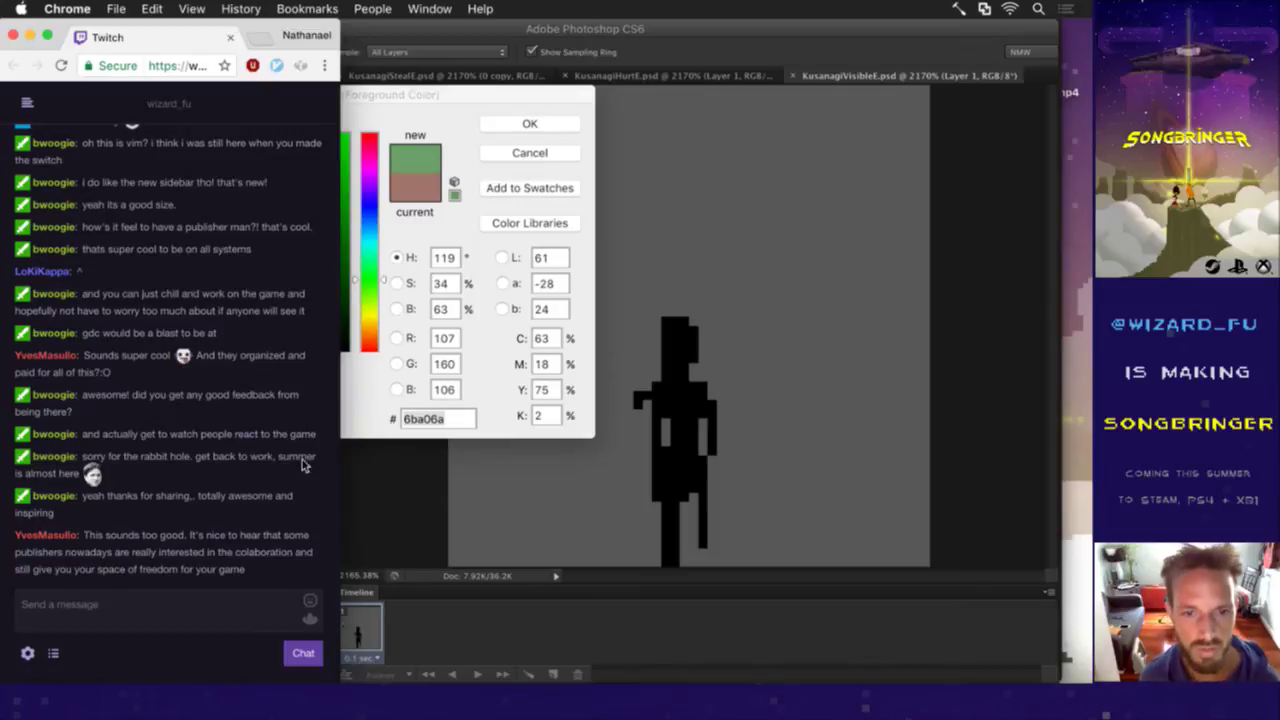
# Step: Return to Photoshop, accept the green foreground colour and paint a swatch beside the pale skin tone
pyautogui.click(490, 364)
pyautogui.moveTo(496, 94); pyautogui.dragTo(856, 143)
pyautogui.click(866, 167)
pyautogui.moveTo(522, 300); pyautogui.dragTo(537, 298)
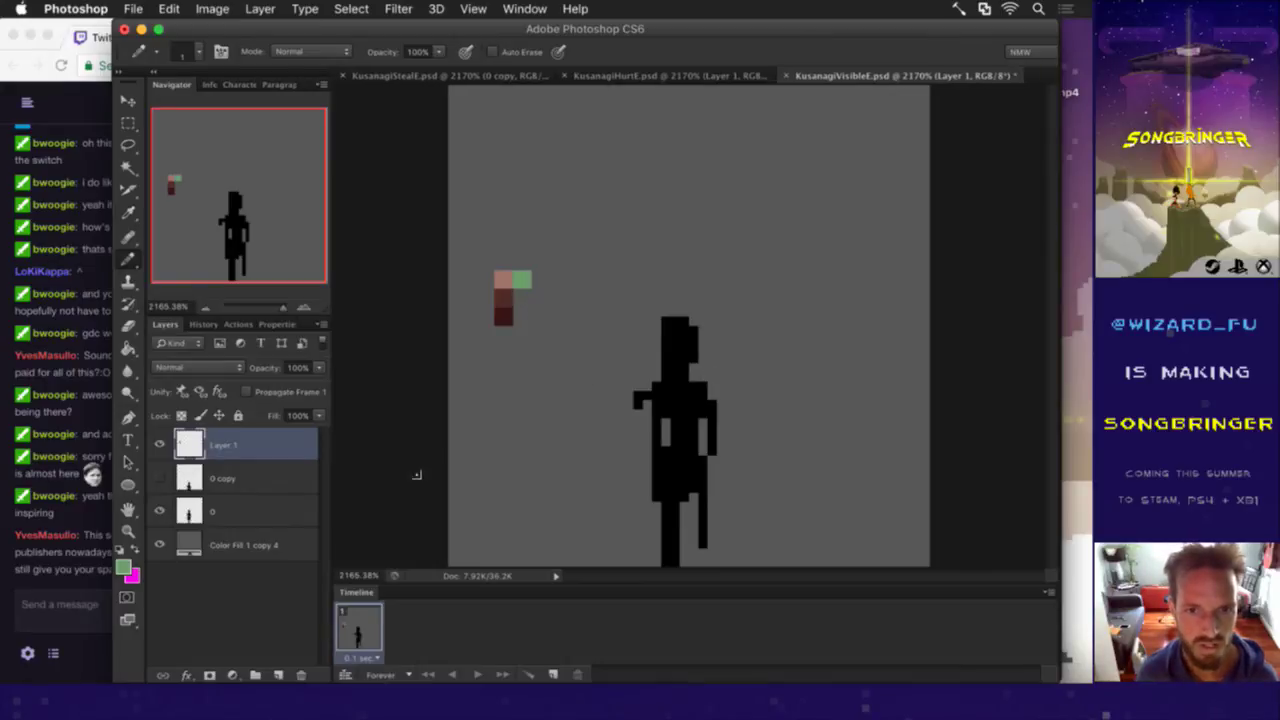
# Step: Mix the darker green 4c725c with hue 145° and 45% brightness, and paint a swatch below the light green
pyautogui.click(124, 568)
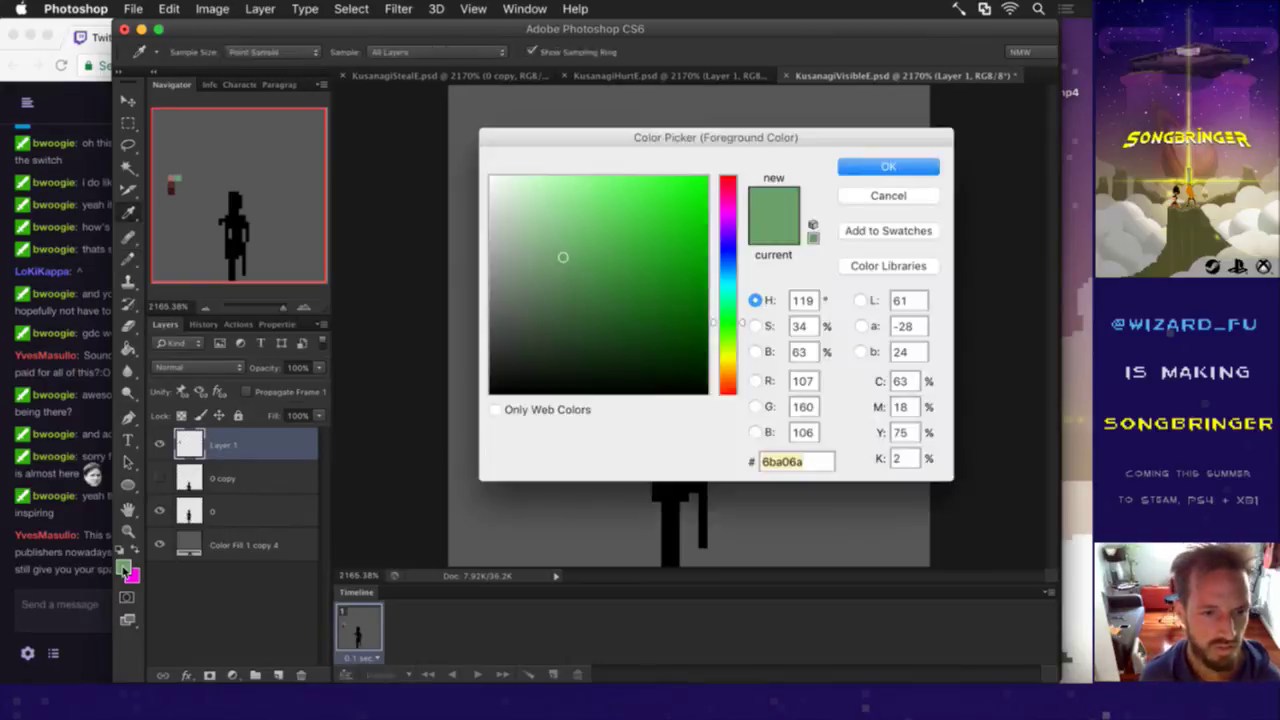
pyautogui.moveTo(869, 146); pyautogui.dragTo(881, 146)
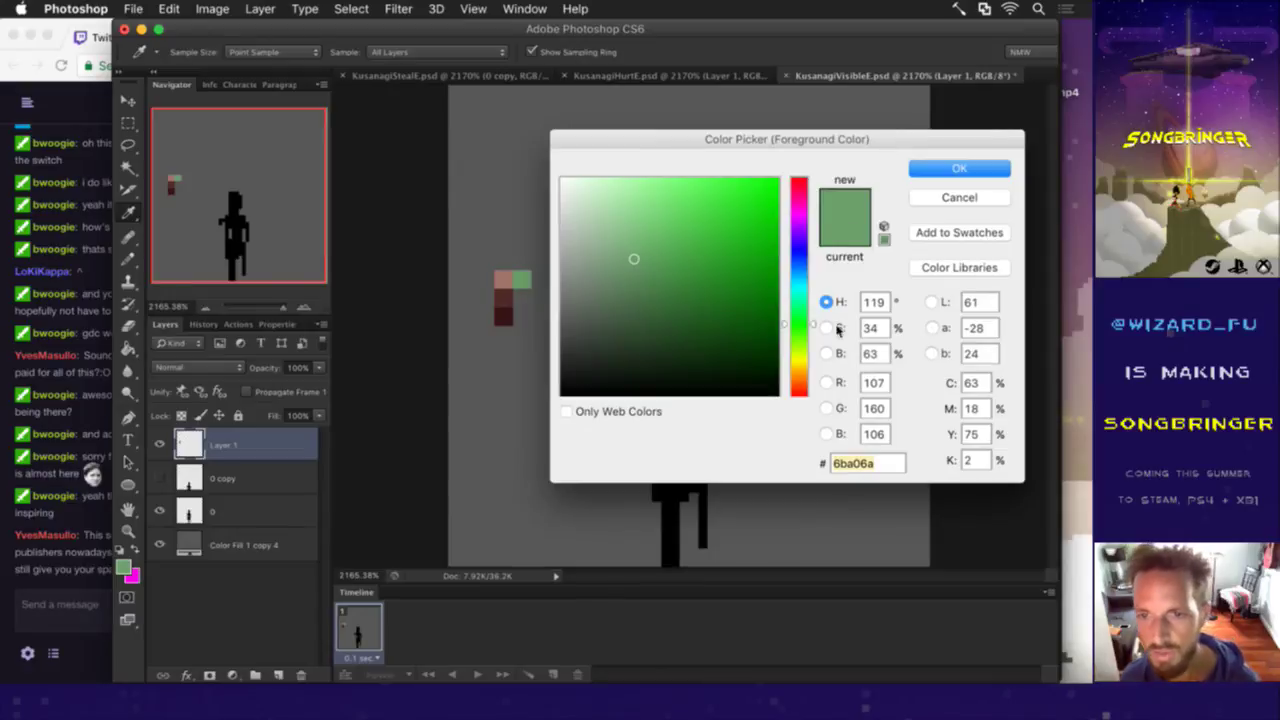
pyautogui.click(826, 354)
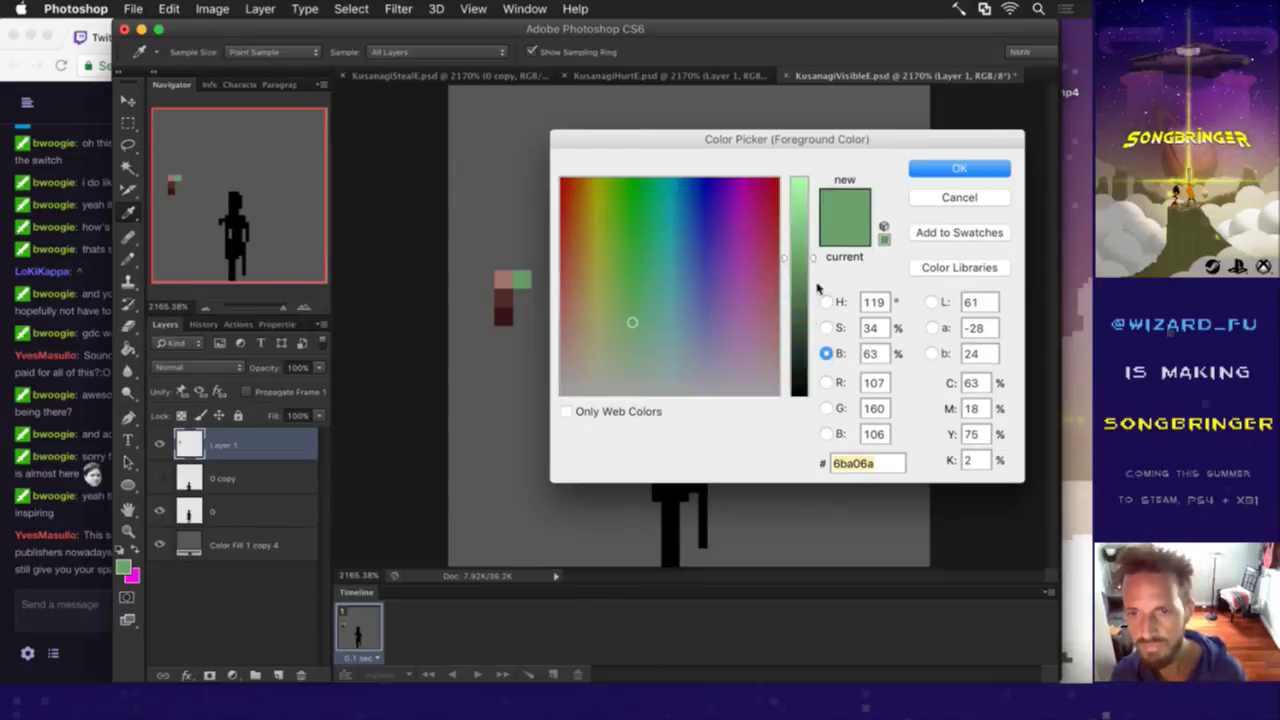
pyautogui.moveTo(800, 284); pyautogui.dragTo(812, 308)
pyautogui.click(826, 302)
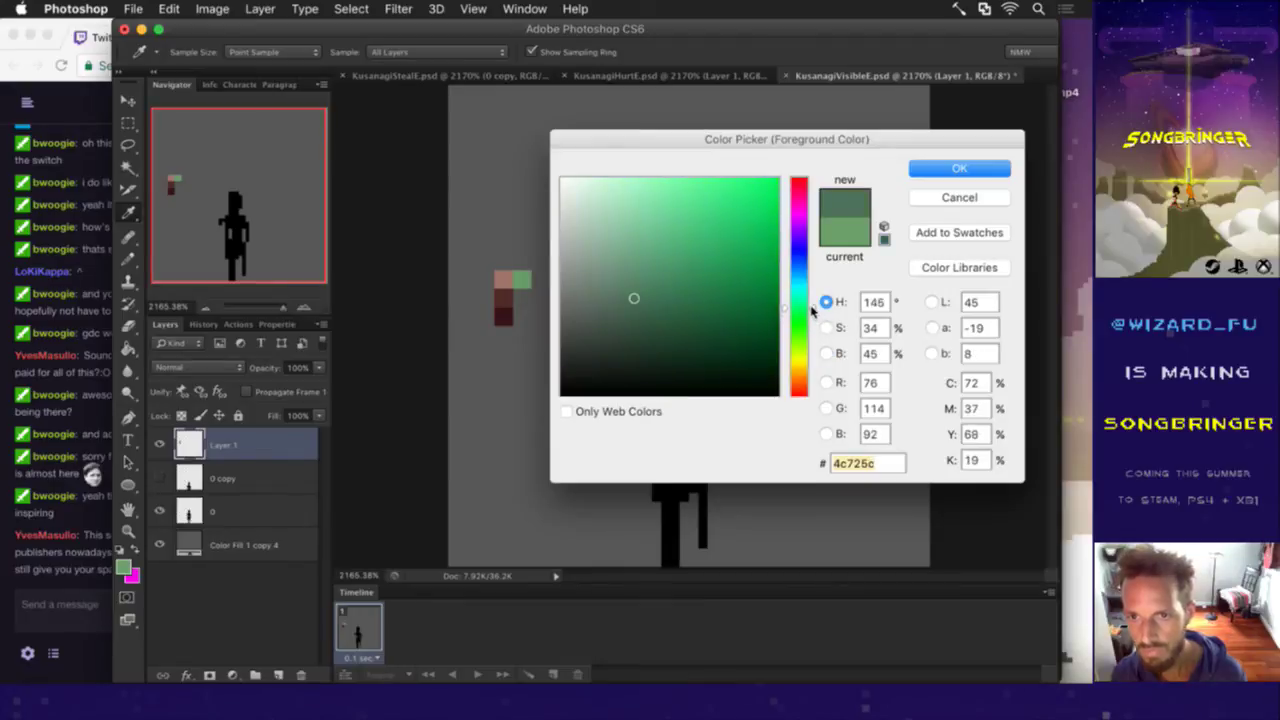
pyautogui.click(925, 168)
pyautogui.moveTo(517, 303); pyautogui.dragTo(526, 303)
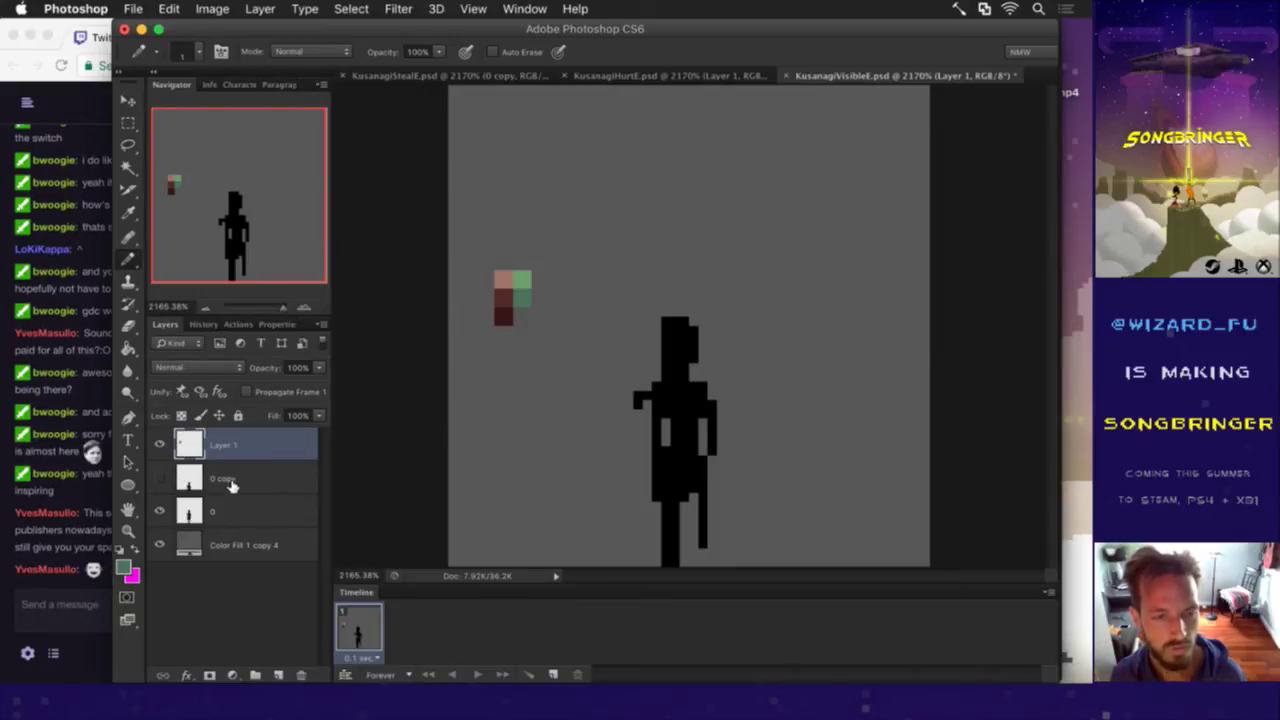
# Step: Mix the teal 2b5e5b as foreground colour and paint a swatch below the two green ones
pyautogui.click(124, 567)
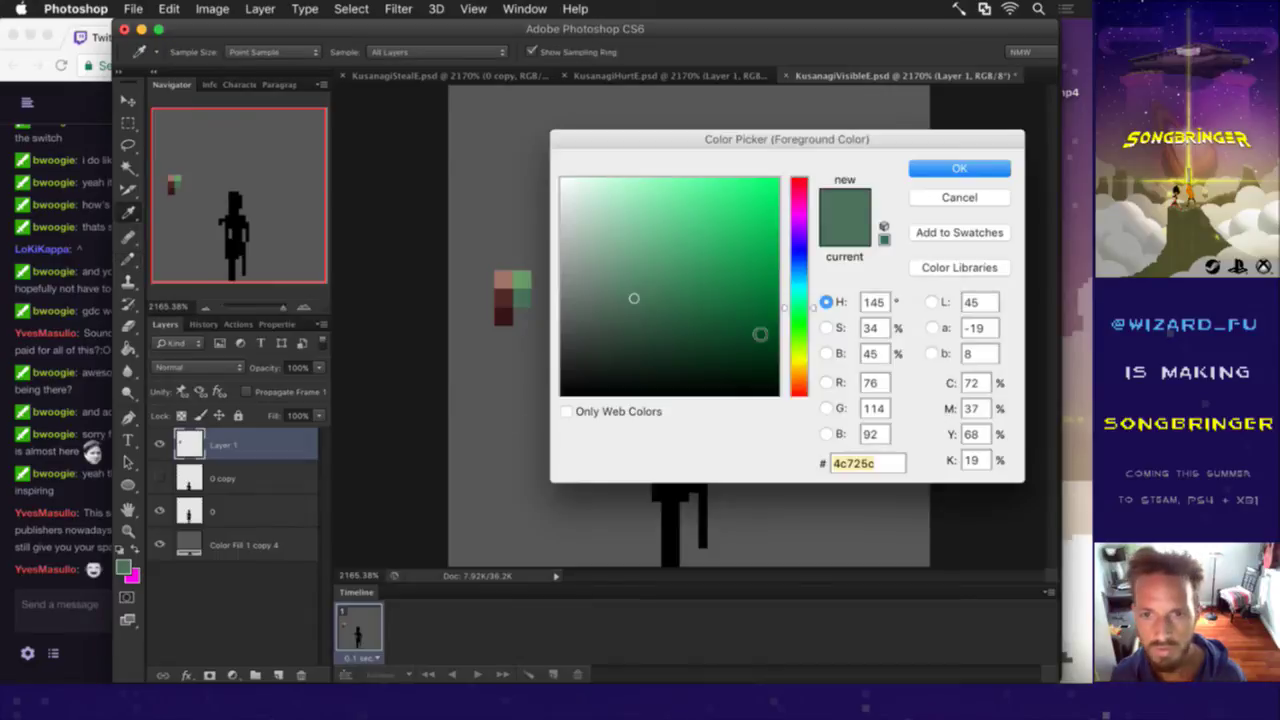
pyautogui.click(815, 302)
pyautogui.moveTo(815, 302)
pyautogui.mouseDown()
pyautogui.moveTo(813, 277)
pyautogui.moveTo(814, 316)
pyautogui.mouseUp()
pyautogui.click(828, 327)
pyautogui.click(826, 353)
pyautogui.click(914, 167)
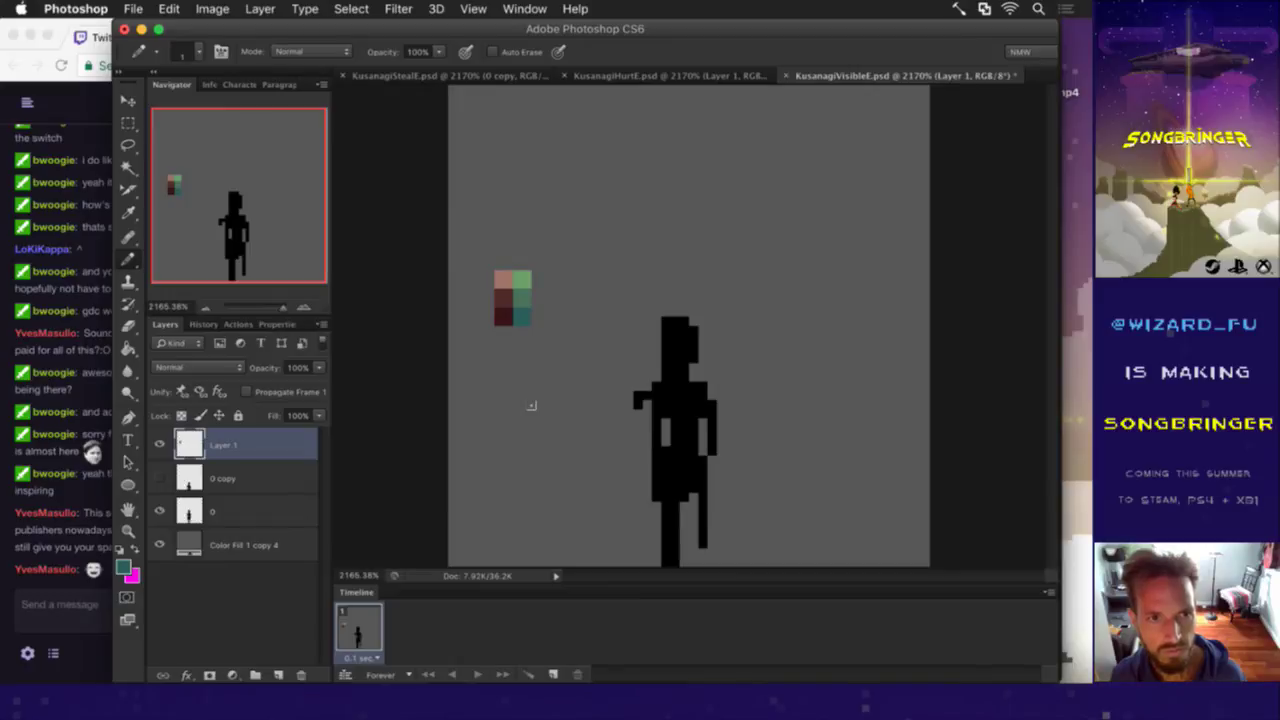
# Step: Darken the teal foreground colour slightly and repaint the lowest green swatch with it
pyautogui.click(126, 568)
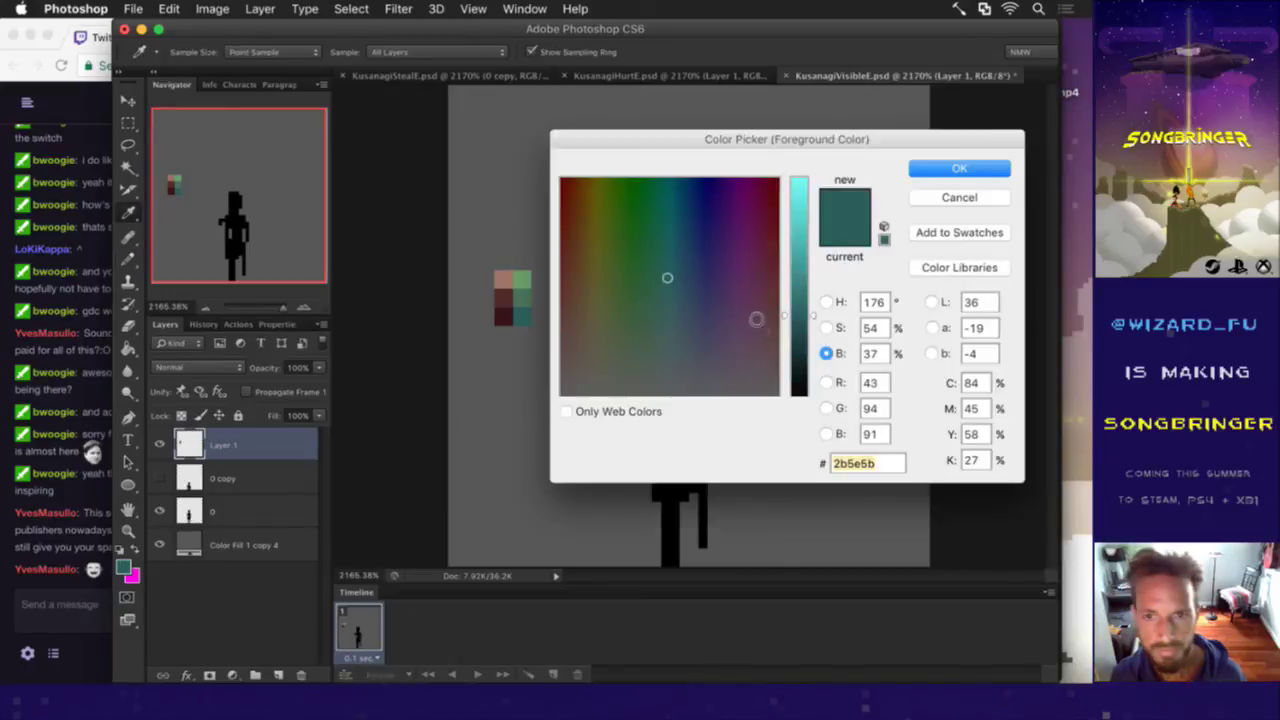
pyautogui.click(806, 329)
pyautogui.click(962, 169)
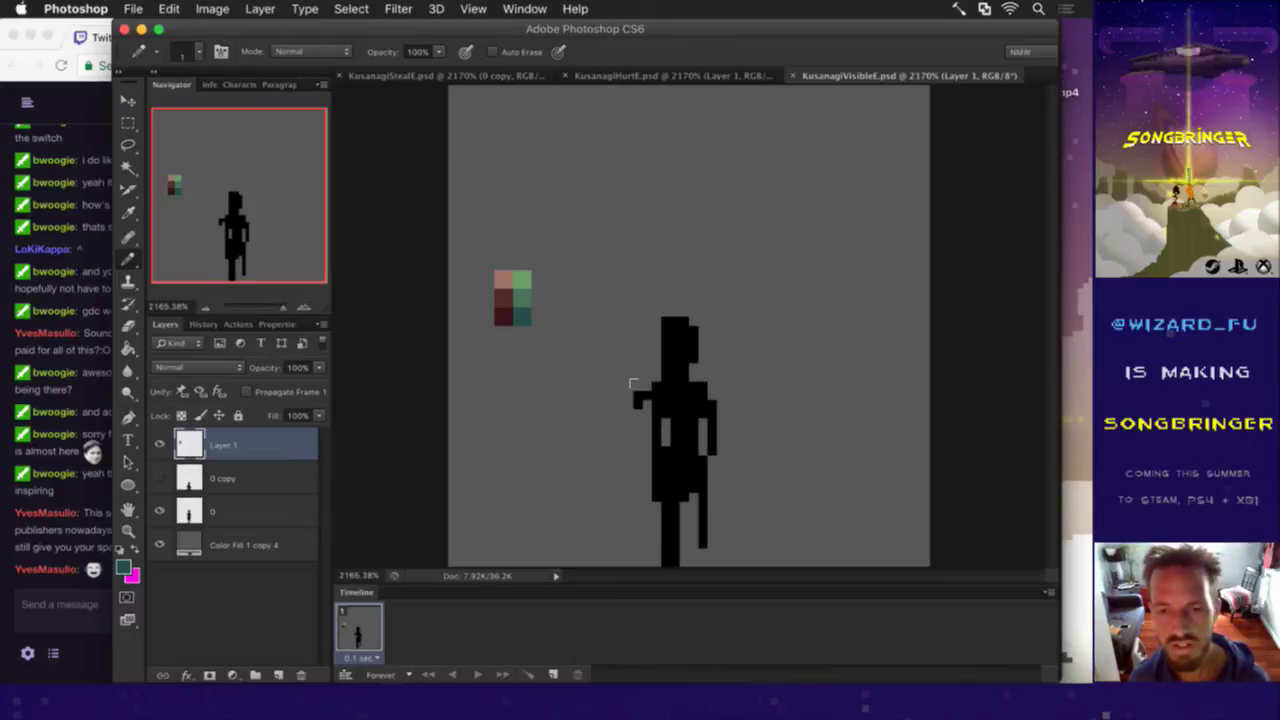
# Step: Sample the dark red swatch as foreground colour and load the figure on layer 0 as a selection for the Pencil
pyautogui.press('i')
pyautogui.click(505, 318)
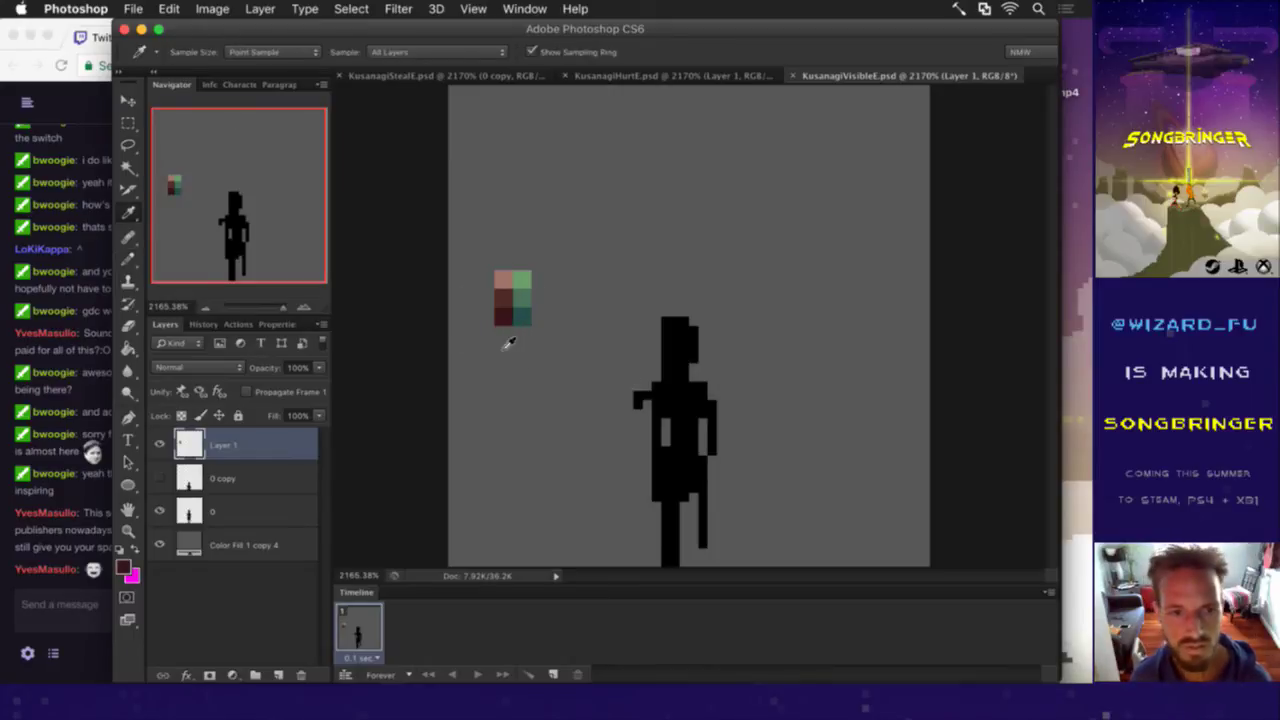
pyautogui.click(270, 504)
pyautogui.press('b')
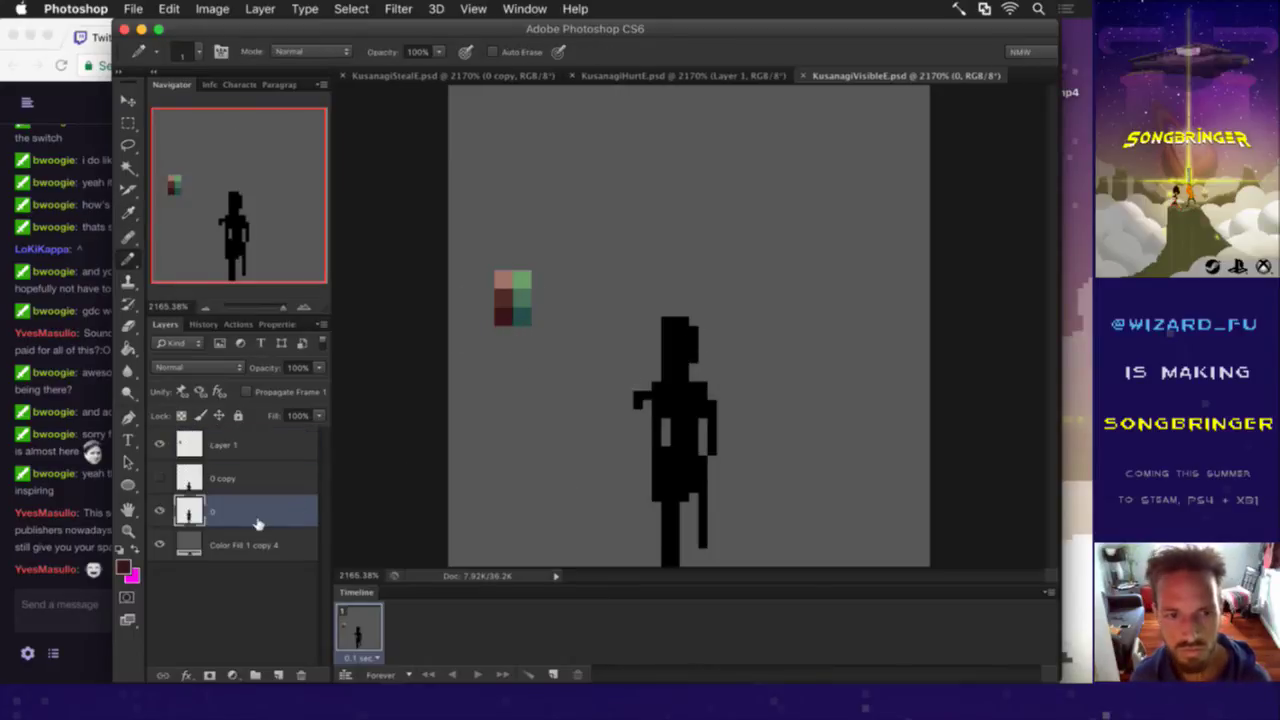
pyautogui.keyDown('ctrl'); pyautogui.click(190, 511); pyautogui.keyUp('ctrl')
# Step: Paint the entire selected silhouette dark red with a larger pencil tip, deselect it and save the file
pyautogui.hotkey('alt', 'BackSpace')
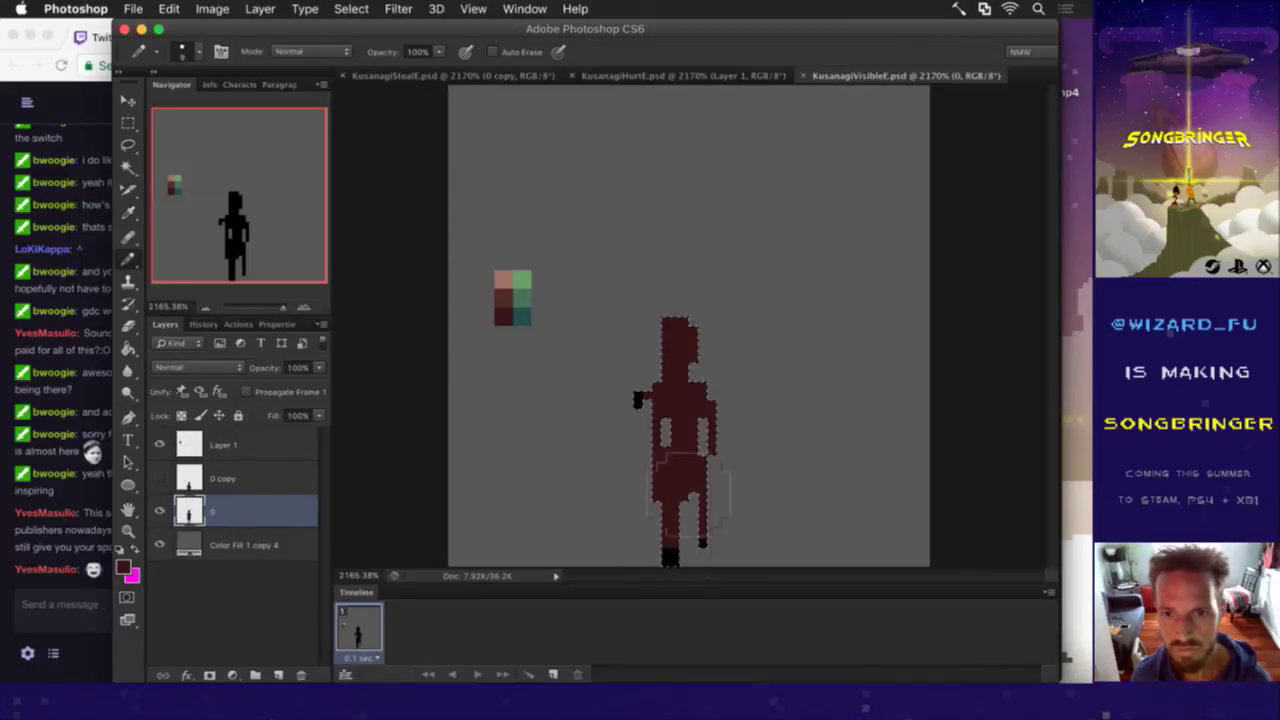
pyautogui.moveTo(680, 571); pyautogui.dragTo(632, 408)
pyautogui.press('m')
pyautogui.press('super+d')
pyautogui.press('super+s')
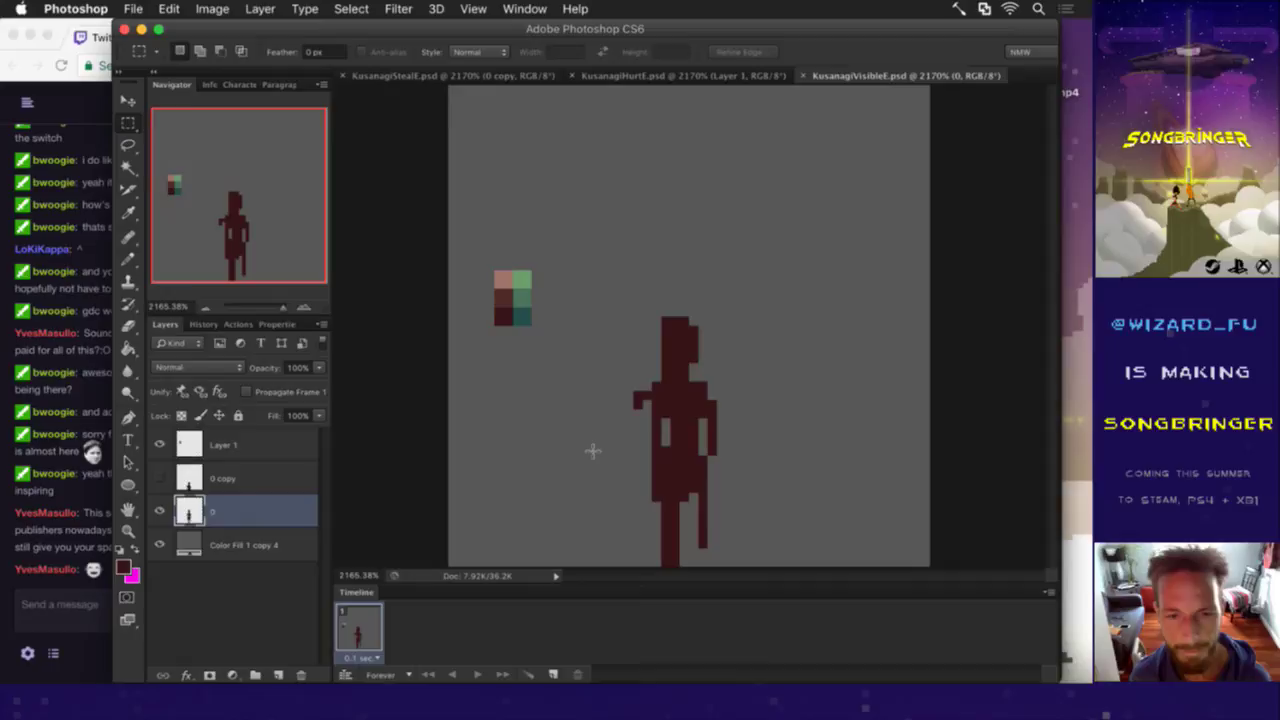
# Step: Shade the face, shoulders, arm and hip of the dark red figure with the brownish-red middle swatch, using a 1 px Pencil
pyautogui.keyDown('super'); pyautogui.click(696, 423); pyautogui.keyUp('super')
pyautogui.moveTo(677, 426); pyautogui.dragTo(640, 414)
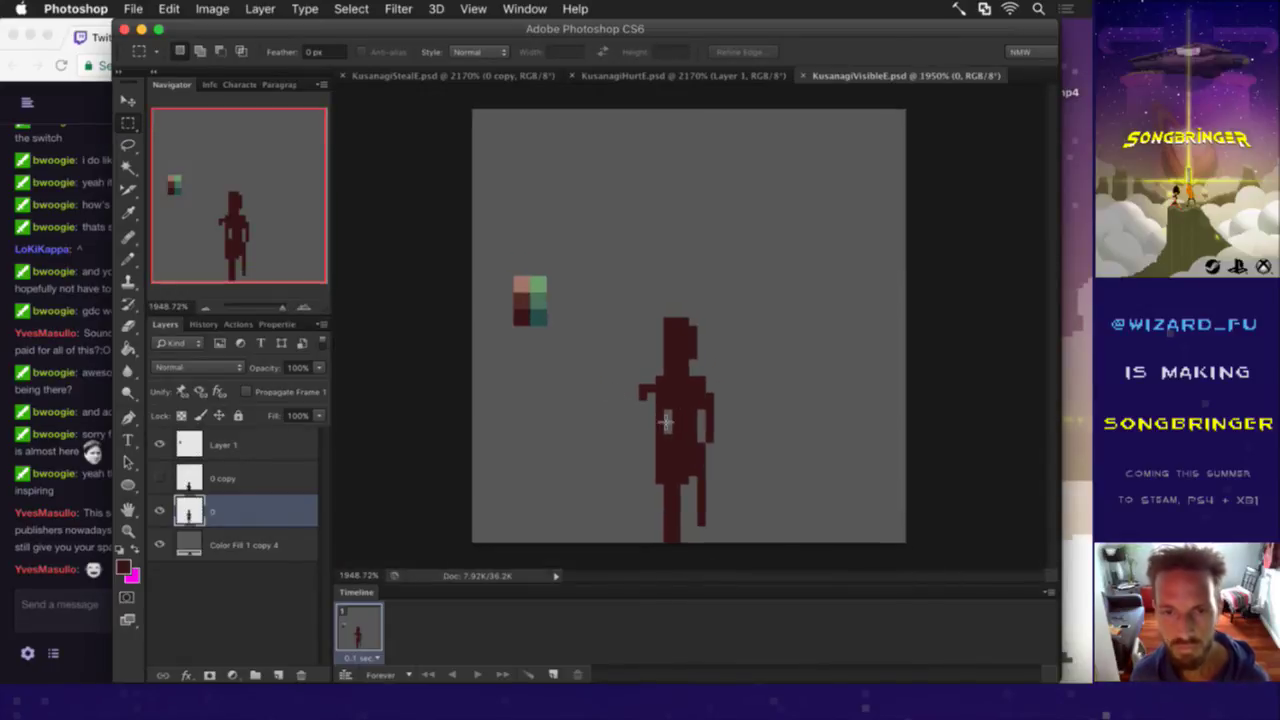
pyautogui.press('i')
pyautogui.click(523, 297)
pyautogui.press('b')
pyautogui.press('[')
pyautogui.press('[')
pyautogui.press('[')
pyautogui.press('[')
pyautogui.press('[')
pyautogui.press('[')
pyautogui.press('[')
pyautogui.press('[')
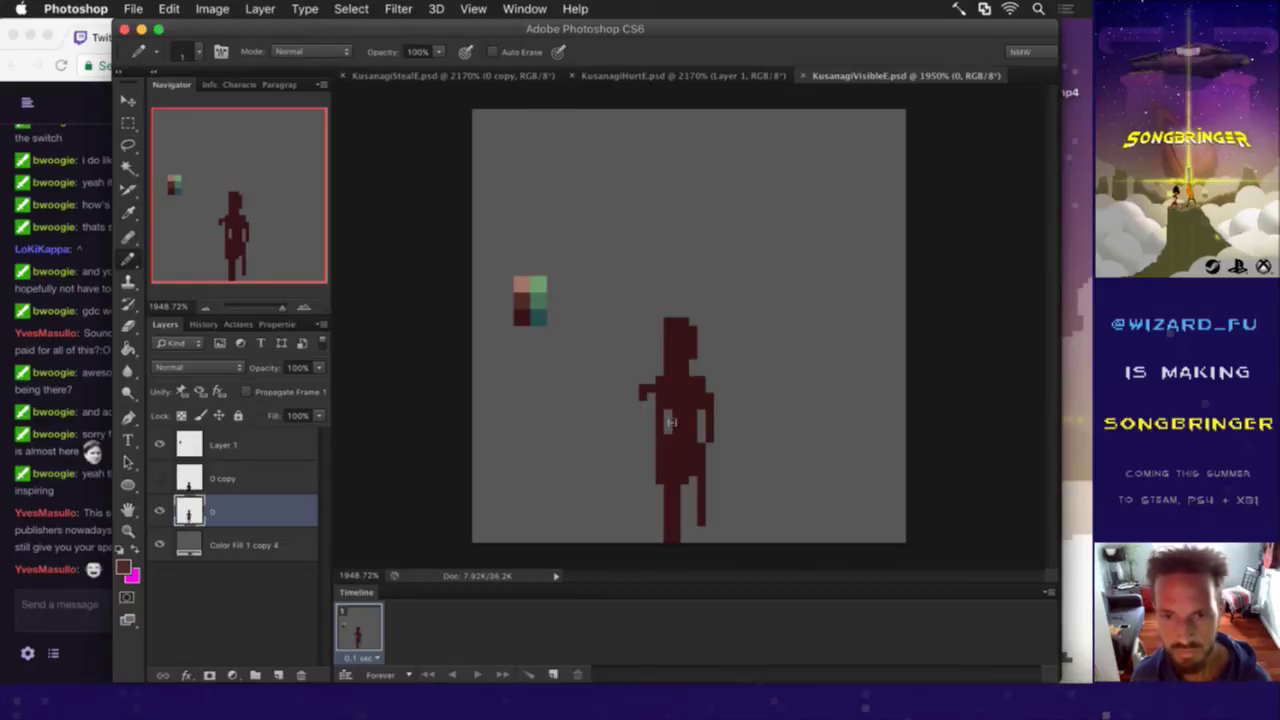
pyautogui.click(696, 384)
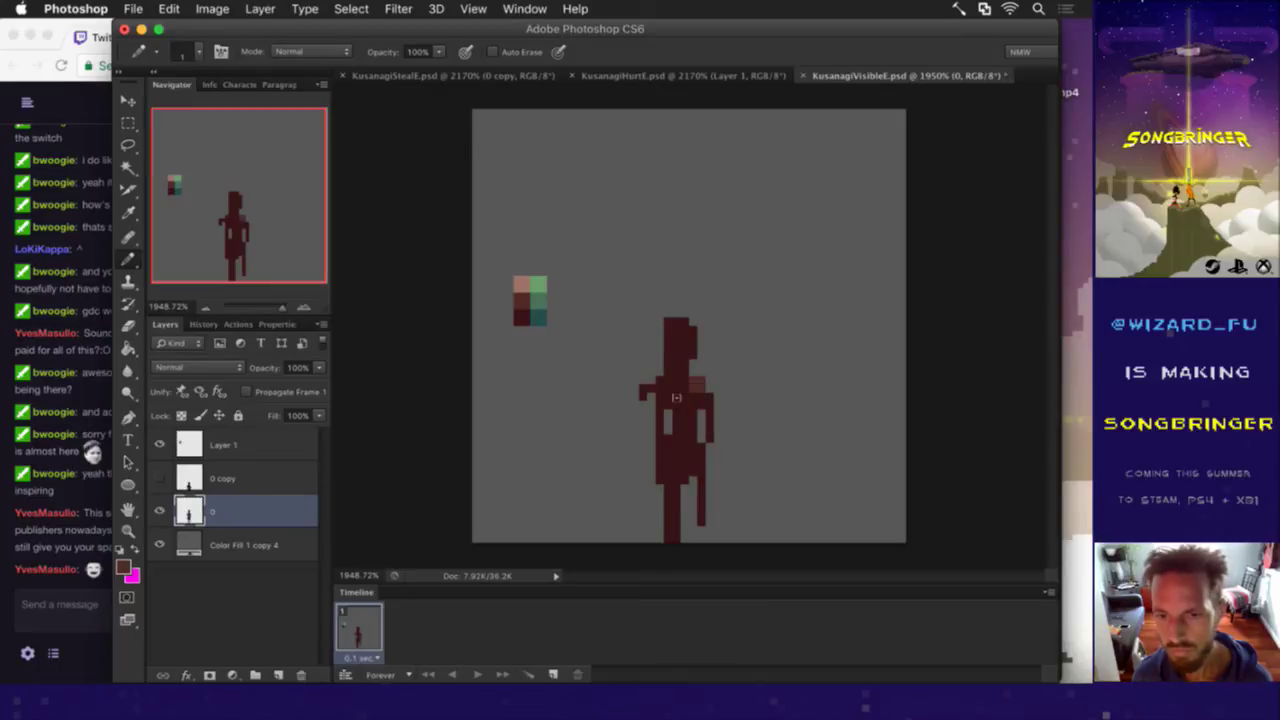
pyautogui.moveTo(685, 441)
pyautogui.mouseDown()
pyautogui.moveTo(694, 456)
pyautogui.moveTo(691, 445)
pyautogui.mouseUp()
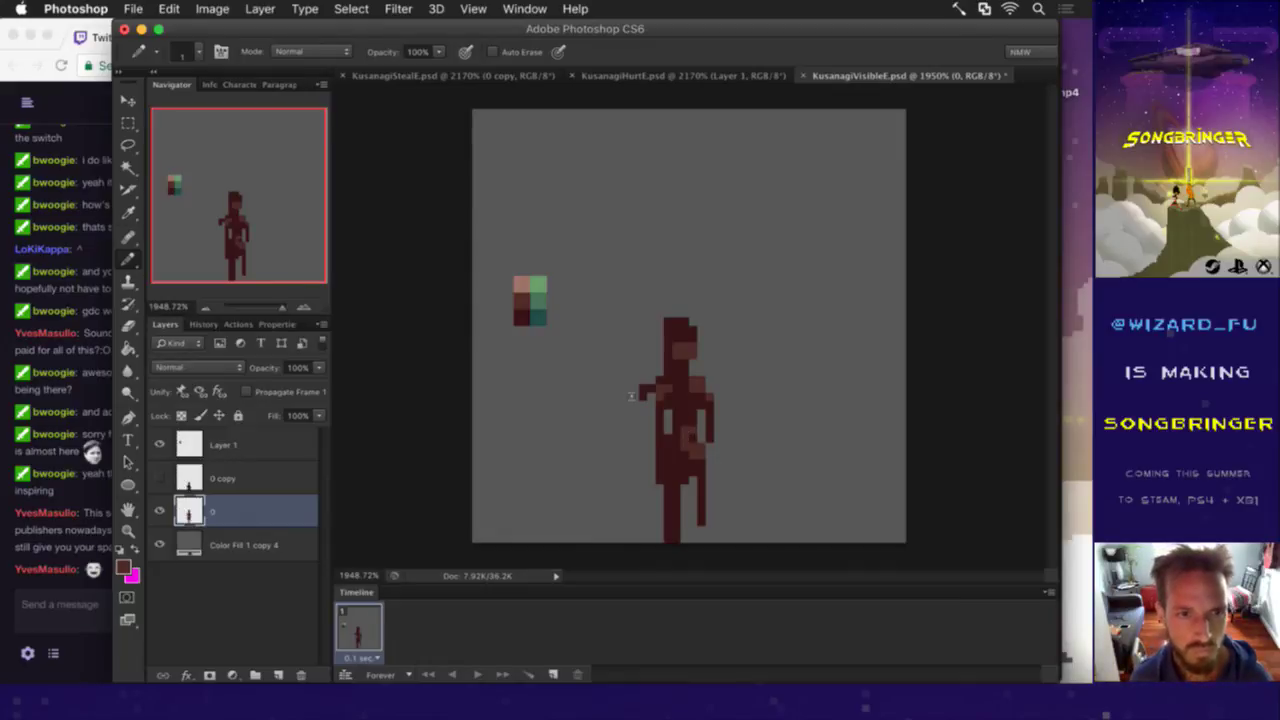
# Step: Resample the brownish-red swatch and lighten the figure's hips and legs with it, leaving the lower feet dark
pyautogui.keyDown('alt'); pyautogui.click(527, 300); pyautogui.keyUp('alt')
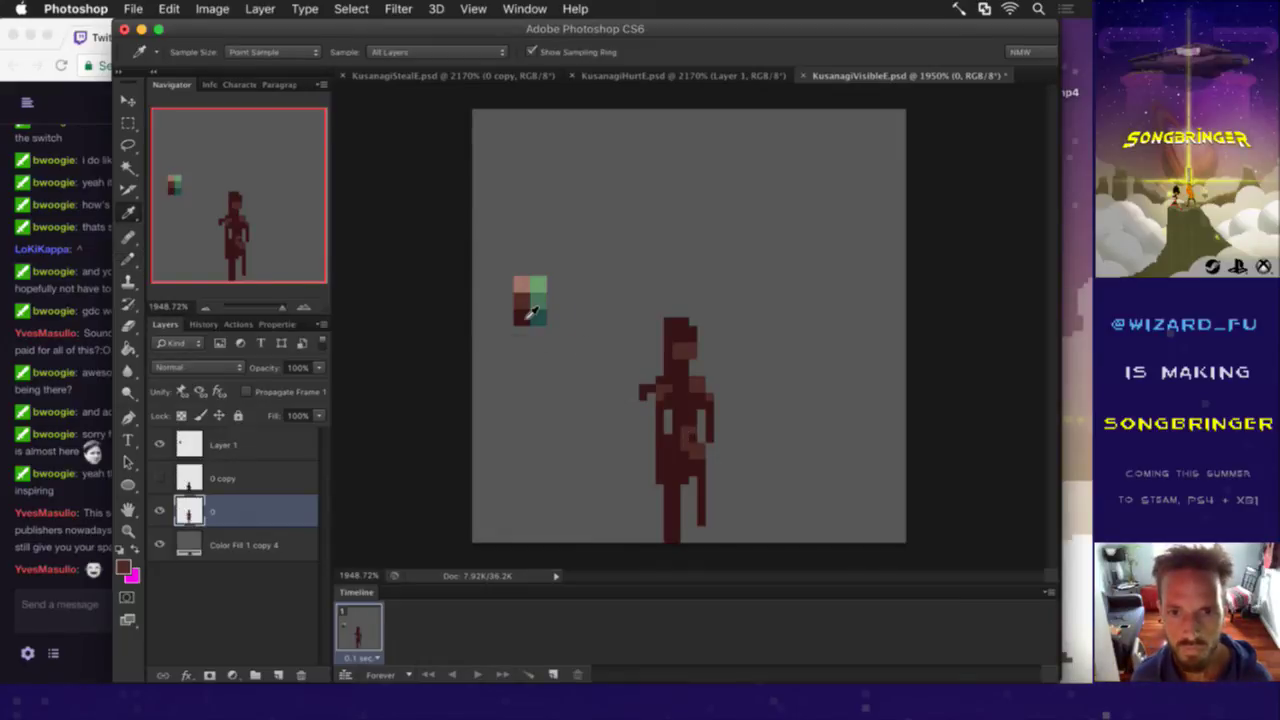
pyautogui.moveTo(675, 462)
pyautogui.mouseDown()
pyautogui.moveTo(674, 520)
pyautogui.moveTo(668, 488)
pyautogui.moveTo(685, 456)
pyautogui.moveTo(701, 514)
pyautogui.mouseUp()
pyautogui.click(668, 505)
pyautogui.click(693, 464)
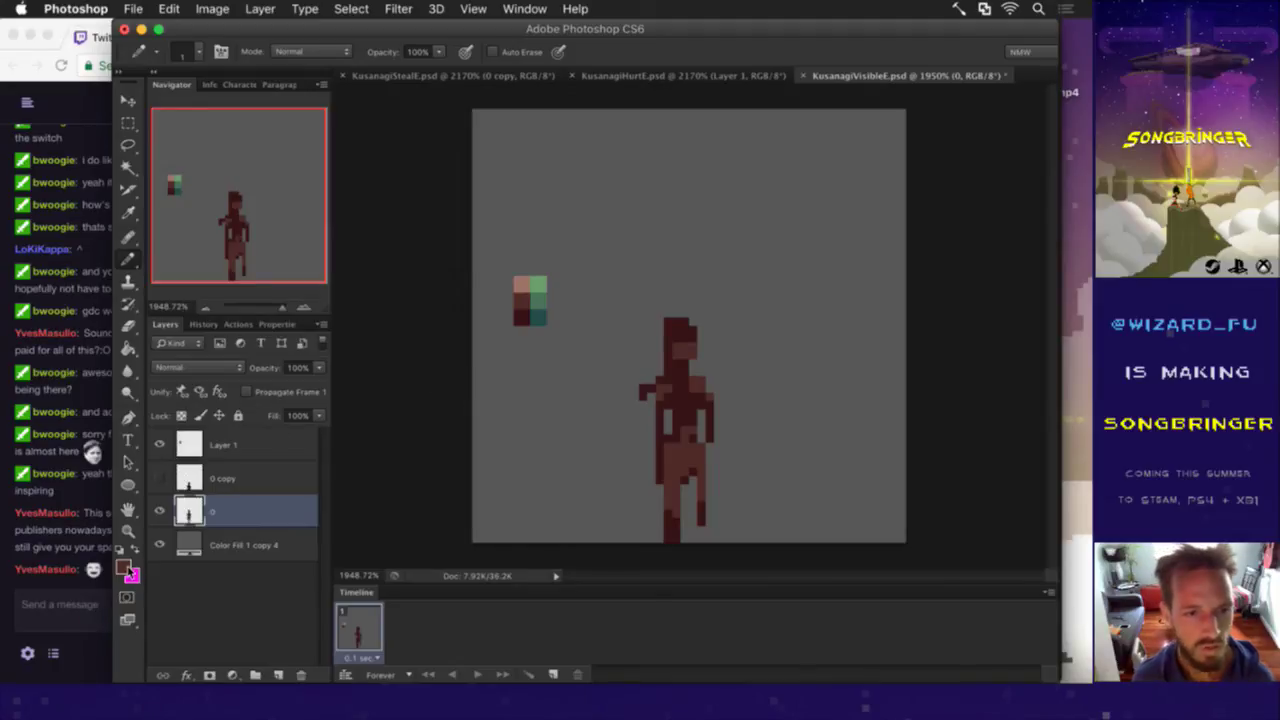
# Step: Mix the bright red a23333 as foreground colour
pyautogui.click(124, 567)
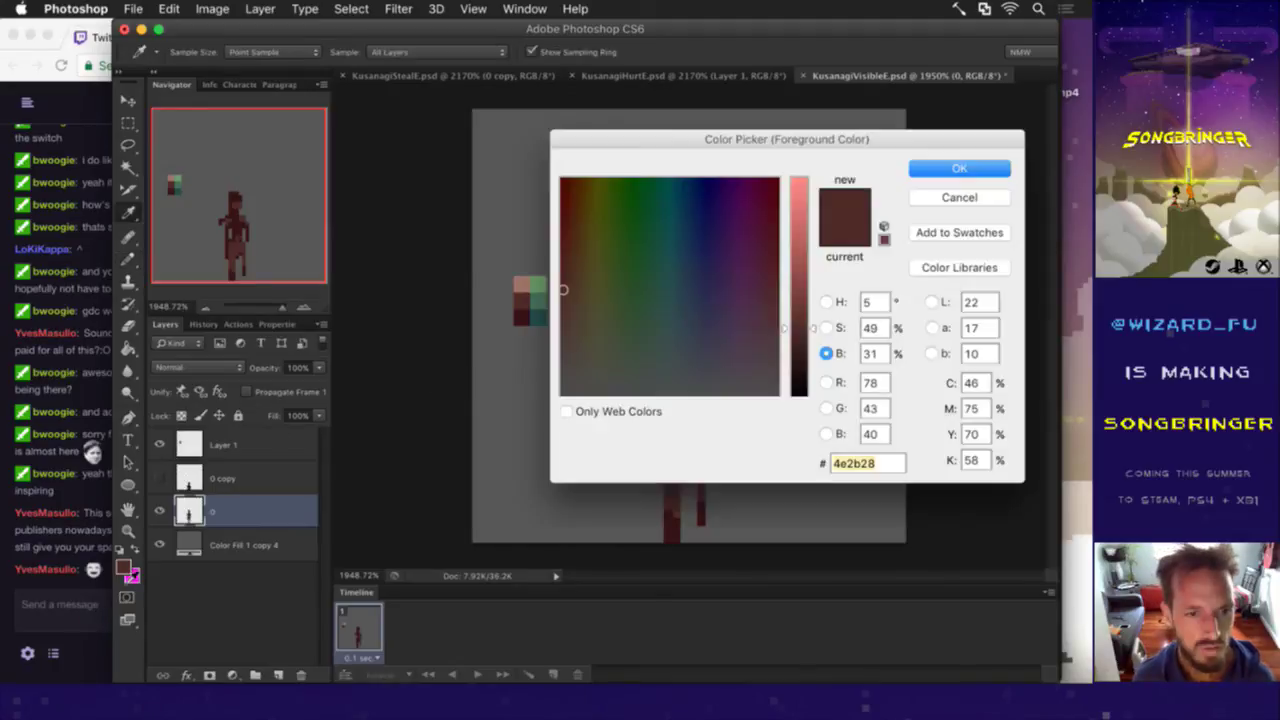
pyautogui.click(826, 302)
pyautogui.click(810, 190)
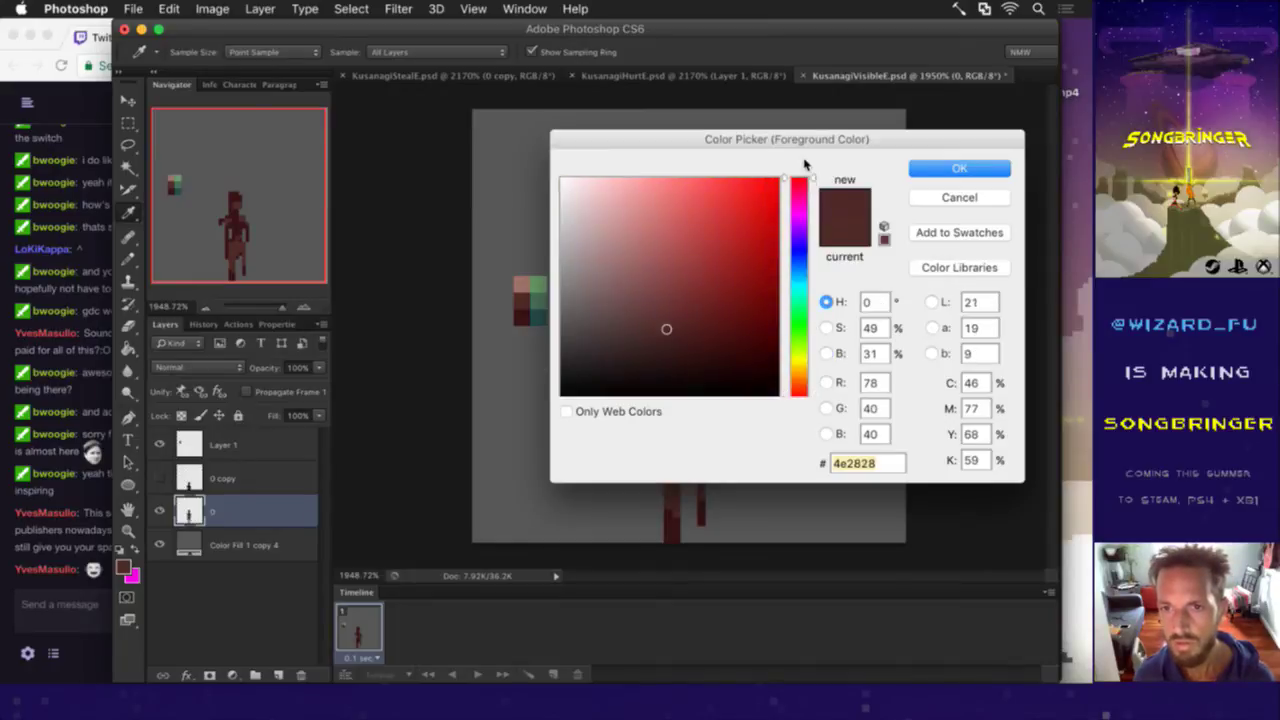
pyautogui.click(827, 329)
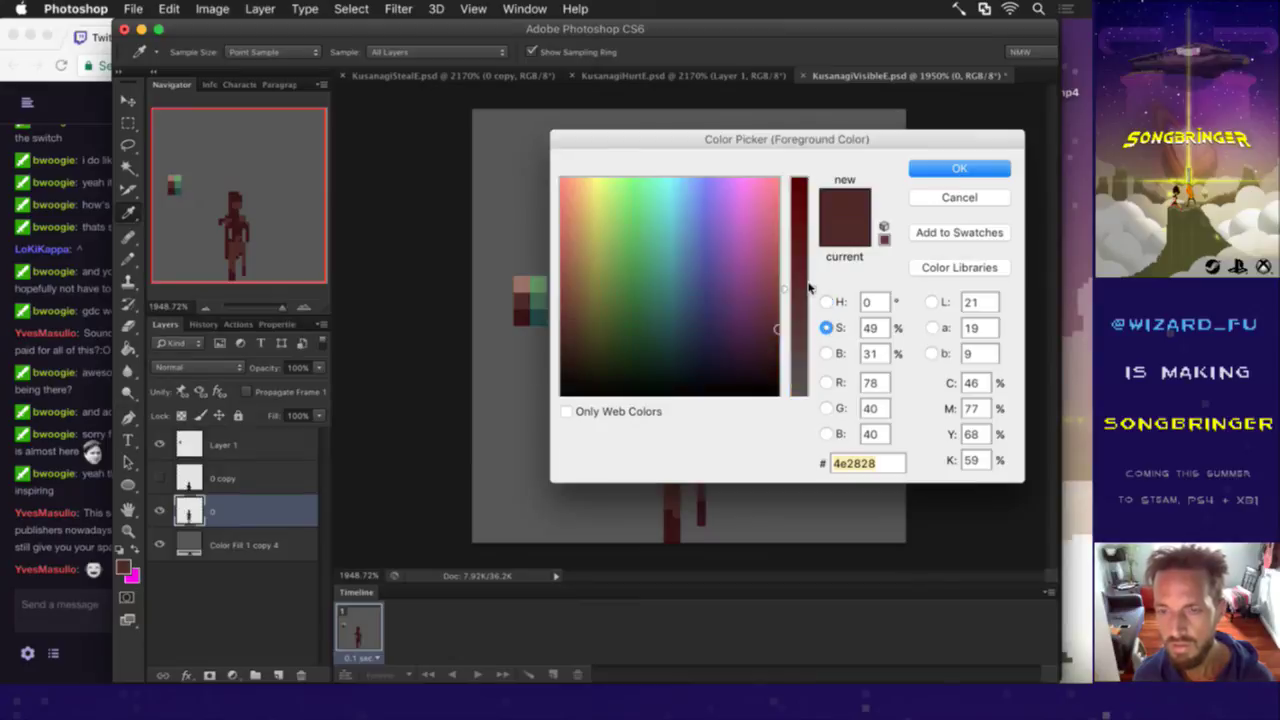
pyautogui.moveTo(810, 288)
pyautogui.mouseDown()
pyautogui.moveTo(804, 218)
pyautogui.moveTo(806, 259)
pyautogui.mouseUp()
pyautogui.click(826, 353)
pyautogui.click(802, 212)
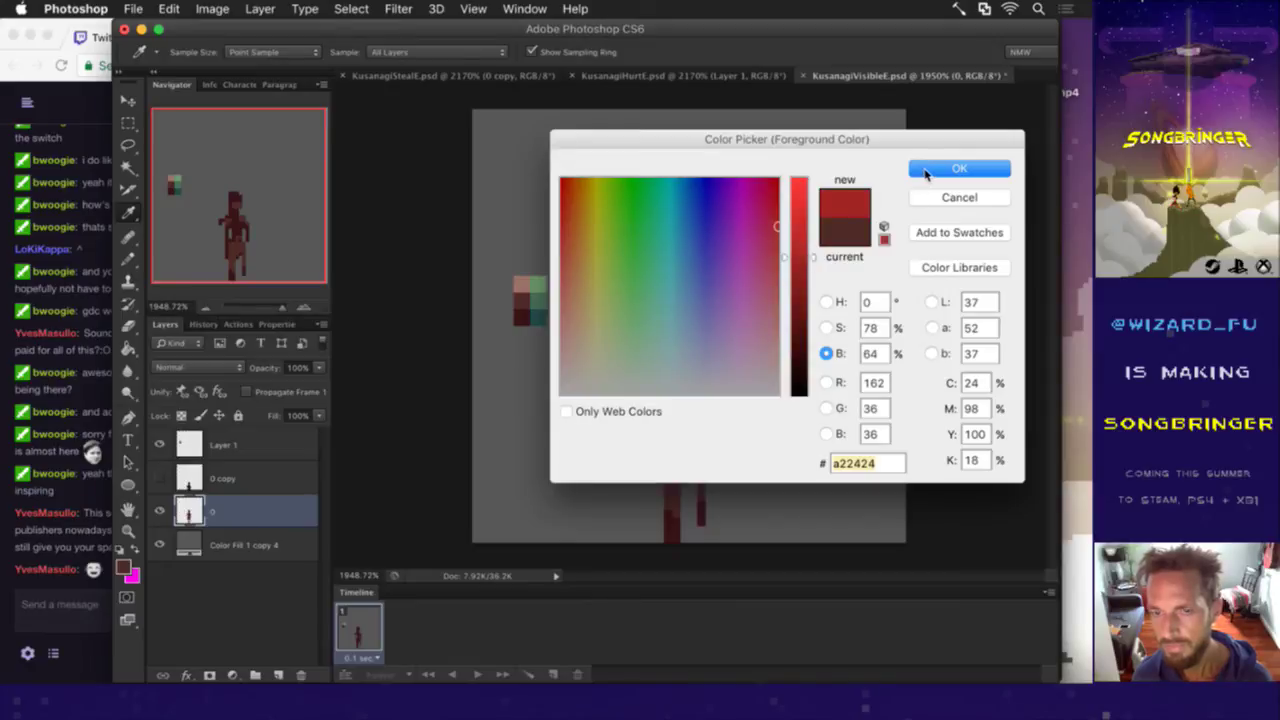
pyautogui.click(826, 327)
pyautogui.moveTo(800, 230); pyautogui.dragTo(803, 250)
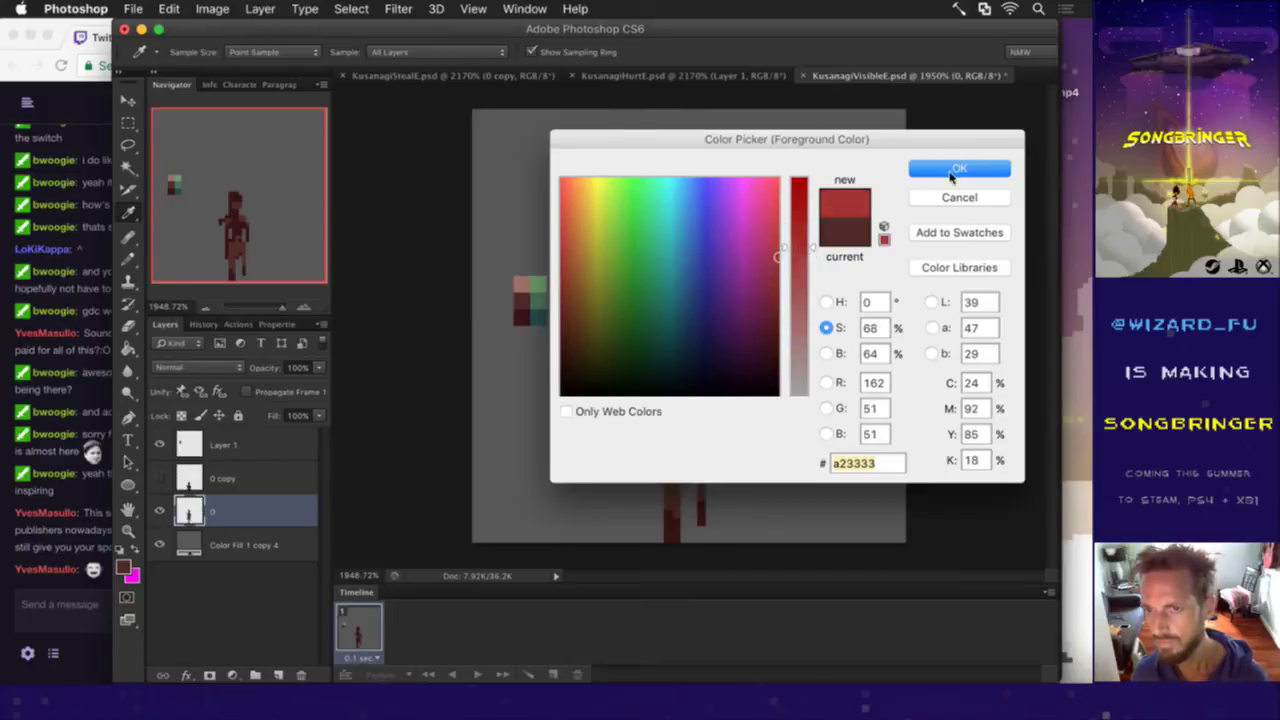
pyautogui.press('Return')
# Step: Paint the bright red as a swatch beside the palette, on the figure's hair, and in the torso and leg gaps
pyautogui.click(504, 302)
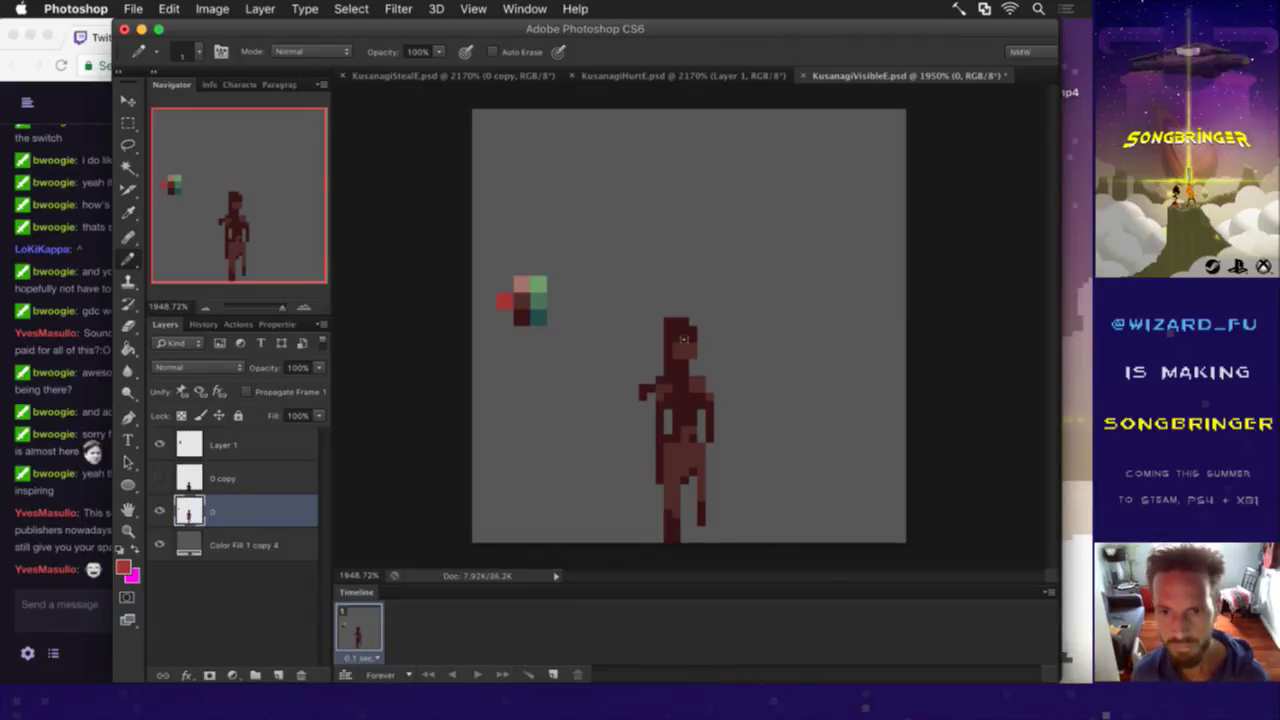
pyautogui.moveTo(668, 321); pyautogui.dragTo(668, 374)
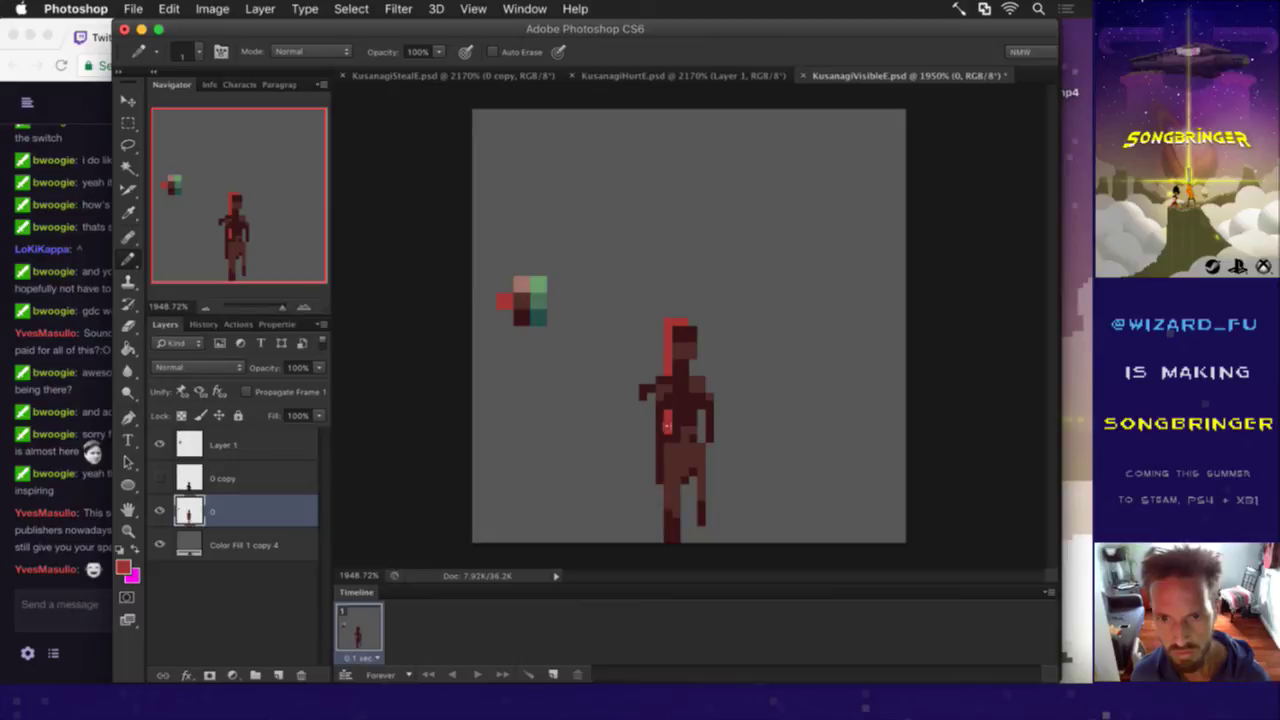
pyautogui.moveTo(682, 503); pyautogui.dragTo(683, 526)
# Step: Erase the bright red strip between the legs and the arm piece protruding behind the torso
pyautogui.press('e')
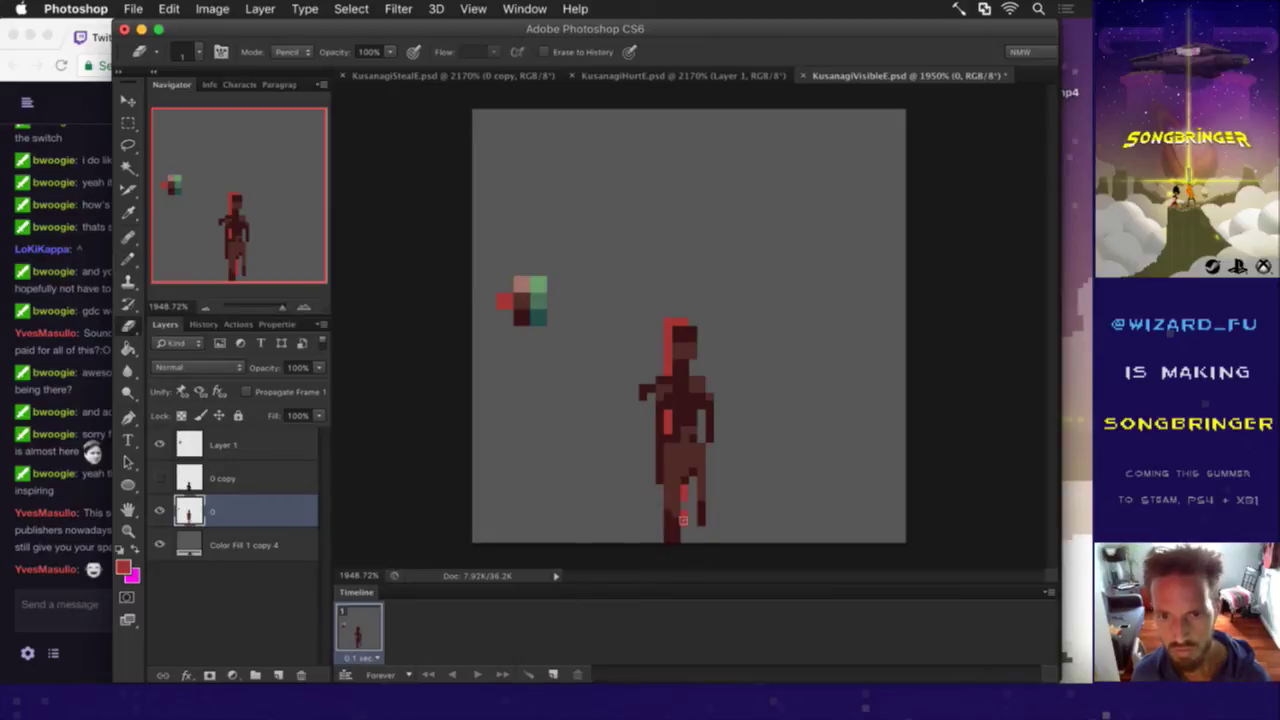
pyautogui.moveTo(684, 504); pyautogui.dragTo(684, 488)
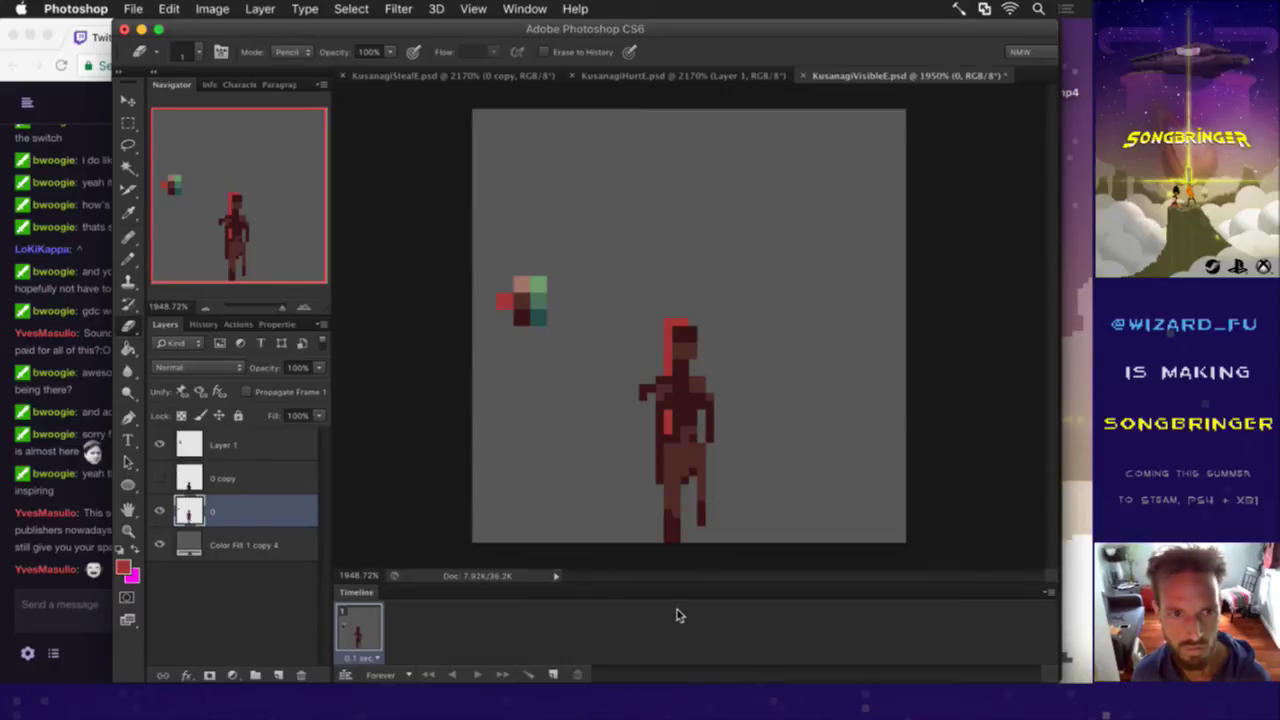
pyautogui.click(644, 392)
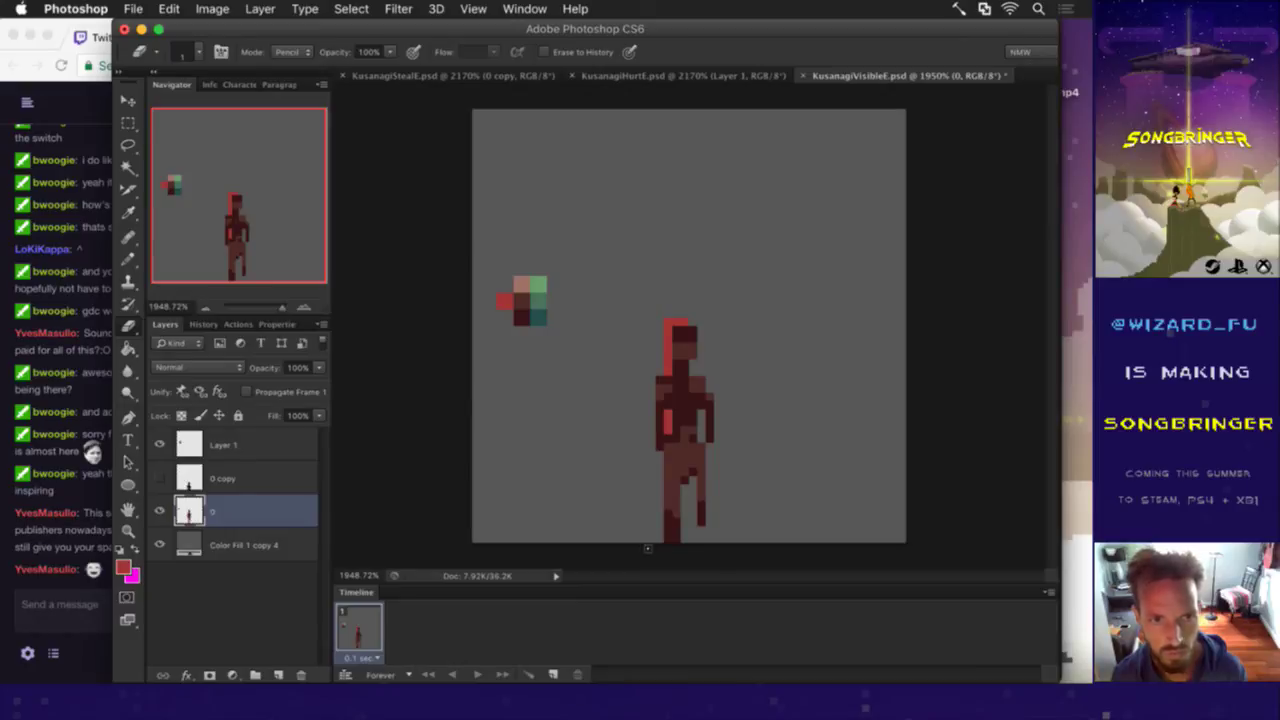
# Step: Sample reds from the figure with the Pencil and rework the pixels around the waist and belly
pyautogui.press('b')
pyautogui.keyDown('alt'); pyautogui.click(700, 424); pyautogui.keyUp('alt')
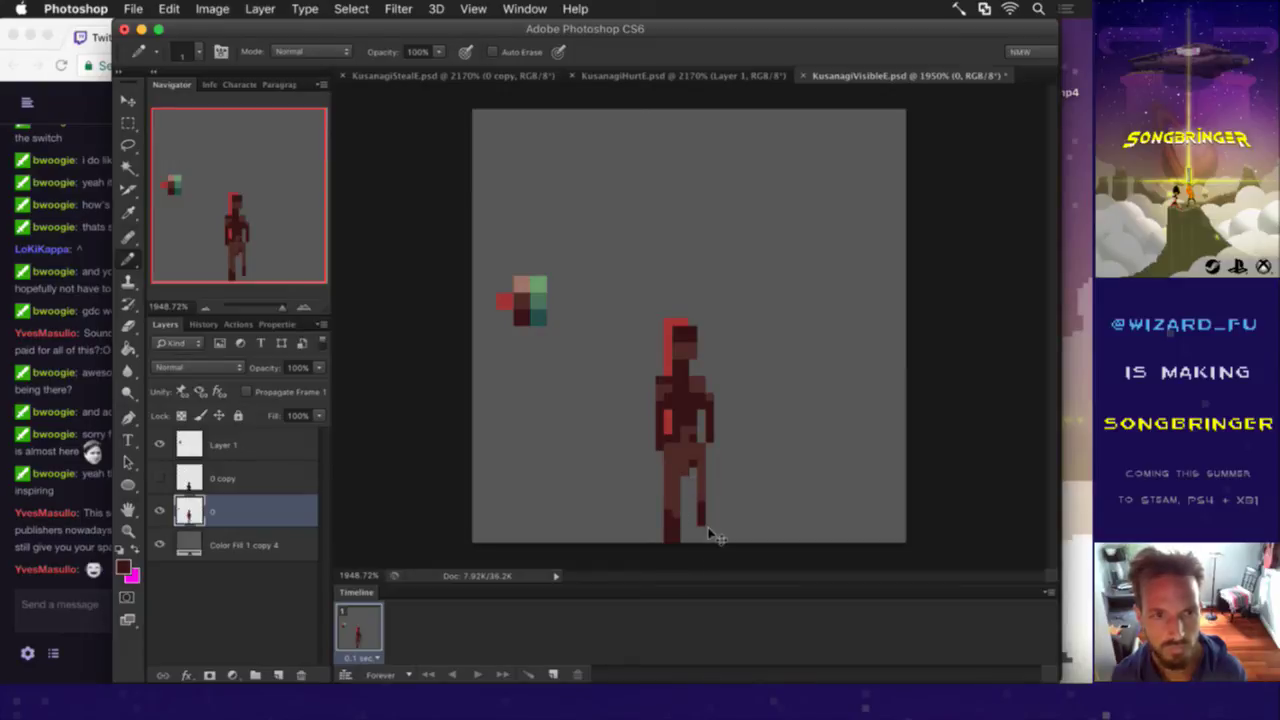
pyautogui.press('super+z')
pyautogui.keyDown('alt'); pyautogui.click(685, 432); pyautogui.keyUp('alt')
pyautogui.click(692, 440)
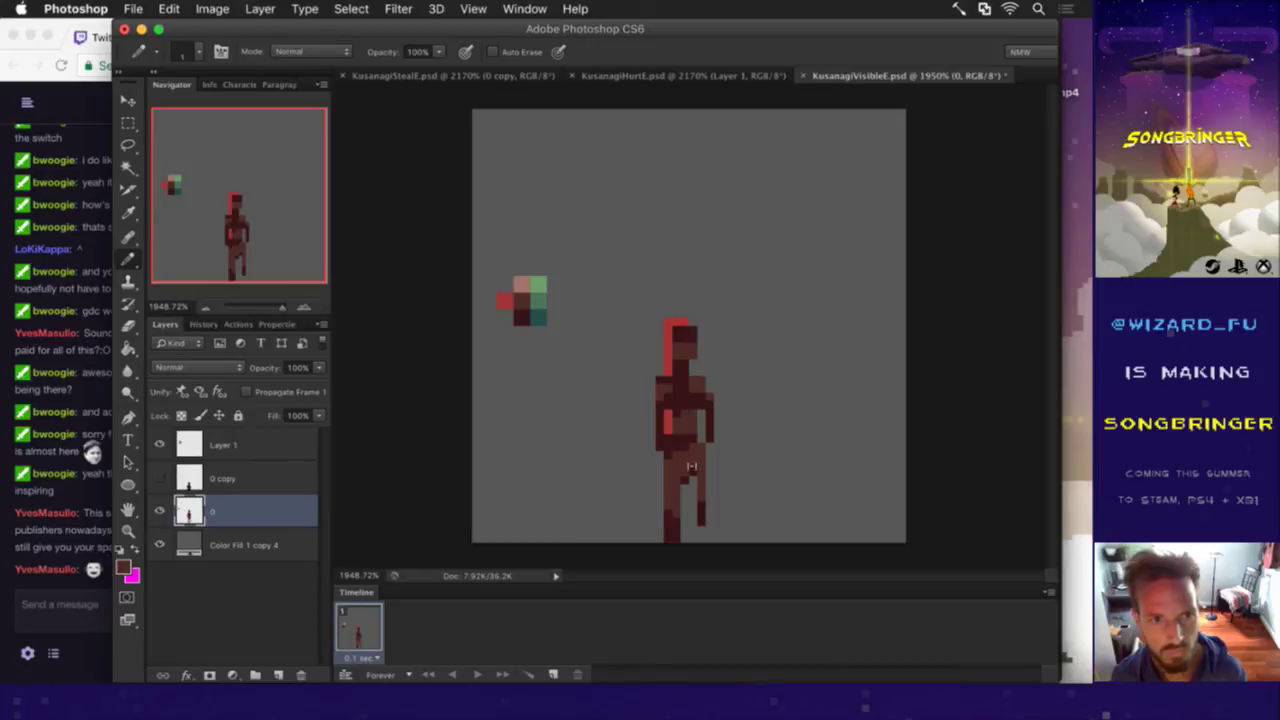
# Step: Sample the dark and brownish reds from the torso and add lighter shading to the chest
pyautogui.keyDown('alt'); pyautogui.click(681, 395); pyautogui.keyUp('alt')
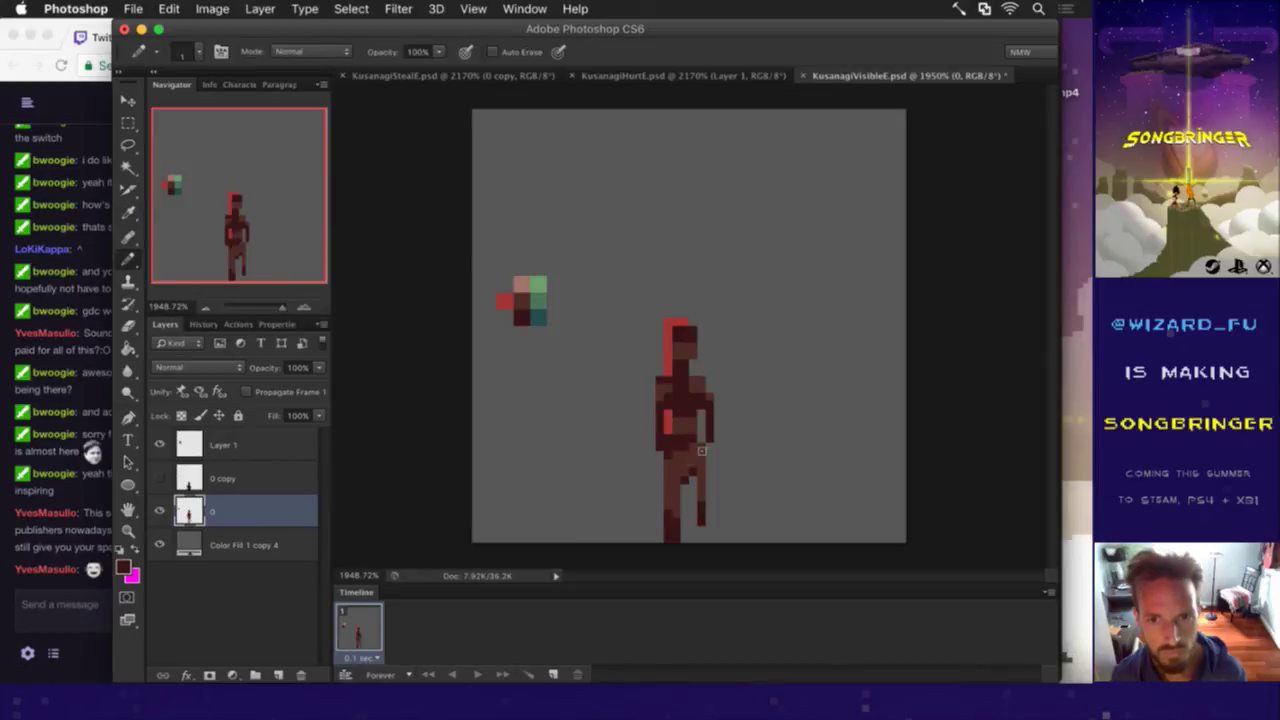
pyautogui.keyDown('alt'); pyautogui.click(688, 429); pyautogui.keyUp('alt')
pyautogui.click(681, 397)
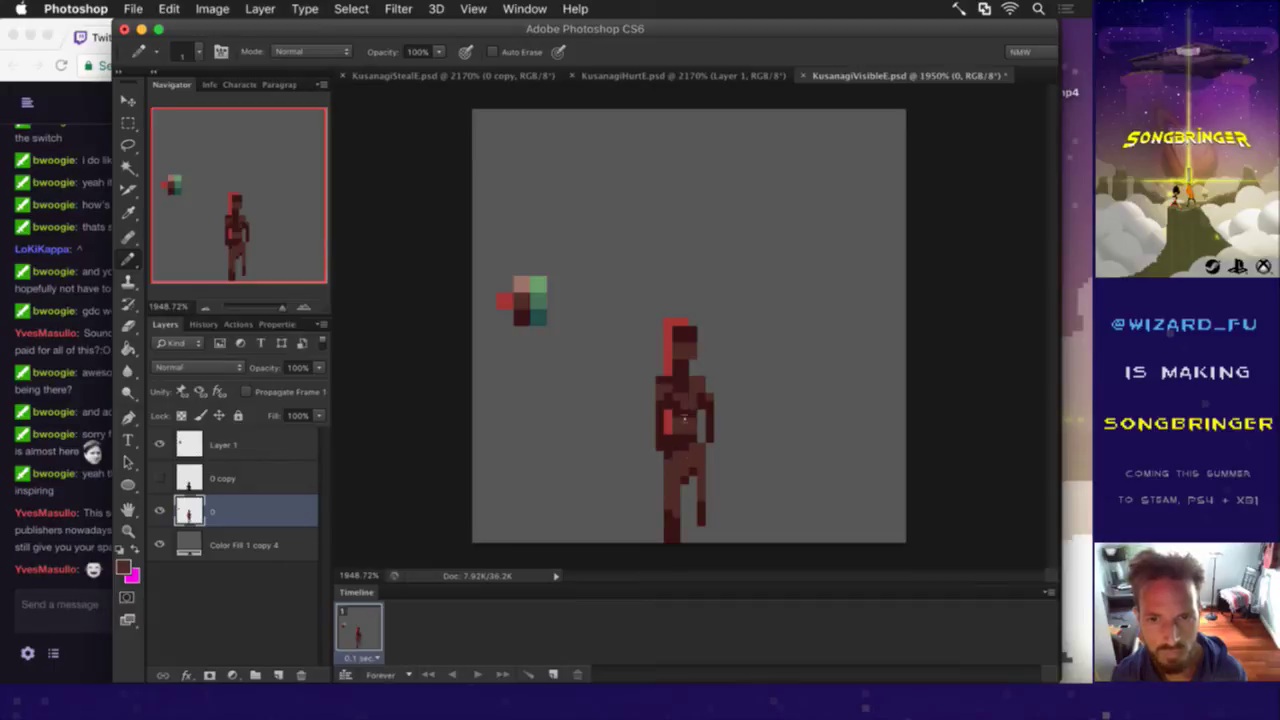
# Step: Paint the figure's neck with the palette's teal and trim the teal back to a narrow strip
pyautogui.press('alt')
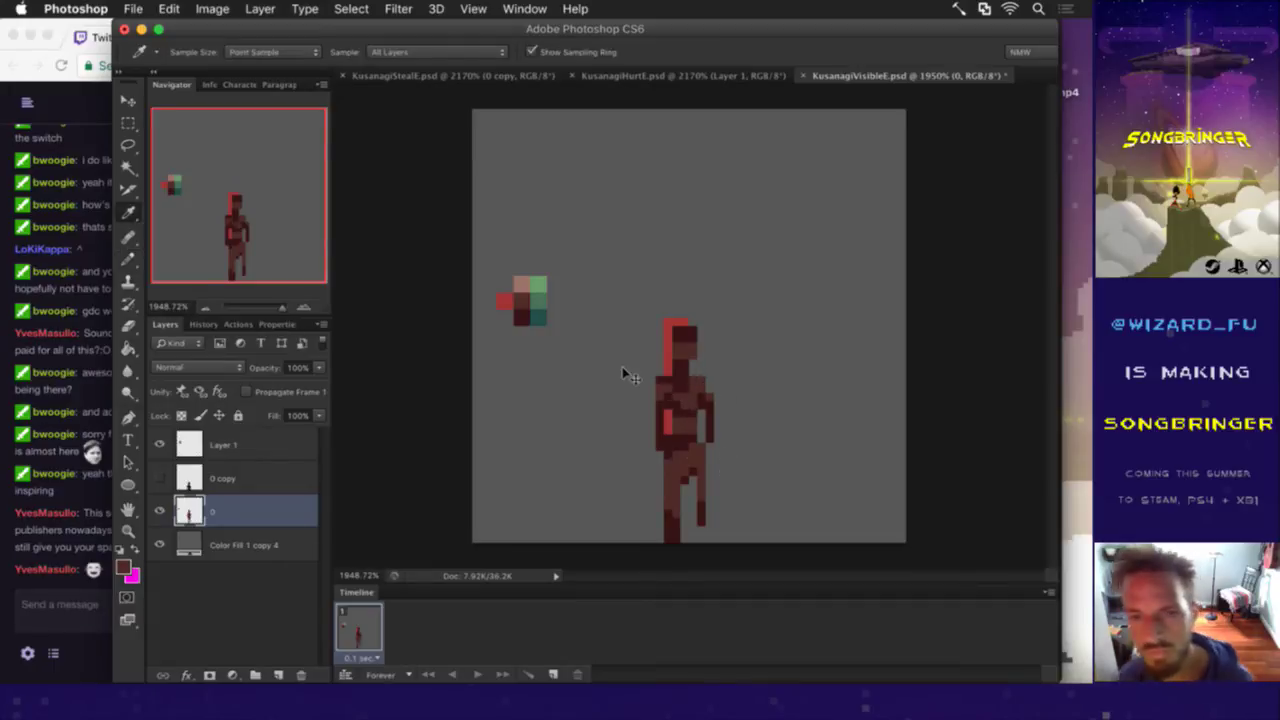
pyautogui.keyDown('alt'); pyautogui.click(543, 308); pyautogui.keyUp('alt')
pyautogui.click(680, 372)
pyautogui.keyDown('alt'); pyautogui.click(543, 320); pyautogui.keyUp('alt')
pyautogui.click(683, 379)
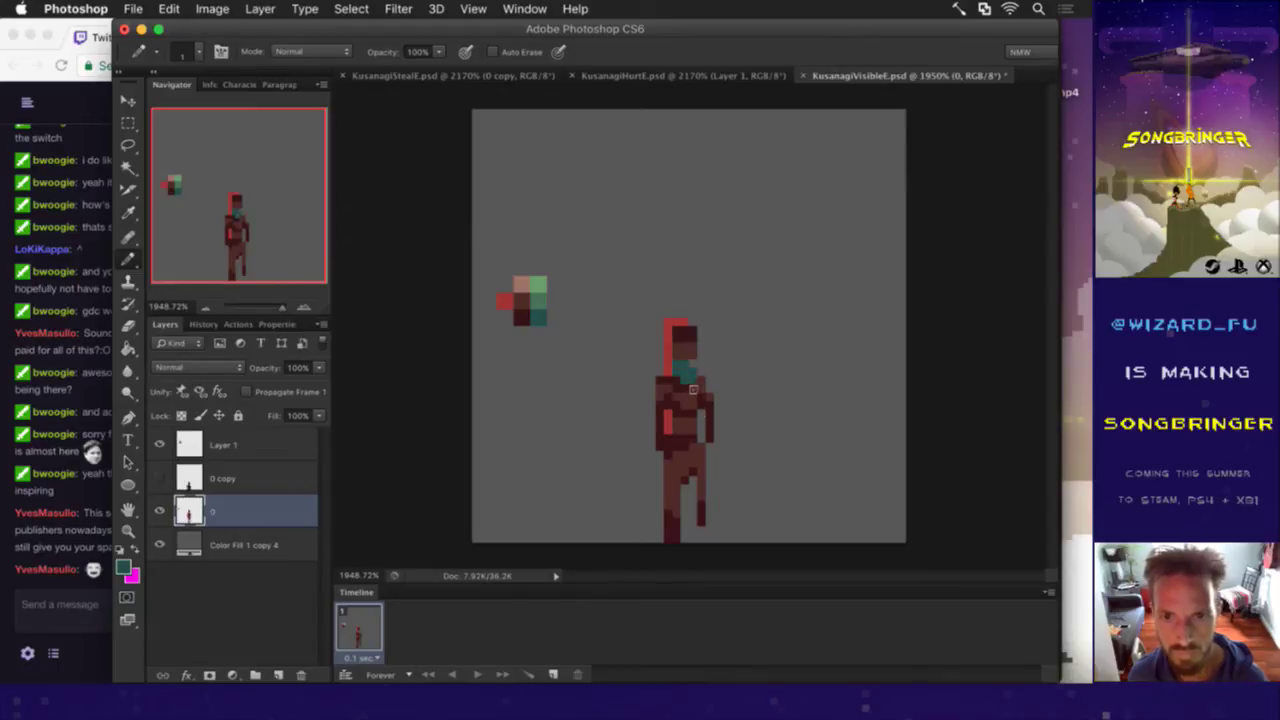
pyautogui.keyDown('alt'); pyautogui.click(695, 394); pyautogui.keyUp('alt')
pyautogui.keyDown('alt'); pyautogui.click(708, 377); pyautogui.keyUp('alt')
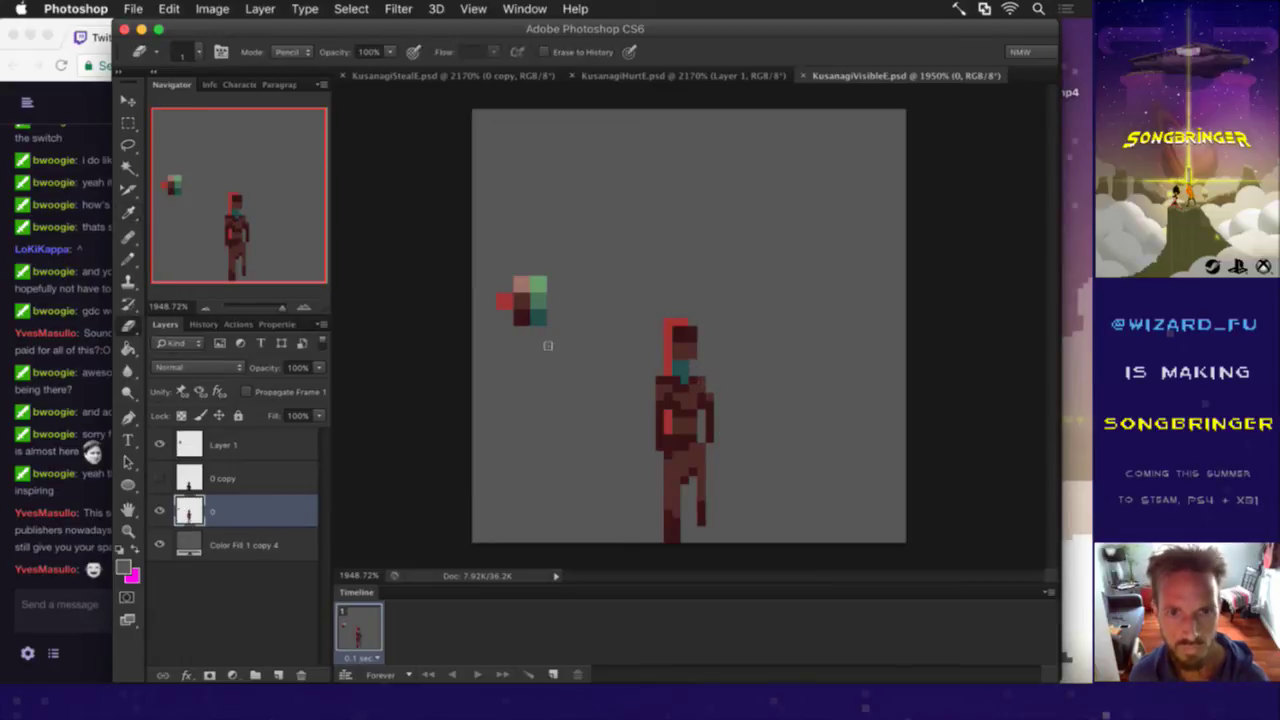
# Step: Darken the sampled teal to 18% brightness, shift its hue slightly towards blue, and paint a swatch beside the teal one
pyautogui.press('i')
pyautogui.click(540, 320)
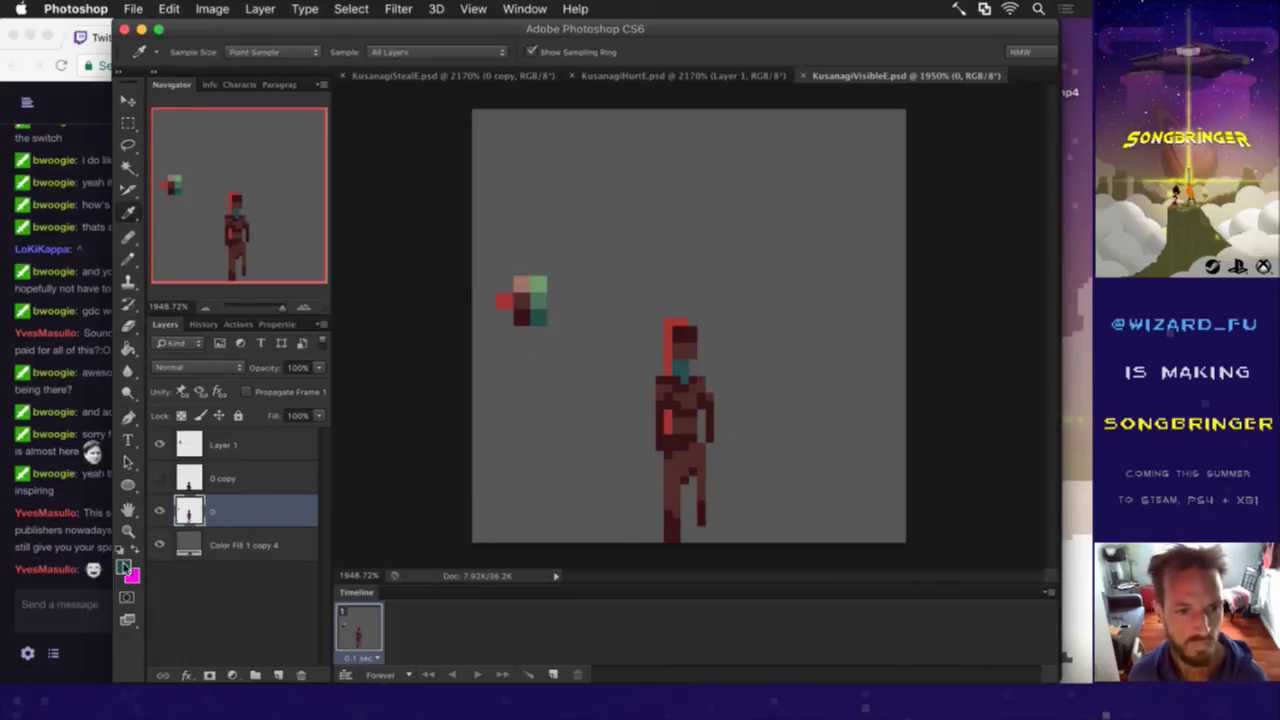
pyautogui.click(127, 568)
pyautogui.click(826, 353)
pyautogui.moveTo(802, 344); pyautogui.dragTo(802, 358)
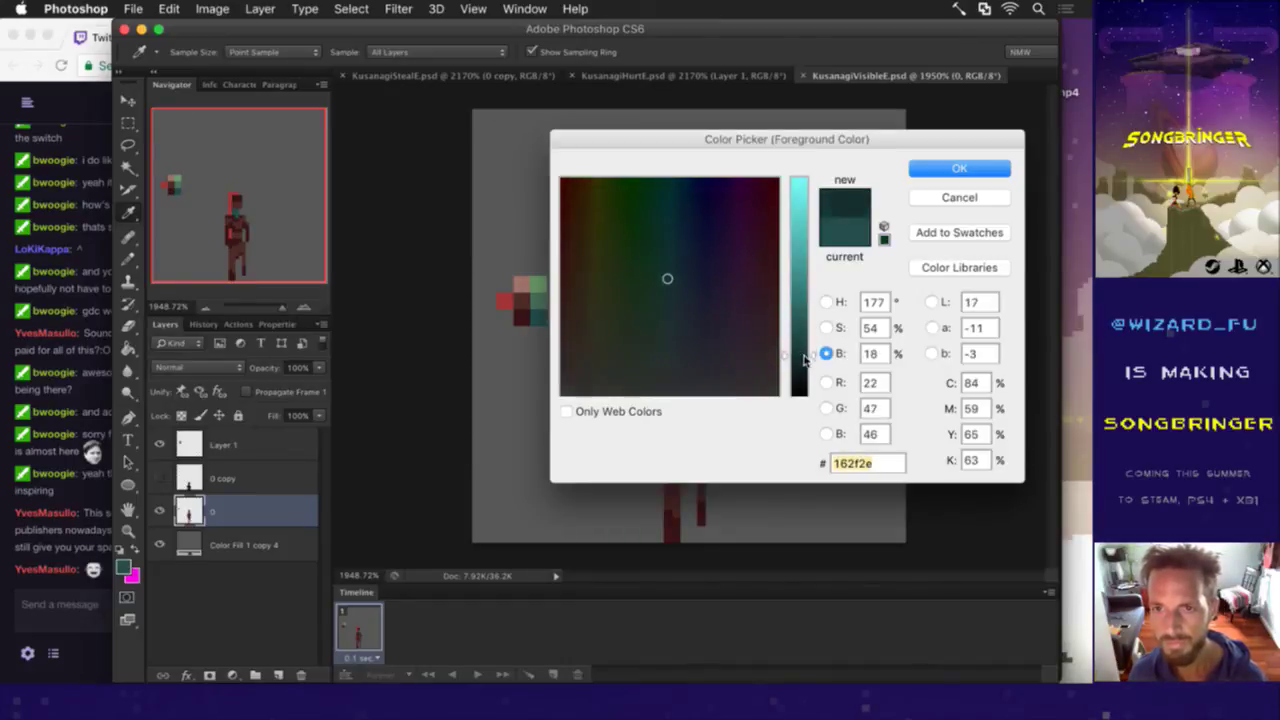
pyautogui.click(826, 302)
pyautogui.moveTo(815, 288); pyautogui.dragTo(815, 280)
pyautogui.click(932, 170)
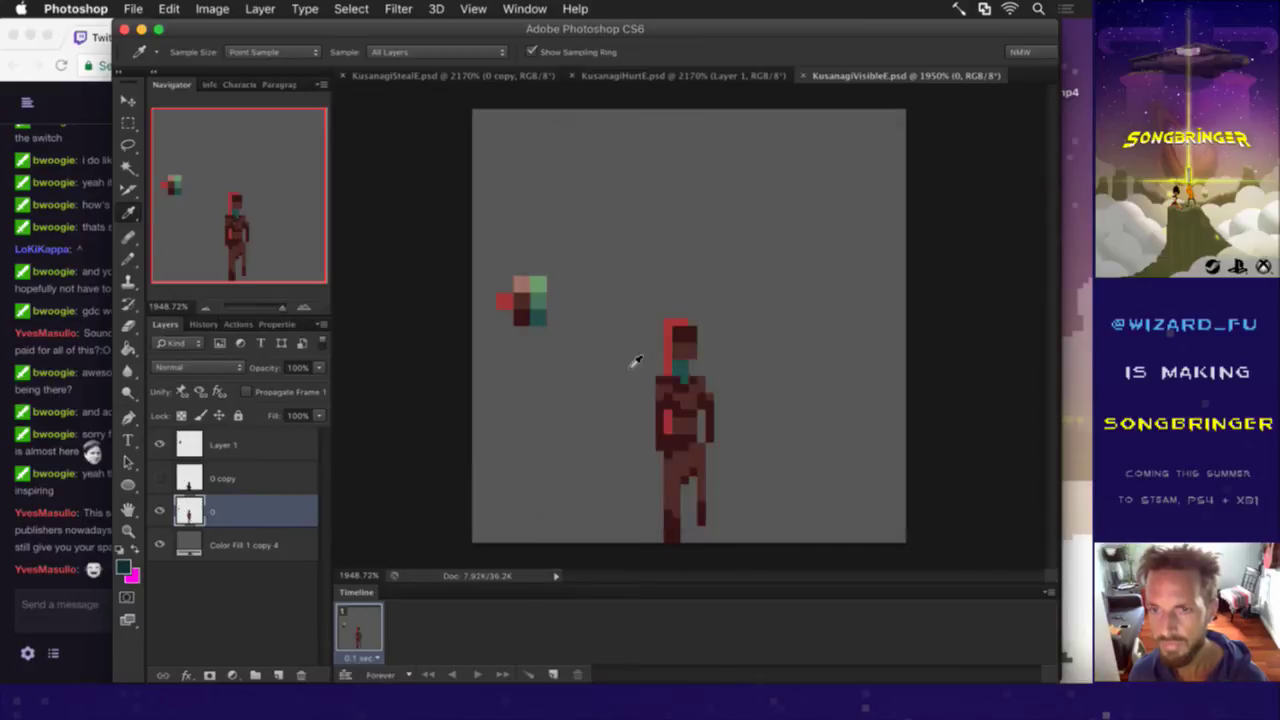
pyautogui.moveTo(551, 314); pyautogui.dragTo(559, 321)
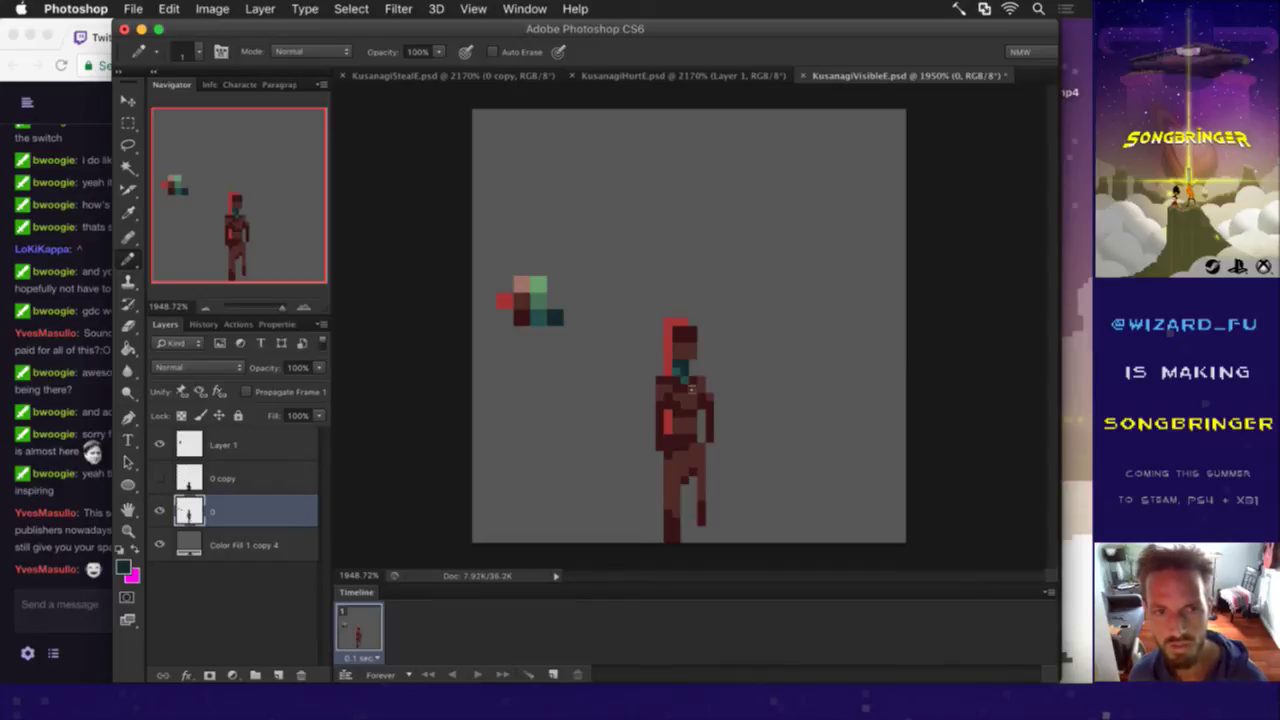
# Step: Sample the teal swatch and paint the figure's face and forehead with it
pyautogui.keyDown('alt'); pyautogui.click(539, 317); pyautogui.keyUp('alt')
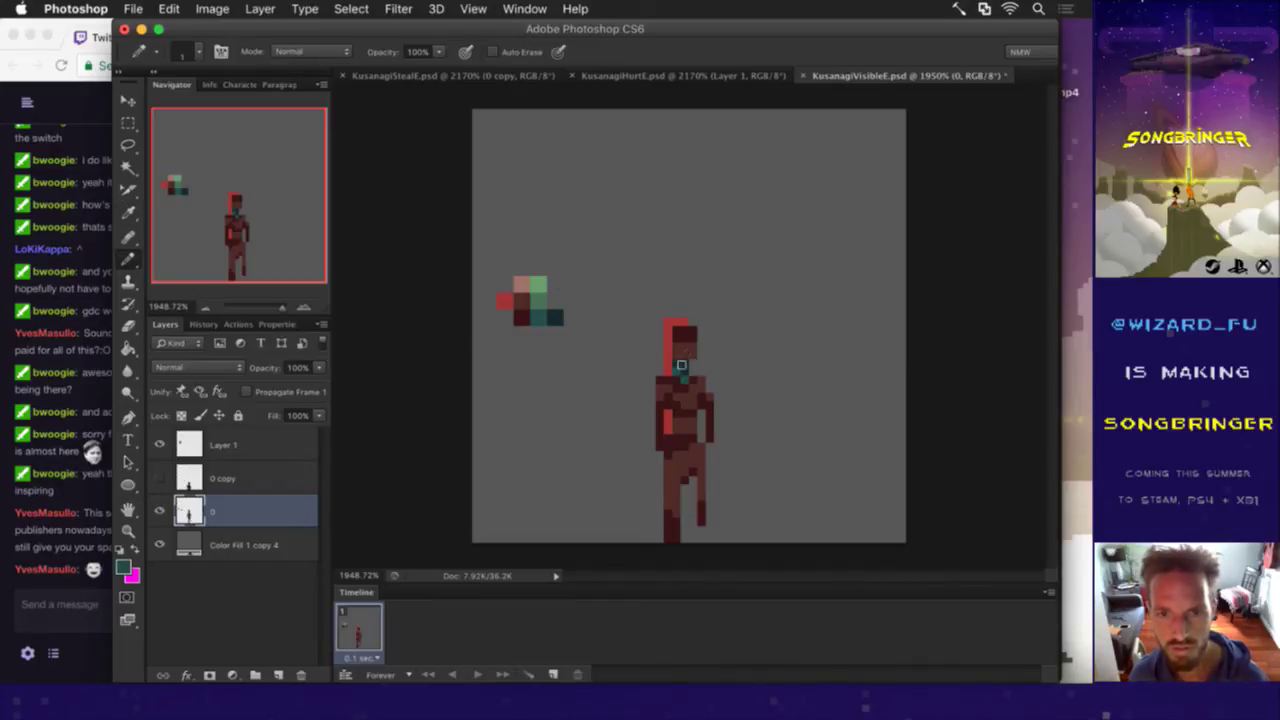
pyautogui.moveTo(678, 372); pyautogui.dragTo(692, 362)
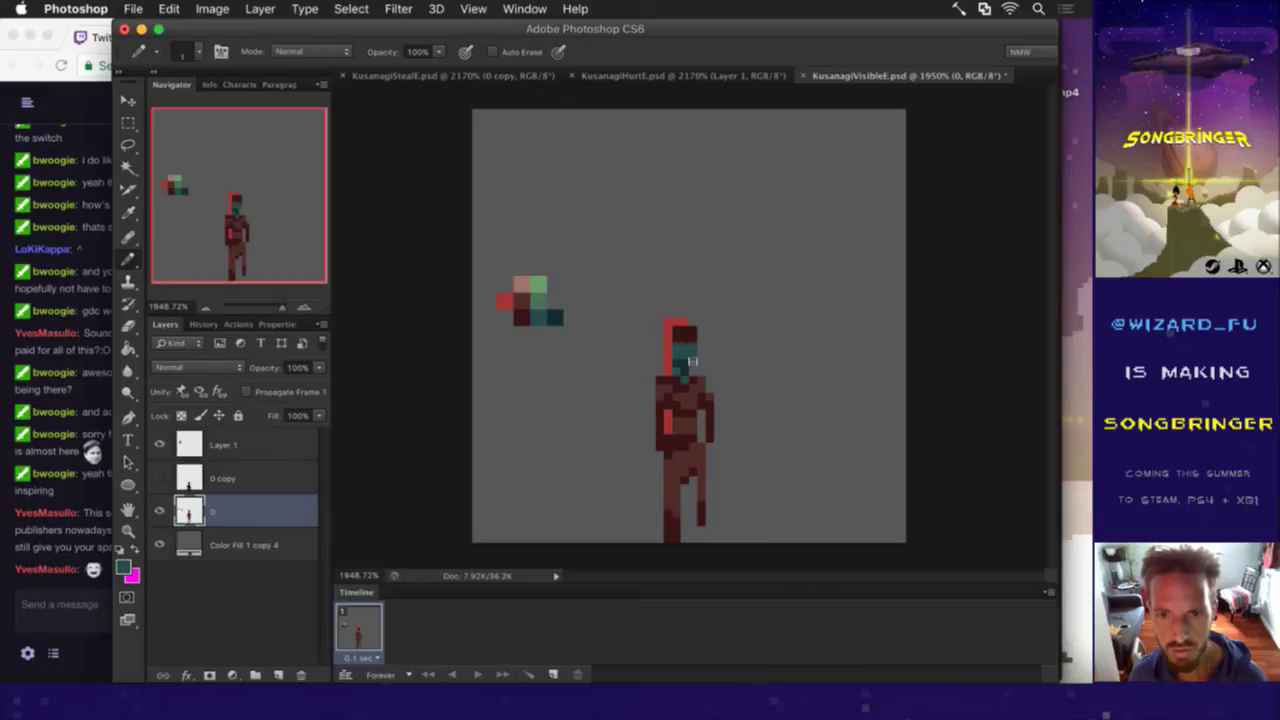
pyautogui.keyDown('alt'); pyautogui.click(553, 318); pyautogui.keyUp('alt')
pyautogui.keyDown('alt'); pyautogui.click(548, 320); pyautogui.keyUp('alt')
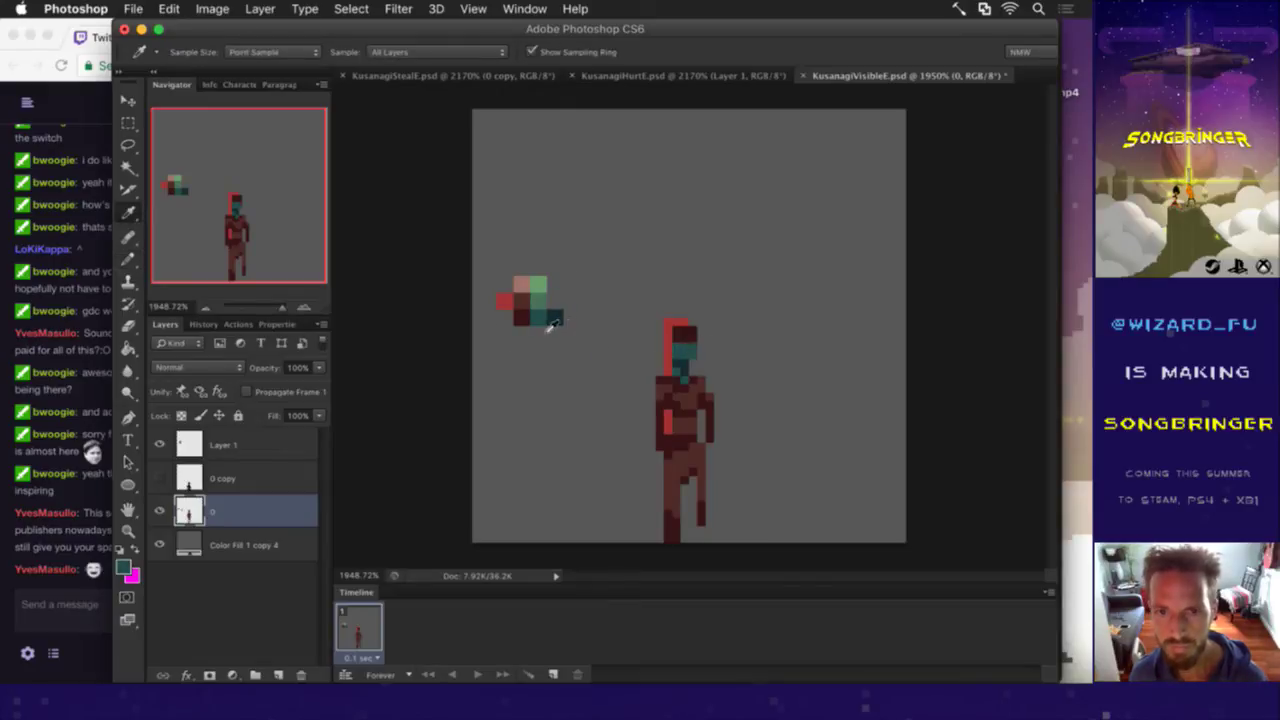
pyautogui.moveTo(694, 330); pyautogui.dragTo(683, 339)
pyautogui.click(676, 339)
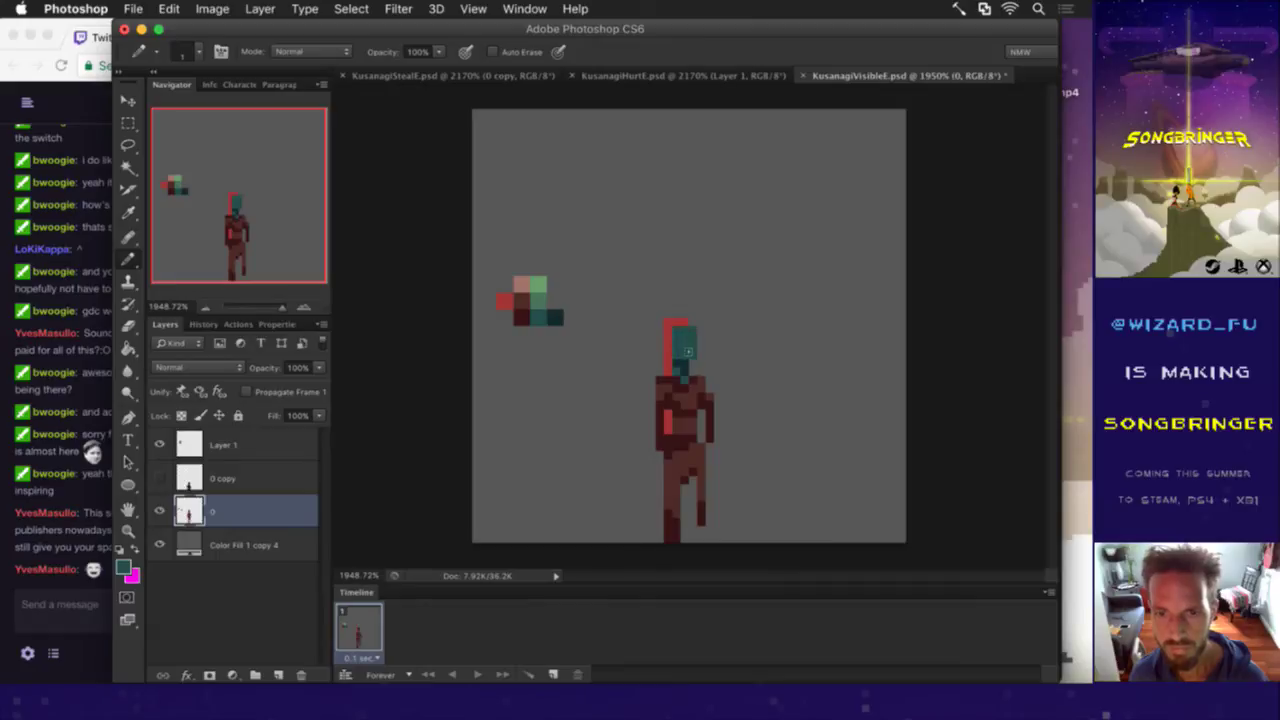
# Step: Repaint the forehead brownish red and tint it with the bright red swatch at 50% pencil opacity
pyautogui.keyDown('alt'); pyautogui.click(522, 316); pyautogui.keyUp('alt')
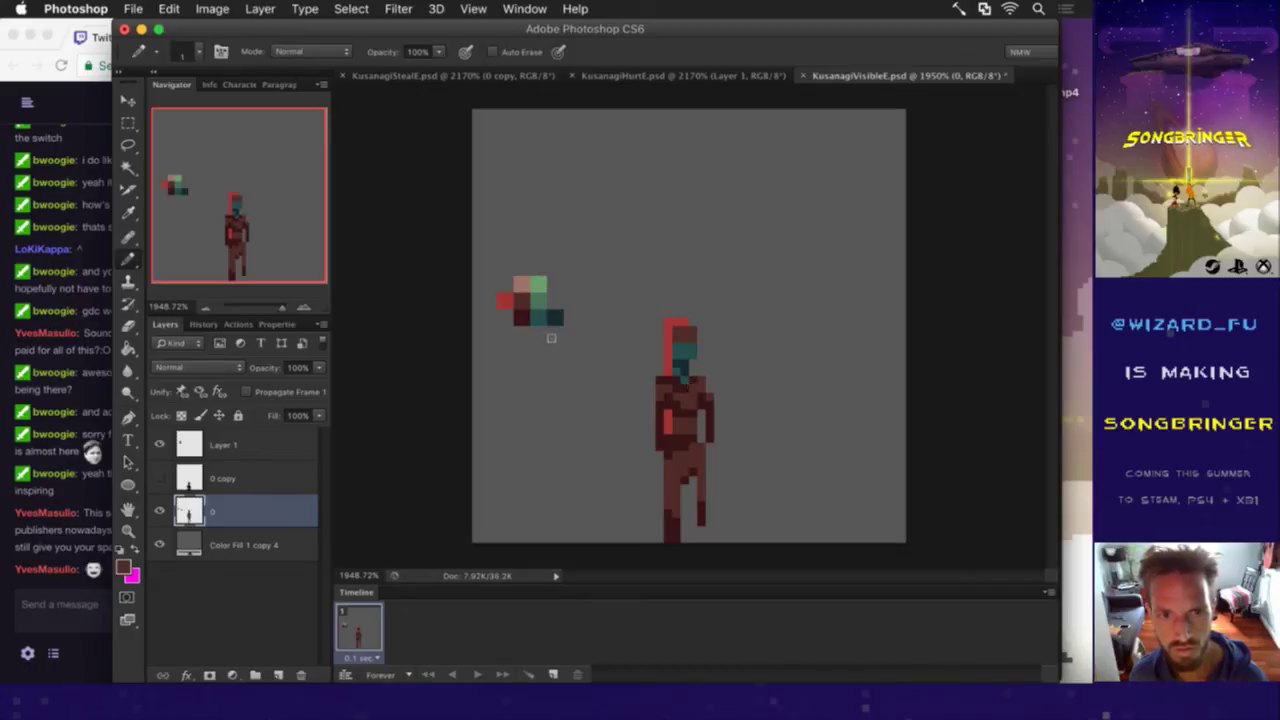
pyautogui.keyDown('alt'); pyautogui.click(512, 308); pyautogui.keyUp('alt')
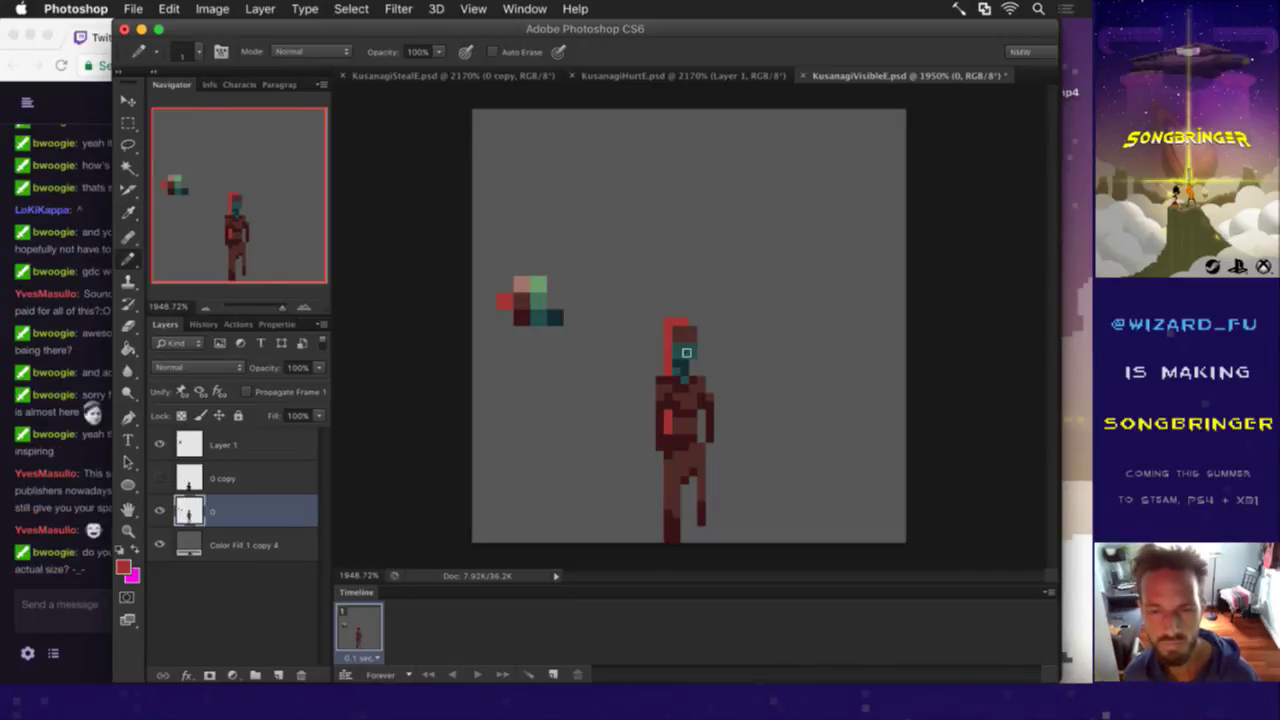
pyautogui.press('6')
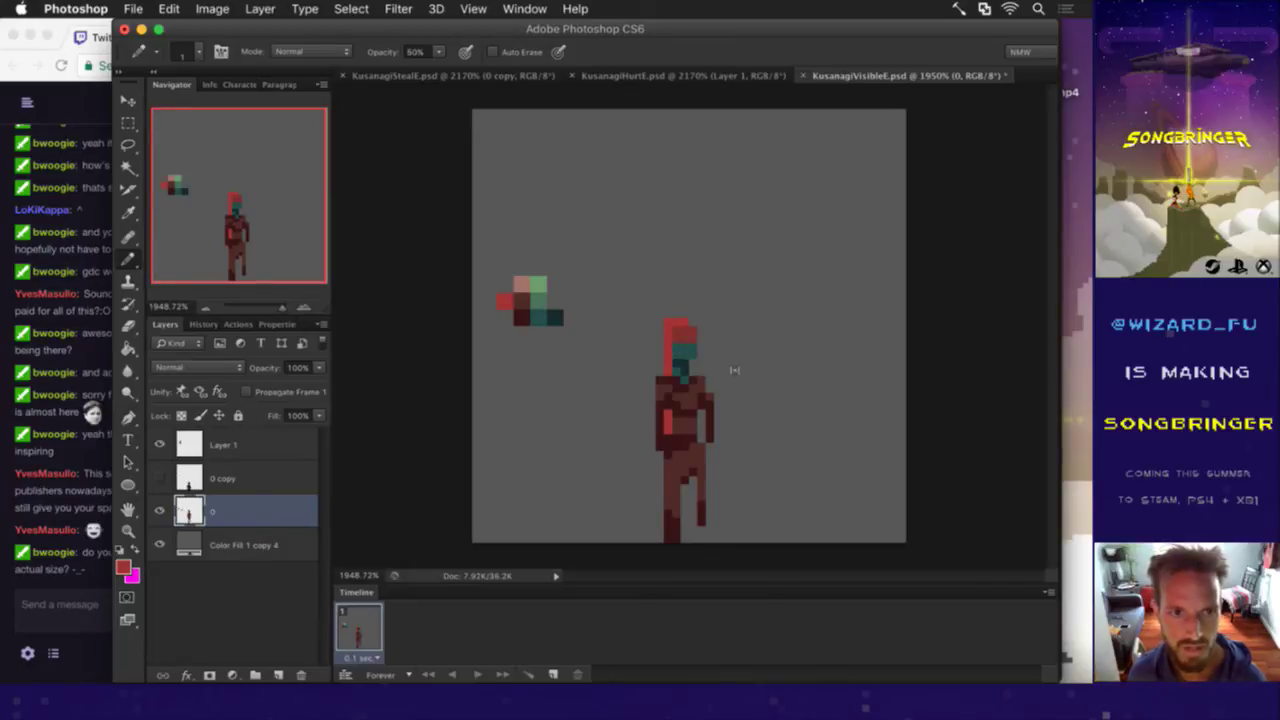
pyautogui.press('alt')
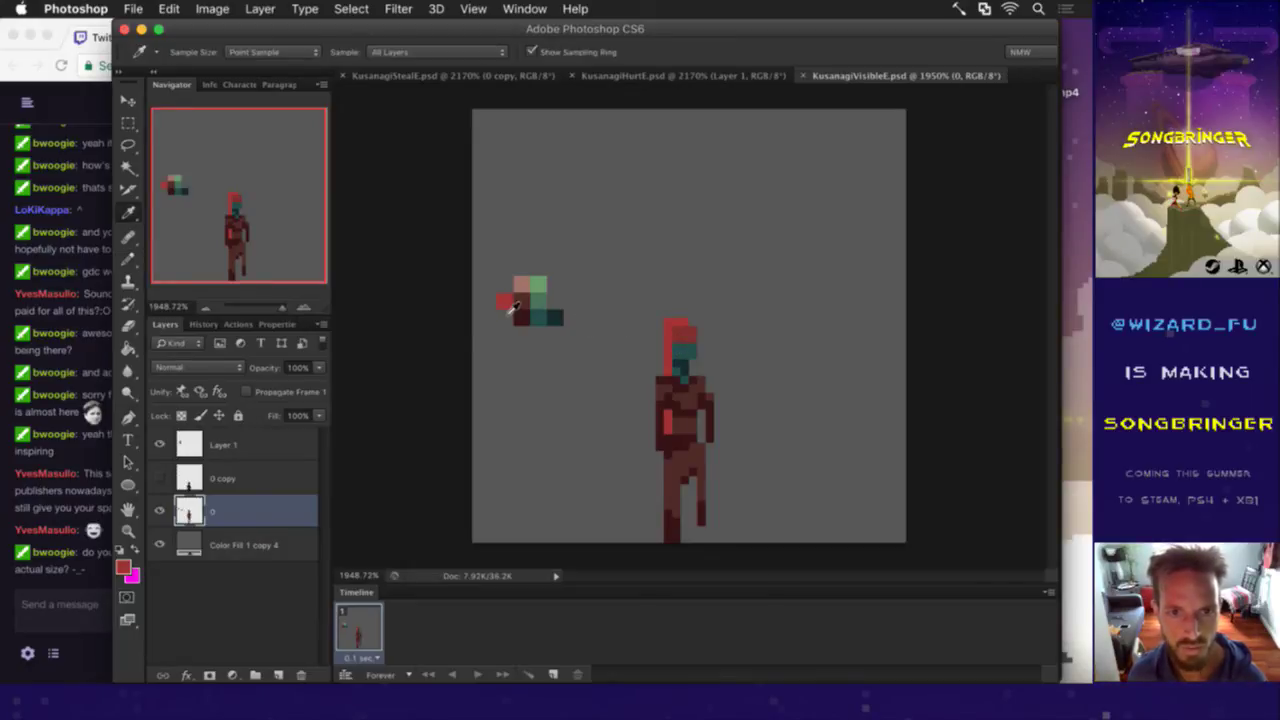
# Step: Switch to the Twitch chat in Chrome, read the latest viewer message and return to Photoshop
pyautogui.click(97, 570)
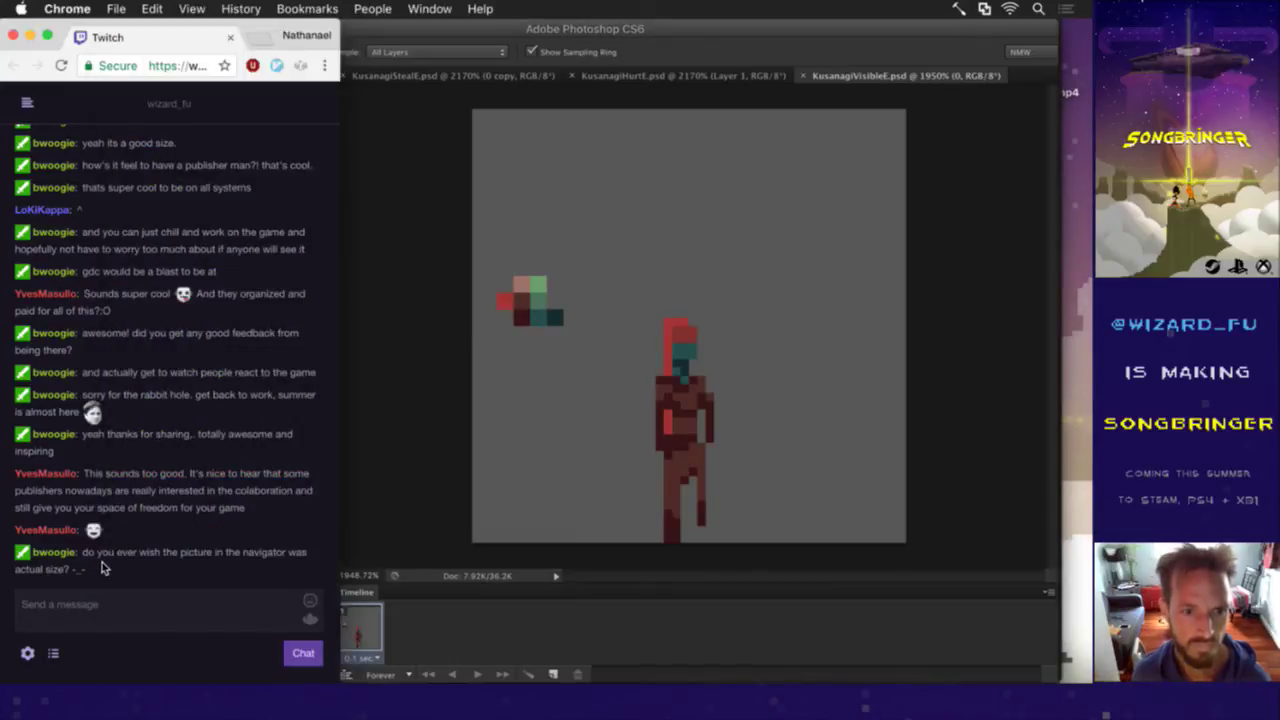
pyautogui.moveTo(104, 553); pyautogui.dragTo(120, 565)
pyautogui.click(138, 561)
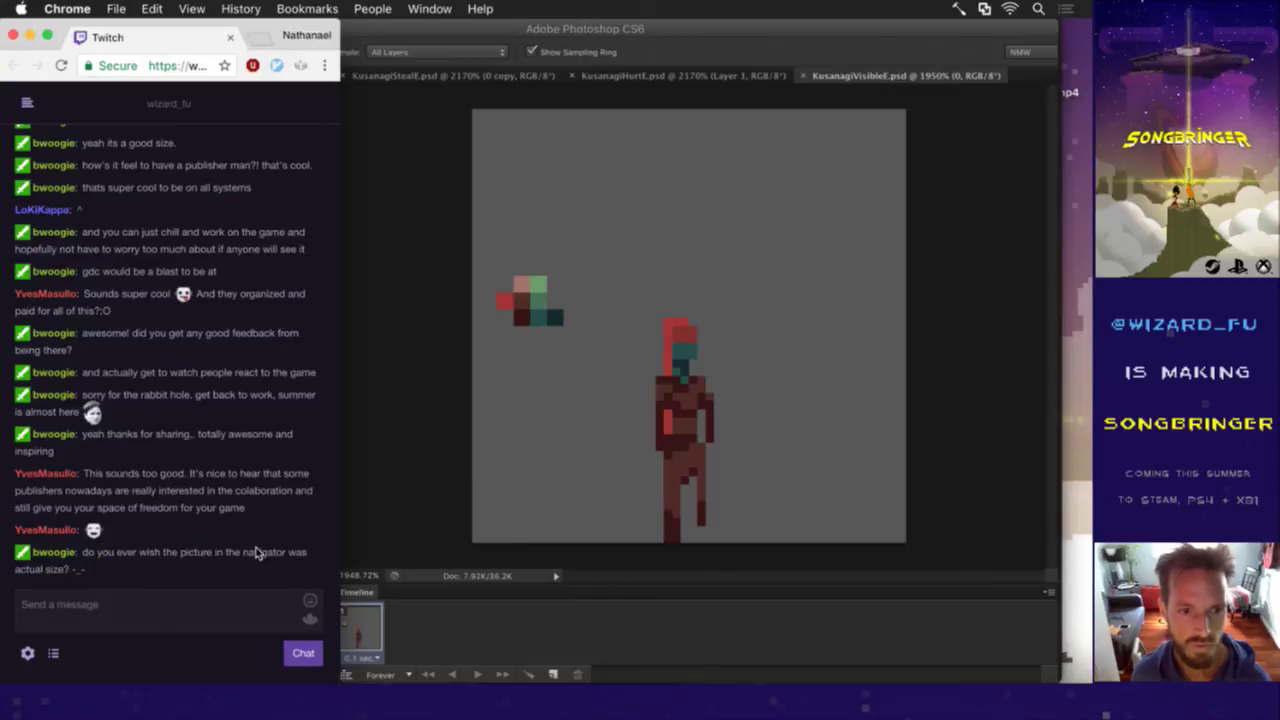
pyautogui.click(406, 405)
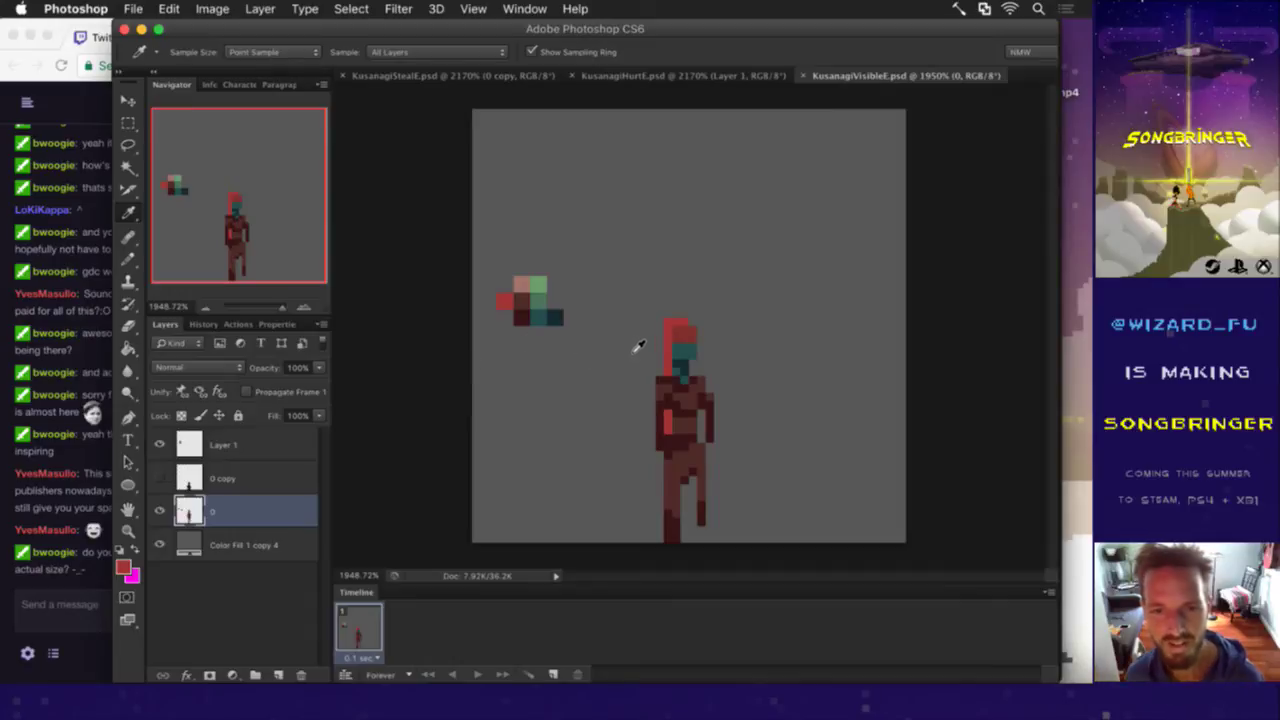
# Step: Darken the foreground red to 40% brightness (651f1f) and paint a swatch of it below the bright red one at 100% pencil opacity
pyautogui.press('b')
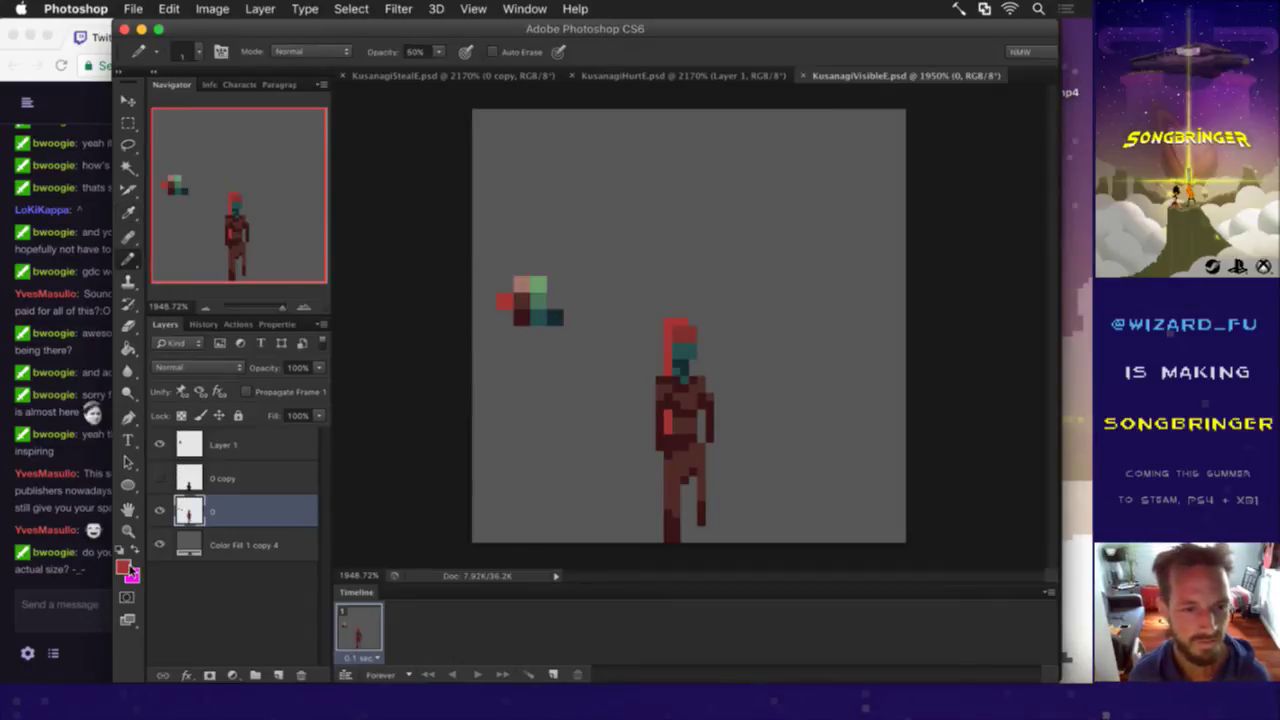
pyautogui.click(127, 570)
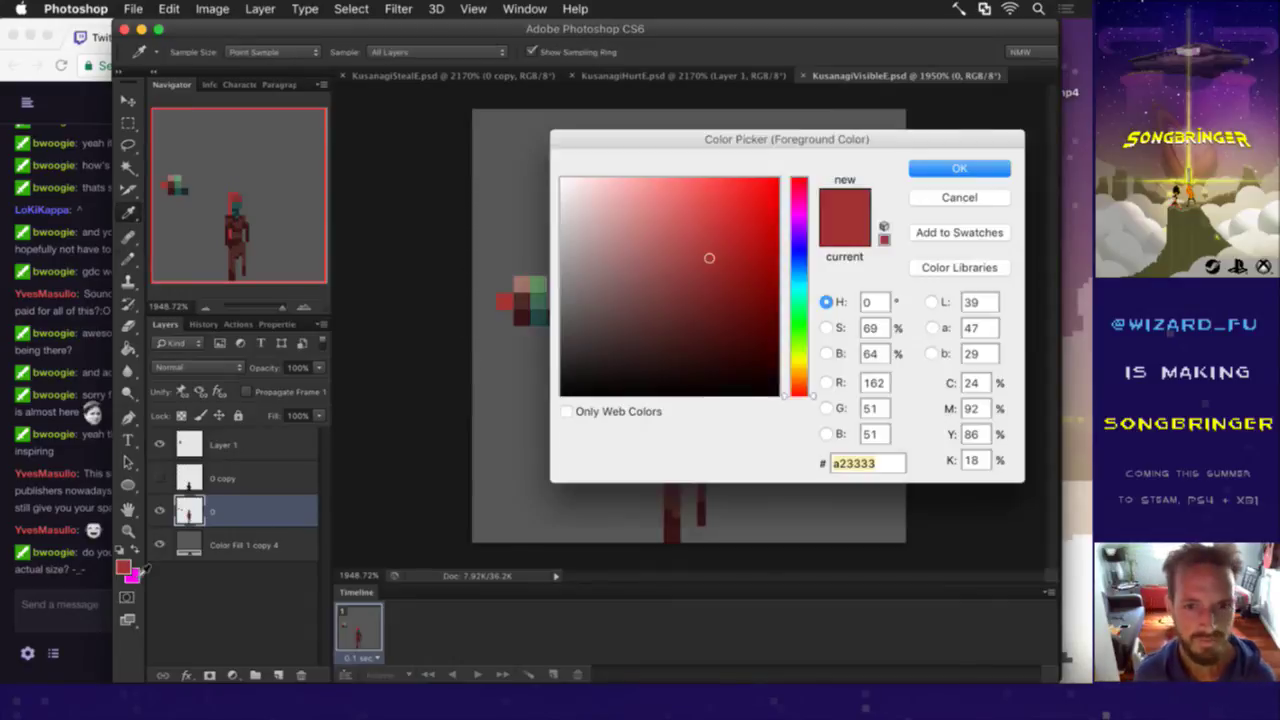
pyautogui.click(712, 323)
pyautogui.moveTo(712, 323); pyautogui.dragTo(711, 309)
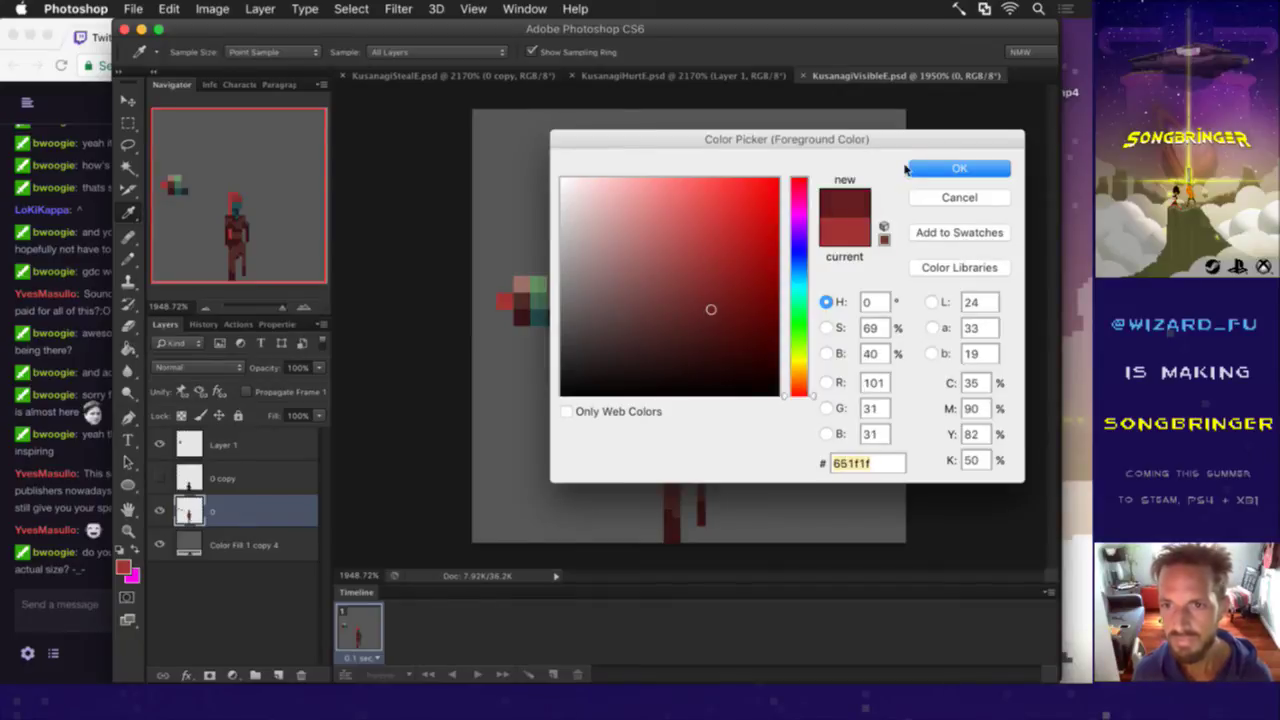
pyautogui.click(921, 169)
pyautogui.press('0')
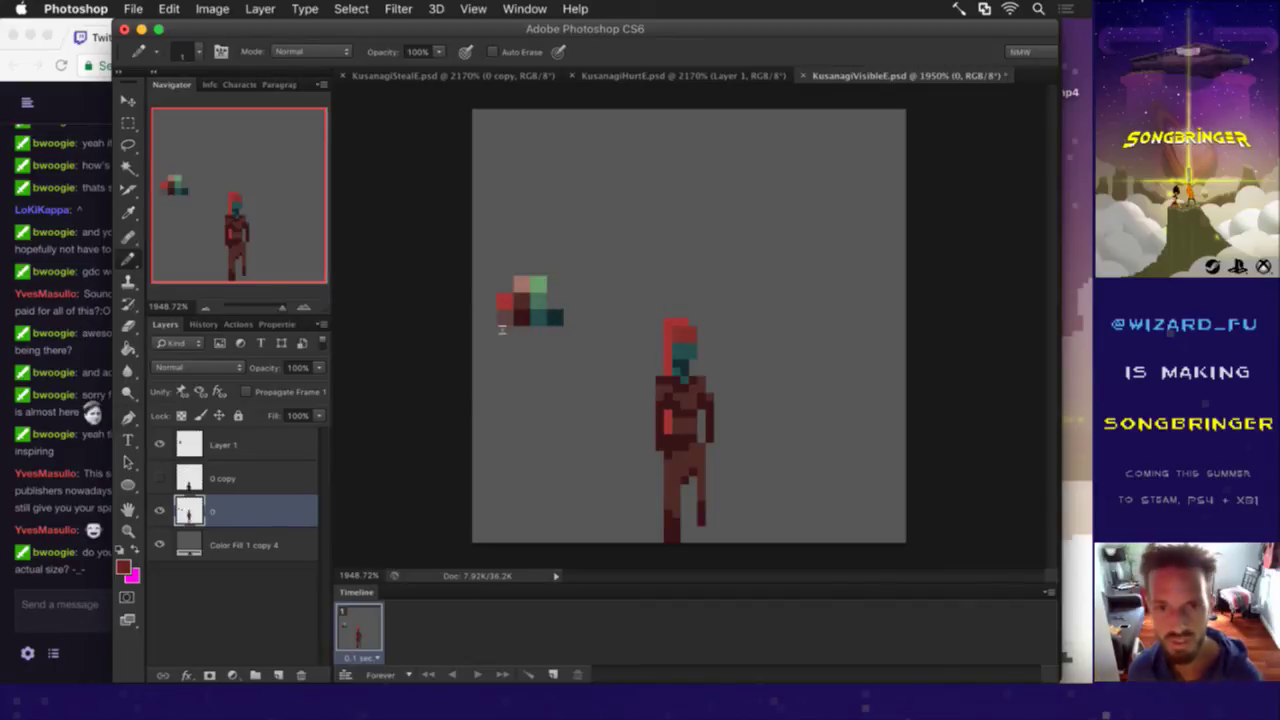
pyautogui.click(504, 317)
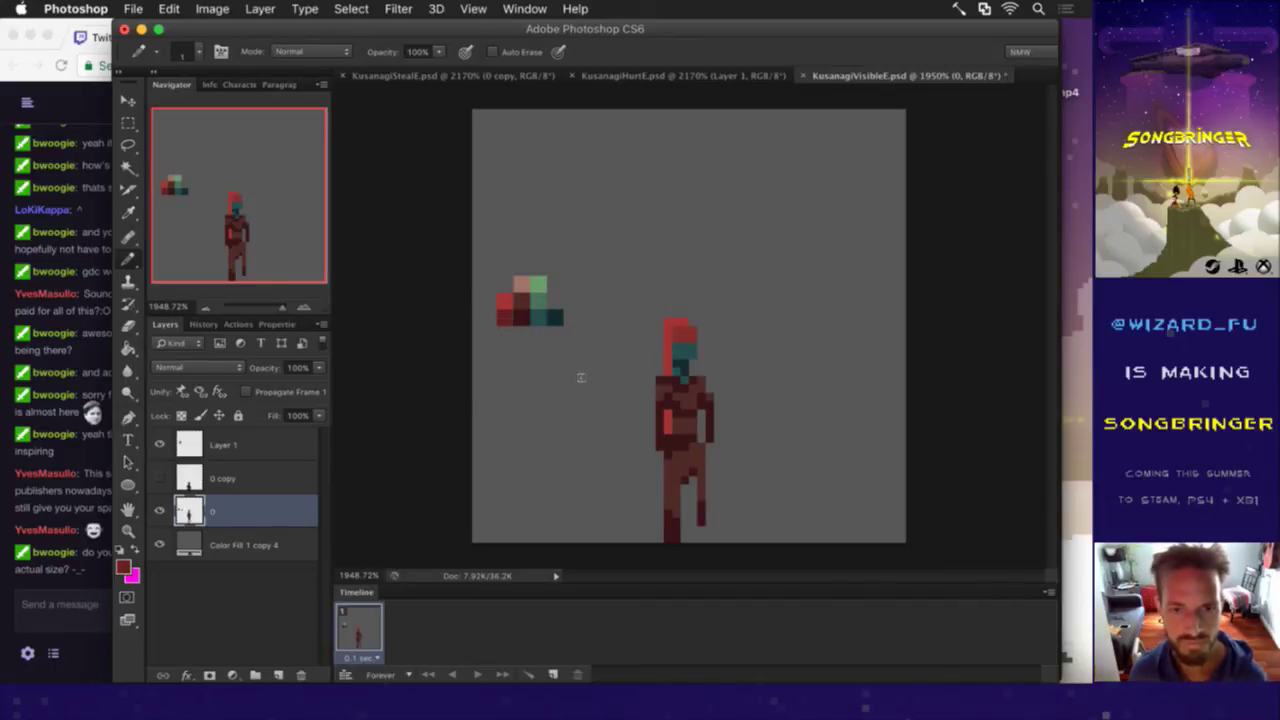
# Step: Shade the inner side of the figure's hood dark red and extend its back edge with the hood's bright red, erasing stray pixels
pyautogui.moveTo(668, 346); pyautogui.dragTo(668, 364)
pyautogui.keyDown('alt'); pyautogui.click(673, 326); pyautogui.keyUp('alt')
pyautogui.click(661, 353)
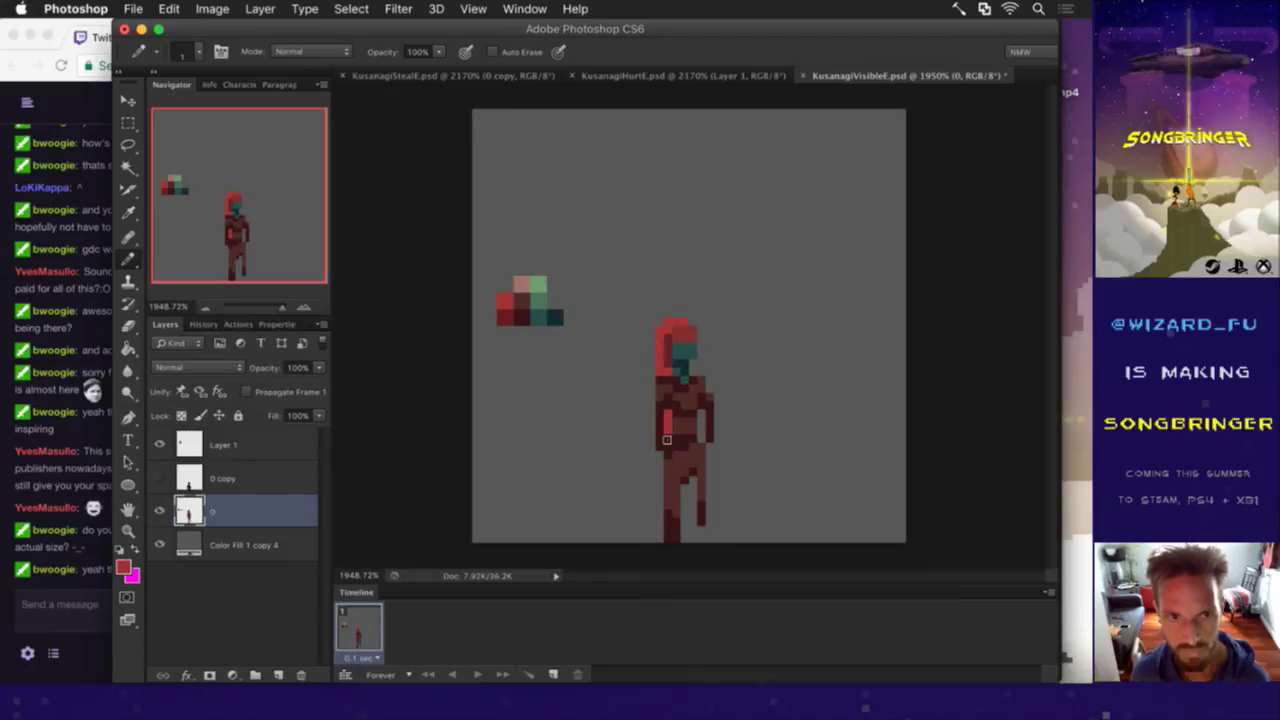
pyautogui.press('e')
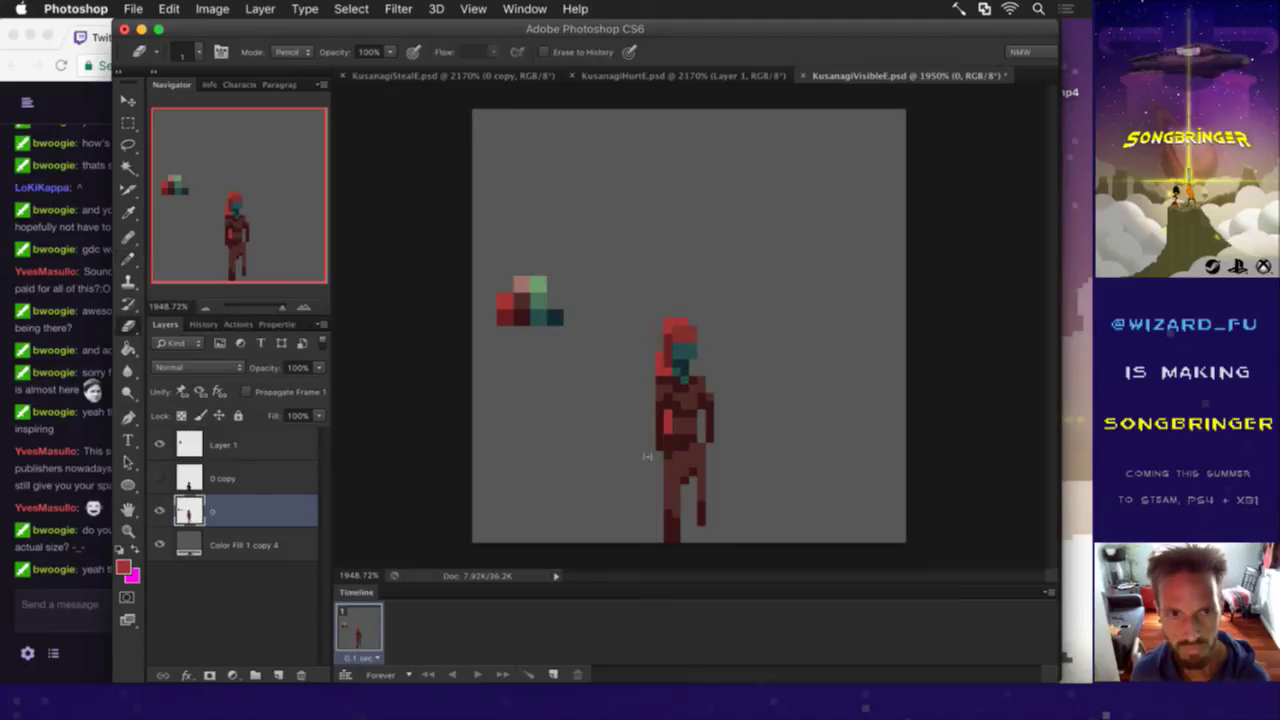
pyautogui.press('b')
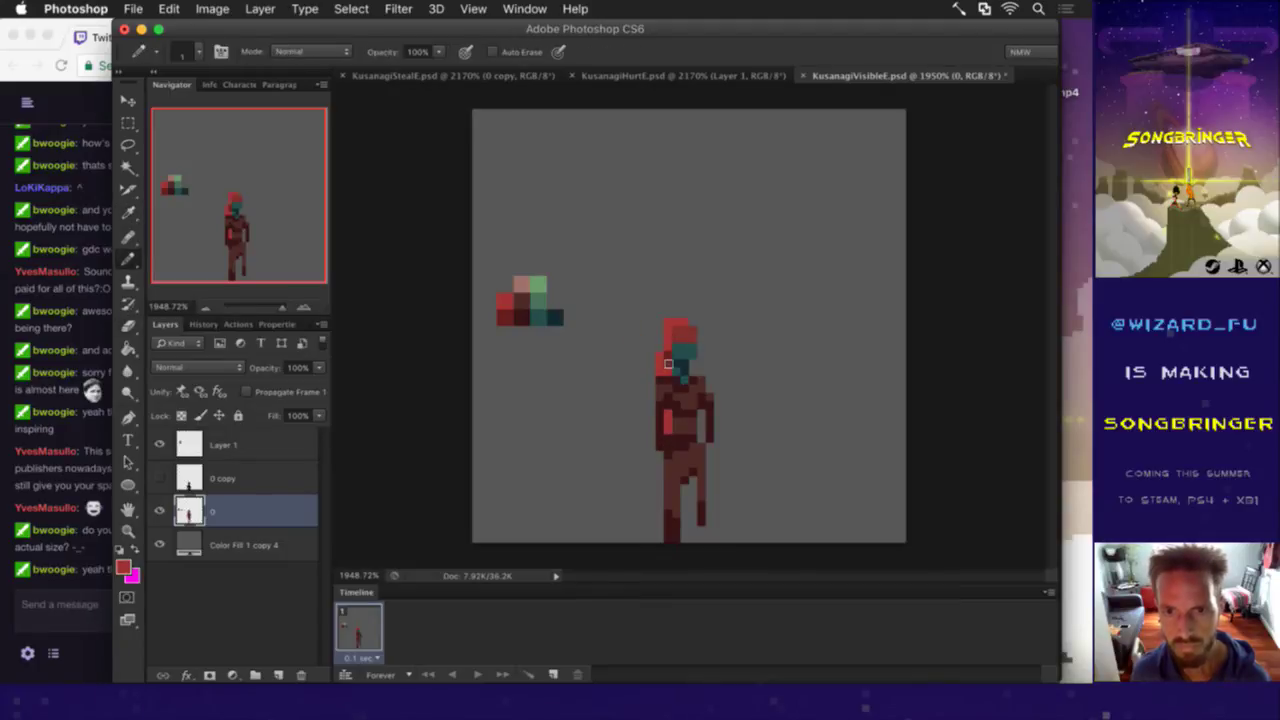
pyautogui.keyDown('alt'); pyautogui.click(667, 385); pyautogui.keyUp('alt')
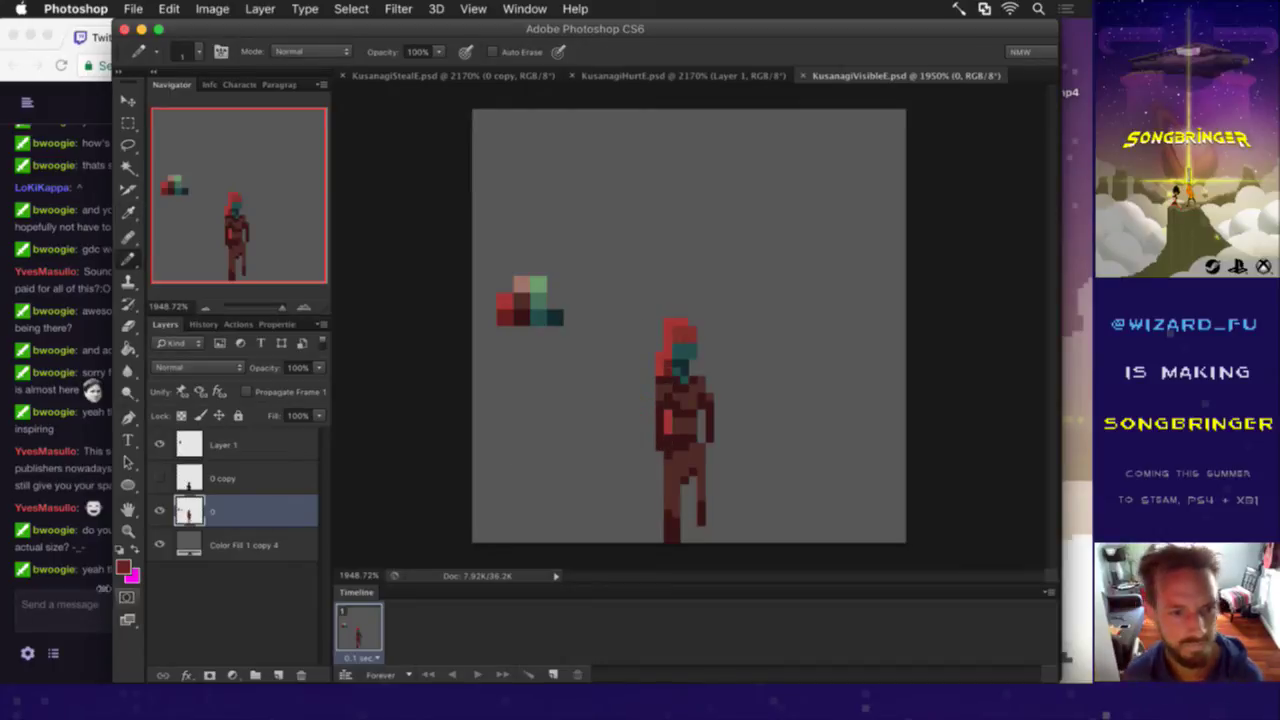
pyautogui.click(102, 590)
pyautogui.click(366, 477)
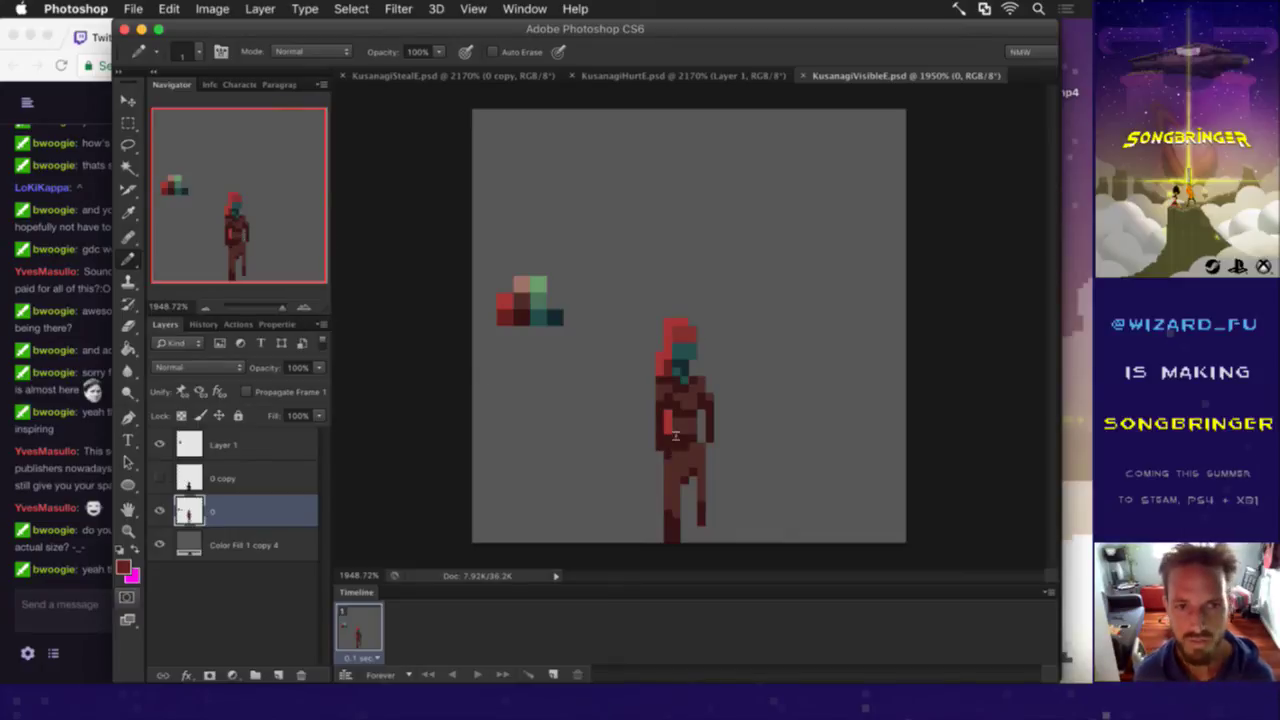
pyautogui.moveTo(821, 210)
pyautogui.mouseDown()
pyautogui.moveTo(822, 280)
pyautogui.moveTo(775, 186)
pyautogui.mouseUp()
pyautogui.moveTo(682, 203); pyautogui.dragTo(728, 248)
pyautogui.moveTo(842, 325); pyautogui.dragTo(843, 302)
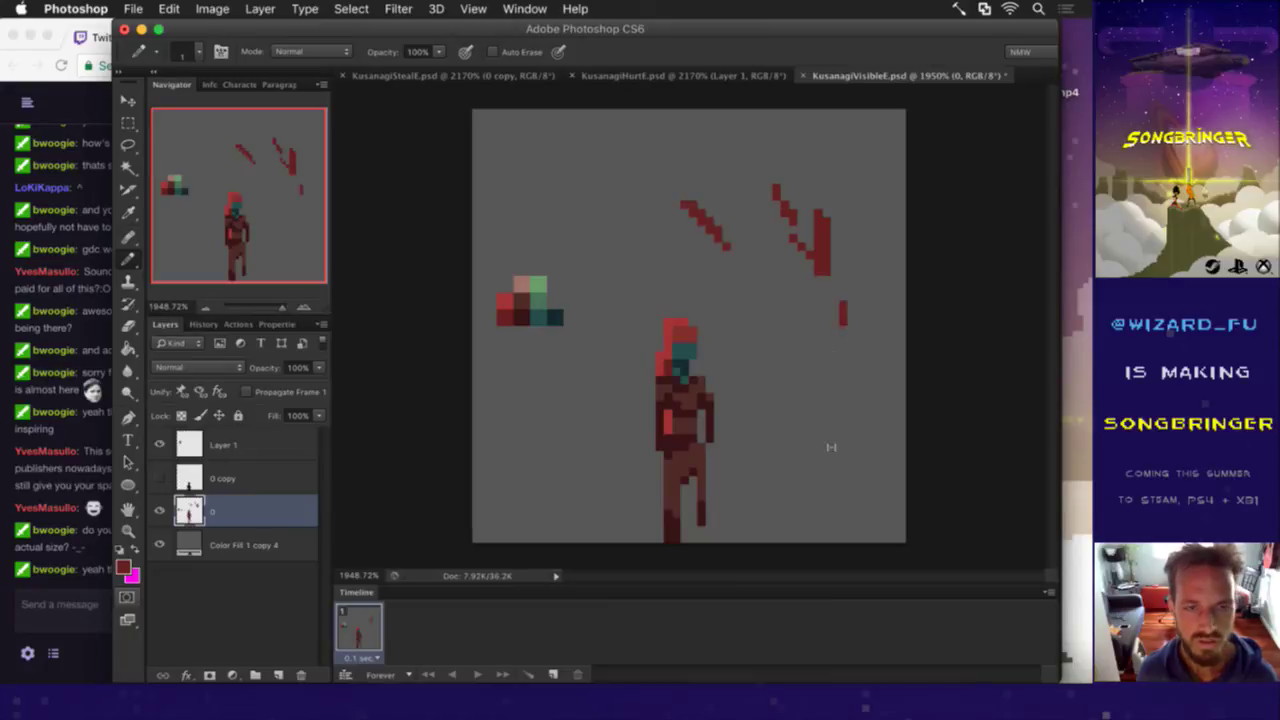
pyautogui.press('super+alt+z')
pyautogui.press('super+alt+z')
pyautogui.press('super+alt+z')
pyautogui.press('super+alt+z')
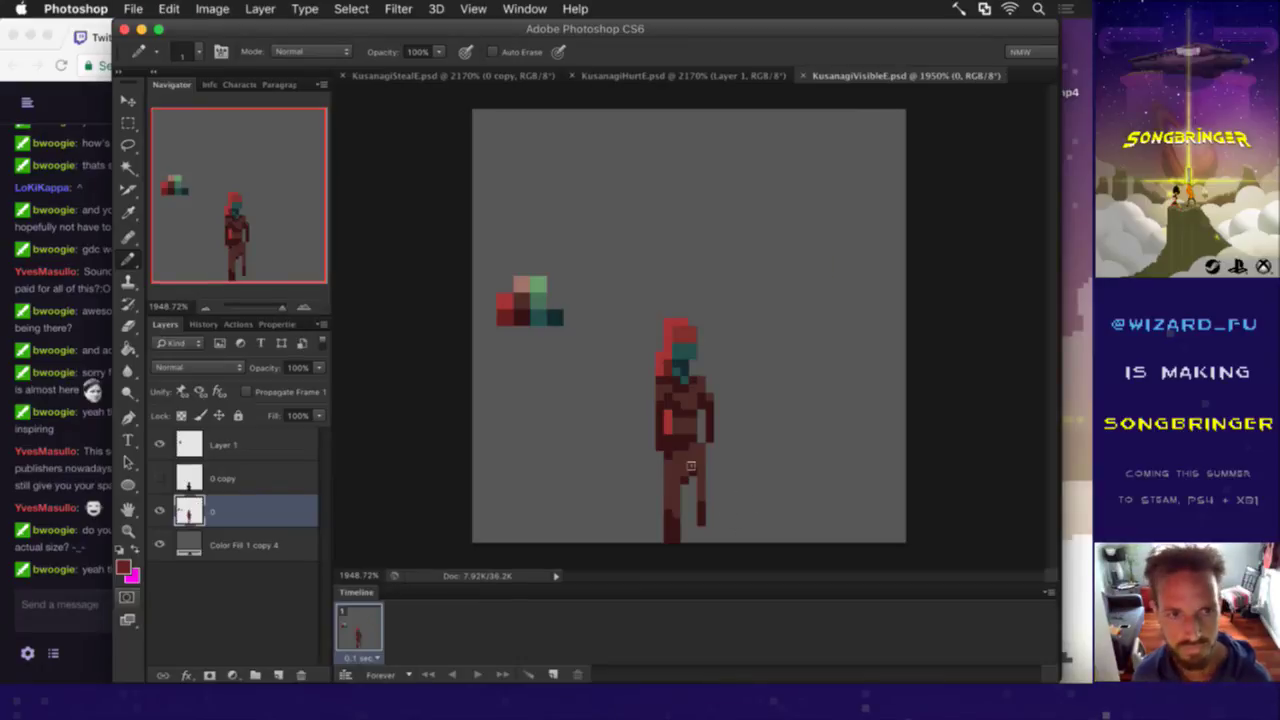
# Step: Sample the darkest teal swatch and paint the eyes and a shading pixel on the figure's face
pyautogui.keyDown('alt'); pyautogui.click(562, 320); pyautogui.keyUp('alt')
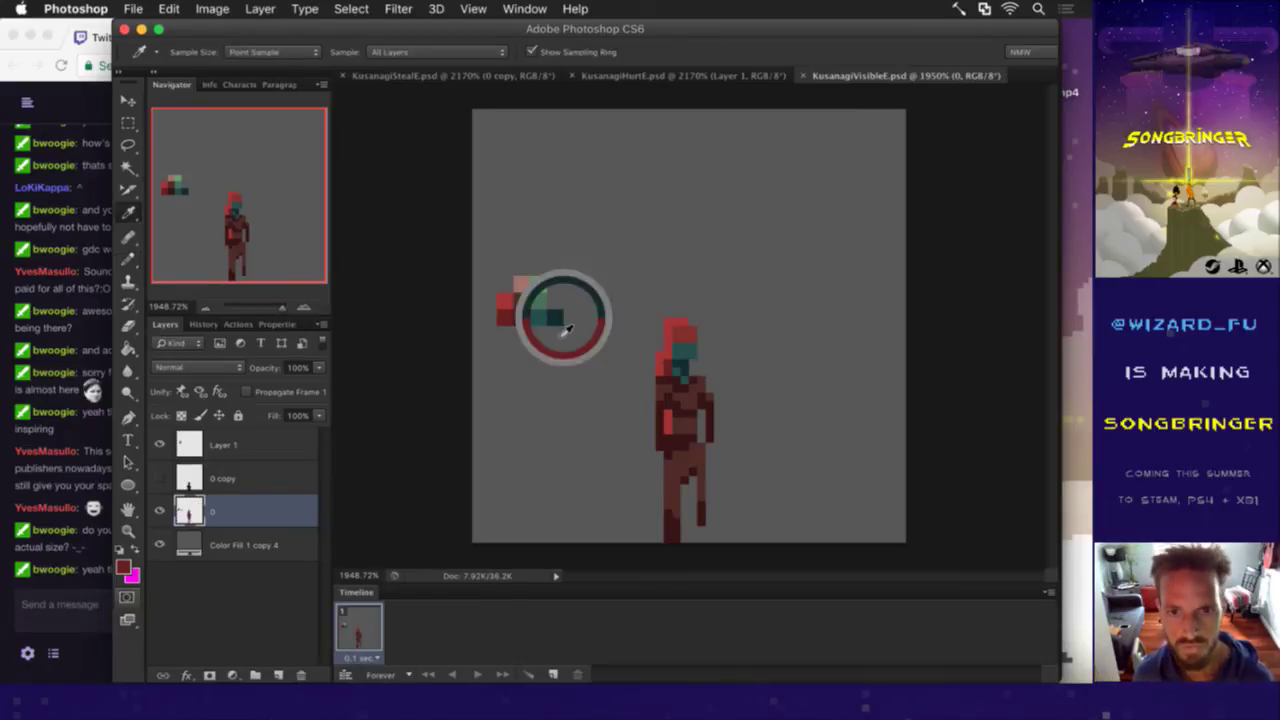
pyautogui.click(685, 371)
pyautogui.click(676, 347)
pyautogui.click(693, 347)
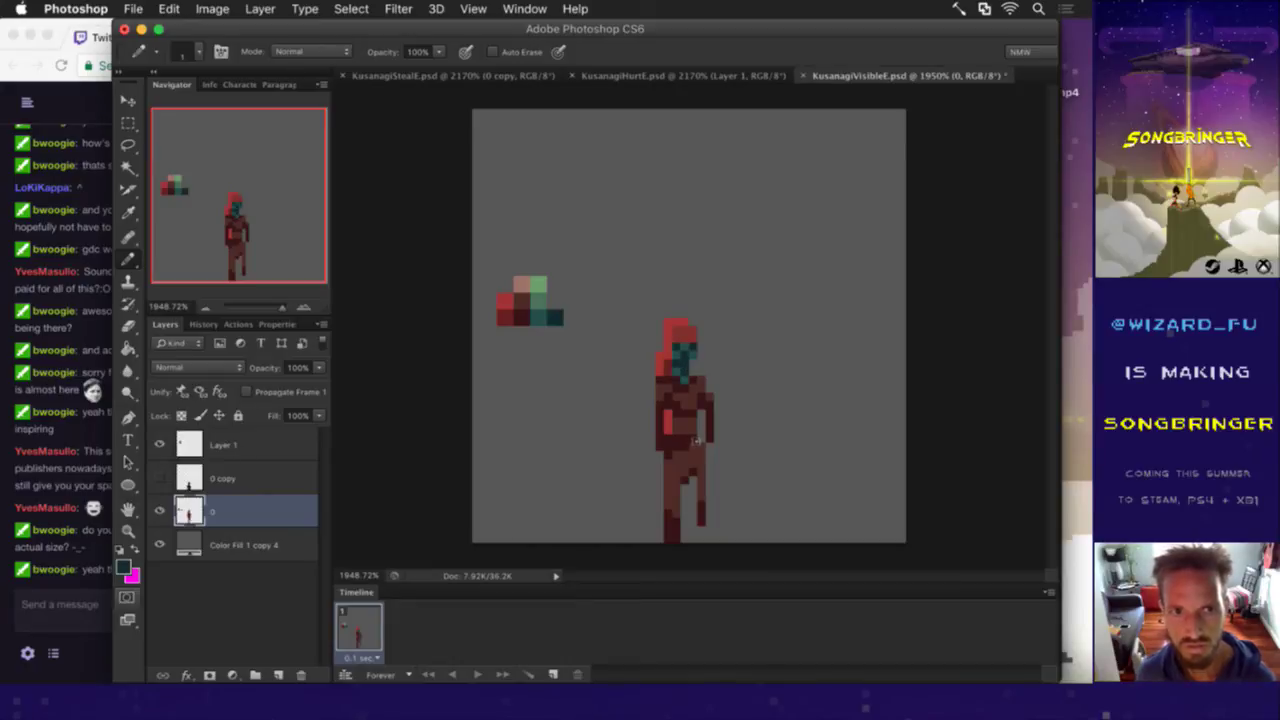
# Step: Paint both of the figure's arms with the teal swatch and shade them with darkest teal pixels
pyautogui.keyDown('alt'); pyautogui.click(537, 314); pyautogui.keyUp('alt')
pyautogui.moveTo(660, 401); pyautogui.dragTo(660, 462)
pyautogui.moveTo(710, 406); pyautogui.dragTo(709, 440)
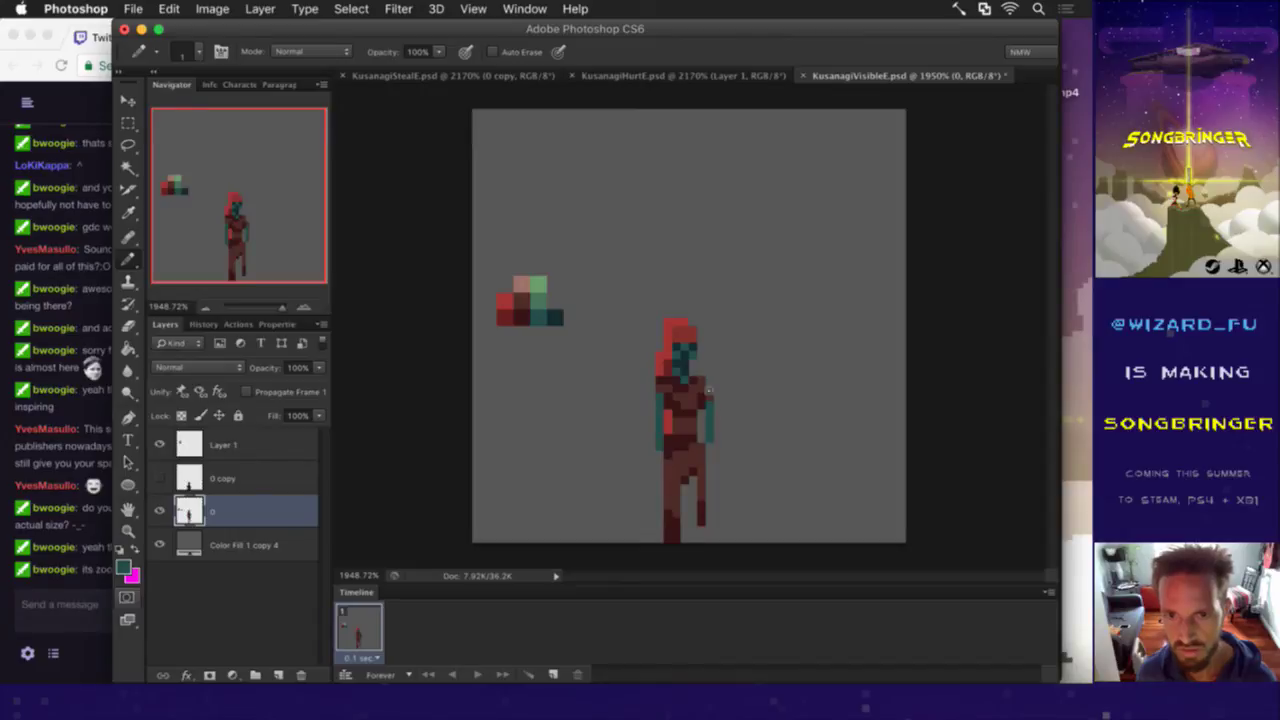
pyautogui.keyDown('alt'); pyautogui.click(554, 319); pyautogui.keyUp('alt')
pyautogui.press('b')
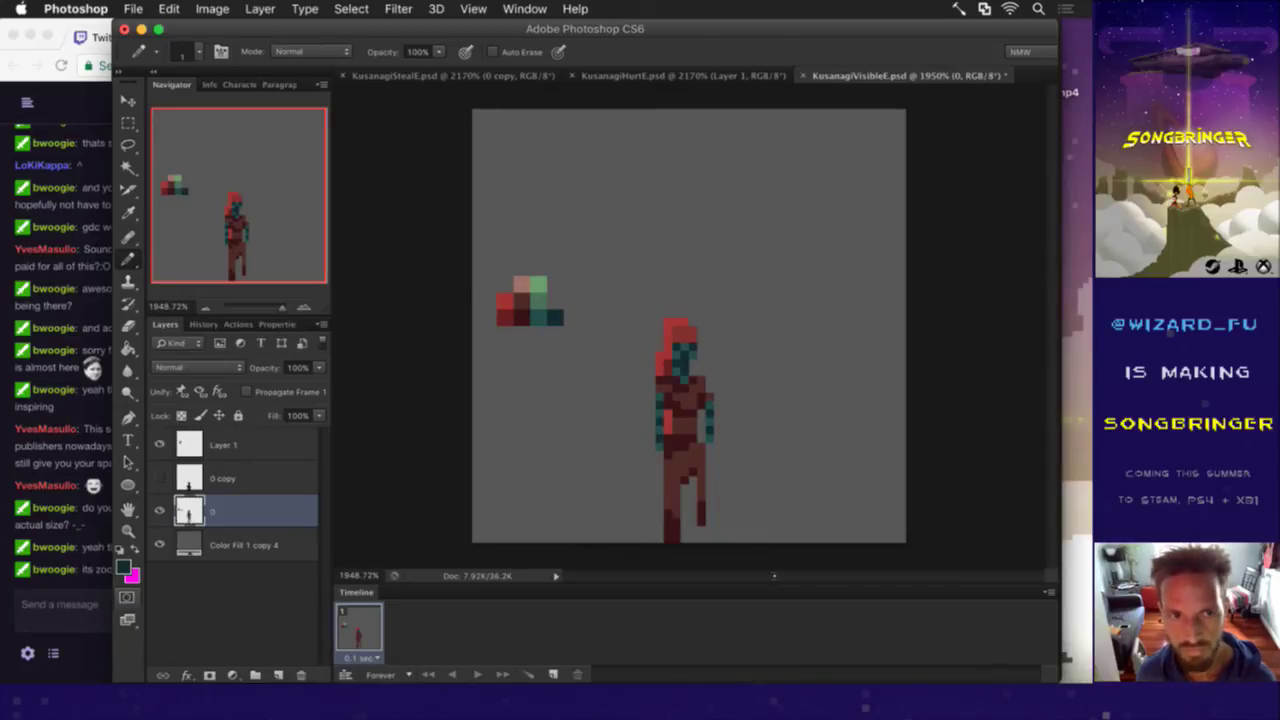
# Step: Sample the legs' brownish red and widen the figure's garment outward at the hip on the hood's trailing side
pyautogui.click(94, 572)
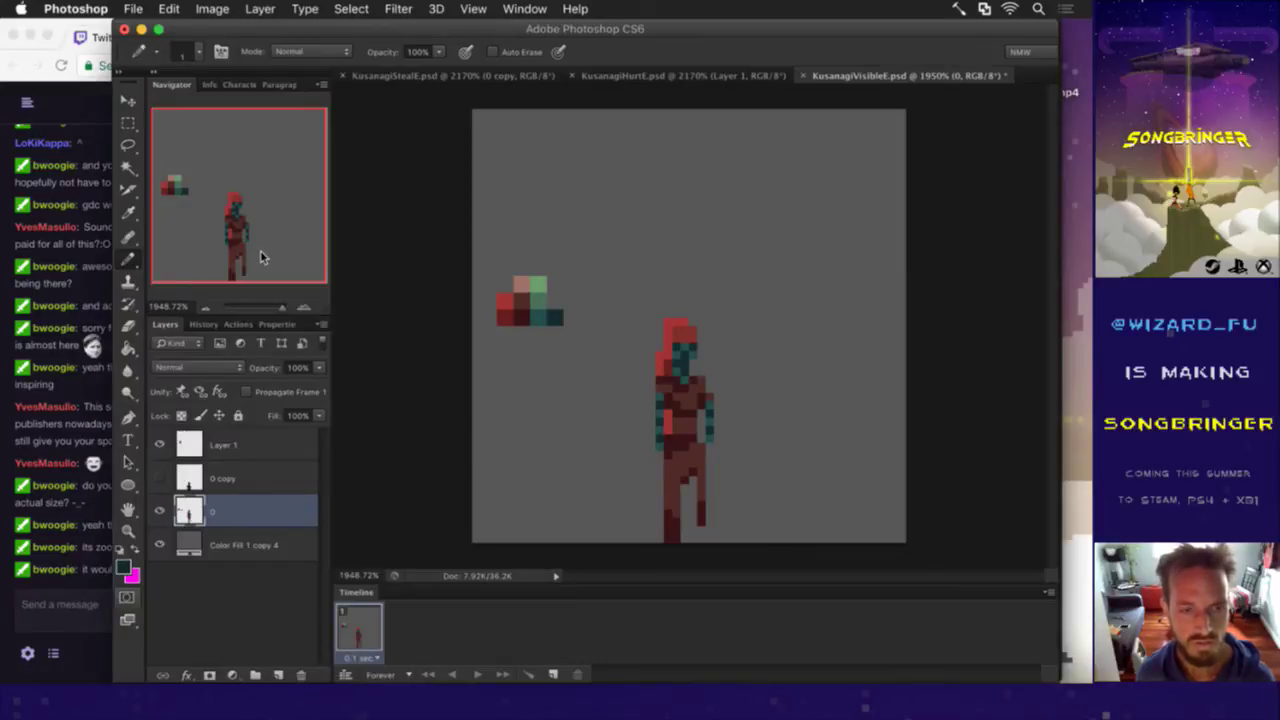
pyautogui.moveTo(285, 307)
pyautogui.mouseDown()
pyautogui.moveTo(268, 308)
pyautogui.moveTo(284, 311)
pyautogui.mouseUp()
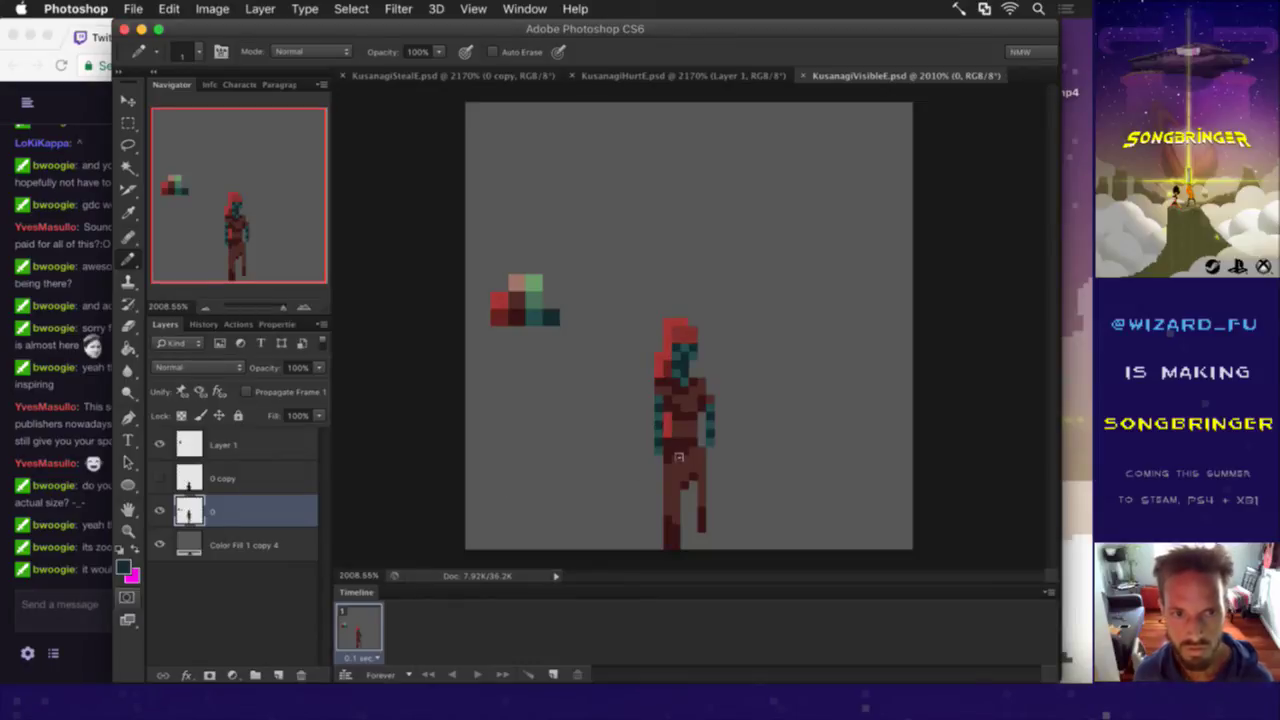
pyautogui.keyDown('alt'); pyautogui.click(686, 490); pyautogui.keyUp('alt')
pyautogui.click(656, 495)
pyautogui.press('e')
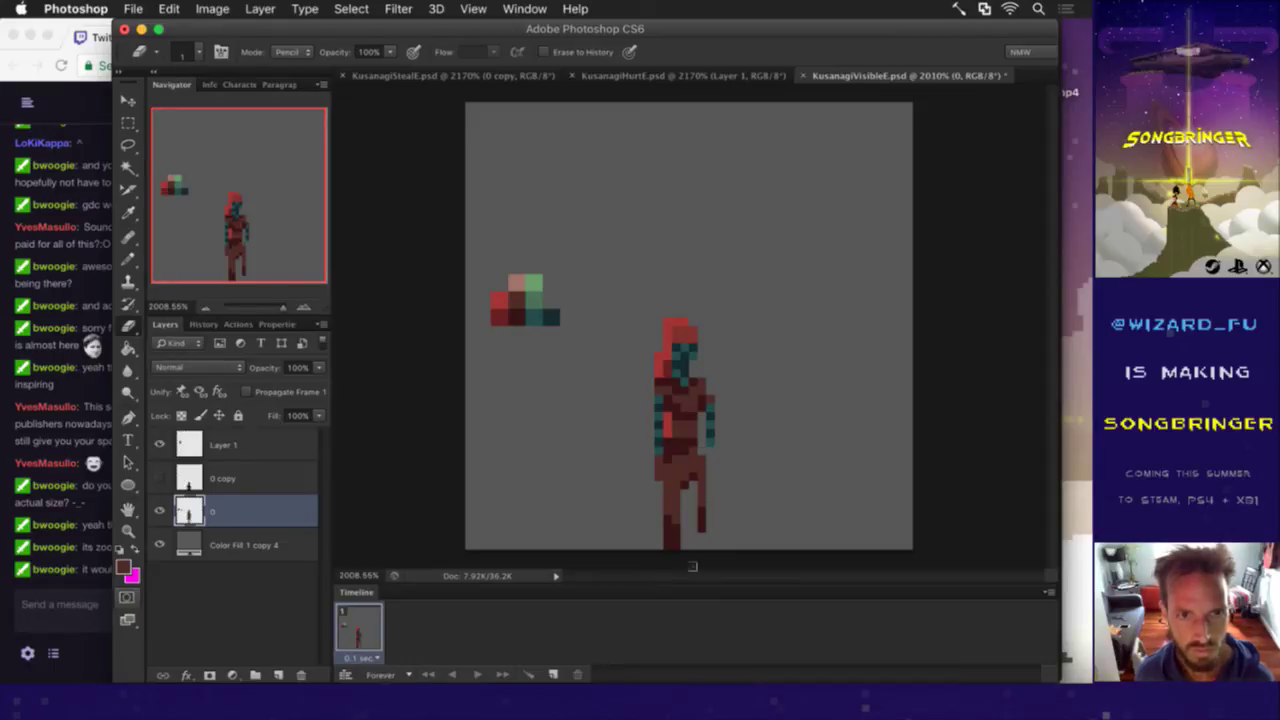
pyautogui.press('b')
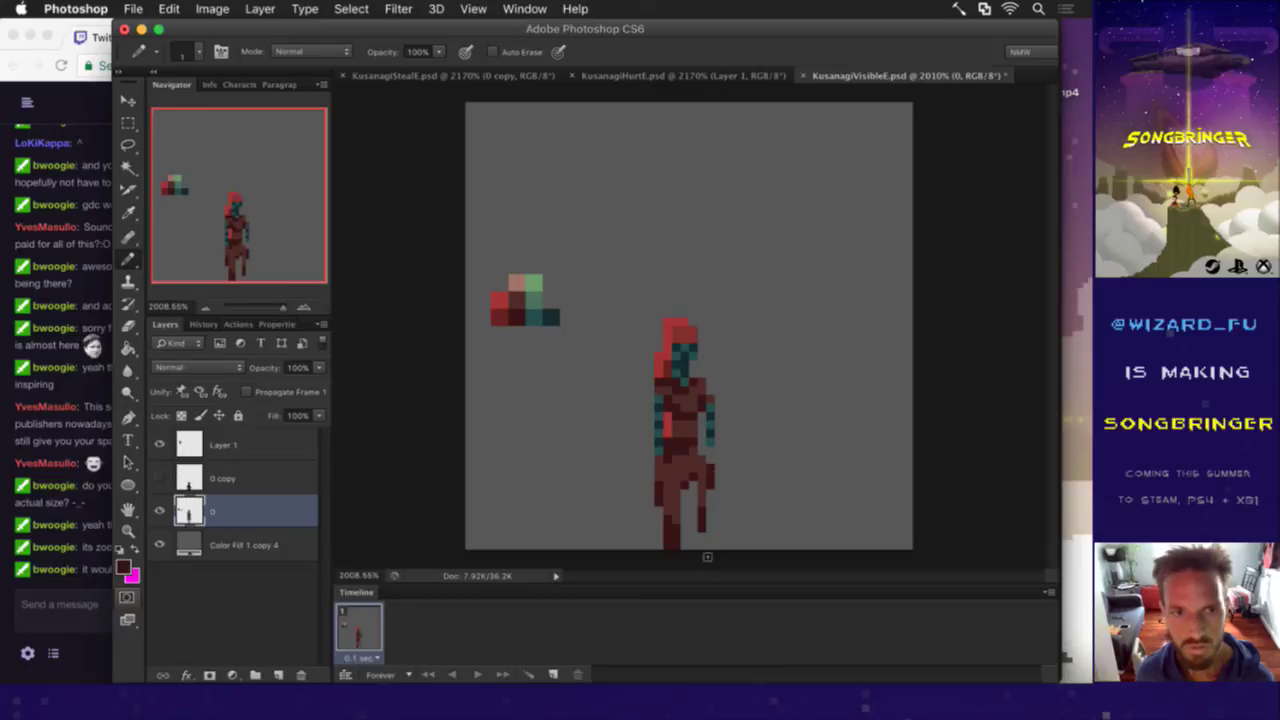
pyautogui.press('e')
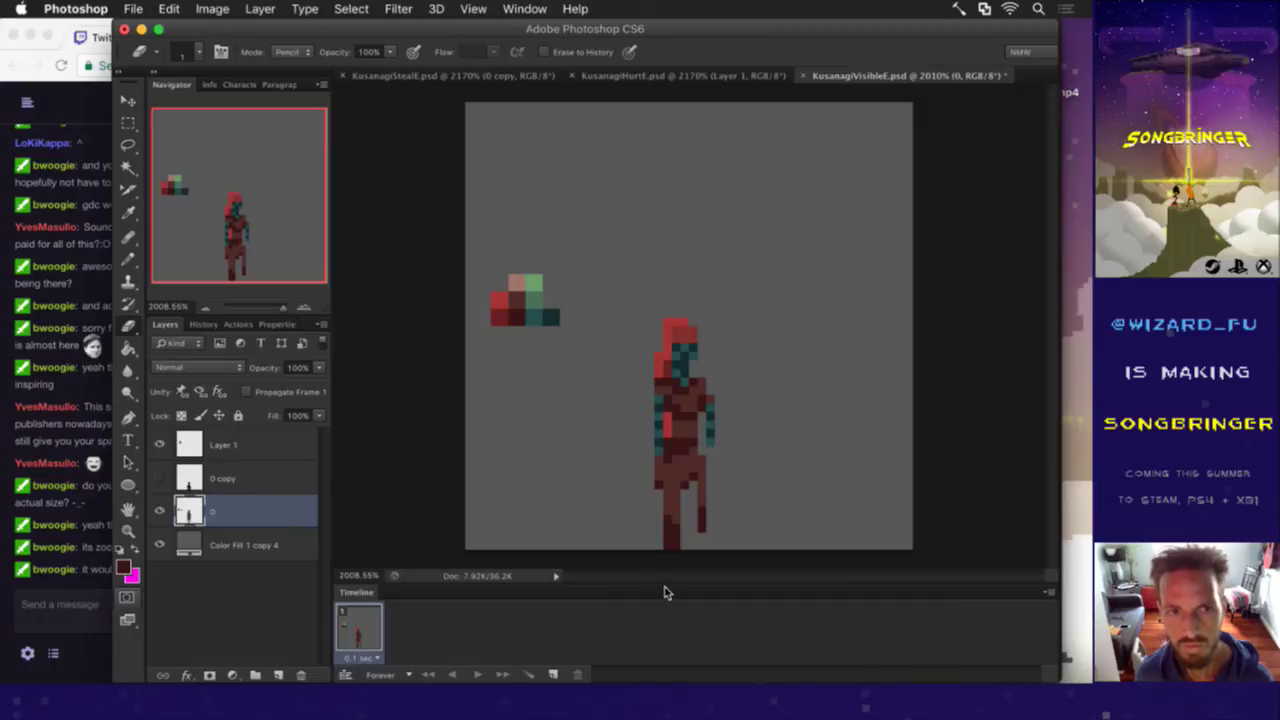
pyautogui.press('b')
pyautogui.moveTo(650, 466); pyautogui.dragTo(650, 486)
pyautogui.press('e')
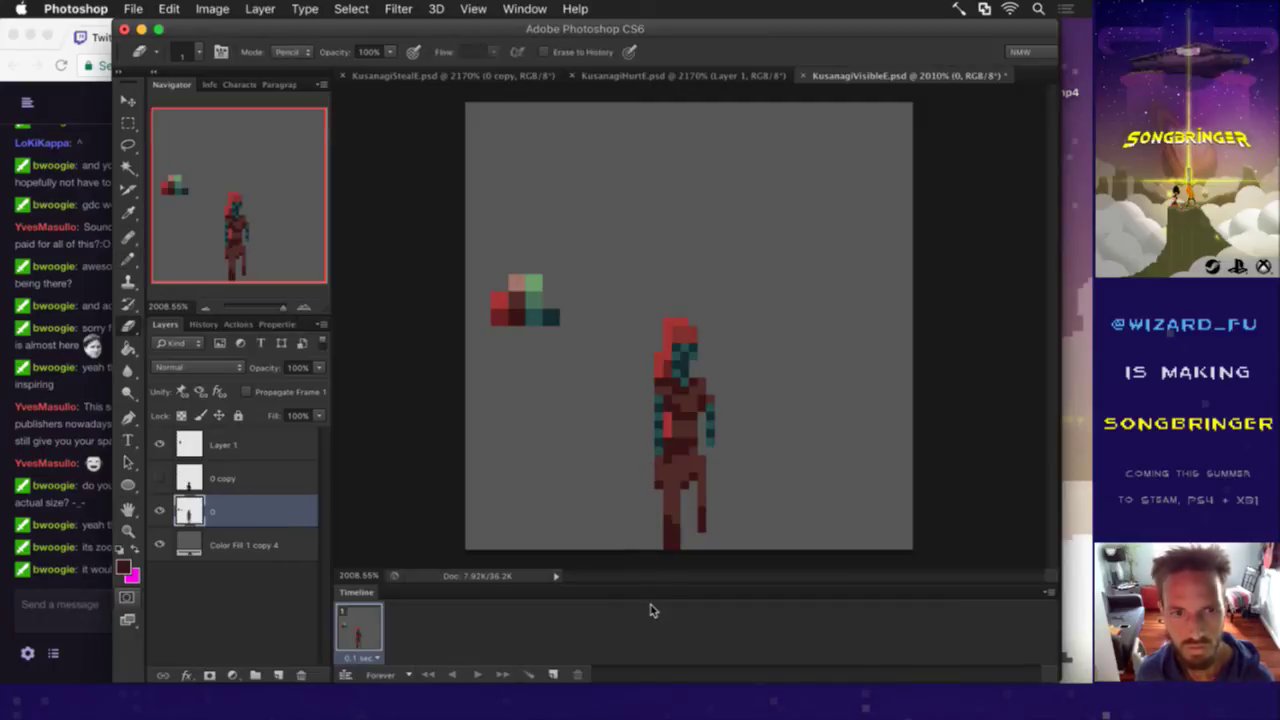
# Step: Shade the widened hip edge dark red and trim the leg below it into a narrower, tapered shape
pyautogui.press('b')
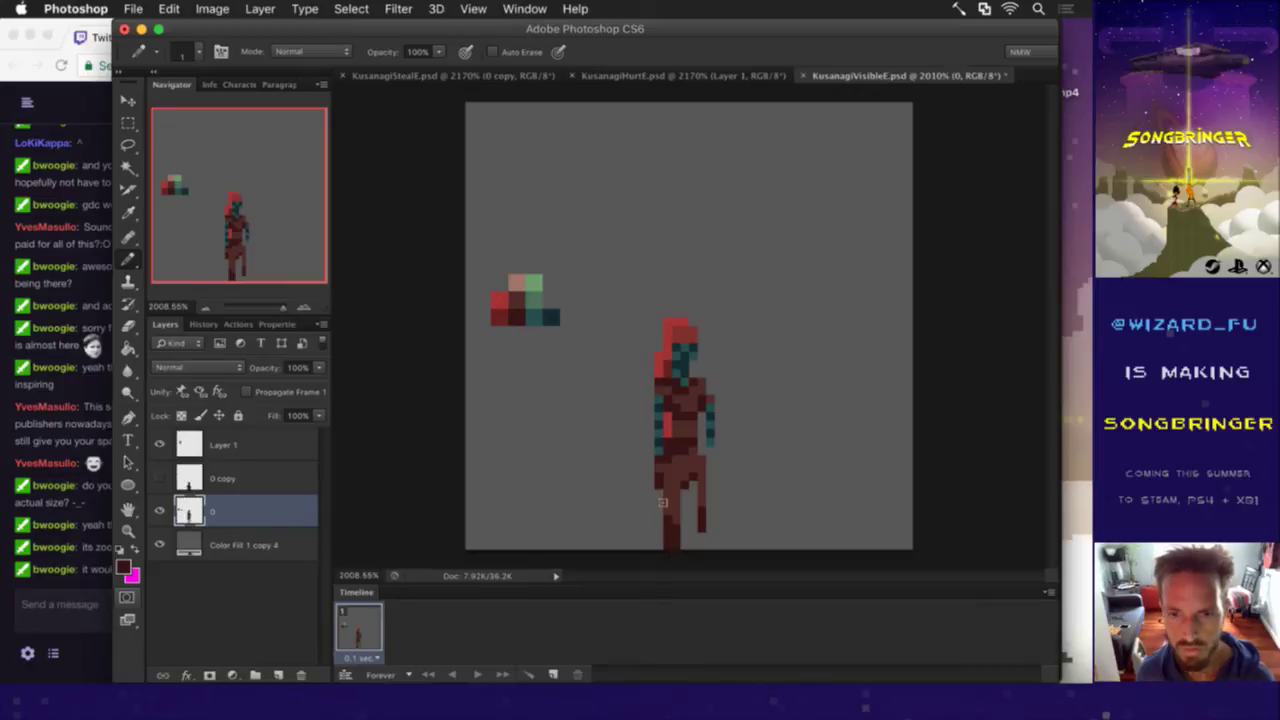
pyautogui.press('e')
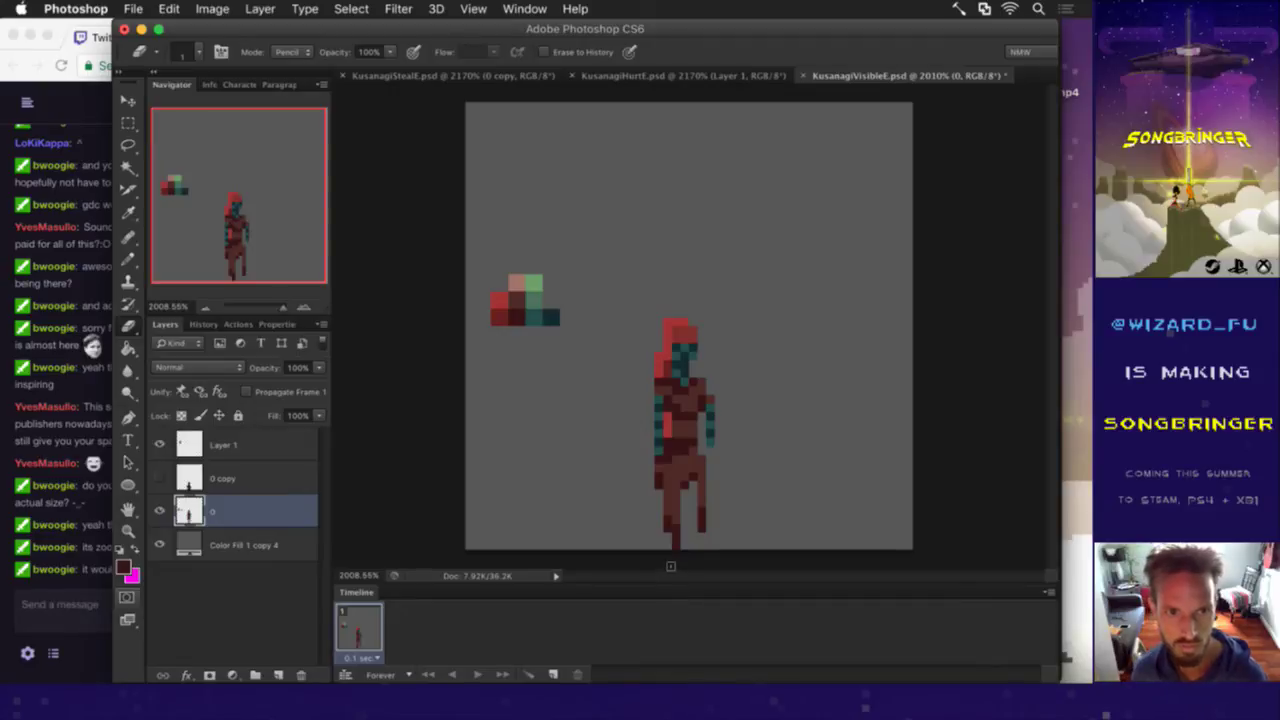
pyautogui.press('i')
pyautogui.click(673, 530)
pyautogui.press('b')
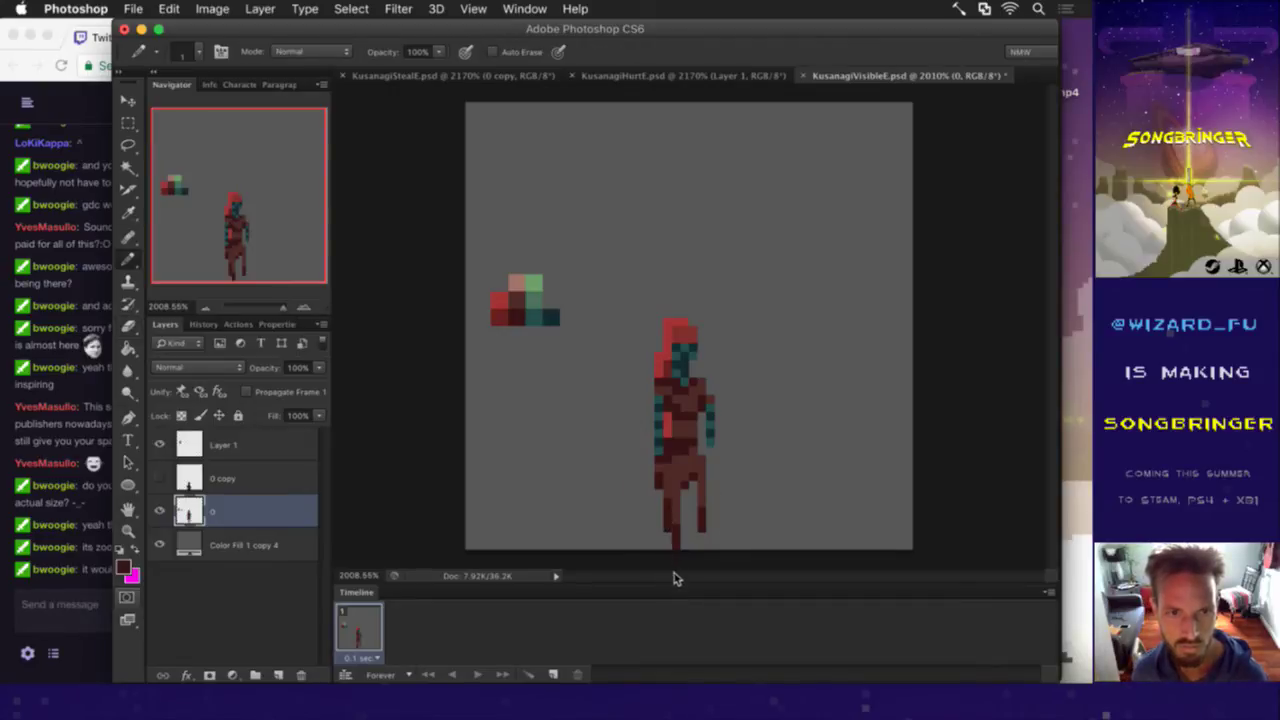
pyautogui.keyDown('alt'); pyautogui.click(678, 524); pyautogui.keyUp('alt')
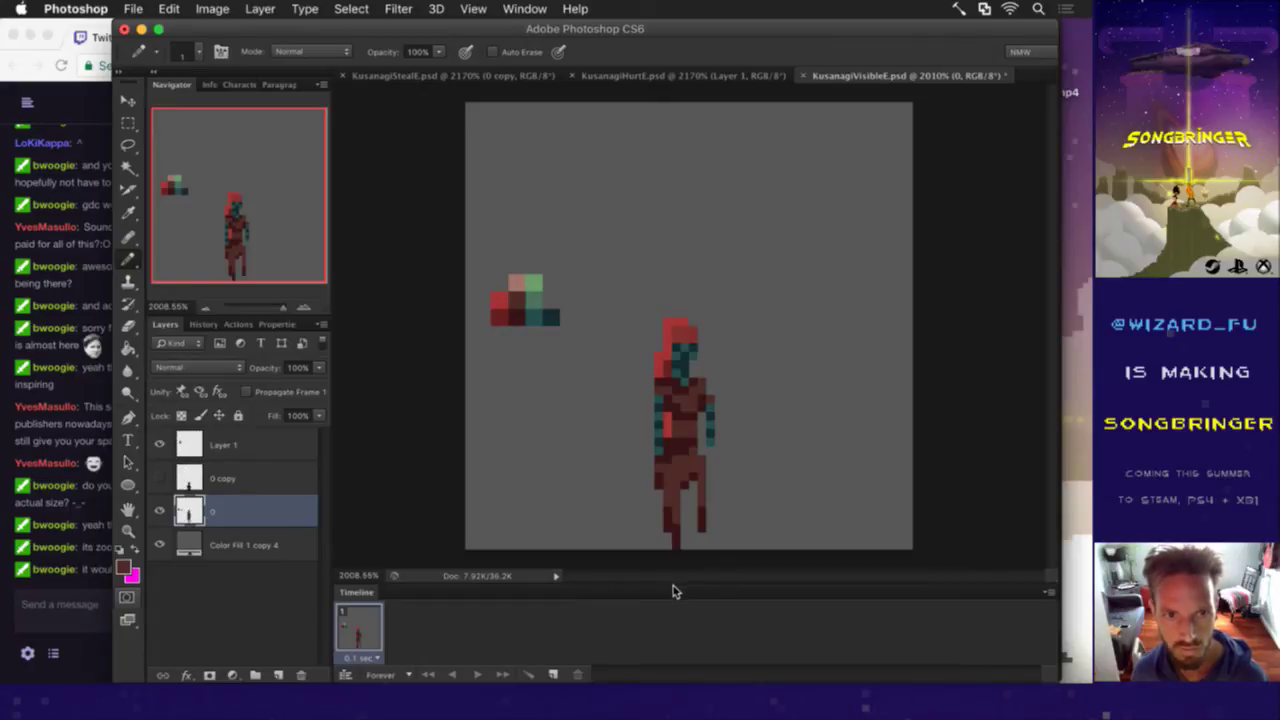
# Step: Select the teal arm on the hood's trailing side, move it one pixel away from the torso, deselect and save the file
pyautogui.press('m')
pyautogui.moveTo(640, 404); pyautogui.dragTo(654, 454)
pyautogui.press('v')
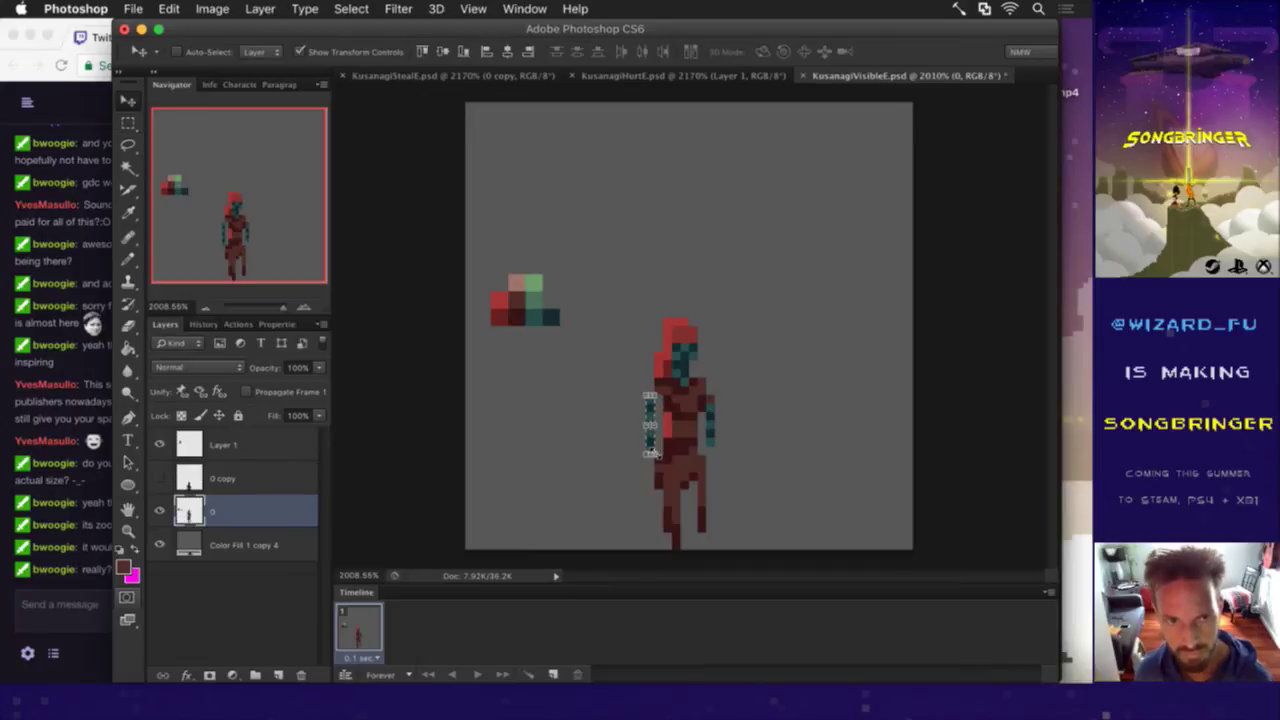
pyautogui.press('m')
pyautogui.click(811, 426)
pyautogui.press('super+s')
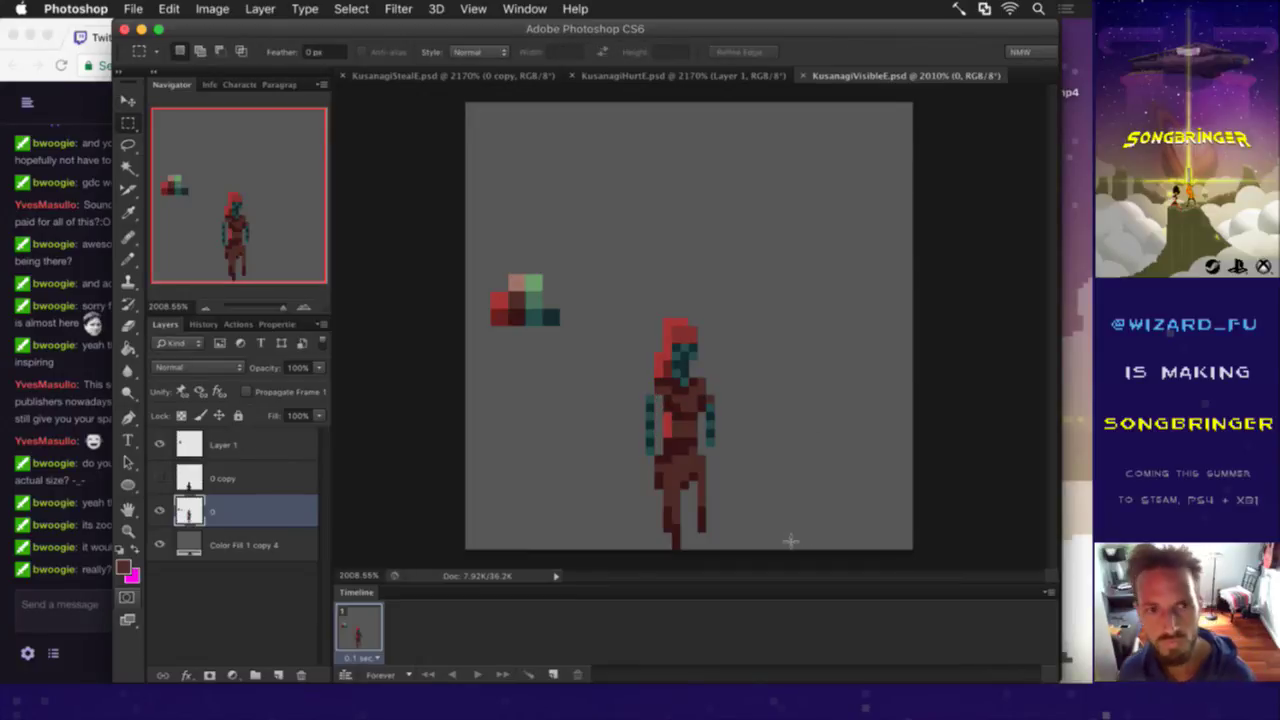
# Step: Sample the torso's reds and fill the gap between the moved arm and the torso with them
pyautogui.press('i')
pyautogui.click(675, 430)
pyautogui.click(661, 420)
pyautogui.keyDown('alt'); pyautogui.click(673, 383); pyautogui.keyUp('alt')
pyautogui.moveTo(660, 416); pyautogui.dragTo(659, 399)
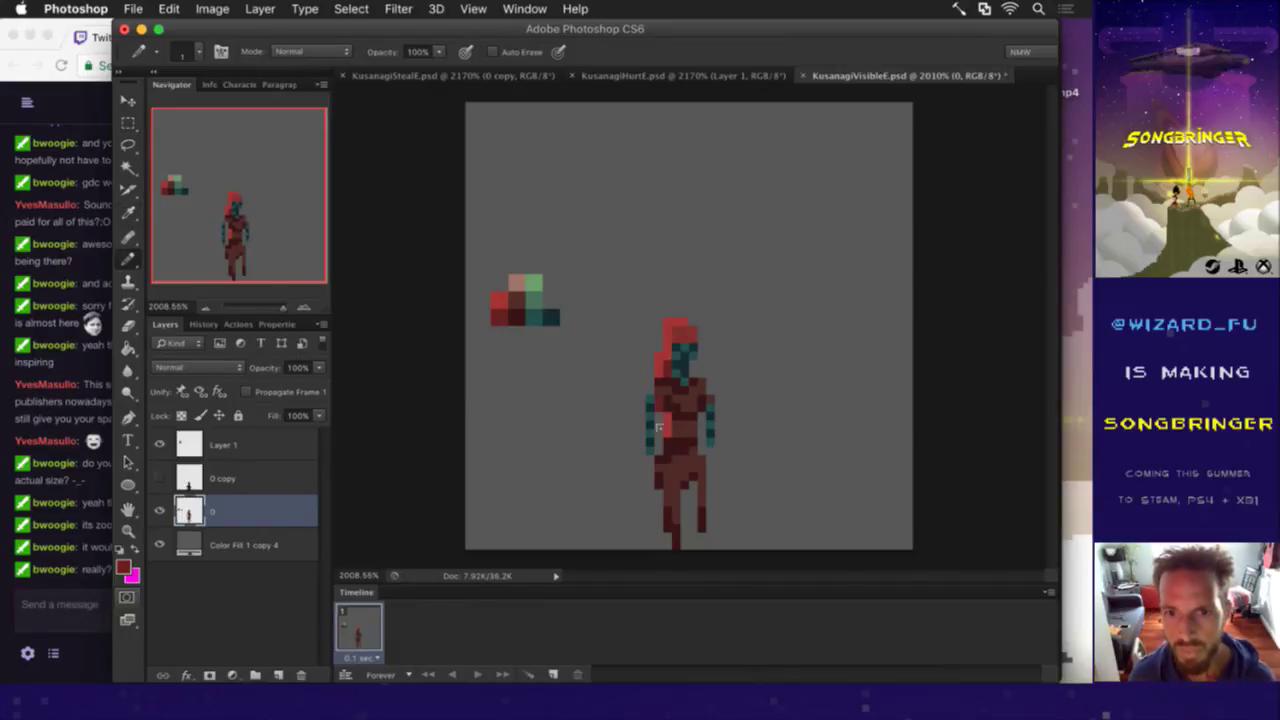
# Step: Read the newest Twitch chat message in Chrome and set the Photoshop document's zoom to 100%
pyautogui.click(96, 605)
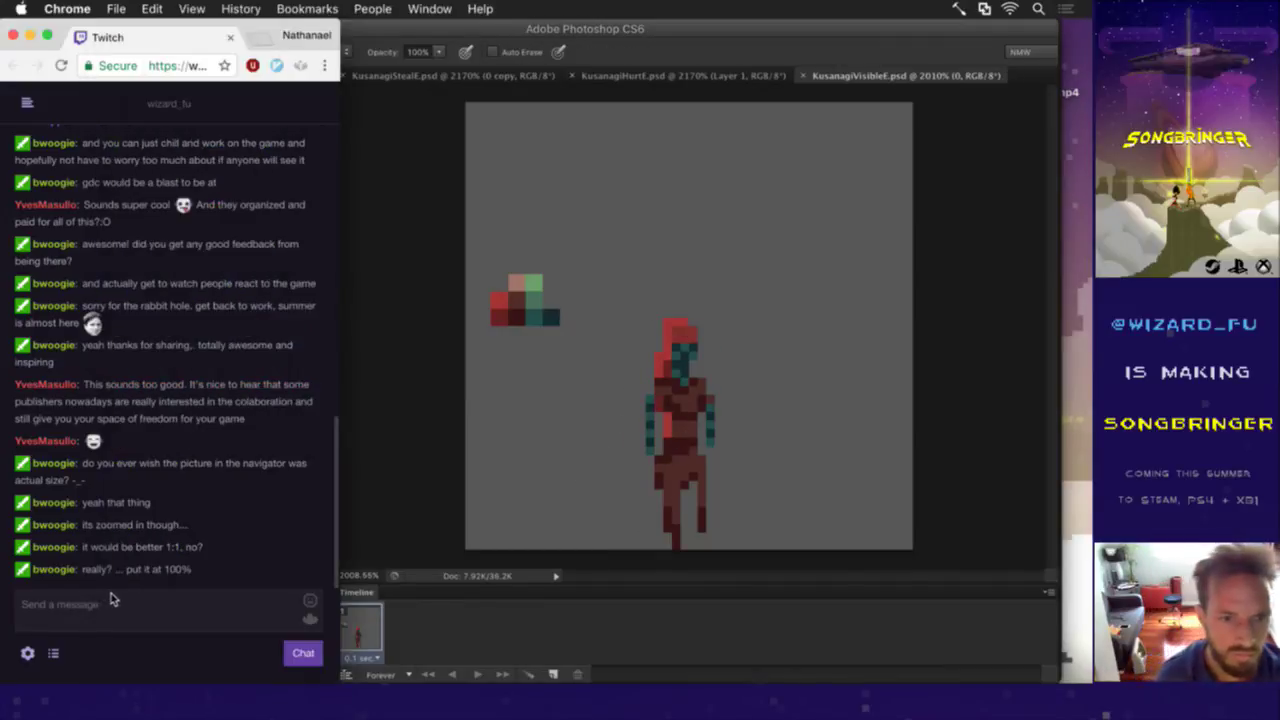
pyautogui.click(362, 516)
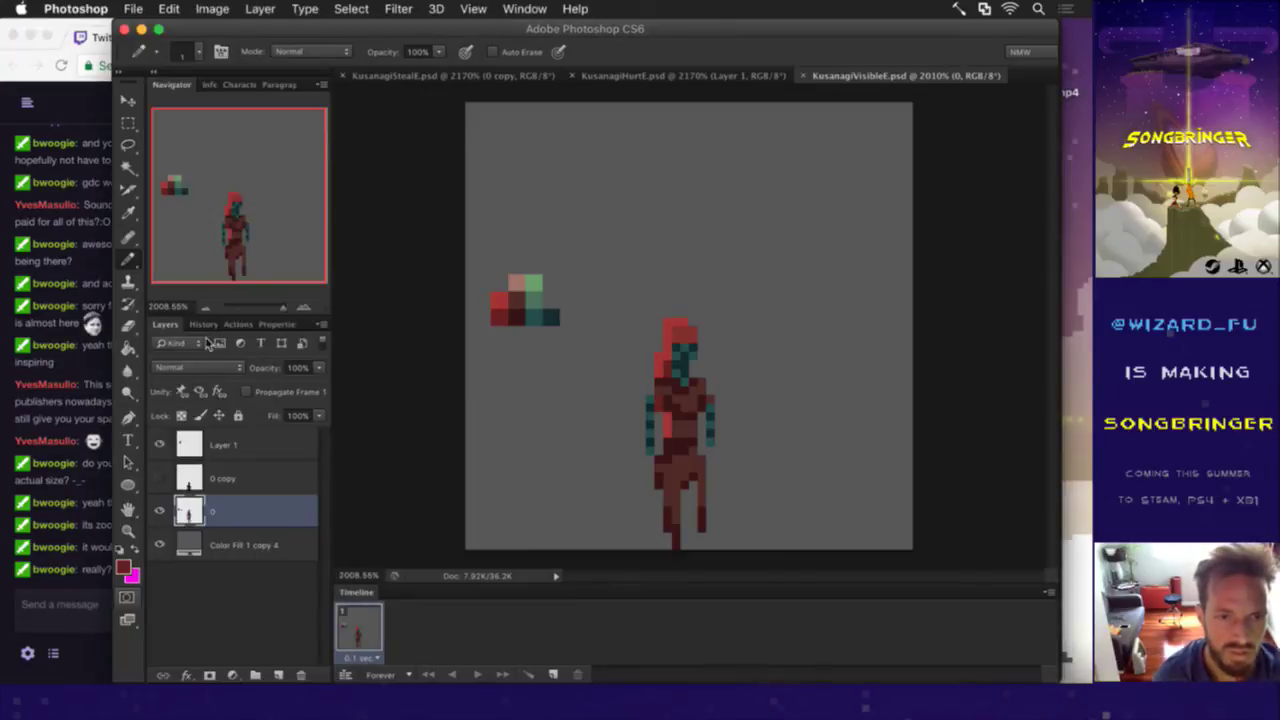
pyautogui.click(183, 309)
pyautogui.write('100')
pyautogui.press('Return')
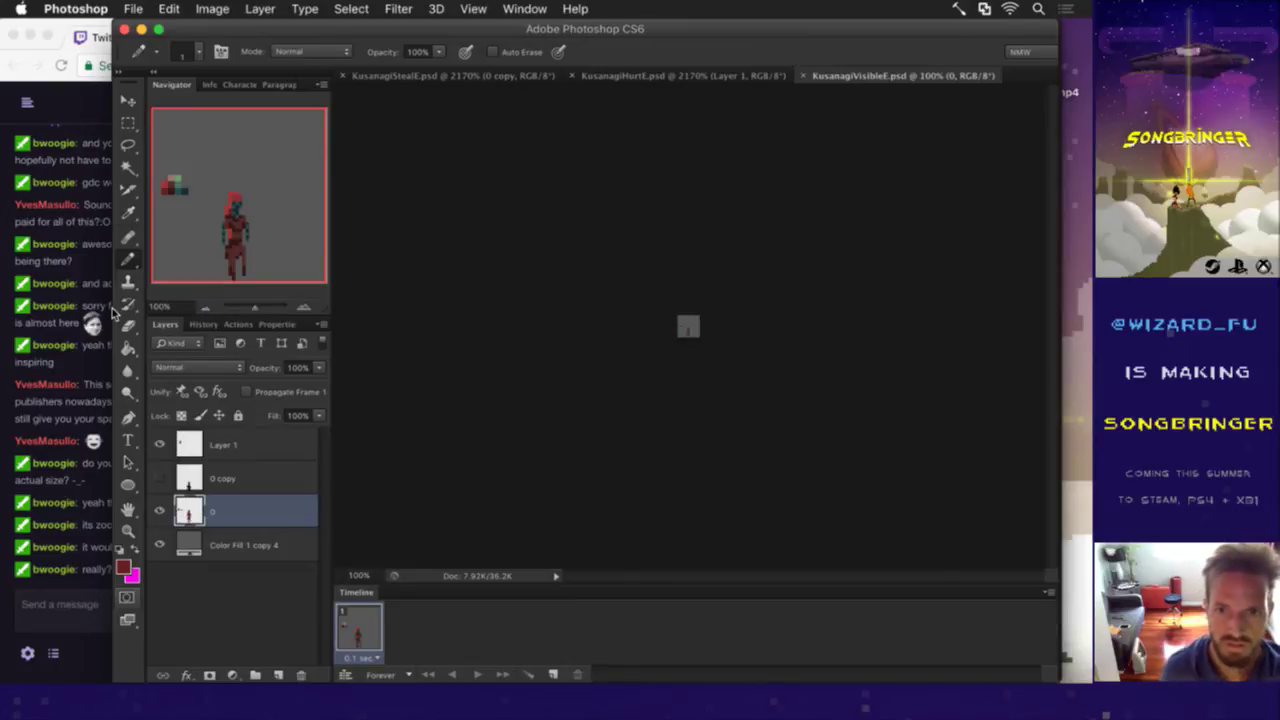
# Step: Zoom the sprite back in to about 2020% and read the newest Twitch chat messages in Chrome before returning to Photoshop
pyautogui.press('m')
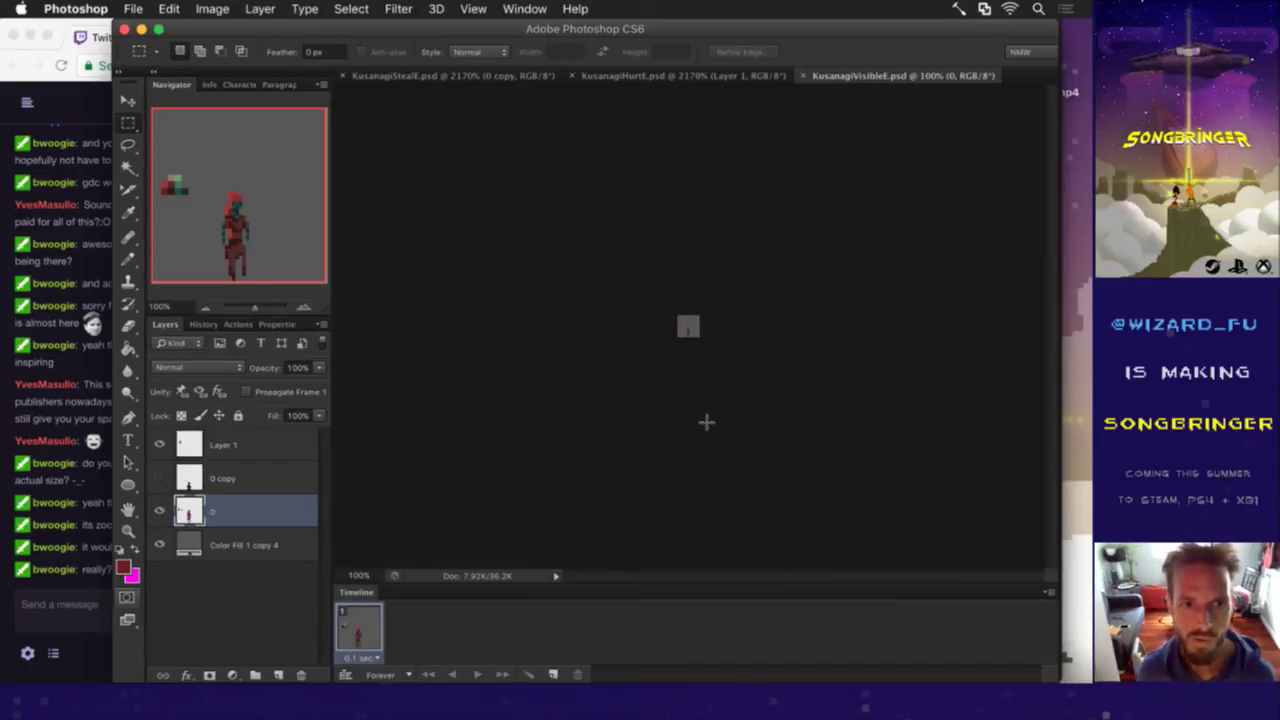
pyautogui.moveTo(683, 332); pyautogui.dragTo(884, 346)
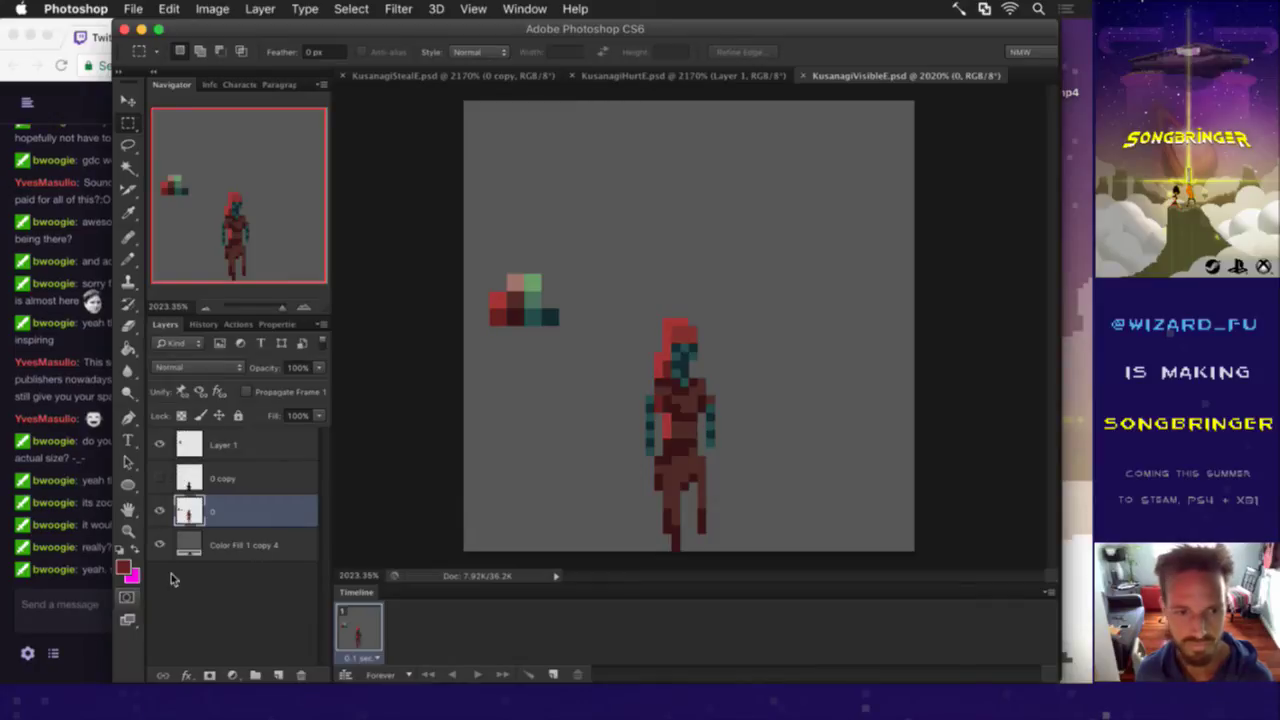
pyautogui.click(95, 590)
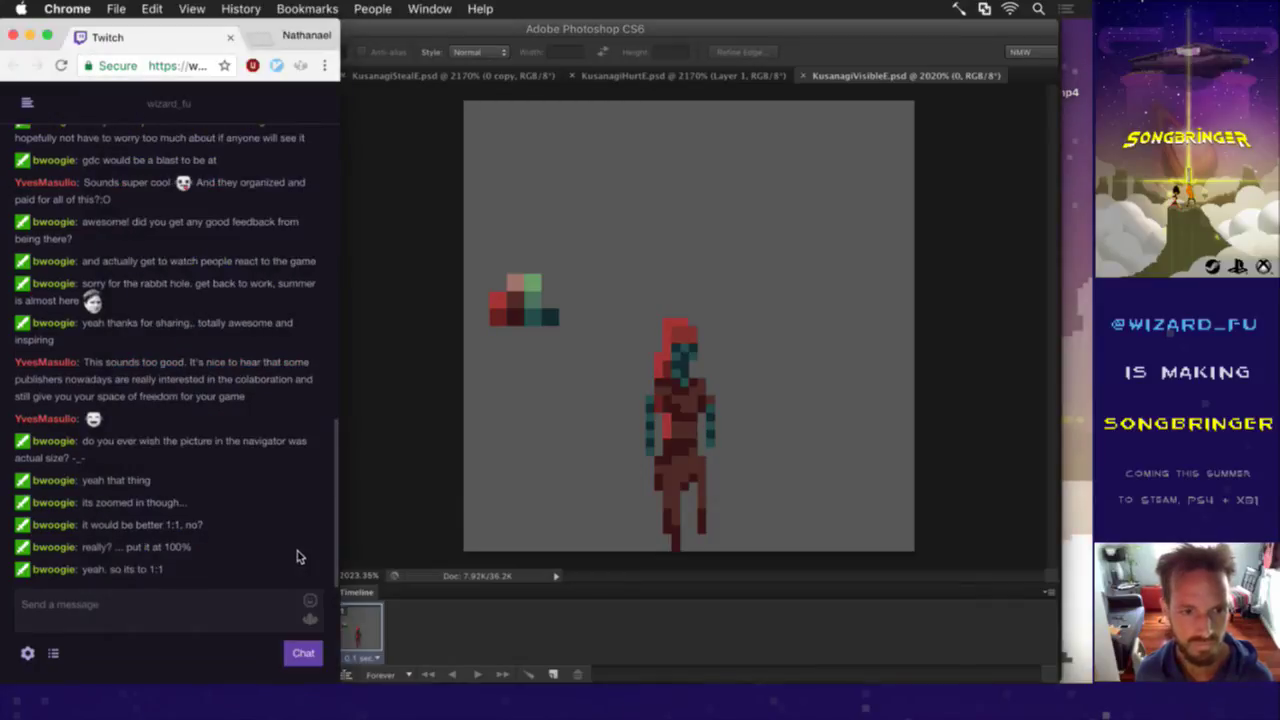
pyautogui.click(402, 515)
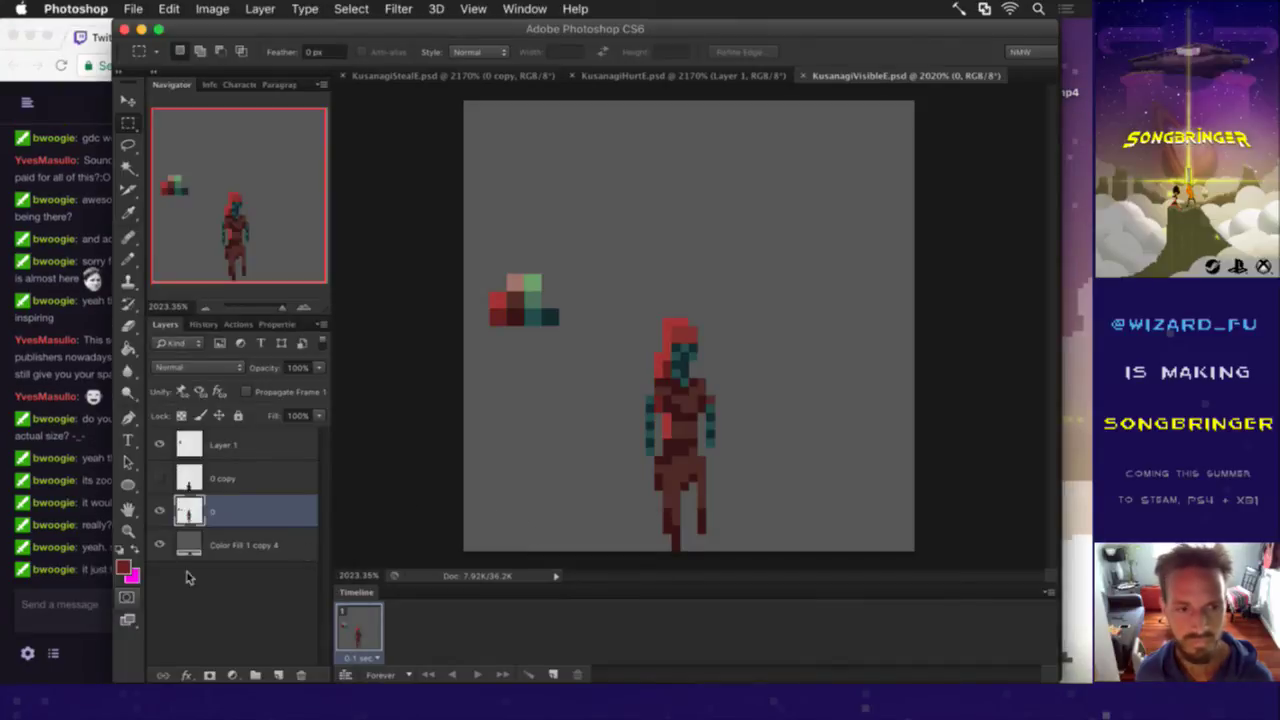
pyautogui.click(94, 580)
pyautogui.moveTo(113, 572); pyautogui.dragTo(214, 569)
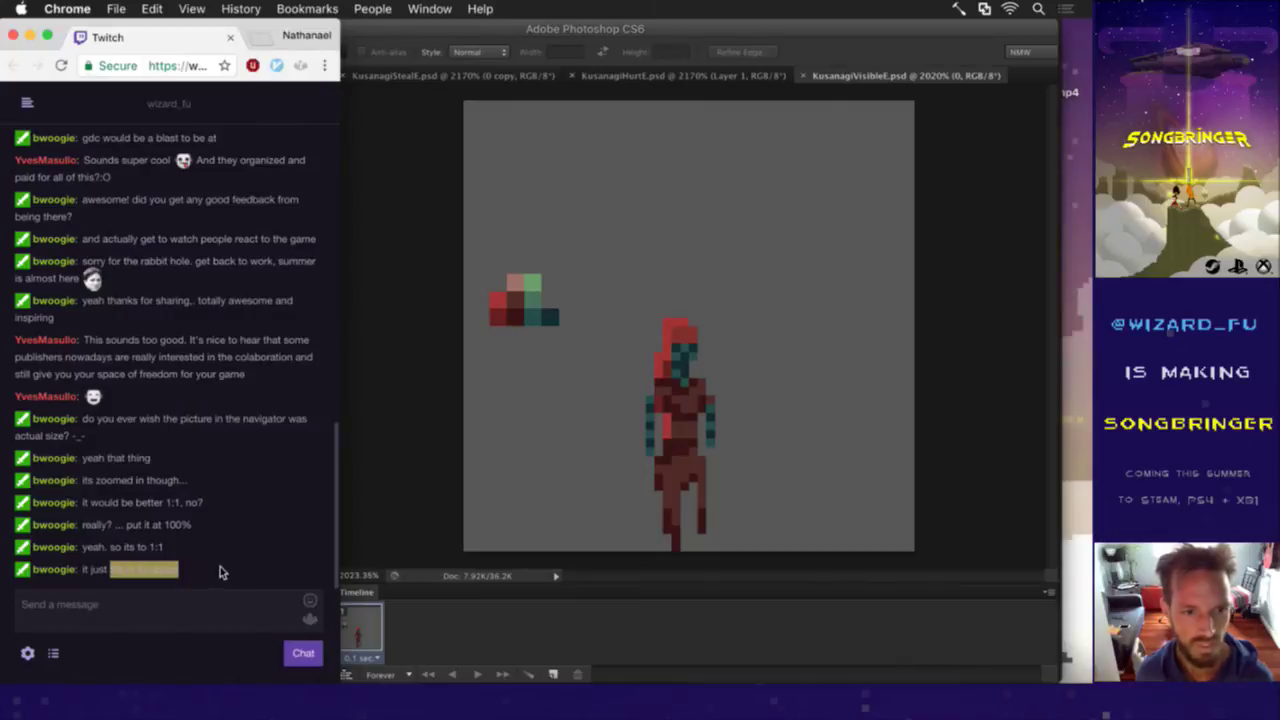
pyautogui.click(422, 446)
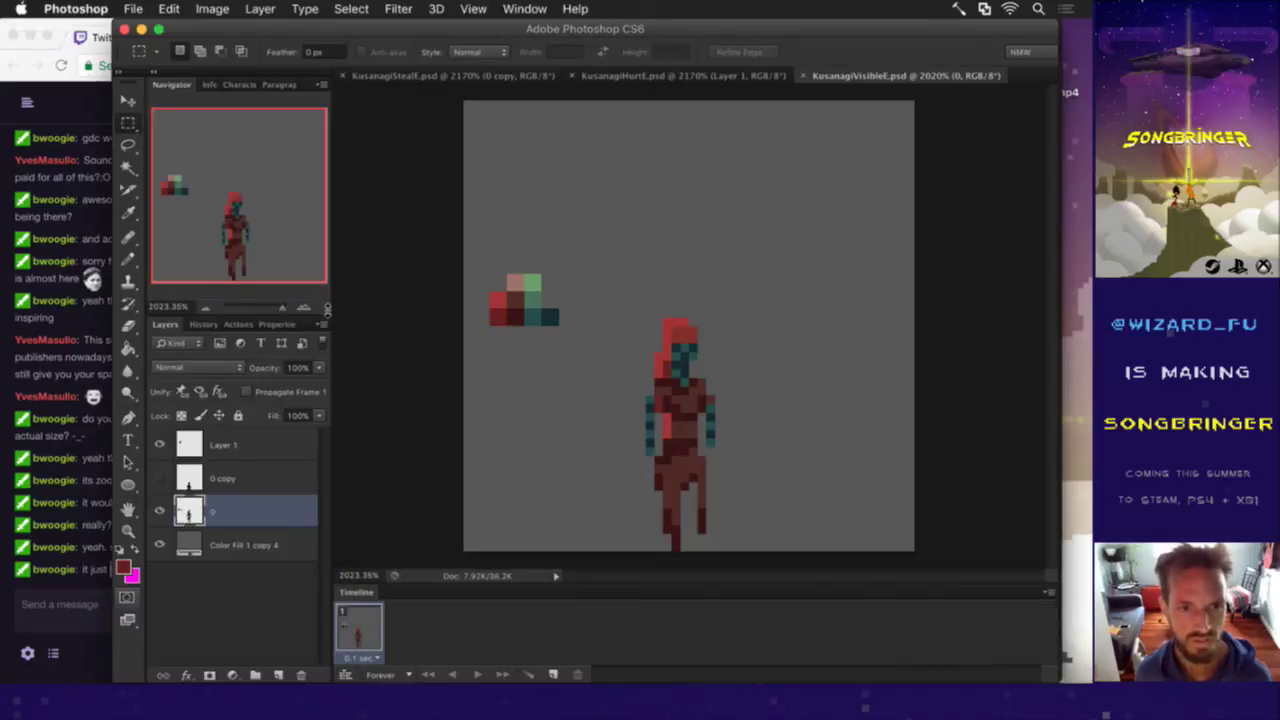
# Step: Shorten the Navigator preview slightly, check the newest chat message in Chrome and return to Photoshop
pyautogui.moveTo(328, 300); pyautogui.dragTo(304, 281)
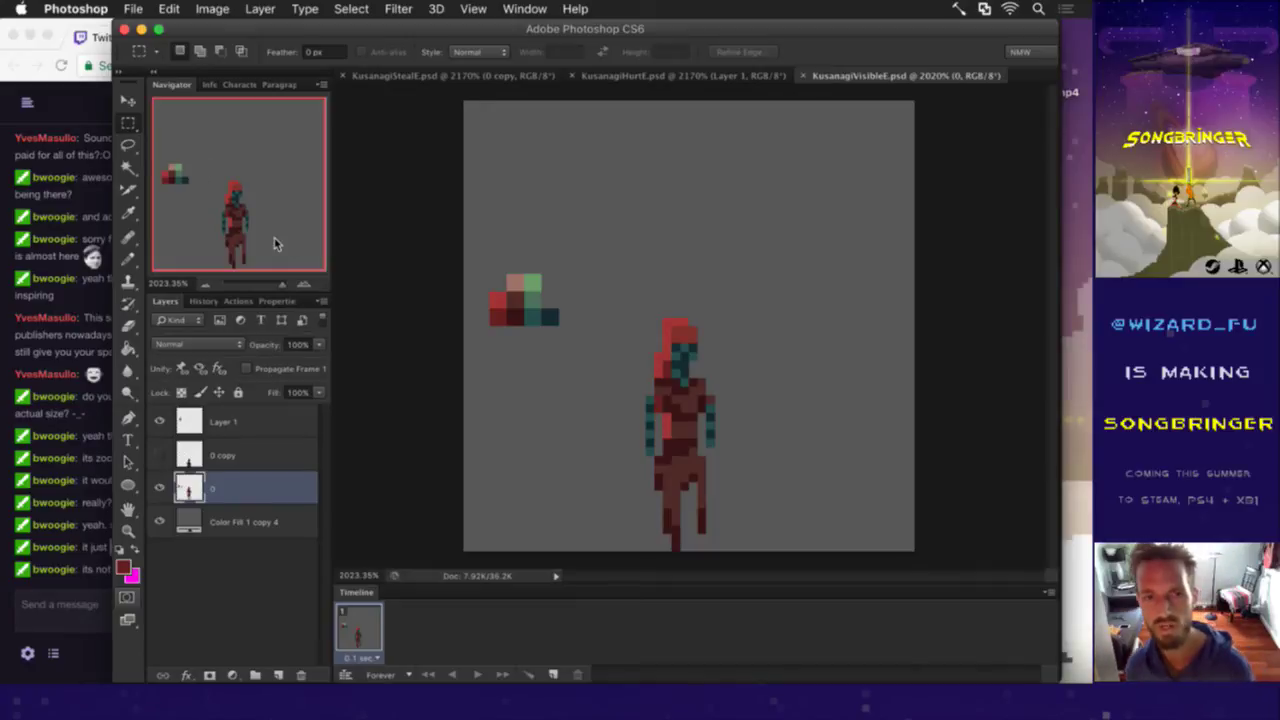
pyautogui.click(50, 628)
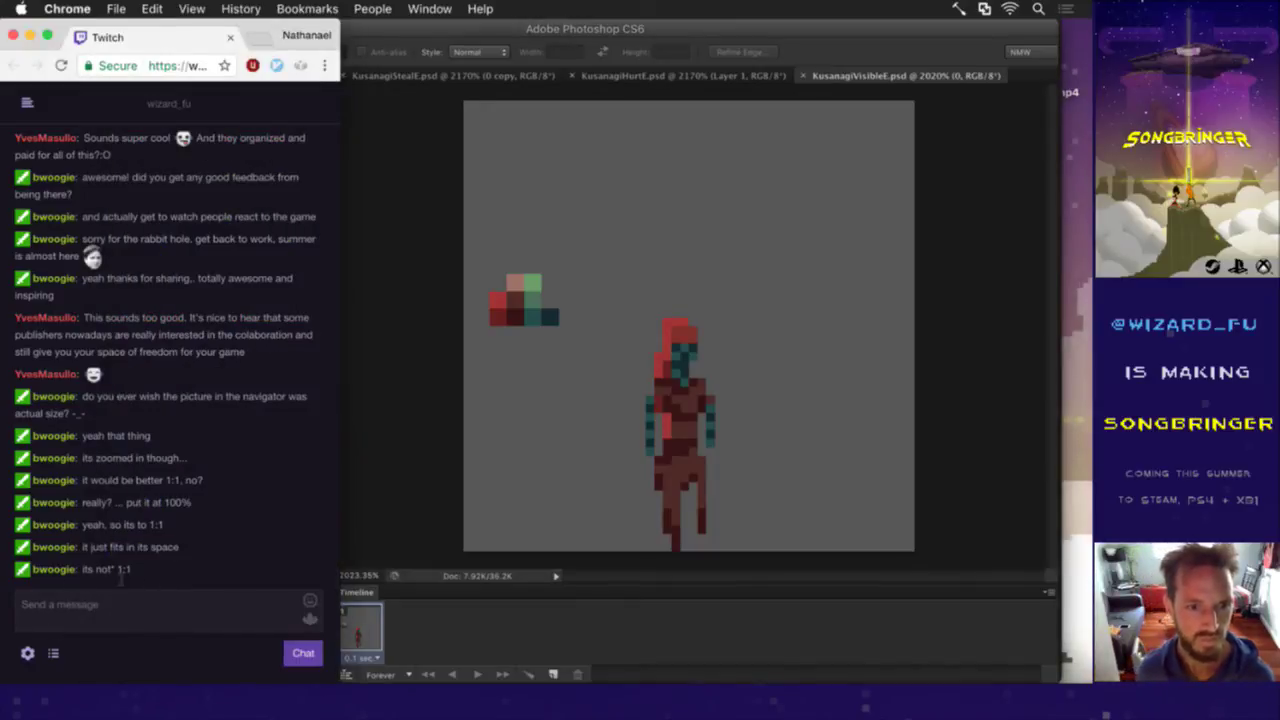
pyautogui.click(412, 450)
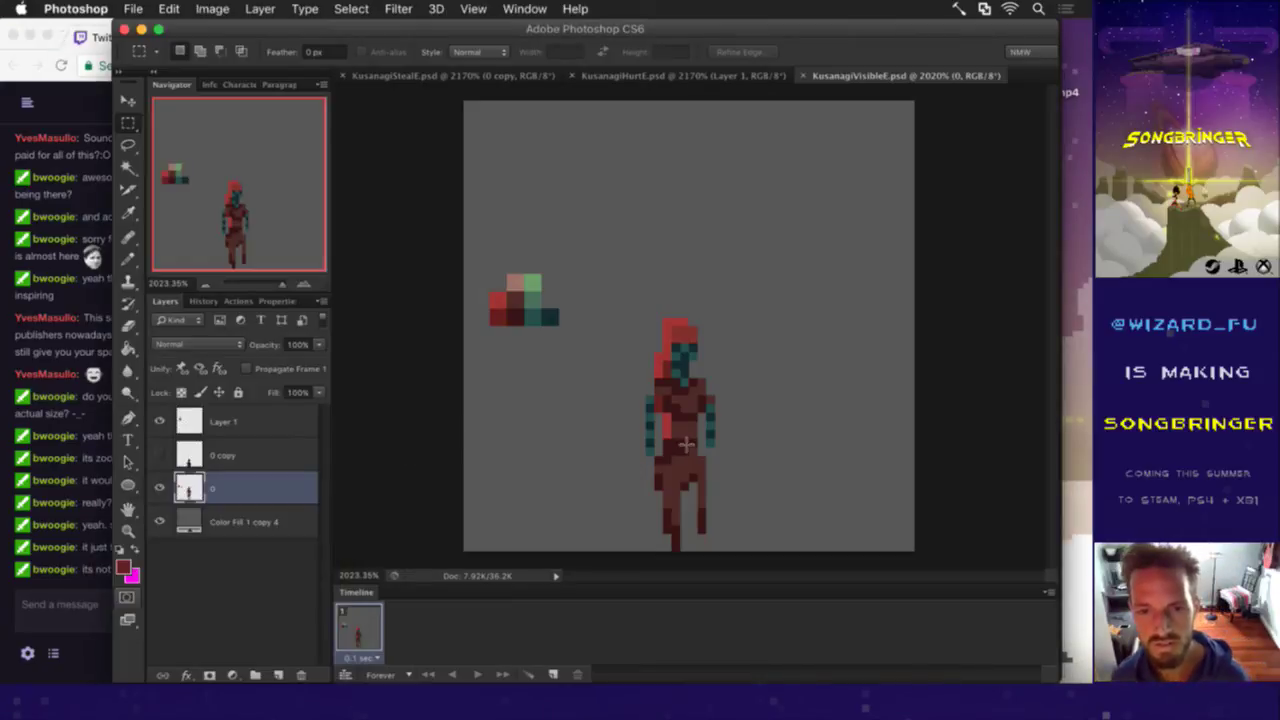
# Step: Shade the leg on the sprite's front side with dark reds sampled from the hips and save the file
pyautogui.press('i')
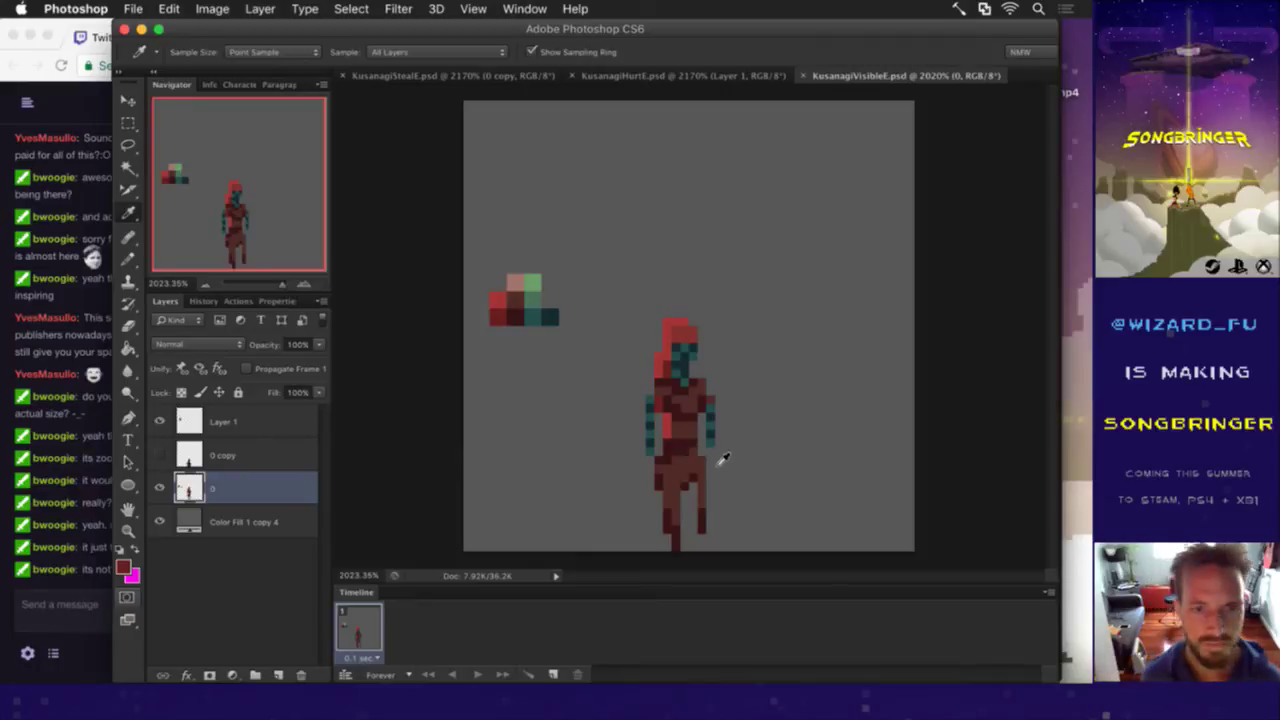
pyautogui.click(690, 484)
pyautogui.press('b')
pyautogui.click(686, 506)
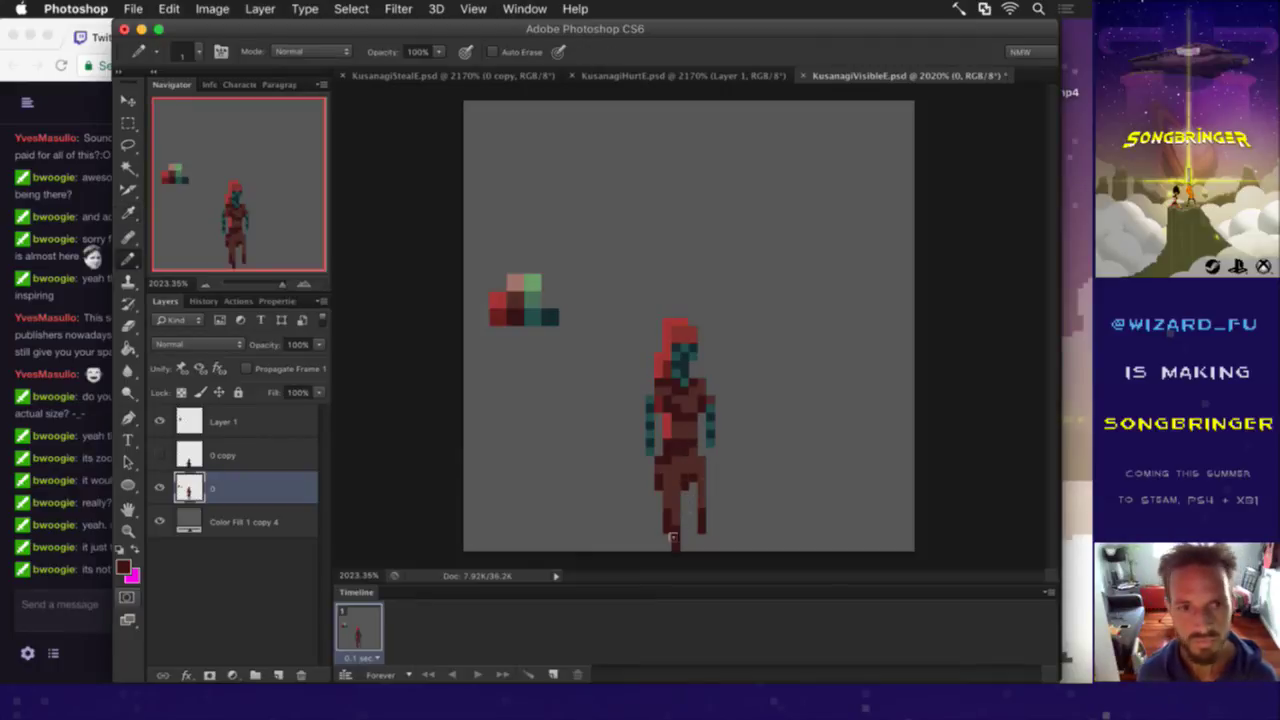
pyautogui.keyDown('alt'); pyautogui.click(697, 463); pyautogui.keyUp('alt')
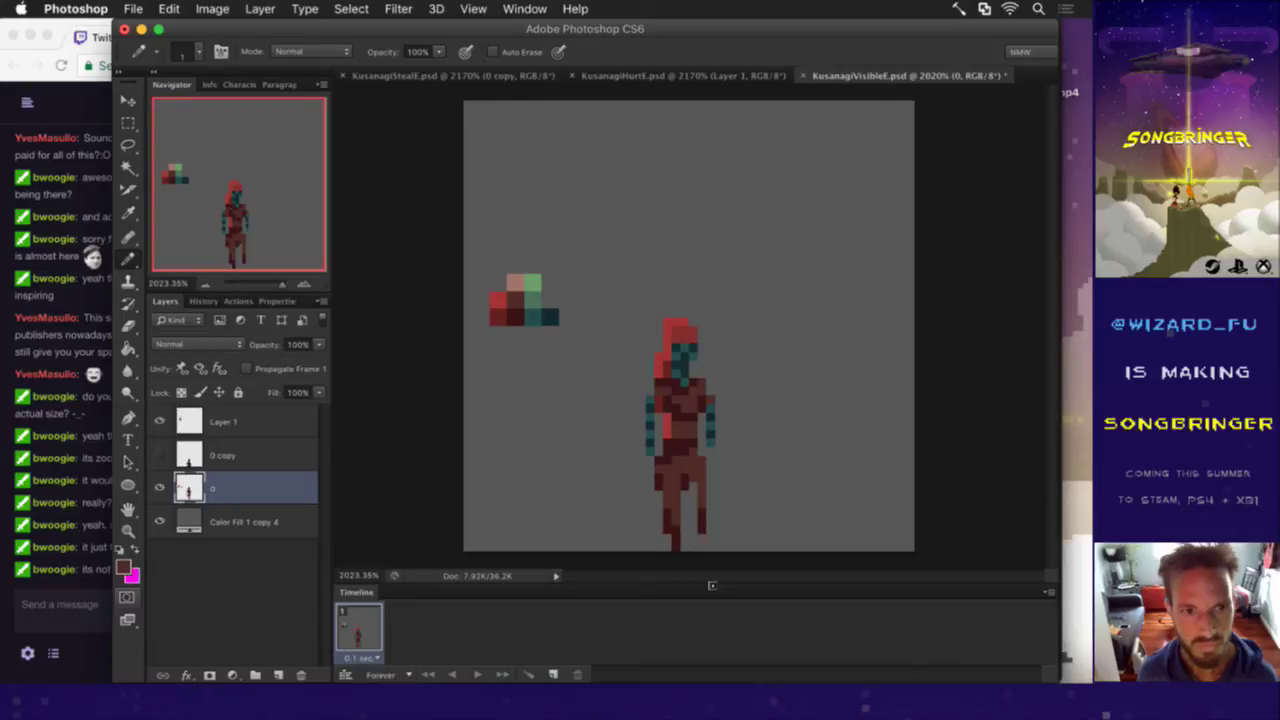
pyautogui.keyDown('alt'); pyautogui.click(690, 488); pyautogui.keyUp('alt')
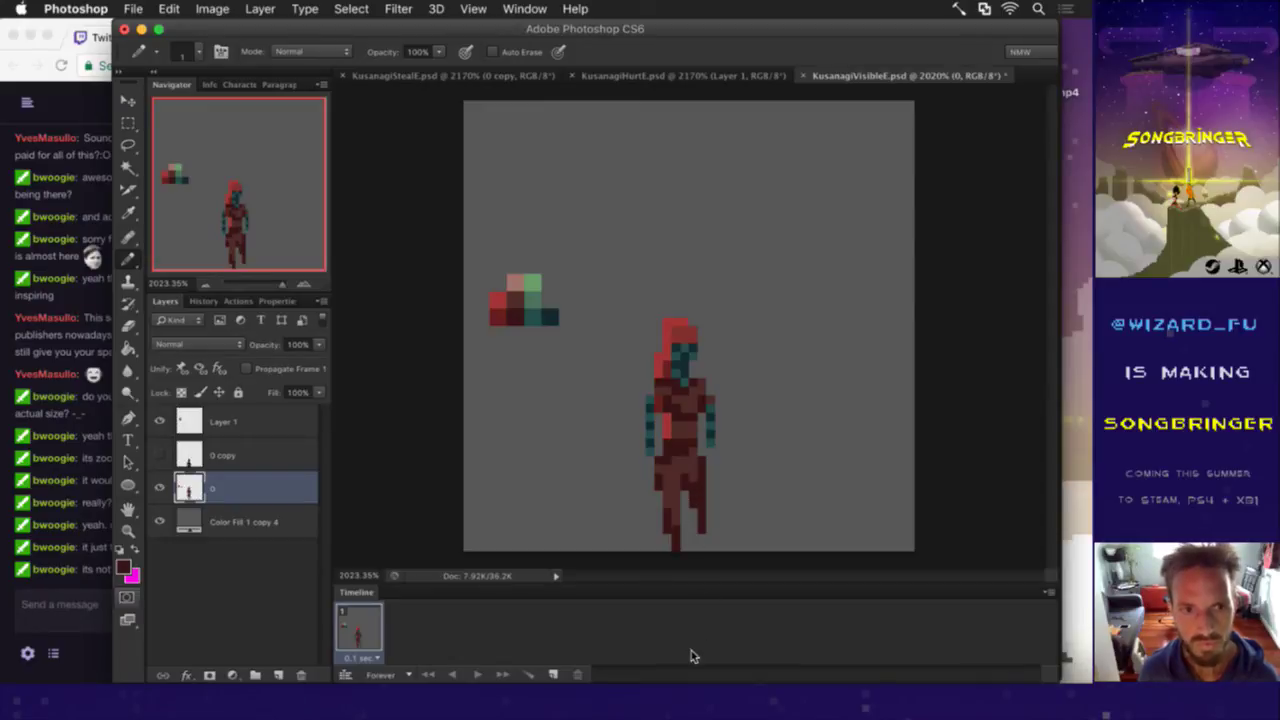
pyautogui.press('e')
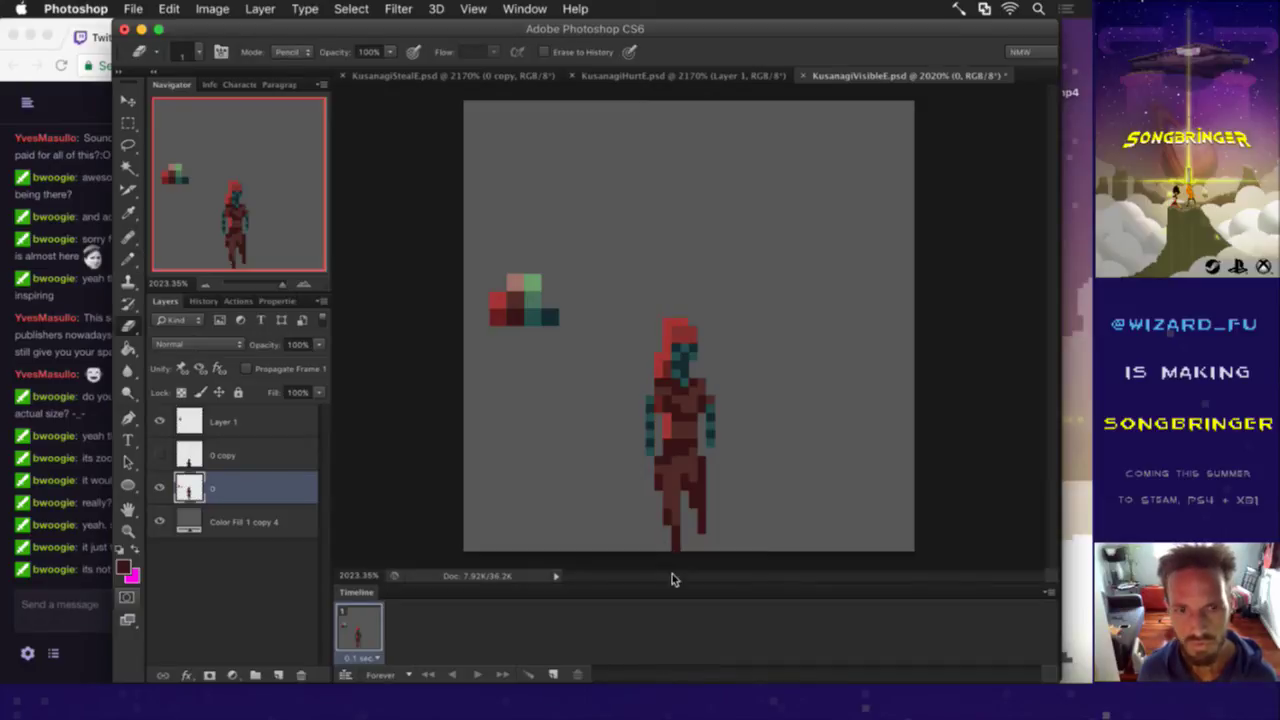
# Step: Sample the dark red at the collar and darken the front part of the hood with it
pyautogui.press('b')
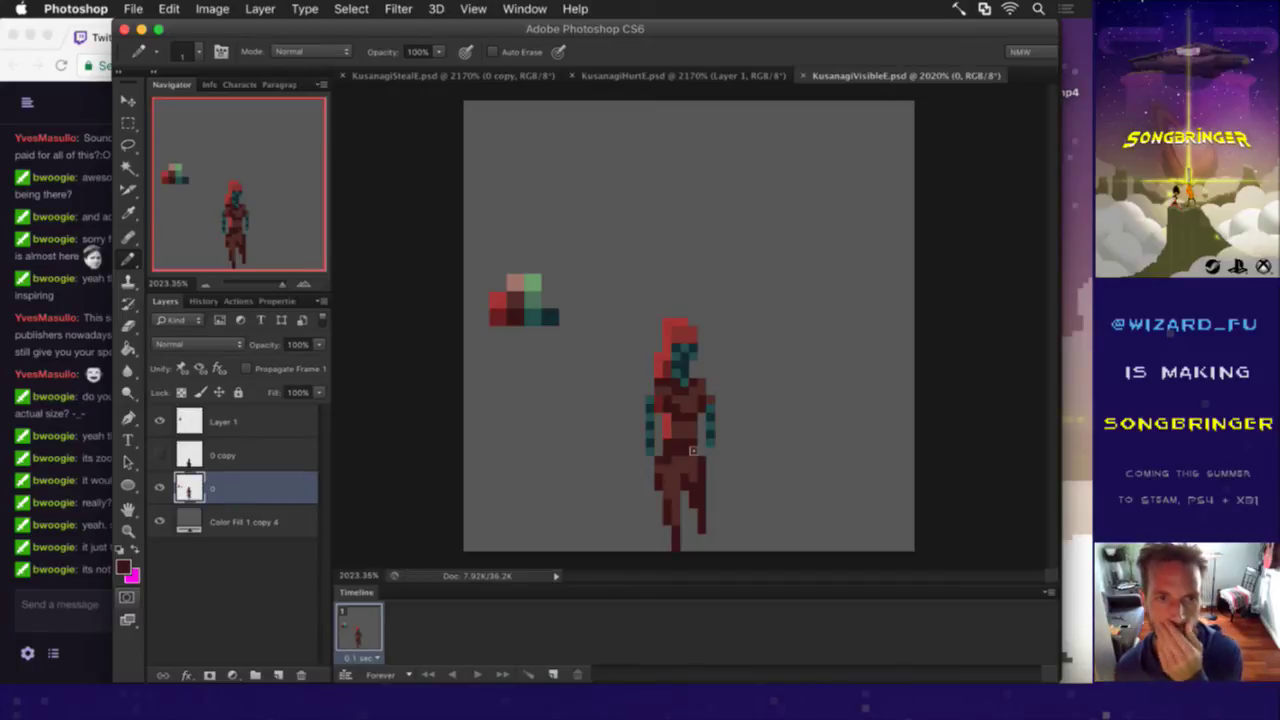
pyautogui.press('i')
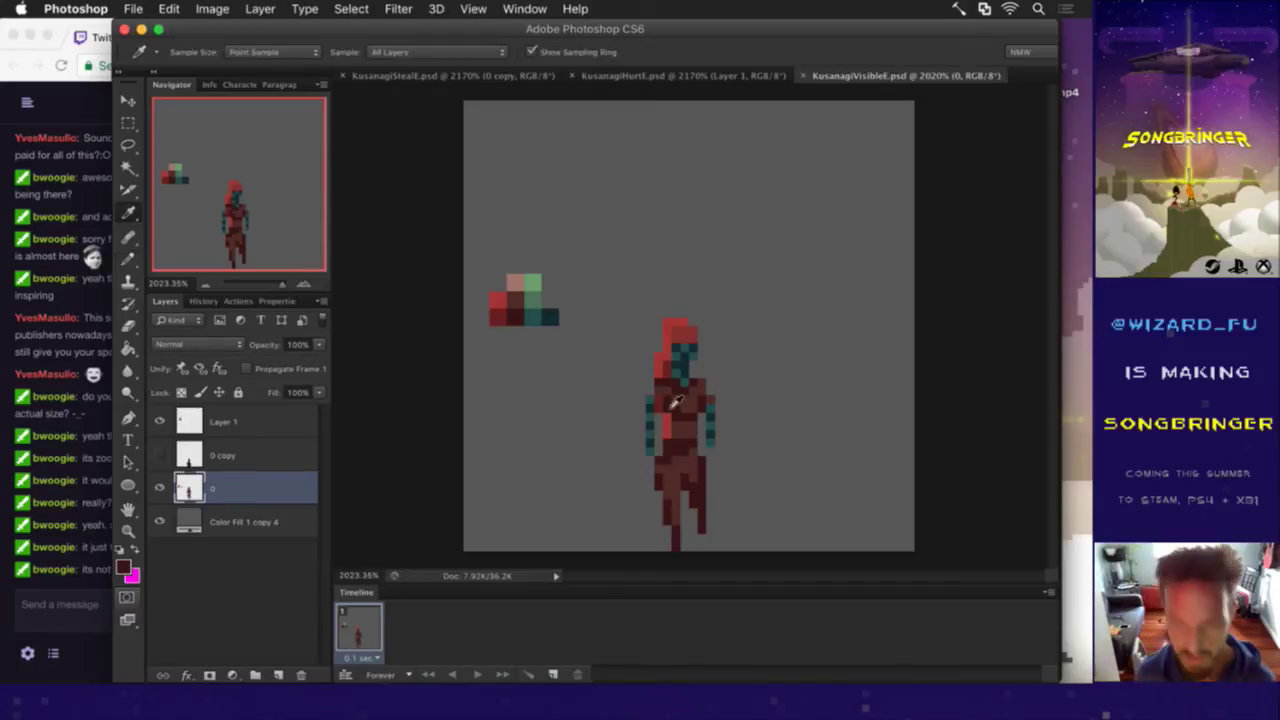
pyautogui.click(669, 380)
pyautogui.press('b')
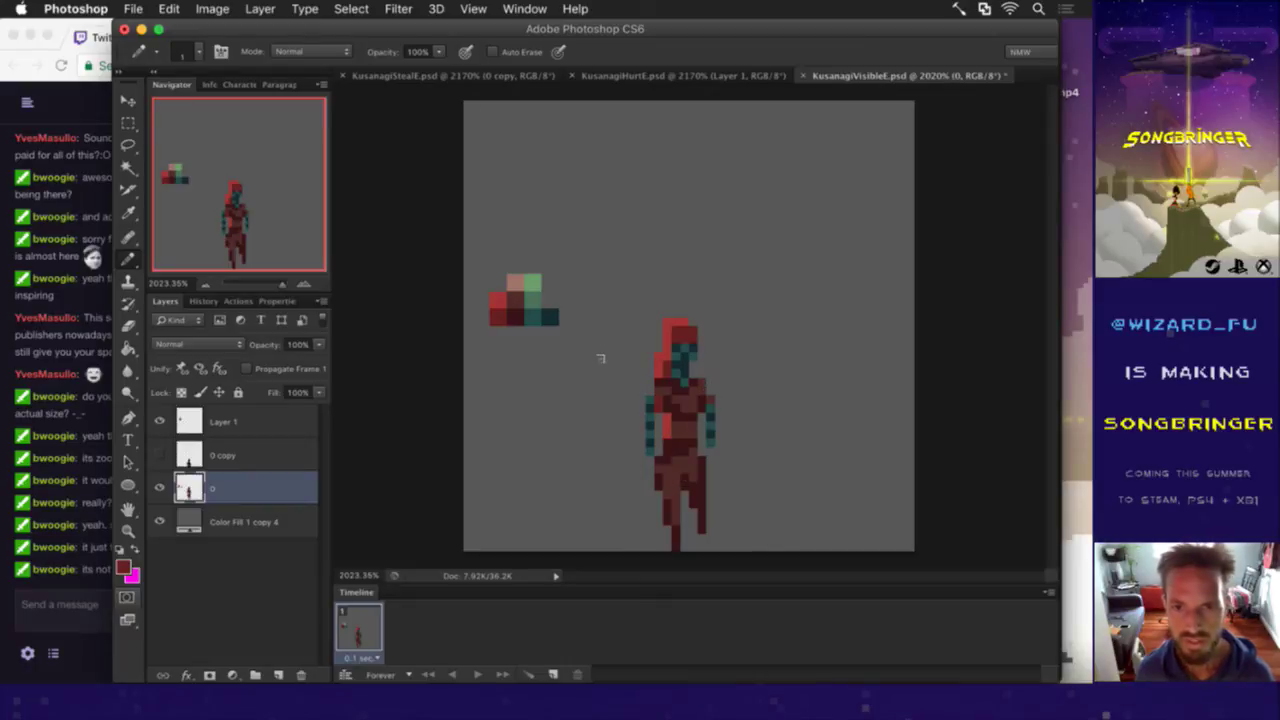
# Step: Sample the palette's dusty pink and add a highlight to the front shoulder, setting the Pencil opacity to 50%
pyautogui.keyDown('alt'); pyautogui.click(515, 285); pyautogui.keyUp('alt')
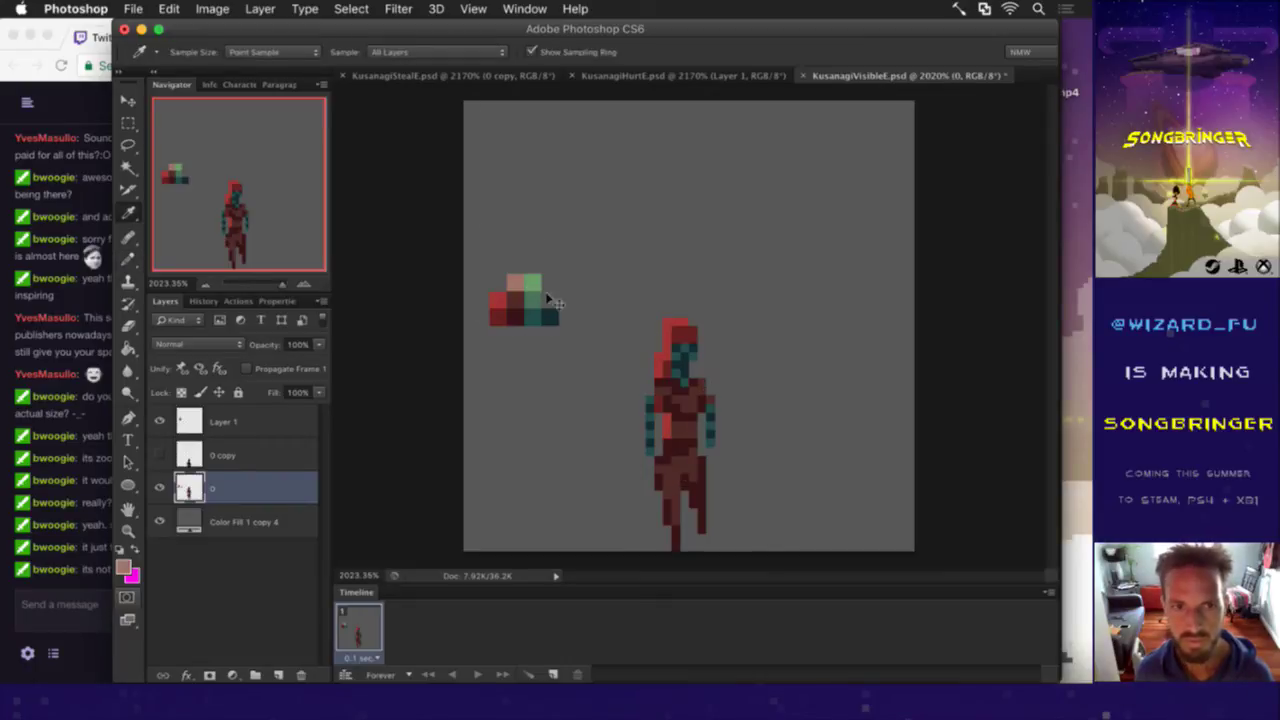
pyautogui.click(702, 382)
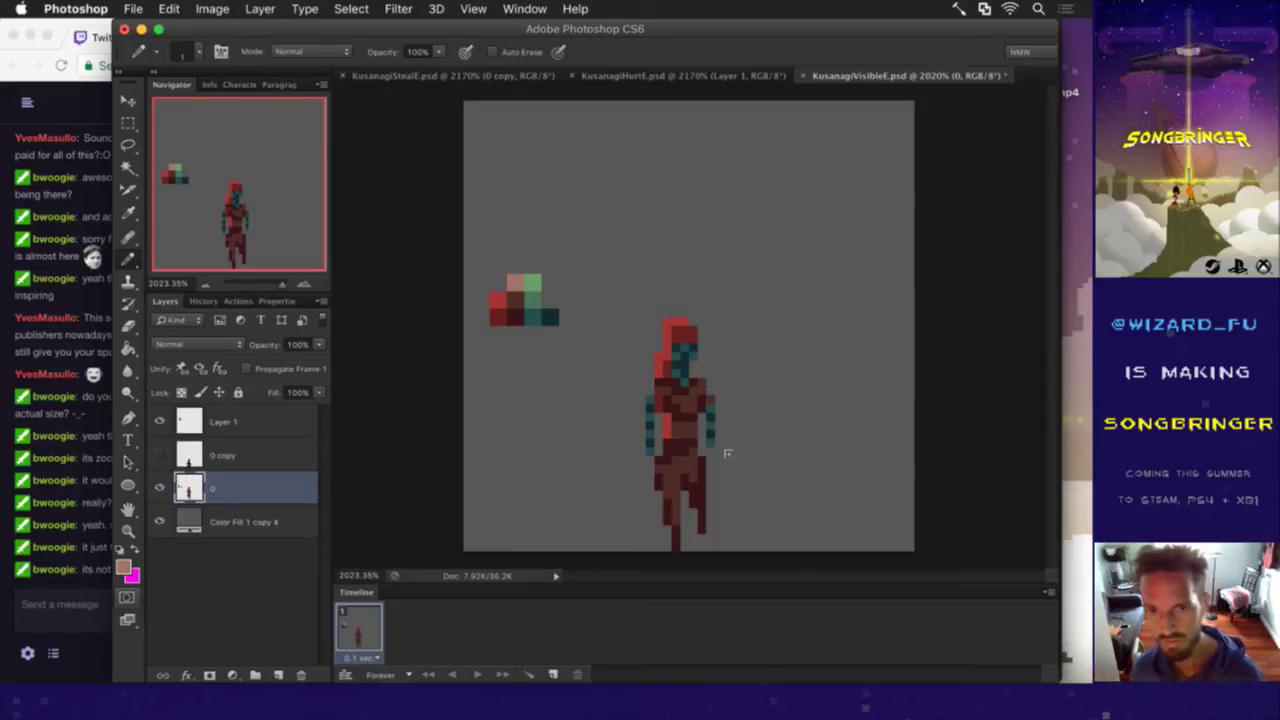
pyautogui.press('5')
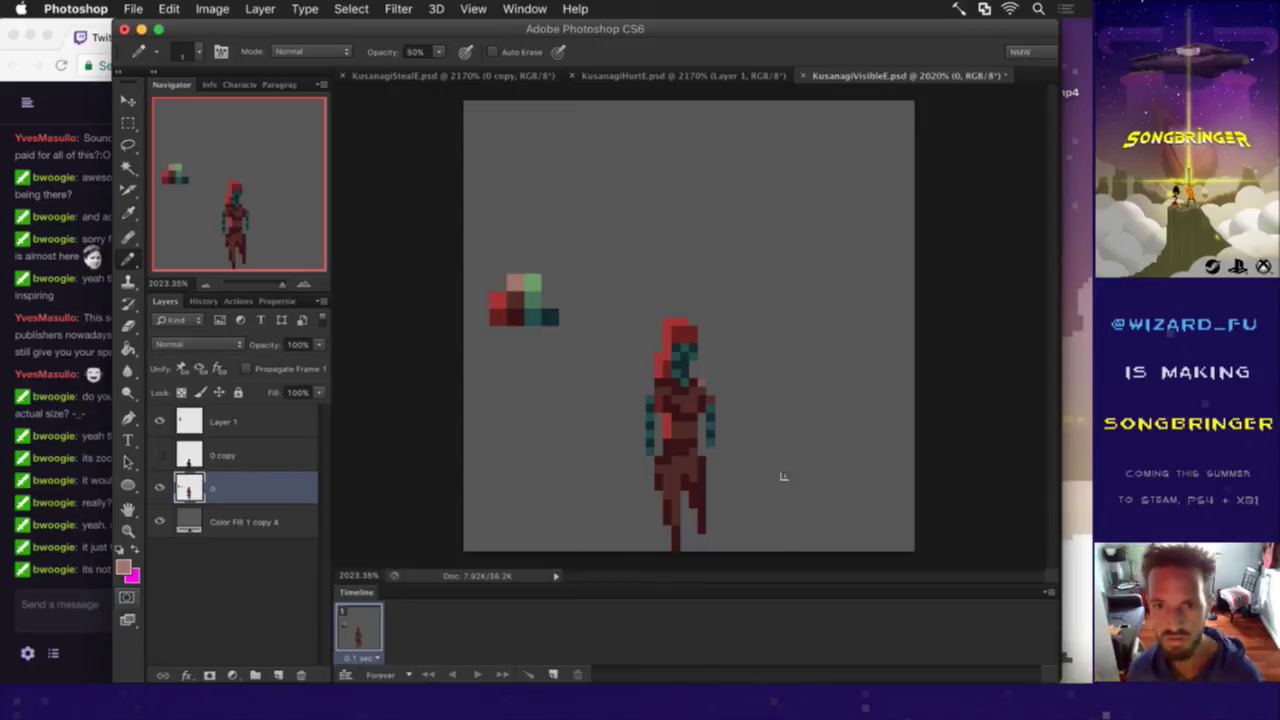
pyautogui.press('i')
pyautogui.click(708, 396)
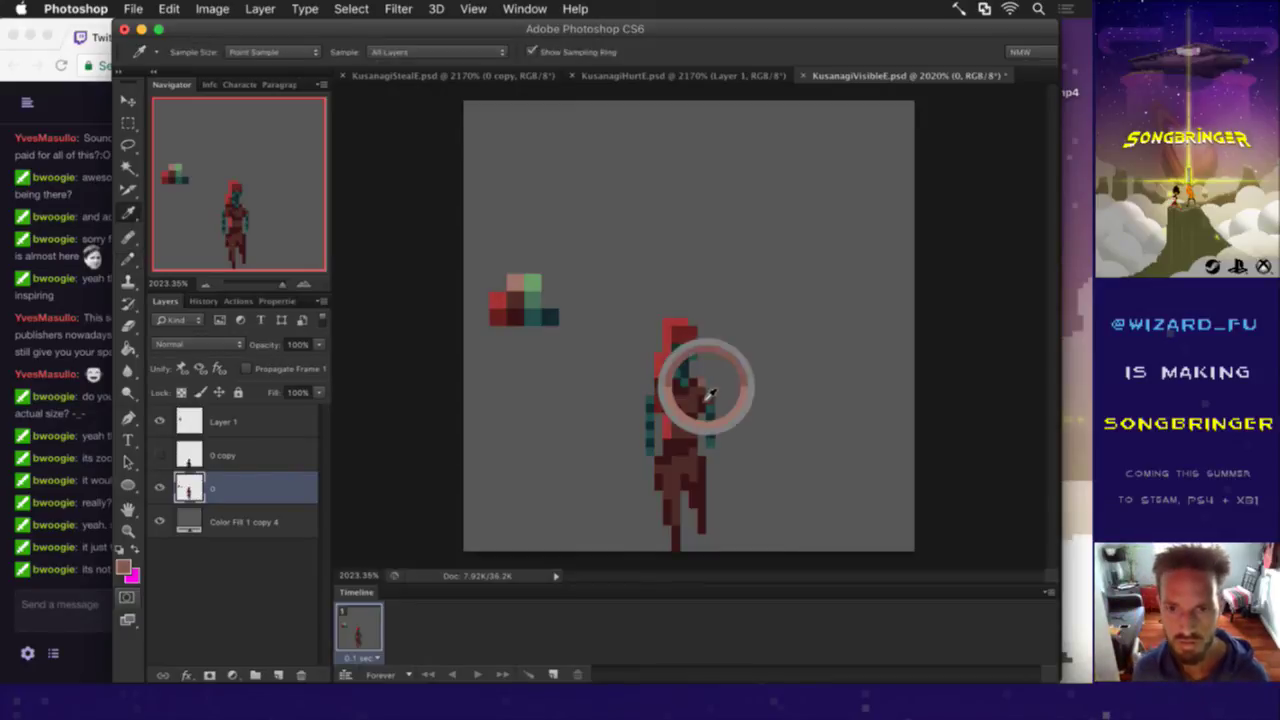
pyautogui.press('b')
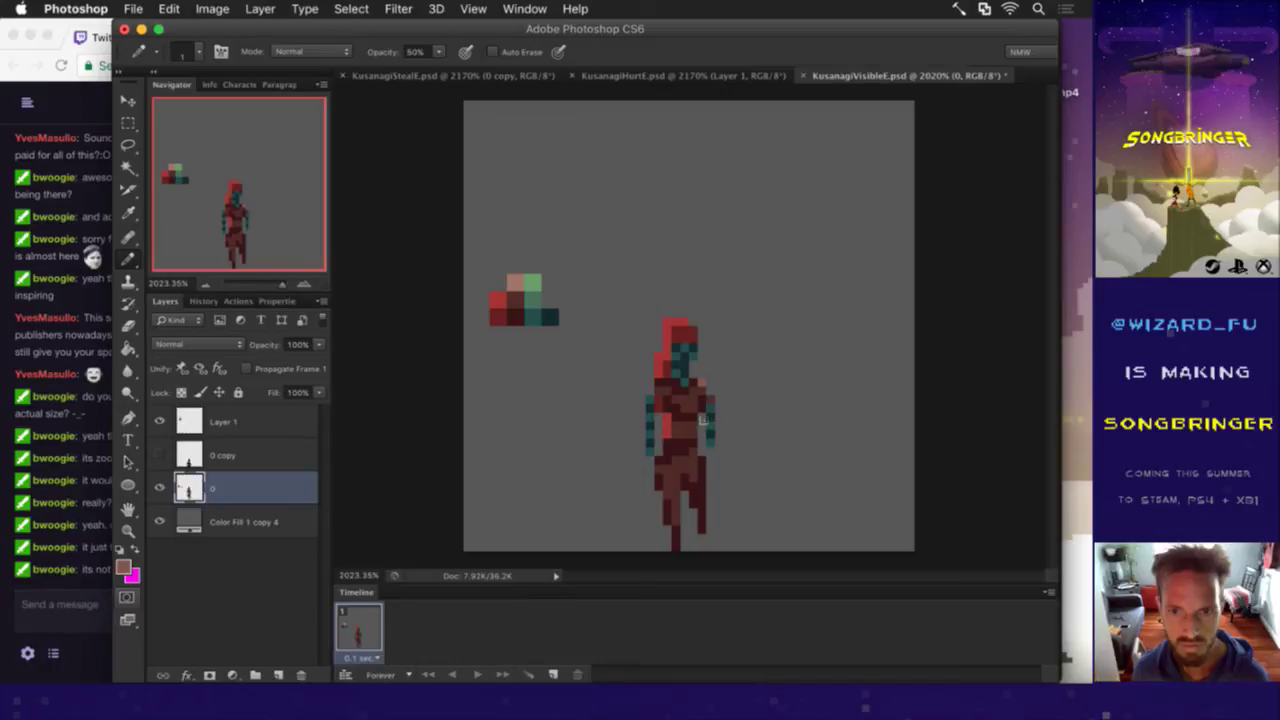
# Step: Sample the shoulder's blended pinkish tone and paint soft highlights on the chest and upper thigh
pyautogui.press('i')
pyautogui.click(710, 392)
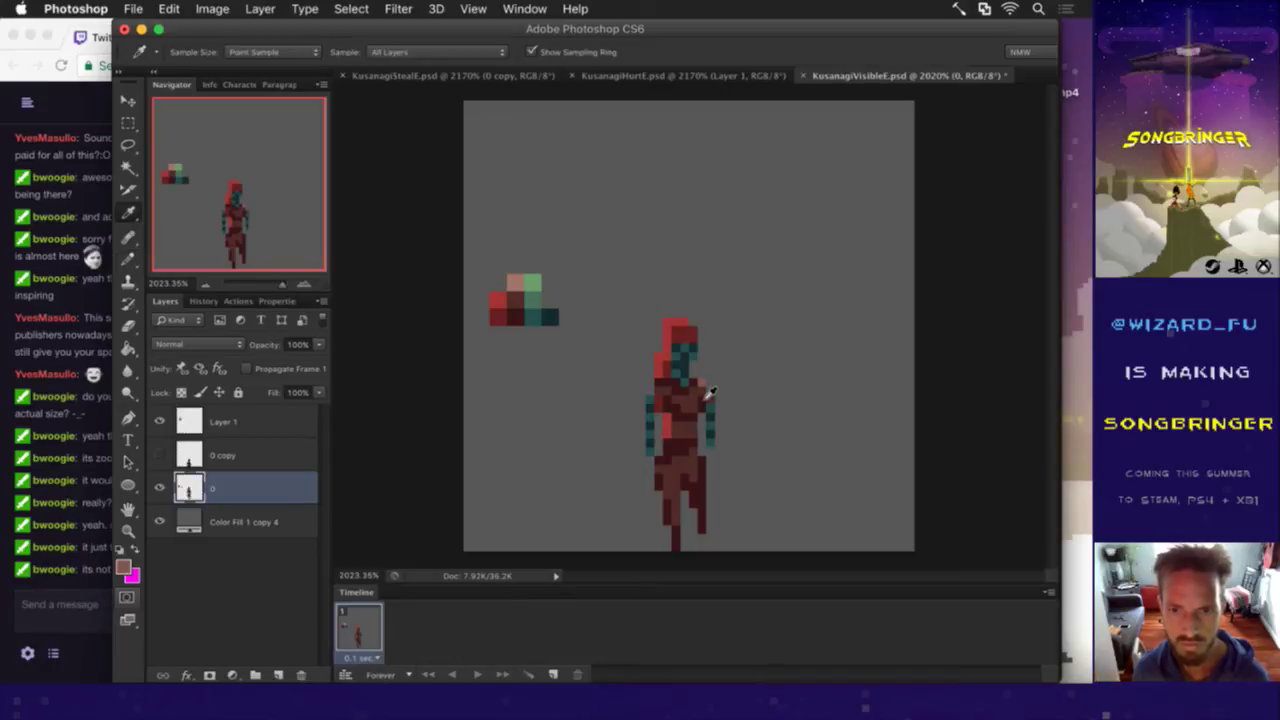
pyautogui.press('b')
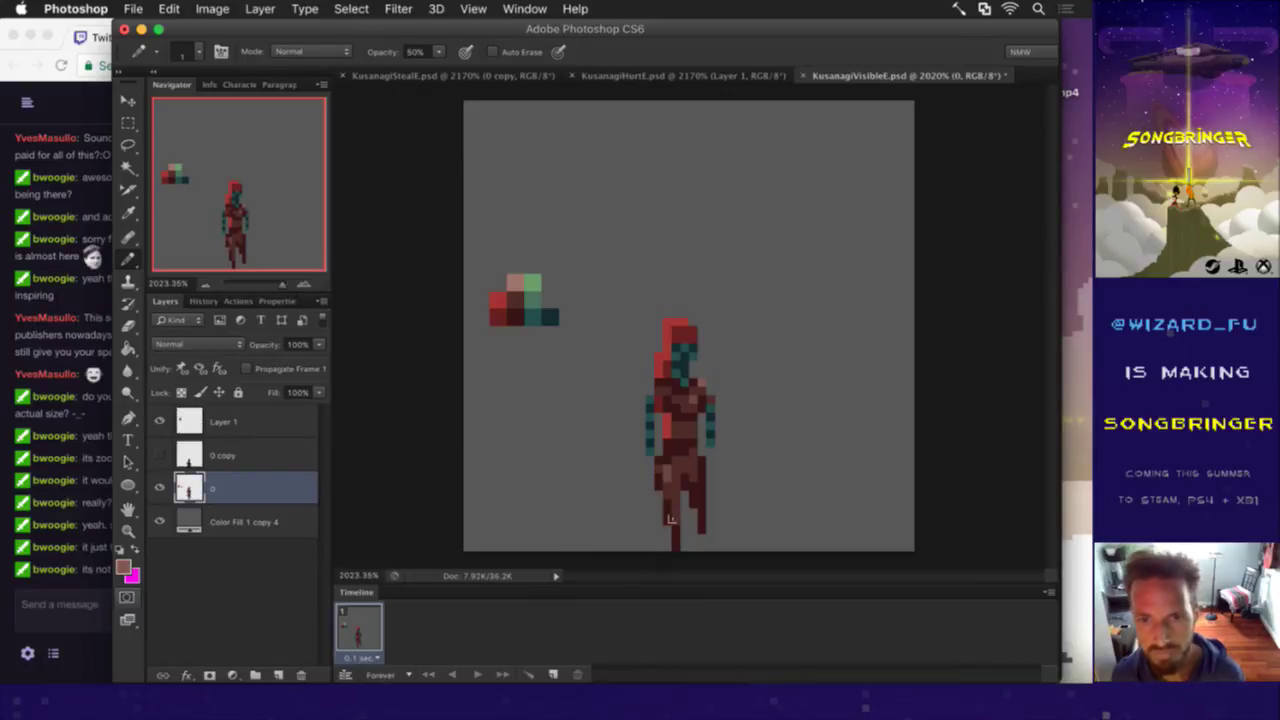
# Step: Select the teal arm on the sprite's front side, nudge it up one pixel, deselect and save the file
pyautogui.keyDown('alt'); pyautogui.click(714, 422); pyautogui.keyUp('alt')
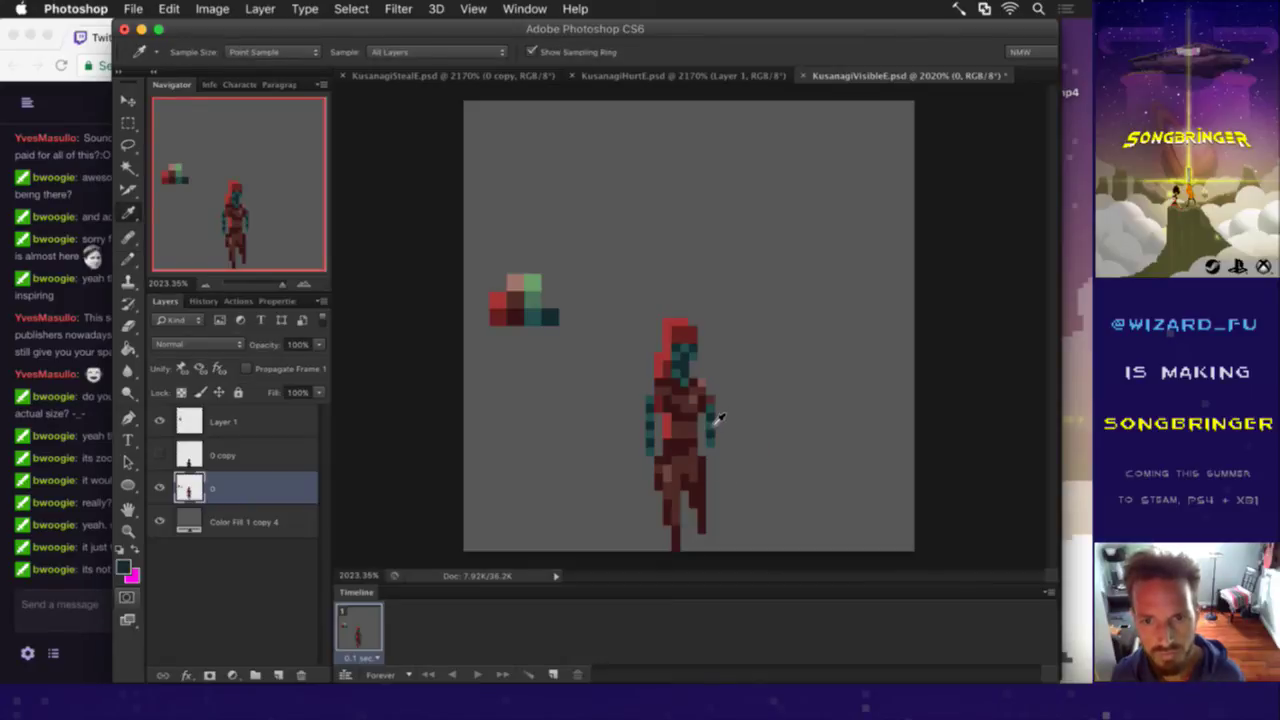
pyautogui.press('m')
pyautogui.moveTo(706, 402); pyautogui.dragTo(724, 447)
pyautogui.press('super+Up')
pyautogui.click(733, 427)
pyautogui.press('i')
pyautogui.press('b')
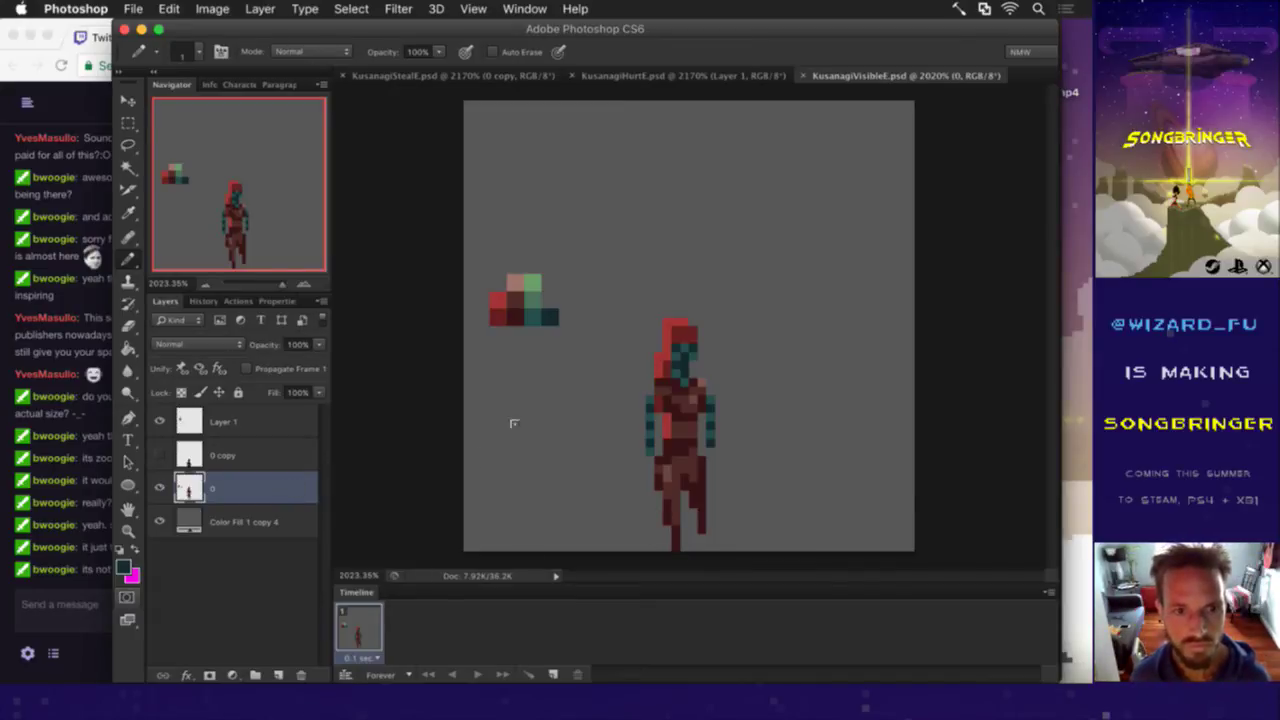
# Step: Cut the palette swatches from layer 0 onto a new layer and move that layer directly below Layer 1
pyautogui.press('m')
pyautogui.moveTo(462, 242); pyautogui.dragTo(571, 350)
pyautogui.rightClick(552, 303)
pyautogui.click(627, 439)
pyautogui.moveTo(211, 488); pyautogui.dragTo(220, 445)
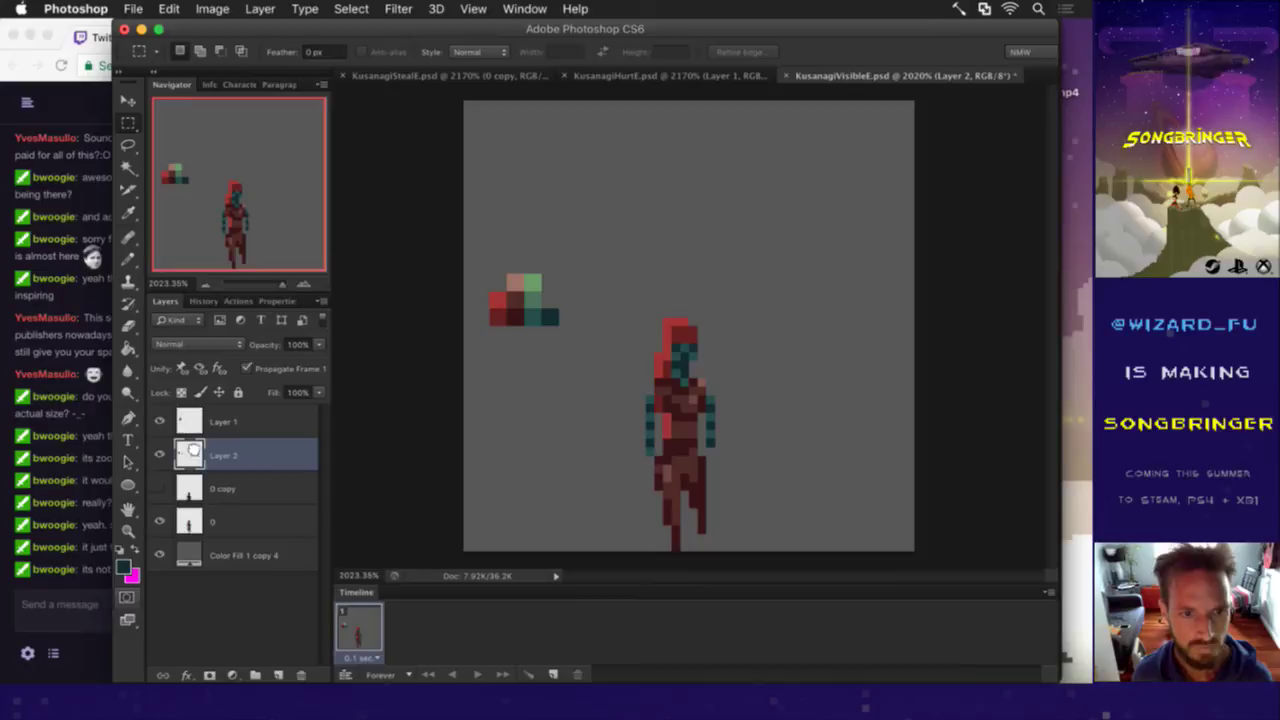
# Step: Merge the cut-out swatch layer with Layer 1, hide the merged palette layer and save the file
pyautogui.keyDown('shift'); pyautogui.click(237, 421); pyautogui.keyUp('shift')
pyautogui.rightClick(264, 422)
pyautogui.click(312, 443)
pyautogui.click(160, 420)
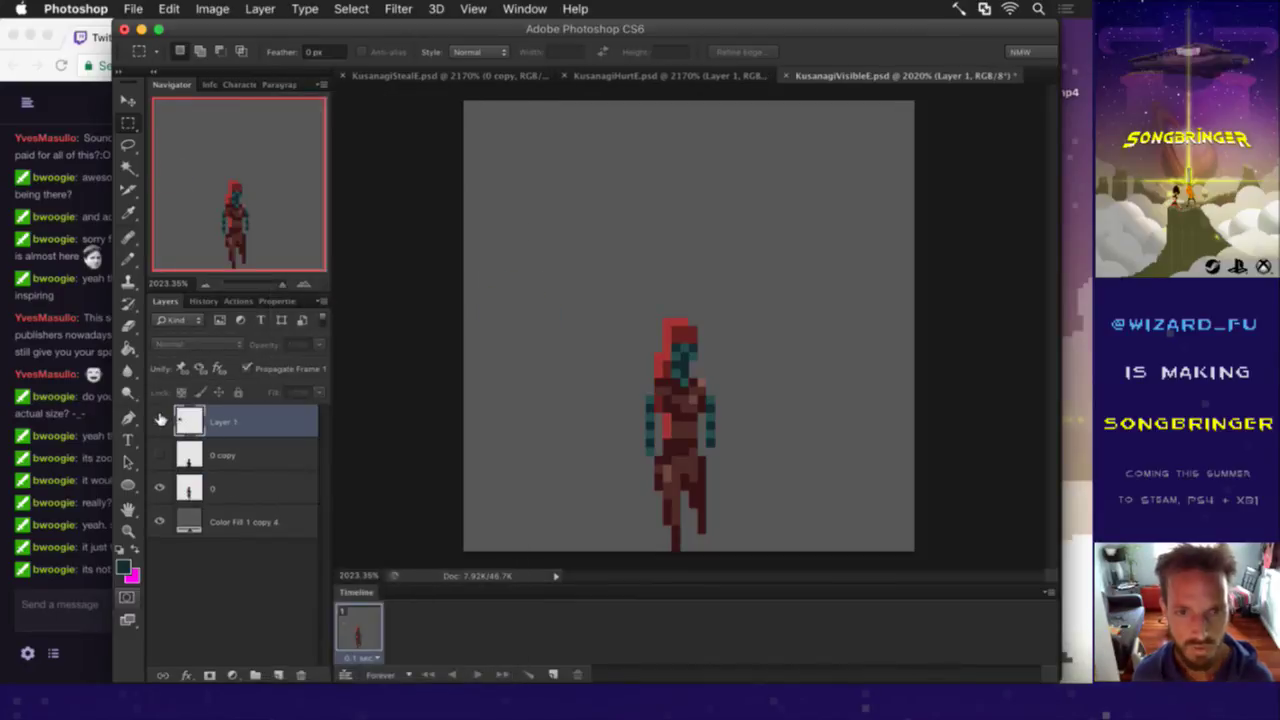
pyautogui.press('super+s')
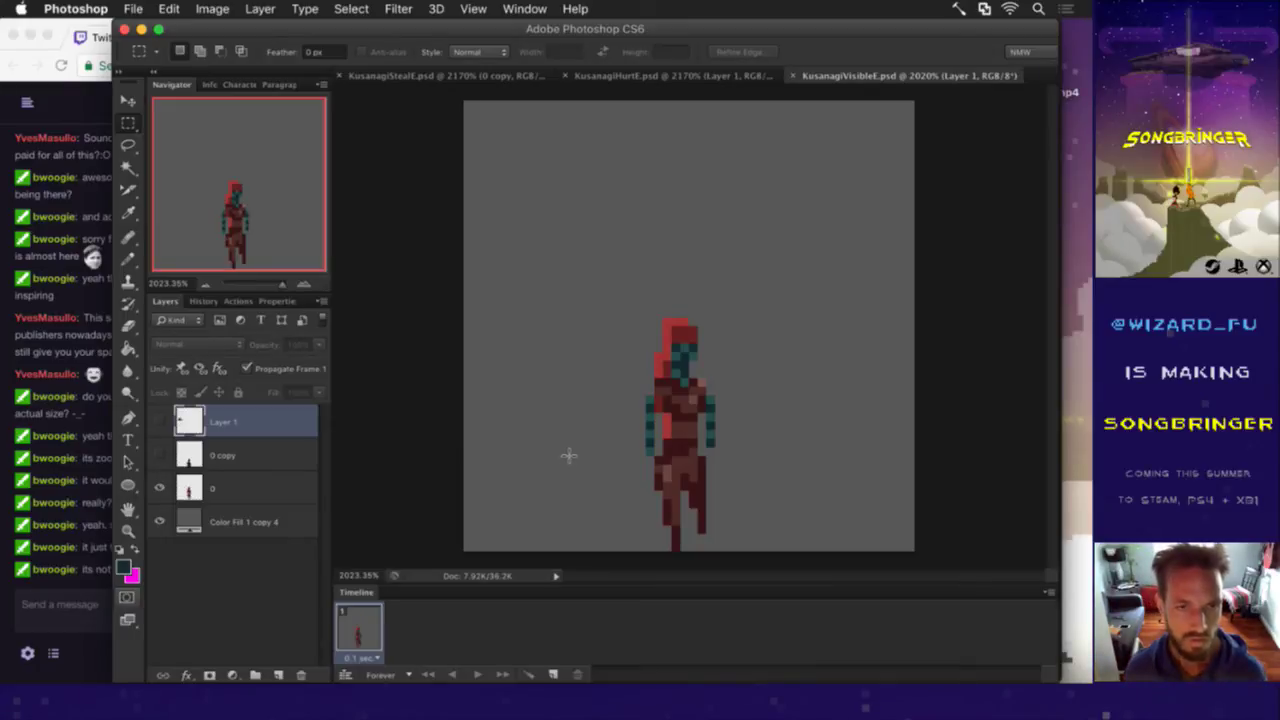
# Step: On layer 0, select the dark reds of the torso and legs with the Magic Wand
pyautogui.click(232, 484)
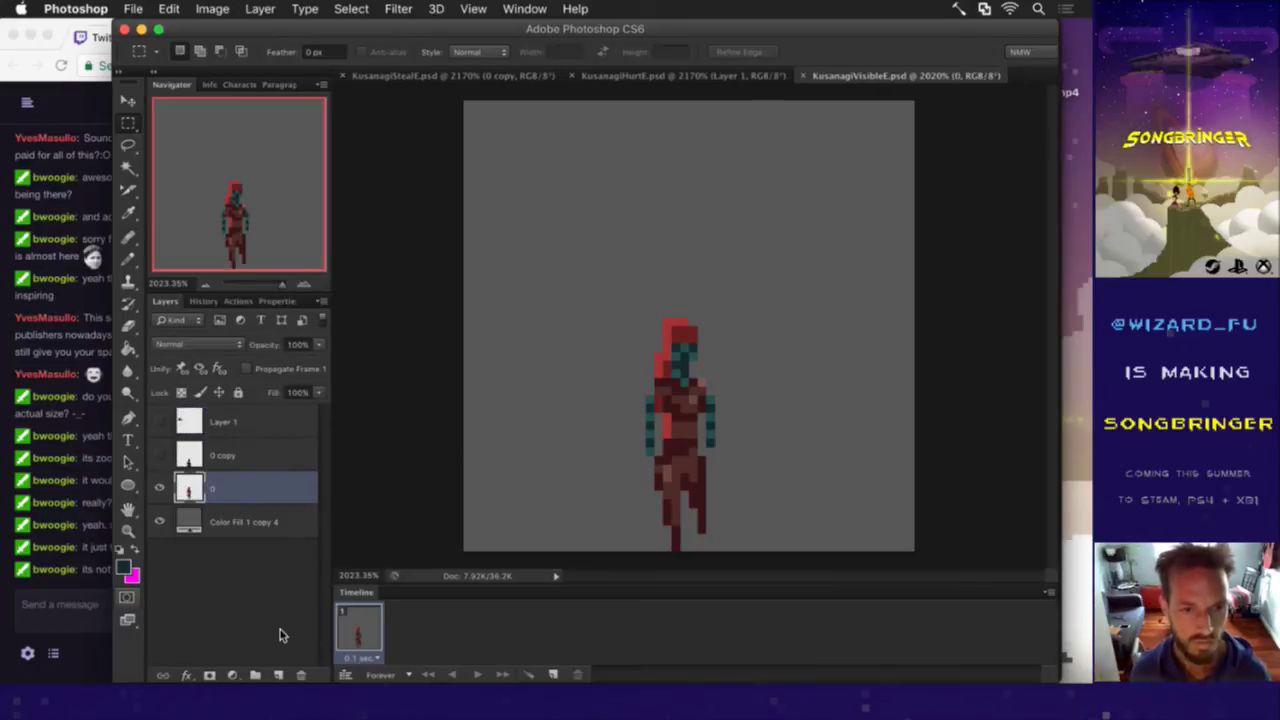
pyautogui.click(232, 675)
pyautogui.click(520, 440)
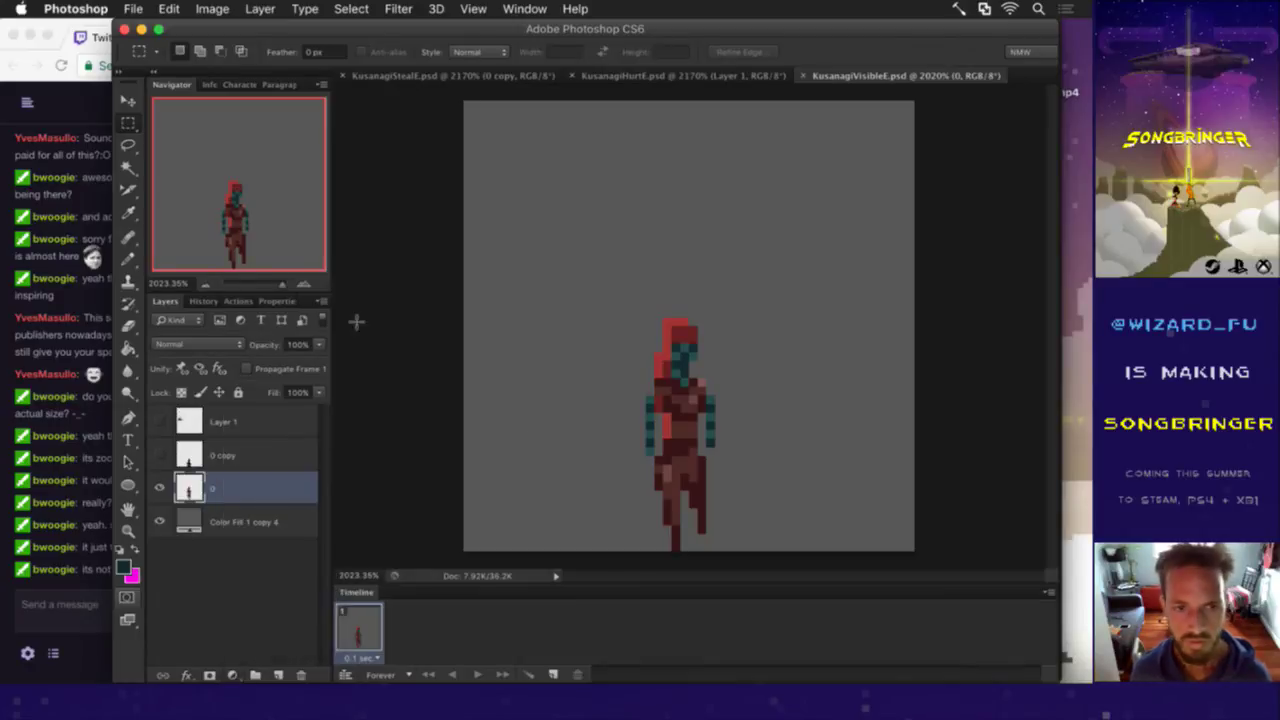
pyautogui.press('w')
pyautogui.click(692, 424)
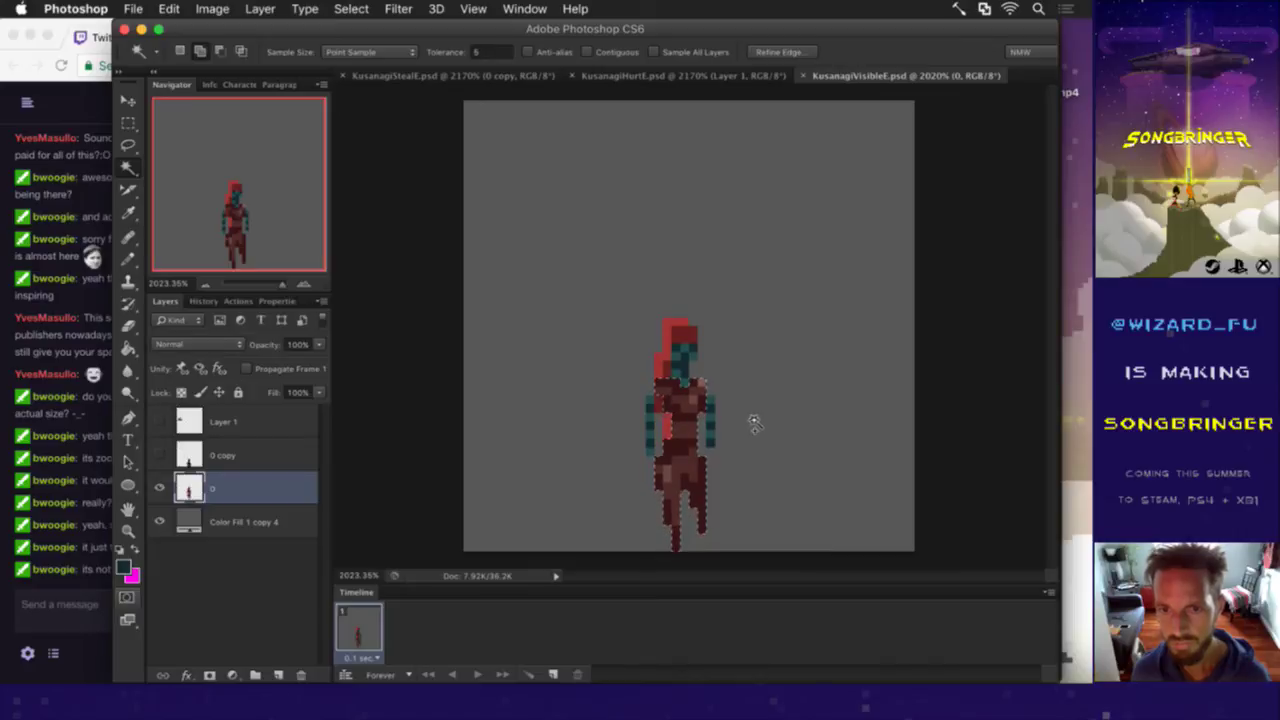
# Step: Add a Hue/Saturation adjustment layer masked to the selected reds and return to the layer list
pyautogui.press('m')
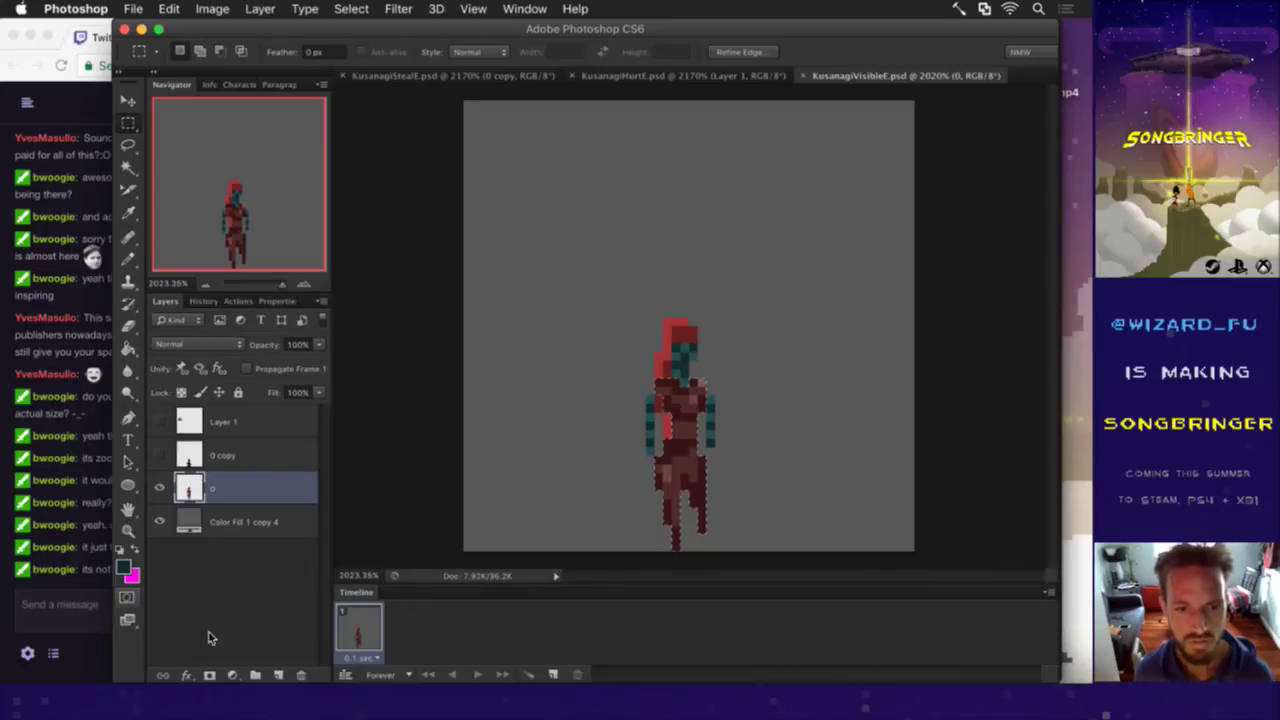
pyautogui.click(234, 676)
pyautogui.click(292, 528)
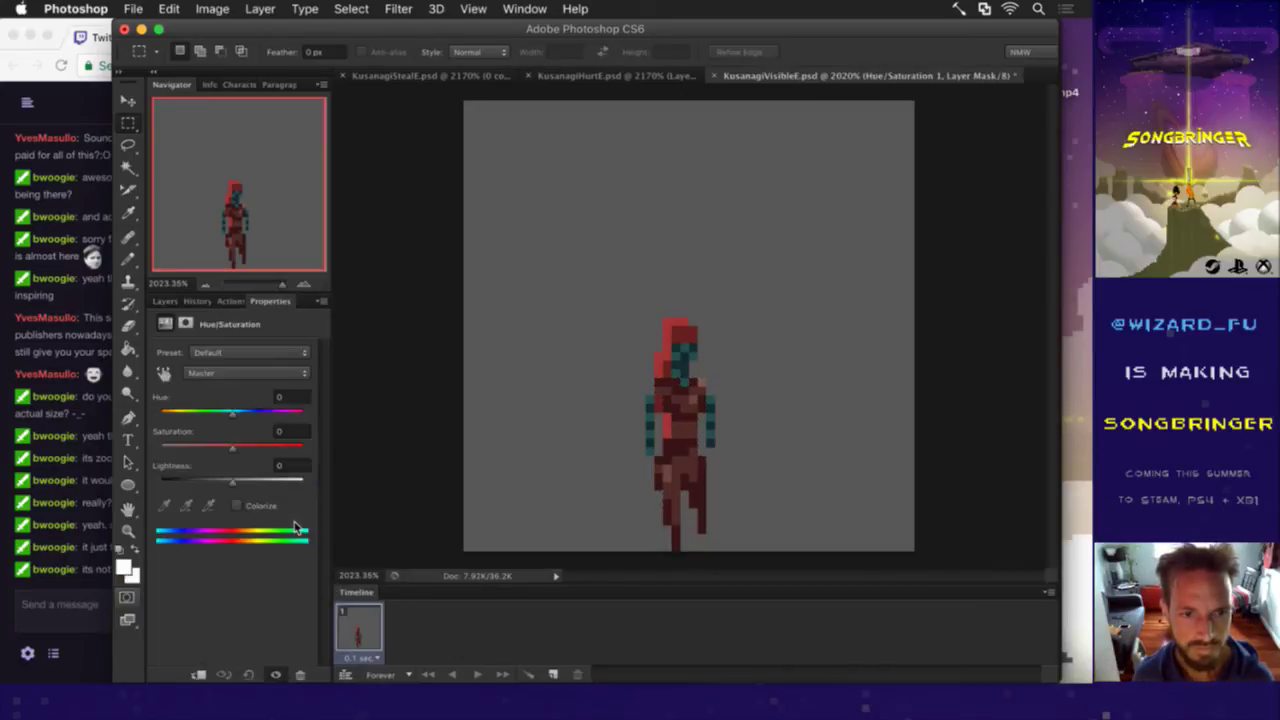
pyautogui.click(163, 302)
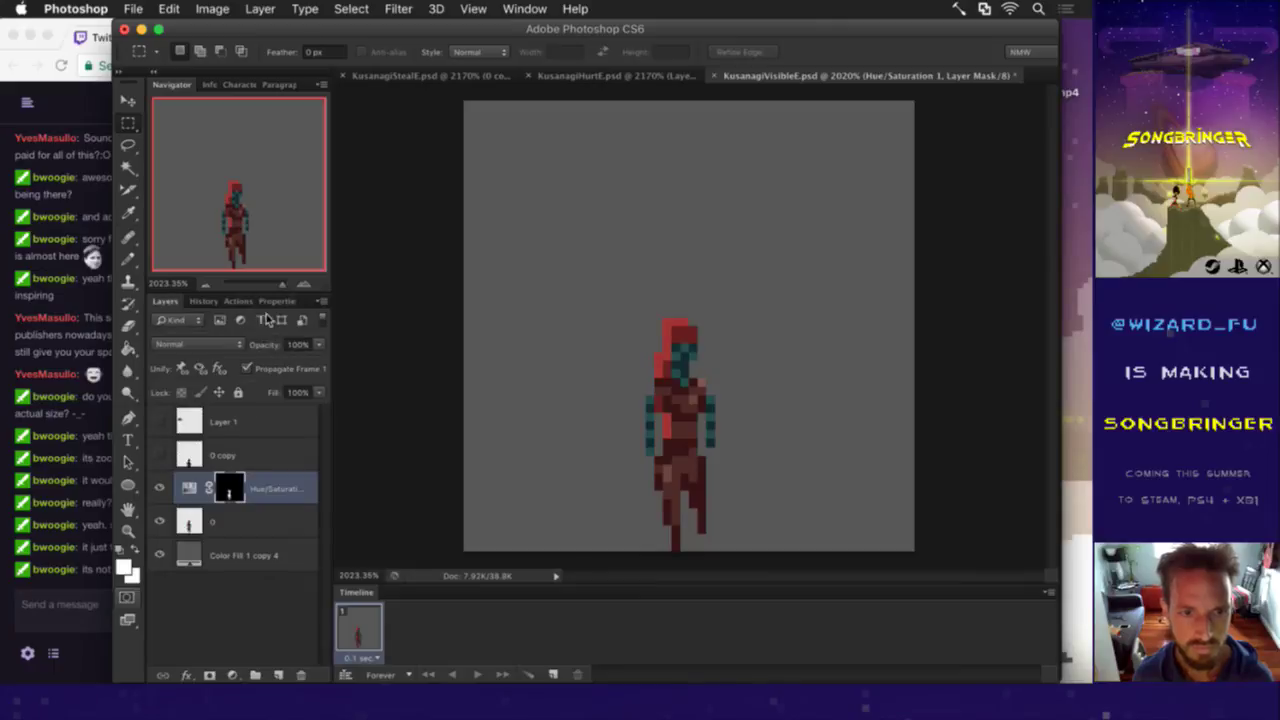
# Step: In the Hue/Saturation adjustment, set Hue to -1 and Lightness to -28, and return to the layer list
pyautogui.doubleClick(199, 485)
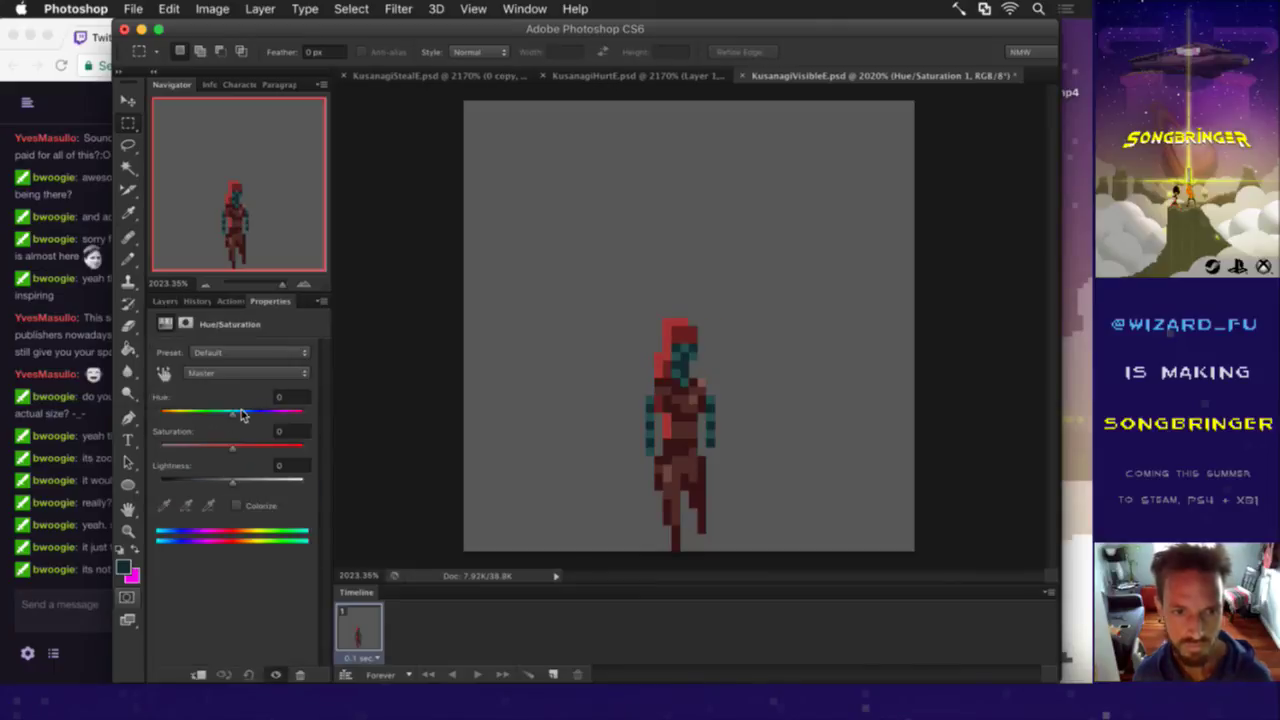
pyautogui.moveTo(234, 418)
pyautogui.mouseDown()
pyautogui.moveTo(221, 418)
pyautogui.moveTo(252, 418)
pyautogui.moveTo(214, 420)
pyautogui.moveTo(245, 421)
pyautogui.moveTo(232, 424)
pyautogui.mouseUp()
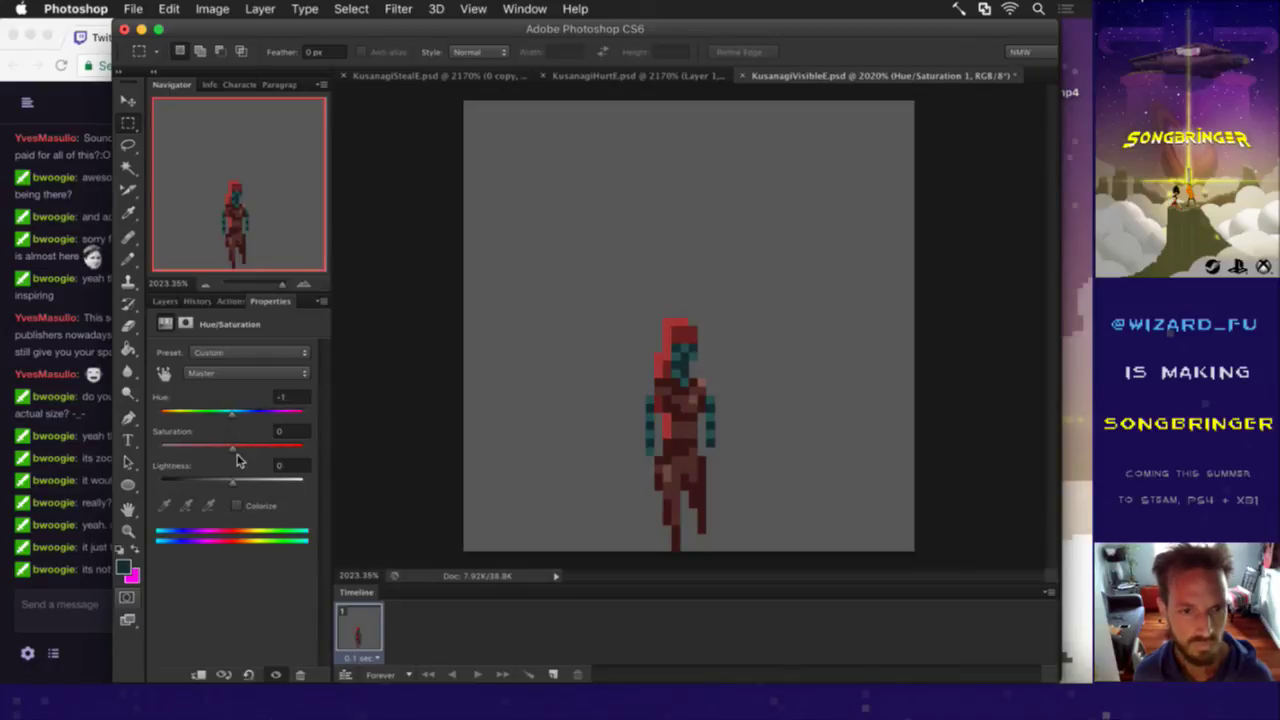
pyautogui.moveTo(235, 485); pyautogui.dragTo(211, 489)
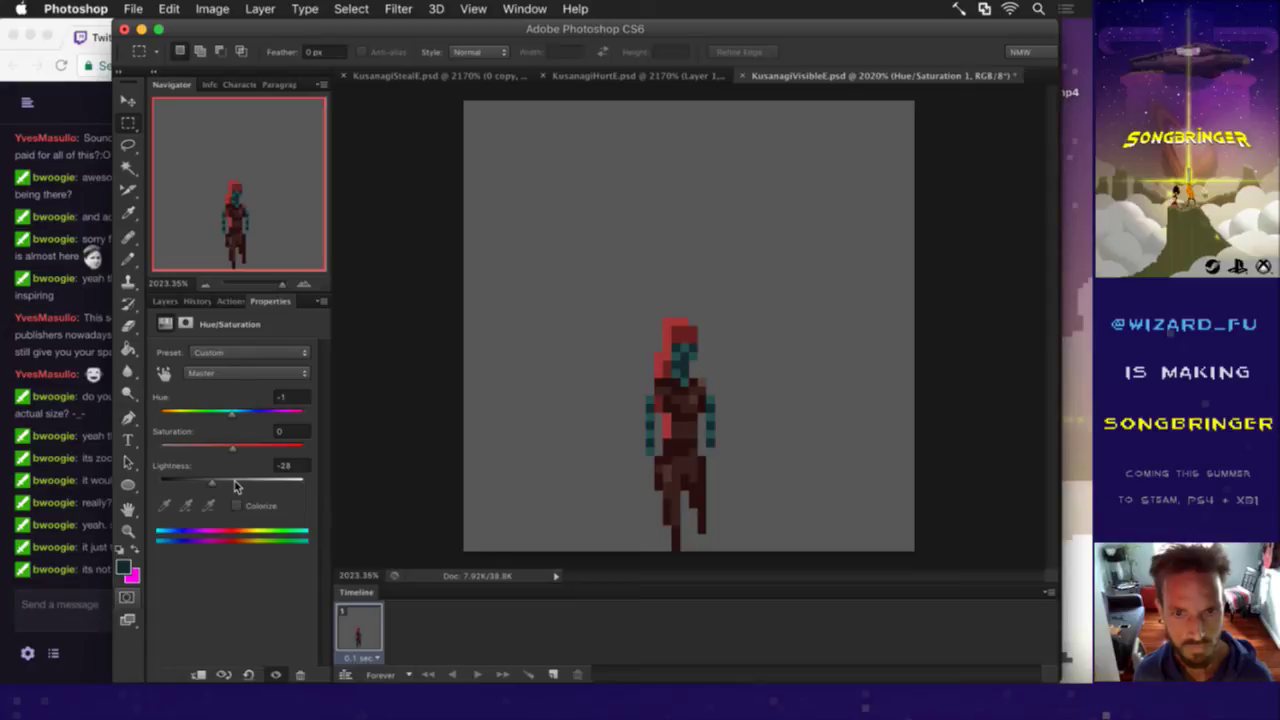
pyautogui.click(166, 302)
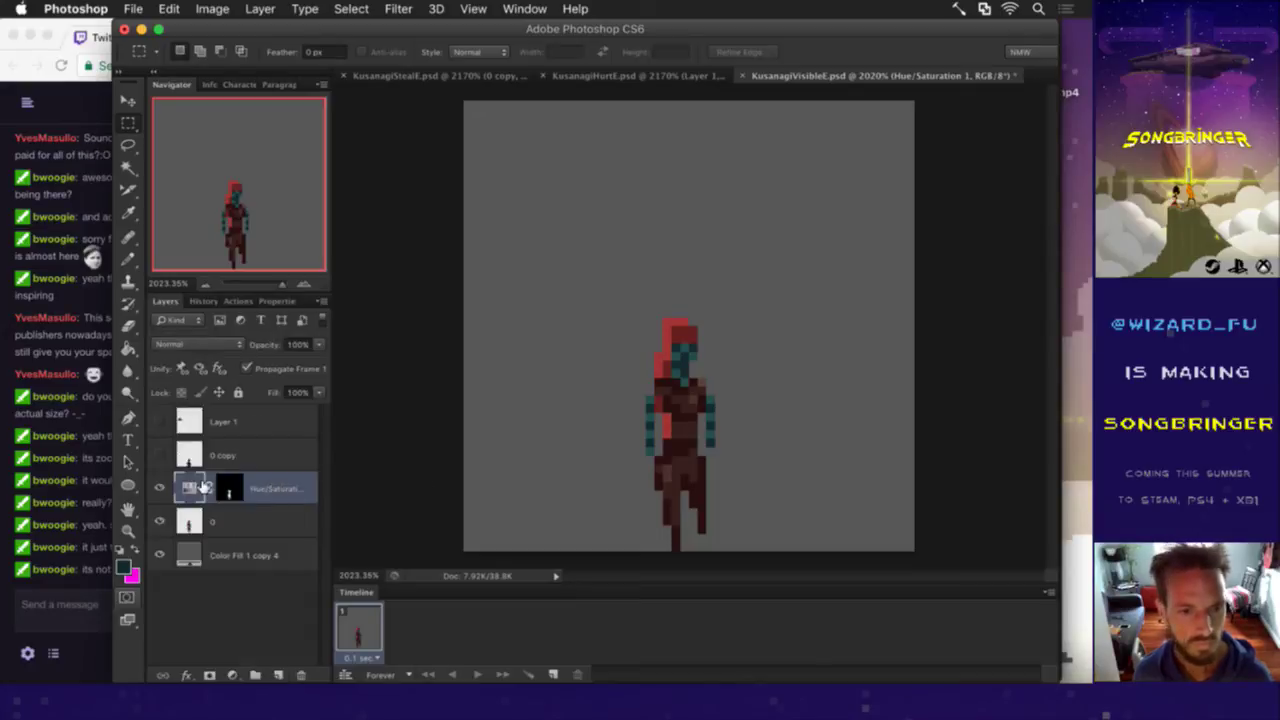
# Step: On layer 0, marquee-select the lighter highlight pixels on the sprite's upper leg, chest and shoulder
pyautogui.click(206, 518)
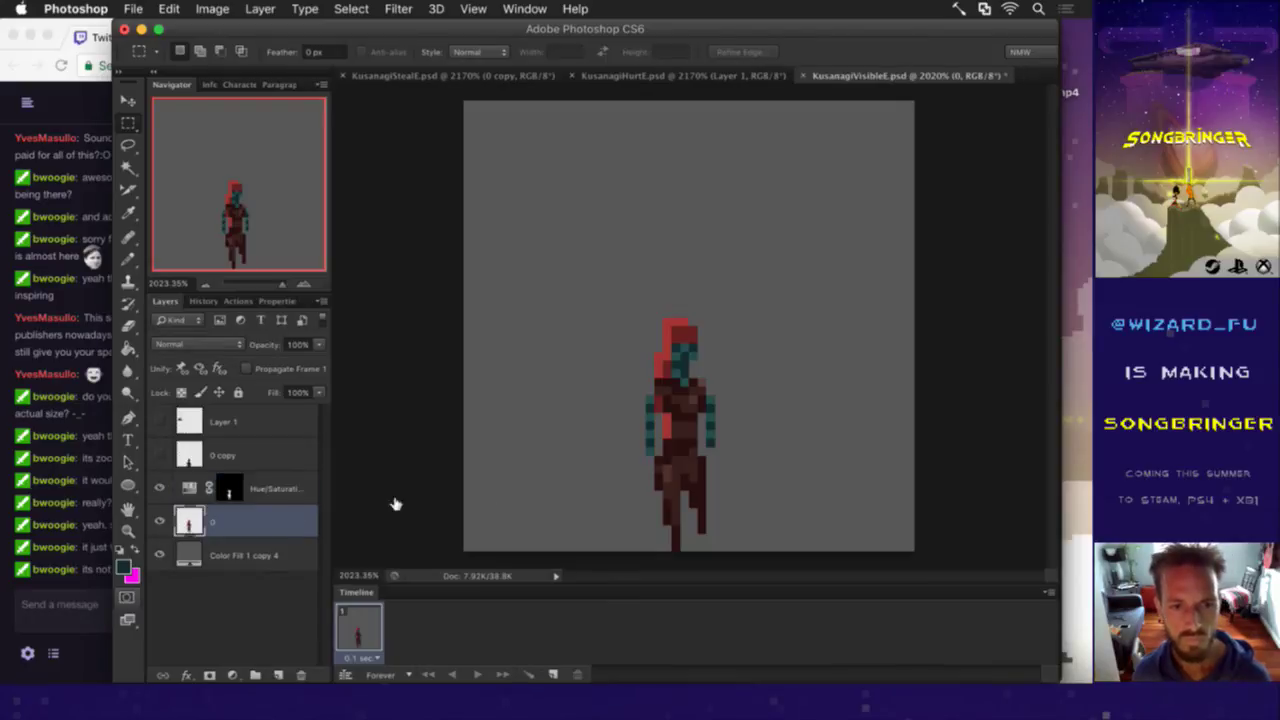
pyautogui.moveTo(664, 458); pyautogui.dragTo(669, 480)
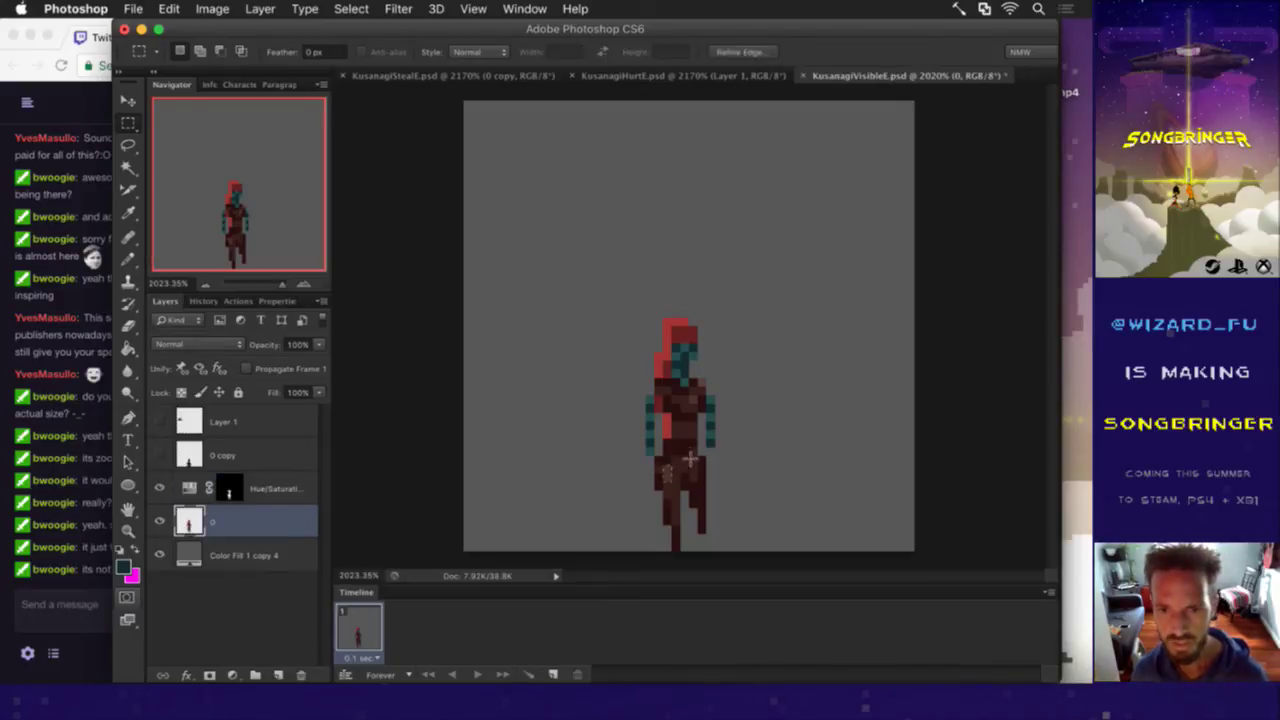
pyautogui.moveTo(689, 395)
pyautogui.mouseDown()
pyautogui.moveTo(698, 405)
pyautogui.moveTo(707, 389)
pyautogui.mouseUp()
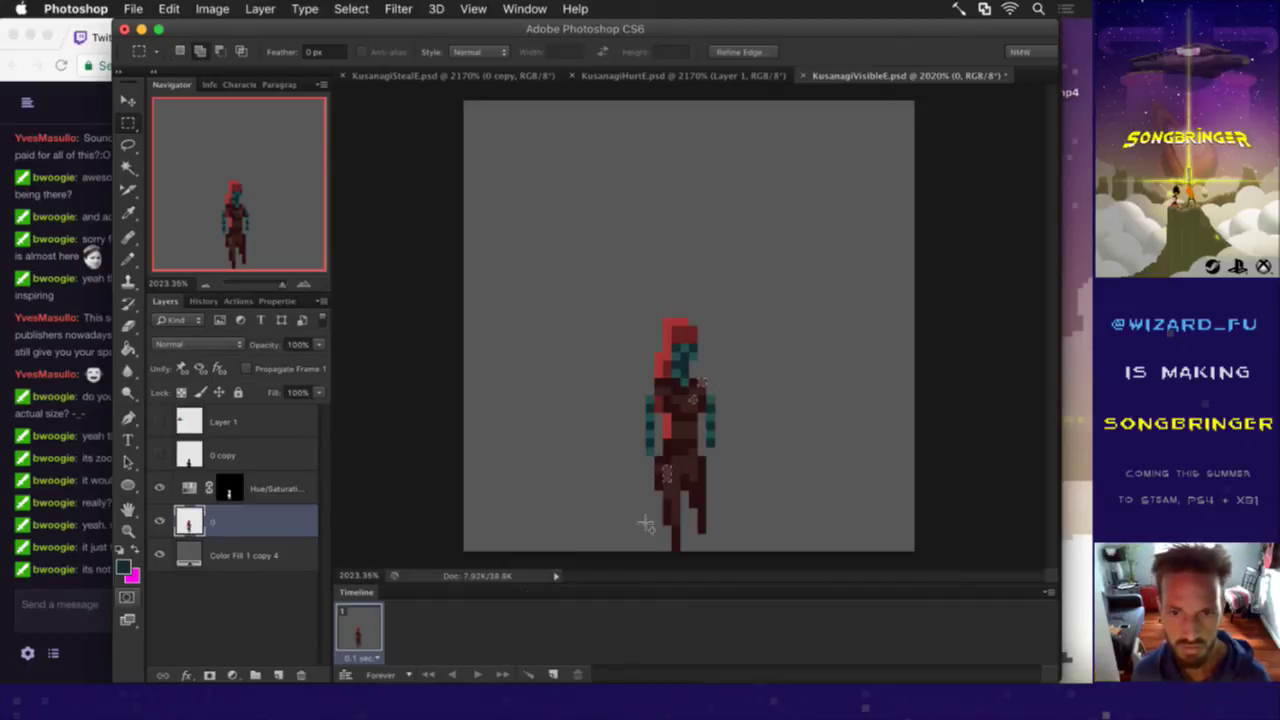
# Step: Paint the selected highlight pixels black on the Hue/Saturation layer mask and return to the normal image view
pyautogui.keyDown('alt'); pyautogui.click(230, 488); pyautogui.keyUp('alt')
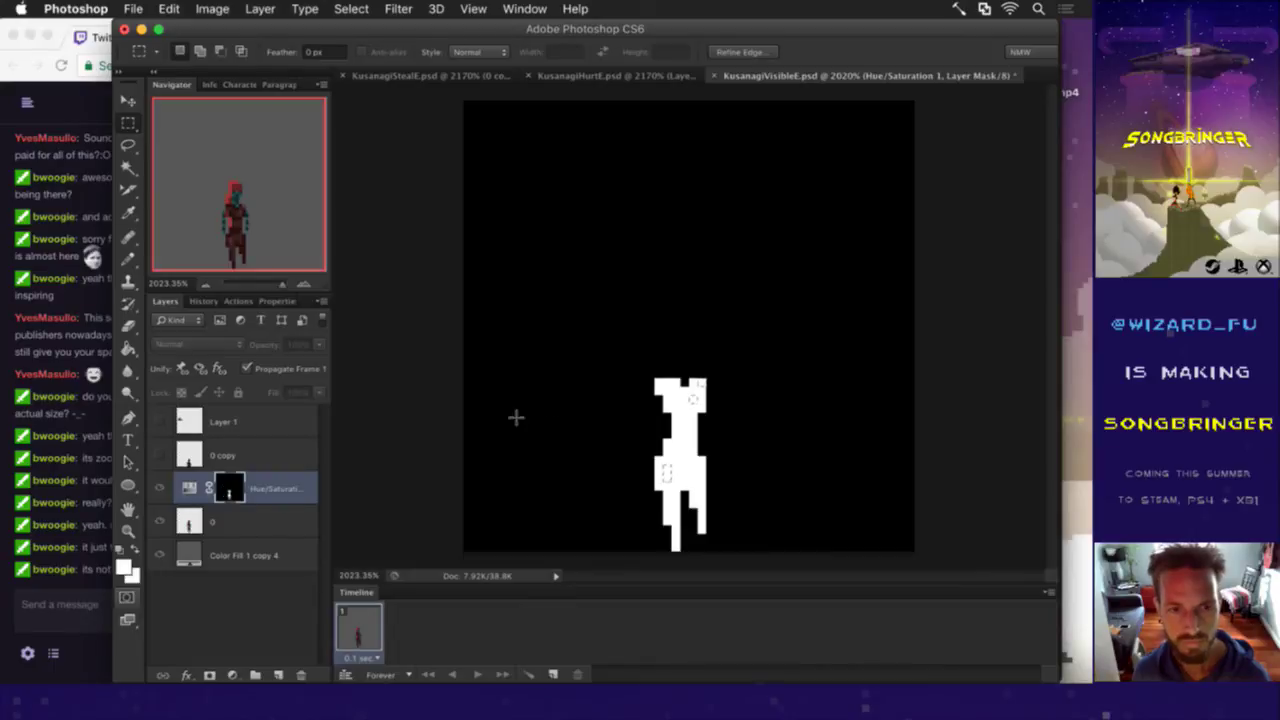
pyautogui.press('i')
pyautogui.click(580, 385)
pyautogui.press('b')
pyautogui.click(694, 399)
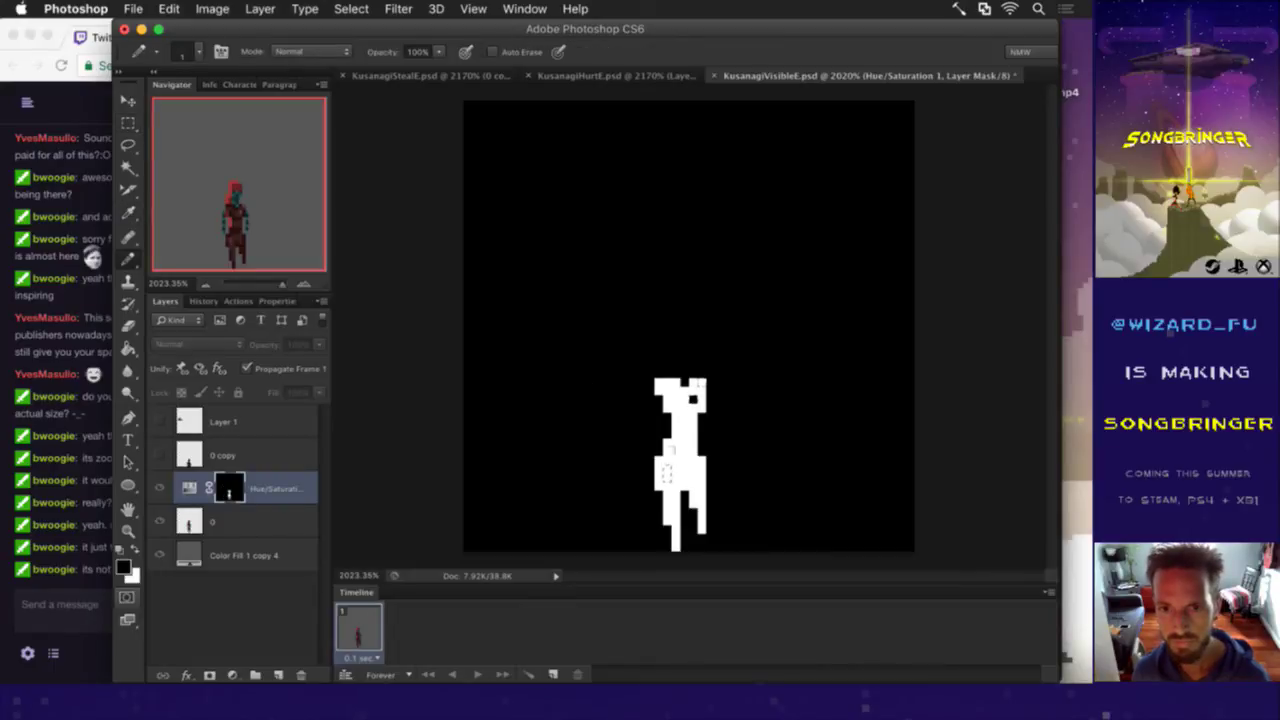
pyautogui.click(702, 382)
pyautogui.press('m')
pyautogui.click(188, 487)
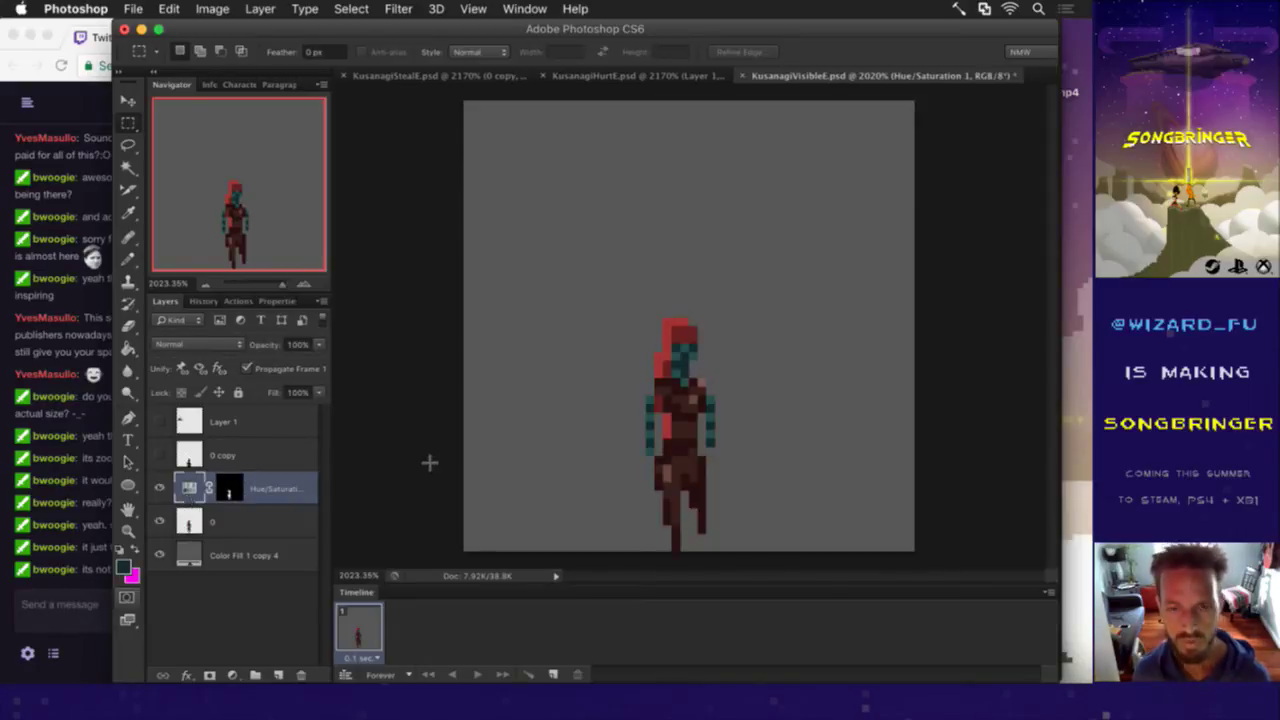
# Step: Hide the grey Color Fill background, add a second animation frame and save the file
pyautogui.click(158, 553)
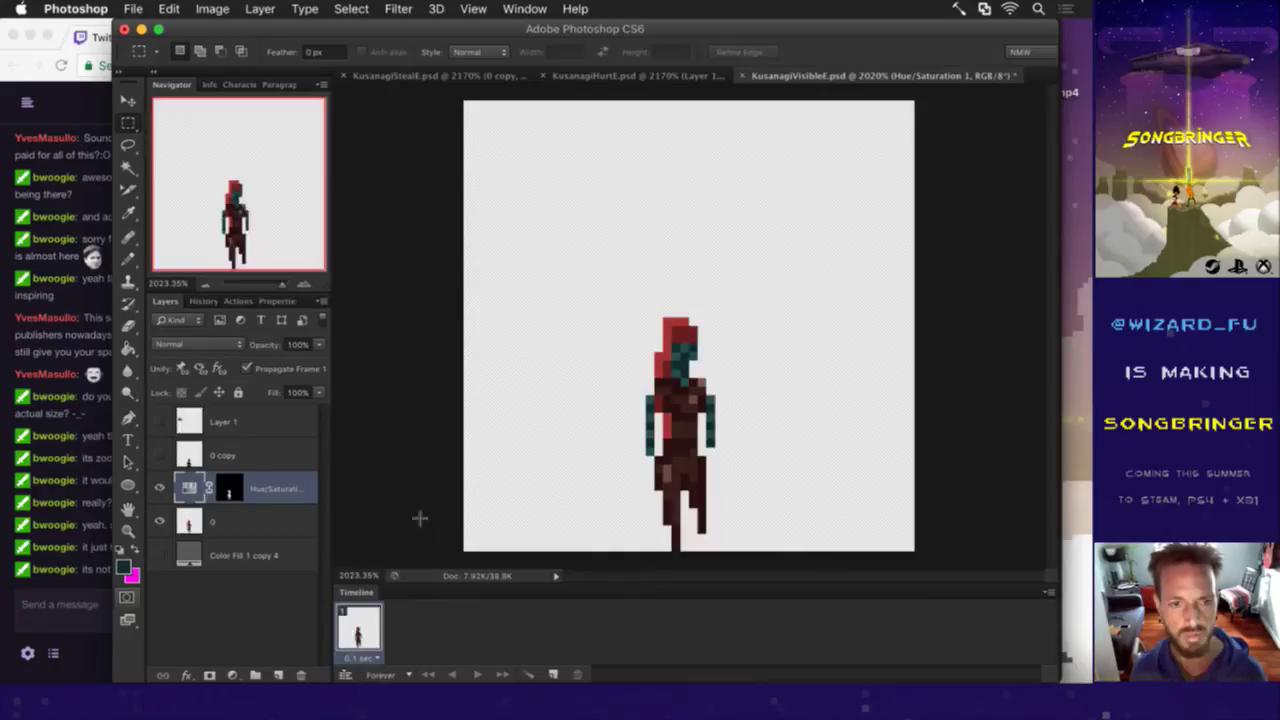
pyautogui.click(553, 674)
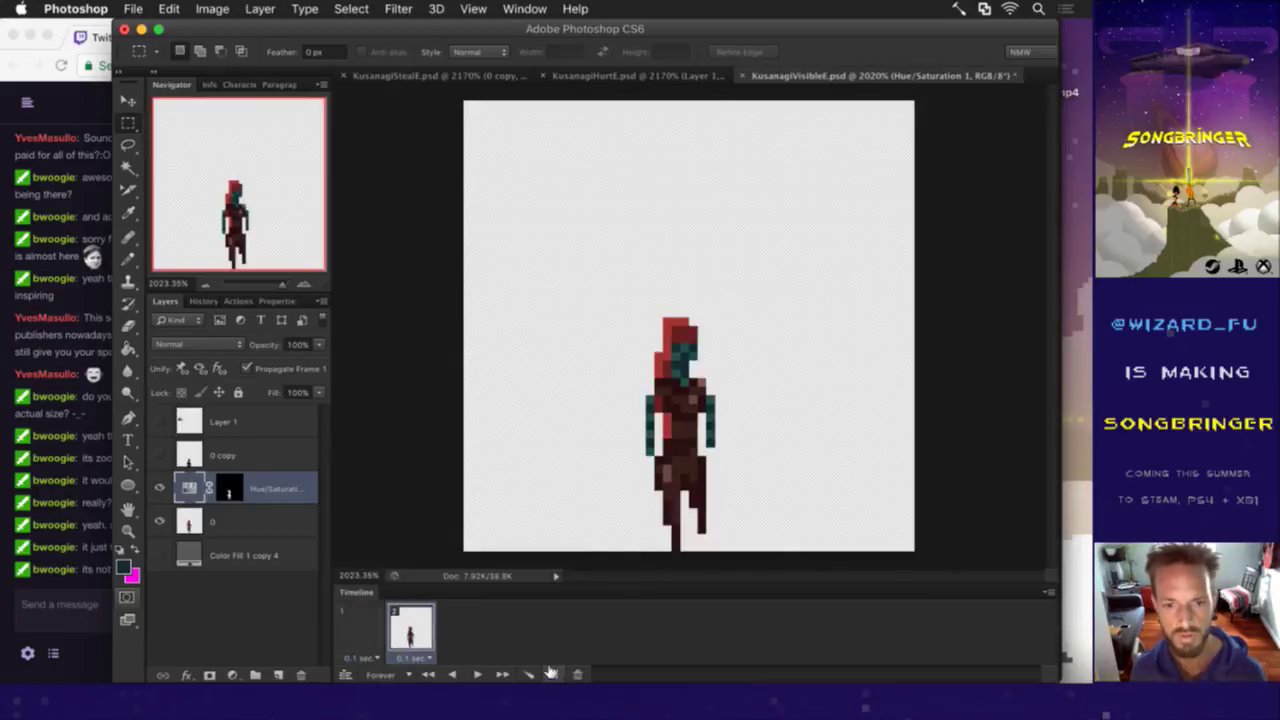
pyautogui.press('super+s')
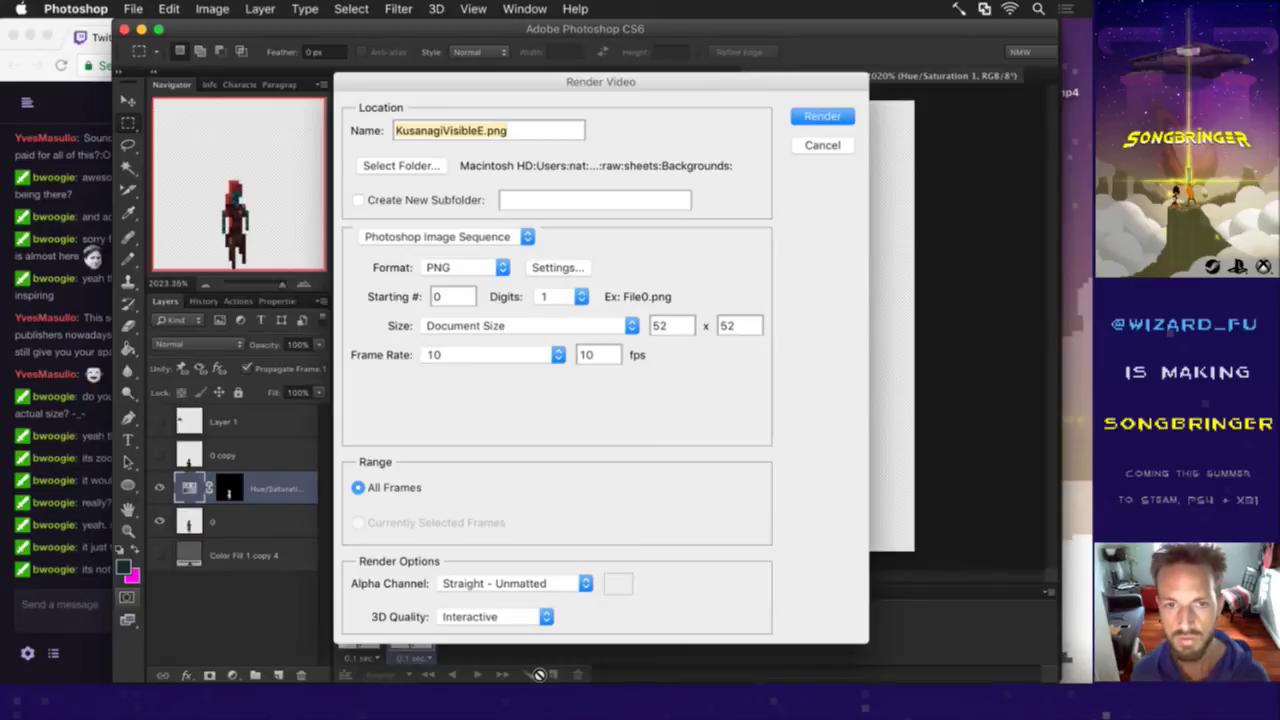
# Step: Render the PNG image sequence KusanagiVisibleE.png into the Shadow folder inside sheets
pyautogui.click(392, 165)
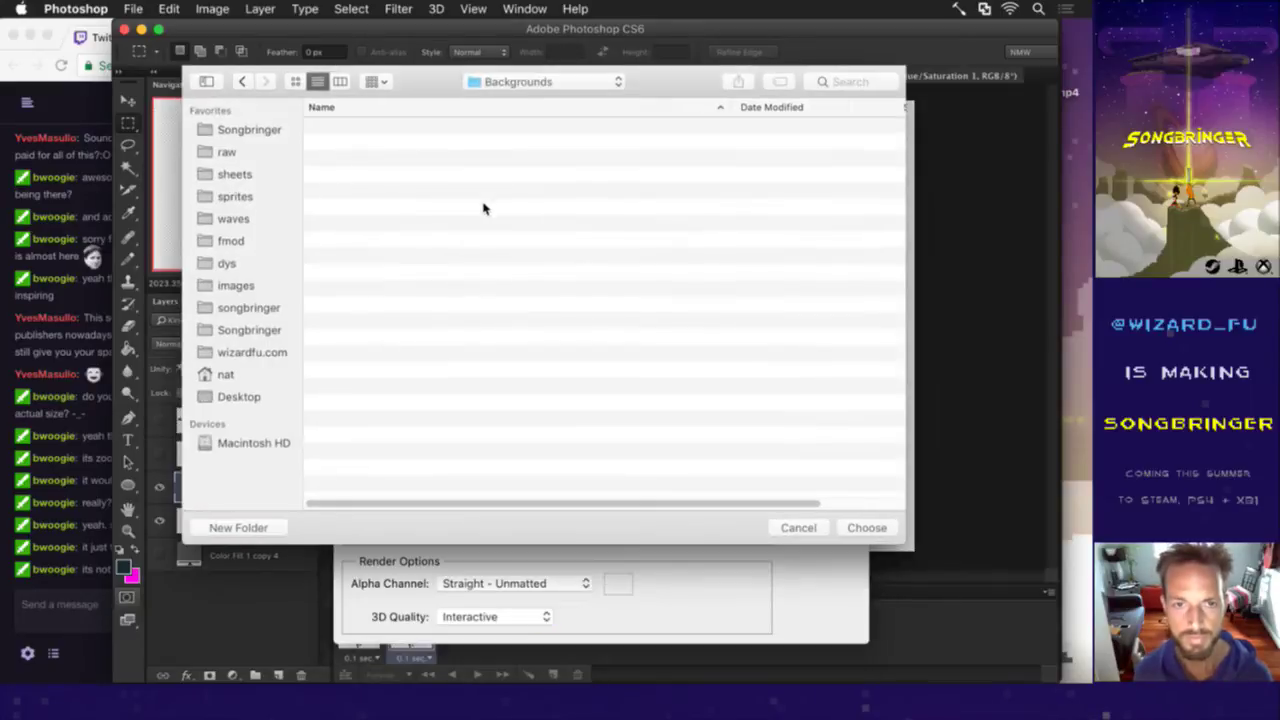
pyautogui.click(482, 85)
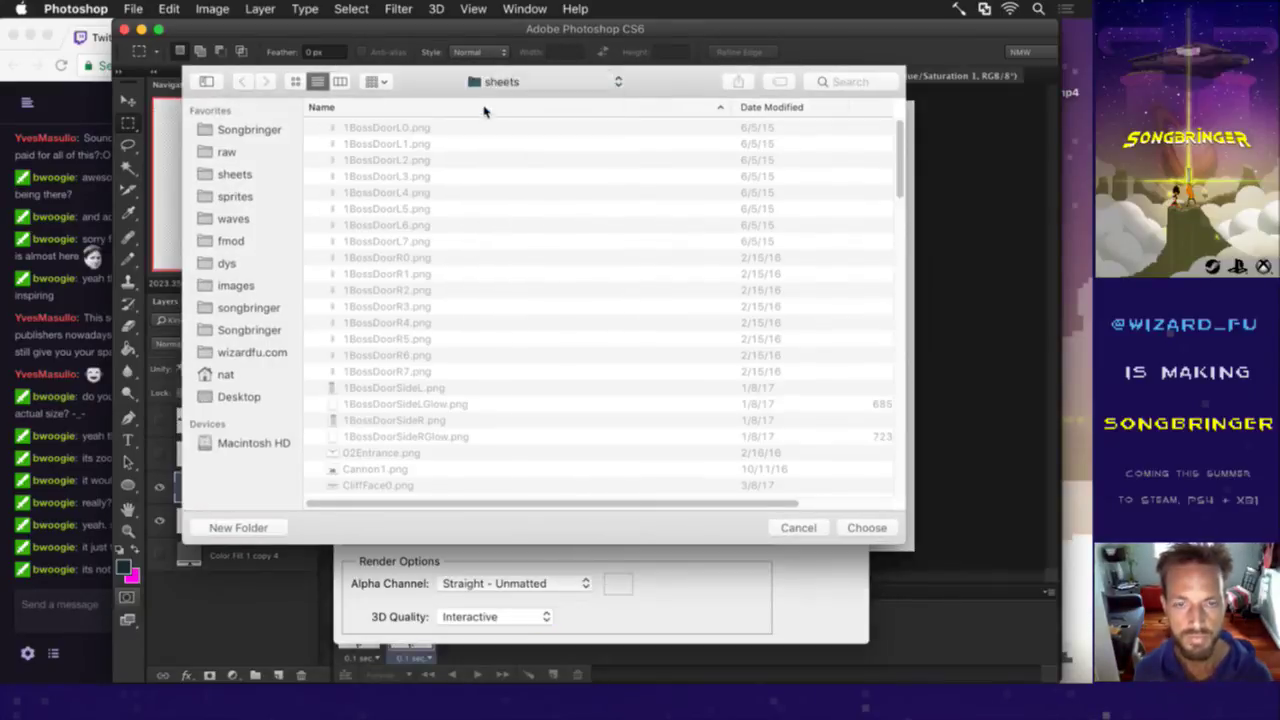
pyautogui.click(486, 106)
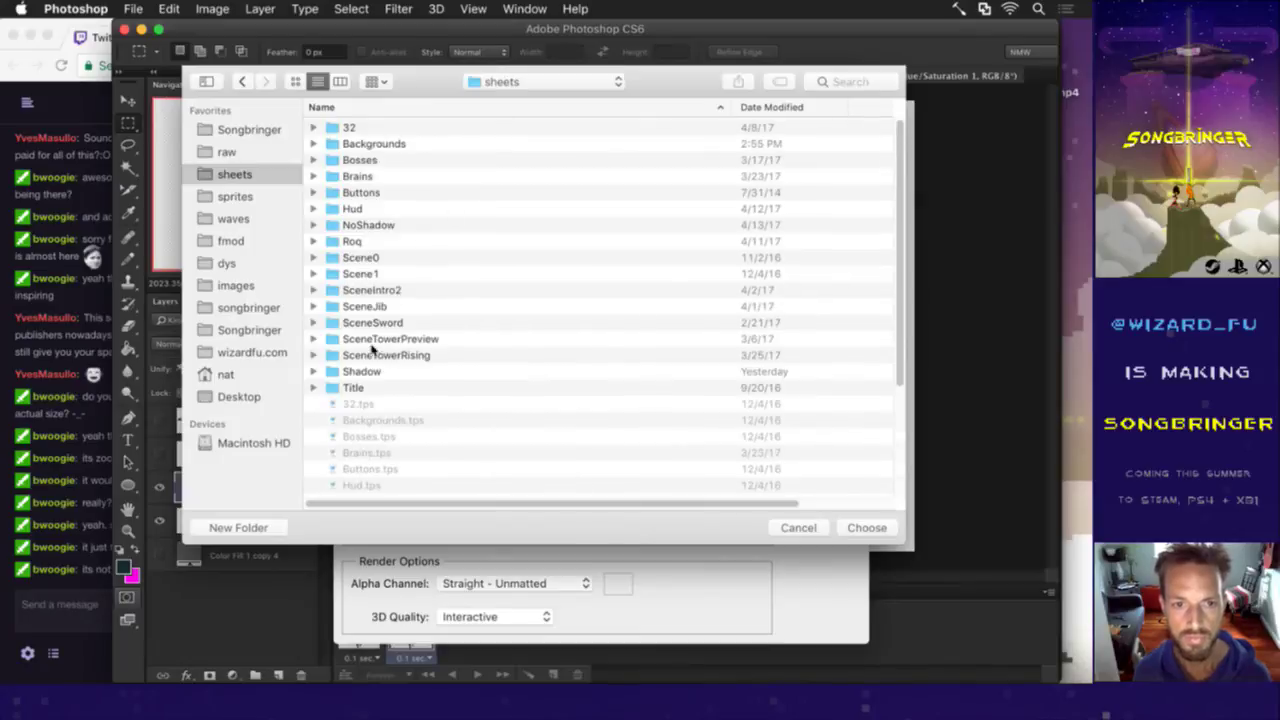
pyautogui.doubleClick(367, 371)
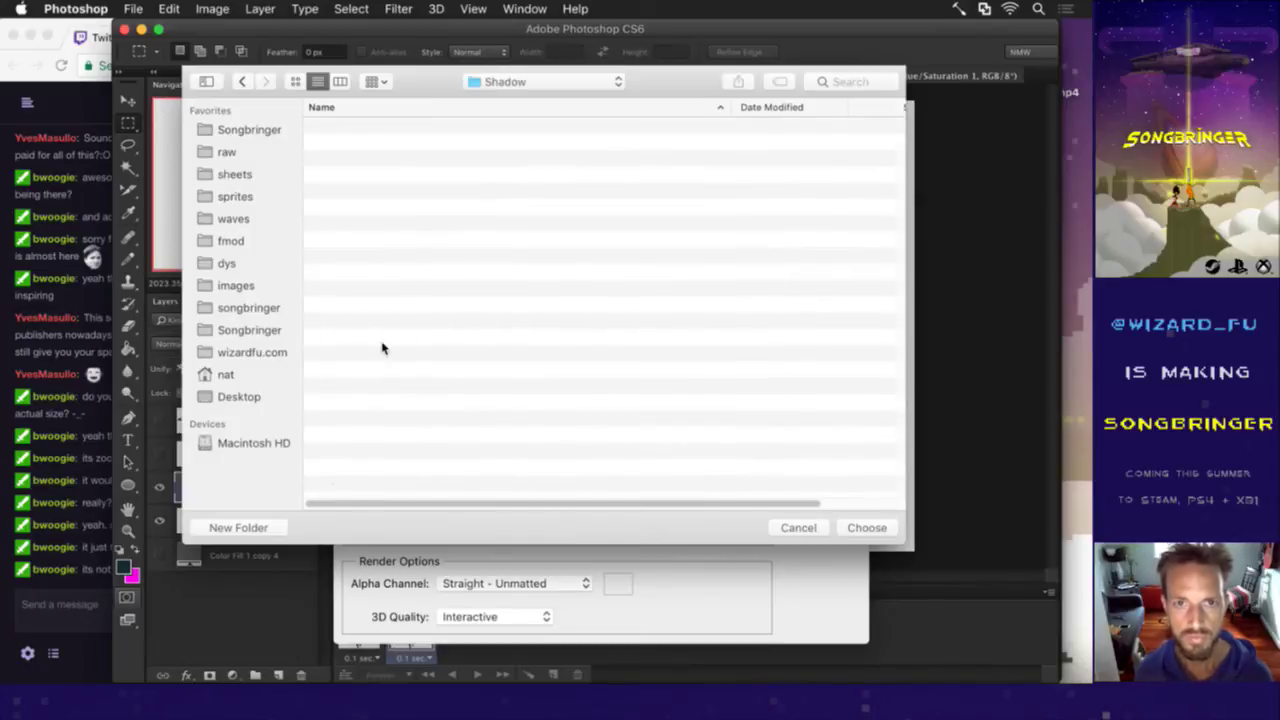
pyautogui.press('Return')
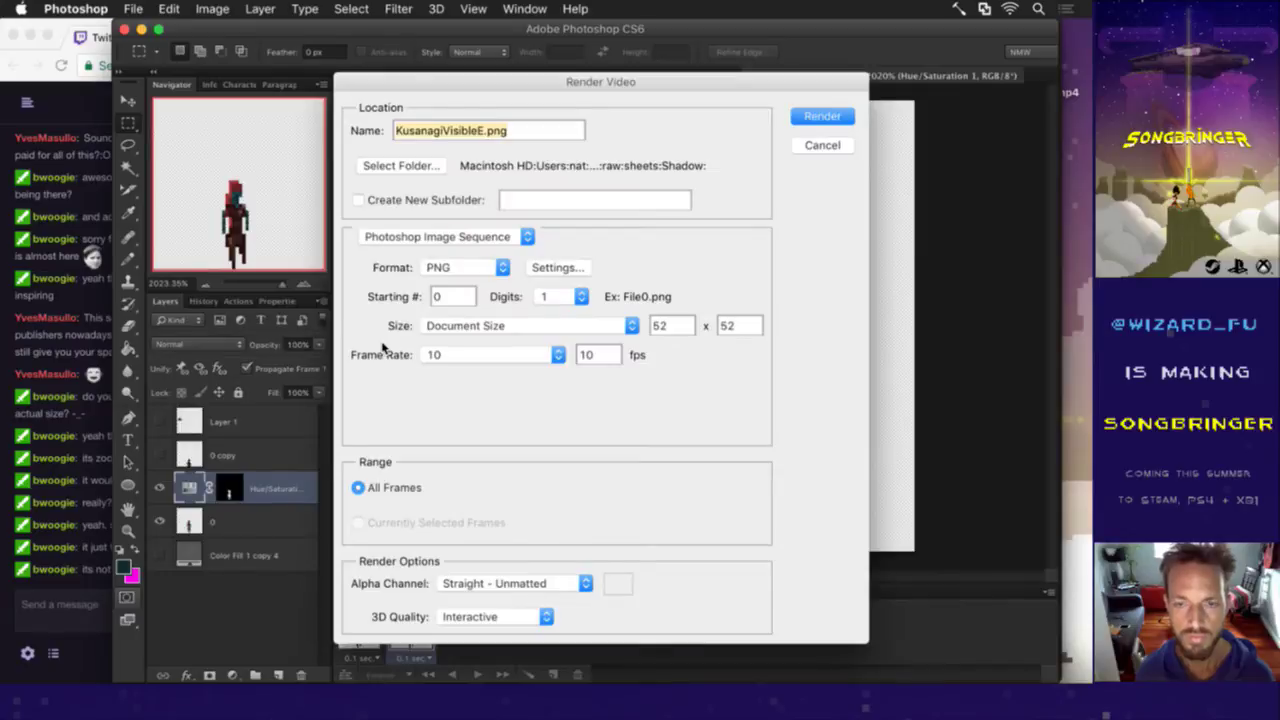
pyautogui.press('Return')
pyautogui.press('Return')
# Step: Switch to iTerm2 and start the Songbringer MacD debug build
pyautogui.press('super+Tab')
pyautogui.press('super+Tab')
pyautogui.press('Return')
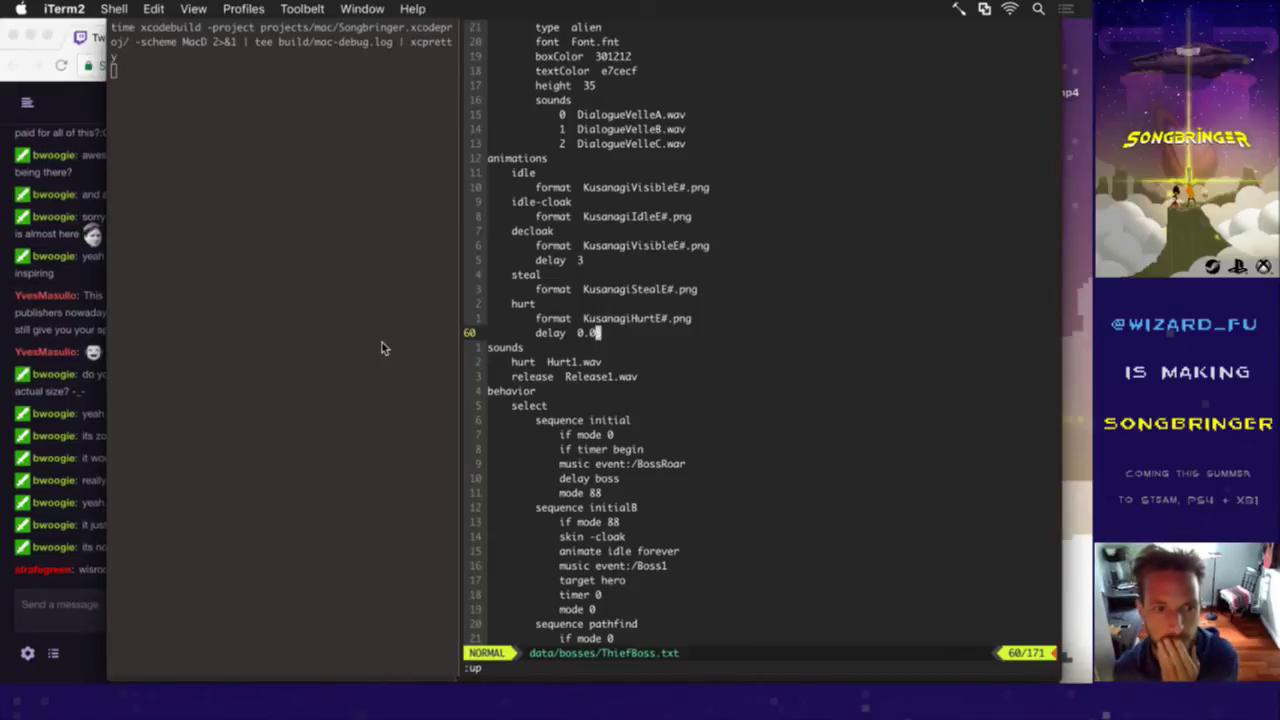
# Step: Switch to the Twitch chat in Chrome and post an emote whose code starts with wizH
pyautogui.click(92, 596)
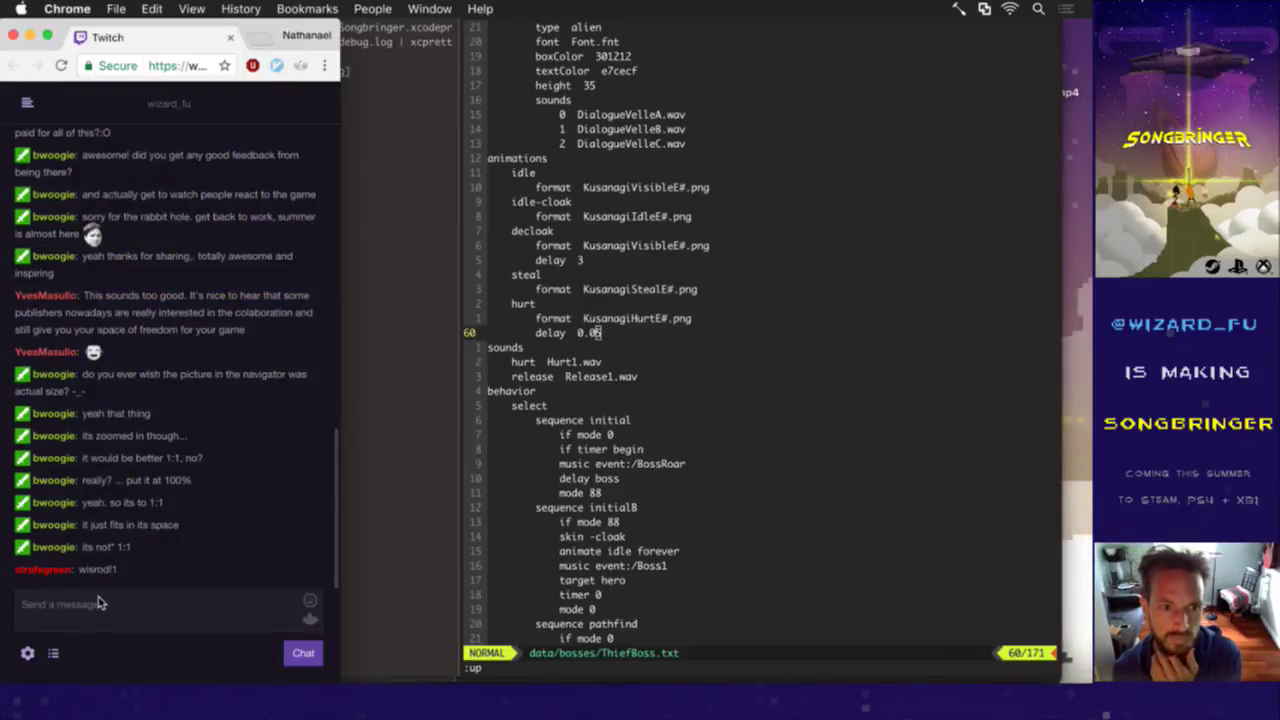
pyautogui.click(107, 605)
pyautogui.write('wizH')
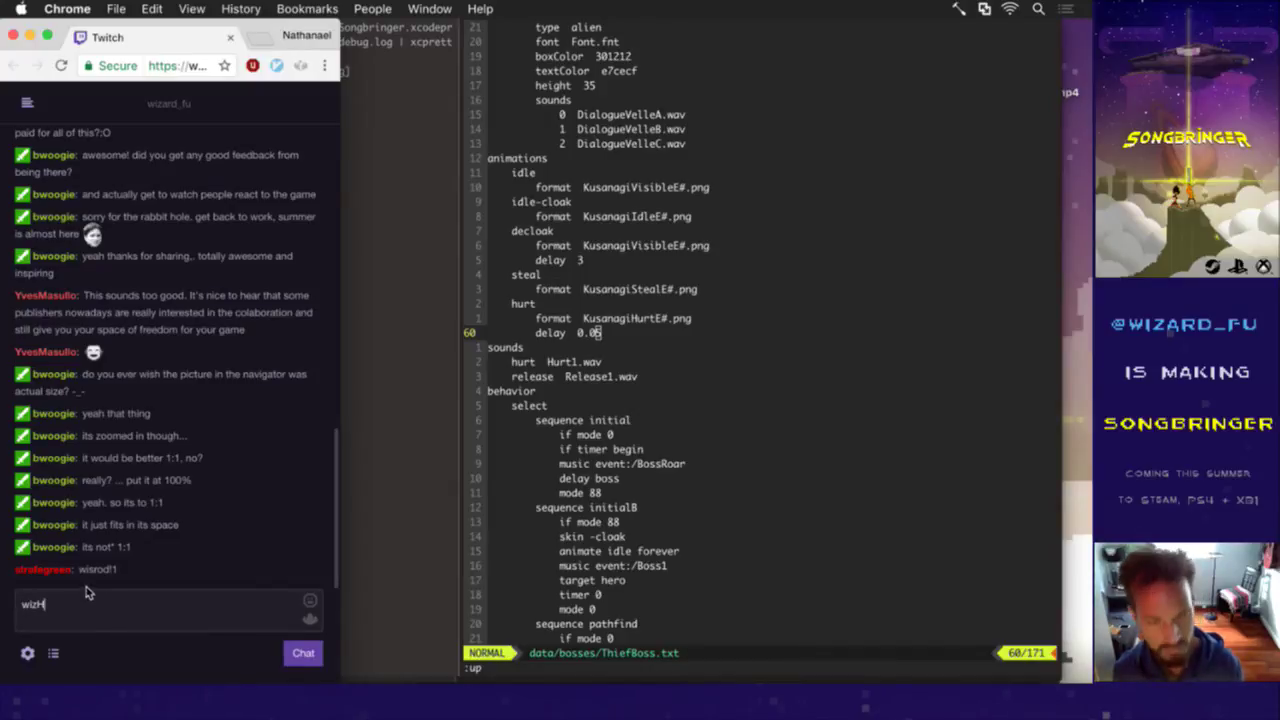
pyautogui.press('Return')
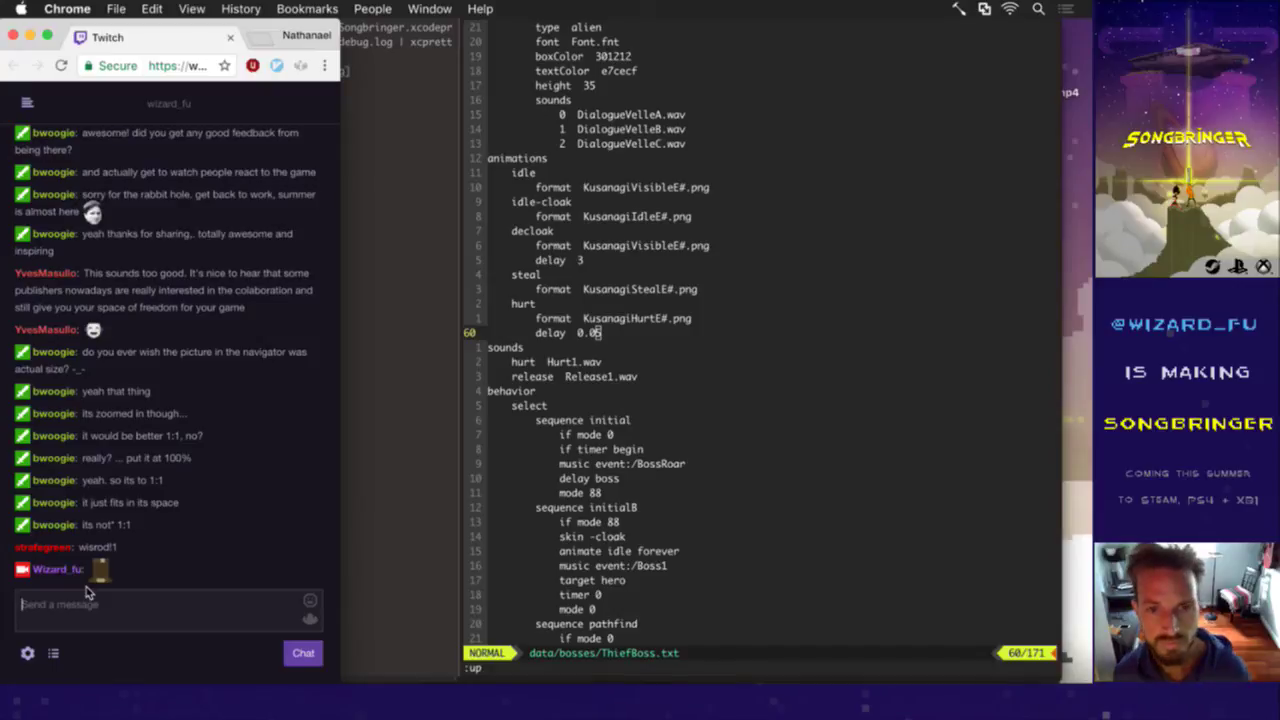
# Step: Return to the launched Songbringer build, check the boss sprite in the rainy arena and quit the game
pyautogui.click(558, 412)
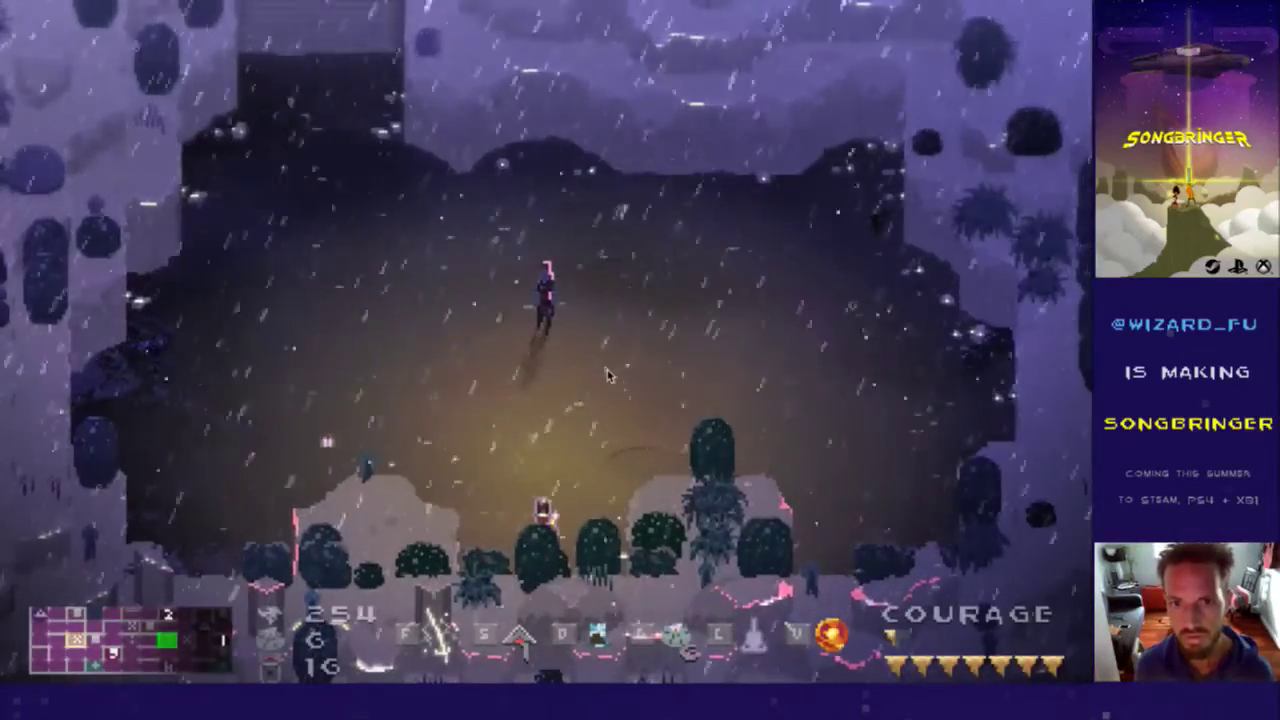
pyautogui.press('Right')
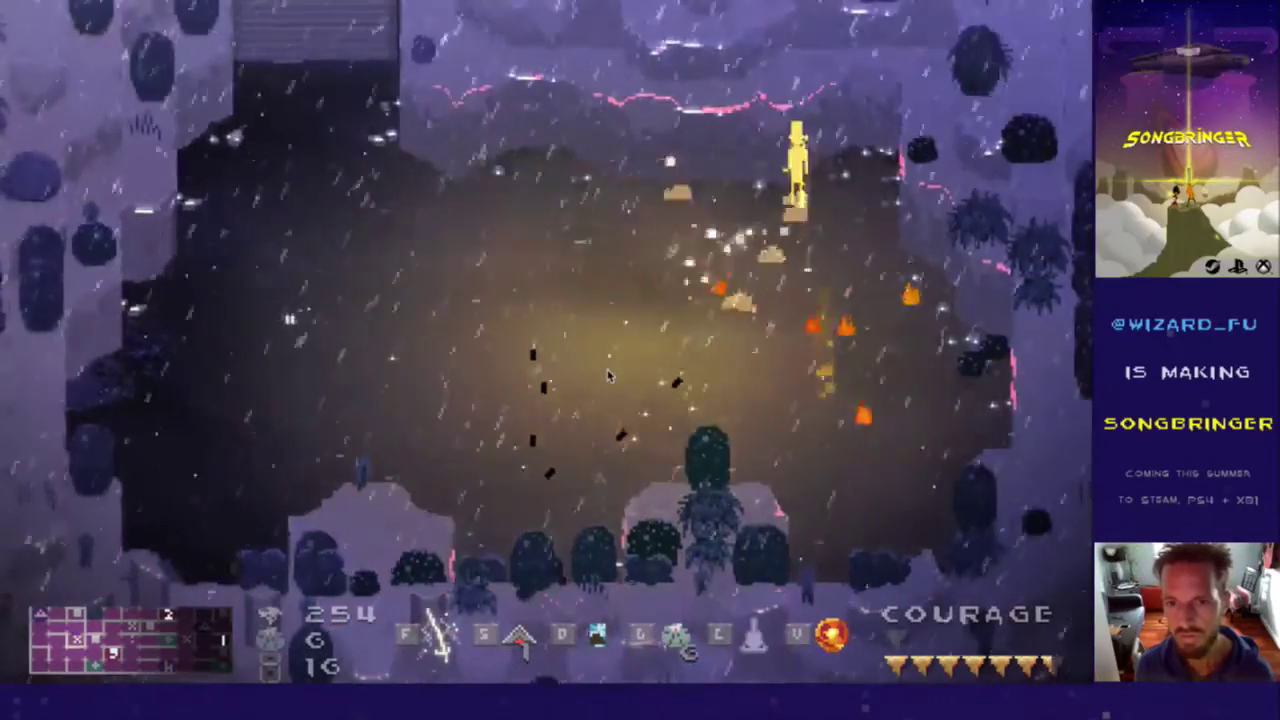
pyautogui.press('Right')
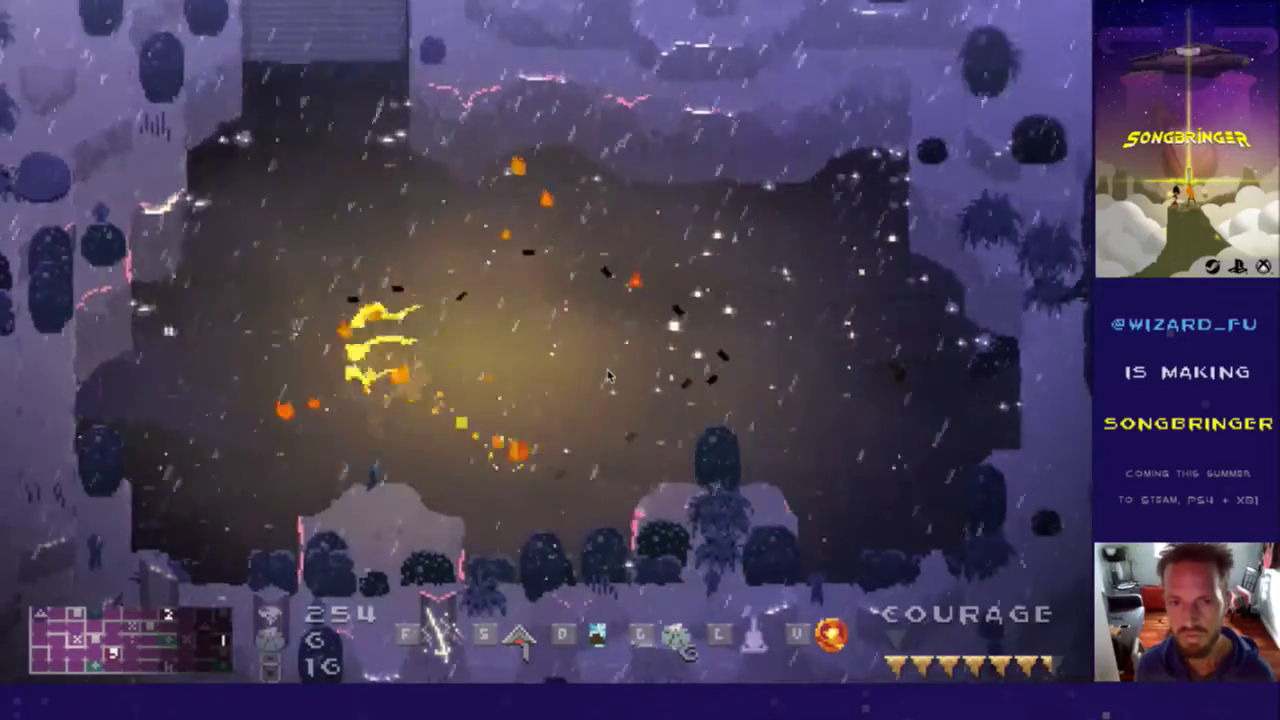
pyautogui.press('Up')
pyautogui.press('super+q')
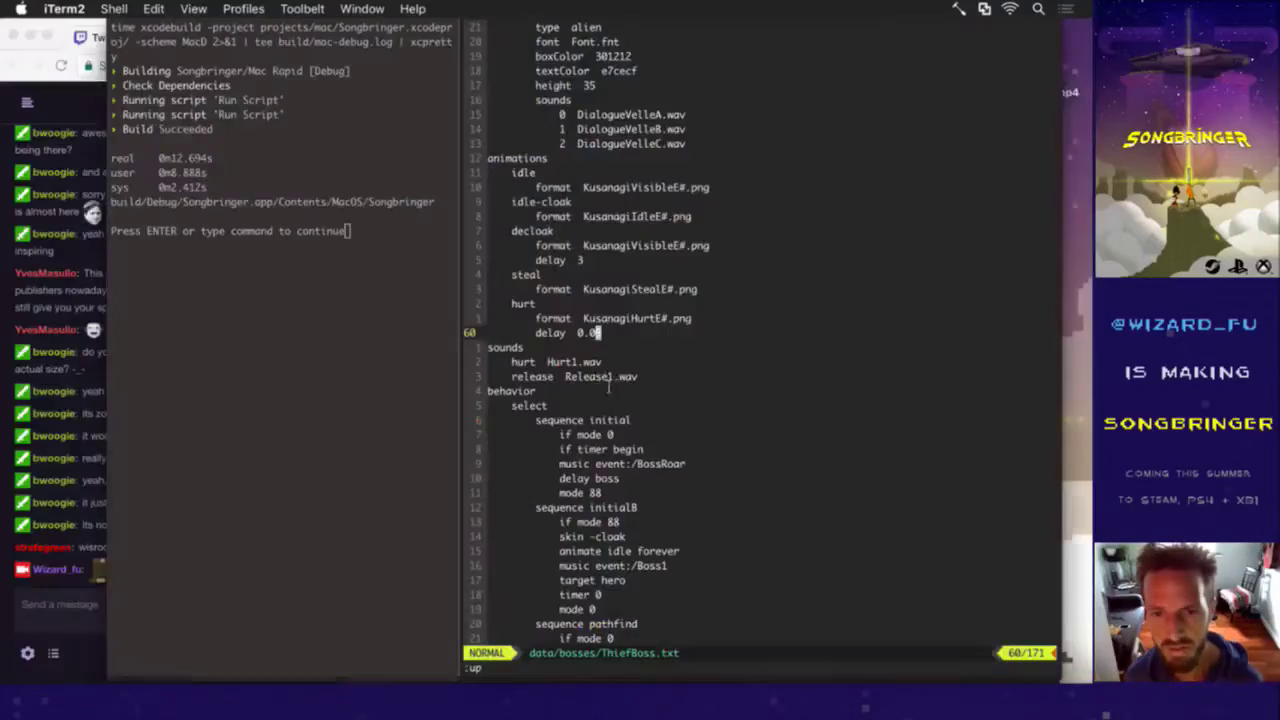
# Step: Switch back to Photoshop, select both animation frames and show the grey Color Fill background again
pyautogui.press('super+Tab')
pyautogui.press('super+Tab')
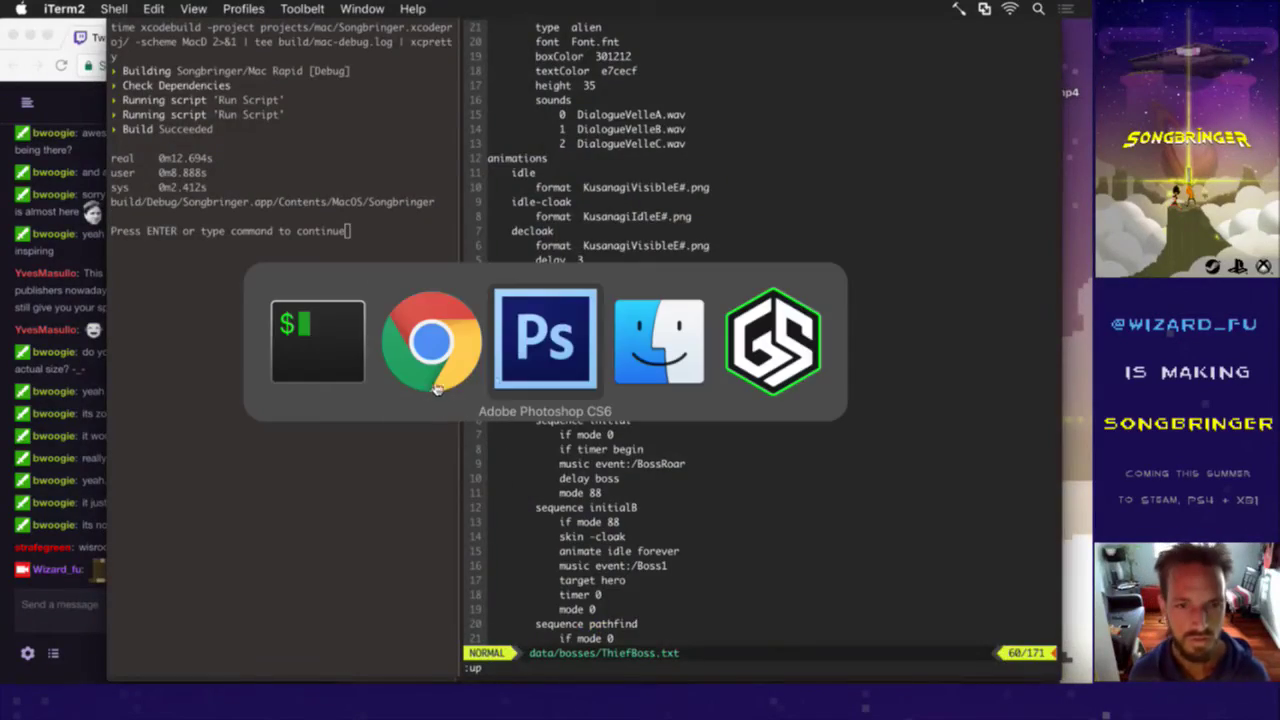
pyautogui.click(530, 375)
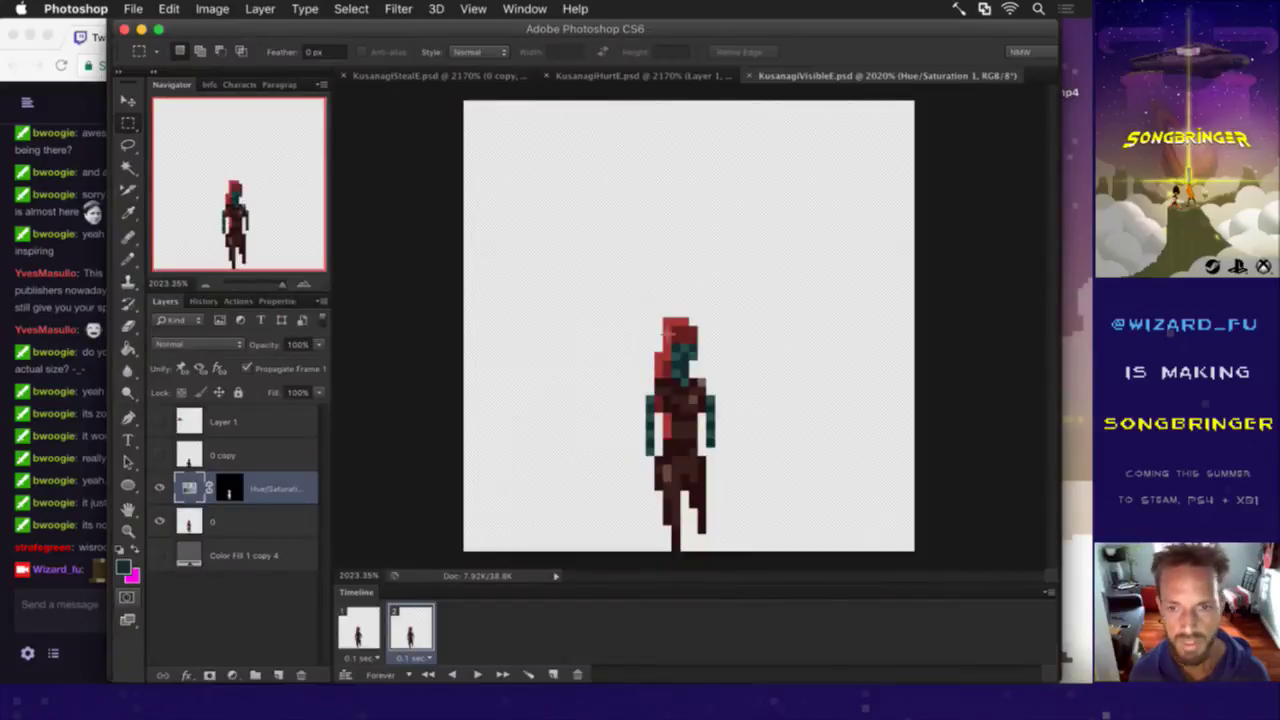
pyautogui.keyDown('shift'); pyautogui.click(358, 630); pyautogui.keyUp('shift')
pyautogui.click(159, 555)
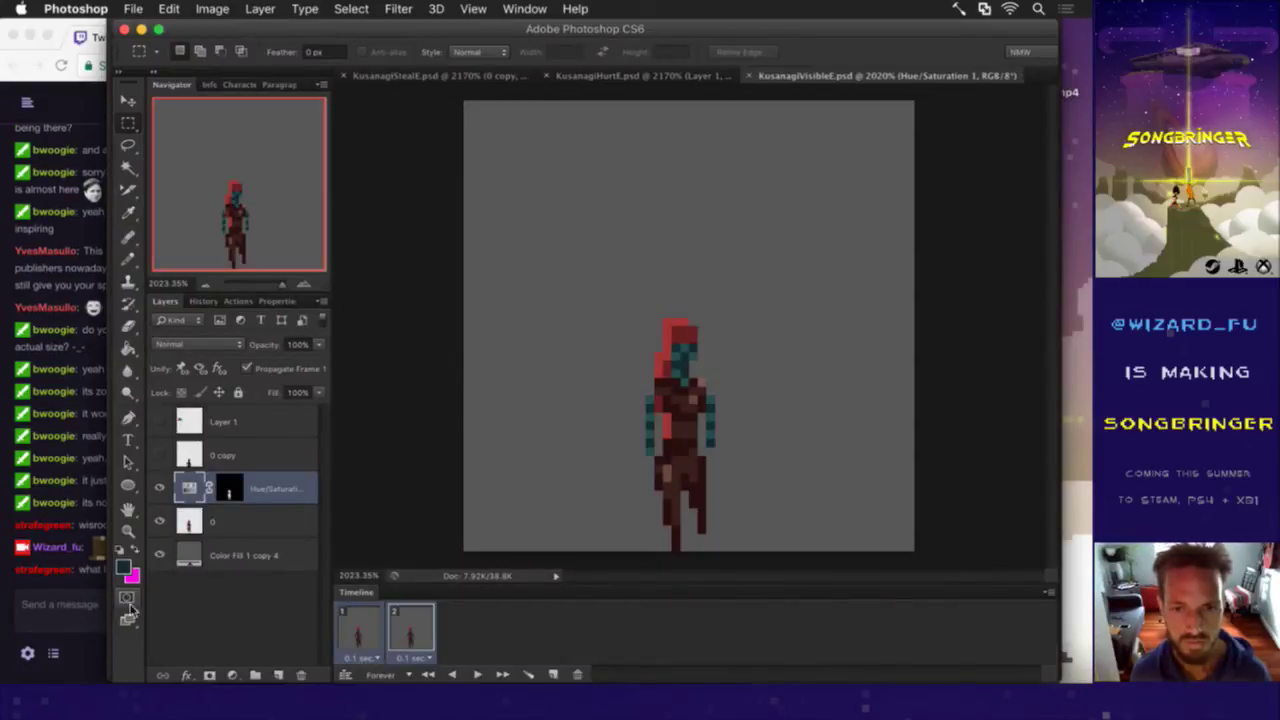
# Step: Check the latest message in the Twitch chat and return to Photoshop
pyautogui.click(74, 612)
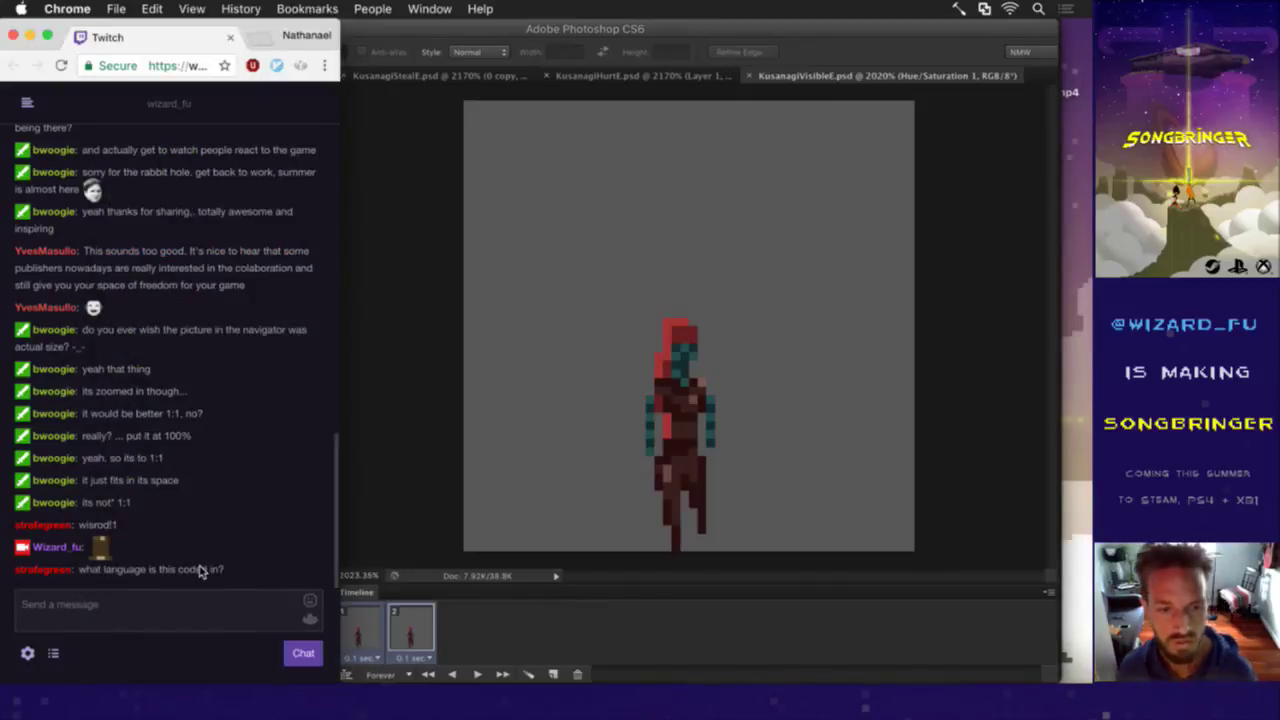
pyautogui.click(401, 510)
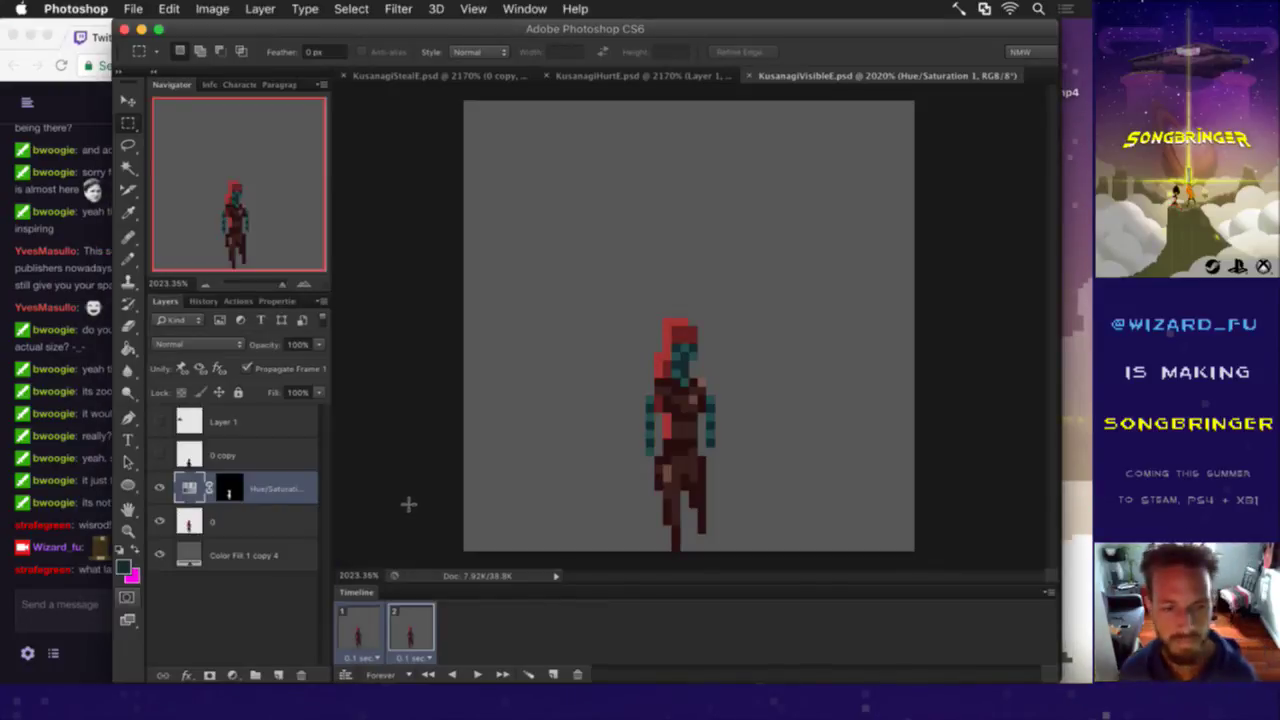
# Step: On frame 1 with layer 0 active, toggle the Hue/Saturation layer off and on to compare the sprite's reds
pyautogui.click(355, 617)
pyautogui.click(262, 522)
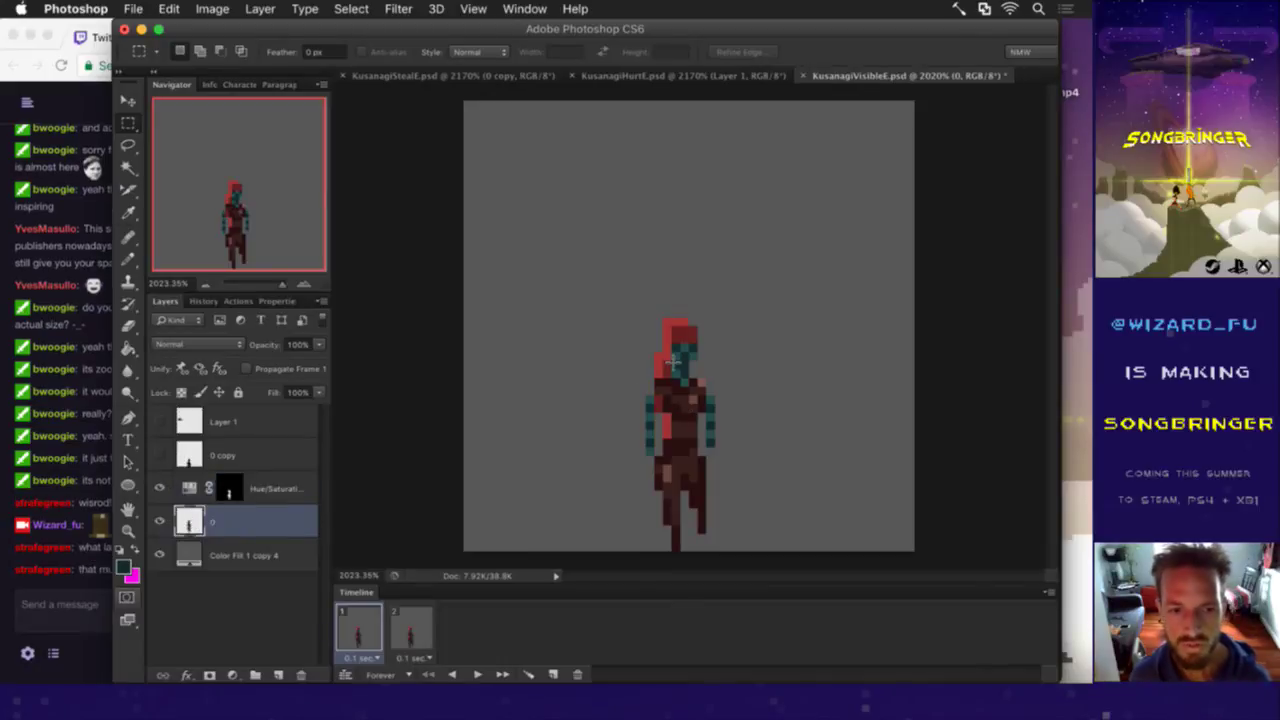
pyautogui.press('i')
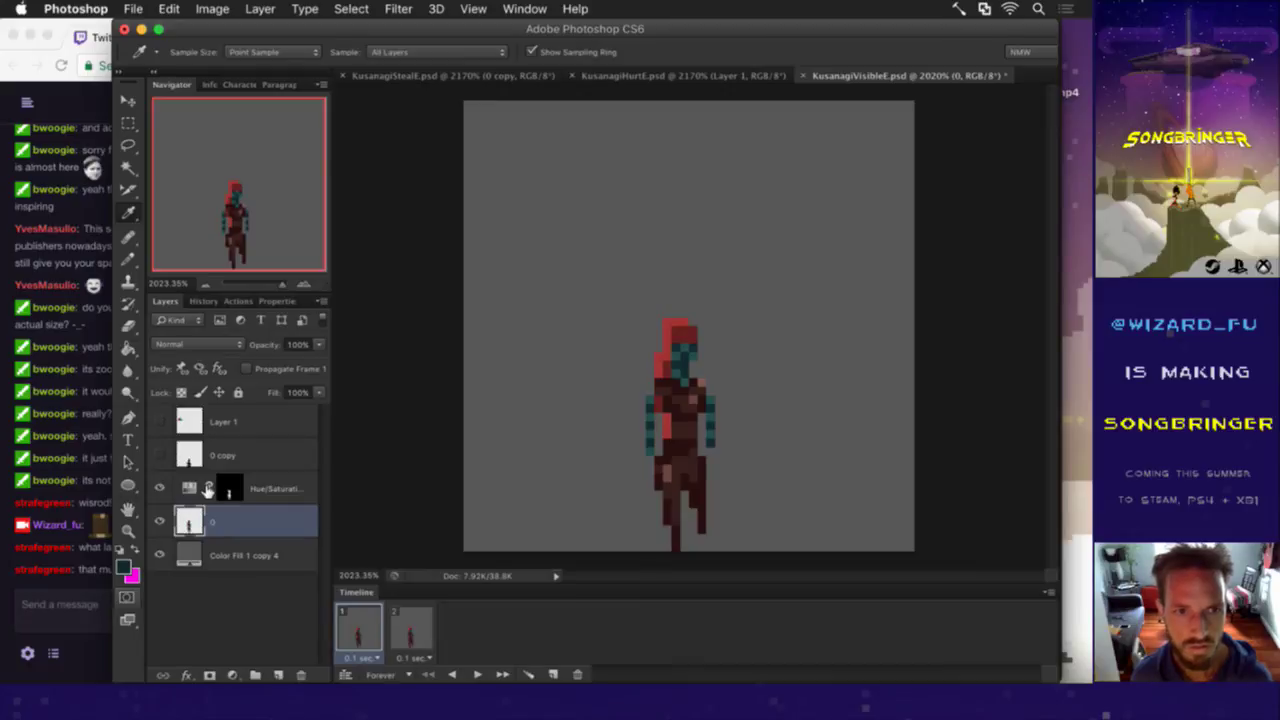
pyautogui.click(159, 487)
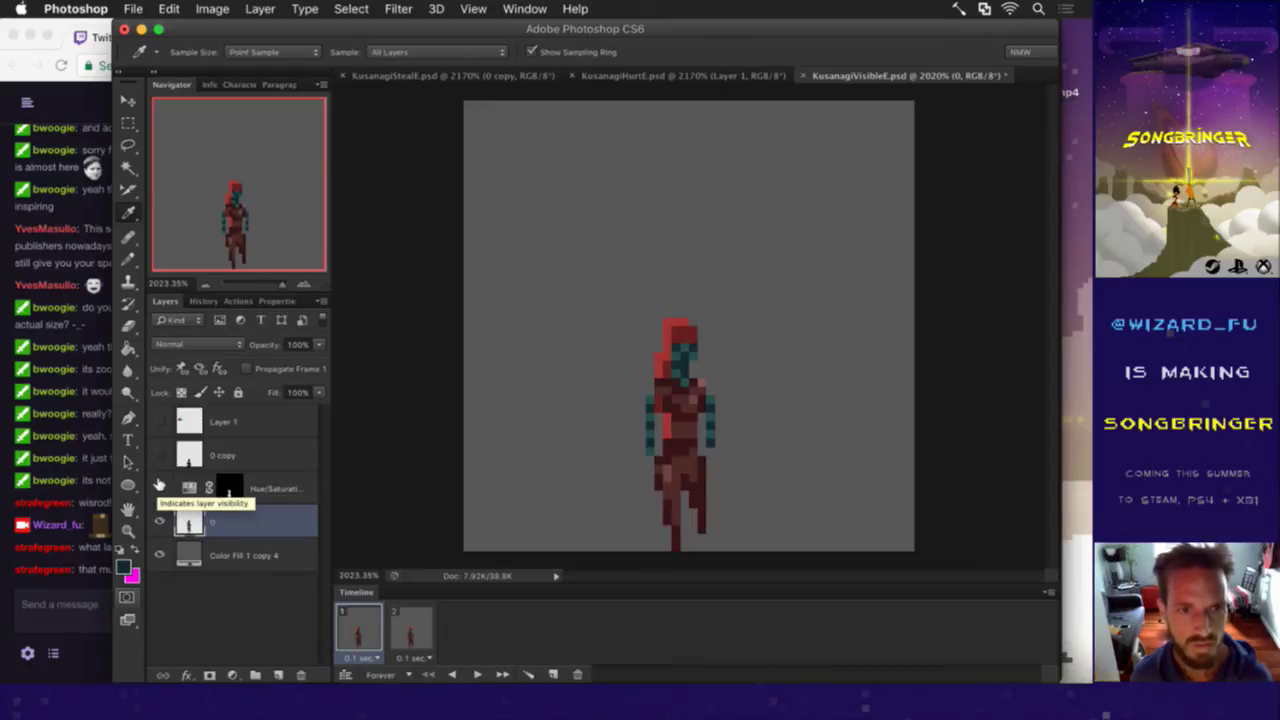
pyautogui.click(159, 487)
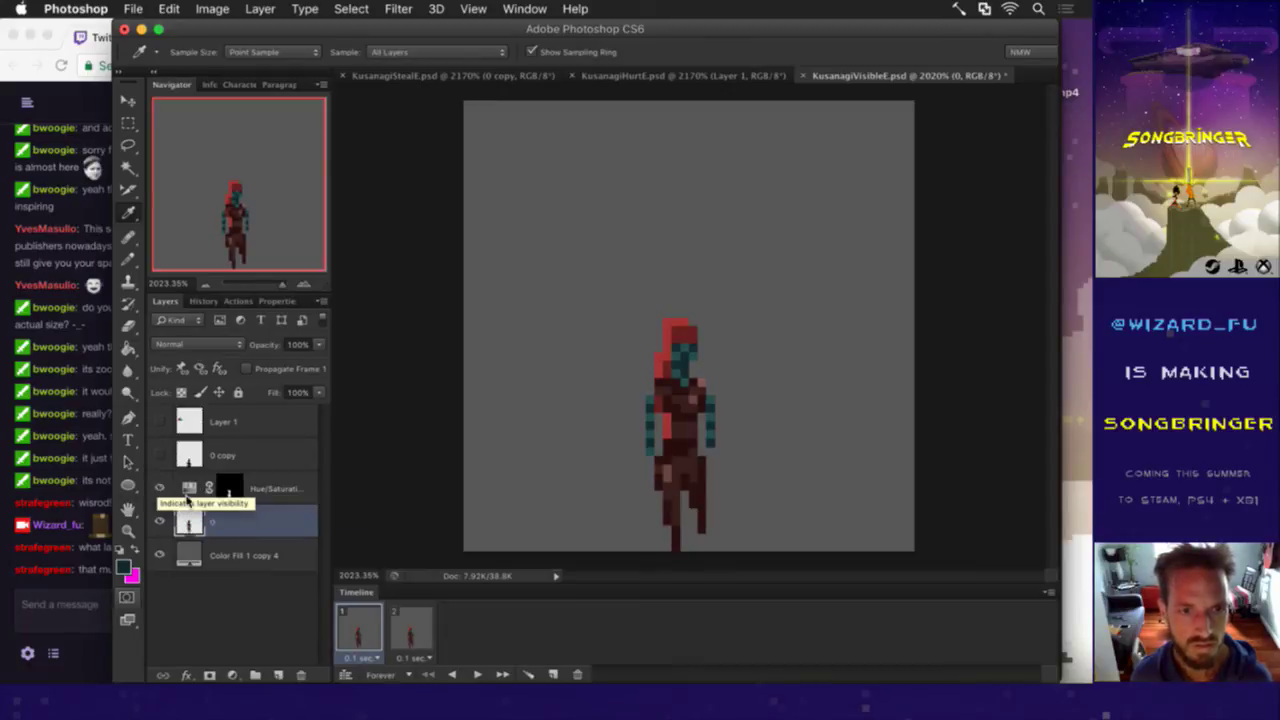
# Step: Merge the Hue/Saturation adjustment layer with layer 0 beneath it and save KusanagiVisibleE.psd
pyautogui.click(199, 490)
pyautogui.keyDown('shift'); pyautogui.click(193, 513); pyautogui.keyUp('shift')
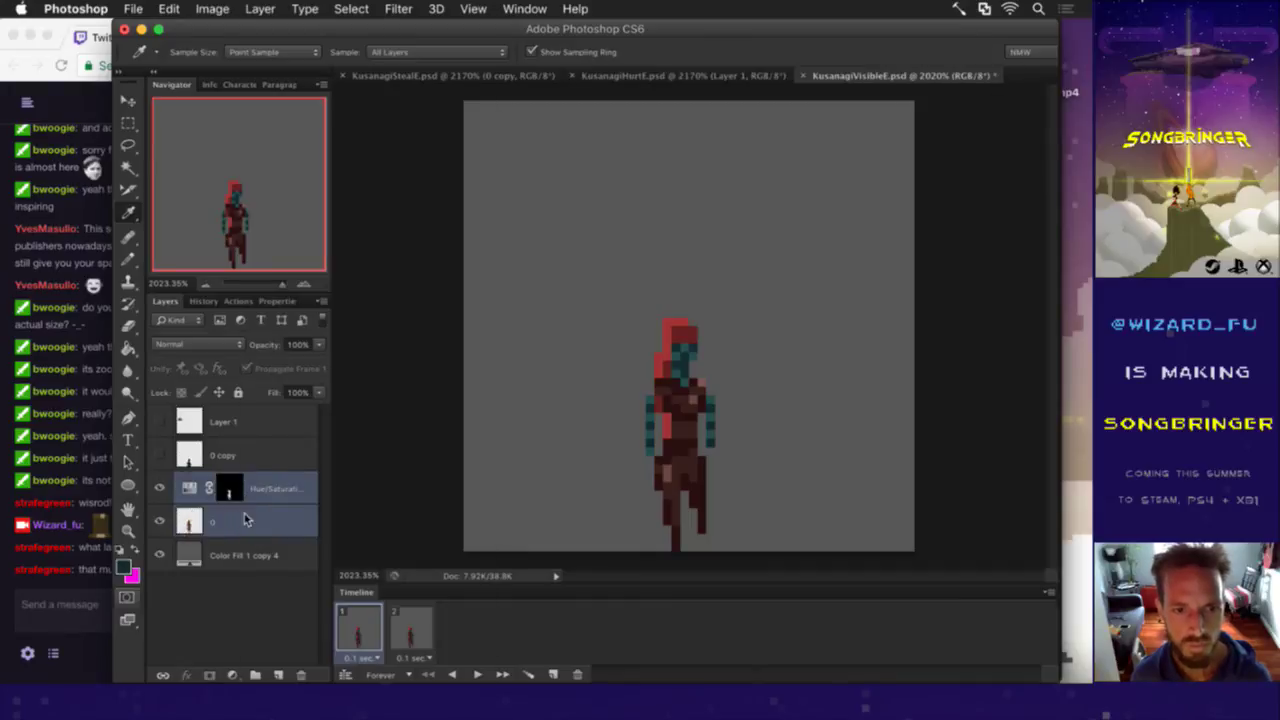
pyautogui.rightClick(242, 514)
pyautogui.click(322, 448)
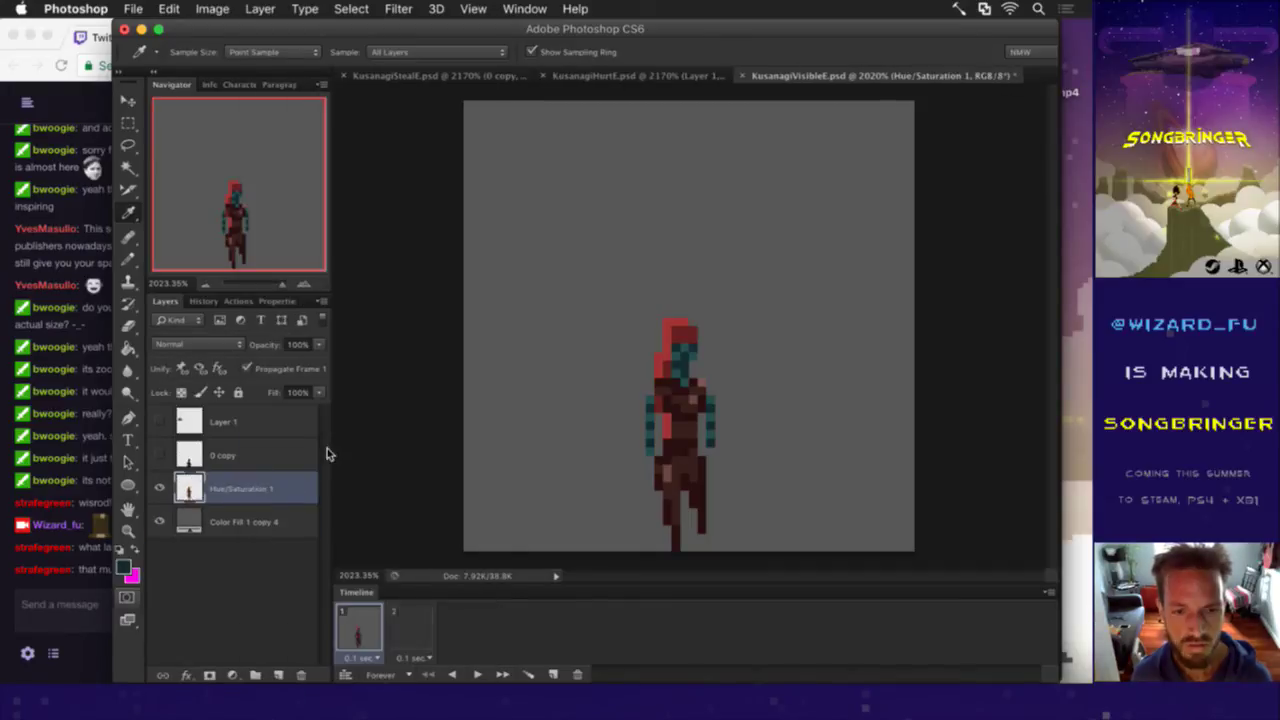
pyautogui.press('super+s')
# Step: Switch to the Twitch chat to read the newest messages and return to Photoshop
pyautogui.click(96, 583)
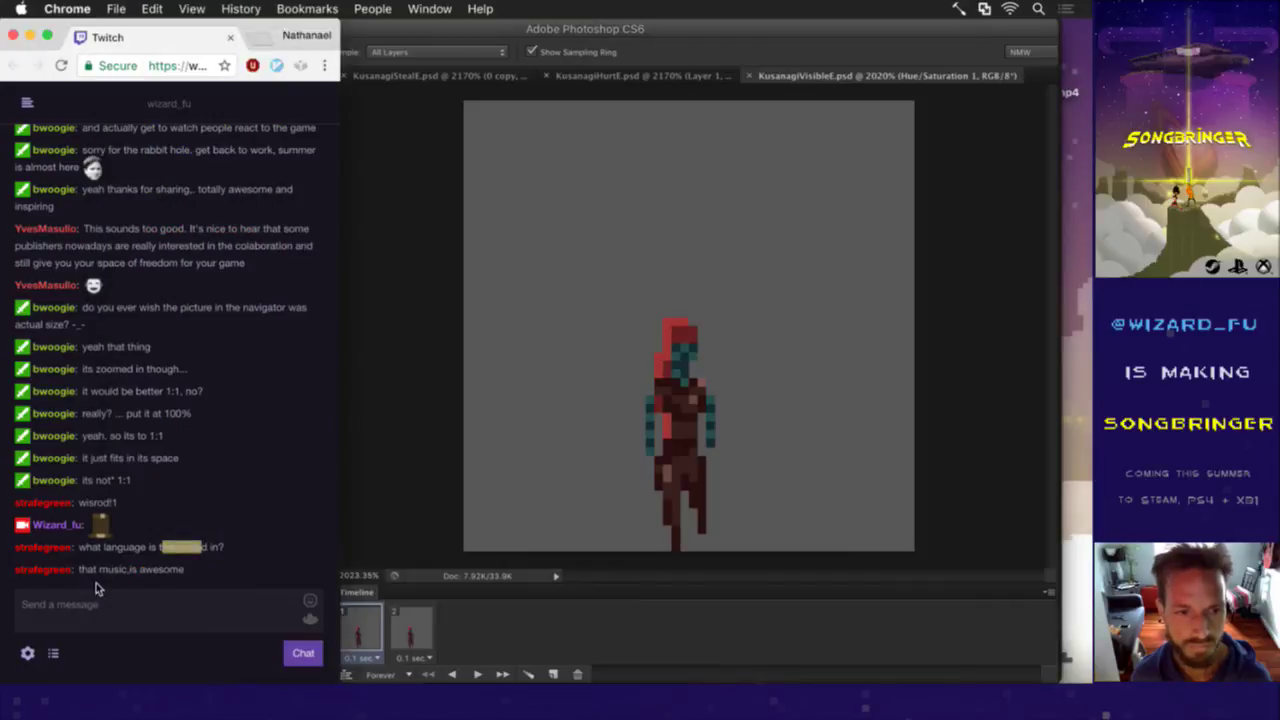
pyautogui.moveTo(191, 573); pyautogui.dragTo(118, 571)
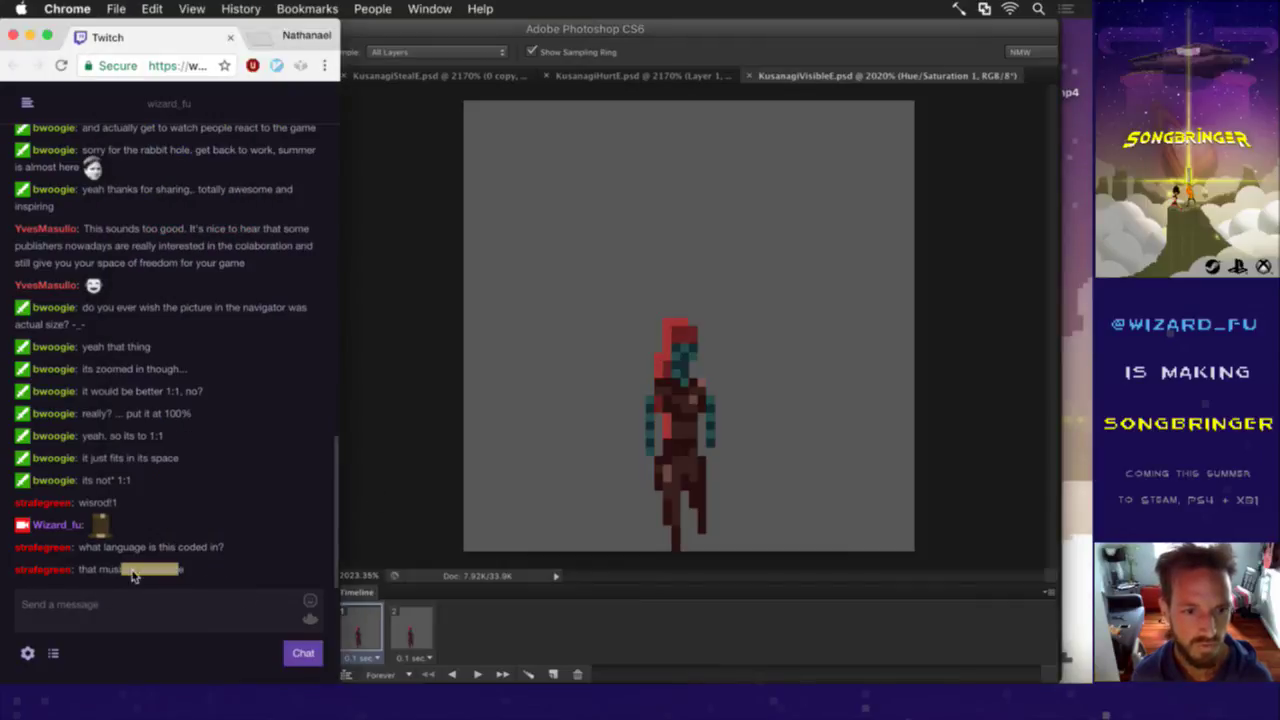
pyautogui.click(268, 548)
pyautogui.click(370, 481)
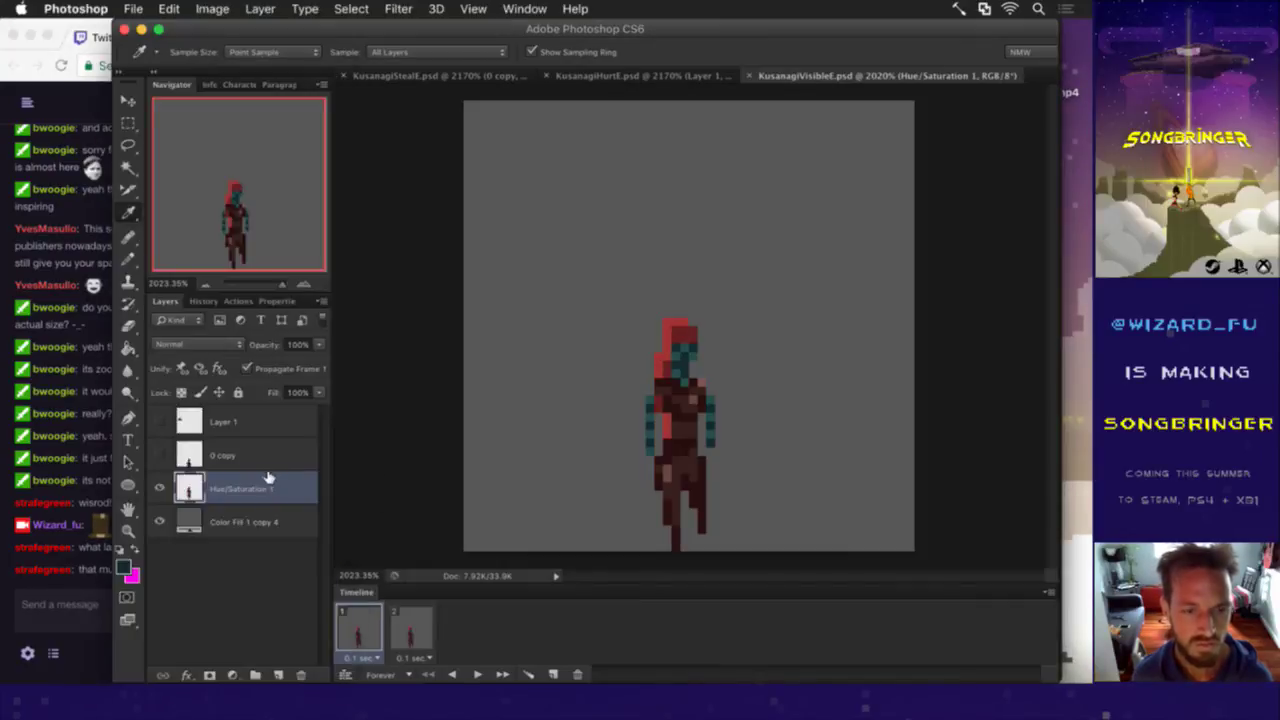
# Step: Turn off Propagate Frame 1 for the merged sprite layer and compare frame 2 with frame 1
pyautogui.click(246, 368)
pyautogui.click(422, 635)
pyautogui.click(369, 630)
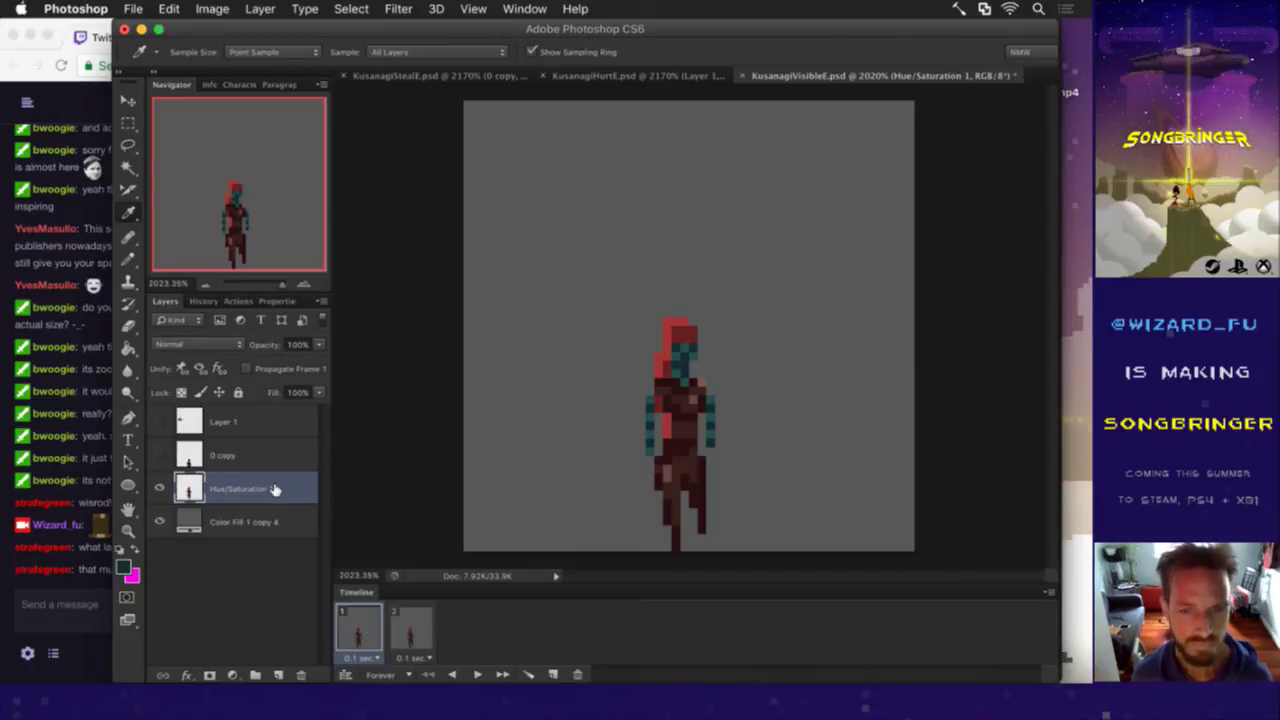
# Step: On frame 1, even out the teal shading of the sprite's arms and face using sampled colours and the Pencil at 50% opacity
pyautogui.click(651, 420)
pyautogui.press('b')
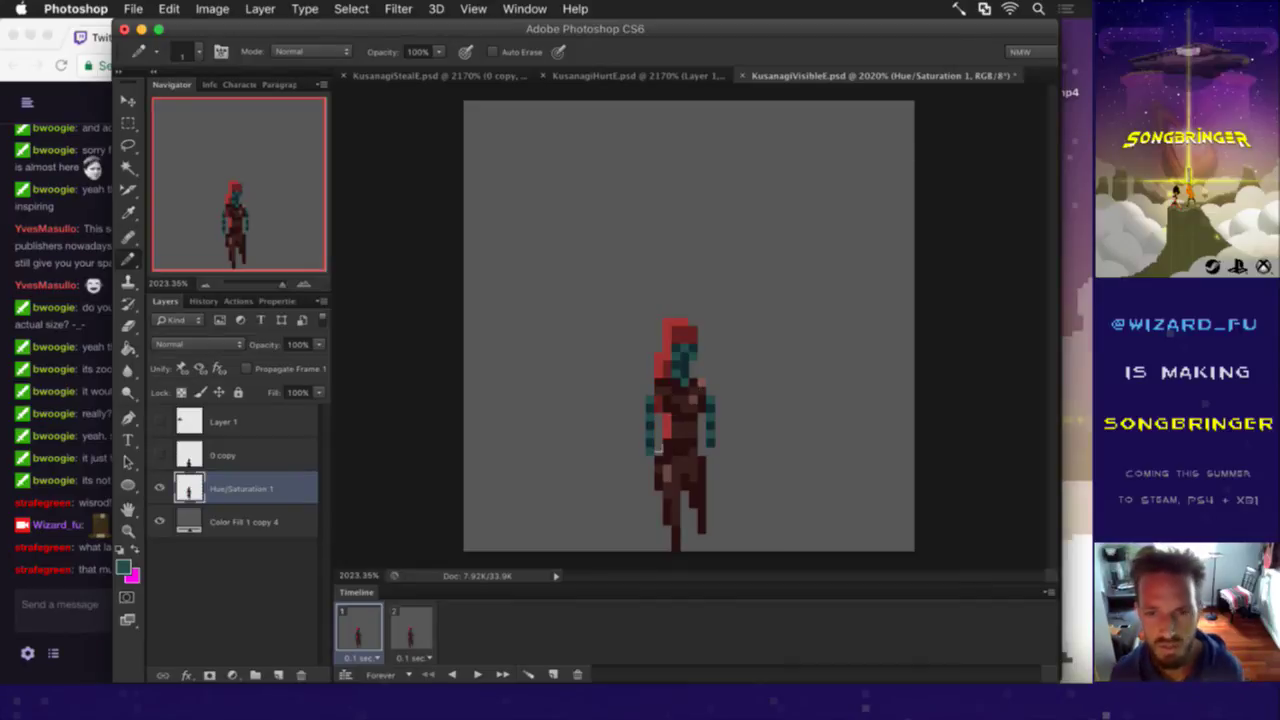
pyautogui.press('i')
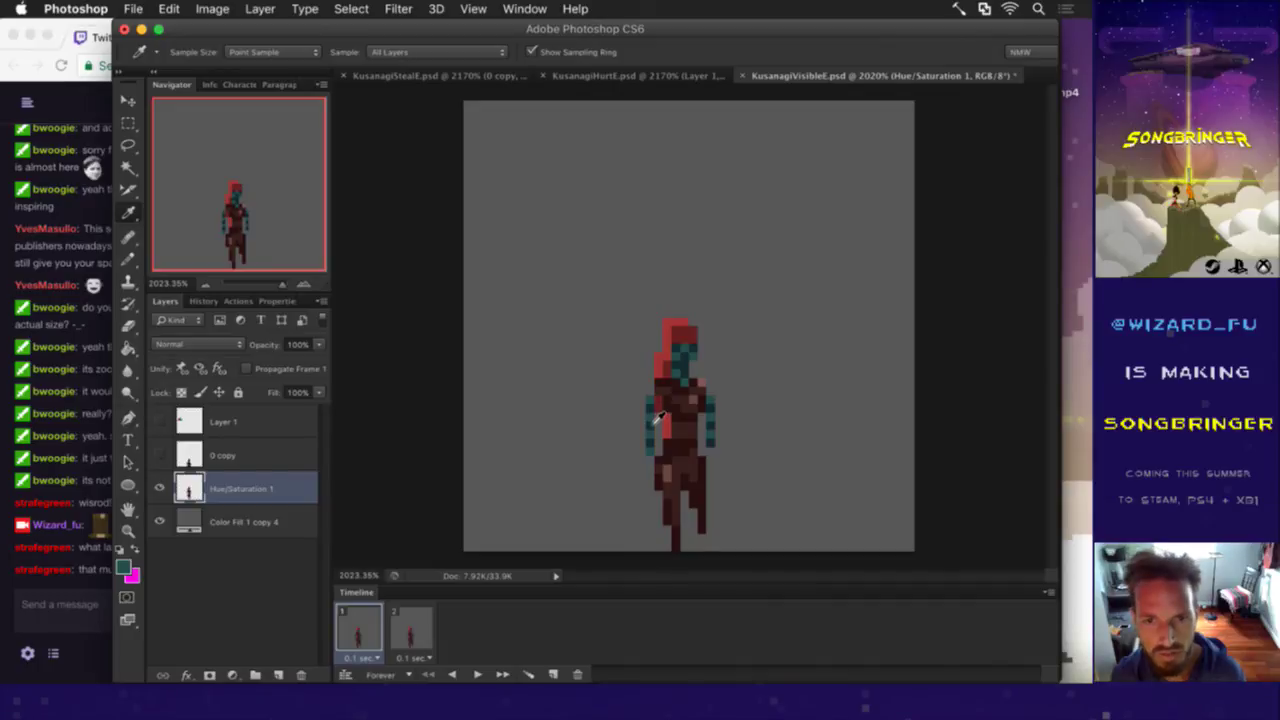
pyautogui.press('b')
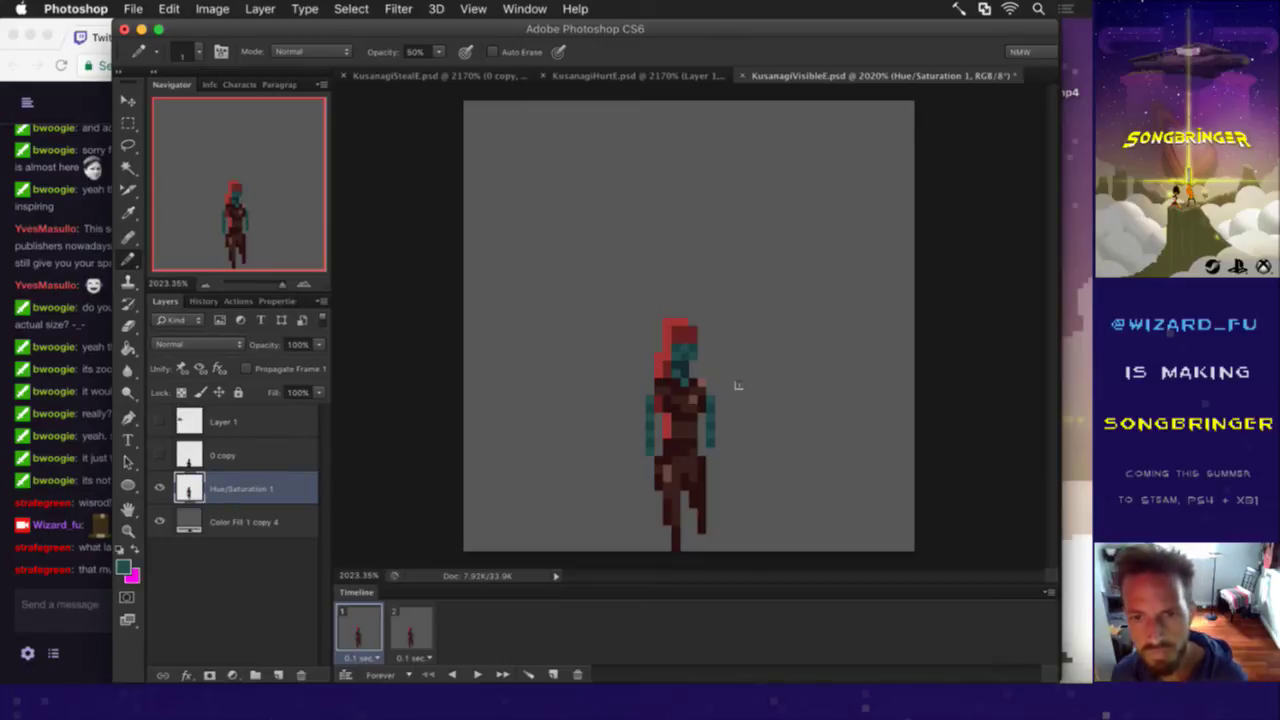
pyautogui.press('i')
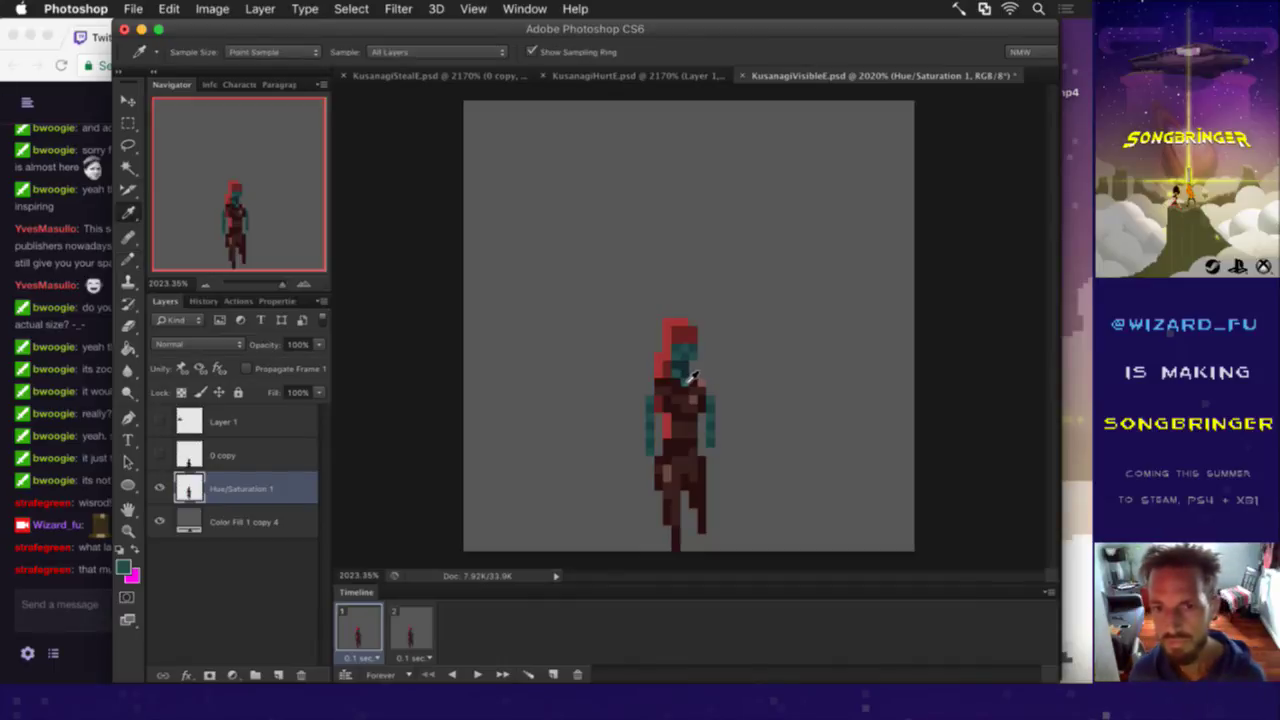
pyautogui.press('b')
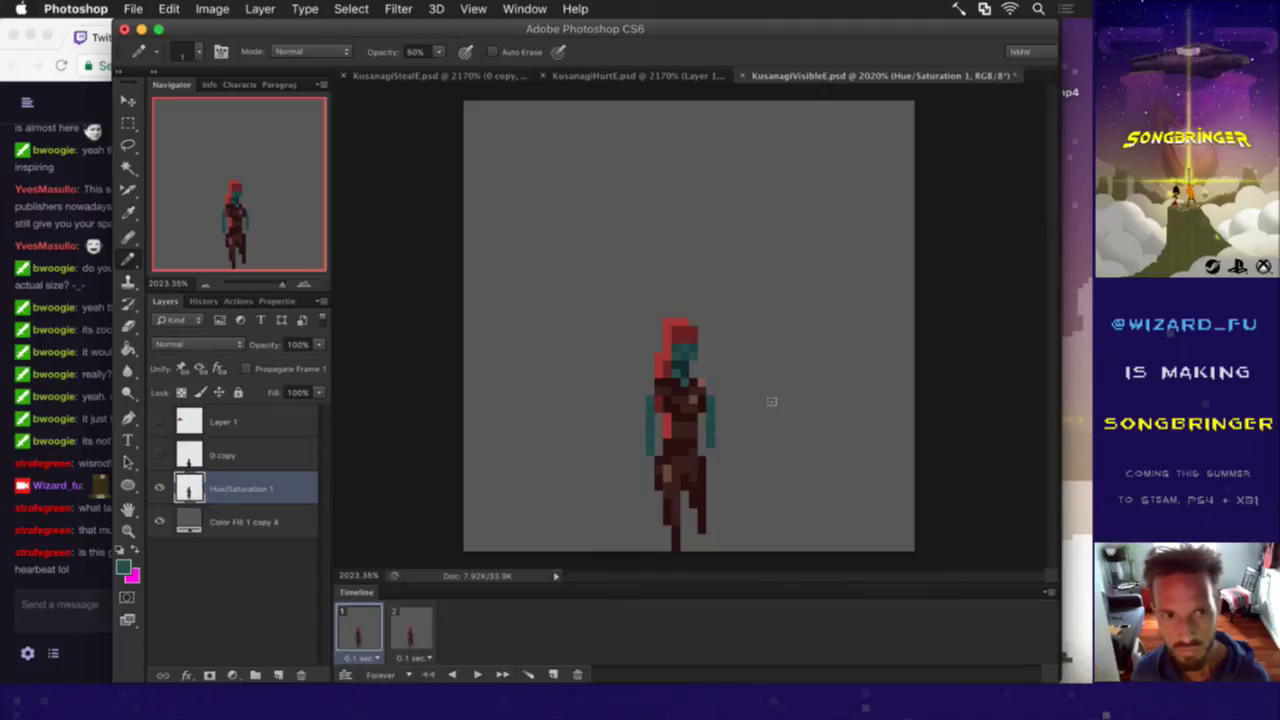
pyautogui.keyDown('alt'); pyautogui.click(688, 378); pyautogui.keyUp('alt')
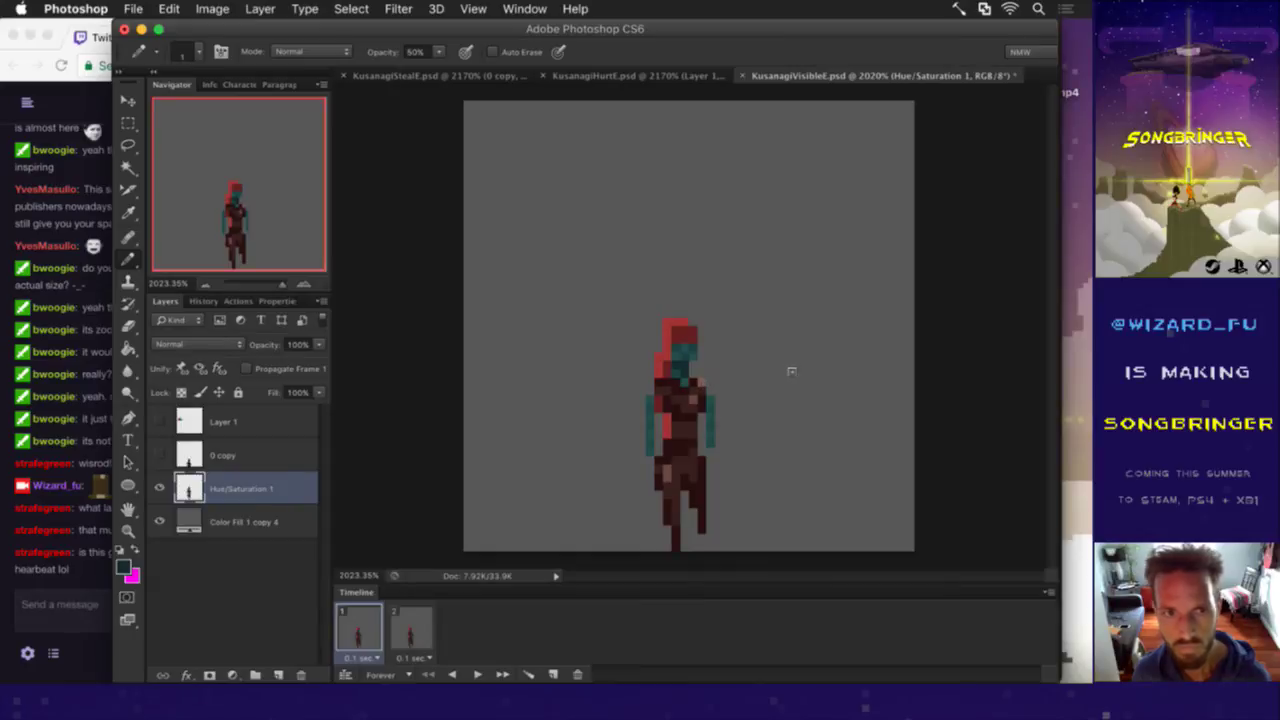
# Step: Switch to the Twitch chat and read the viewer's question about a Steam release
pyautogui.click(85, 585)
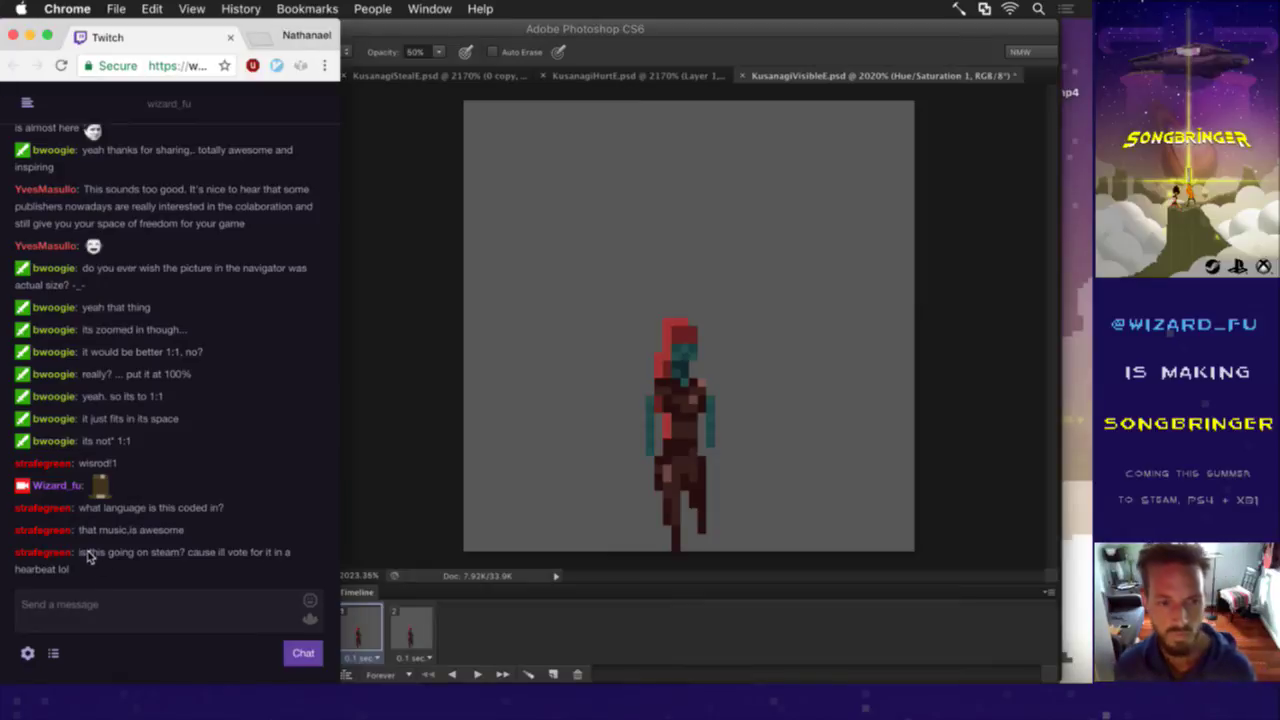
pyautogui.moveTo(87, 556); pyautogui.dragTo(150, 565)
pyautogui.click(155, 571)
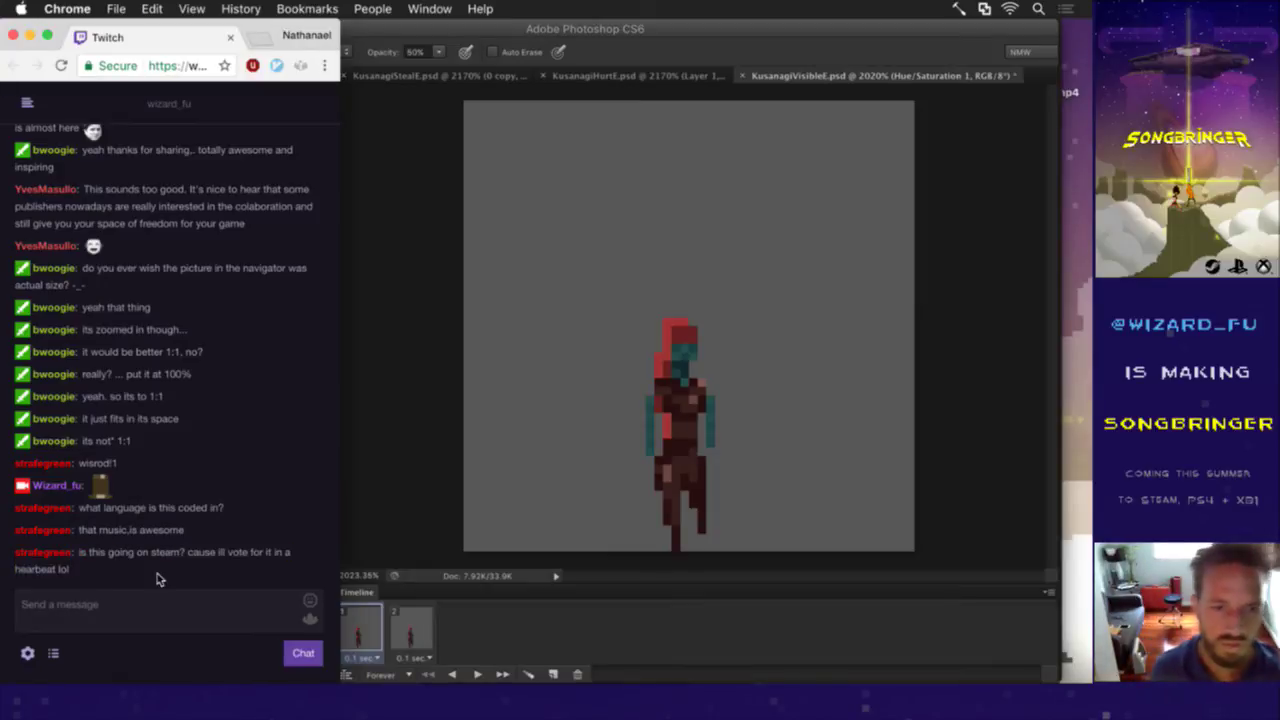
pyautogui.press('super+s')
pyautogui.press('Escape')
pyautogui.moveTo(103, 557); pyautogui.dragTo(190, 557)
pyautogui.click(283, 519)
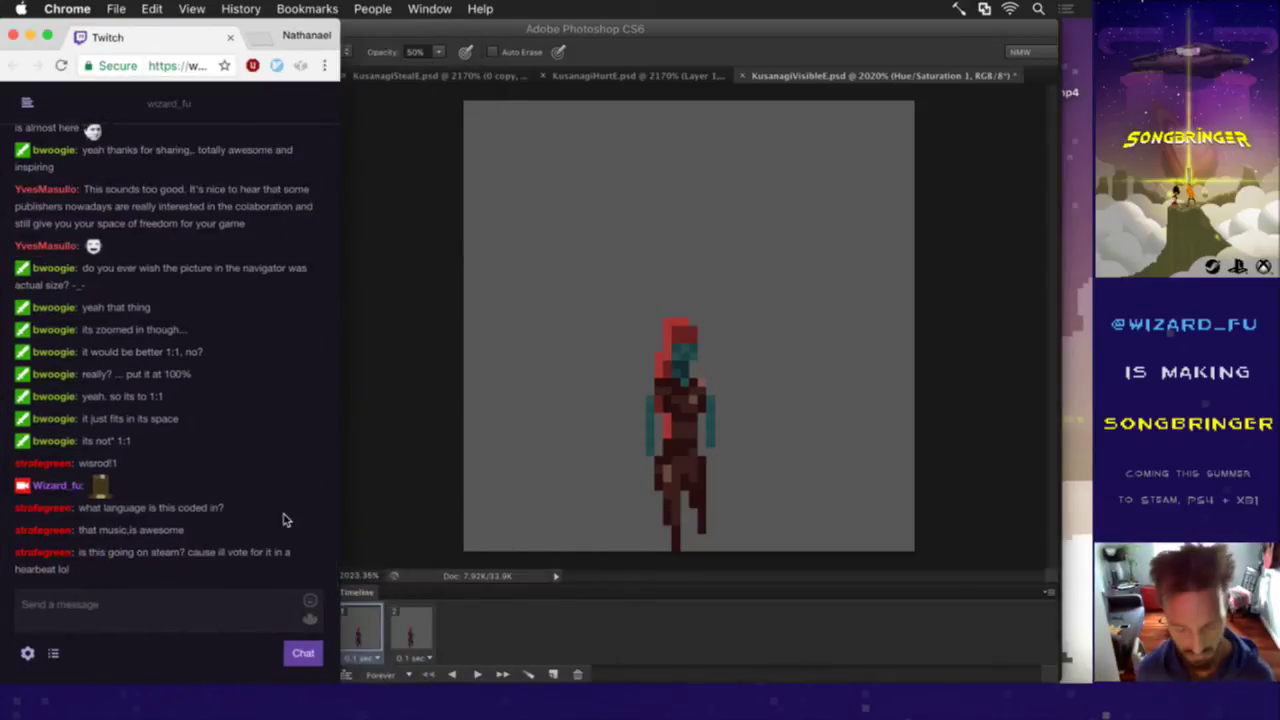
# Step: Post "songbringer.com" in the Twitch chat, then return to Photoshop and save the sprite file
pyautogui.click(232, 604)
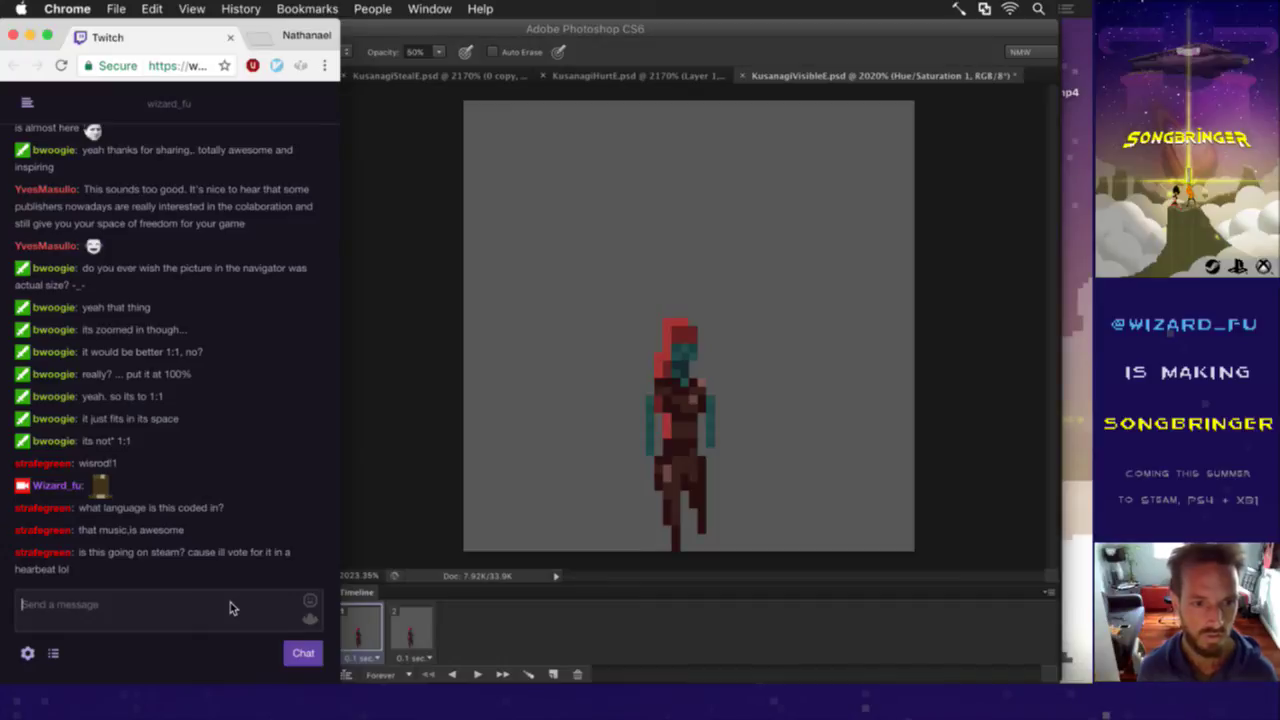
pyautogui.write('songb')
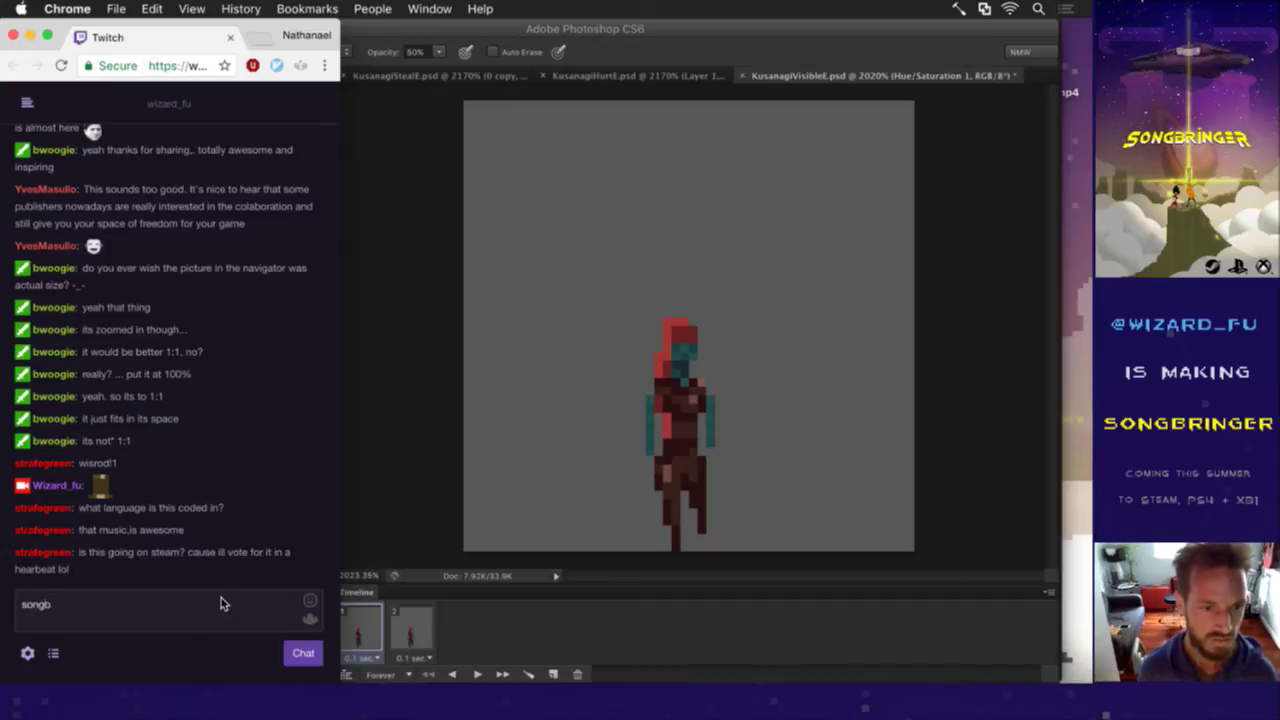
pyautogui.write('ringer.com')
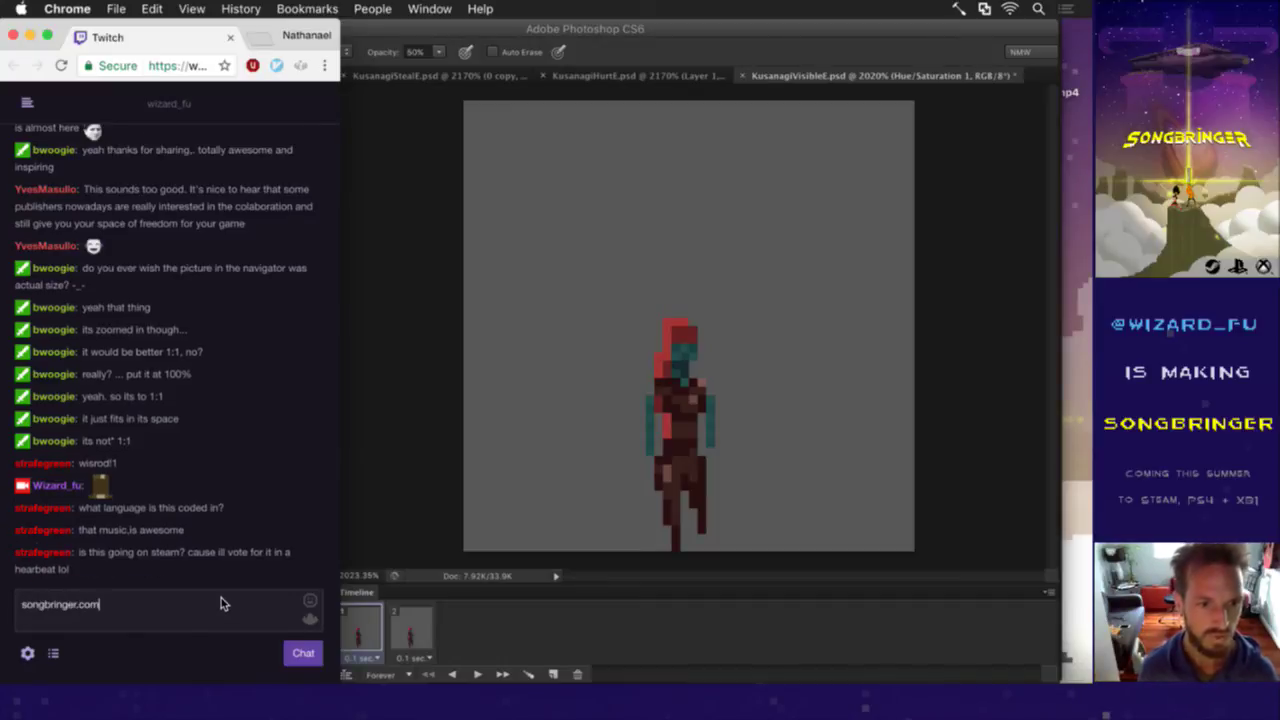
pyautogui.press('Return')
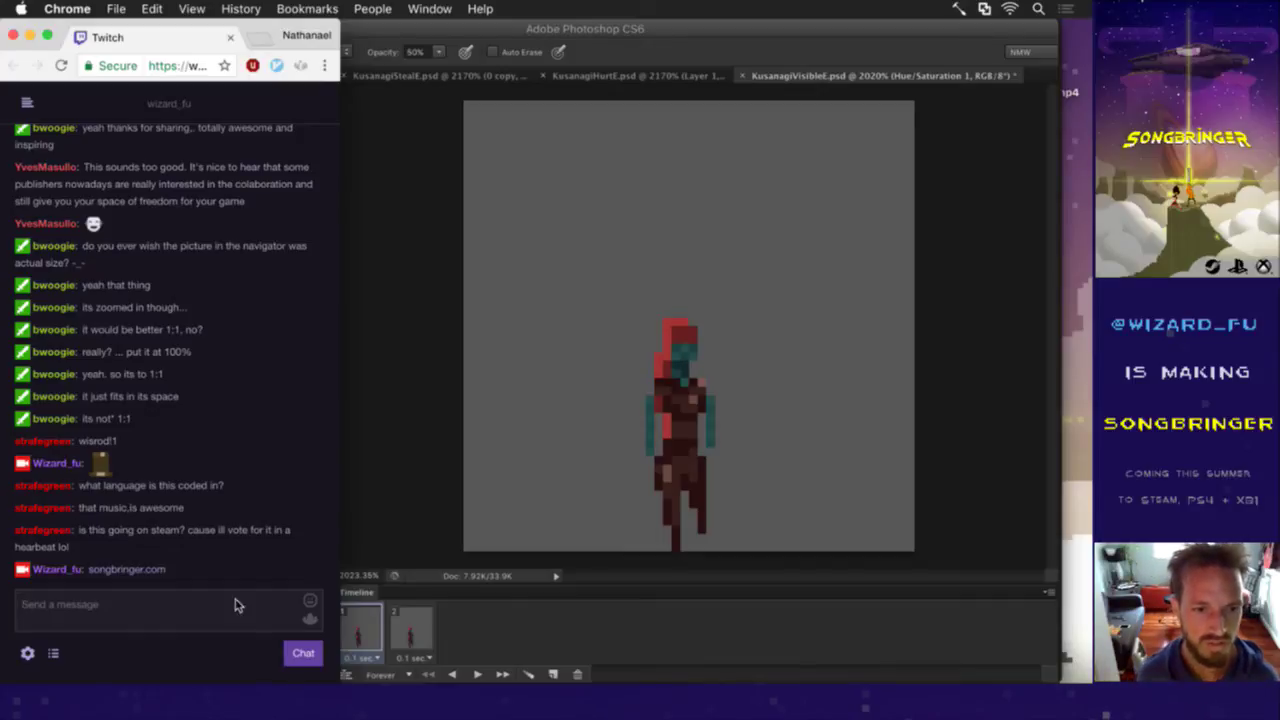
pyautogui.click(403, 515)
pyautogui.press('super+s')
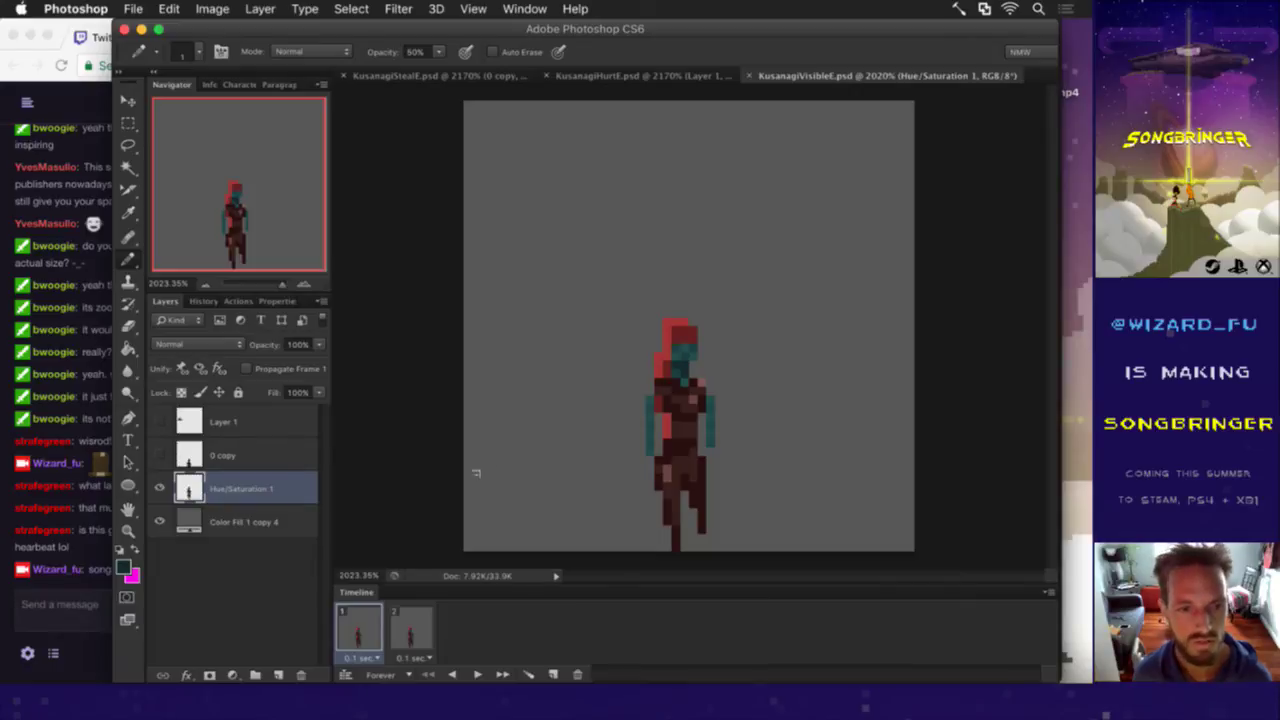
# Step: Sample the hood's bright red as the foreground colour and lower its brightness in the Color Picker
pyautogui.press('i')
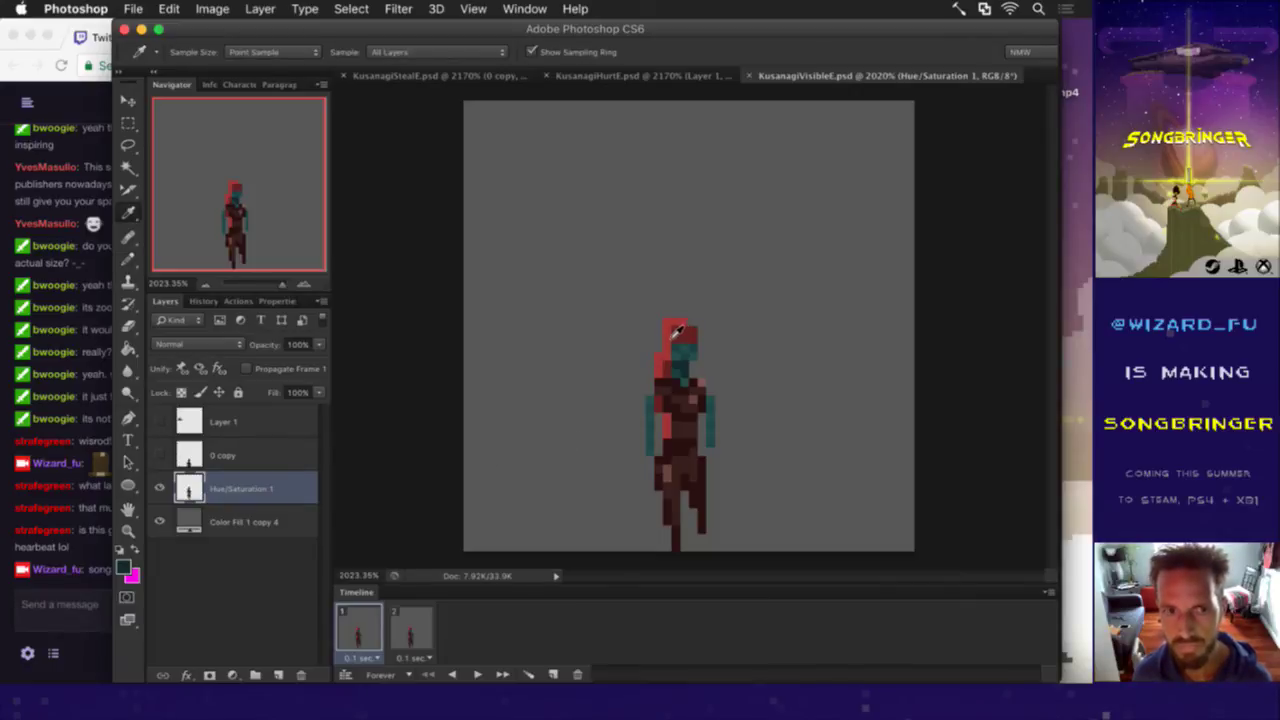
pyautogui.click(685, 344)
pyautogui.press('b')
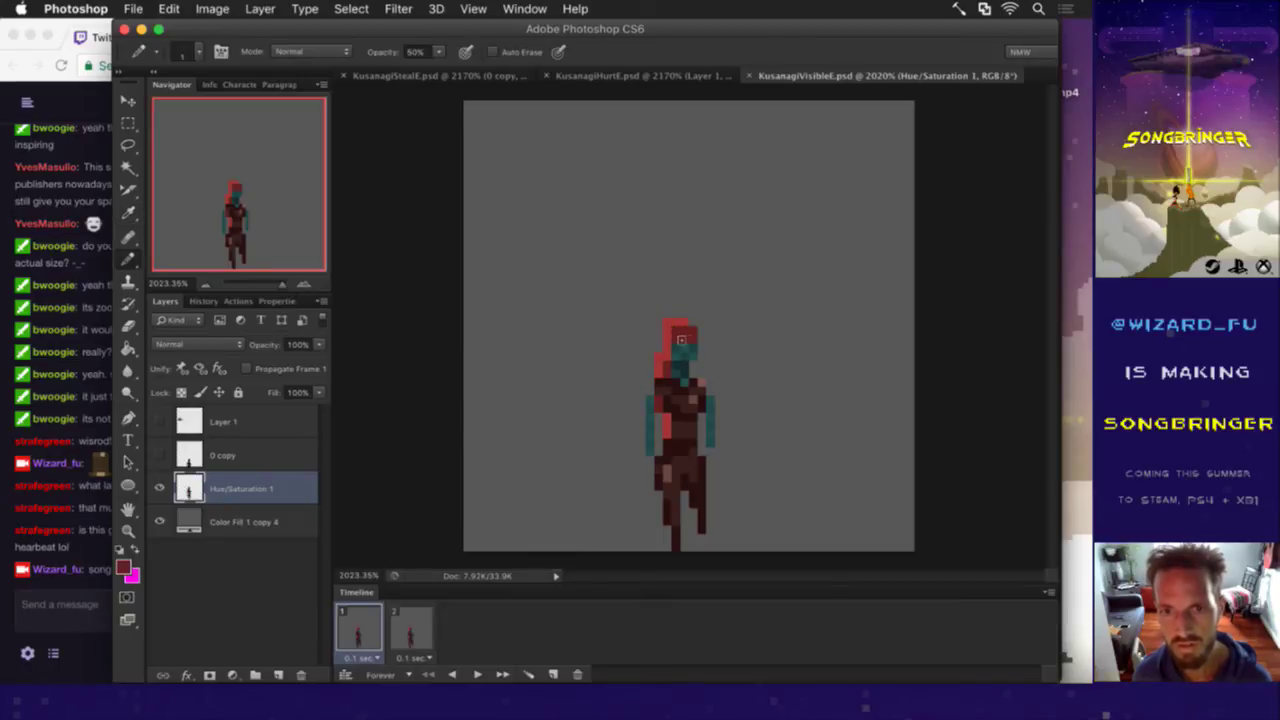
pyautogui.press('i')
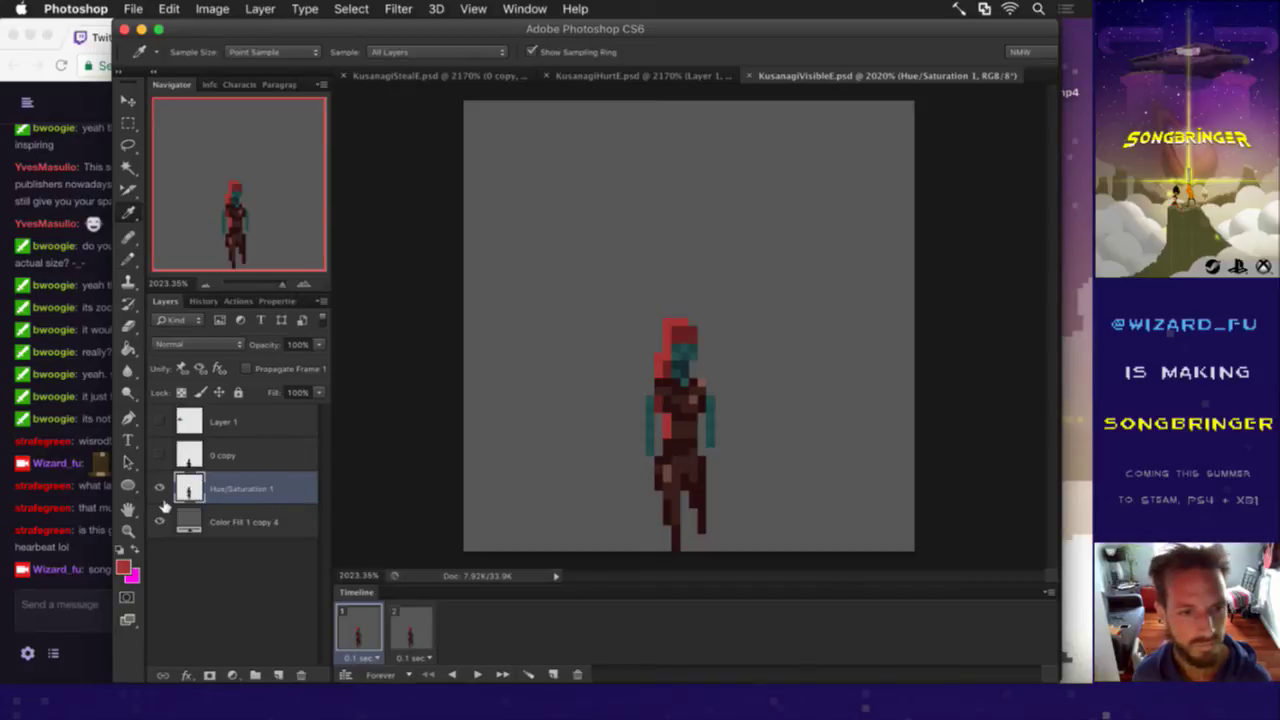
pyautogui.click(123, 569)
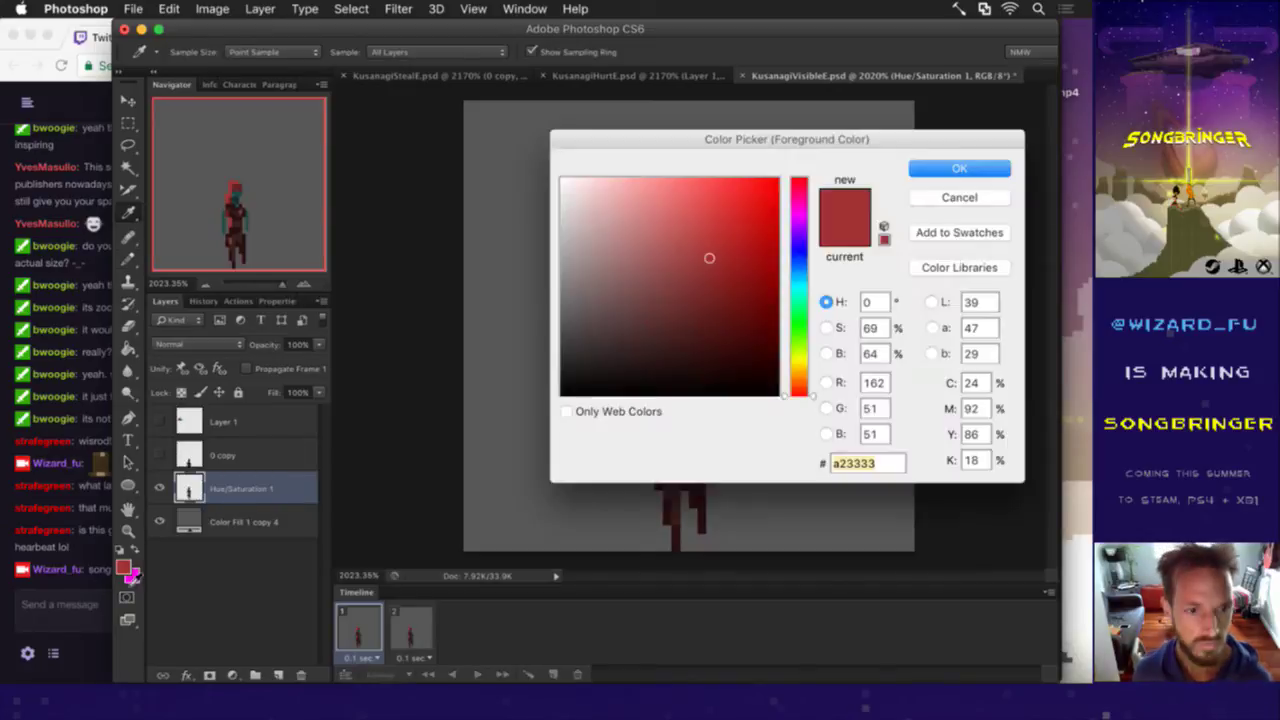
pyautogui.click(826, 353)
pyautogui.moveTo(830, 146); pyautogui.dragTo(382, 187)
pyautogui.moveTo(353, 339); pyautogui.dragTo(349, 332)
pyautogui.click(500, 216)
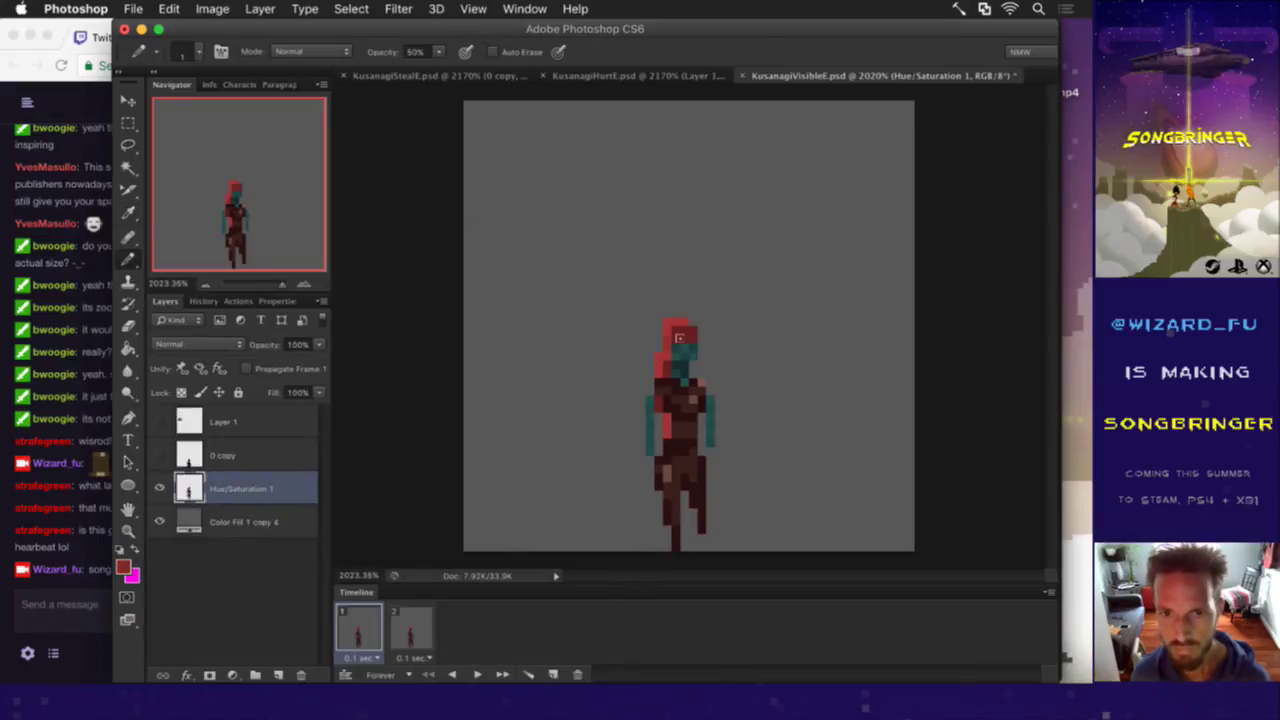
# Step: Undo the last pencil edit and fill the hood's bright red with the darker red, using the Paint Bucket at tolerance 0
pyautogui.press('g')
pyautogui.press('super+z')
pyautogui.click(525, 52)
pyautogui.write('0')
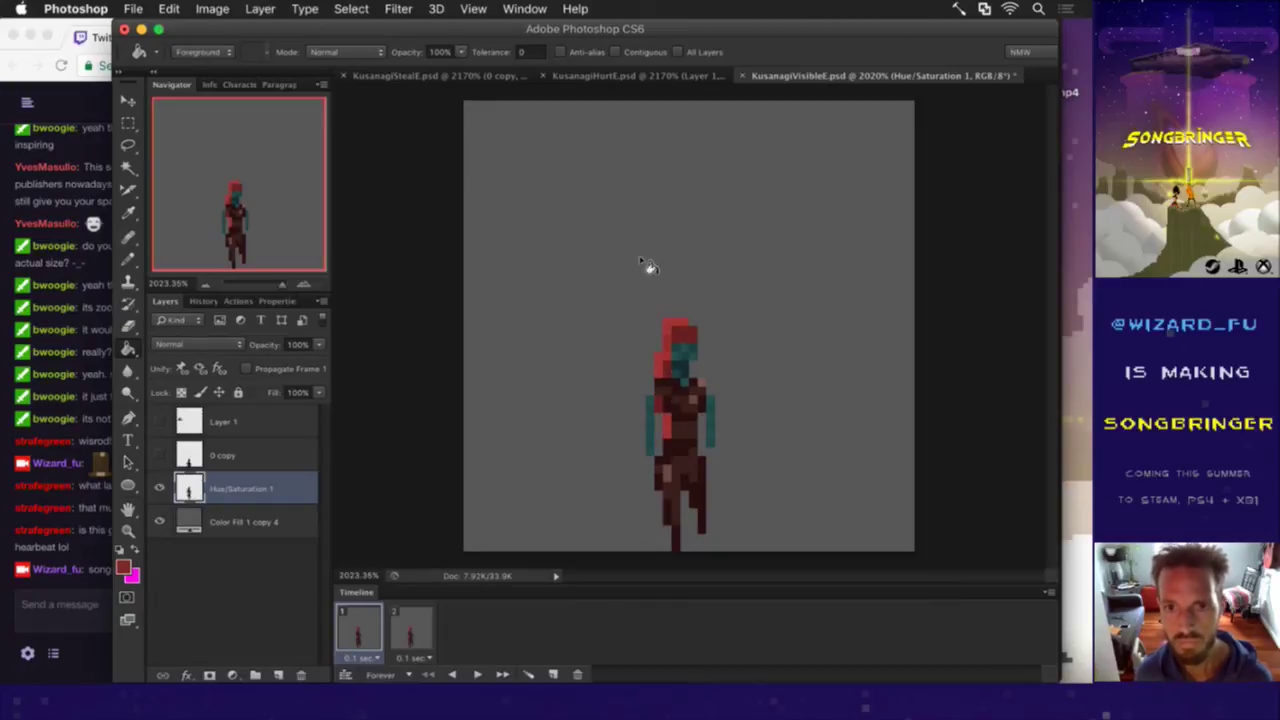
pyautogui.click(675, 328)
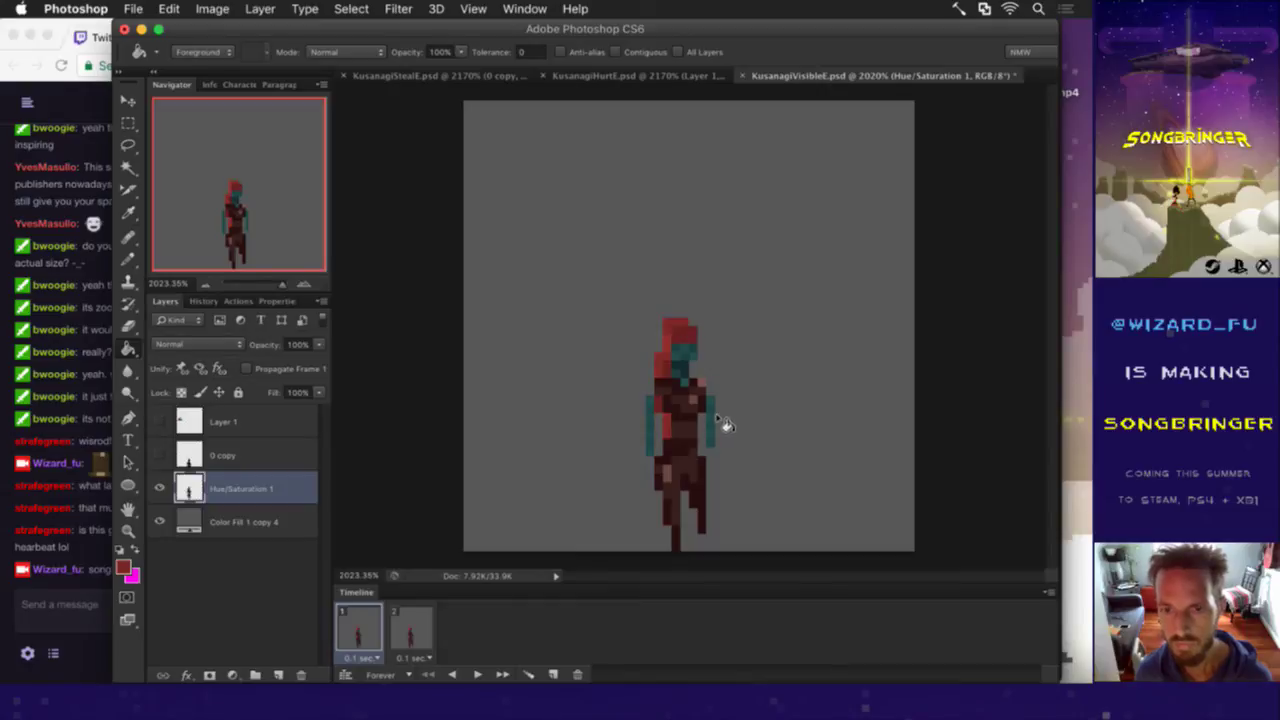
# Step: Hide the Color Fill background on both animation frames and render all frames as the KusanagiVisibleE.png image sequence
pyautogui.press('b')
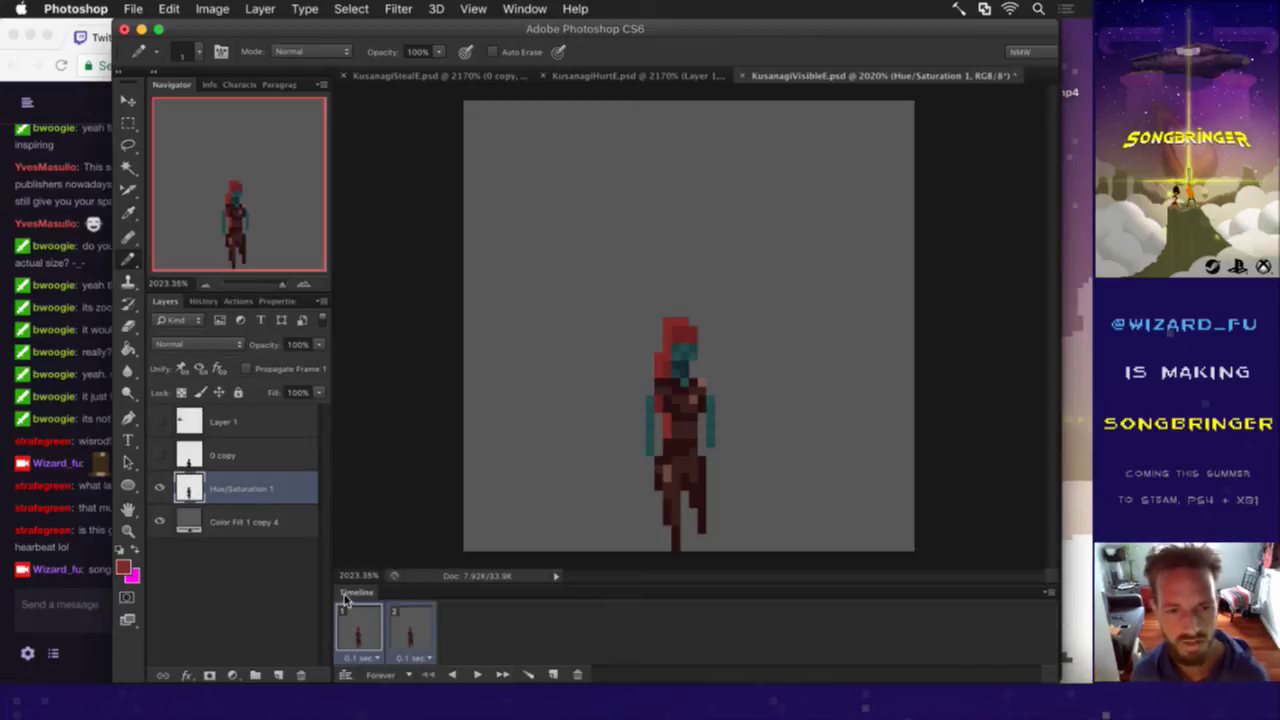
pyautogui.click(160, 521)
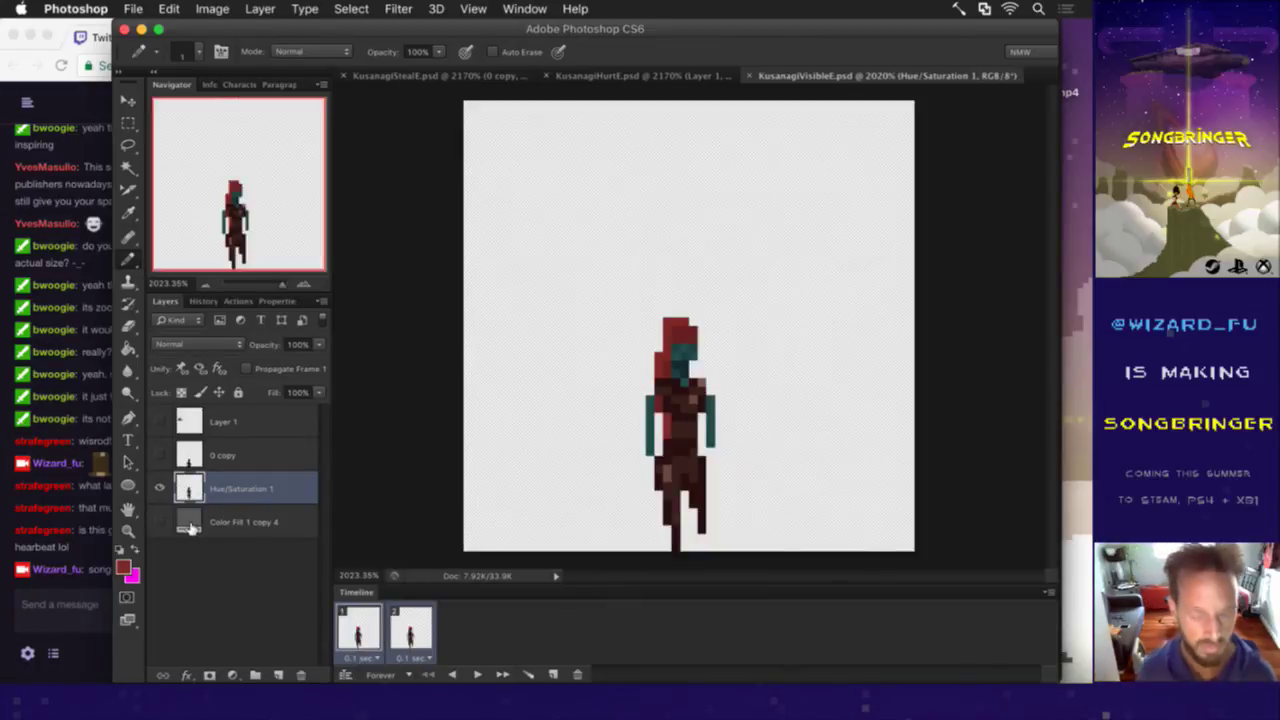
pyautogui.press('super+alt+r')
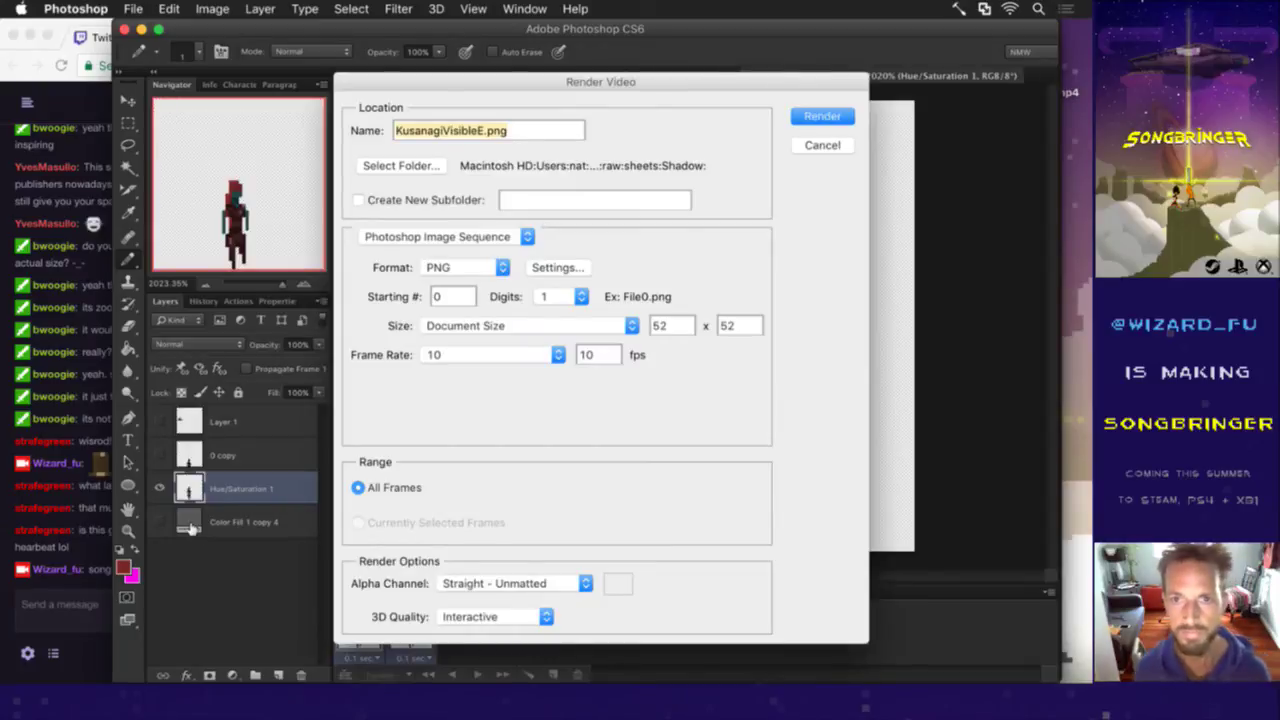
pyautogui.press('Return')
pyautogui.press('Return')
# Step: Switch to iTerm2, rebuild and launch Songbringer to check the recoloured boss sprite, and quit the game
pyautogui.press('super+Tab')
pyautogui.press('super+Tab')
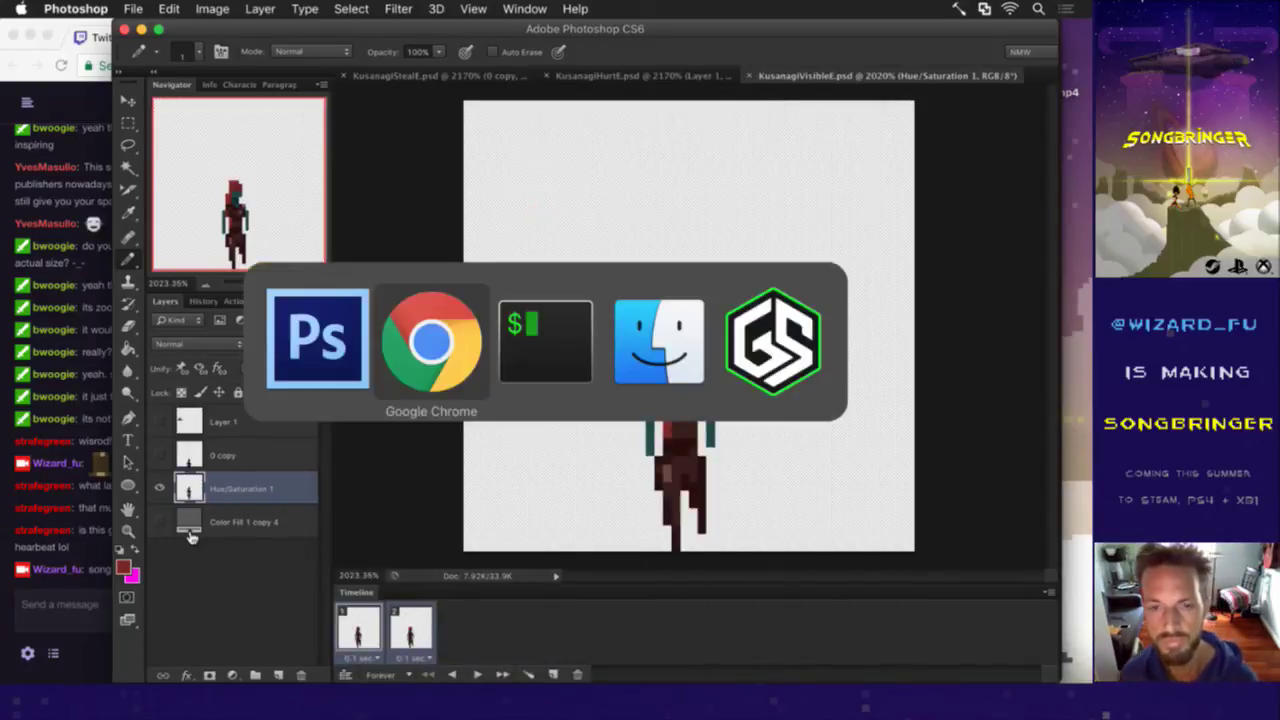
pyautogui.press('super+alt+Left')
pyautogui.press('Return')
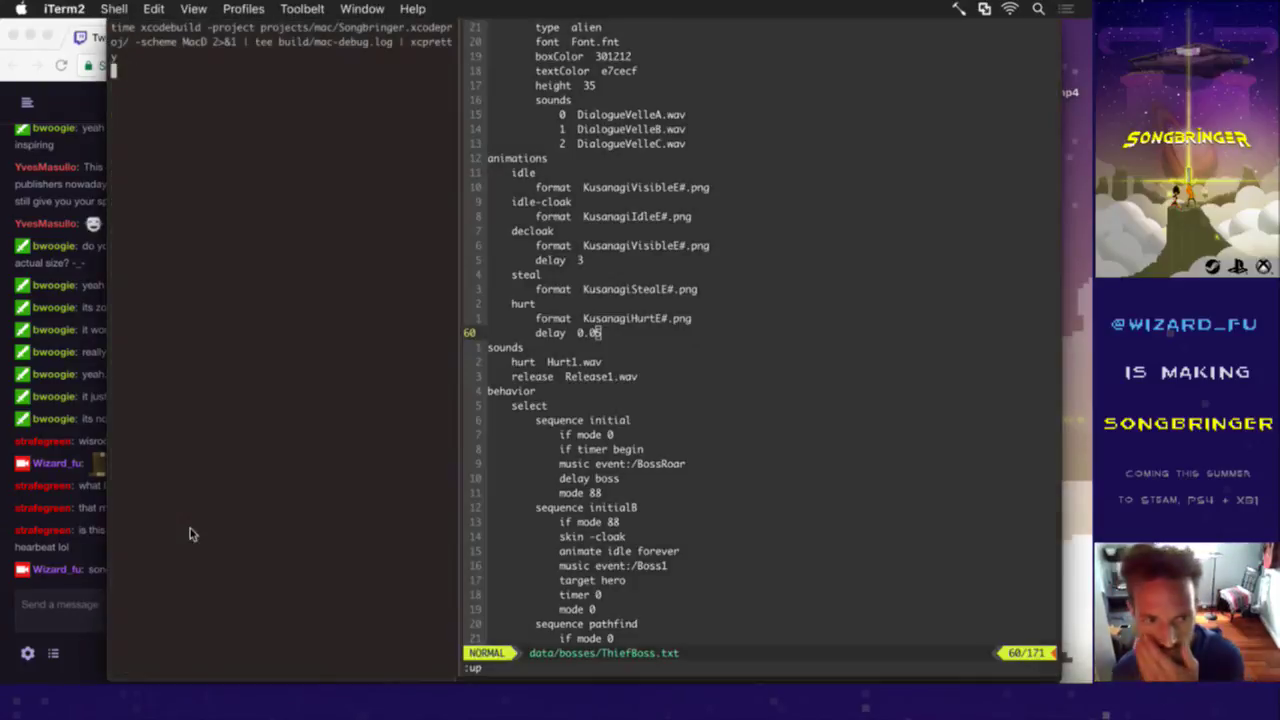
pyautogui.press('super+alt+Right')
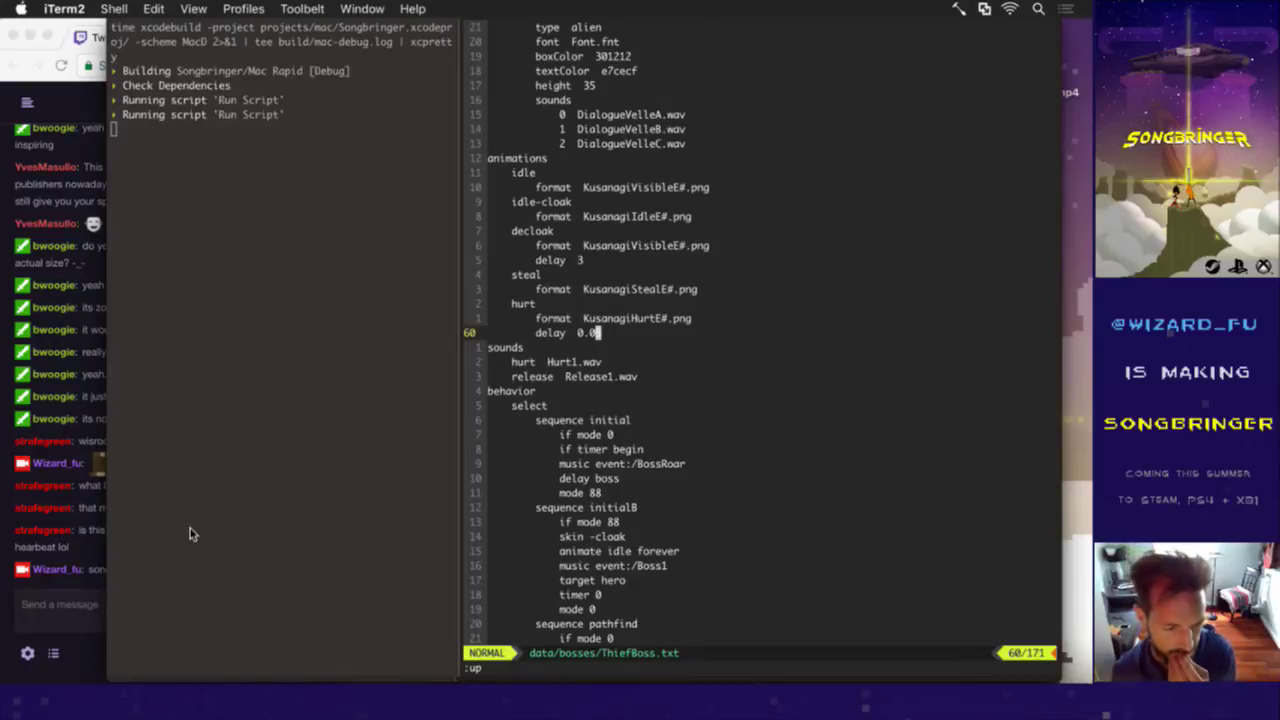
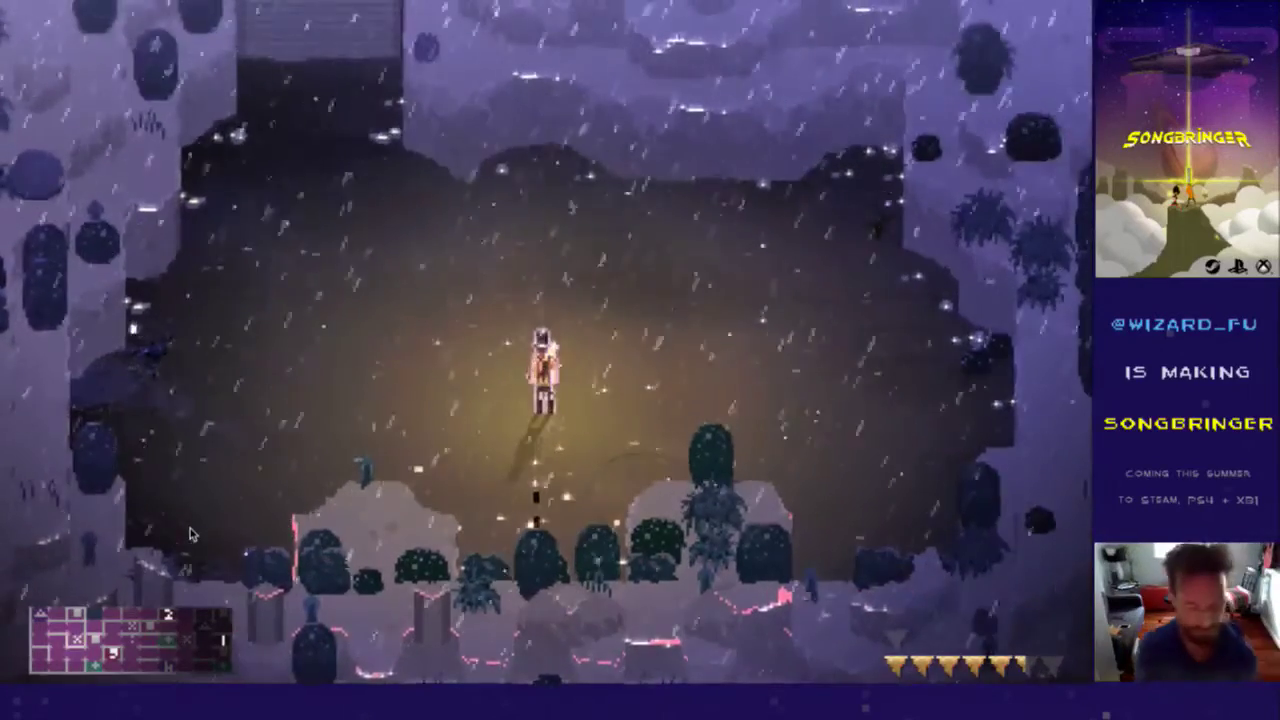
pyautogui.press('super+q')
pyautogui.press('super+Tab')
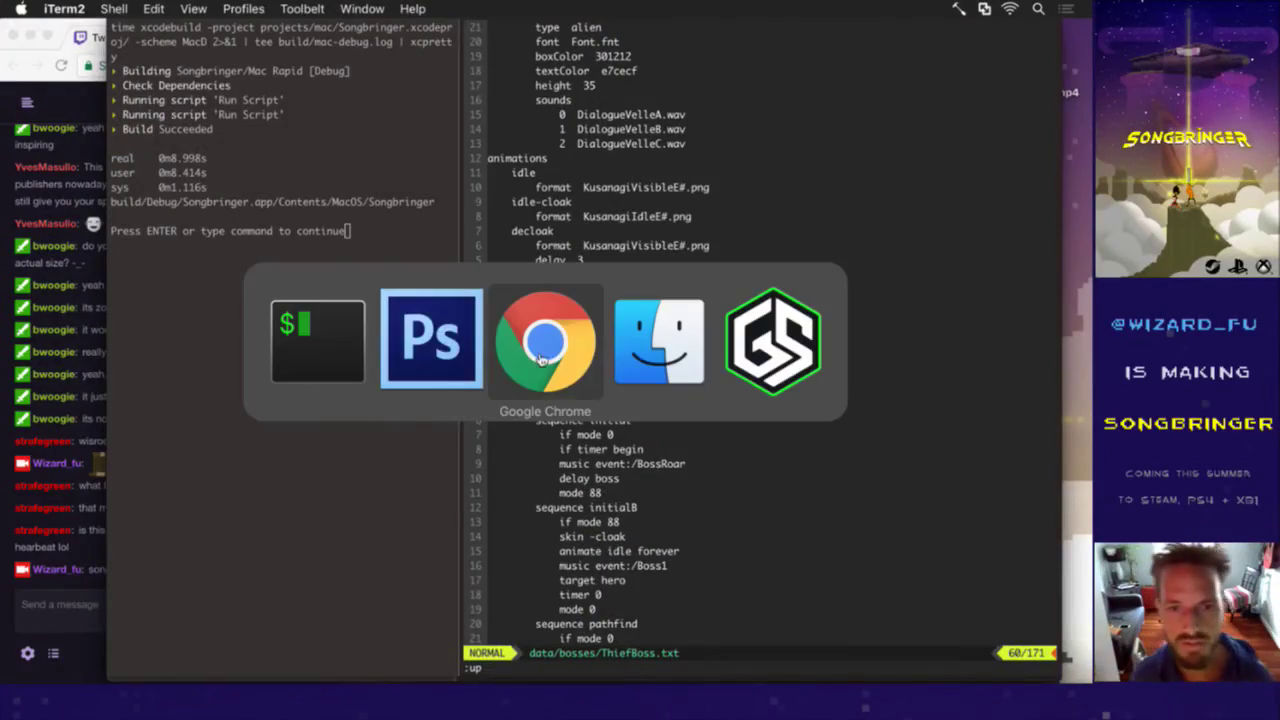
# Step: Switch to Photoshop and show the Color Fill 1 copy 4 background layer behind the Kusanagi sprite
pyautogui.press('super+Tab')
pyautogui.click(541, 362)
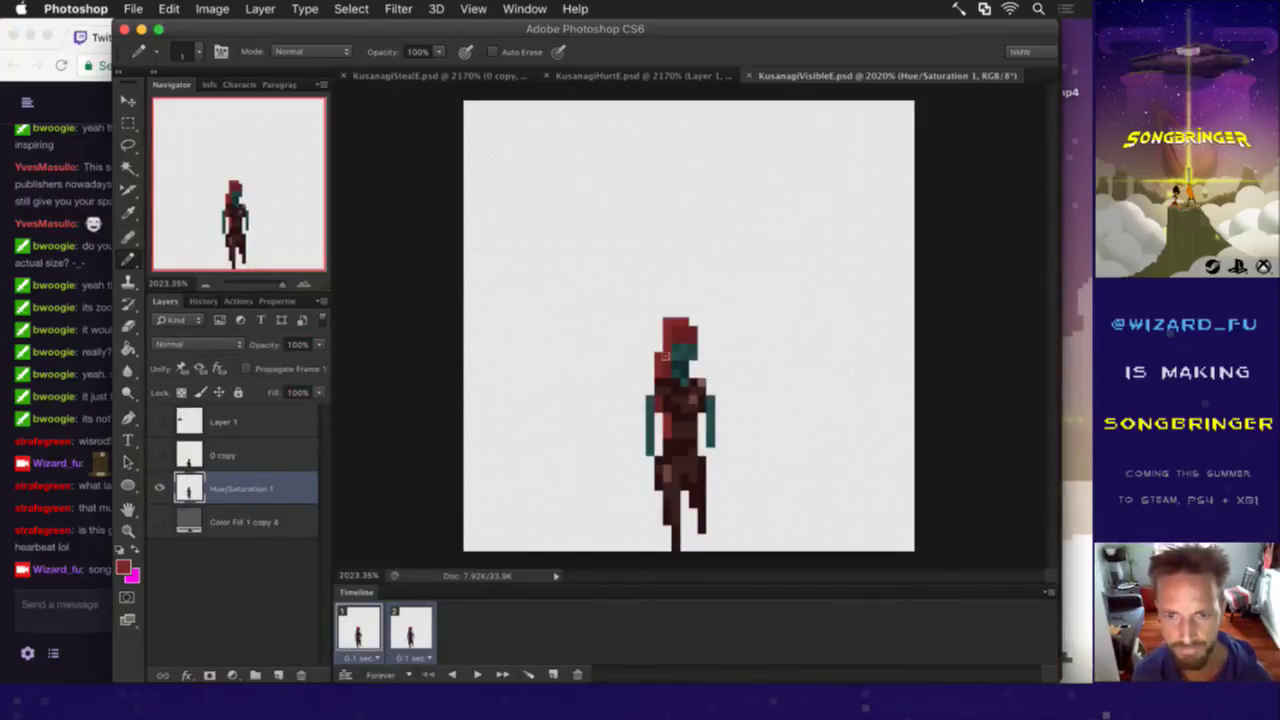
pyautogui.click(159, 521)
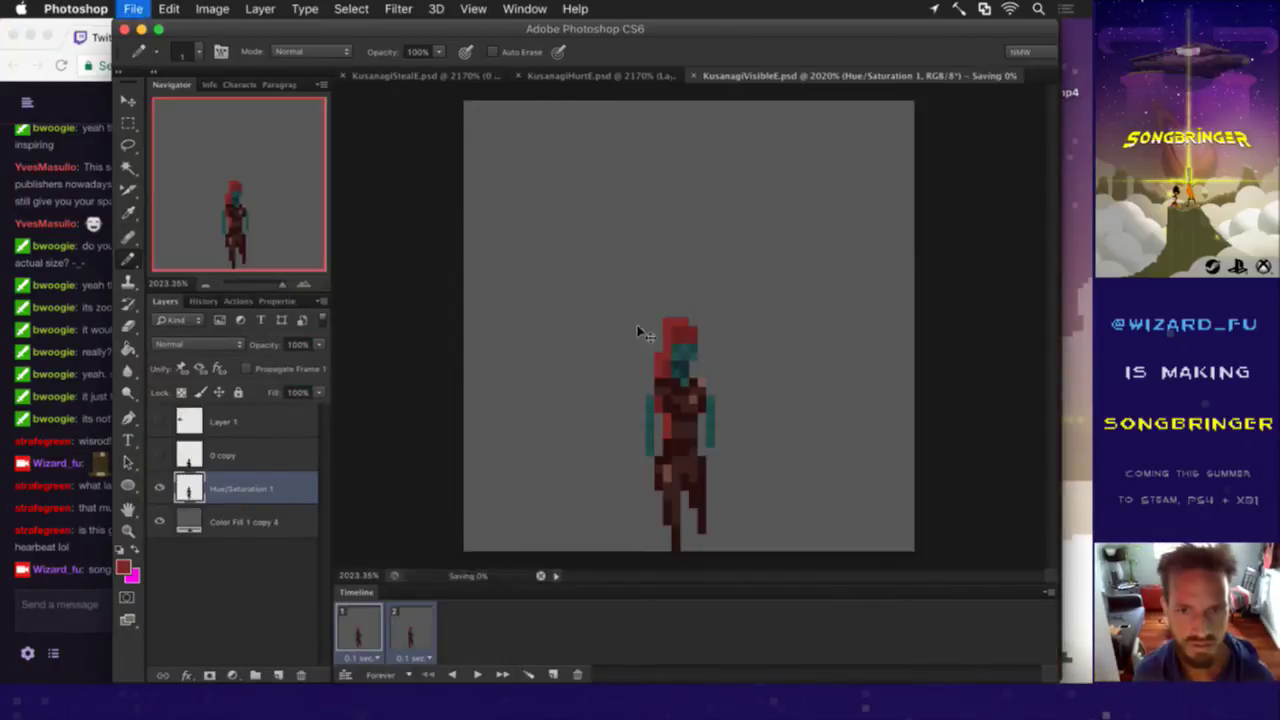
# Step: Repaint the front of the hood and the lower face with dark brown sampled from the chest, using the Pencil
pyautogui.keyDown('alt'); pyautogui.click(681, 387); pyautogui.keyUp('alt')
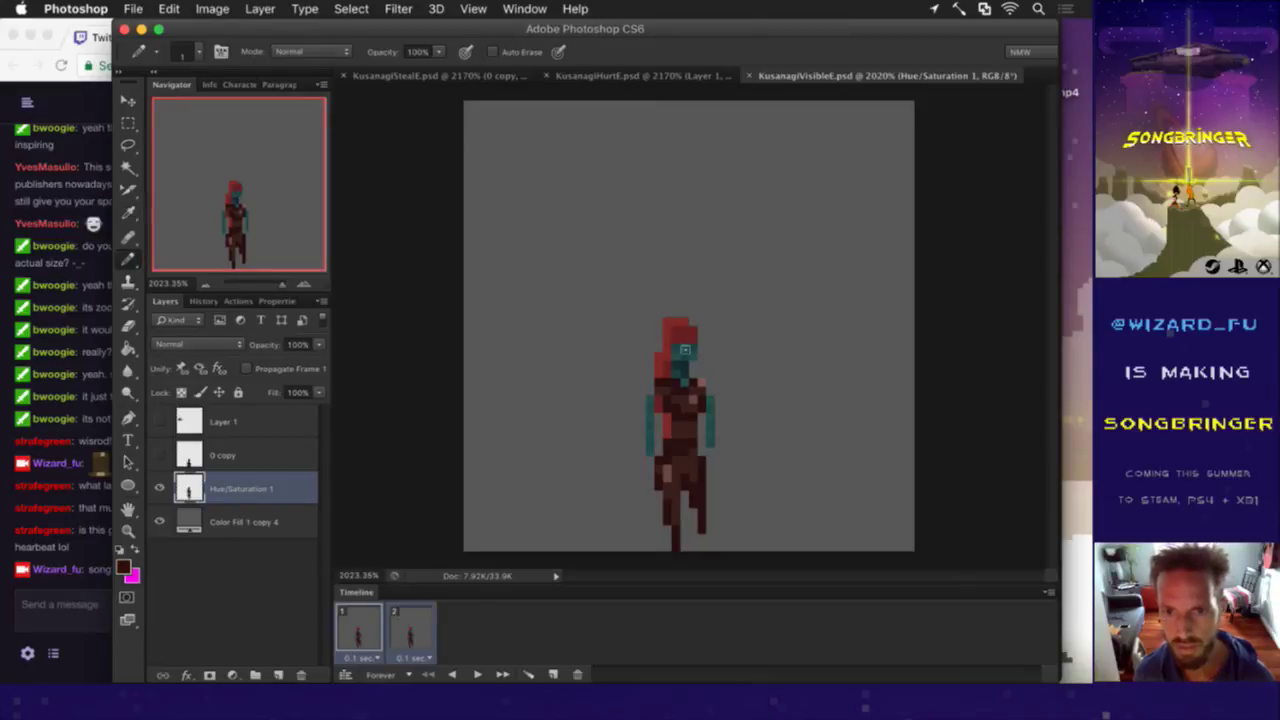
pyautogui.keyDown('alt'); pyautogui.click(698, 388); pyautogui.keyUp('alt')
pyautogui.moveTo(693, 330); pyautogui.dragTo(676, 330)
pyautogui.press('super+z')
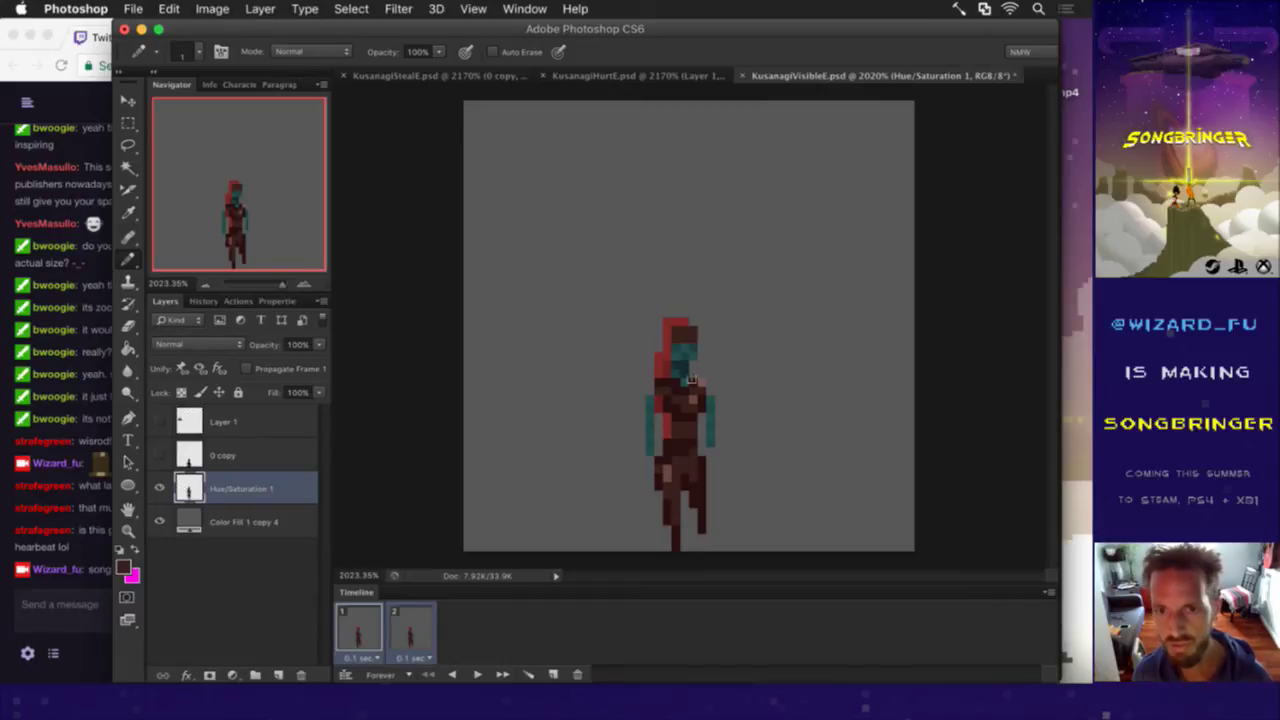
pyautogui.keyDown('alt'); pyautogui.click(686, 392); pyautogui.keyUp('alt')
pyautogui.moveTo(680, 366); pyautogui.dragTo(686, 356)
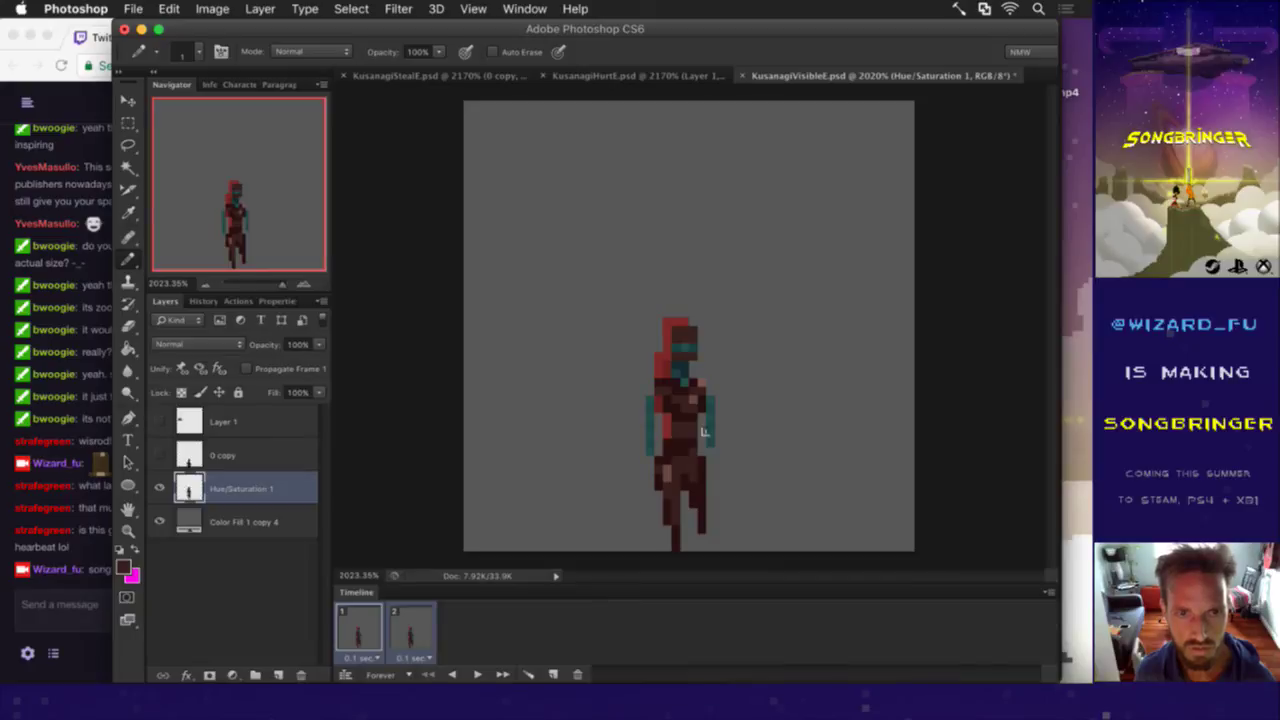
# Step: Sample the torso's dark brown and pencil it over the teal of both arms
pyautogui.press('i')
pyautogui.click(664, 390)
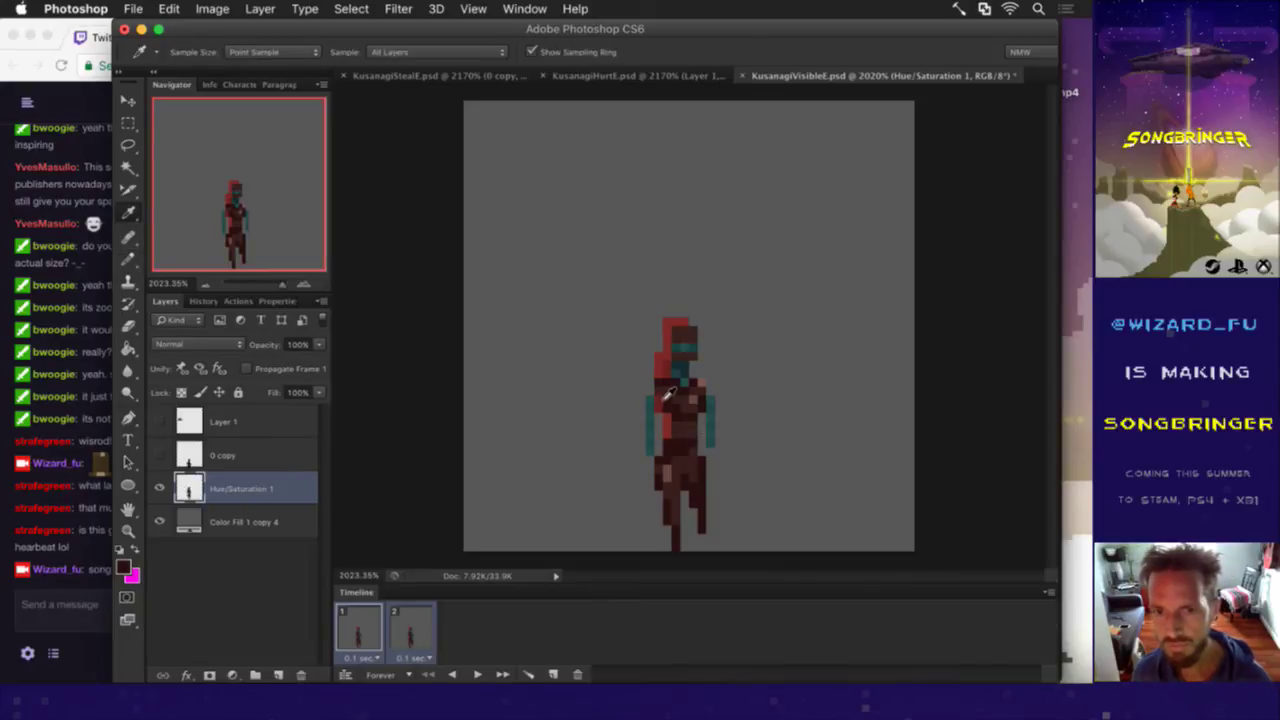
pyautogui.press('b')
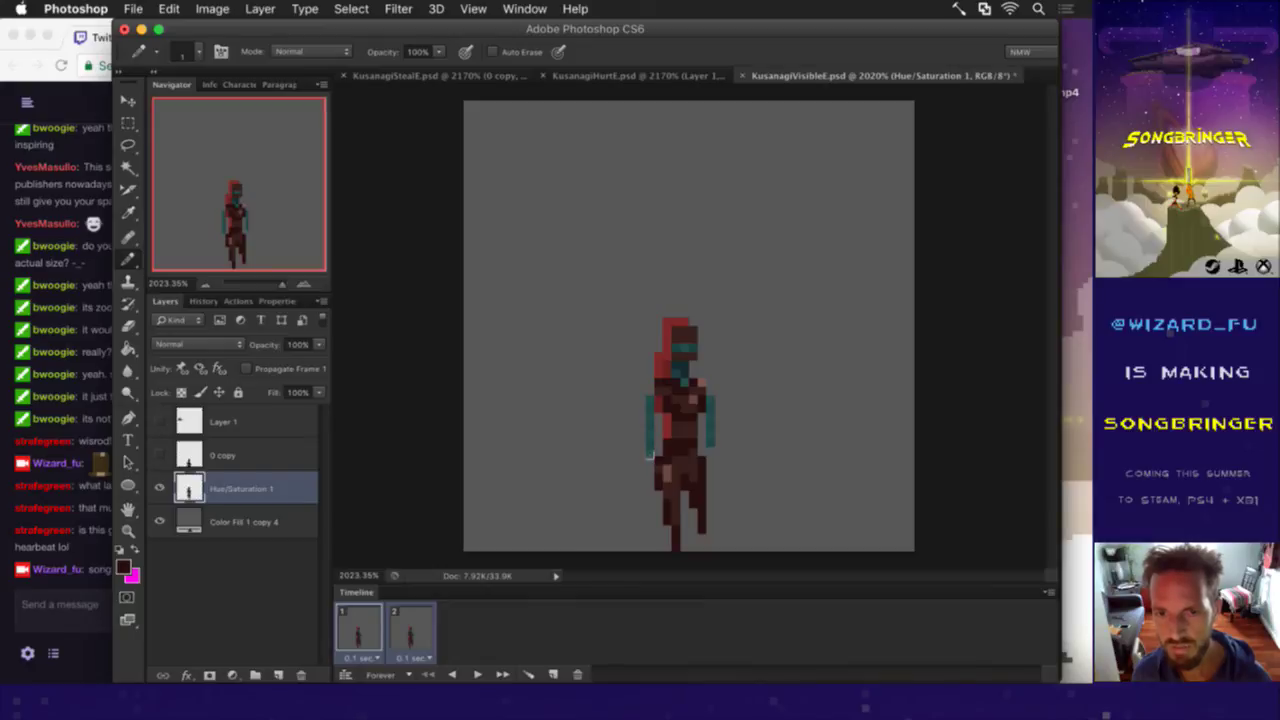
pyautogui.press('i')
pyautogui.click(670, 400)
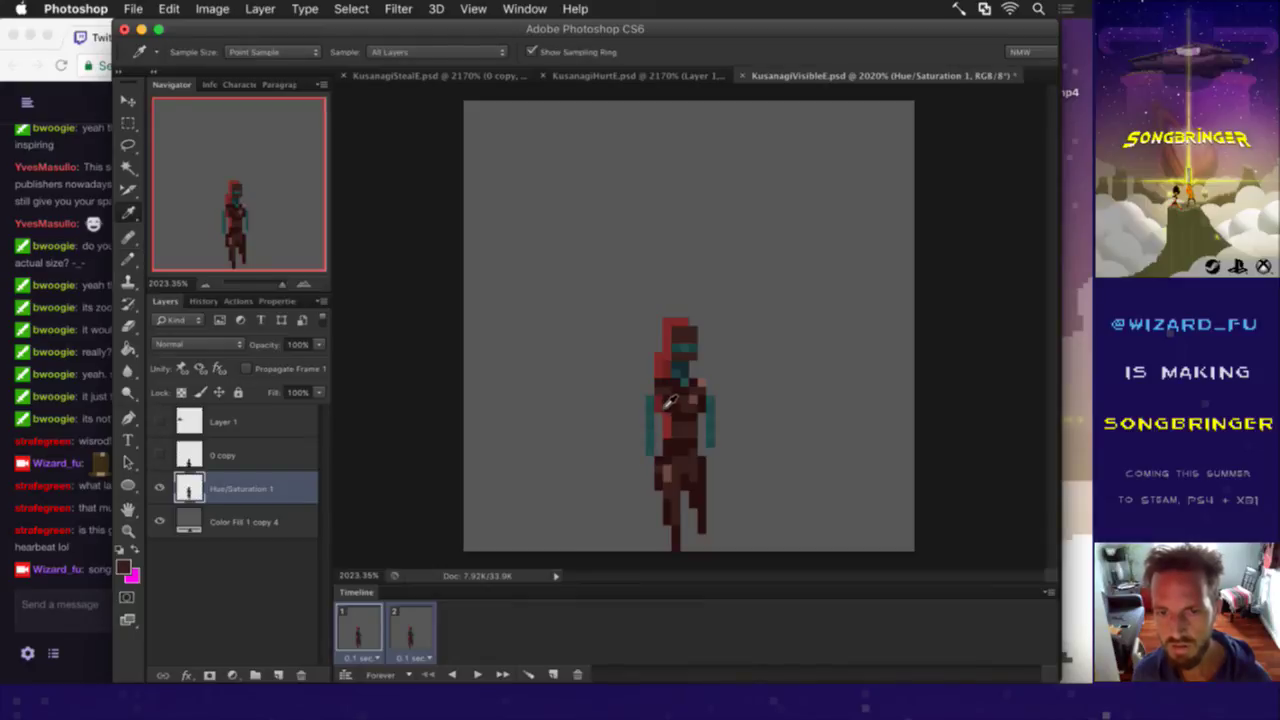
pyautogui.press('b')
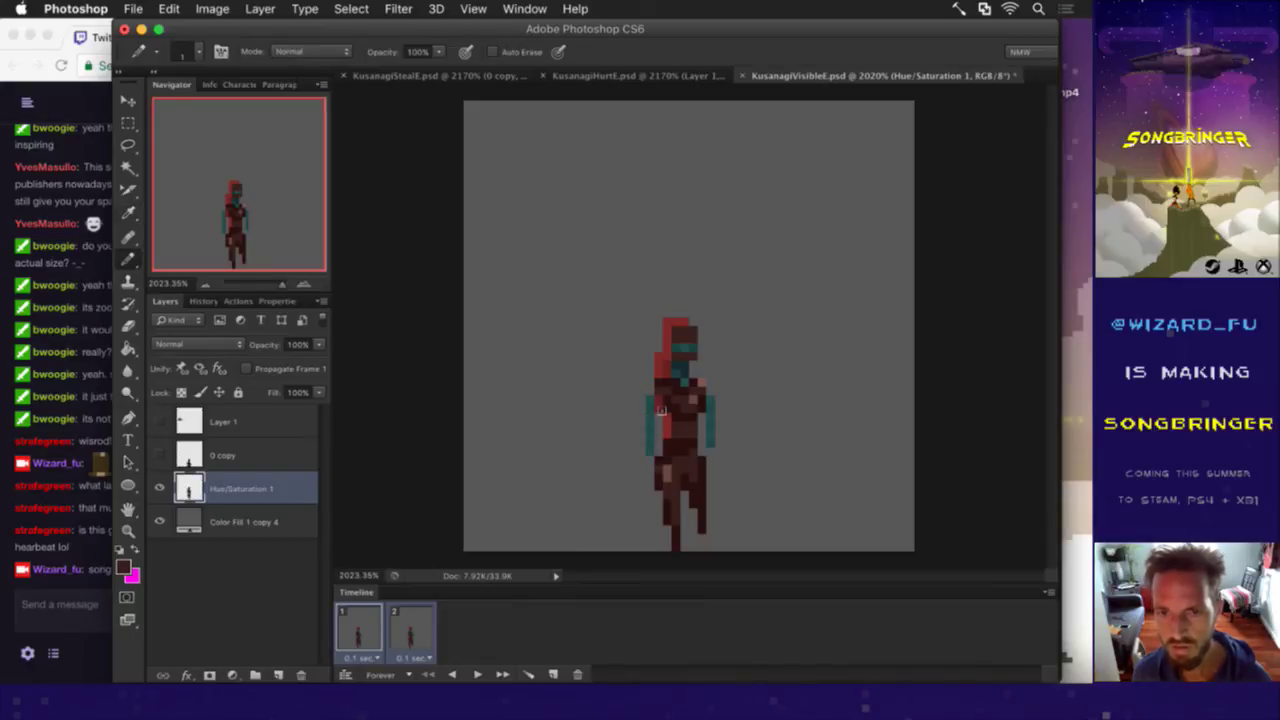
pyautogui.press('i')
pyautogui.press('b')
pyautogui.moveTo(652, 398); pyautogui.dragTo(652, 470)
pyautogui.moveTo(709, 398); pyautogui.dragTo(709, 448)
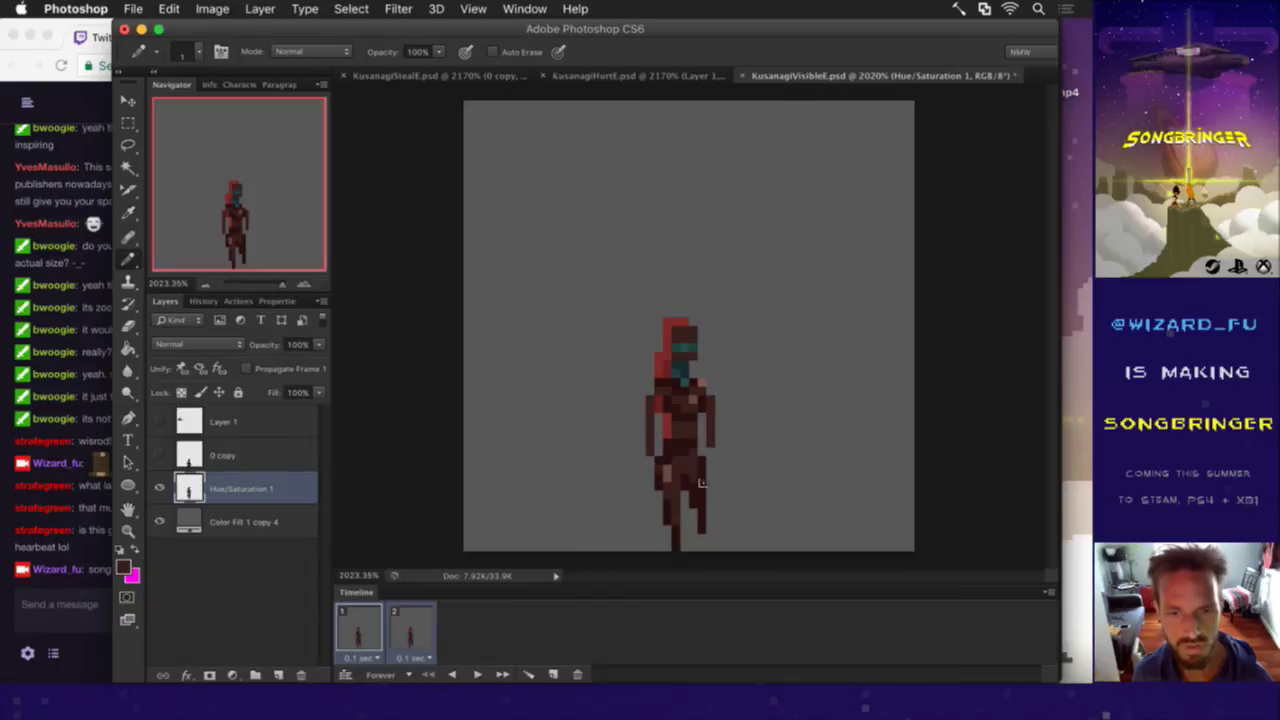
# Step: Sample browns from the thighs and chest and retouch the body's shading with the Pencil, partly at 50% opacity
pyautogui.press('i')
pyautogui.click(683, 481)
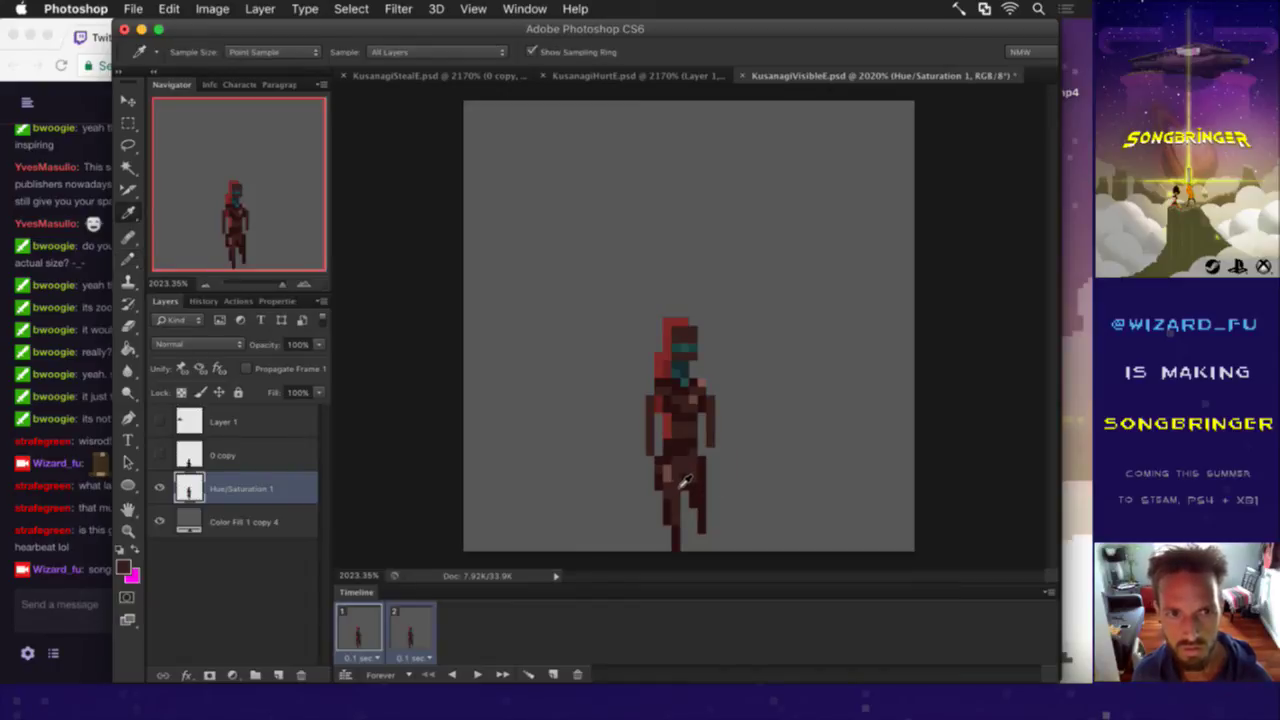
pyautogui.press('b')
pyautogui.keyDown('alt'); pyautogui.click(683, 468); pyautogui.keyUp('alt')
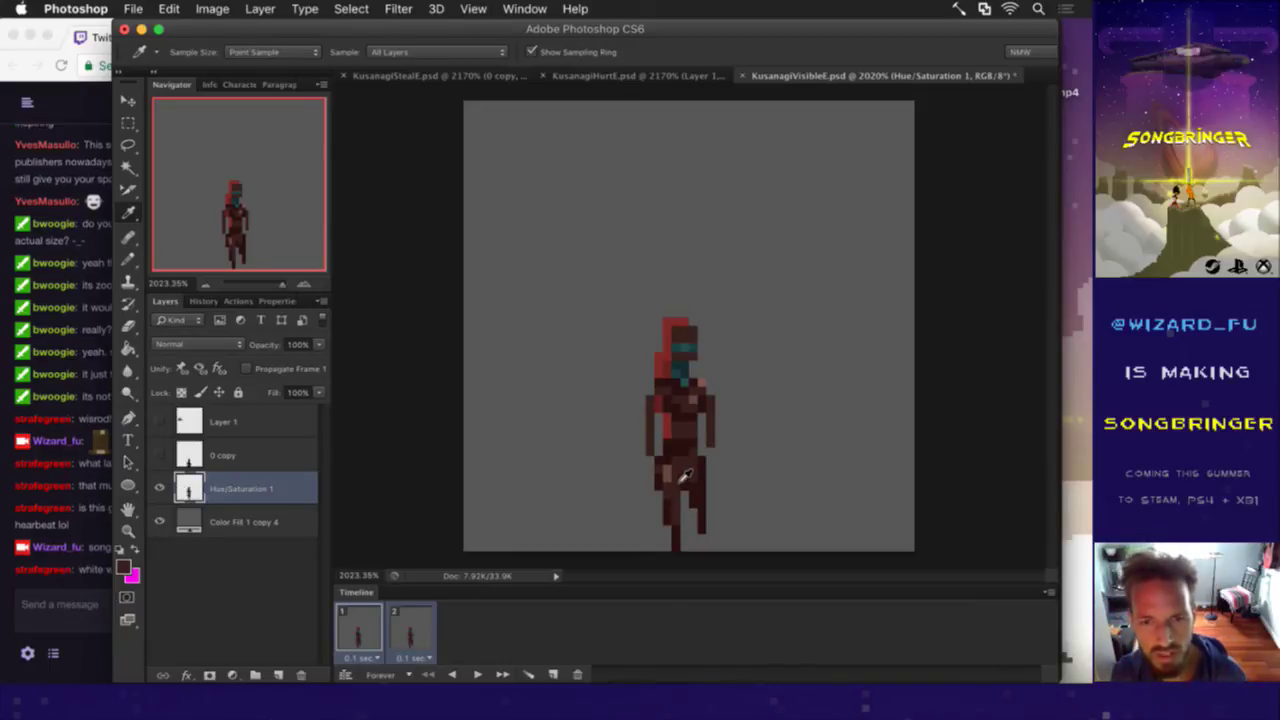
pyautogui.press('5')
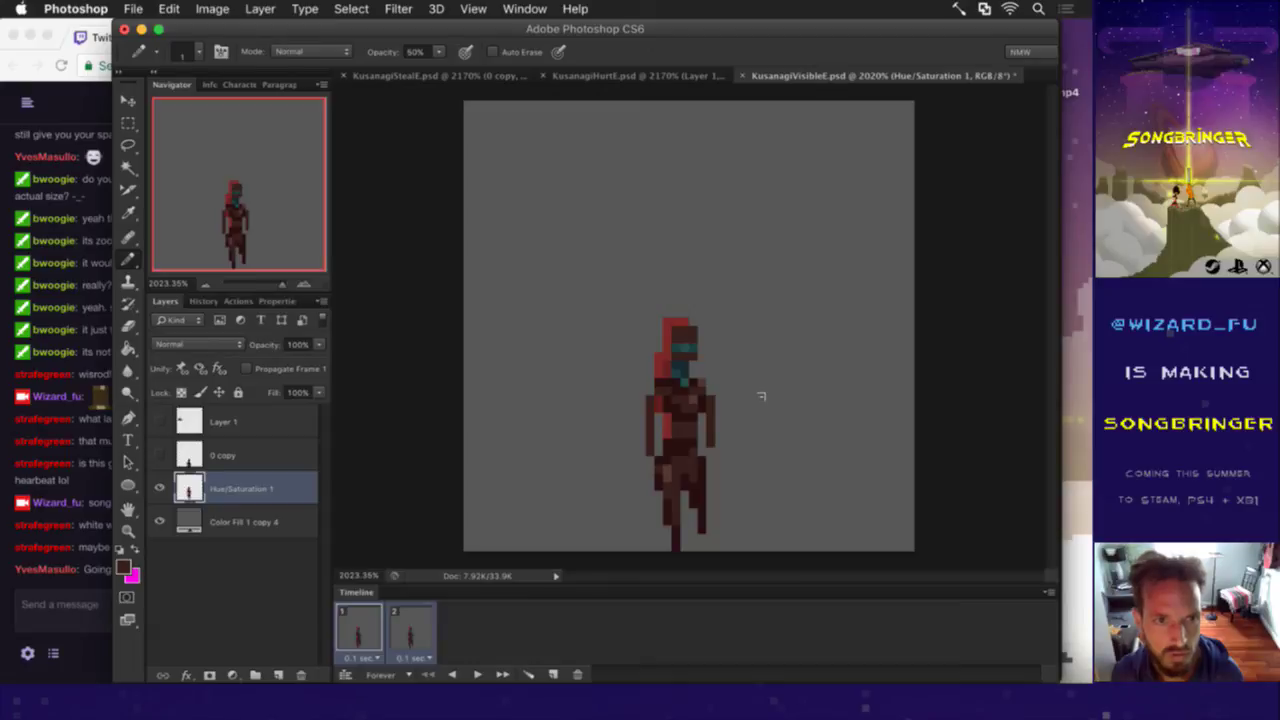
pyautogui.press('i')
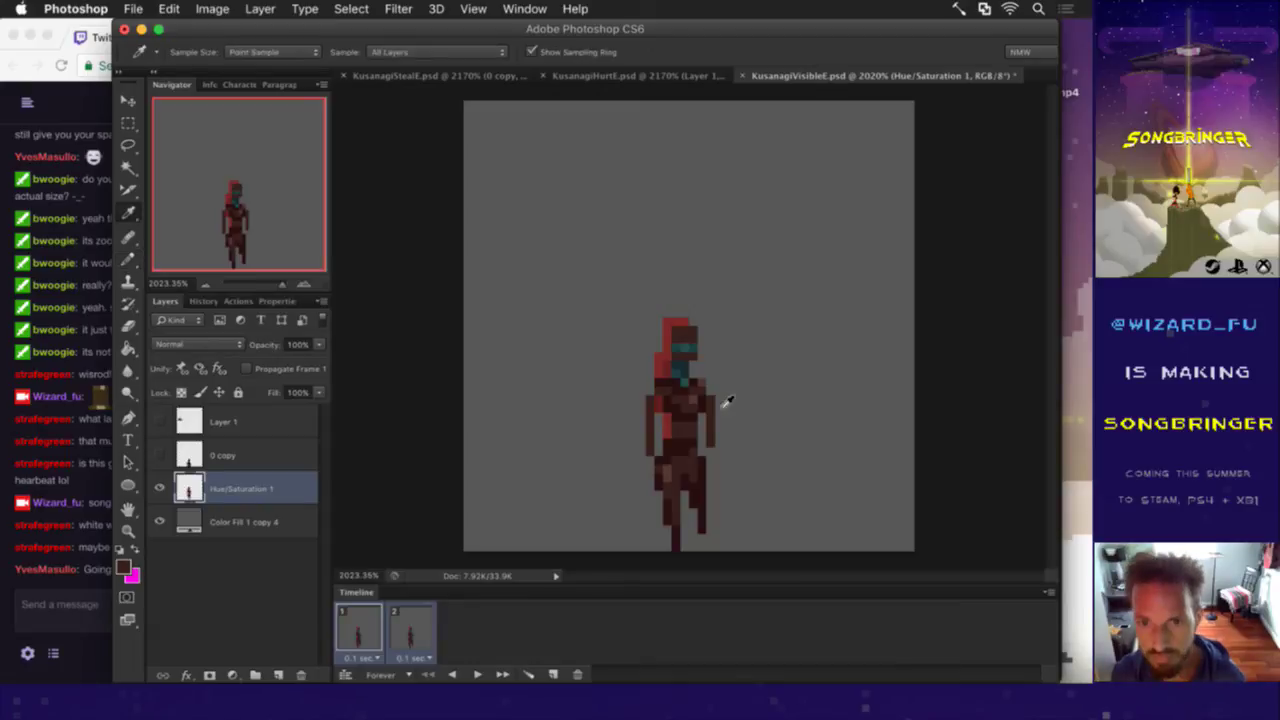
pyautogui.click(695, 400)
pyautogui.press('b')
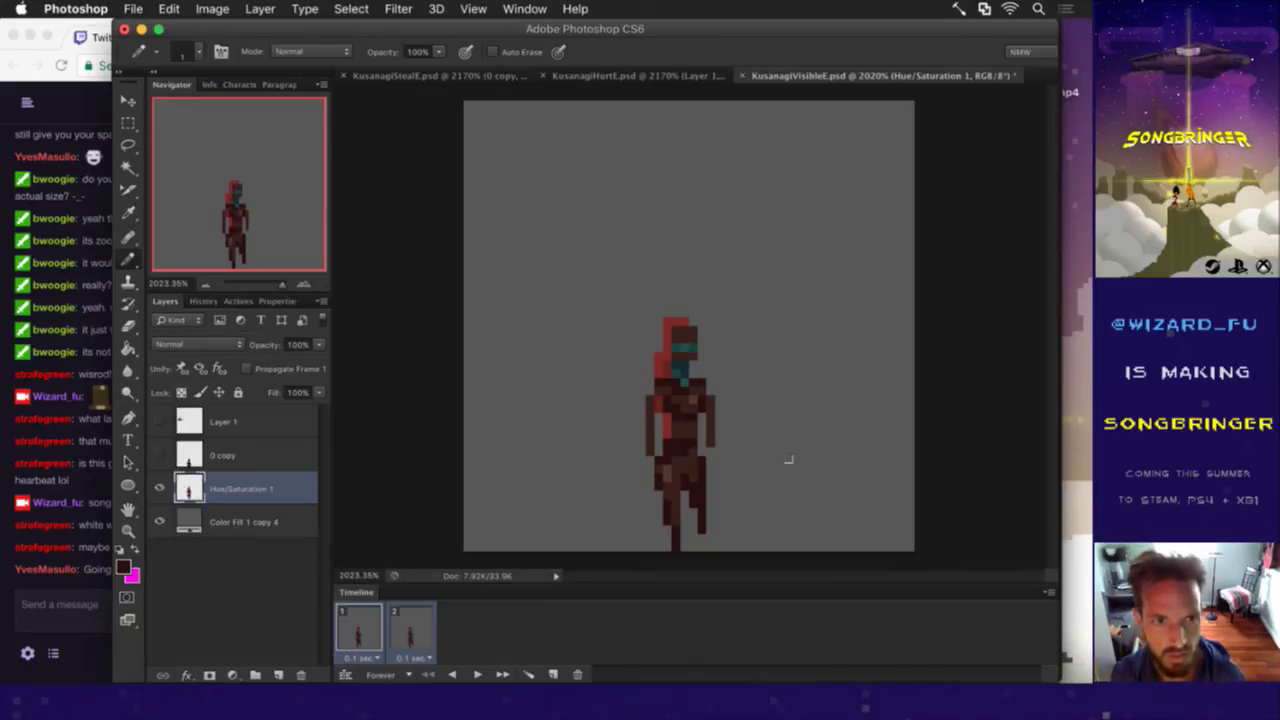
# Step: Move everything above the sprite's feet up two pixels and pencil in the gap left in the legs
pyautogui.press('m')
pyautogui.moveTo(558, 273)
pyautogui.mouseDown()
pyautogui.moveTo(725, 425)
pyautogui.moveTo(750, 525)
pyautogui.mouseUp()
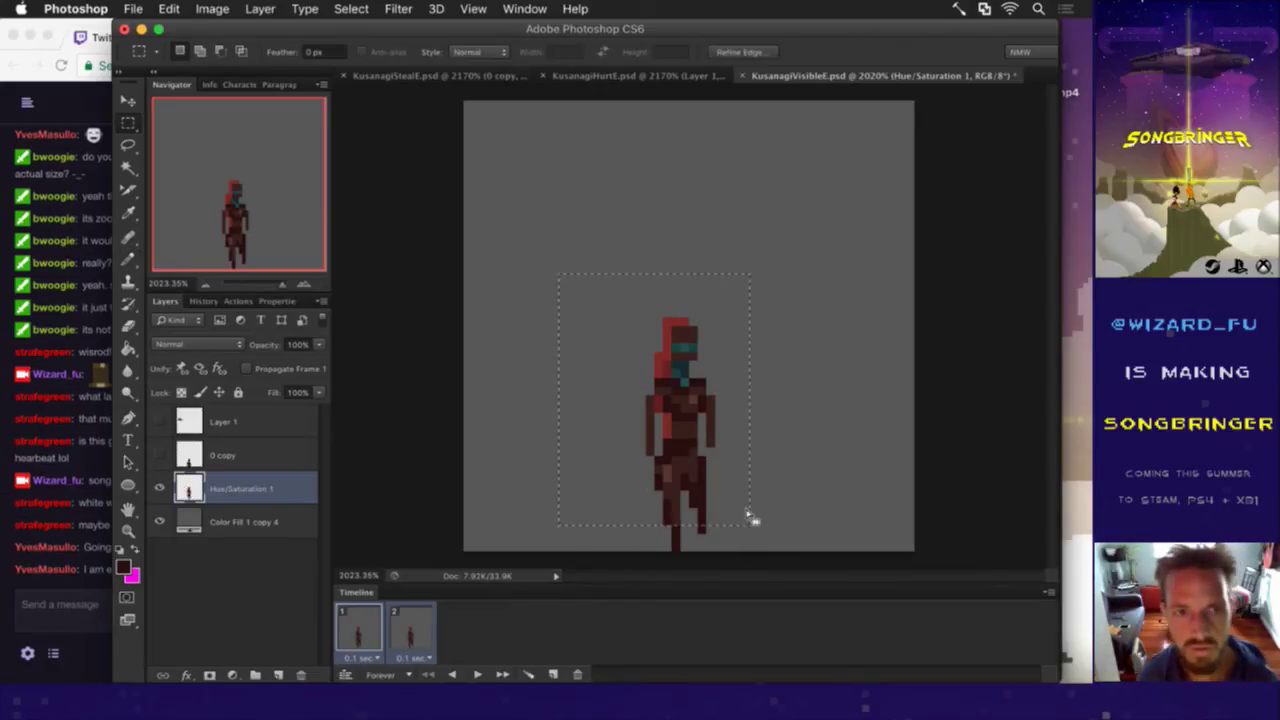
pyautogui.hotkey('ctrl', 'Up')
pyautogui.hotkey('ctrl', 'Up')
pyautogui.press('super+d')
pyautogui.press('i')
pyautogui.press('b')
pyautogui.moveTo(676, 513)
pyautogui.mouseDown()
pyautogui.moveTo(676, 539)
pyautogui.moveTo(702, 512)
pyautogui.mouseUp()
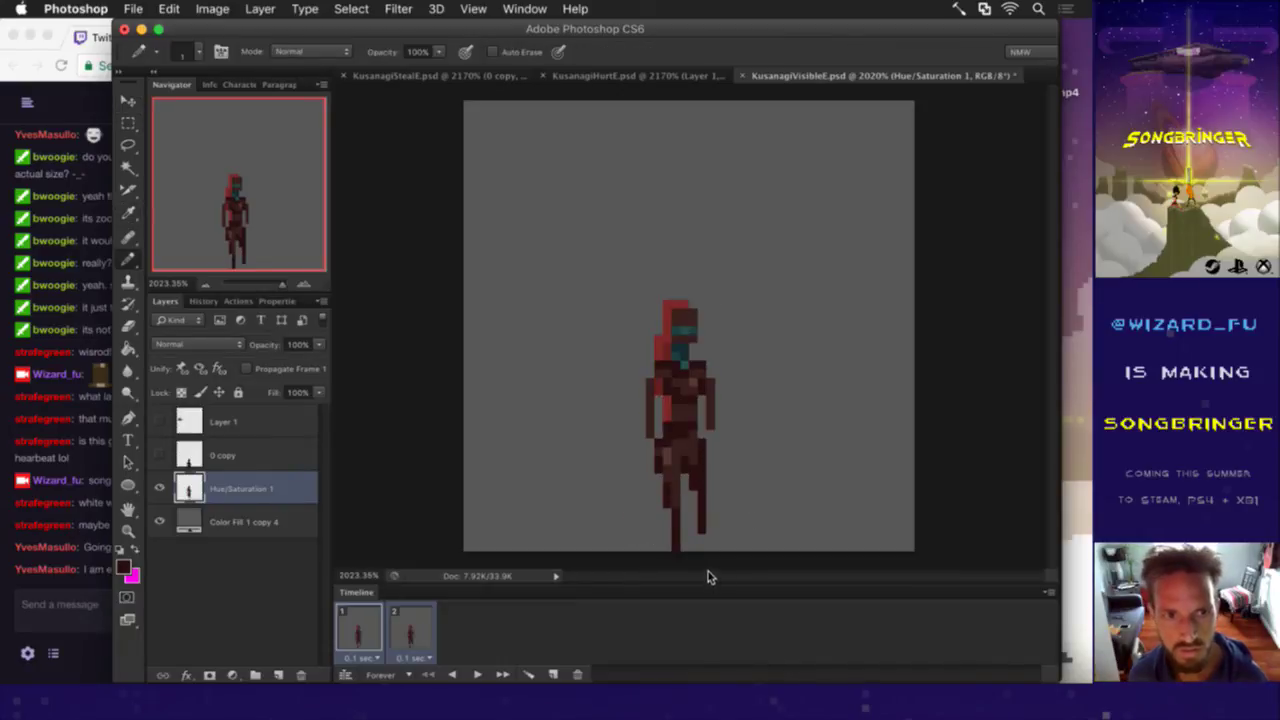
# Step: Select the sprite above its feet again, move it down one pixel and deselect
pyautogui.press('m')
pyautogui.moveTo(560, 257); pyautogui.dragTo(792, 514)
pyautogui.press('v')
pyautogui.press('Down')
pyautogui.hotkey('ctrl', 'd')
pyautogui.press('m')
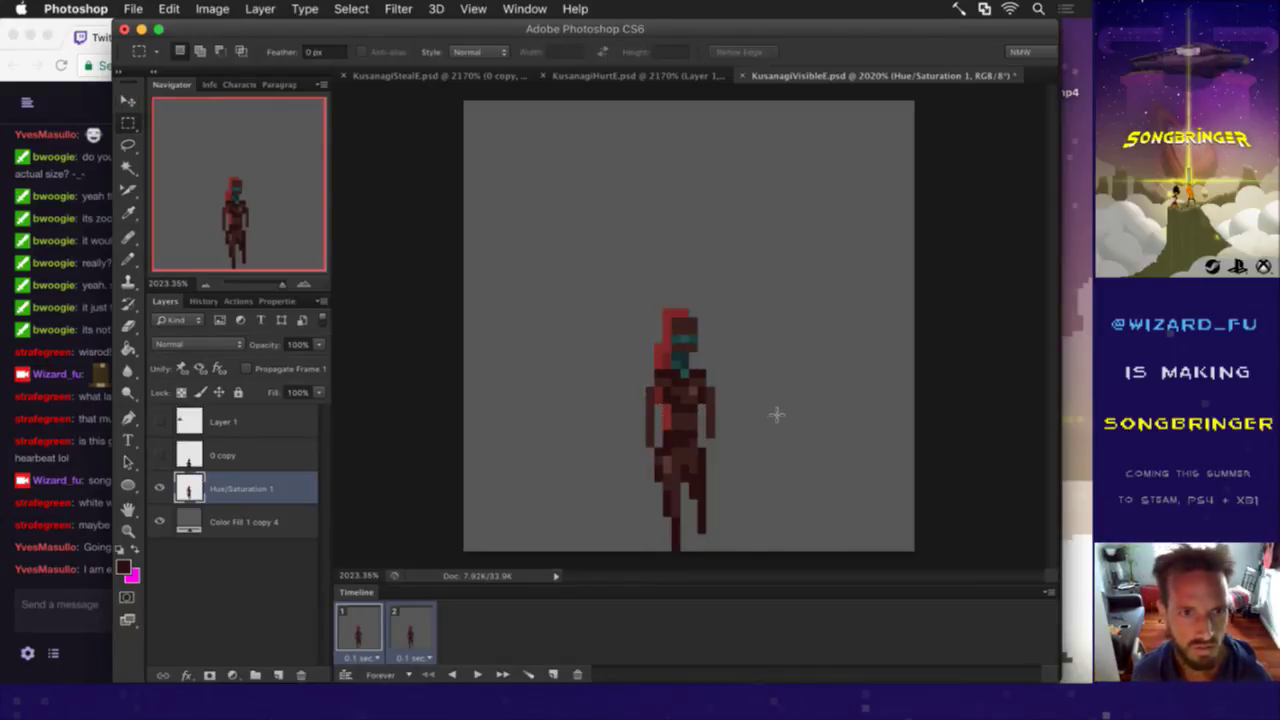
# Step: Switch to Chrome to read the latest Twitch chat messages and return to Photoshop
pyautogui.click(90, 575)
pyautogui.moveTo(86, 548); pyautogui.dragTo(265, 546)
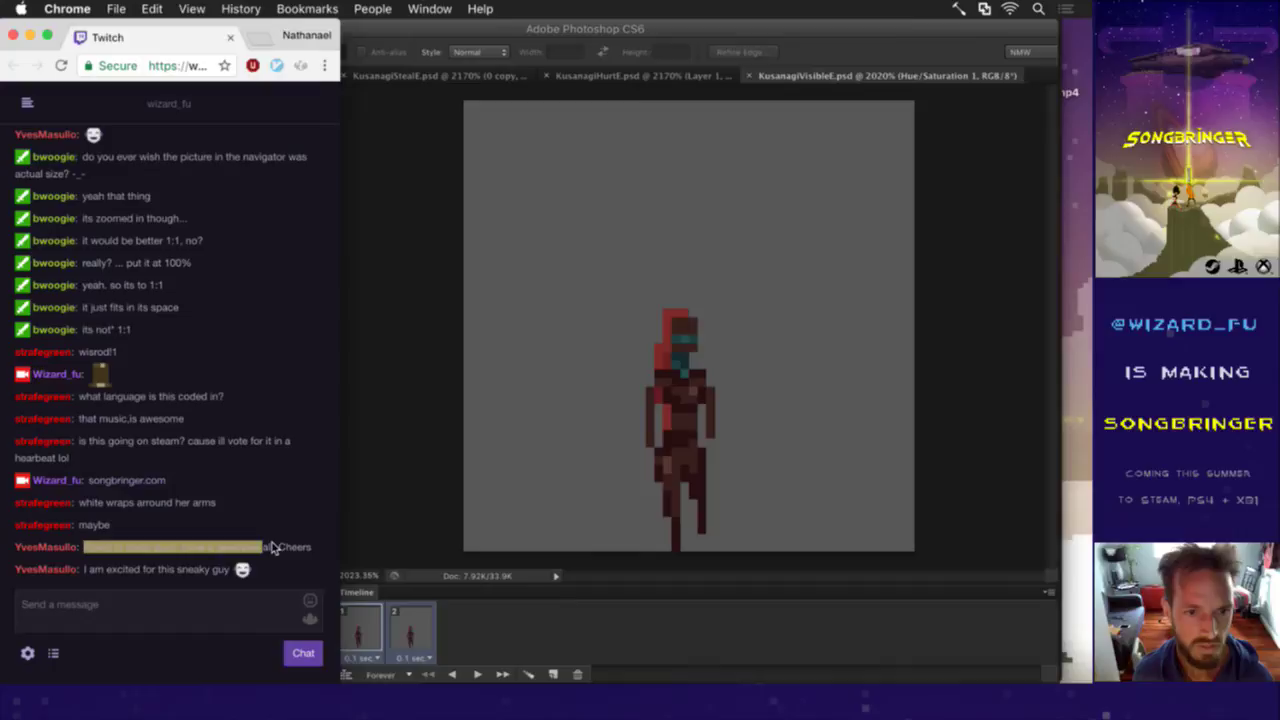
pyautogui.moveTo(104, 565); pyautogui.dragTo(172, 564)
pyautogui.click(194, 569)
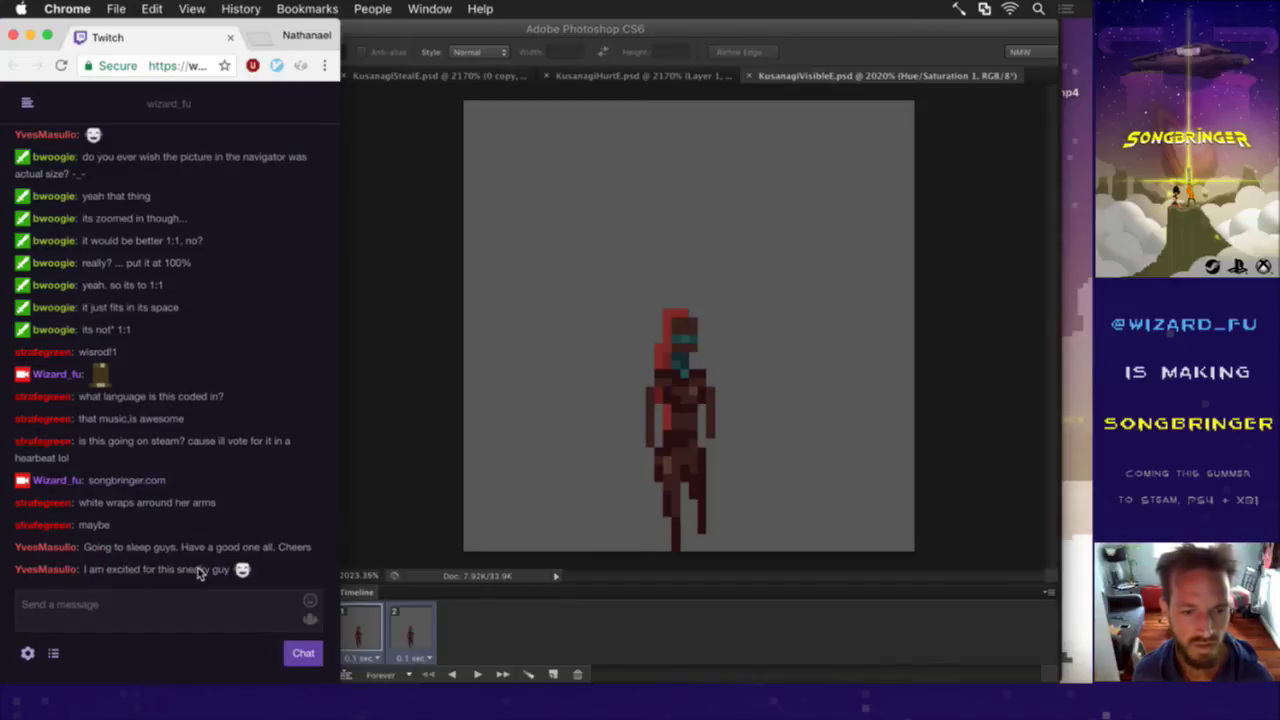
pyautogui.moveTo(86, 548); pyautogui.dragTo(148, 551)
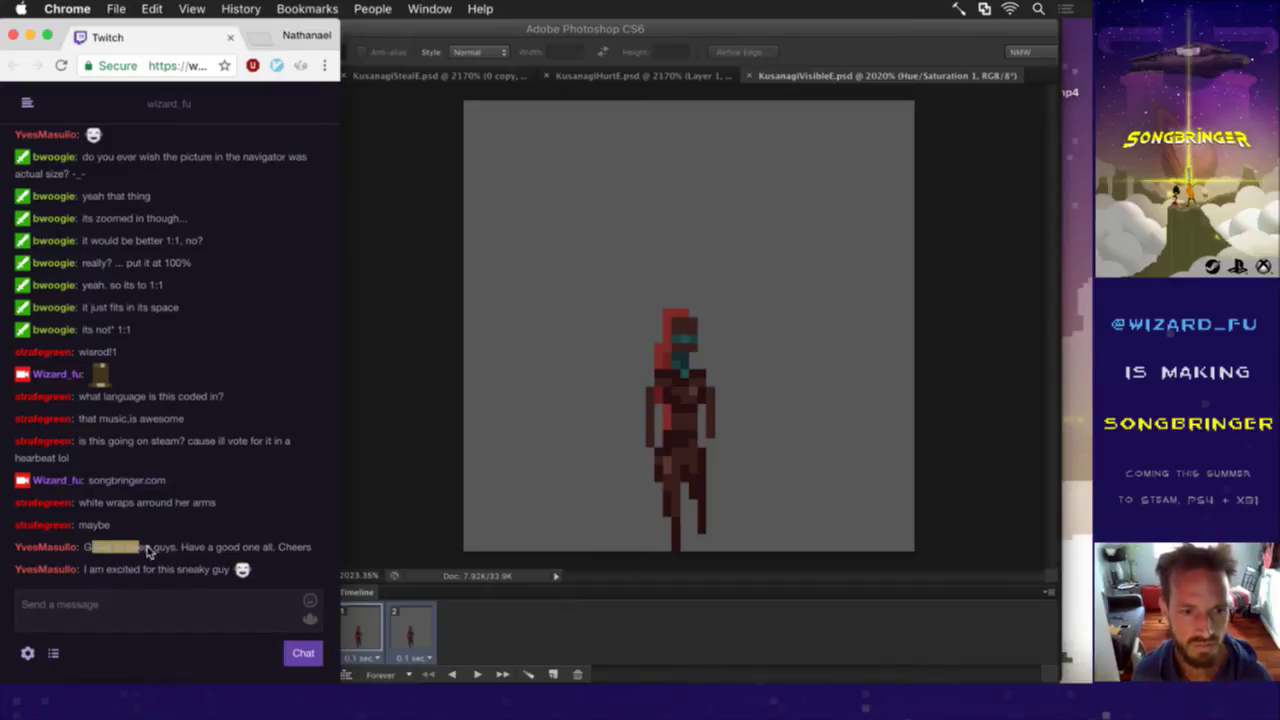
pyautogui.click(188, 535)
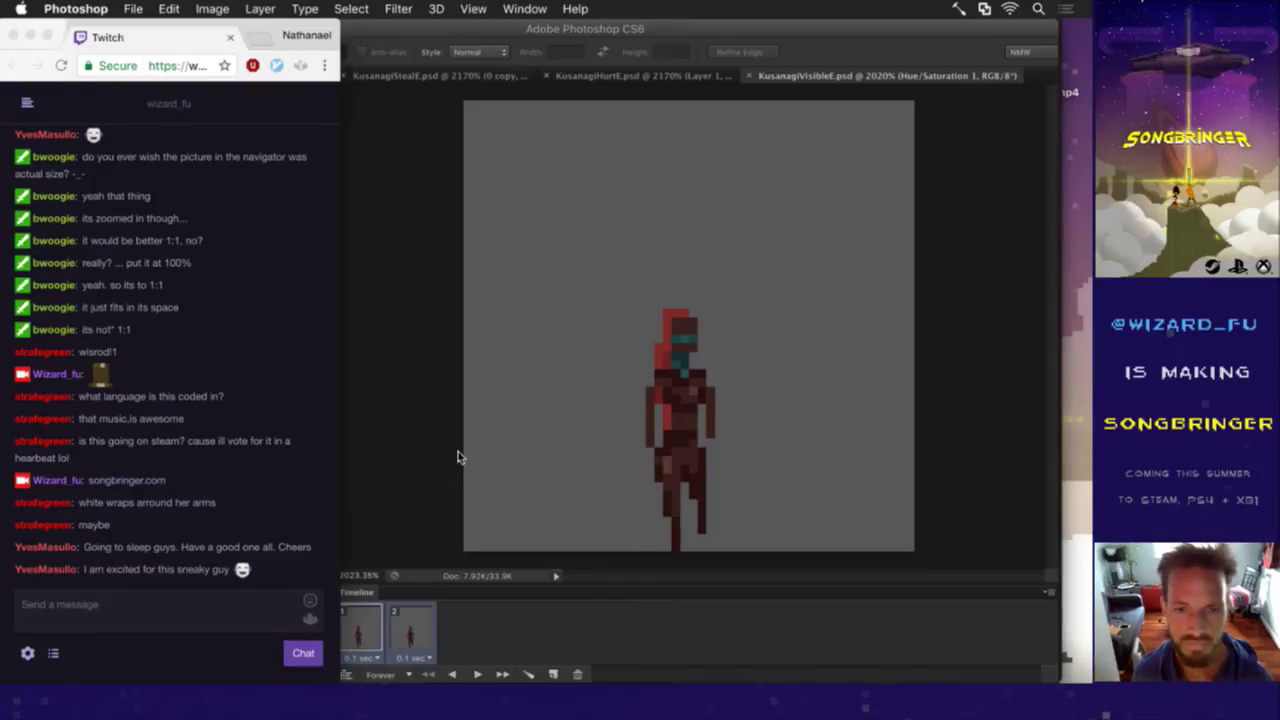
pyautogui.click(458, 452)
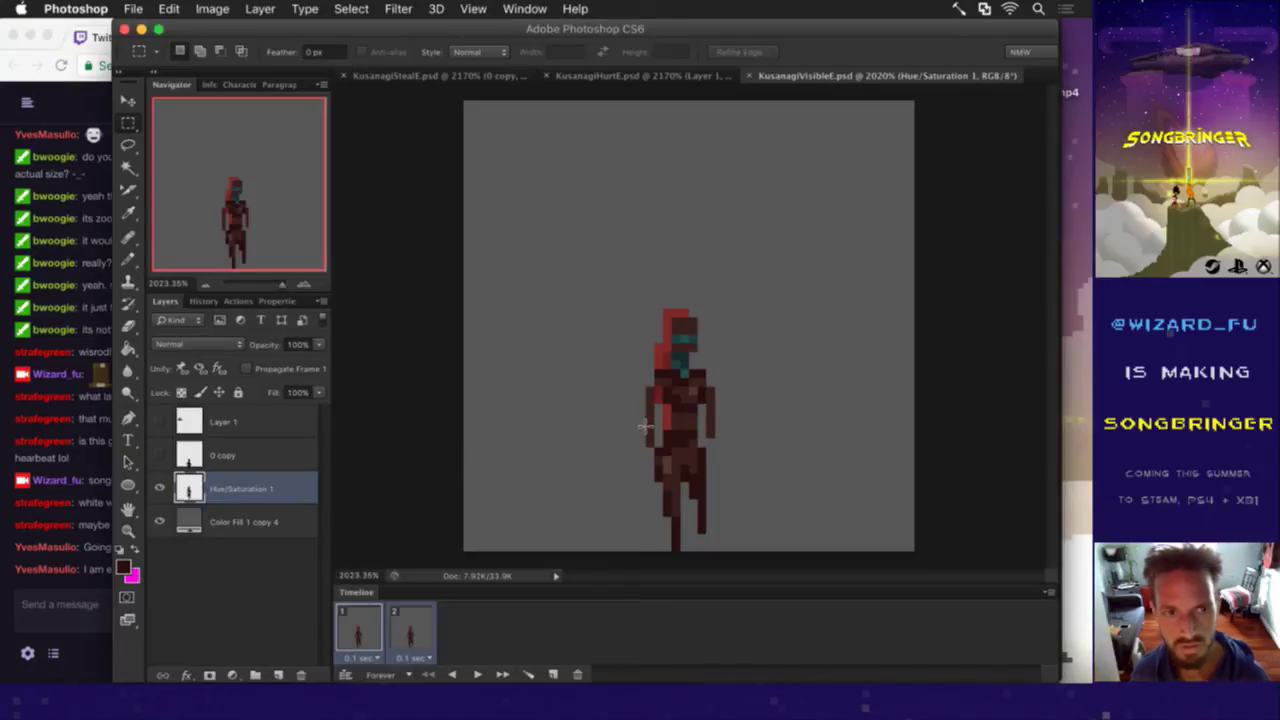
# Step: Try a red sampled beside the face on the hood's edge with the Pencil and undo the stroke
pyautogui.press('i')
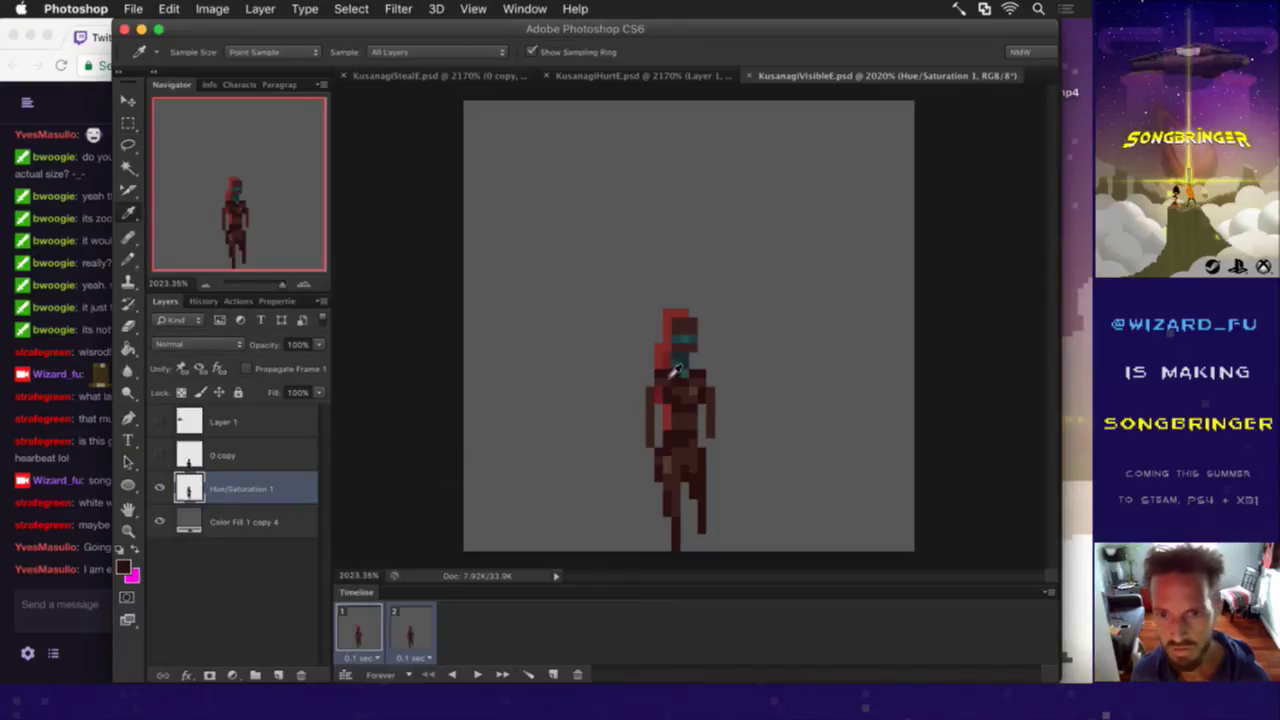
pyautogui.click(671, 361)
pyautogui.press('b')
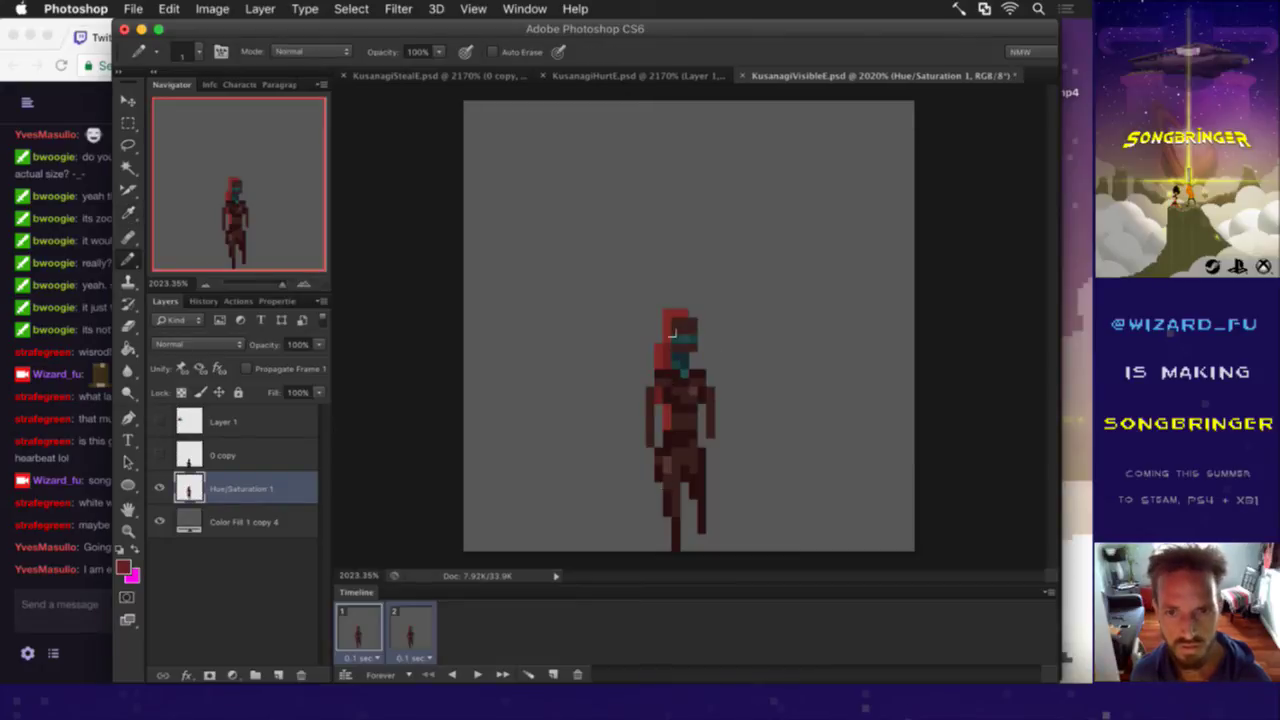
pyautogui.press('super+z')
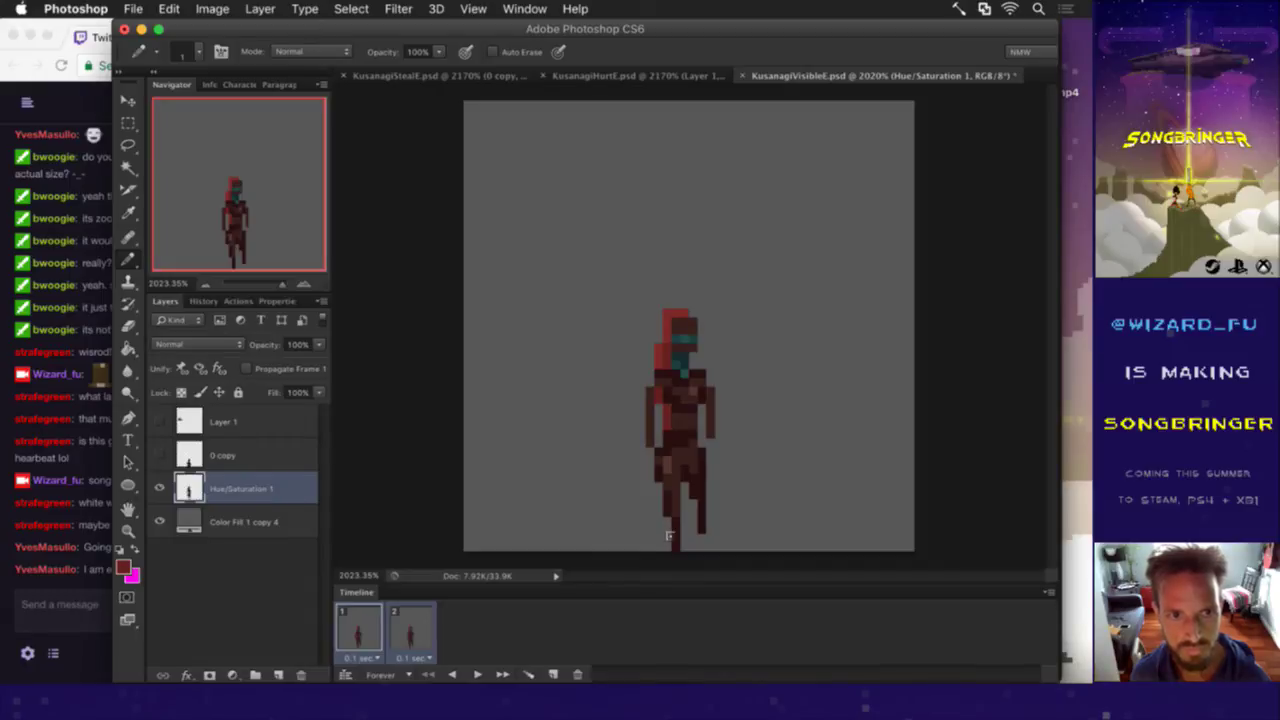
# Step: Darken the shoulder with dark brown sampled from the chest and undo the trial erasing between the legs
pyautogui.keyDown('alt'); pyautogui.click(671, 386); pyautogui.keyUp('alt')
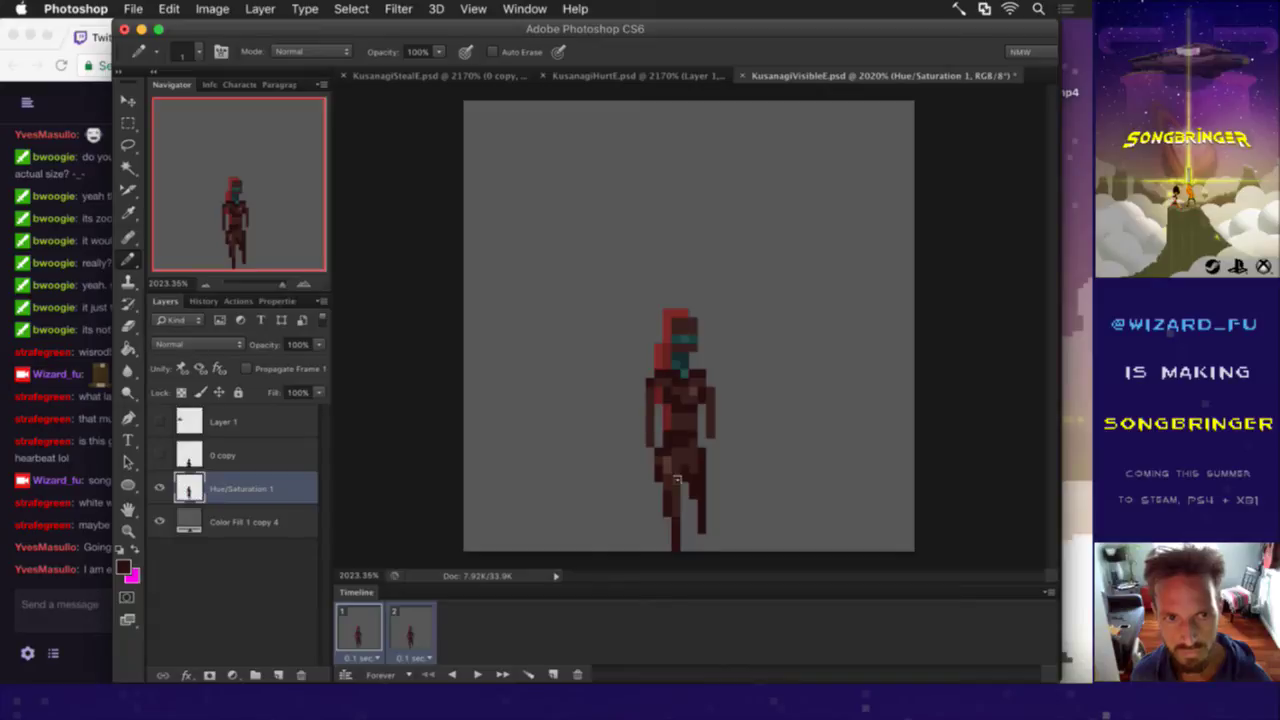
pyautogui.press('e')
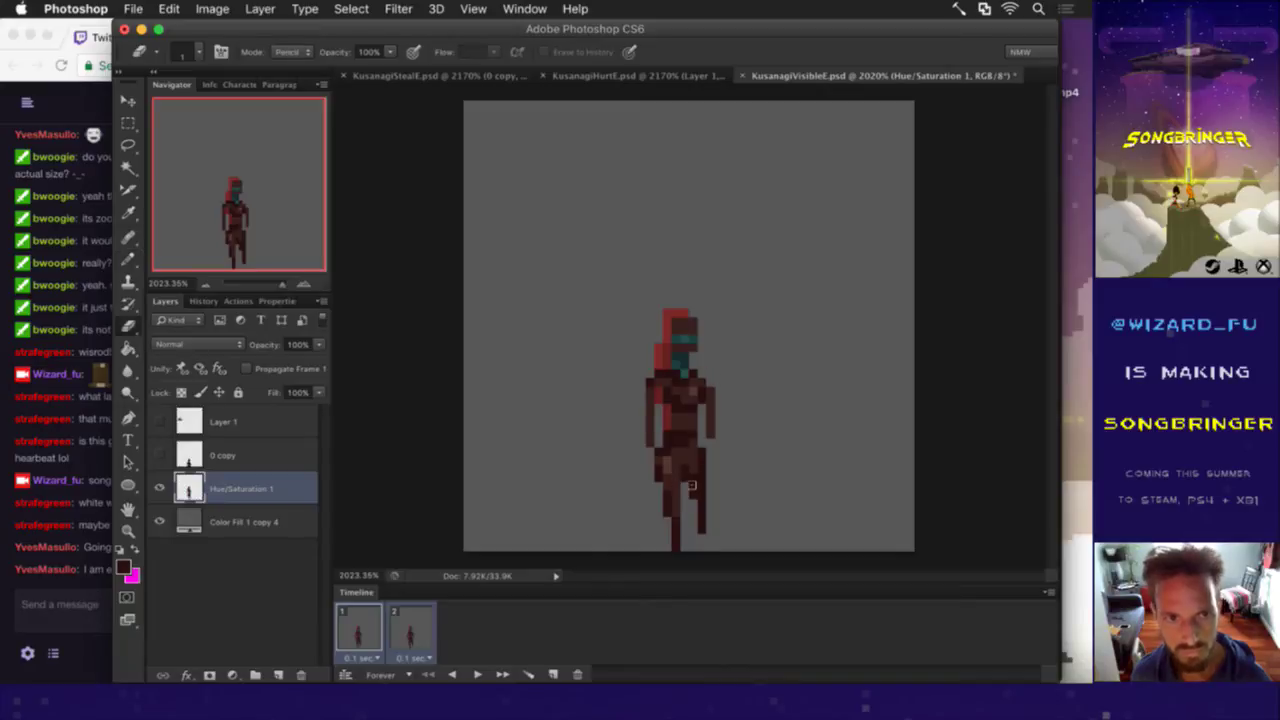
pyautogui.press('super+z')
pyautogui.press('super+z')
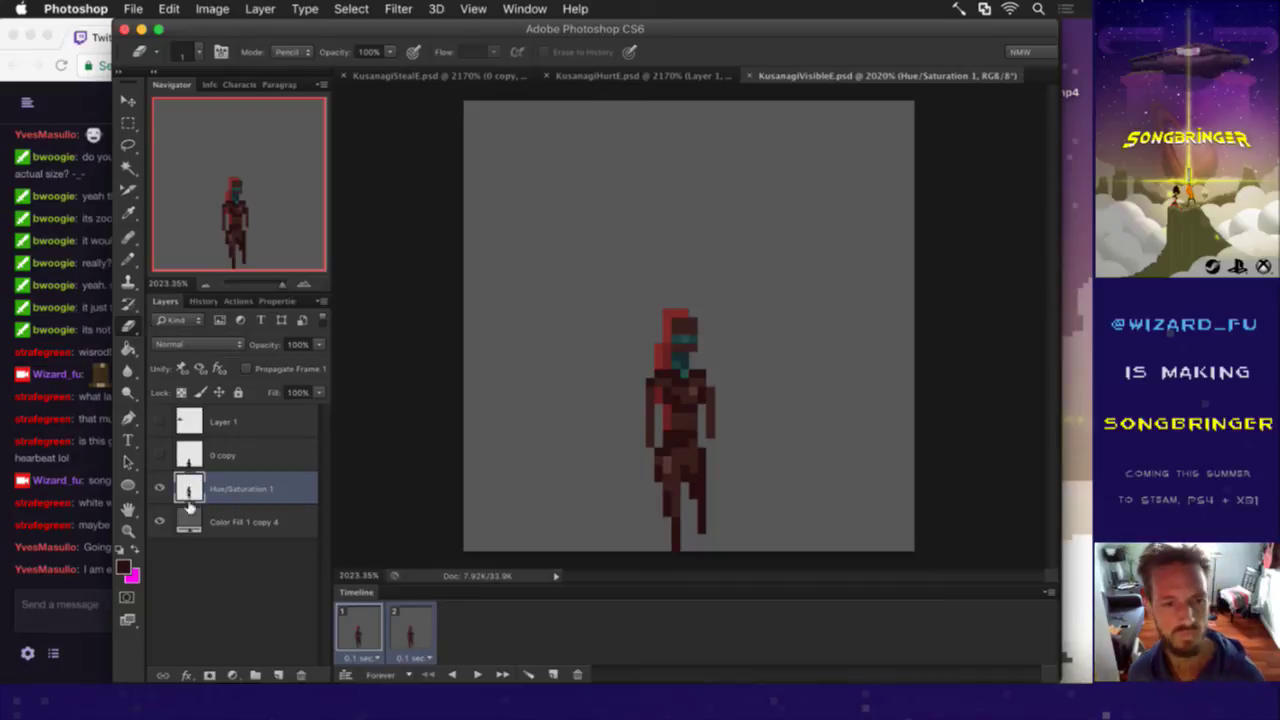
# Step: Hide the Color Fill background, save the file and render all frames as the KusanagiVisibleE.png image sequence
pyautogui.click(158, 521)
pyautogui.press('super+s')
pyautogui.press('super+alt+shift+r')
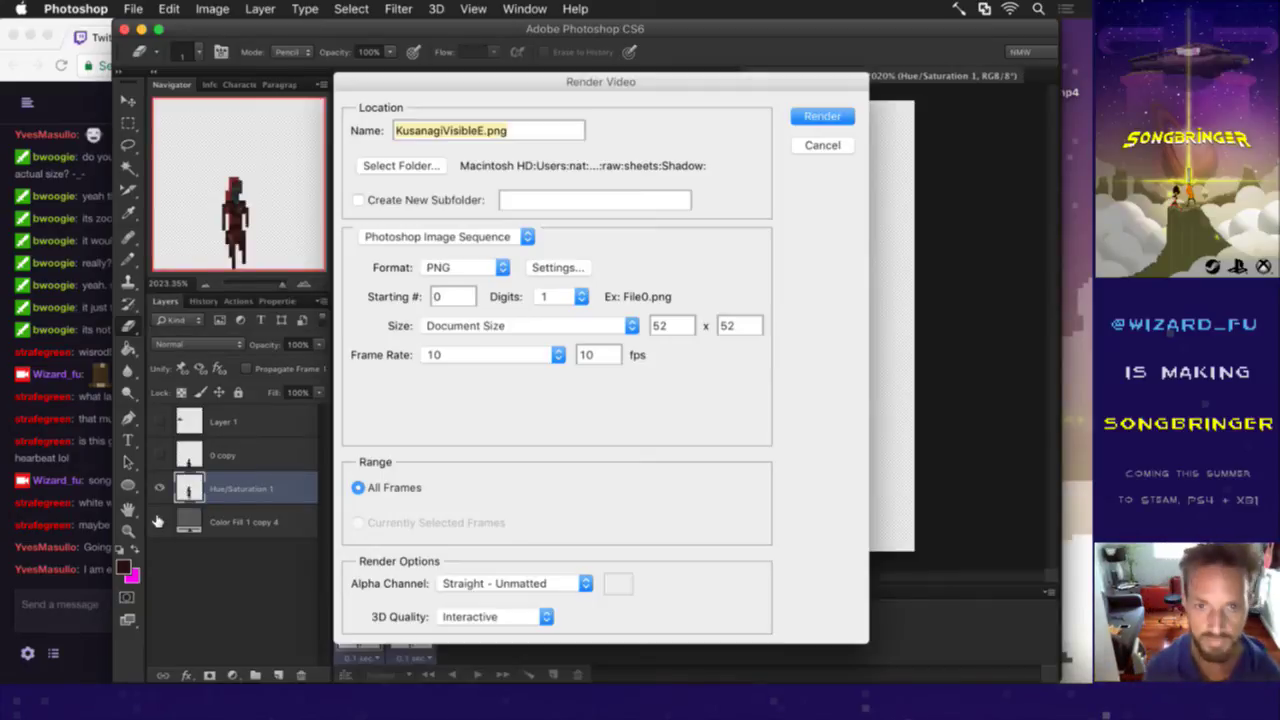
pyautogui.press('Return')
pyautogui.press('Return')
# Step: Switch to iTerm2, rebuild and launch Songbringer, and read the Twitch chat in Chrome during the build
pyautogui.press('super+Tab')
pyautogui.press('super+Tab')
pyautogui.press('super+[')
pyautogui.press('Return')
pyautogui.press('super+]')
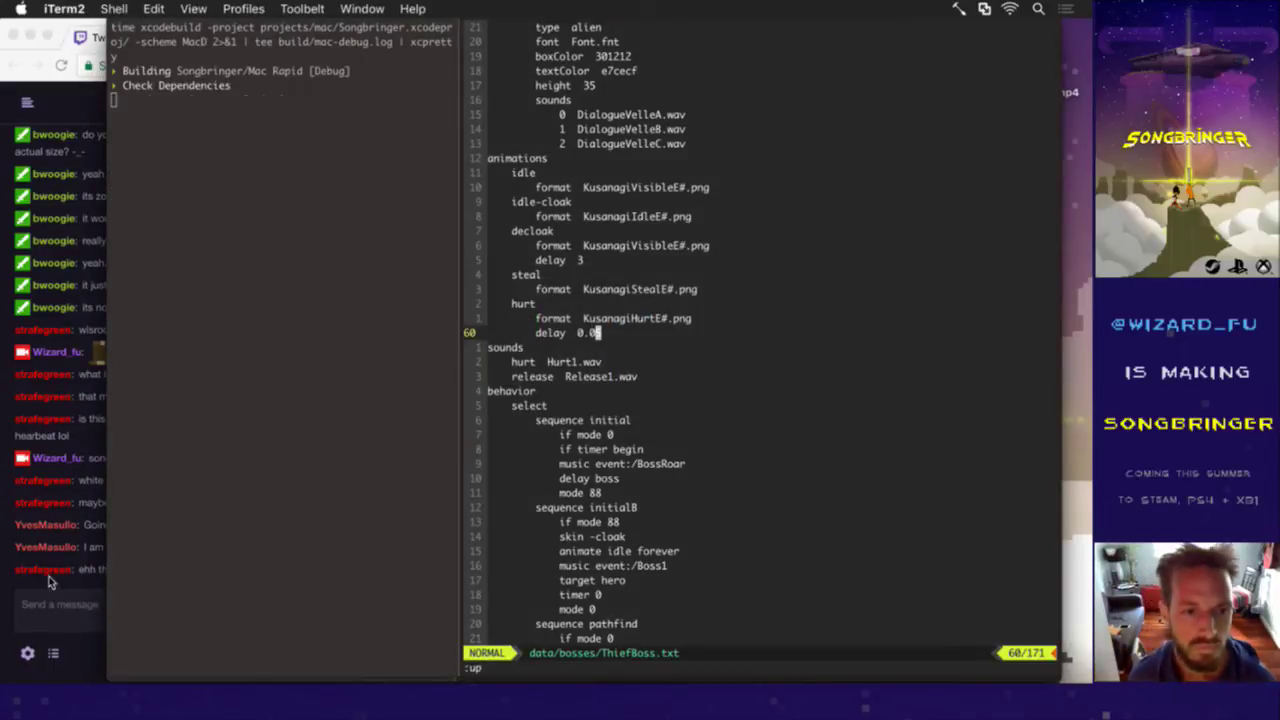
pyautogui.click(60, 589)
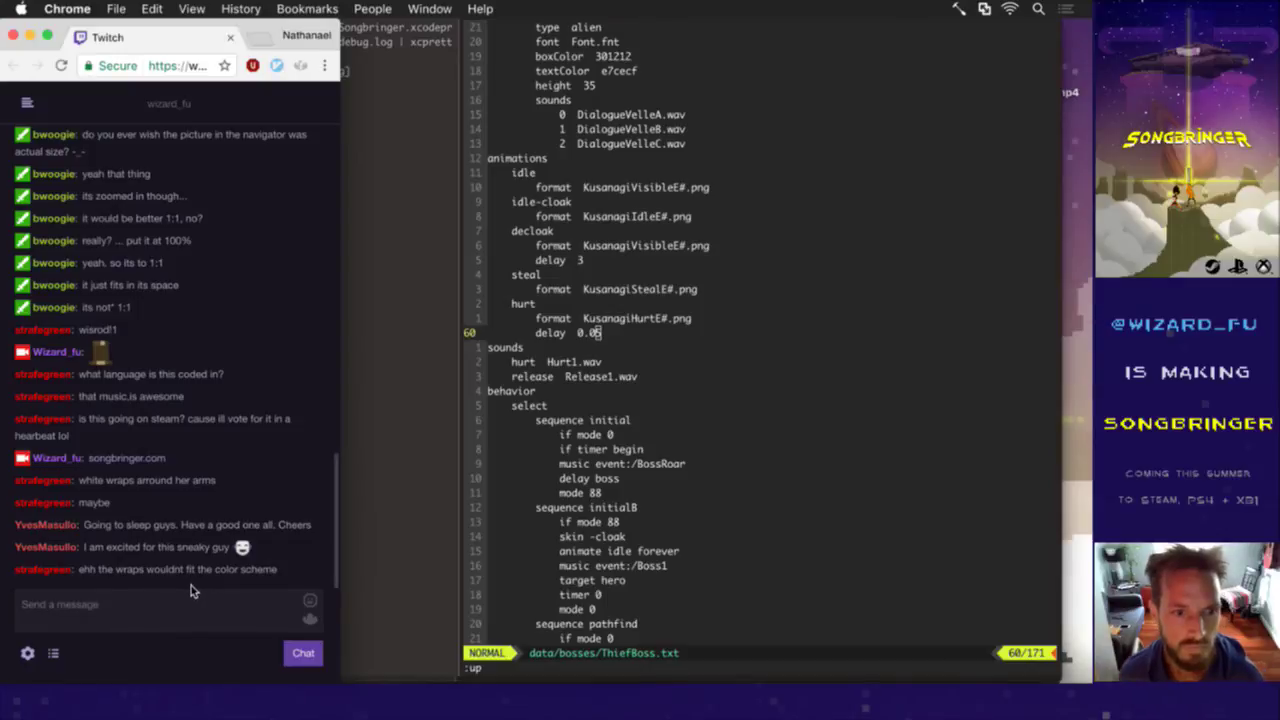
pyautogui.click(551, 524)
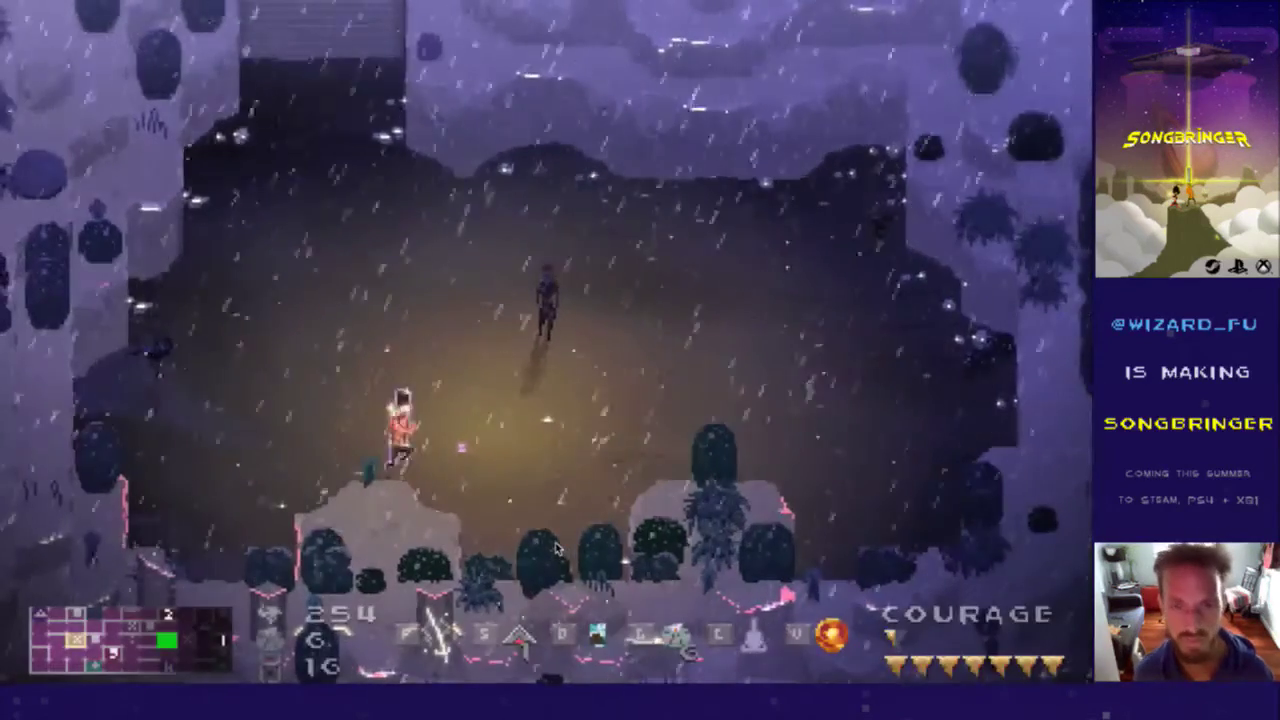
# Step: Play the Kusanagi boss fight in Songbringer, moving around the arena and attacking to test the sprite, and quit the game
pyautogui.press('Left')
pyautogui.press('Right')
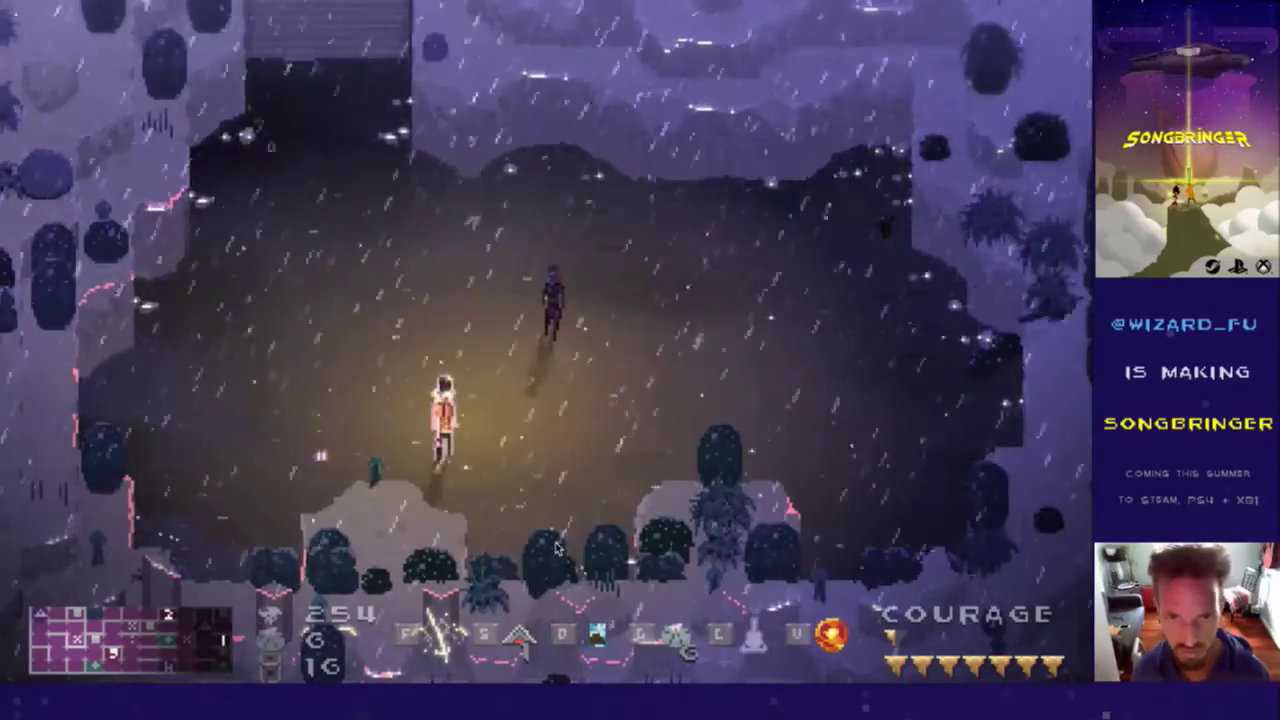
pyautogui.press('Left')
pyautogui.press('Up')
pyautogui.press('Left')
pyautogui.press('v')
pyautogui.press('Up')
pyautogui.press('v')
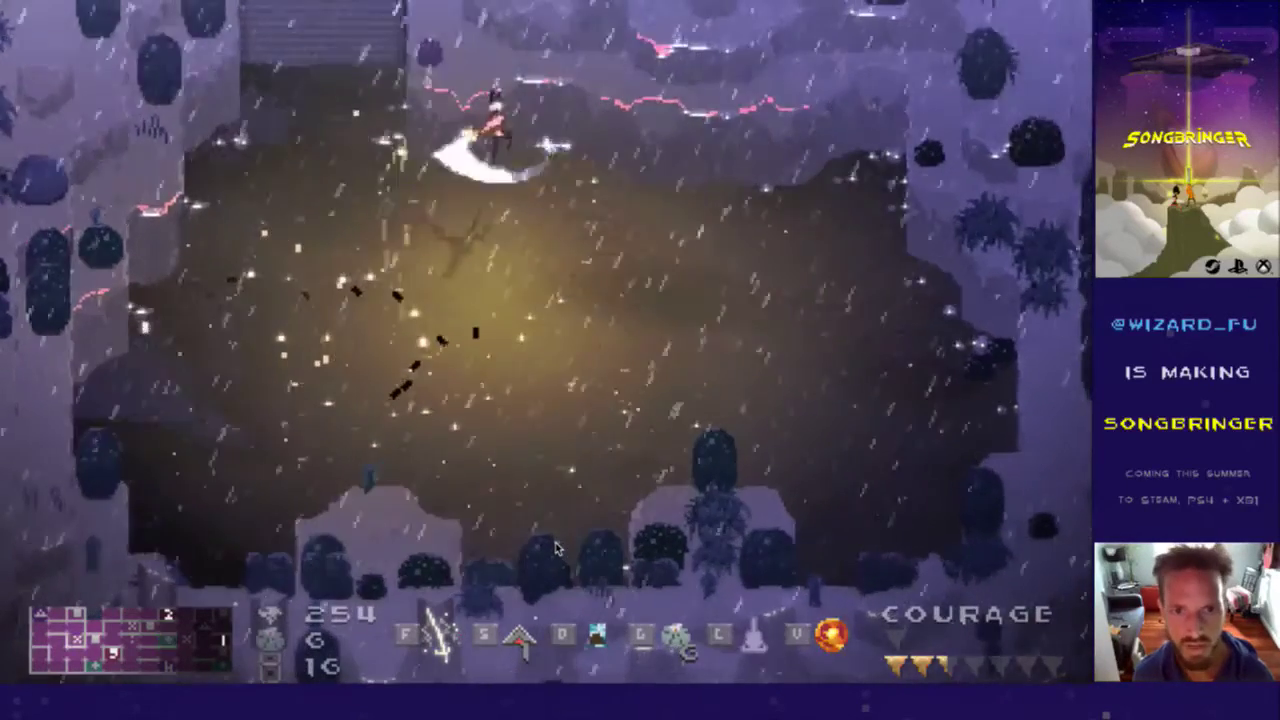
pyautogui.press('f')
pyautogui.press('Right')
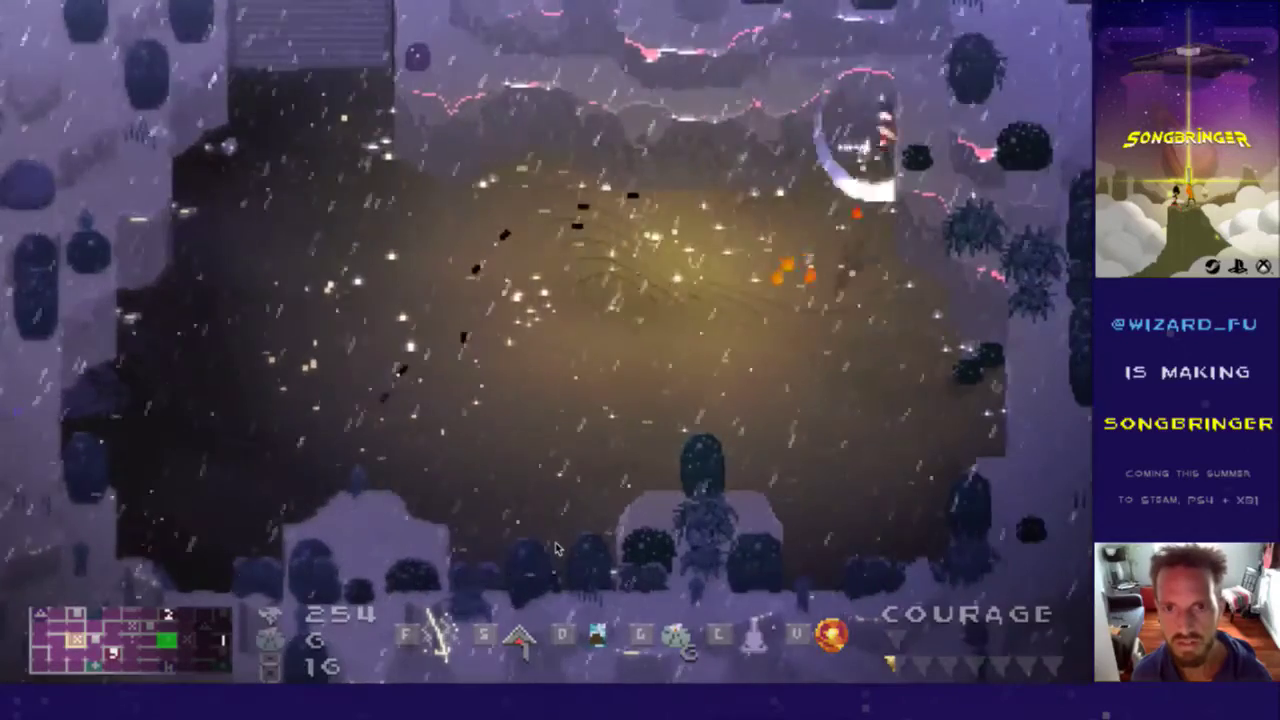
pyautogui.press('Left')
pyautogui.press('Down')
pyautogui.press('f')
pyautogui.press('f')
pyautogui.press('a')
pyautogui.press('s')
pyautogui.press('w')
pyautogui.press('s')
pyautogui.press('j')
pyautogui.press('s')
pyautogui.press('k')
pyautogui.press('a')
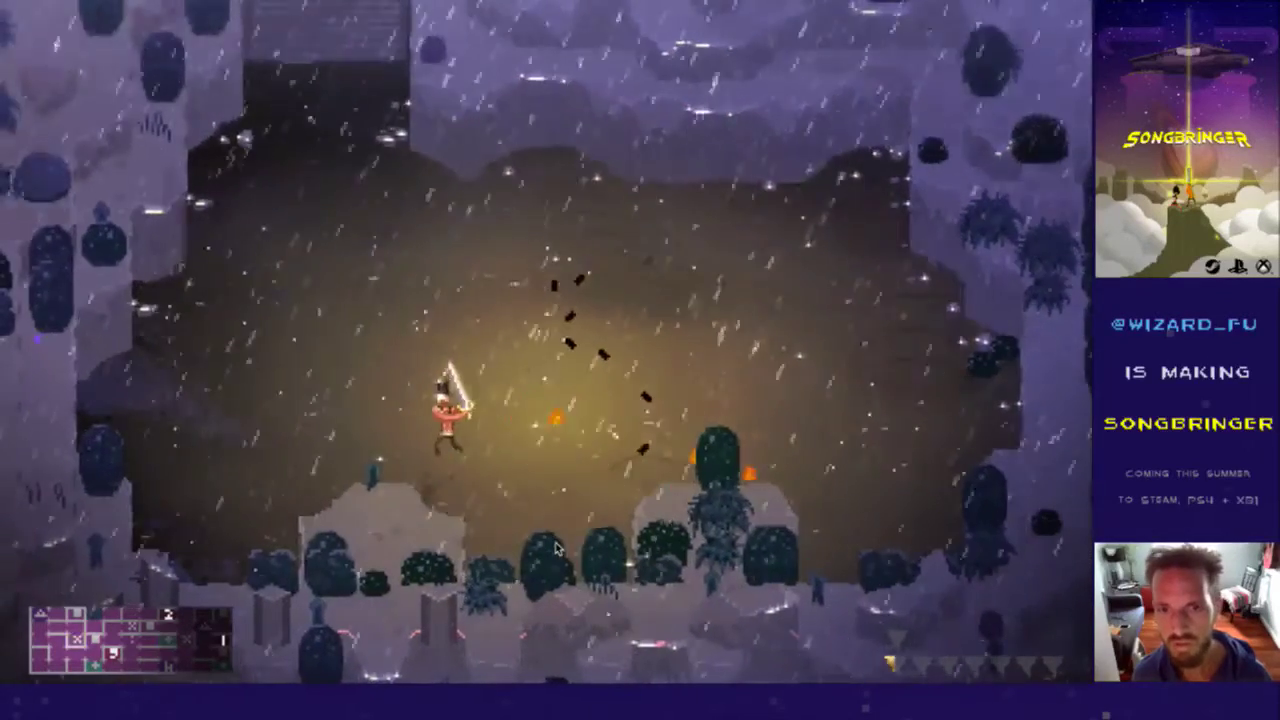
pyautogui.press('w')
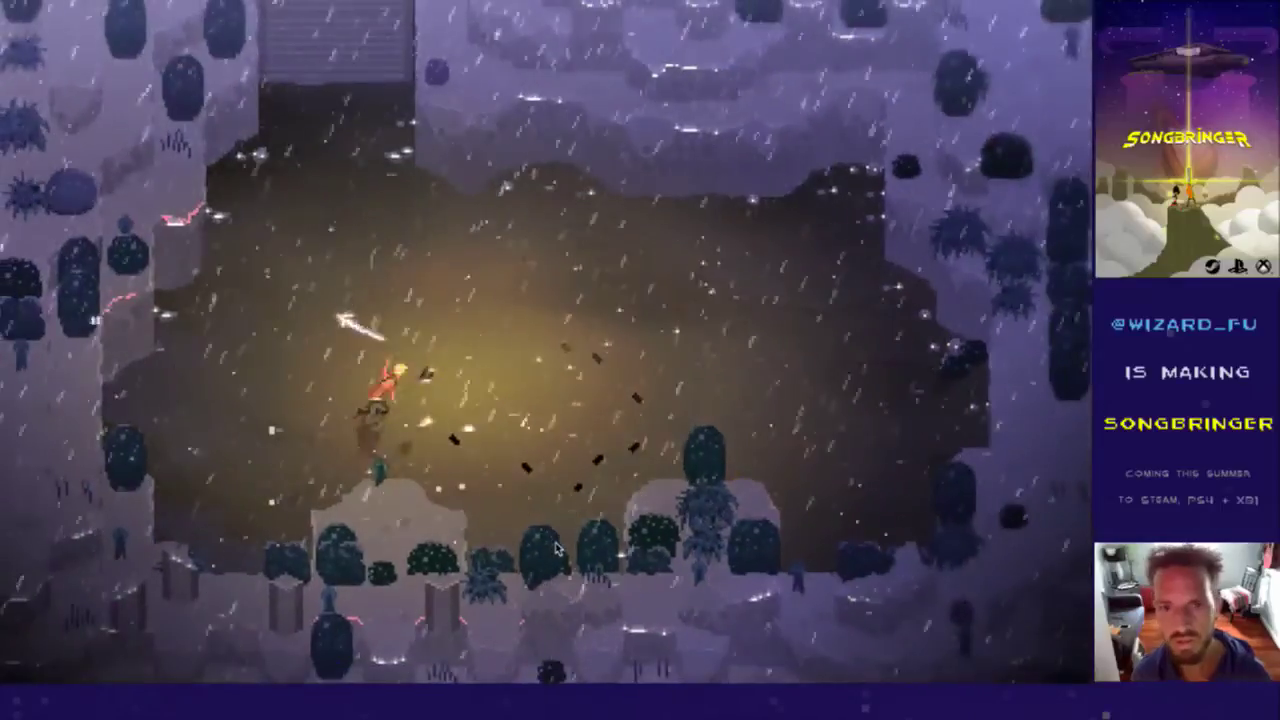
pyautogui.press('super+q')
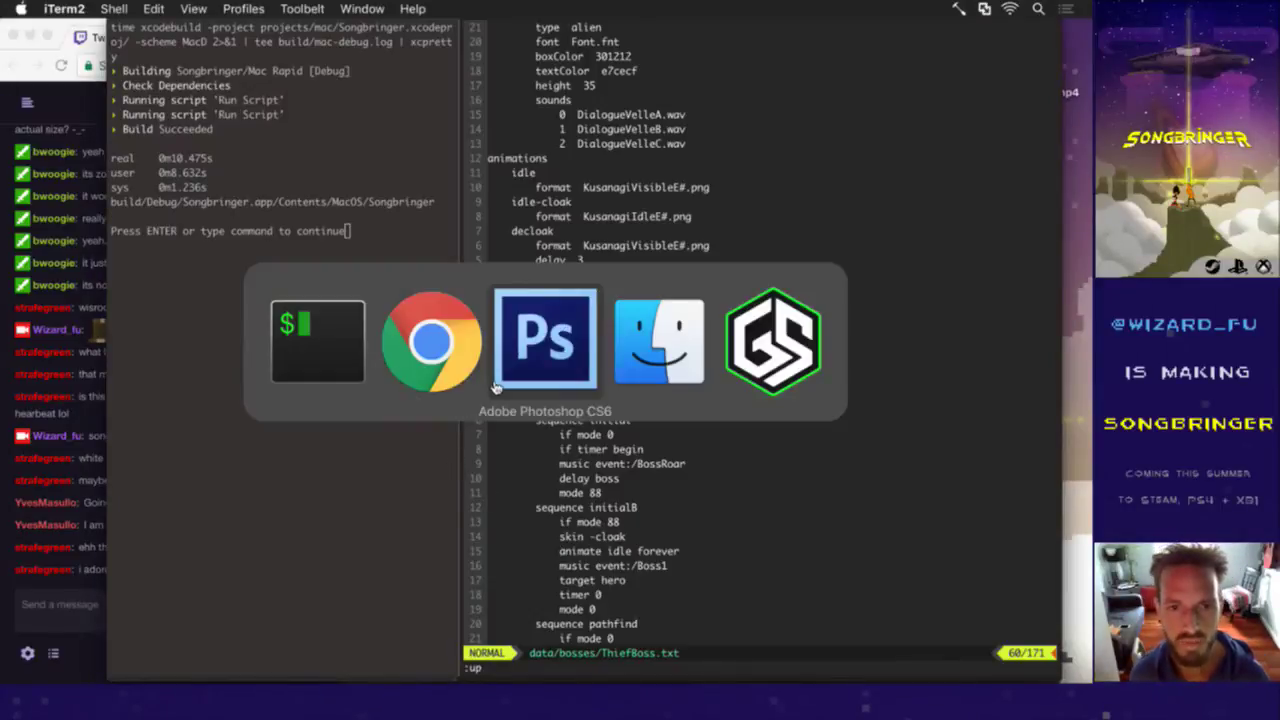
# Step: Switch to Chrome, read the latest Twitch chat message and return to the sprite in Photoshop
pyautogui.press('super+Tab')
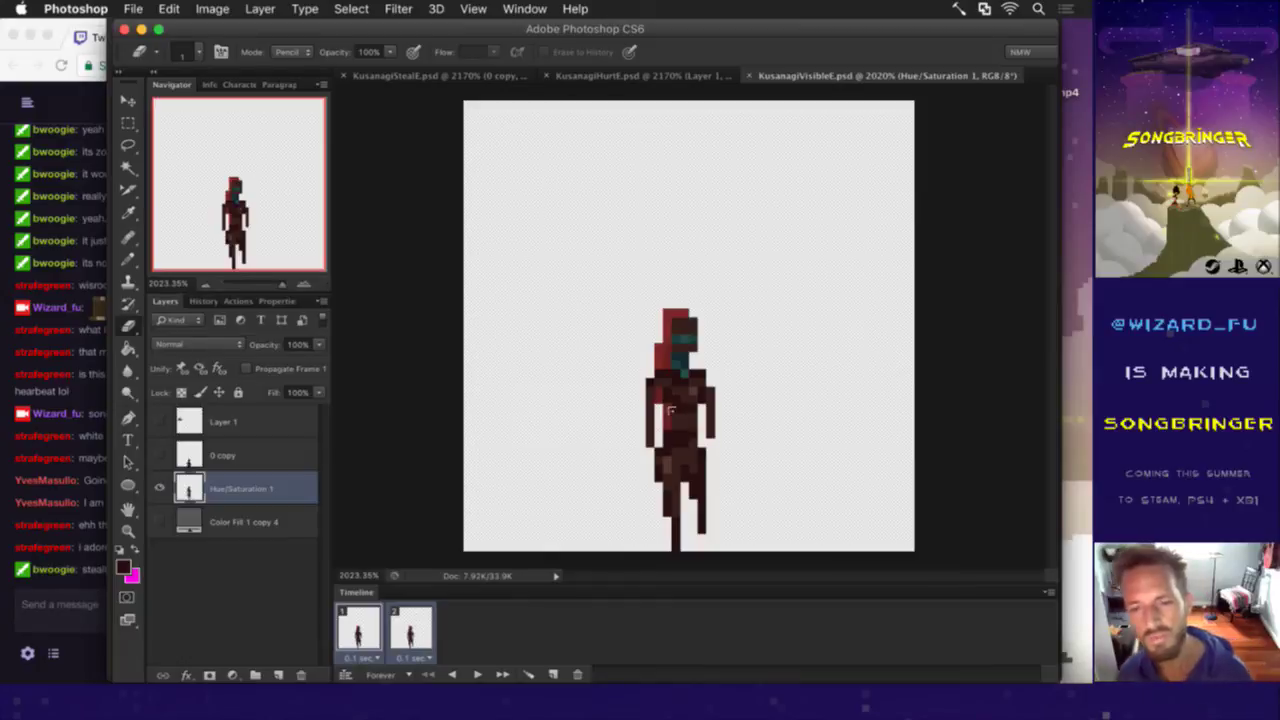
pyautogui.click(97, 537)
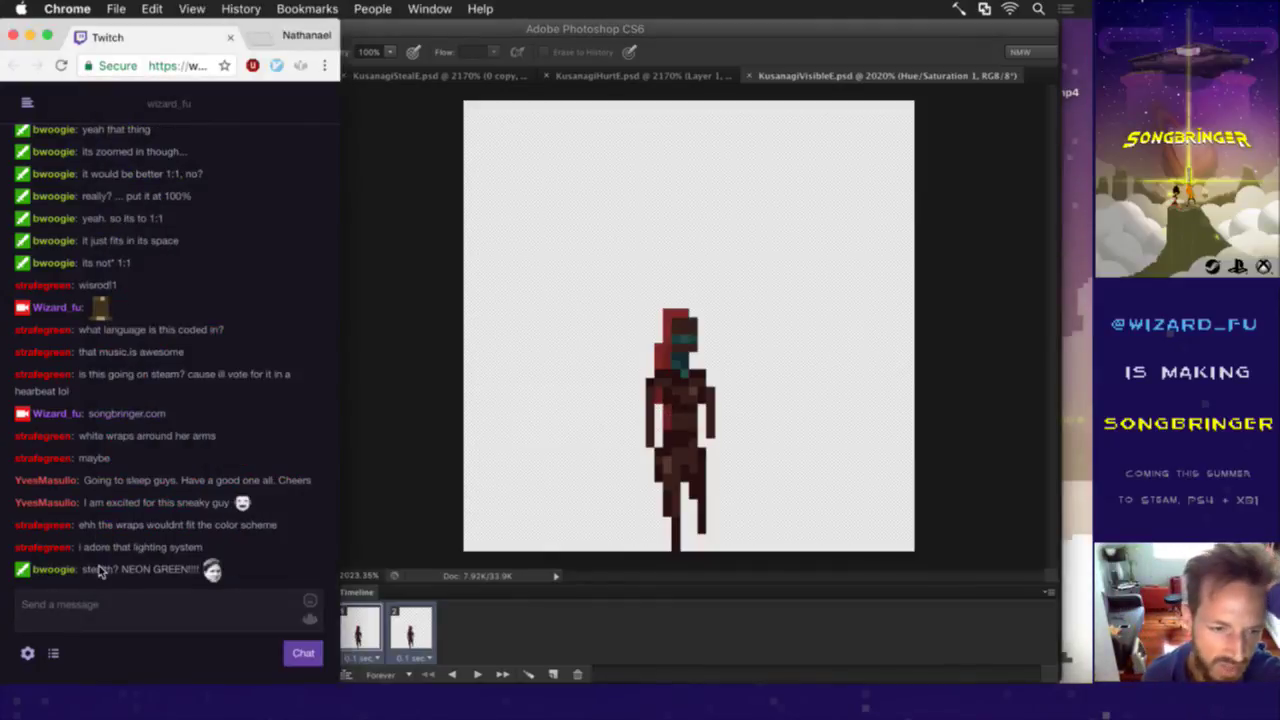
pyautogui.moveTo(100, 569); pyautogui.dragTo(200, 569)
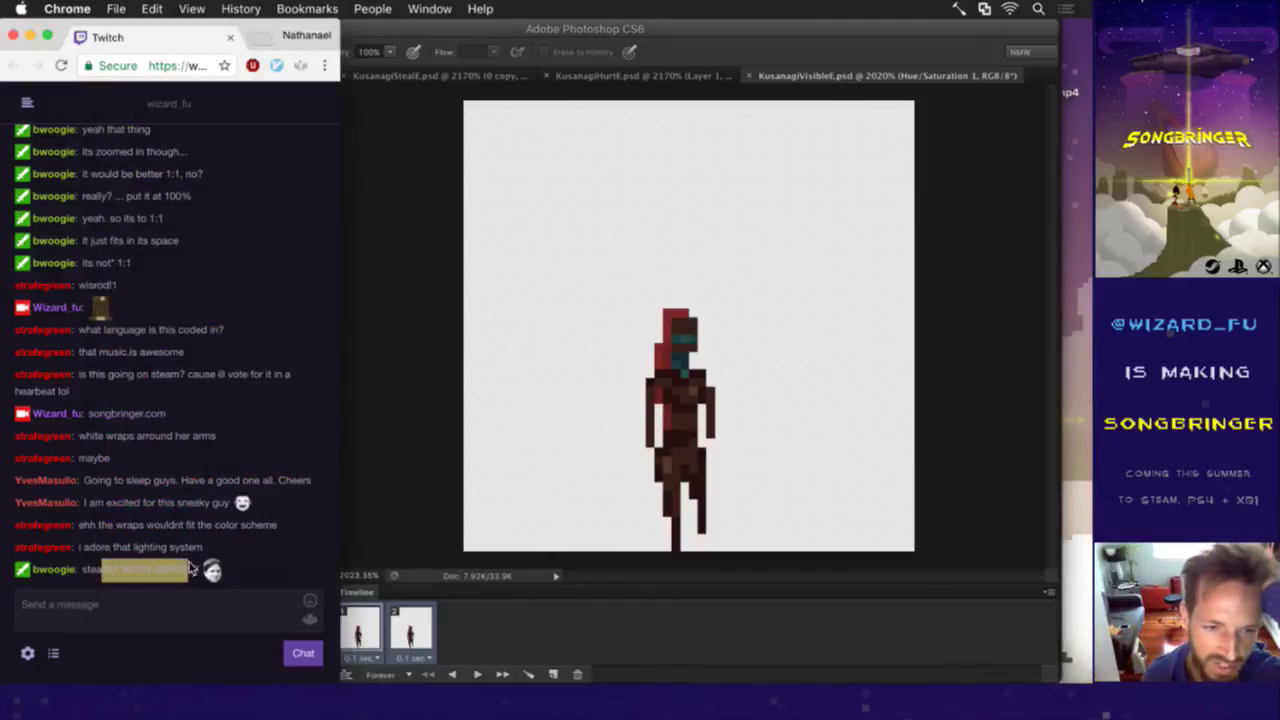
pyautogui.click(414, 500)
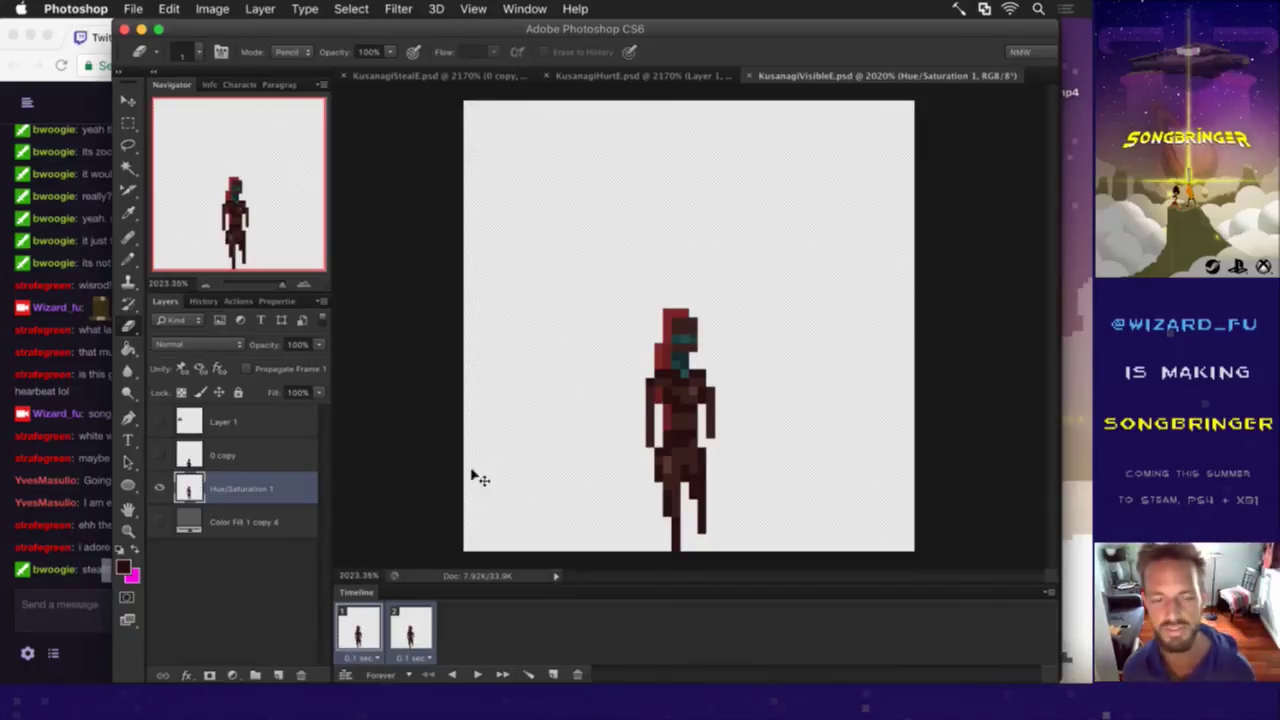
# Step: Switch to iTerm2, rebuild and launch Songbringer, examine the boss and its shadow in the arena, and quit the game
pyautogui.press('super+Tab')
pyautogui.click(549, 366)
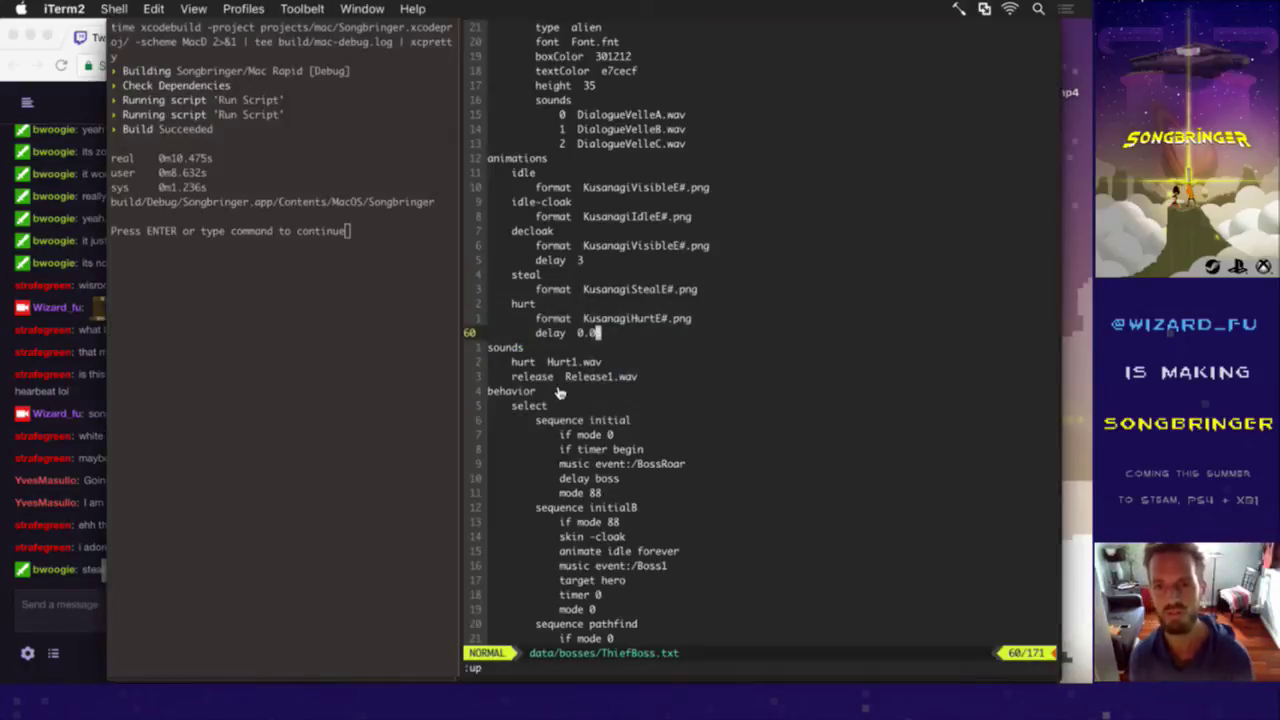
pyautogui.press('Return')
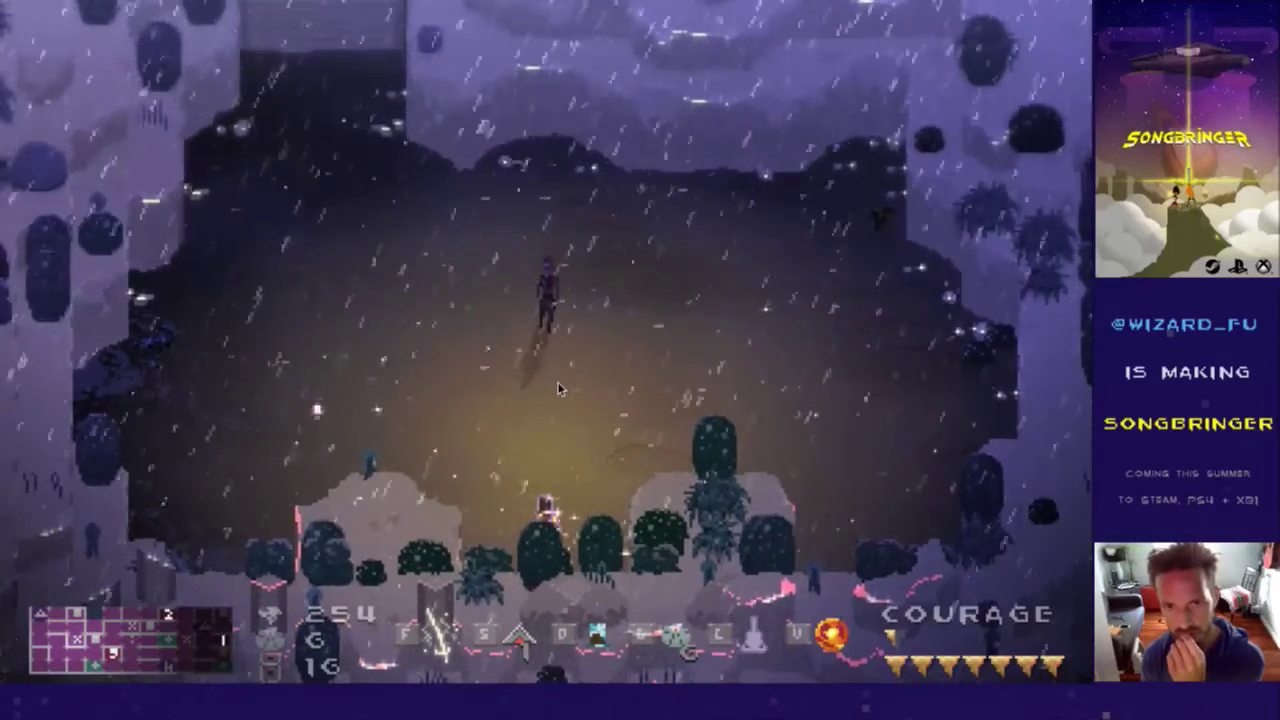
pyautogui.press('super+q')
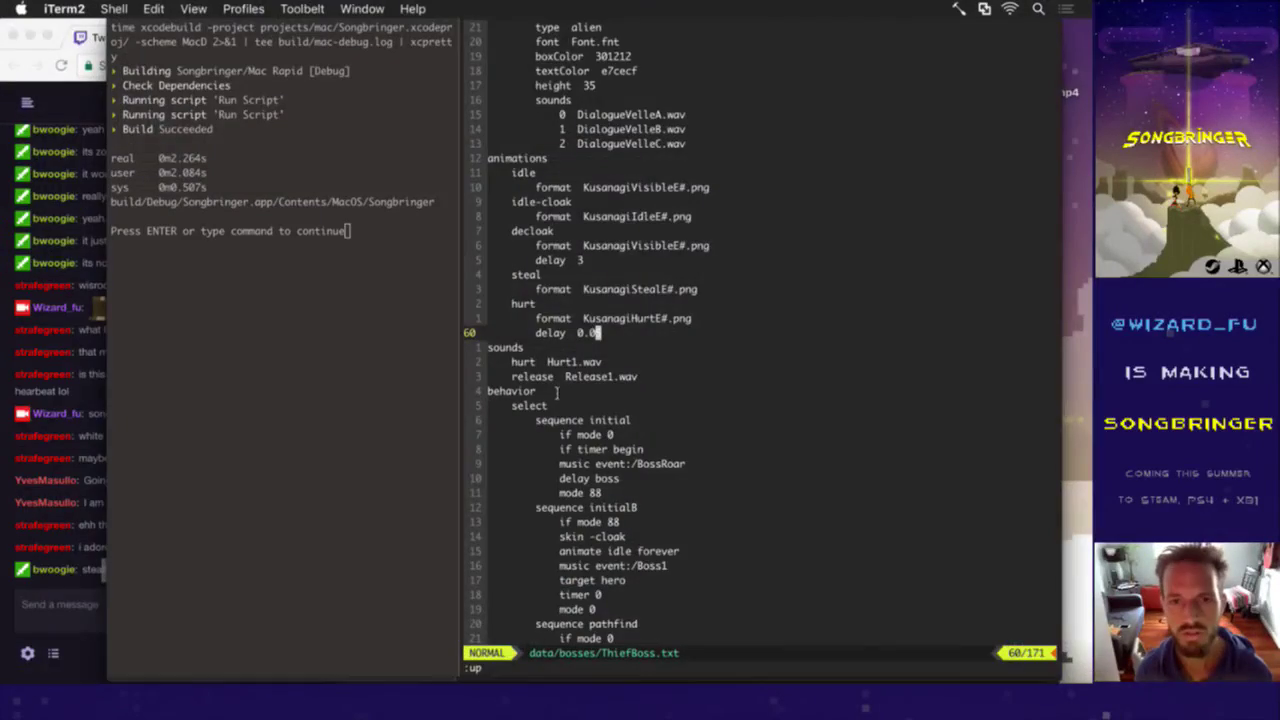
# Step: Set the shadow's offsetY to 2 in ThiefBoss.txt and save the file
pyautogui.scroll(13, 557, 392)
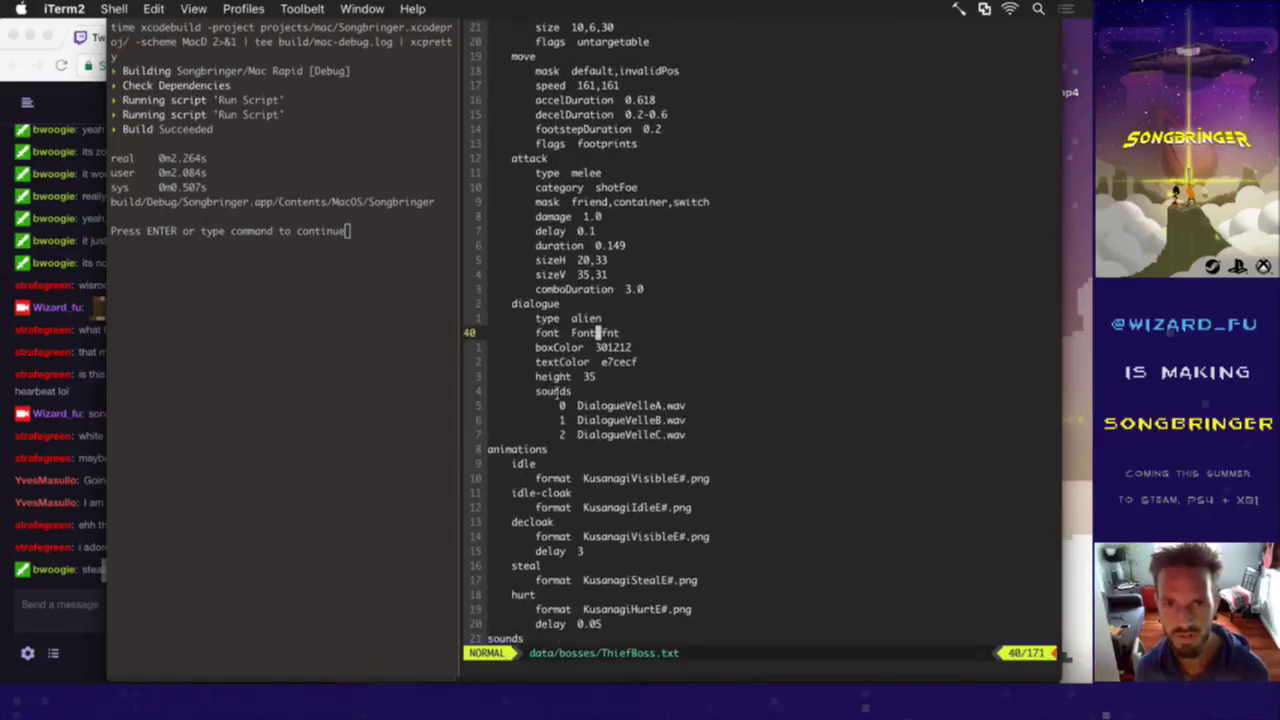
pyautogui.scroll(5, 556, 391)
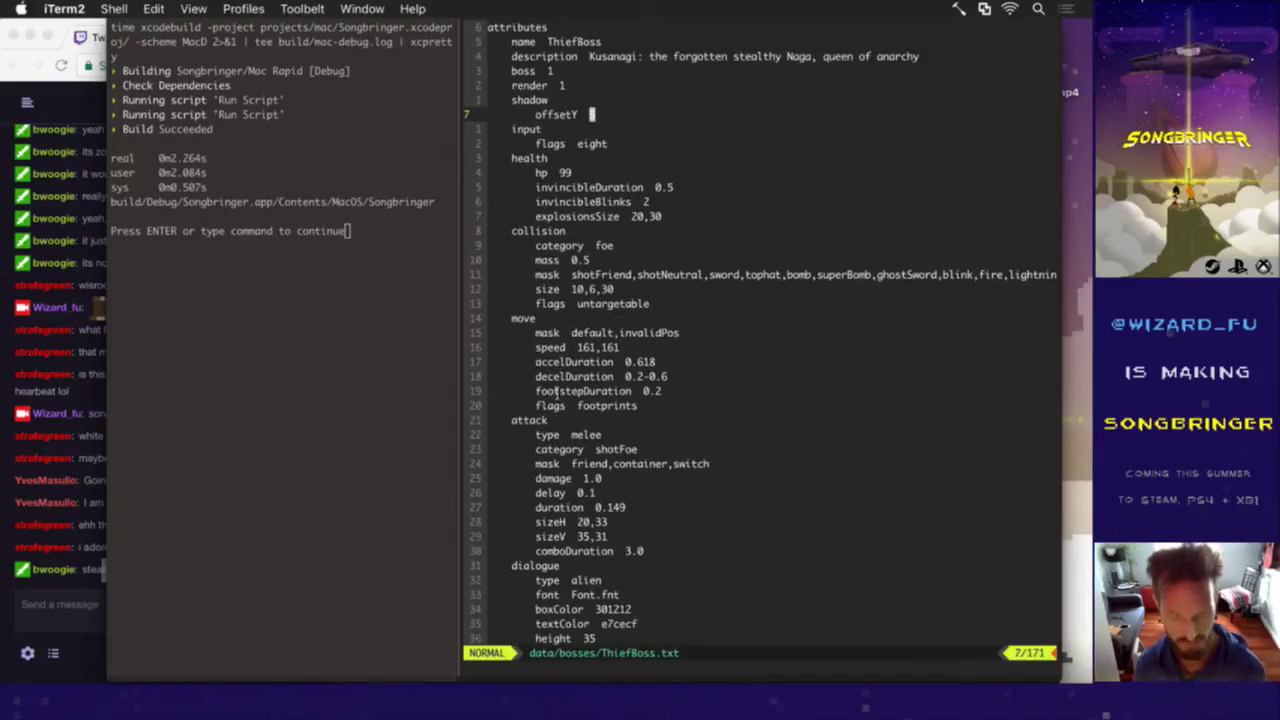
pyautogui.write('r2')
pyautogui.write(':w')
pyautogui.press('Return')
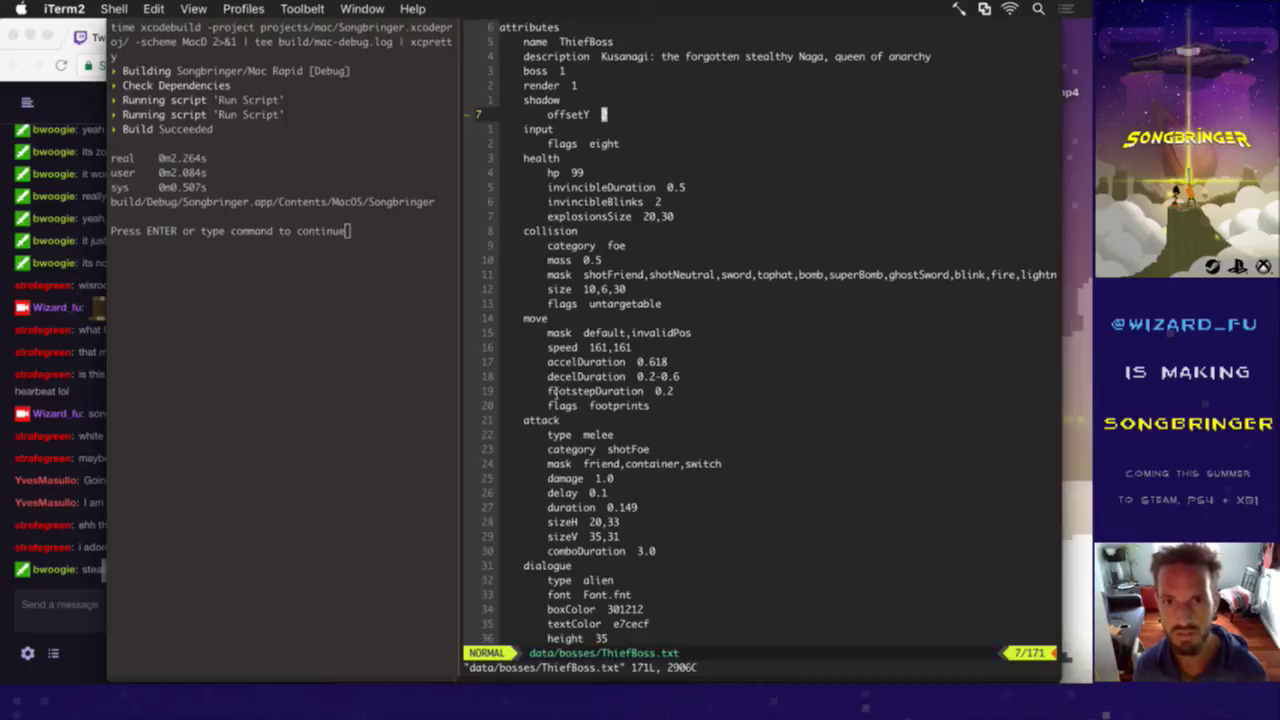
# Step: Open Thief.txt, set its shadow offsetY to 2, save it and close its buffer
pyautogui.write(':fin Thi')
pyautogui.press('Tab')
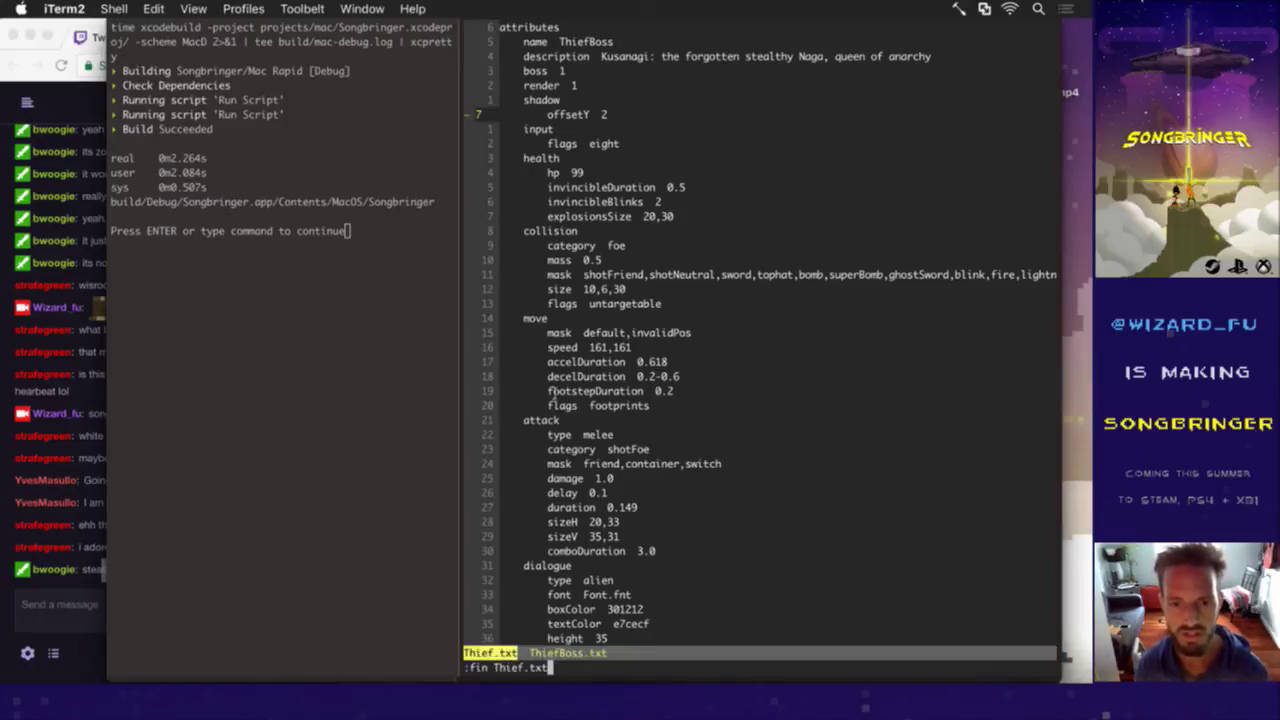
pyautogui.press('Return')
pyautogui.press('j')
pyautogui.press('j')
pyautogui.press('$')
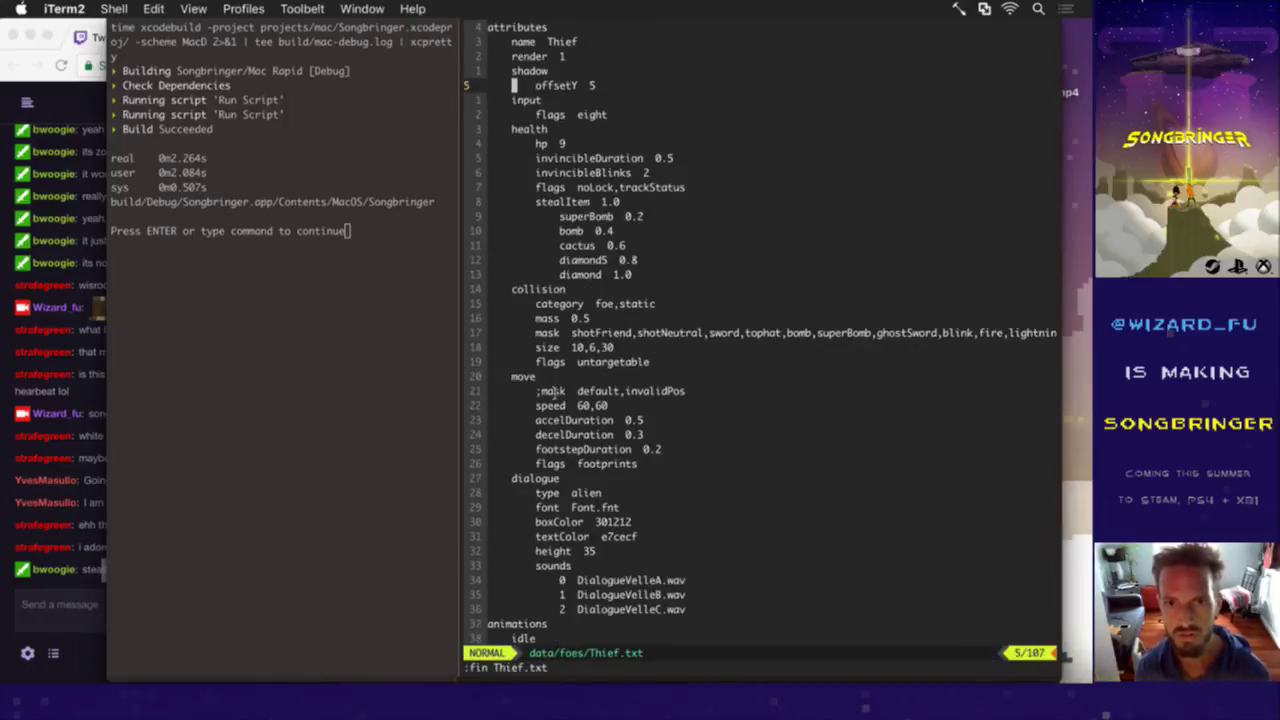
pyautogui.press('r')
pyautogui.press('2')
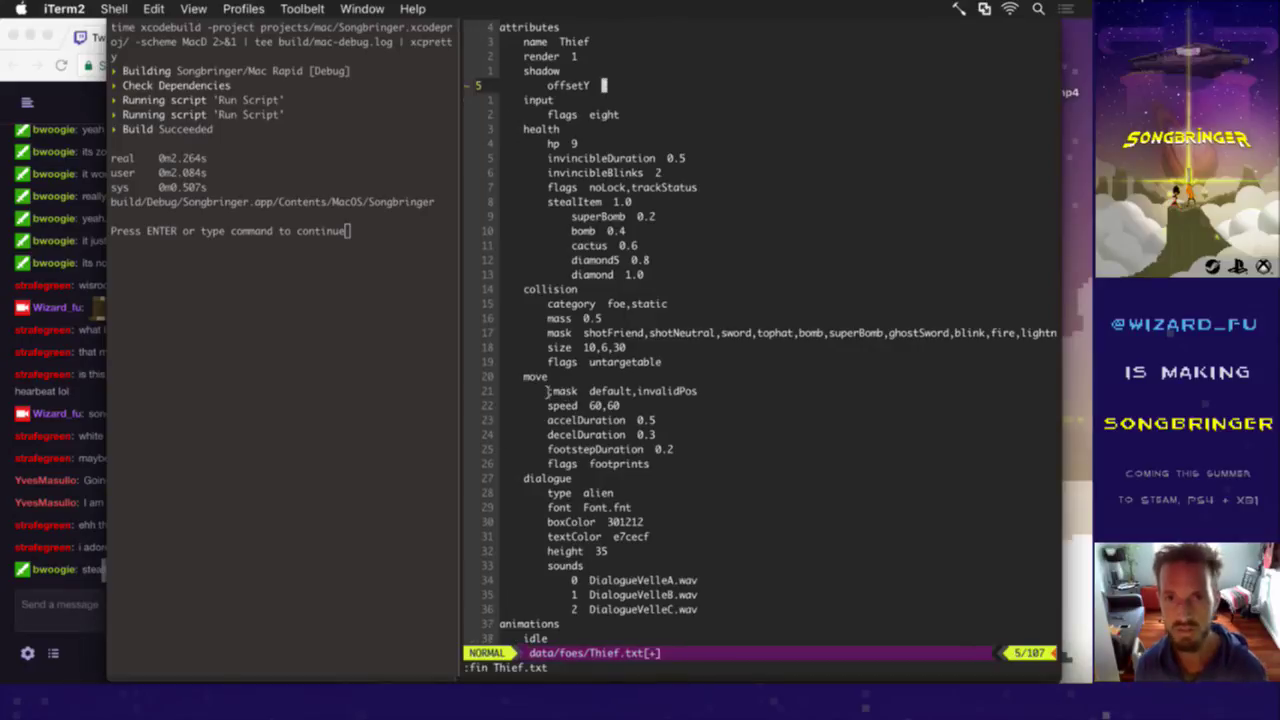
pyautogui.hotkey('ctrl', 's')
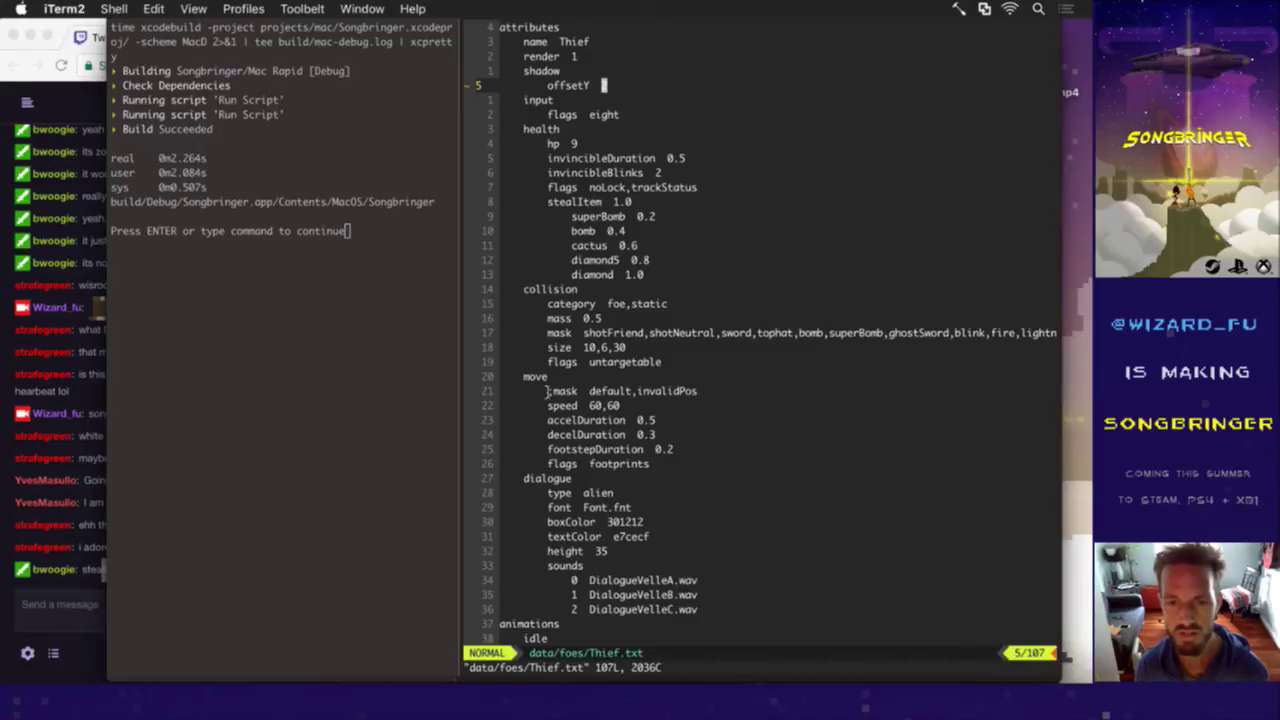
pyautogui.write(':bd')
pyautogui.press('Return')
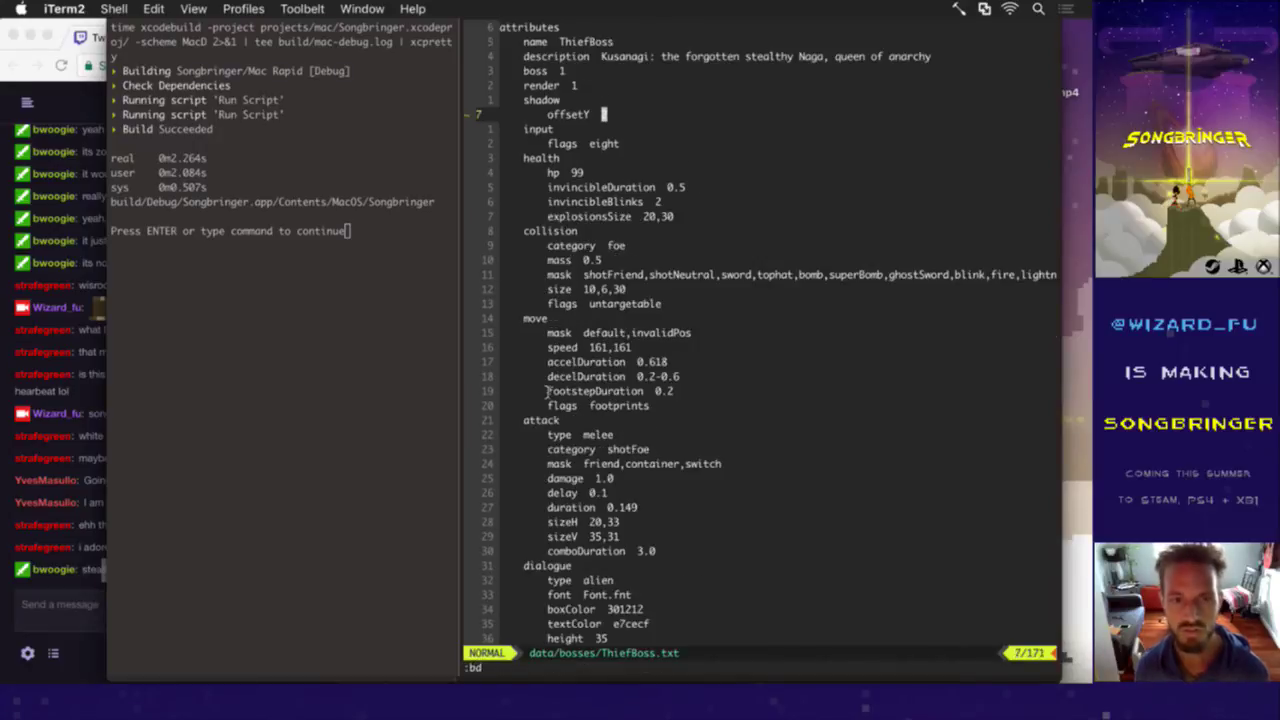
# Step: Read through ThiefBoss.txt from the shadow attributes down to the melee sequence in the behavior section
pyautogui.press('j')
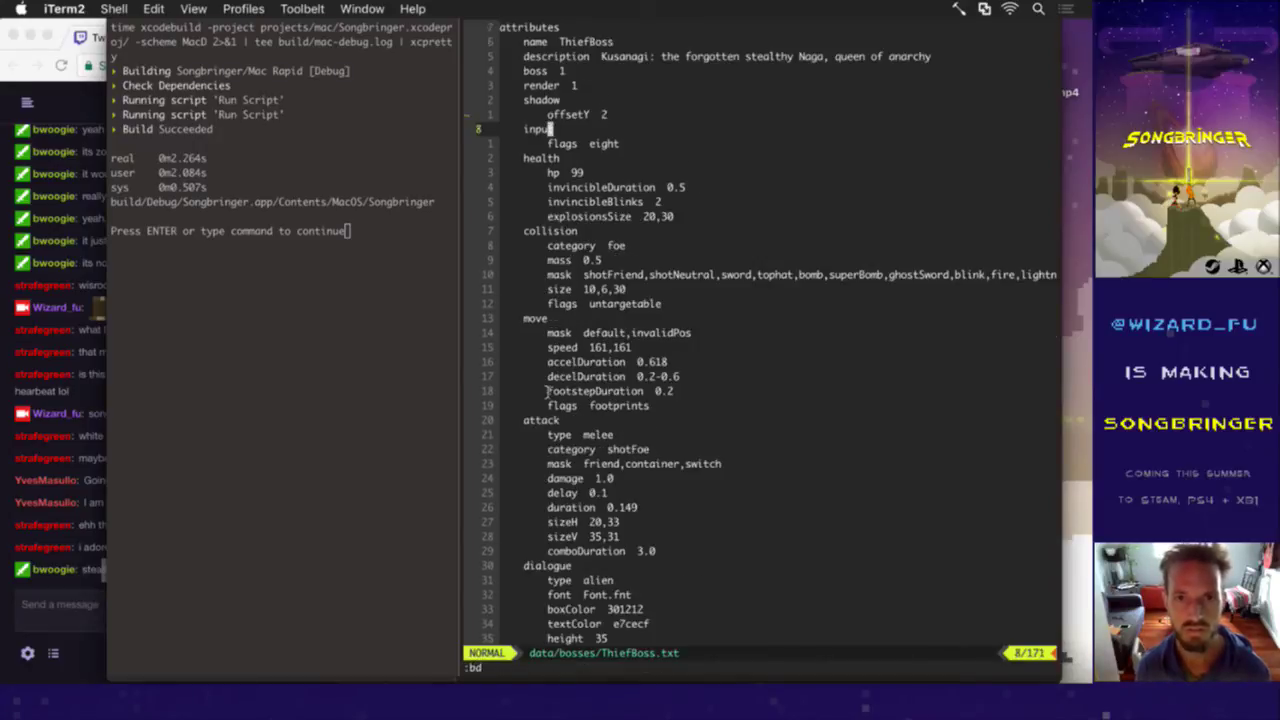
pyautogui.press('k')
pyautogui.press('k')
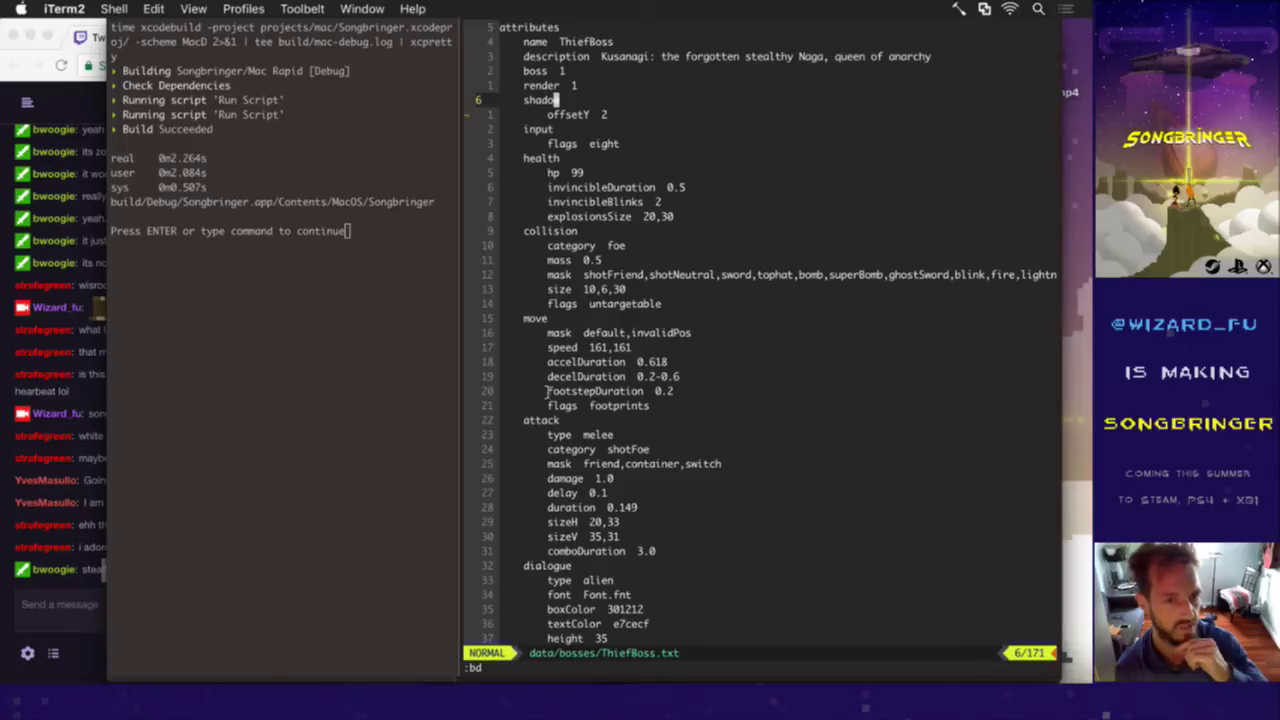
pyautogui.press('j')
pyautogui.press('j')
pyautogui.press('j')
pyautogui.press('j')
pyautogui.press('j')
pyautogui.press('j')
pyautogui.press('j')
pyautogui.press('j')
pyautogui.press('j')
pyautogui.press('j')
pyautogui.press('j')
pyautogui.press('j')
pyautogui.press('j')
pyautogui.press('j')
pyautogui.press('j')
pyautogui.press('j')
pyautogui.press('j')
pyautogui.press('j')
pyautogui.press('j')
pyautogui.press('j')
pyautogui.press('j')
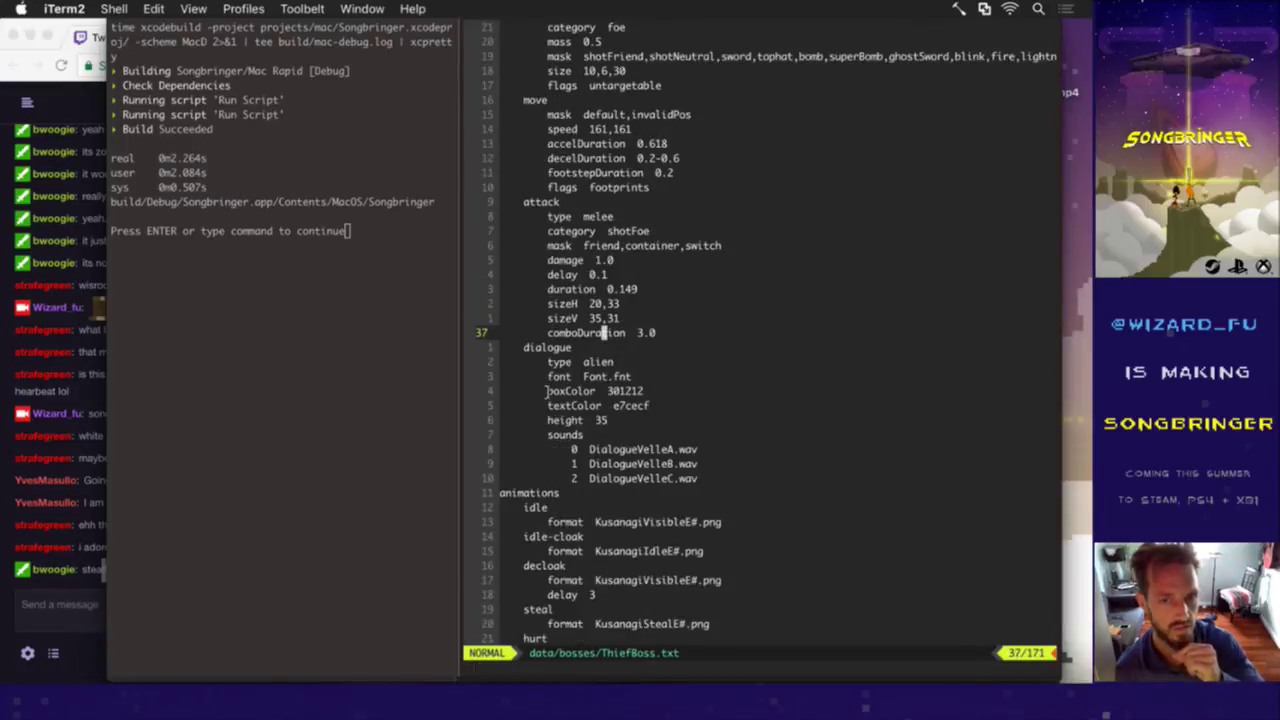
pyautogui.press('j')
pyautogui.press('j')
pyautogui.press('j')
pyautogui.press('j')
pyautogui.press('j')
pyautogui.press('j')
pyautogui.press('j')
pyautogui.press('j')
pyautogui.press('j')
pyautogui.press('j')
pyautogui.press('j')
pyautogui.press('j')
pyautogui.press('j')
pyautogui.press('j')
pyautogui.press('j')
pyautogui.press('j')
pyautogui.press('j')
pyautogui.press('j')
pyautogui.press('j')
pyautogui.press('j')
pyautogui.press('j')
pyautogui.press('j')
pyautogui.press('j')
pyautogui.press('j')
pyautogui.press('j')
pyautogui.press('j')
pyautogui.press('j')
pyautogui.press('j')
pyautogui.press('j')
pyautogui.press('j')
pyautogui.press('j')
pyautogui.press('j')
pyautogui.press('j')
pyautogui.press('j')
pyautogui.press('j')
pyautogui.press('j')
pyautogui.press('j')
pyautogui.press('j')
pyautogui.press('j')
pyautogui.press('j')
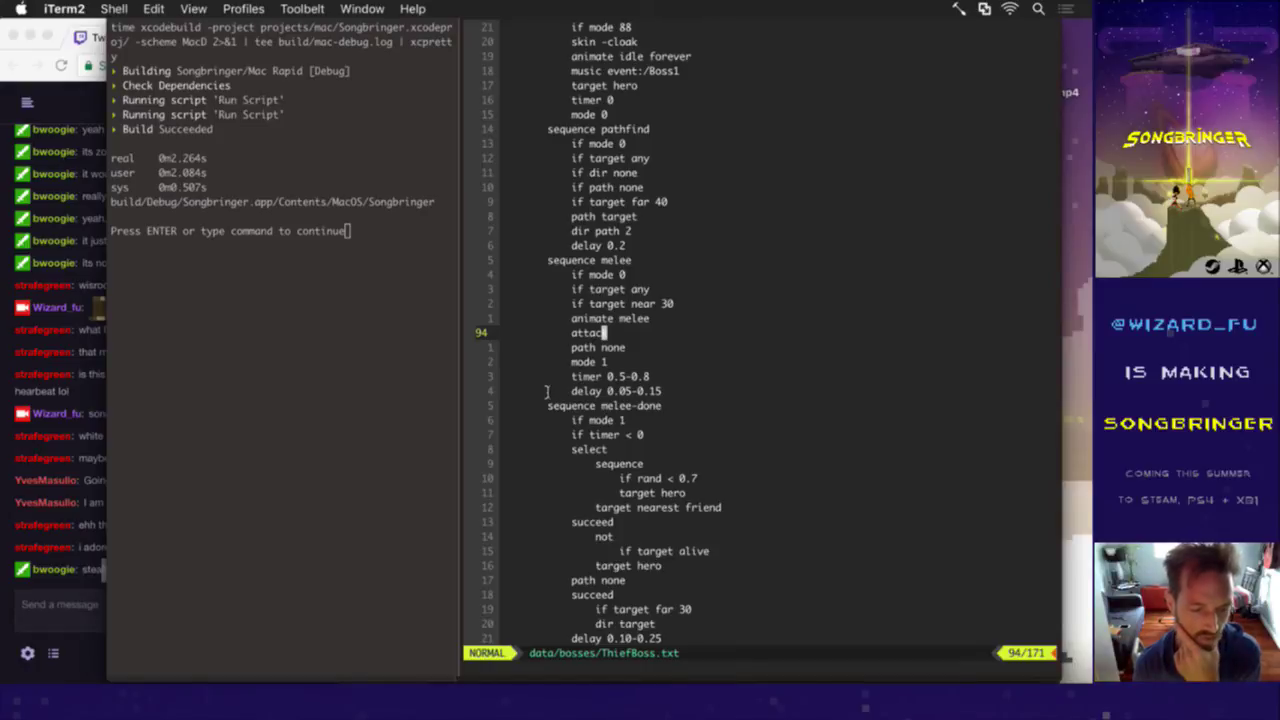
pyautogui.press('j')
pyautogui.press('j')
pyautogui.press('k')
pyautogui.press('j')
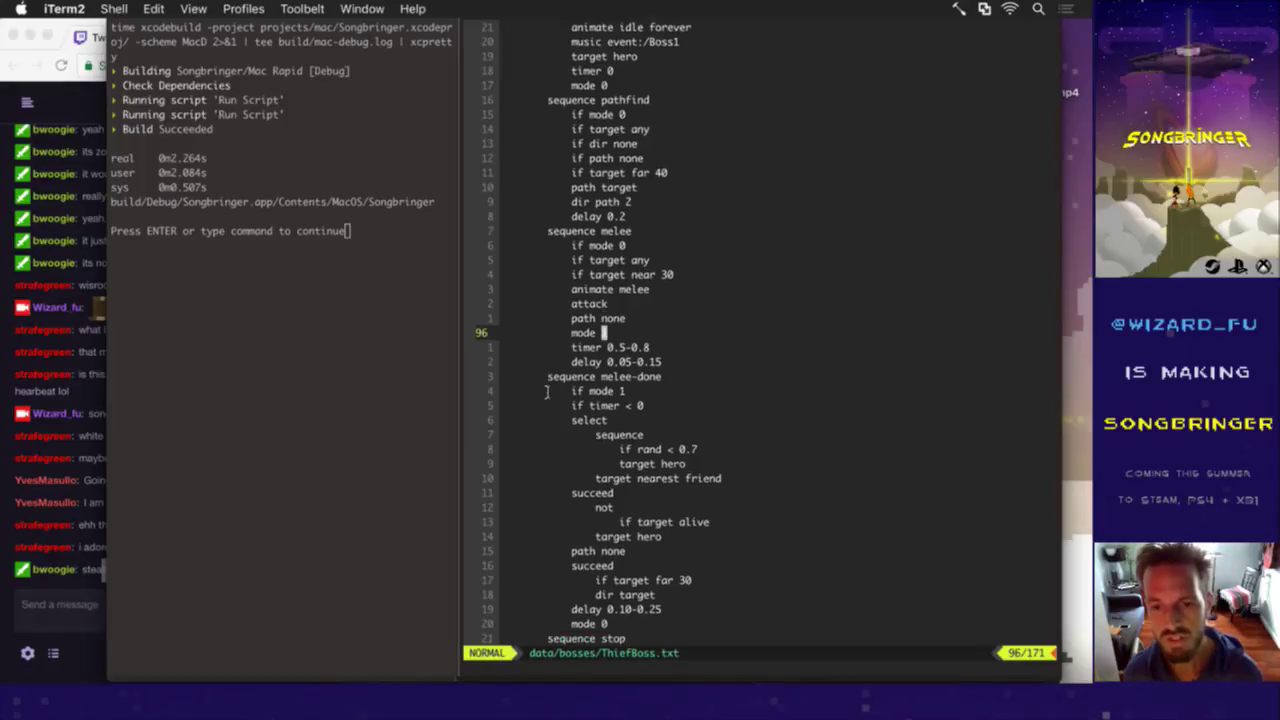
# Step: Switch to Photoshop and save a copy of the visible sprite document as KusanagiMeleeE.psd in the Shadow folder
pyautogui.press('super+Tab')
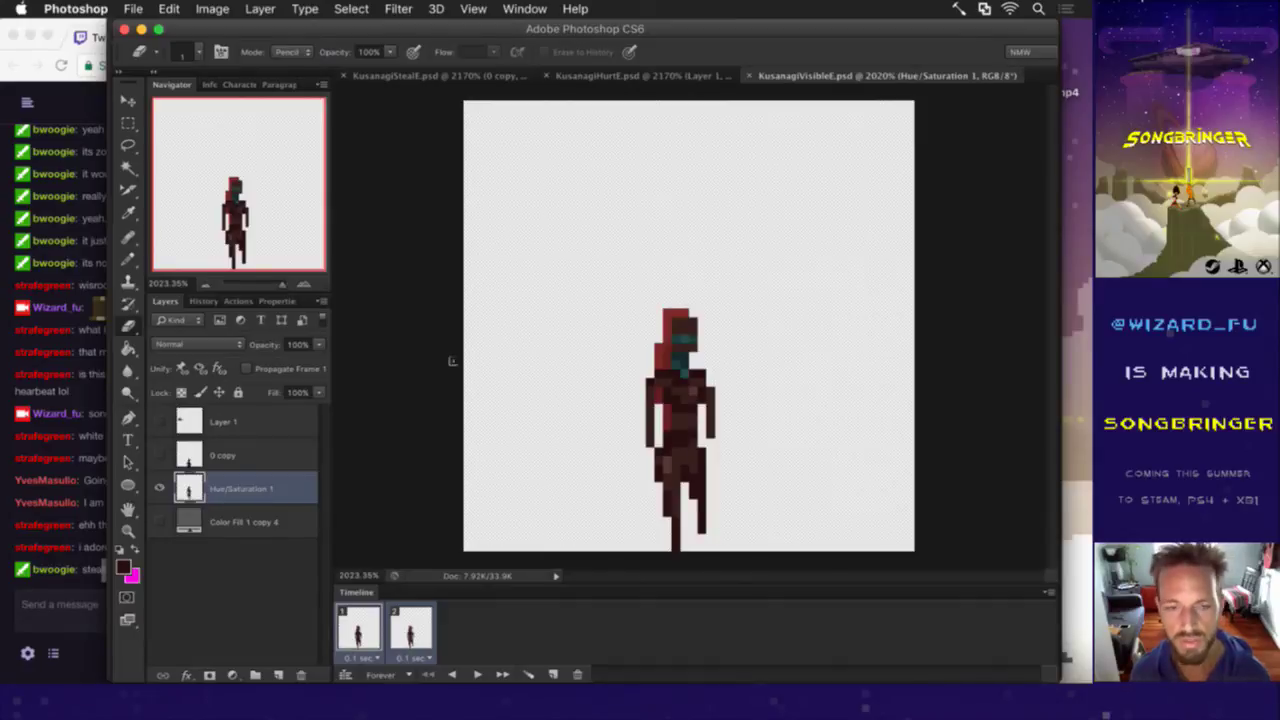
pyautogui.click(137, 8)
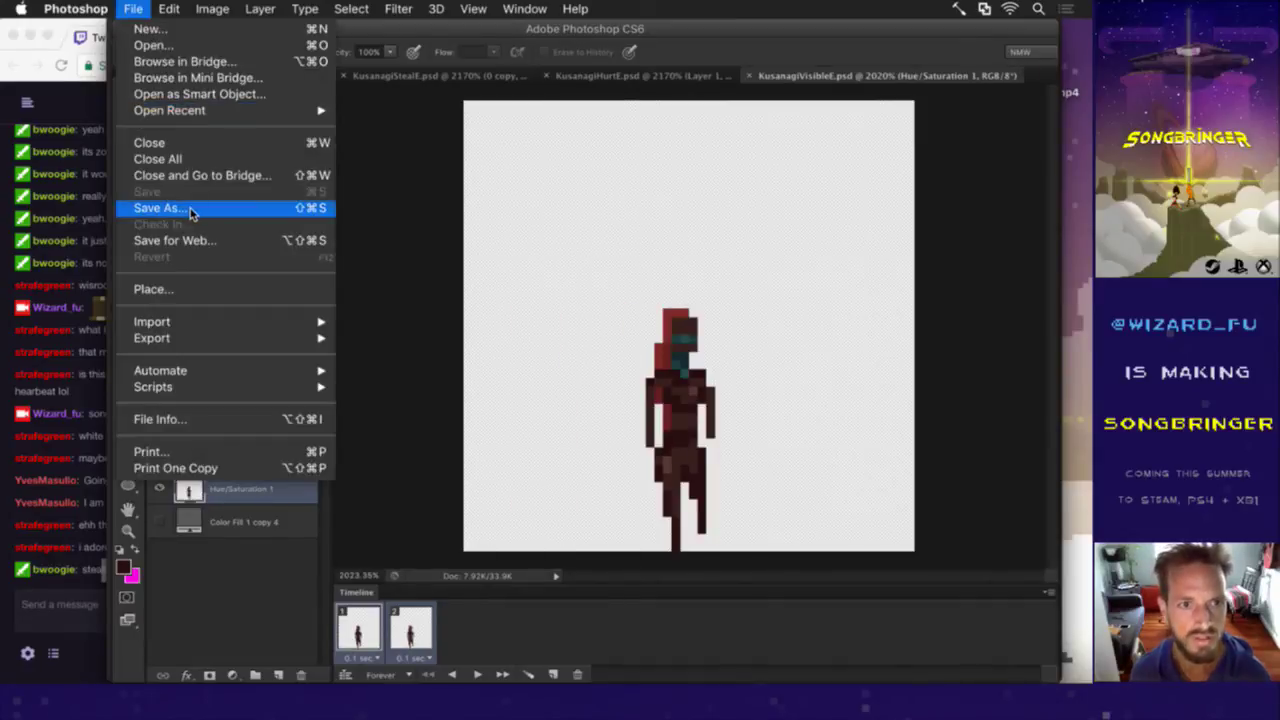
pyautogui.click(190, 212)
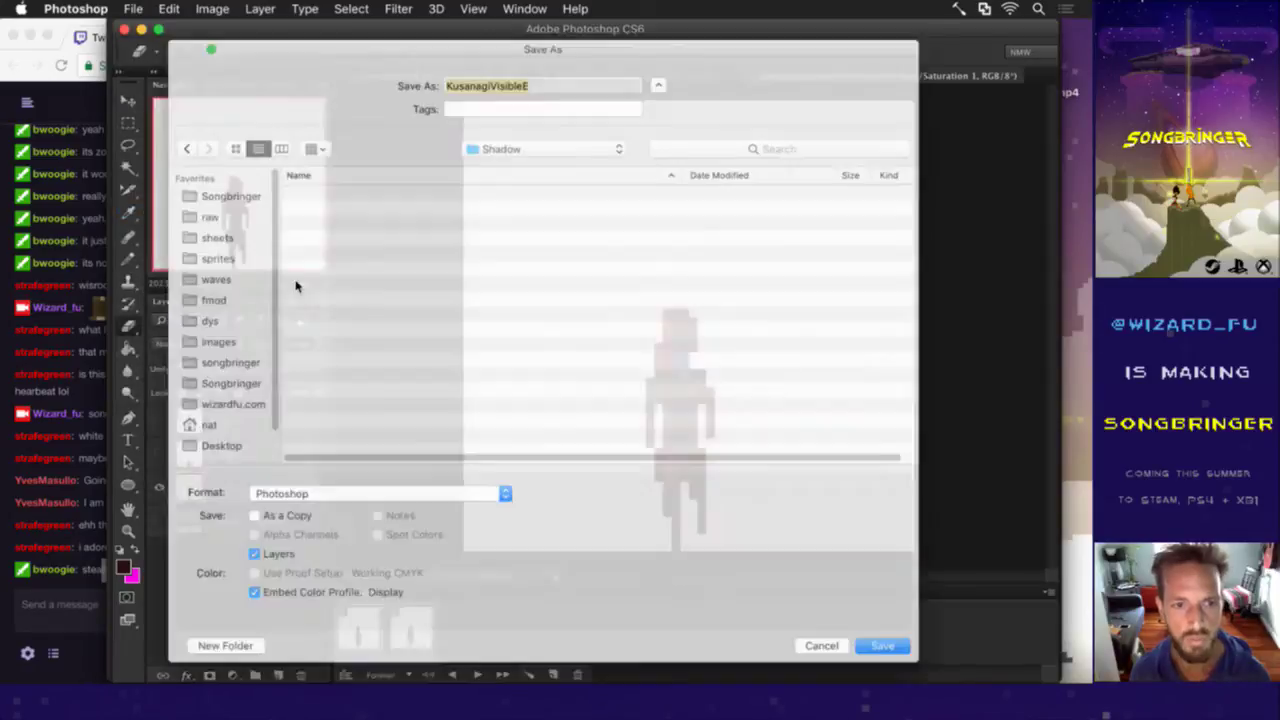
pyautogui.click(487, 68)
pyautogui.press('Delete')
pyautogui.press('Delete')
pyautogui.press('Delete')
pyautogui.press('Delete')
pyautogui.press('Delete')
pyautogui.press('Delete')
pyautogui.press('Delete')
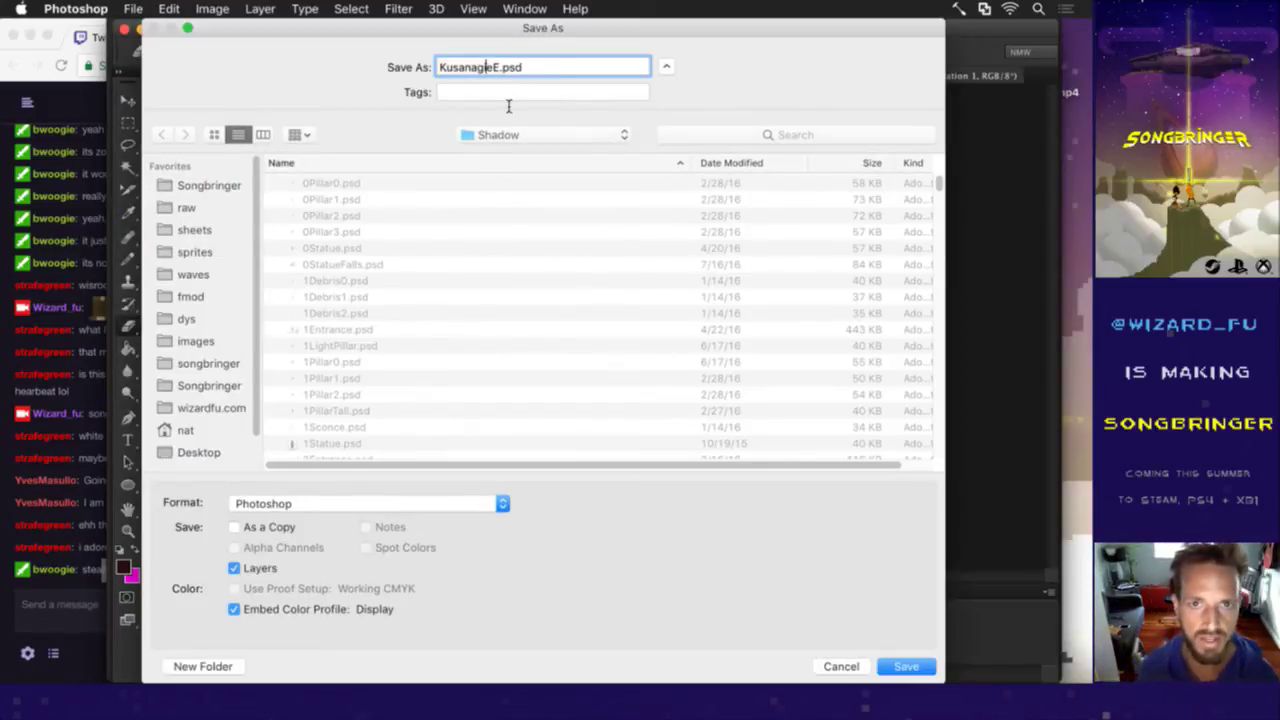
pyautogui.write('Melee')
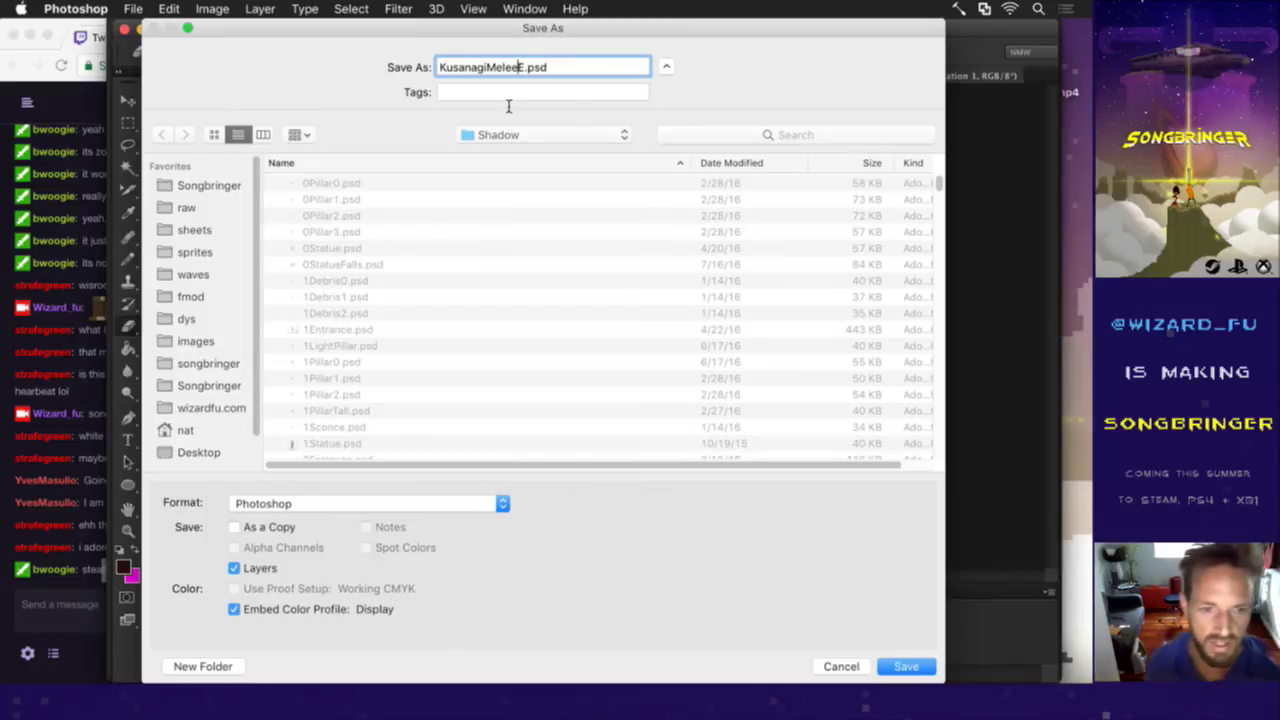
pyautogui.press('Return')
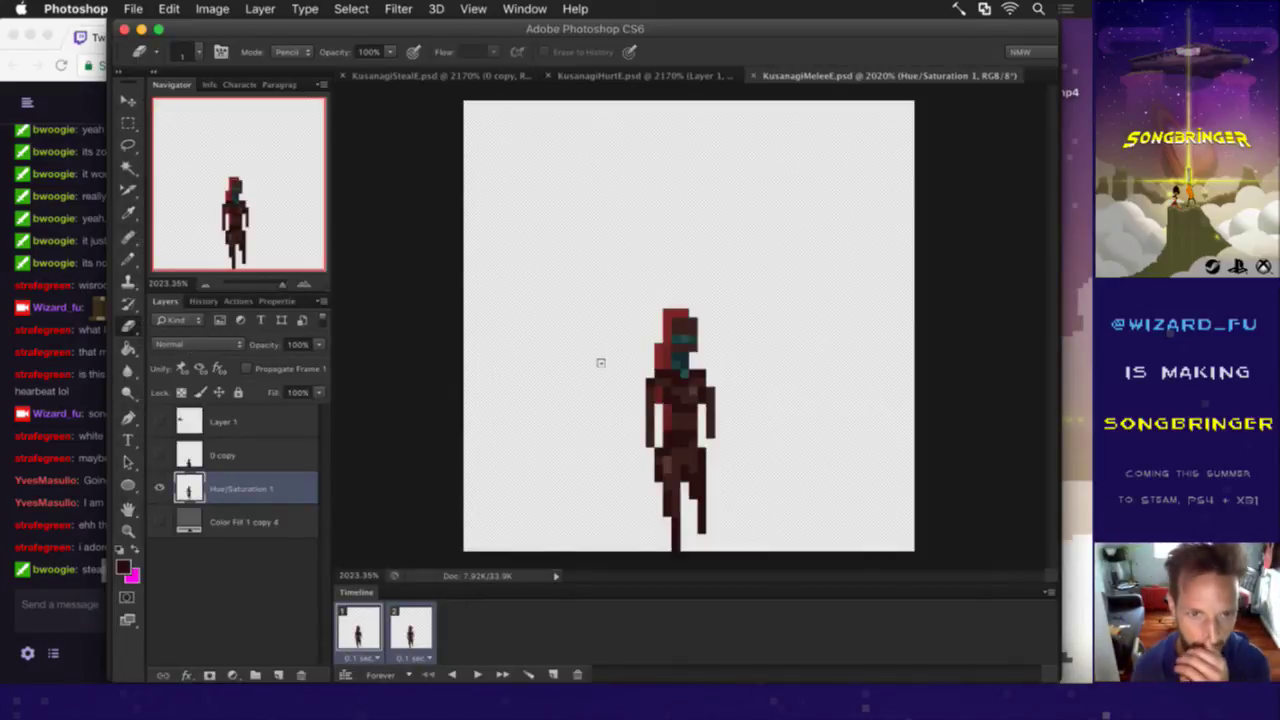
# Step: Show the Color Fill 1 copy 4 background layer and delete the second animation frame
pyautogui.click(159, 521)
pyautogui.click(409, 624)
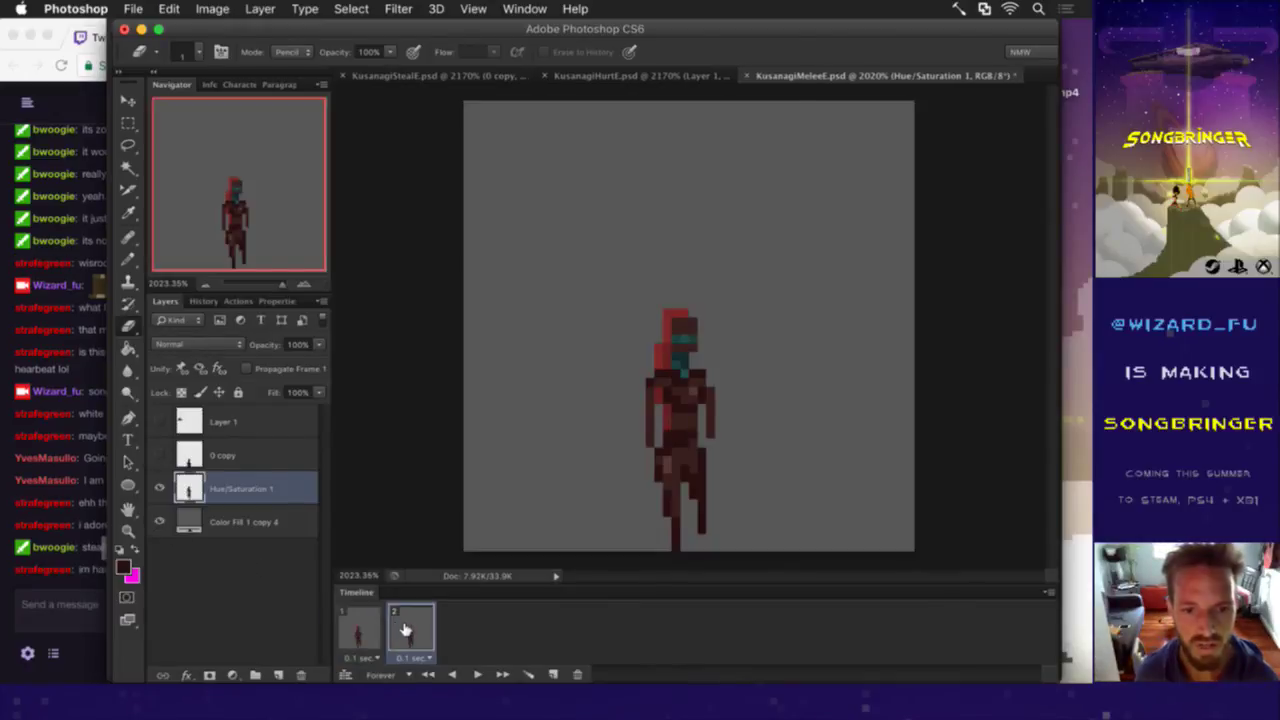
pyautogui.click(580, 673)
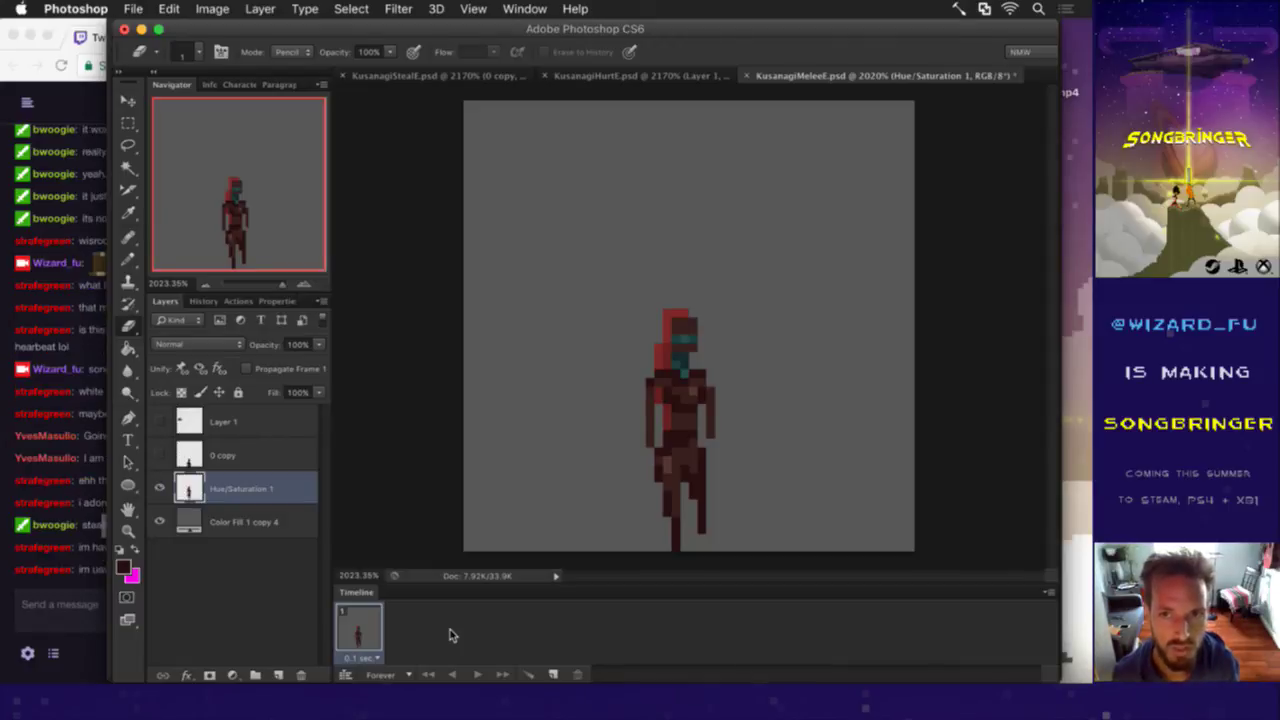
pyautogui.click(76, 580)
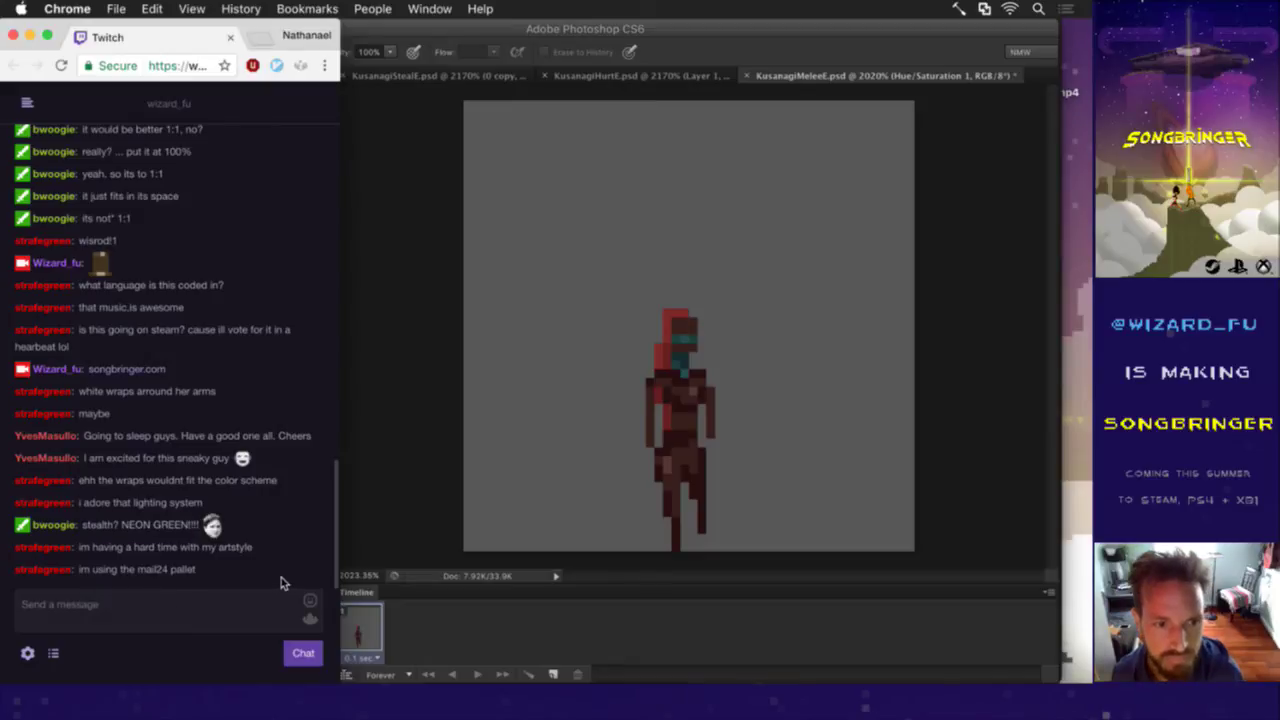
pyautogui.click(421, 508)
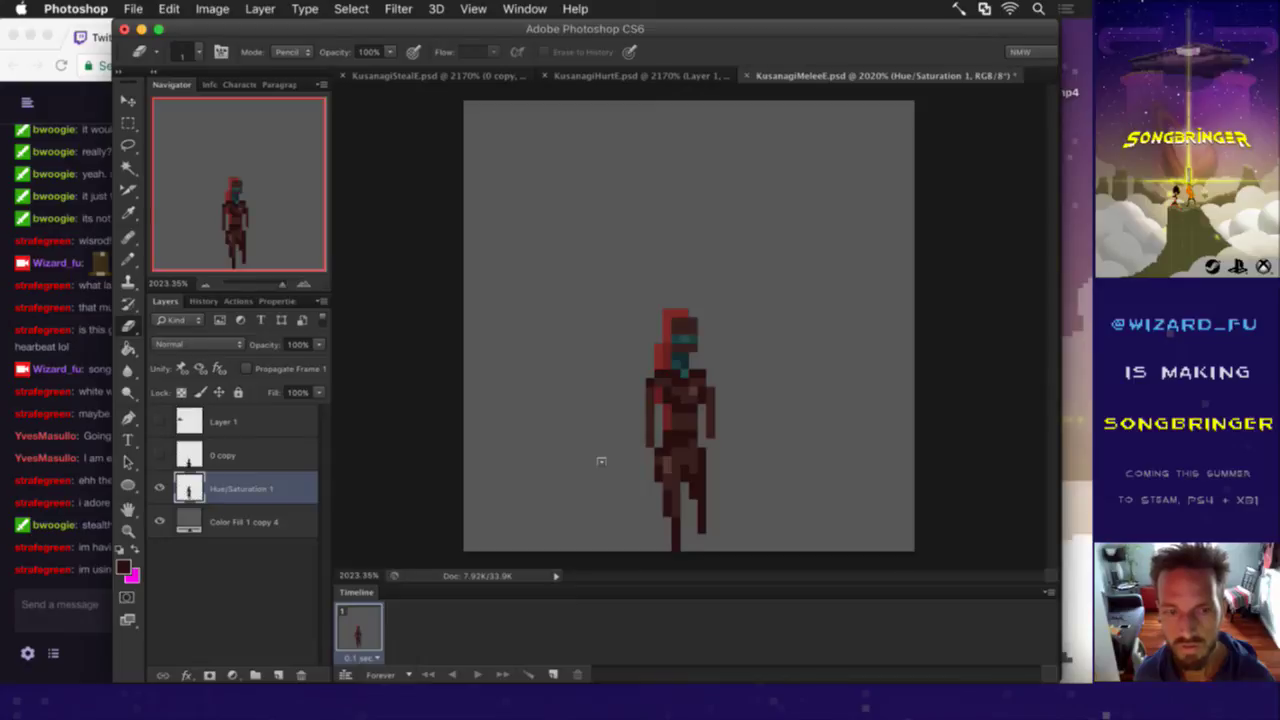
# Step: Add a second animation frame in KusanagiMeleeE.psd and delete the unused Layer 1 and 0 copy layers
pyautogui.click(553, 674)
pyautogui.click(288, 426)
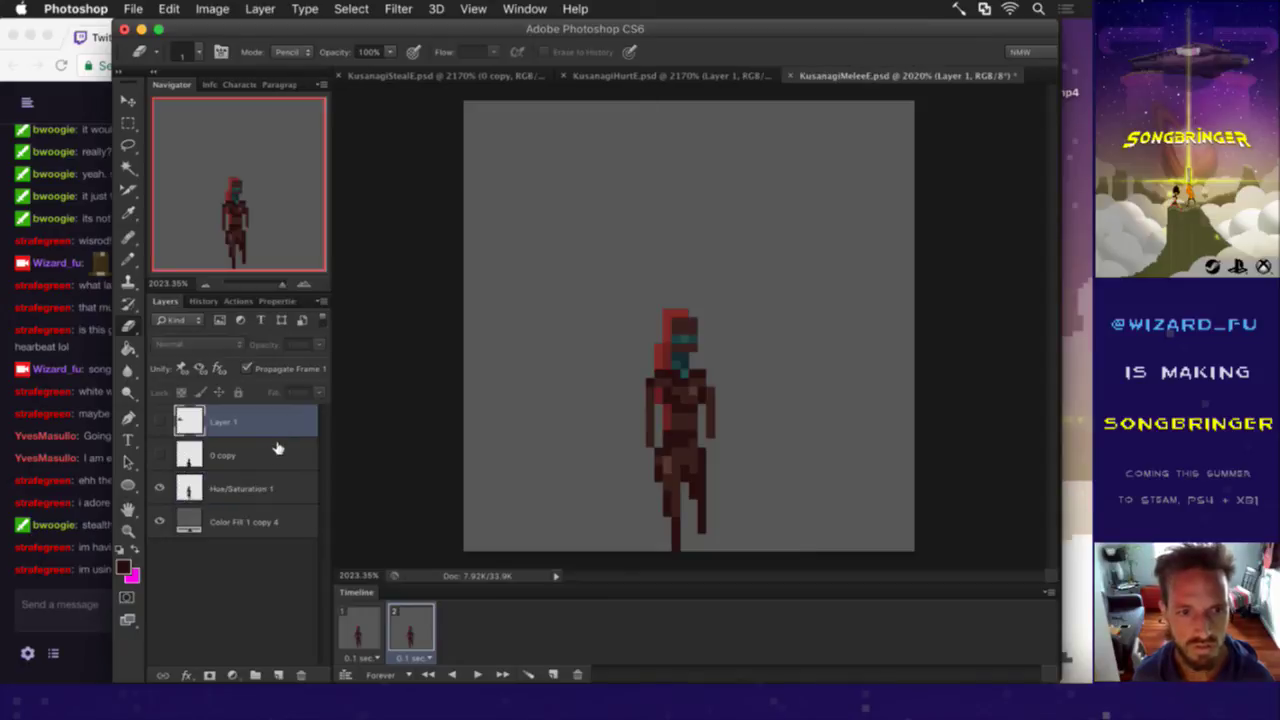
pyautogui.keyDown('shift'); pyautogui.click(276, 455); pyautogui.keyUp('shift')
pyautogui.click(300, 675)
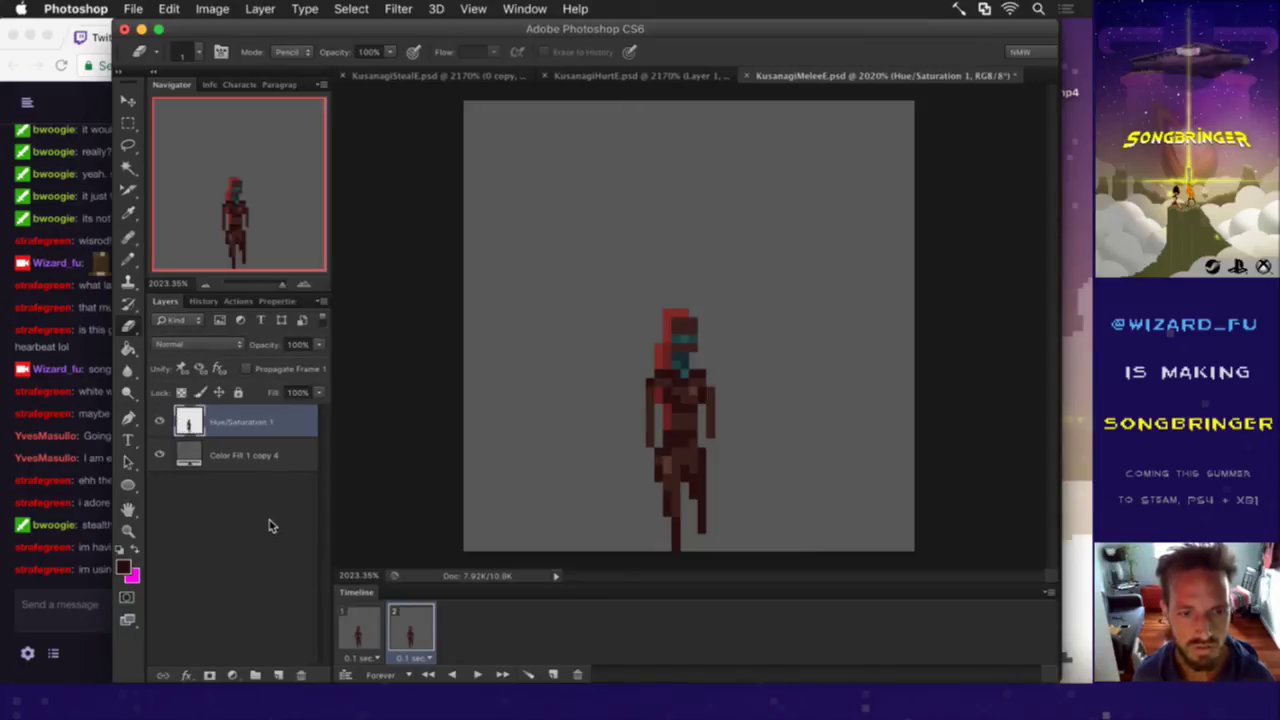
pyautogui.click(352, 624)
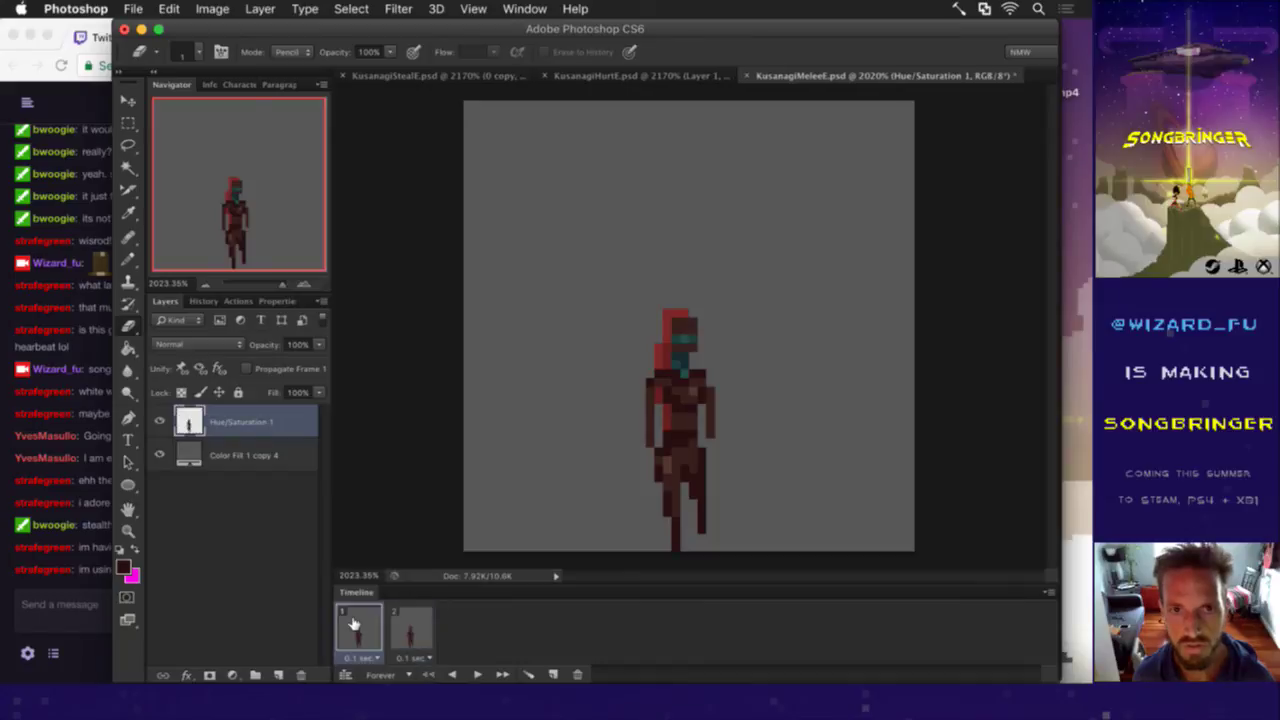
# Step: Open the recent file KusanagiVisibleE.psd and delete its hidden 0 copy layer
pyautogui.click(134, 8)
pyautogui.moveTo(197, 111)
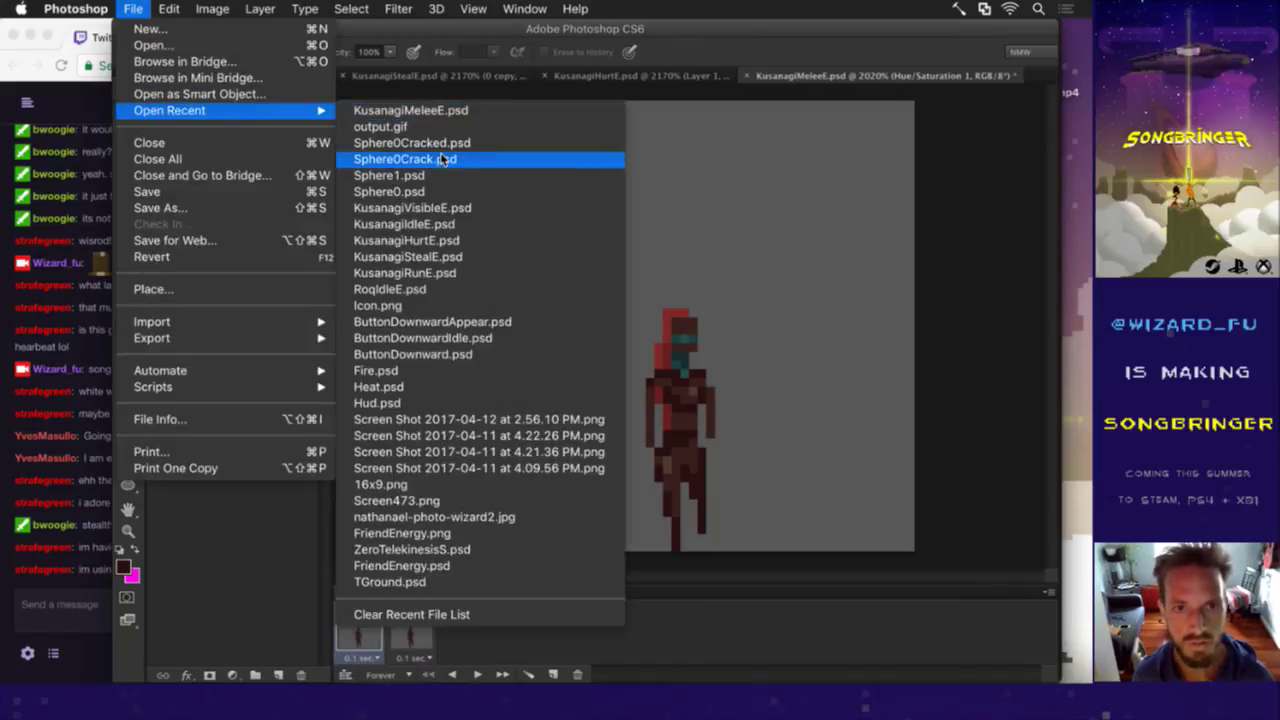
pyautogui.click(452, 208)
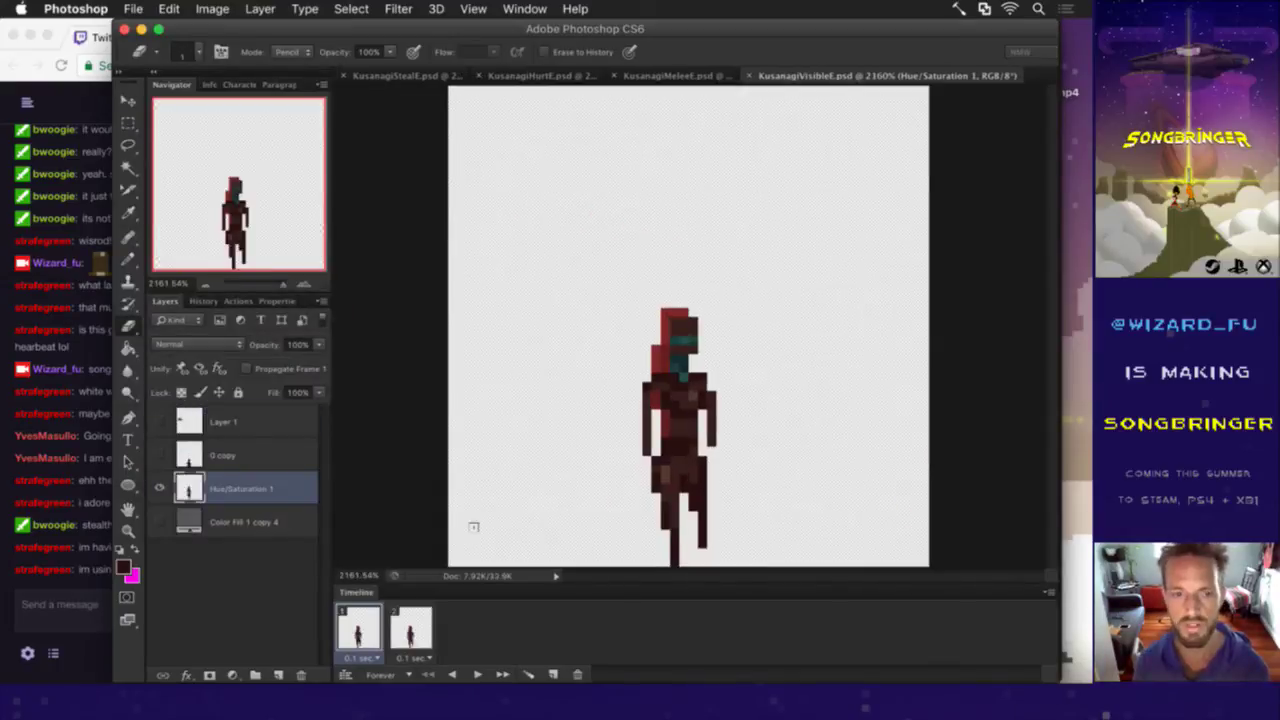
pyautogui.click(222, 412)
pyautogui.click(230, 455)
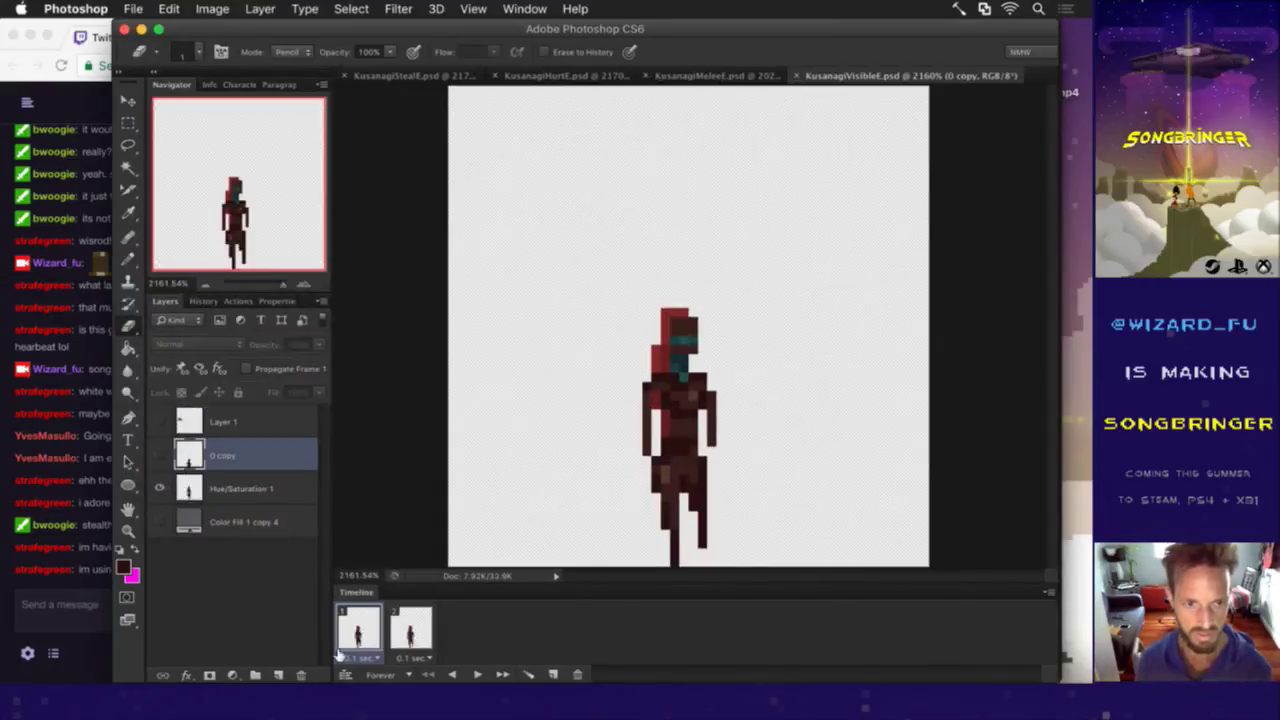
pyautogui.click(300, 675)
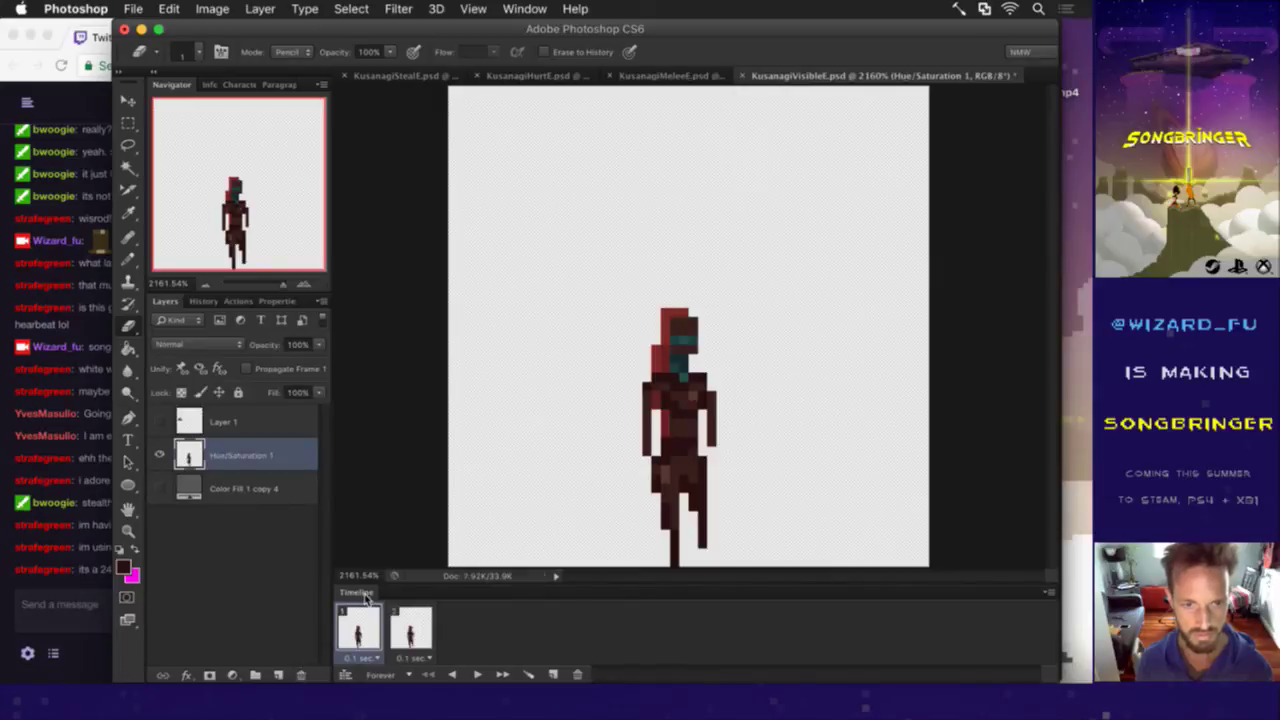
# Step: Show the Color Fill 1 copy 4 background layer in both animation frames and check each frame
pyautogui.click(405, 628)
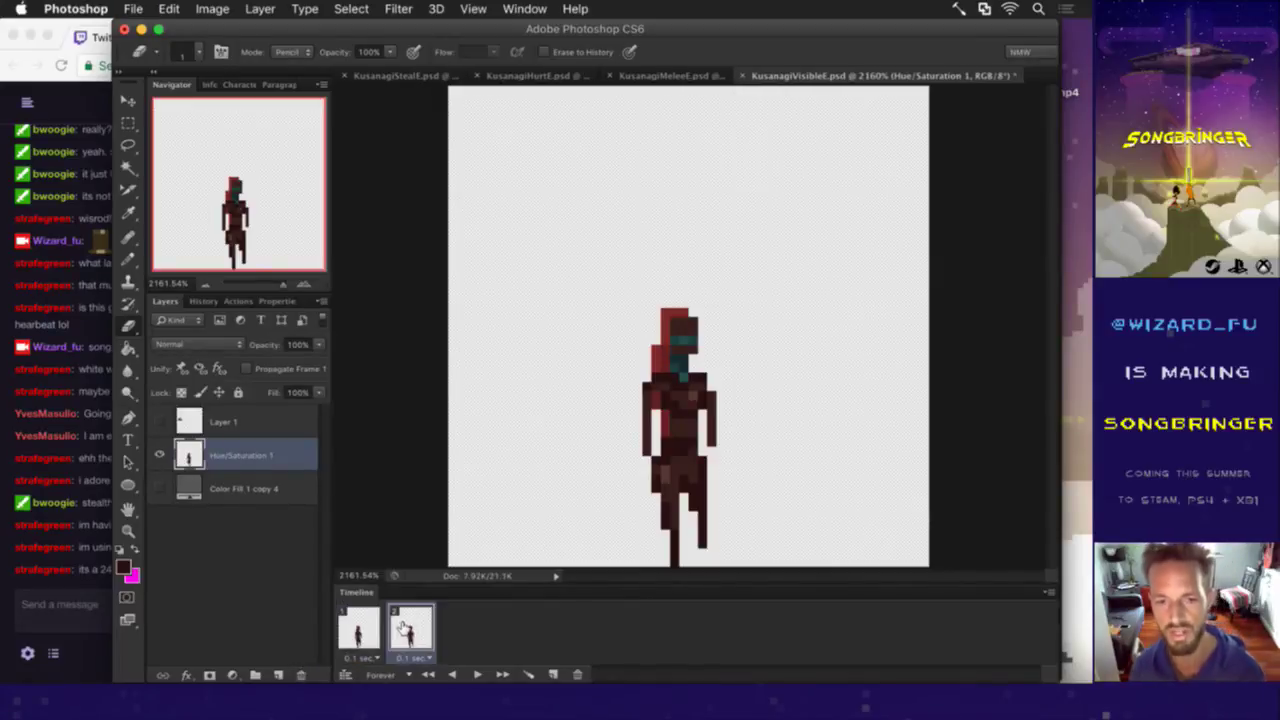
pyautogui.click(159, 488)
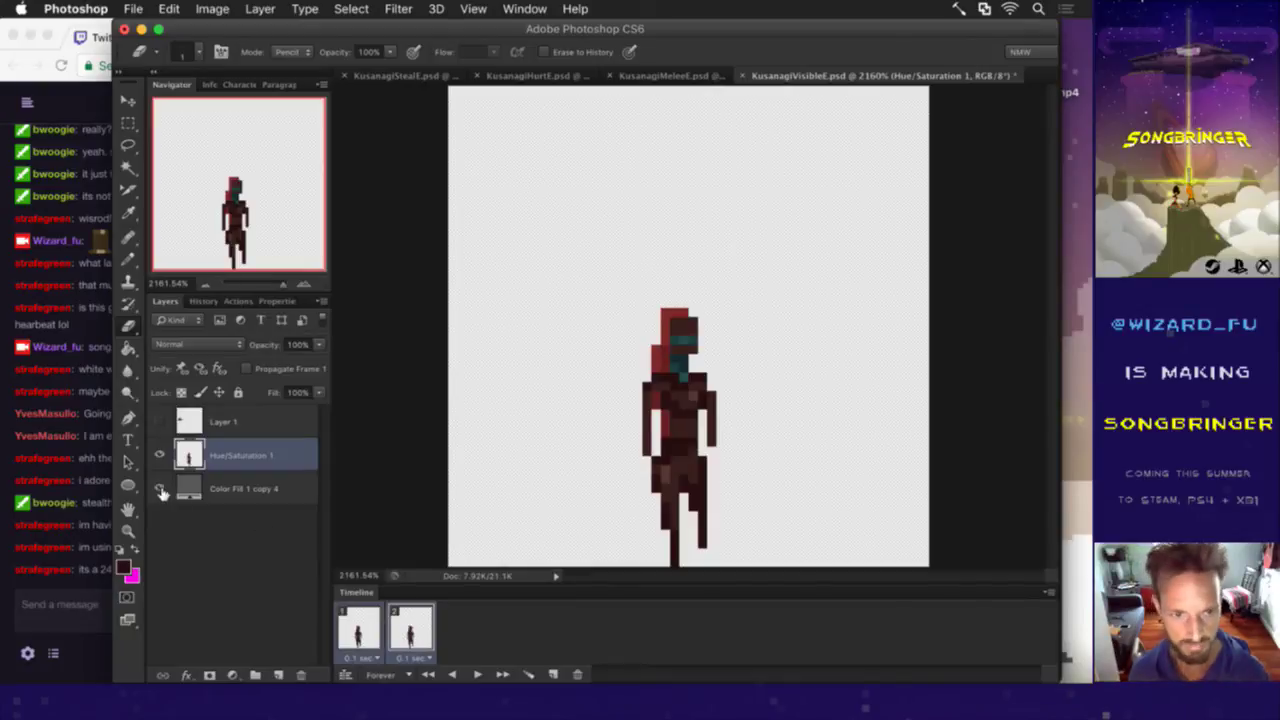
pyautogui.click(358, 625)
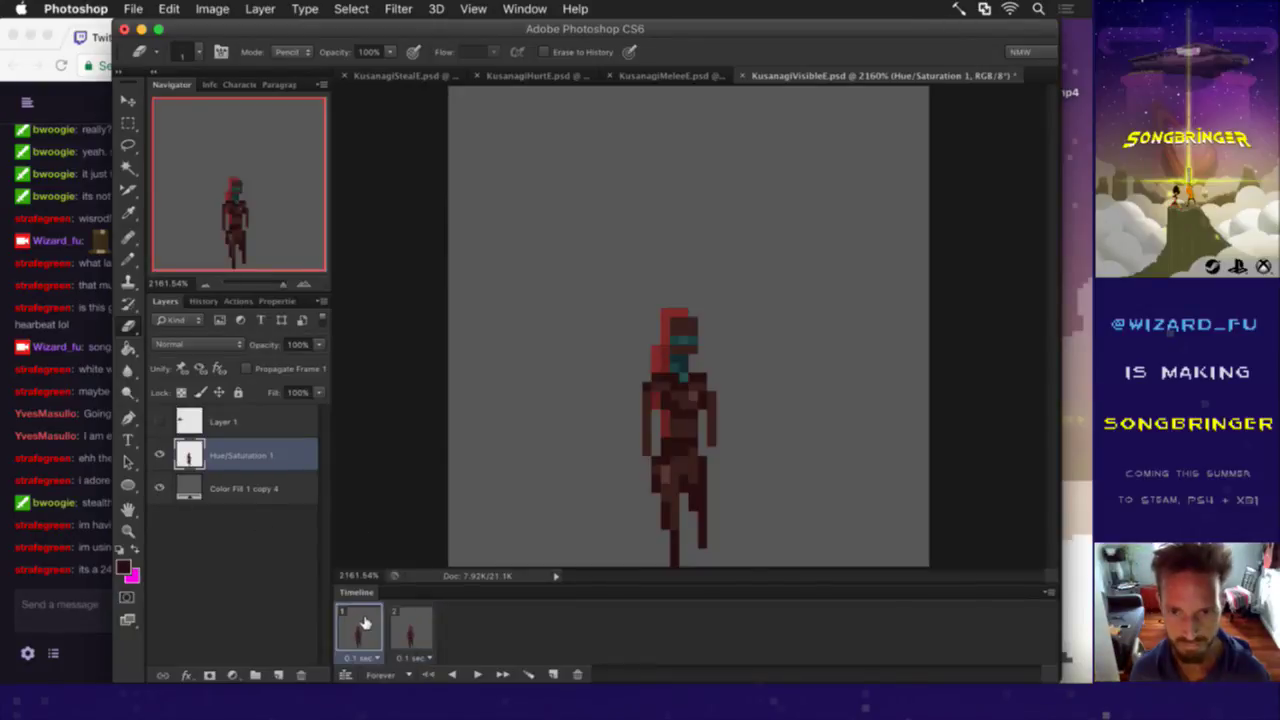
pyautogui.click(414, 618)
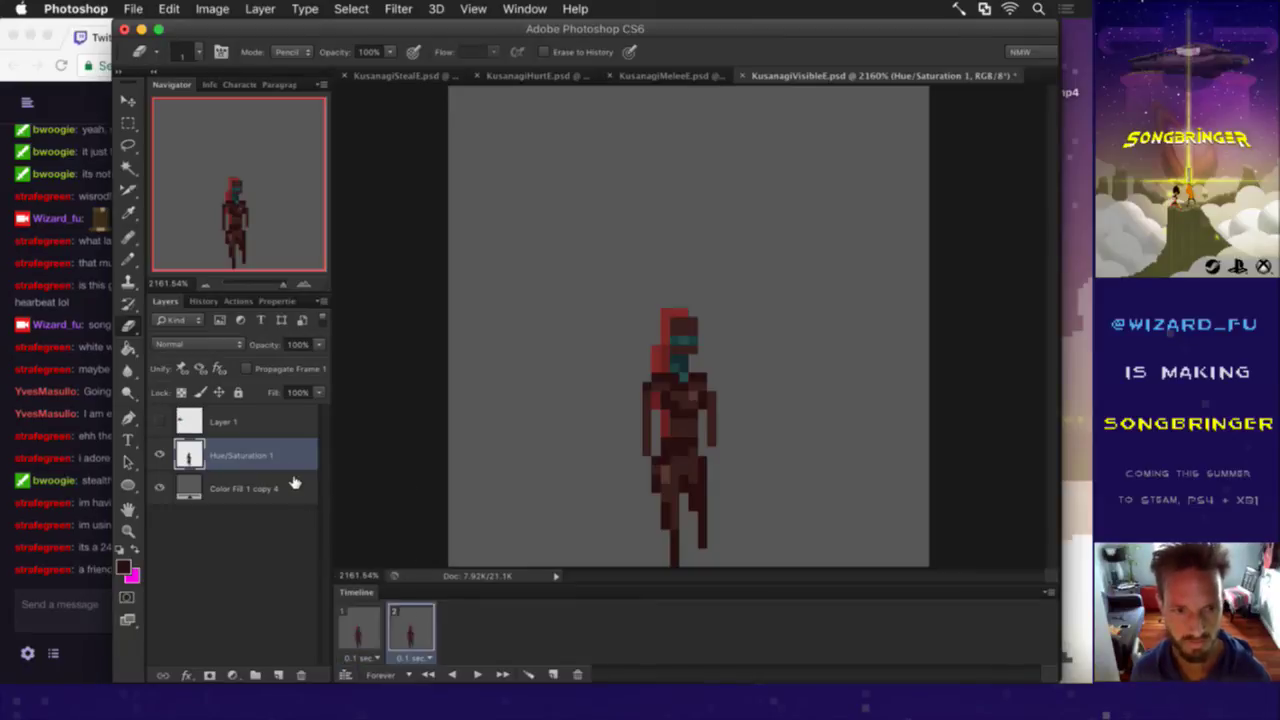
# Step: Rename the Hue/Saturation 1 layer as 0 and Layer 1 as pal
pyautogui.doubleClick(240, 455)
pyautogui.write('0')
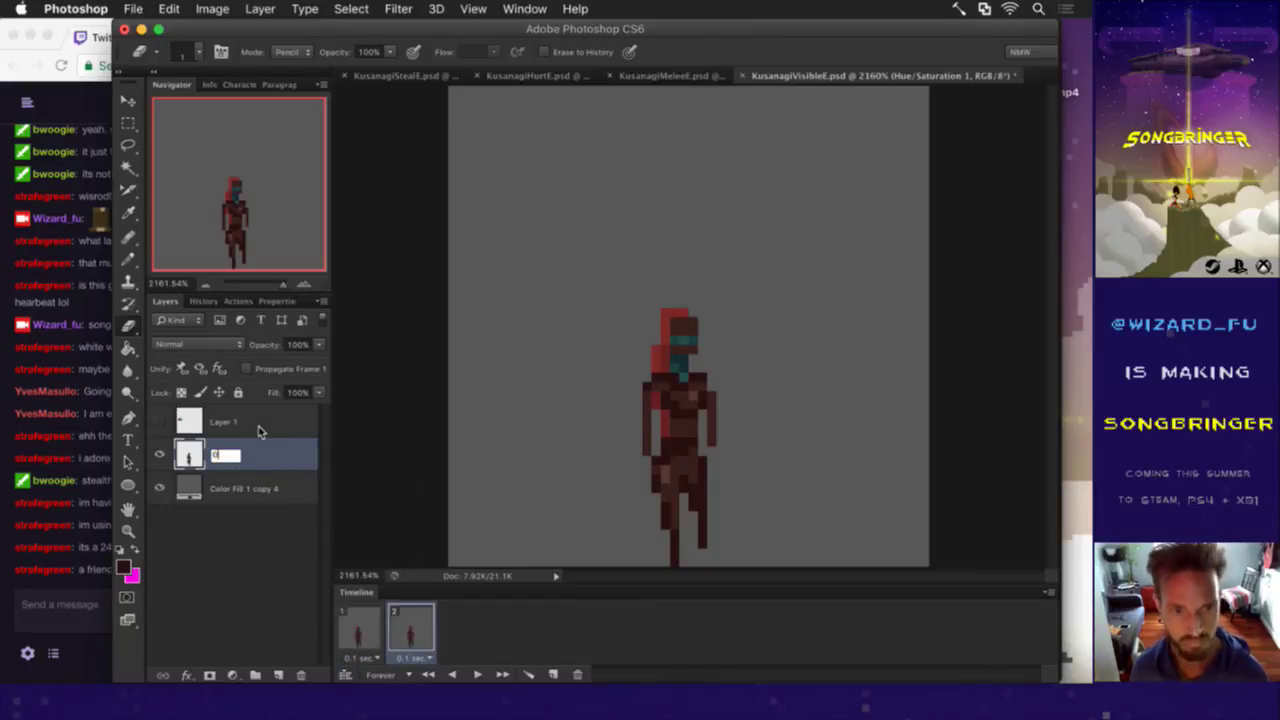
pyautogui.press('Return')
pyautogui.doubleClick(222, 422)
pyautogui.write('pal')
pyautogui.press('Return')
# Step: Duplicate layer 0 with the original hidden in the second frame, and activate the Rectangular Marquee tool on the copy
pyautogui.click(241, 449)
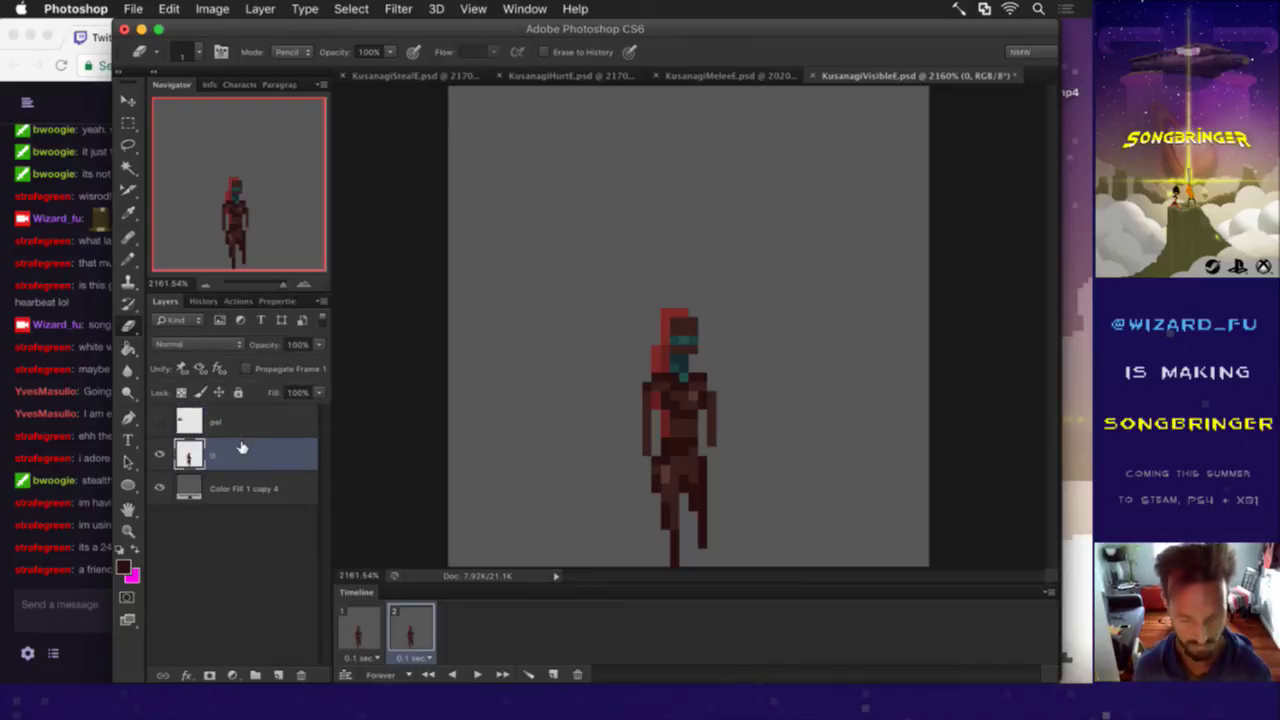
pyautogui.press('super+j')
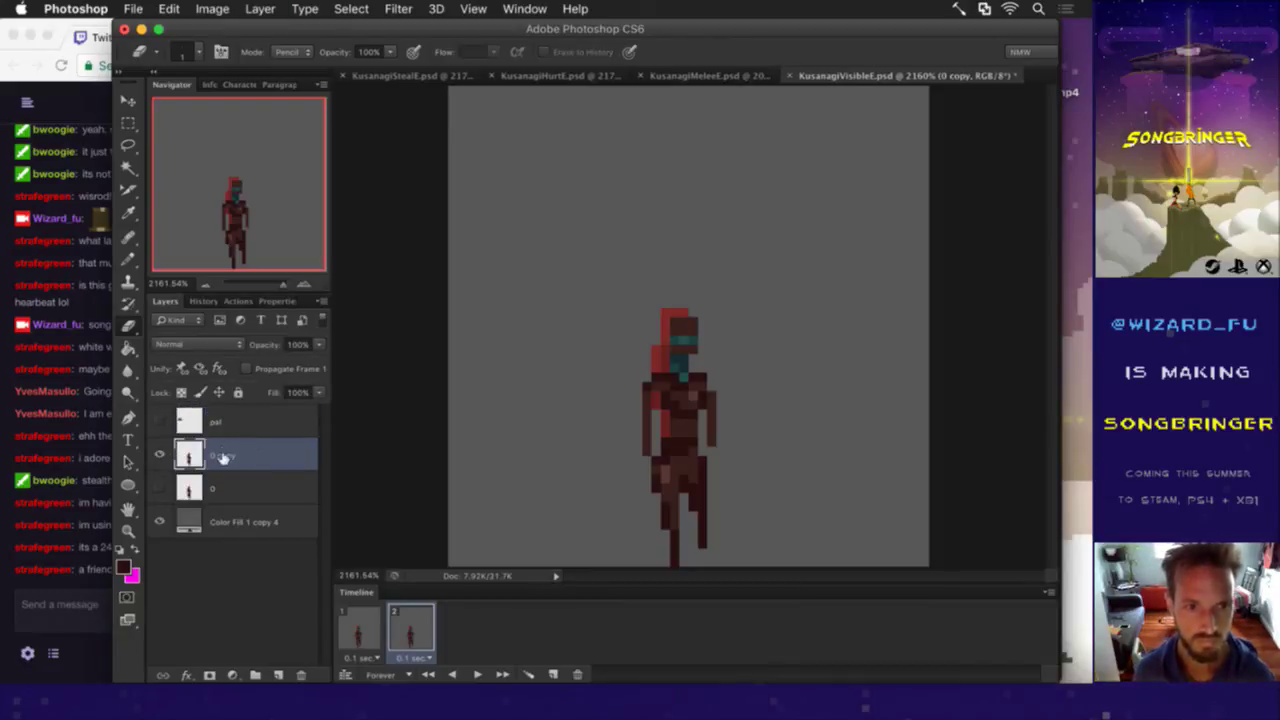
pyautogui.click(220, 486)
pyautogui.click(226, 457)
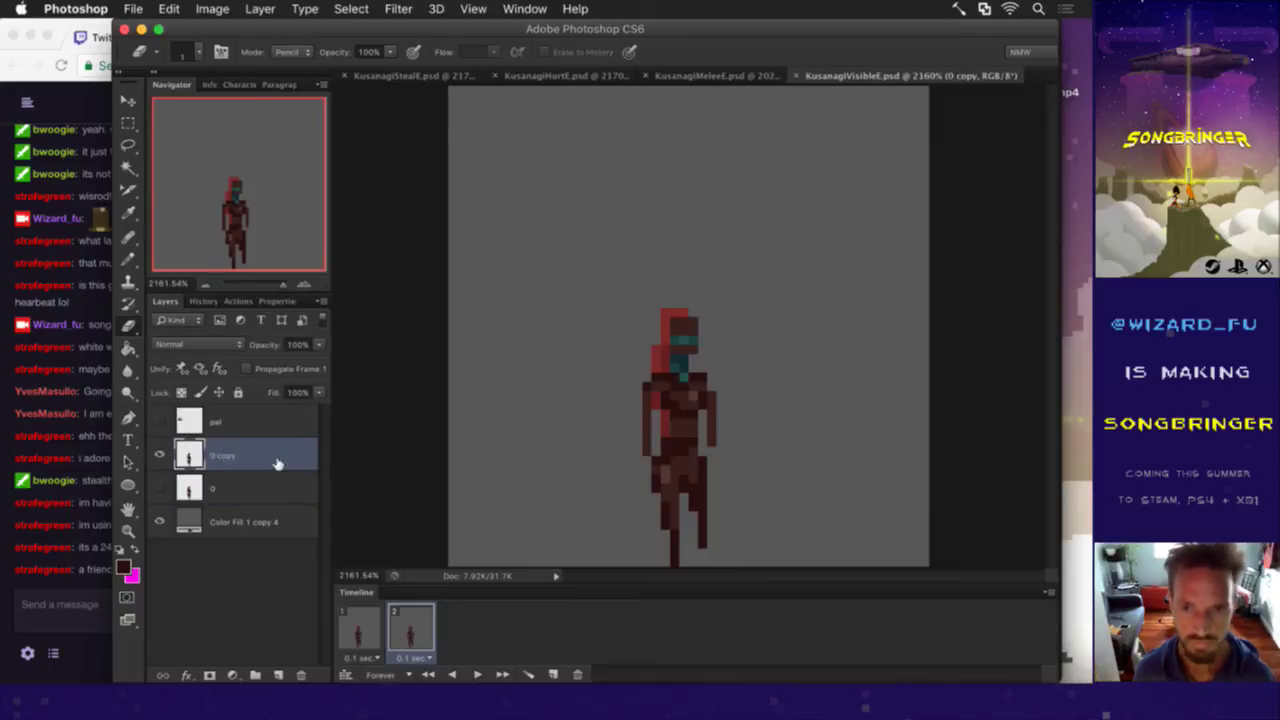
pyautogui.press('m')
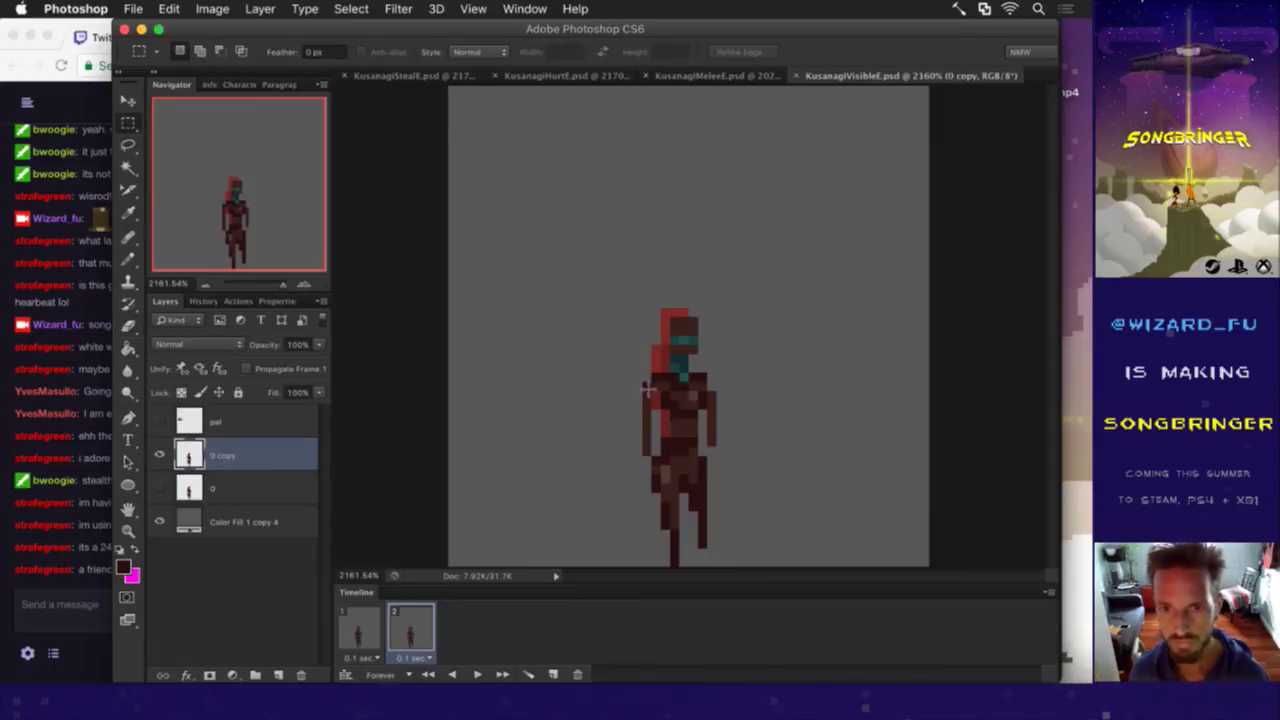
# Step: Shift the character's torso and arms up one pixel on the 0 copy layer in frame 2
pyautogui.moveTo(623, 374); pyautogui.dragTo(754, 456)
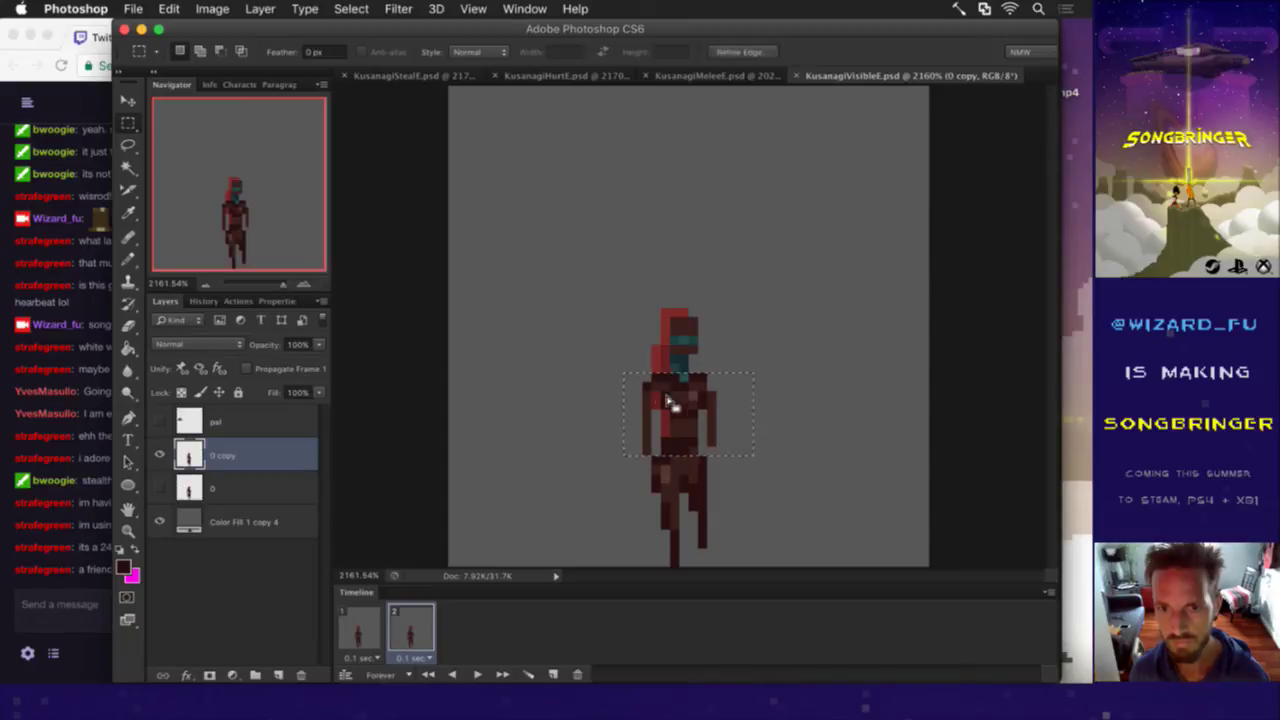
pyautogui.moveTo(652, 394); pyautogui.dragTo(669, 437)
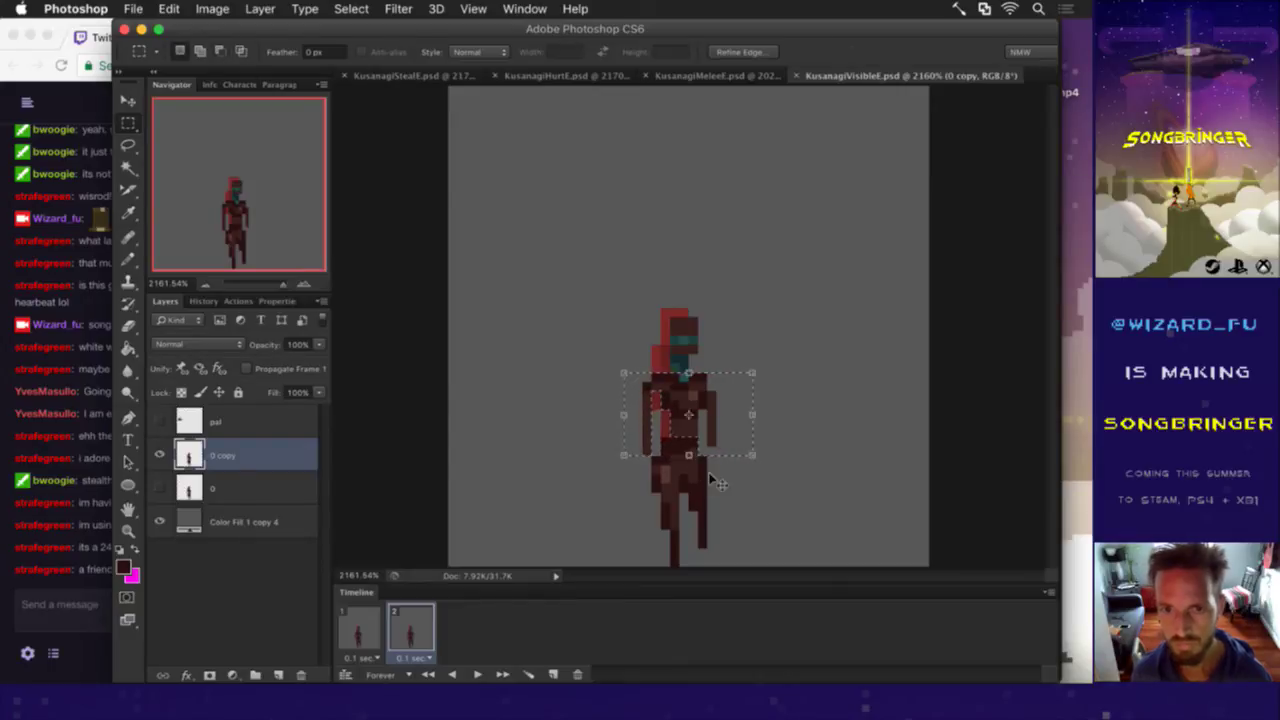
pyautogui.press('v')
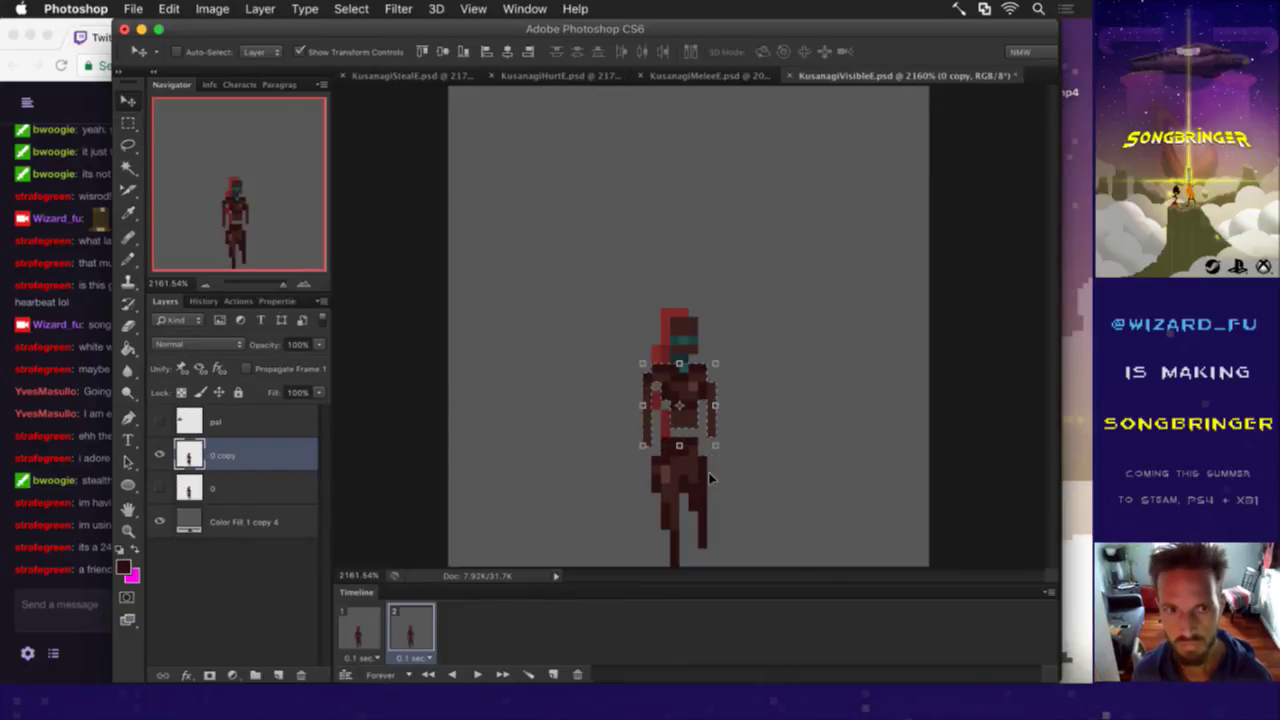
pyautogui.press('m')
pyautogui.click(777, 445)
# Step: Fill the waist gap and retouch the pixels beside the character's rear arm with the Pencil, using colours sampled from the sprite
pyautogui.press('i')
pyautogui.click(692, 432)
pyautogui.press('b')
pyautogui.keyDown('alt'); pyautogui.click(669, 419); pyautogui.keyUp('alt')
pyautogui.click(656, 388)
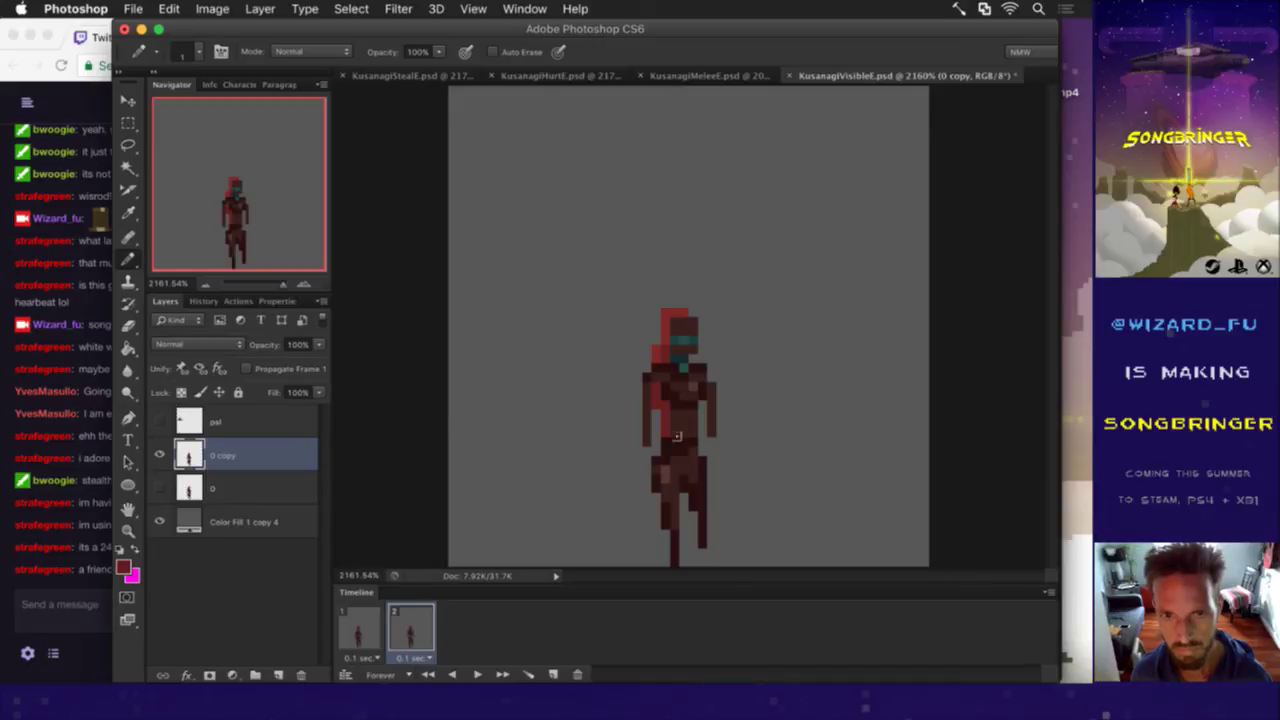
pyautogui.keyDown('alt'); pyautogui.click(656, 372); pyautogui.keyUp('alt')
pyautogui.moveTo(656, 387); pyautogui.dragTo(656, 405)
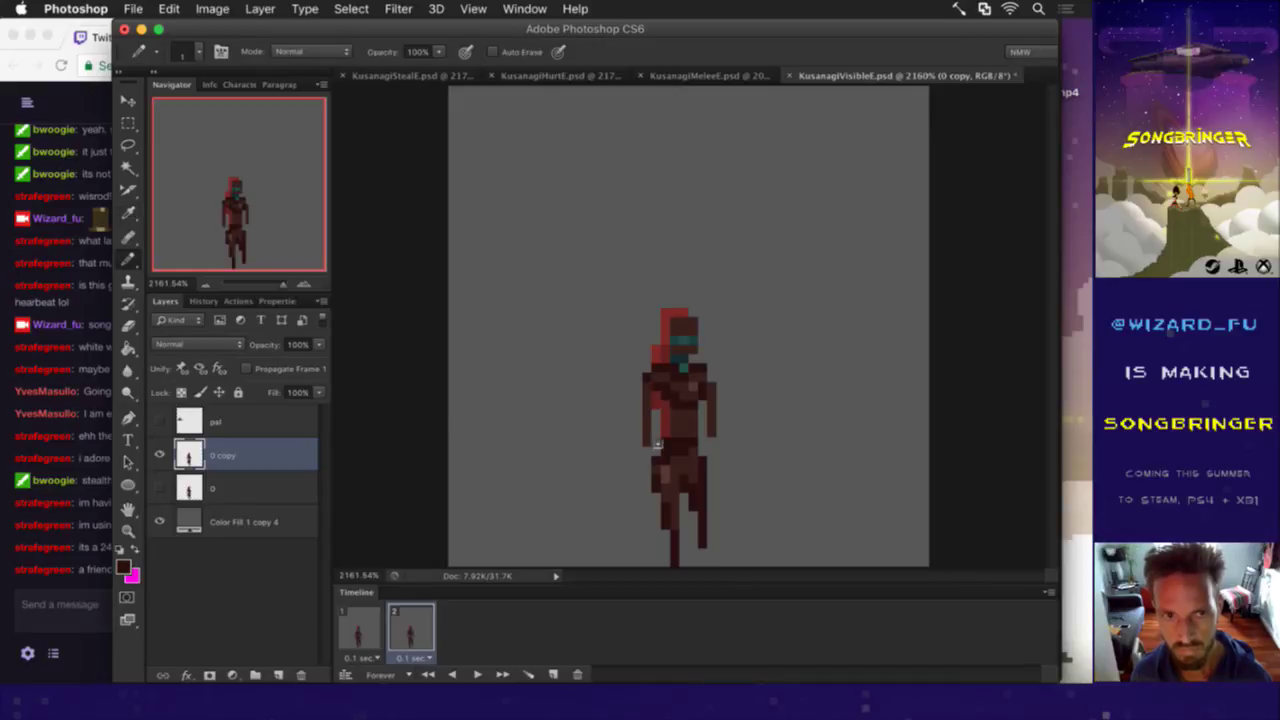
# Step: Switch to Chrome, open the #MAIL24 Twitter search link from the chat, and look through the pixel-art posts
pyautogui.click(95, 575)
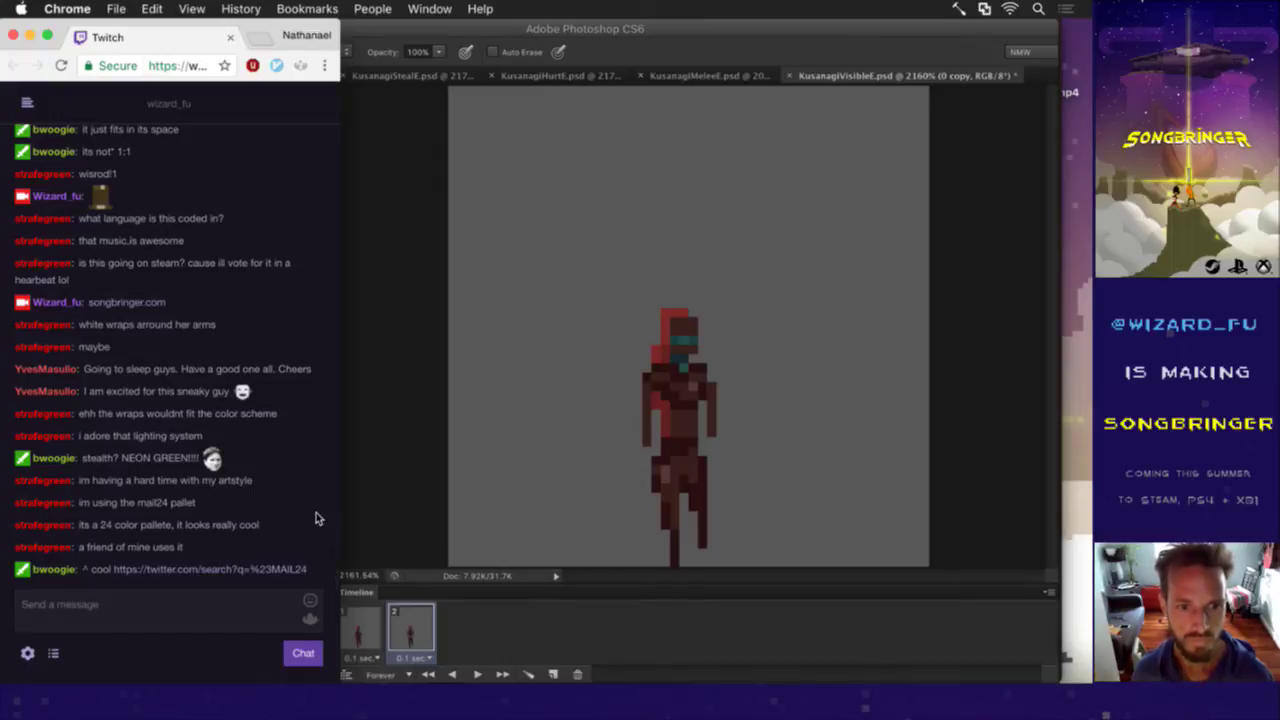
pyautogui.rightClick(245, 569)
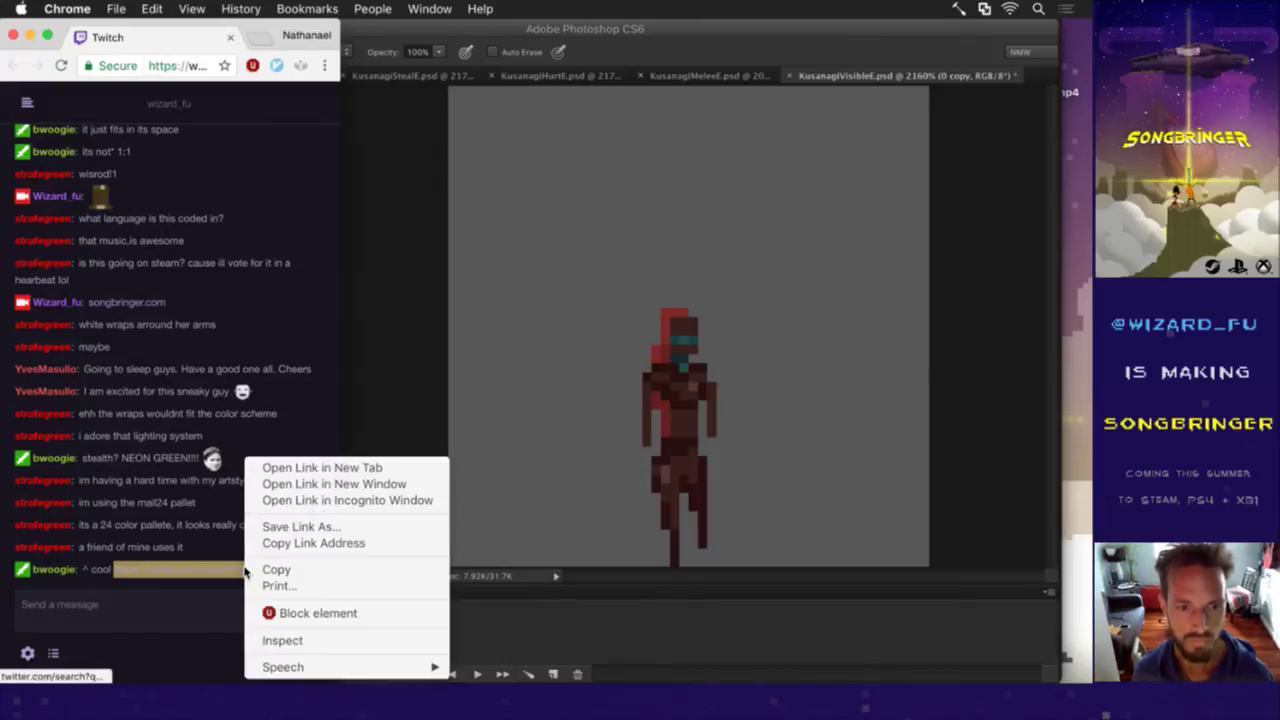
pyautogui.click(330, 469)
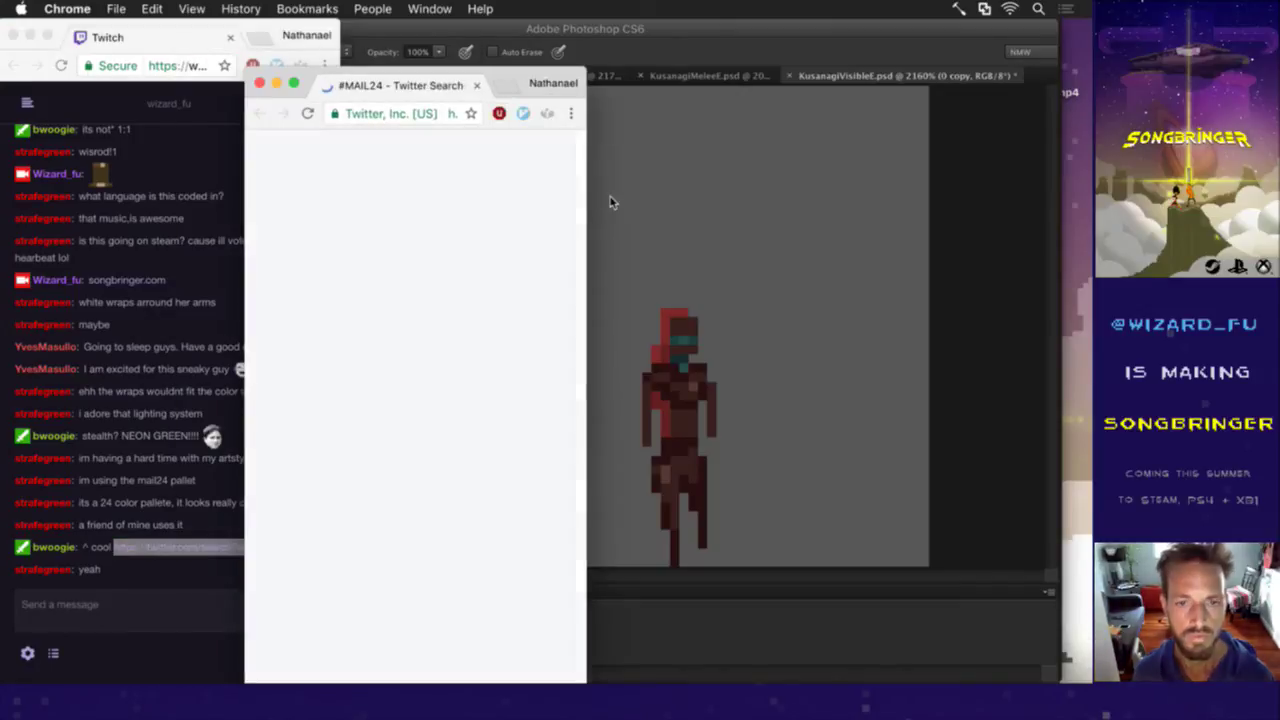
pyautogui.moveTo(590, 215); pyautogui.dragTo(908, 214)
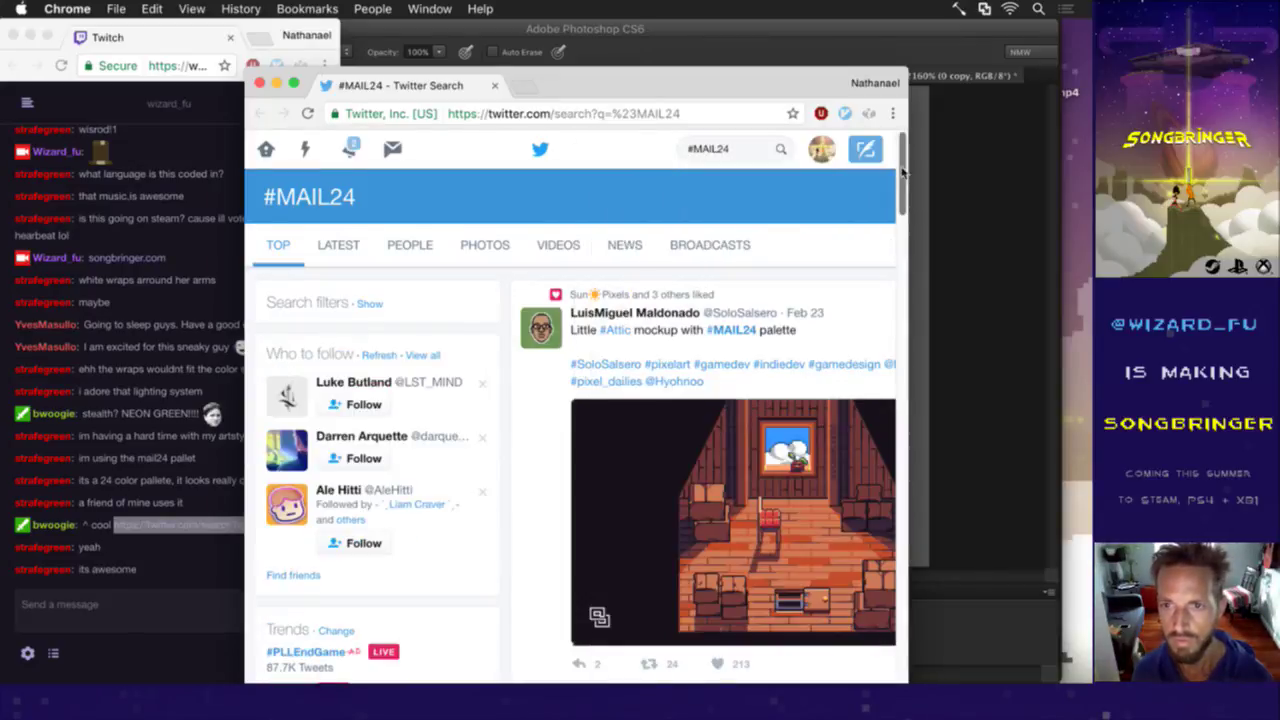
pyautogui.moveTo(903, 173); pyautogui.dragTo(901, 186)
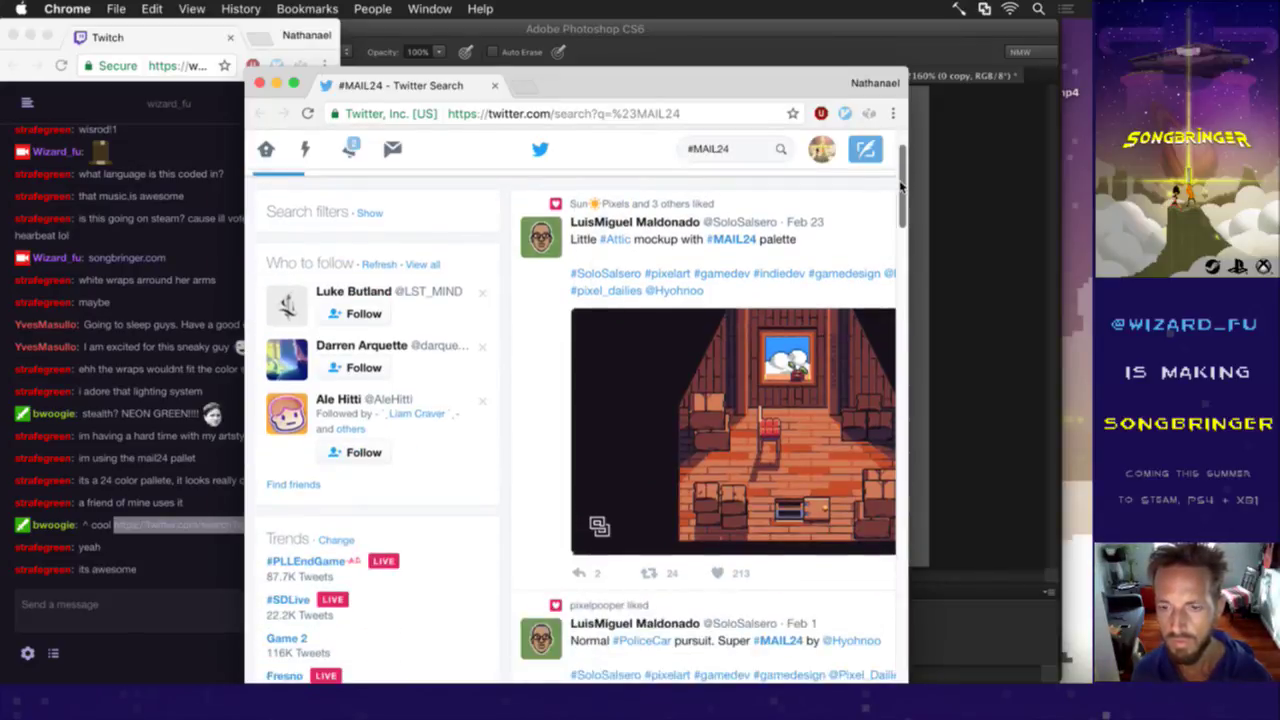
pyautogui.moveTo(909, 184); pyautogui.dragTo(1013, 366)
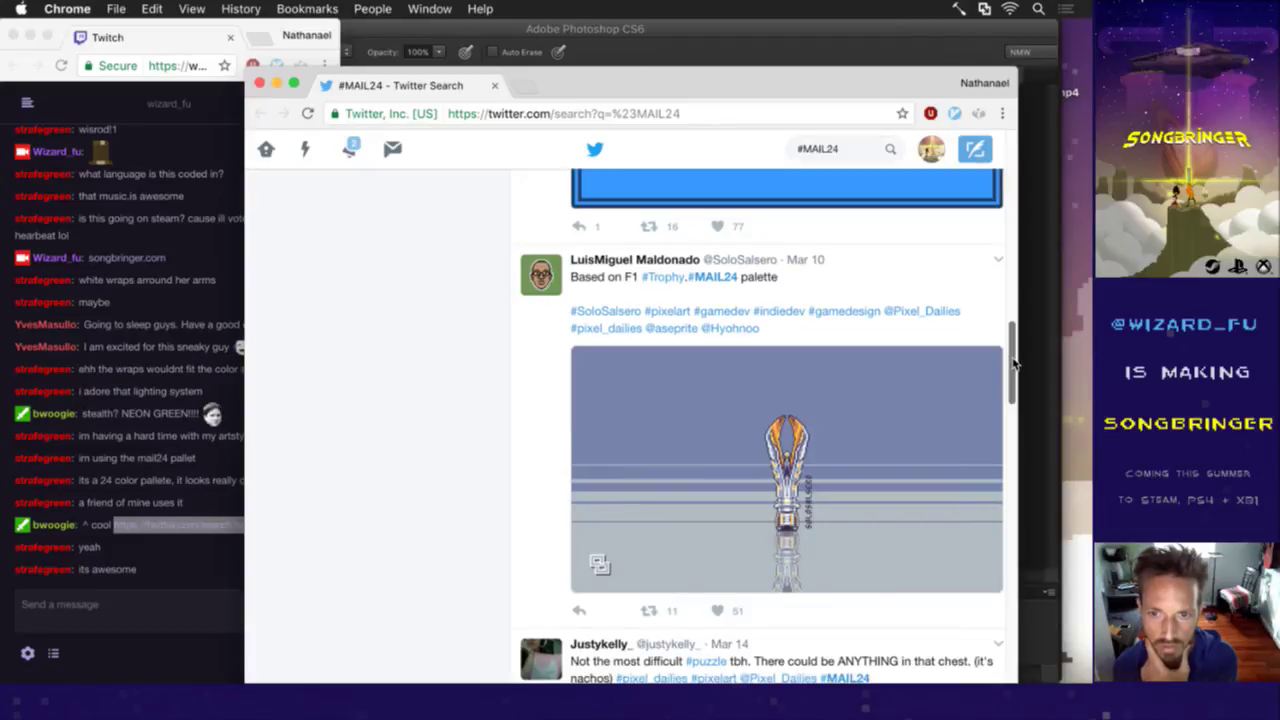
pyautogui.moveTo(1013, 366); pyautogui.dragTo(976, 521)
pyautogui.scroll(-10, 976, 521)
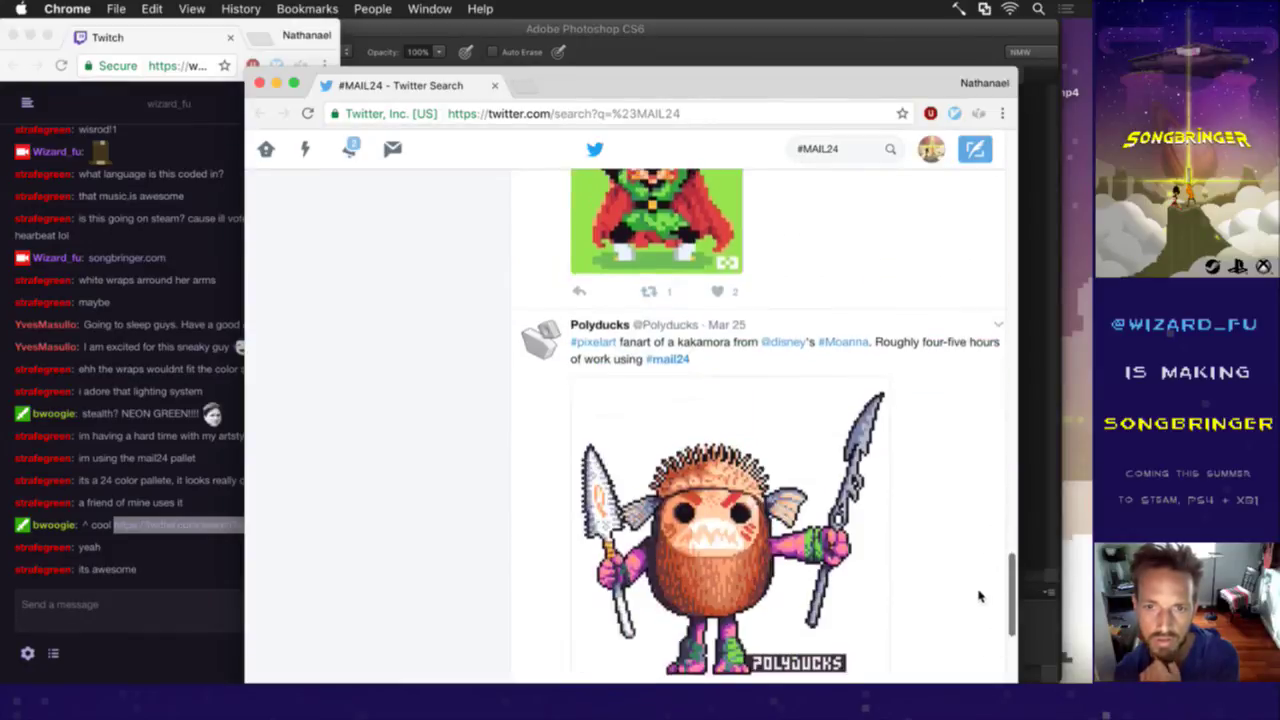
pyautogui.scroll(-5, 981, 627)
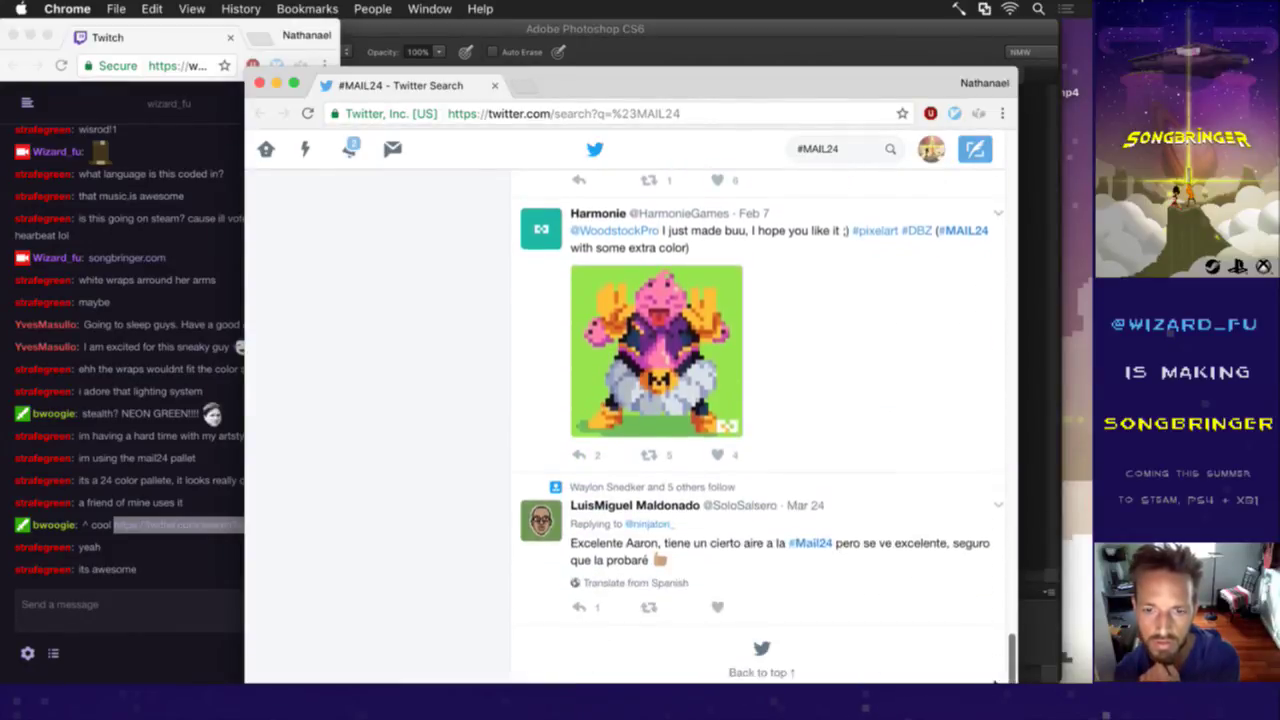
# Step: Switch back to Photoshop and make layer 0 in frame 1 ready for Pencil editing
pyautogui.press('super+Tab')
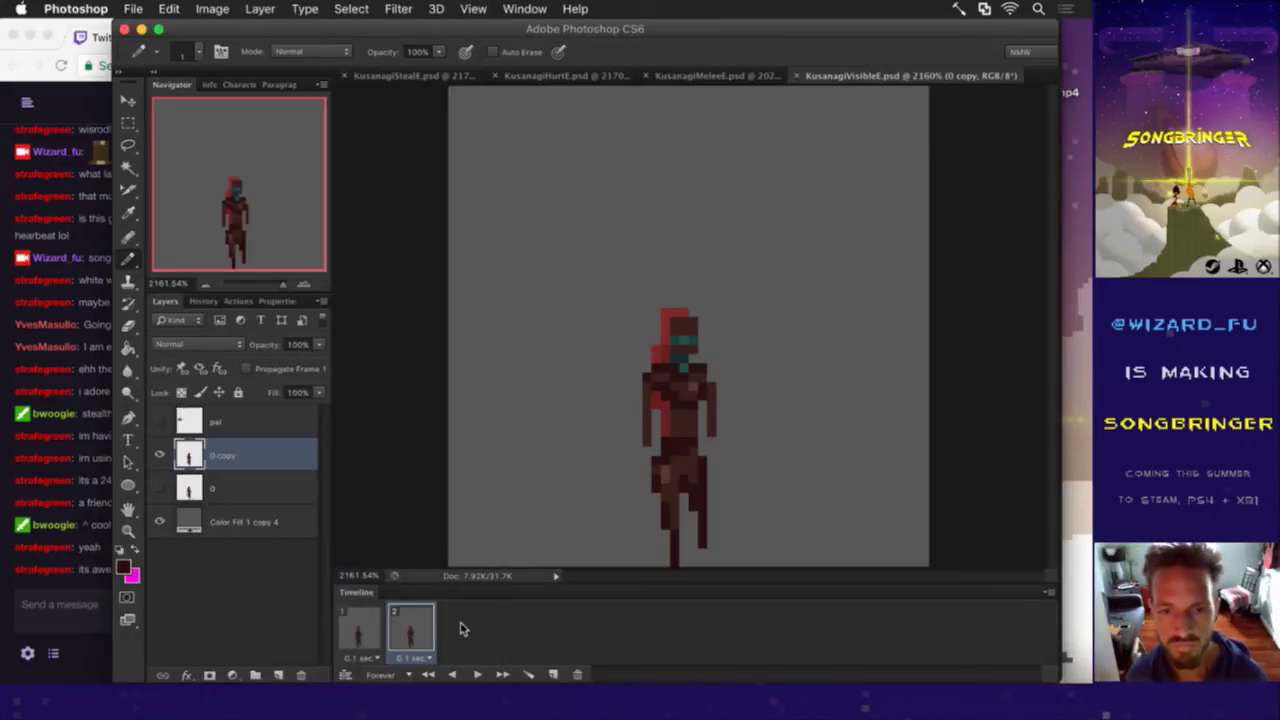
pyautogui.click(360, 628)
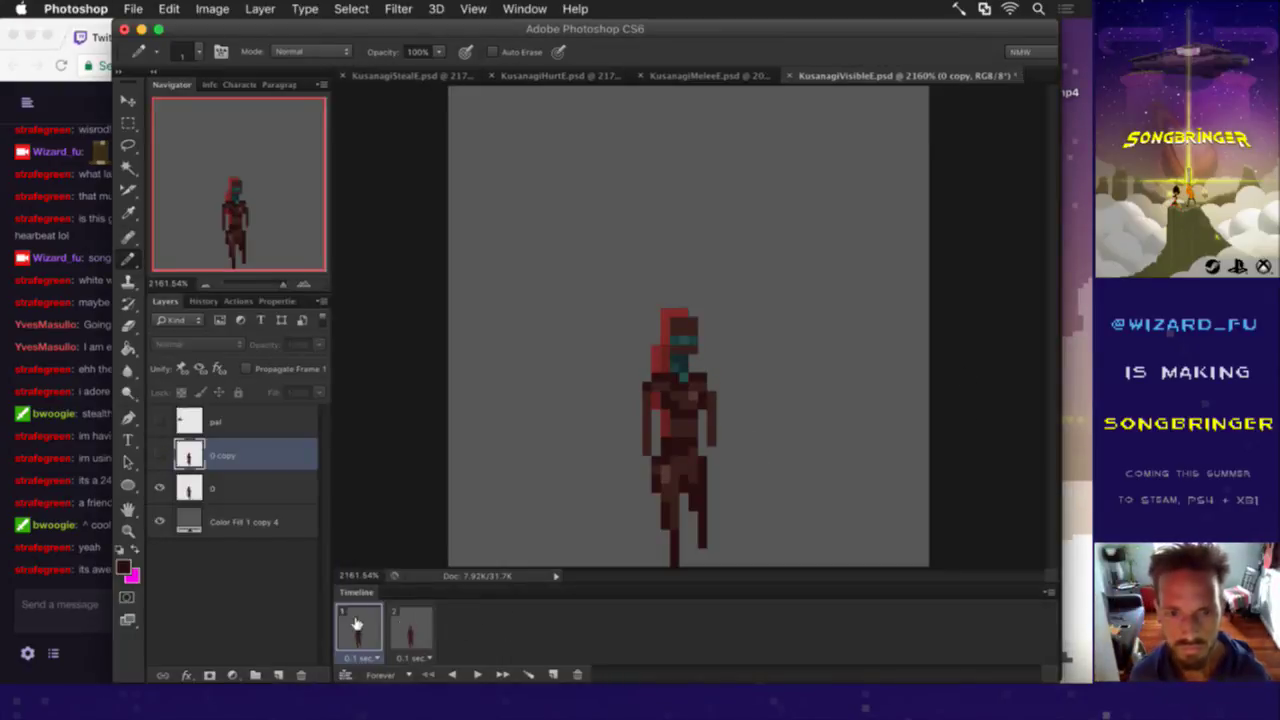
pyautogui.click(212, 487)
pyautogui.press('i')
pyautogui.press('b')
# Step: Compare the character's poses by alternating repeatedly between animation frames 1 and 2
pyautogui.click(430, 624)
pyautogui.click(347, 617)
pyautogui.click(404, 623)
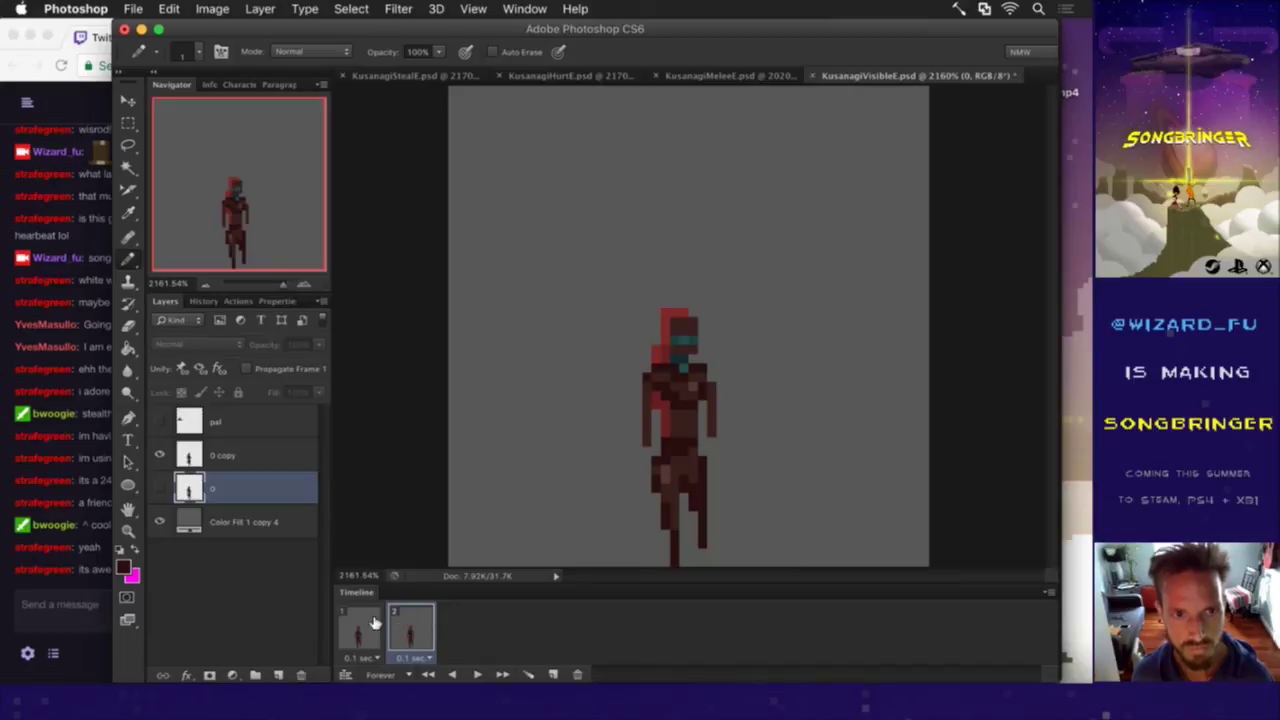
pyautogui.click(358, 623)
pyautogui.click(400, 623)
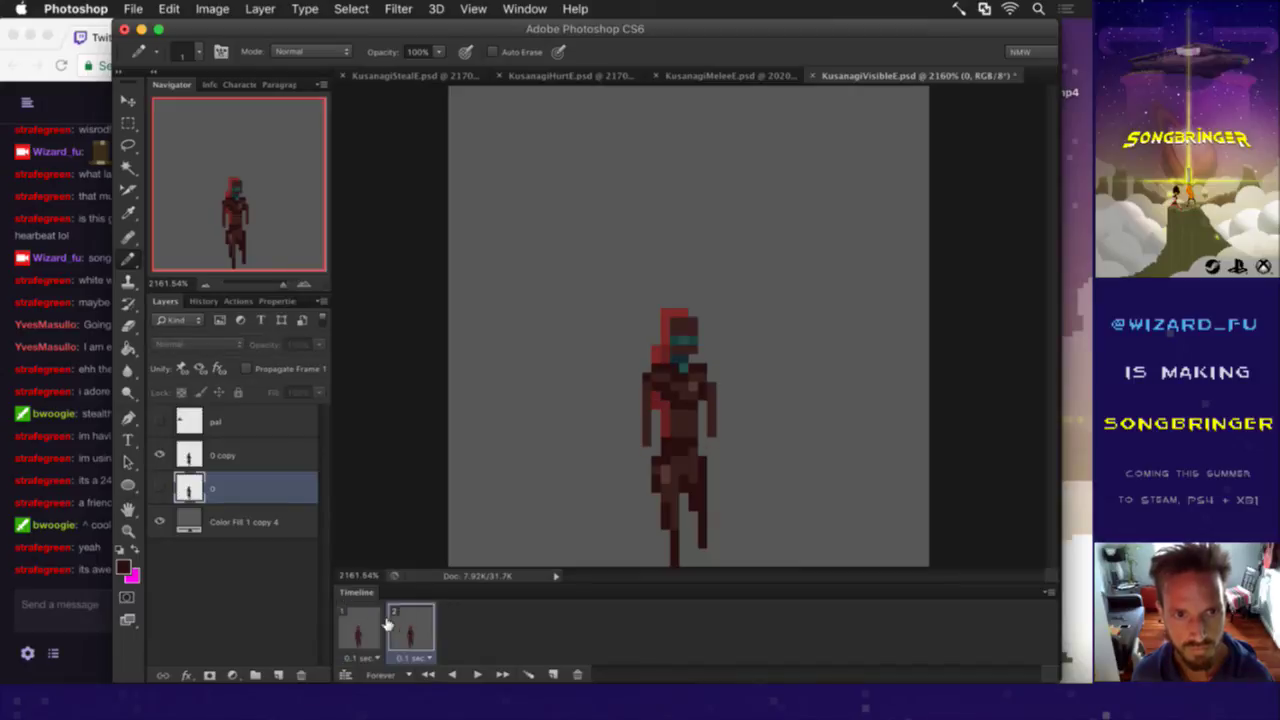
pyautogui.click(376, 624)
pyautogui.click(393, 624)
pyautogui.click(378, 624)
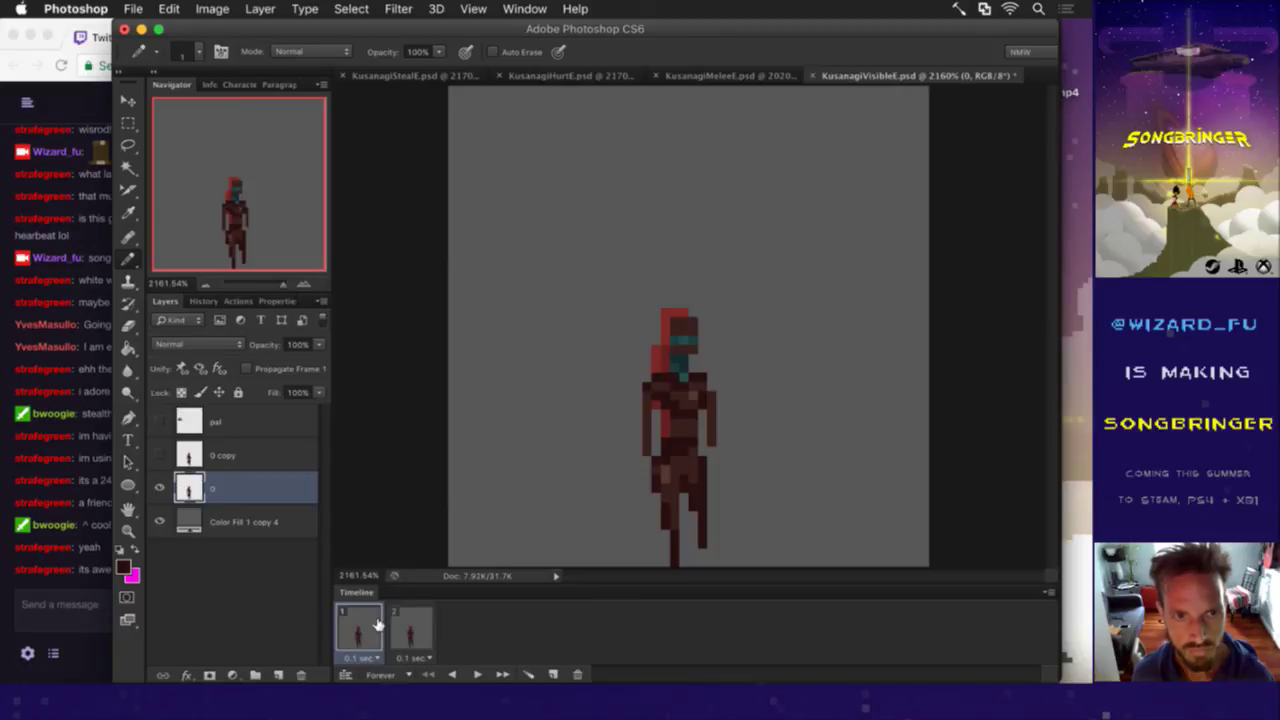
pyautogui.click(418, 629)
pyautogui.click(378, 626)
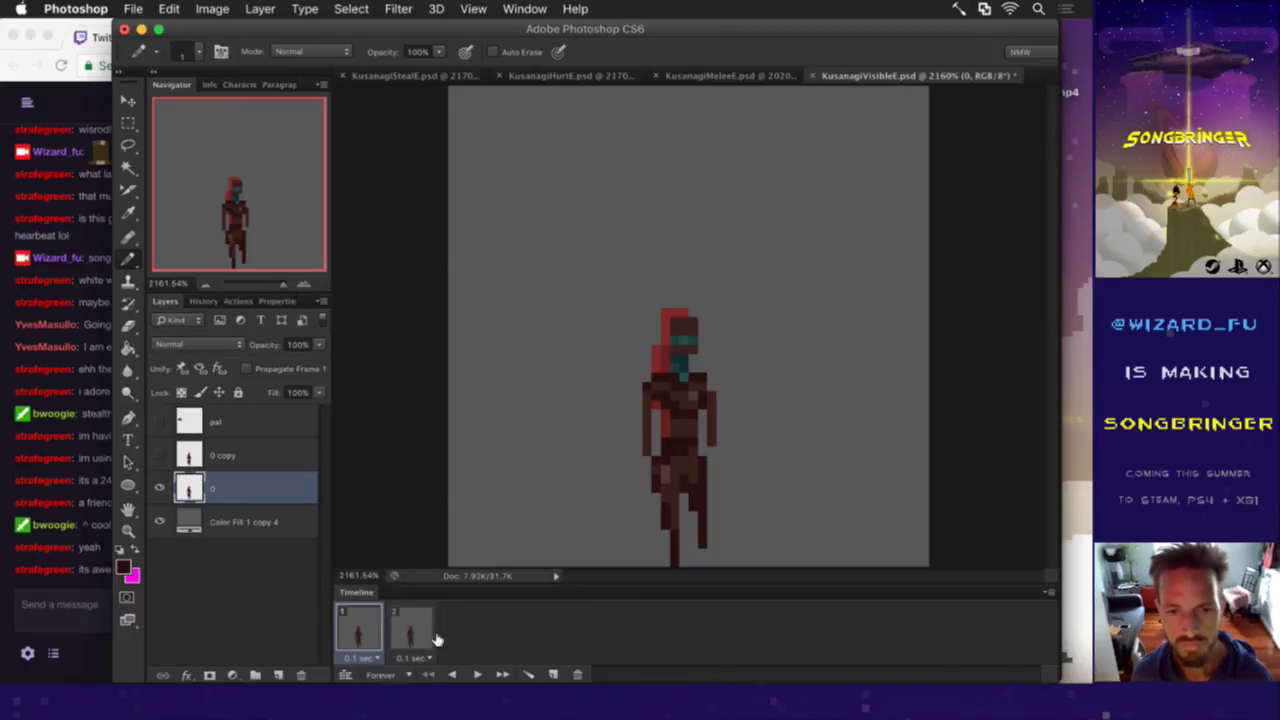
# Step: Duplicate frame 1 as a third frame at the end and hide the Color Fill 1 copy 4 background in all frames
pyautogui.click(552, 674)
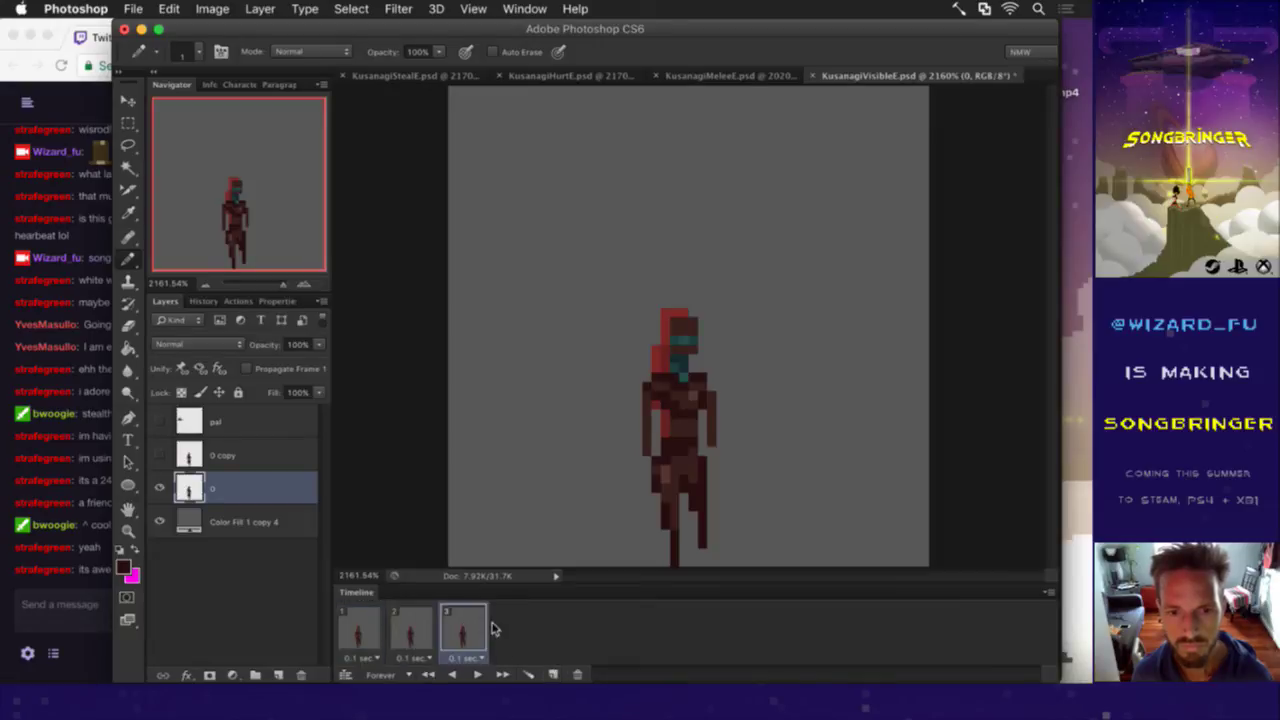
pyautogui.keyDown('shift'); pyautogui.click(371, 626); pyautogui.keyUp('shift')
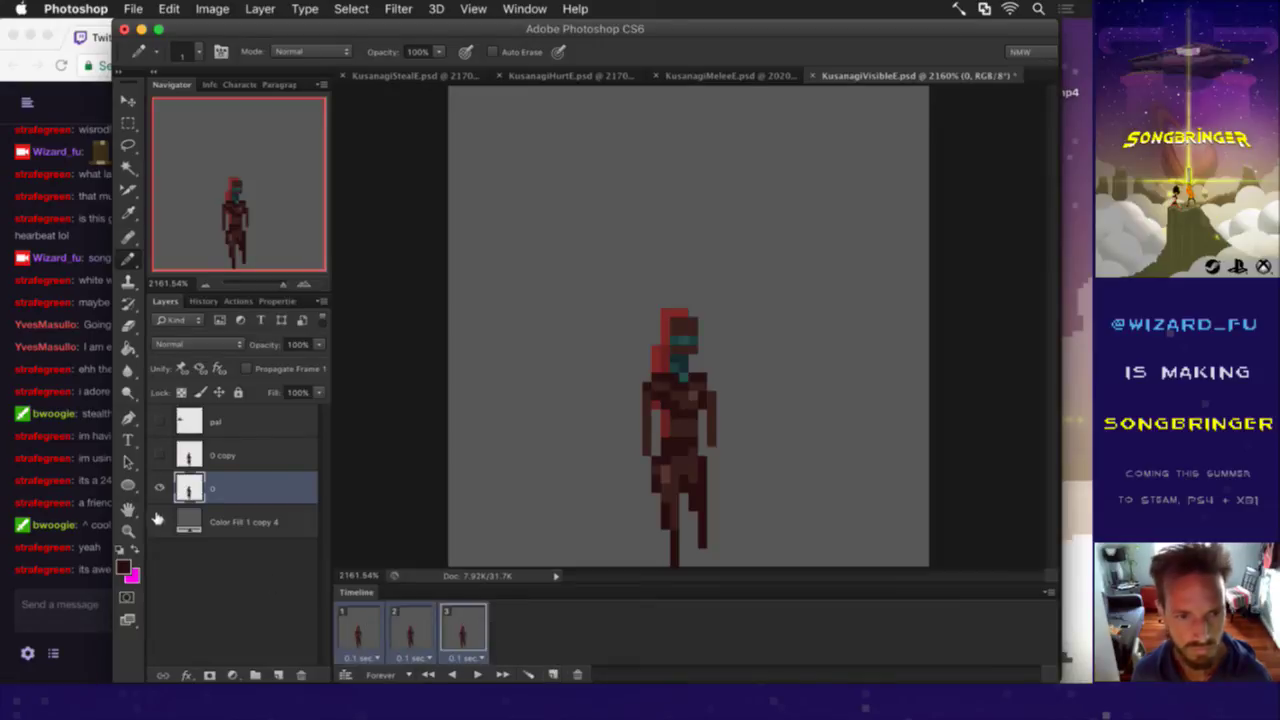
pyautogui.click(159, 521)
# Step: Render all frames as a PNG image sequence named KusanagiVisibleE.png at 52 x 52 document size and 10 fps
pyautogui.press('alt+shift+super+r')
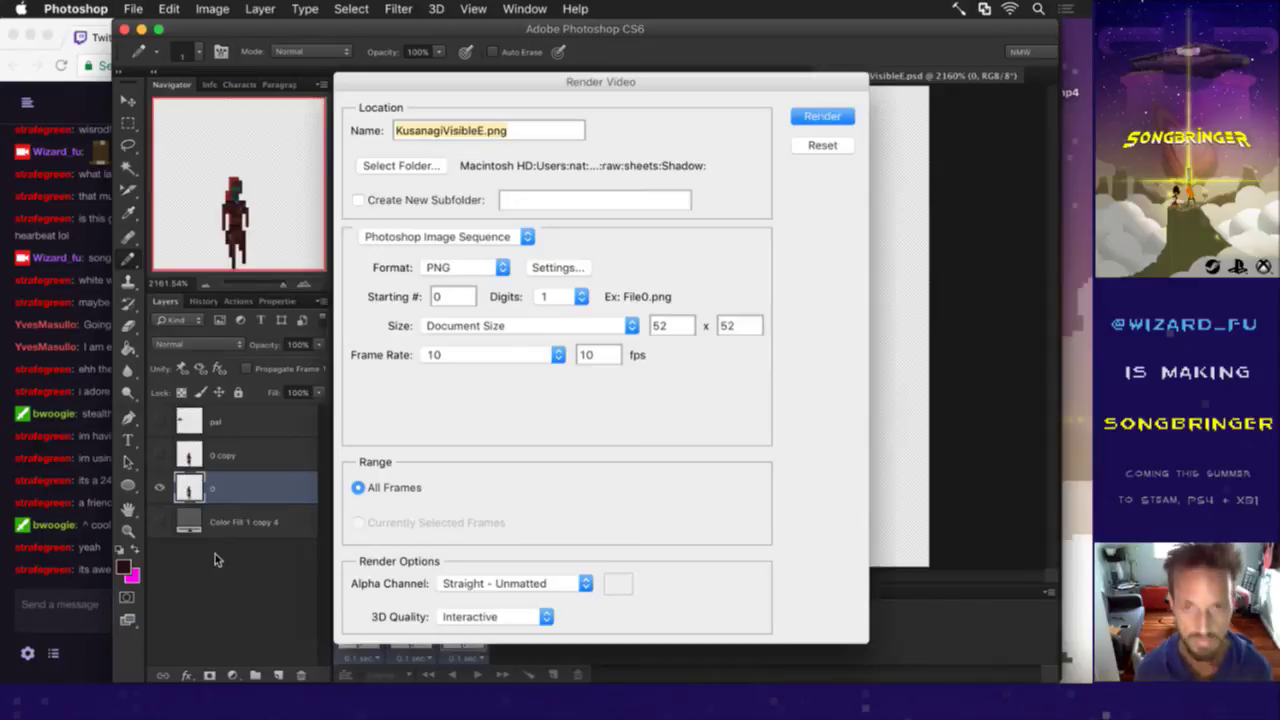
pyautogui.press('Return')
pyautogui.press('Return')
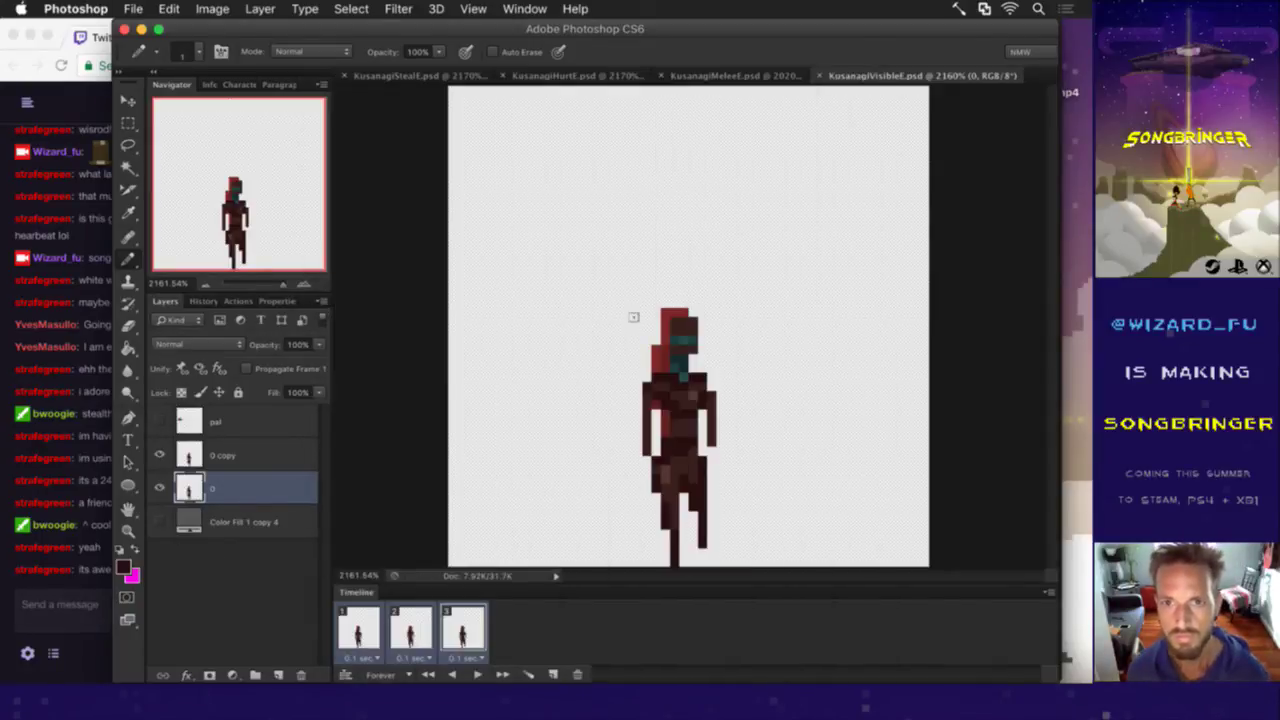
# Step: In the KusanagiMeleeE.psd document, rename the Hue/Saturation 1 layer to 0
pyautogui.click(738, 76)
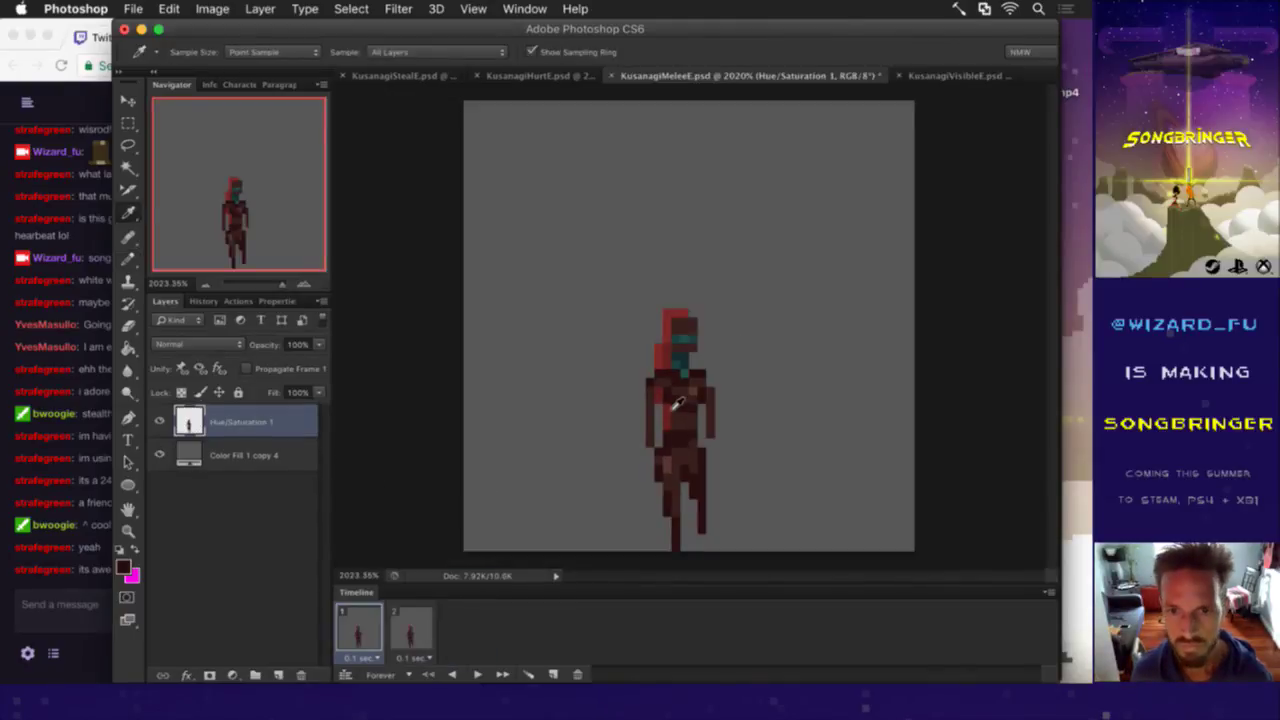
pyautogui.doubleClick(224, 422)
pyautogui.write('0')
pyautogui.press('Return')
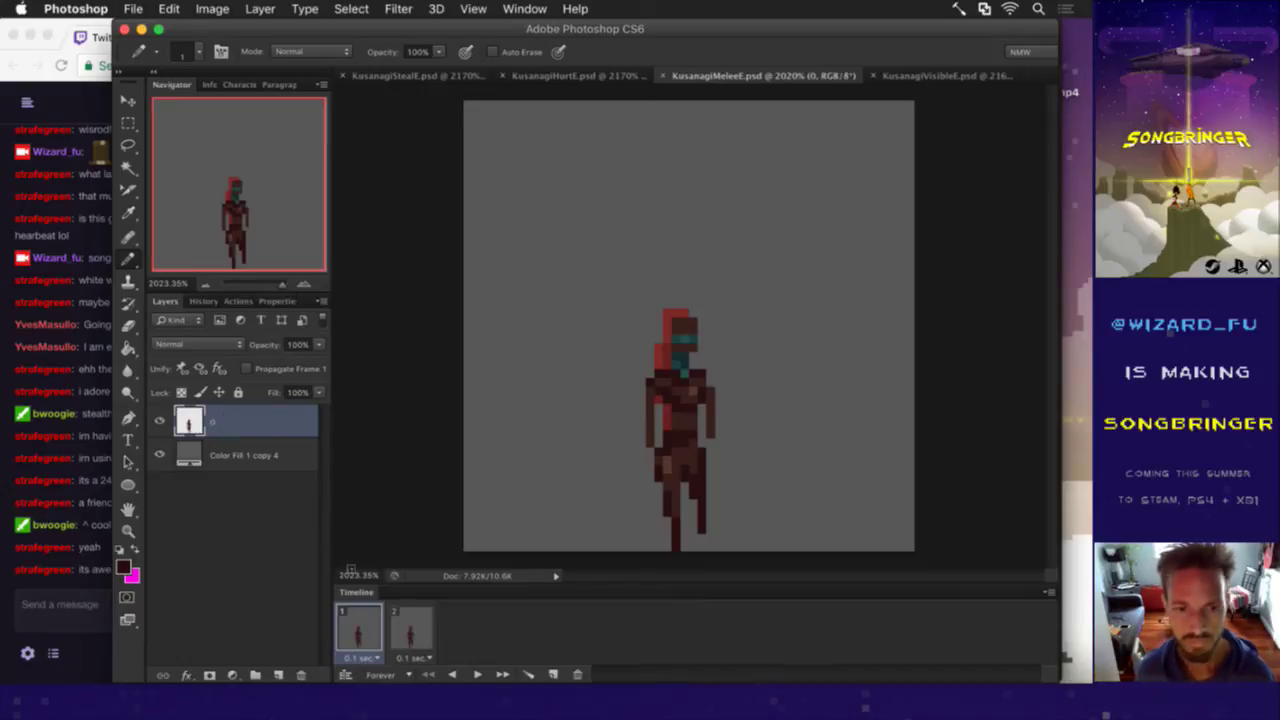
# Step: In frame 2, duplicate layer 0 and hide the original so only the copy shows
pyautogui.click(420, 615)
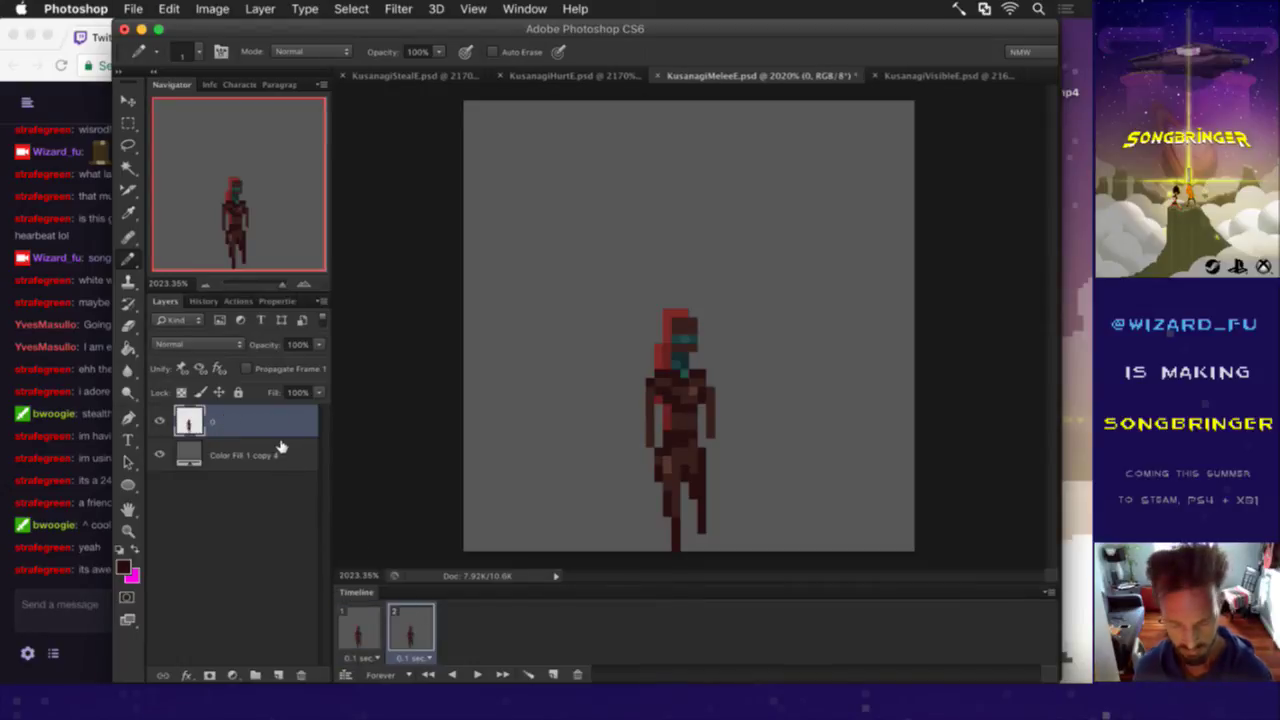
pyautogui.press('super+j')
pyautogui.click(159, 455)
pyautogui.press('m')
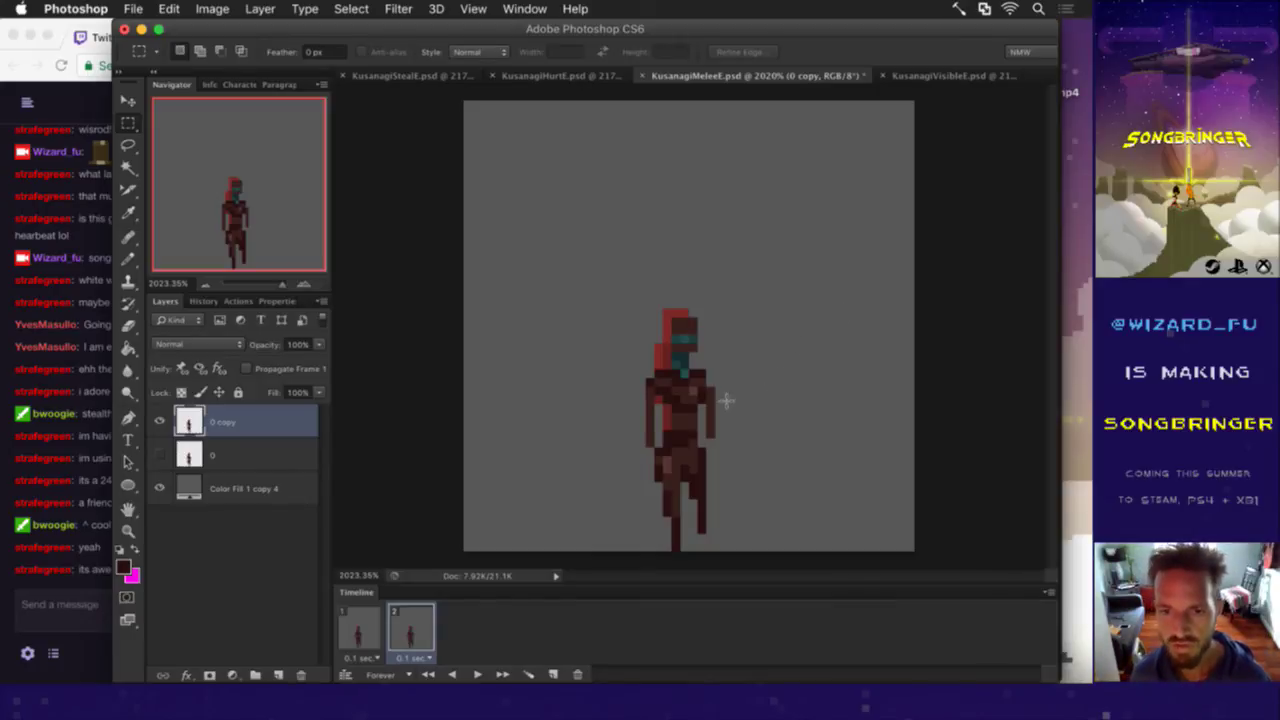
pyautogui.moveTo(698, 361); pyautogui.dragTo(731, 437)
pyautogui.press('v')
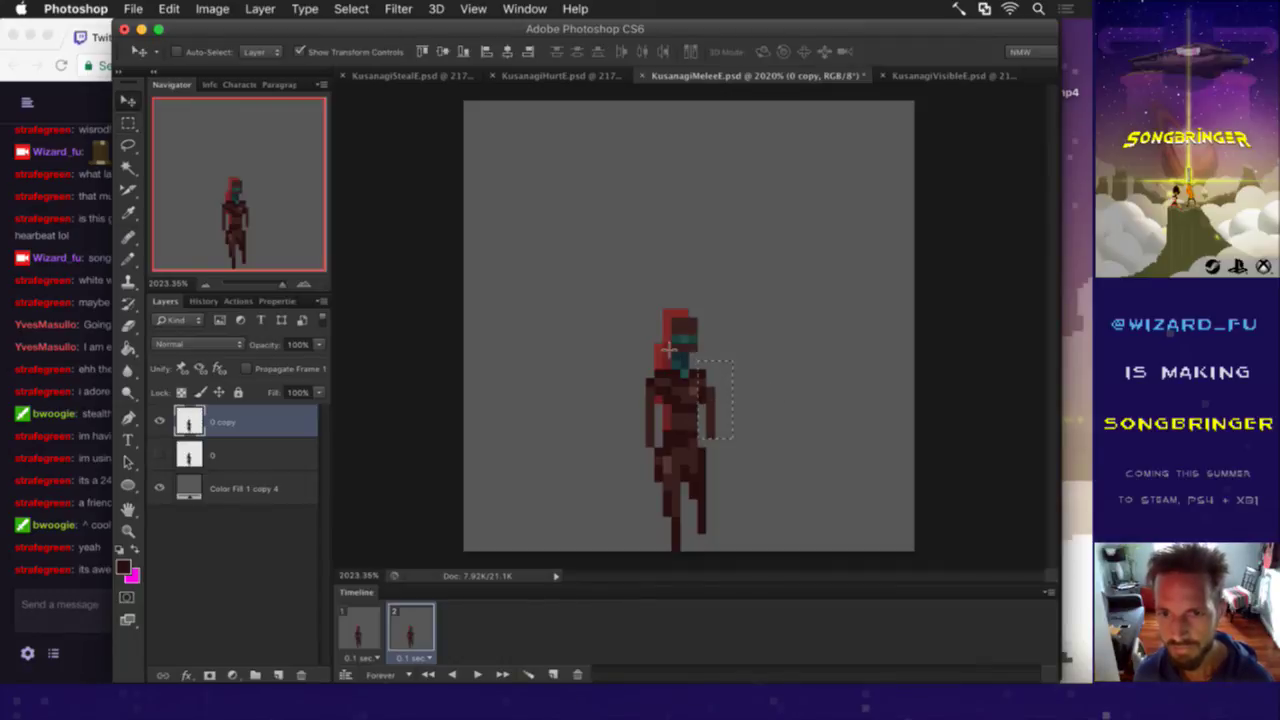
pyautogui.press('m')
pyautogui.click(628, 323)
# Step: Move the whole character on the 0 copy layer up five pixels and right three pixels
pyautogui.press('v')
pyautogui.press('Up')
pyautogui.press('Up')
pyautogui.press('Up')
pyautogui.press('Up')
pyautogui.press('Up')
pyautogui.press('Right')
pyautogui.press('Right')
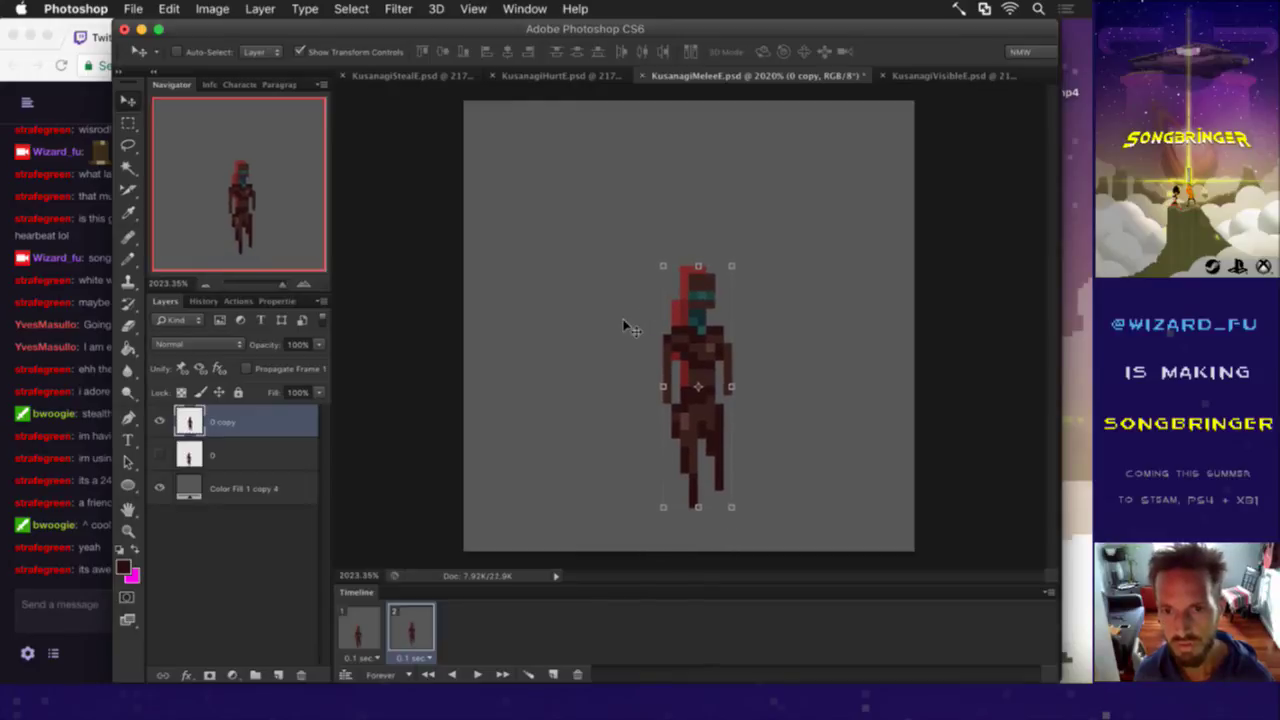
pyautogui.press('Right')
pyautogui.press('m')
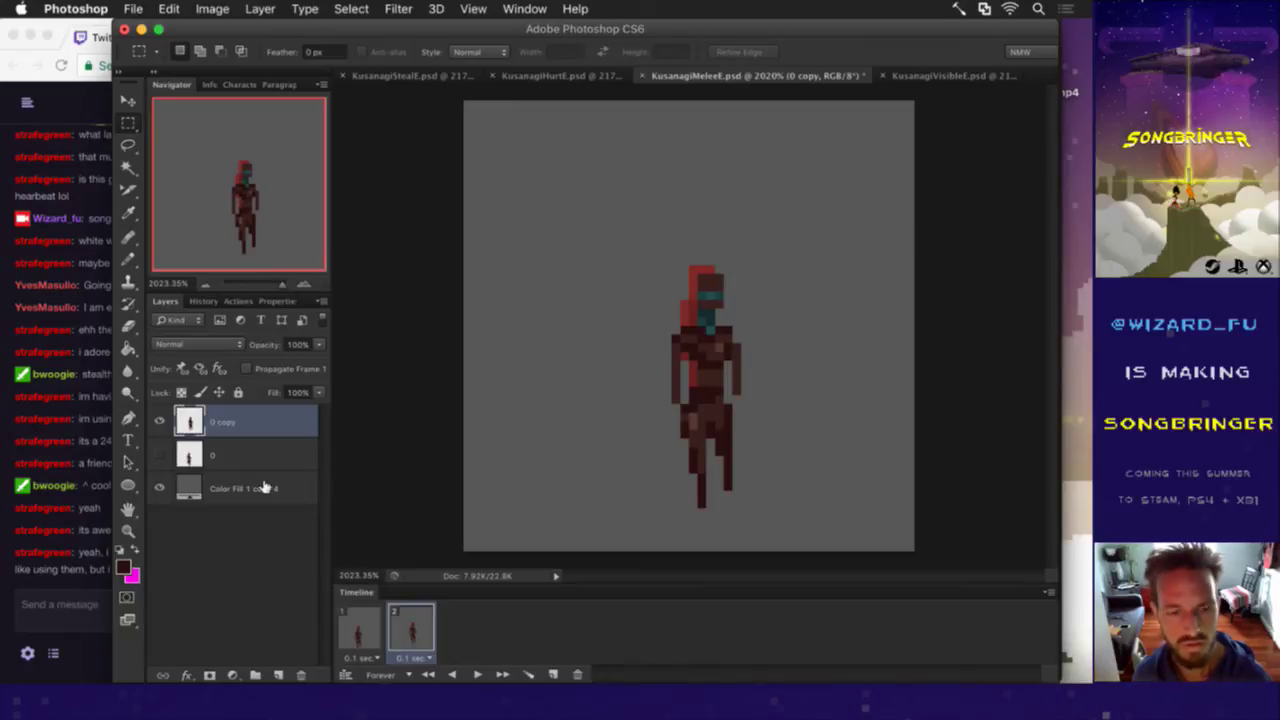
# Step: Add a new layer above 0 copy and set the foreground colour to white for the Pencil tool
pyautogui.click(280, 676)
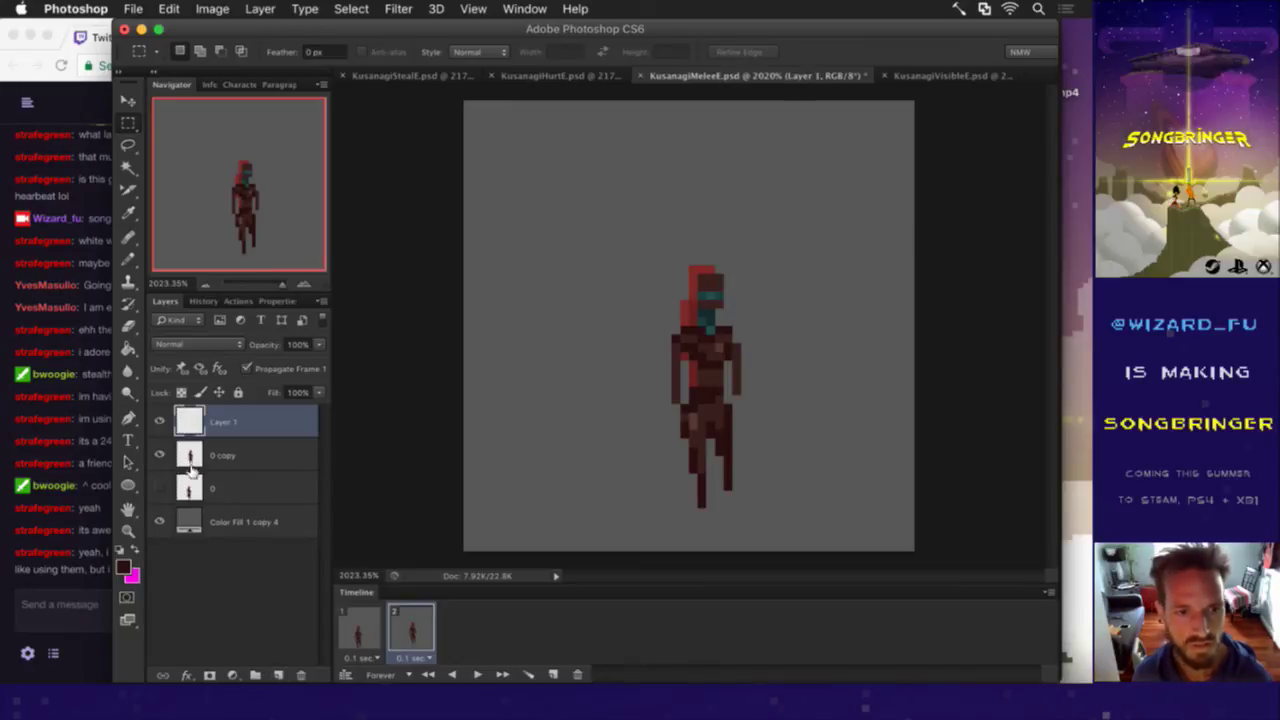
pyautogui.click(124, 568)
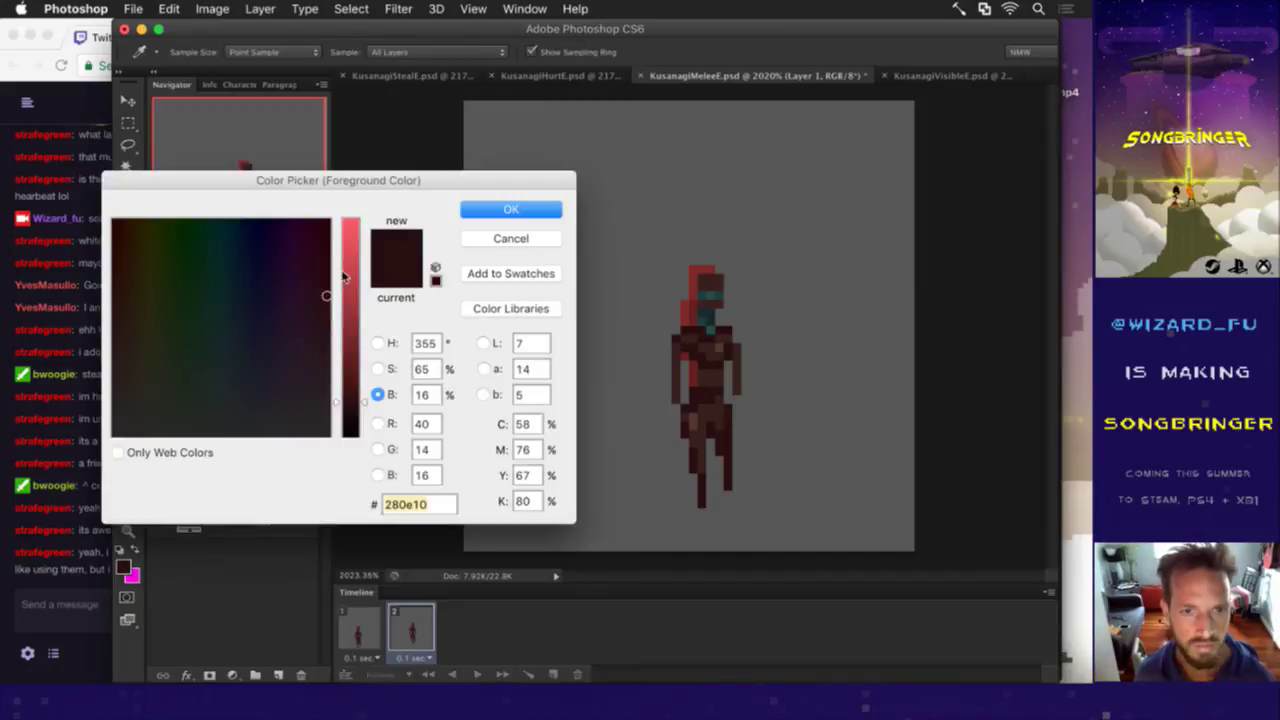
pyautogui.moveTo(352, 285); pyautogui.dragTo(388, 180)
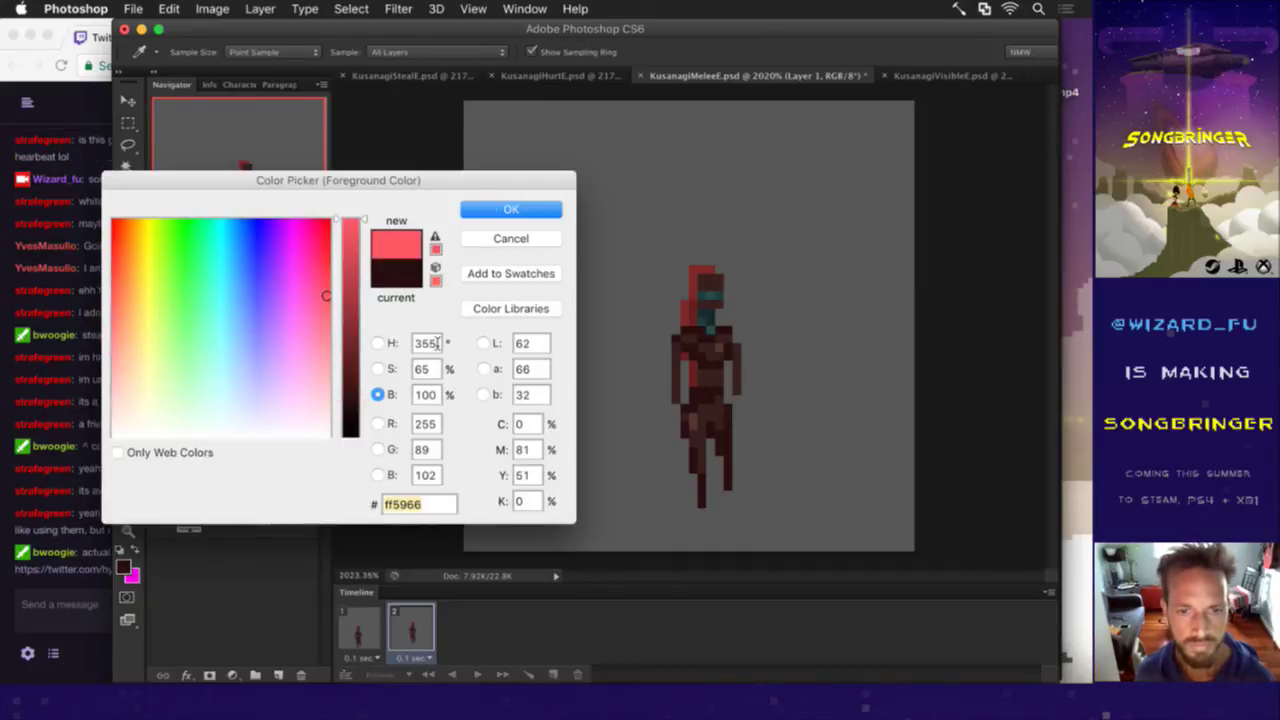
pyautogui.click(378, 369)
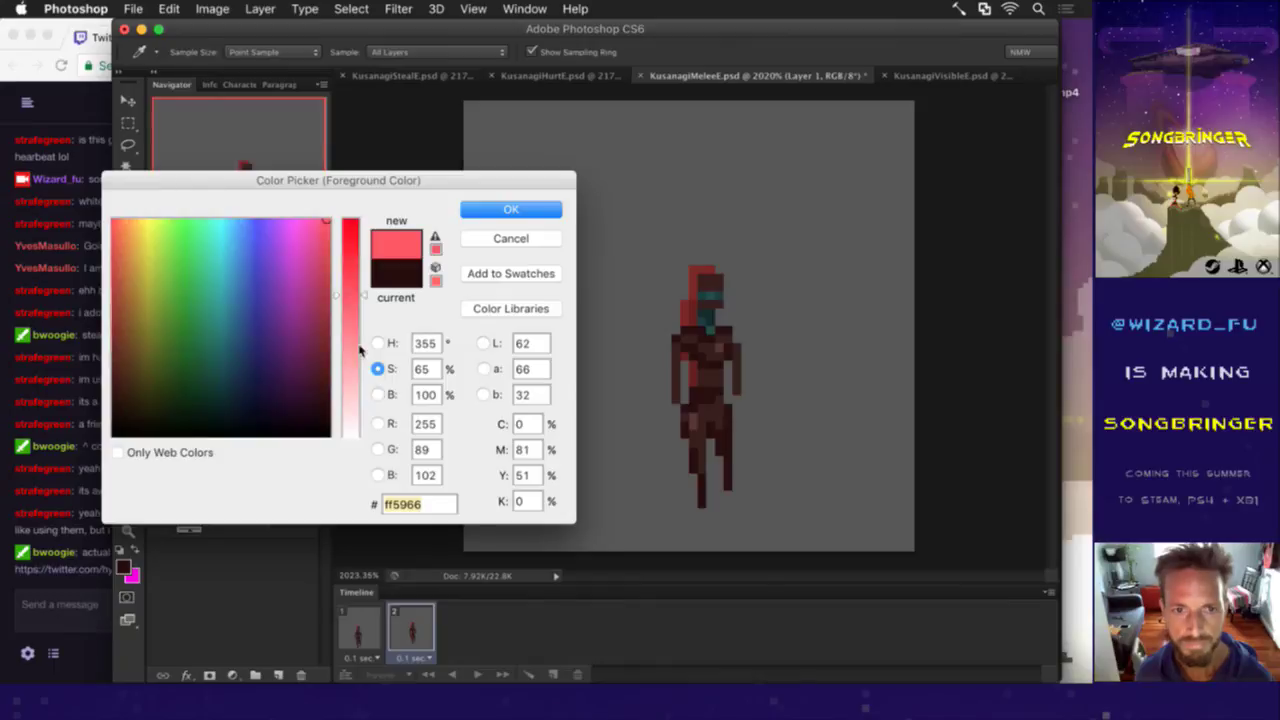
pyautogui.moveTo(356, 369); pyautogui.dragTo(366, 500)
pyautogui.click(510, 210)
pyautogui.press('b')
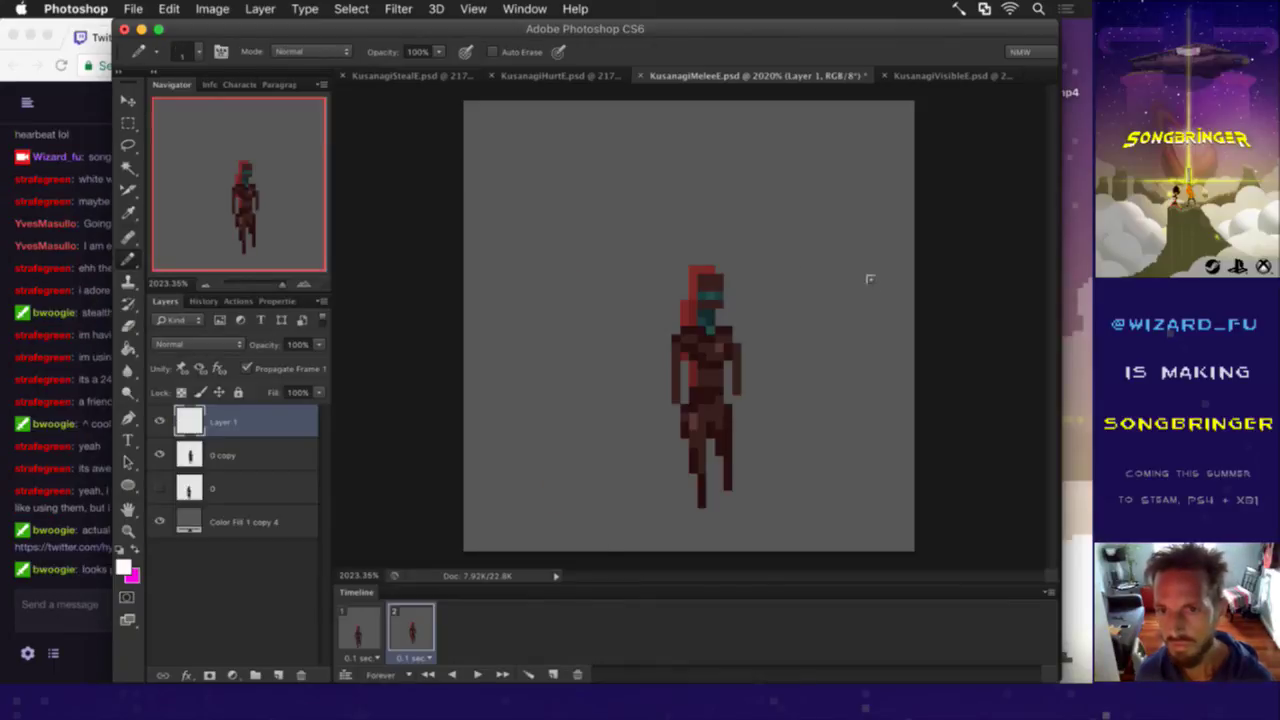
# Step: Pencil a white sword slash on Layer 1, curving from the canvas's right edge down to beside the character's shoulder
pyautogui.moveTo(838, 236)
pyautogui.mouseDown()
pyautogui.moveTo(906, 260)
pyautogui.moveTo(836, 327)
pyautogui.moveTo(772, 340)
pyautogui.mouseUp()
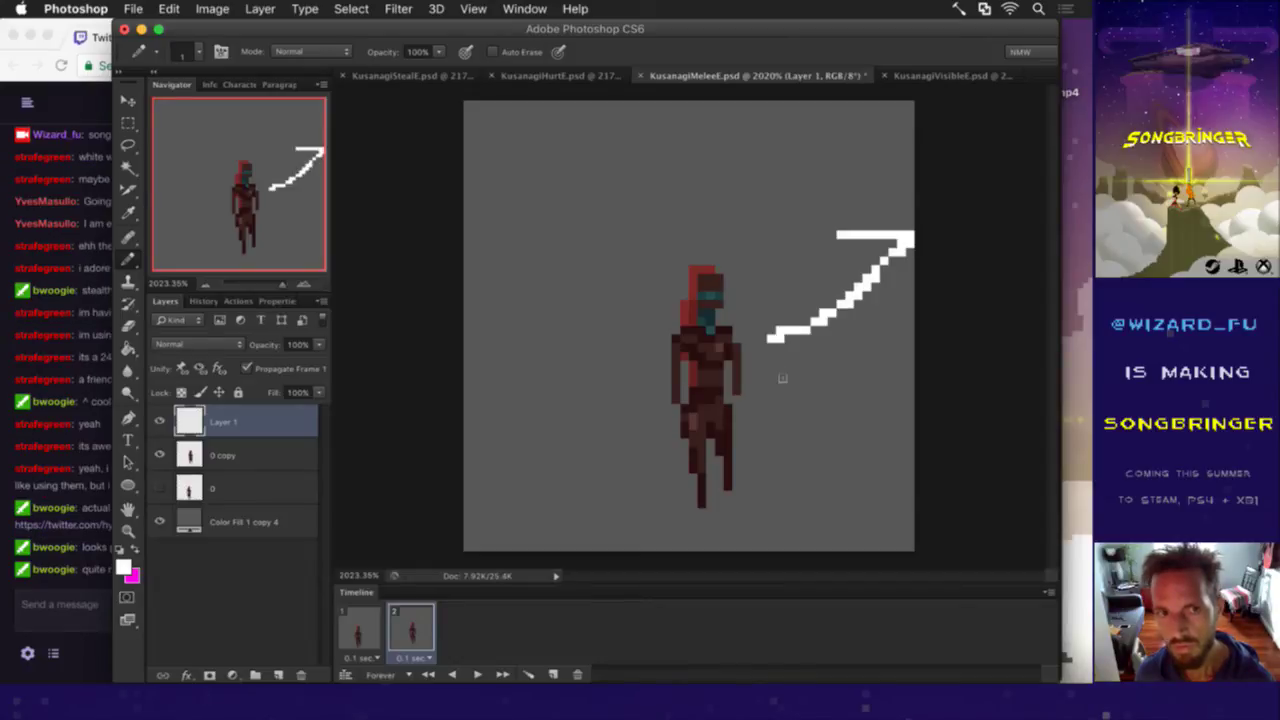
# Step: Switch to Chrome and open the palette link from the Twitch chat in its own window, widened to show the post
pyautogui.click(79, 587)
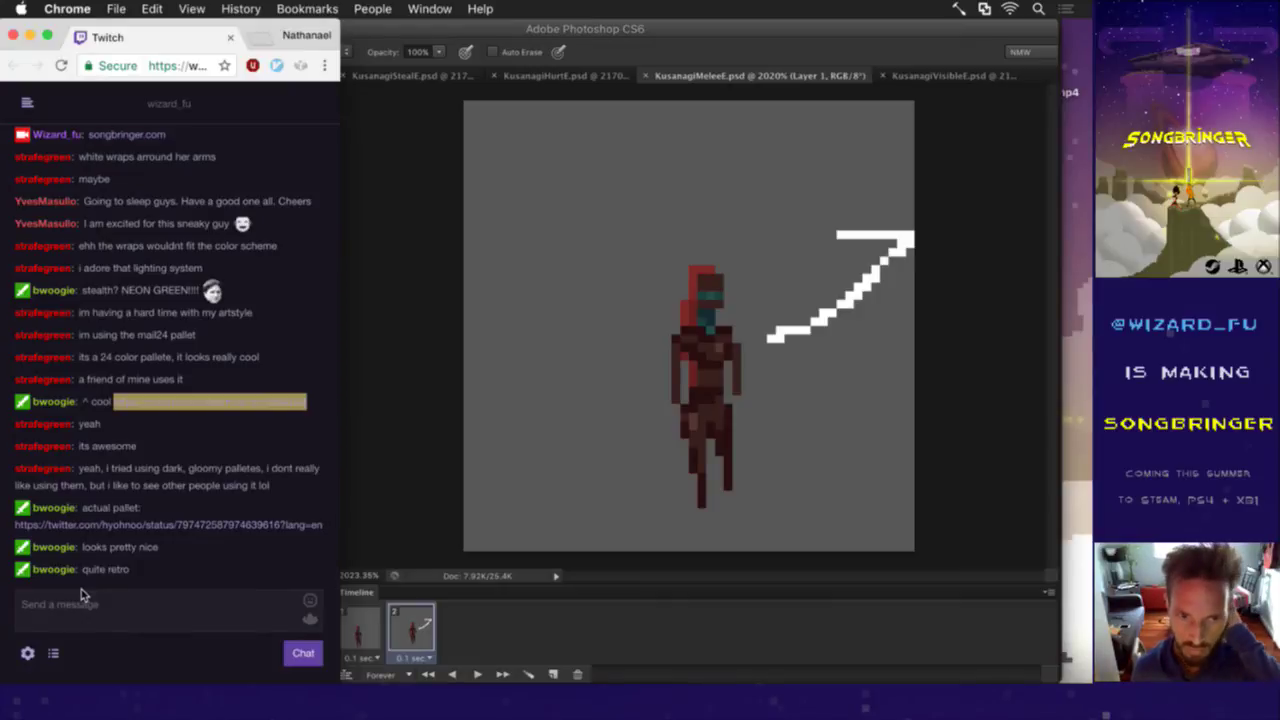
pyautogui.rightClick(112, 532)
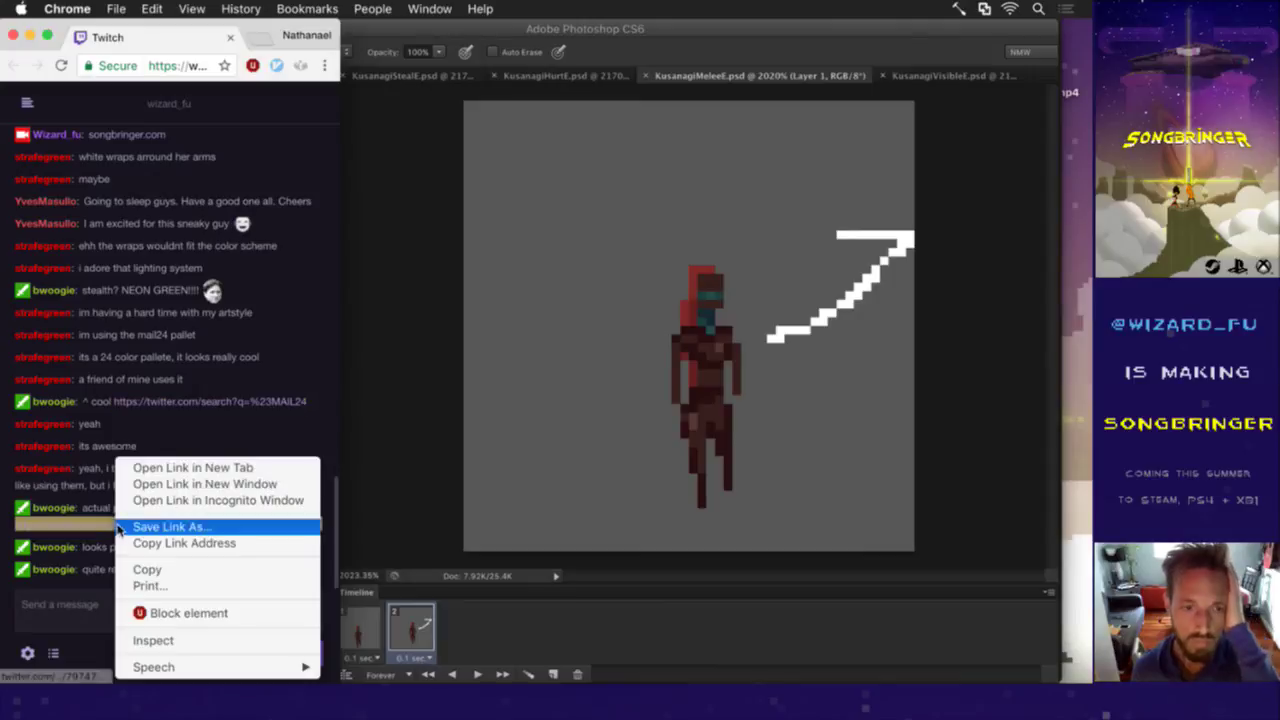
pyautogui.click(157, 468)
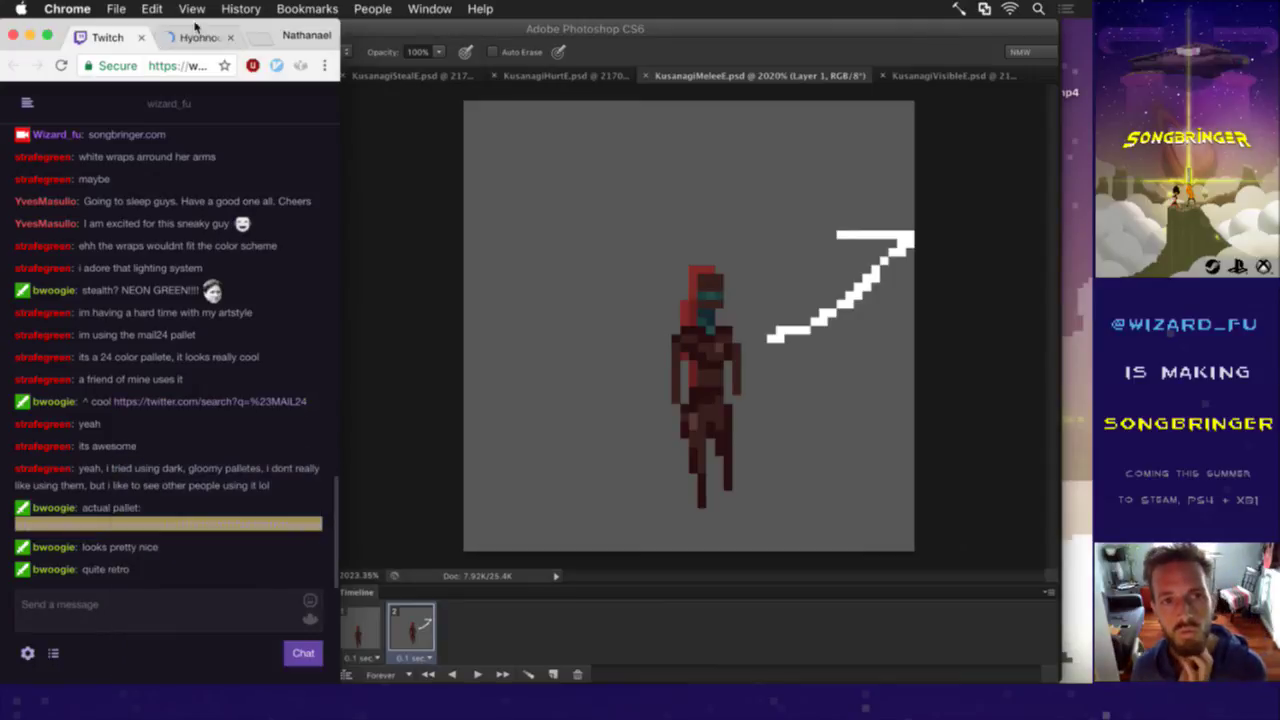
pyautogui.click(187, 38)
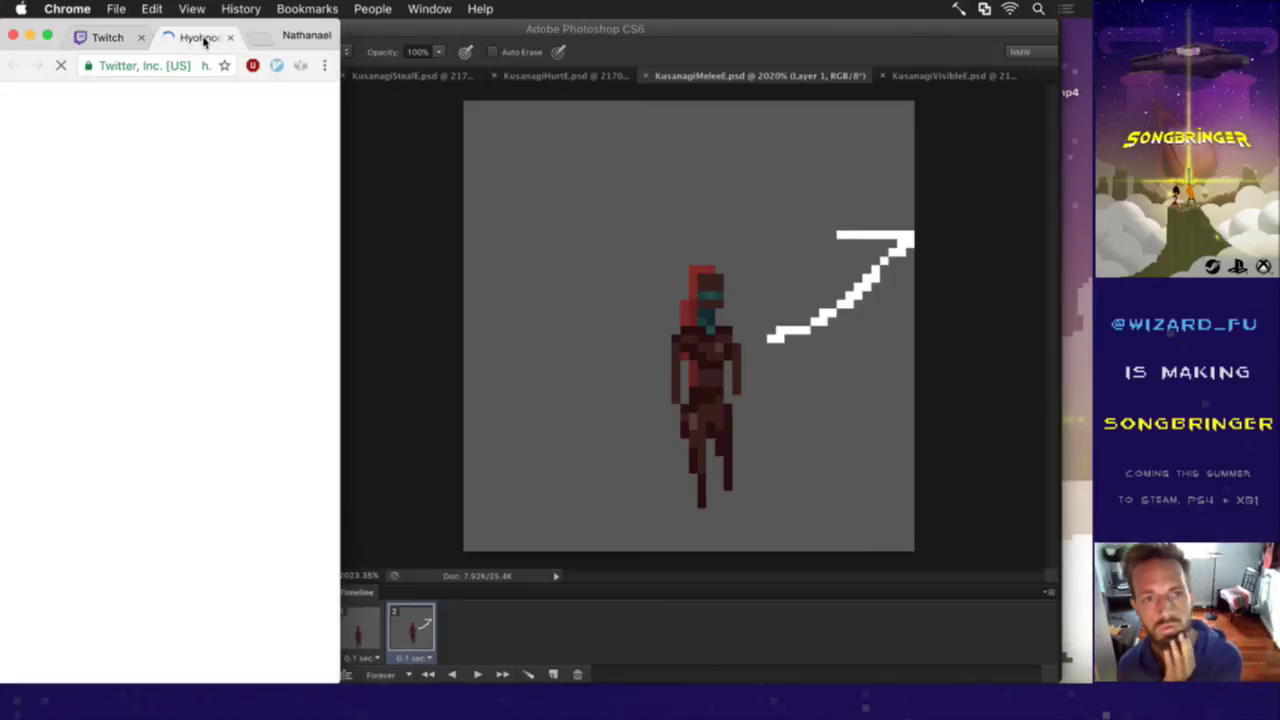
pyautogui.moveTo(198, 39); pyautogui.dragTo(475, 141)
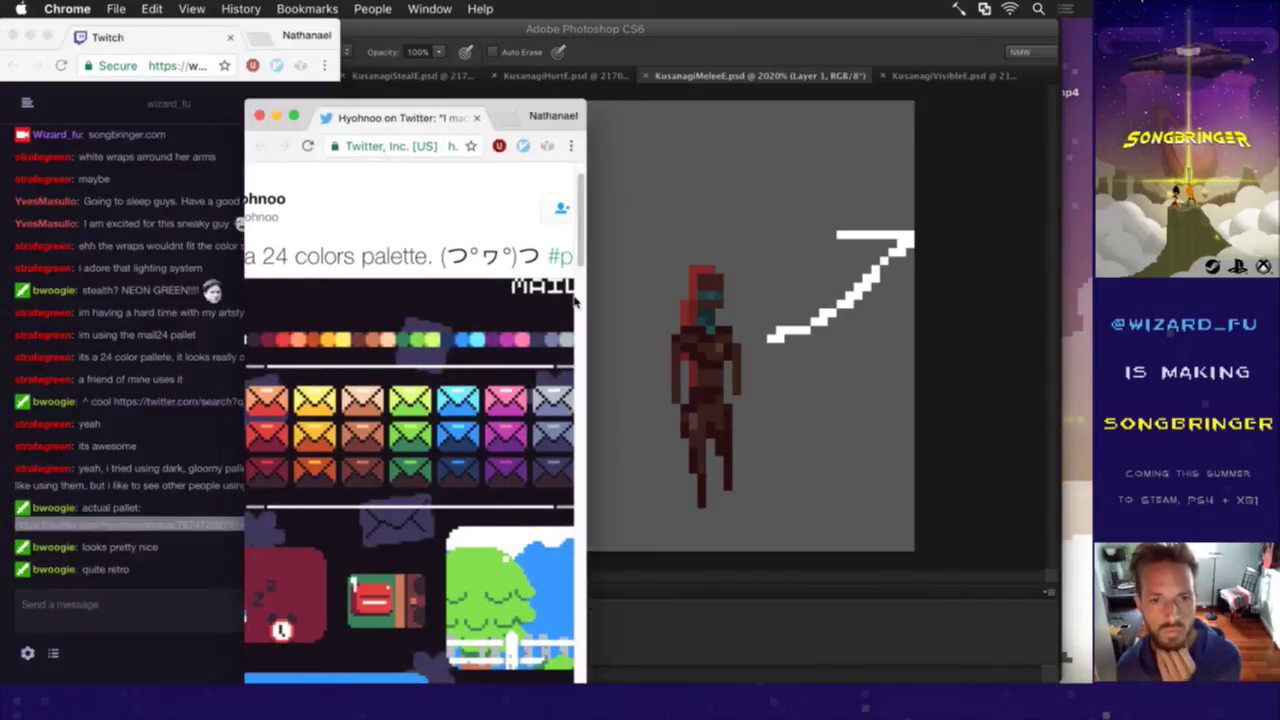
pyautogui.moveTo(585, 234); pyautogui.dragTo(921, 266)
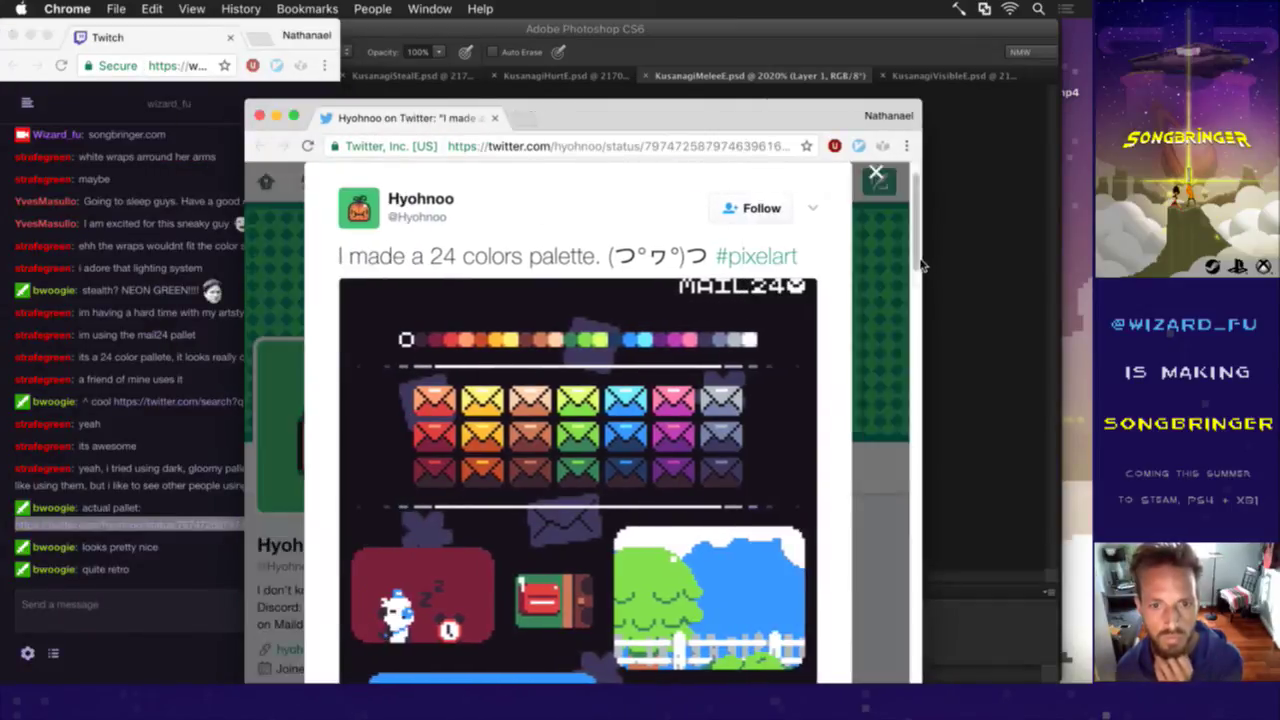
# Step: Examine the 24-colour MAIL24 palette post, close its window and return to Photoshop
pyautogui.scroll(-3, 782, 347)
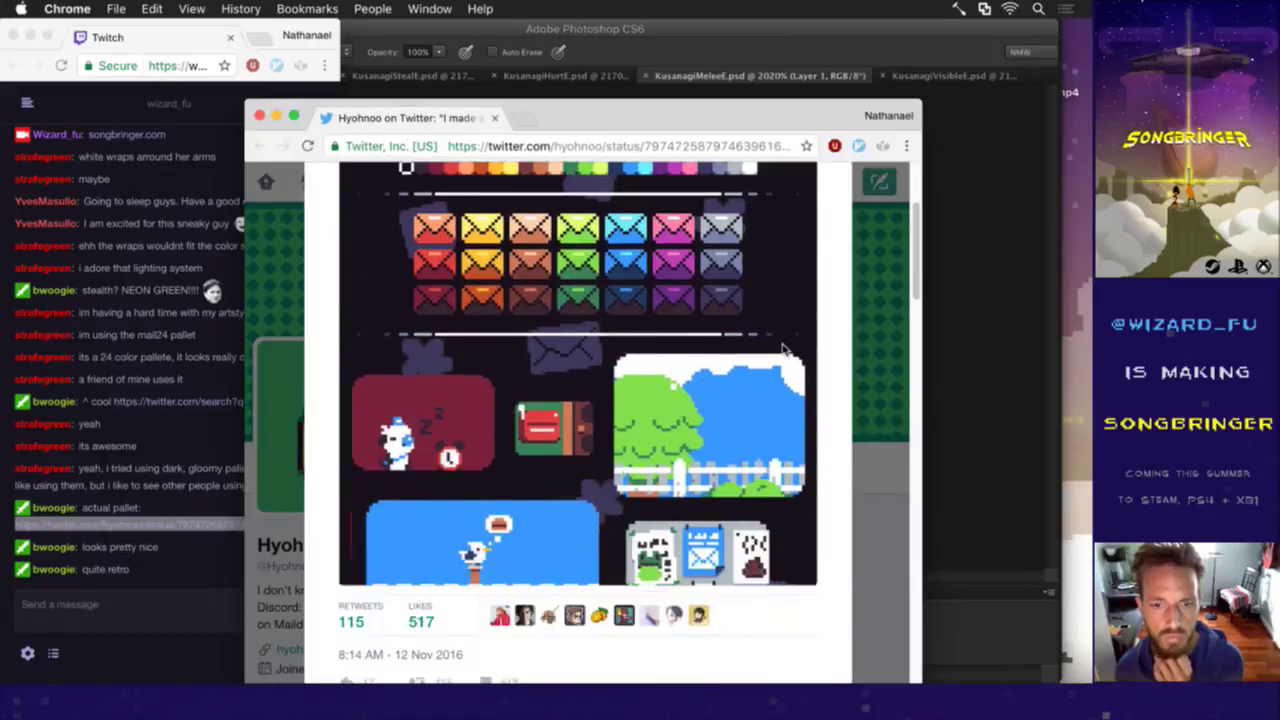
pyautogui.scroll(2, 784, 350)
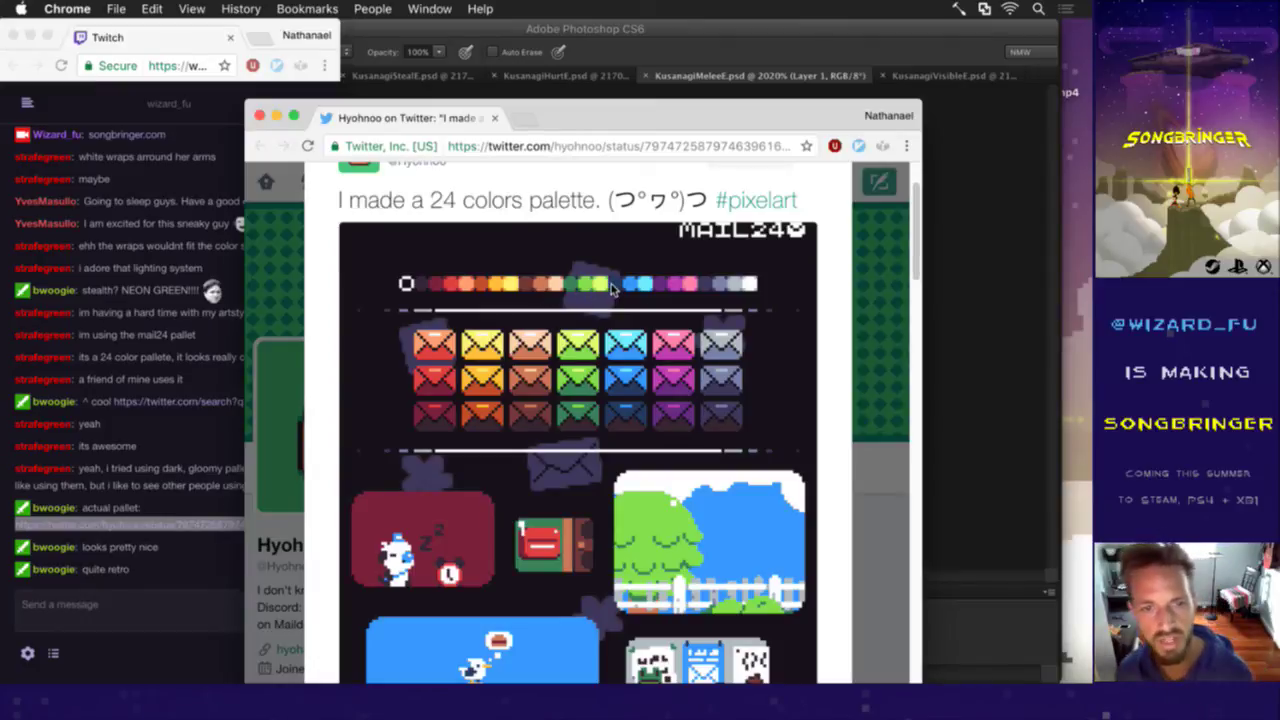
pyautogui.press('super+w')
pyautogui.rightClick(670, 326)
pyautogui.click(672, 290)
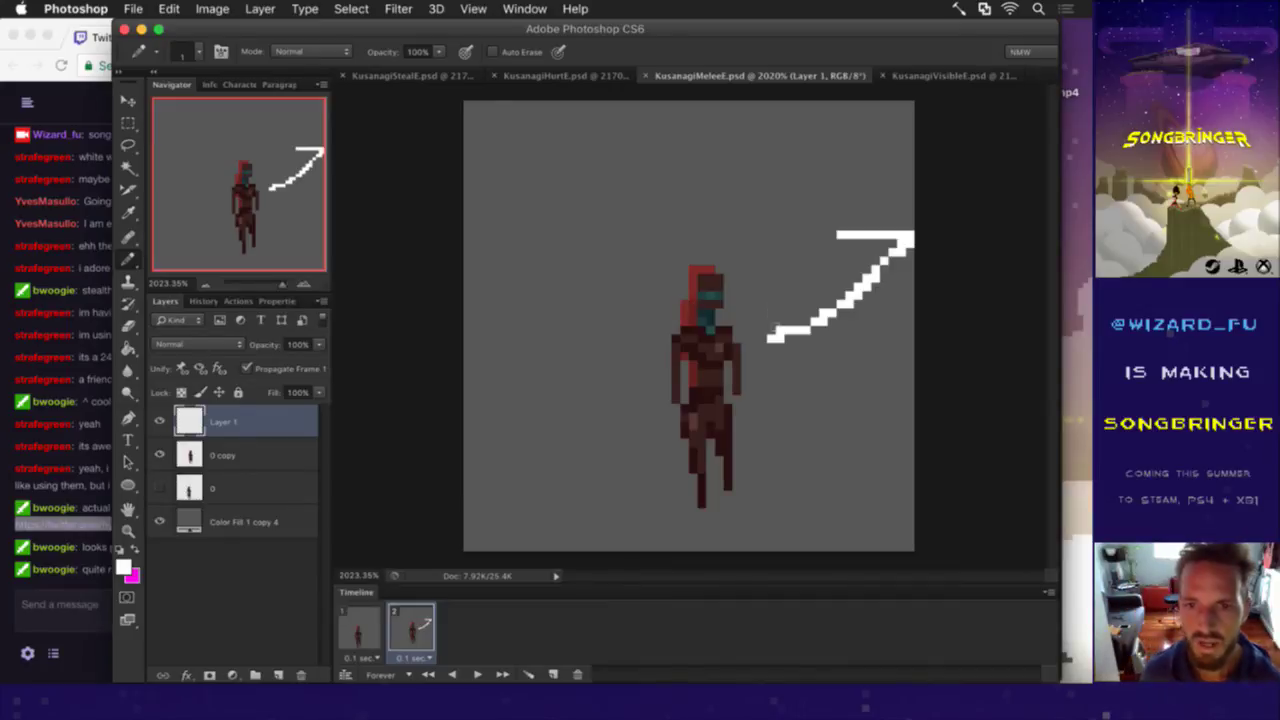
# Step: Sample the dark brown of the rear arm, select that arm with a rectangular marquee and try to move it on Layer 1
pyautogui.press('i')
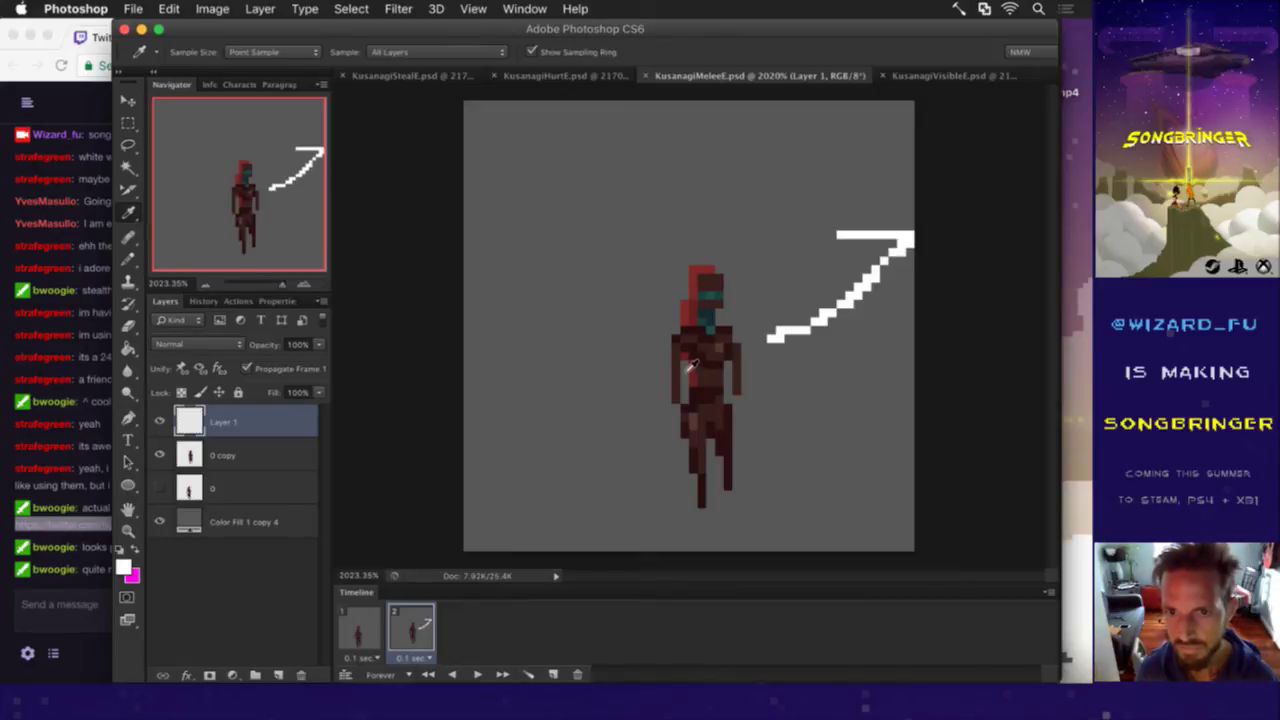
pyautogui.click(684, 362)
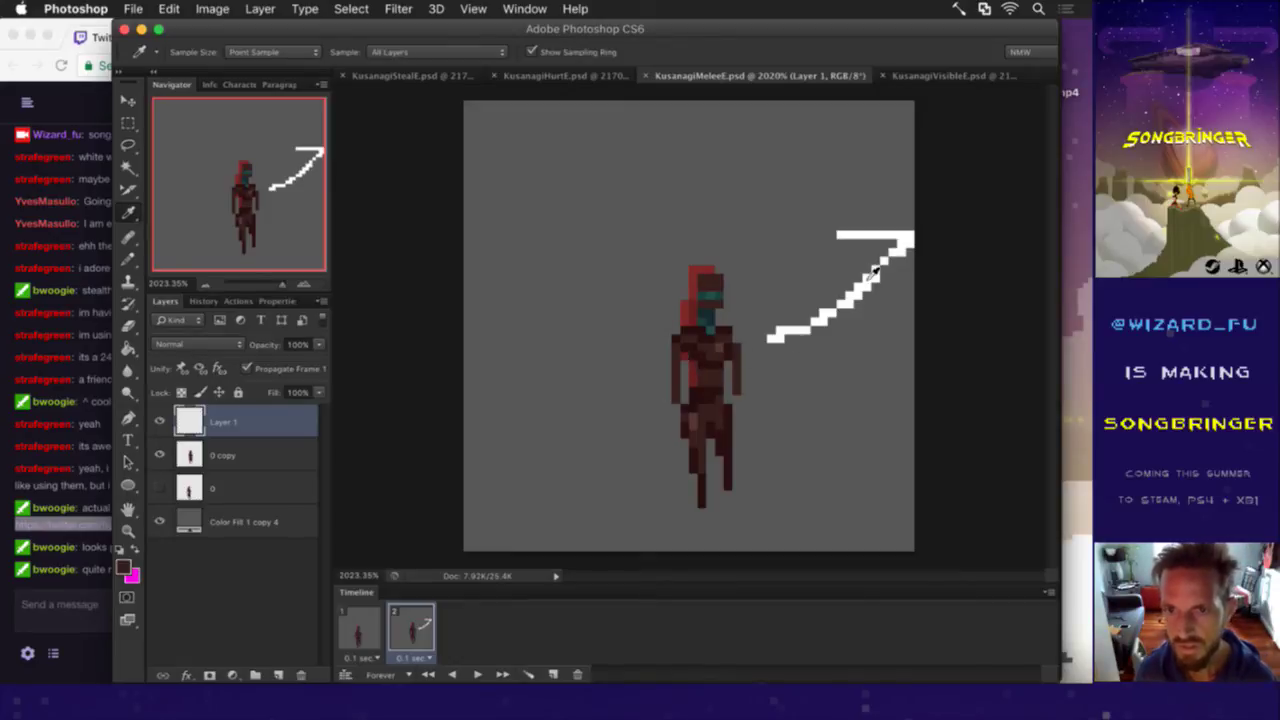
pyautogui.press('l')
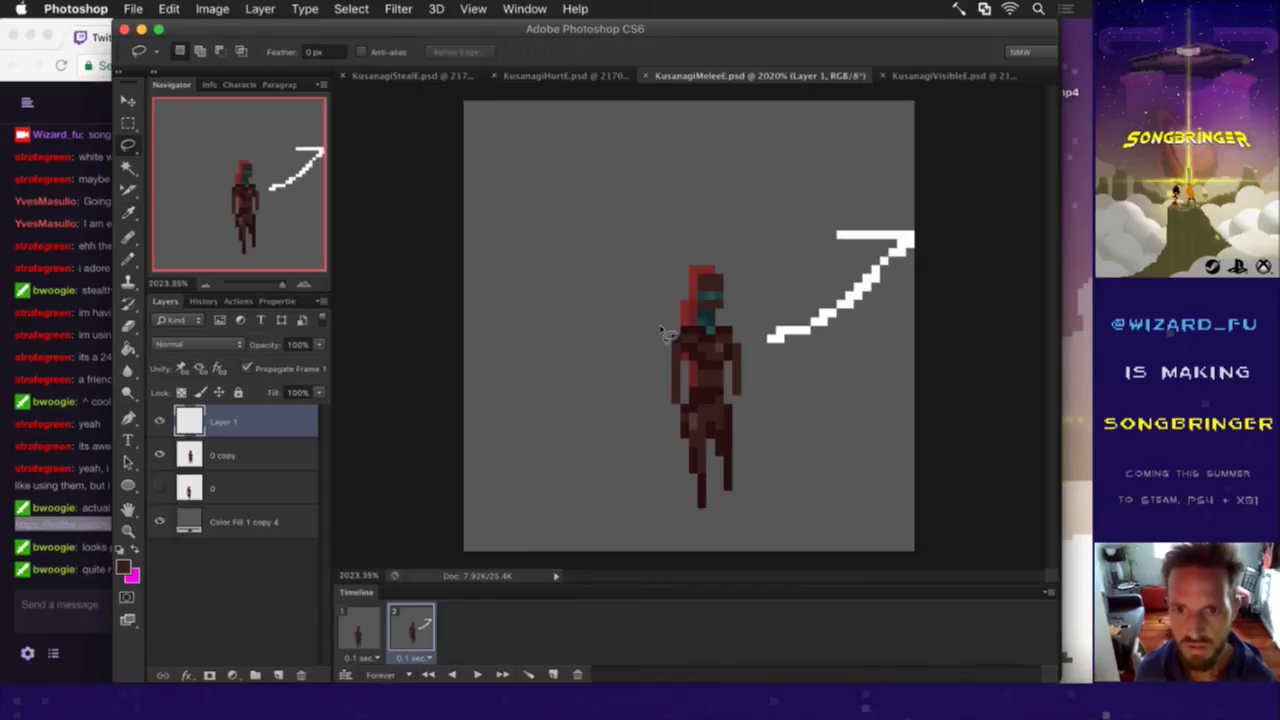
pyautogui.press('m')
pyautogui.moveTo(654, 326); pyautogui.dragTo(680, 403)
pyautogui.press('v')
pyautogui.click(676, 340)
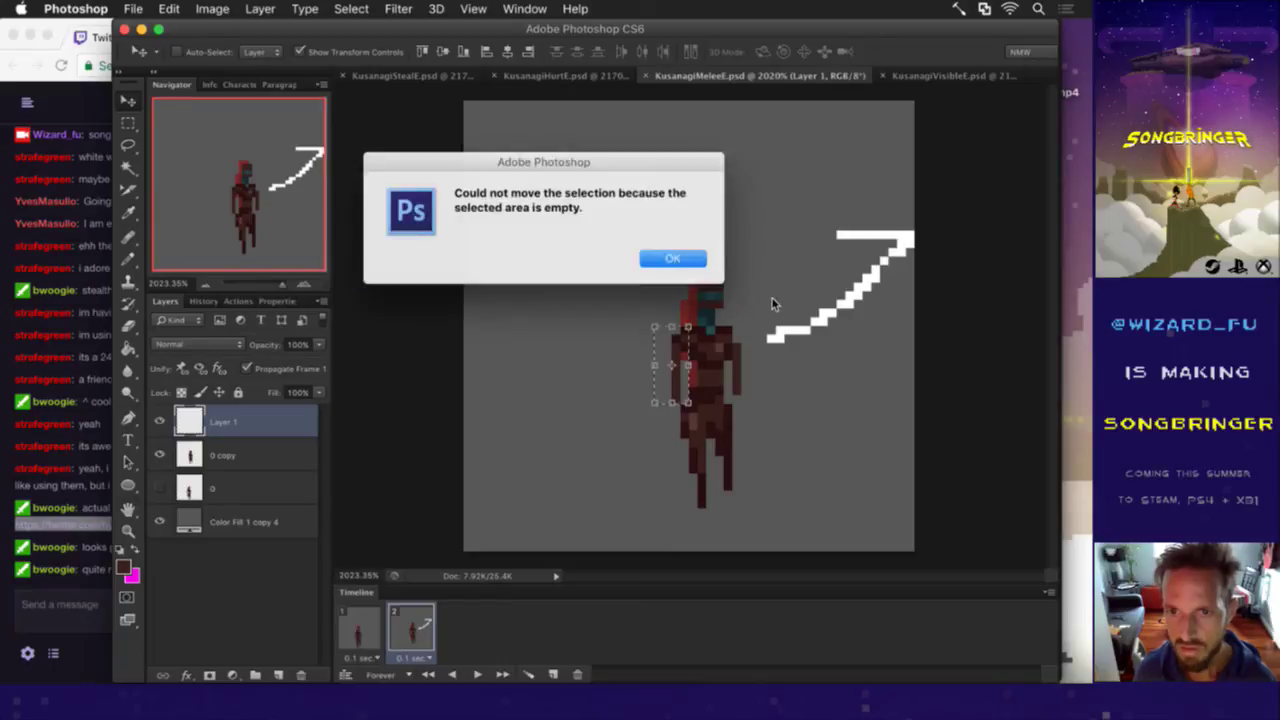
pyautogui.click(671, 257)
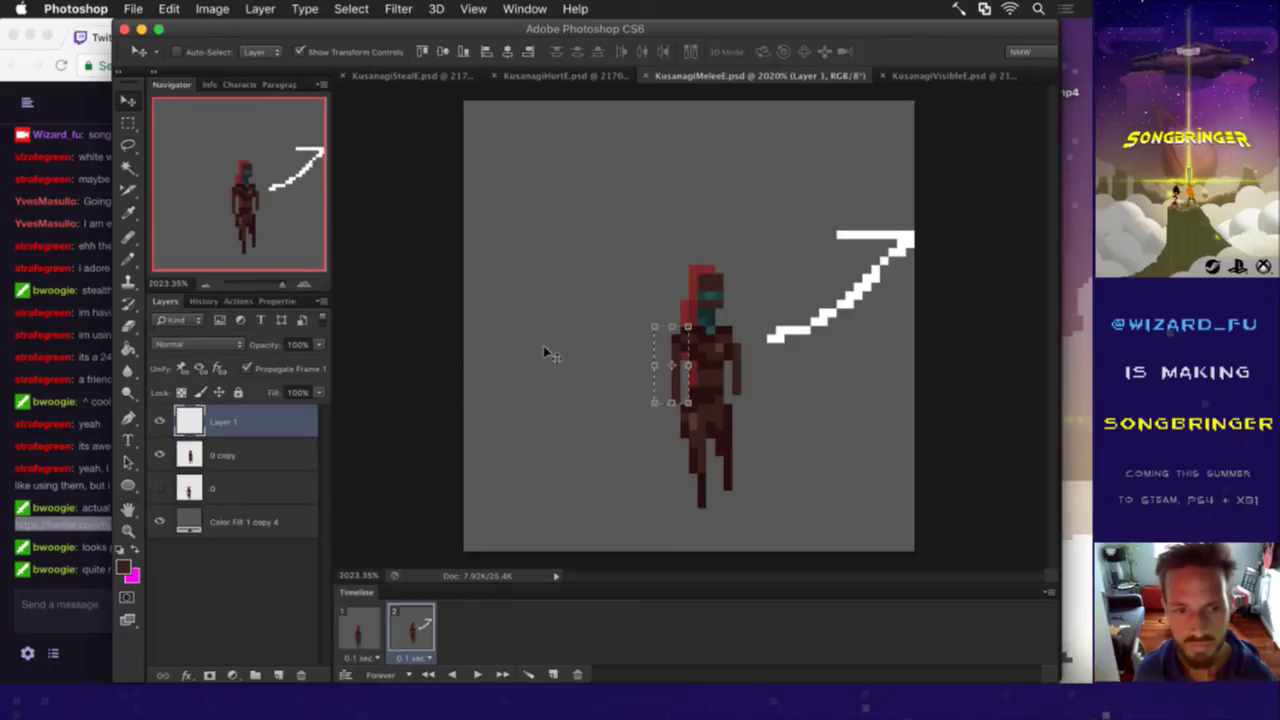
# Step: On the 0 copy layer, move the selected arm beside the white slash, rotate it to follow the curve and deselect it
pyautogui.click(250, 455)
pyautogui.press('m')
pyautogui.press('v')
pyautogui.moveTo(676, 345); pyautogui.dragTo(790, 280)
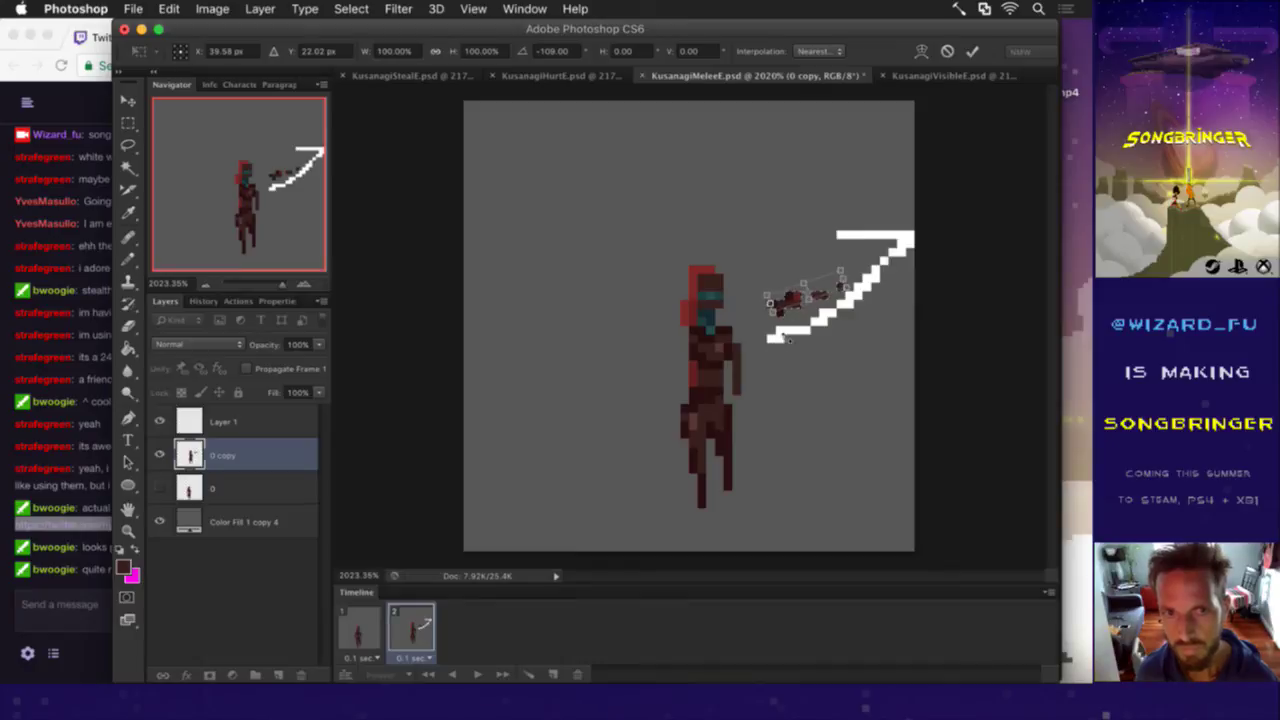
pyautogui.moveTo(758, 298); pyautogui.dragTo(765, 262)
pyautogui.click(972, 51)
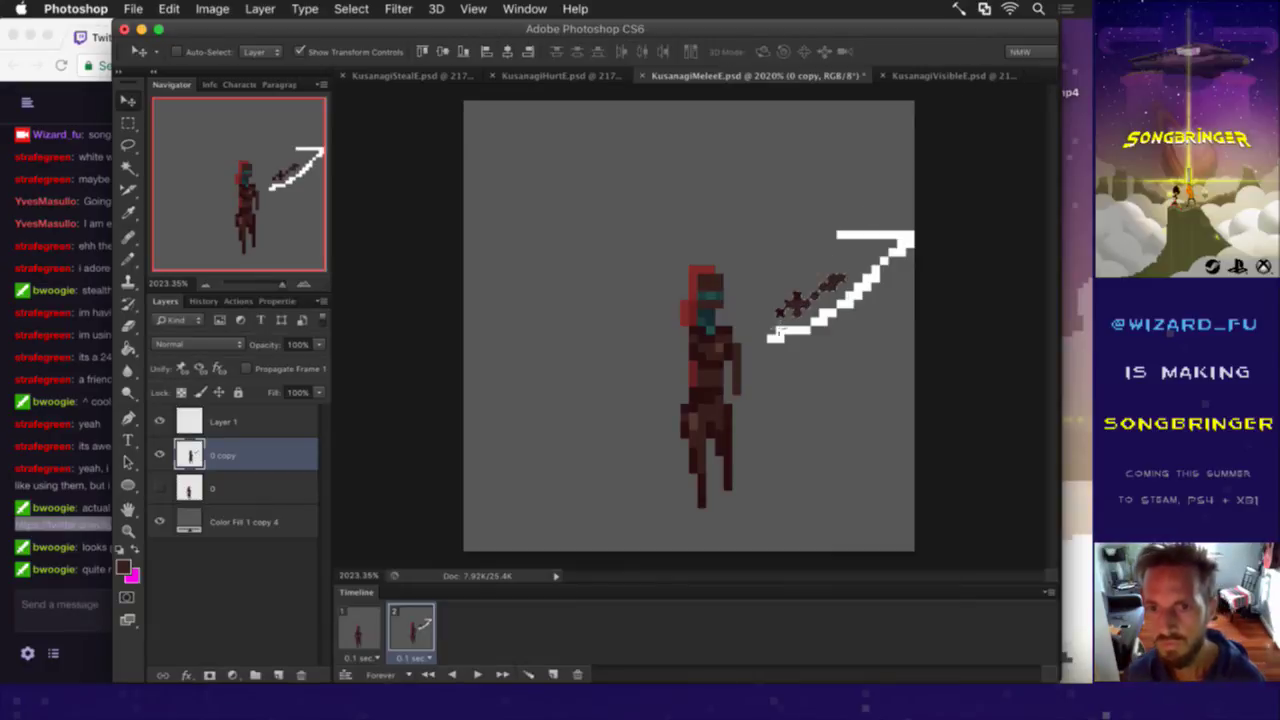
pyautogui.press('m')
pyautogui.press('super+d')
# Step: Pencil a dark red shoulder reaching out to the raised arm and erase the old standing torso
pyautogui.press('i')
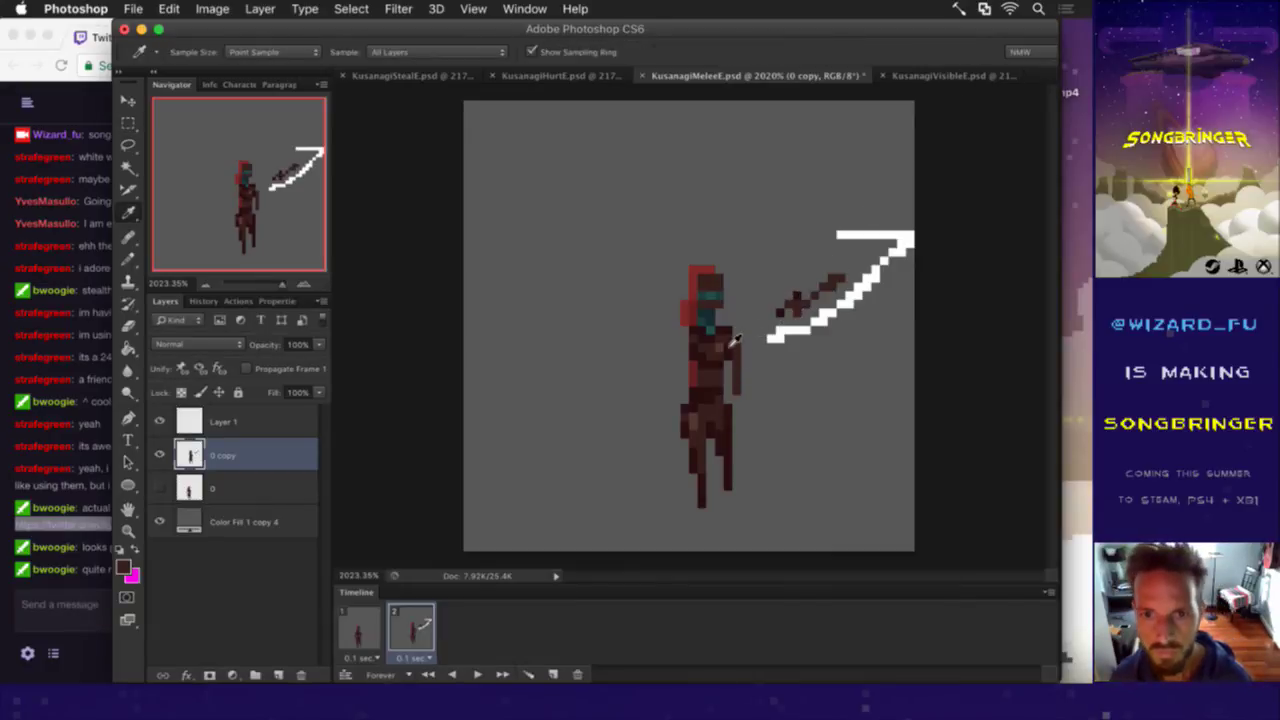
pyautogui.press('m')
pyautogui.press('b')
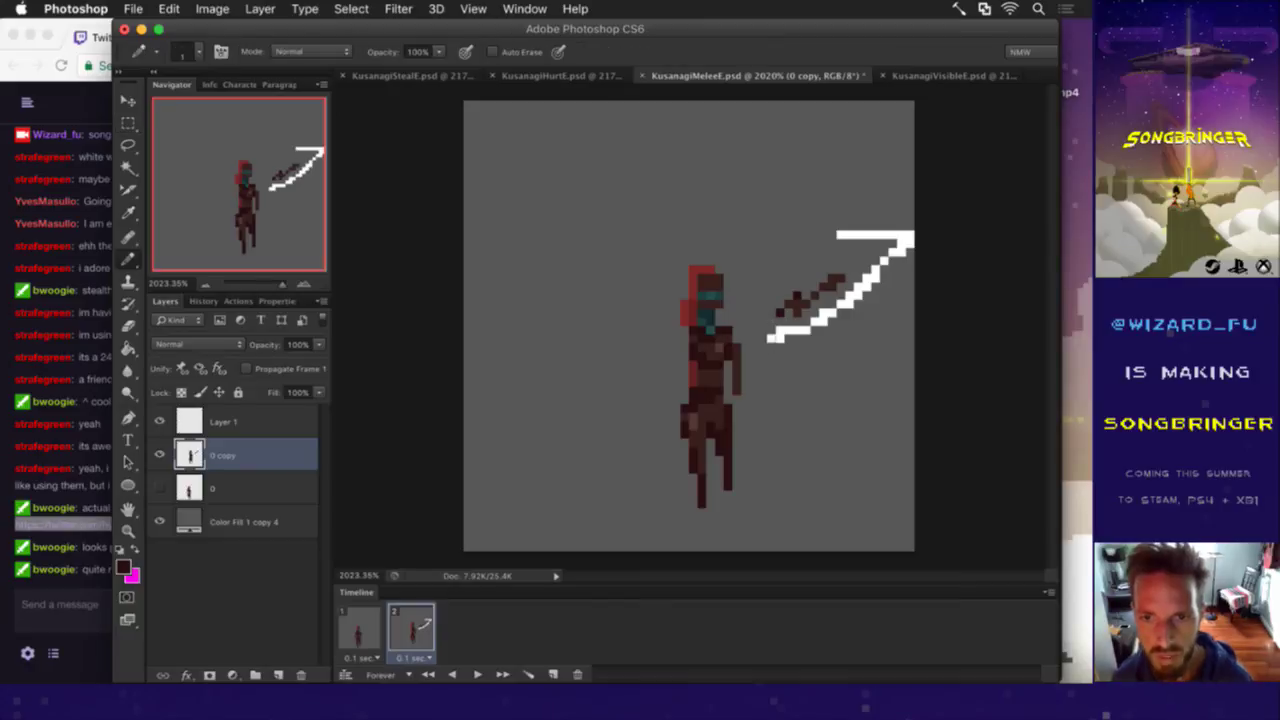
pyautogui.moveTo(771, 323)
pyautogui.mouseDown()
pyautogui.moveTo(734, 339)
pyautogui.moveTo(780, 347)
pyautogui.moveTo(737, 377)
pyautogui.moveTo(719, 372)
pyautogui.moveTo(731, 390)
pyautogui.moveTo(697, 368)
pyautogui.moveTo(732, 403)
pyautogui.mouseUp()
pyautogui.press('e')
pyautogui.moveTo(690, 352); pyautogui.dragTo(707, 358)
# Step: Pencil a brown rear arm trailing behind the shoulder and bending down at the hand
pyautogui.press('b')
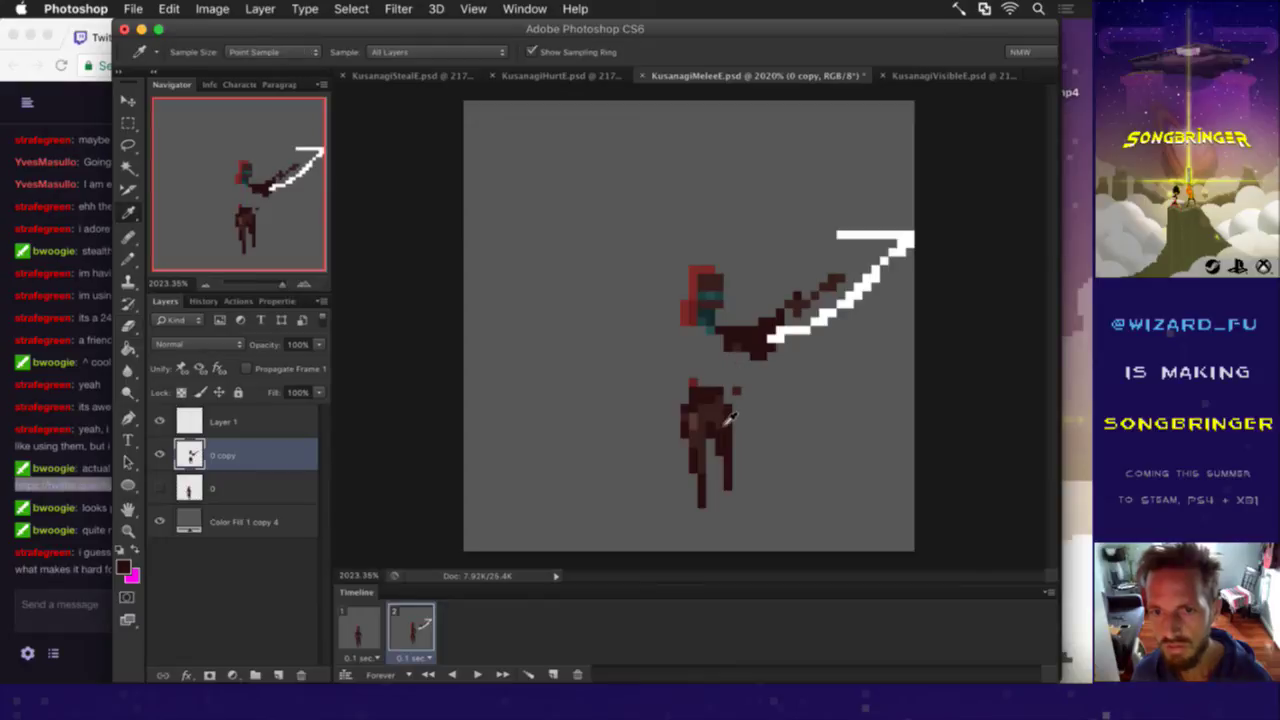
pyautogui.moveTo(714, 357); pyautogui.dragTo(665, 384)
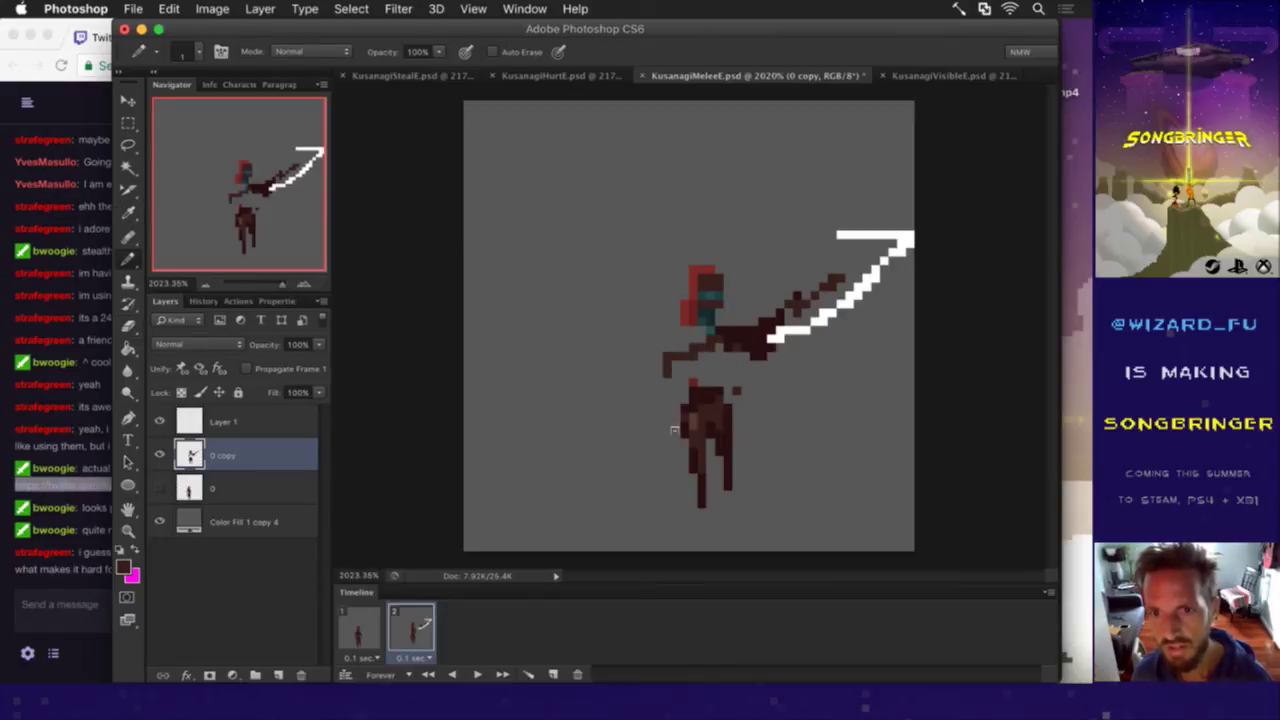
# Step: Pencil brown hips with a bent front leg lunging forward and erase the old standing legs
pyautogui.press('e')
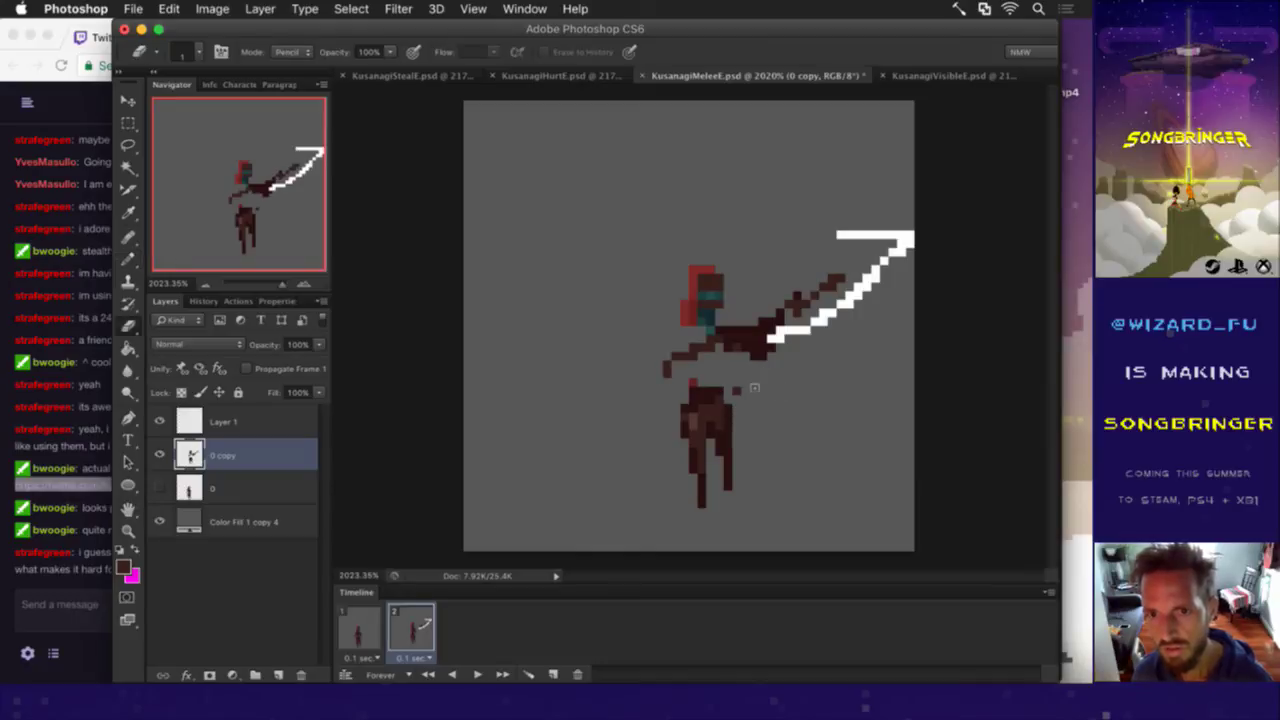
pyautogui.press('b')
pyautogui.moveTo(745, 372)
pyautogui.mouseDown()
pyautogui.moveTo(765, 388)
pyautogui.moveTo(819, 389)
pyautogui.moveTo(781, 432)
pyautogui.mouseUp()
pyautogui.moveTo(796, 403)
pyautogui.mouseDown()
pyautogui.moveTo(763, 413)
pyautogui.moveTo(775, 408)
pyautogui.moveTo(745, 399)
pyautogui.moveTo(735, 416)
pyautogui.moveTo(730, 371)
pyautogui.moveTo(710, 430)
pyautogui.mouseUp()
pyautogui.press('i')
pyautogui.press('e')
pyautogui.moveTo(727, 473)
pyautogui.mouseDown()
pyautogui.moveTo(718, 440)
pyautogui.moveTo(693, 440)
pyautogui.moveTo(690, 478)
pyautogui.moveTo(720, 425)
pyautogui.moveTo(682, 481)
pyautogui.mouseUp()
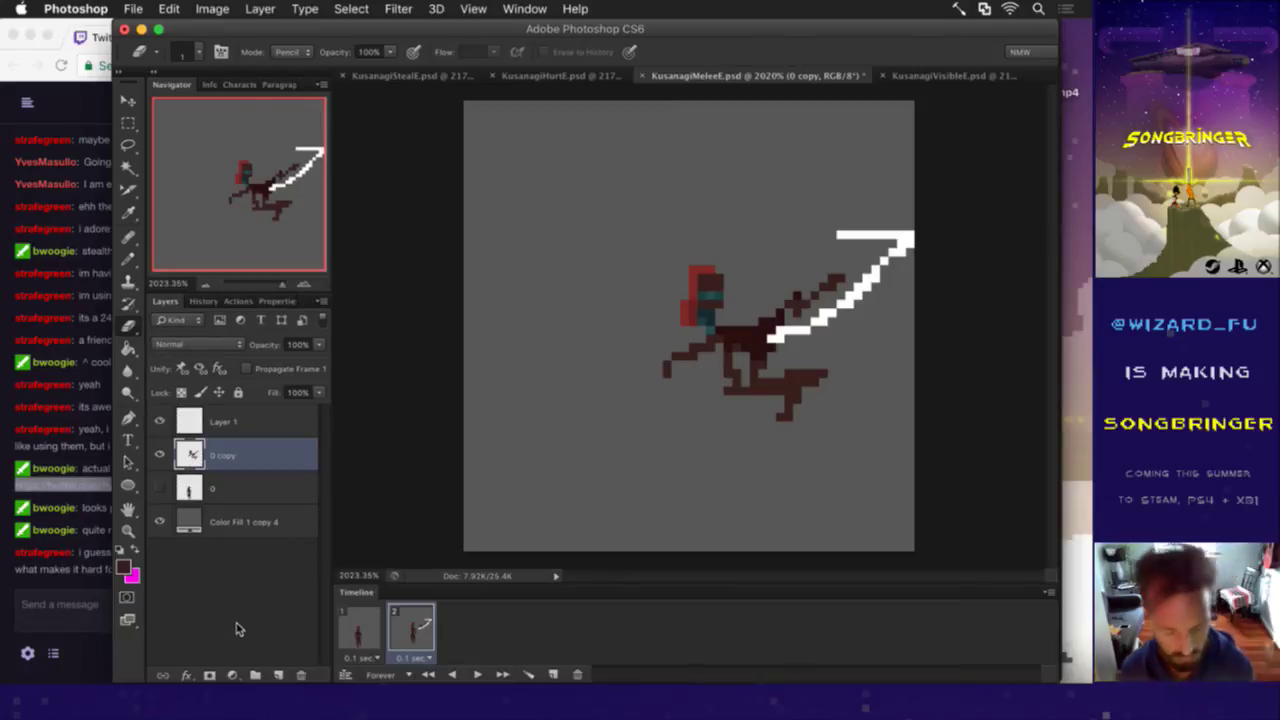
# Step: Switch to the Twitch chat in Chrome to read the newest messages and return to Photoshop
pyautogui.press('super+Tab')
pyautogui.press('super+Tab')
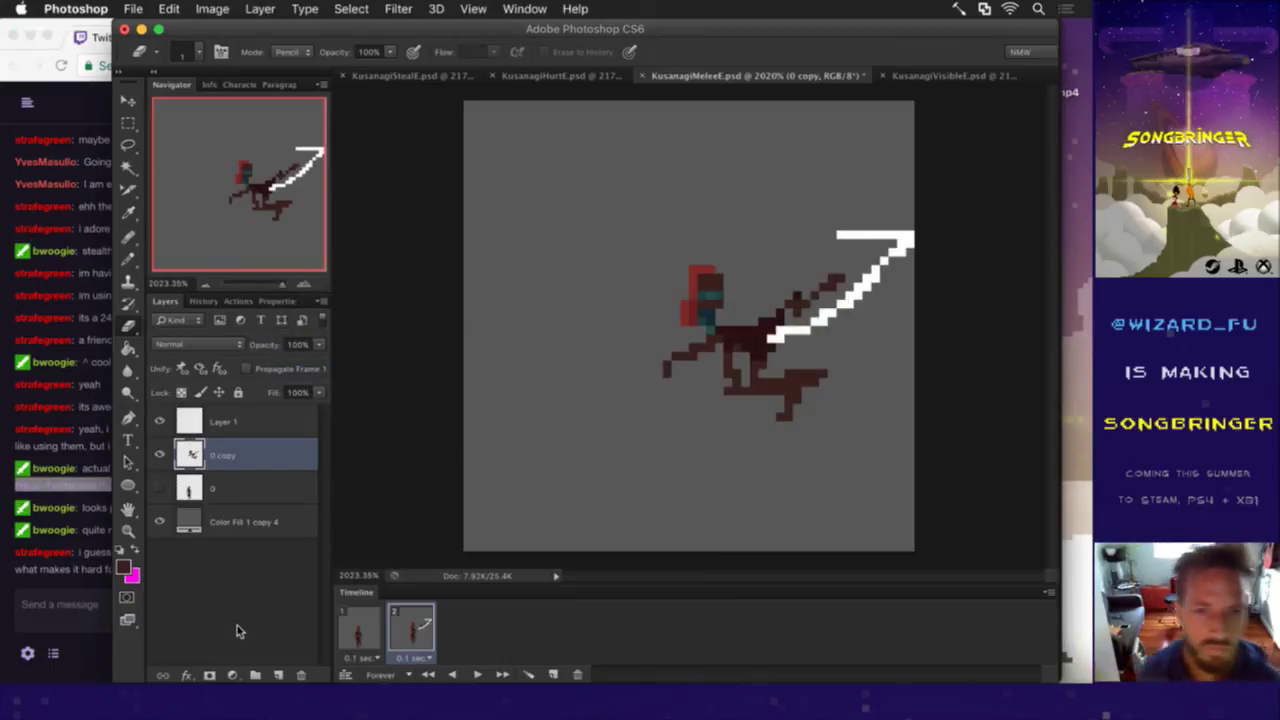
pyautogui.click(27, 562)
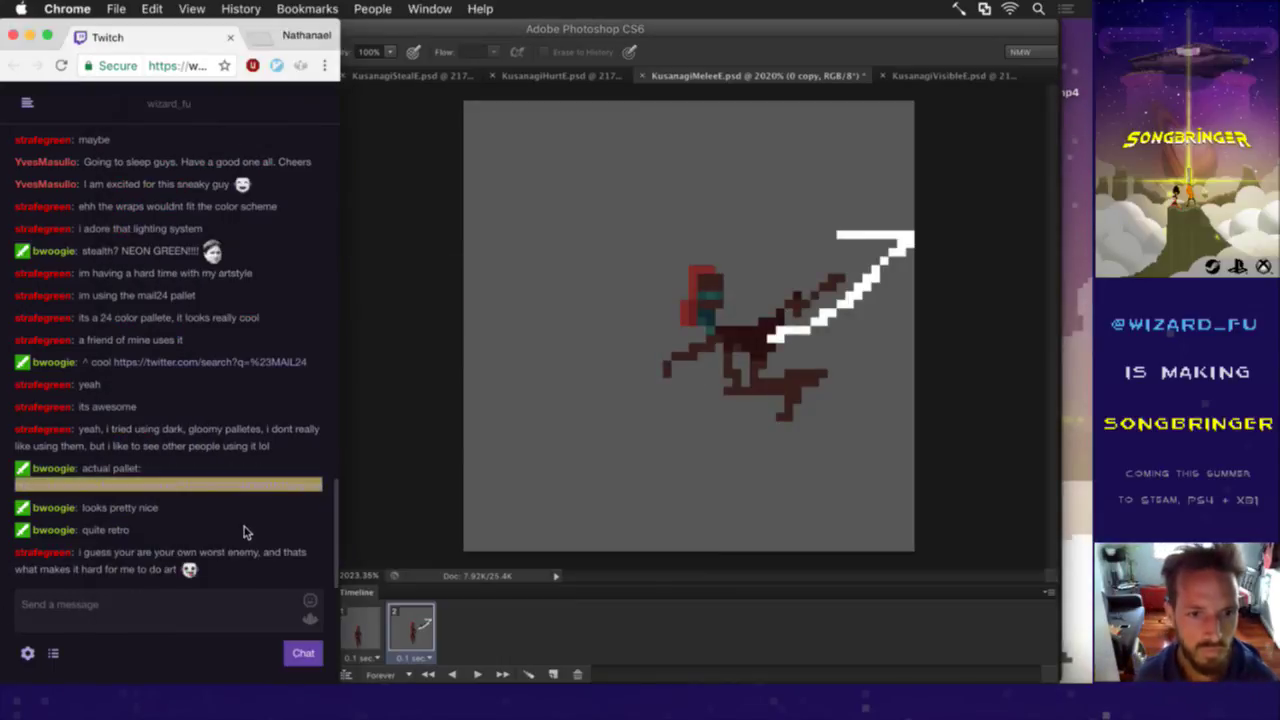
pyautogui.click(466, 469)
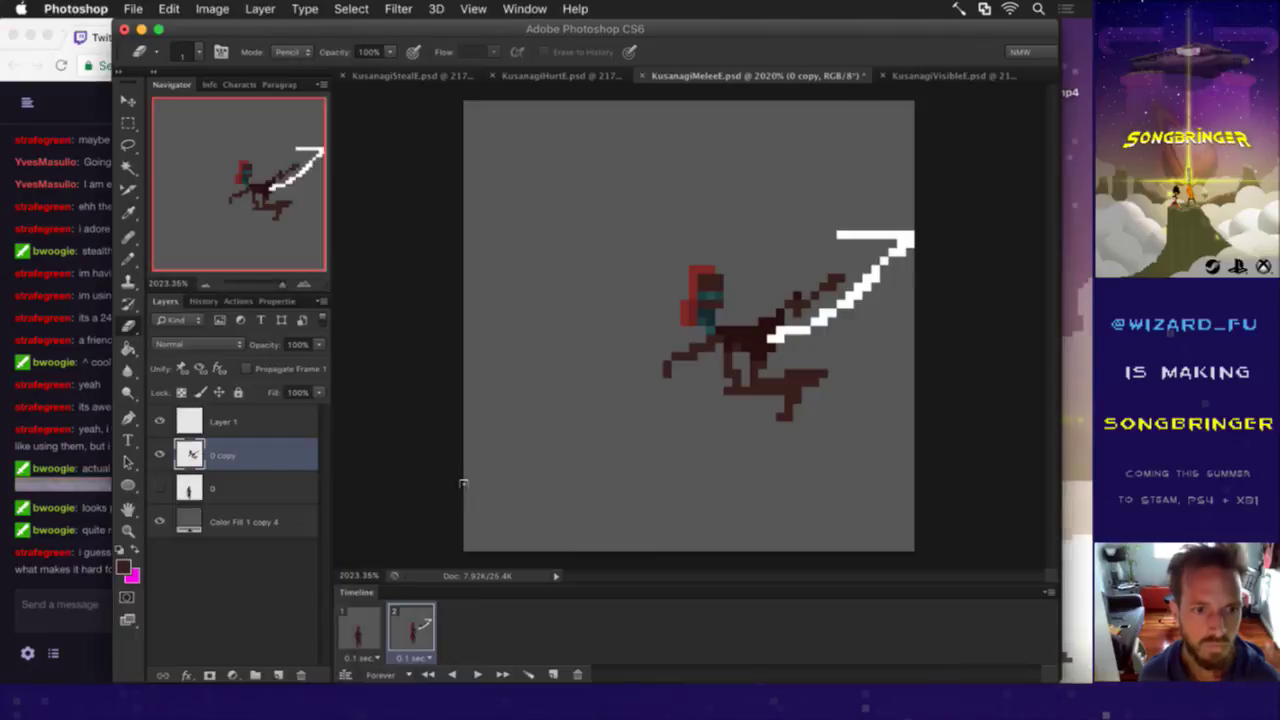
# Step: Sample the brown leg colour and pencil a rear leg stretching back from the hips, filling in the hip area
pyautogui.press('i')
pyautogui.click(752, 386)
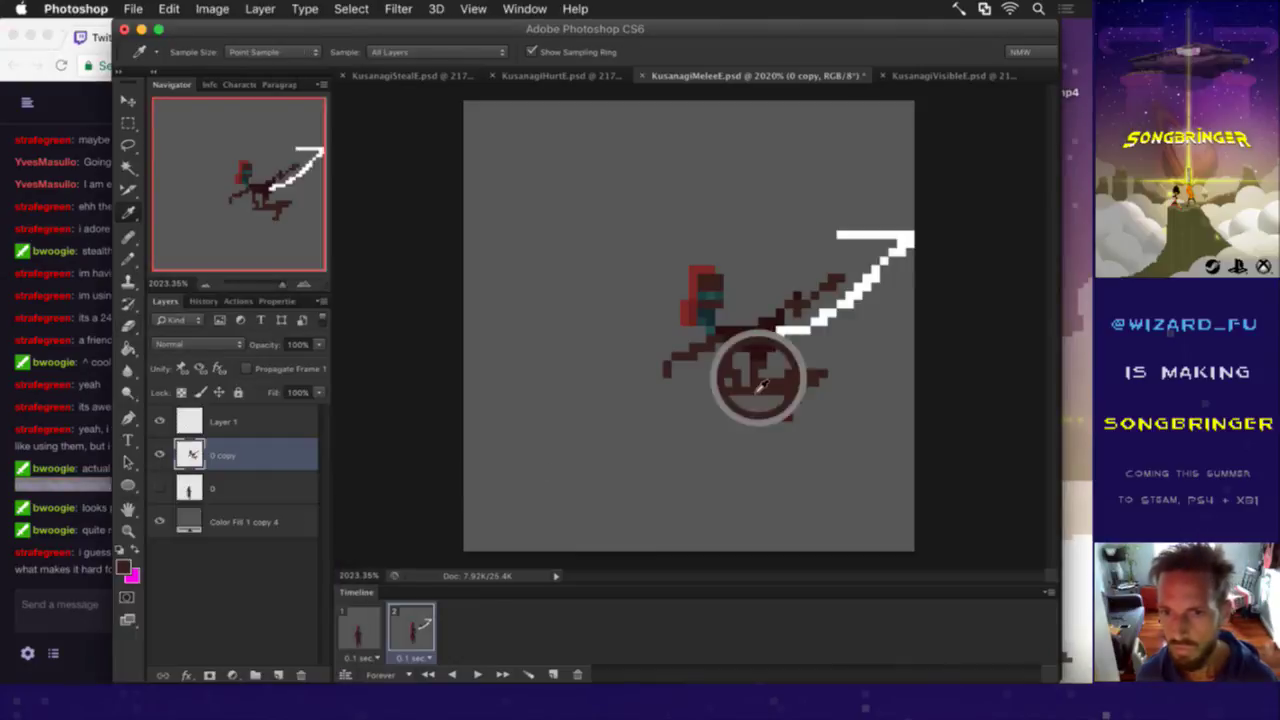
pyautogui.press('b')
pyautogui.moveTo(736, 398)
pyautogui.mouseDown()
pyautogui.moveTo(681, 474)
pyautogui.moveTo(724, 404)
pyautogui.moveTo(709, 430)
pyautogui.moveTo(714, 407)
pyautogui.moveTo(758, 406)
pyautogui.moveTo(745, 423)
pyautogui.moveTo(778, 407)
pyautogui.mouseUp()
pyautogui.click(745, 382)
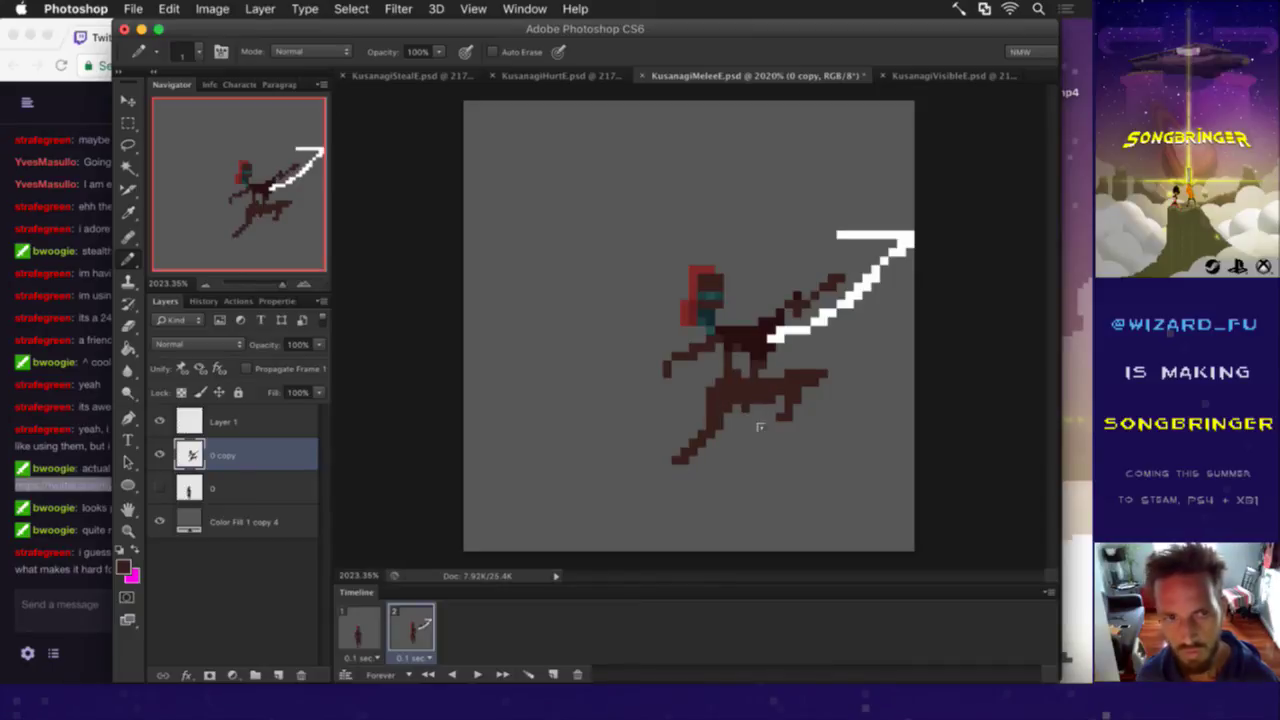
# Step: Sample the dark red of the chest and fill in the torso down to the hips
pyautogui.keyDown('alt'); pyautogui.click(758, 343); pyautogui.keyUp('alt')
pyautogui.moveTo(746, 357); pyautogui.dragTo(742, 381)
pyautogui.moveTo(732, 350); pyautogui.dragTo(733, 366)
pyautogui.click(740, 378)
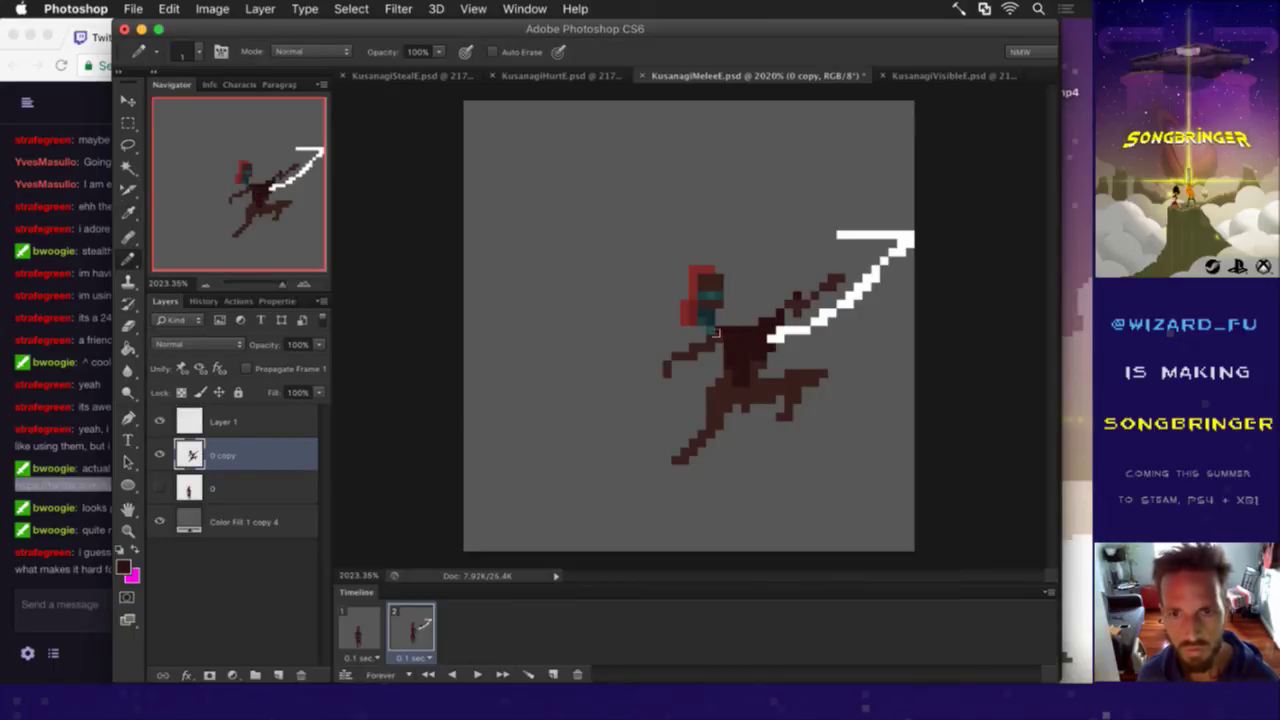
# Step: Select the character's face with a rectangular marquee, move it right four pixels and deselect it
pyautogui.press('m')
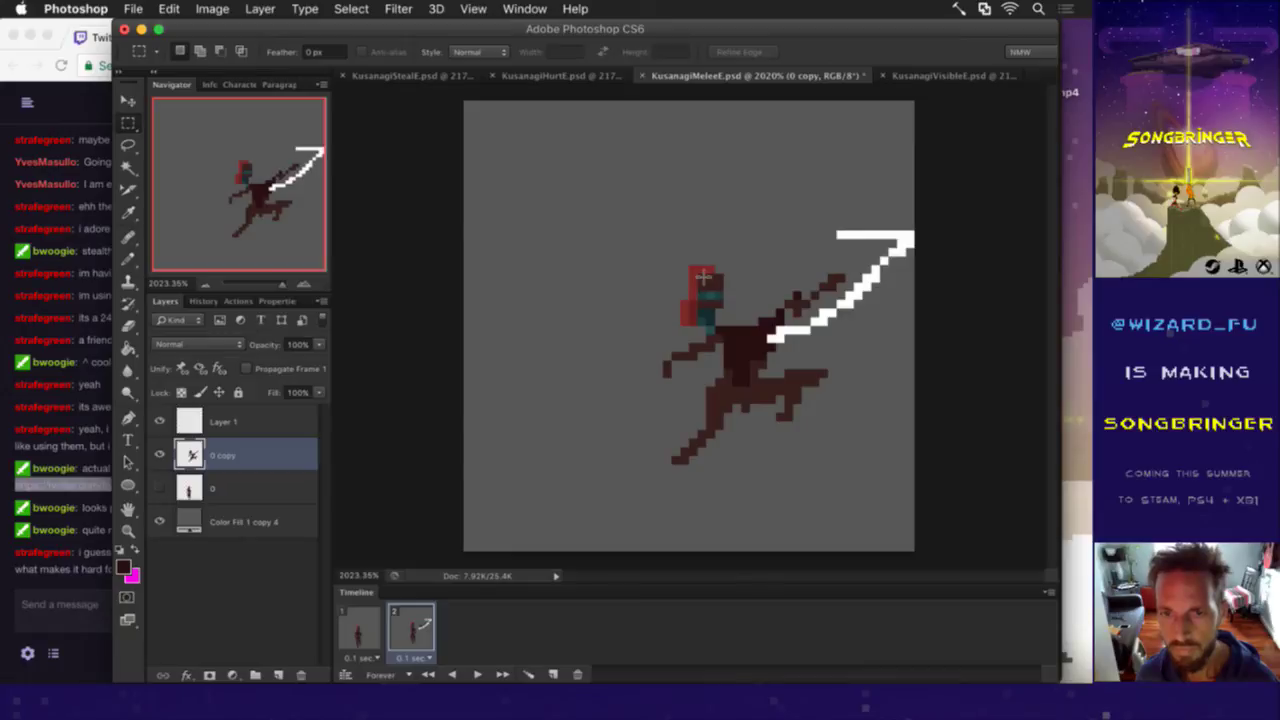
pyautogui.moveTo(697, 273); pyautogui.dragTo(724, 307)
pyautogui.press('v')
pyautogui.press('Right')
pyautogui.press('Right')
pyautogui.press('Right')
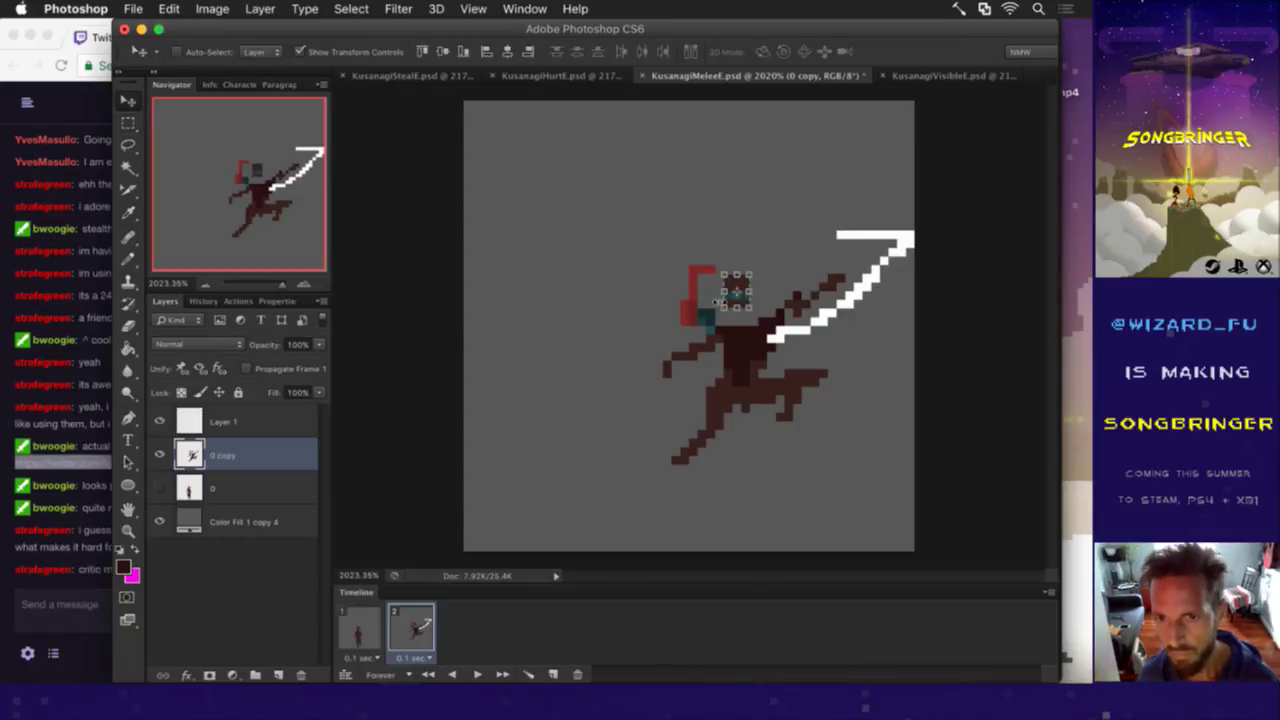
pyautogui.press('Right')
pyautogui.hotkey('ctrl', 'd')
# Step: Paint over the face's rear eye pixel and pencil a two-tone teal neck between the head and the torso
pyautogui.press('b')
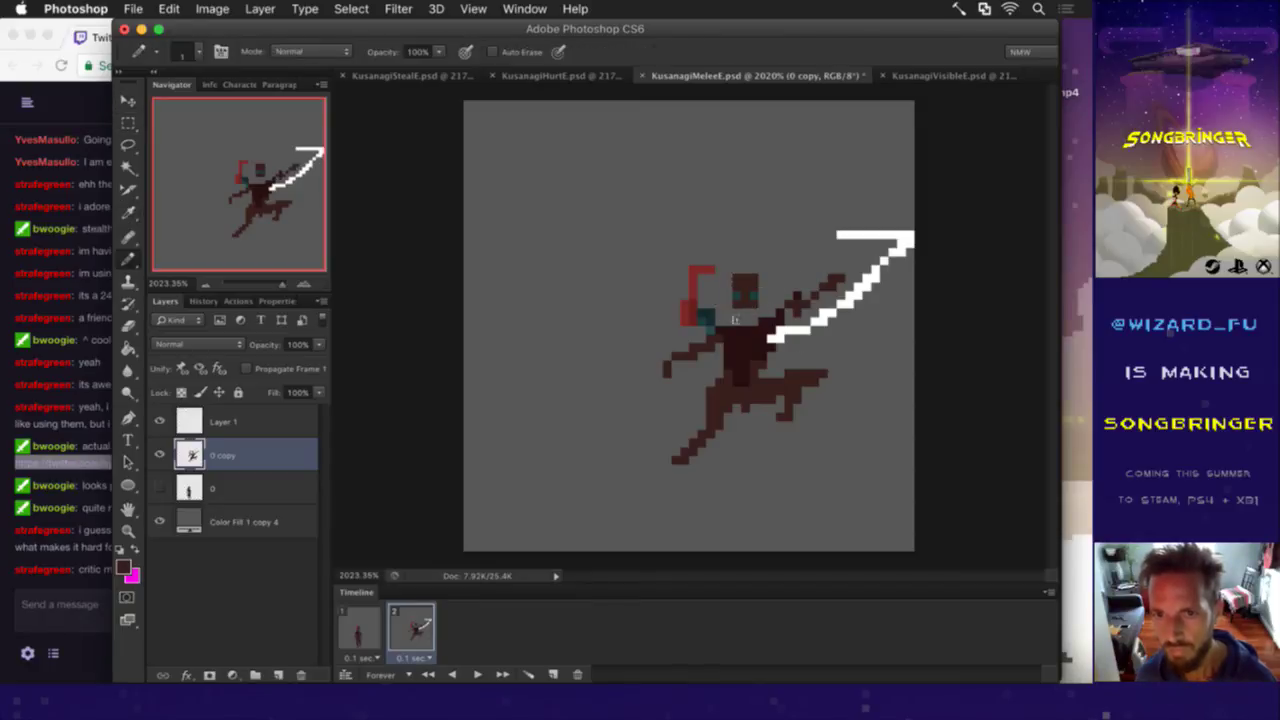
pyautogui.press('e')
pyautogui.click(705, 320)
pyautogui.hotkey('ctrl', 'z')
pyautogui.press('b')
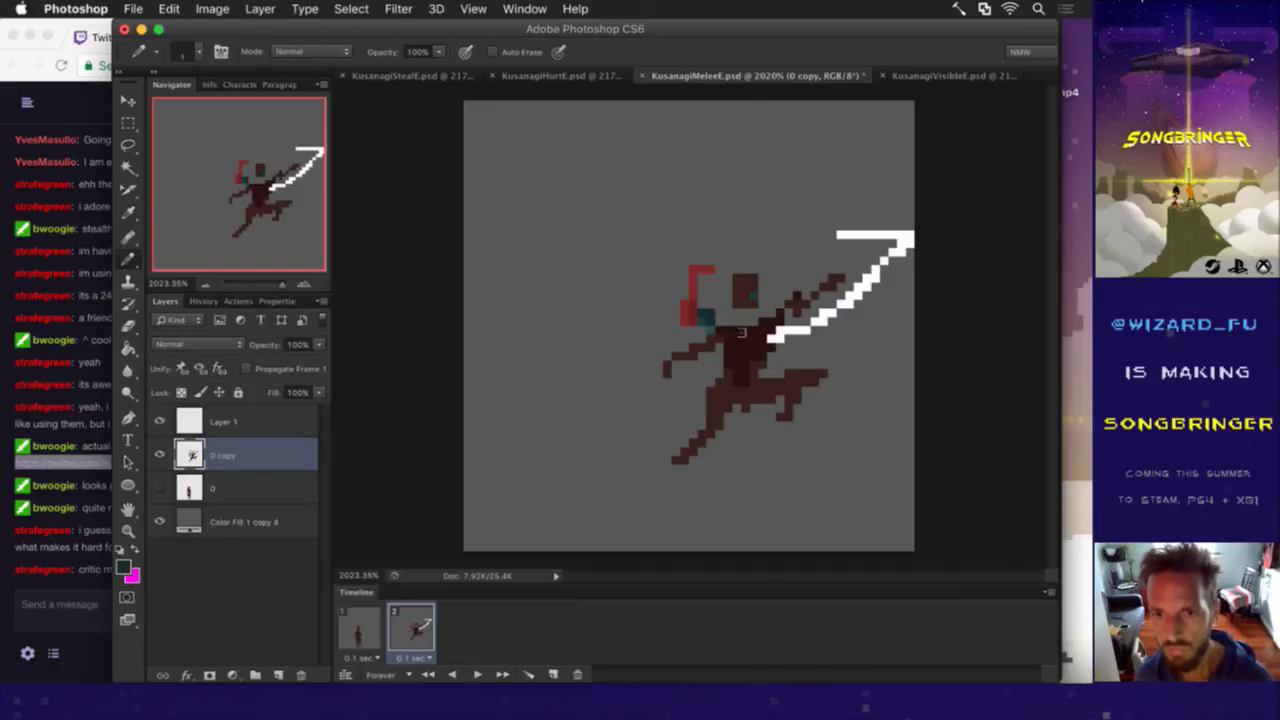
pyautogui.moveTo(754, 313); pyautogui.dragTo(745, 322)
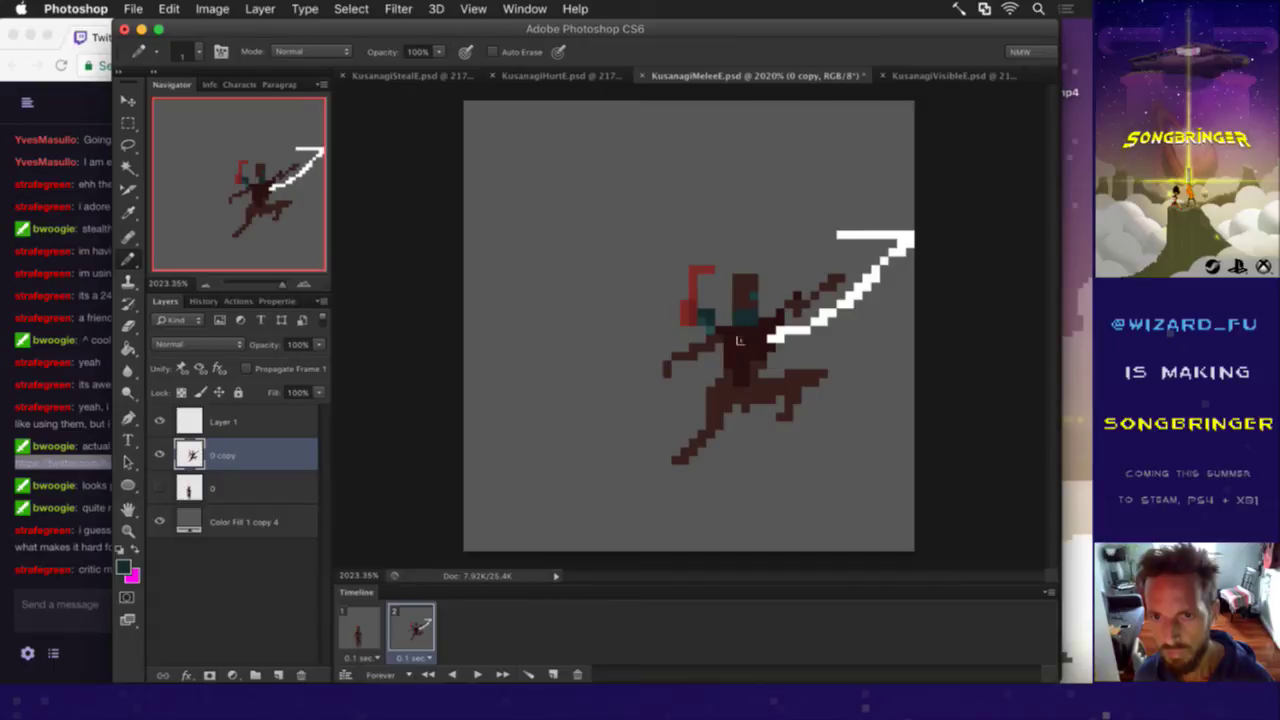
pyautogui.press('i')
pyautogui.click(708, 330)
pyautogui.press('b')
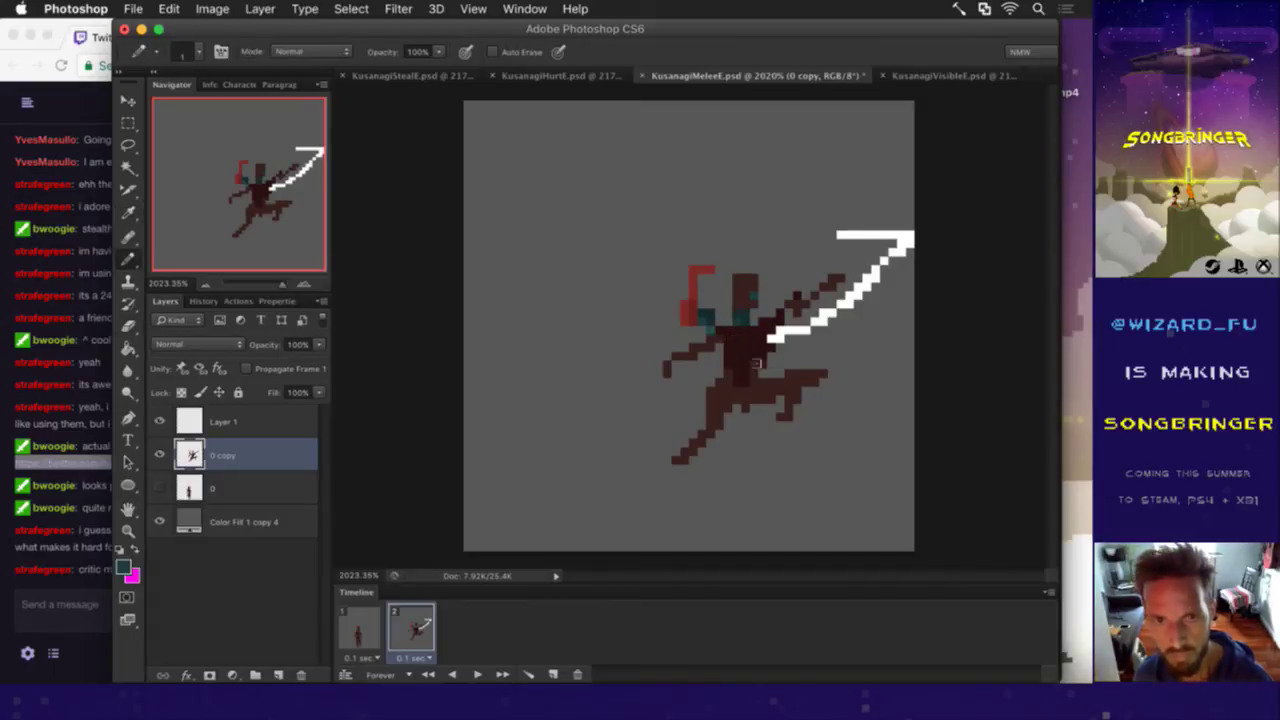
# Step: Examine the standing pose in frame 1 and the stream chat, returning to the slash pose in frame 2
pyautogui.press('i')
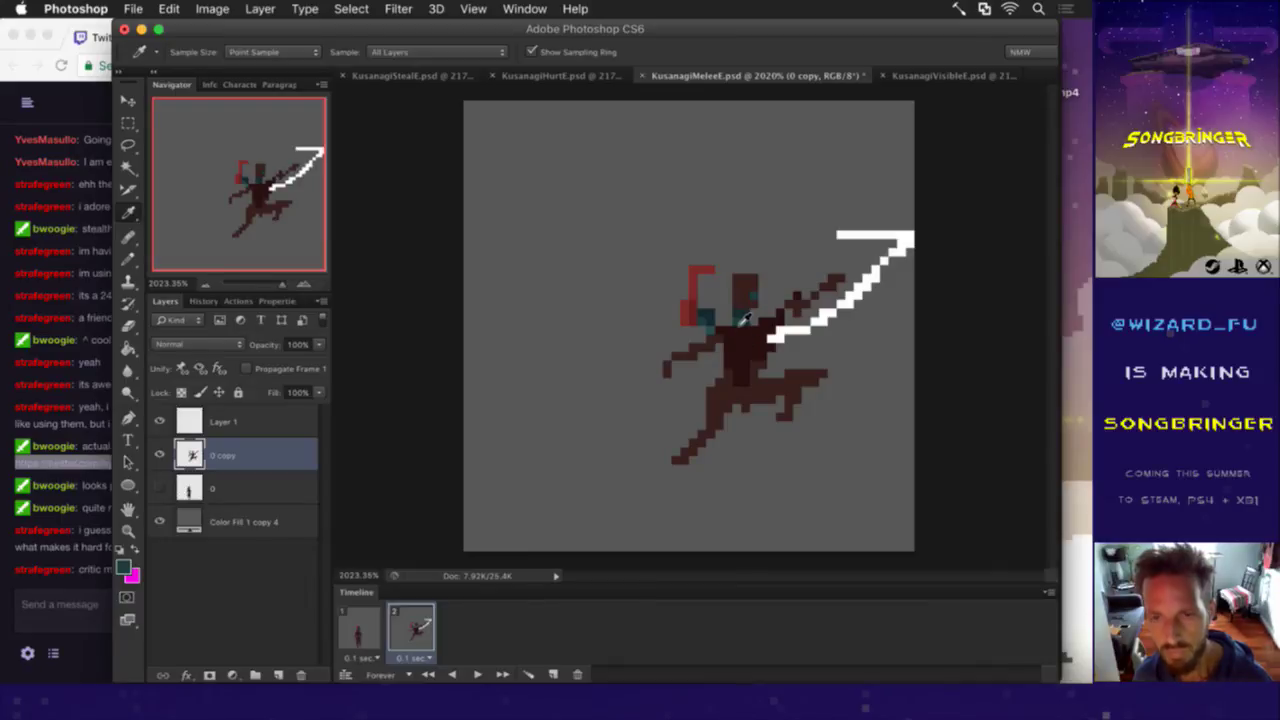
pyautogui.click(379, 634)
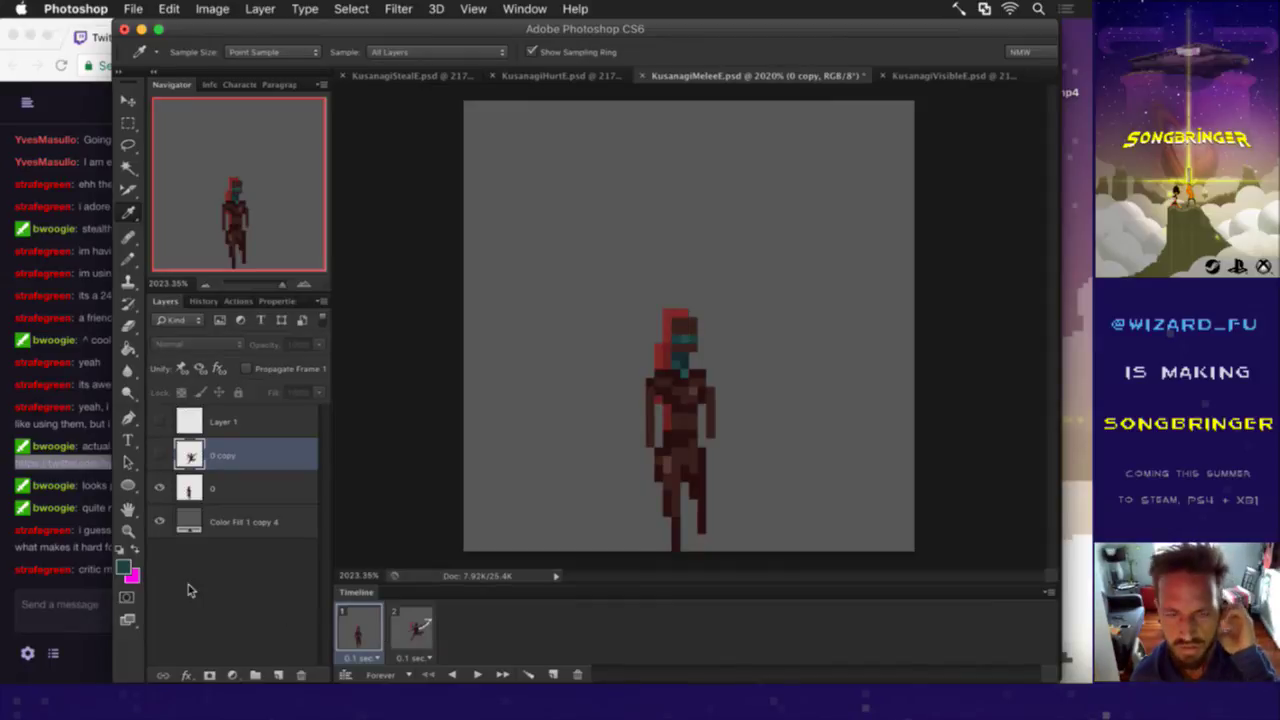
pyautogui.click(85, 577)
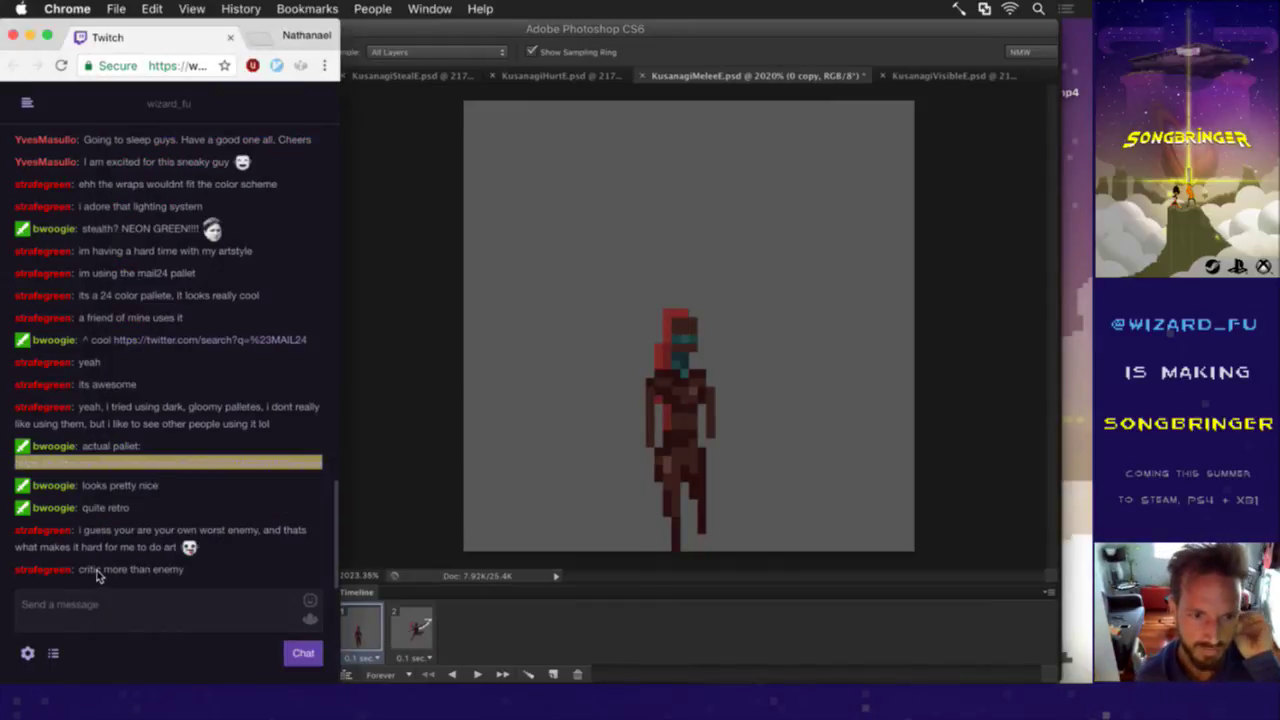
pyautogui.click(452, 510)
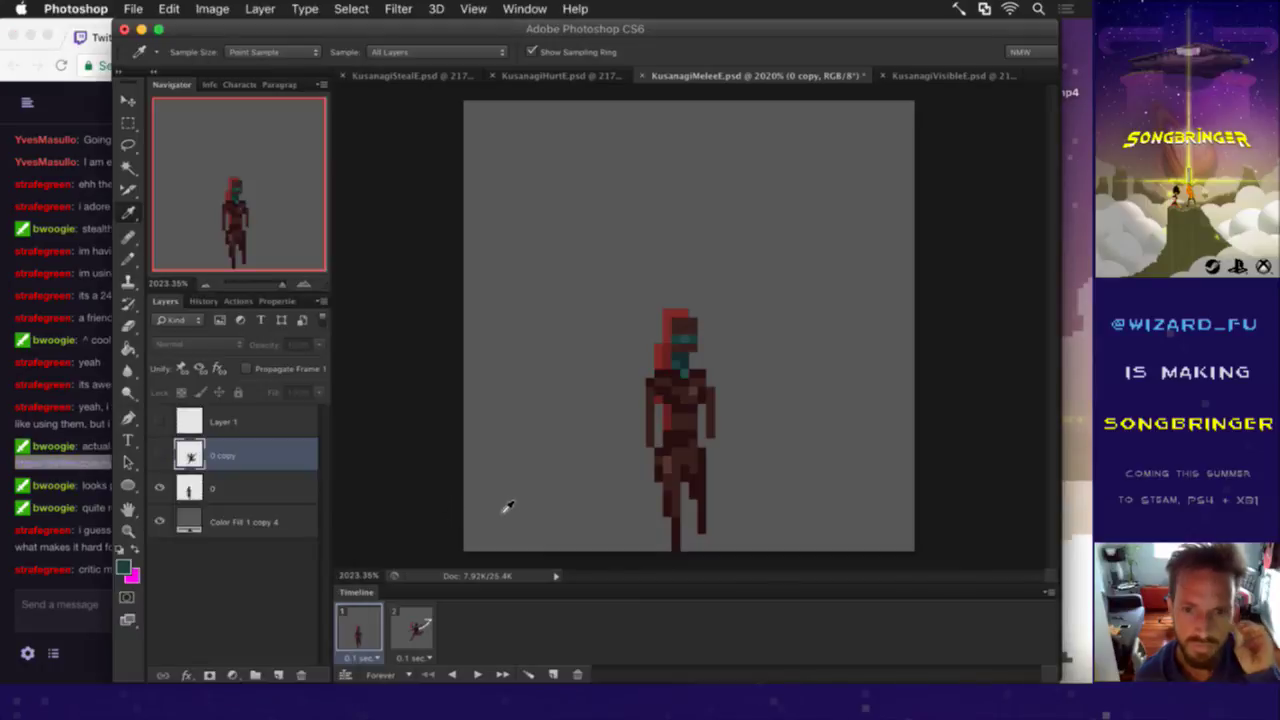
pyautogui.click(414, 627)
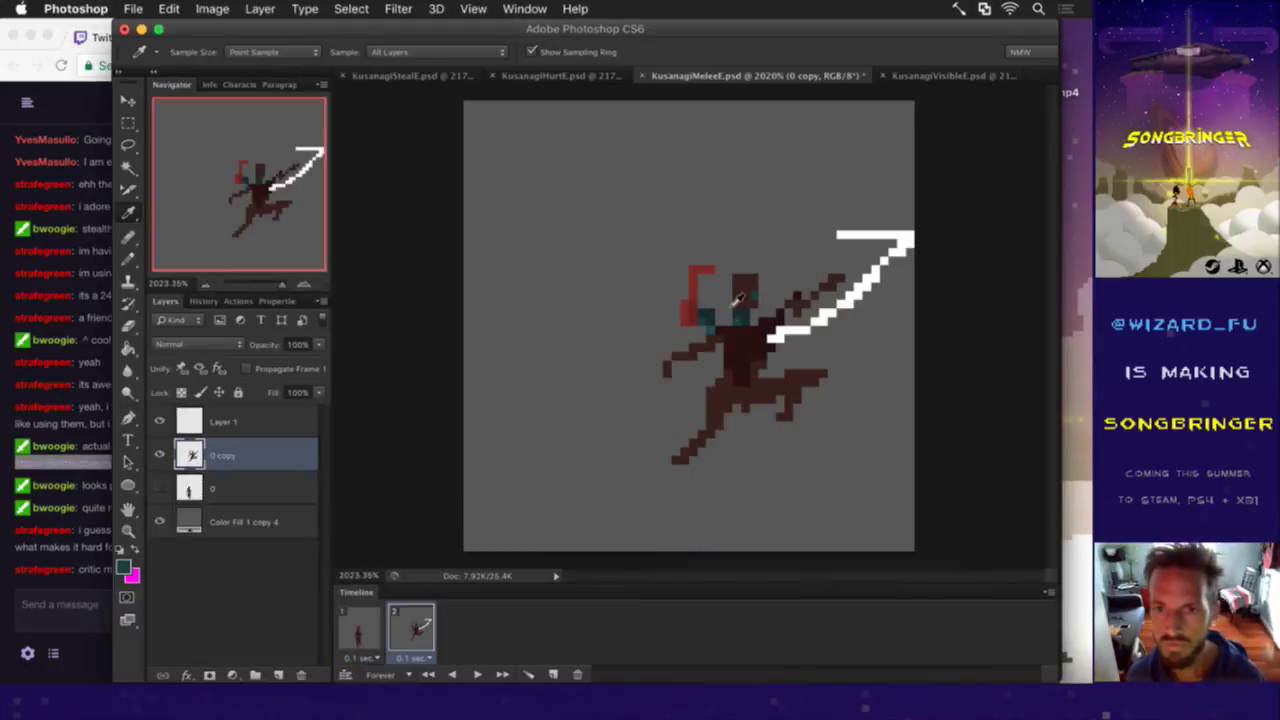
# Step: Erase the loose teal pixels and old hair behind the head, keeping bright and dark red hair swatches above the character
pyautogui.press('e')
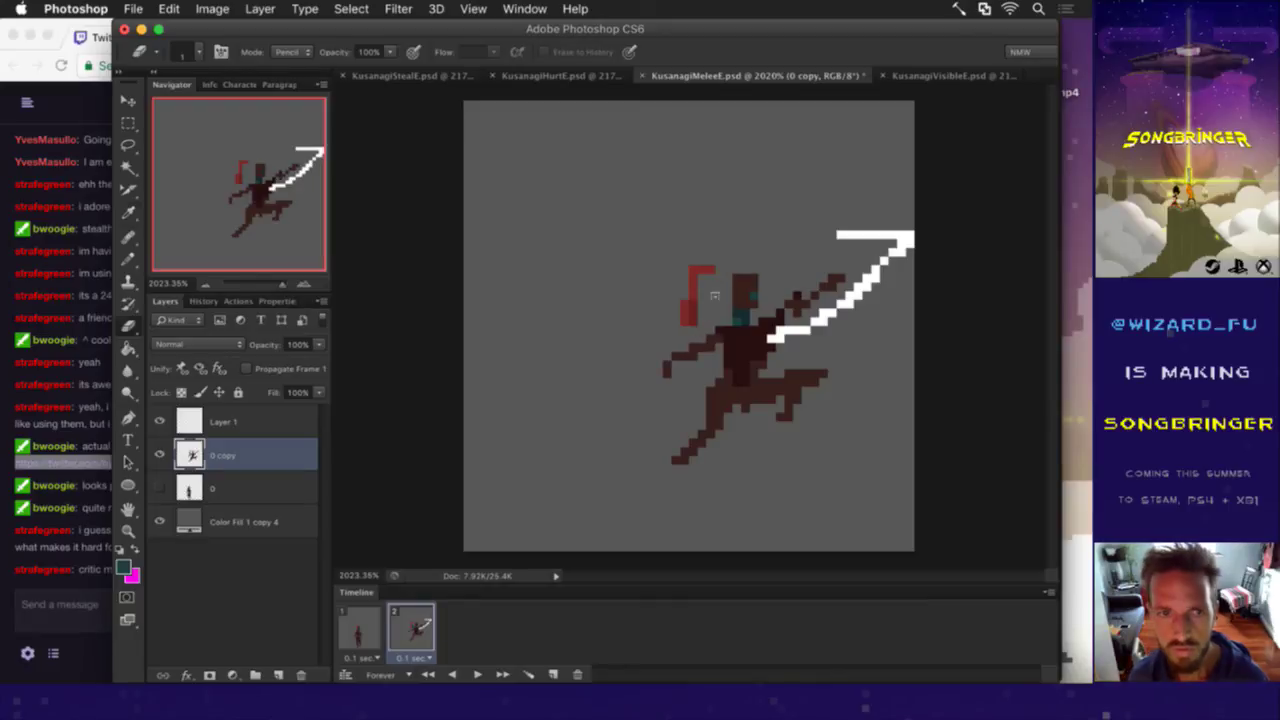
pyautogui.press('i')
pyautogui.click(697, 285)
pyautogui.press('b')
pyautogui.moveTo(662, 216)
pyautogui.mouseDown()
pyautogui.moveTo(620, 216)
pyautogui.moveTo(611, 234)
pyautogui.mouseUp()
pyautogui.keyDown('alt'); pyautogui.click(694, 306); pyautogui.keyUp('alt')
pyautogui.press('e')
pyautogui.moveTo(702, 269)
pyautogui.mouseDown()
pyautogui.moveTo(685, 294)
pyautogui.moveTo(683, 344)
pyautogui.moveTo(711, 269)
pyautogui.mouseUp()
# Step: Sample the brighter red and pencil hair over the head with a long strand streaming back behind the character
pyautogui.press('i')
pyautogui.click(646, 218)
pyautogui.press('b')
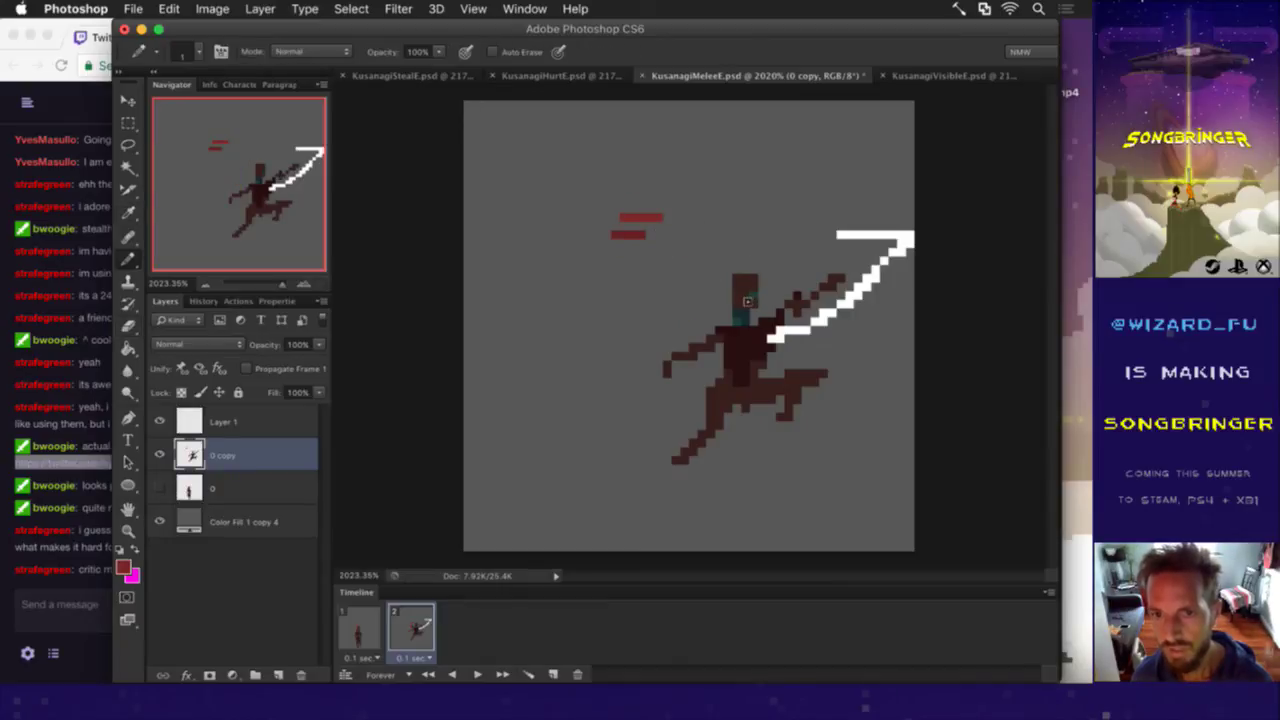
pyautogui.moveTo(745, 301)
pyautogui.mouseDown()
pyautogui.moveTo(745, 276)
pyautogui.moveTo(731, 288)
pyautogui.mouseUp()
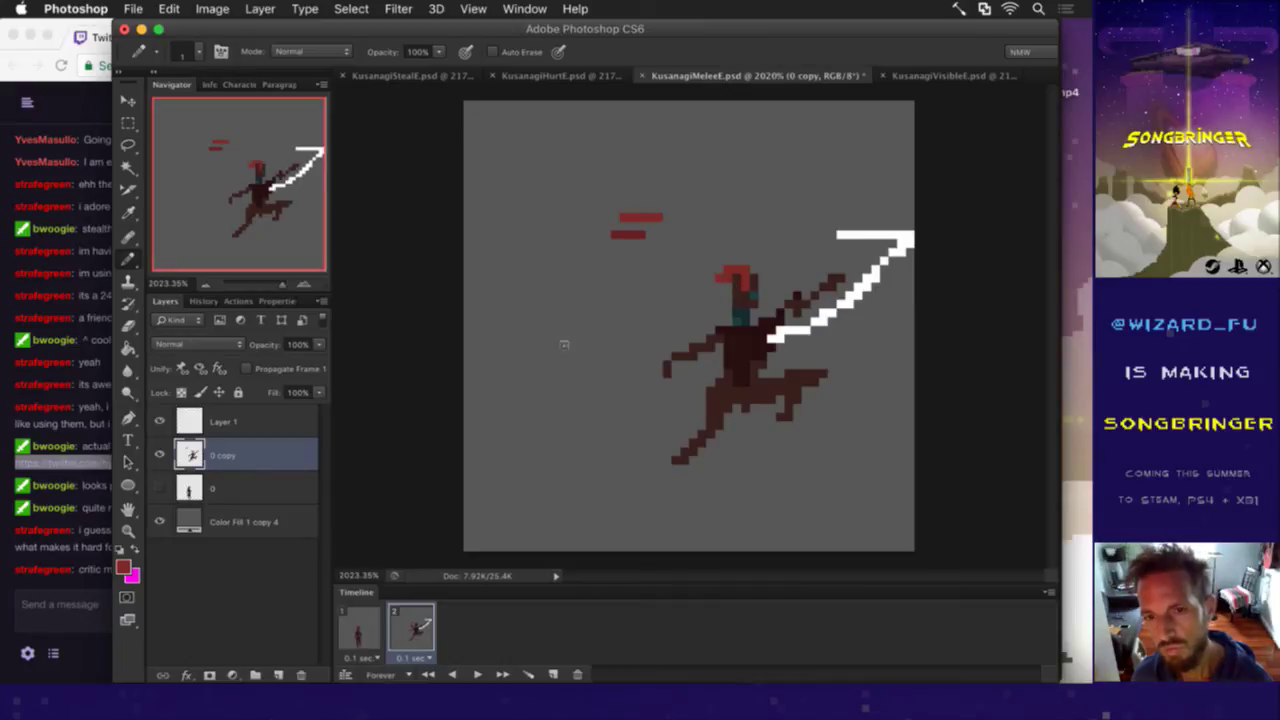
pyautogui.moveTo(730, 271)
pyautogui.mouseDown()
pyautogui.moveTo(686, 320)
pyautogui.moveTo(586, 331)
pyautogui.mouseUp()
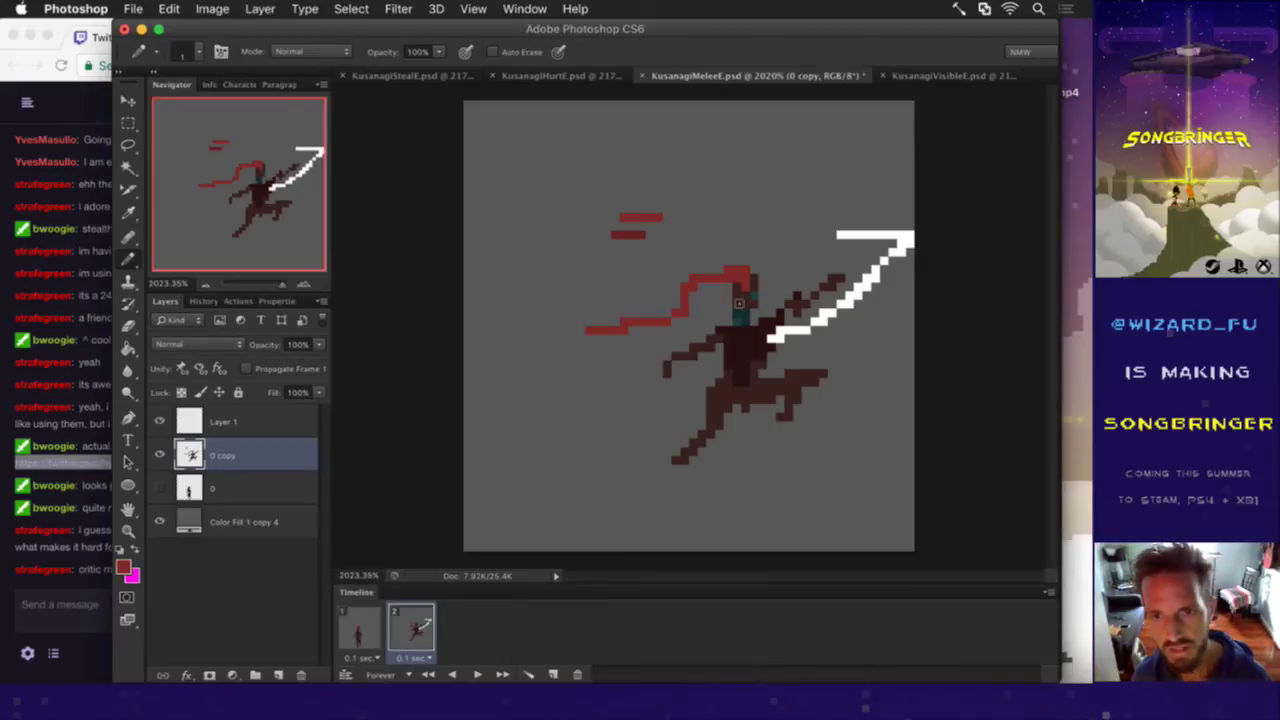
# Step: Fill the underside of the streaming hair with the darker red and erase the two colour swatches
pyautogui.keyDown('alt'); pyautogui.click(633, 236); pyautogui.keyUp('alt')
pyautogui.moveTo(729, 287); pyautogui.dragTo(690, 314)
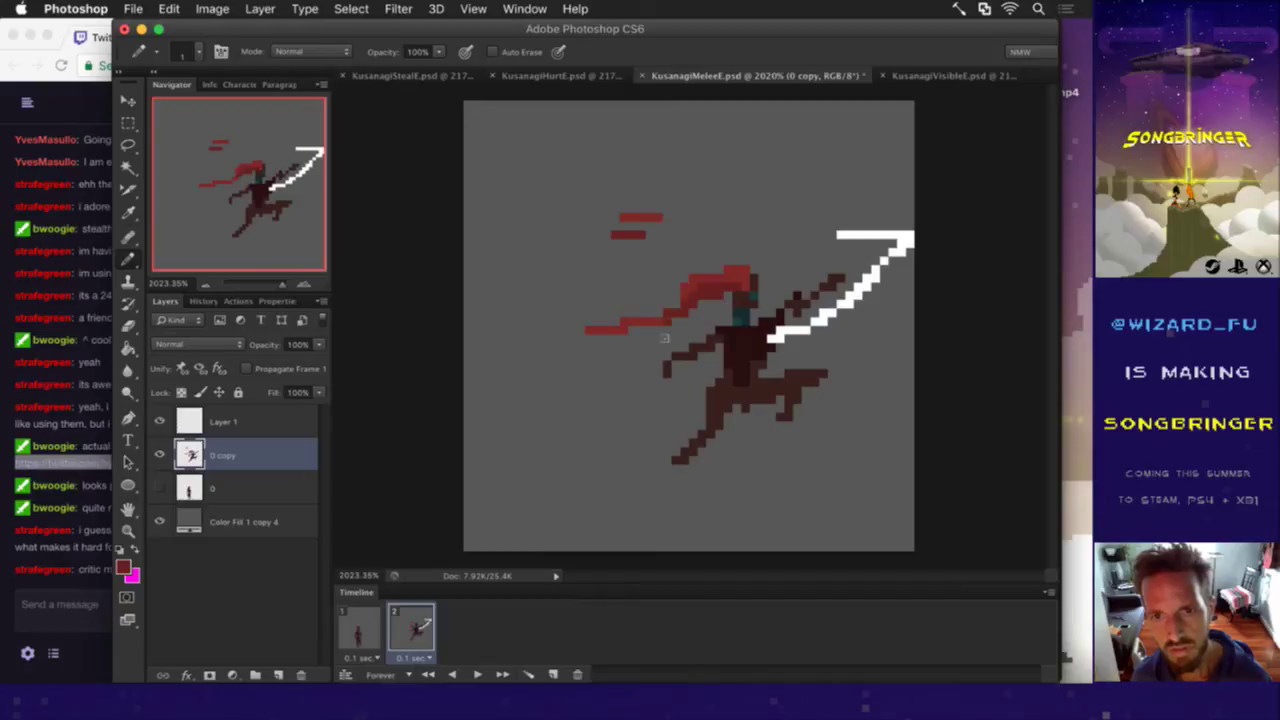
pyautogui.moveTo(692, 305); pyautogui.dragTo(641, 332)
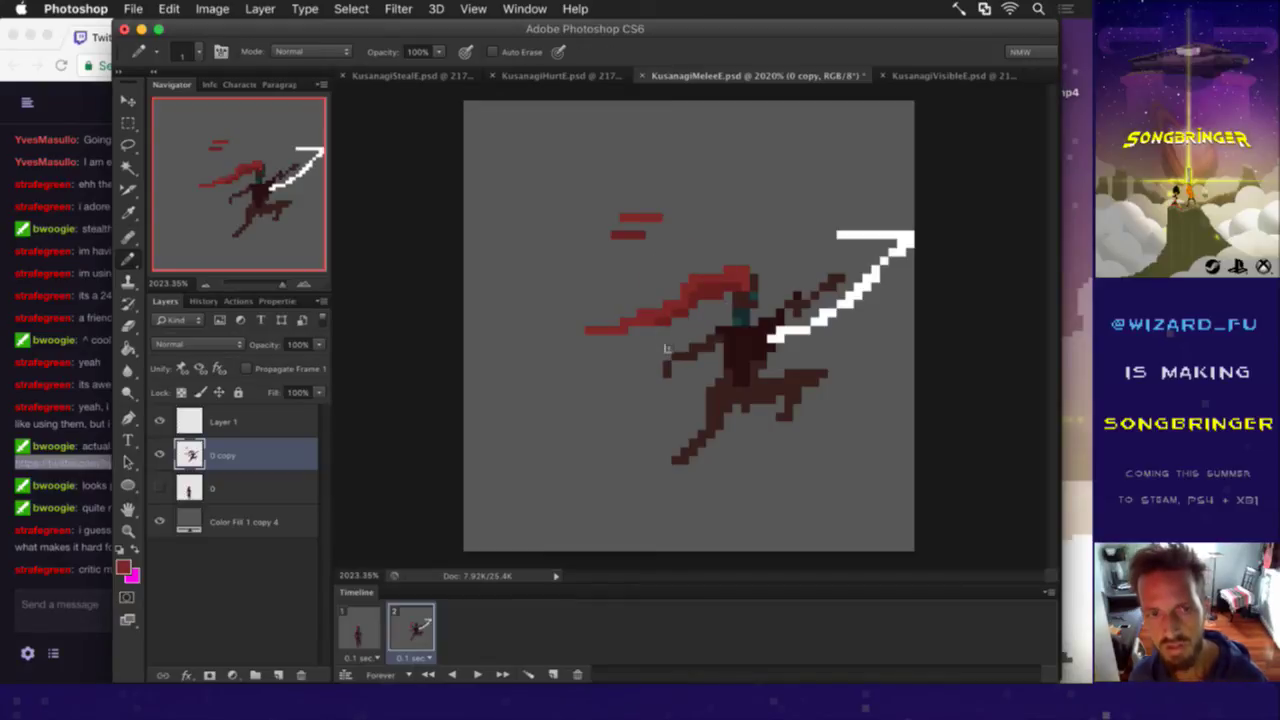
pyautogui.press('e')
pyautogui.moveTo(600, 237)
pyautogui.mouseDown()
pyautogui.moveTo(651, 249)
pyautogui.moveTo(654, 231)
pyautogui.mouseUp()
# Step: Check frame 2 against frame 1 and move the character and slash layers together seven pixels left and four pixels down
pyautogui.click(356, 637)
pyautogui.click(393, 634)
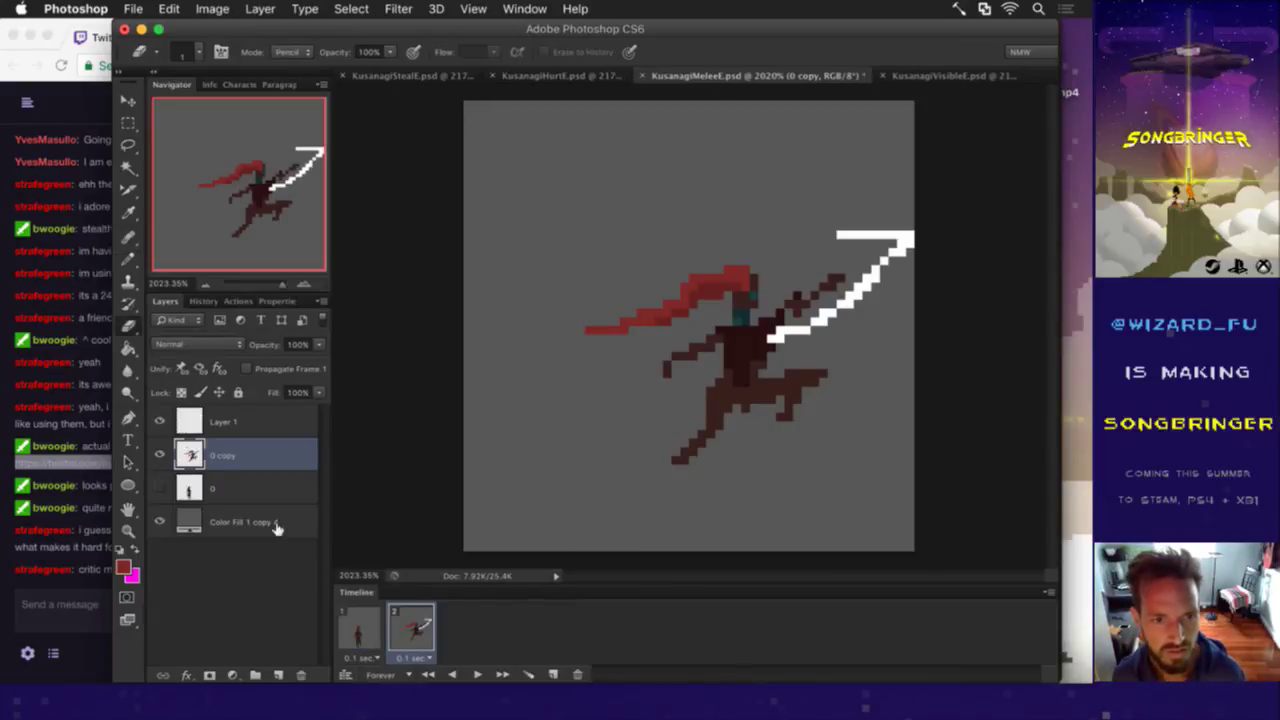
pyautogui.press('v')
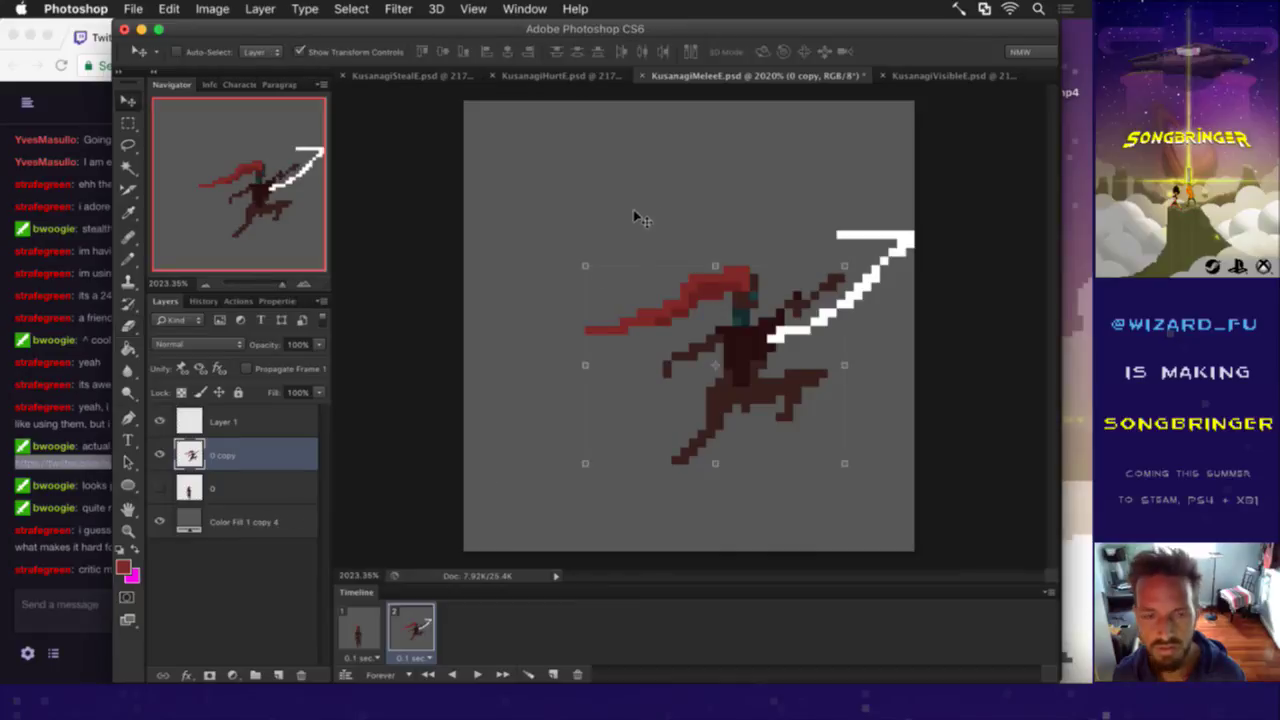
pyautogui.keyDown('shift'); pyautogui.click(259, 422); pyautogui.keyUp('shift')
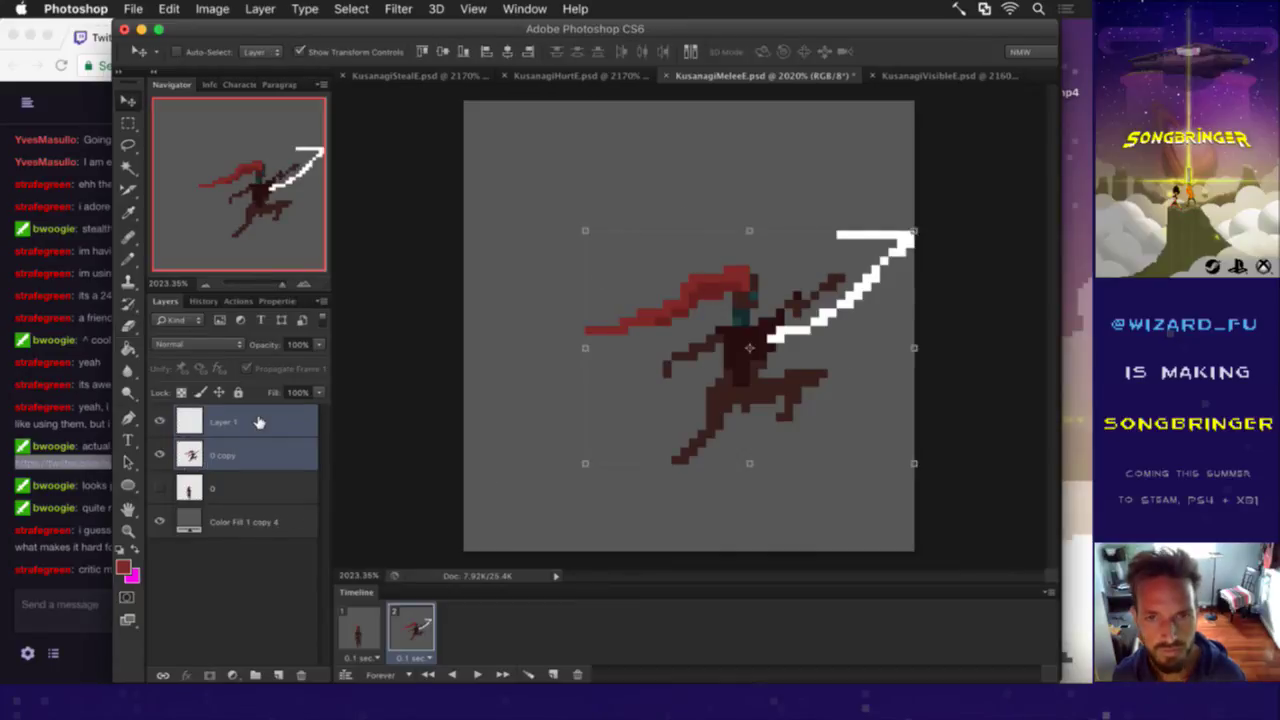
pyautogui.press('Left')
pyautogui.press('Down')
pyautogui.press('Left')
pyautogui.press('Left')
pyautogui.press('Left')
pyautogui.press('Down')
pyautogui.press('Down')
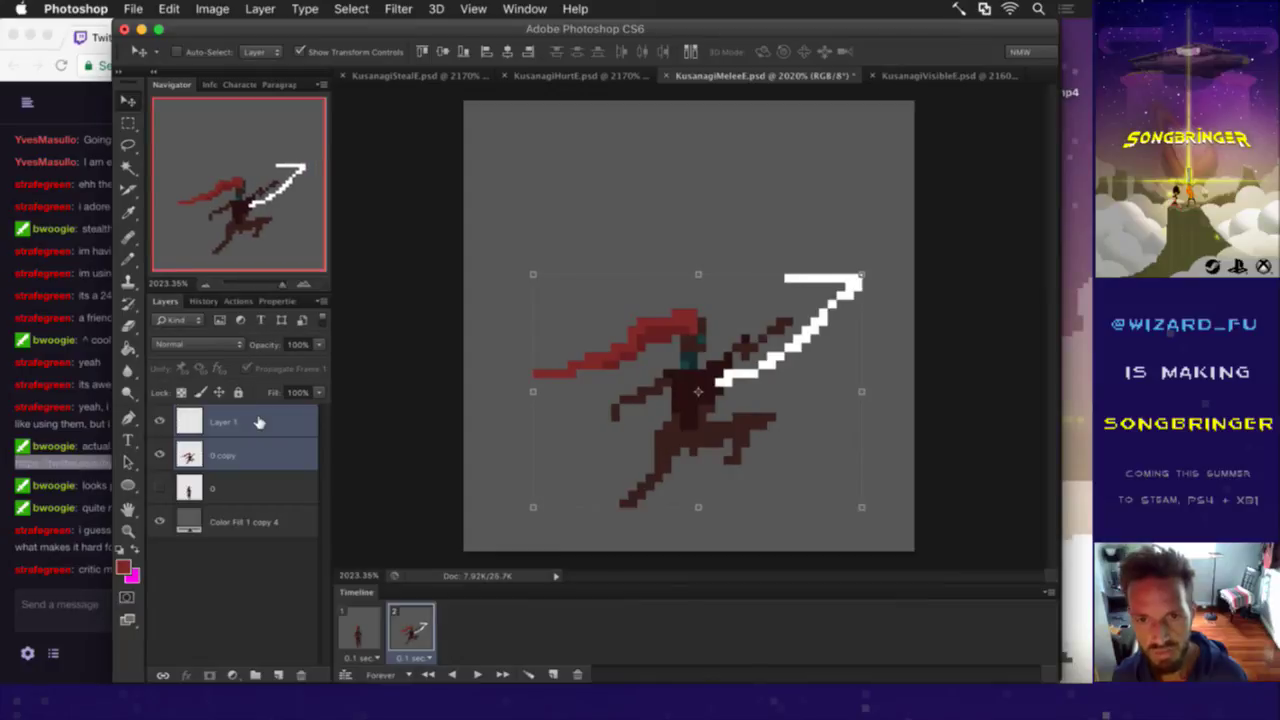
pyautogui.press('Up')
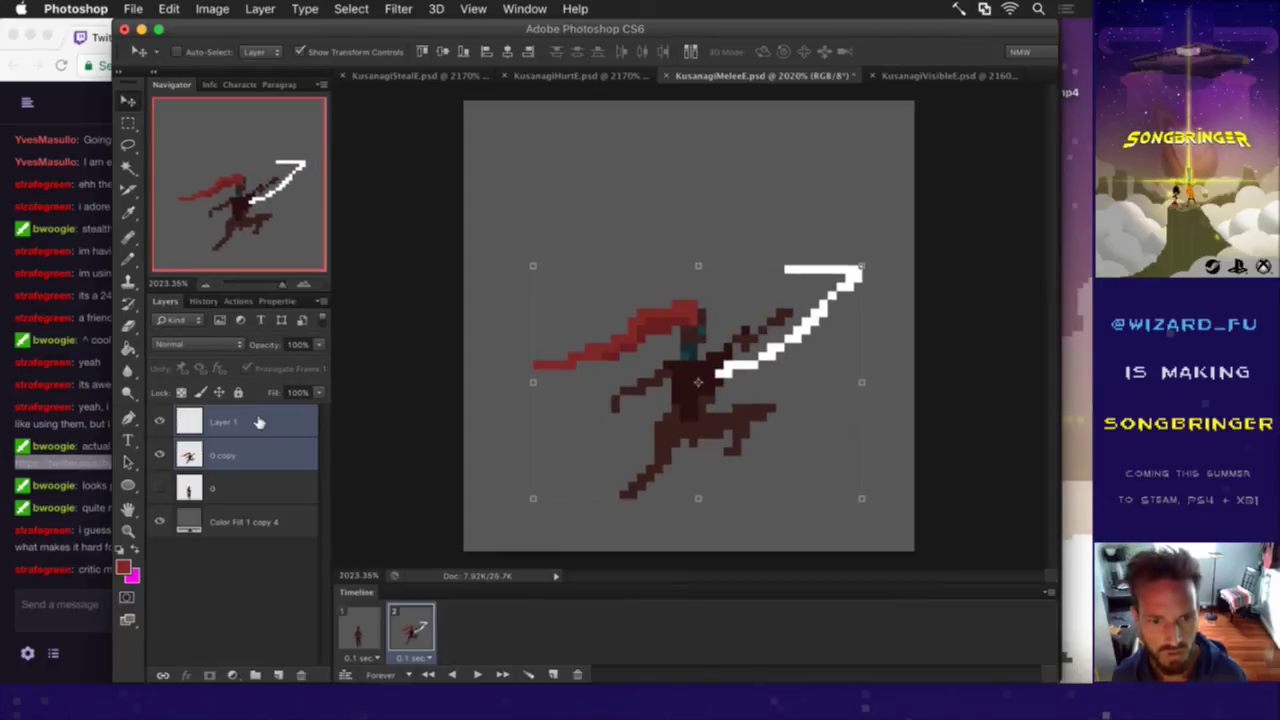
pyautogui.press('Left')
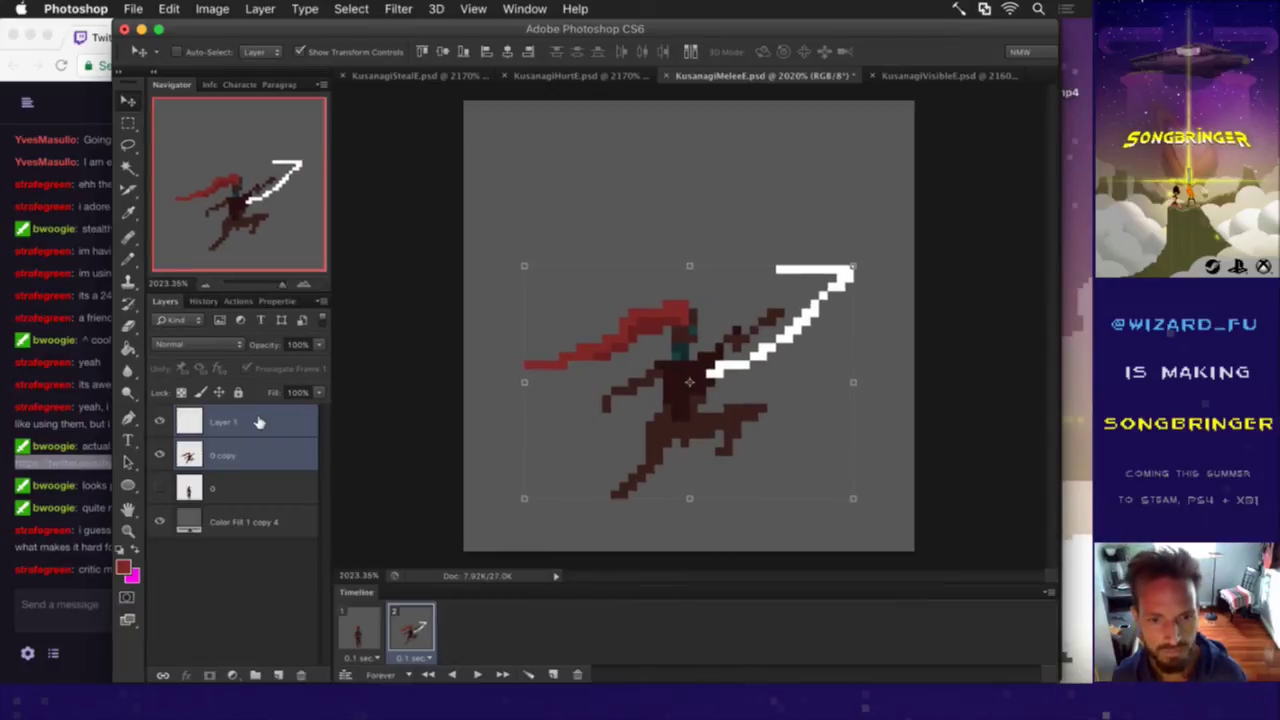
pyautogui.press('m')
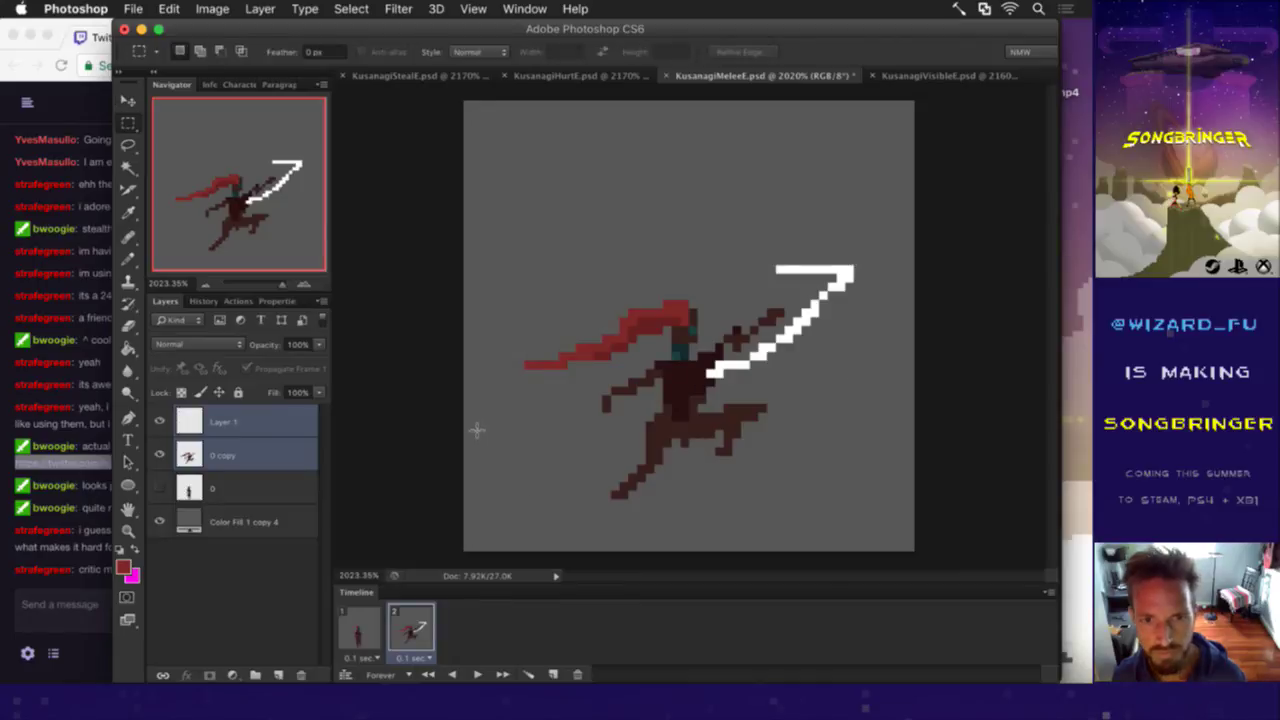
pyautogui.click(366, 637)
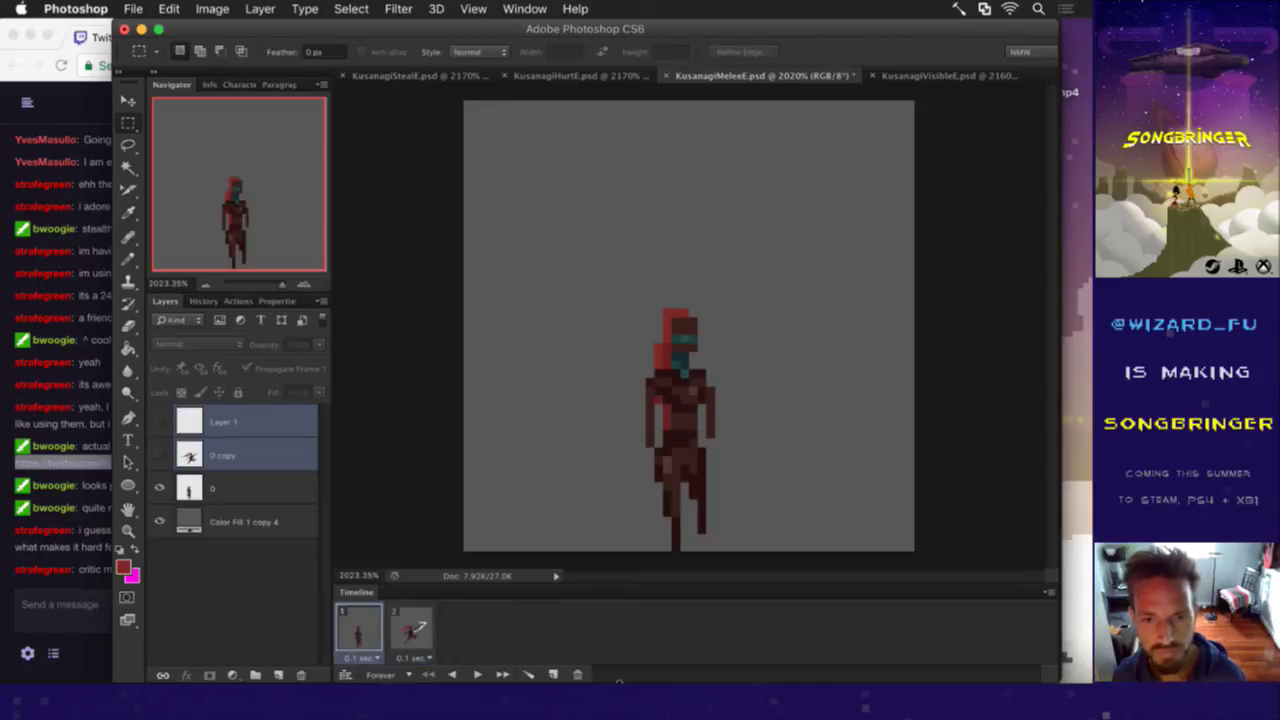
pyautogui.click(553, 674)
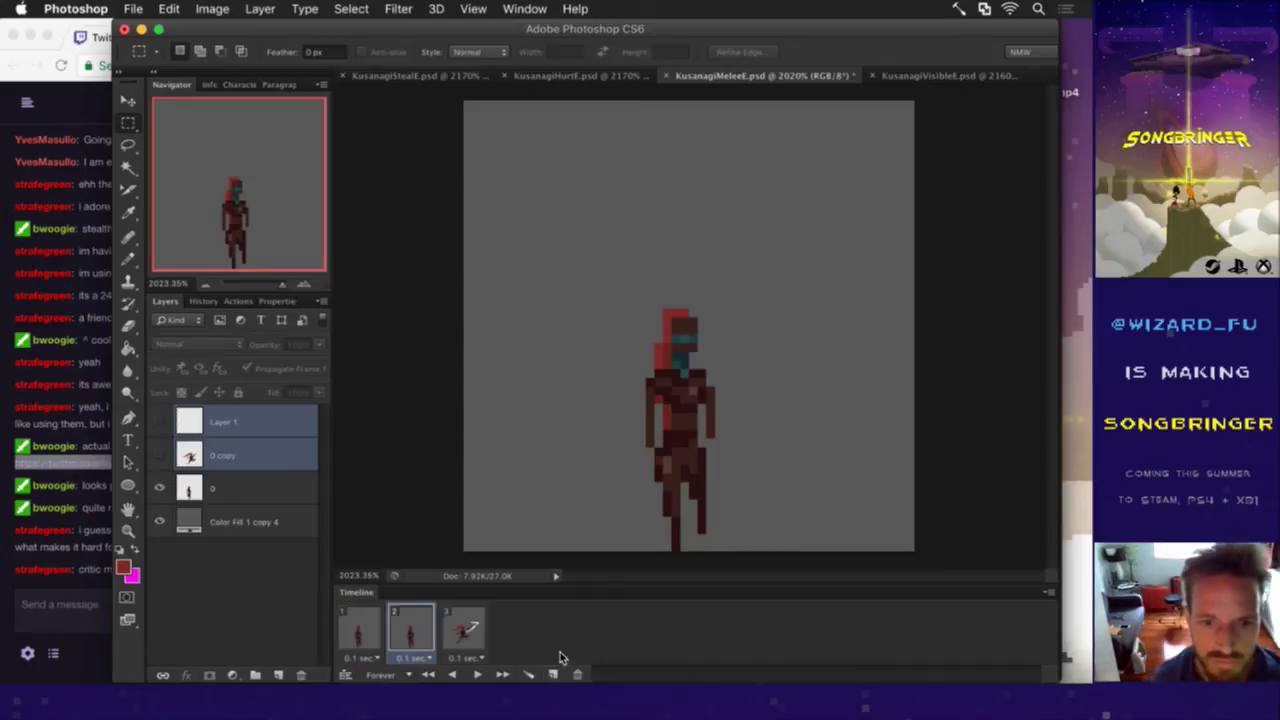
pyautogui.click(578, 674)
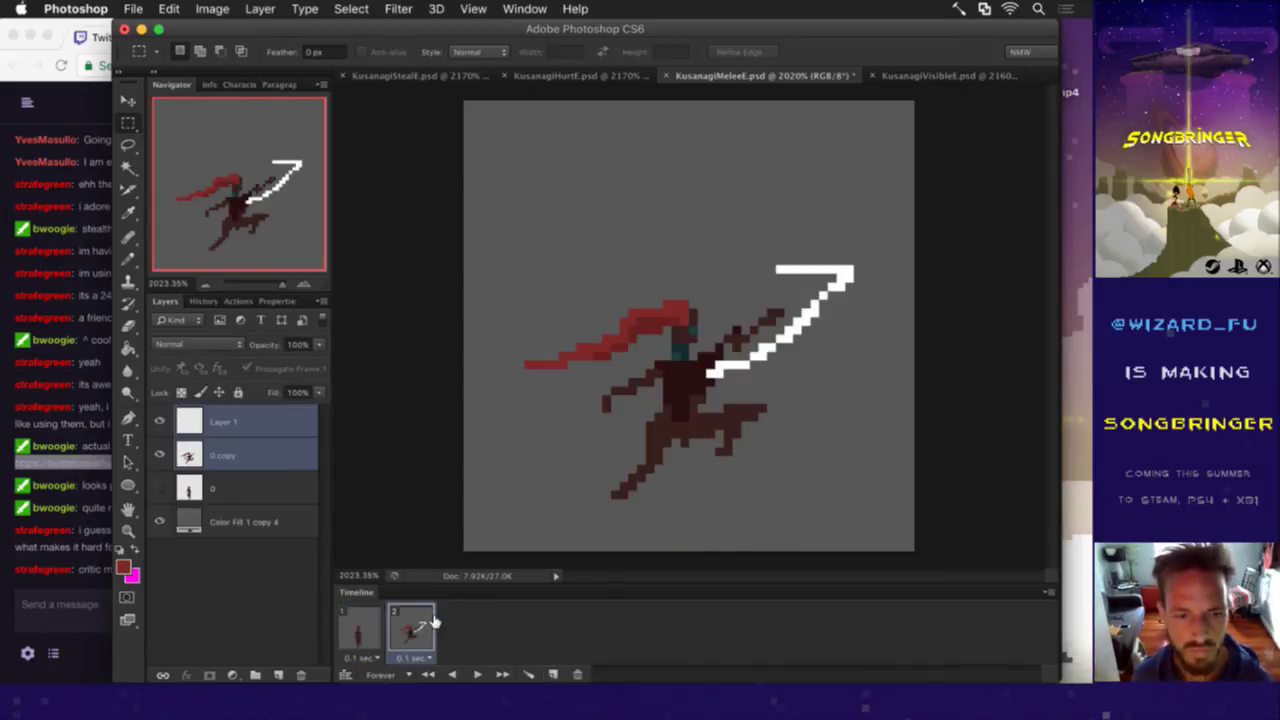
pyautogui.press('super+j')
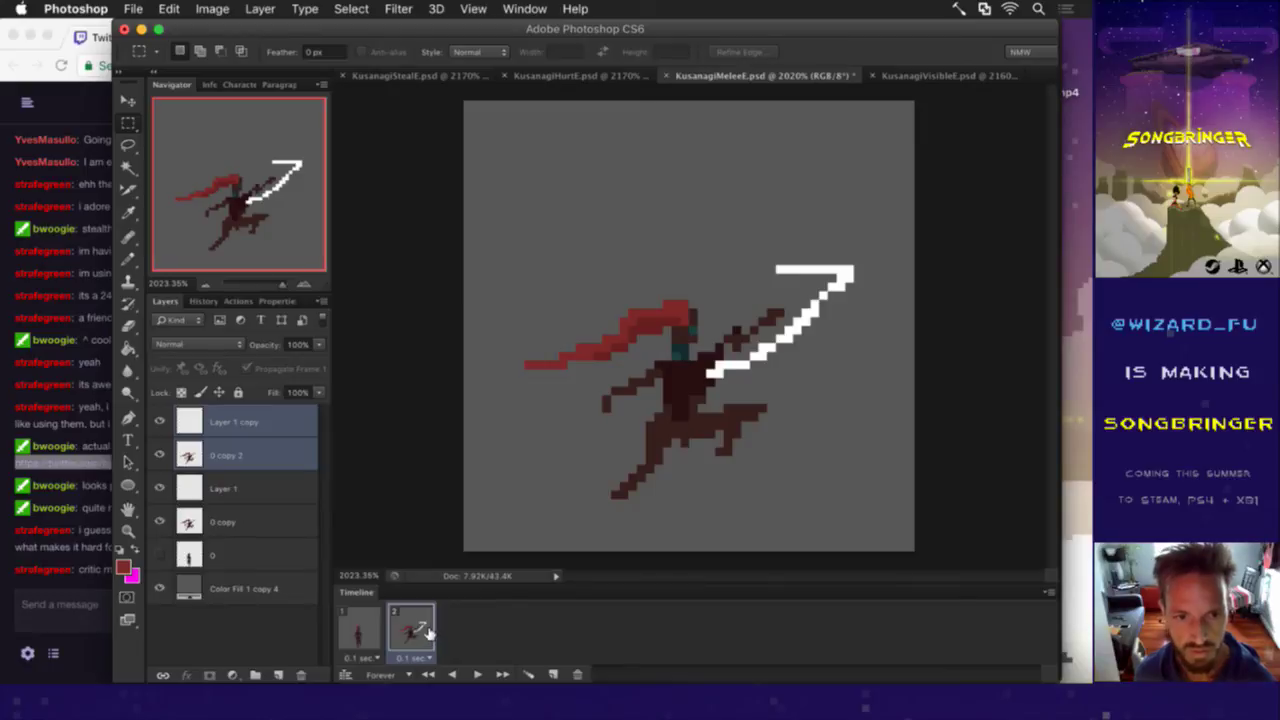
pyautogui.press('super+z')
pyautogui.click(369, 623)
pyautogui.click(403, 623)
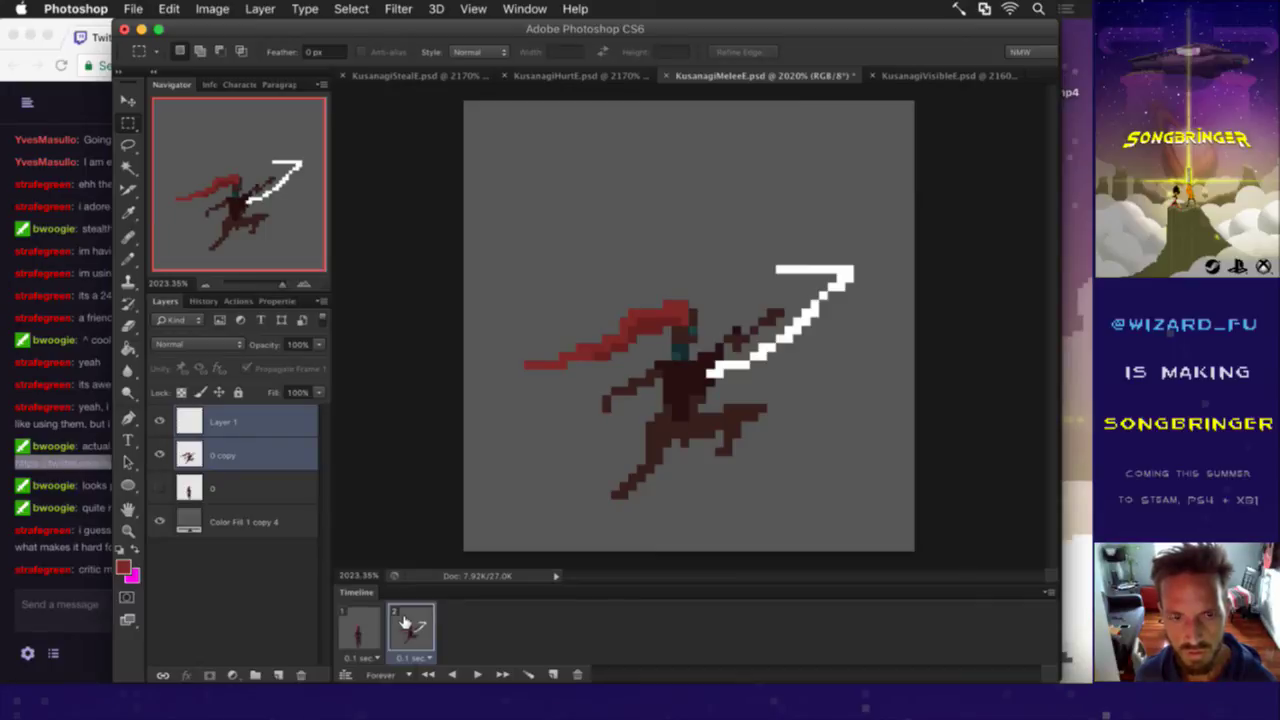
# Step: Duplicate frame 2 as frame 3 and shift its character and slash layers one pixel up and one pixel right
pyautogui.click(554, 673)
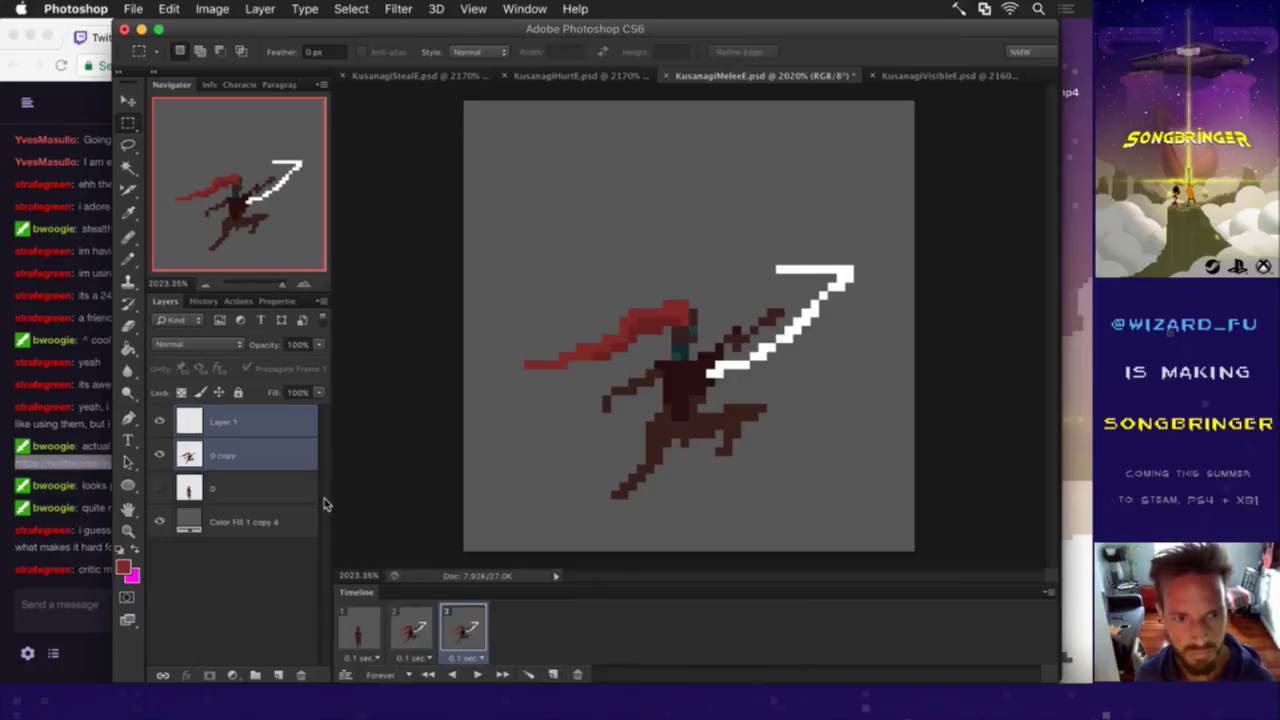
pyautogui.click(276, 421)
pyautogui.click(283, 455)
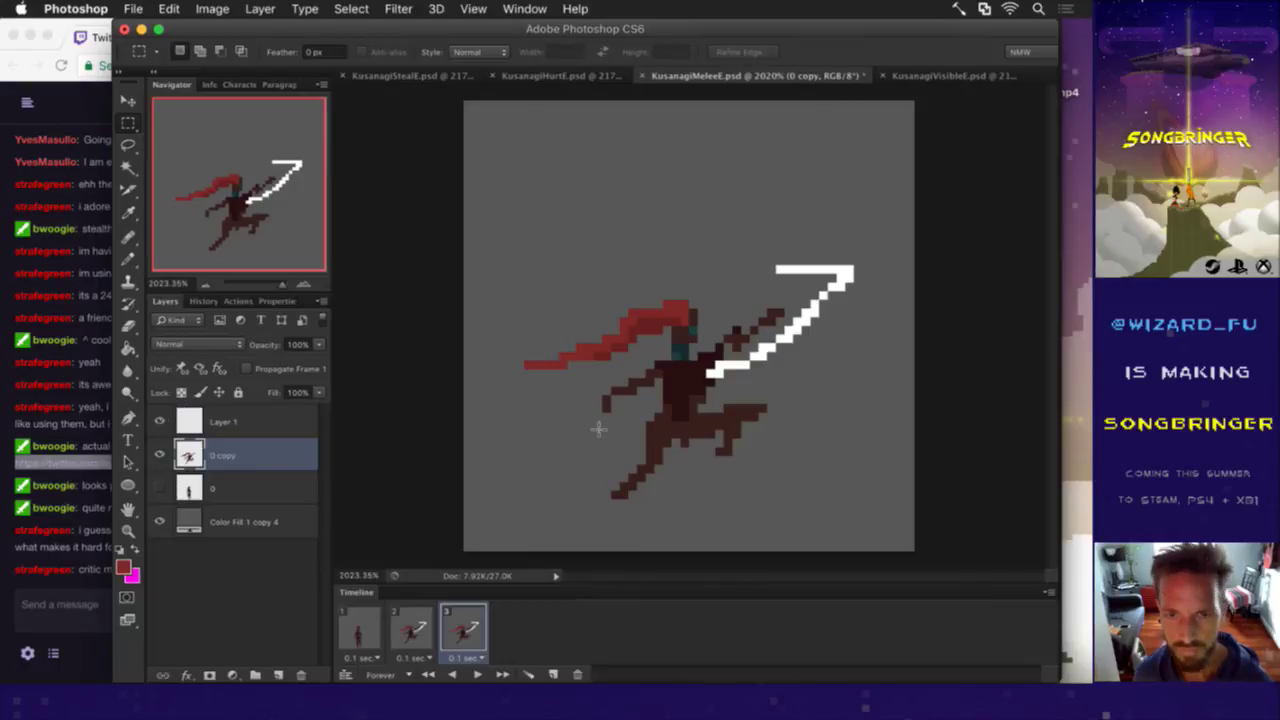
pyautogui.press('v')
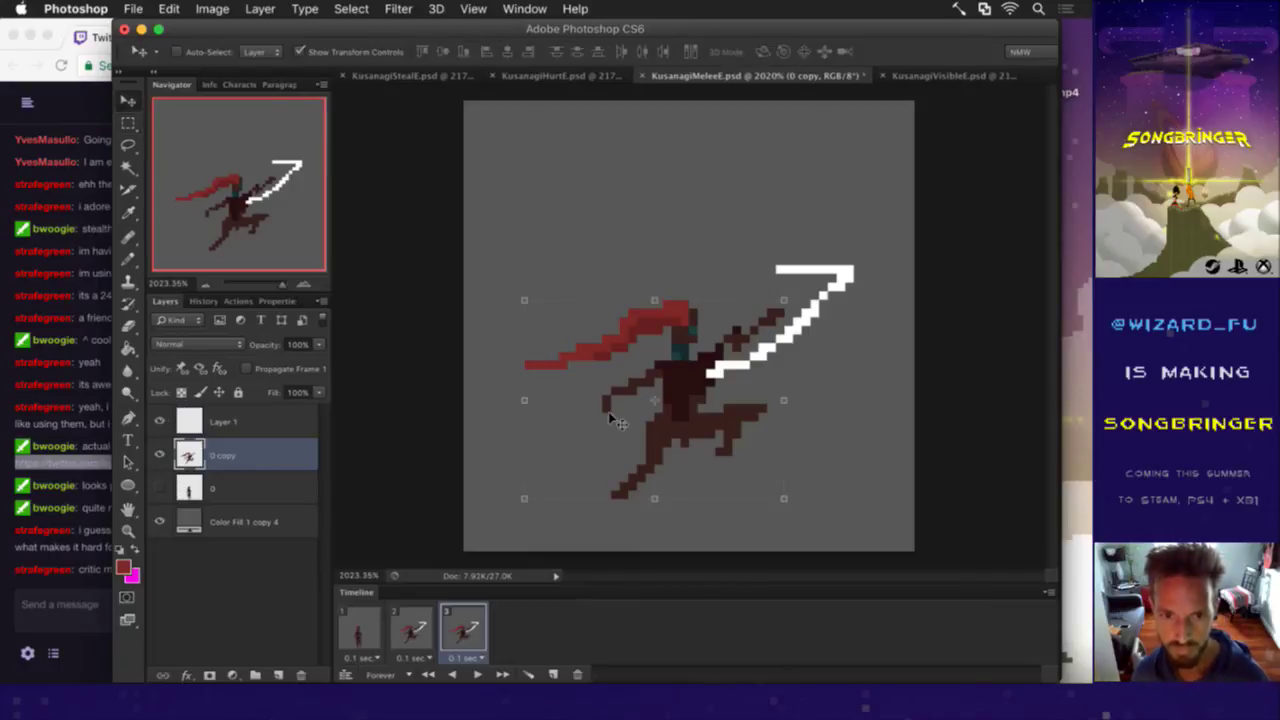
pyautogui.press('Up')
pyautogui.press('Right')
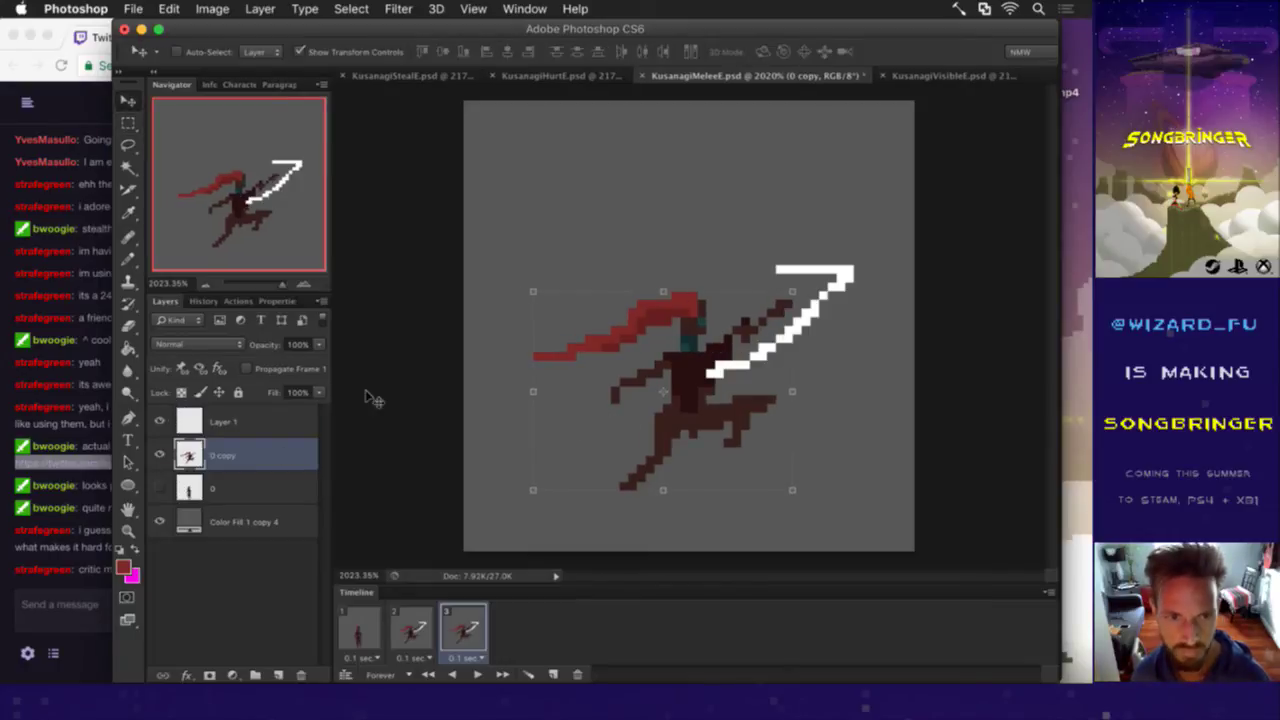
pyautogui.click(292, 414)
pyautogui.press('Right')
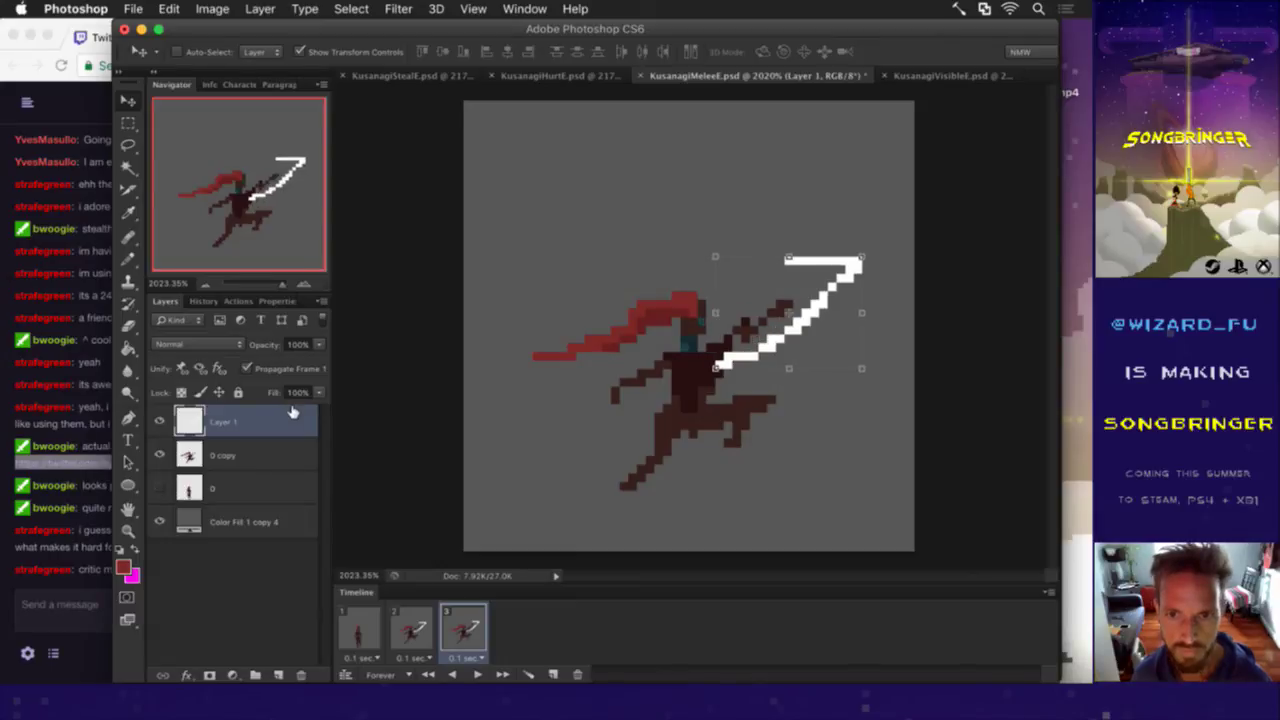
# Step: Sample the slash's white and duplicate the character and slash layers for frame 3
pyautogui.press('m')
pyautogui.click(812, 281)
pyautogui.press('m')
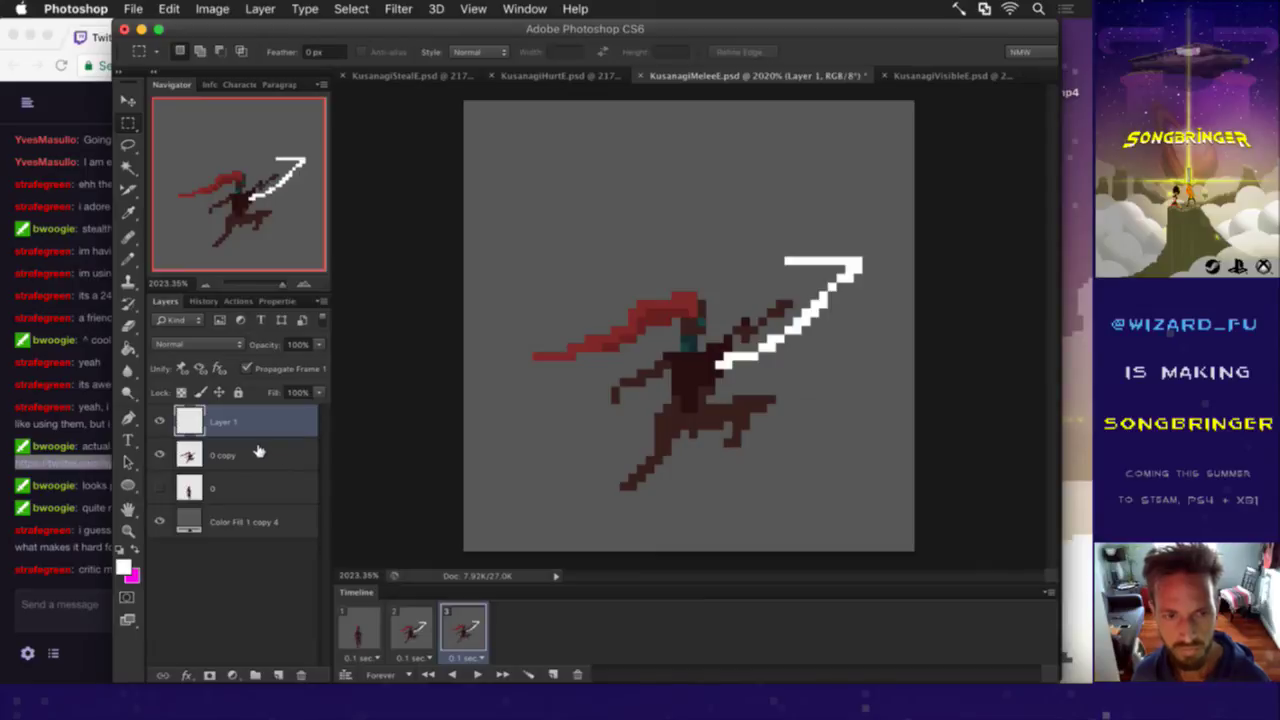
pyautogui.click(256, 453)
pyautogui.keyDown('shift'); pyautogui.click(272, 419); pyautogui.keyUp('shift')
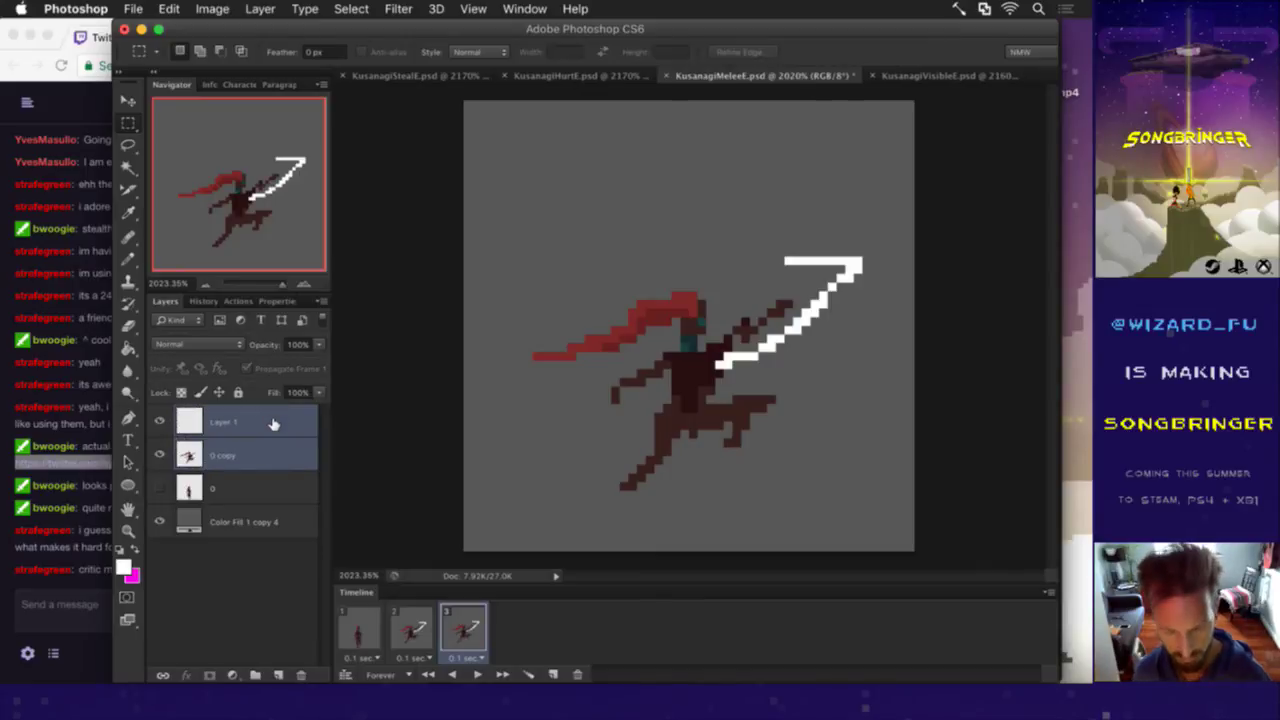
pyautogui.press('super+j')
# Step: On the duplicated slash layer, erase the lower arc and pencil a flatter, thicker white streak running back towards the head
pyautogui.click(215, 423)
pyautogui.press('e')
pyautogui.moveTo(718, 372)
pyautogui.mouseDown()
pyautogui.moveTo(742, 353)
pyautogui.moveTo(829, 309)
pyautogui.moveTo(739, 375)
pyautogui.moveTo(758, 297)
pyautogui.moveTo(714, 298)
pyautogui.mouseUp()
pyautogui.click(727, 356)
pyautogui.press('b')
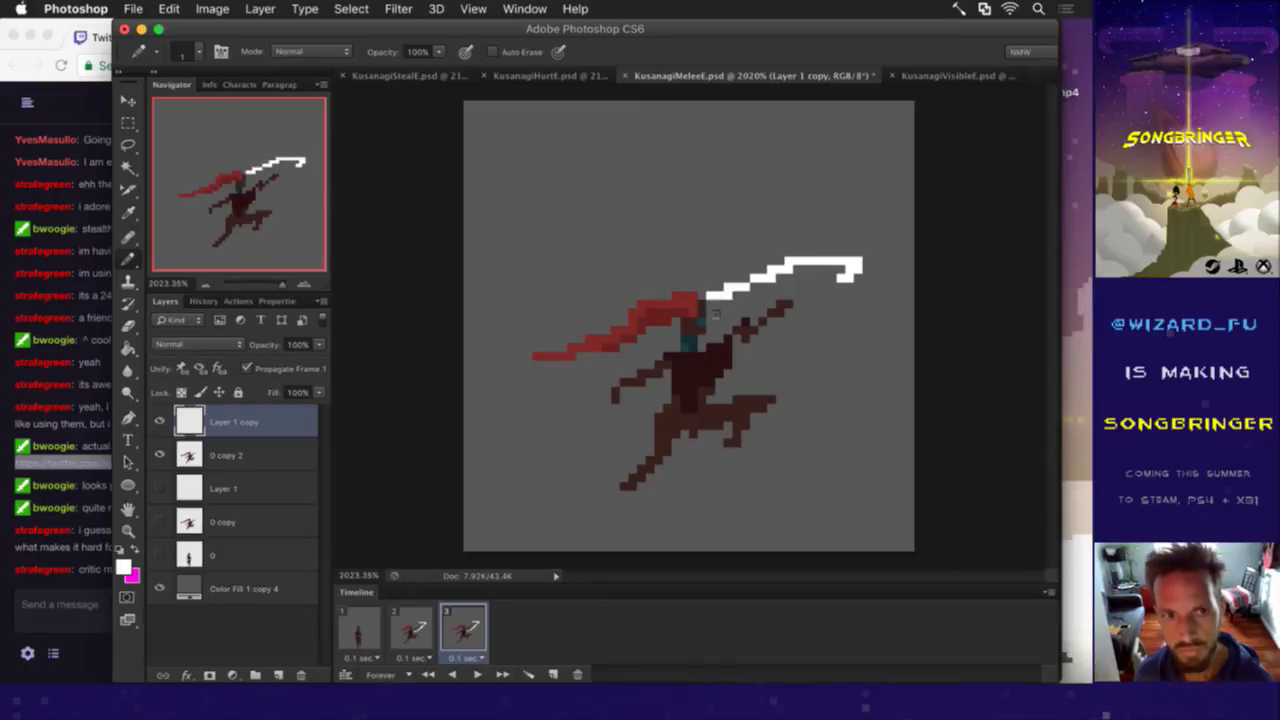
pyautogui.moveTo(778, 270); pyautogui.dragTo(838, 270)
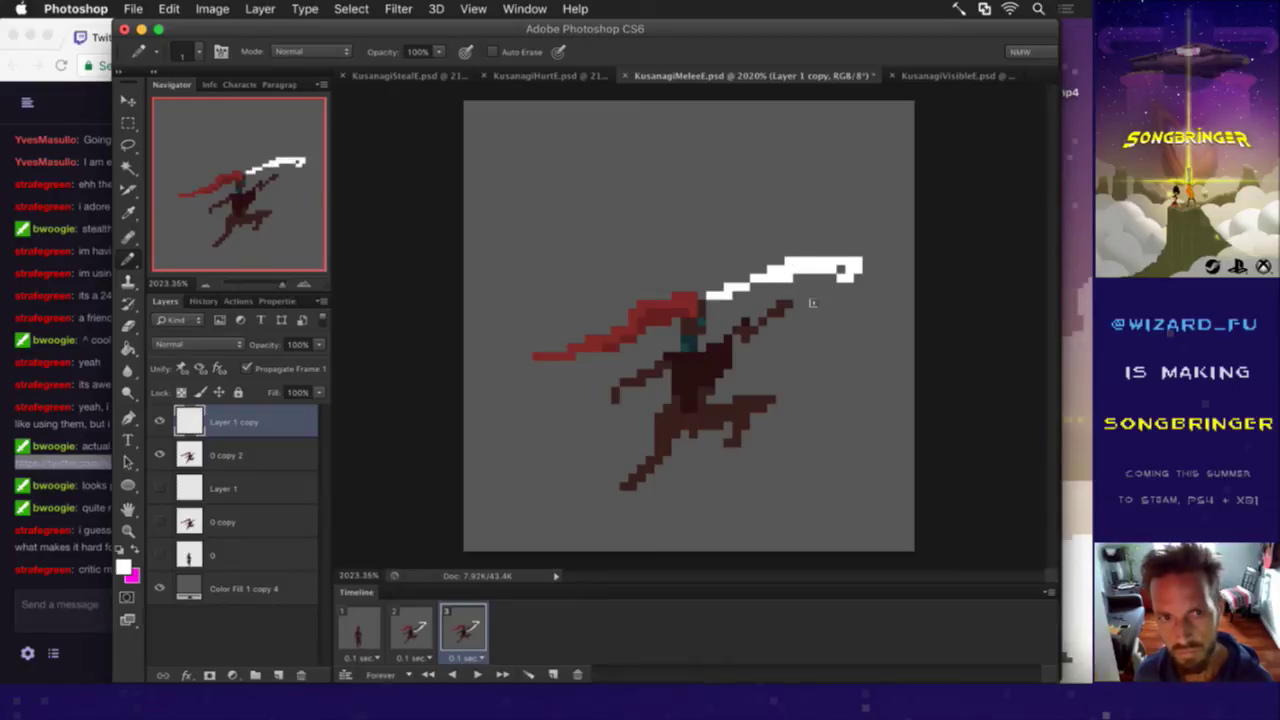
pyautogui.press('e')
pyautogui.moveTo(708, 296); pyautogui.dragTo(720, 296)
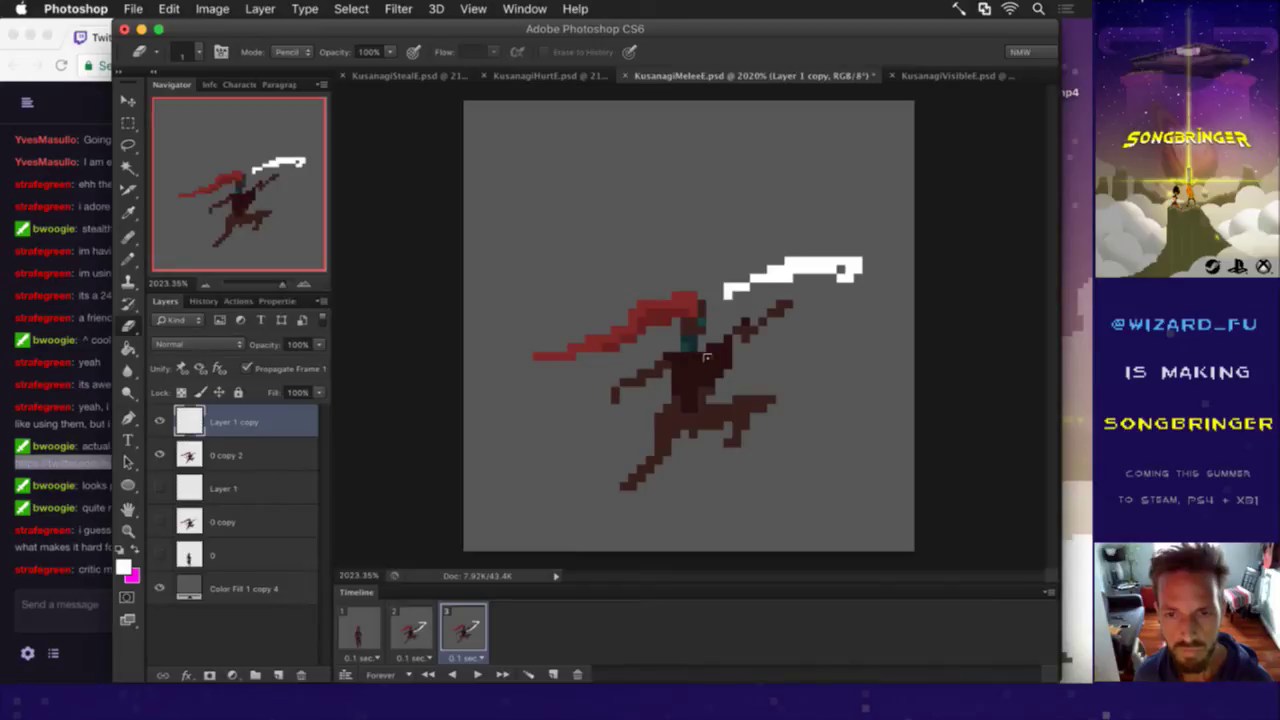
# Step: Select the head and hair with a marquee, move them five pixels up and five left on the duplicated character layer, and deselect
pyautogui.press('m')
pyautogui.moveTo(535, 291); pyautogui.dragTo(697, 346)
pyautogui.moveTo(603, 343); pyautogui.dragTo(598, 372)
pyautogui.press('v')
pyautogui.click(611, 268)
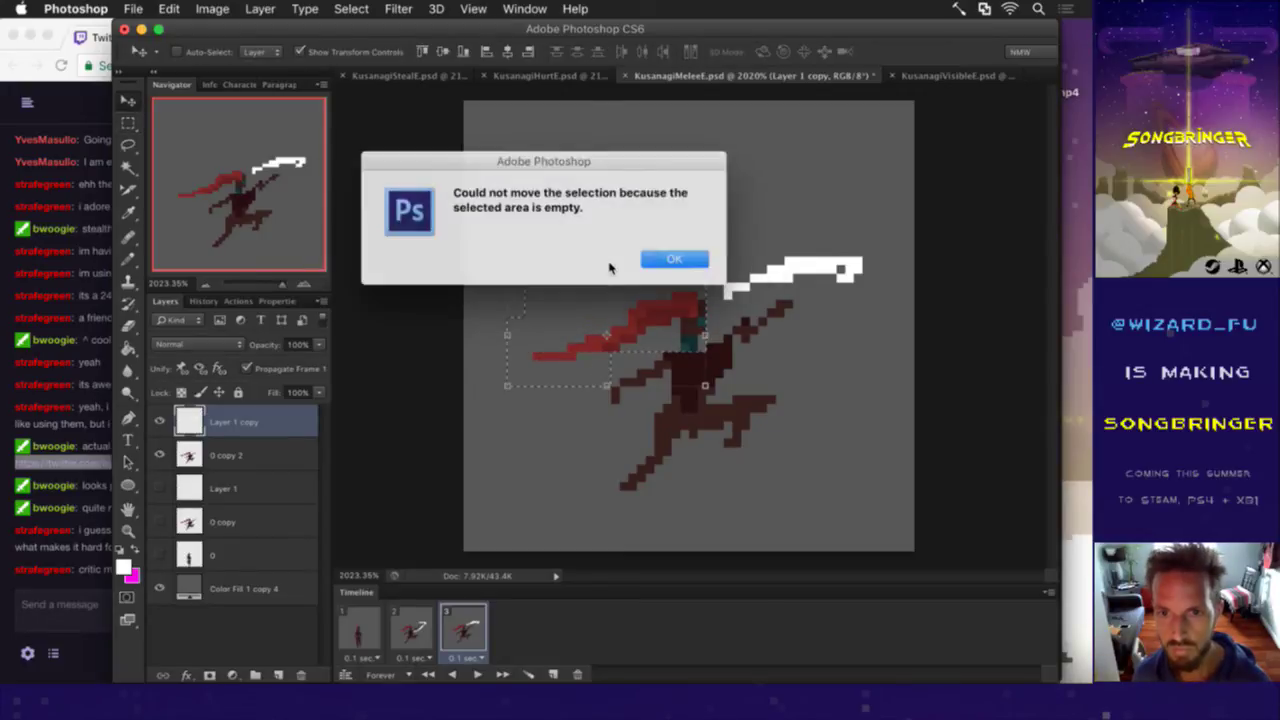
pyautogui.click(668, 258)
pyautogui.moveTo(670, 306); pyautogui.dragTo(602, 260)
pyautogui.click(668, 259)
pyautogui.click(263, 452)
pyautogui.press('m')
pyautogui.hotkey('ctrl', 'd')
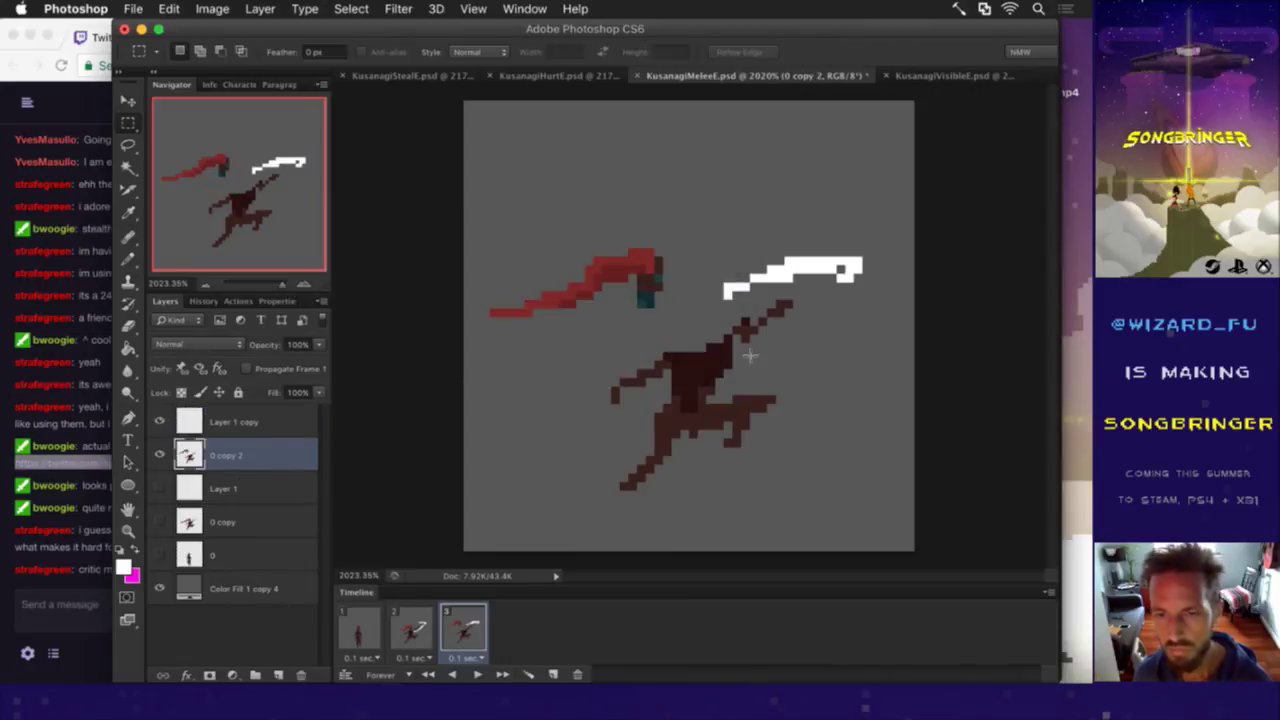
# Step: Erase the raised sword arm beyond the shoulder on the 0 copy 2 character layer in frame 3
pyautogui.press('b')
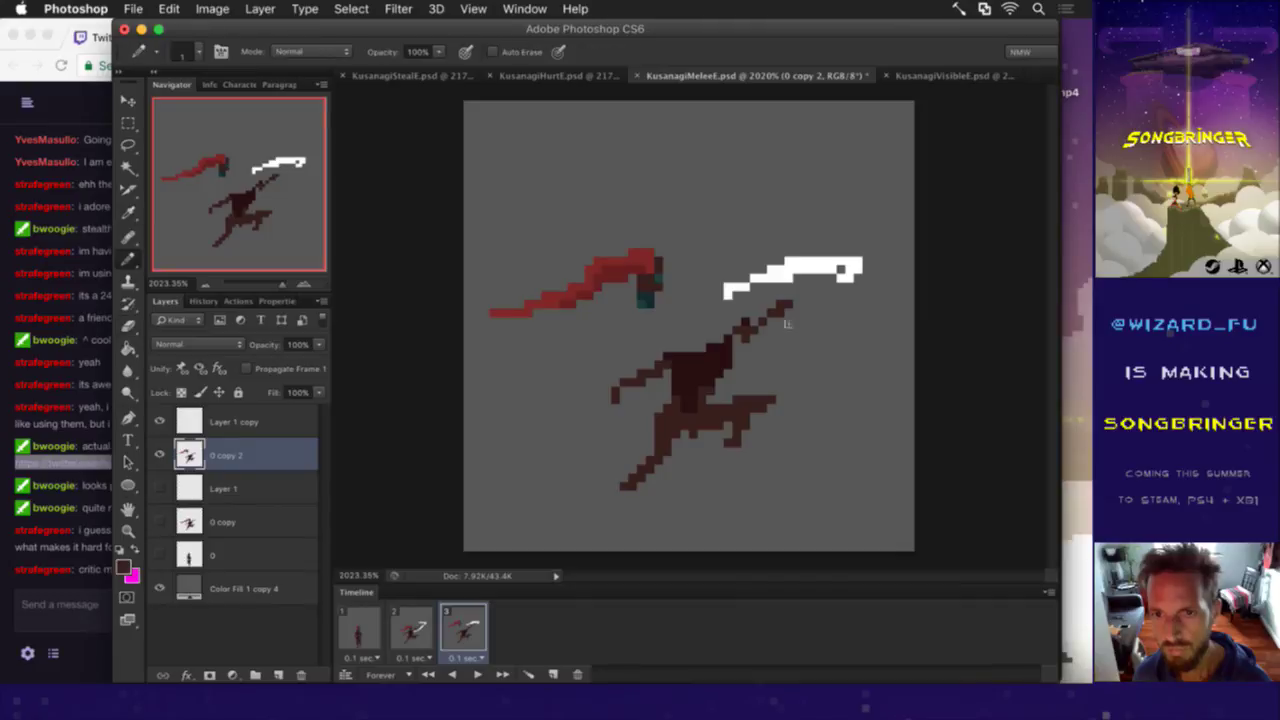
pyautogui.press('e')
pyautogui.moveTo(786, 306); pyautogui.dragTo(746, 338)
pyautogui.click(780, 313)
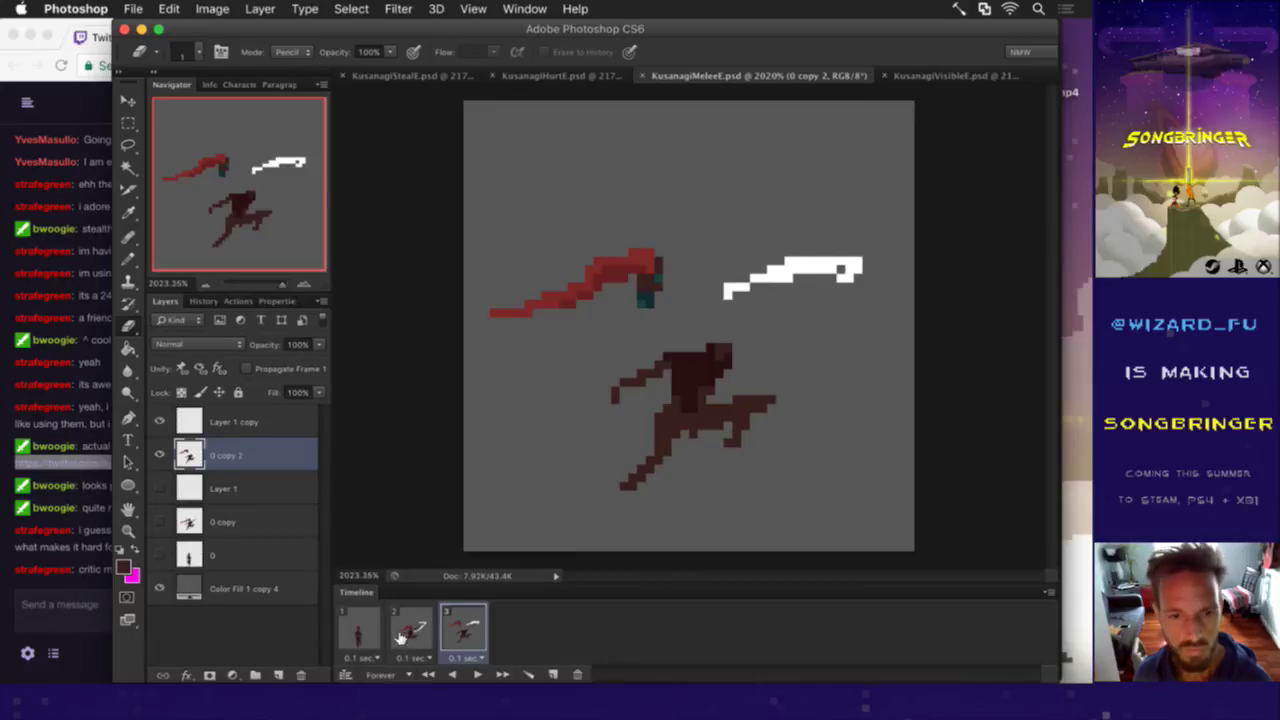
# Step: Duplicate frame 2 of the timeline and return to the earlier of the two matching frames
pyautogui.click(359, 628)
pyautogui.click(430, 626)
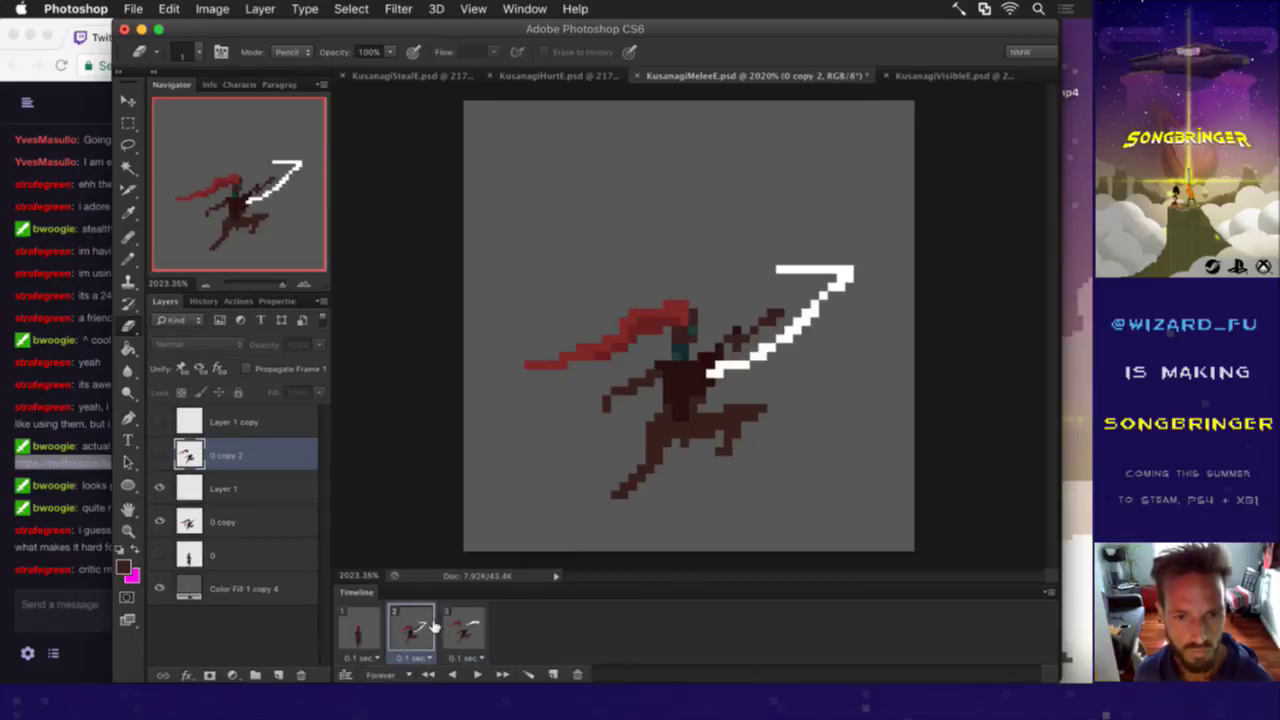
pyautogui.click(553, 674)
pyautogui.click(420, 625)
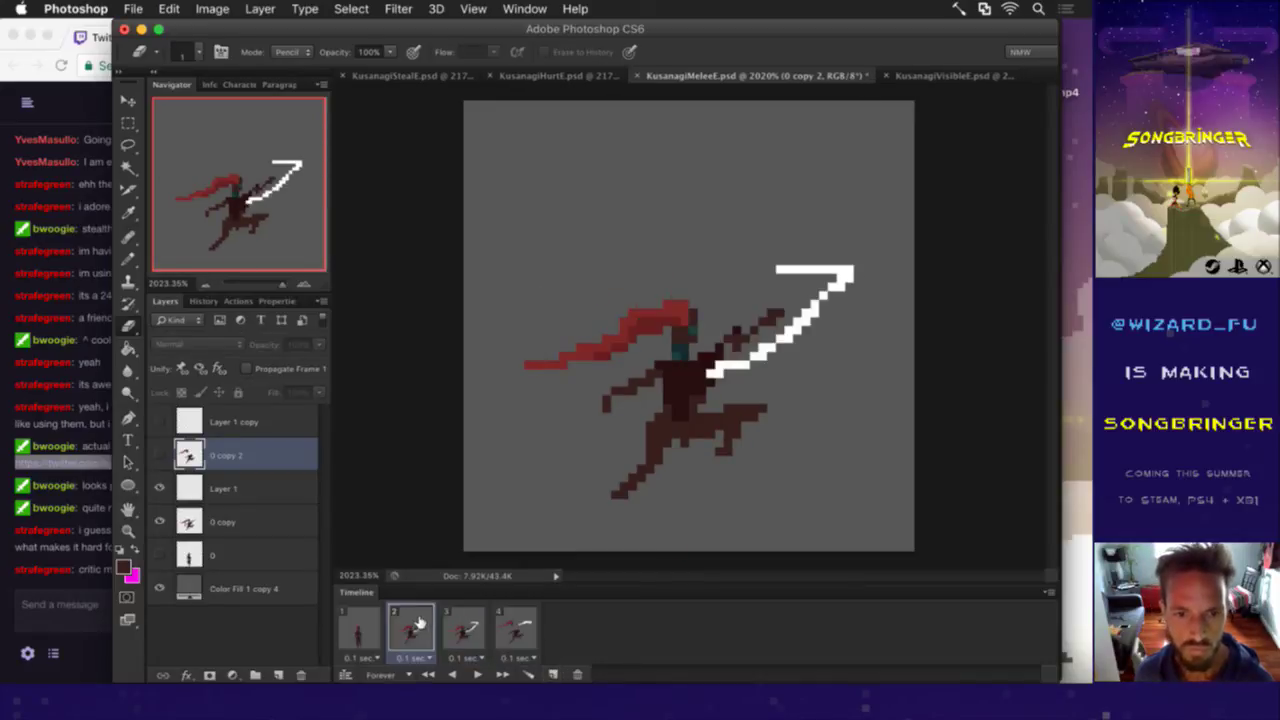
# Step: In frame 2, hide the slash and lunge layers and put a duplicate of the standing character layer 0 in their place
pyautogui.click(240, 518)
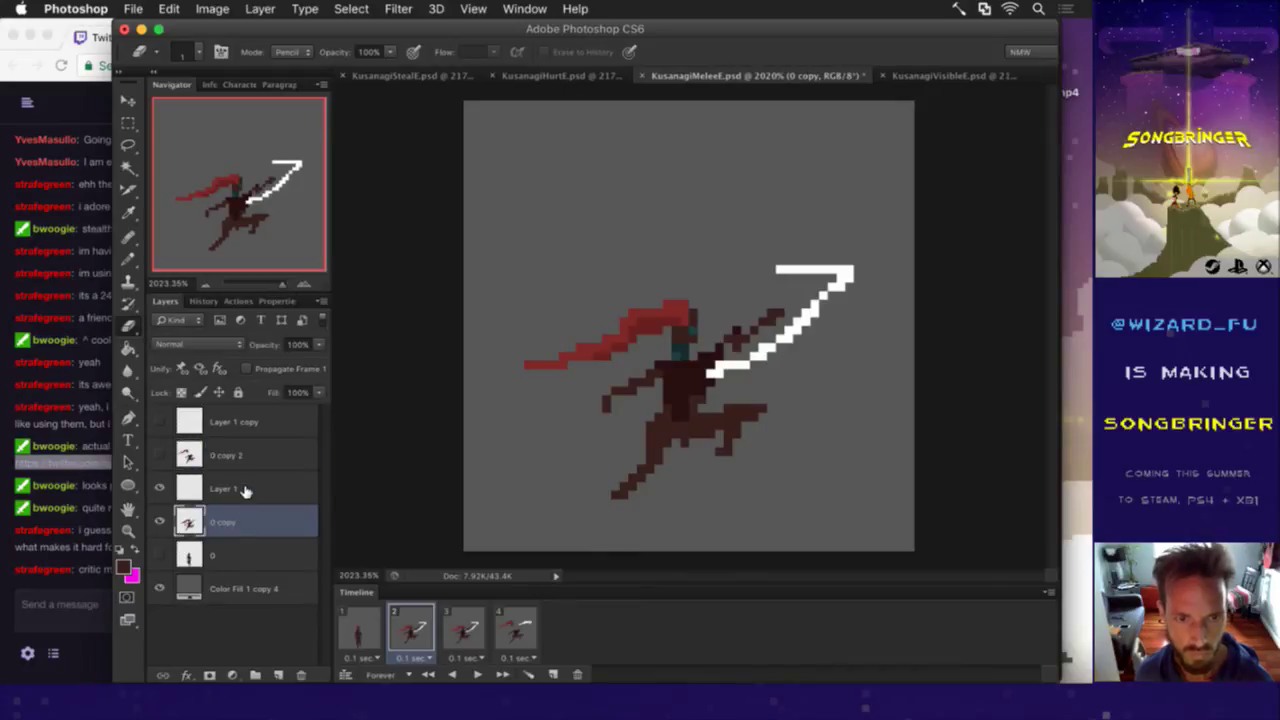
pyautogui.click(160, 487)
pyautogui.press('super+j')
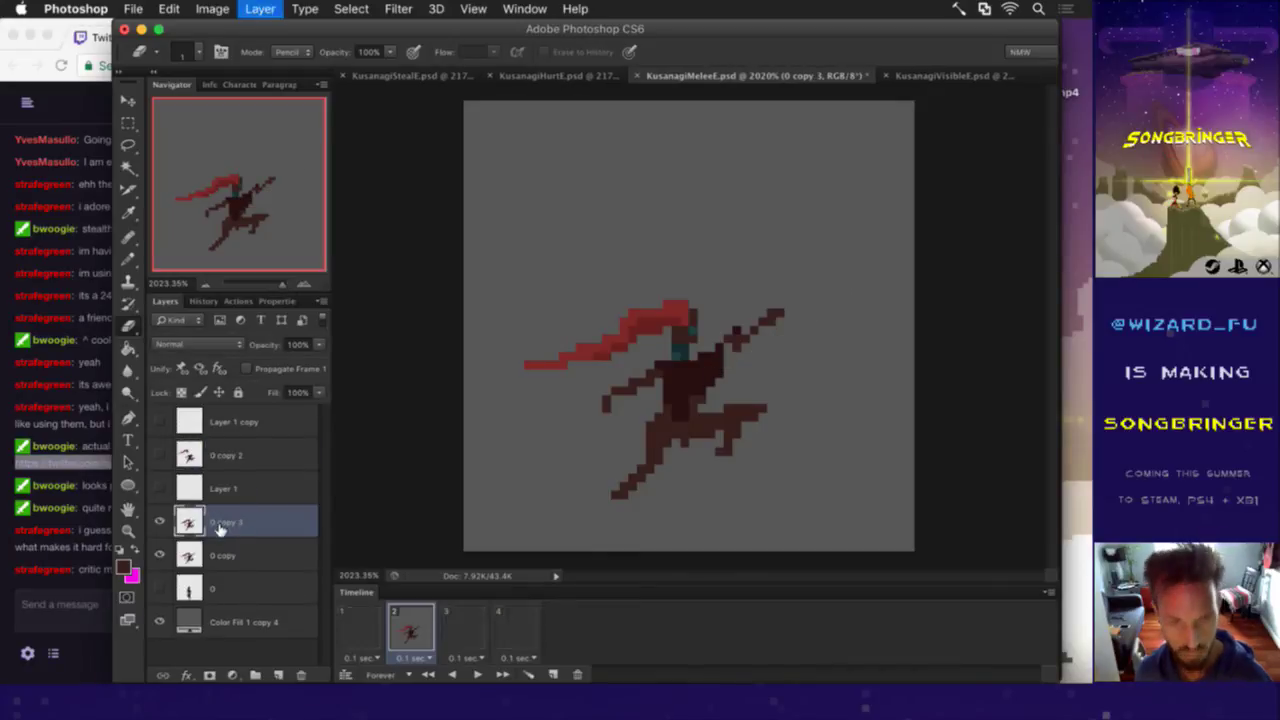
pyautogui.moveTo(184, 528); pyautogui.dragTo(182, 566)
pyautogui.click(159, 521)
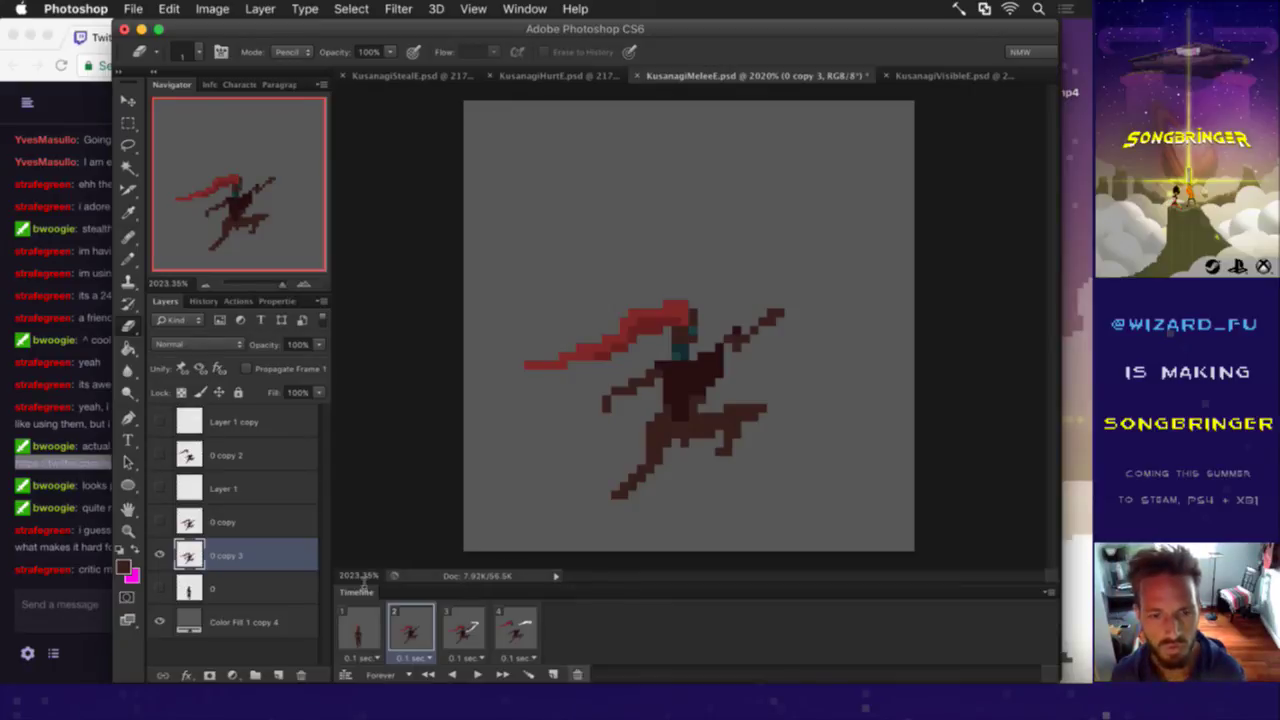
pyautogui.click(300, 675)
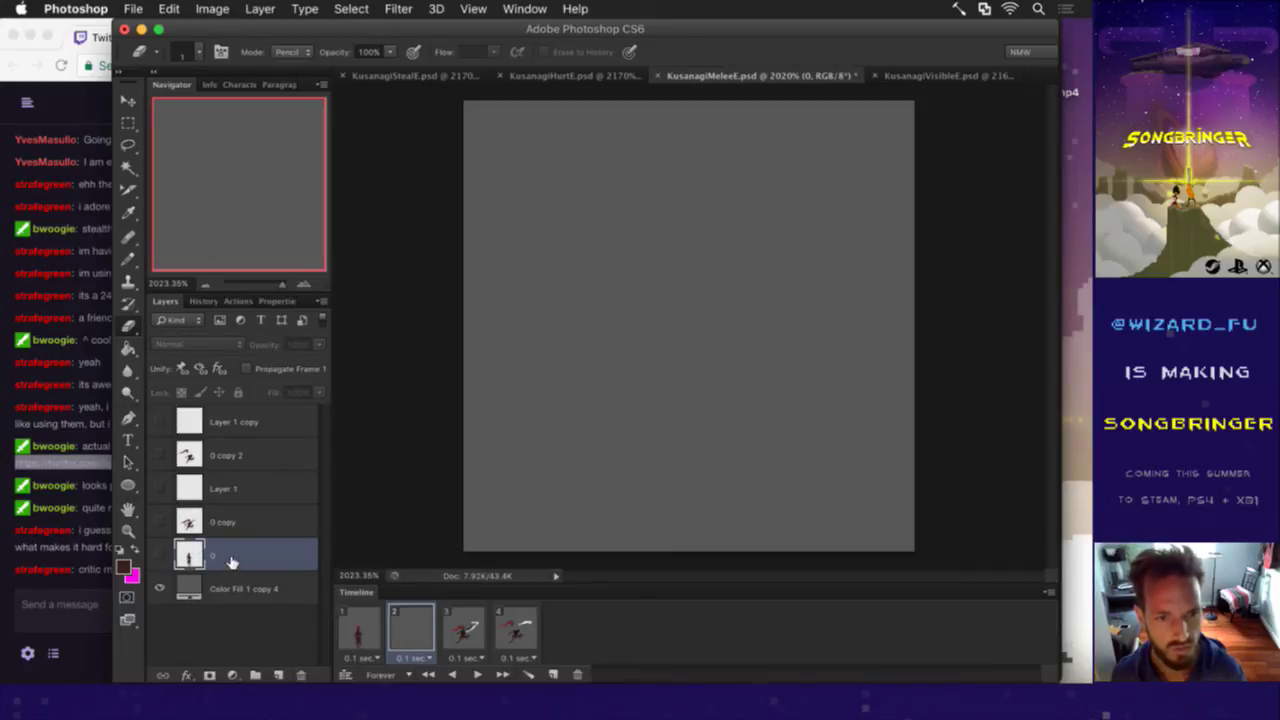
pyautogui.press('super+z')
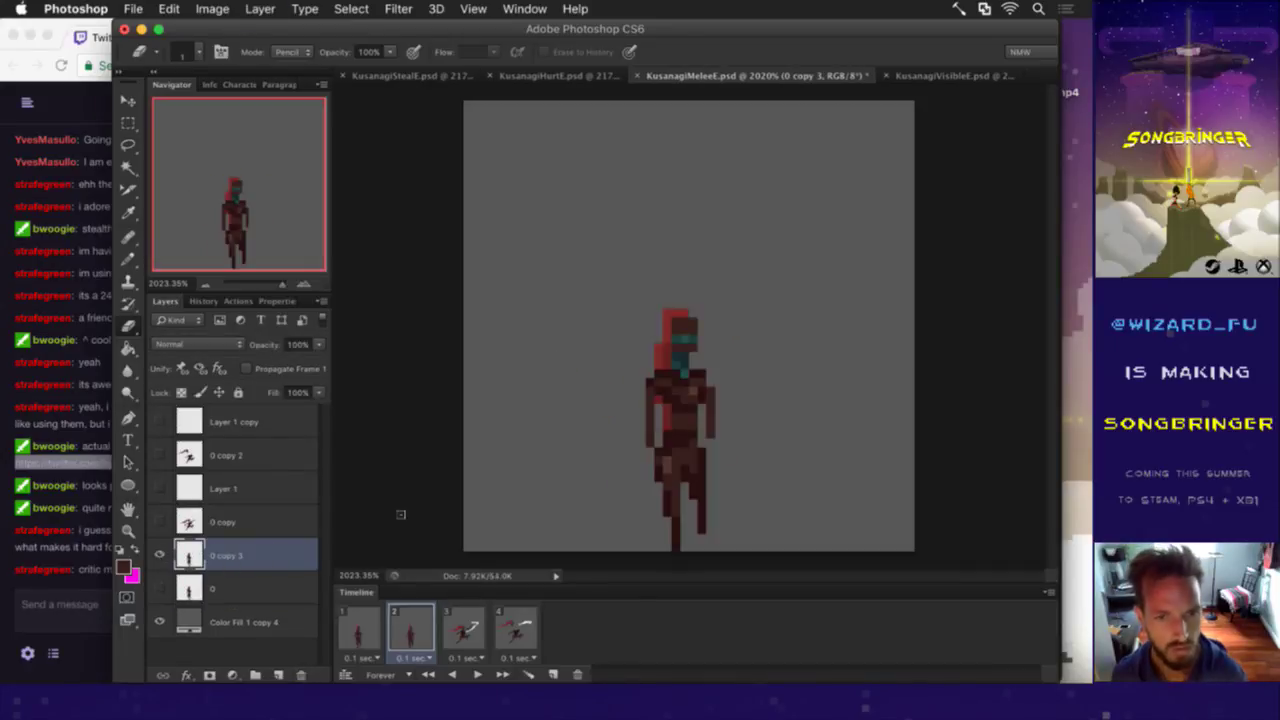
# Step: Flip back and forth between frames 2 and 3 to compare the standing pose with the lunge
pyautogui.press('m')
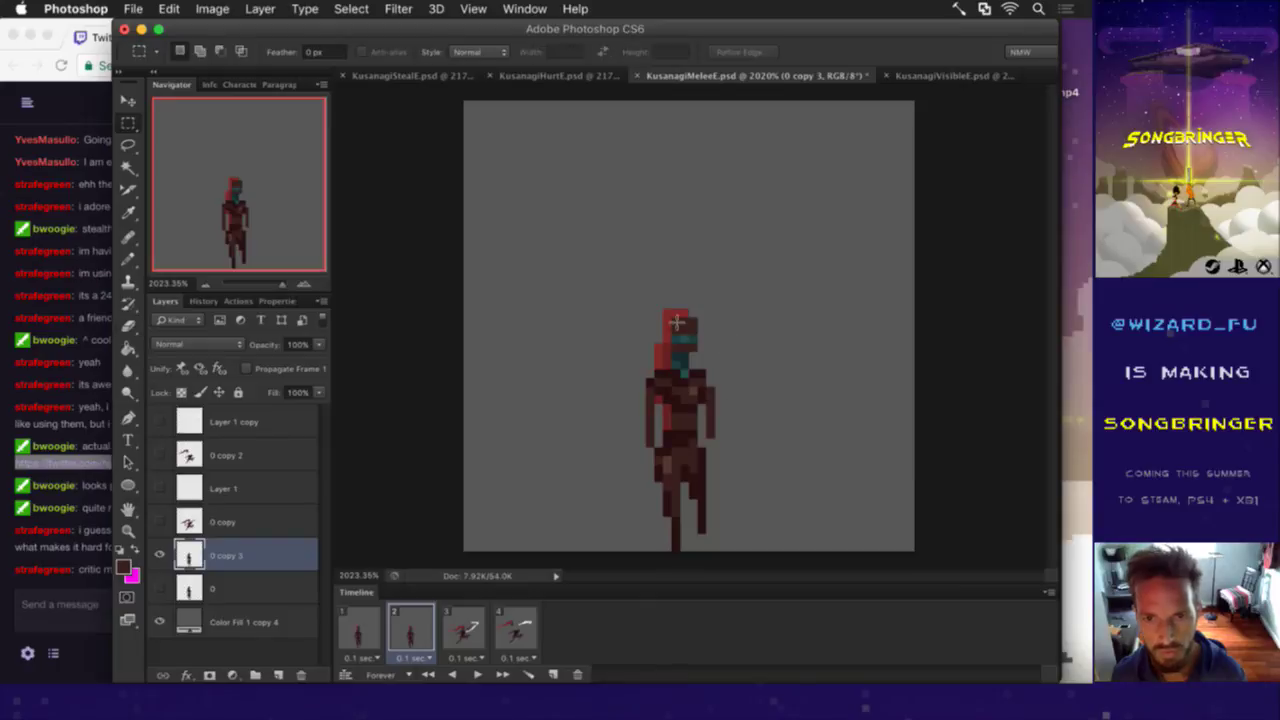
pyautogui.click(455, 638)
pyautogui.click(428, 633)
pyautogui.click(458, 631)
pyautogui.click(410, 628)
pyautogui.click(458, 630)
pyautogui.click(408, 627)
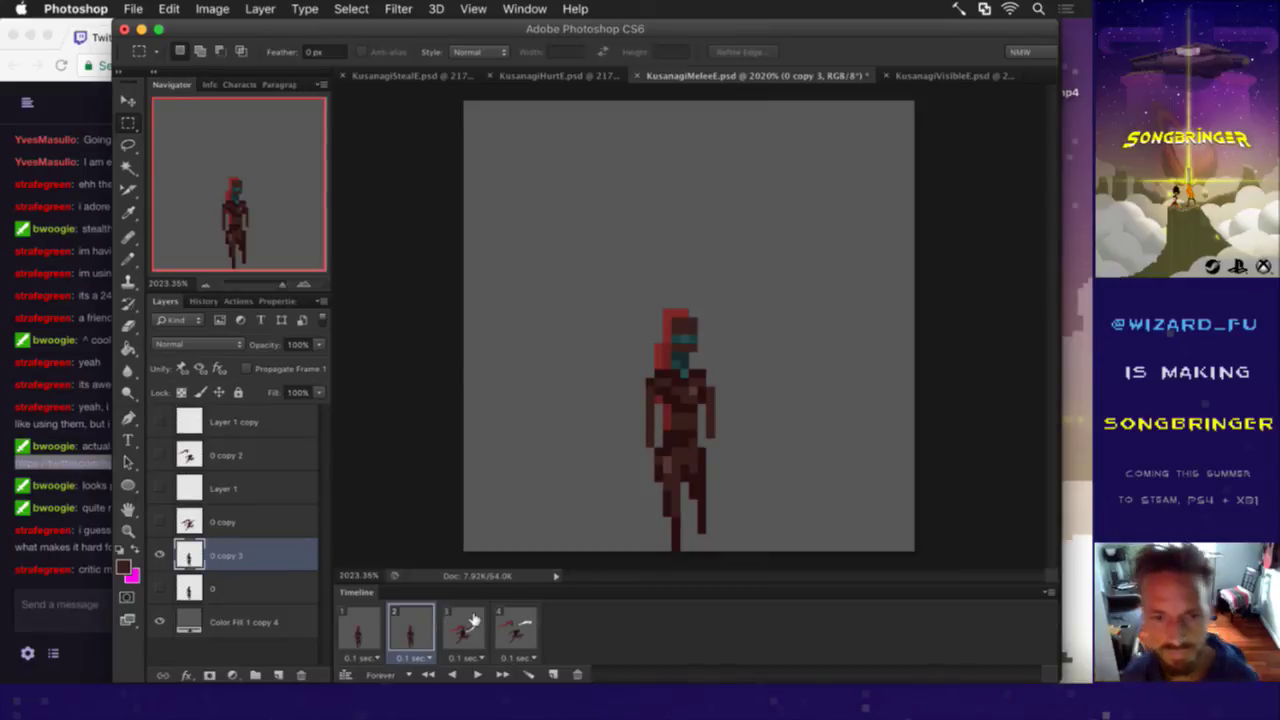
# Step: Narrow the teal visor to the front of the face and pencil red hair trailing behind the head down to the shoulder
pyautogui.press('b')
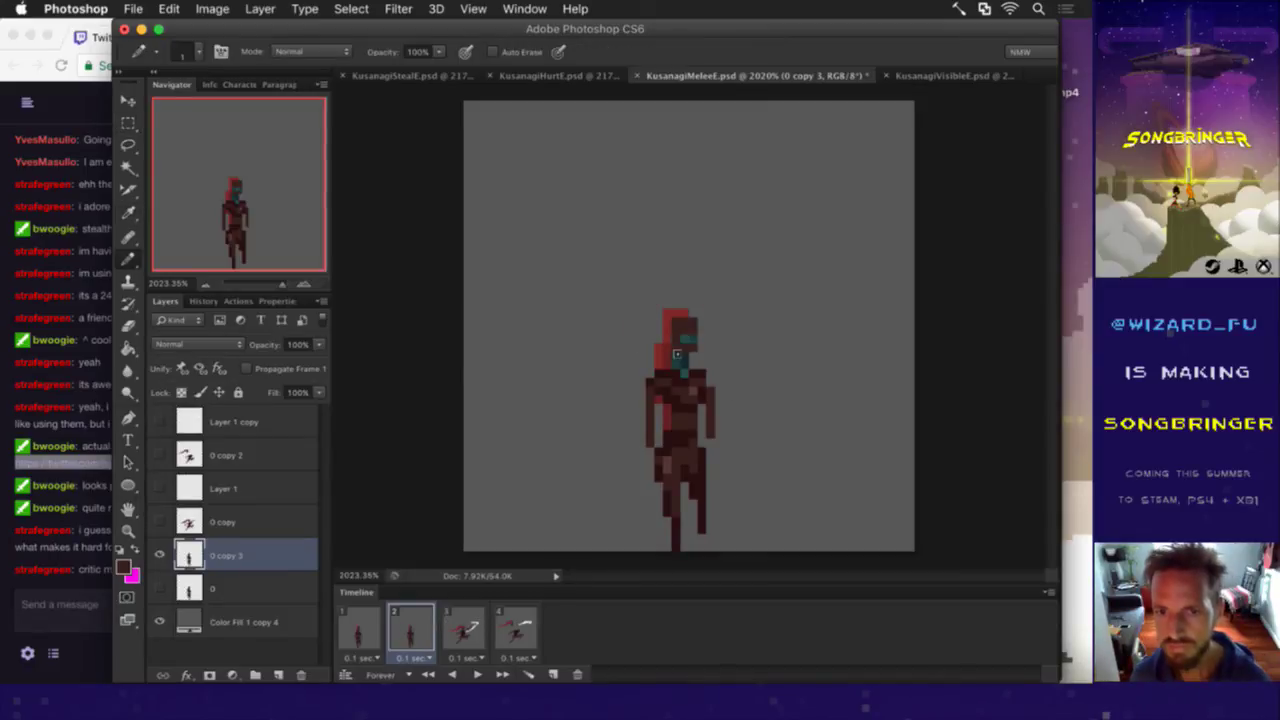
pyautogui.keyDown('alt'); pyautogui.click(689, 338); pyautogui.keyUp('alt')
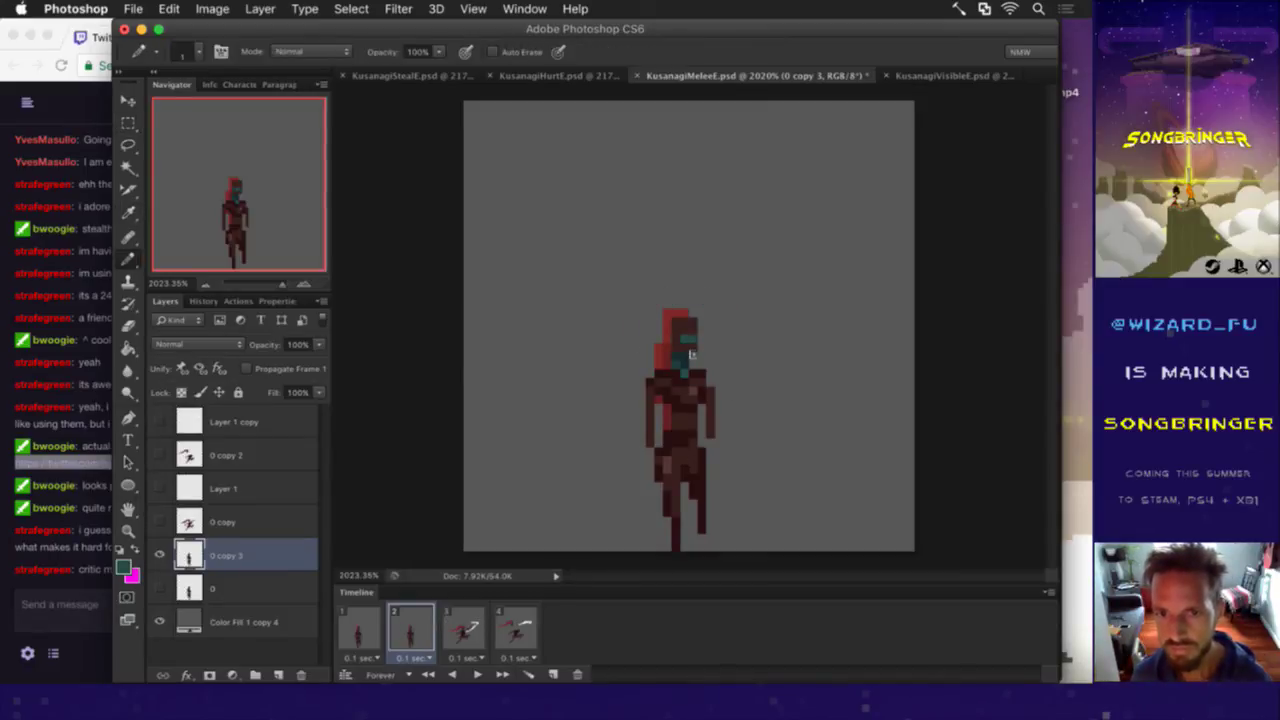
pyautogui.keyDown('alt'); pyautogui.click(681, 361); pyautogui.keyUp('alt')
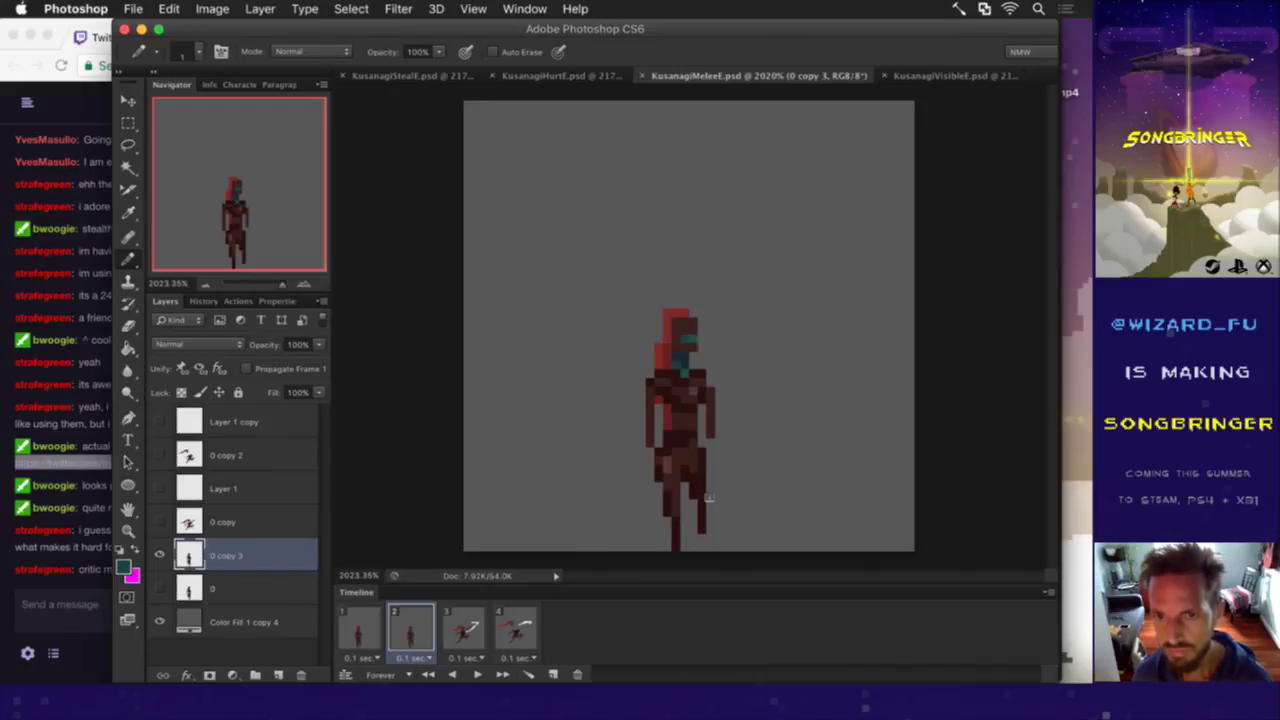
pyautogui.keyDown('alt'); pyautogui.click(662, 346); pyautogui.keyUp('alt')
pyautogui.moveTo(658, 336); pyautogui.dragTo(630, 405)
pyautogui.press('i')
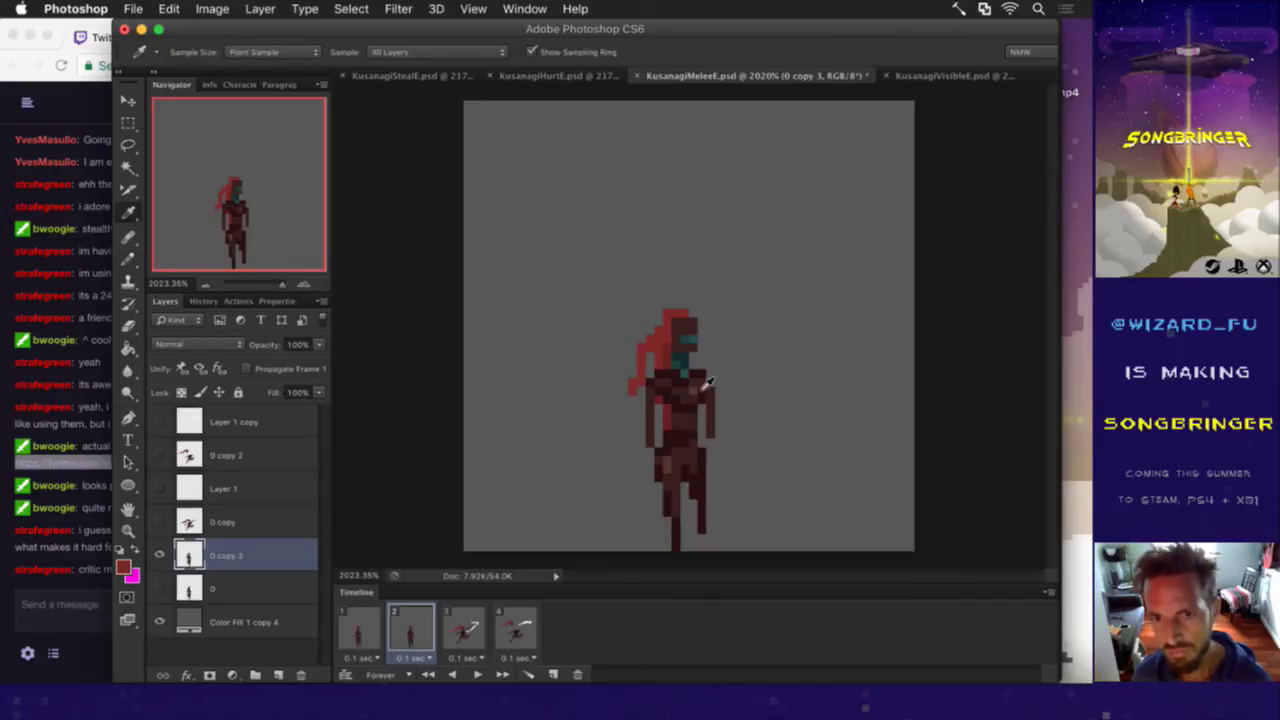
# Step: Marquee the rear half of the standing body below the neck, shift it one pixel right and deselect
pyautogui.press('m')
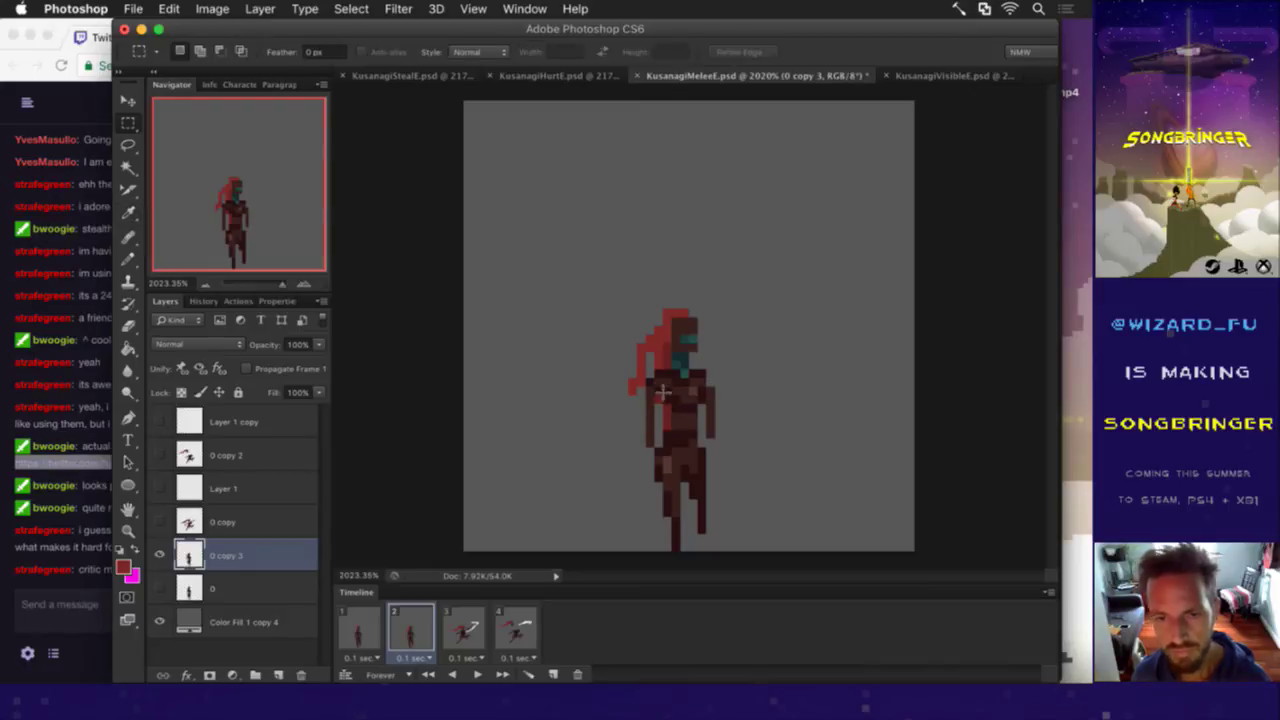
pyautogui.moveTo(646, 370); pyautogui.dragTo(677, 552)
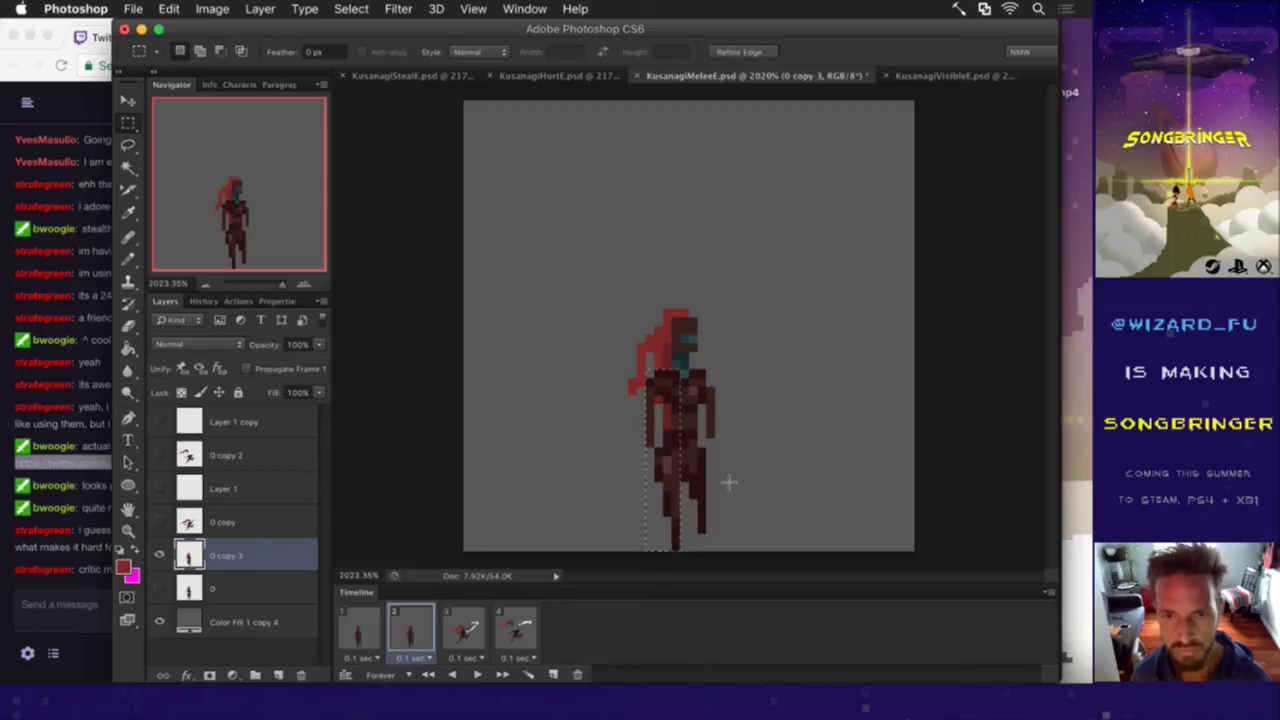
pyautogui.press('v')
pyautogui.press('Right')
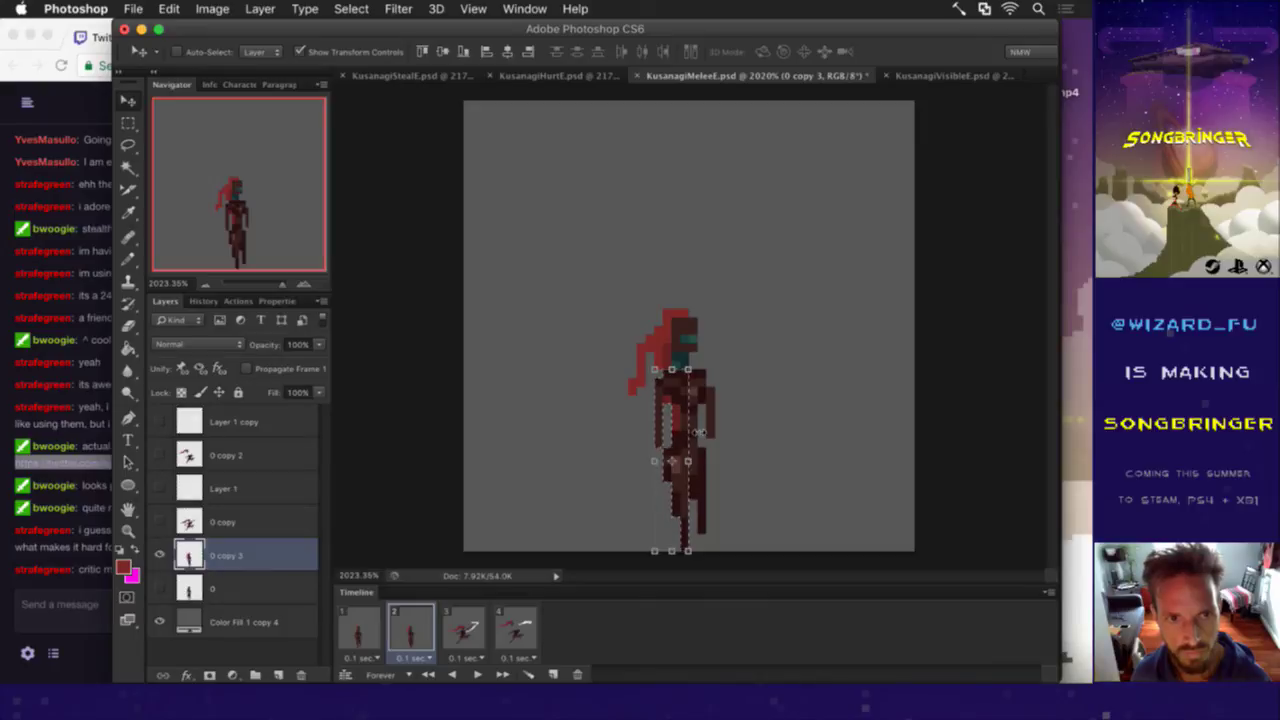
pyautogui.hotkey('ctrl', 'd')
# Step: Redraw the rear arm in sampled body browns, bent with its elbow pushed back and the hand at the hip
pyautogui.press('e')
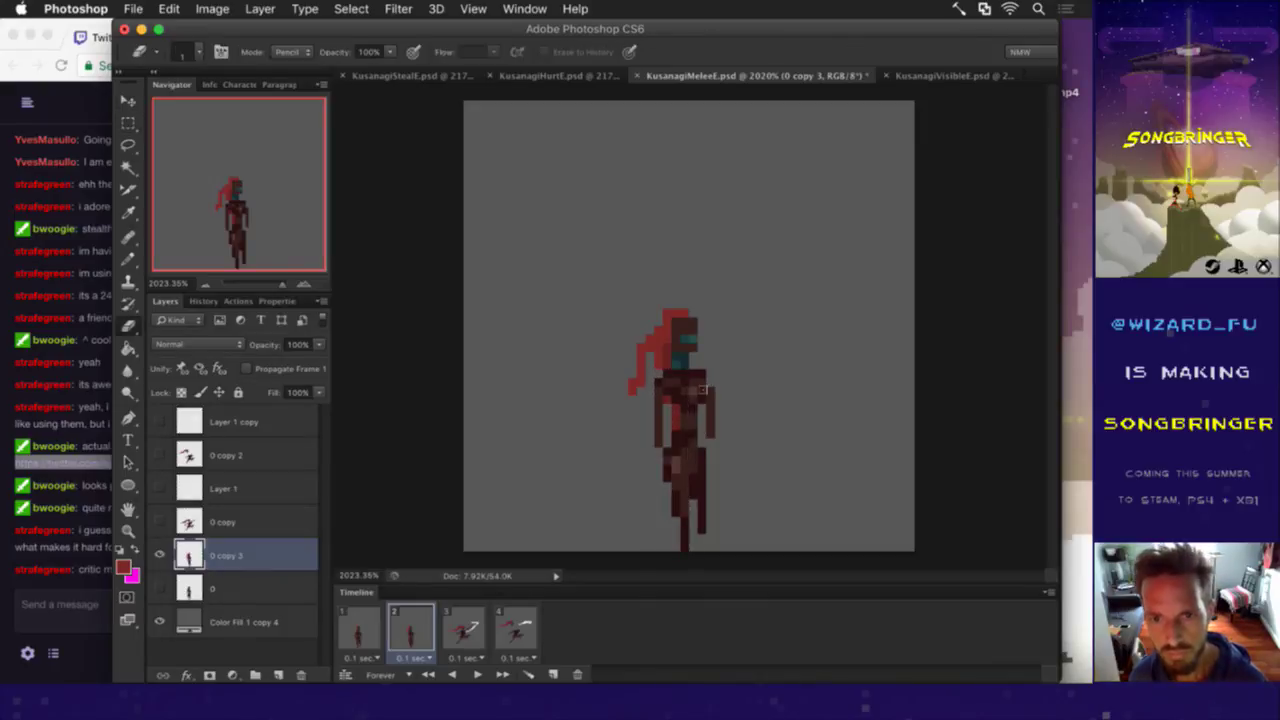
pyautogui.press('i')
pyautogui.click(662, 408)
pyautogui.press('b')
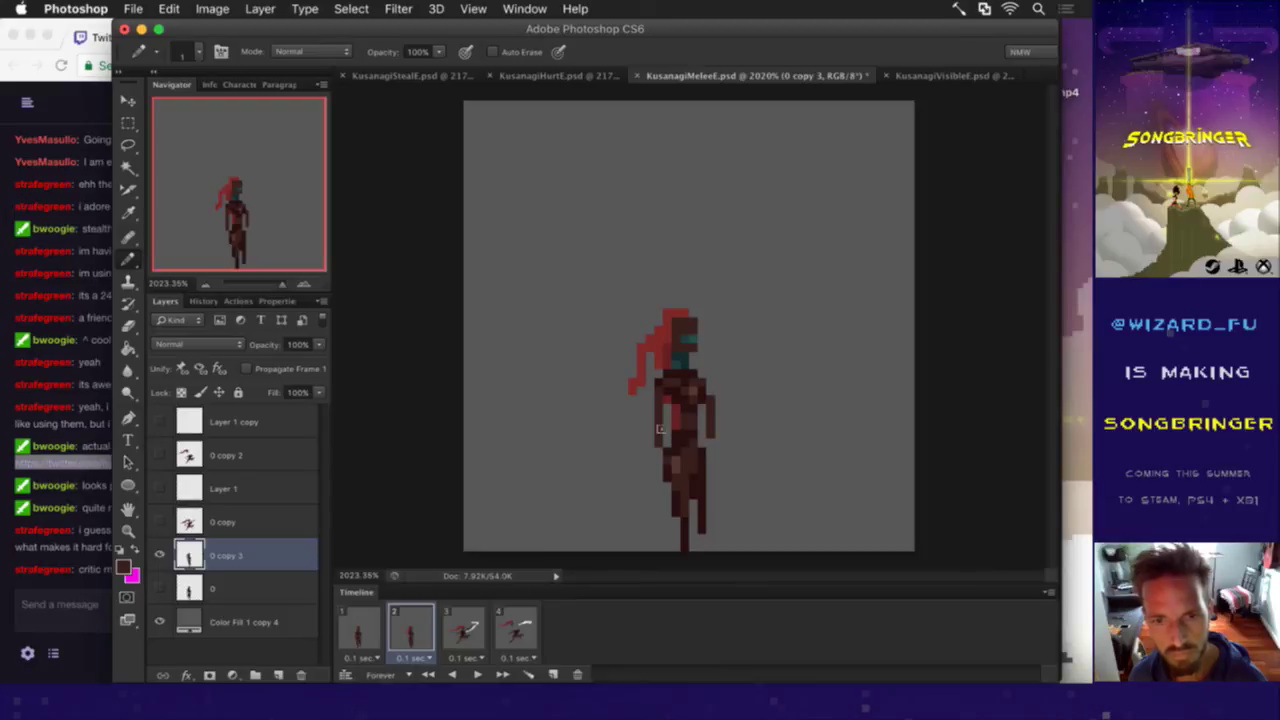
pyautogui.press('i')
pyautogui.click(655, 396)
pyautogui.press('b')
pyautogui.moveTo(651, 398); pyautogui.dragTo(650, 434)
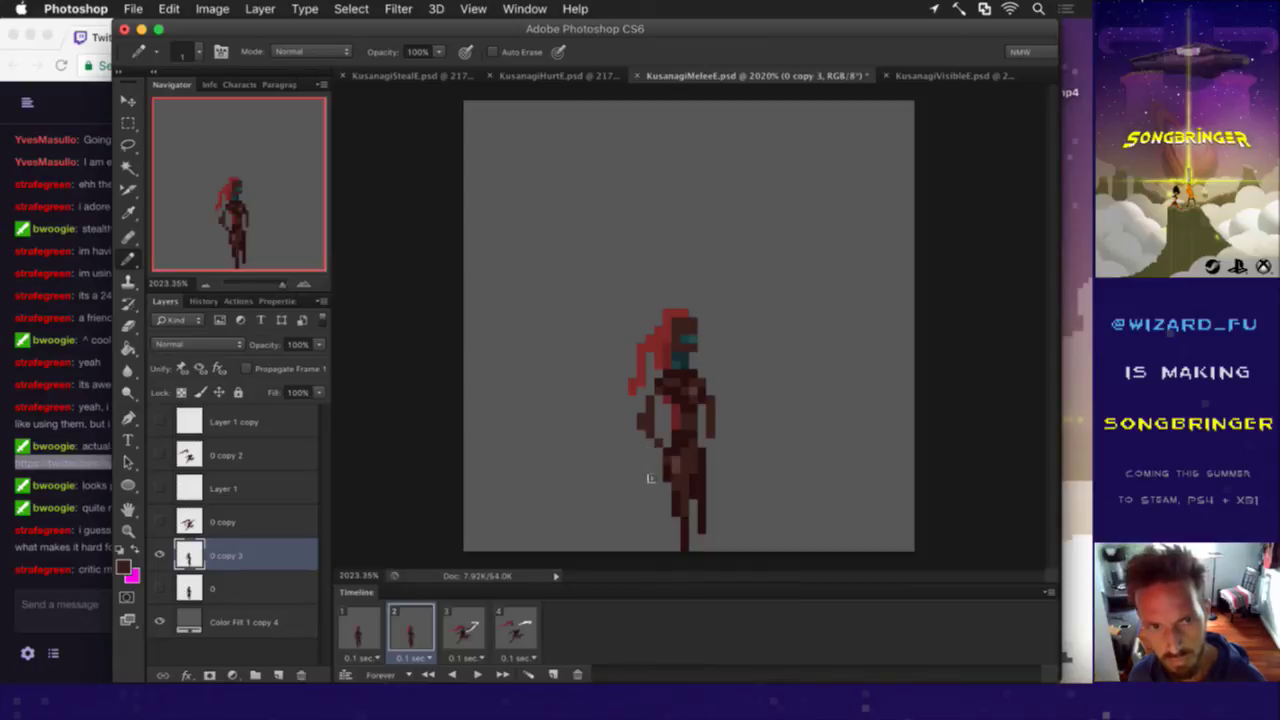
# Step: Add a new layer, sample the slash's white from frame 3, and pencil a diagonal blade across the legs in frame 2
pyautogui.click(278, 675)
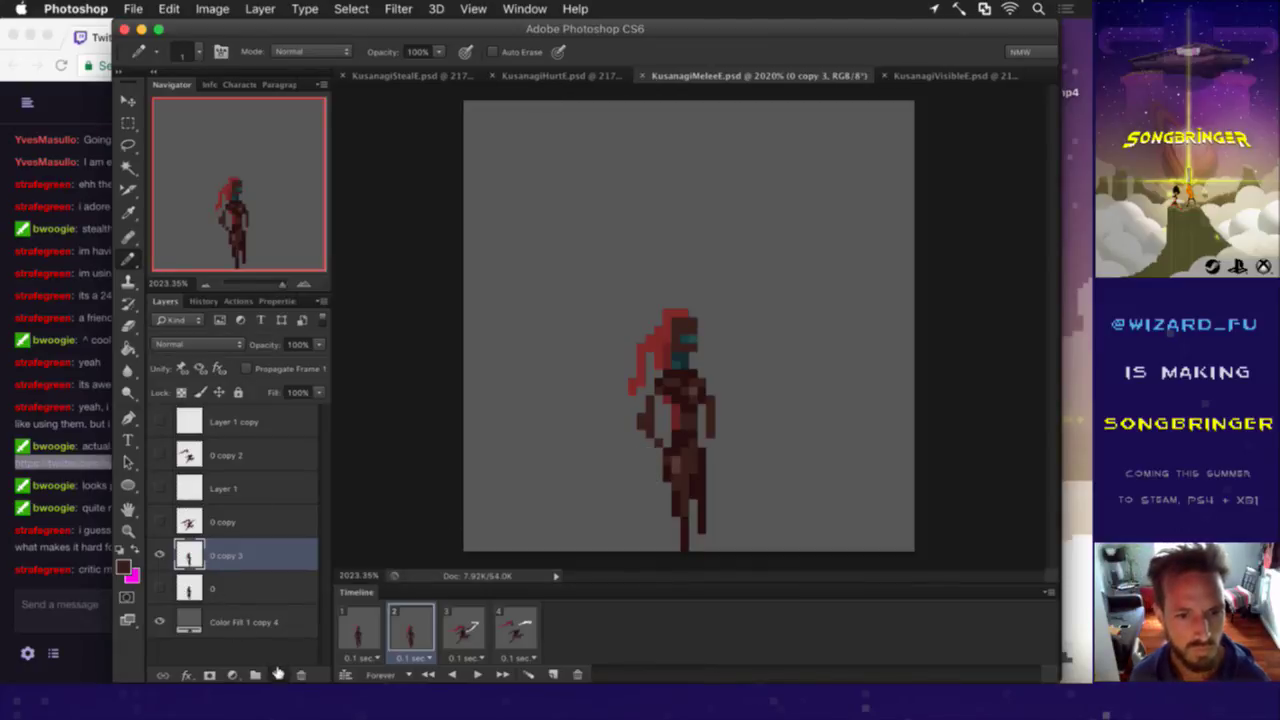
pyautogui.click(472, 624)
pyautogui.press('i')
pyautogui.click(723, 372)
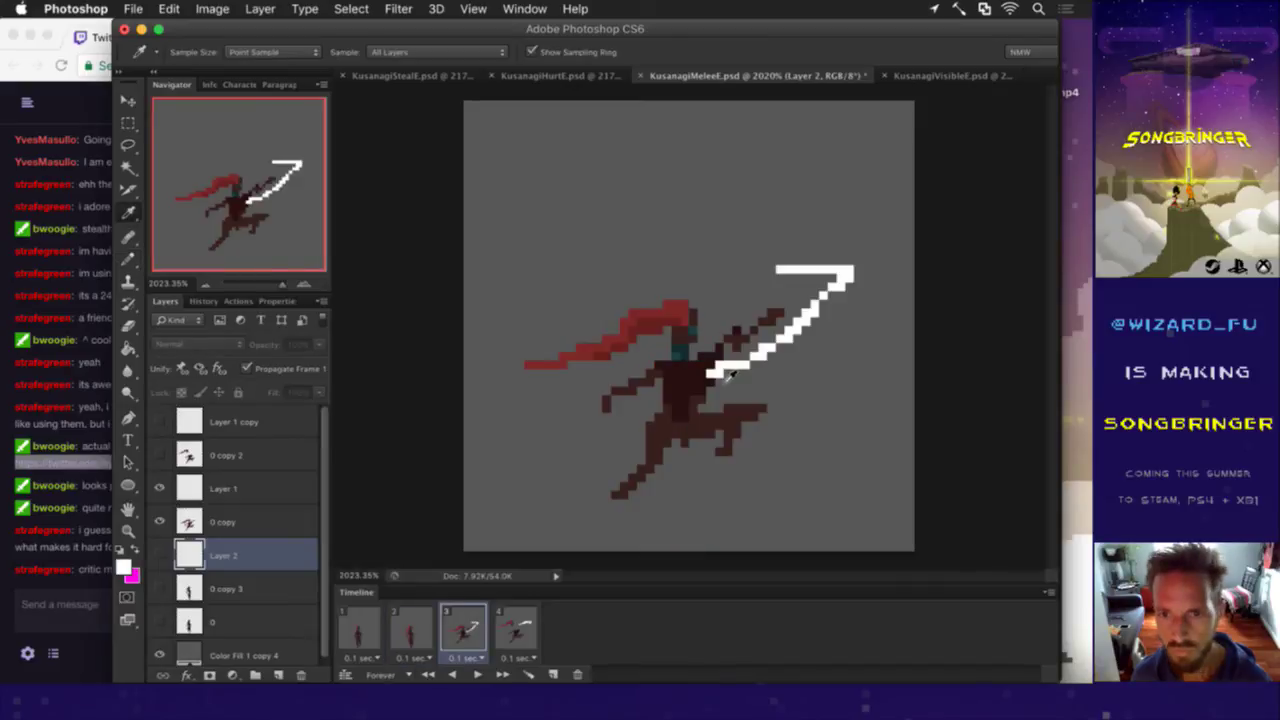
pyautogui.click(420, 627)
pyautogui.press('b')
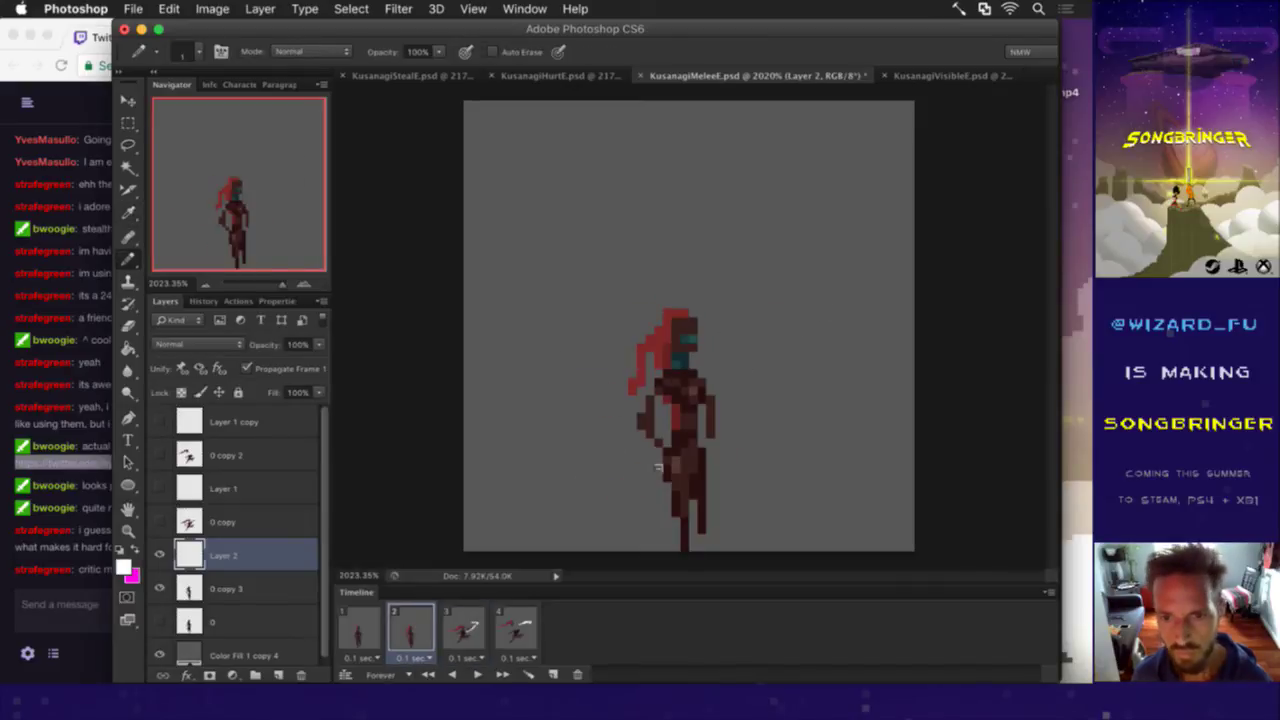
pyautogui.moveTo(658, 466); pyautogui.dragTo(694, 510)
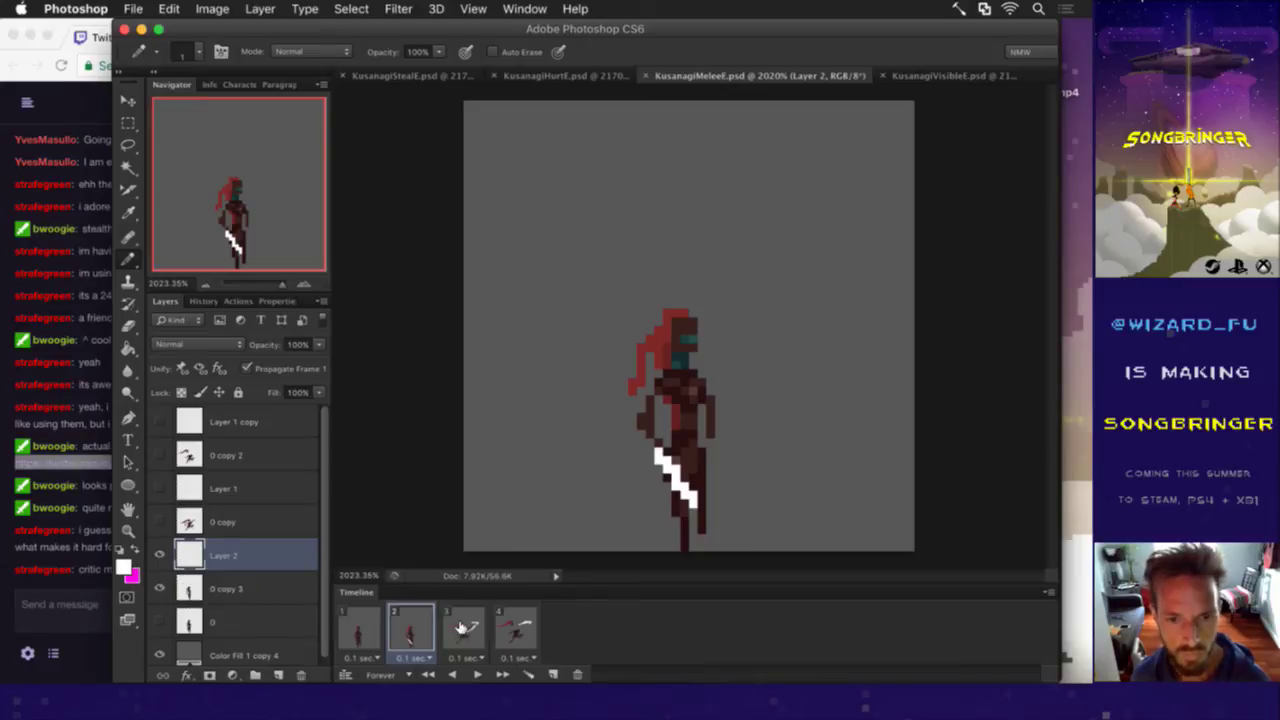
# Step: Check the poses in frames 4 and 3 against frame 2 and sample the front arm's brown
pyautogui.click(517, 626)
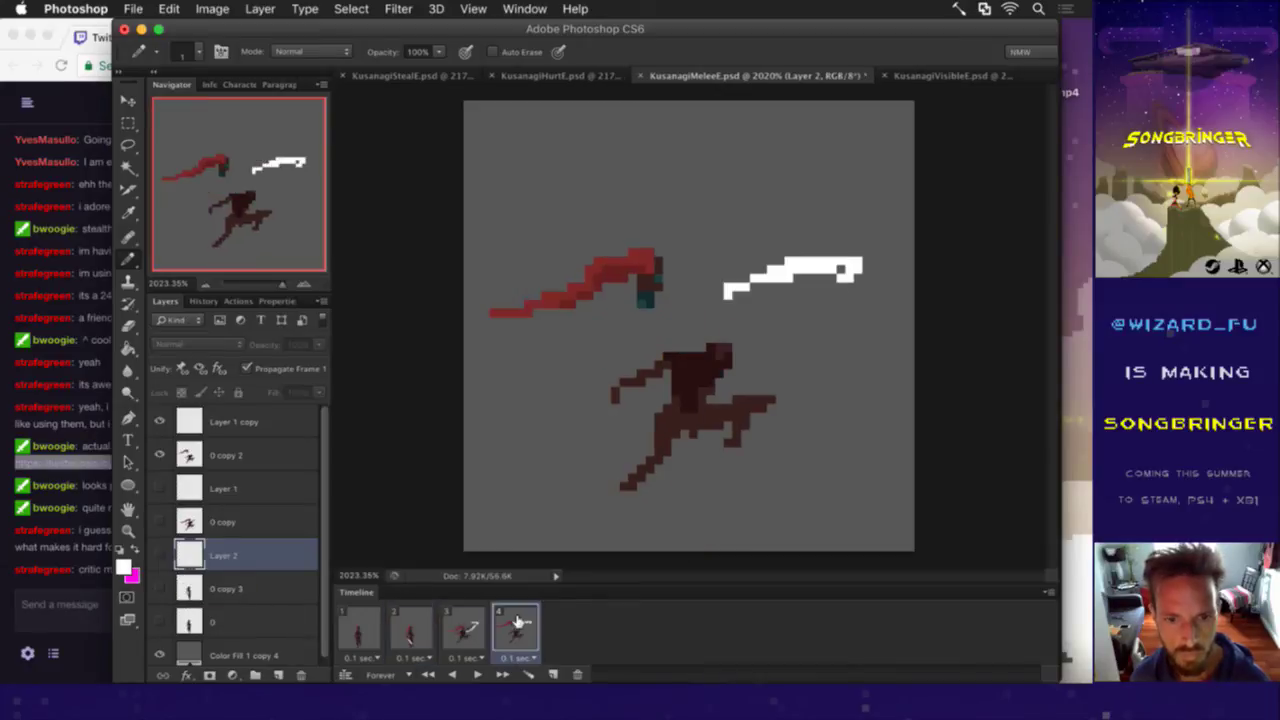
pyautogui.click(459, 630)
pyautogui.click(418, 628)
pyautogui.press('i')
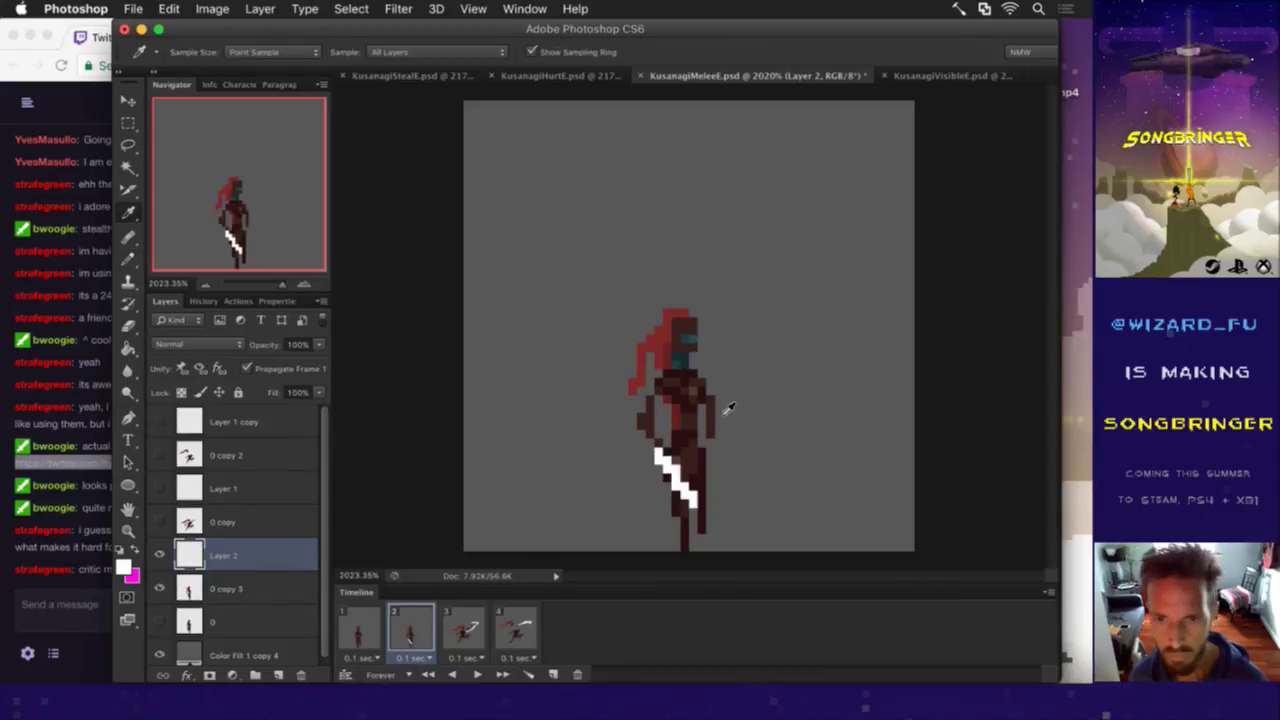
pyautogui.click(712, 417)
pyautogui.press('e')
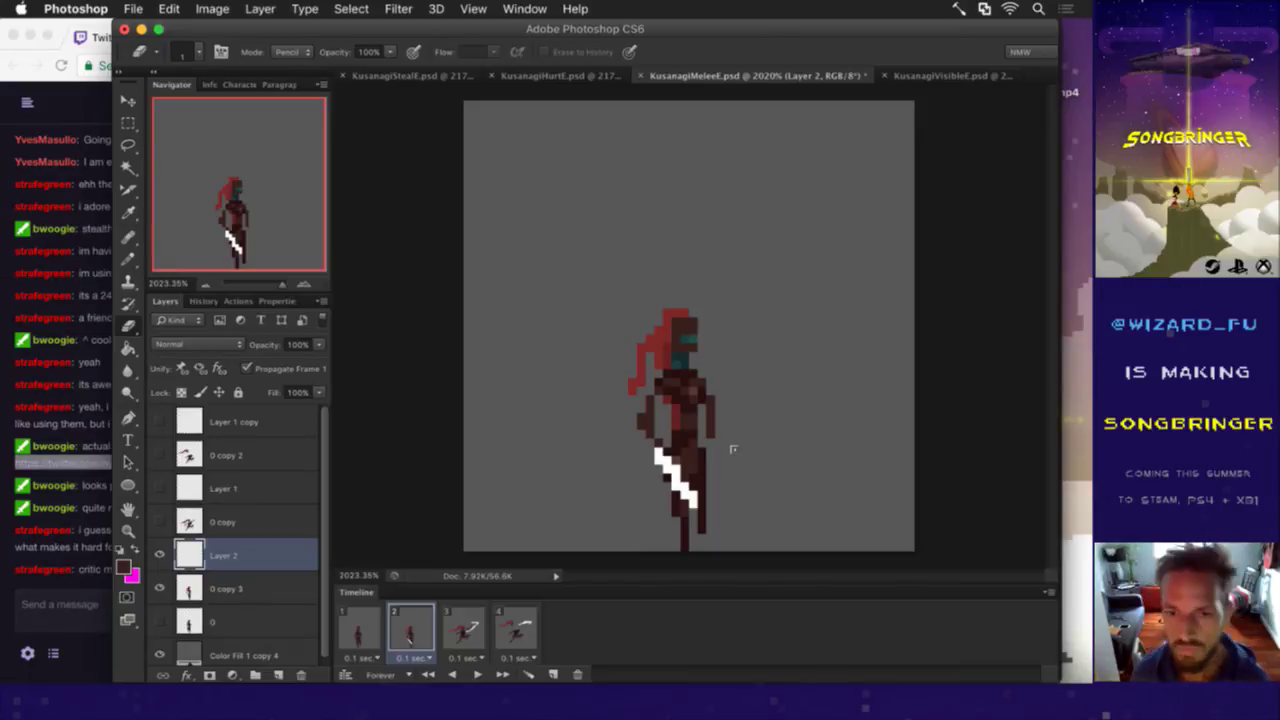
pyautogui.press('i')
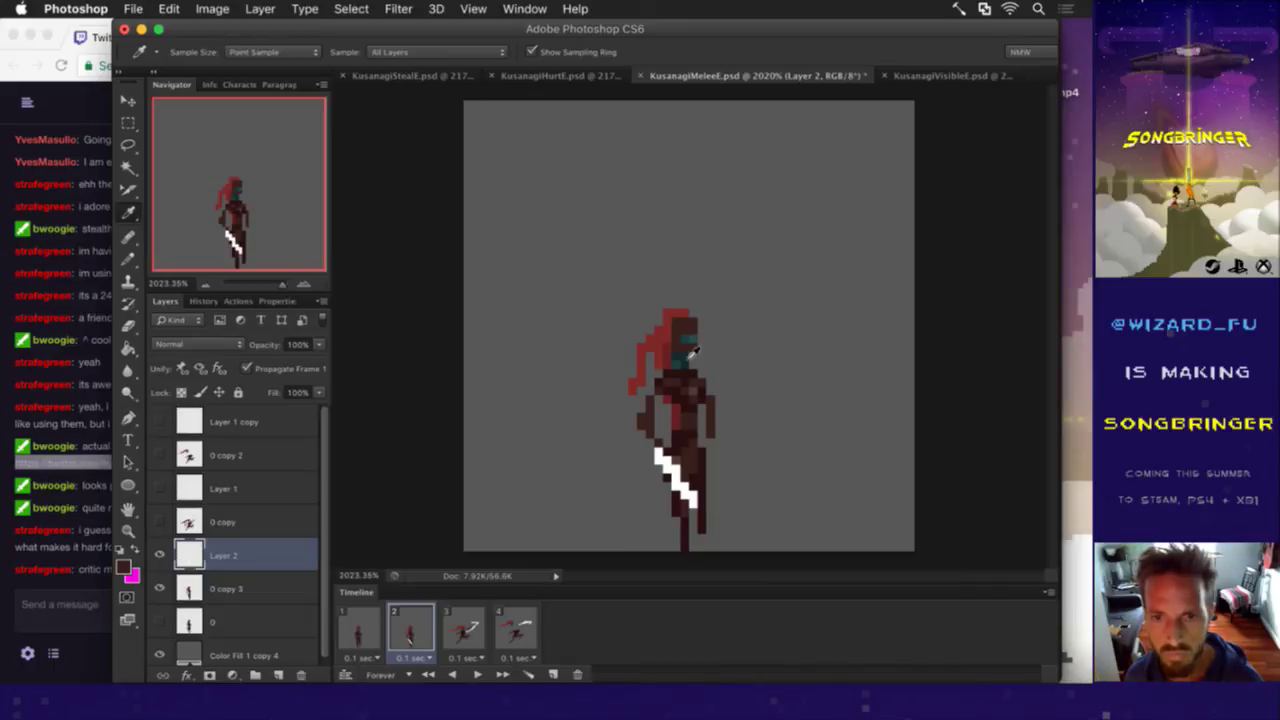
# Step: Pencil a fuller, darker red mass of hair behind the neck and rear shoulder in frame 2
pyautogui.press('b')
pyautogui.moveTo(636, 395)
pyautogui.mouseDown()
pyautogui.moveTo(641, 422)
pyautogui.moveTo(668, 428)
pyautogui.moveTo(655, 417)
pyautogui.moveTo(662, 366)
pyautogui.moveTo(652, 369)
pyautogui.moveTo(667, 408)
pyautogui.mouseUp()
pyautogui.keyDown('alt'); pyautogui.click(682, 422); pyautogui.keyUp('alt')
pyautogui.press('e')
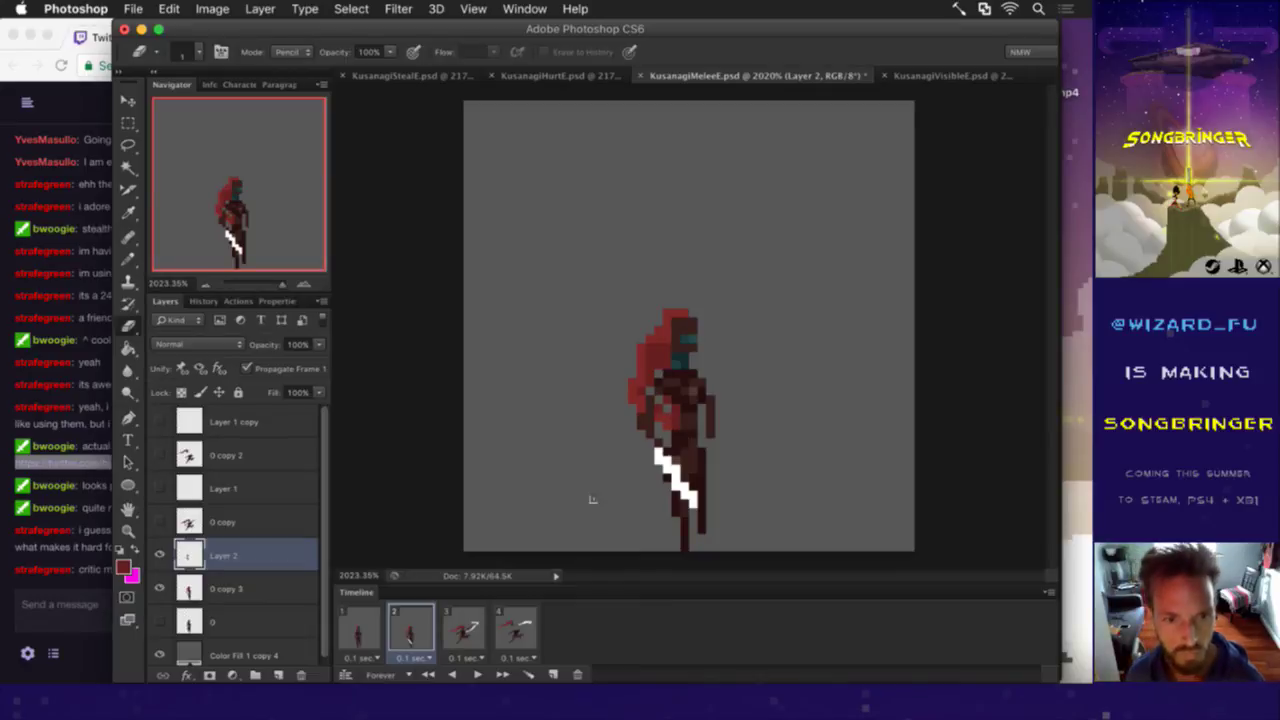
# Step: Marquee the upper body and cut the hair pixels from Layer 2 onto their own layer
pyautogui.keyDown('shift'); pyautogui.click(225, 588); pyautogui.keyUp('shift')
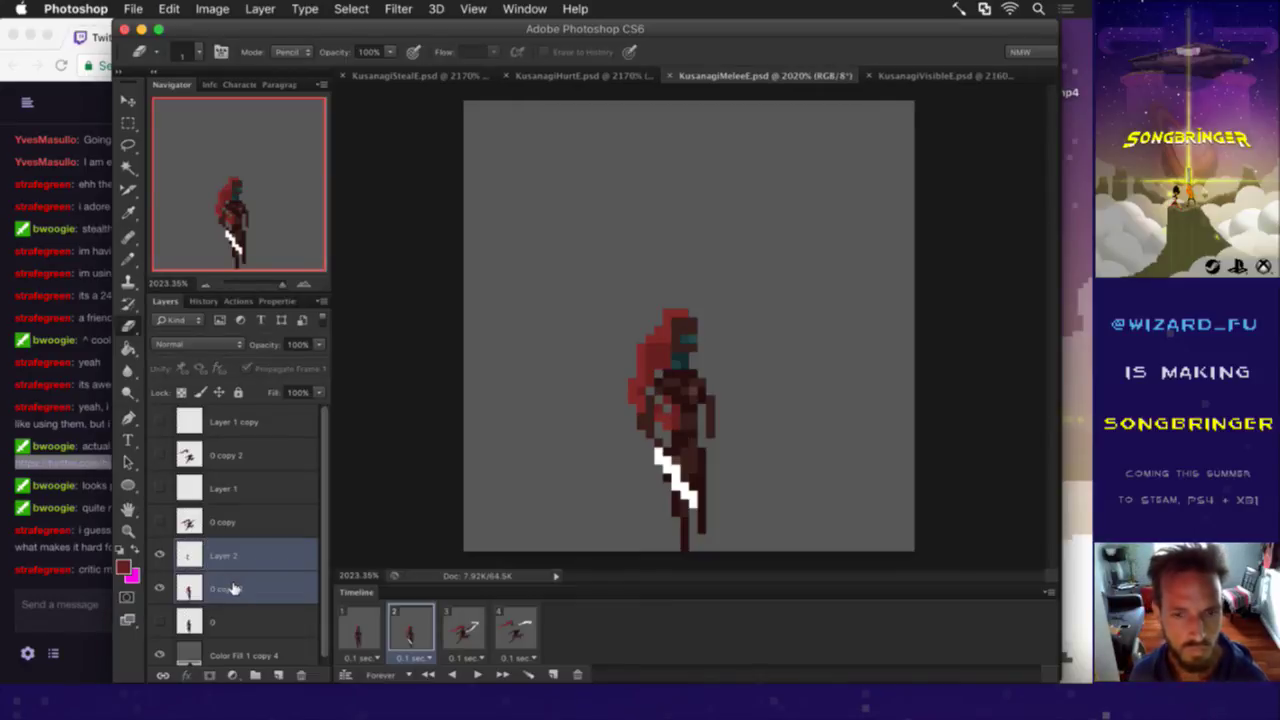
pyautogui.press('m')
pyautogui.moveTo(587, 267); pyautogui.dragTo(749, 446)
pyautogui.press('v')
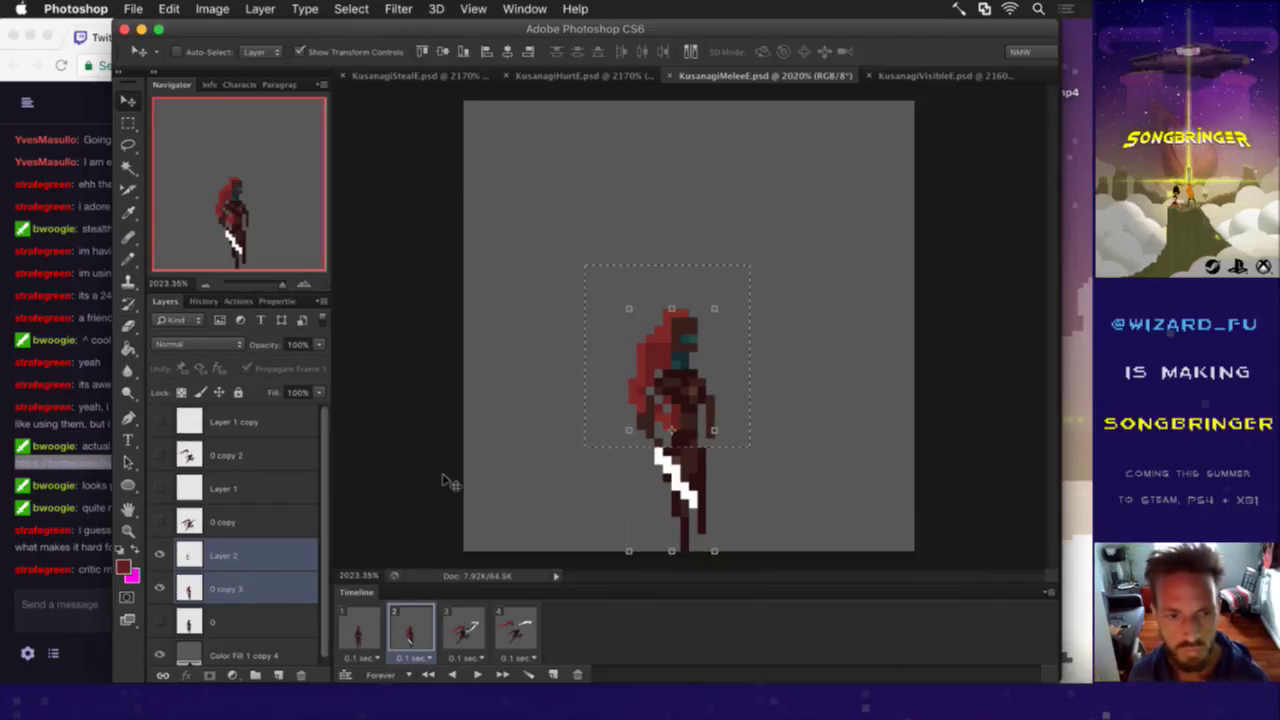
pyautogui.press('m')
pyautogui.rightClick(630, 343)
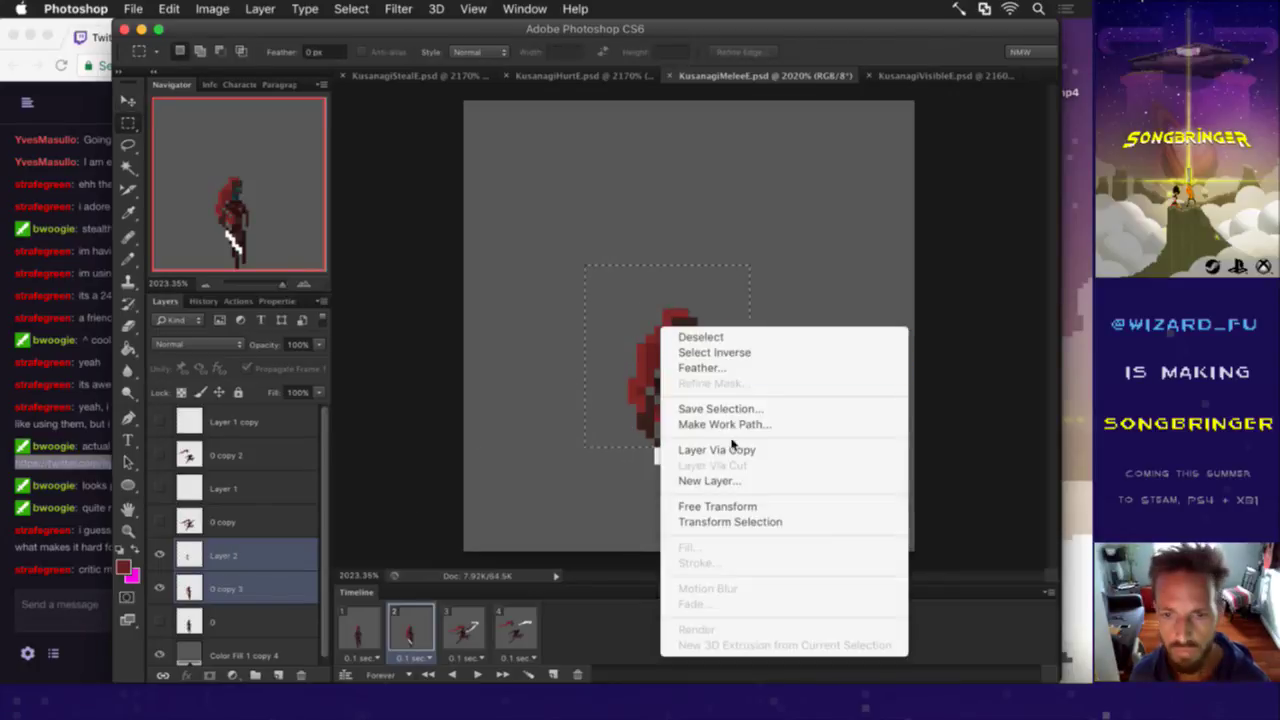
pyautogui.click(528, 500)
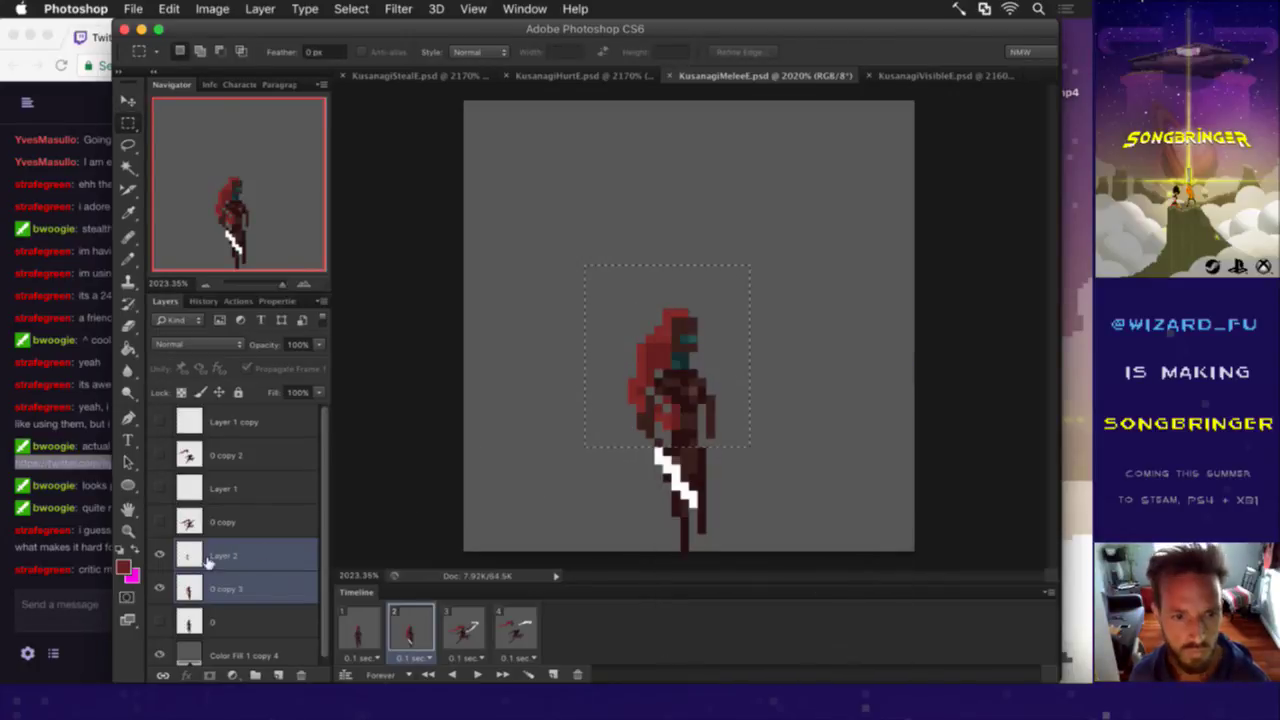
pyautogui.click(212, 558)
pyautogui.rightClick(664, 350)
pyautogui.click(690, 487)
# Step: Merge the separated hair layer into the 0 copy 3 body layer and check the blade layer's visibility
pyautogui.moveTo(193, 590); pyautogui.dragTo(222, 590)
pyautogui.keyDown('shift'); pyautogui.click(265, 618); pyautogui.keyUp('shift')
pyautogui.rightClick(265, 618)
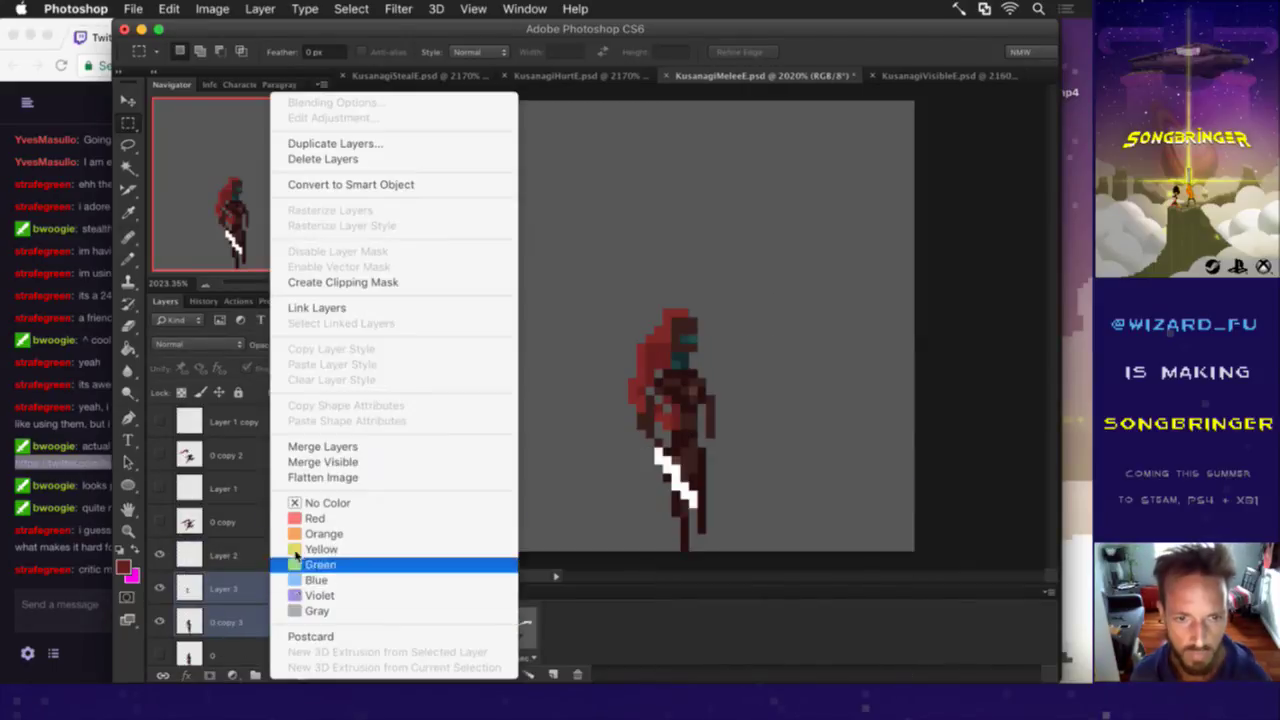
pyautogui.click(337, 447)
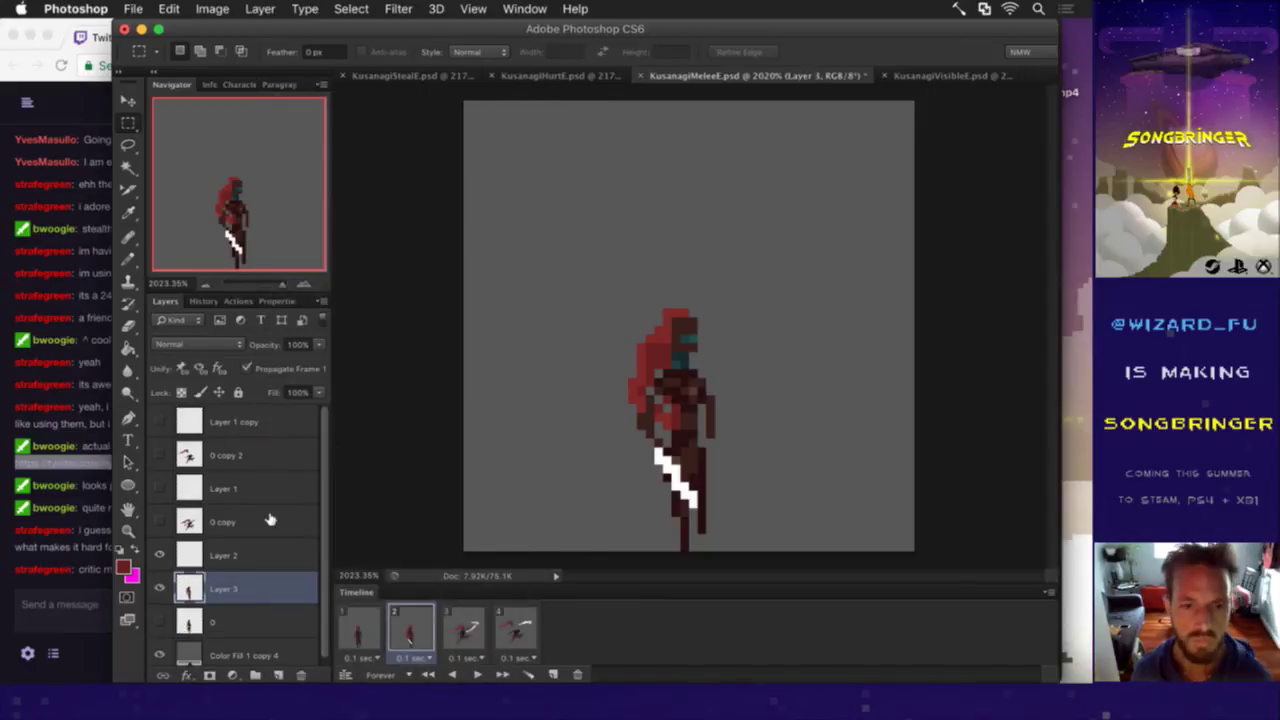
pyautogui.click(246, 546)
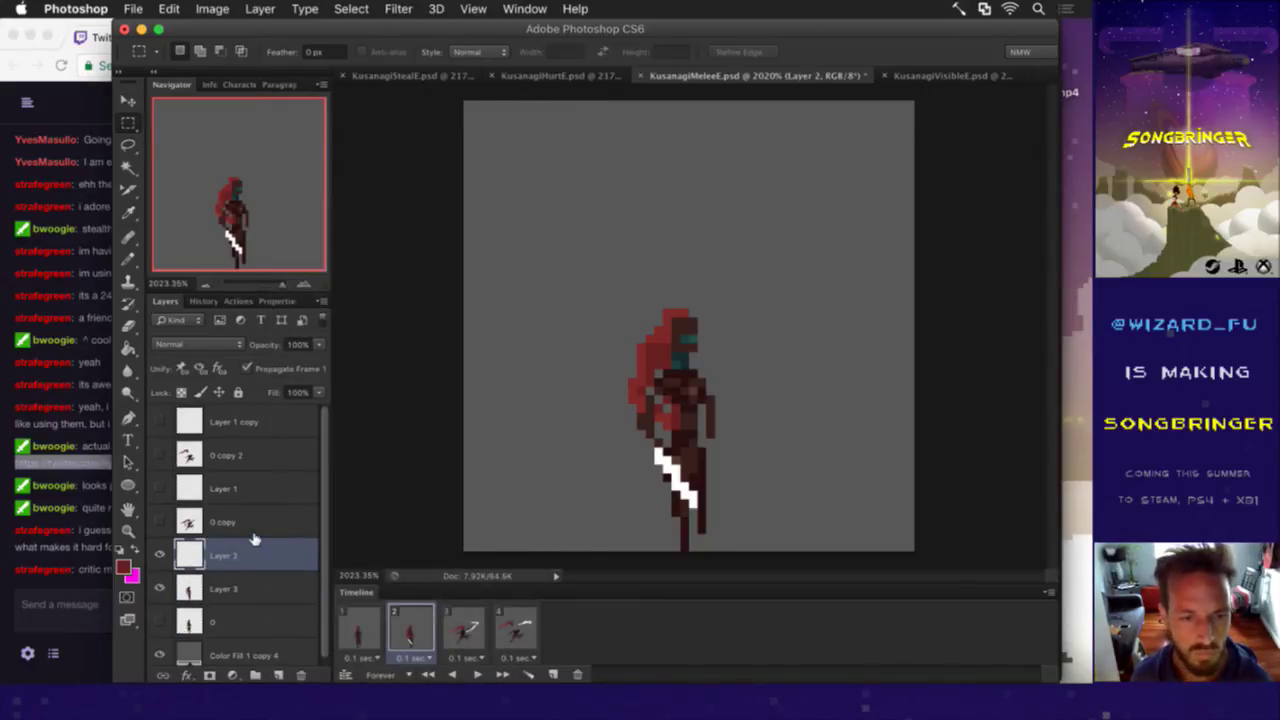
pyautogui.click(157, 552)
pyautogui.click(157, 552)
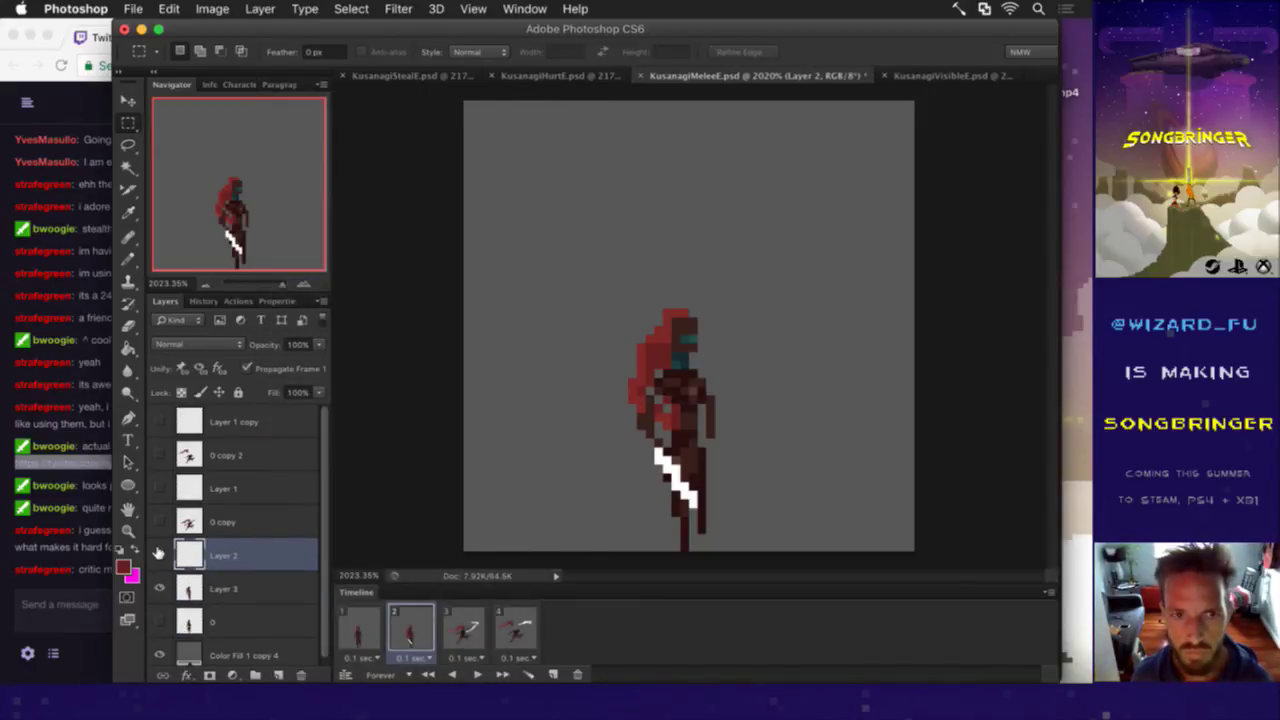
# Step: Compare frame 2 with frame 1 and erase the full hair mass behind the neck and rear shoulder on Layer 3
pyautogui.click(196, 585)
pyautogui.click(363, 640)
pyautogui.click(415, 627)
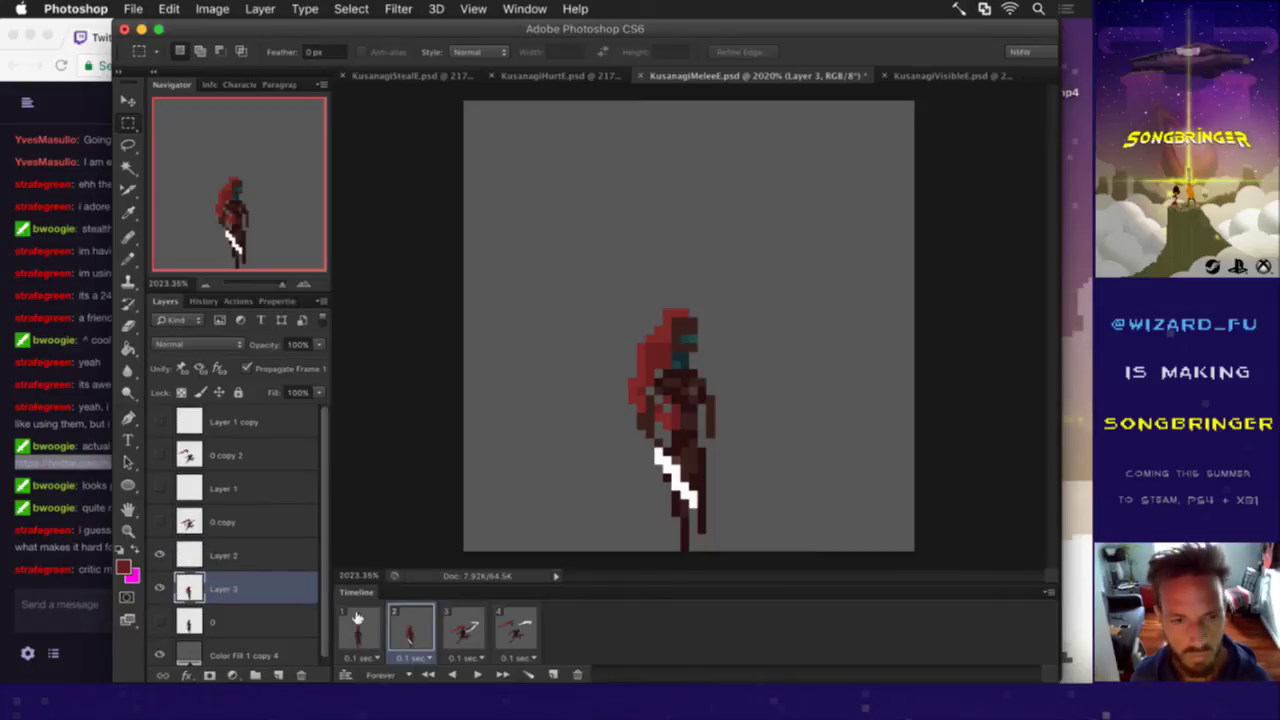
pyautogui.press('b')
pyautogui.moveTo(641, 391)
pyautogui.mouseDown()
pyautogui.moveTo(640, 409)
pyautogui.moveTo(640, 365)
pyautogui.mouseUp()
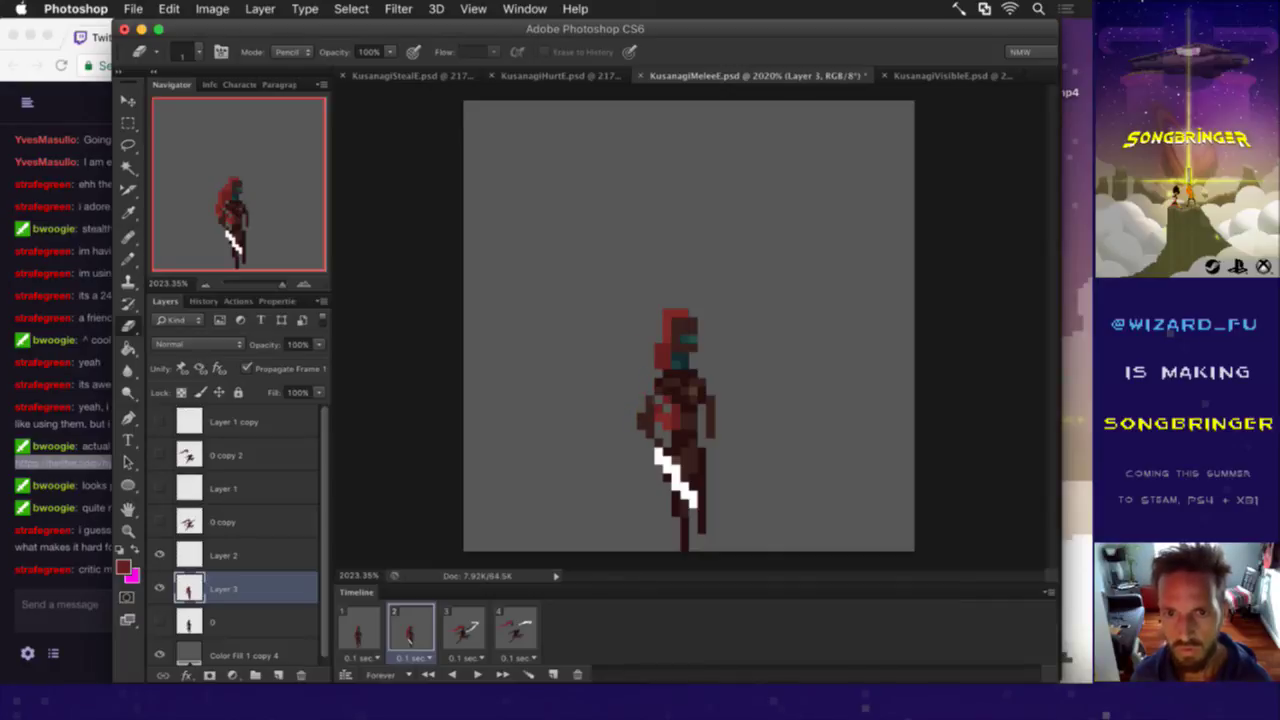
# Step: Sample the hair's red and clean up the remaining strand at the neck and the red pixels by the waist in frame 2
pyautogui.press('i')
pyautogui.click(667, 350)
pyautogui.press('b')
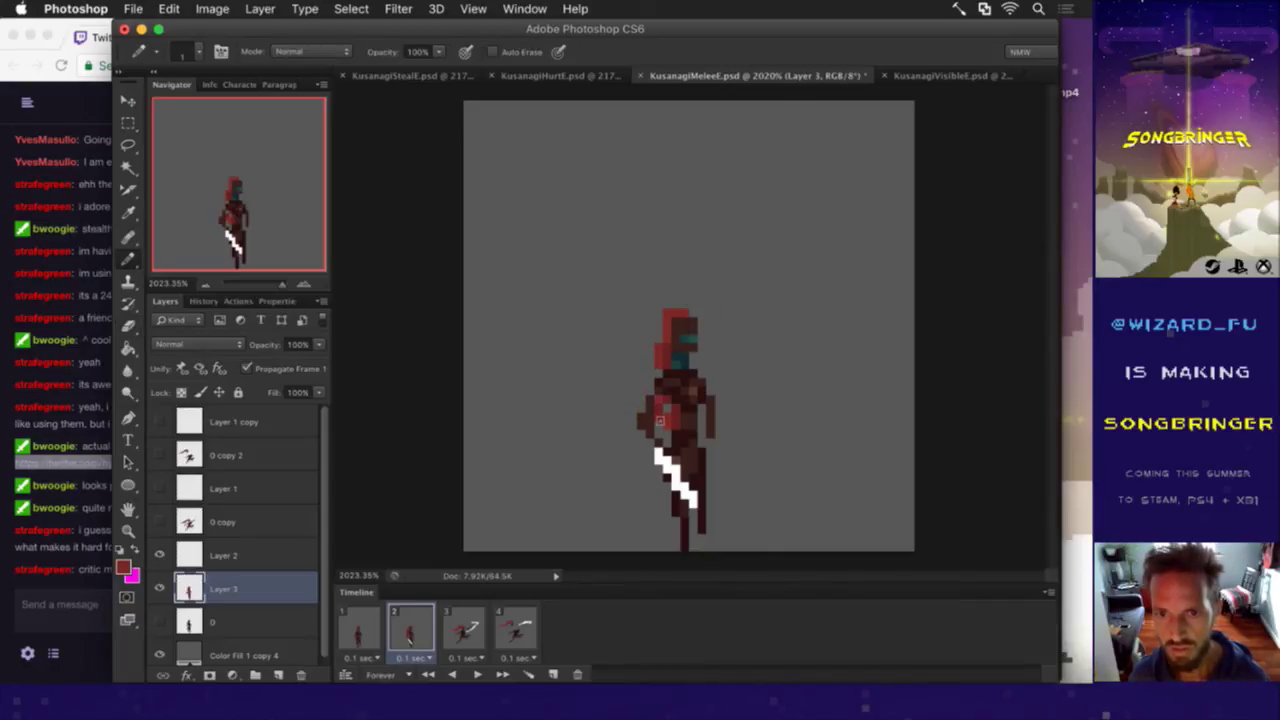
pyautogui.click(658, 393)
pyautogui.press('i')
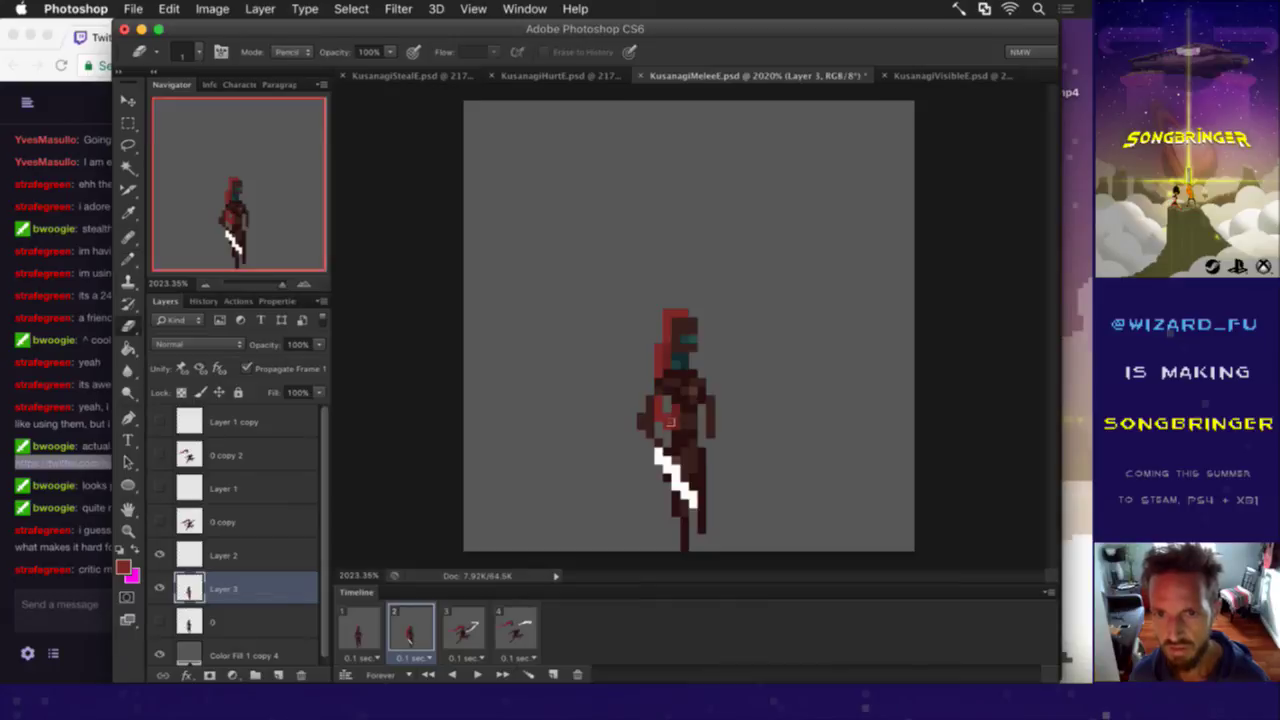
pyautogui.click(678, 424)
pyautogui.press('b')
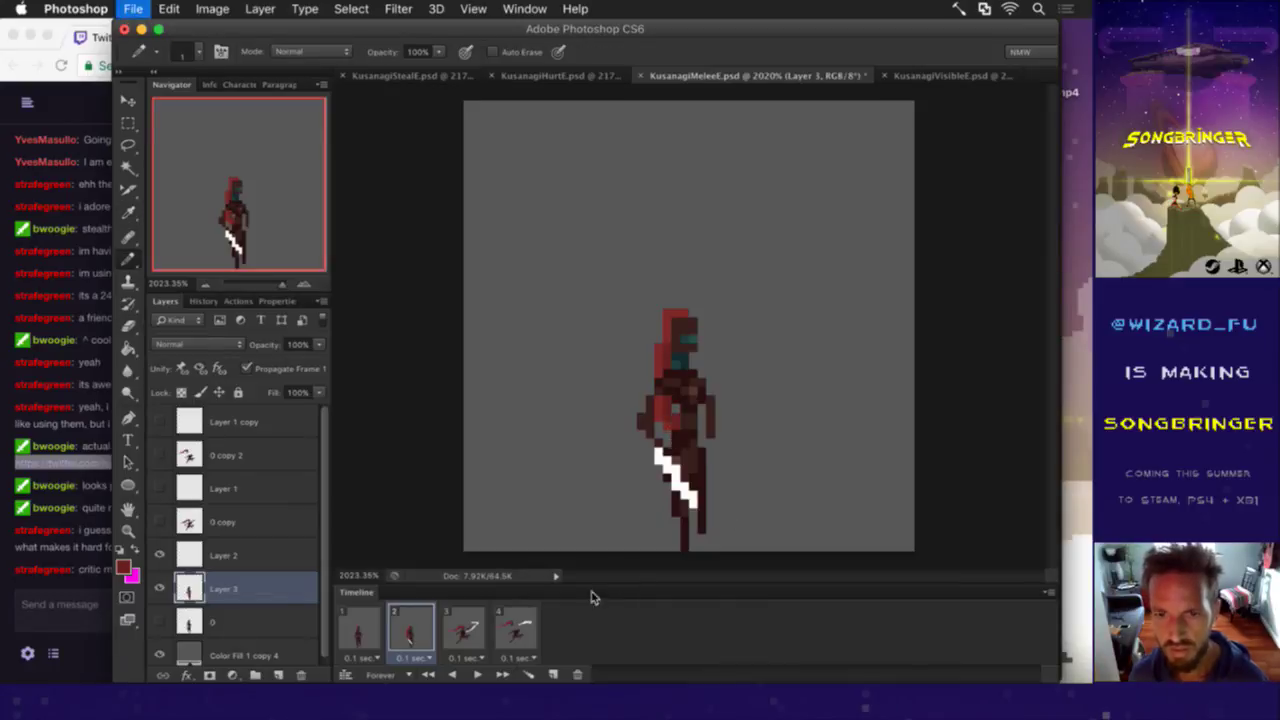
# Step: Compare frames 1 and 2, and delete the swordless standing frame so the animation starts on the drawn-sword pose
pyautogui.click(368, 628)
pyautogui.click(406, 624)
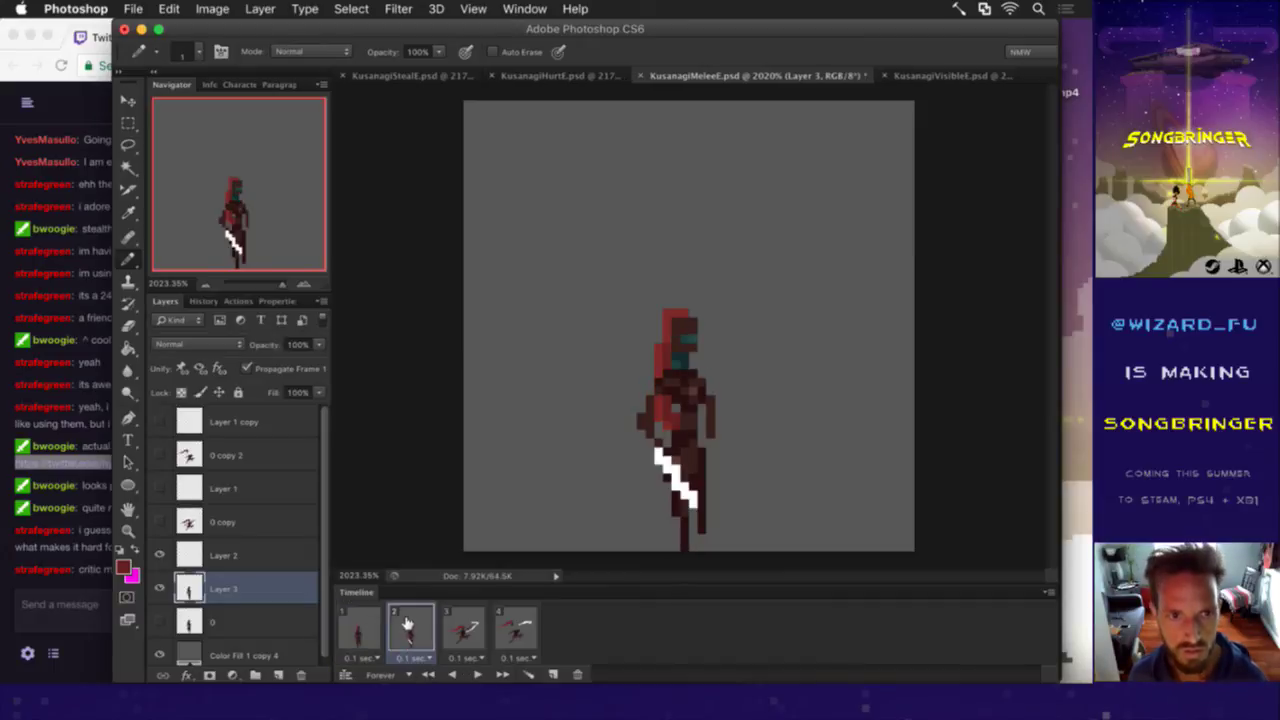
pyautogui.click(360, 628)
pyautogui.click(412, 627)
pyautogui.click(362, 630)
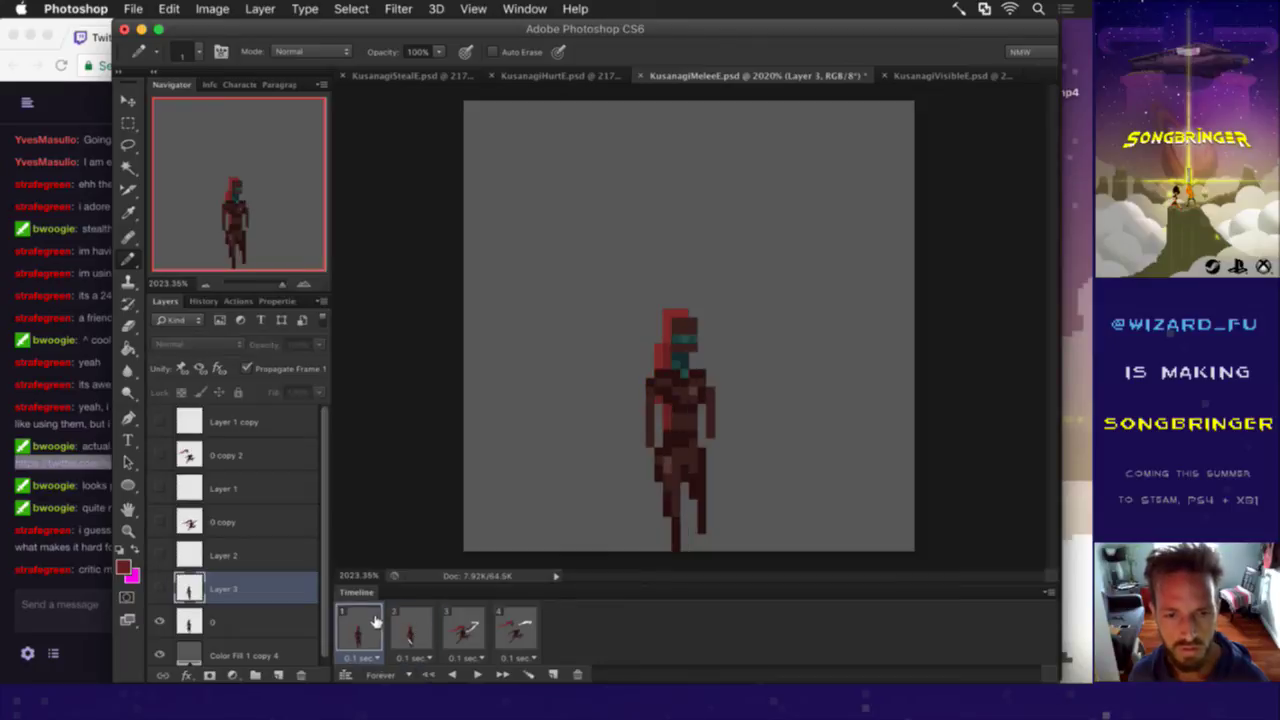
pyautogui.click(578, 674)
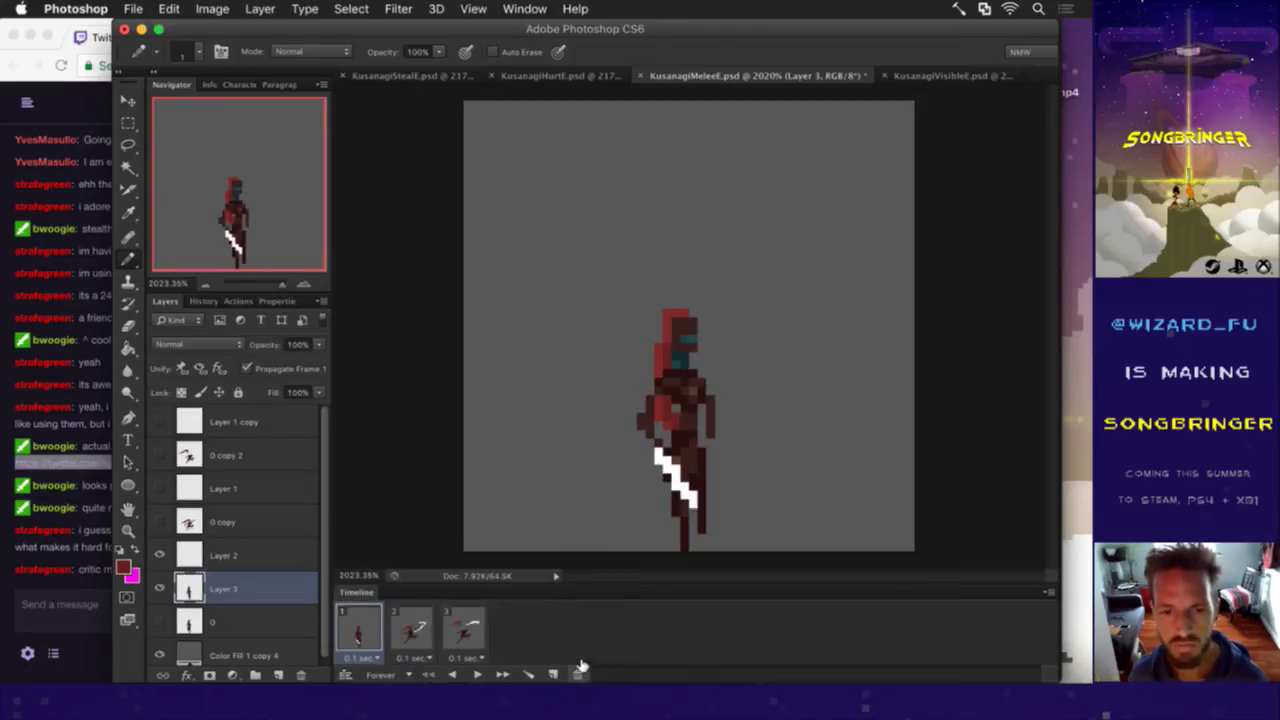
pyautogui.click(408, 628)
pyautogui.click(367, 628)
pyautogui.click(366, 628)
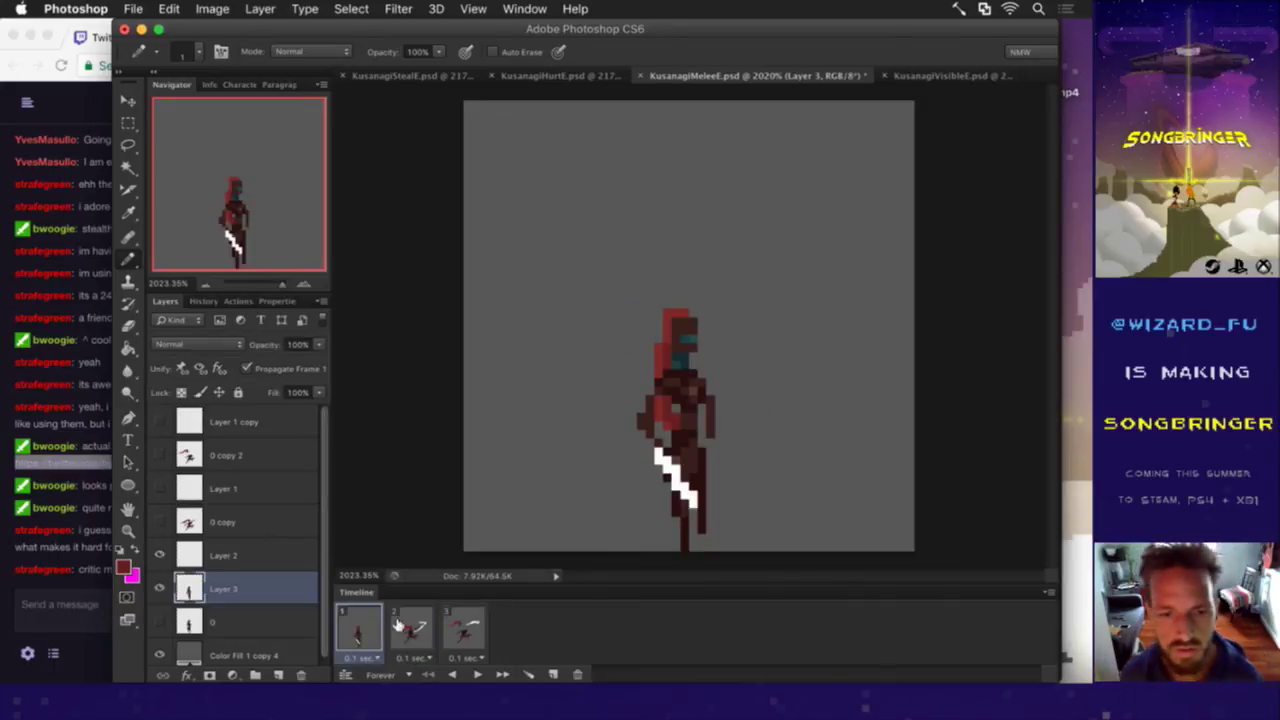
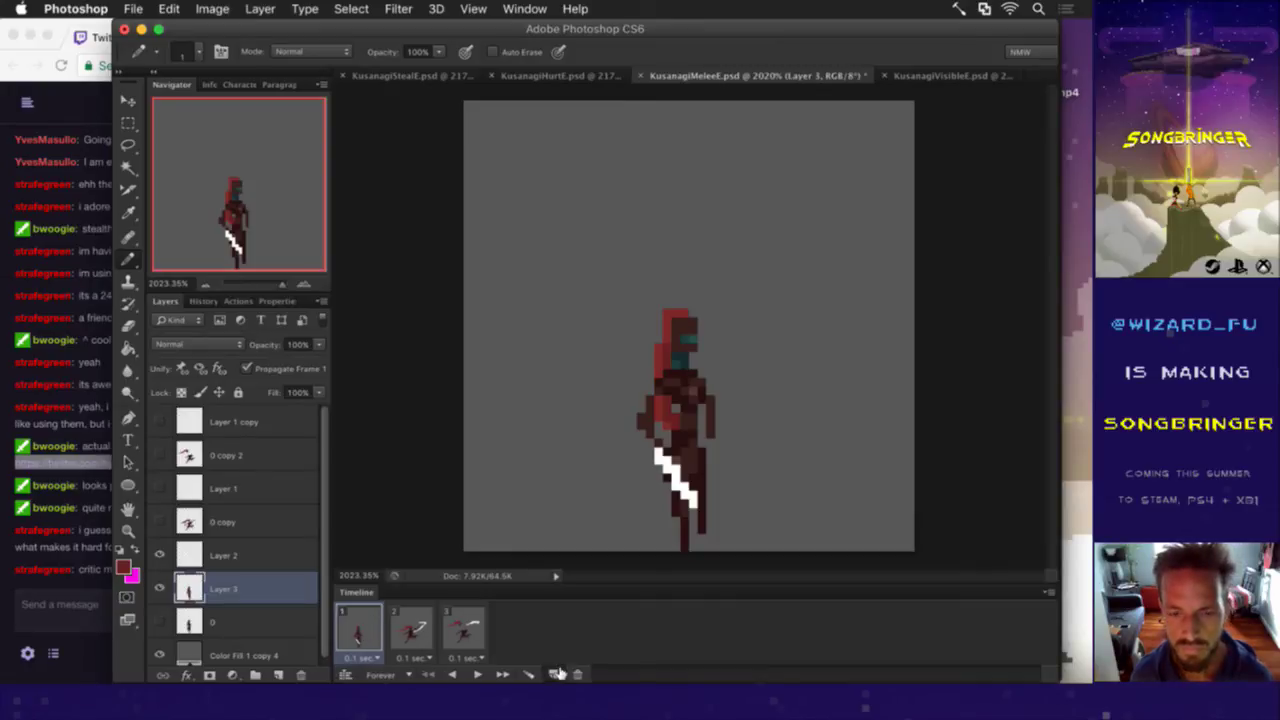
# Step: Duplicate the first frame and rename its body layer from Layer 3 to 0
pyautogui.click(554, 674)
pyautogui.click(358, 622)
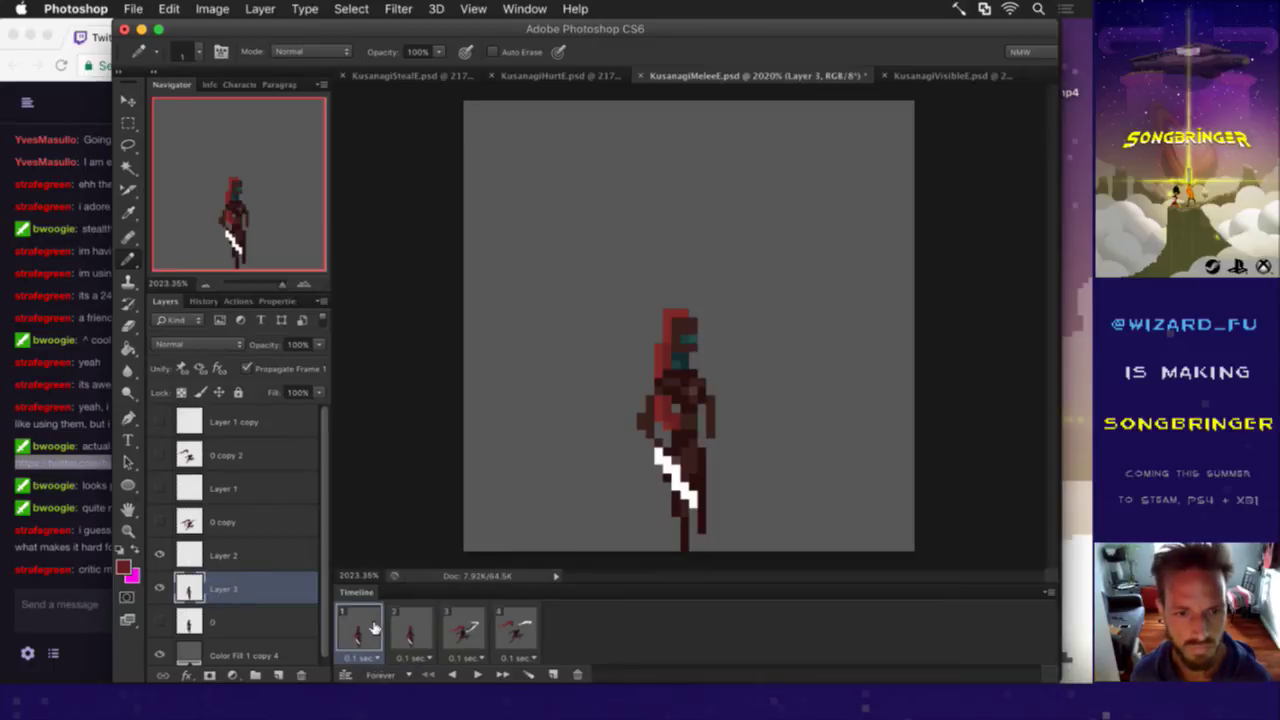
pyautogui.doubleClick(224, 589)
pyautogui.write('0')
pyautogui.press('Return')
pyautogui.click(411, 625)
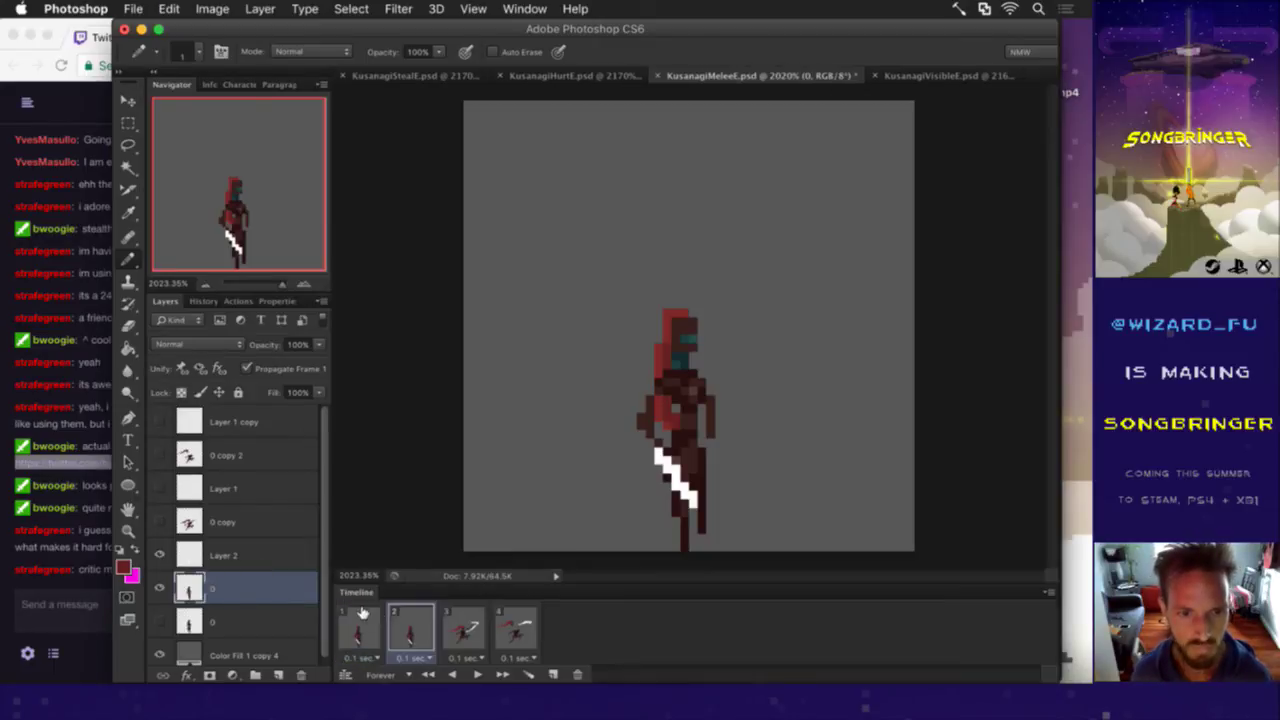
# Step: Duplicate the body and blade layers for frame 2 and hide the originals in that frame
pyautogui.keyDown('shift'); pyautogui.click(250, 558); pyautogui.keyUp('shift')
pyautogui.press('super+j')
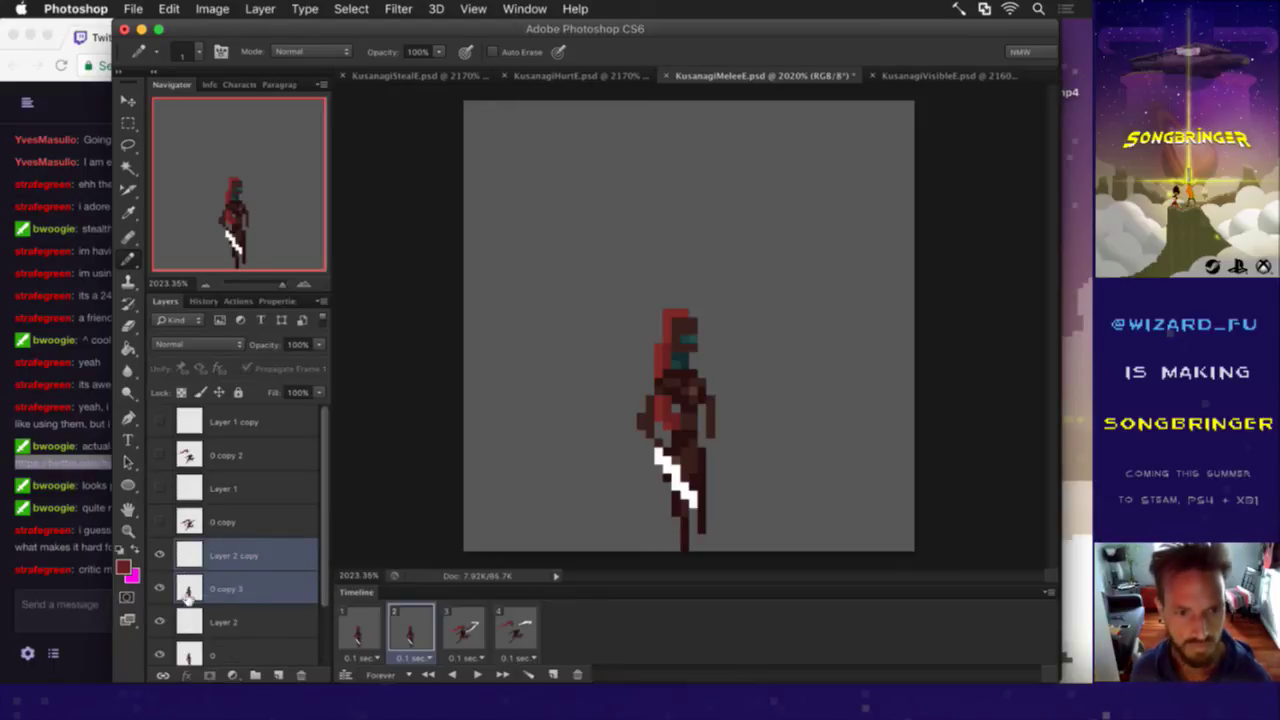
pyautogui.click(161, 621)
pyautogui.click(374, 625)
pyautogui.click(414, 623)
# Step: Move the duplicated body and blade layers 3 pixels up and 2 pixels right in frame 2
pyautogui.click(243, 588)
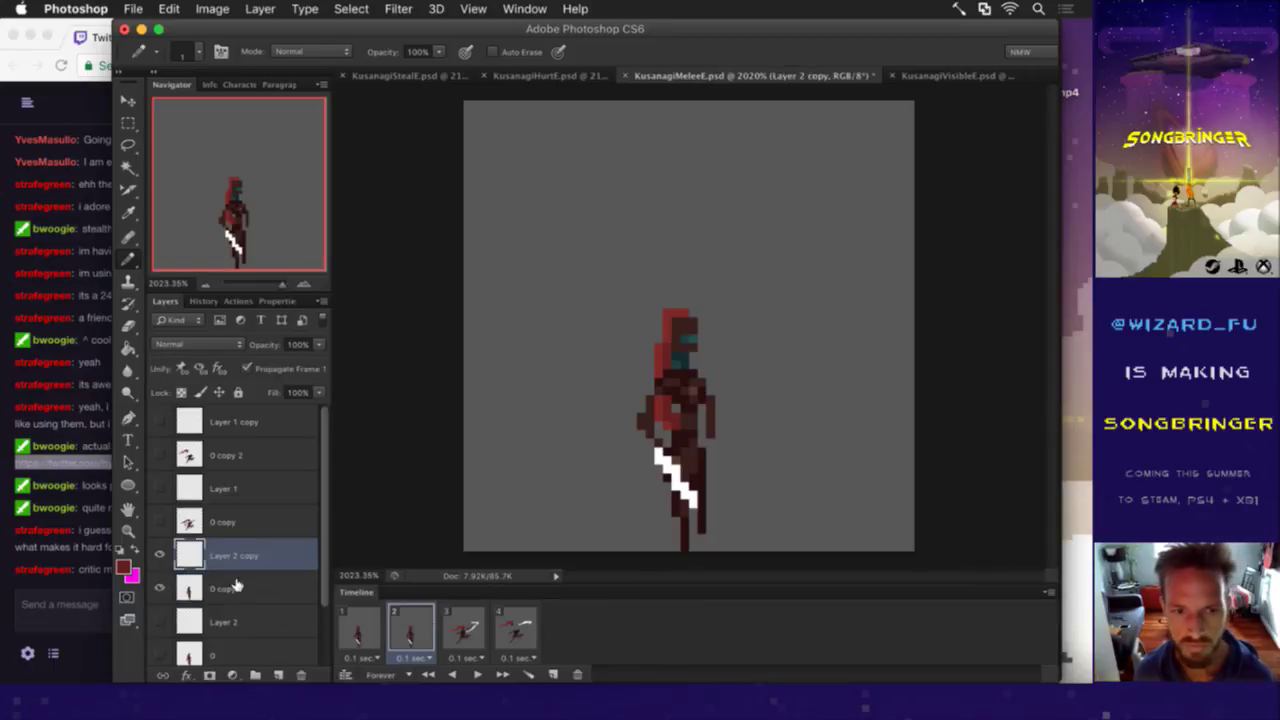
pyautogui.press('m')
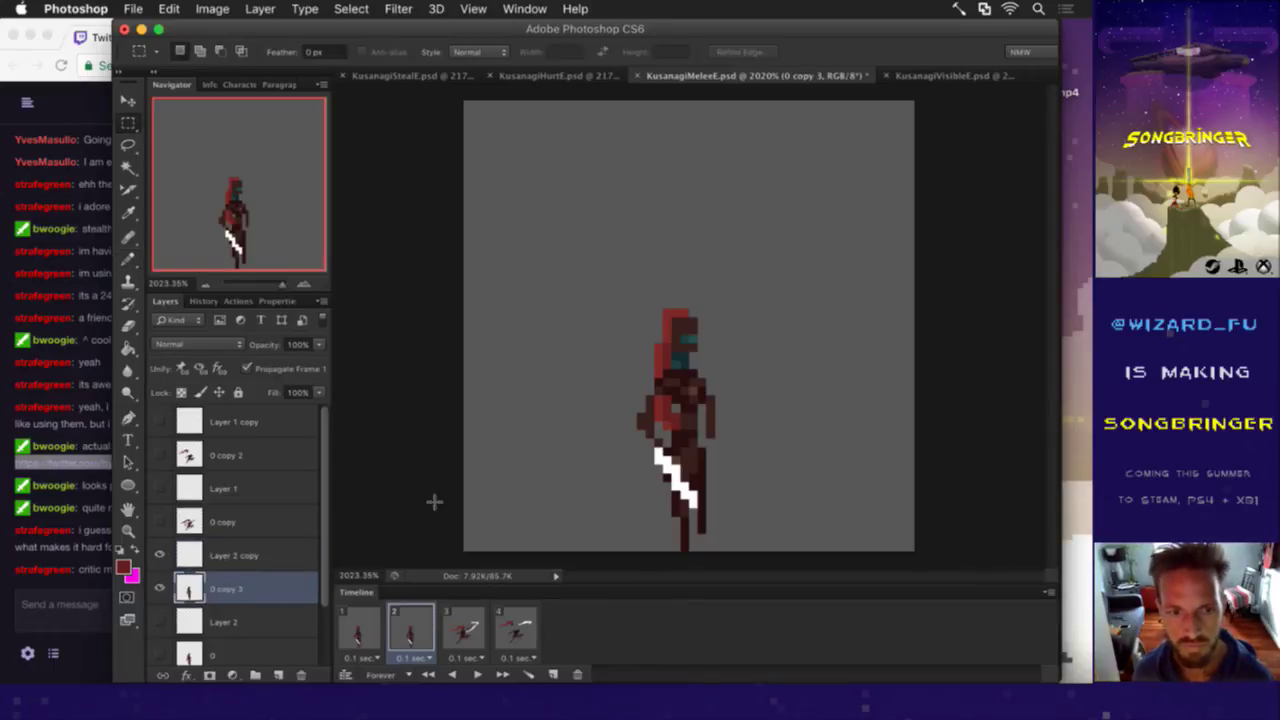
pyautogui.keyDown('shift'); pyautogui.click(266, 557); pyautogui.keyUp('shift')
pyautogui.press('v')
pyautogui.press('Up')
pyautogui.press('Up')
pyautogui.press('Up')
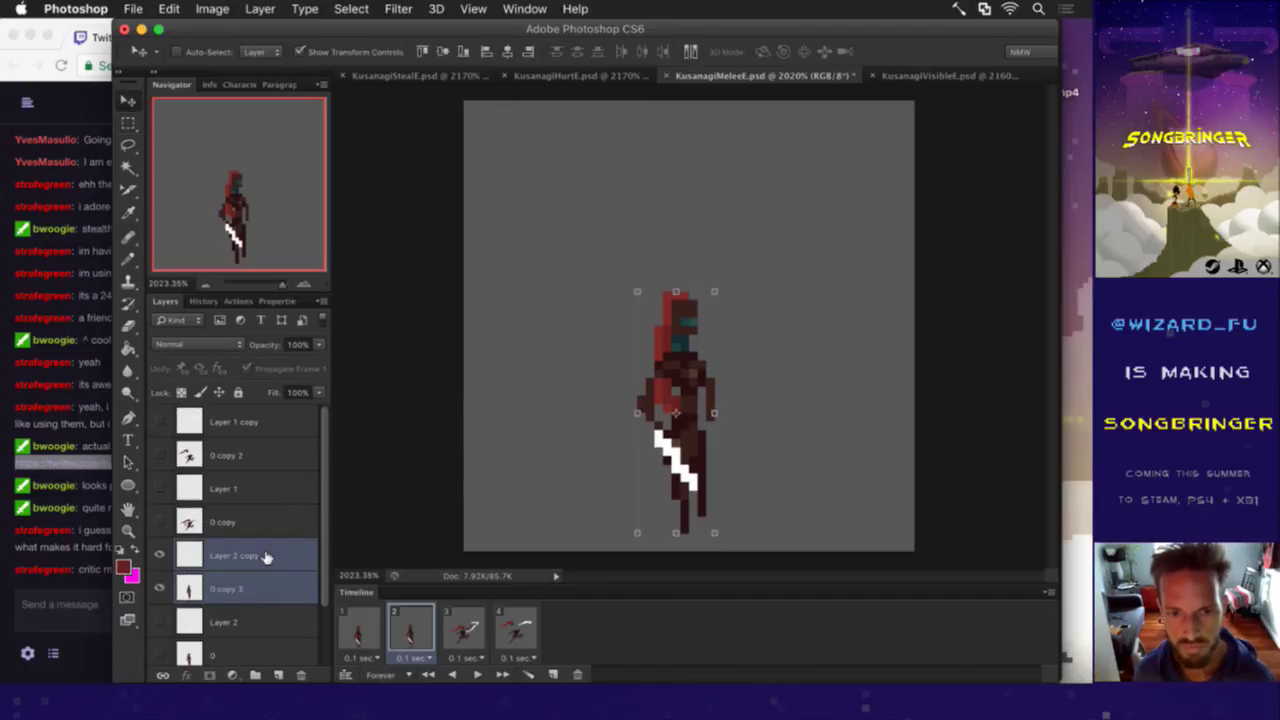
pyautogui.press('Right')
pyautogui.press('Right')
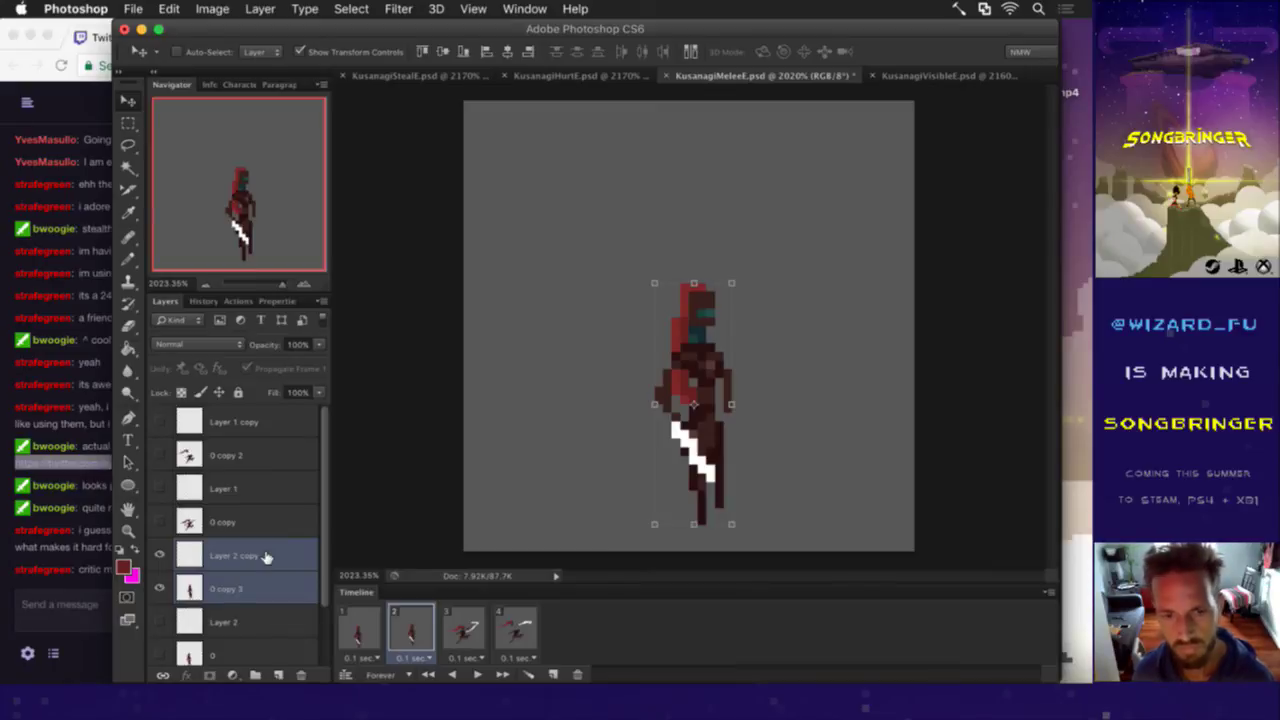
# Step: Rotate the blade on Layer 2 copy to about 82° and place it pointing forward at the front hip in frame 2
pyautogui.press('i')
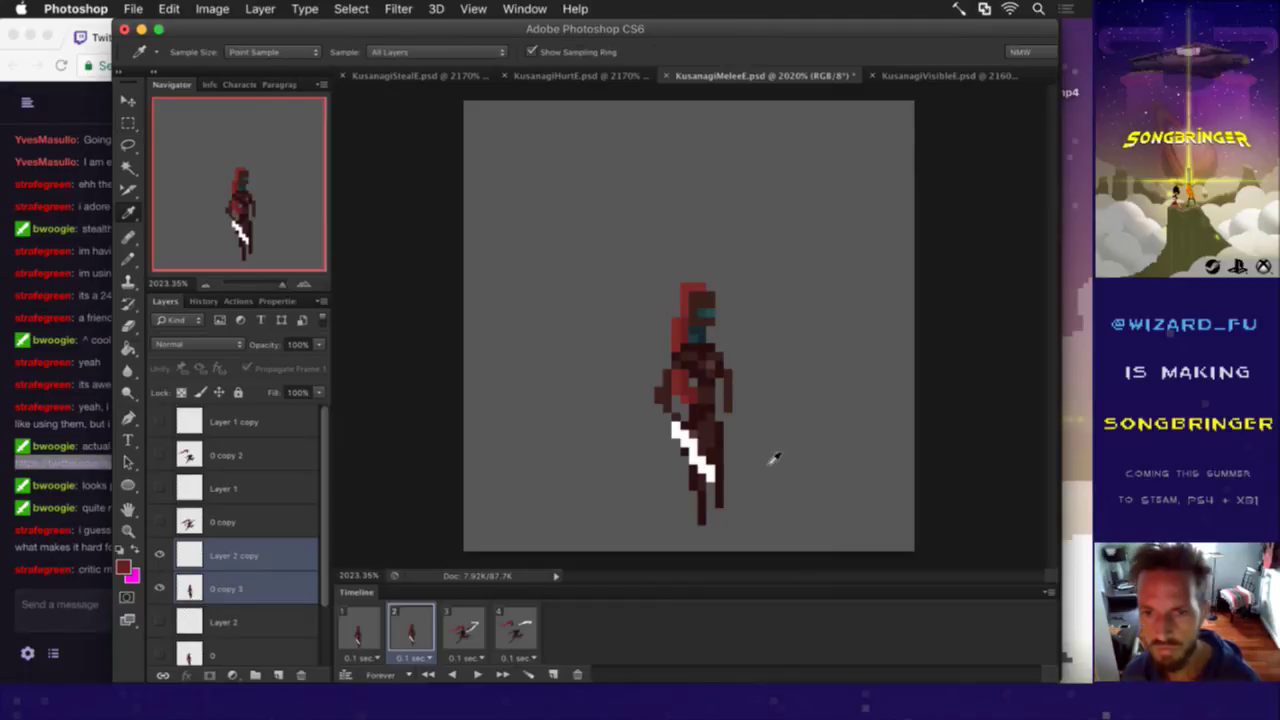
pyautogui.click(716, 447)
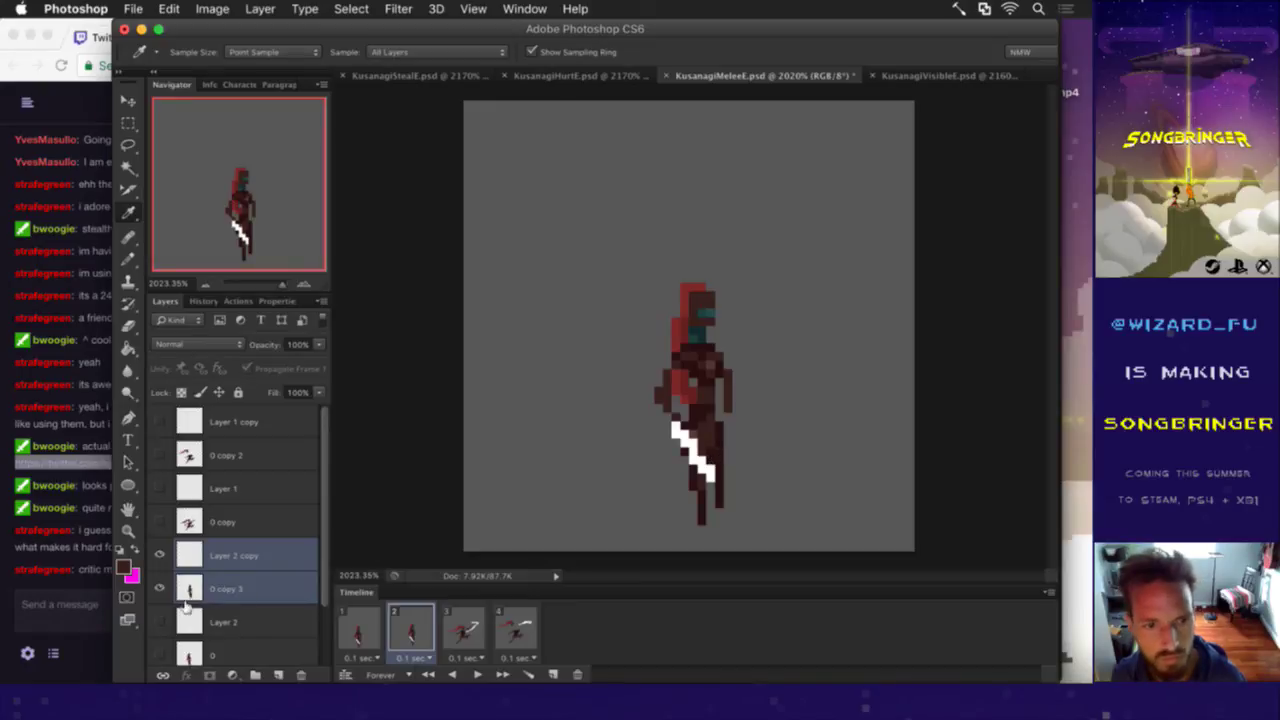
pyautogui.click(248, 557)
pyautogui.press('m')
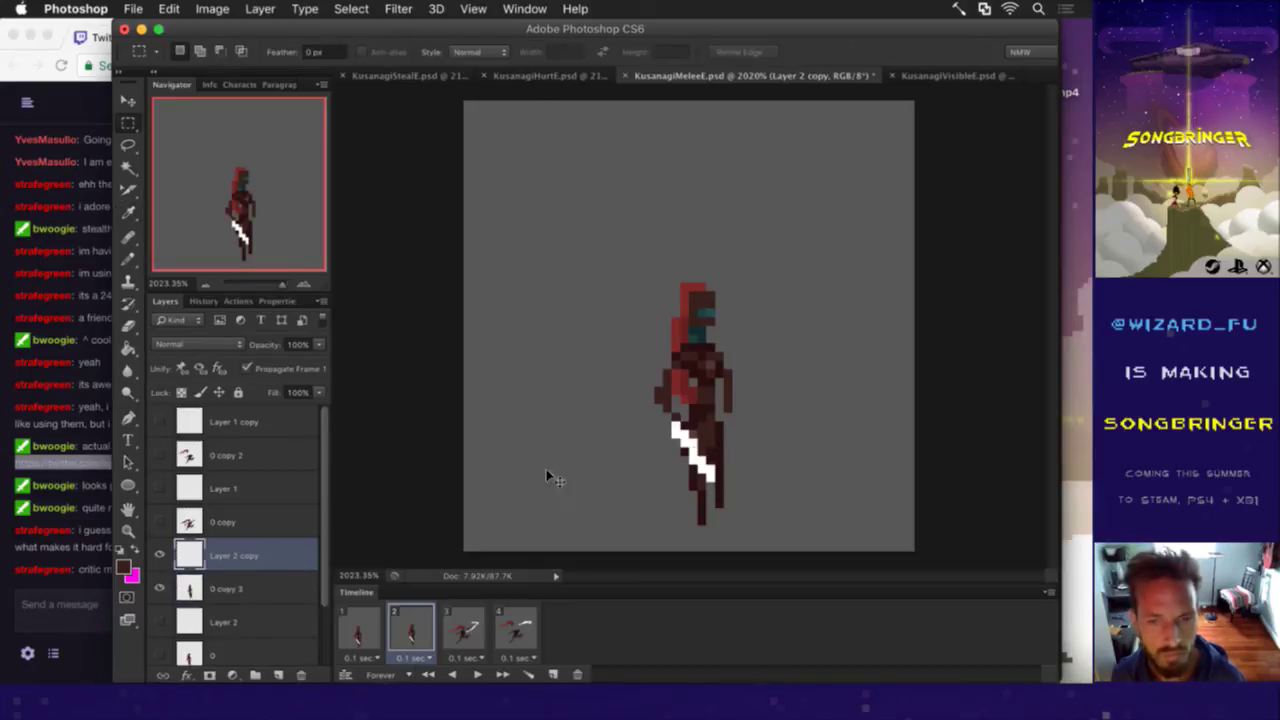
pyautogui.press('v')
pyautogui.moveTo(655, 408); pyautogui.dragTo(628, 427)
pyautogui.moveTo(693, 451); pyautogui.dragTo(755, 415)
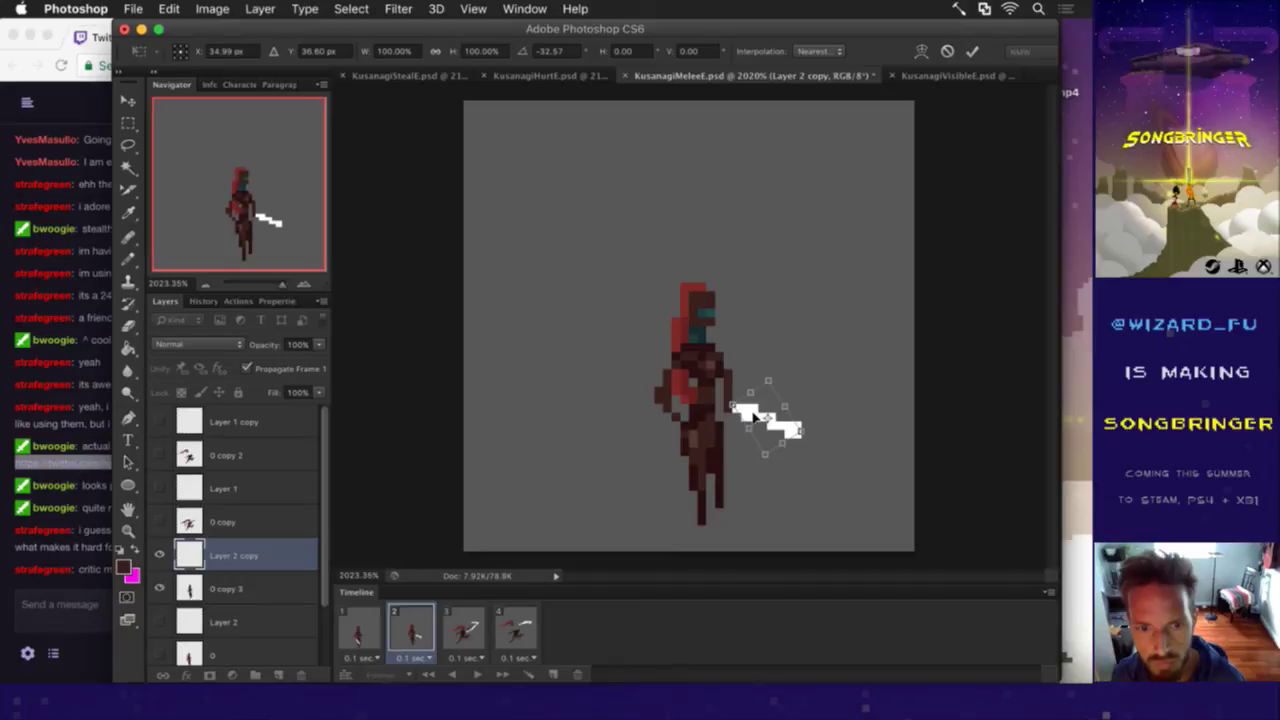
pyautogui.moveTo(830, 438); pyautogui.dragTo(728, 466)
pyautogui.moveTo(778, 422); pyautogui.dragTo(750, 405)
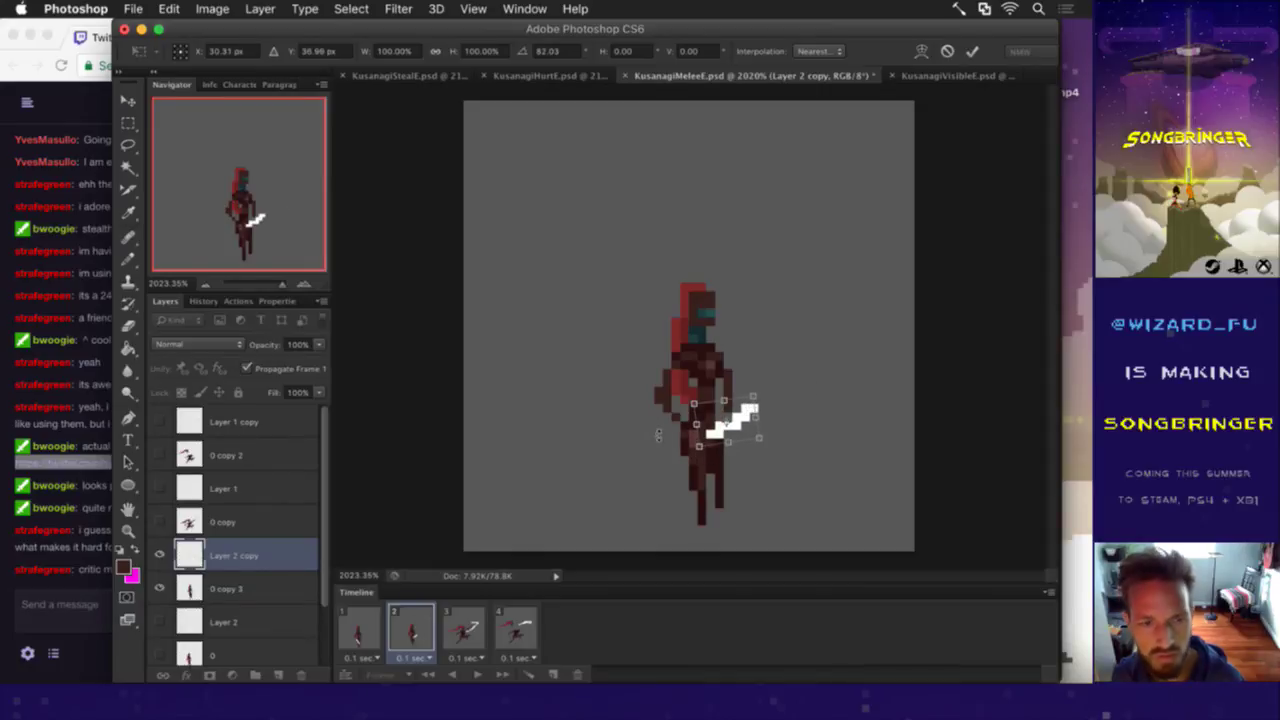
pyautogui.click(972, 51)
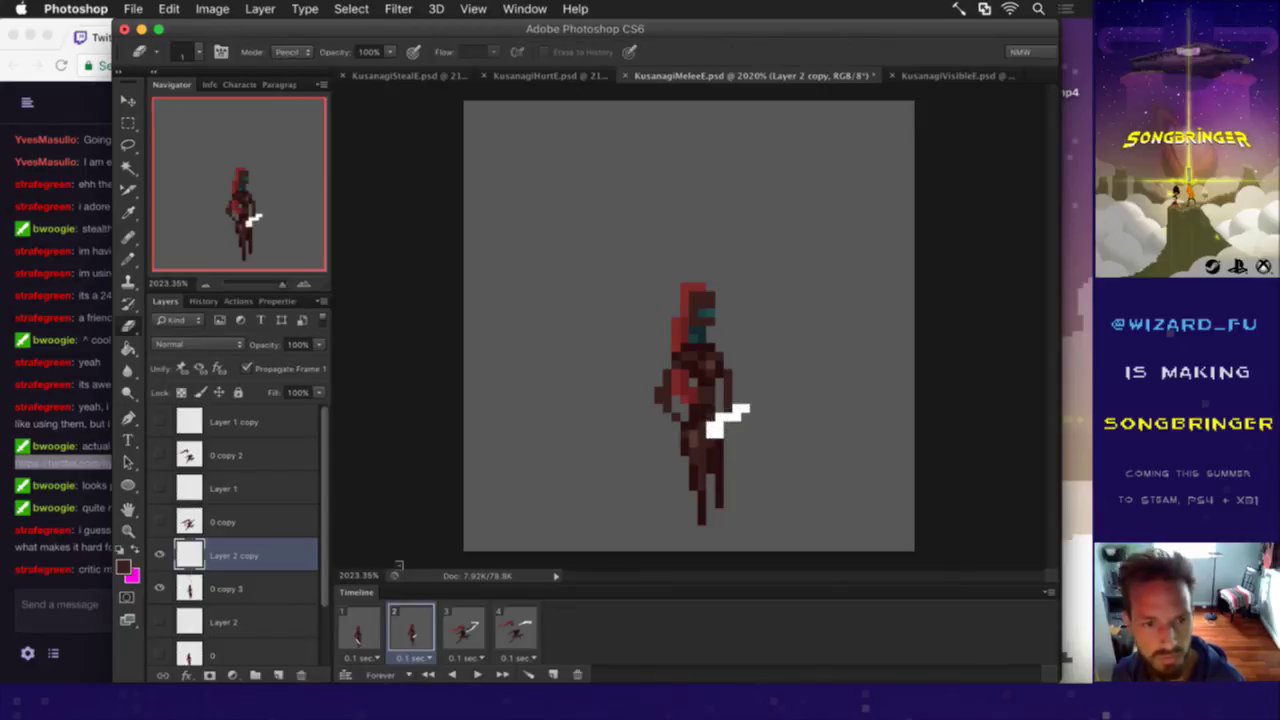
# Step: Erase the whole body below the neck on 0 copy 3 with a 7 px eraser, keeping the head and hair
pyautogui.click(214, 588)
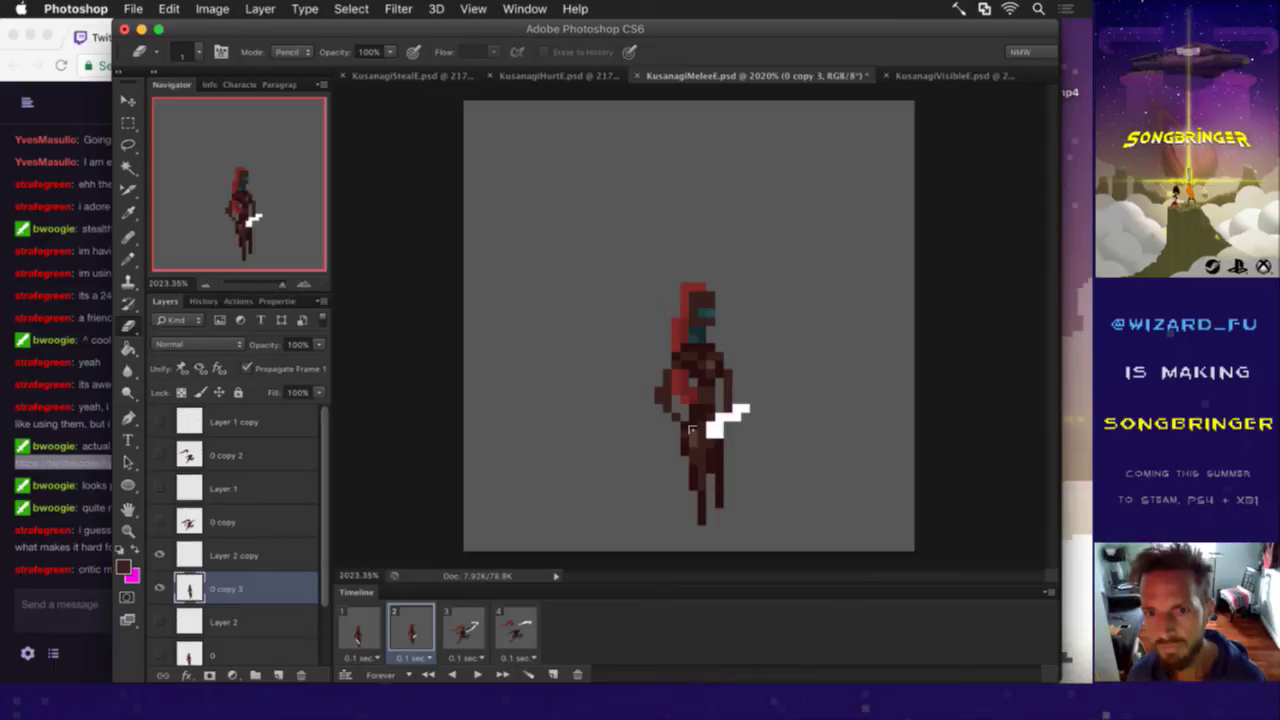
pyautogui.press(']')
pyautogui.press(']')
pyautogui.press(']')
pyautogui.press(']')
pyautogui.press(']')
pyautogui.press(']')
pyautogui.moveTo(651, 423)
pyautogui.mouseDown()
pyautogui.moveTo(718, 443)
pyautogui.moveTo(699, 552)
pyautogui.moveTo(726, 467)
pyautogui.mouseUp()
# Step: Sample the head's brown and pencil a new upper torso with the front arm stretched forward above the blade
pyautogui.press('i')
pyautogui.click(697, 308)
pyautogui.press('b')
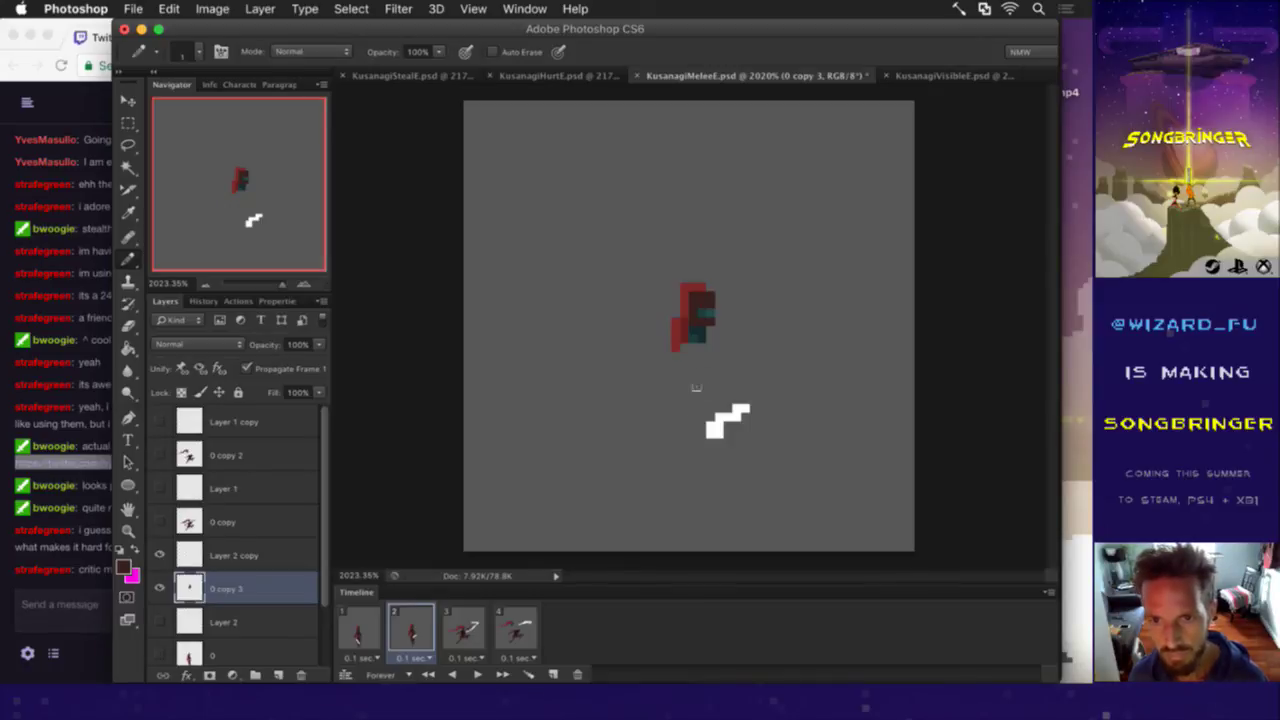
pyautogui.moveTo(698, 376)
pyautogui.mouseDown()
pyautogui.moveTo(682, 385)
pyautogui.moveTo(683, 441)
pyautogui.moveTo(700, 446)
pyautogui.moveTo(679, 422)
pyautogui.moveTo(718, 416)
pyautogui.mouseUp()
pyautogui.press('super+z')
pyautogui.moveTo(694, 350)
pyautogui.mouseDown()
pyautogui.moveTo(685, 389)
pyautogui.moveTo(760, 419)
pyautogui.moveTo(701, 382)
pyautogui.moveTo(697, 362)
pyautogui.moveTo(690, 377)
pyautogui.moveTo(735, 382)
pyautogui.mouseUp()
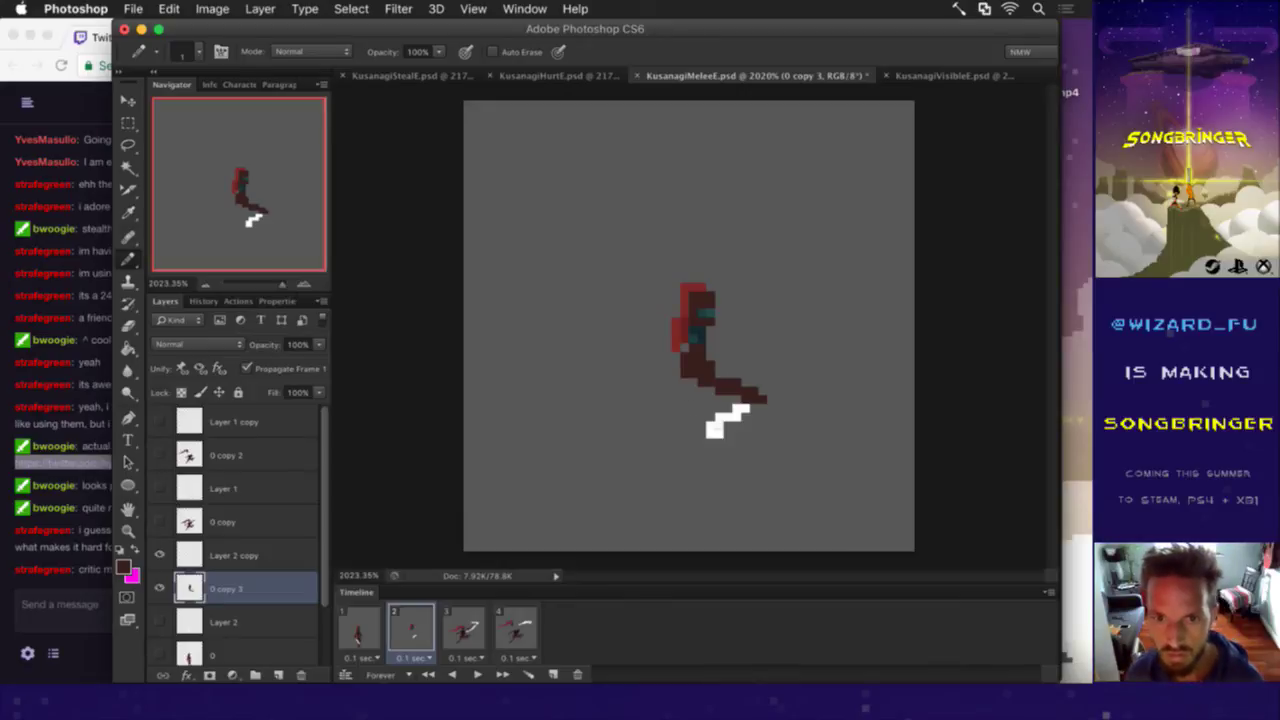
# Step: Sample the darker brown from frame 1's torso and pencil the bent rear arm and torso shading in frame 2, then save
pyautogui.press('e')
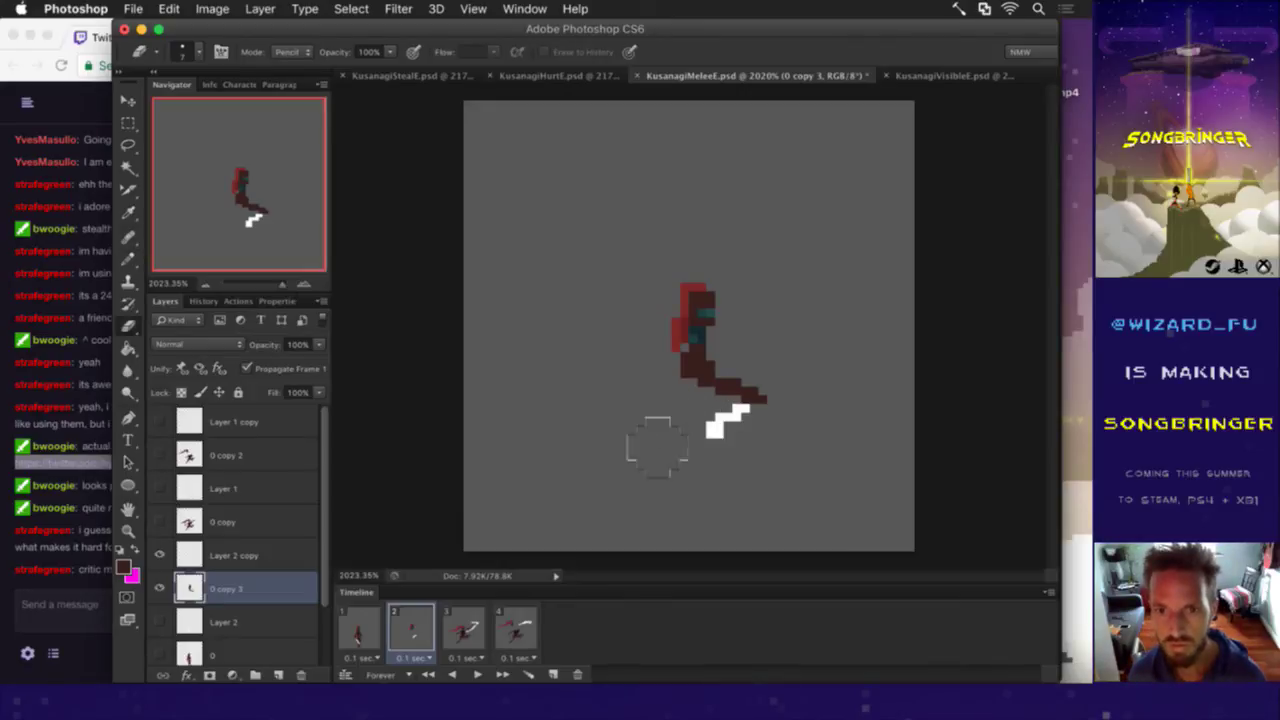
pyautogui.press('super+s')
pyautogui.click(359, 628)
pyautogui.press('i')
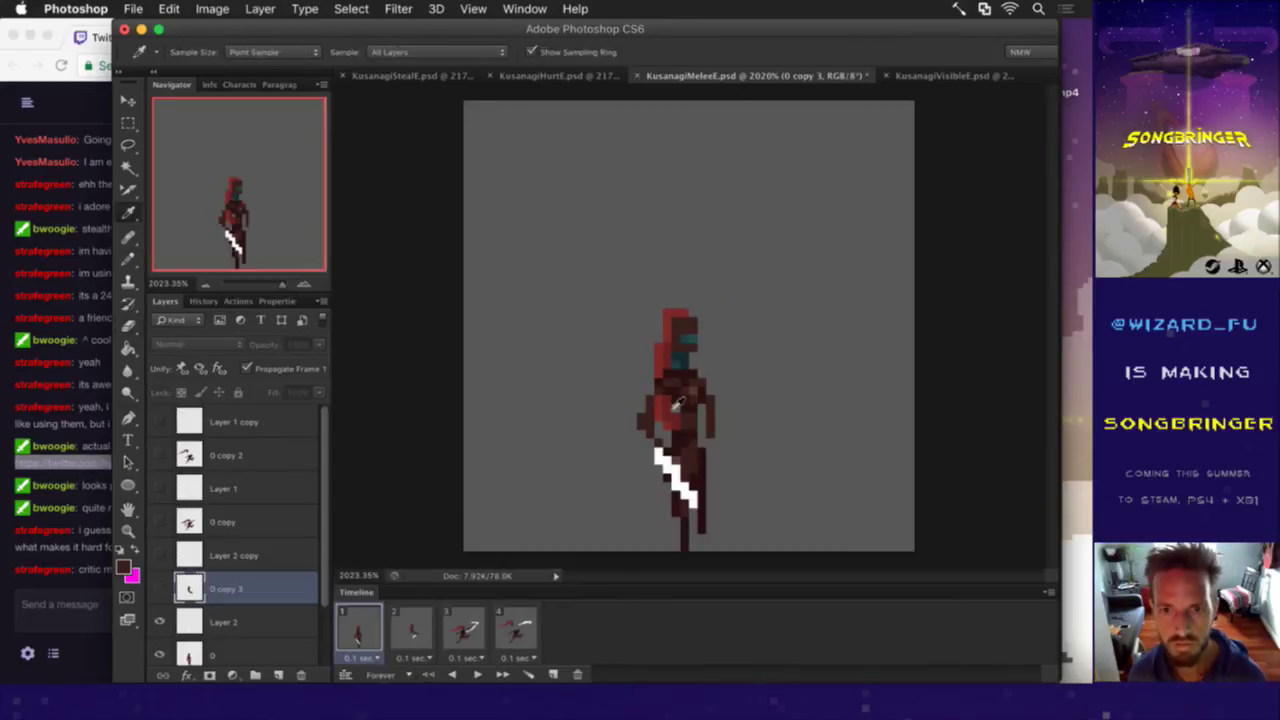
pyautogui.click(685, 404)
pyautogui.press('Right')
pyautogui.press('b')
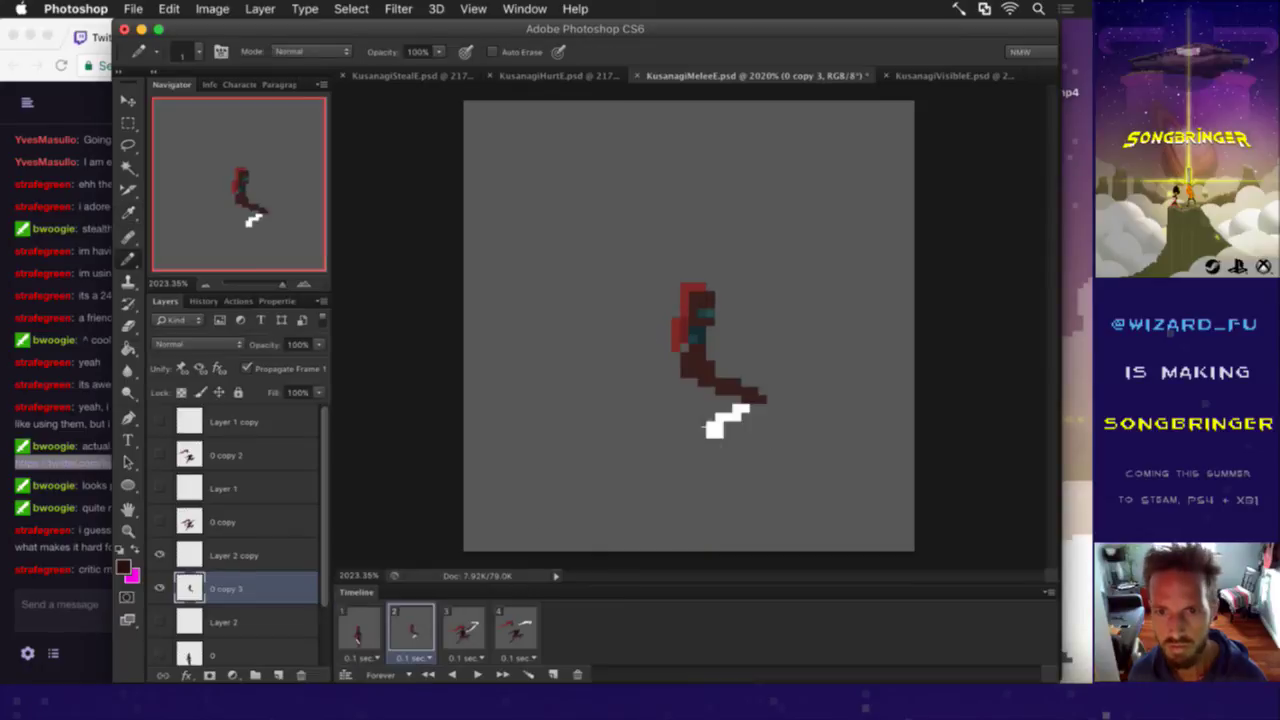
pyautogui.moveTo(685, 385)
pyautogui.mouseDown()
pyautogui.moveTo(694, 408)
pyautogui.moveTo(719, 386)
pyautogui.moveTo(711, 360)
pyautogui.moveTo(717, 385)
pyautogui.moveTo(678, 402)
pyautogui.moveTo(658, 391)
pyautogui.moveTo(676, 391)
pyautogui.moveTo(676, 418)
pyautogui.mouseUp()
pyautogui.press('e')
pyautogui.press('super+z')
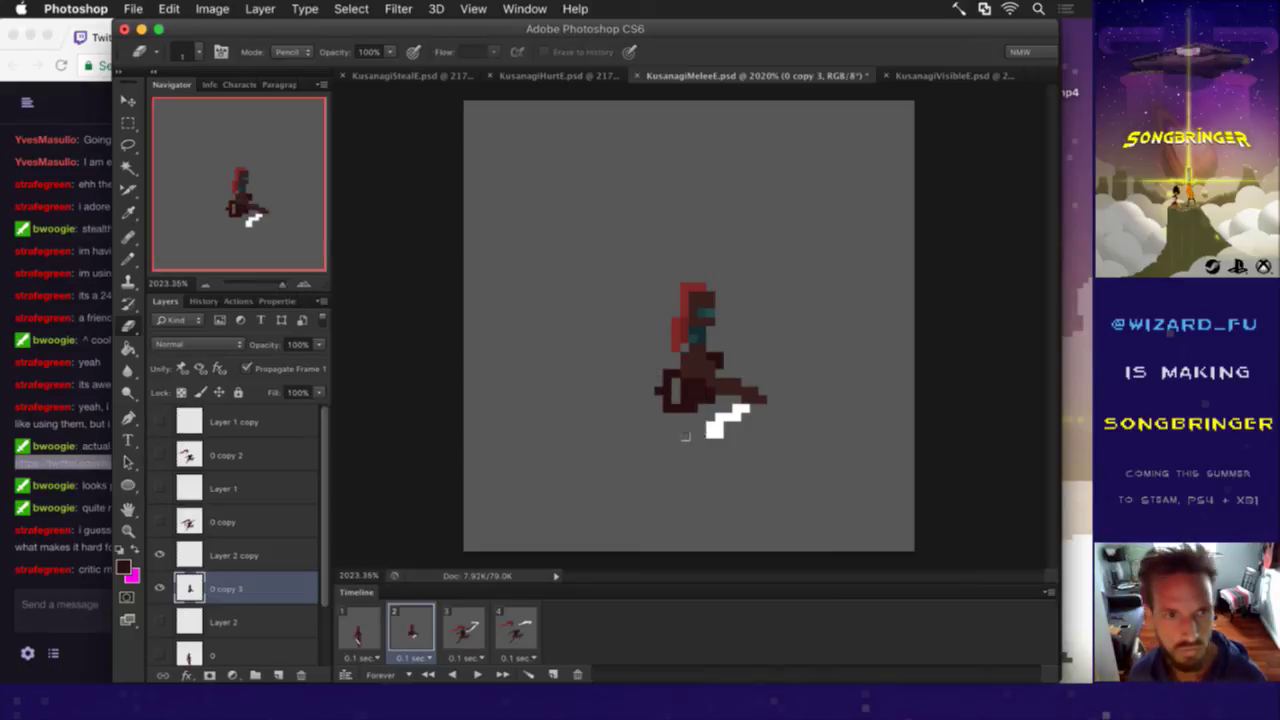
pyautogui.press('b')
pyautogui.click(676, 365)
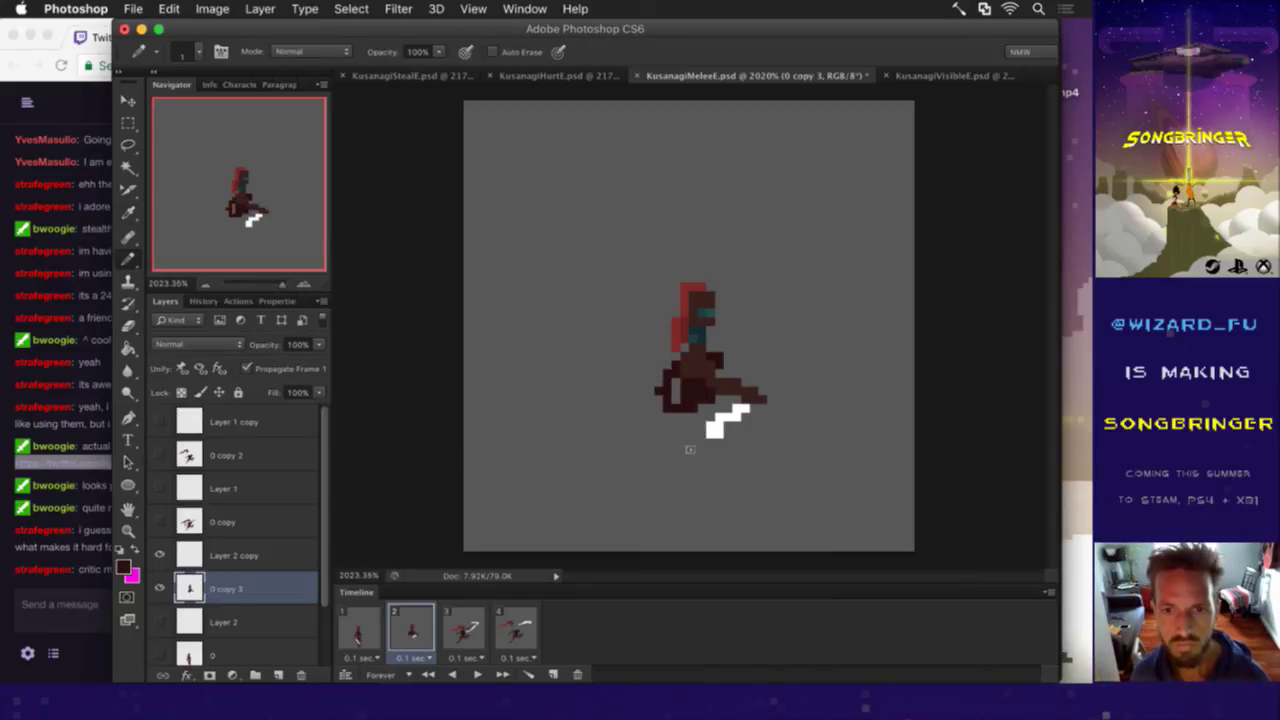
pyautogui.press('super+s')
# Step: Sample the front arm's brown, pencil the hips and raised front leg, add a darker standing leg in frame 2, and save
pyautogui.press('i')
pyautogui.click(723, 398)
pyautogui.press('b')
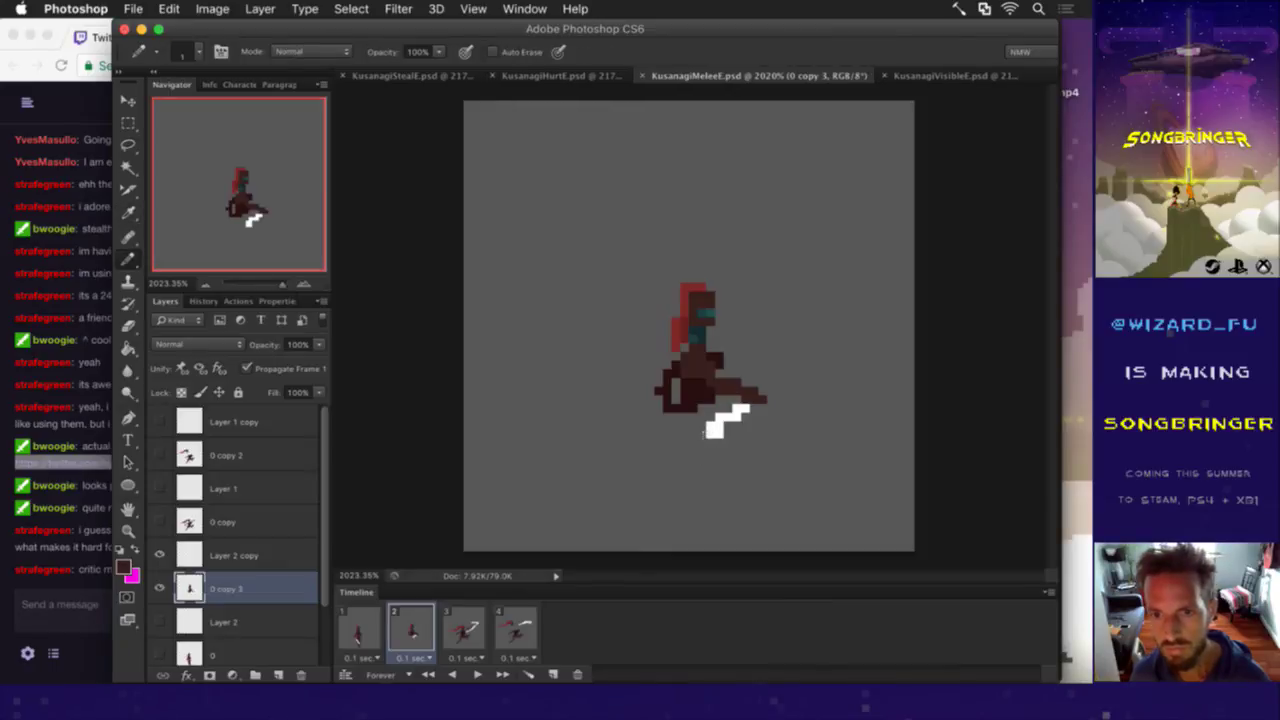
pyautogui.click(474, 634)
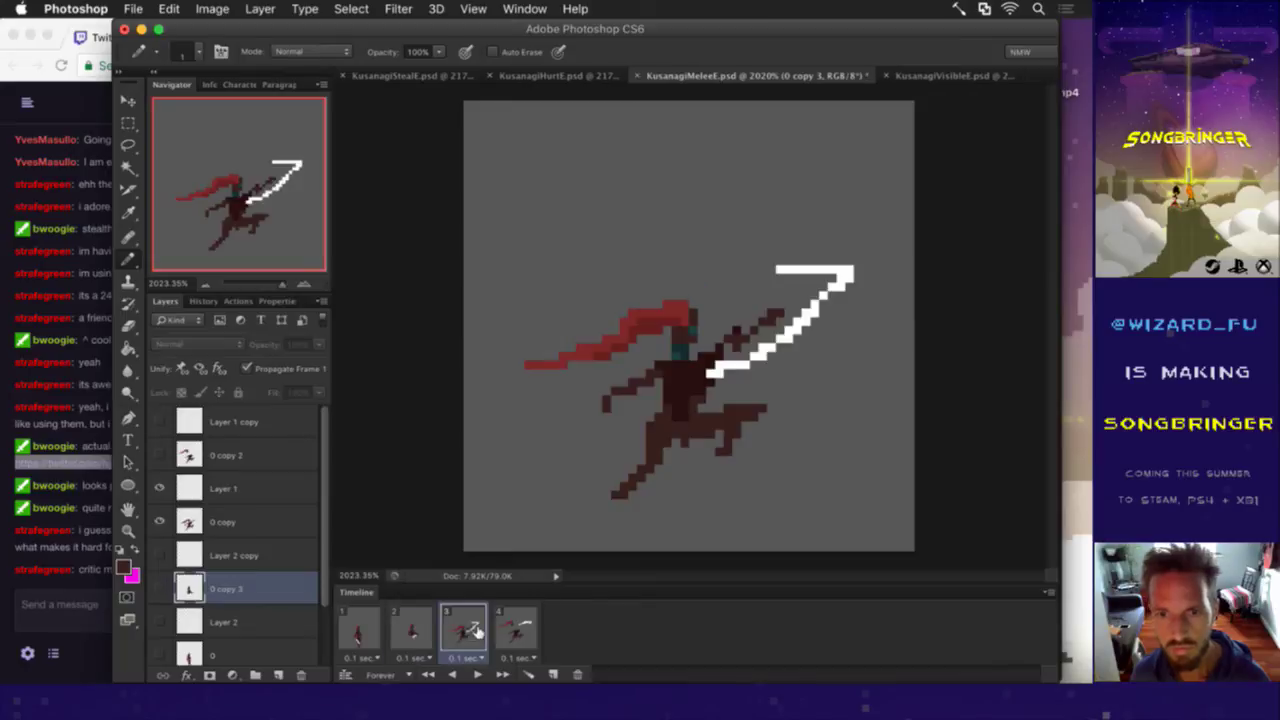
pyautogui.click(428, 630)
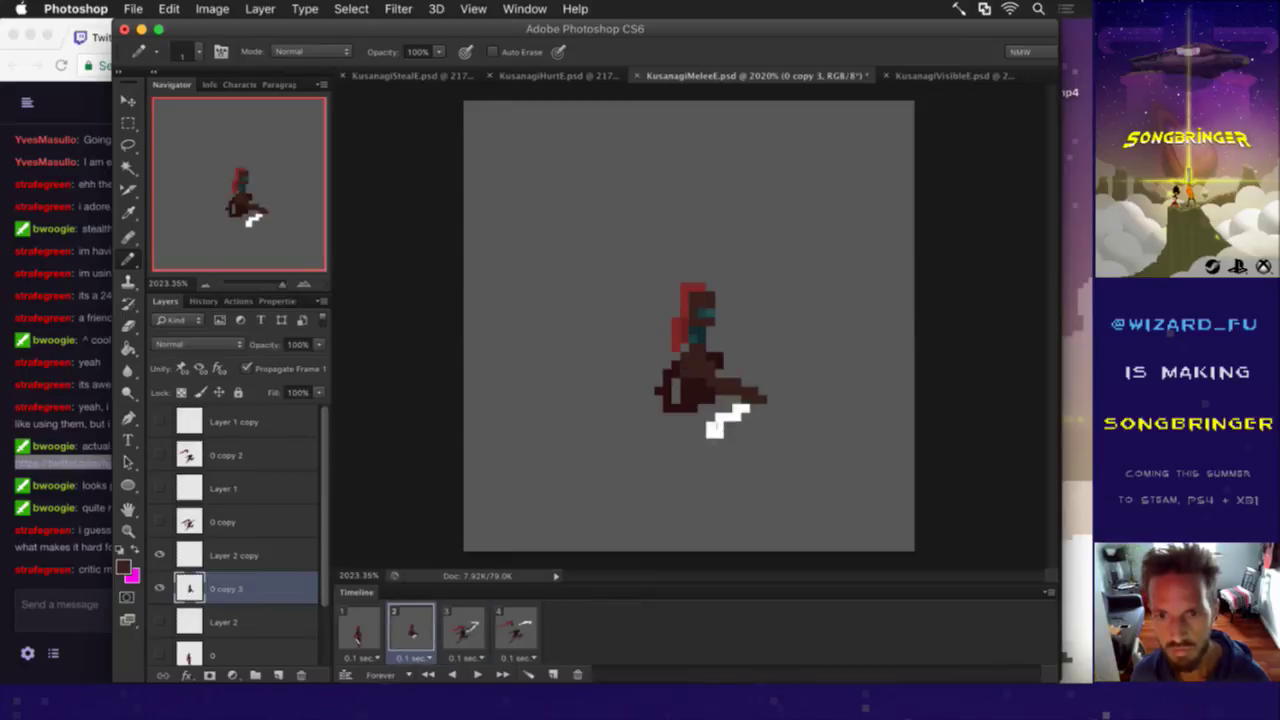
pyautogui.moveTo(693, 416)
pyautogui.mouseDown()
pyautogui.moveTo(674, 458)
pyautogui.moveTo(699, 432)
pyautogui.moveTo(687, 462)
pyautogui.moveTo(754, 452)
pyautogui.moveTo(708, 488)
pyautogui.mouseUp()
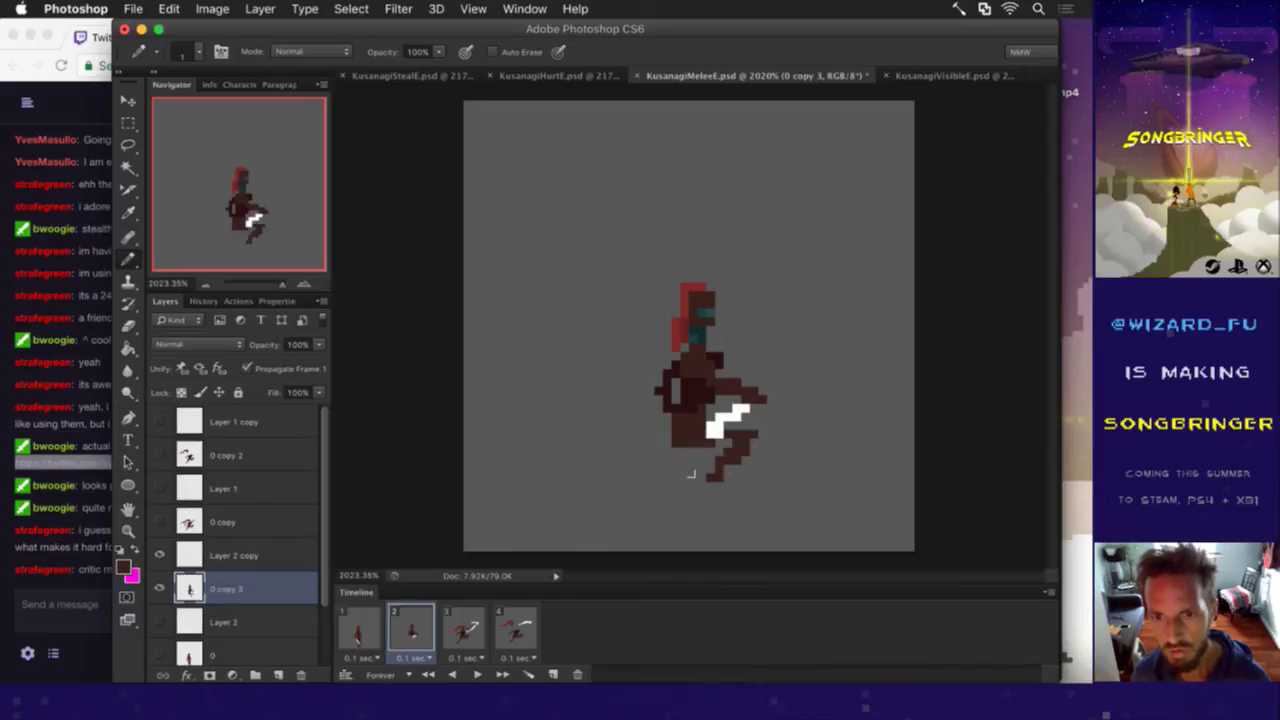
pyautogui.moveTo(682, 446)
pyautogui.mouseDown()
pyautogui.moveTo(670, 508)
pyautogui.moveTo(681, 470)
pyautogui.mouseUp()
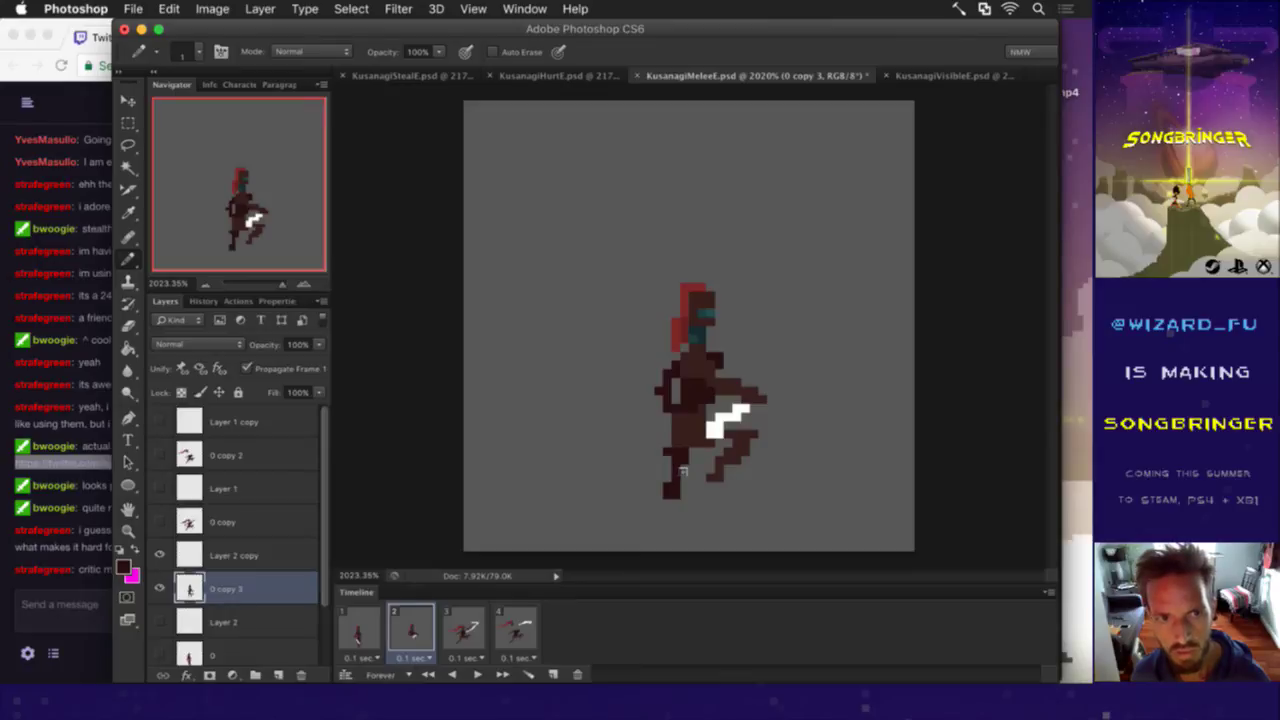
pyautogui.press('super+s')
# Step: Step through frames 1 to 4 to compare the new frame 2 pose with the other poses
pyautogui.click(362, 632)
pyautogui.click(414, 636)
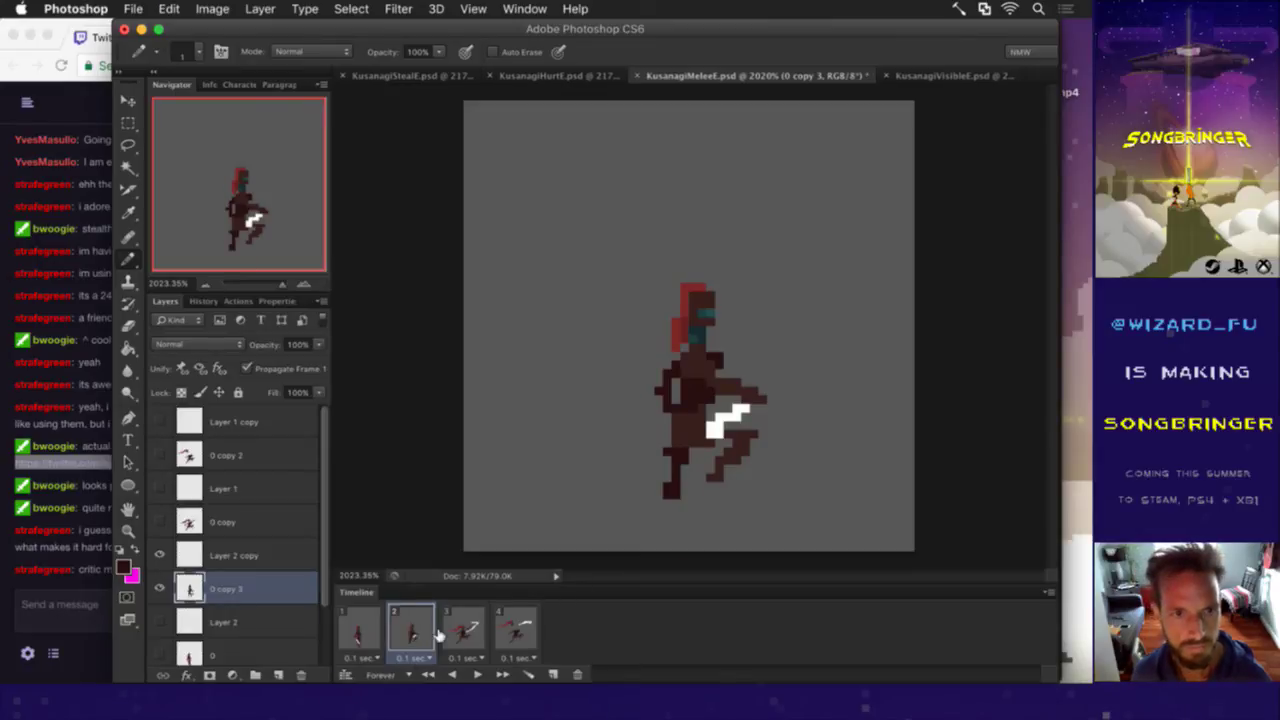
pyautogui.click(462, 632)
pyautogui.click(515, 630)
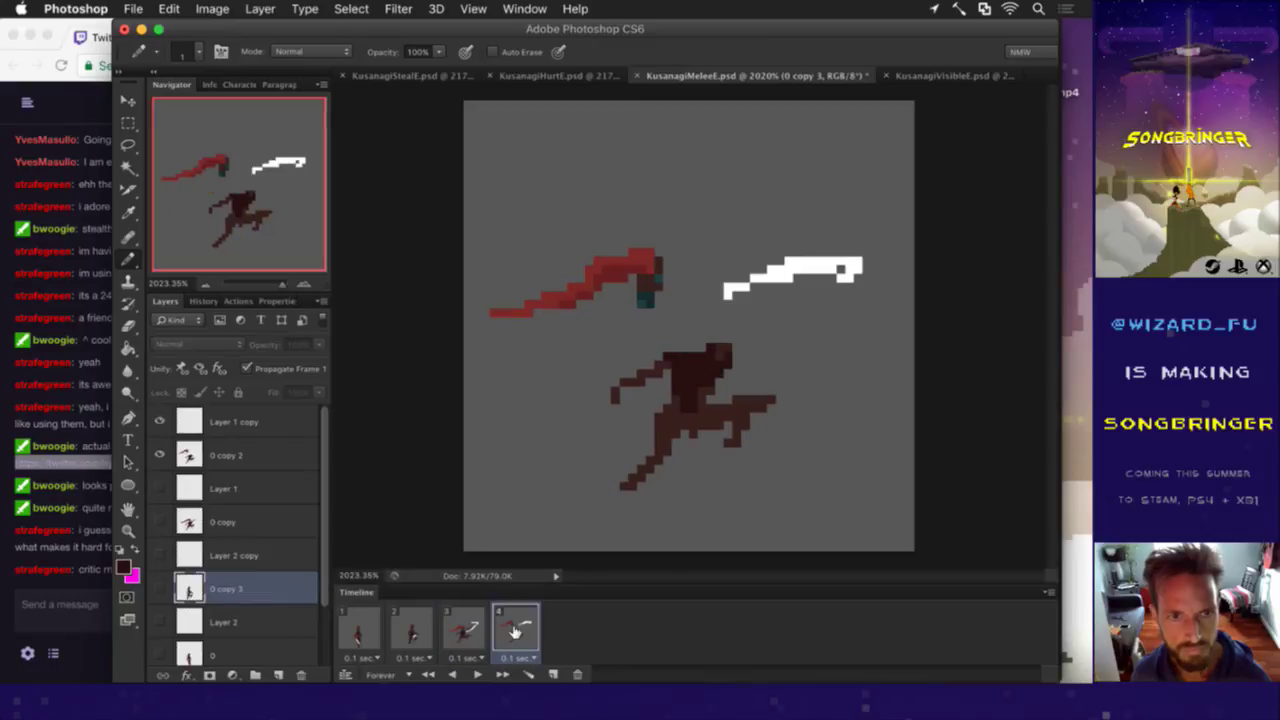
pyautogui.click(224, 455)
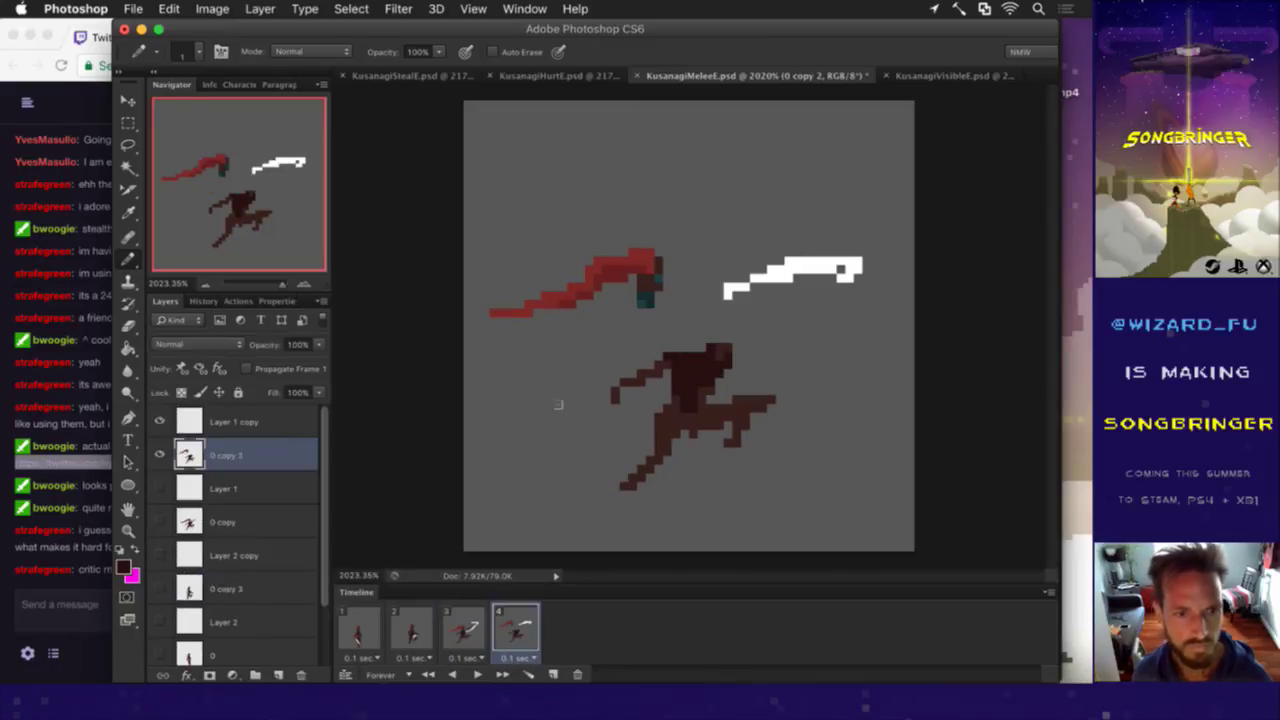
pyautogui.press('m')
pyautogui.press('e')
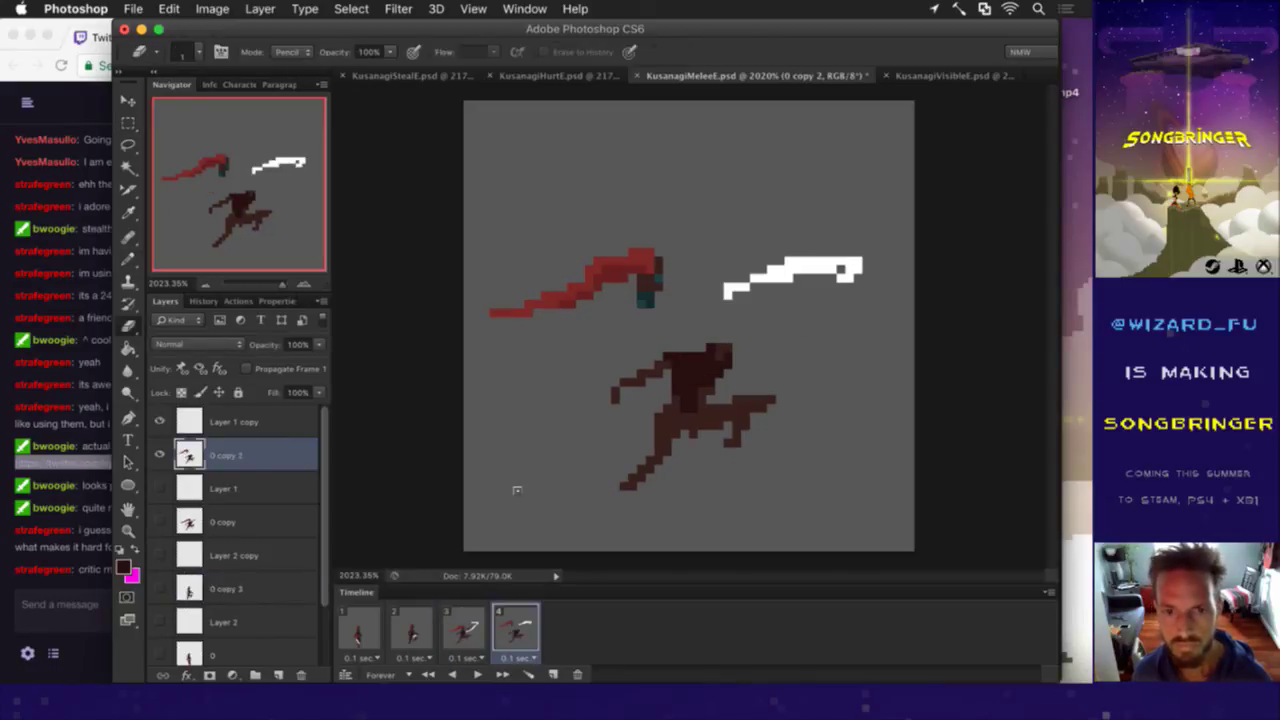
pyautogui.click(427, 616)
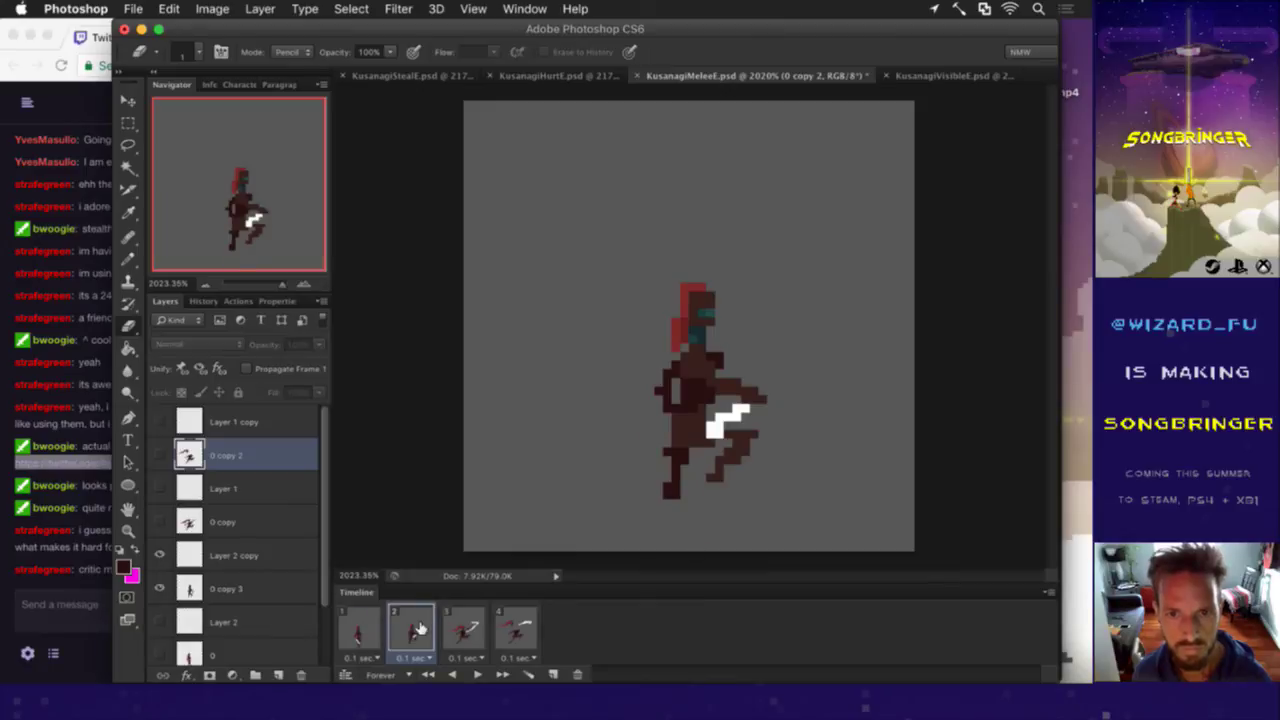
# Step: Sample the hair reds, pencil a ponytail swinging back and down on 0 copy 3, and erase the old hair behind the neck
pyautogui.click(242, 588)
pyautogui.press('i')
pyautogui.click(680, 344)
pyautogui.press('b')
pyautogui.moveTo(684, 313)
pyautogui.mouseDown()
pyautogui.moveTo(664, 294)
pyautogui.moveTo(632, 306)
pyautogui.moveTo(631, 388)
pyautogui.mouseUp()
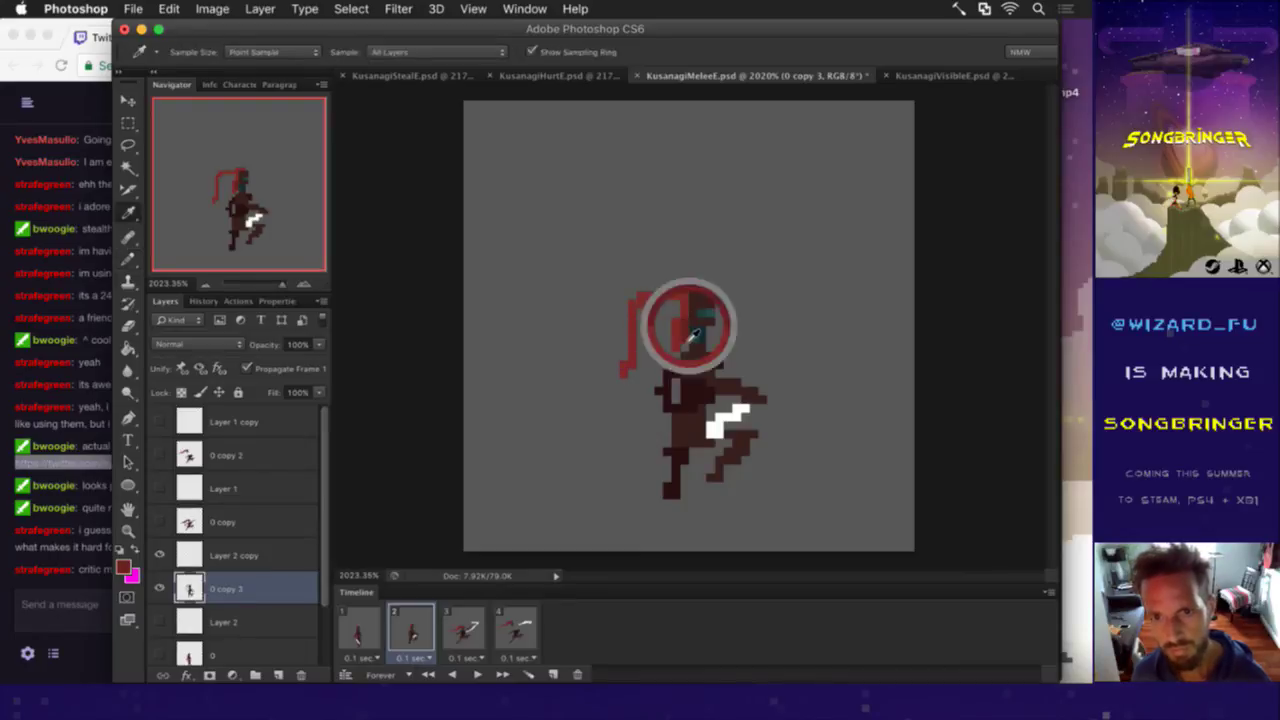
pyautogui.moveTo(680, 304)
pyautogui.mouseDown()
pyautogui.moveTo(643, 330)
pyautogui.moveTo(634, 367)
pyautogui.mouseUp()
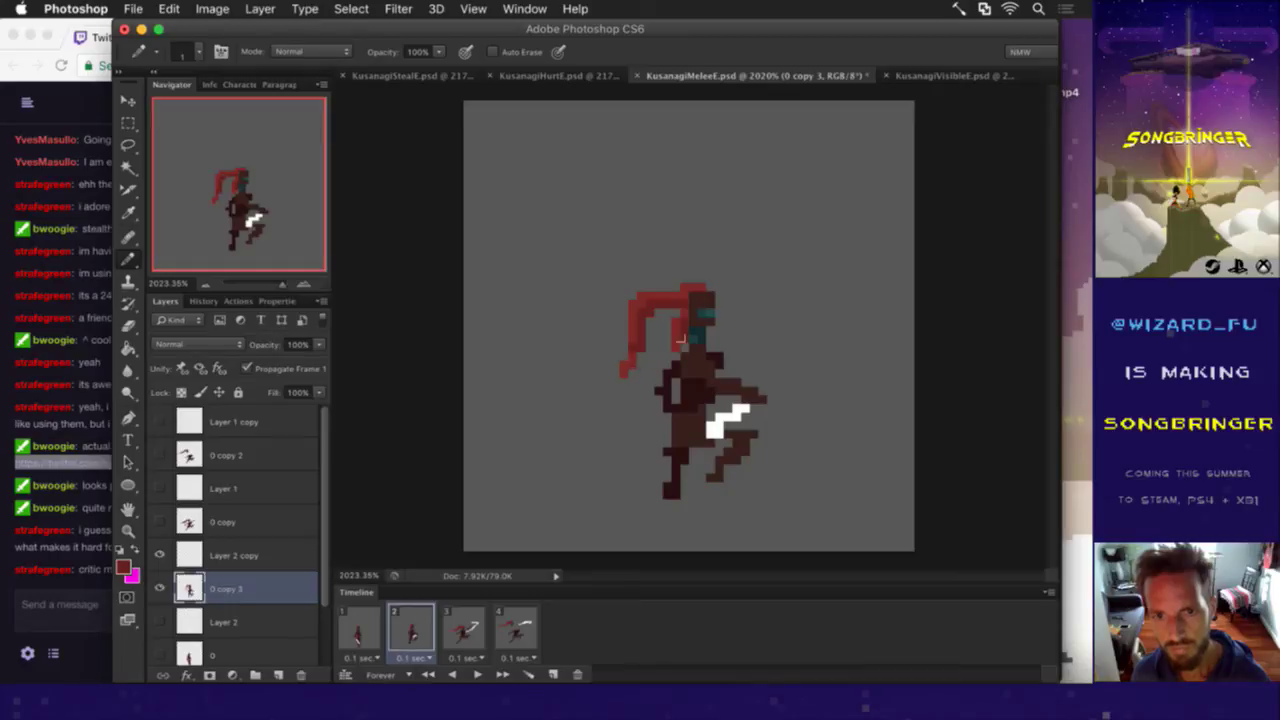
pyautogui.press('e')
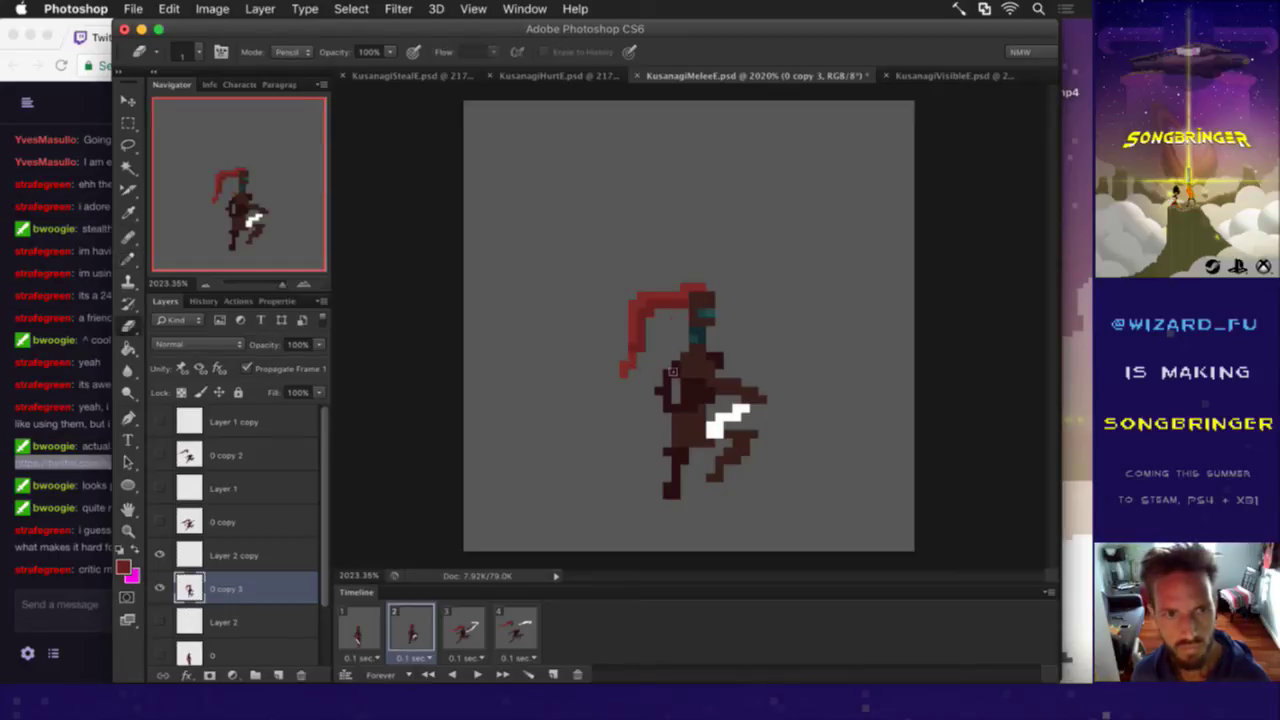
# Step: Sample the shoulder's dark brown and pencil the upper back and the pixels behind the head on 0 copy 3
pyautogui.press('i')
pyautogui.click(719, 364)
pyautogui.press('b')
pyautogui.moveTo(685, 350); pyautogui.dragTo(674, 369)
pyautogui.press('e')
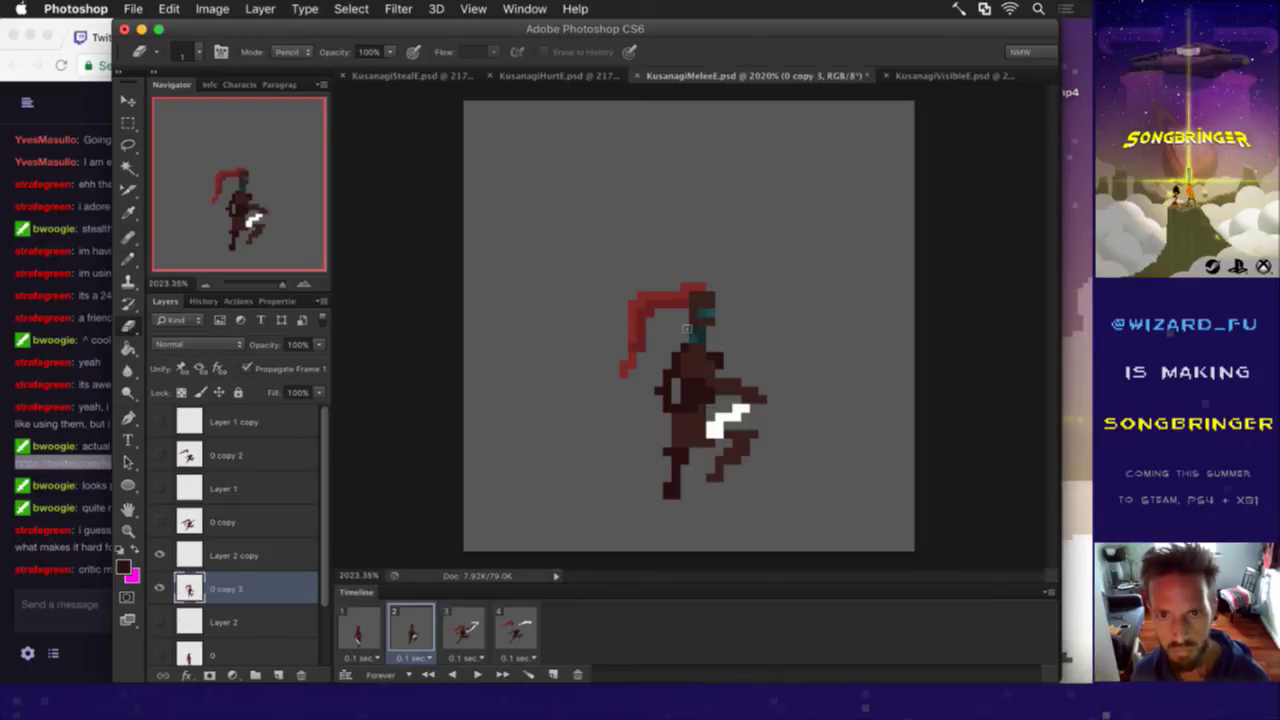
pyautogui.press('b')
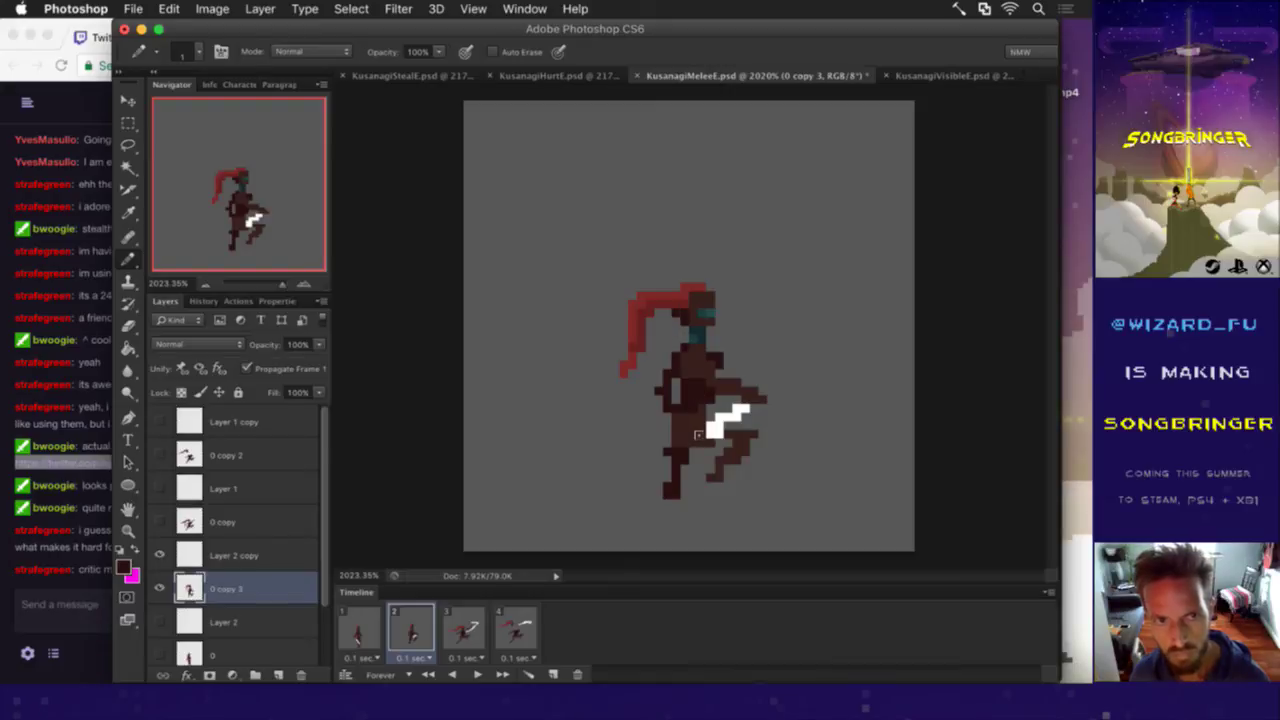
# Step: Move the Layer 1 and 0 copy layers 3 pixels up in frame 3, comparing the position with frame 2
pyautogui.click(362, 628)
pyautogui.click(416, 627)
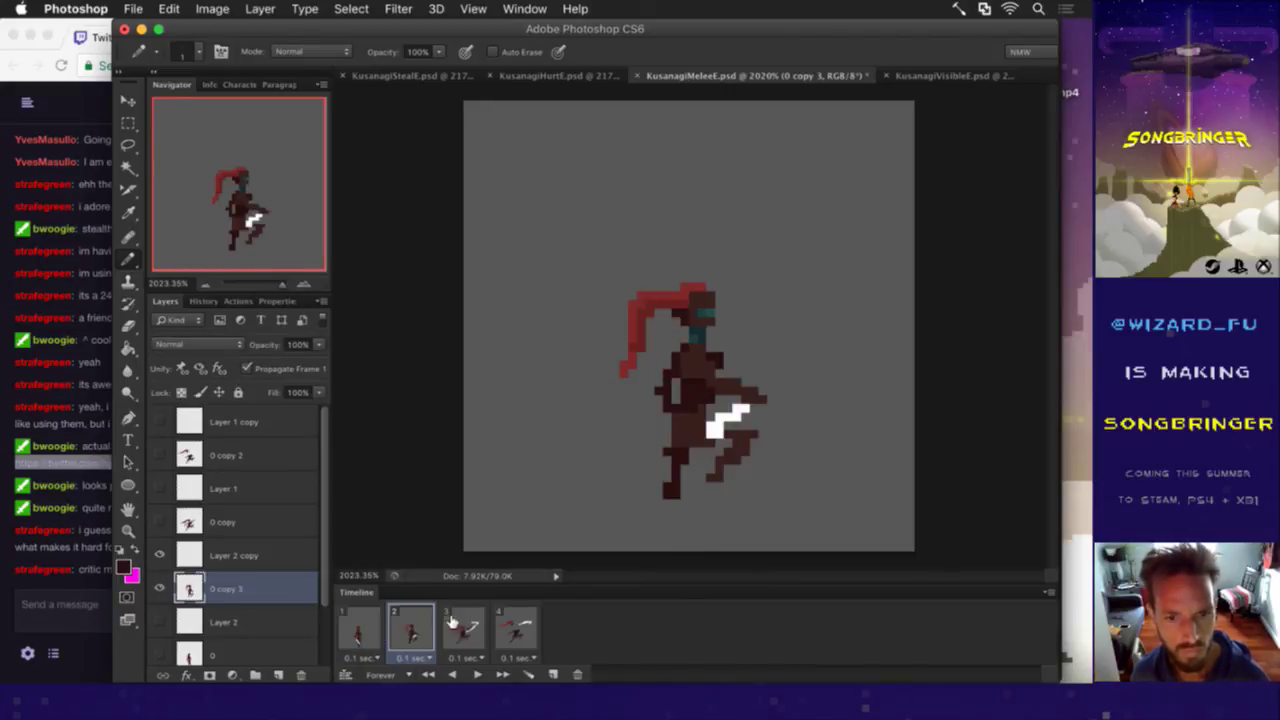
pyautogui.click(463, 624)
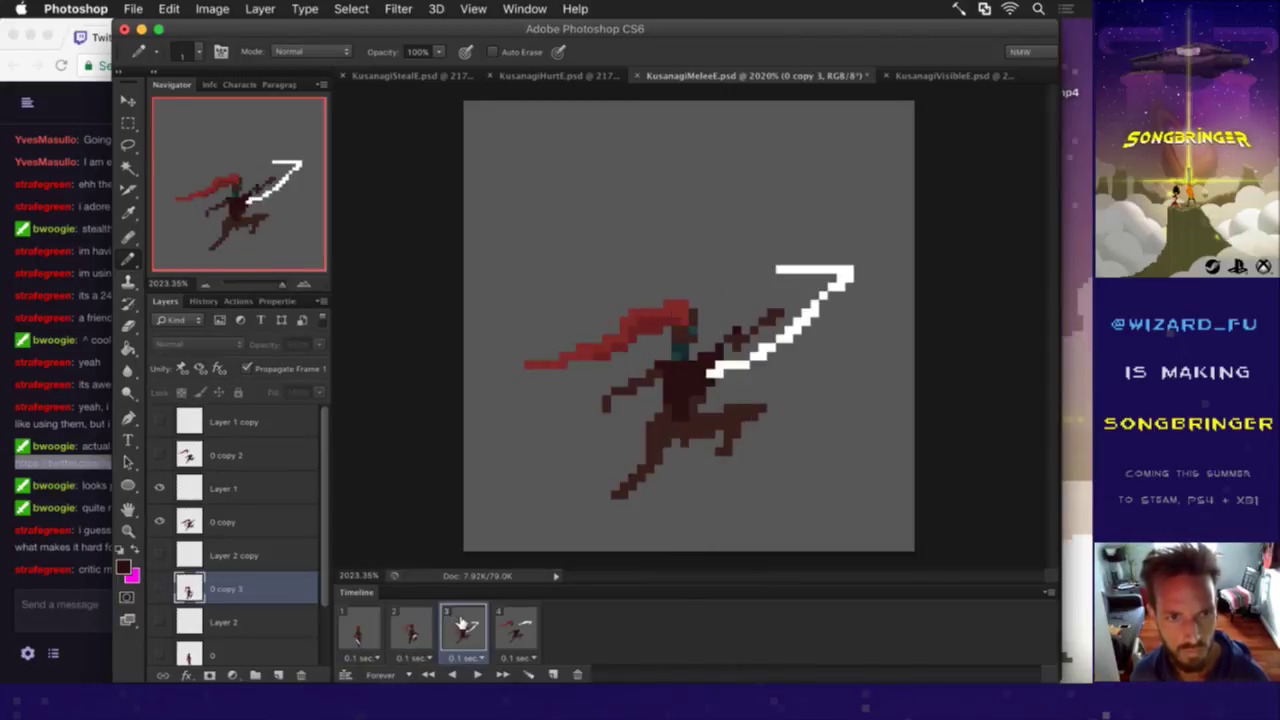
pyautogui.click(216, 518)
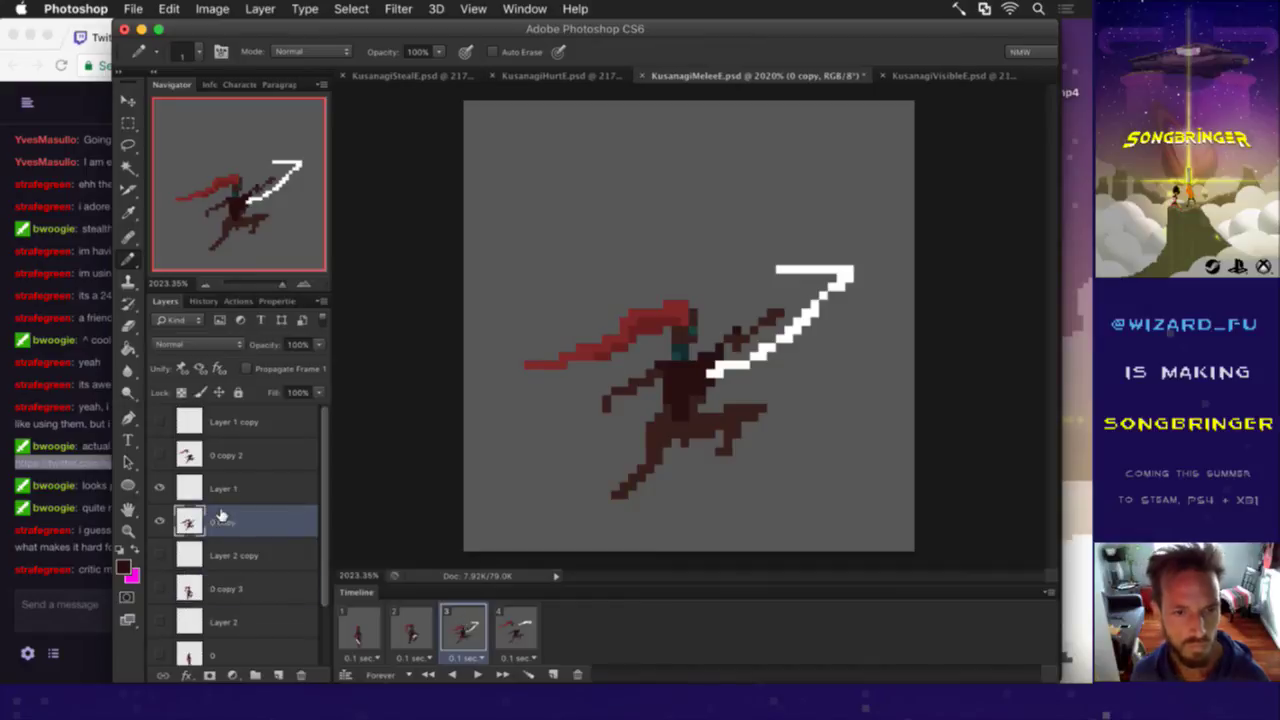
pyautogui.press('Up')
pyautogui.press('Up')
pyautogui.press('Up')
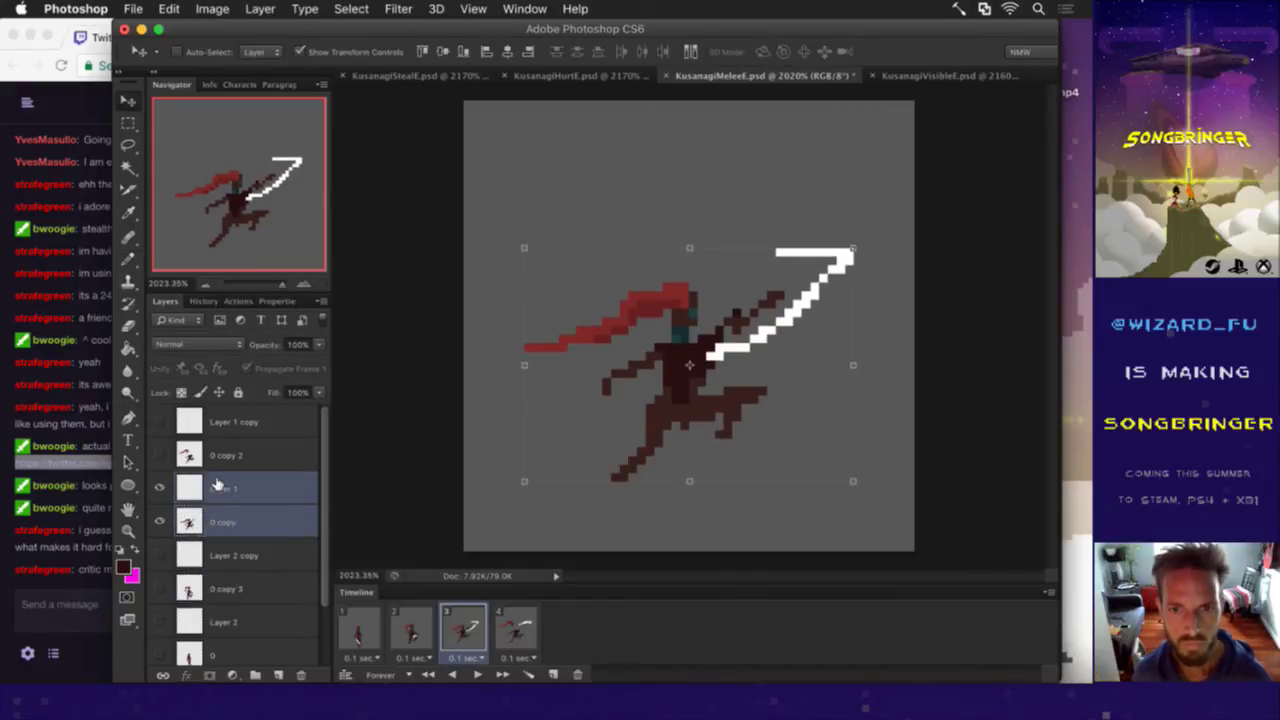
pyautogui.click(410, 625)
pyautogui.click(465, 620)
# Step: Move the Layer 2 copy and 0 copy 3 layers 3 pixels down in frame 2 and compare with frame 1
pyautogui.click(420, 621)
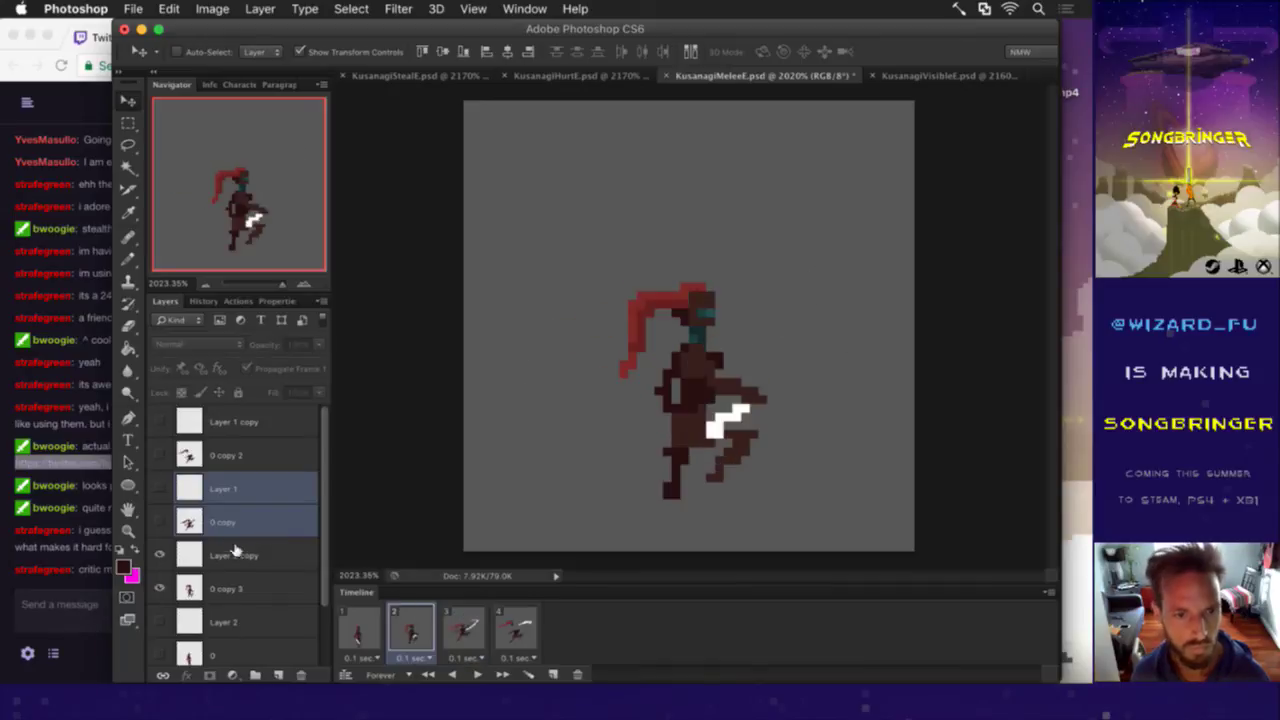
pyautogui.click(234, 560)
pyautogui.keyDown('shift'); pyautogui.click(234, 578); pyautogui.keyUp('shift')
pyautogui.press('Down')
pyautogui.press('Down')
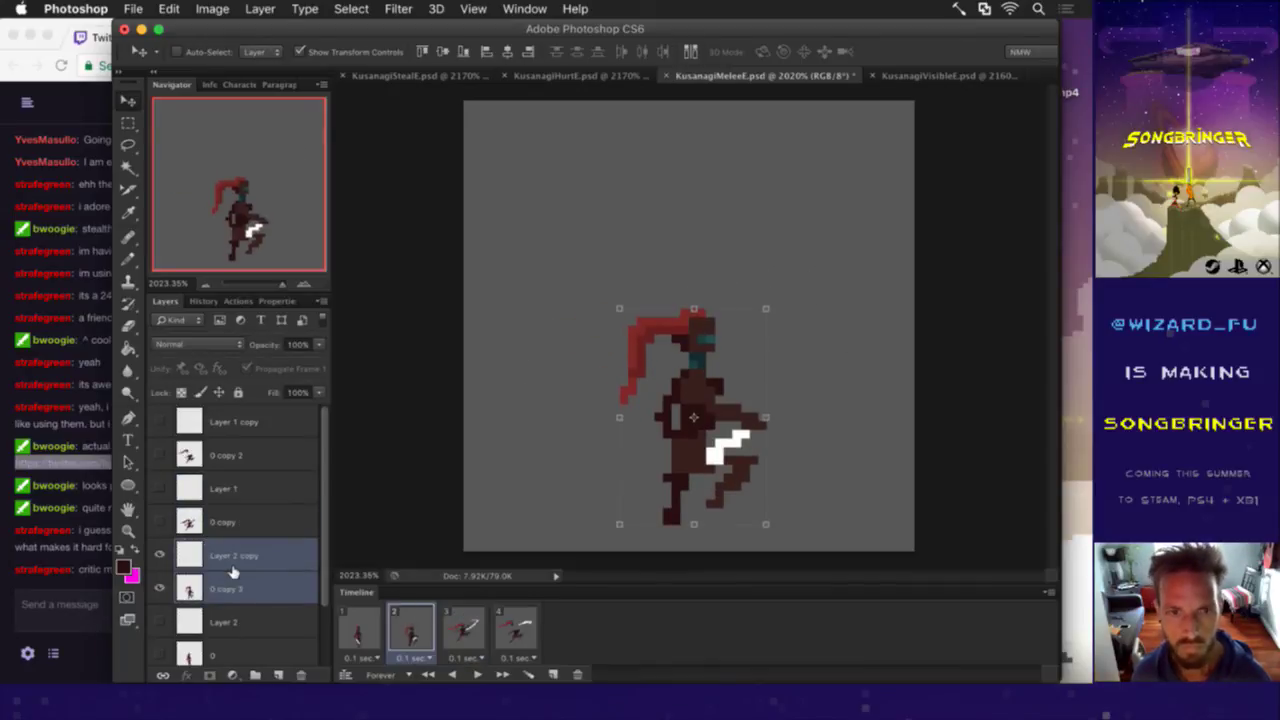
pyautogui.click(358, 625)
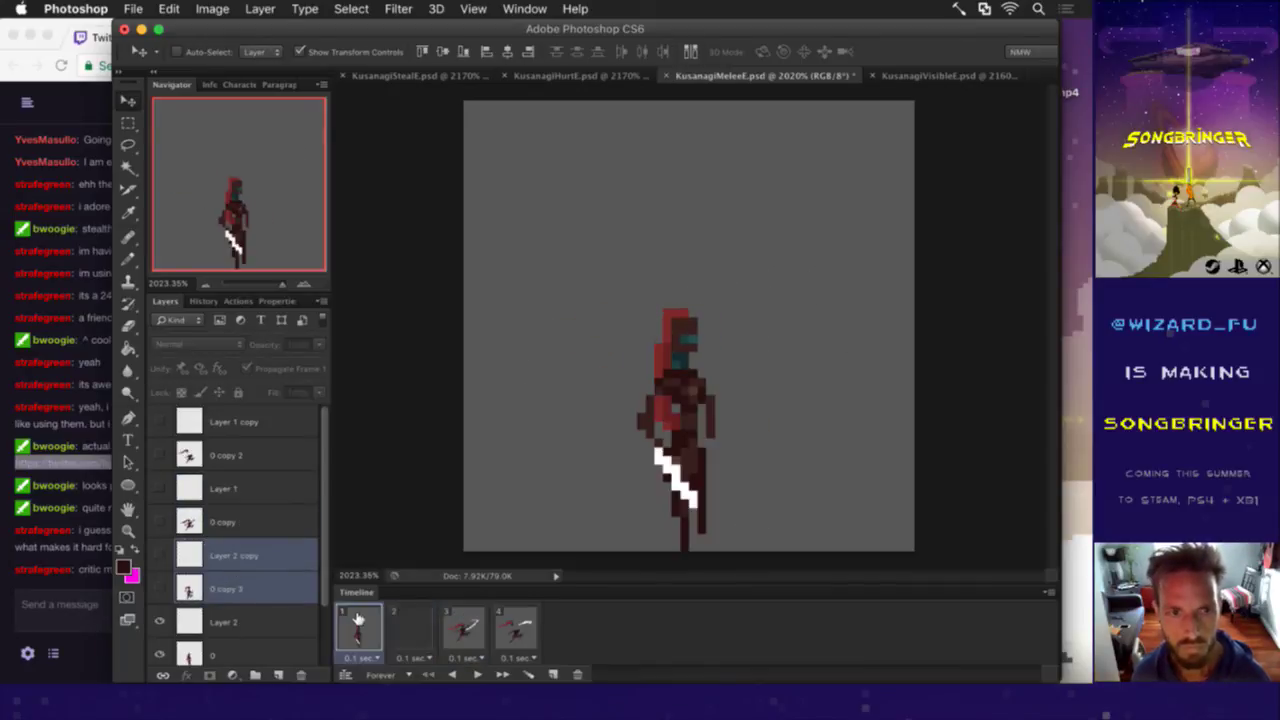
# Step: Move the Layer 2 copy and 0 copy 3 layers 2 pixels up and 1 pixel right in frame 2, comparing with frame 1
pyautogui.click(415, 624)
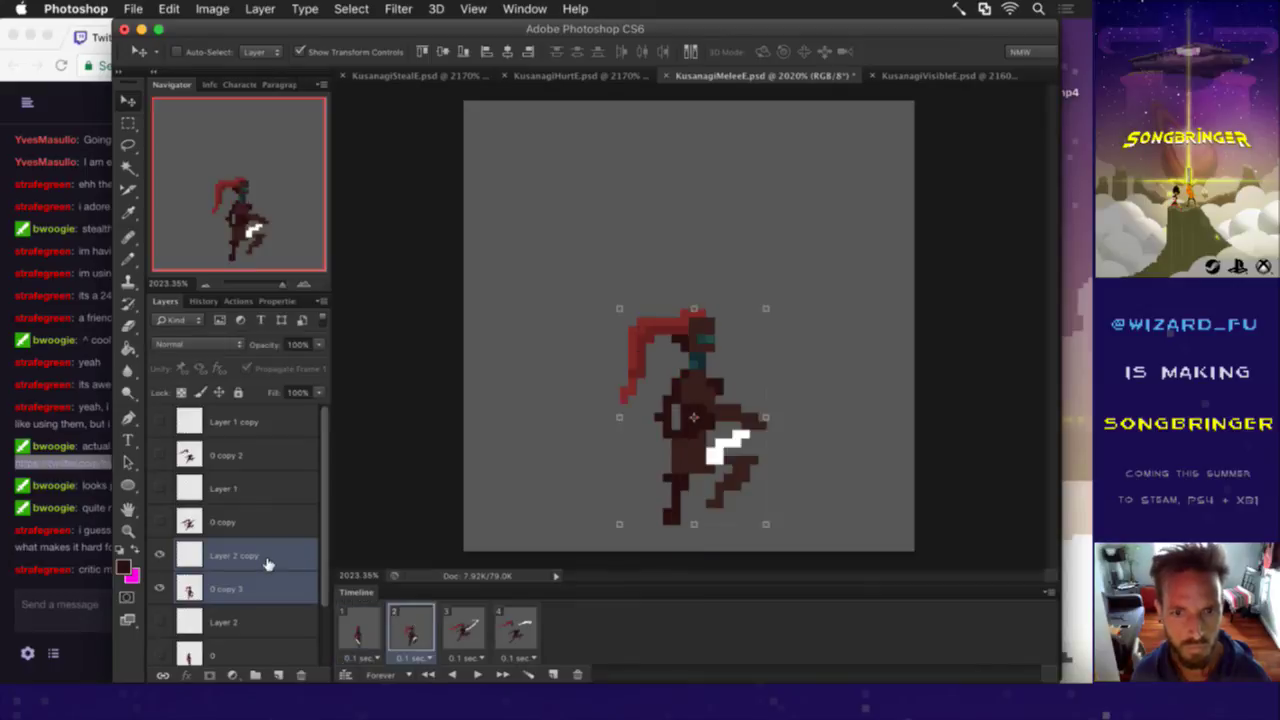
pyautogui.press('Up')
pyautogui.press('Up')
pyautogui.click(362, 622)
pyautogui.click(418, 638)
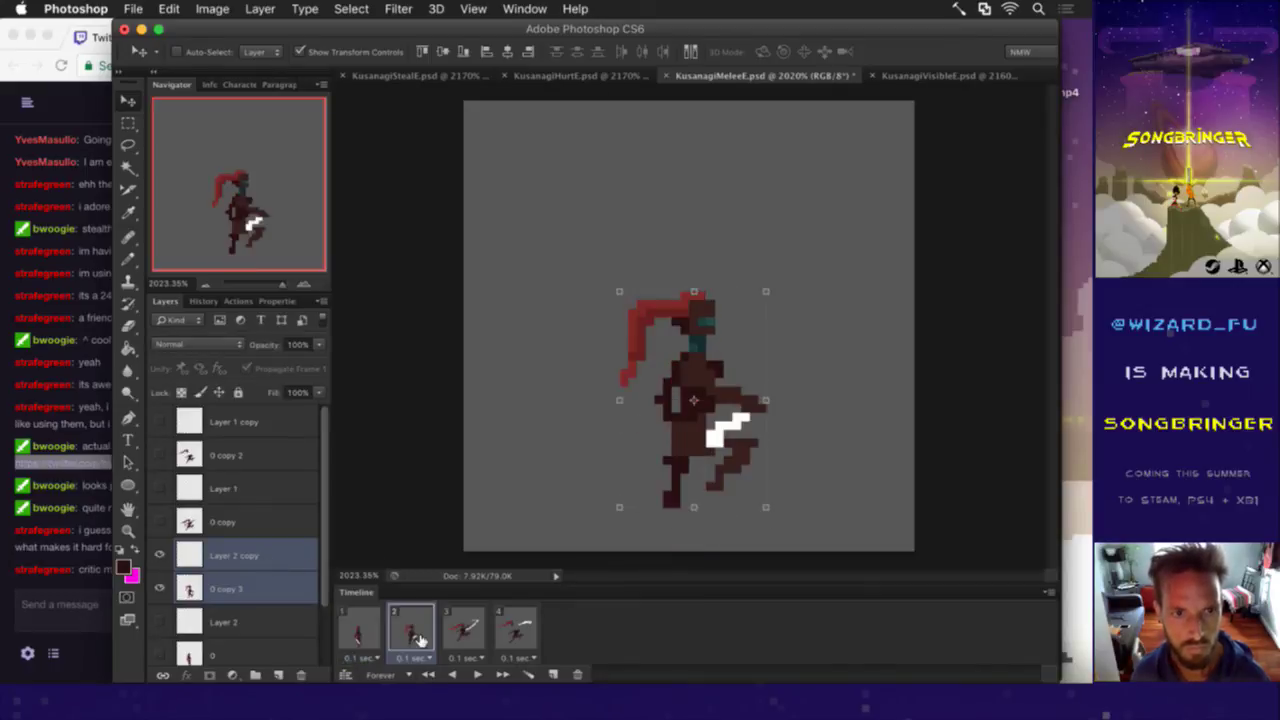
pyautogui.press('Right')
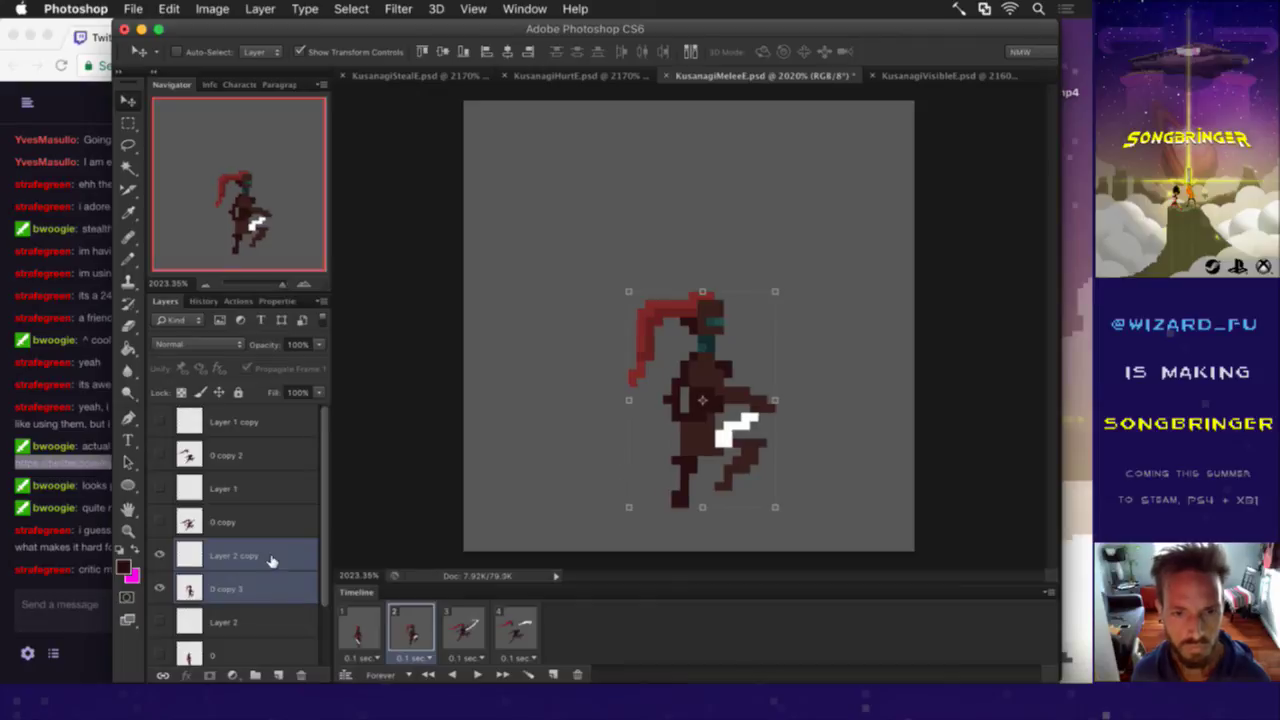
pyautogui.click(358, 620)
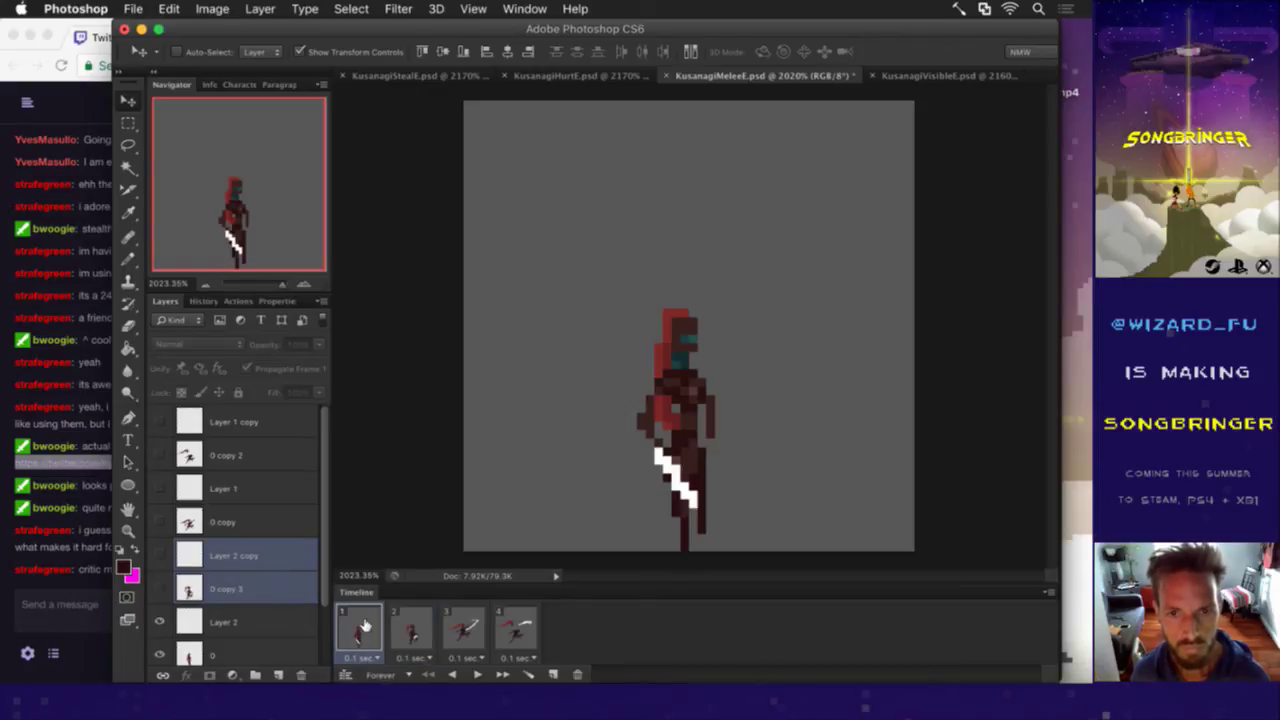
pyautogui.click(414, 624)
# Step: Move the Layer 1 and 0 copy layers 5 pixels right in frame 3, comparing the lunge with frame 2
pyautogui.click(476, 625)
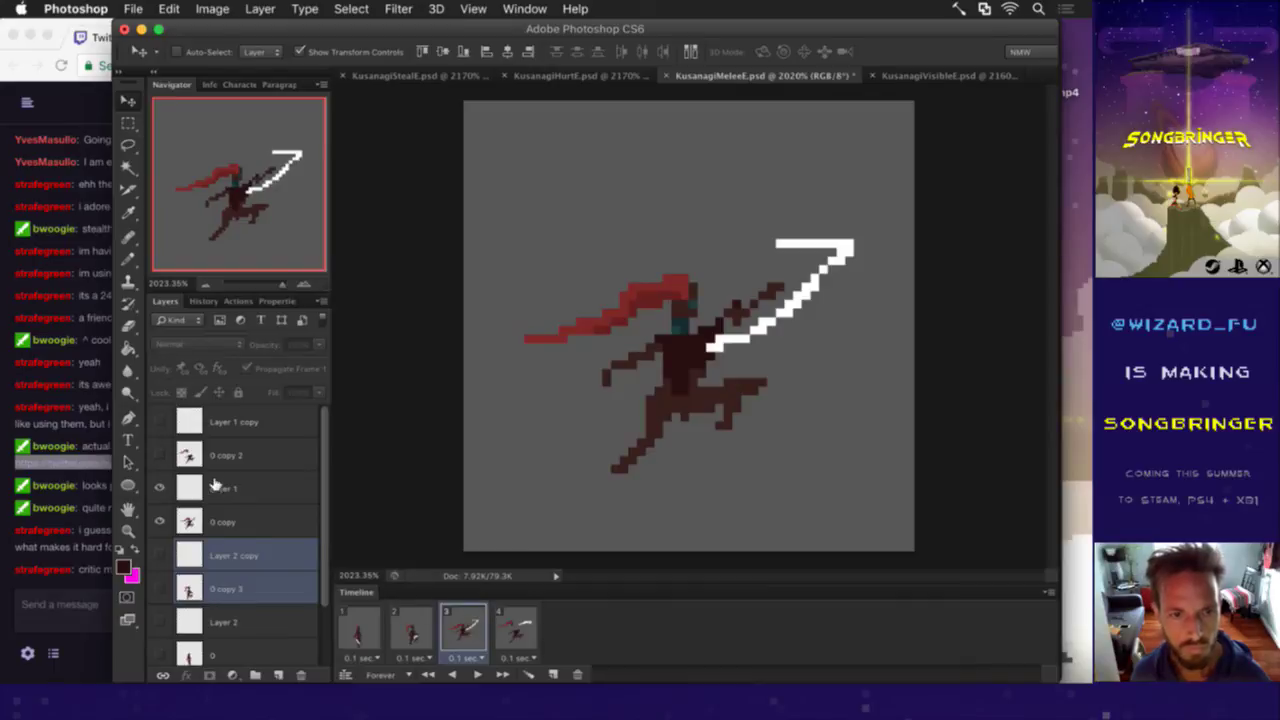
pyautogui.click(245, 489)
pyautogui.keyDown('shift'); pyautogui.click(258, 522); pyautogui.keyUp('shift')
pyautogui.press('Right')
pyautogui.press('Right')
pyautogui.press('Right')
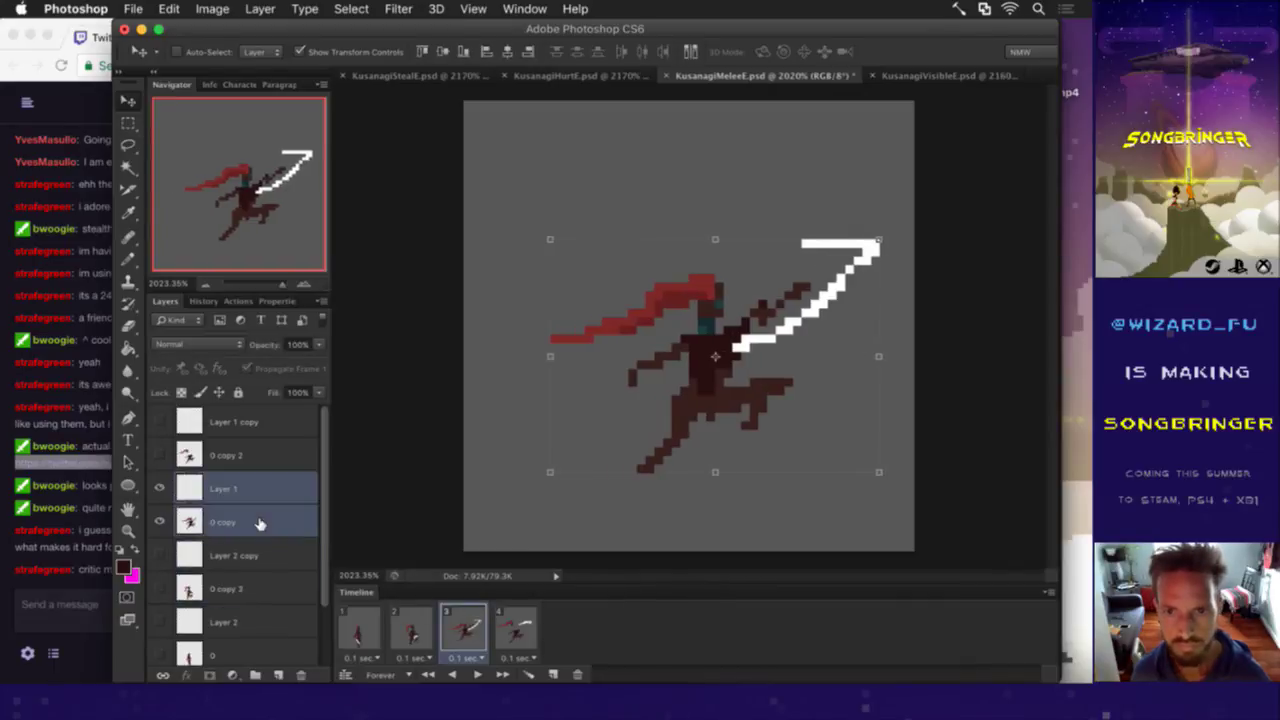
pyautogui.press('Down')
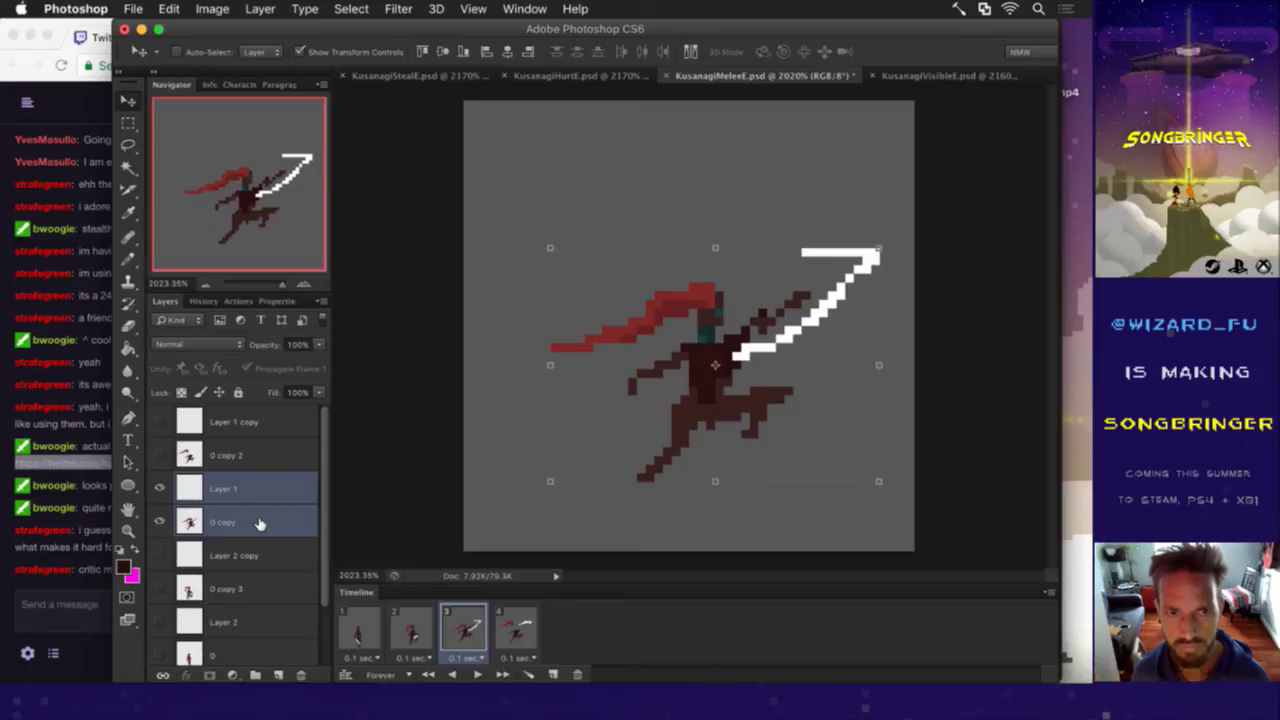
pyautogui.press('Up')
pyautogui.click(412, 625)
pyautogui.click(466, 625)
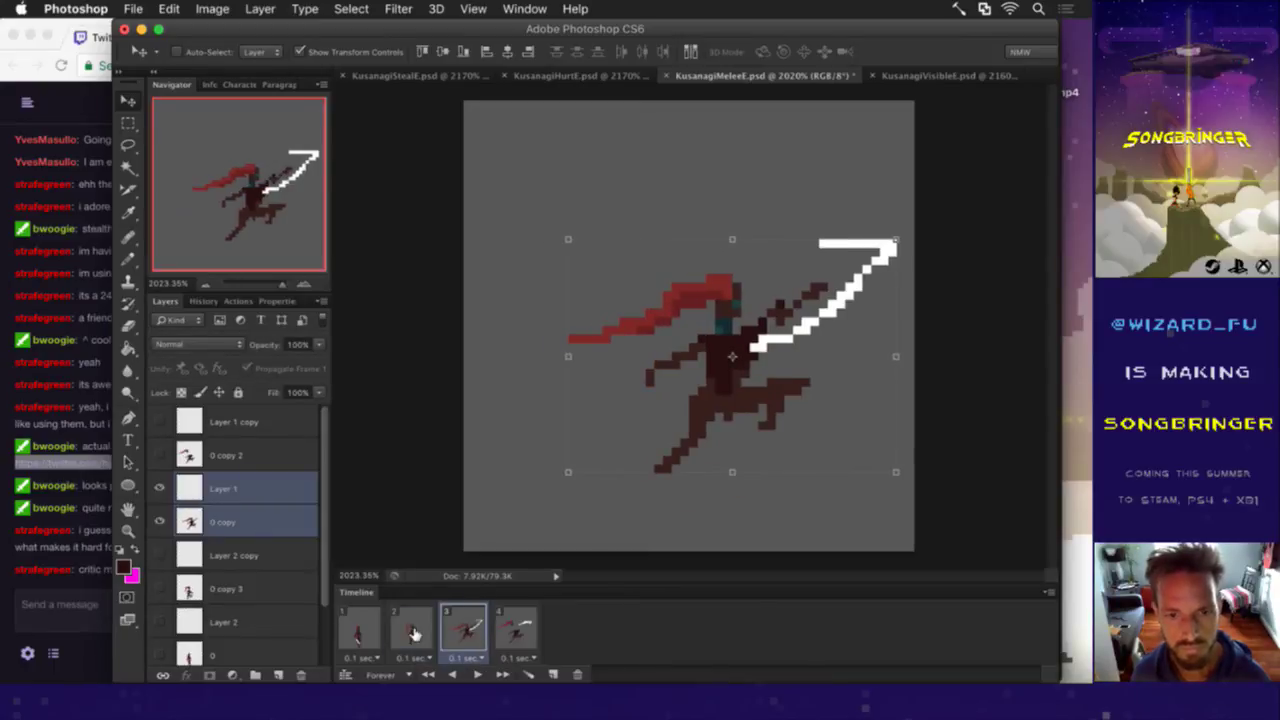
# Step: Compare the character's poses and positions across frames 1 to 4 to judge the flow of the melee lunge
pyautogui.click(494, 624)
pyautogui.click(400, 624)
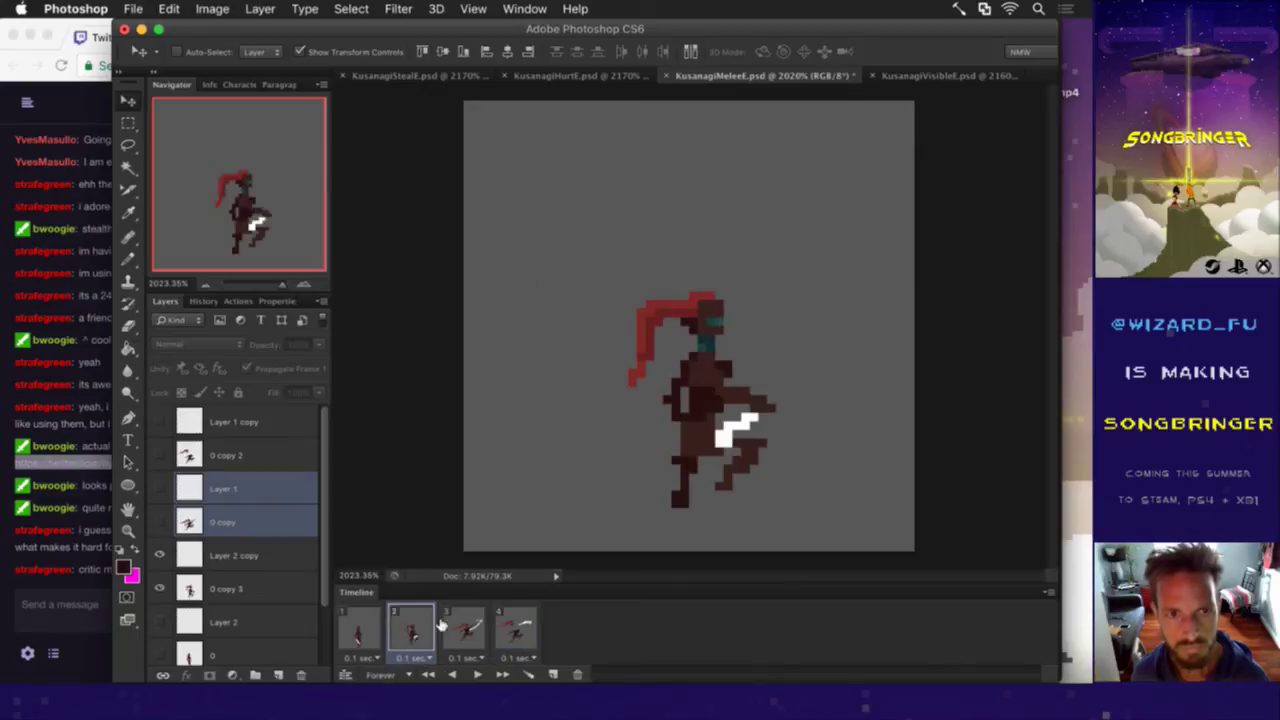
pyautogui.click(478, 626)
pyautogui.click(430, 630)
pyautogui.click(476, 628)
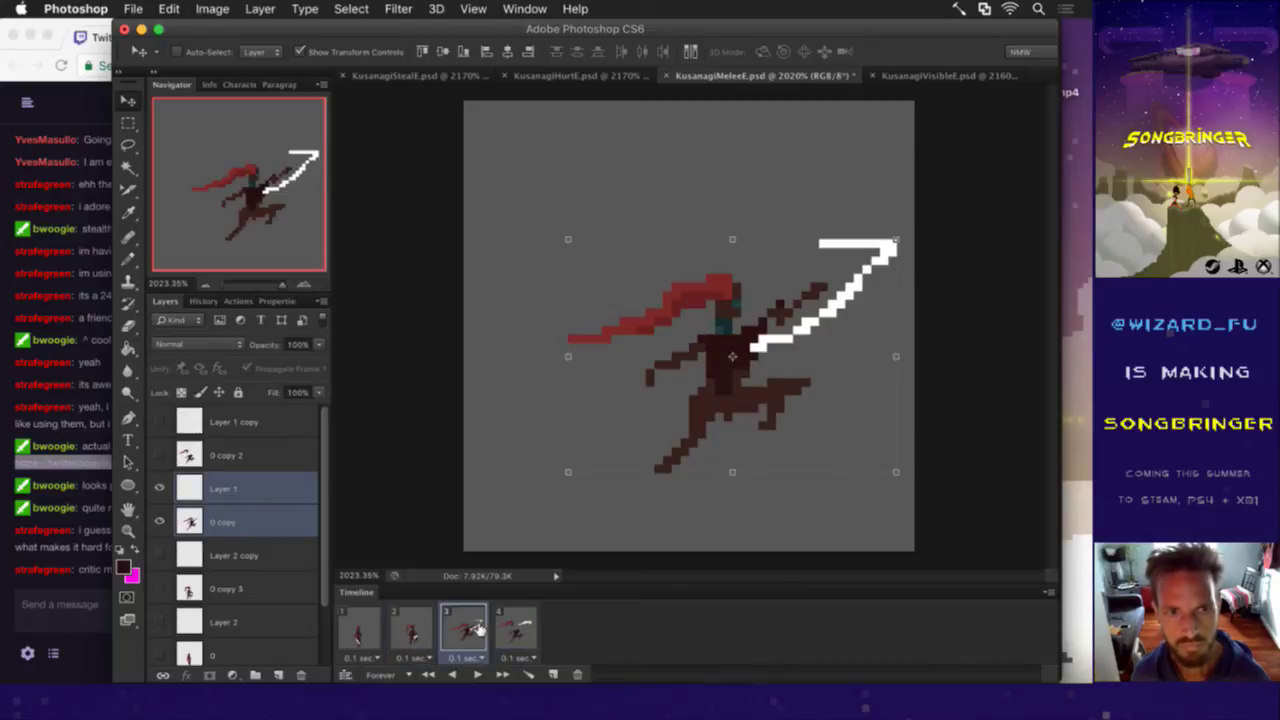
pyautogui.click(423, 630)
pyautogui.click(362, 628)
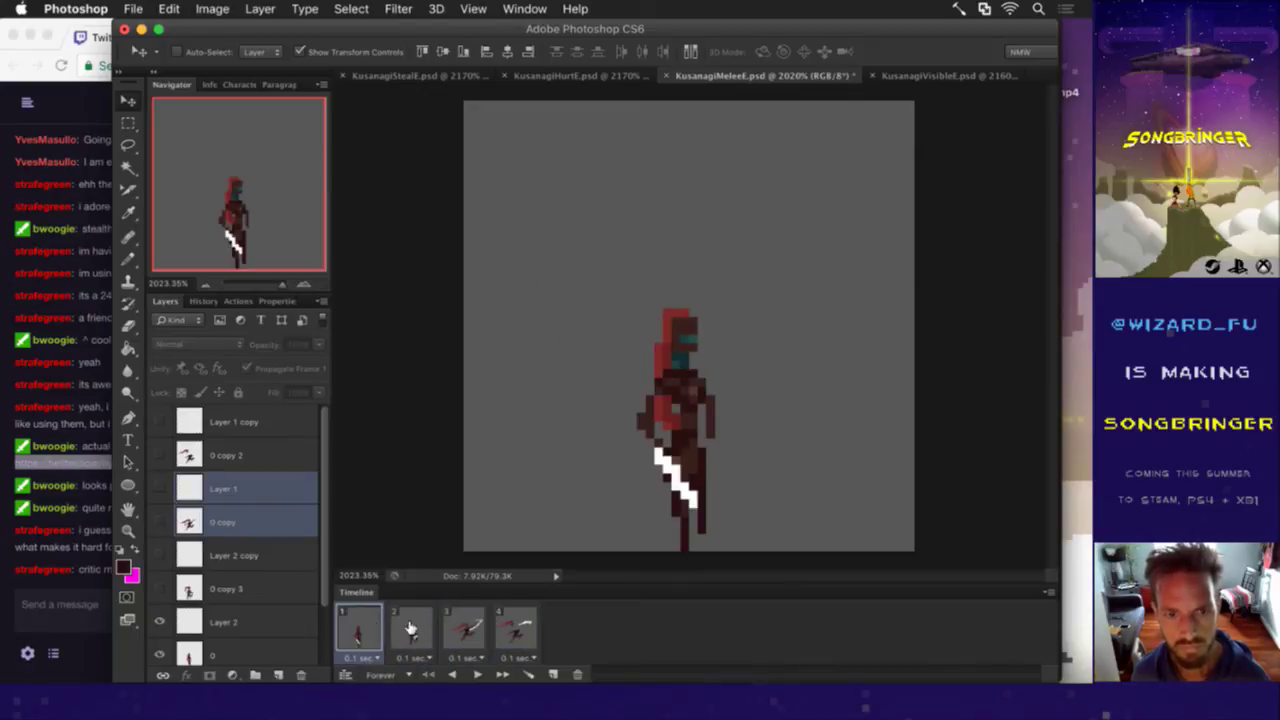
pyautogui.click(398, 628)
pyautogui.click(472, 626)
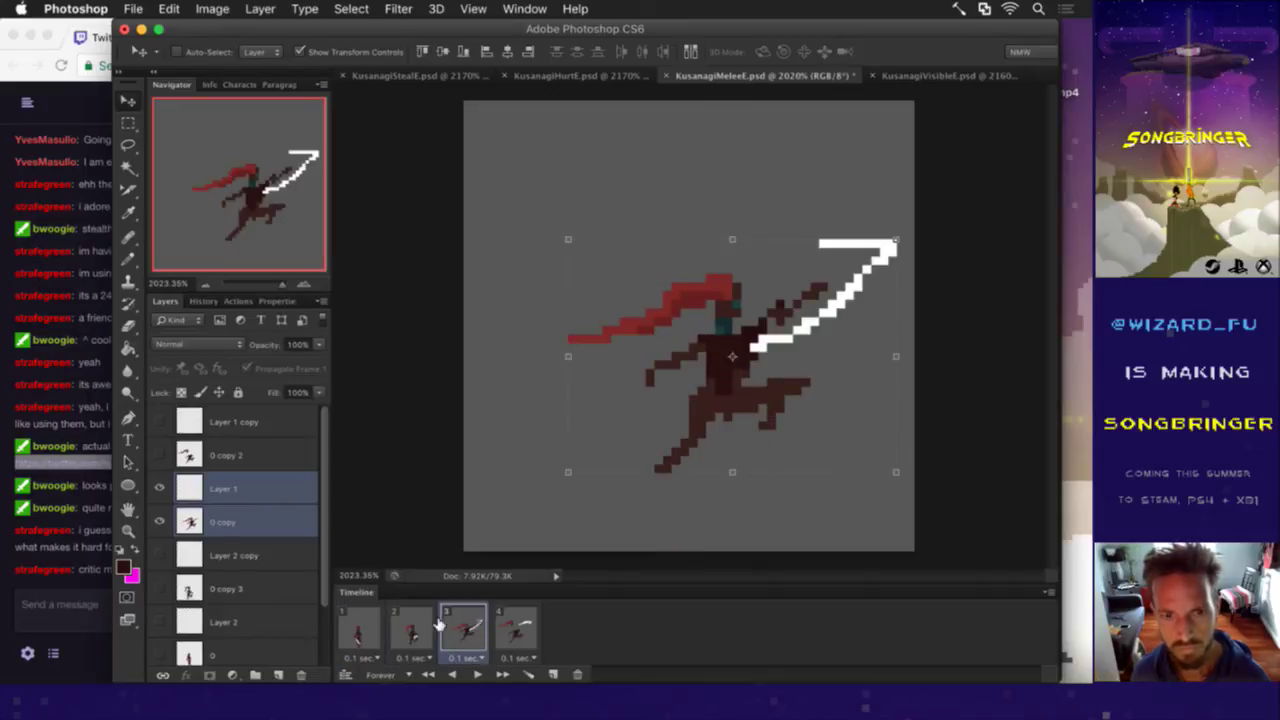
pyautogui.click(401, 625)
pyautogui.click(516, 627)
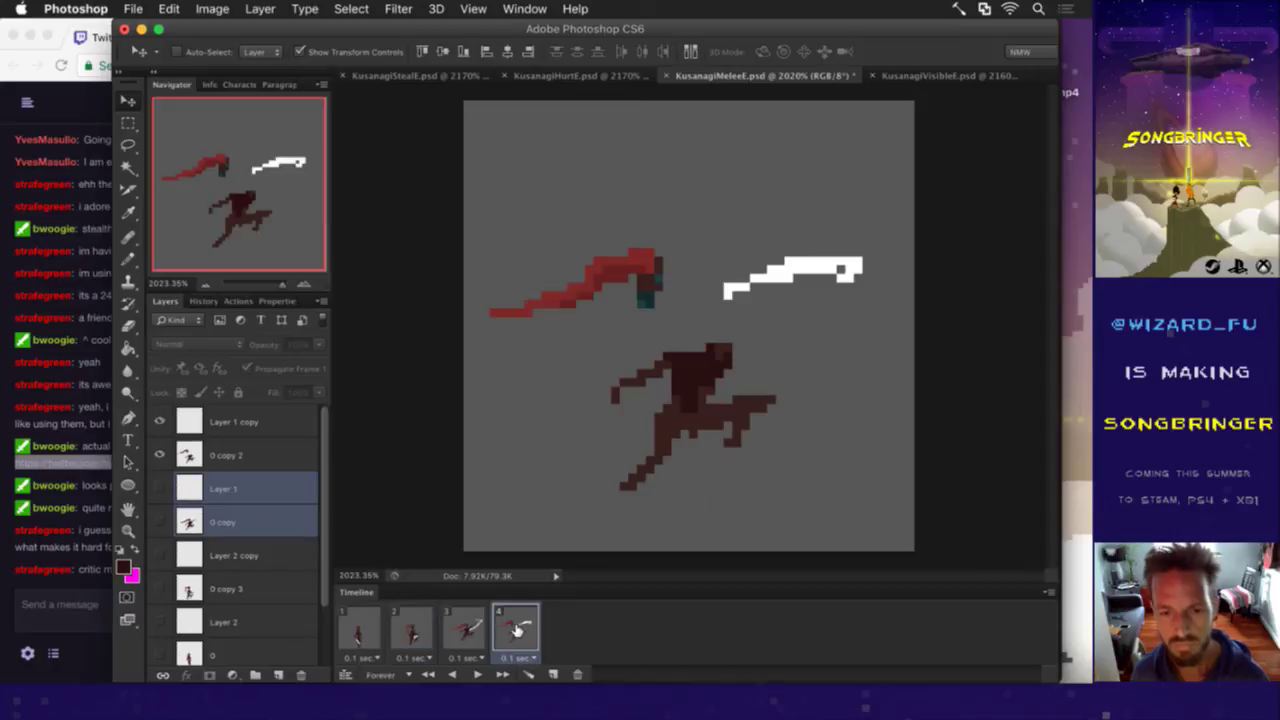
# Step: Save the document, delete frame 4, and duplicate frame 2 to the end of the animation as the new last frame
pyautogui.press('super+s')
pyautogui.click(577, 674)
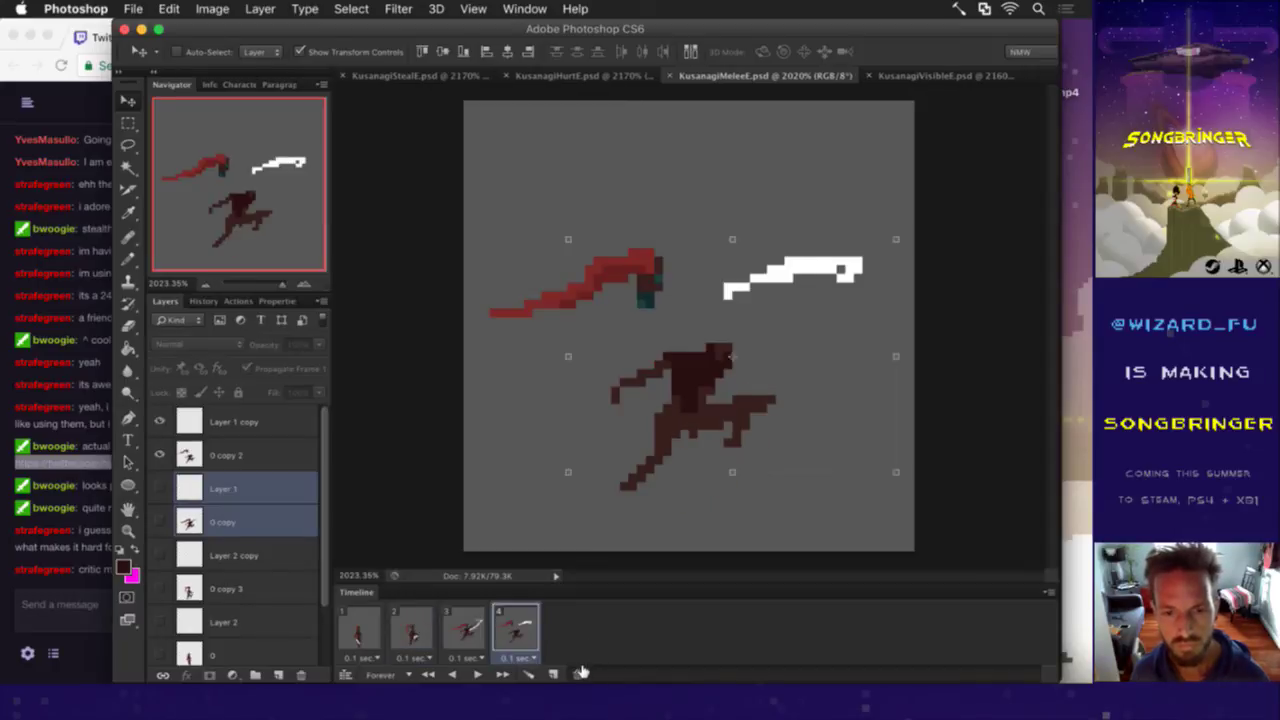
pyautogui.click(417, 628)
pyautogui.click(553, 674)
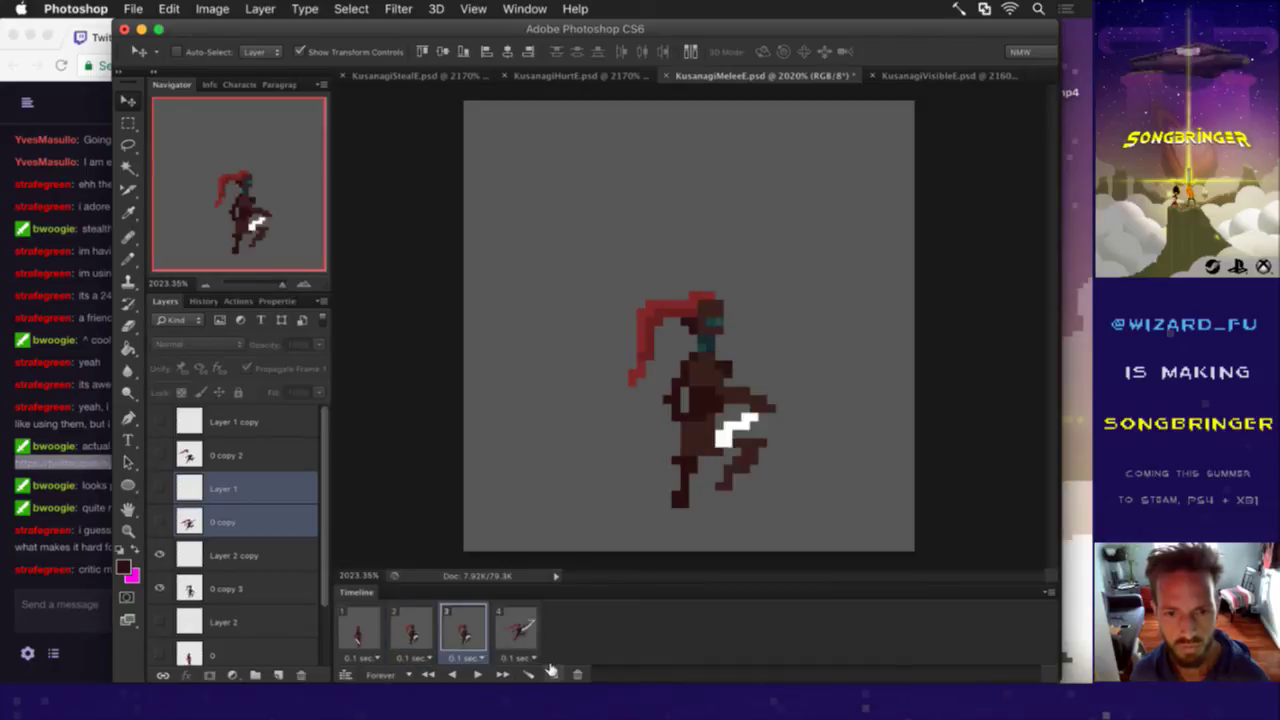
pyautogui.moveTo(476, 630); pyautogui.dragTo(552, 634)
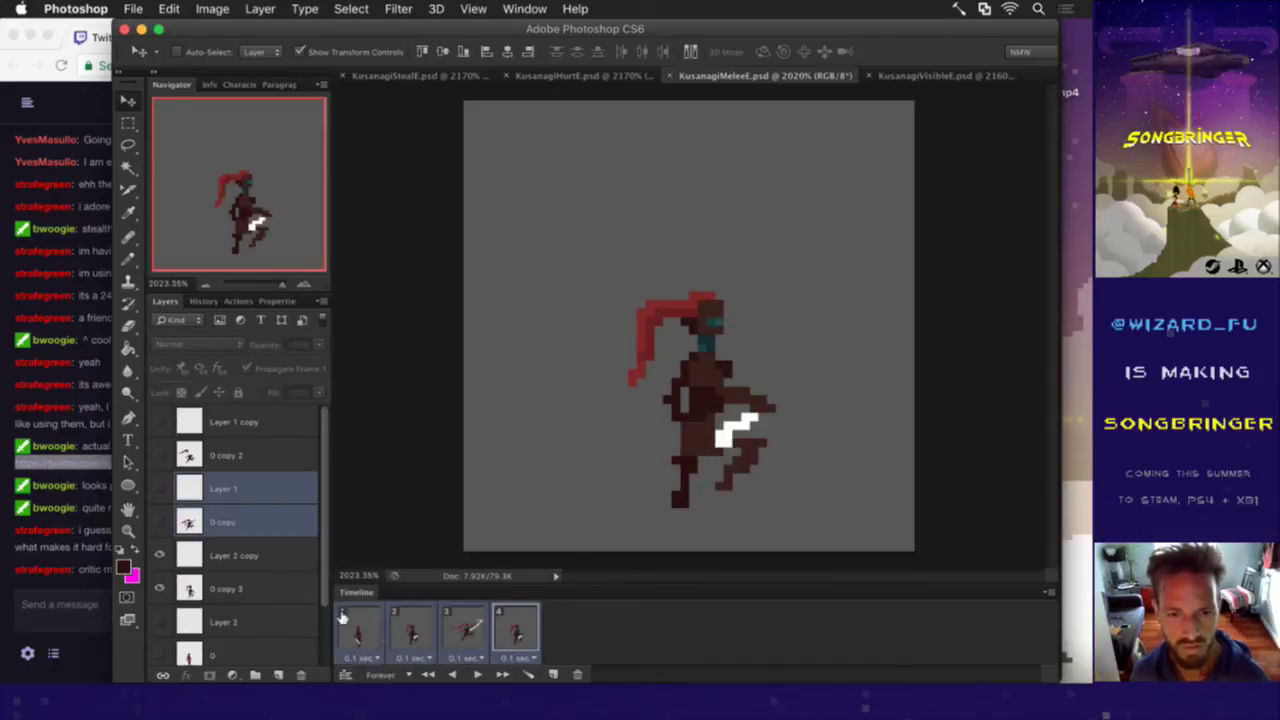
# Step: Hide the Color Fill 1 copy 4 background layer and render all frames as the PNG image sequence KusanagiMeleeE.png
pyautogui.moveTo(320, 572); pyautogui.dragTo(320, 650)
pyautogui.click(160, 649)
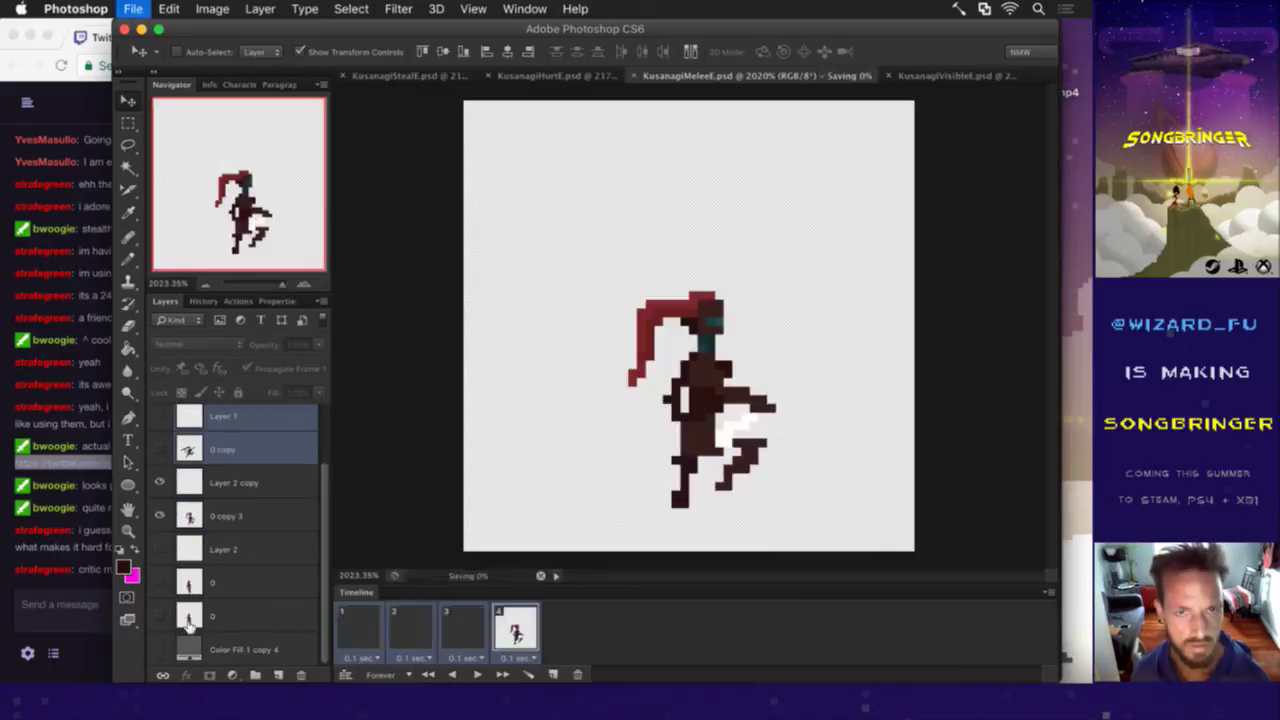
pyautogui.press('super+alt+shift+r')
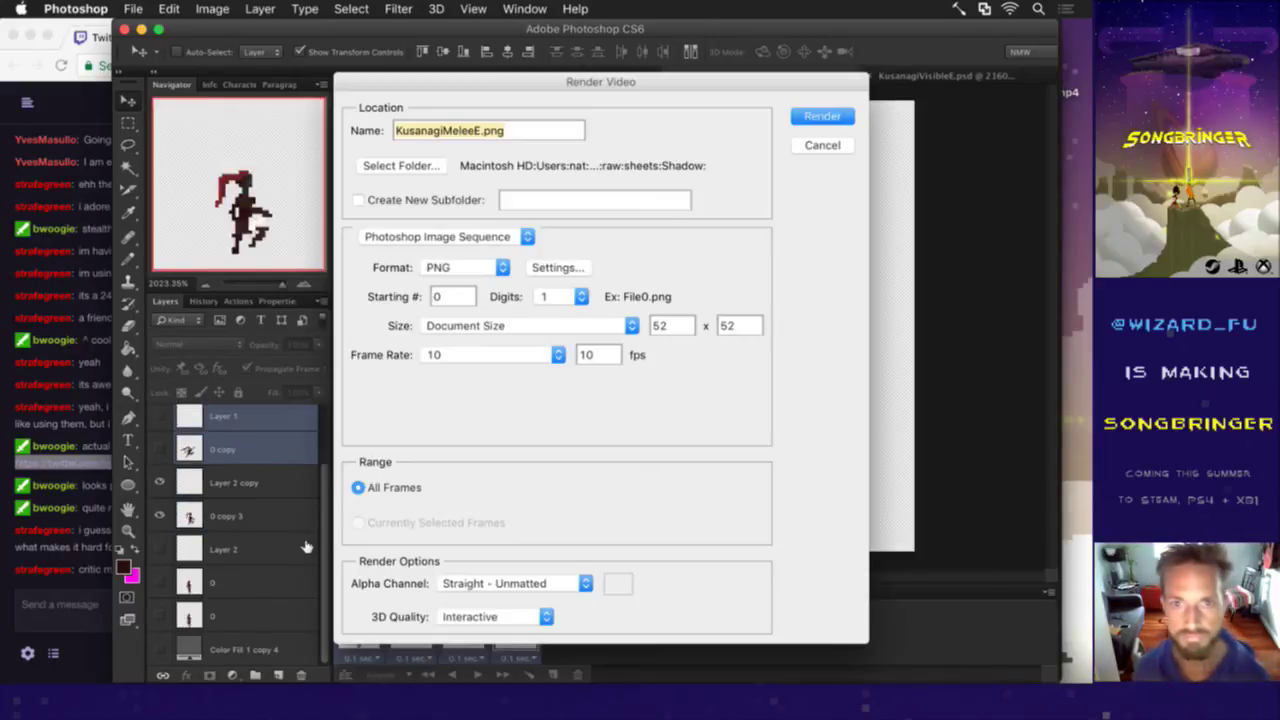
pyautogui.press('Return')
# Step: Switch to iTerm2 and add a melee animation with format KusanagiMeleeE#.png above the steal entry in ThiefBoss.txt
pyautogui.press('super+Tab')
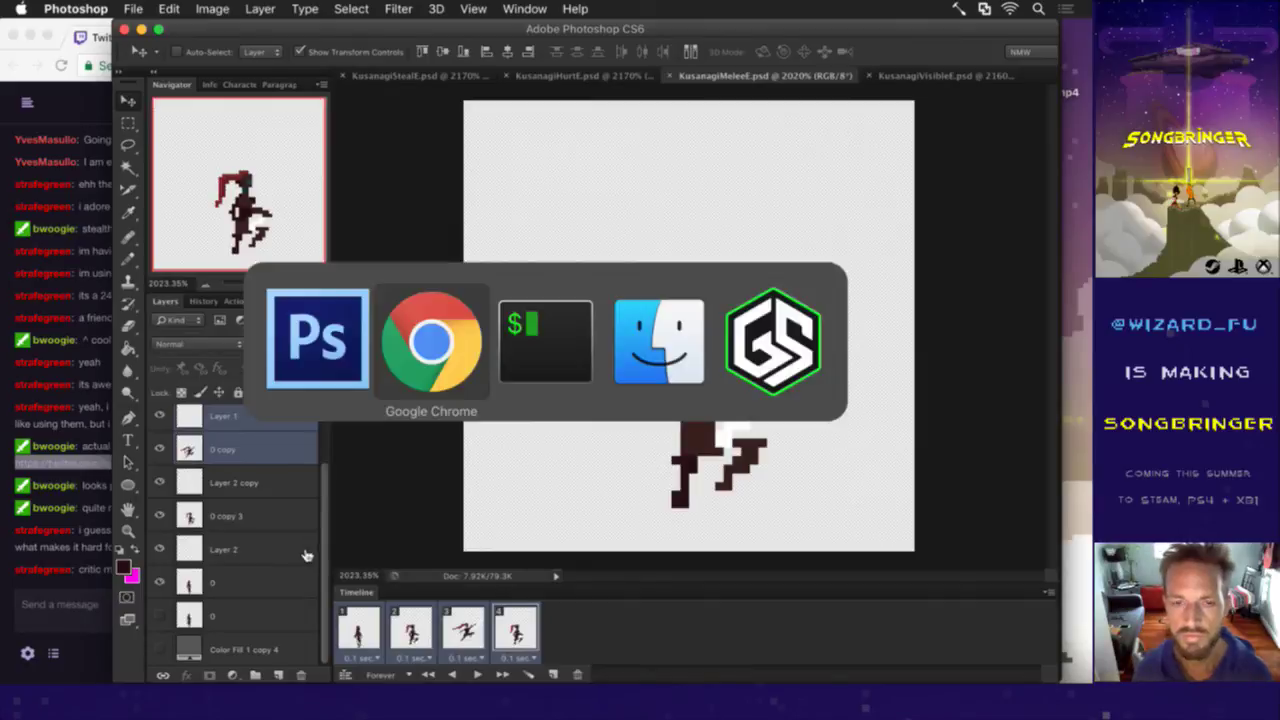
pyautogui.click(561, 338)
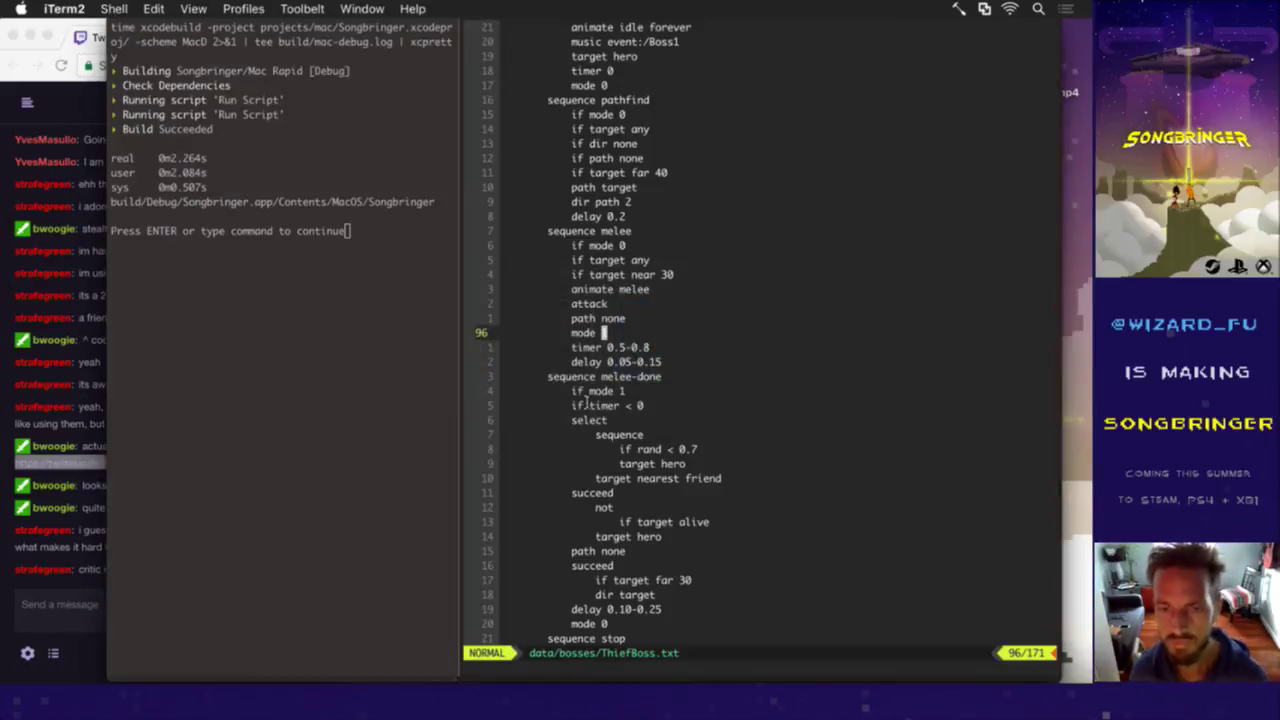
pyautogui.scroll(8, 586, 400)
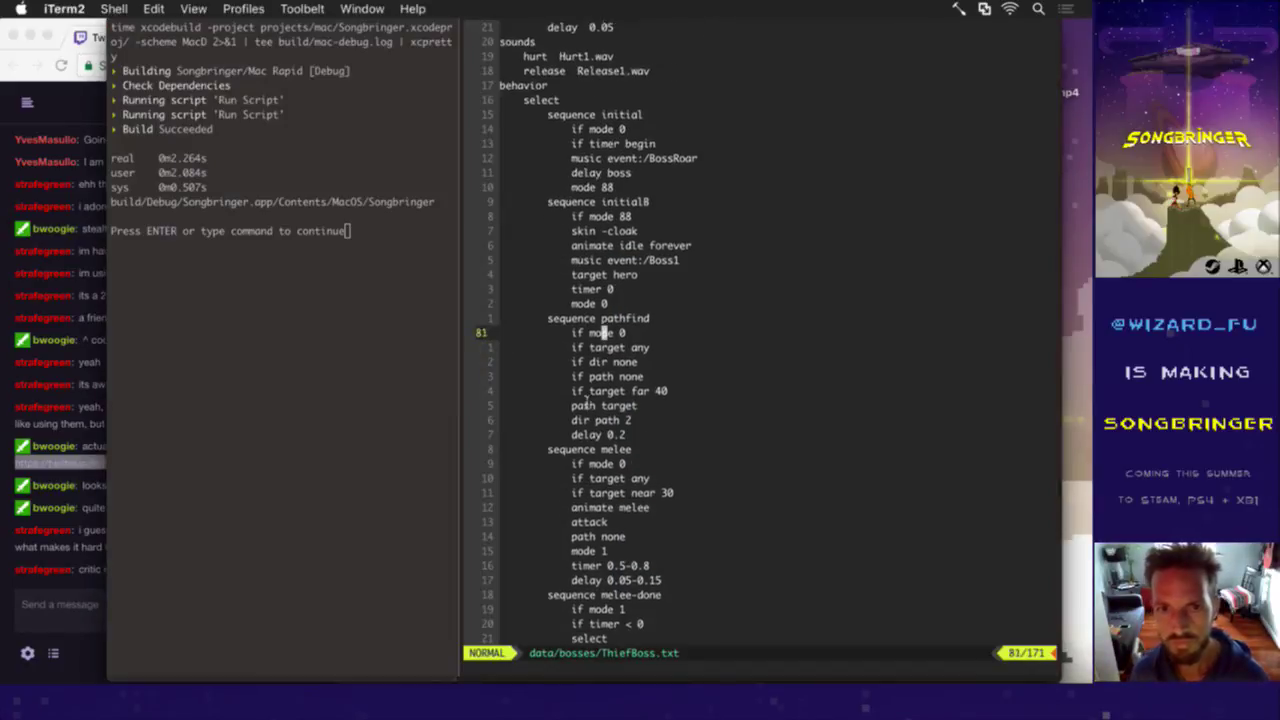
pyautogui.scroll(4, 586, 400)
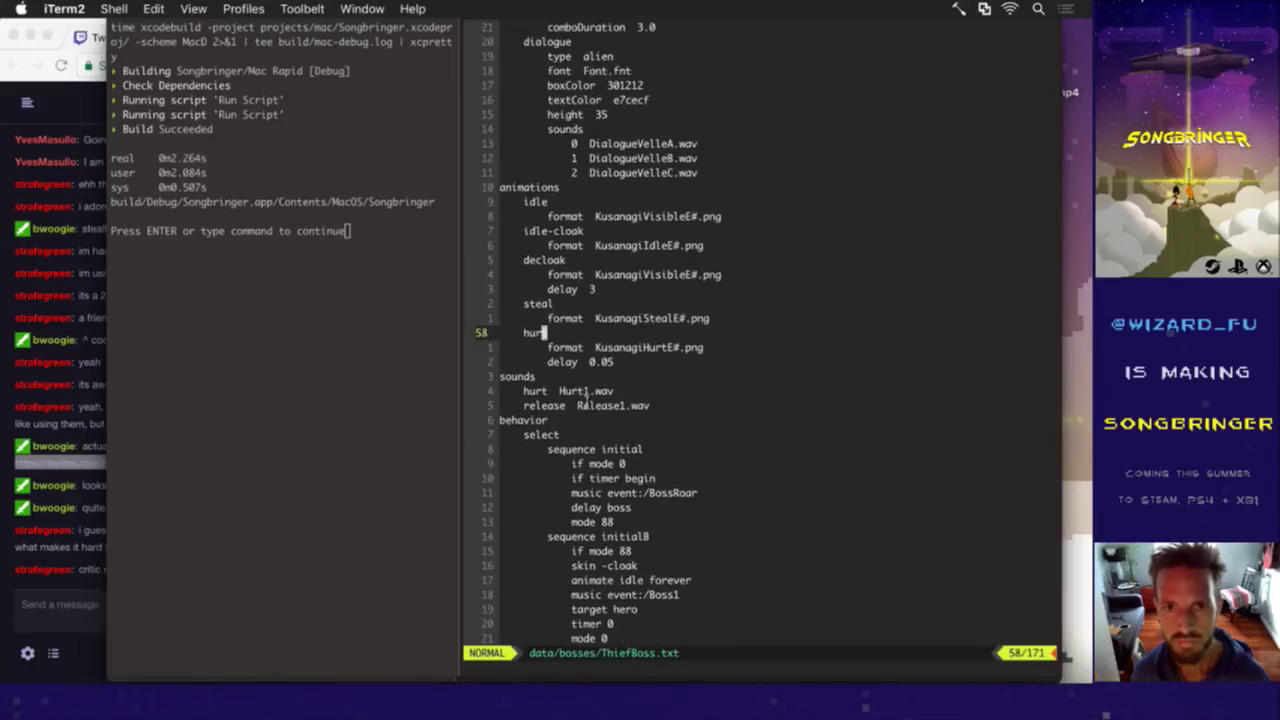
pyautogui.scroll(2, 585, 398)
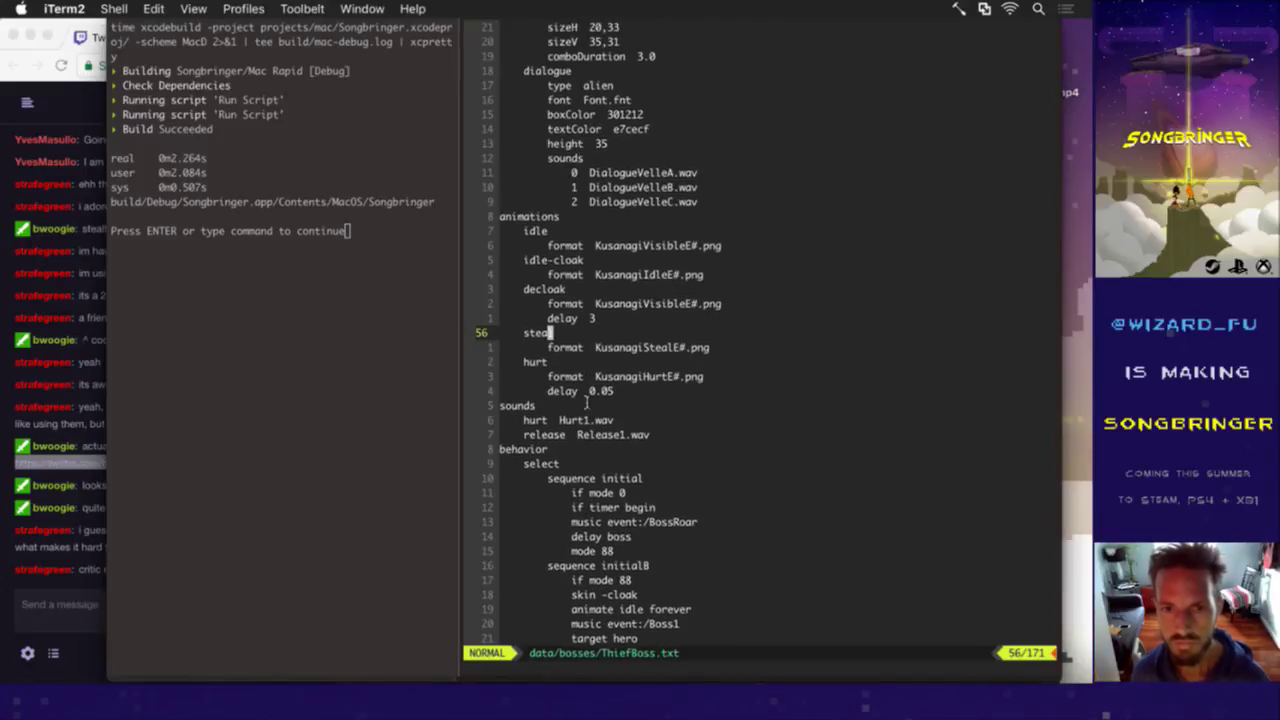
pyautogui.hotkey('shift', 'o')
pyautogui.write('melee')
pyautogui.press('Return')
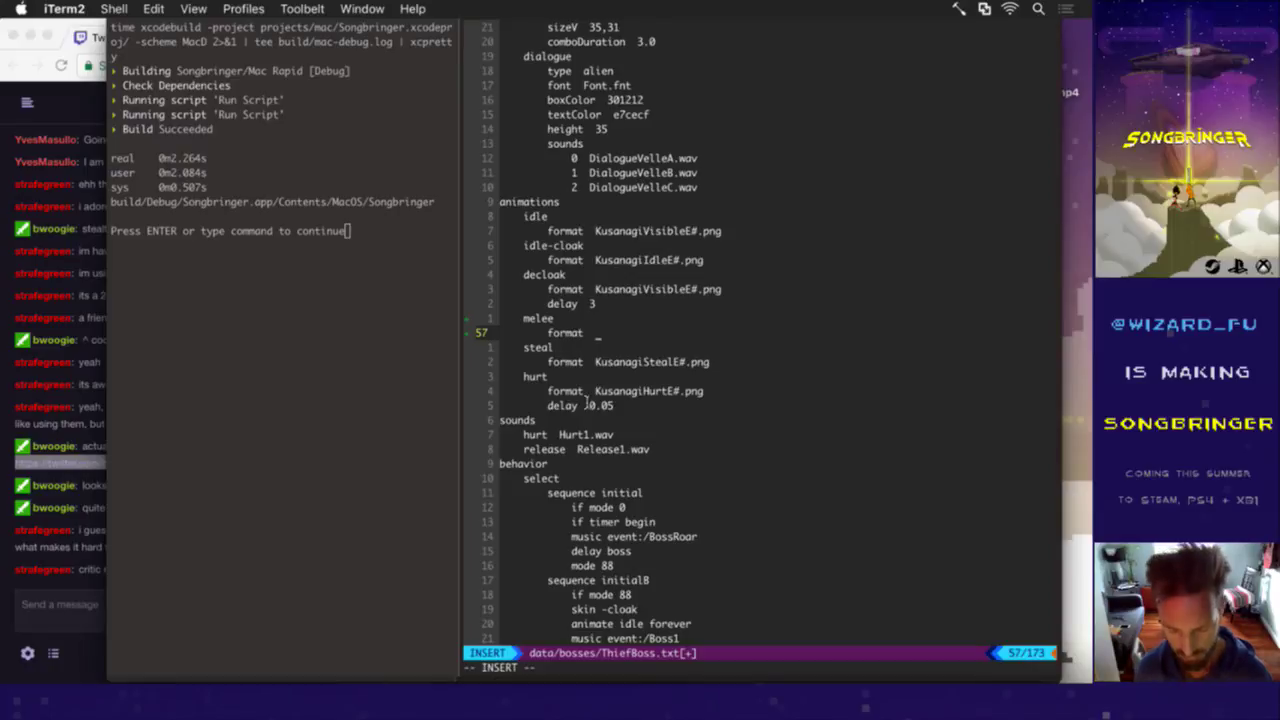
pyautogui.write('format  KusanagiMeleeE#.png')
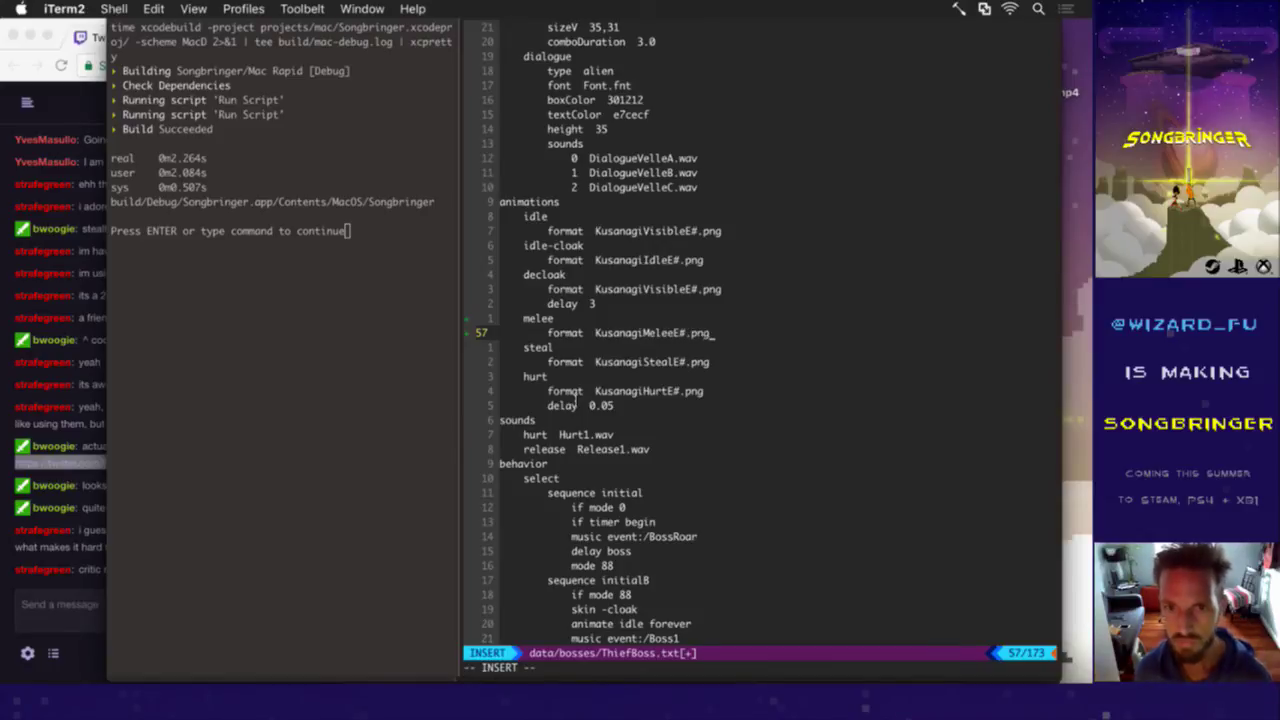
pyautogui.press('Escape')
# Step: Save ThiefBoss.txt, launch the rebuilt game for a brief check of the boss, and quit it
pyautogui.write(':w')
pyautogui.press('Return')
pyautogui.write(':up')
pyautogui.press('Return')
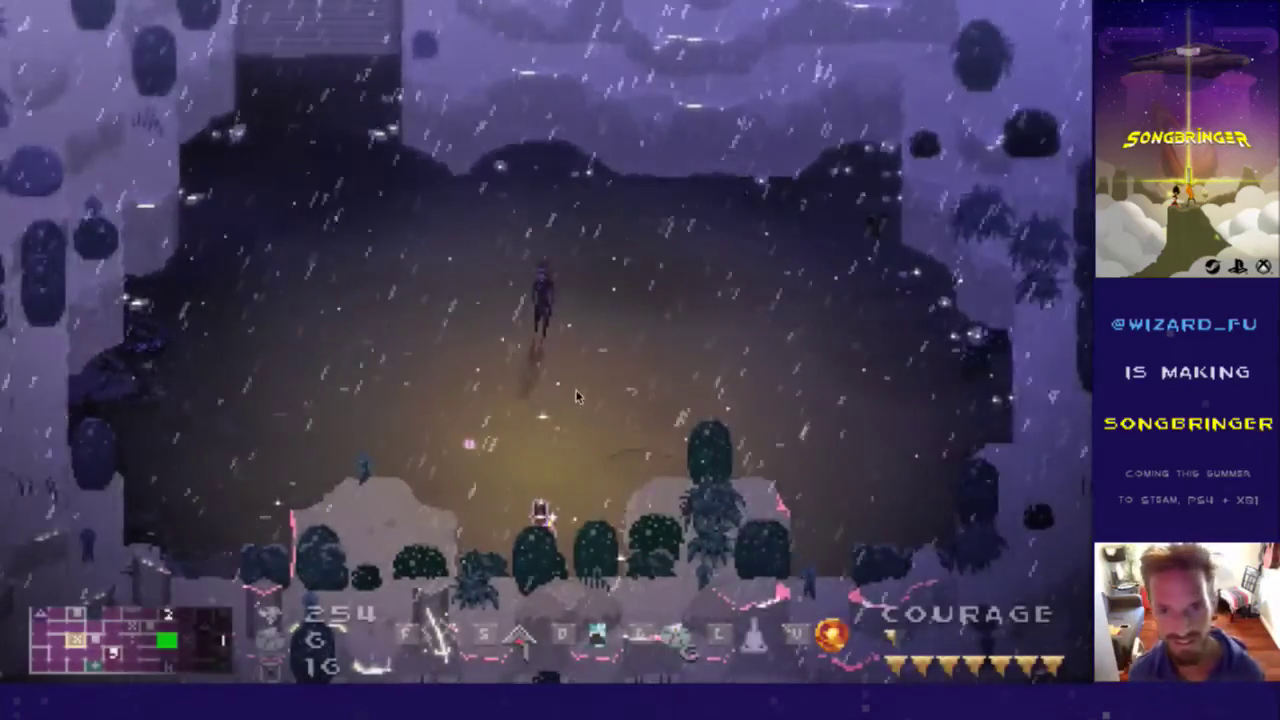
pyautogui.press('super+q')
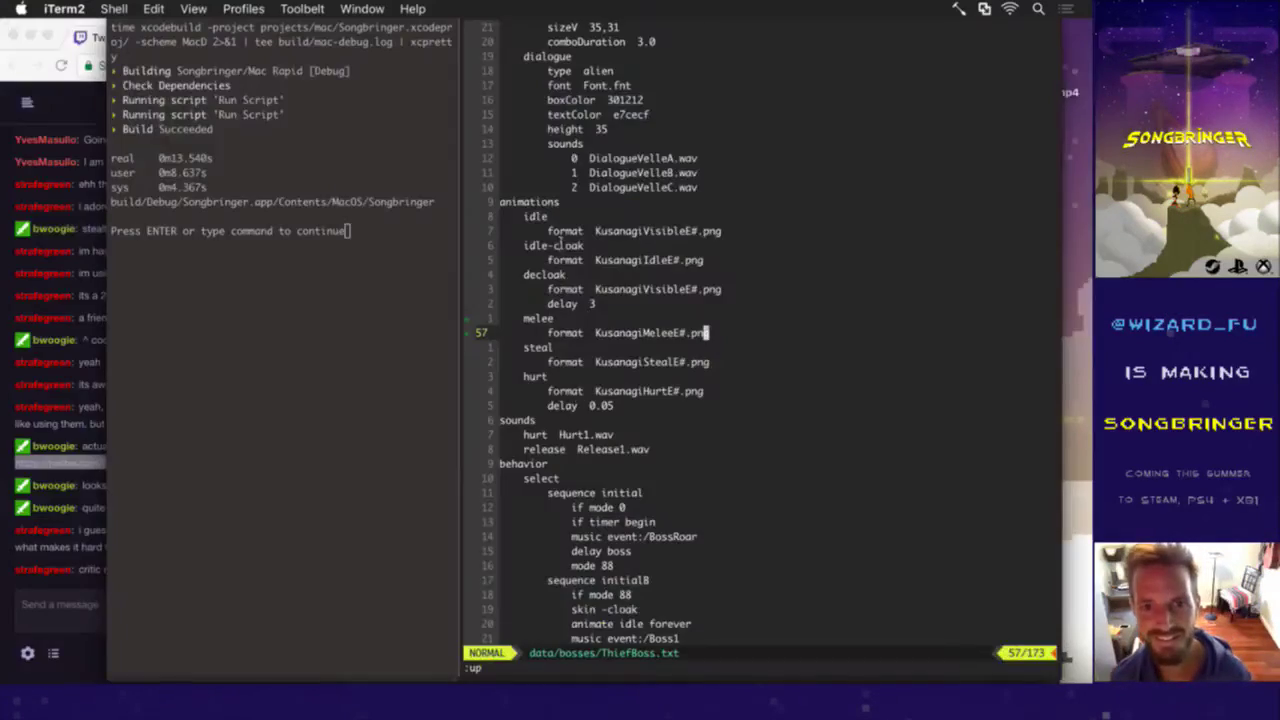
# Step: Add a delay of 0.5 below the idle animation's format line in ThiefBoss.txt
pyautogui.press('k')
pyautogui.press('k')
pyautogui.press('k')
pyautogui.press('k')
pyautogui.press('k')
pyautogui.press('k')
pyautogui.press('k')
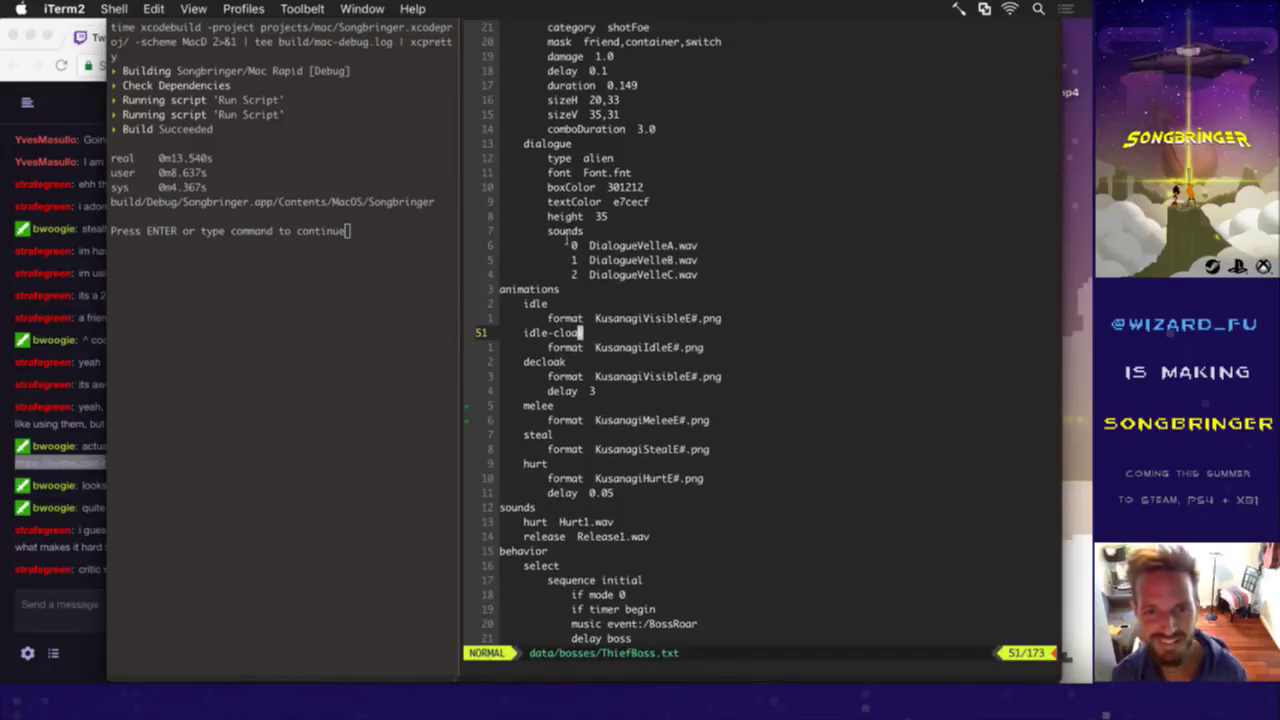
pyautogui.press('o')
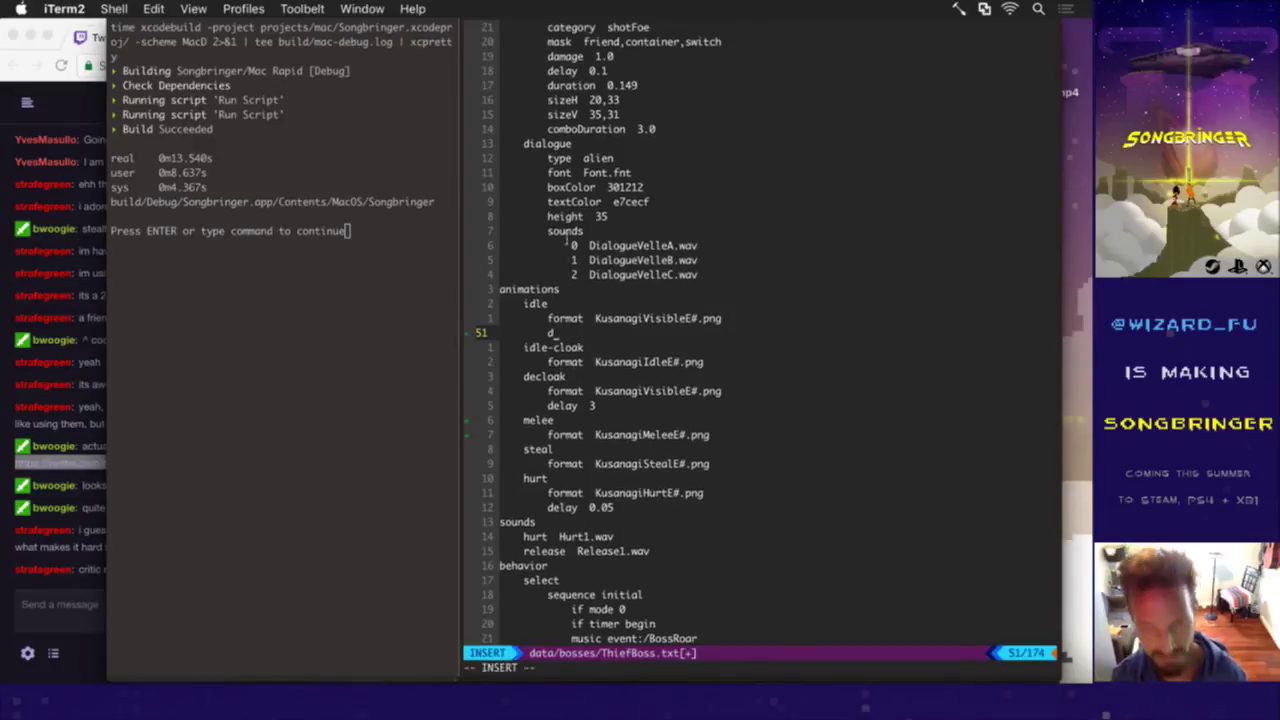
pyautogui.write('delay  0.')
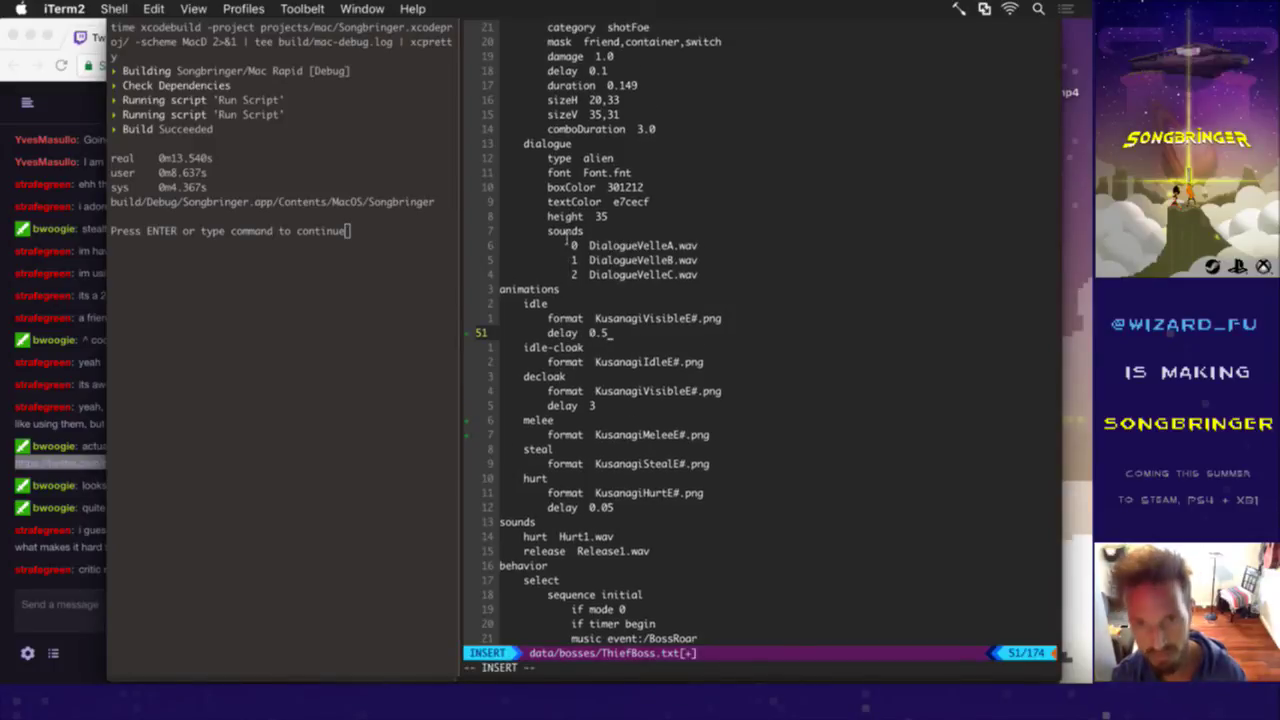
pyautogui.write('5')
pyautogui.press('Escape')
# Step: Save the idle delay change in ThiefBoss.txt and rebuild and launch the game
pyautogui.write(':up')
pyautogui.press('Return')
pyautogui.press('super+[')
pyautogui.press('Return')
pyautogui.press('super+]')
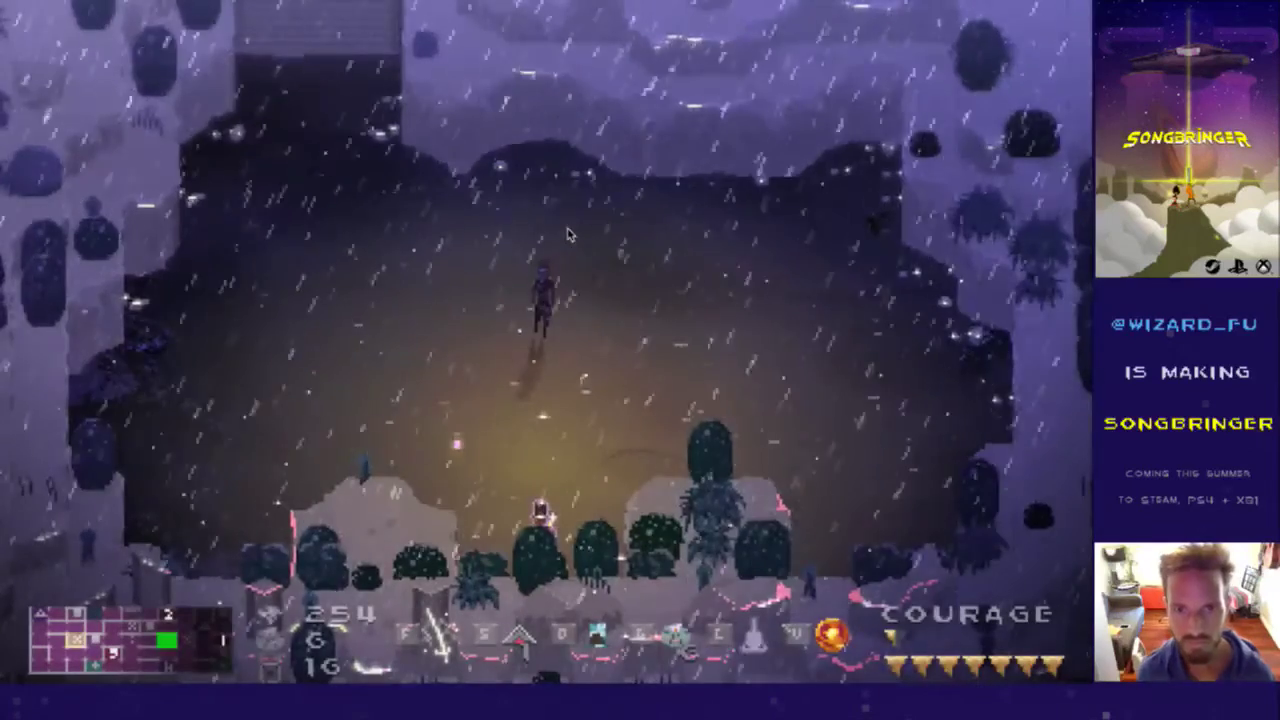
# Step: Fight the Kusanagi boss in the rainy arena to examine the new melee animation and idle timing in the game
pyautogui.press('Right')
pyautogui.press('Up')
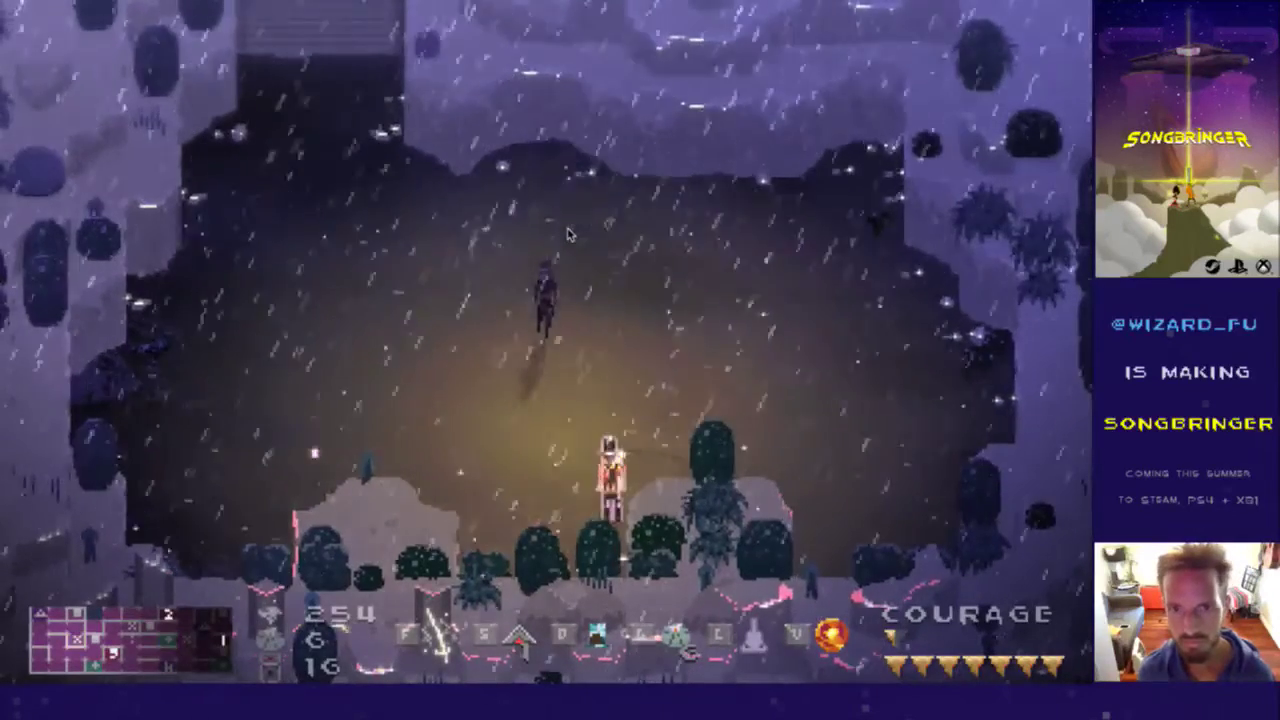
pyautogui.press('Left')
pyautogui.press('Right')
pyautogui.press('Up')
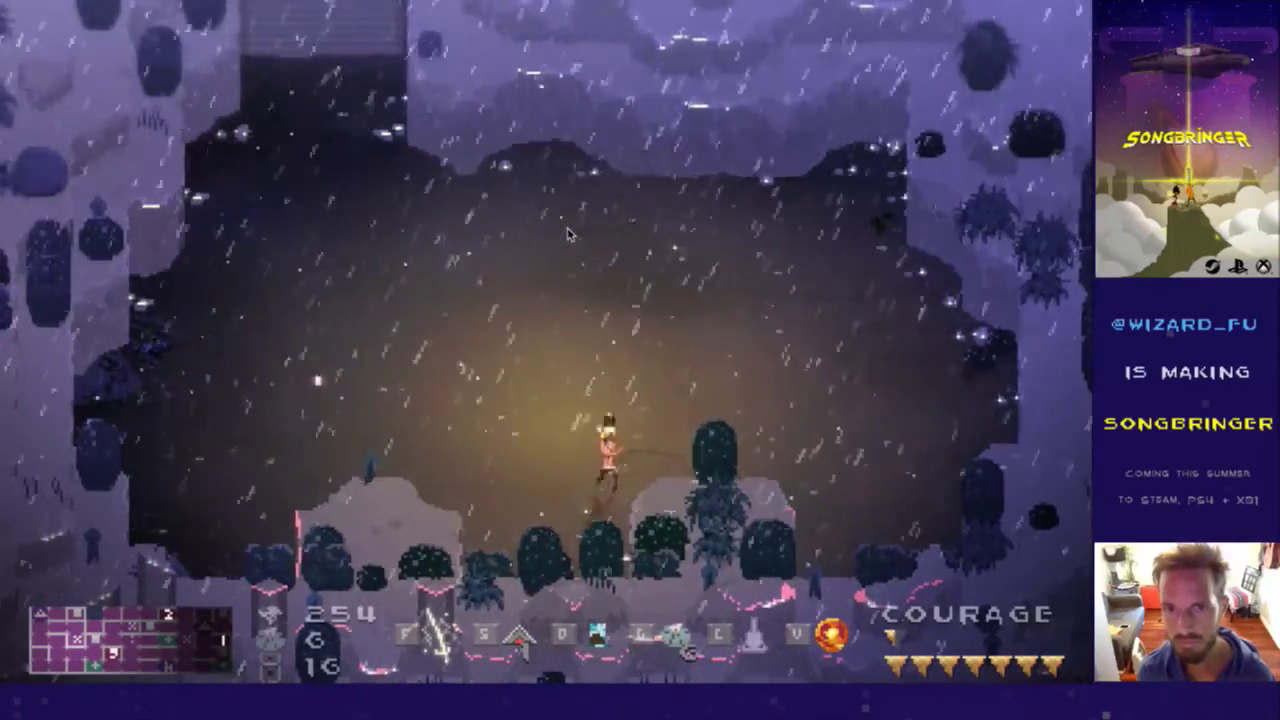
pyautogui.press('Left')
pyautogui.press('f')
pyautogui.press('Up')
pyautogui.press('Left')
pyautogui.press('Up')
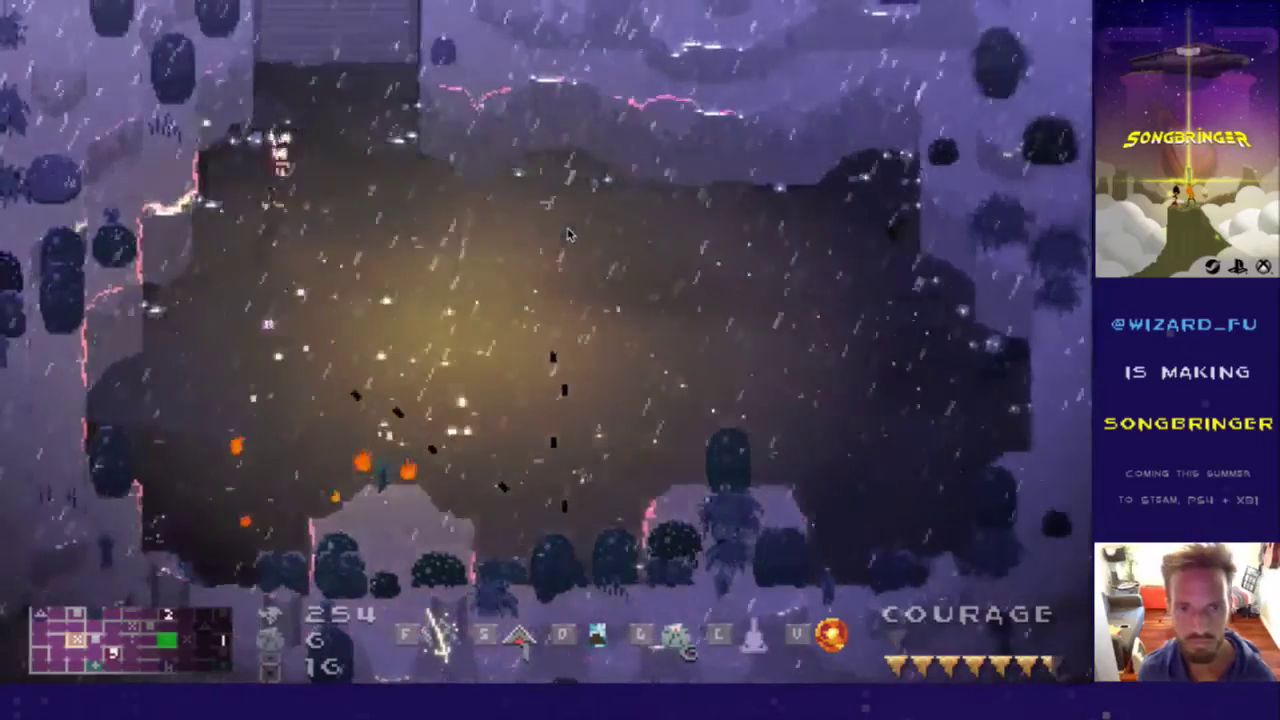
pyautogui.press('f')
pyautogui.press('Up')
pyautogui.press('Right')
pyautogui.press('Down')
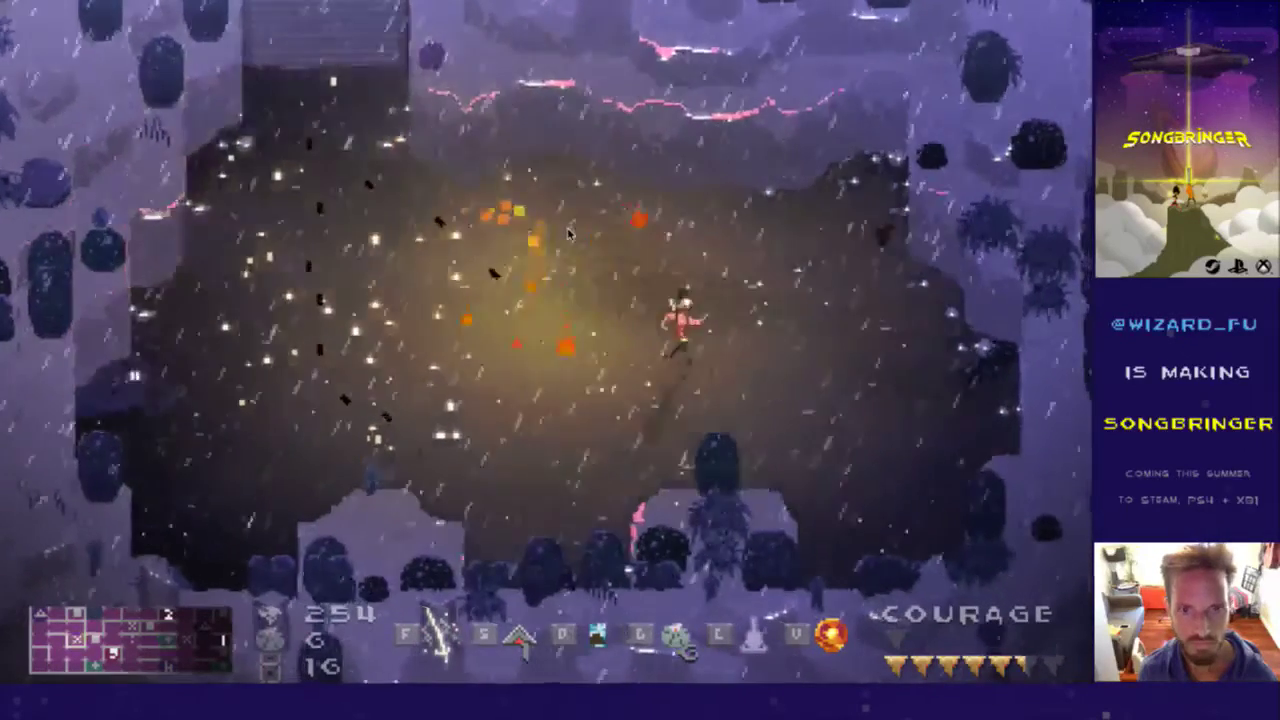
pyautogui.press('Right')
pyautogui.press('Up')
pyautogui.press('Left')
pyautogui.press('Down')
pyautogui.press('Left')
pyautogui.press('Down')
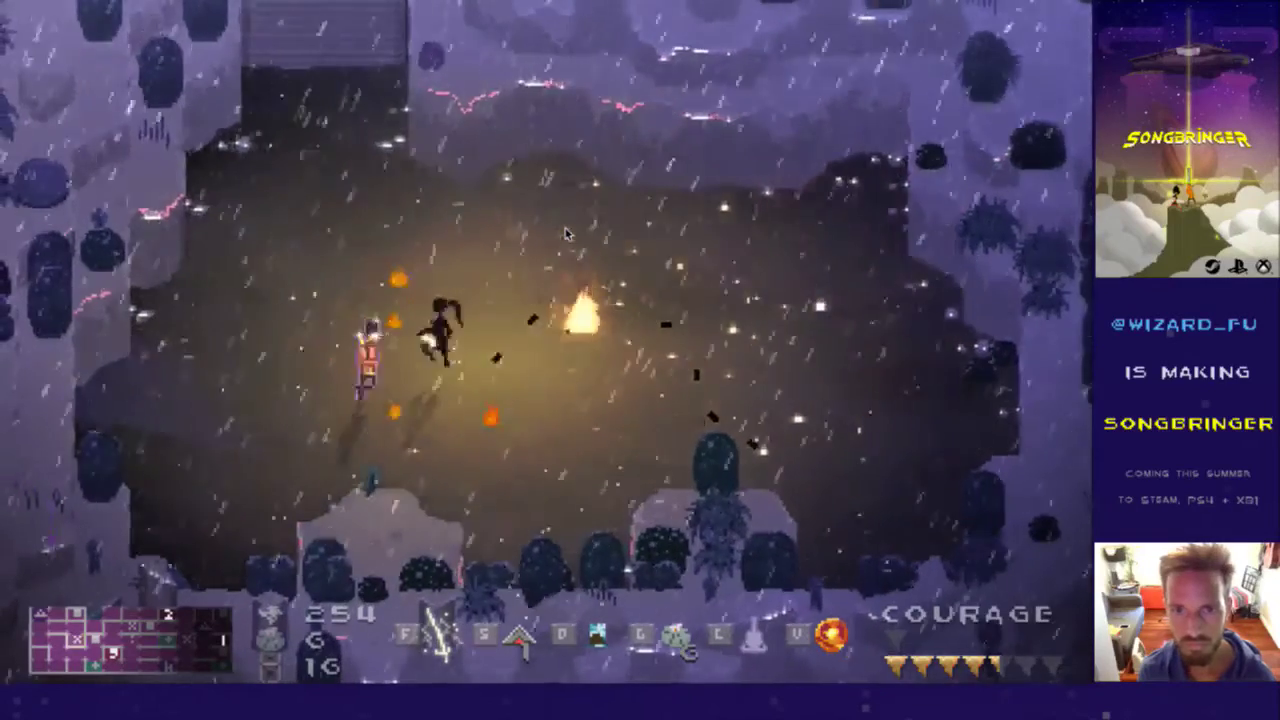
pyautogui.press('Left')
pyautogui.press('Down')
pyautogui.press('Right')
pyautogui.press('Down')
pyautogui.press('Right')
pyautogui.press('f')
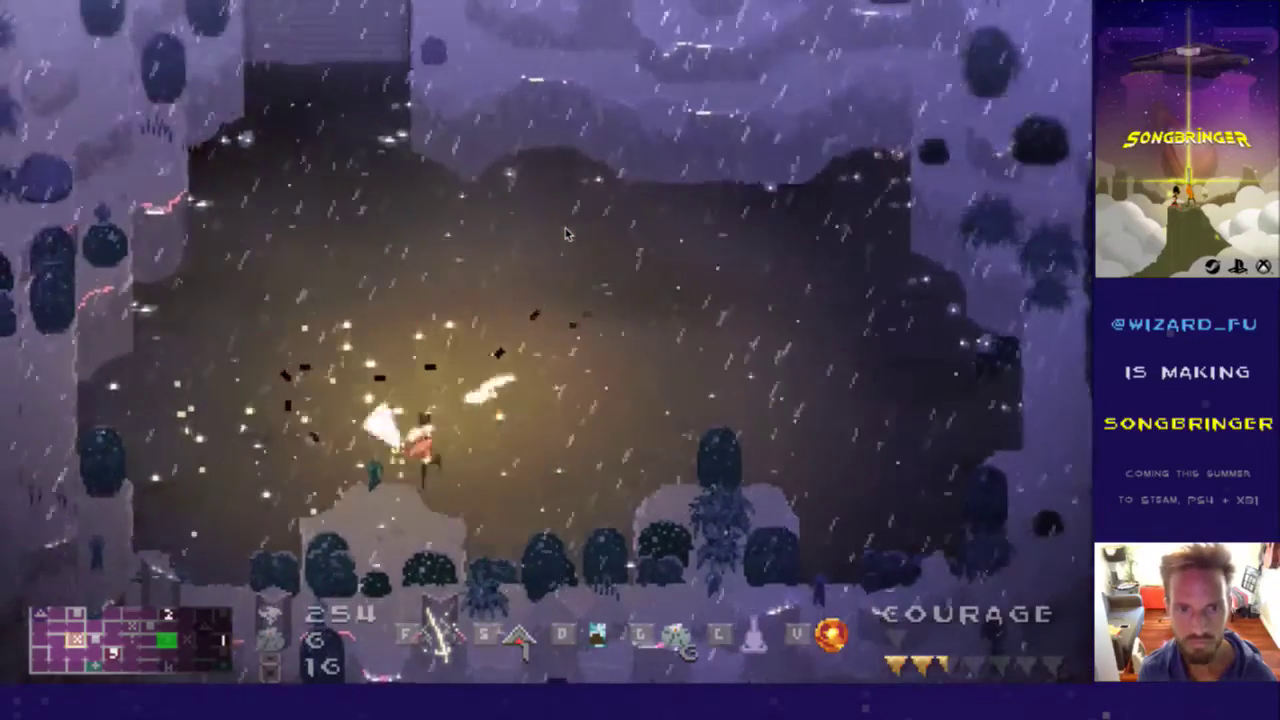
pyautogui.press('Right')
pyautogui.press('Up')
pyautogui.press('f')
pyautogui.press('Right')
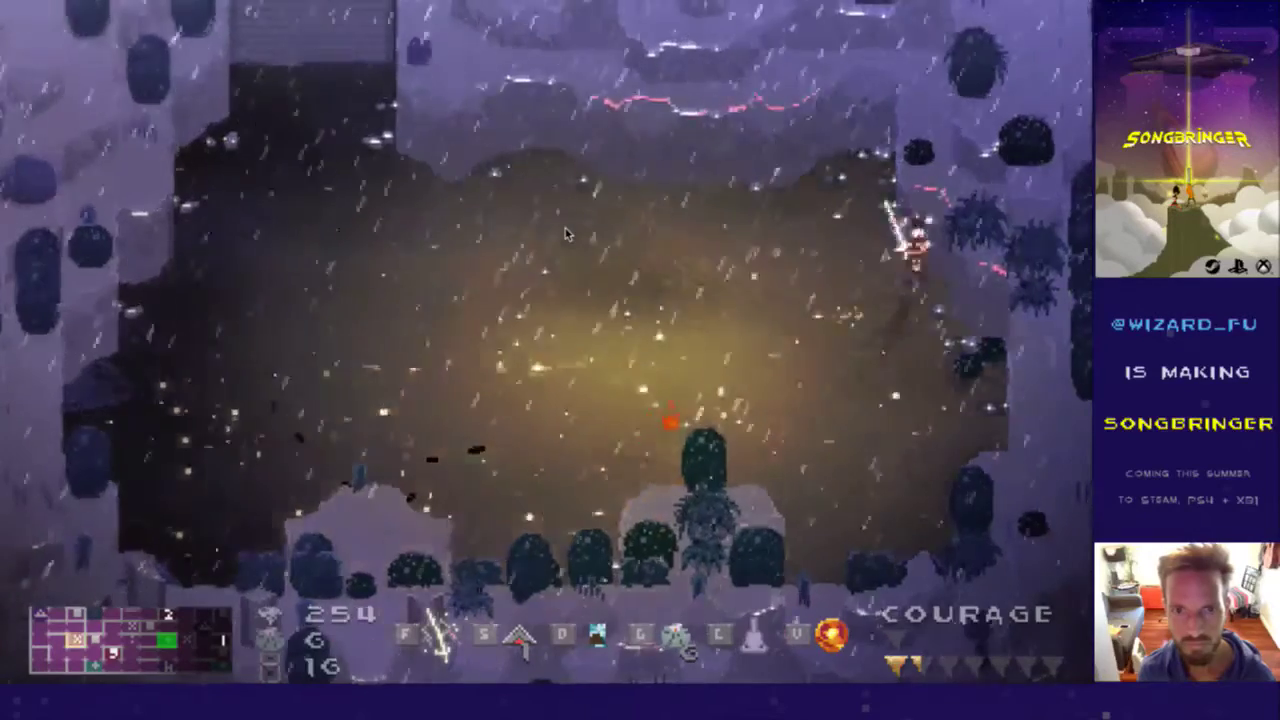
pyautogui.press('Left')
pyautogui.press('Left')
pyautogui.press('Up')
pyautogui.press('Right')
pyautogui.press('f')
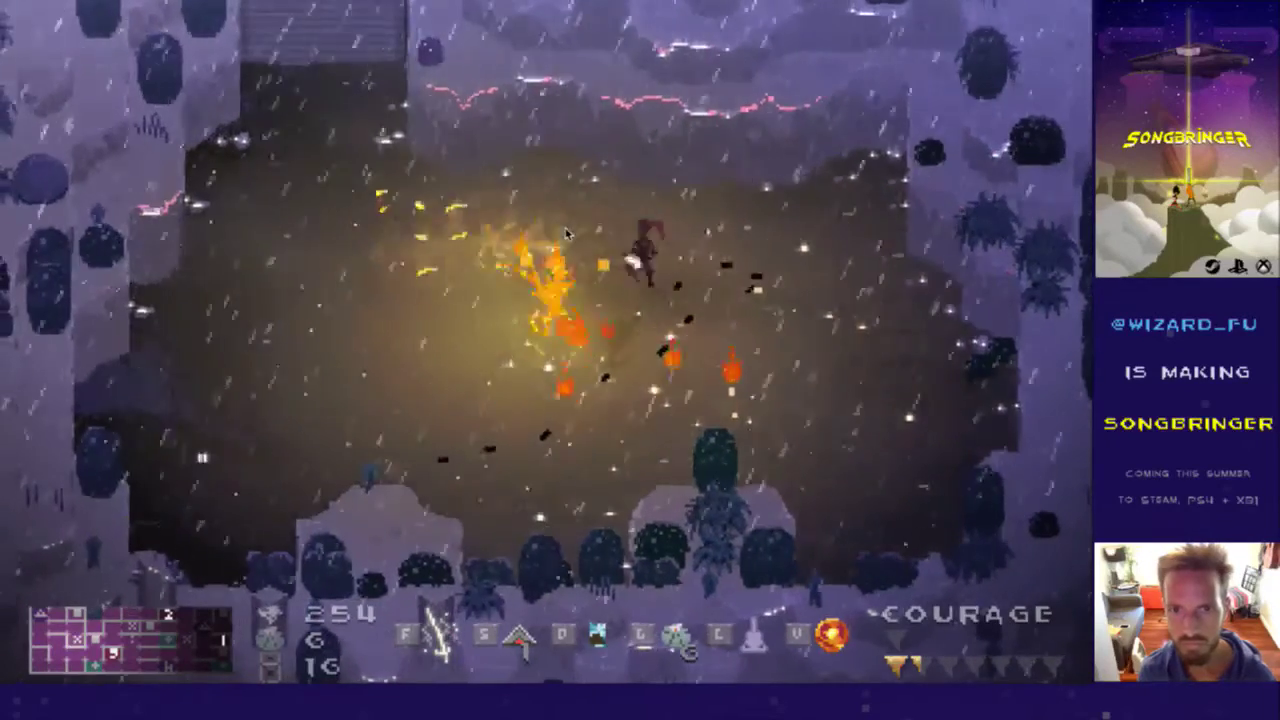
pyautogui.press('Down')
pyautogui.press('Up')
pyautogui.press('Right')
pyautogui.press('f')
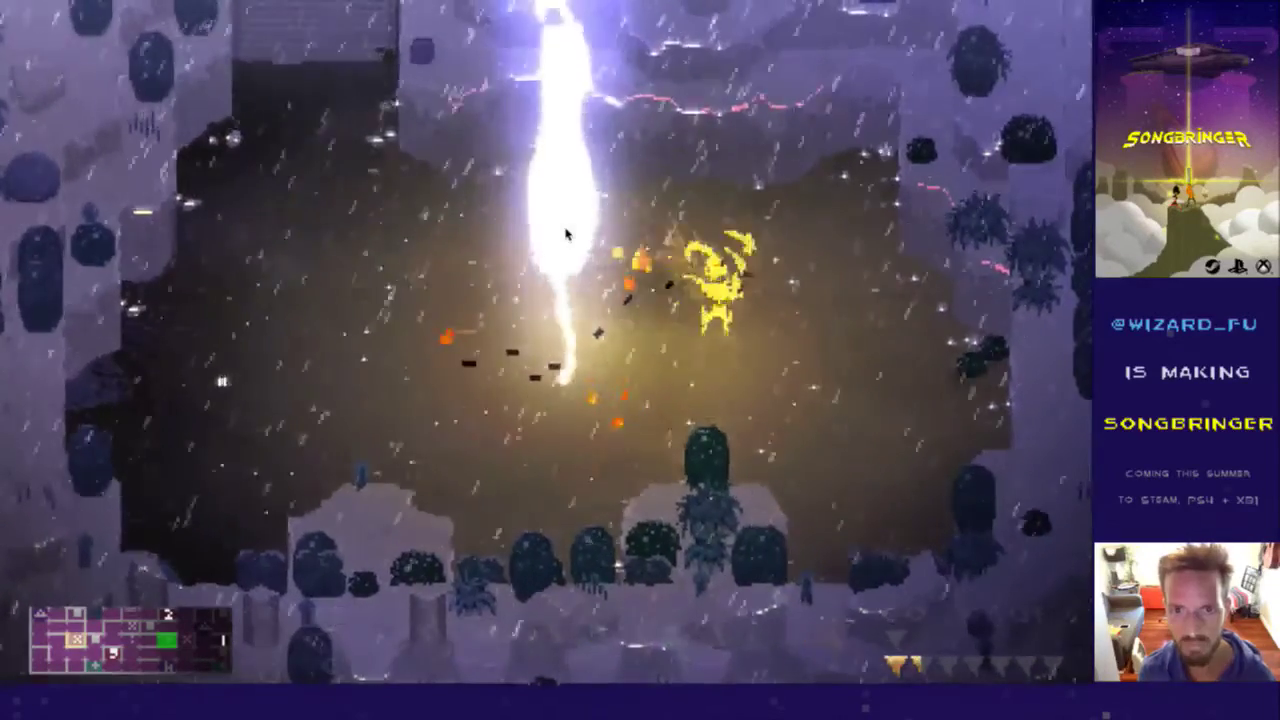
pyautogui.press('Left')
pyautogui.press('Left')
pyautogui.press('Down')
pyautogui.press('f')
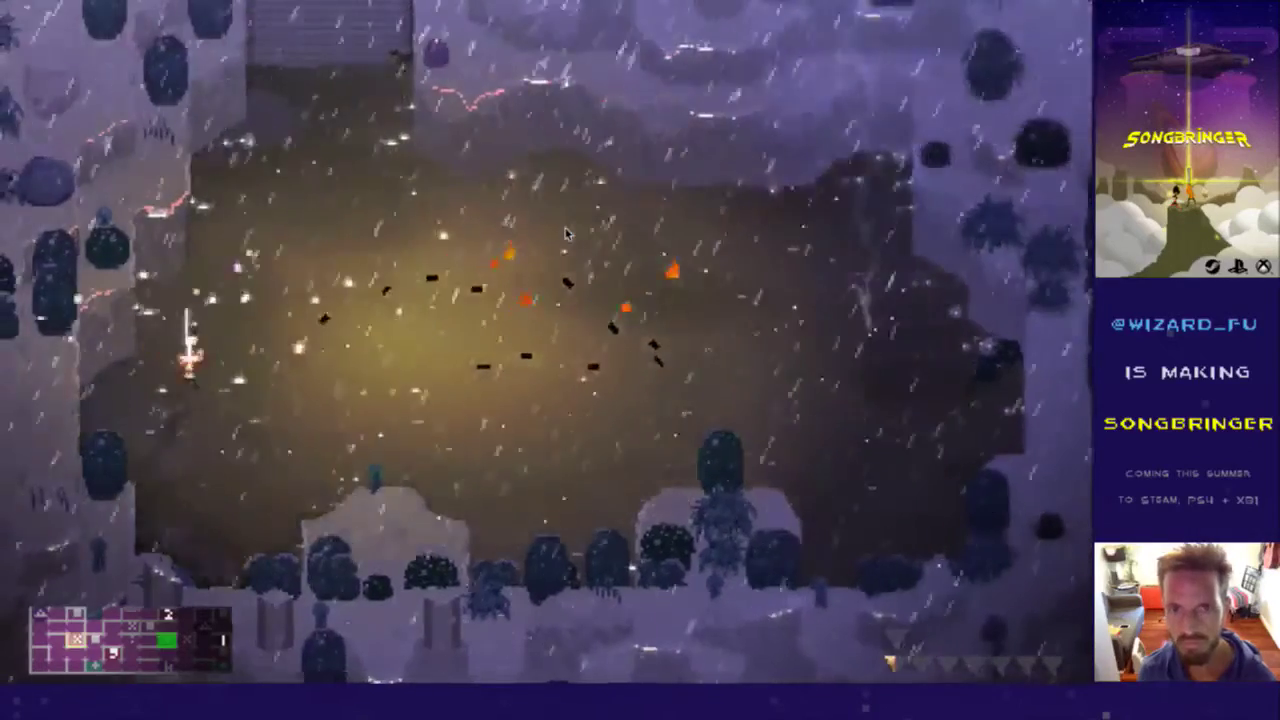
pyautogui.press('Right')
pyautogui.press('Right')
pyautogui.press('Up')
pyautogui.press('Down')
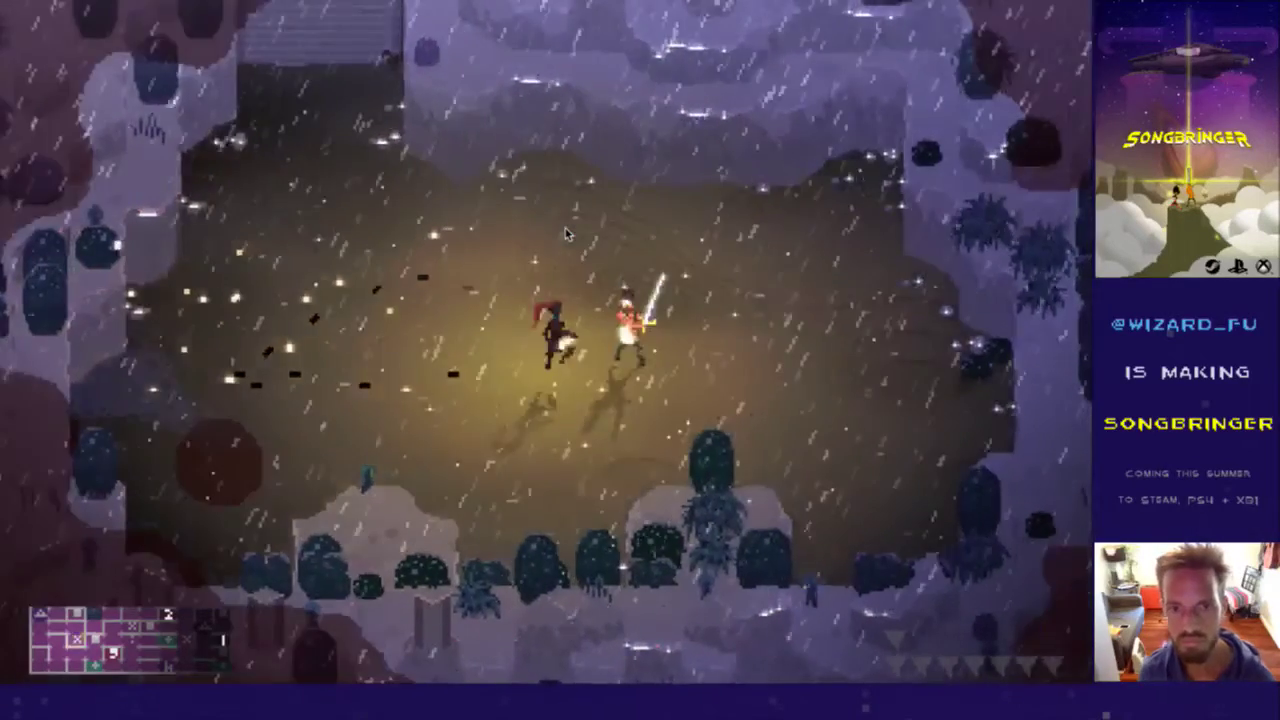
# Step: Quit the game, switch to Photoshop, and save KusanagiMeleeE.psd with the Color Fill 1 copy 4 background shown in all frames
pyautogui.press('super+q')
pyautogui.press('super+Tab')
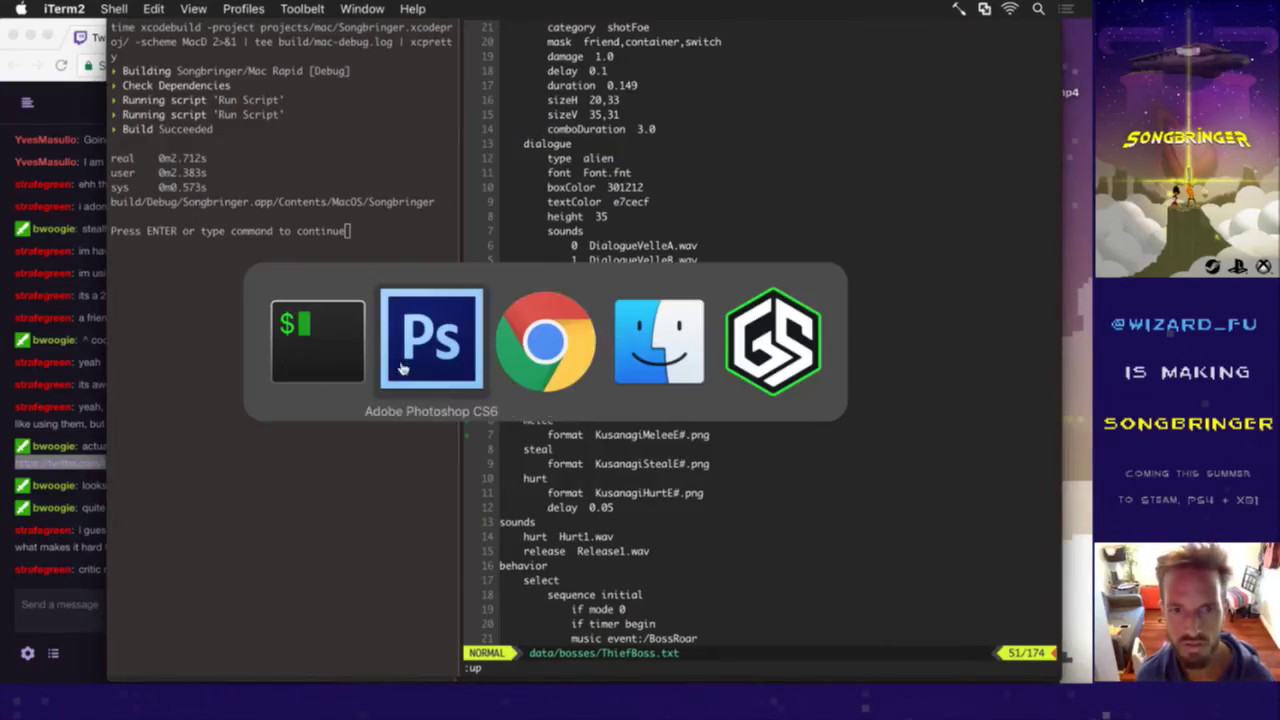
pyautogui.click(370, 620)
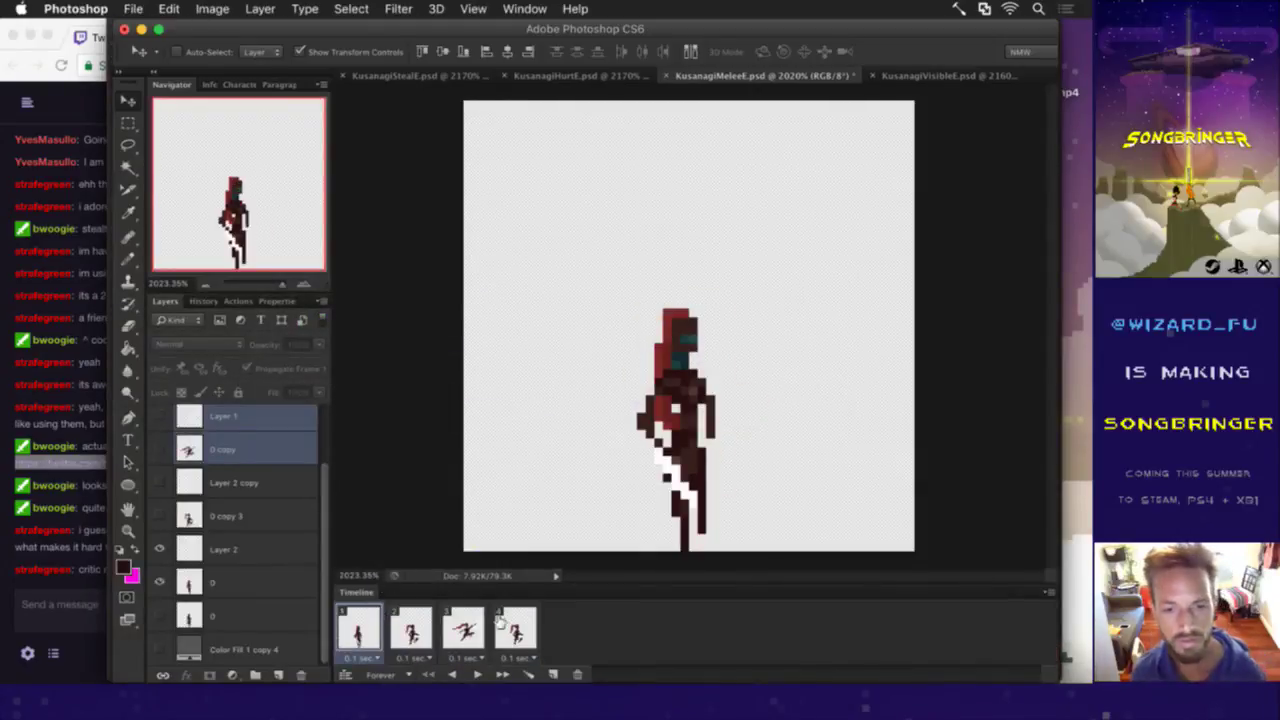
pyautogui.click(159, 648)
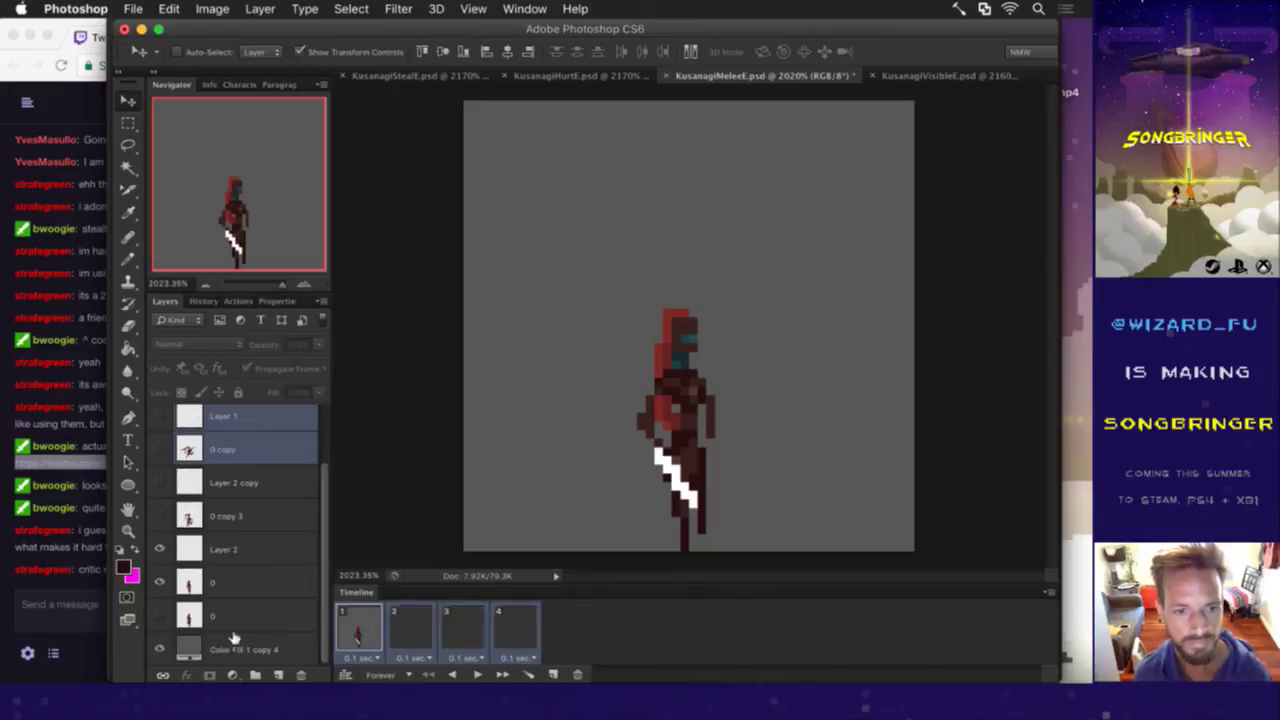
pyautogui.press('super+s')
# Step: Lower the opacity of frame 1's standing body layer 0 to 40%, with propagation of frame 1 turned off
pyautogui.moveTo(325, 529)
pyautogui.mouseDown()
pyautogui.moveTo(321, 519)
pyautogui.moveTo(321, 550)
pyautogui.mouseUp()
pyautogui.click(278, 545)
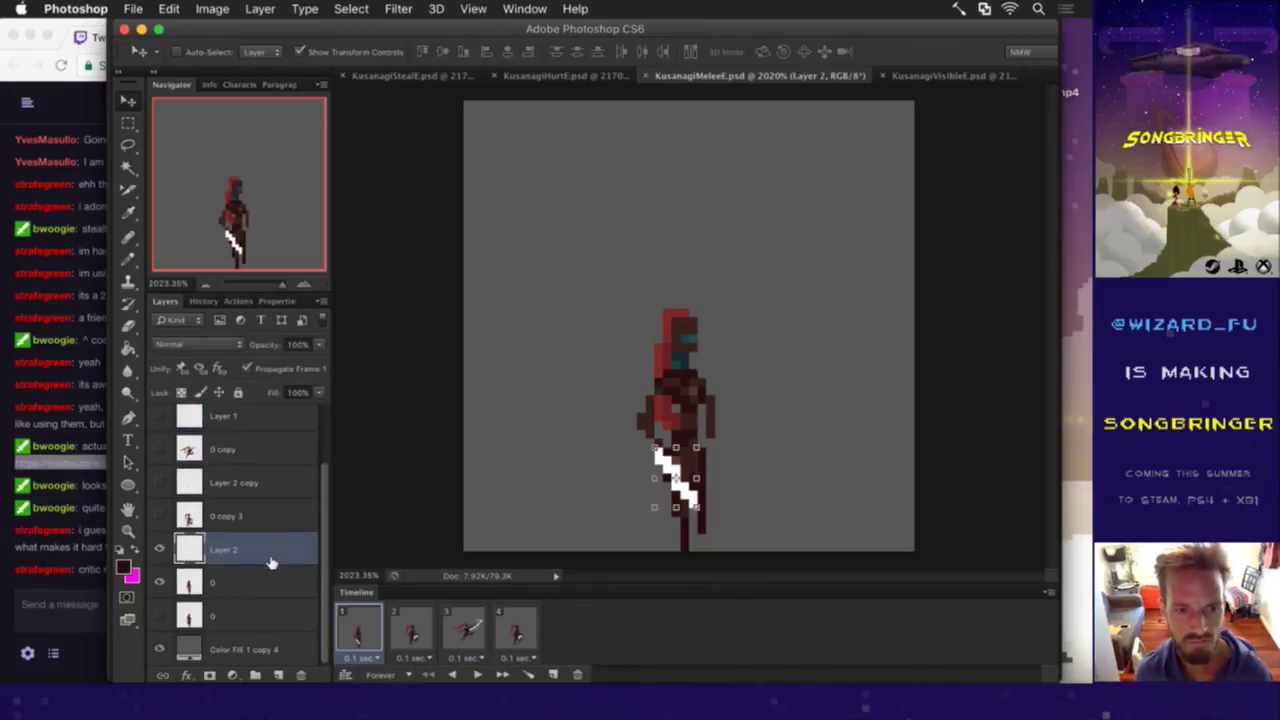
pyautogui.keyDown('shift'); pyautogui.click(270, 570); pyautogui.keyUp('shift')
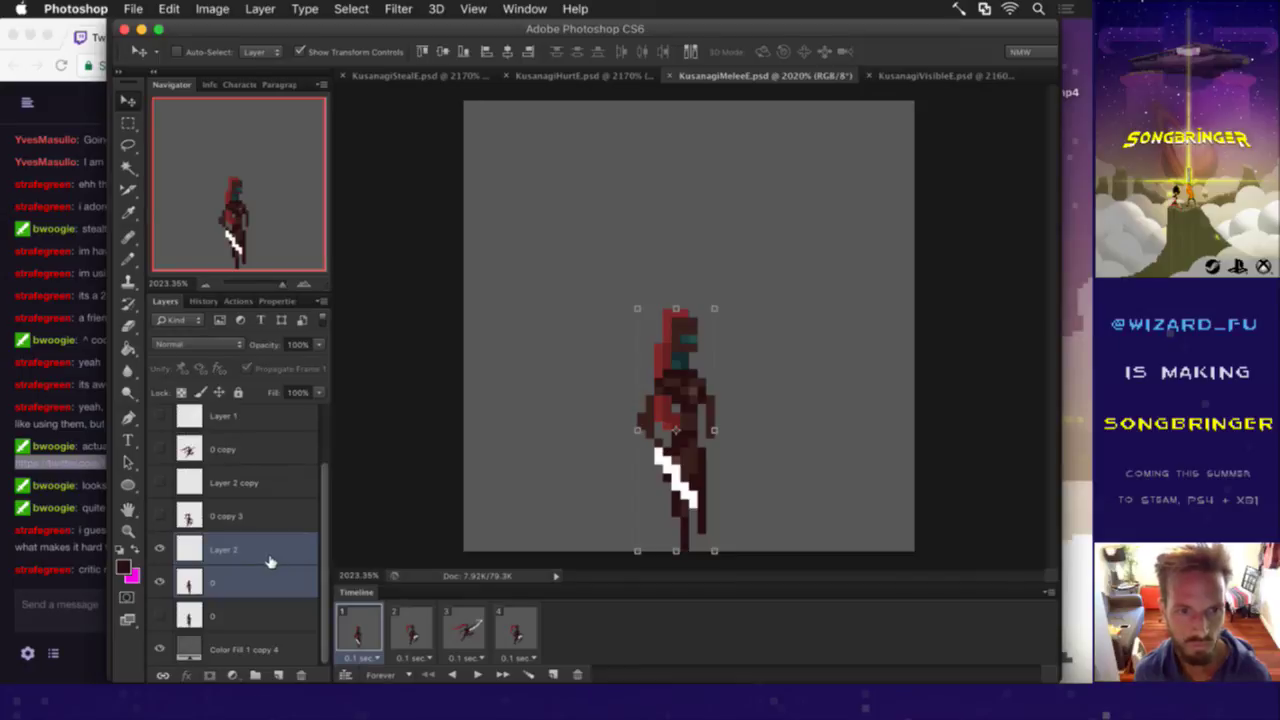
pyautogui.click(267, 553)
pyautogui.click(253, 584)
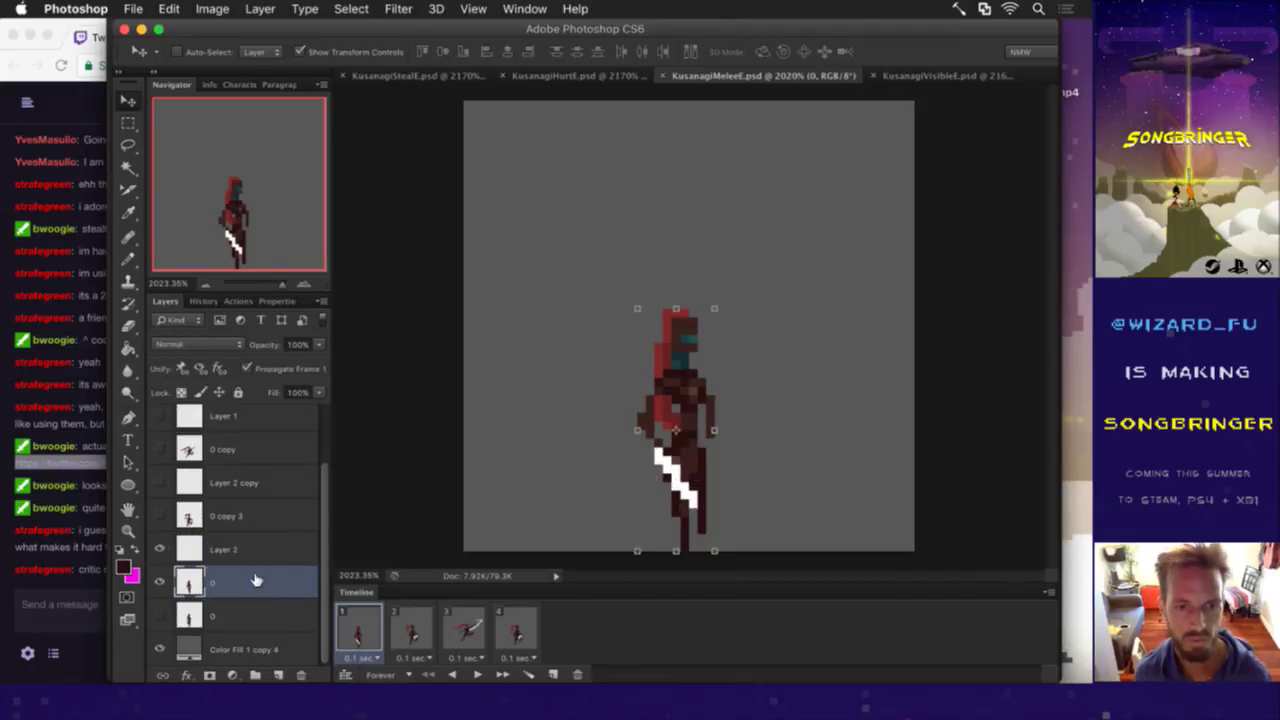
pyautogui.click(263, 366)
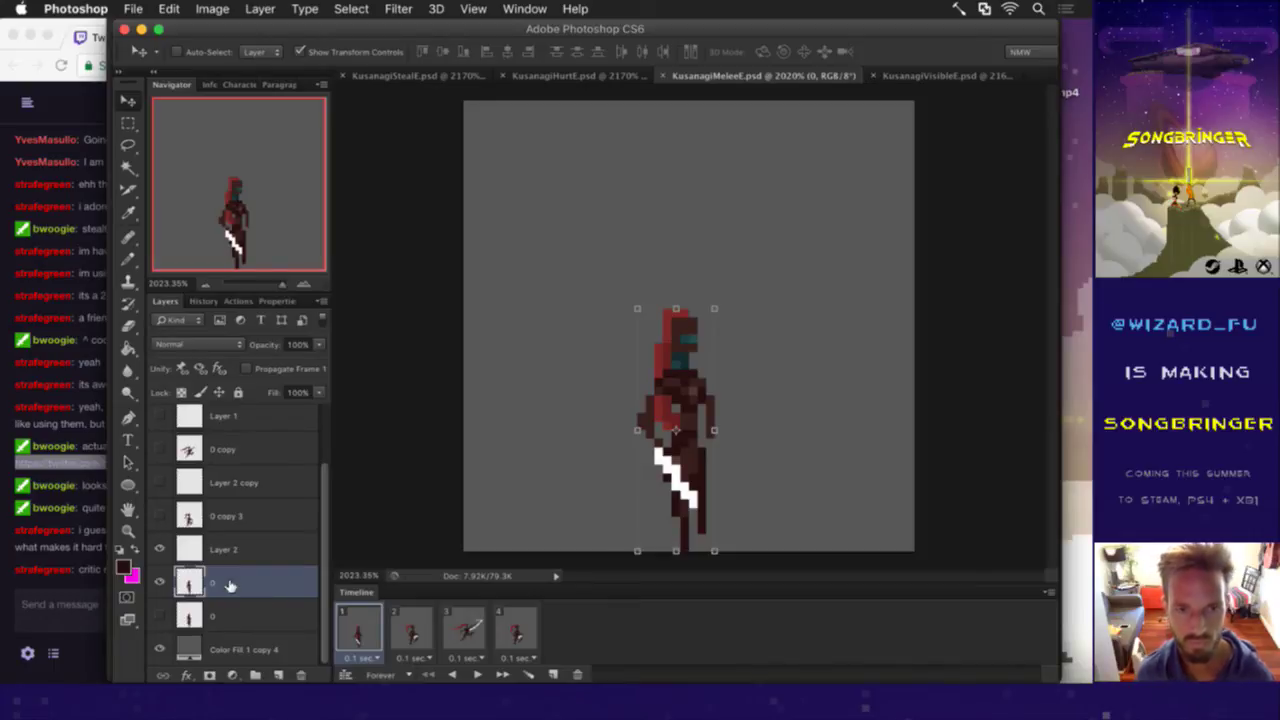
pyautogui.press('5')
pyautogui.press('m')
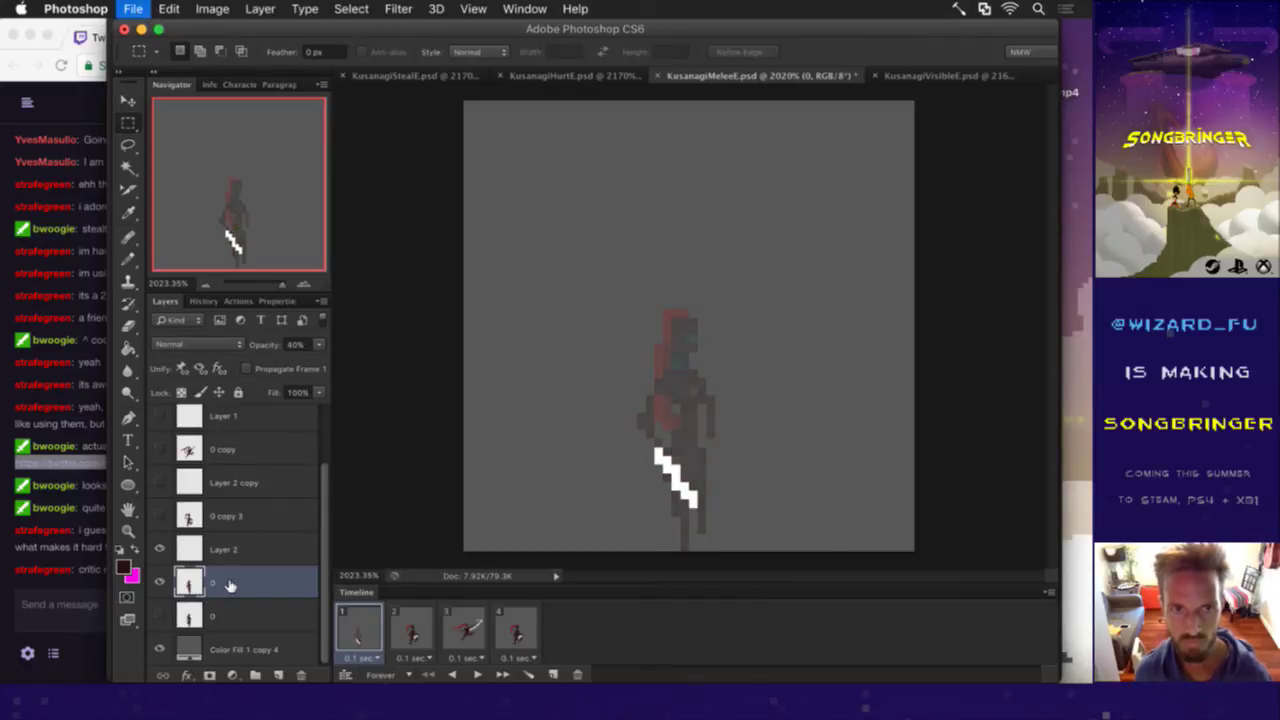
# Step: Set the body layer 0 copy 3 to 70% opacity in frame 2, without propagating frame 1
pyautogui.click(412, 612)
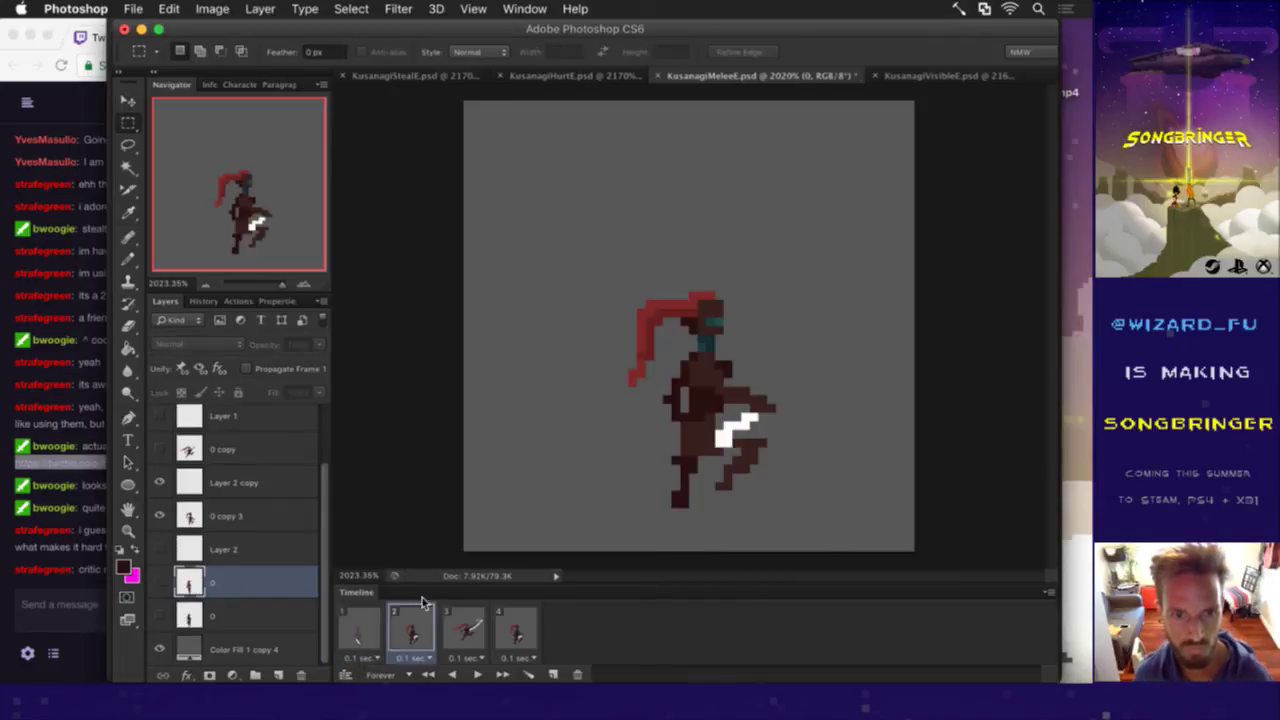
pyautogui.click(260, 515)
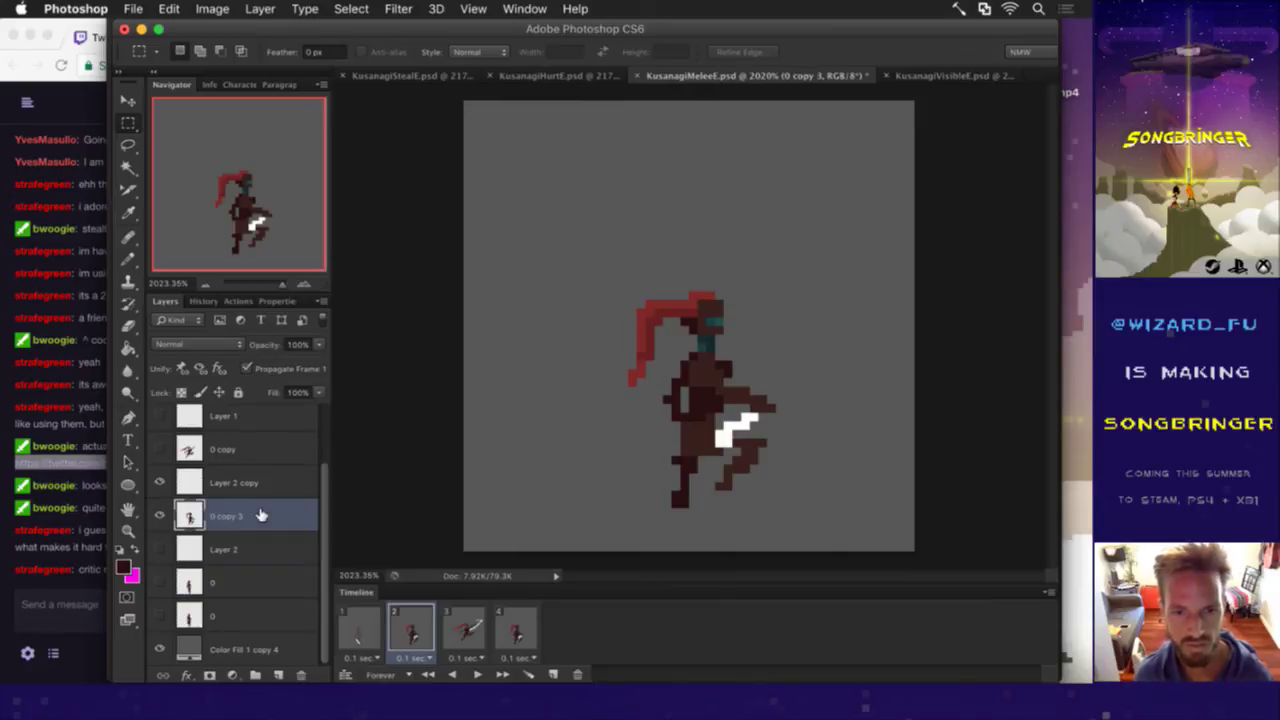
pyautogui.press('7')
pyautogui.click(248, 368)
# Step: Duplicate the blade layer Layer 2 copy in frame 4 and sample its white as the Pencil color
pyautogui.click(476, 620)
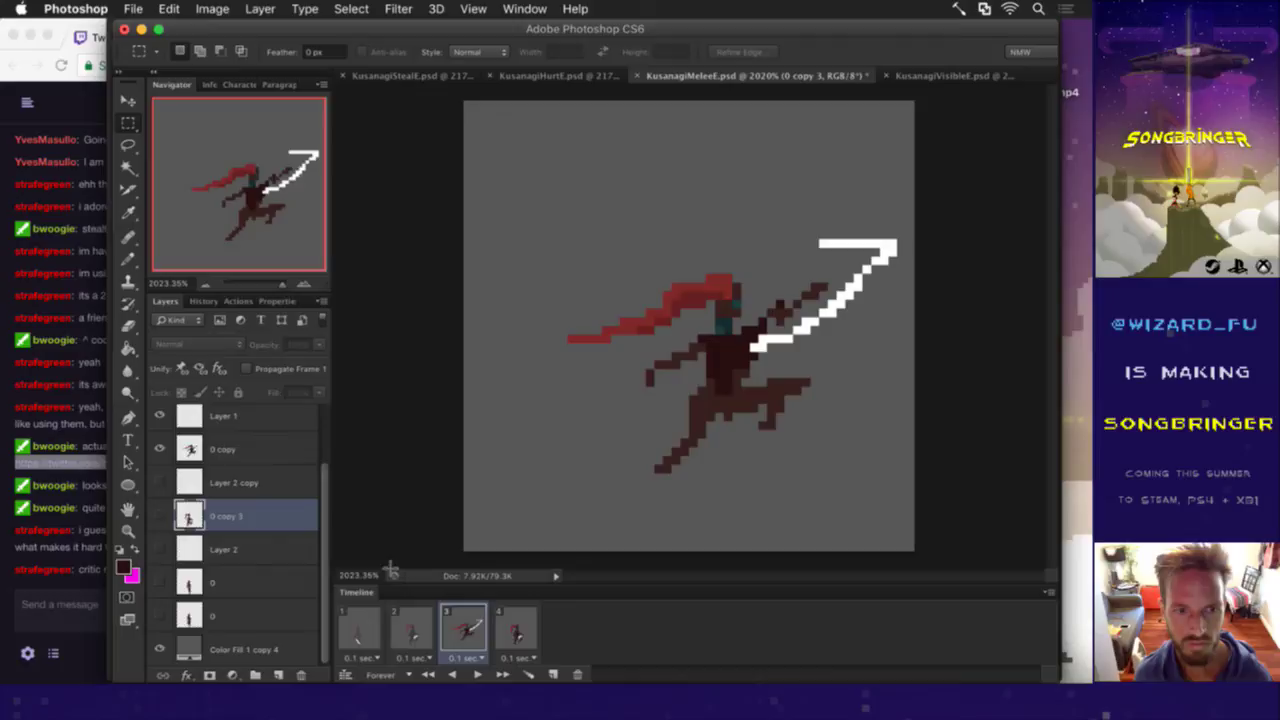
pyautogui.click(289, 449)
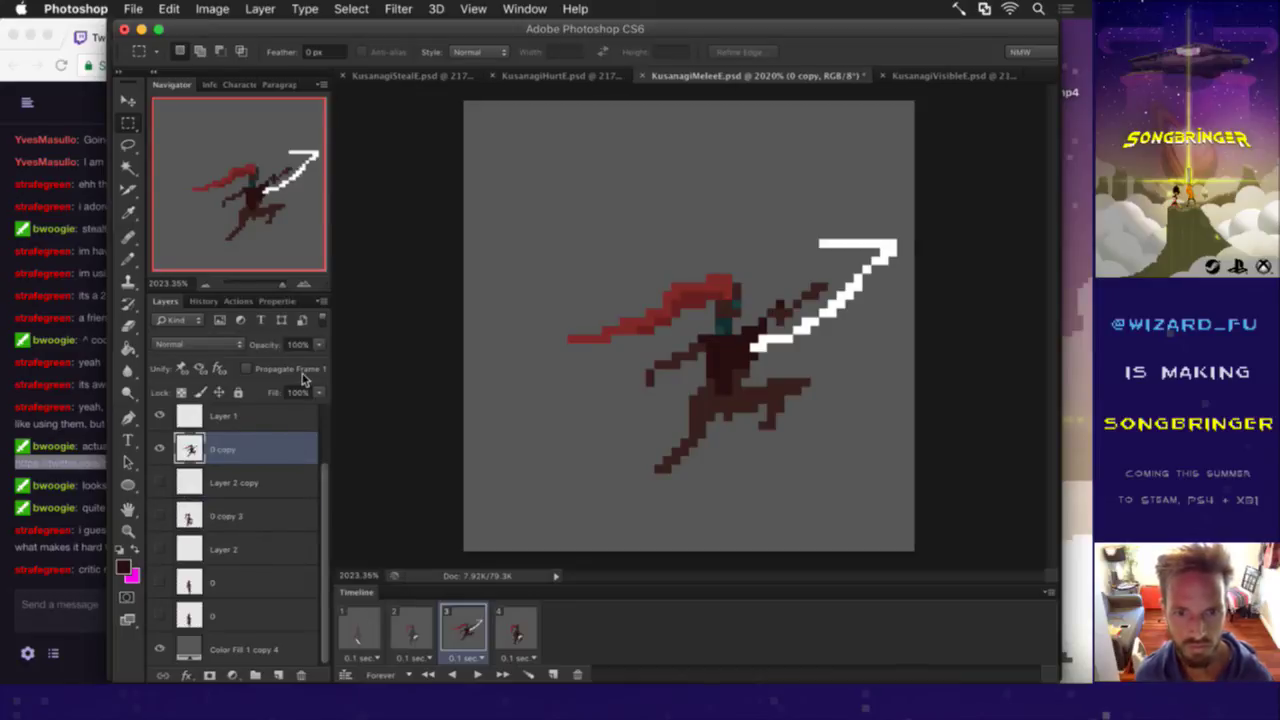
pyautogui.click(516, 622)
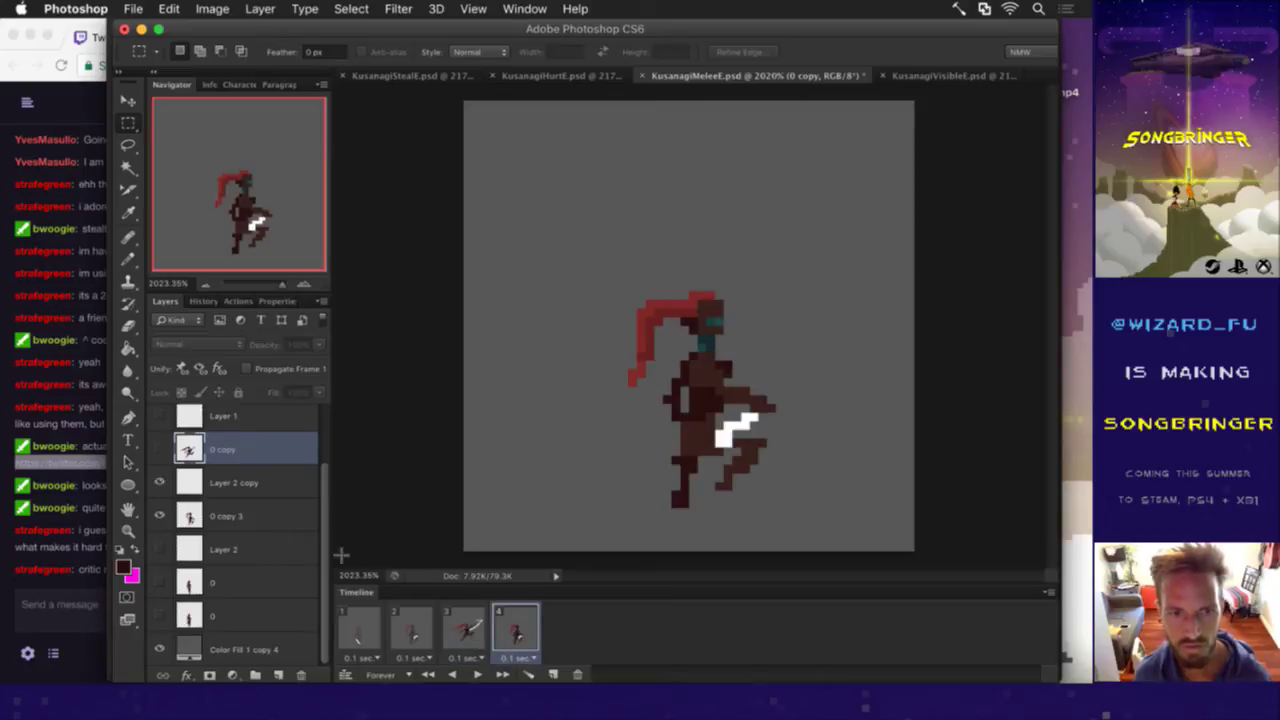
pyautogui.click(270, 490)
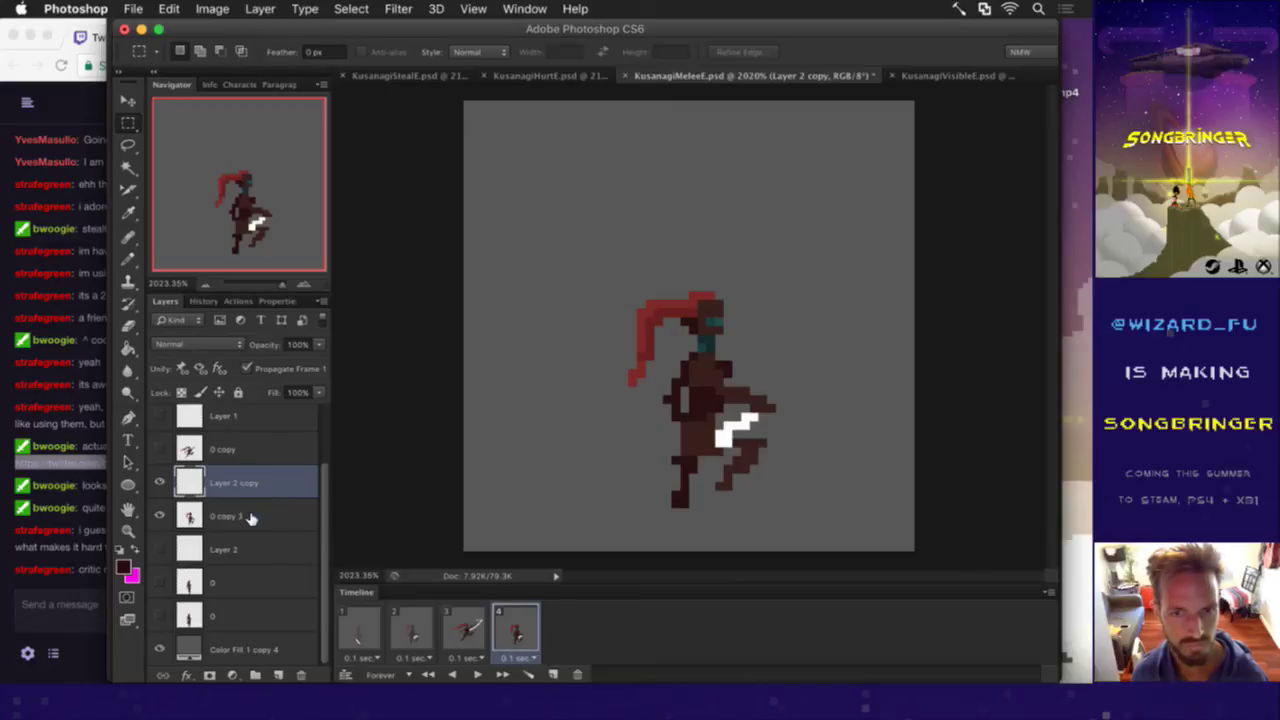
pyautogui.click(250, 517)
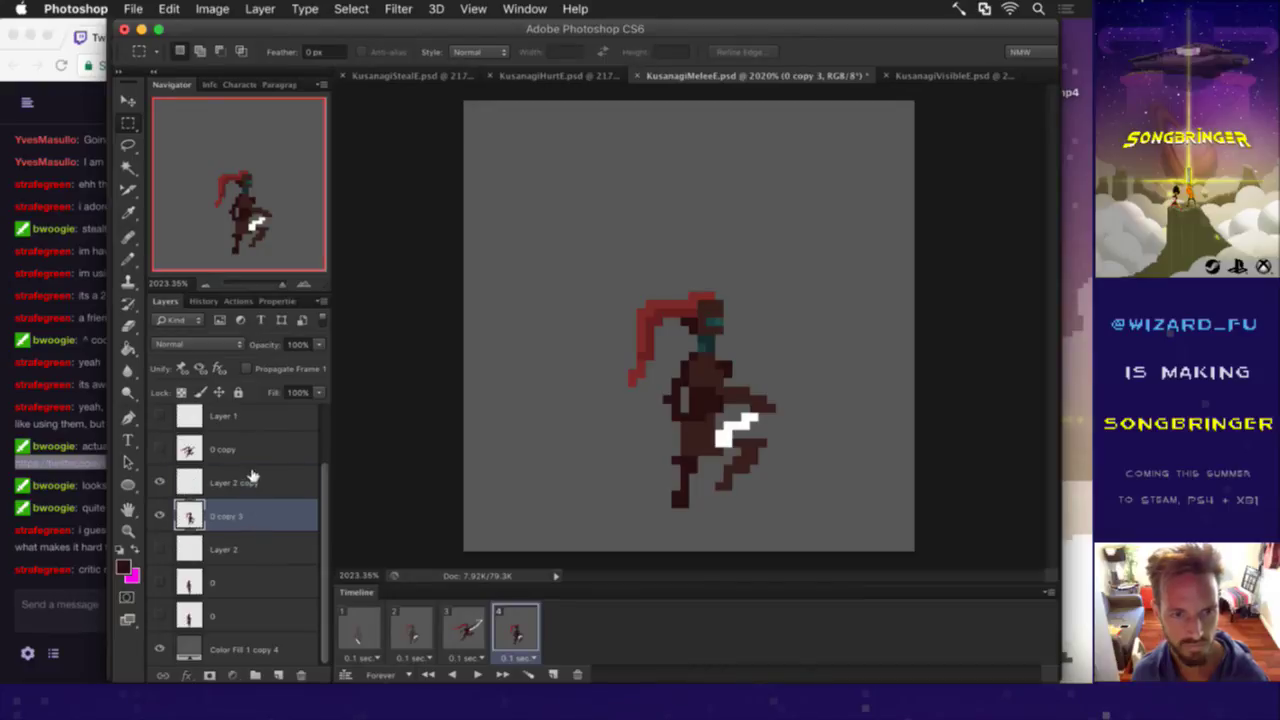
pyautogui.click(250, 482)
pyautogui.press('super+j')
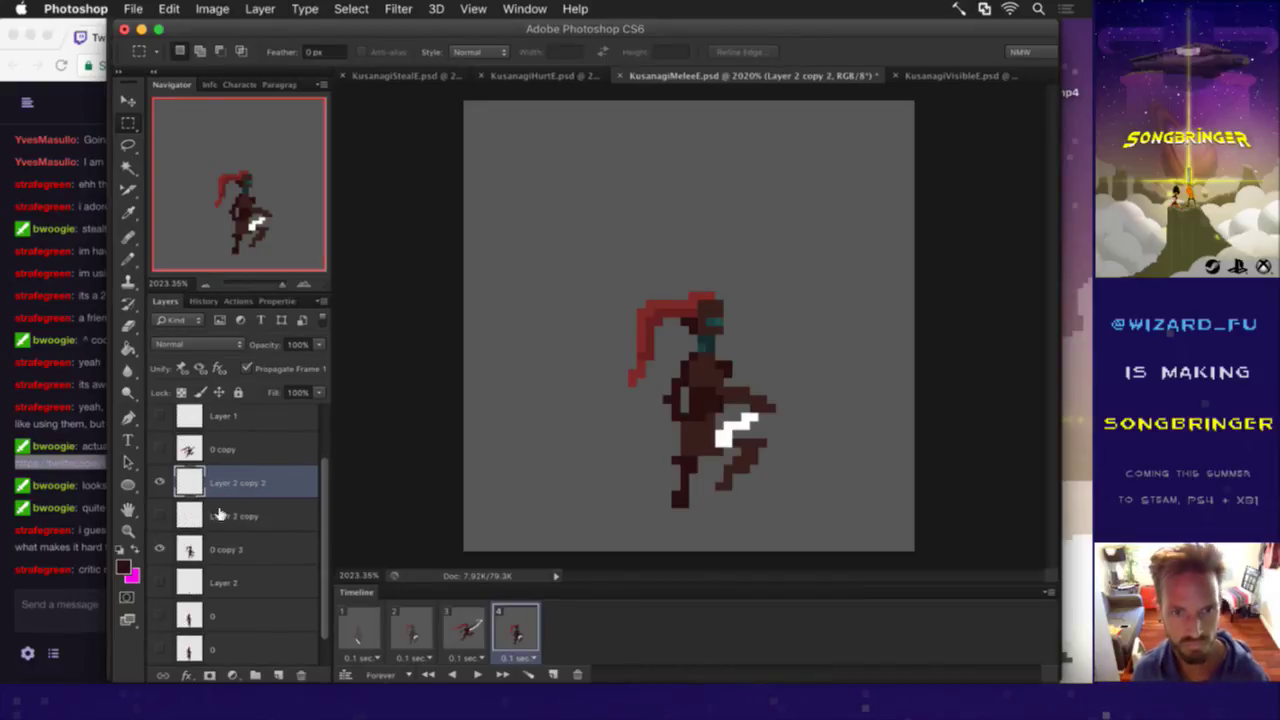
pyautogui.press('b')
pyautogui.press('b')
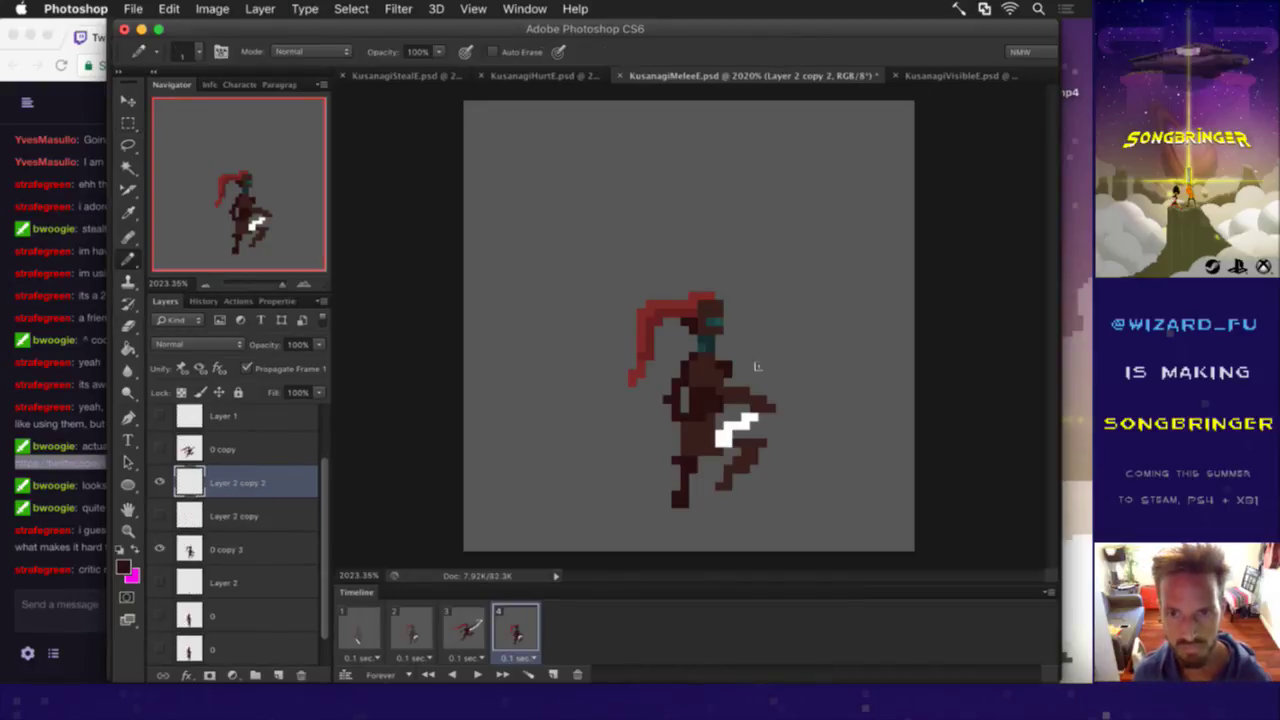
pyautogui.keyDown('alt'); pyautogui.click(741, 431); pyautogui.keyUp('alt')
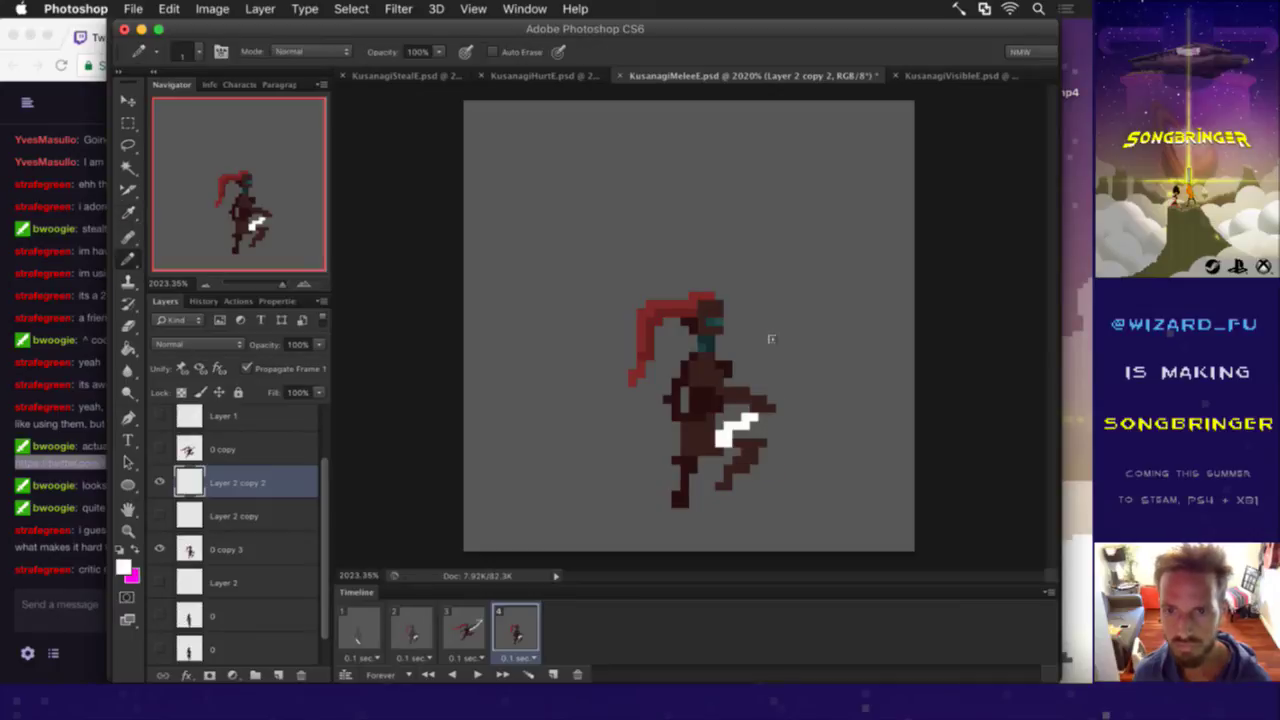
pyautogui.moveTo(763, 321)
pyautogui.mouseDown()
pyautogui.moveTo(881, 338)
pyautogui.moveTo(770, 395)
pyautogui.mouseUp()
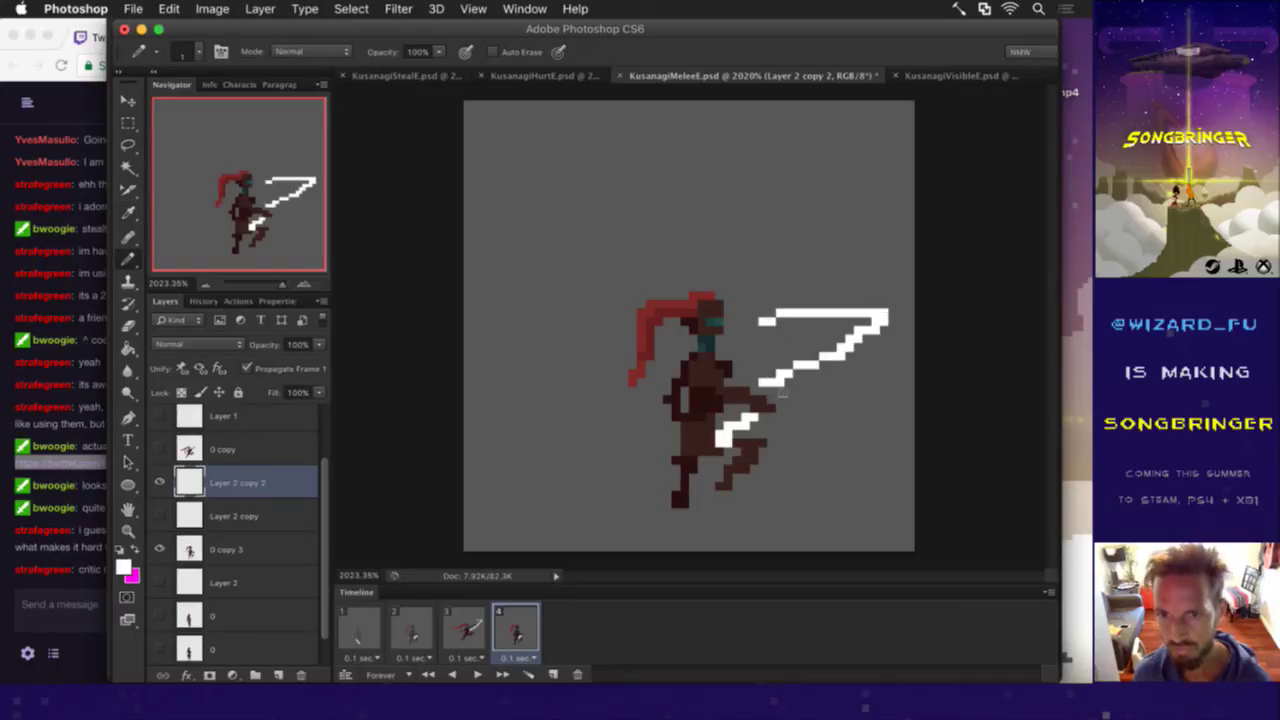
pyautogui.press('super+z')
pyautogui.moveTo(754, 355)
pyautogui.mouseDown()
pyautogui.moveTo(904, 361)
pyautogui.moveTo(788, 446)
pyautogui.moveTo(754, 440)
pyautogui.mouseUp()
pyautogui.press('super+z')
# Step: Draw a white slash arc ahead of the character down to the blade in frame 4, and break up its upper tail by erasing pixels
pyautogui.moveTo(744, 343)
pyautogui.mouseDown()
pyautogui.moveTo(891, 340)
pyautogui.moveTo(837, 404)
pyautogui.moveTo(762, 437)
pyautogui.moveTo(722, 438)
pyautogui.mouseUp()
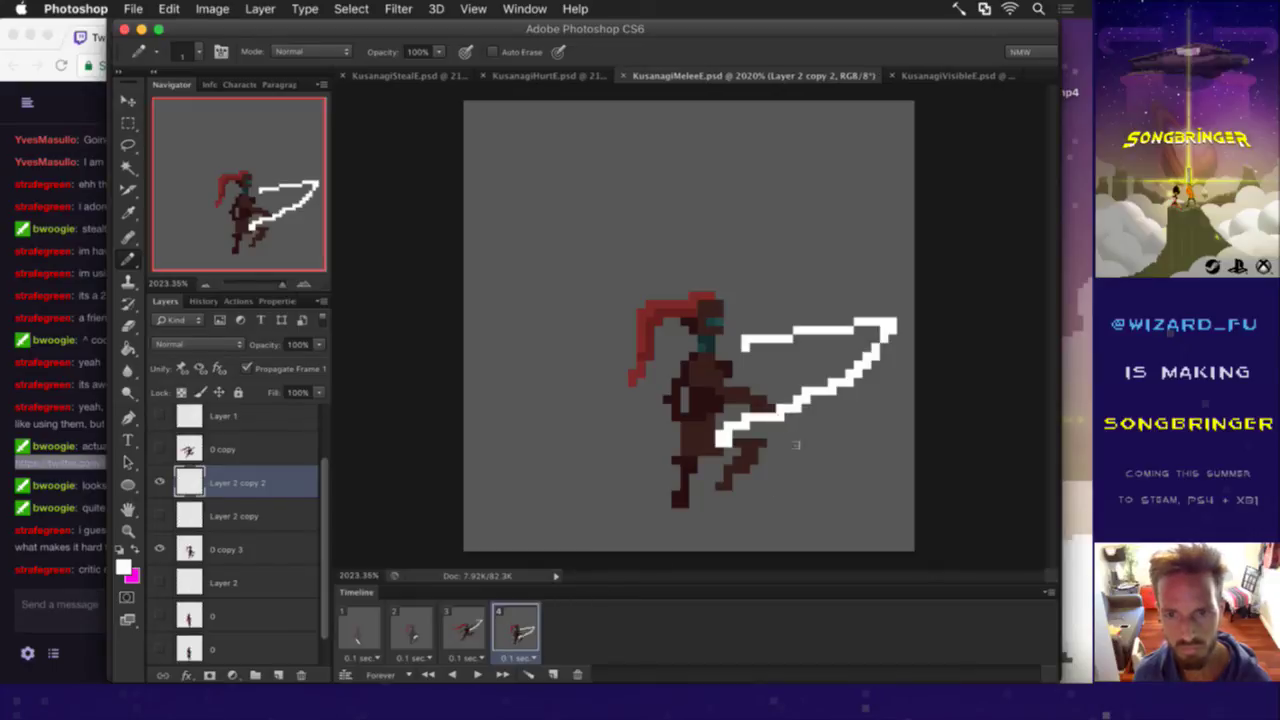
pyautogui.press('e')
pyautogui.moveTo(746, 340); pyautogui.dragTo(766, 340)
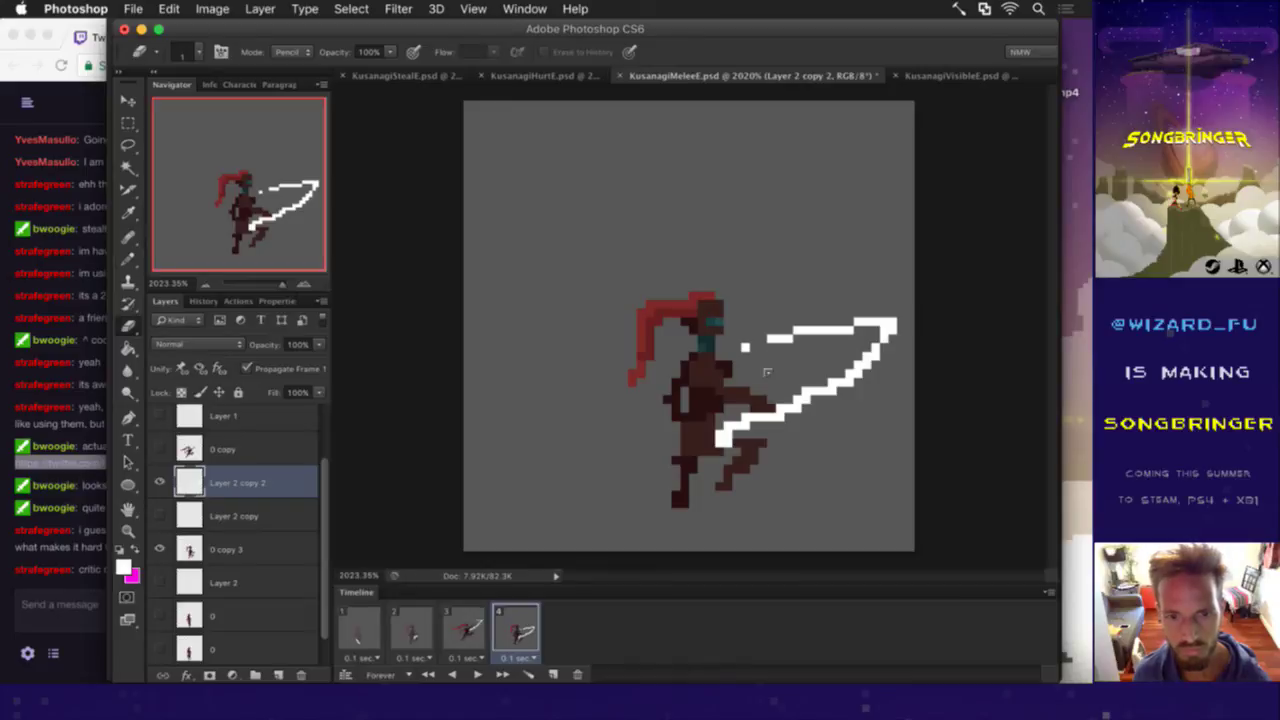
pyautogui.click(746, 347)
pyautogui.moveTo(776, 340); pyautogui.dragTo(818, 330)
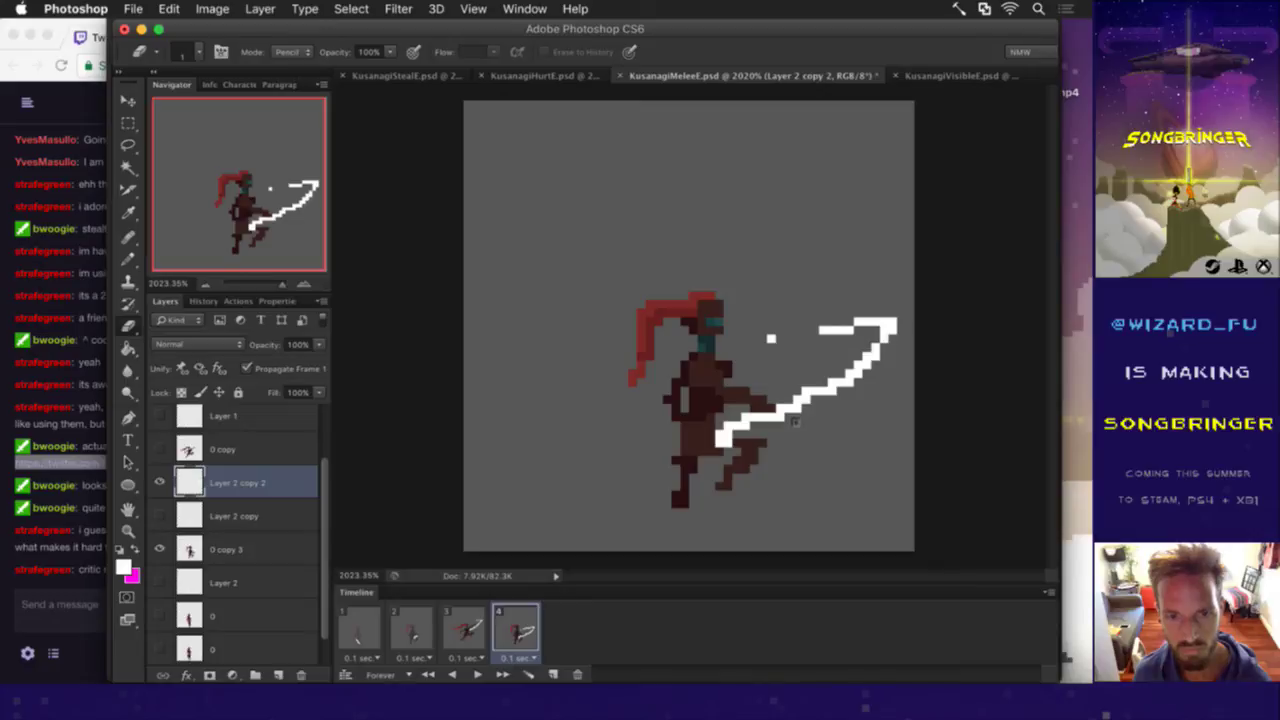
pyautogui.click(832, 382)
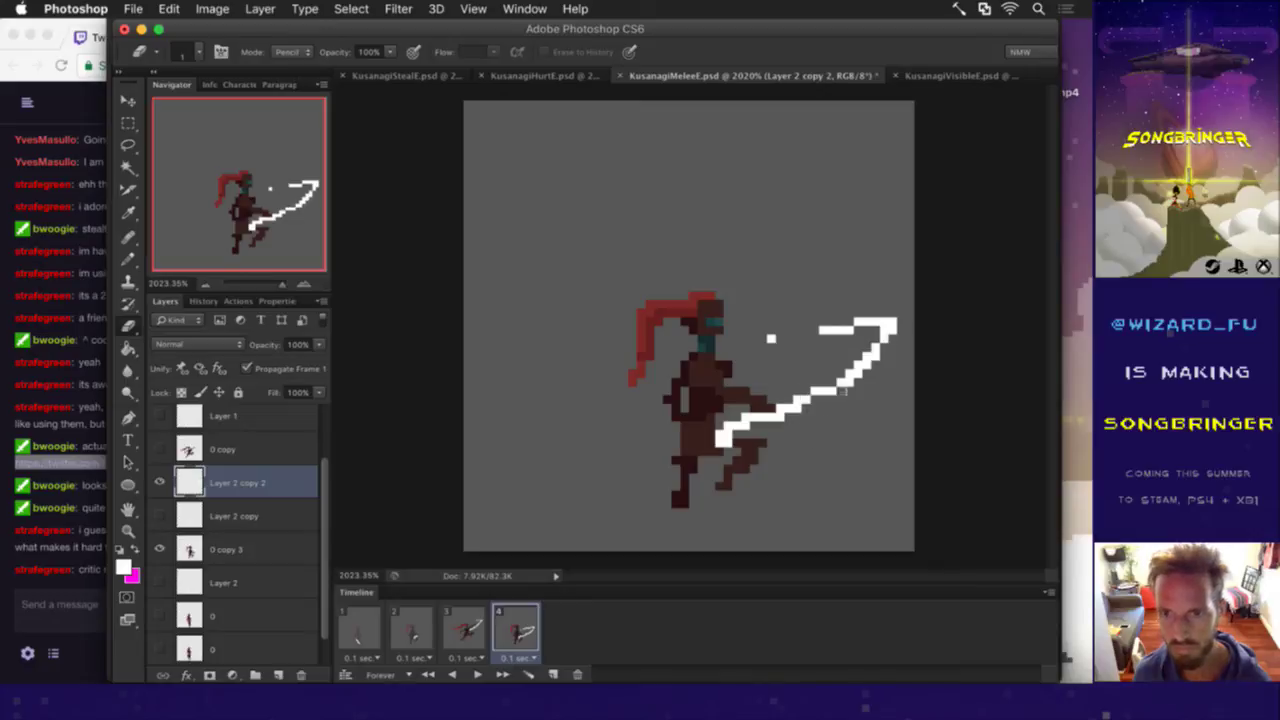
# Step: Duplicate frame 4 as a fifth animation frame and hide the slash layer Layer 2 copy 2 in it
pyautogui.click(453, 628)
pyautogui.click(532, 628)
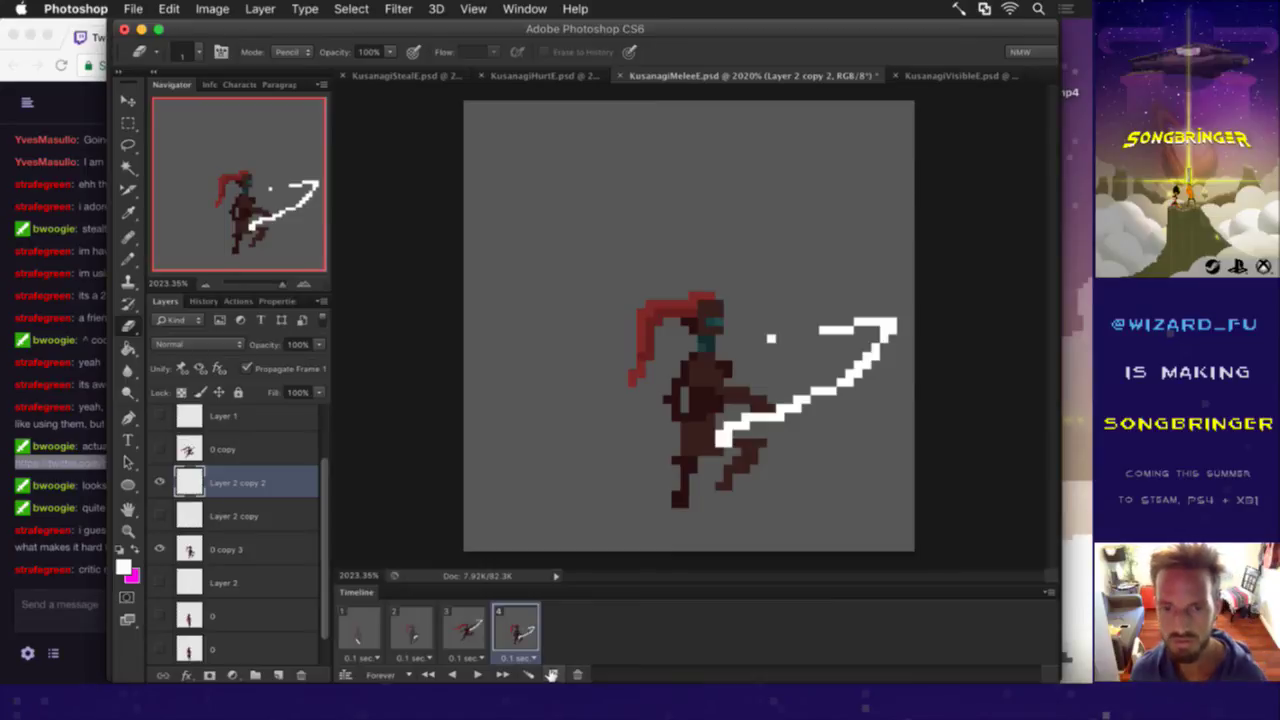
pyautogui.click(553, 675)
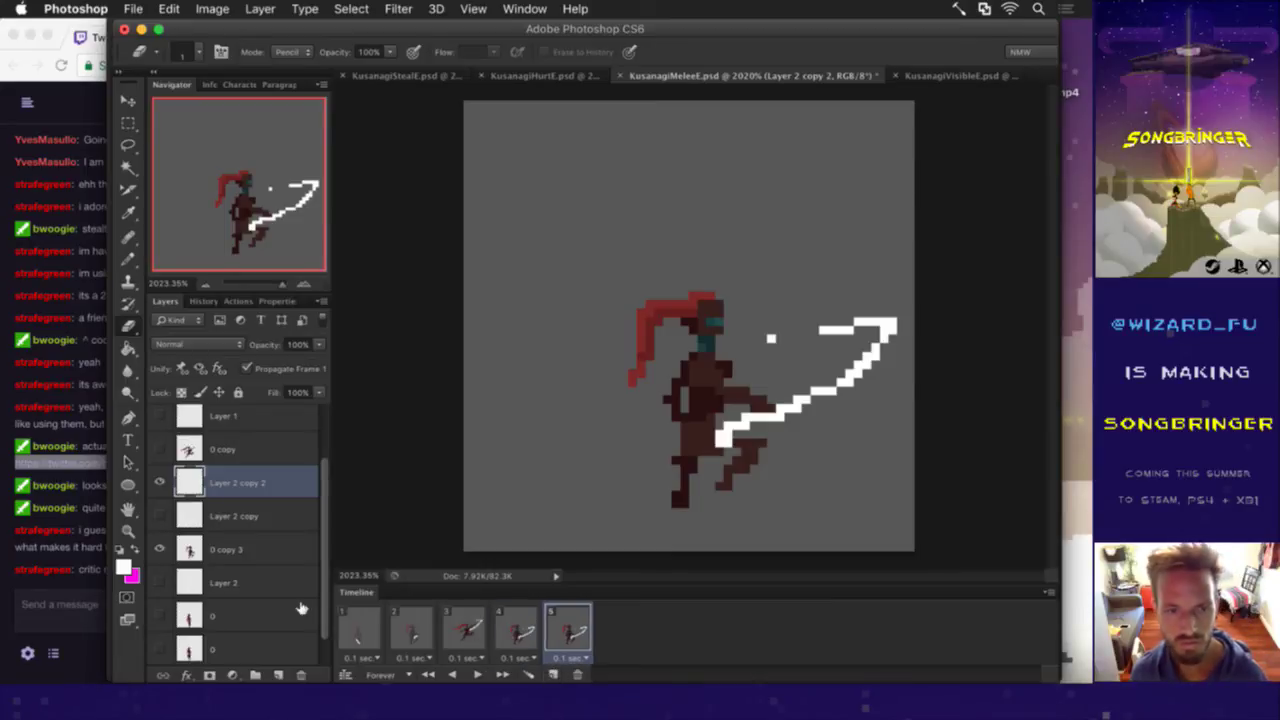
pyautogui.click(159, 482)
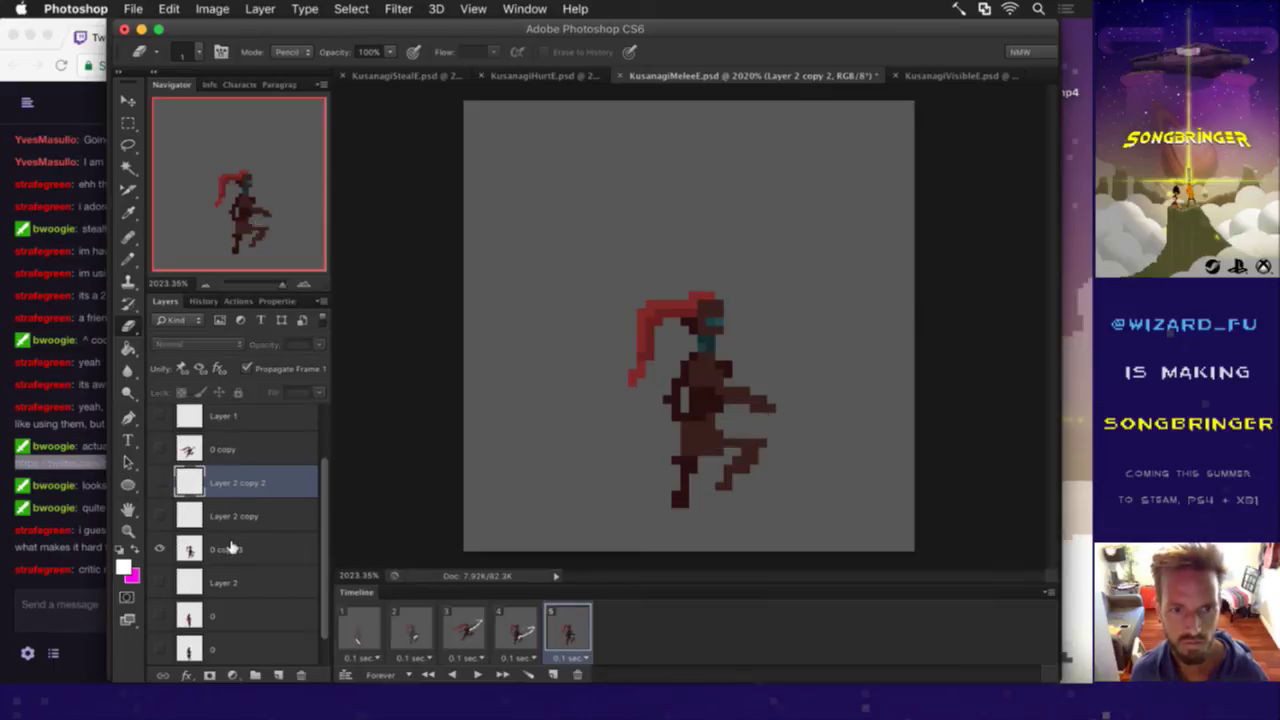
# Step: Nudge the body layer 0 copy 3 in frame 5 by 3 pixels to the left and 3 pixels down
pyautogui.click(232, 547)
pyautogui.press('v')
pyautogui.press('Left')
pyautogui.press('Down')
pyautogui.press('Left')
pyautogui.press('Left')
pyautogui.press('Down')
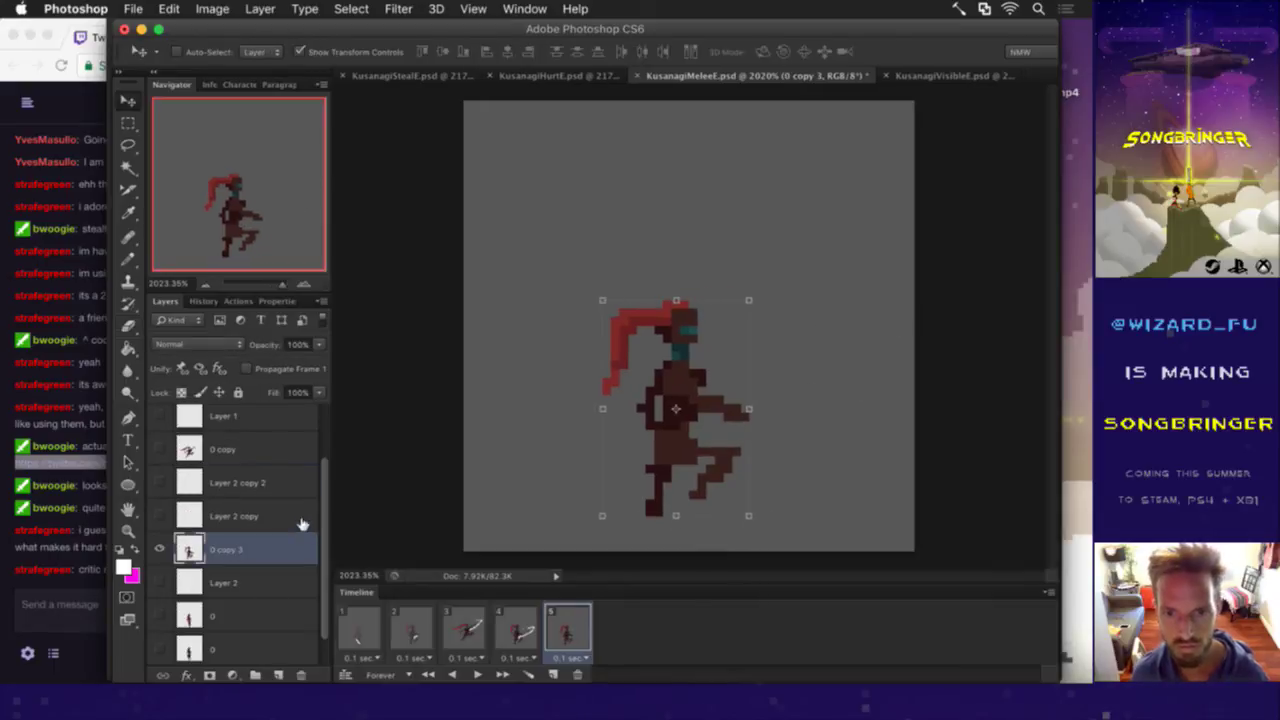
pyautogui.press('Left')
pyautogui.press('Down')
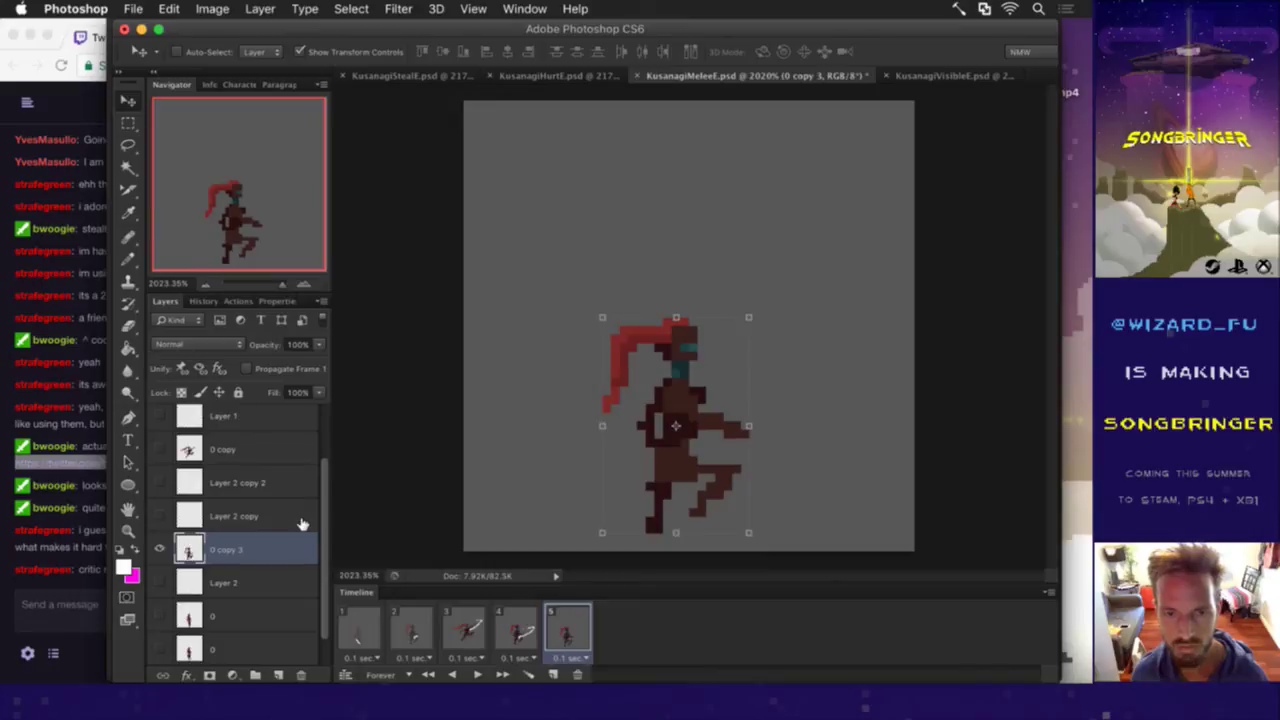
# Step: Compare frame 5's body position with the standing pose layer 0, restore the 0 copy 3 pose, and save the file
pyautogui.click(159, 549)
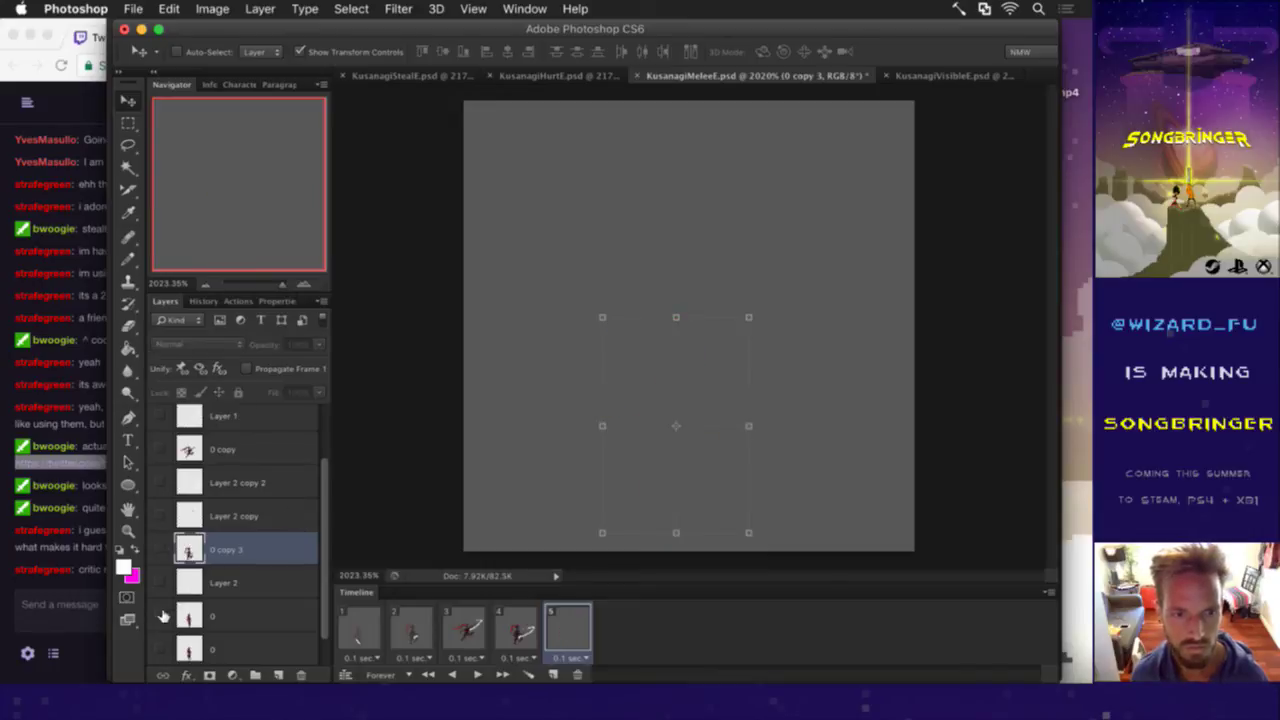
pyautogui.click(163, 615)
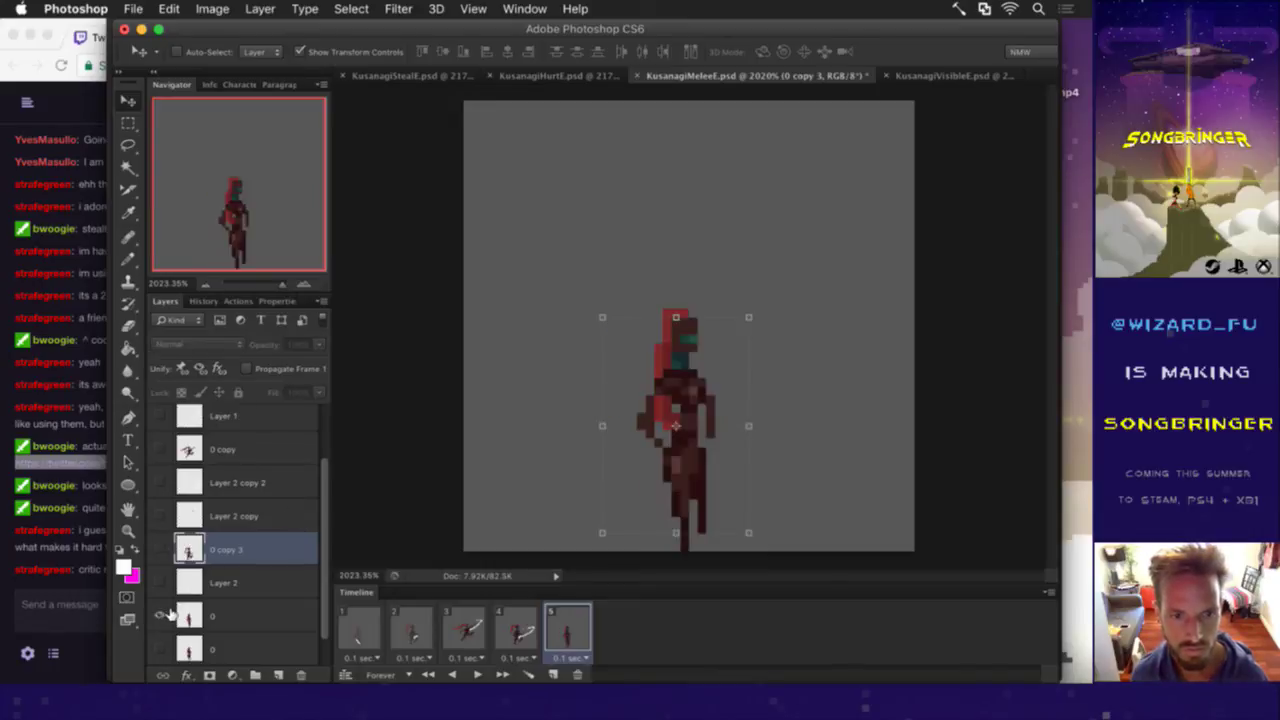
pyautogui.click(160, 612)
pyautogui.click(159, 549)
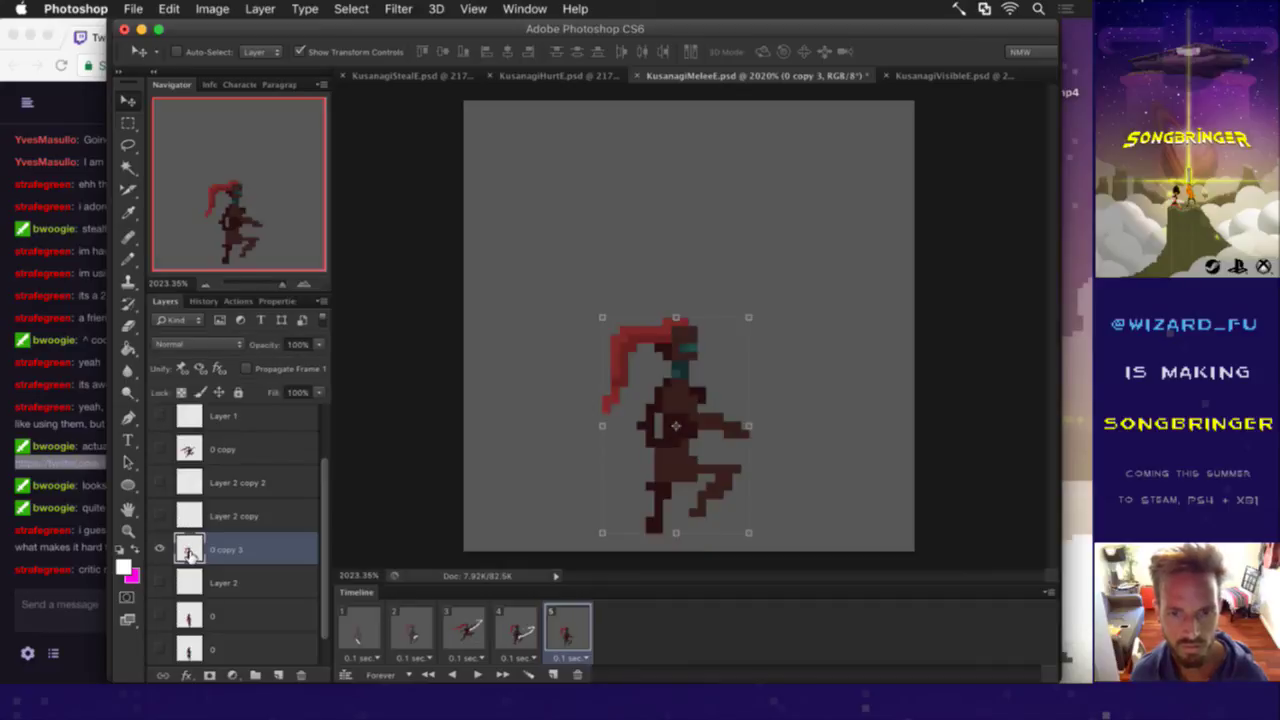
pyautogui.press('super+s')
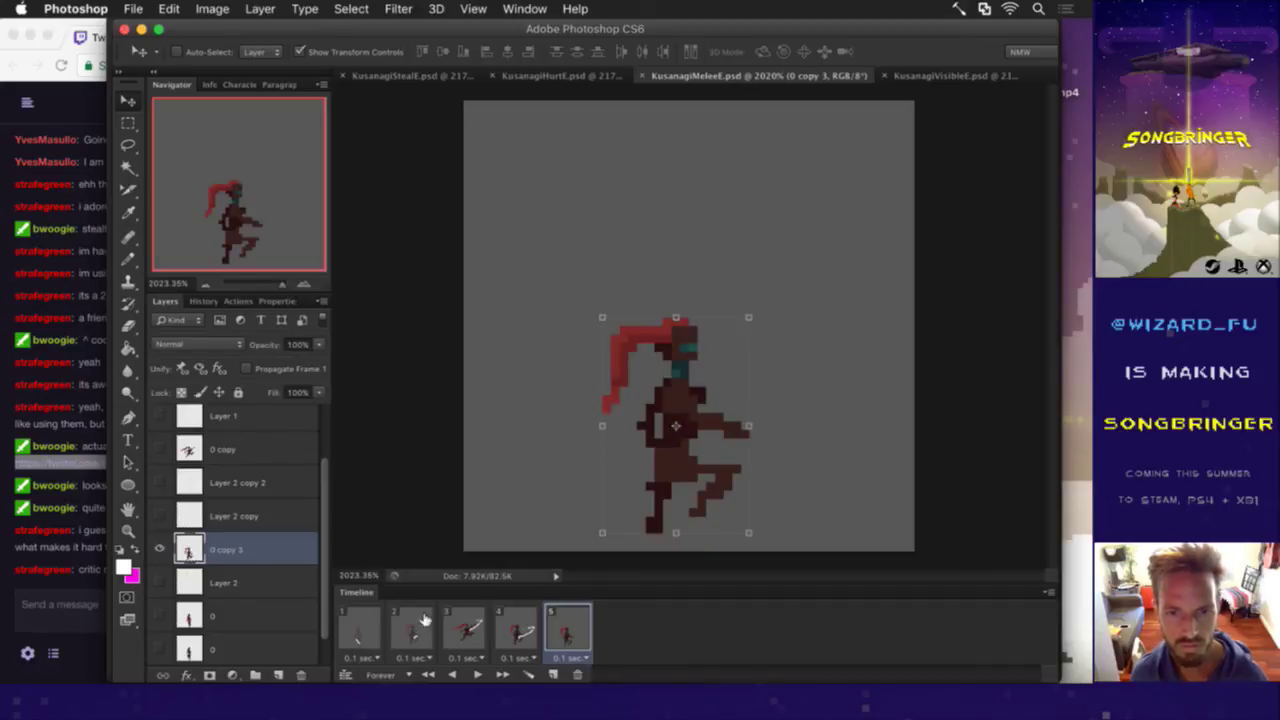
# Step: Compare the poses in frames 3, 4 and 5 of the melee animation
pyautogui.click(468, 626)
pyautogui.click(514, 626)
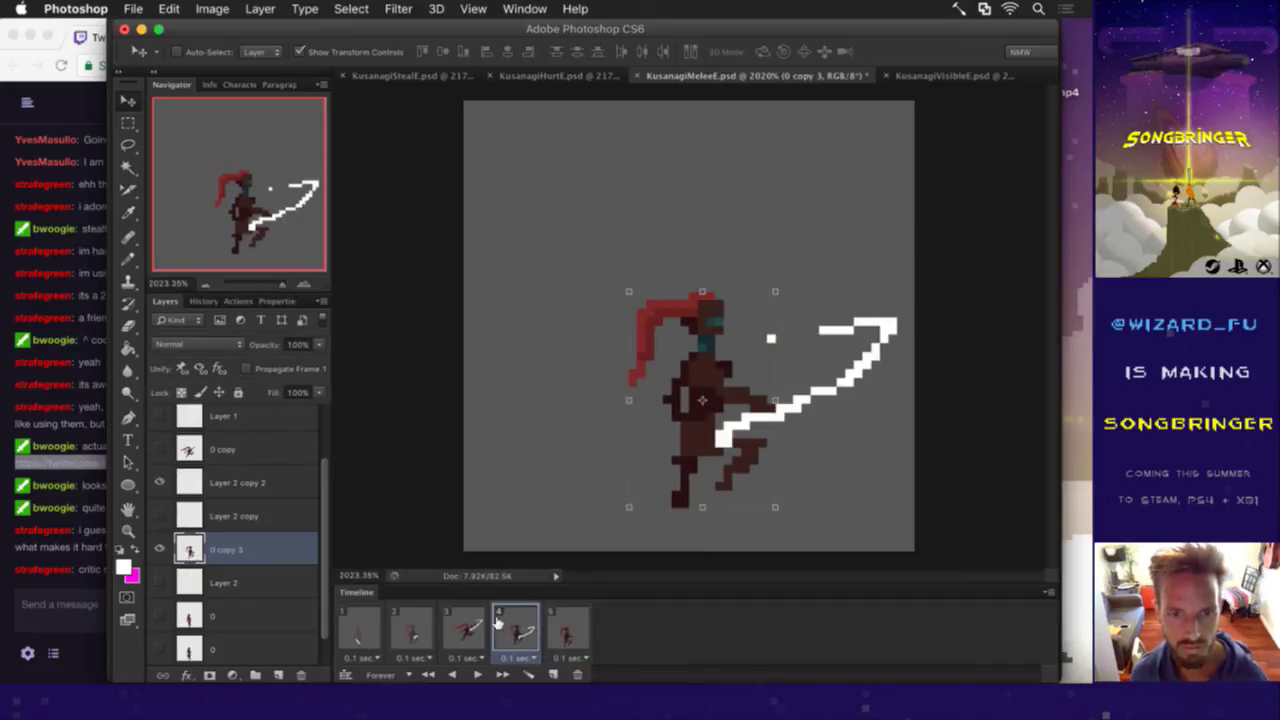
pyautogui.press('m')
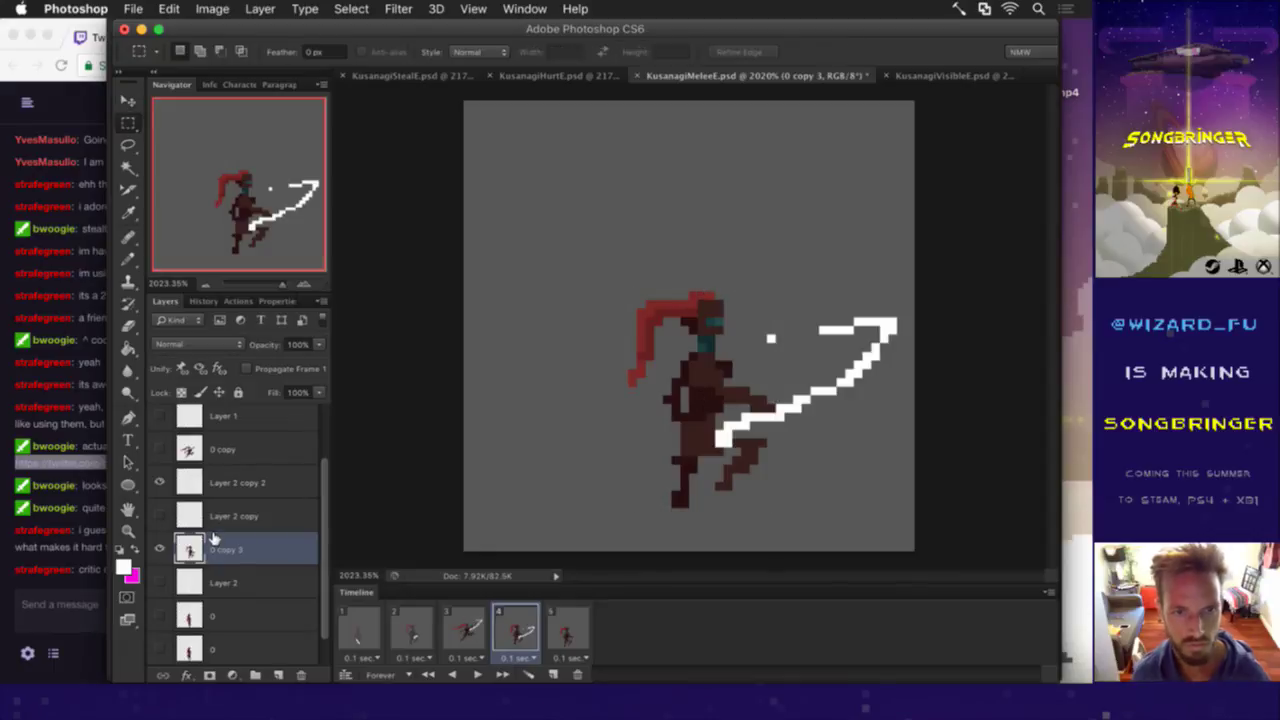
pyautogui.click(568, 626)
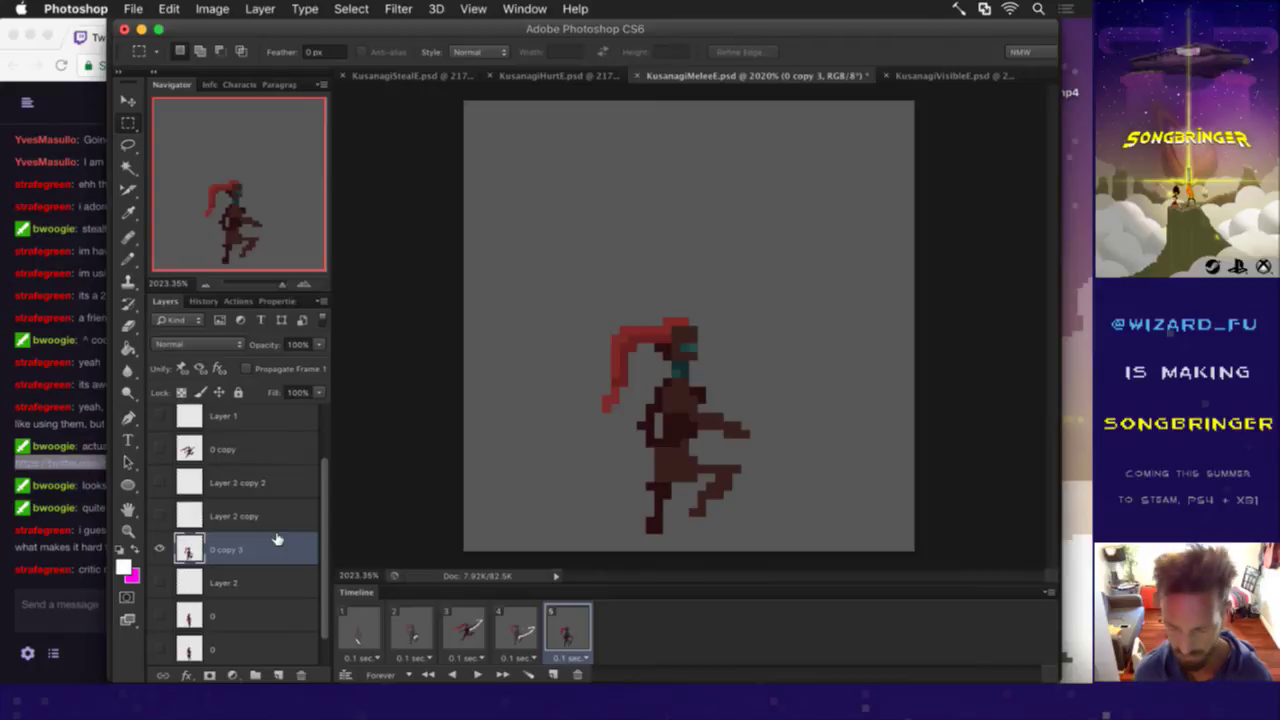
# Step: Set the opacity of body layer 0 copy 3 to 30% in frame 5 and save the file
pyautogui.press('4')
pyautogui.press('super+s')
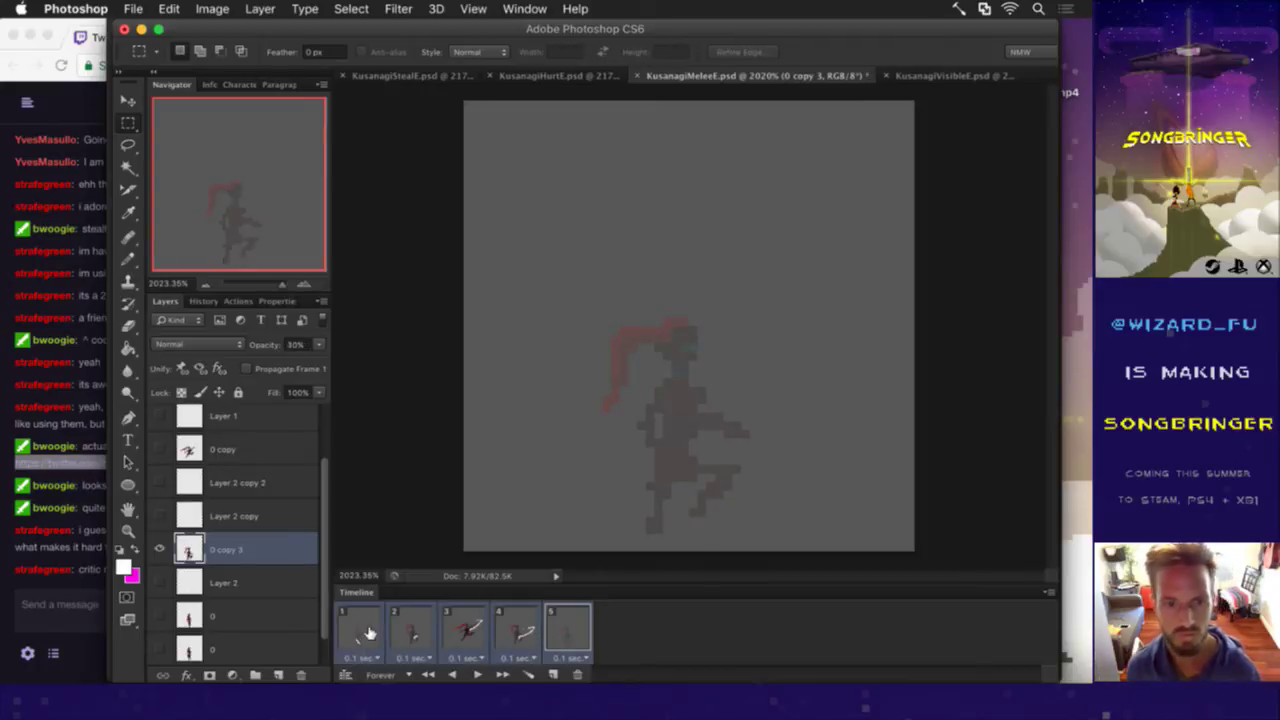
# Step: Hide the Color Fill 1 copy 4 background, save, and render all frames as the PNG image sequence KusanagiMeleeE.png at 10 fps
pyautogui.scroll(-1, 322, 574)
pyautogui.click(160, 650)
pyautogui.press('super+s')
pyautogui.press('alt+shift+super+r')
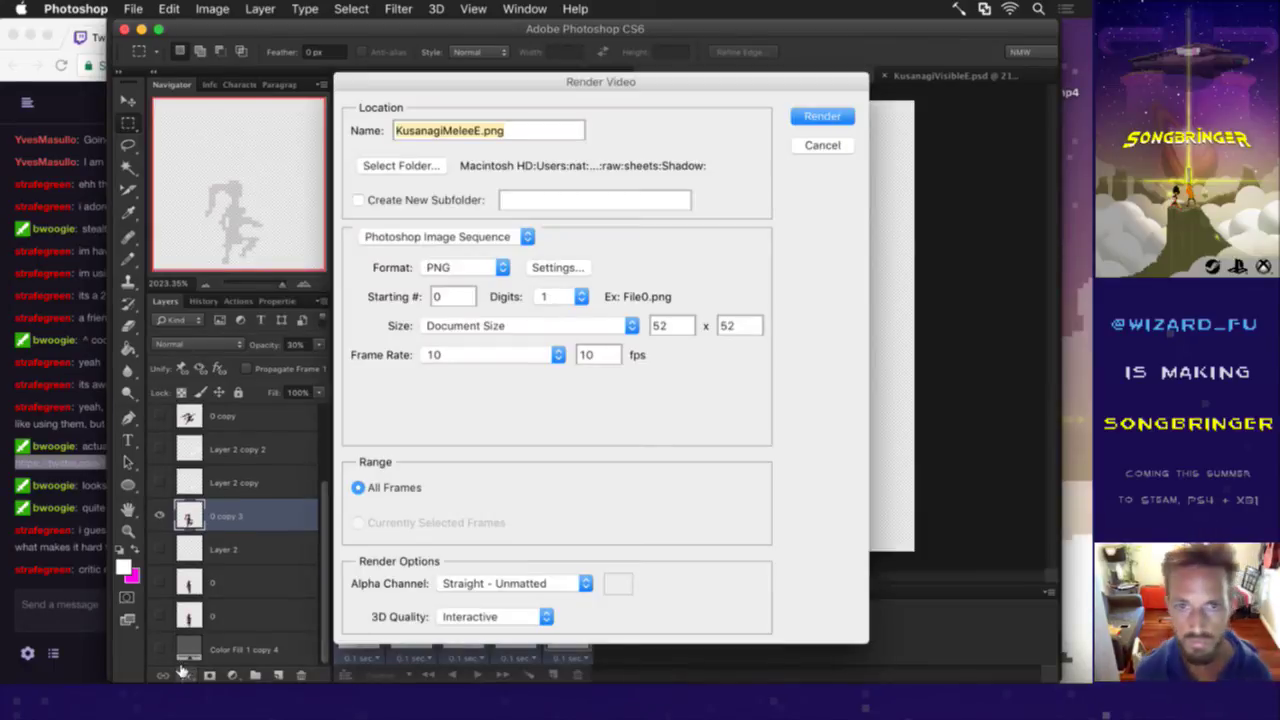
pyautogui.press('Return')
pyautogui.press('Return')
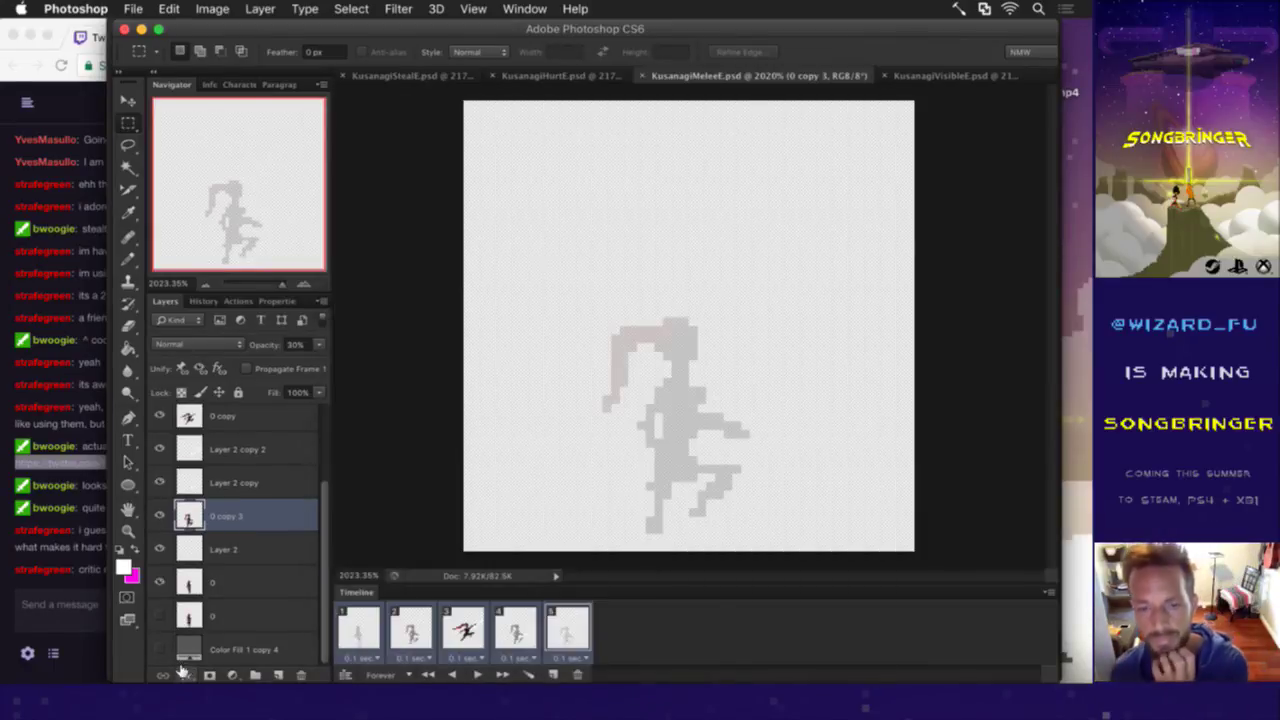
# Step: Switch to iTerm and rebuild and launch Songbringer with the newly rendered melee frames
pyautogui.press('super+Tab')
pyautogui.press('Tab')
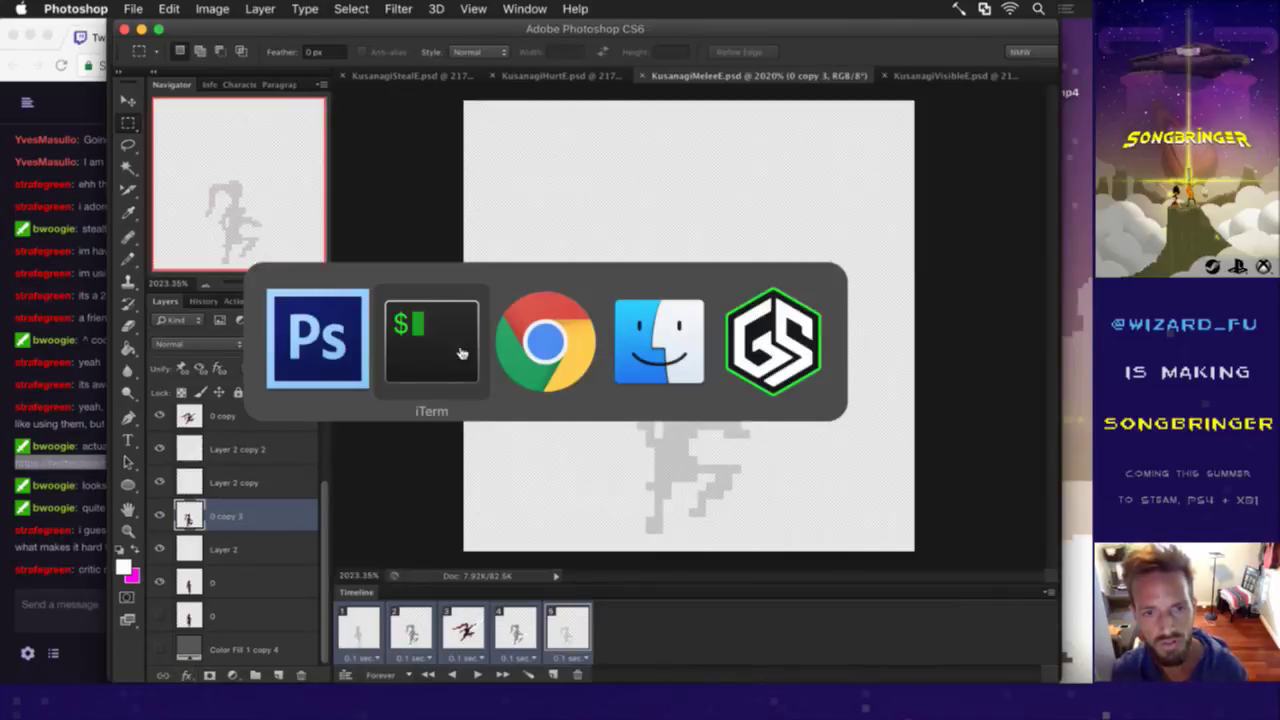
pyautogui.click(447, 348)
pyautogui.hotkey('ctrl', 'h')
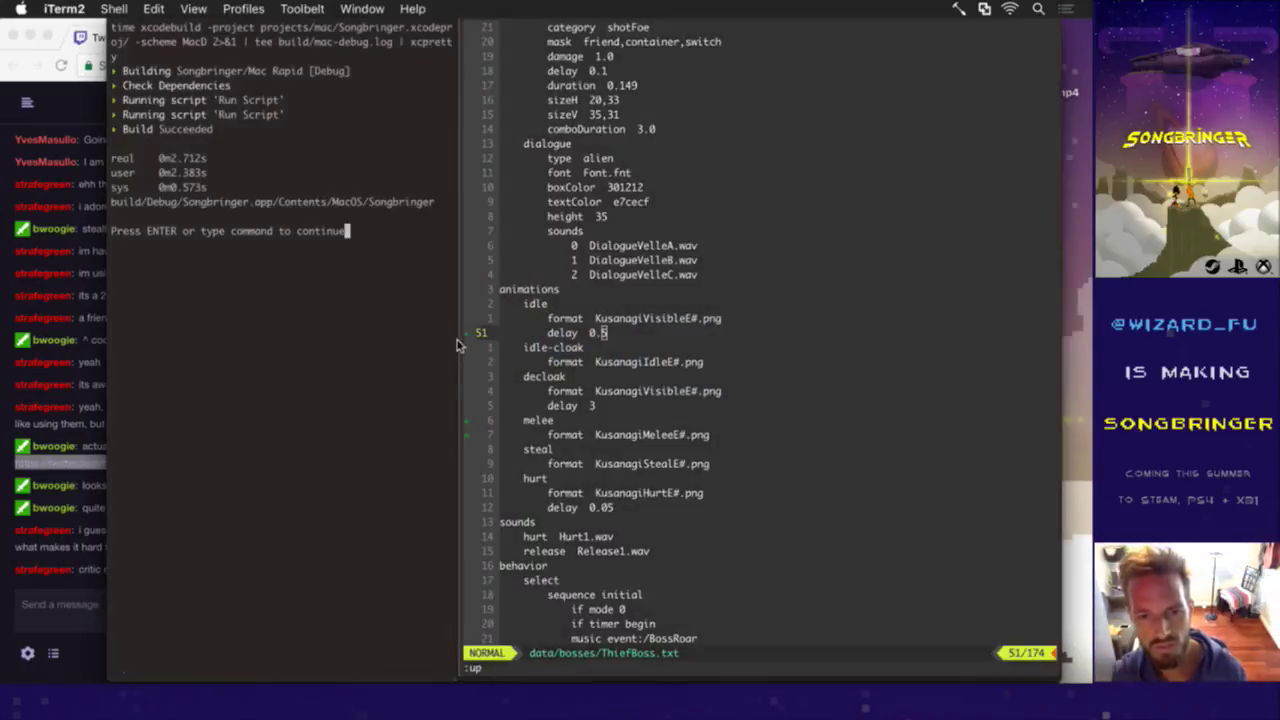
pyautogui.press('Return')
pyautogui.hotkey('ctrl', 'l')
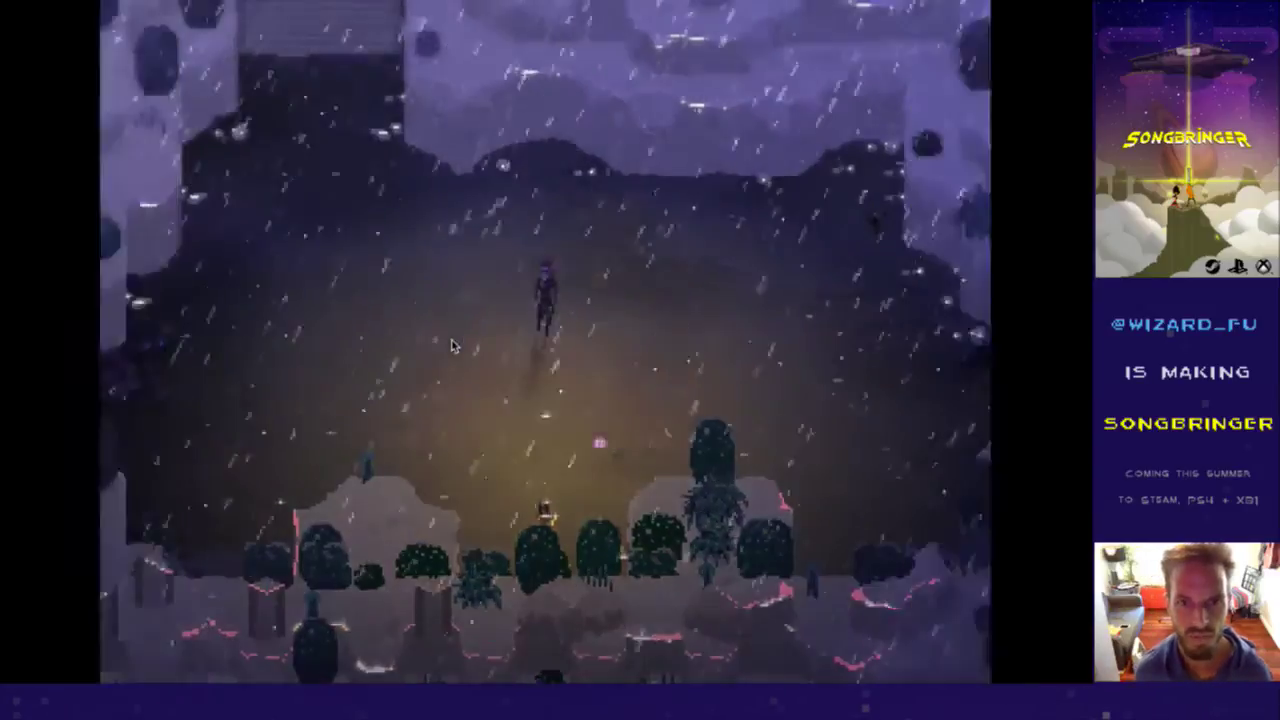
# Step: Playtest the ThiefBoss fight to examine the speed and look of the five-frame melee attack, and quit the game
pyautogui.press('Left')
pyautogui.press('f')
pyautogui.press('Up')
pyautogui.press('Right')
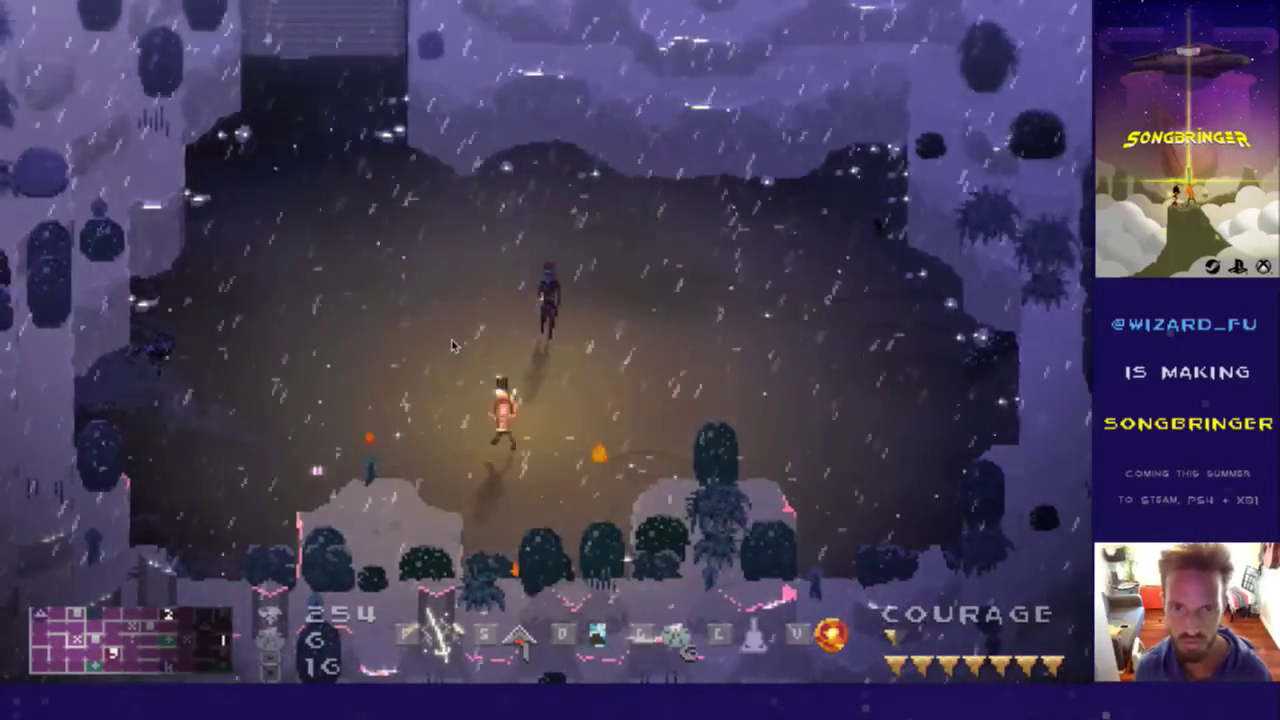
pyautogui.press('Left')
pyautogui.press('f')
pyautogui.press('Right')
pyautogui.press('f')
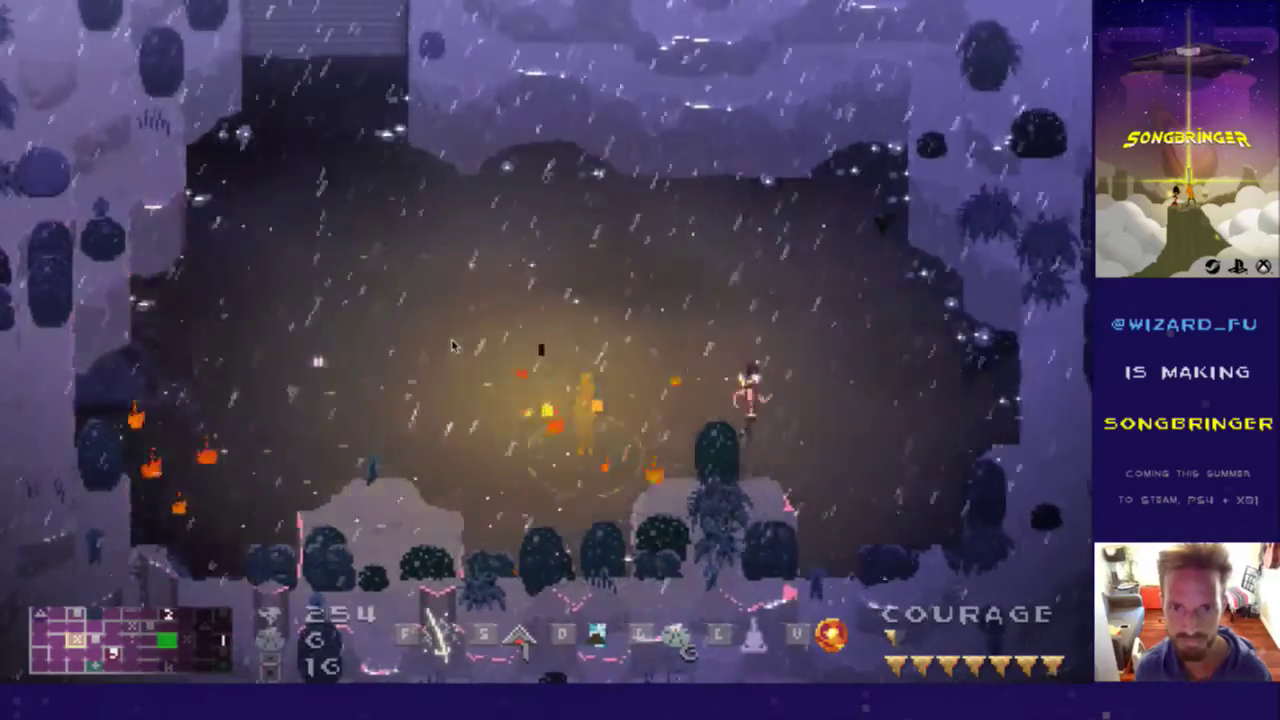
pyautogui.press('Right')
pyautogui.press('f')
pyautogui.press('Up')
pyautogui.press('Left')
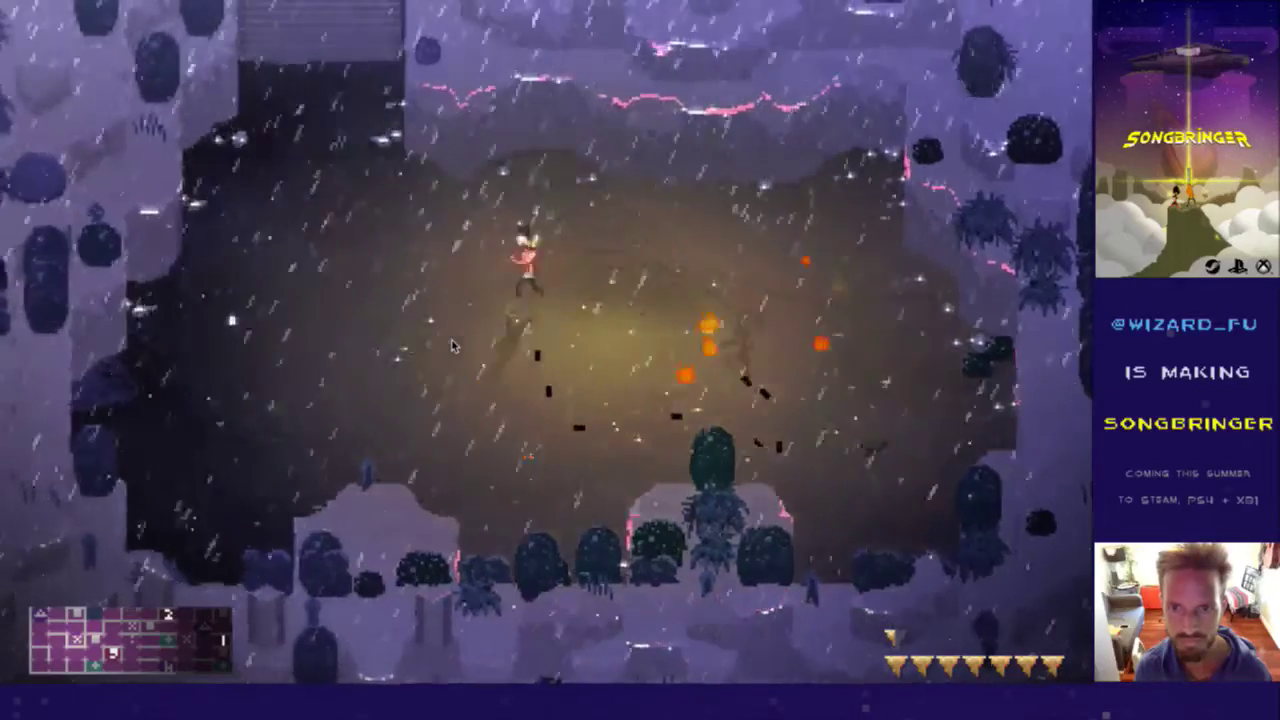
pyautogui.press('Left')
pyautogui.press('Down')
pyautogui.press('f')
pyautogui.press('Right')
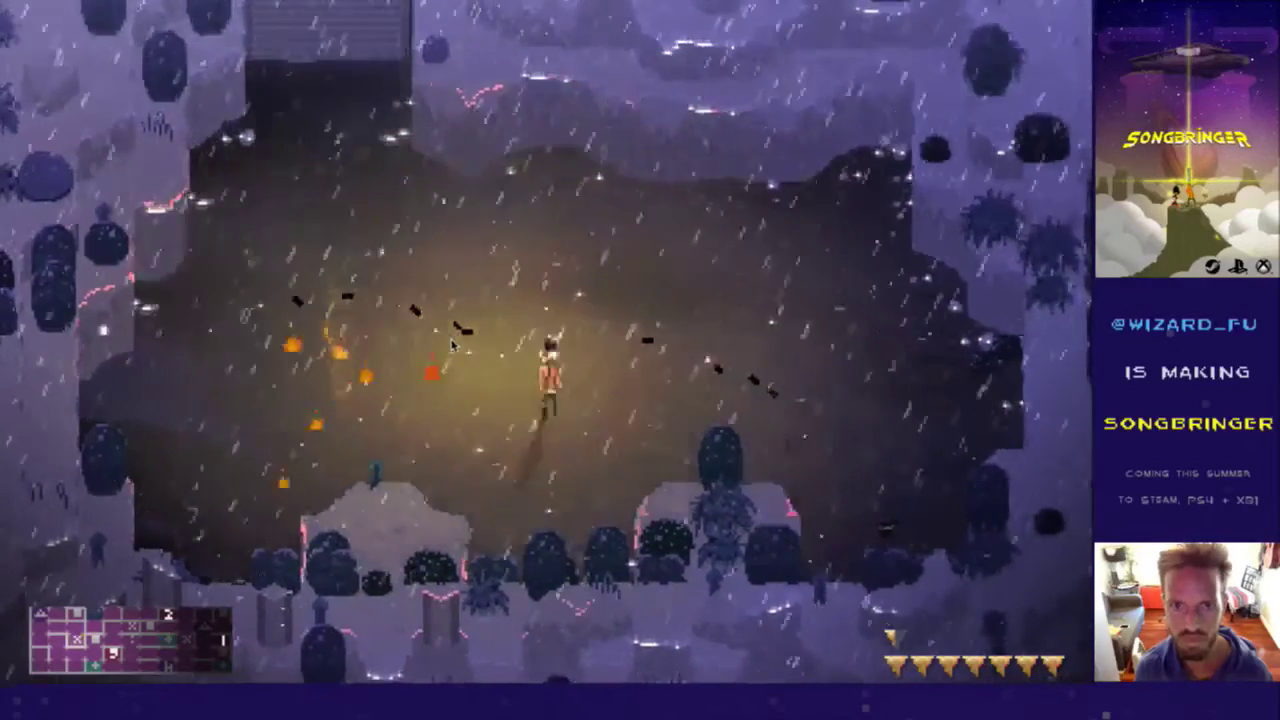
pyautogui.press('super+q')
# Step: Add a delay setting under the melee animation's KusanagiMeleeE#.png format line in ThiefBoss.txt and save the file
pyautogui.press('j')
pyautogui.press('j')
pyautogui.press('j')
pyautogui.press('j')
pyautogui.press('j')
pyautogui.press('j')
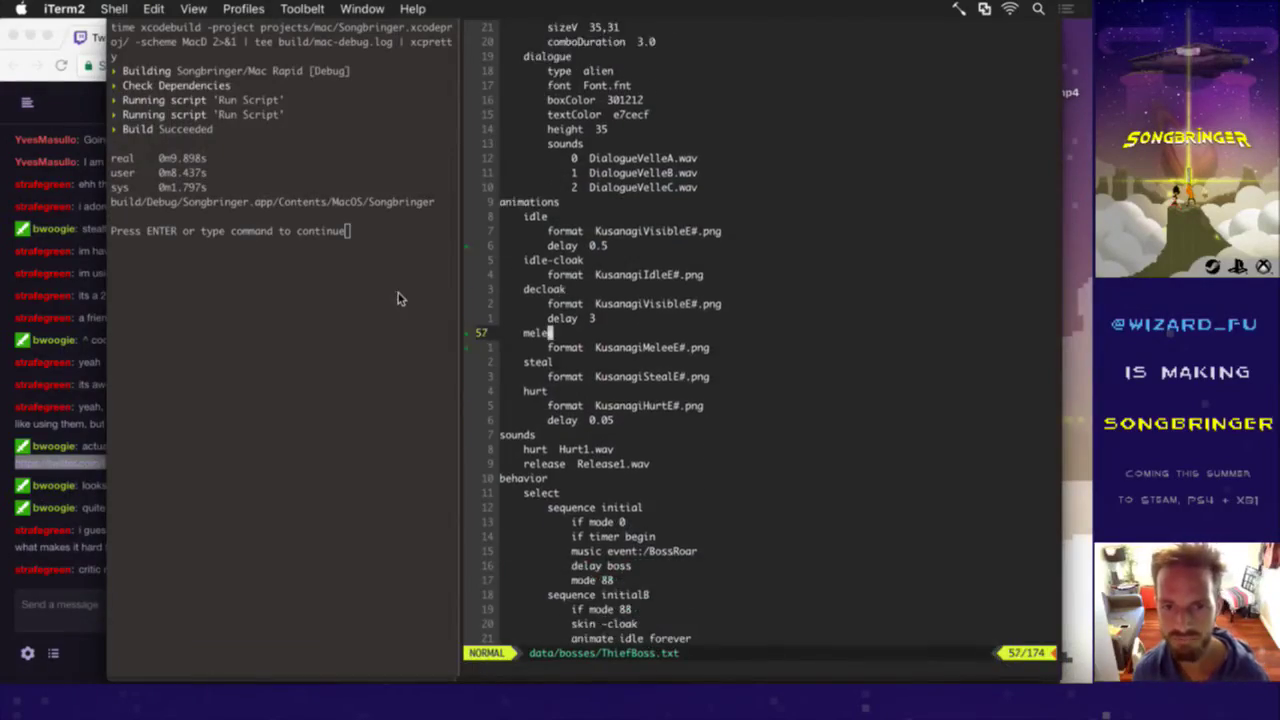
pyautogui.press('j')
pyautogui.press('o')
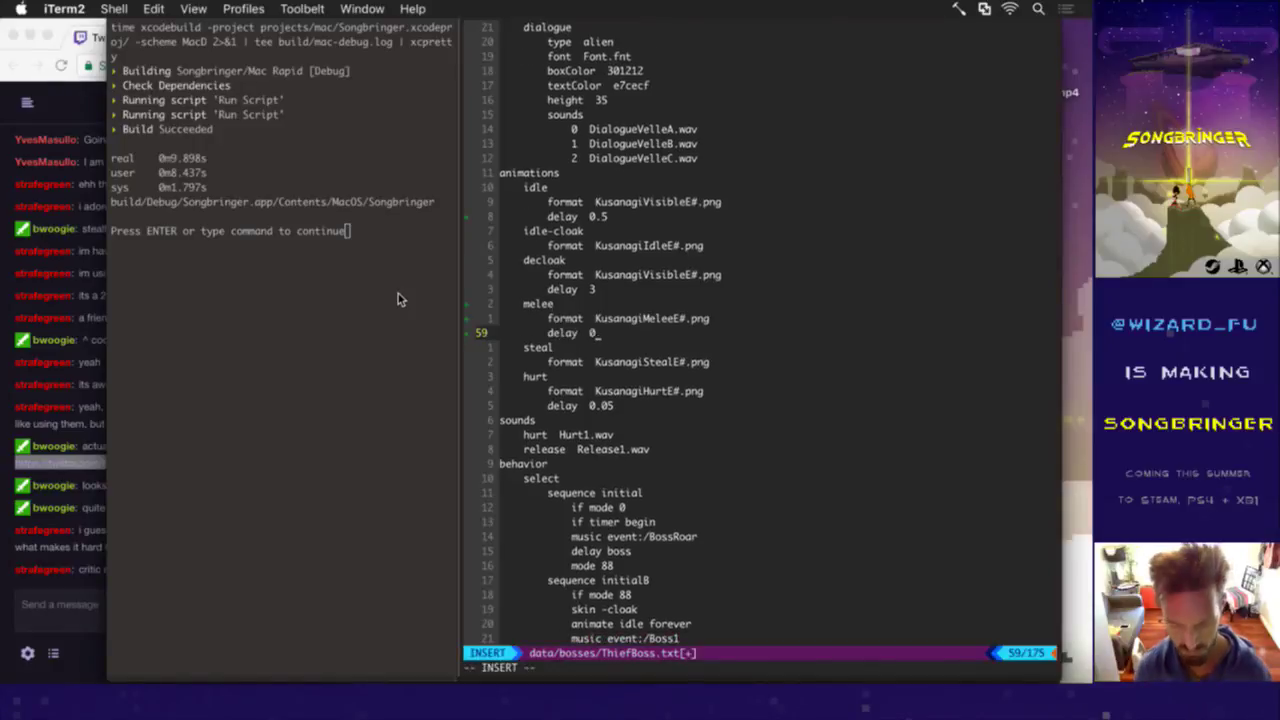
pyautogui.press('Escape')
pyautogui.write(':w')
pyautogui.press('Return')
pyautogui.write(':noh:up')
pyautogui.press('Return')
# Step: Rebuild and relaunch Songbringer with the melee delay setting
pyautogui.press('super+[')
pyautogui.press('Return')
pyautogui.press('super+]')
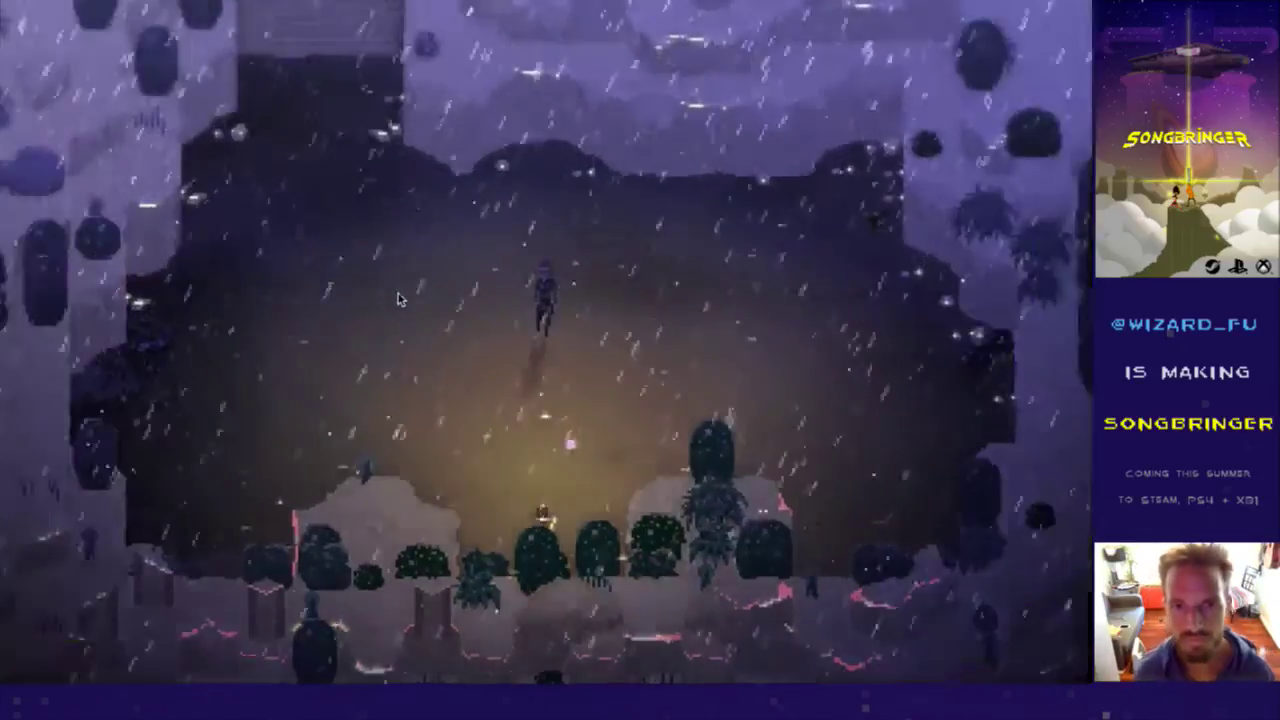
# Step: Playtest the ThiefBoss fight, moving around the arena and trading blows, to examine the melee animation's timing with the delay setting
pyautogui.press('Right')
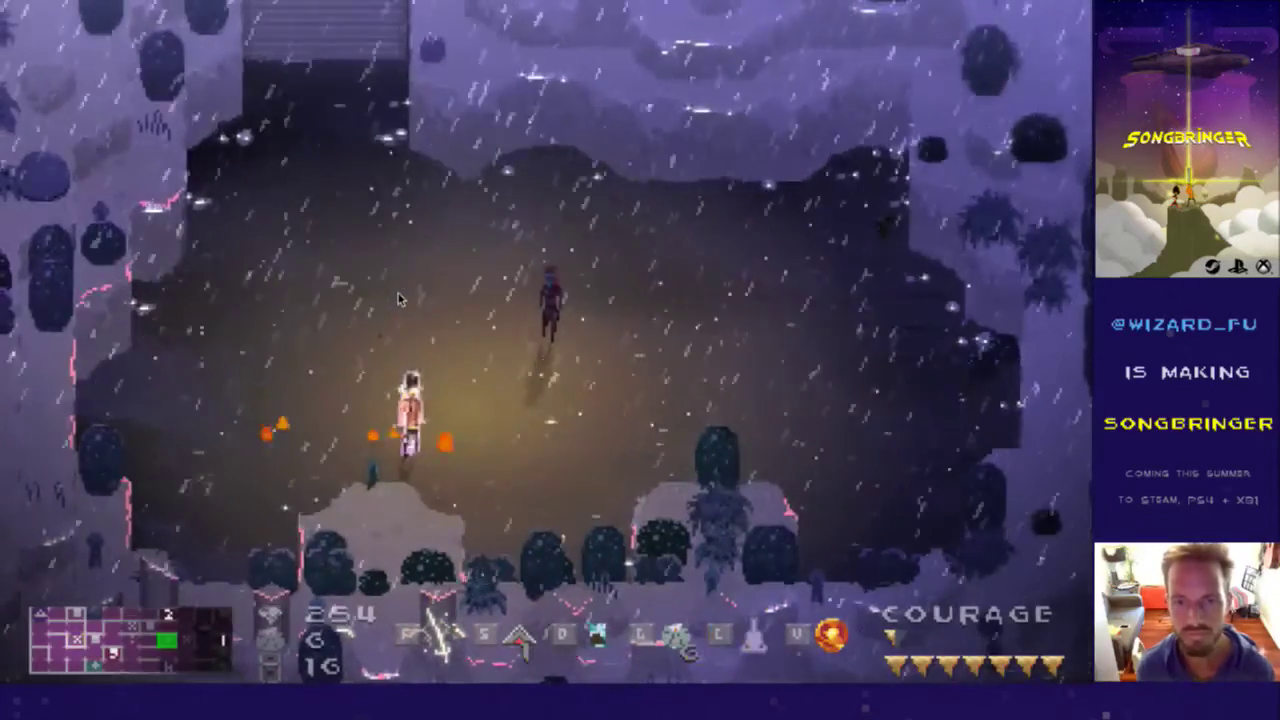
pyautogui.press('Left')
pyautogui.press('Right')
pyautogui.press('Right')
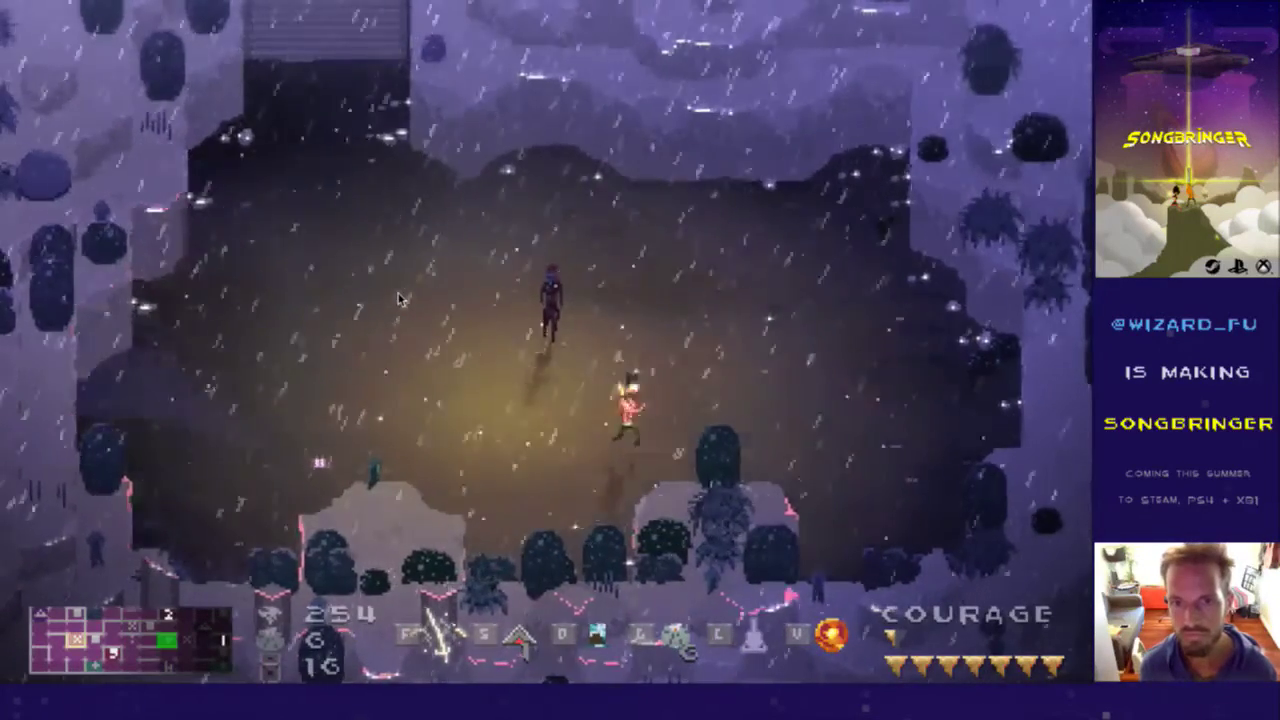
pyautogui.press('Up')
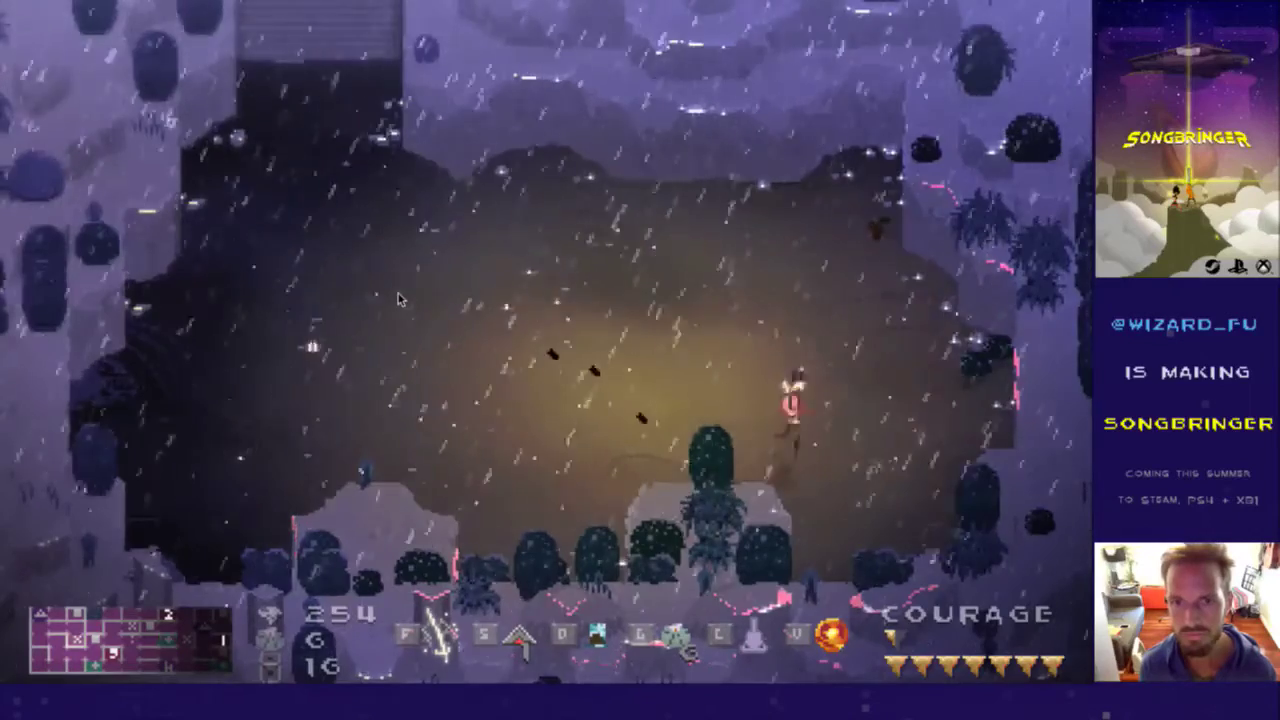
pyautogui.press('v')
pyautogui.press('Left')
pyautogui.press('Left')
pyautogui.press('Down')
pyautogui.press('Down')
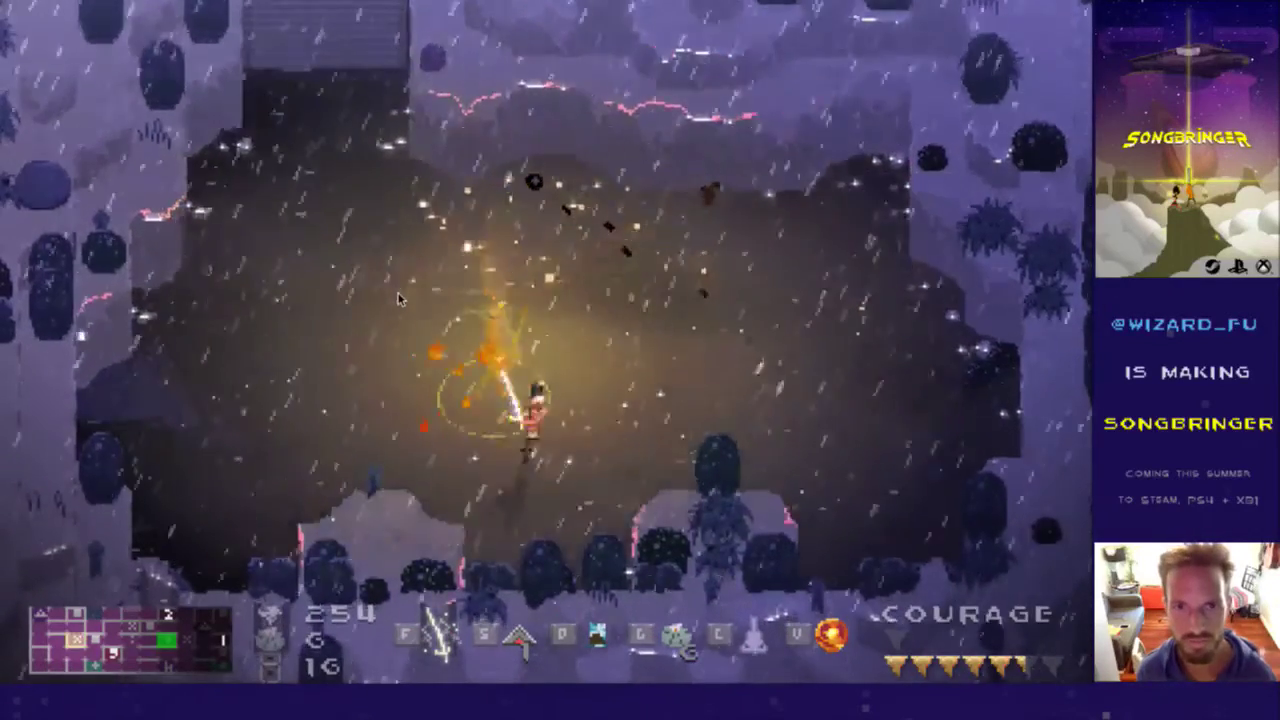
pyautogui.press('Right')
pyautogui.press('f')
pyautogui.press('Right')
pyautogui.press('Left')
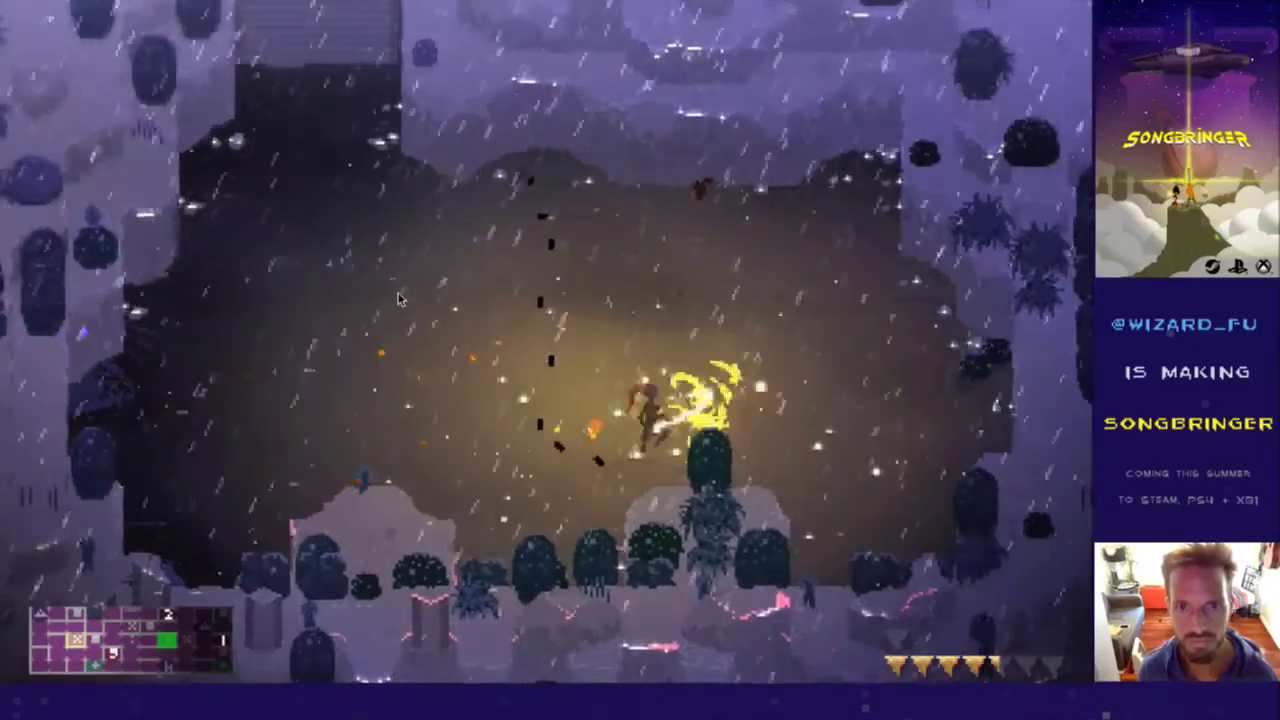
pyautogui.press('Right')
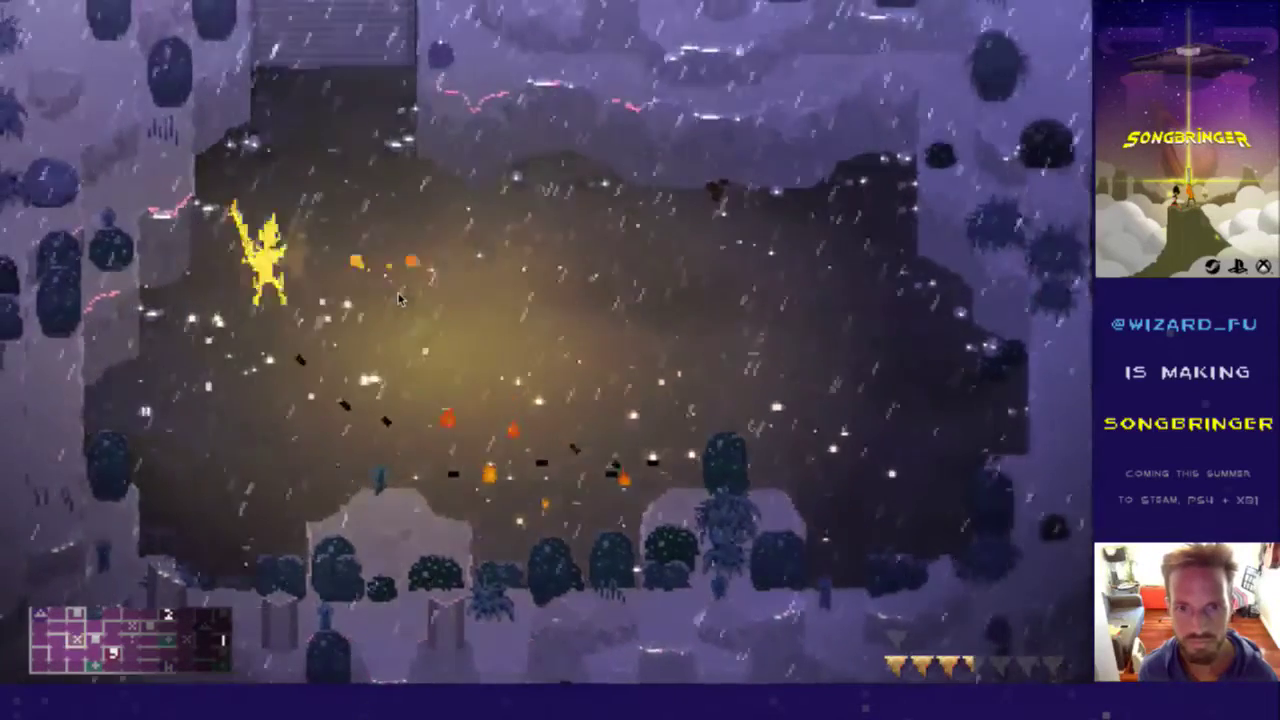
pyautogui.press('Down')
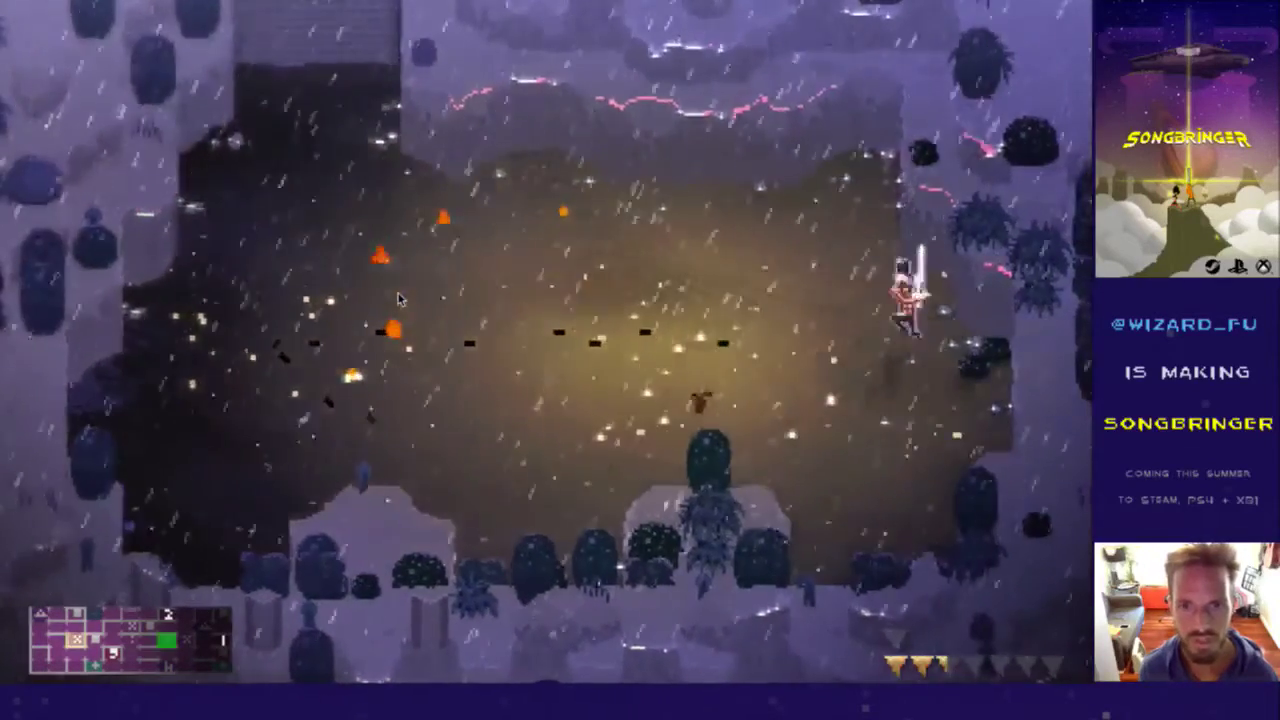
pyautogui.press('Left')
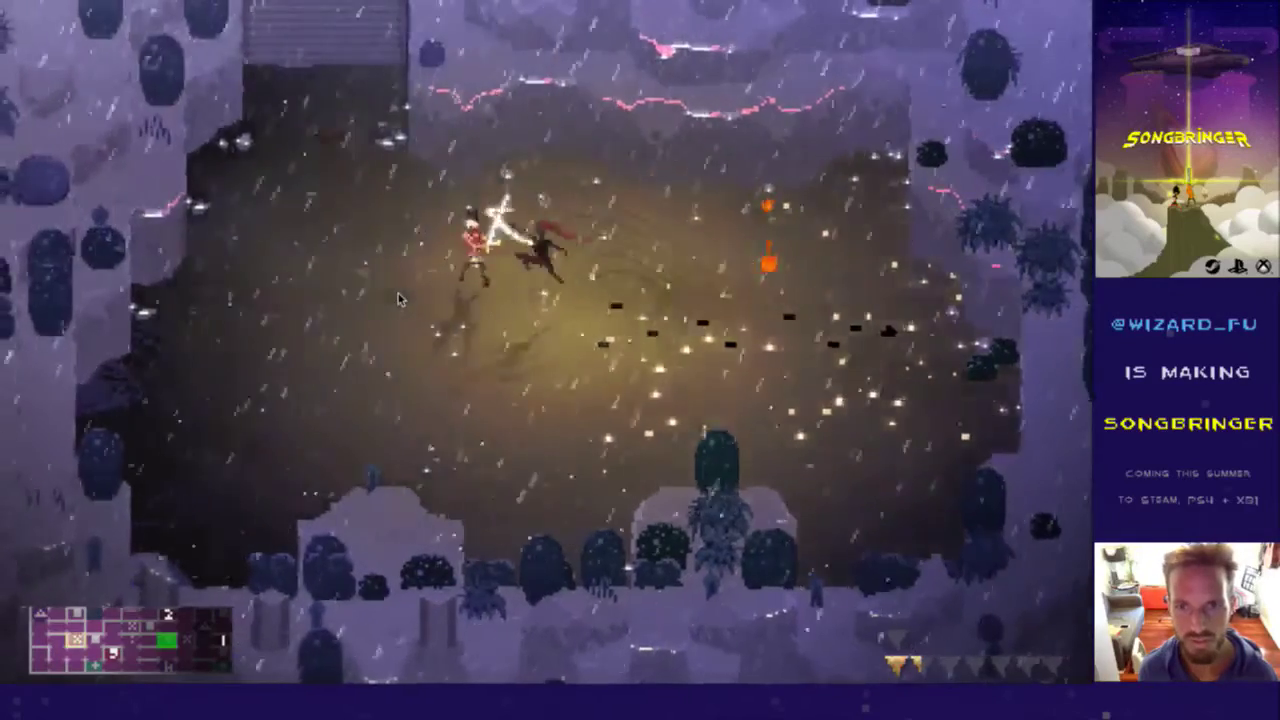